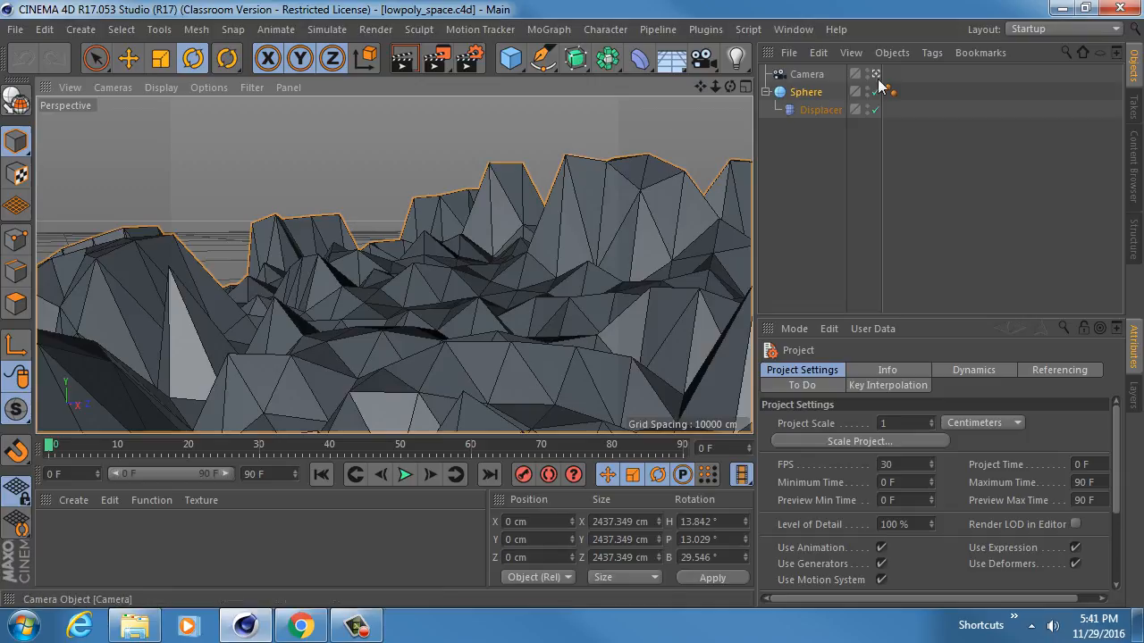
Leave the scene camera's view and frame the whole displaced sphere in the perspective viewport.
{"action": "left_click", "coordinate": [877, 75]}
{"action": "scroll", "coordinate": [343, 312], "scroll_direction": "down", "scroll_amount": 10}
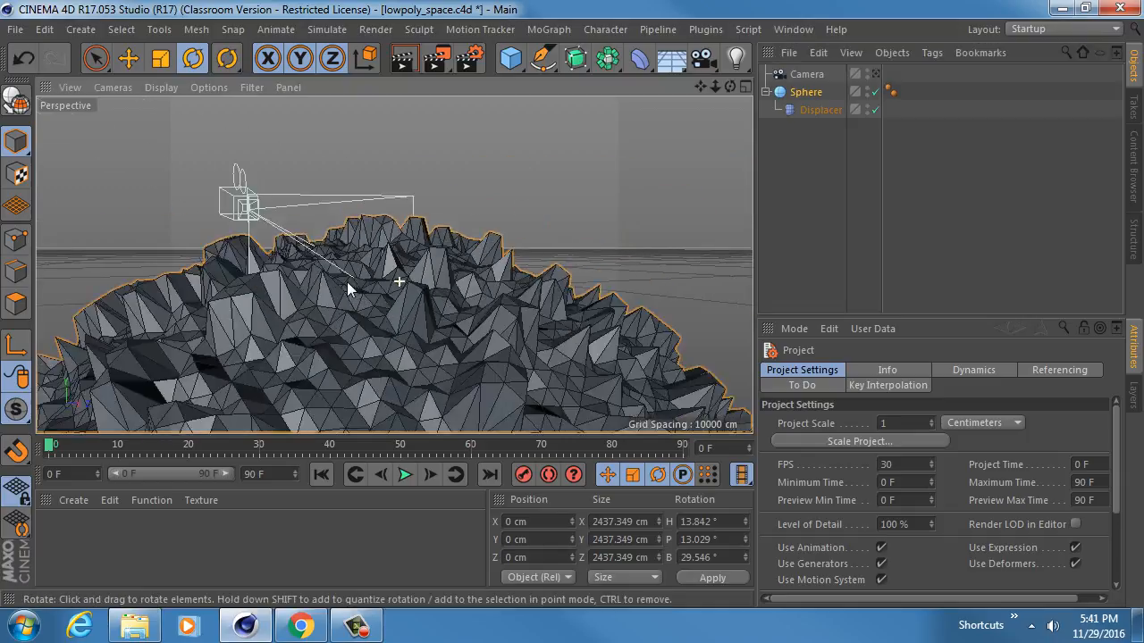
{"action": "middle_click_drag", "start_coordinate": [276, 290], "coordinate": [433, 185], "text": "alt"}
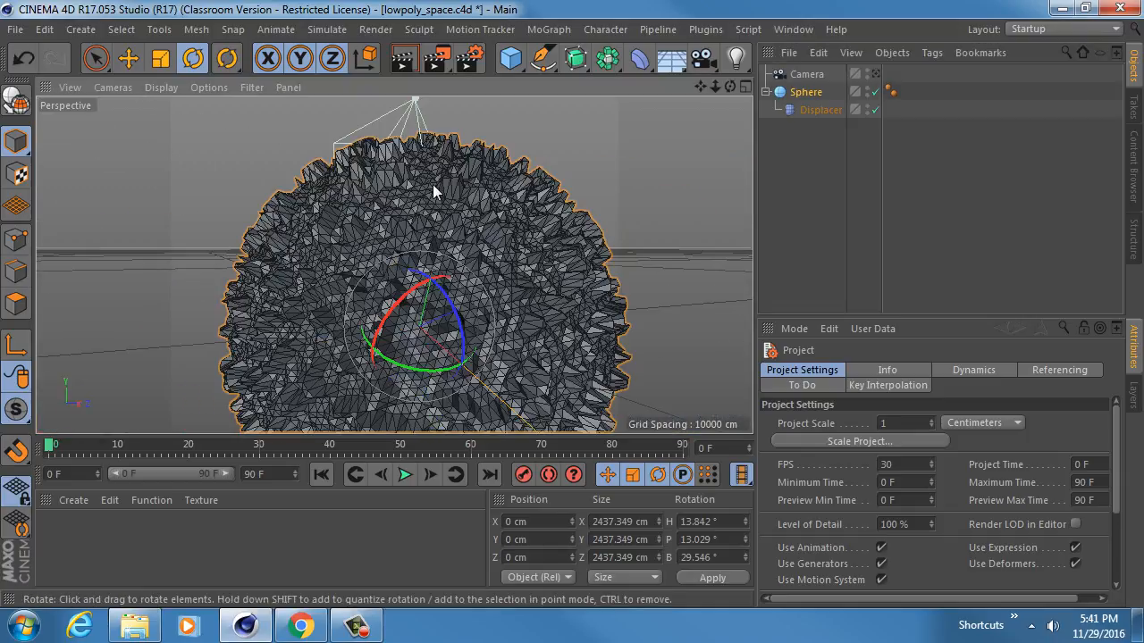
Display the scene with Gouraud Shading without lines and hide the camera object in the viewport.
{"action": "key", "text": "n"}
{"action": "key", "text": "a"}
{"action": "left_click", "coordinate": [867, 71]}
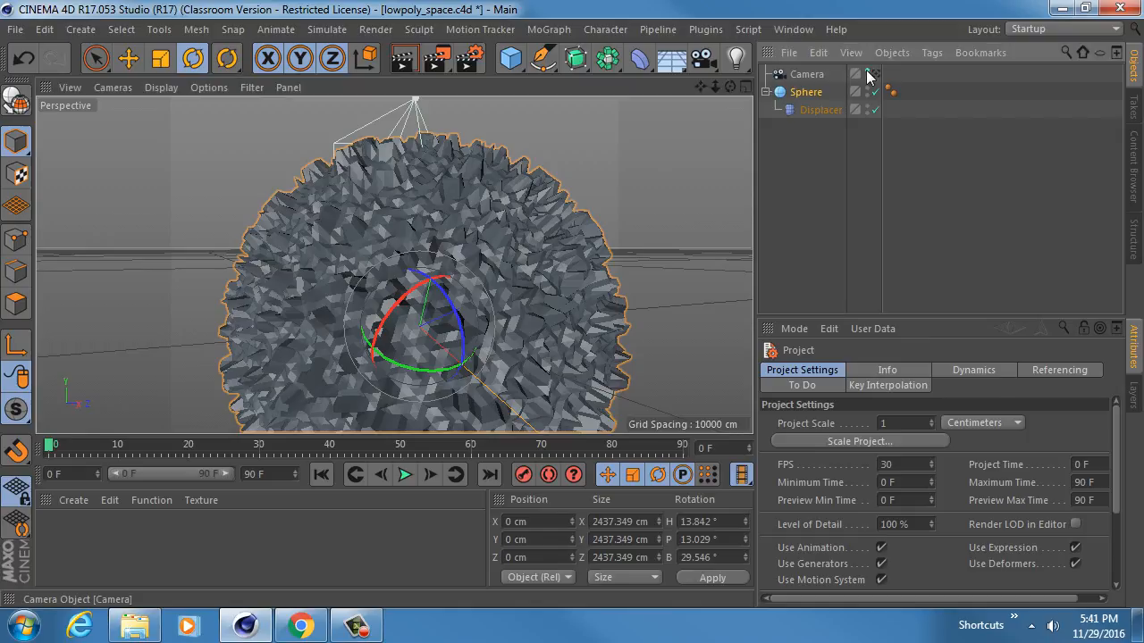
Examine the displaced low-poly sphere from several angles, up close and through the scene camera.
{"action": "scroll", "coordinate": [310, 281], "scroll_direction": "down", "scroll_amount": 5}
{"action": "right_click_drag", "start_coordinate": [354, 245], "coordinate": [386, 243], "text": "alt"}
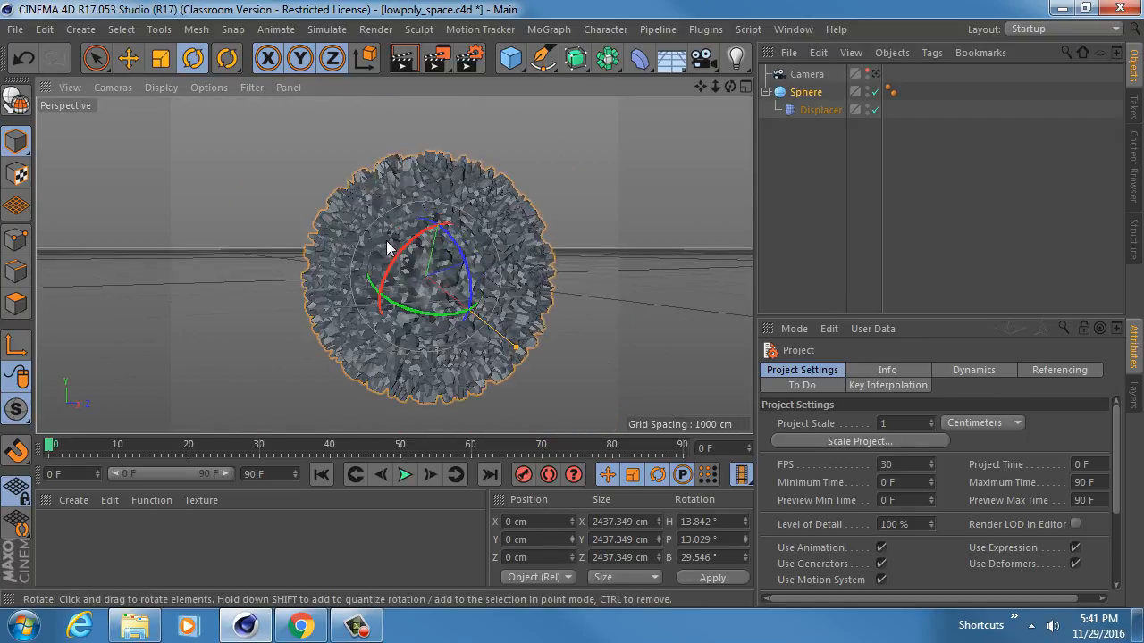
{"action": "left_click_drag", "start_coordinate": [371, 228], "coordinate": [493, 303], "text": "alt"}
{"action": "middle_click_drag", "start_coordinate": [326, 202], "coordinate": [425, 263], "text": "alt"}
{"action": "mouse_move", "coordinate": [425, 262]}
{"action": "left_mouse_down", "text": "alt"}
{"action": "mouse_move", "coordinate": [506, 226]}
{"action": "mouse_move", "coordinate": [493, 296]}
{"action": "mouse_move", "coordinate": [421, 380]}
{"action": "mouse_move", "coordinate": [397, 252]}
{"action": "left_mouse_up", "text": "alt"}
{"action": "scroll", "coordinate": [397, 252], "scroll_direction": "up", "scroll_amount": 10}
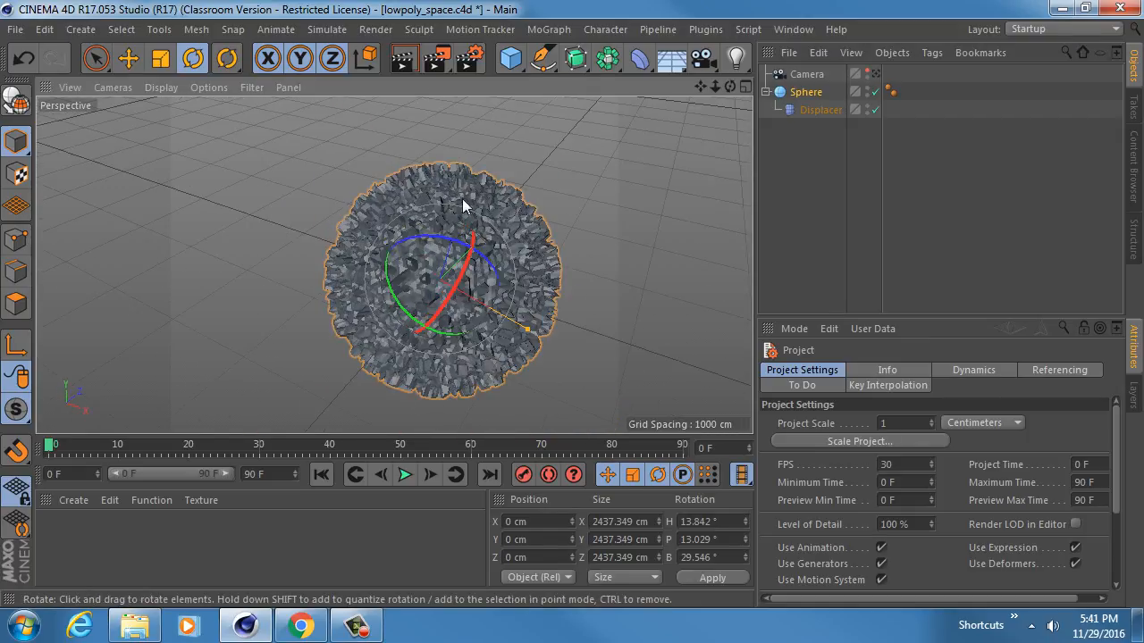
{"action": "right_click_drag", "start_coordinate": [408, 224], "coordinate": [445, 219], "text": "alt"}
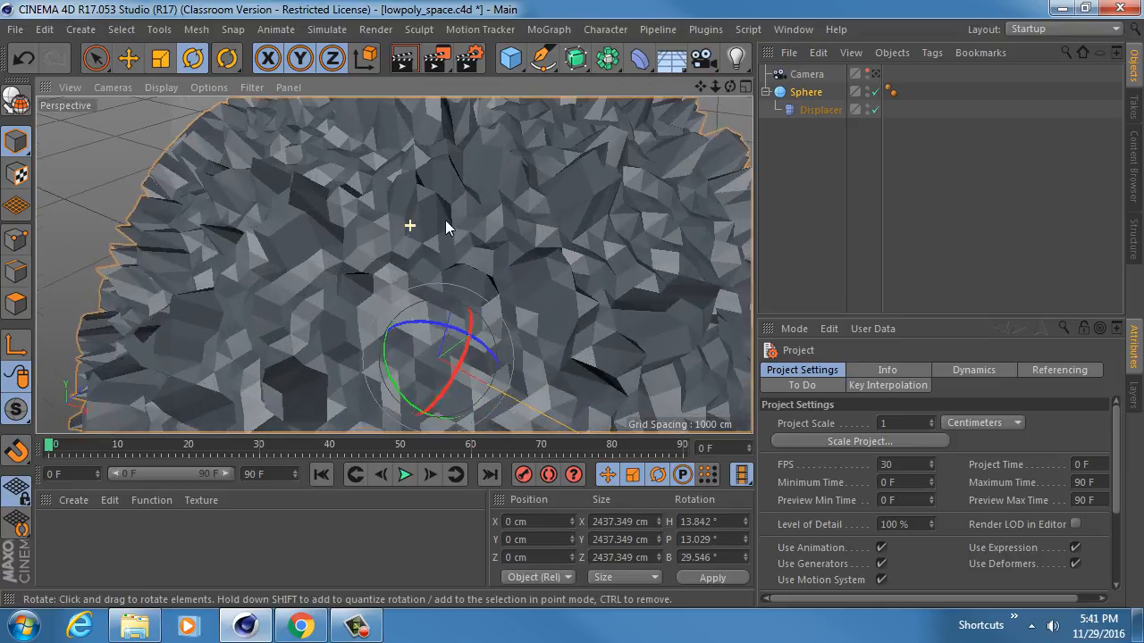
{"action": "left_click_drag", "start_coordinate": [454, 238], "coordinate": [430, 170], "text": "alt"}
{"action": "left_click", "coordinate": [874, 74]}
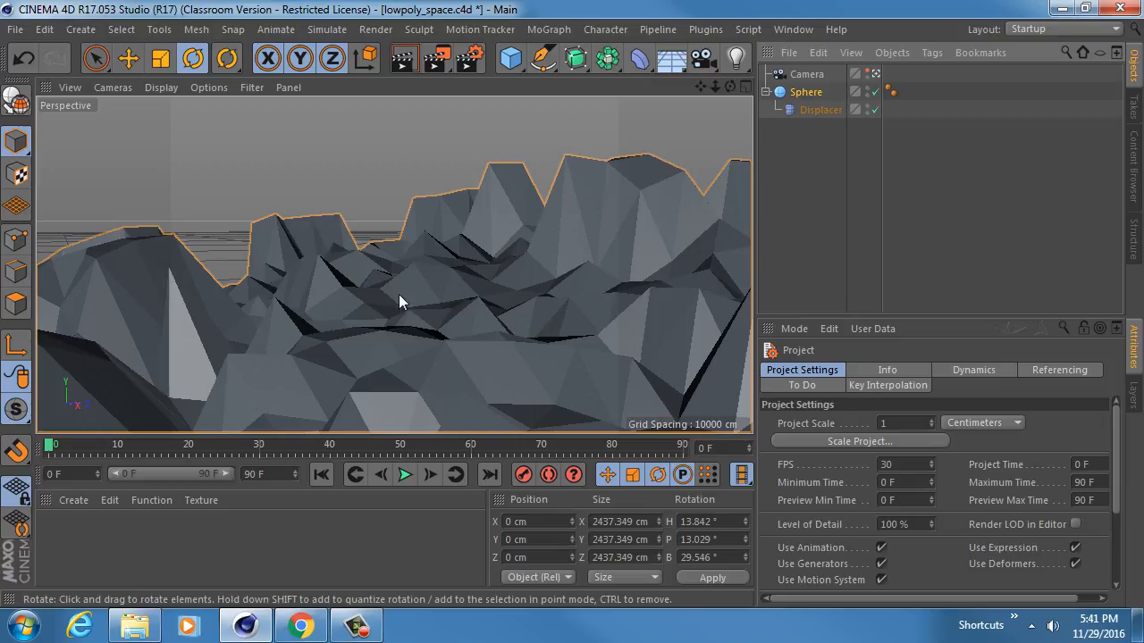
{"action": "left_click", "coordinate": [875, 75]}
Disable the Displacer on the original sphere and display its mesh with shading lines.
{"action": "left_click", "coordinate": [806, 92]}
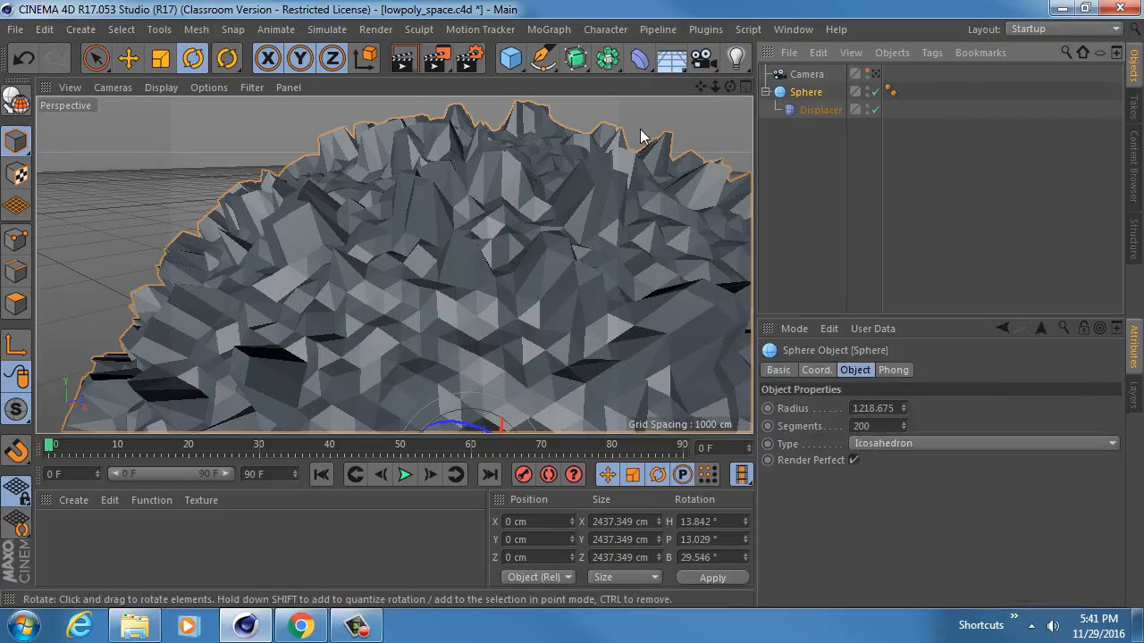
{"action": "left_click", "coordinate": [875, 109]}
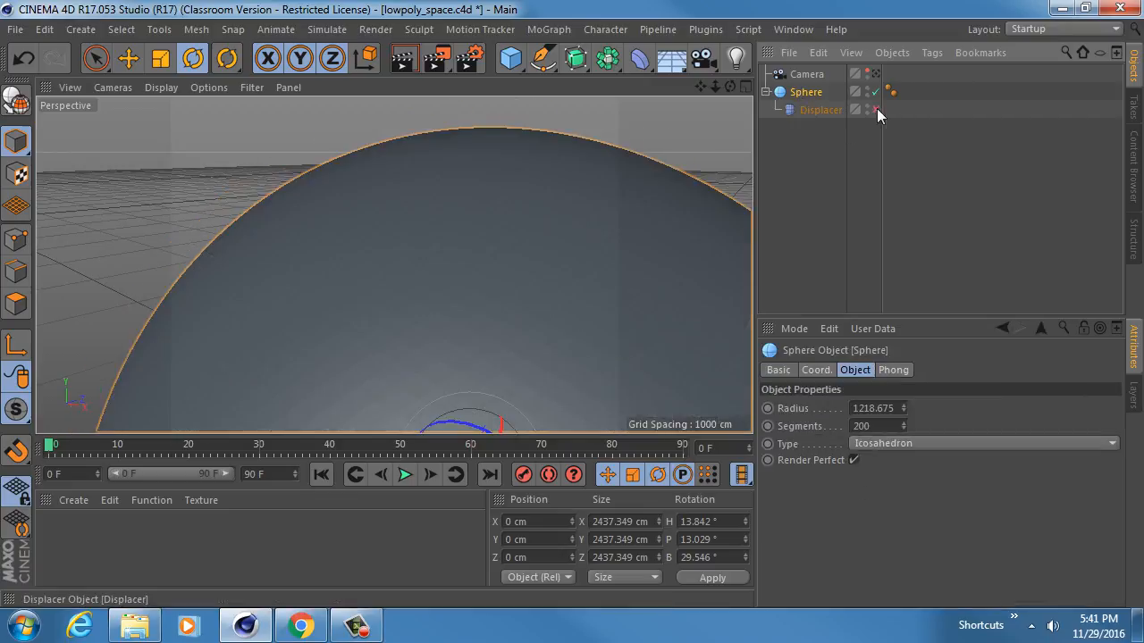
{"action": "scroll", "coordinate": [439, 253], "scroll_direction": "down", "scroll_amount": 5}
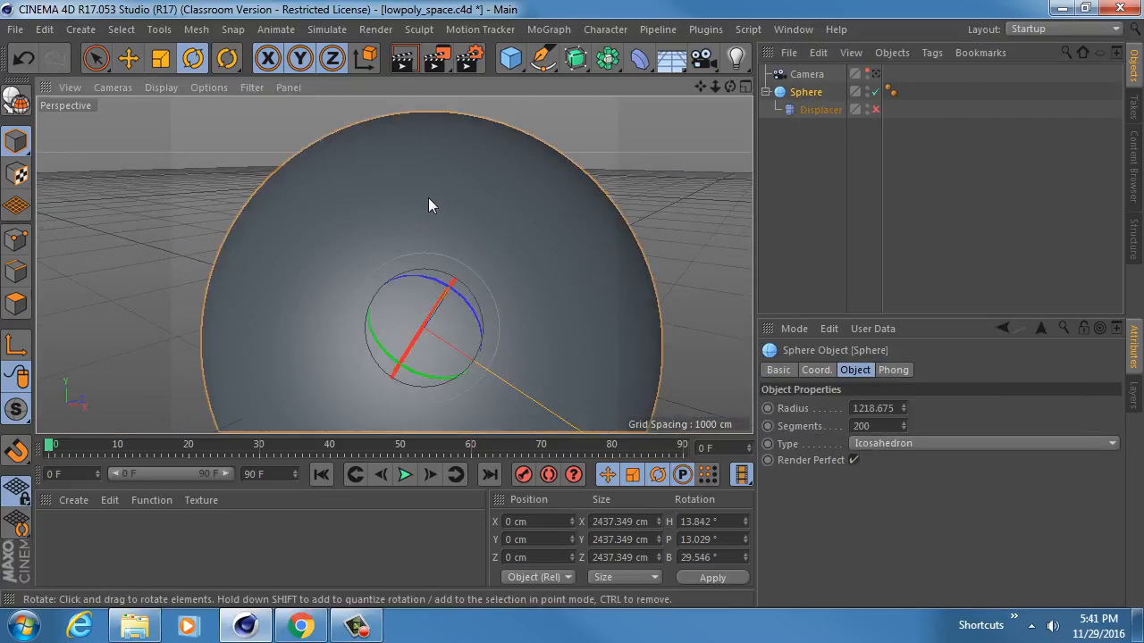
{"action": "scroll", "coordinate": [410, 123], "scroll_direction": "up", "scroll_amount": 5}
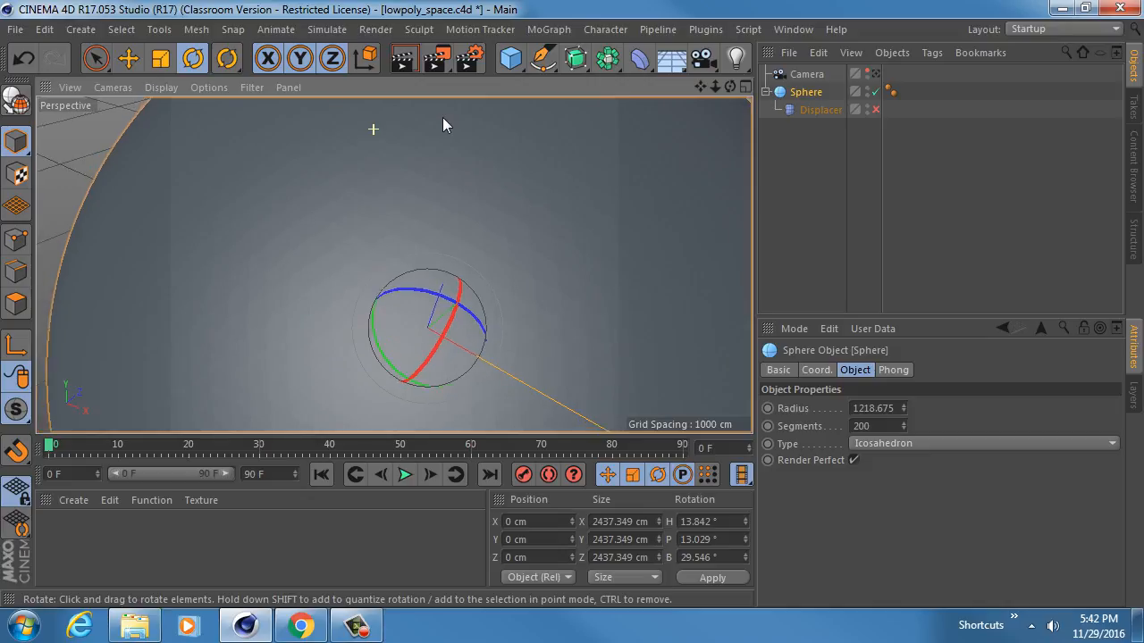
{"action": "scroll", "coordinate": [462, 184], "scroll_direction": "up", "scroll_amount": 2}
{"action": "scroll", "coordinate": [464, 201], "scroll_direction": "down", "scroll_amount": 3}
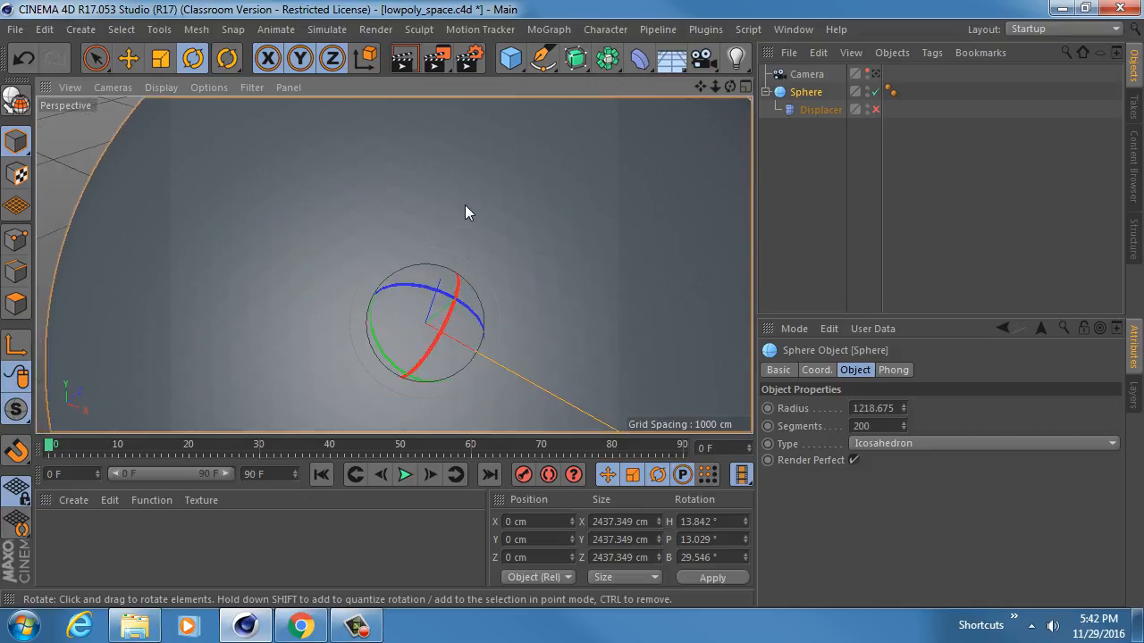
{"action": "scroll", "coordinate": [465, 213], "scroll_direction": "up", "scroll_amount": 3}
{"action": "scroll", "coordinate": [521, 214], "scroll_direction": "up", "scroll_amount": 2}
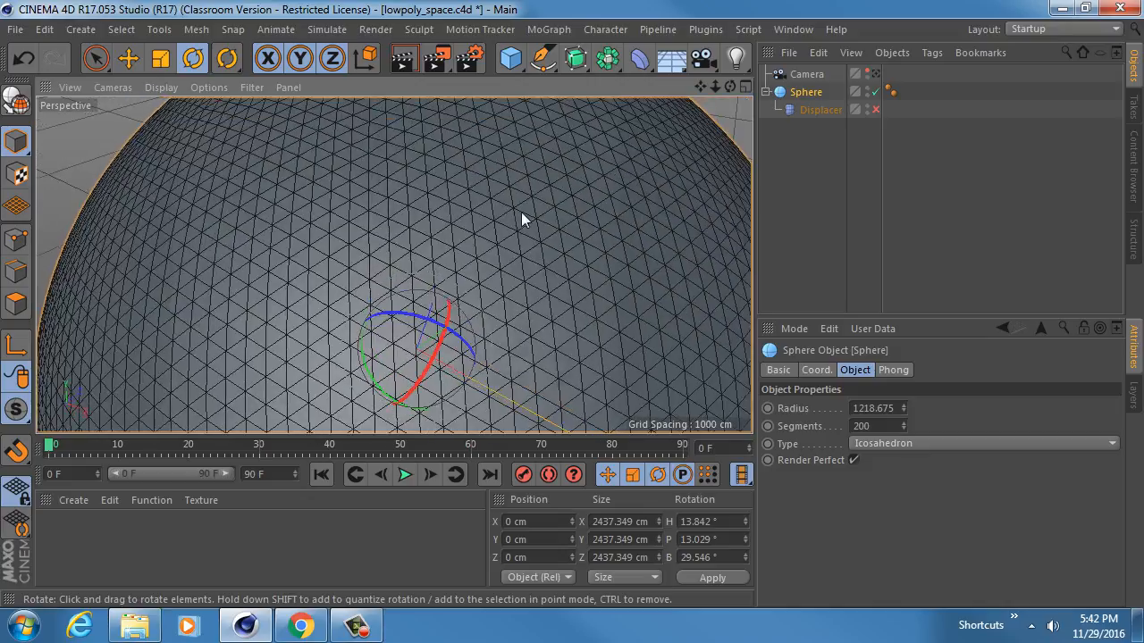
{"action": "scroll", "coordinate": [500, 216], "scroll_direction": "down", "scroll_amount": 4}
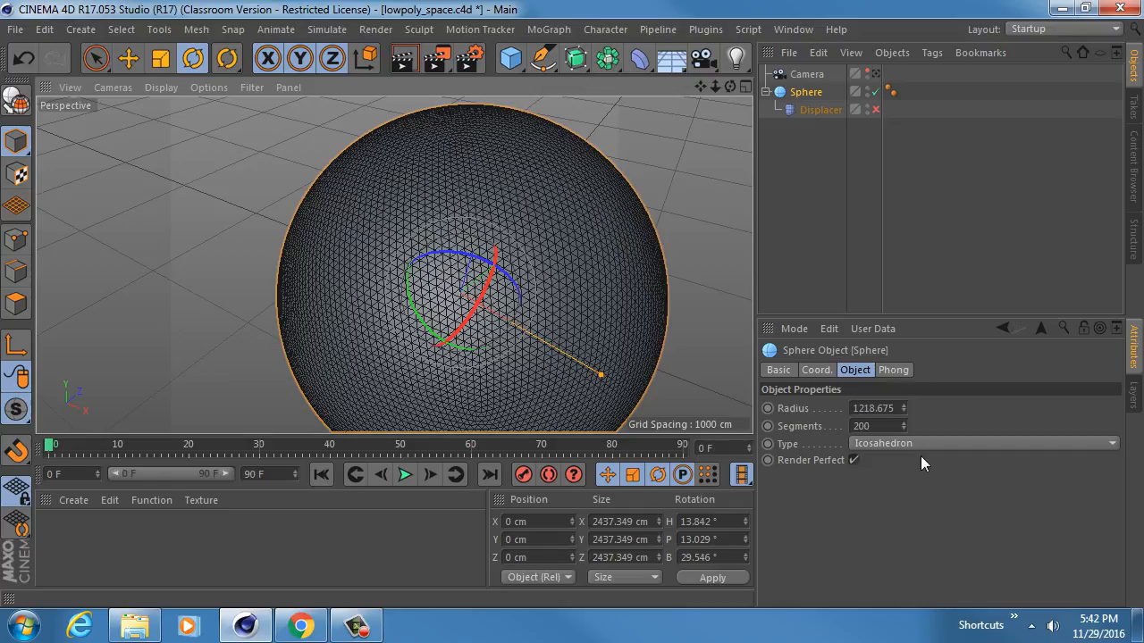
Disable the original sphere and add a new default sphere primitive to the scene.
{"action": "left_click", "coordinate": [876, 92]}
{"action": "left_click", "coordinate": [510, 58]}
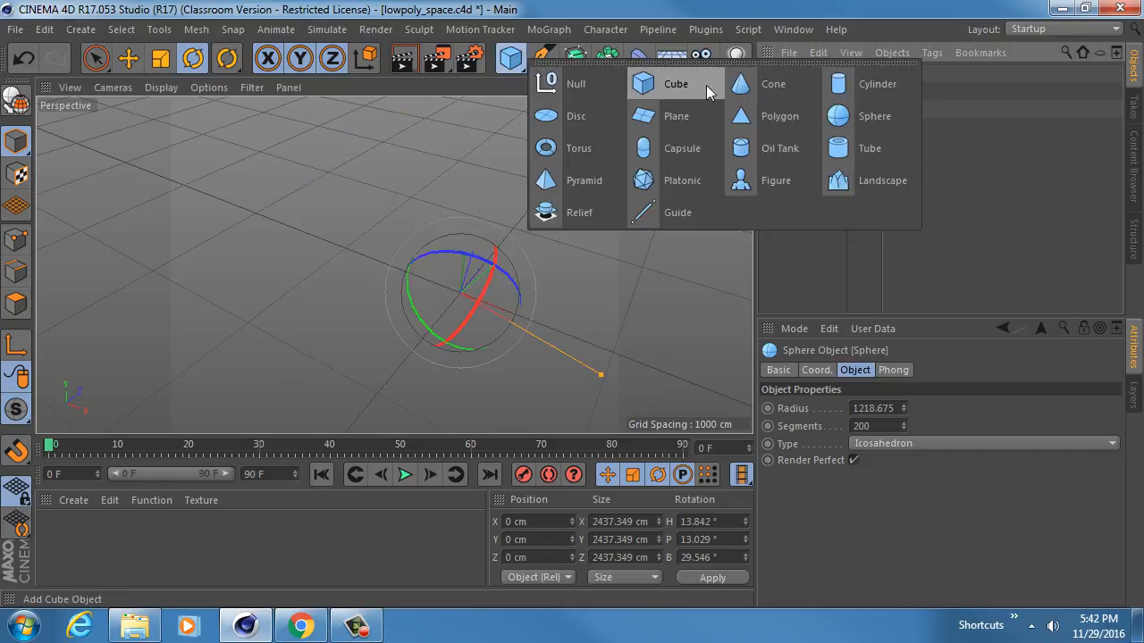
{"action": "left_click", "coordinate": [862, 120]}
{"action": "scroll", "coordinate": [551, 212], "scroll_direction": "up", "scroll_amount": 10}
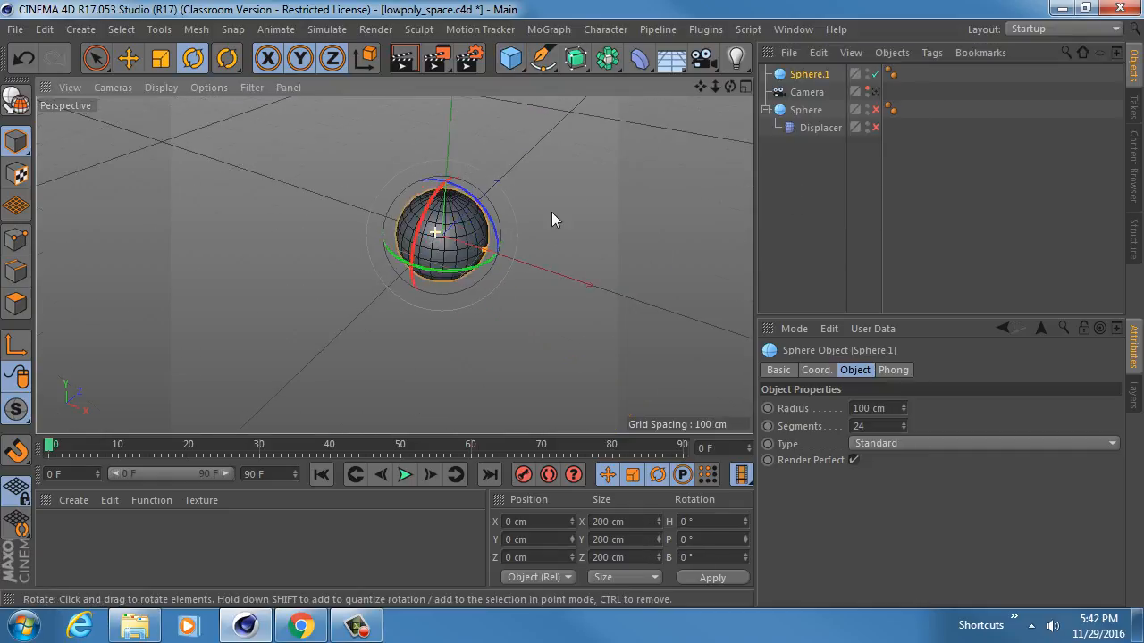
{"action": "middle_click_drag", "start_coordinate": [471, 251], "coordinate": [416, 306], "text": "alt"}
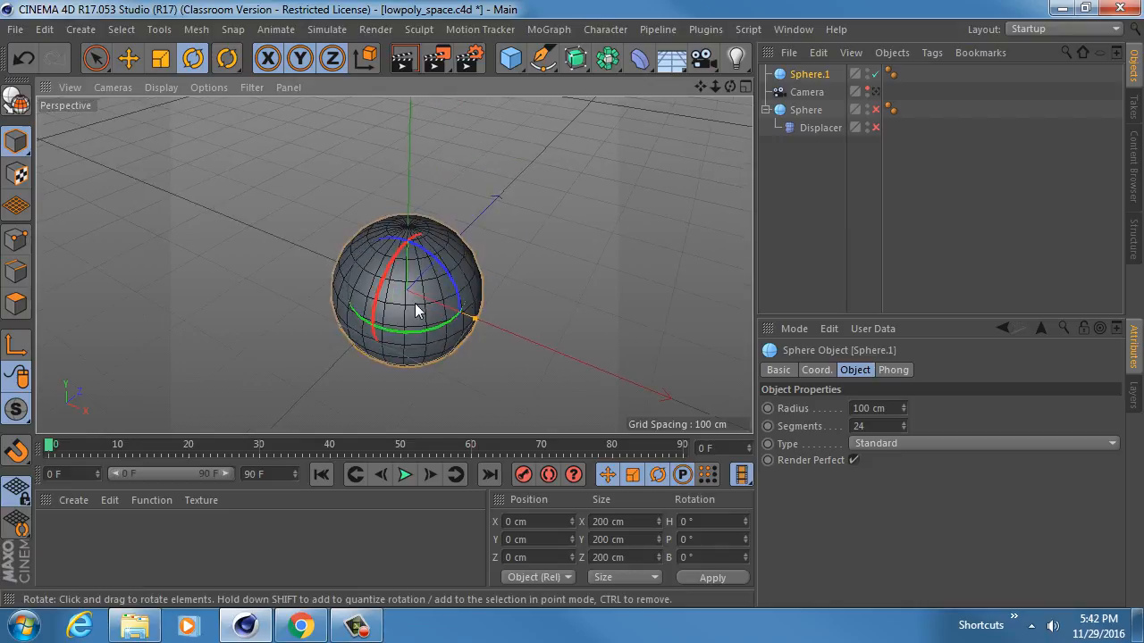
{"action": "left_click_drag", "start_coordinate": [411, 307], "coordinate": [324, 193], "text": "alt"}
Hide the grid in the perspective viewport.
{"action": "left_click", "coordinate": [251, 86]}
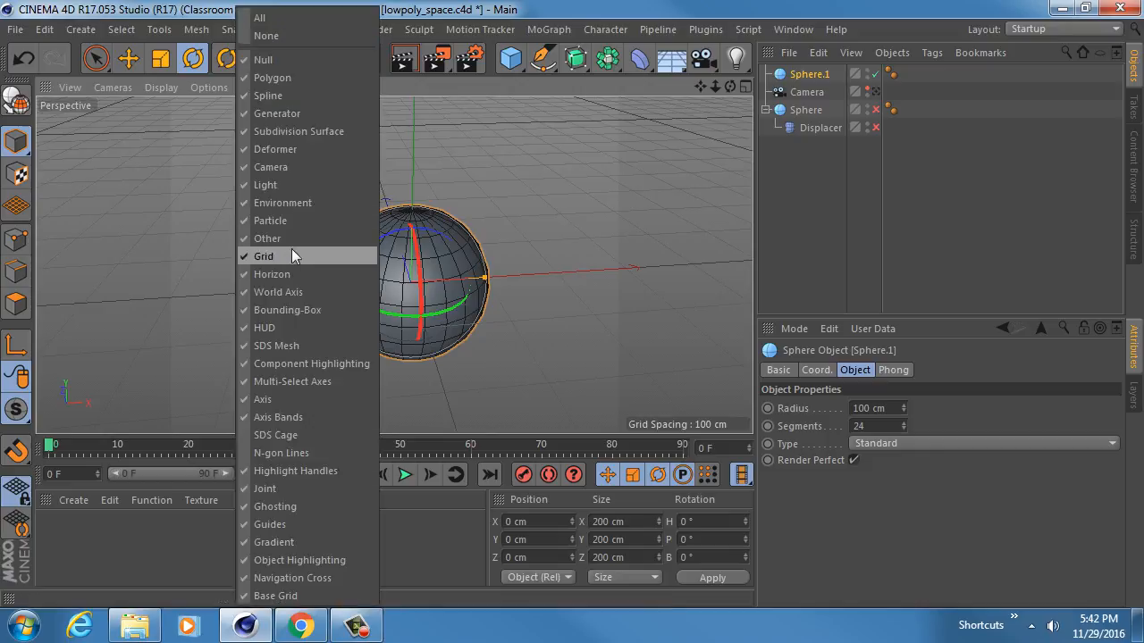
{"action": "left_click", "coordinate": [291, 256]}
{"action": "scroll", "coordinate": [439, 217], "scroll_direction": "down", "scroll_amount": 3}
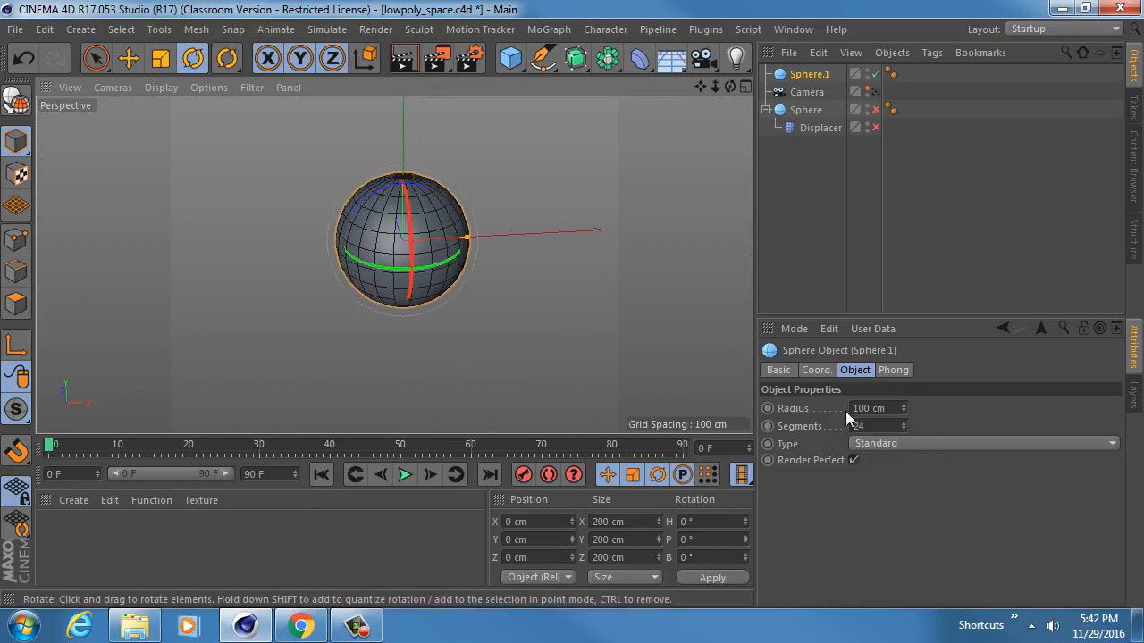
Set the new sphere's type to Tetrahedron and inspect its triangle distribution.
{"action": "left_click", "coordinate": [912, 445]}
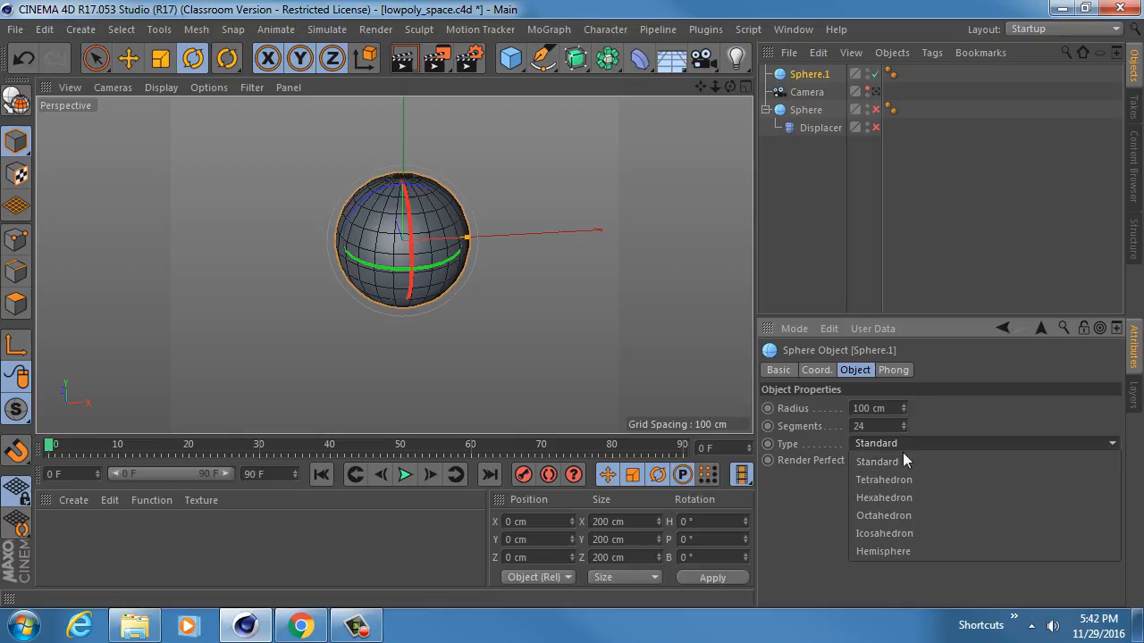
{"action": "left_click", "coordinate": [921, 473]}
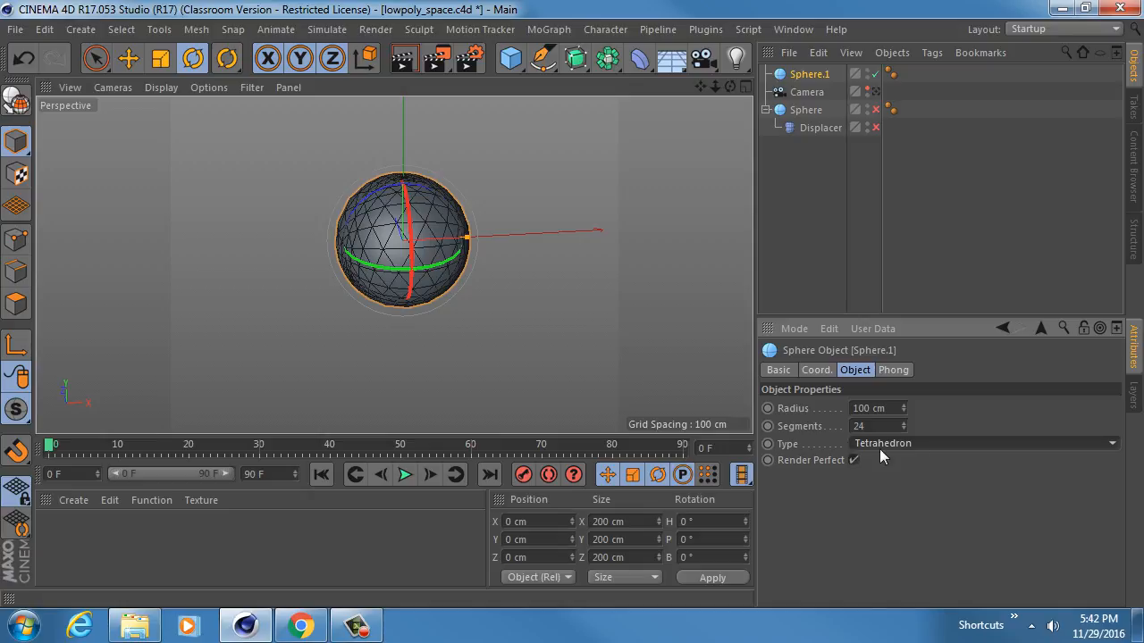
{"action": "scroll", "coordinate": [435, 218], "scroll_direction": "up", "scroll_amount": 5}
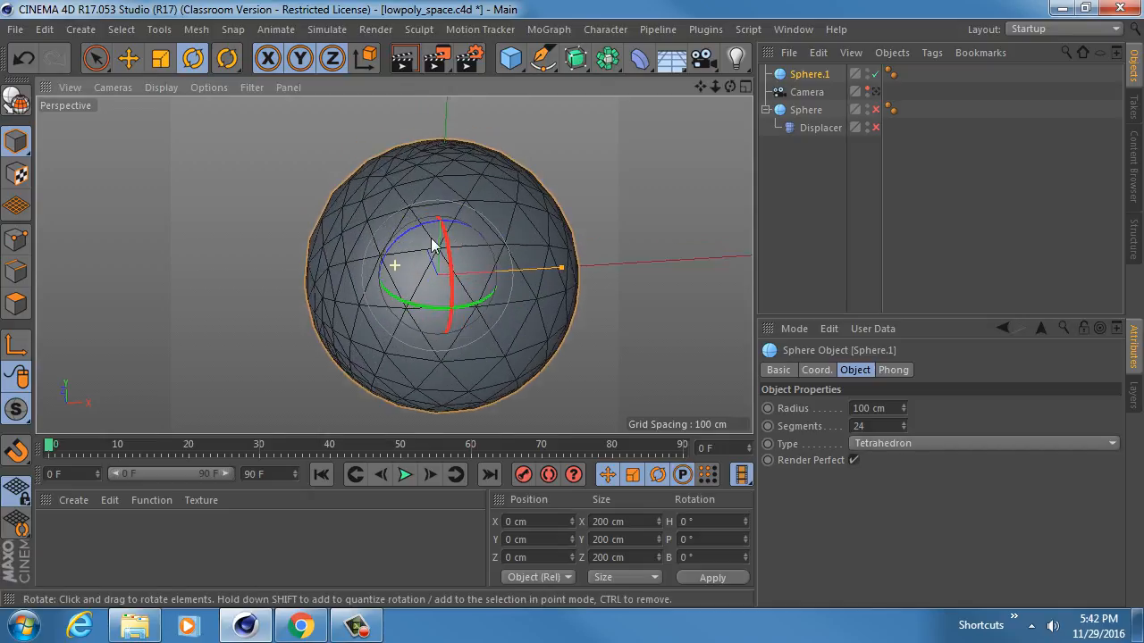
{"action": "left_click_drag", "start_coordinate": [433, 246], "coordinate": [545, 180], "text": "alt"}
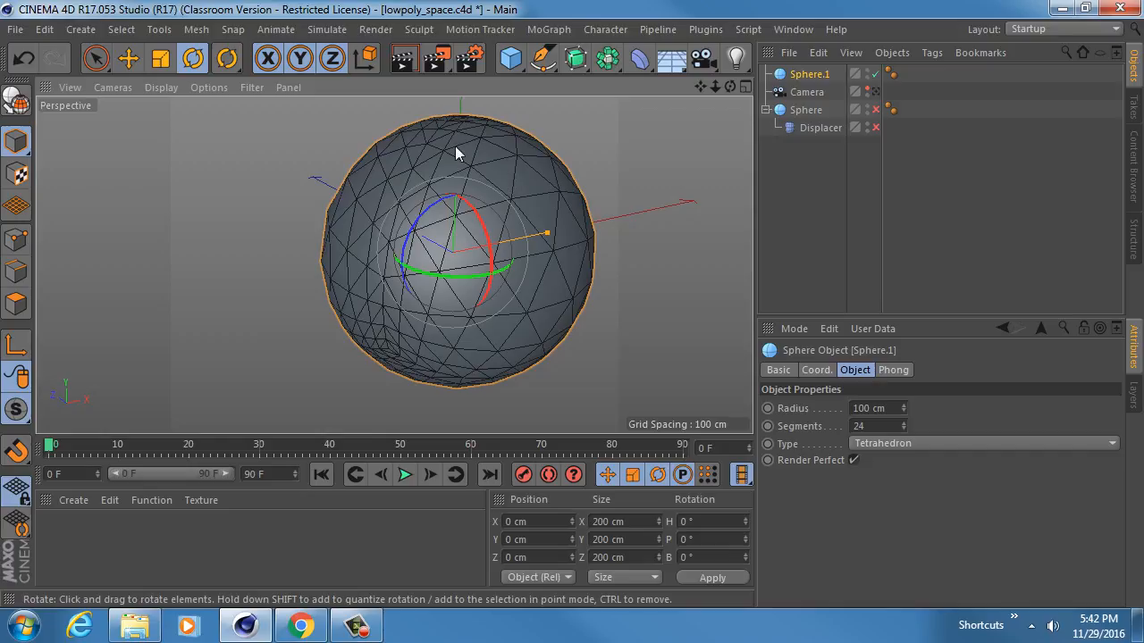
Deselect the tetrahedral sphere and display it with Gouraud Shading without lines.
{"action": "left_click", "coordinate": [168, 140]}
{"action": "key", "text": "n"}
{"action": "key", "text": "a"}
{"action": "left_click_drag", "start_coordinate": [457, 201], "coordinate": [459, 223], "text": "alt"}
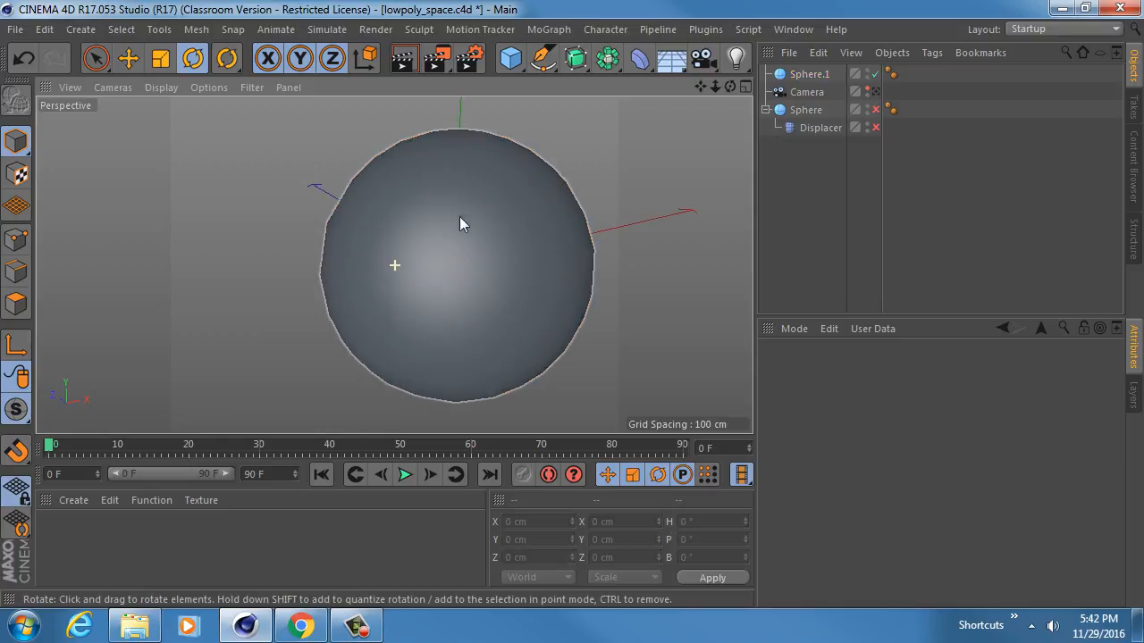
{"action": "right_click_drag", "start_coordinate": [500, 220], "coordinate": [474, 219], "text": "alt"}
{"action": "middle_click_drag", "start_coordinate": [475, 220], "coordinate": [450, 194], "text": "alt"}
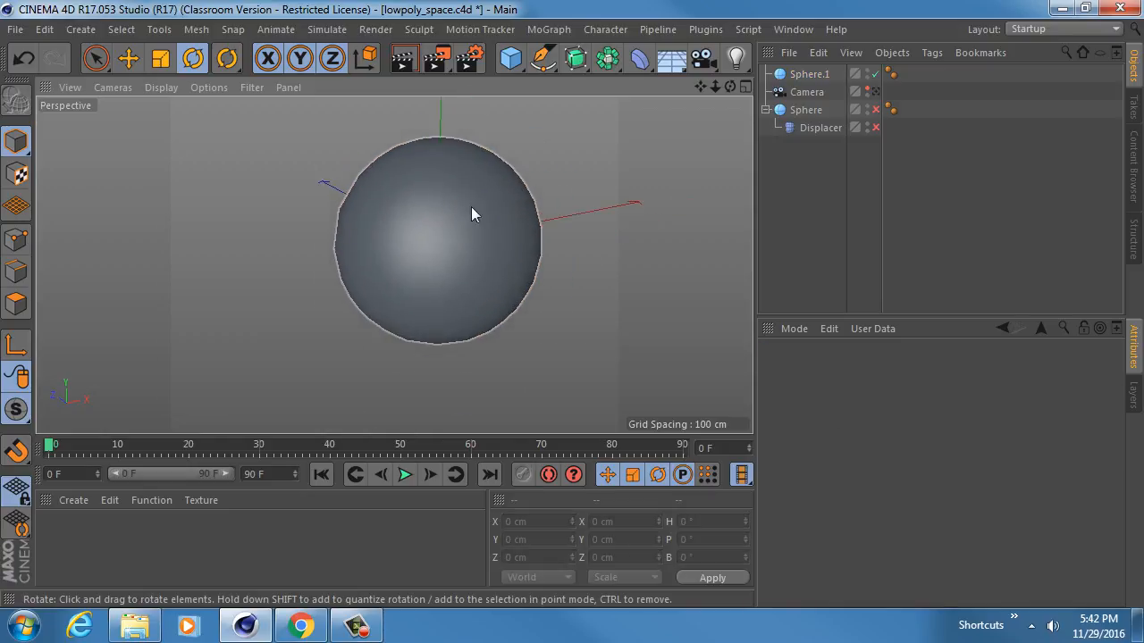
Select the new sphere and set its type to Icosahedron.
{"action": "left_click", "coordinate": [809, 74]}
{"action": "left_click", "coordinate": [897, 444]}
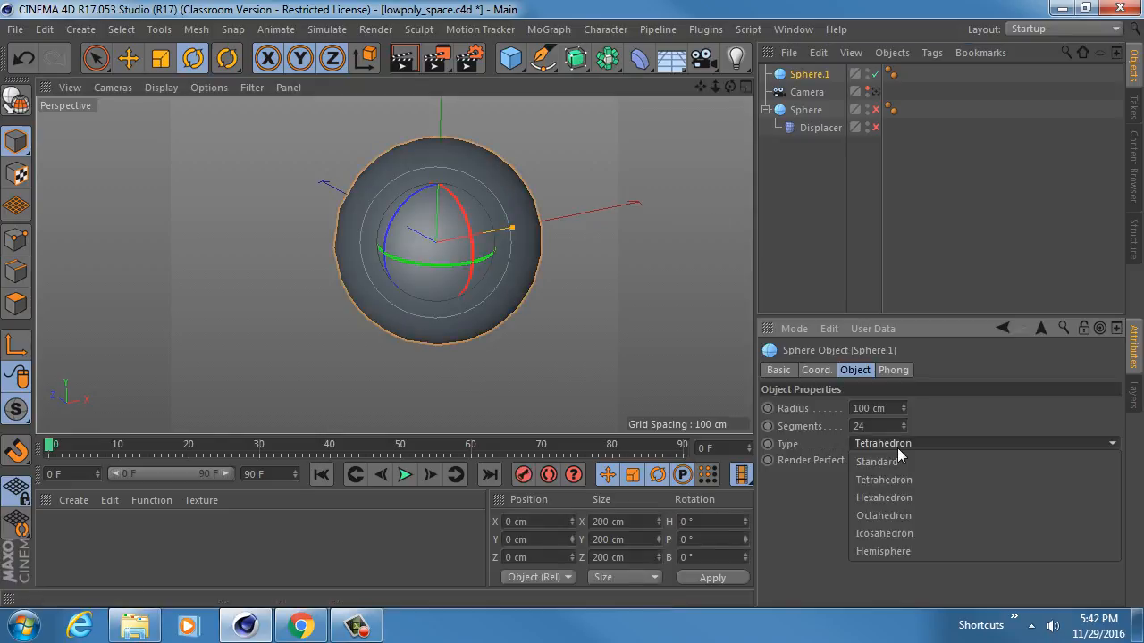
{"action": "left_click", "coordinate": [897, 447]}
{"action": "scroll", "coordinate": [897, 448], "scroll_direction": "down", "scroll_amount": 3}
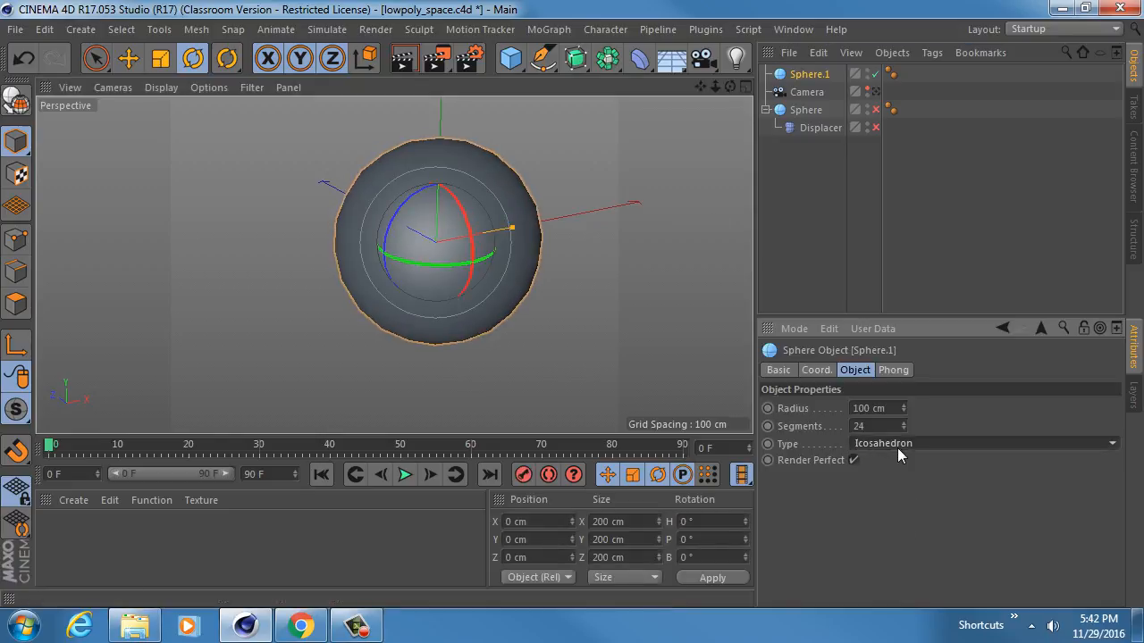
{"action": "scroll", "coordinate": [897, 448], "scroll_direction": "down", "scroll_amount": 1}
{"action": "scroll", "coordinate": [897, 447], "scroll_direction": "up", "scroll_amount": 1}
Display the new sphere with Gouraud Shading (Lines) and choose Icosahedron again as its type.
{"action": "left_click", "coordinate": [163, 86]}
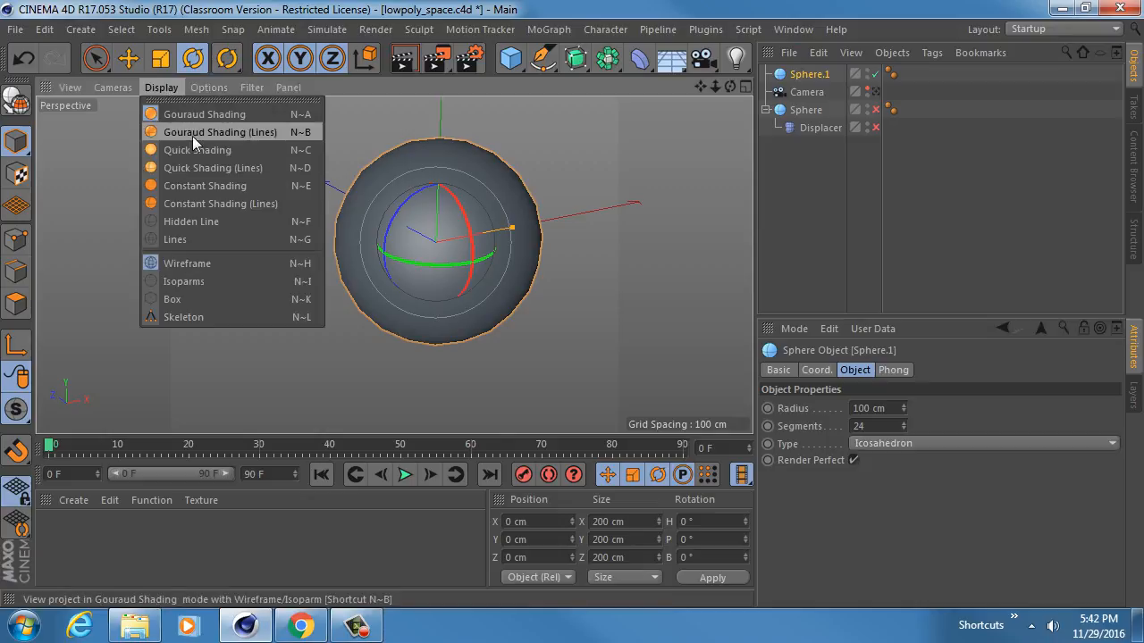
{"action": "left_click", "coordinate": [192, 134]}
{"action": "mouse_move", "coordinate": [541, 237]}
{"action": "left_mouse_down", "text": "alt"}
{"action": "mouse_move", "coordinate": [515, 324]}
{"action": "mouse_move", "coordinate": [500, 262]}
{"action": "mouse_move", "coordinate": [528, 199]}
{"action": "mouse_move", "coordinate": [471, 223]}
{"action": "mouse_move", "coordinate": [500, 259]}
{"action": "left_mouse_up", "text": "alt"}
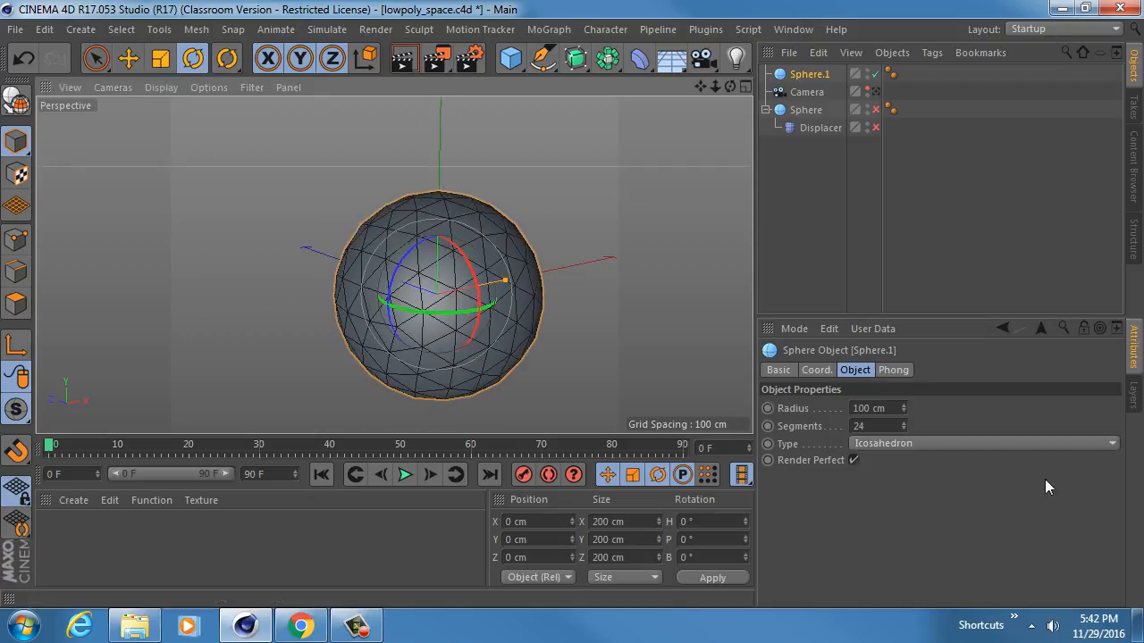
{"action": "left_click", "coordinate": [880, 444]}
{"action": "left_click", "coordinate": [879, 443]}
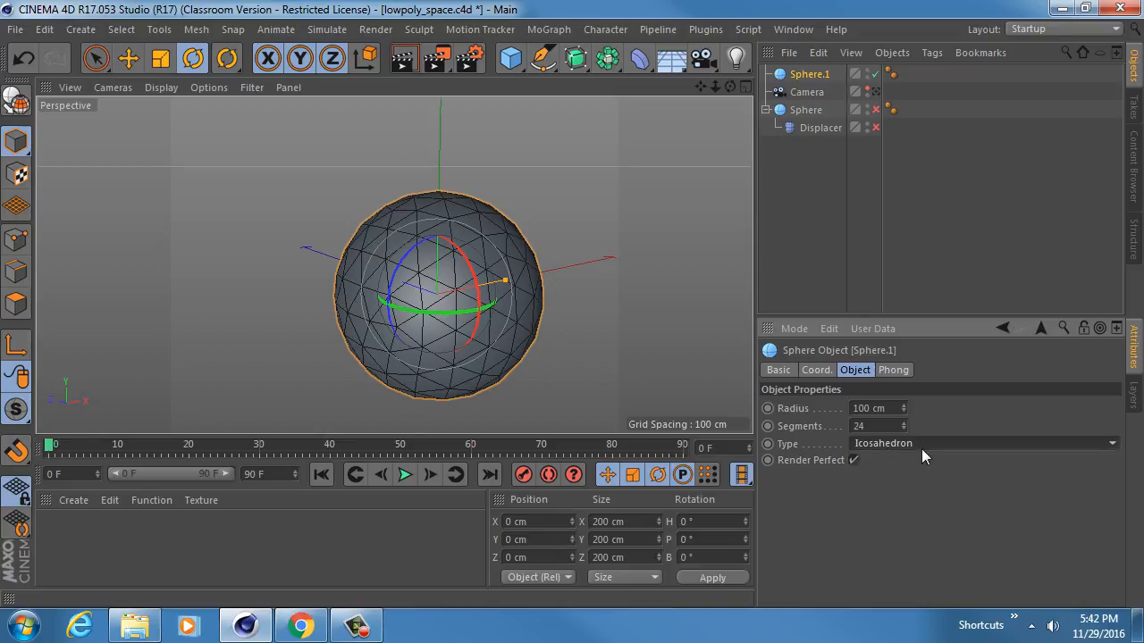
{"action": "left_click", "coordinate": [895, 444]}
{"action": "left_click", "coordinate": [920, 534]}
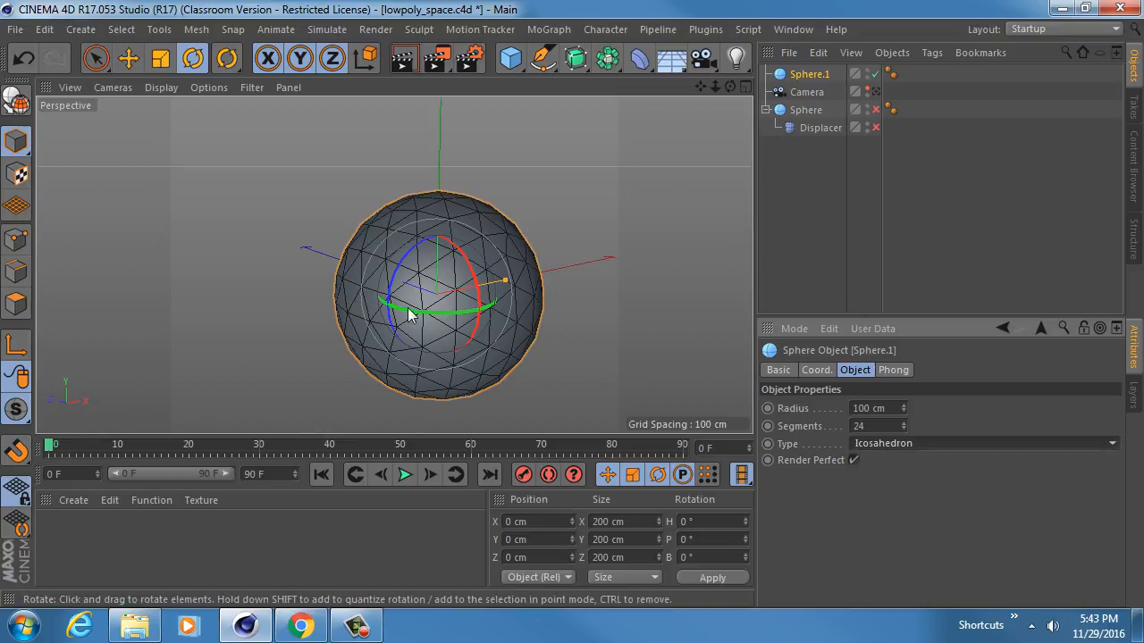
Deselect the new sphere and examine the triangles of its icosahedral mesh from several angles.
{"action": "left_click", "coordinate": [583, 219]}
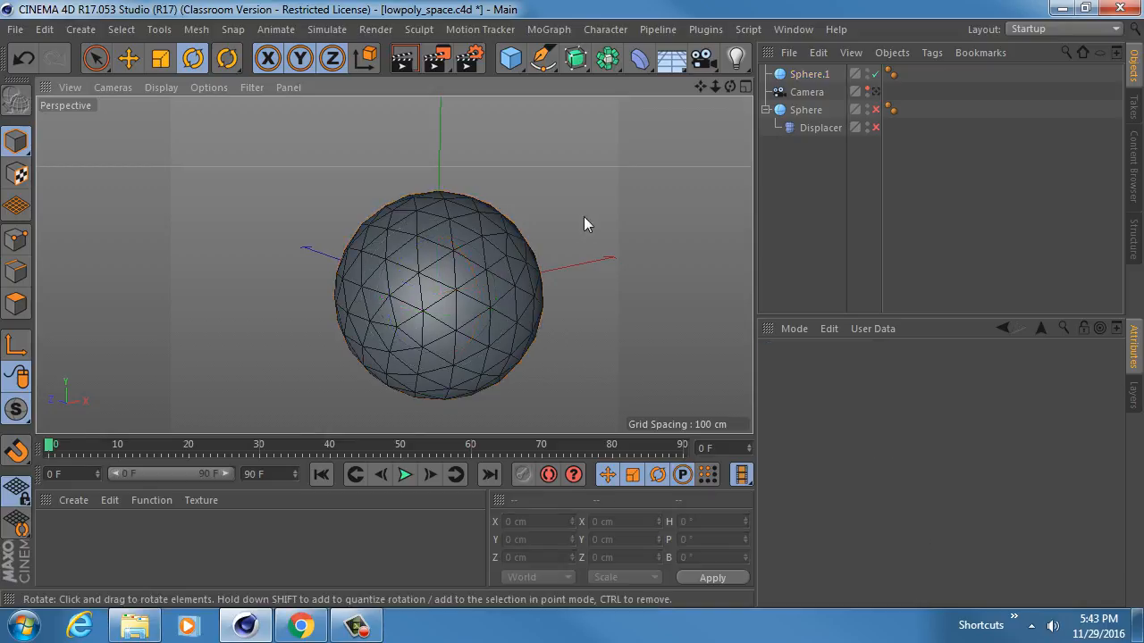
{"action": "middle_click_drag", "start_coordinate": [437, 293], "coordinate": [462, 238], "text": "alt"}
{"action": "left_click_drag", "start_coordinate": [451, 252], "coordinate": [514, 211], "text": "alt"}
{"action": "mouse_move", "coordinate": [396, 263]}
{"action": "middle_mouse_down", "text": "alt"}
{"action": "mouse_move", "coordinate": [439, 259]}
{"action": "mouse_move", "coordinate": [452, 243]}
{"action": "middle_mouse_up", "text": "alt"}
{"action": "left_click_drag", "start_coordinate": [454, 227], "coordinate": [543, 196], "text": "alt"}
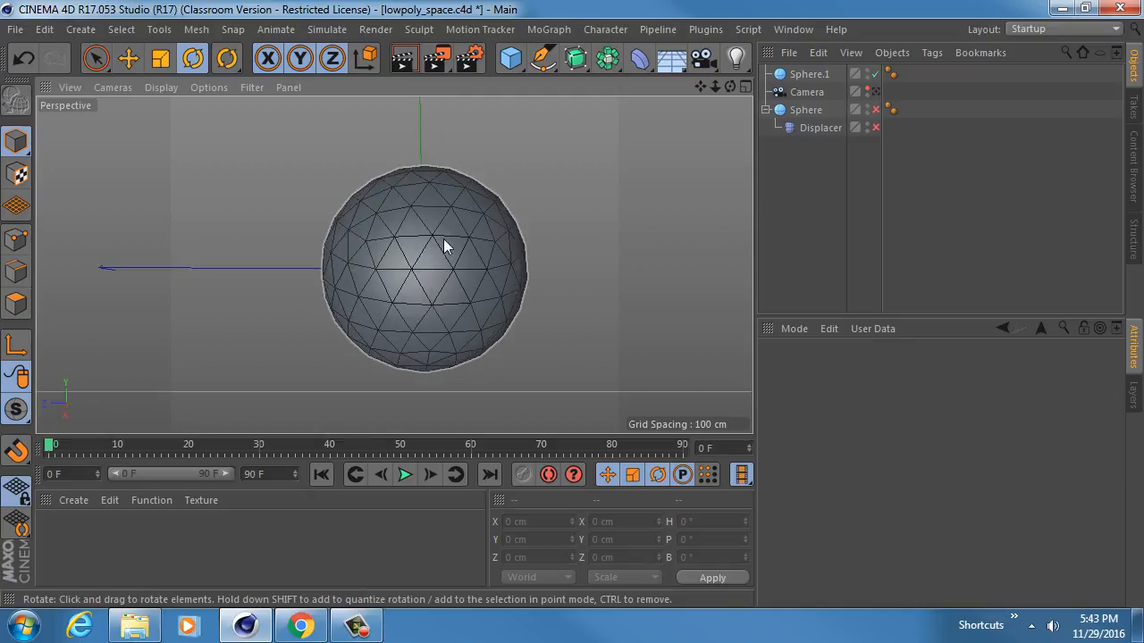
{"action": "middle_click_drag", "start_coordinate": [387, 271], "coordinate": [442, 241], "text": "alt"}
{"action": "mouse_move", "coordinate": [441, 241]}
{"action": "left_mouse_down", "text": "alt"}
{"action": "mouse_move", "coordinate": [499, 201]}
{"action": "mouse_move", "coordinate": [559, 262]}
{"action": "left_mouse_up", "text": "alt"}
{"action": "middle_click_drag", "start_coordinate": [447, 187], "coordinate": [480, 280], "text": "alt"}
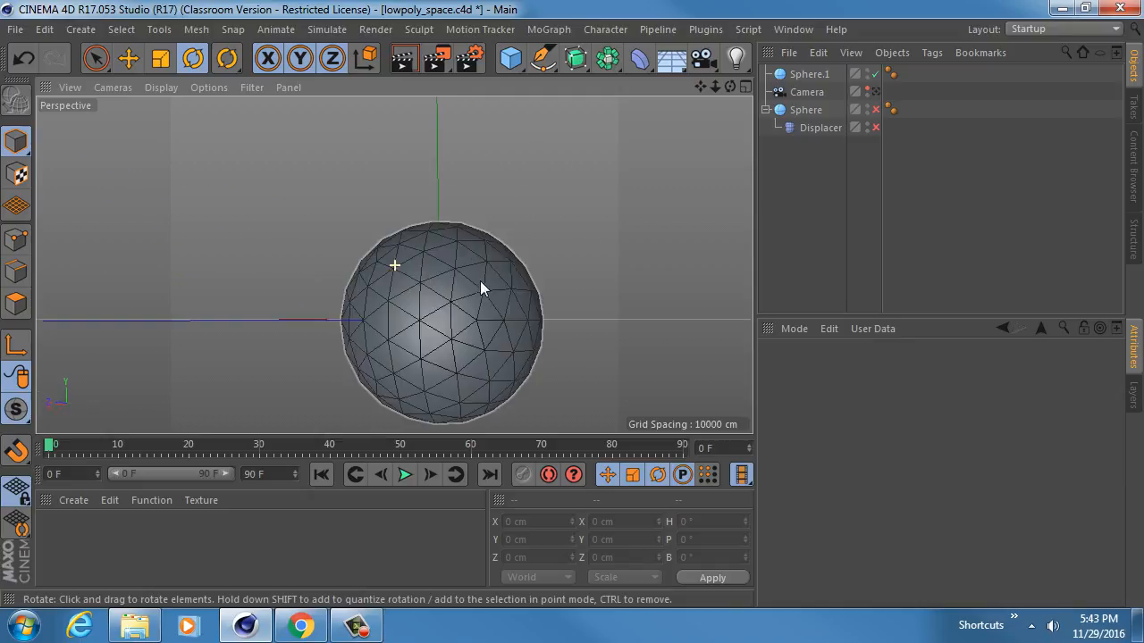
{"action": "mouse_move", "coordinate": [409, 256]}
{"action": "left_mouse_down", "text": "alt"}
{"action": "mouse_move", "coordinate": [476, 295]}
{"action": "mouse_move", "coordinate": [506, 339]}
{"action": "mouse_move", "coordinate": [417, 379]}
{"action": "left_mouse_up", "text": "alt"}
{"action": "middle_click_drag", "start_coordinate": [477, 245], "coordinate": [412, 244], "text": "alt"}
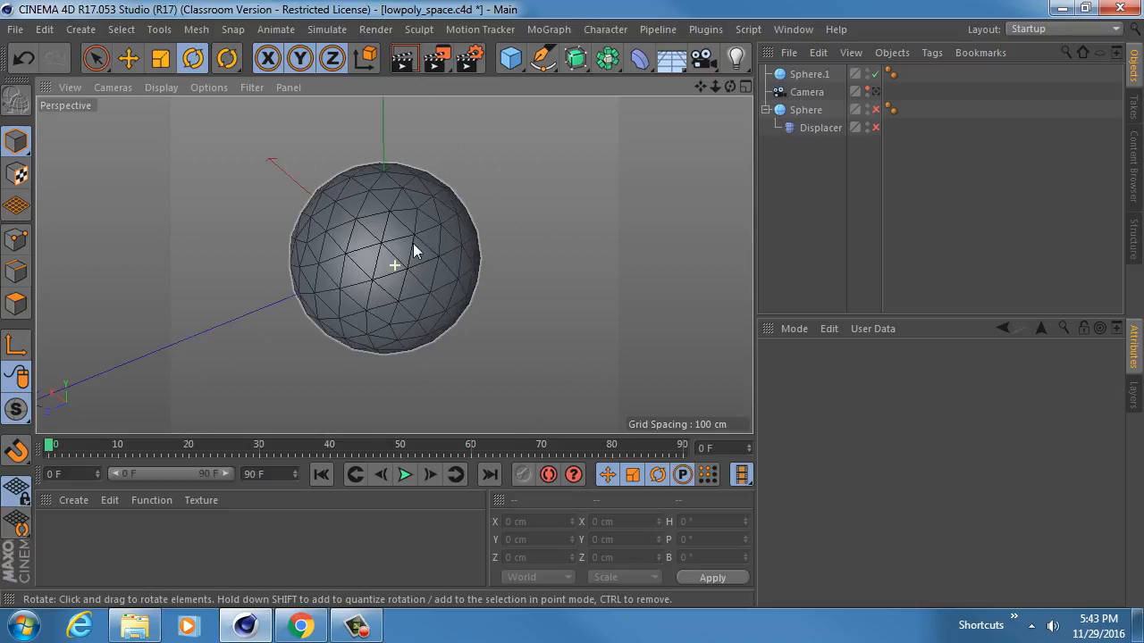
Select the new sphere and set its type to Octahedron.
{"action": "left_click_drag", "start_coordinate": [414, 251], "coordinate": [339, 229], "text": "alt"}
{"action": "left_click", "coordinate": [809, 76]}
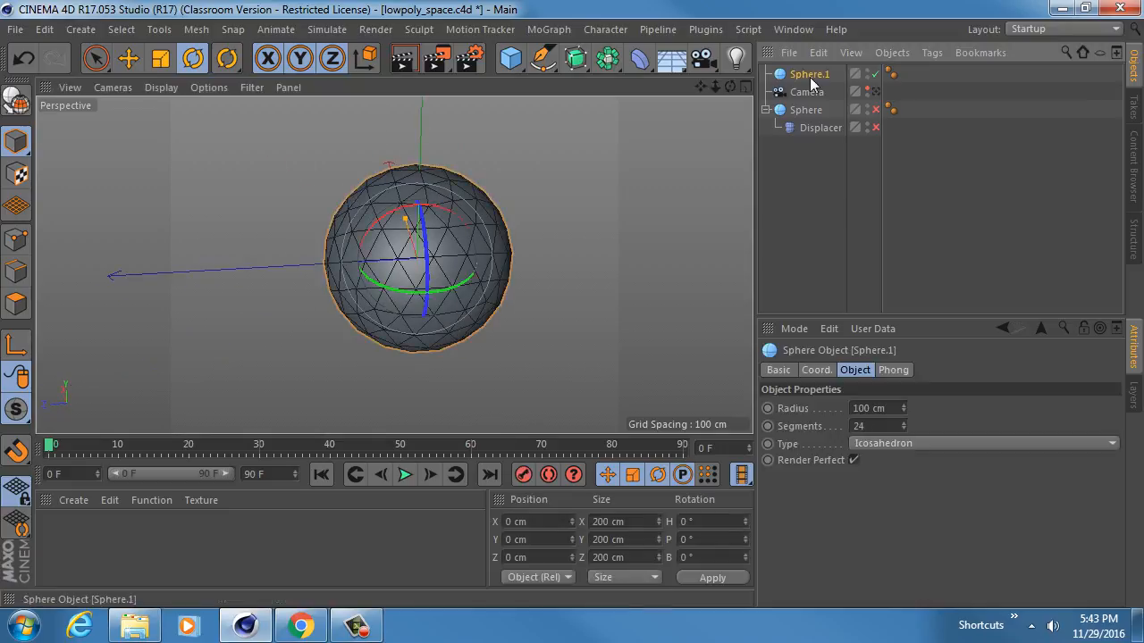
{"action": "left_click", "coordinate": [893, 444]}
{"action": "left_click", "coordinate": [913, 513]}
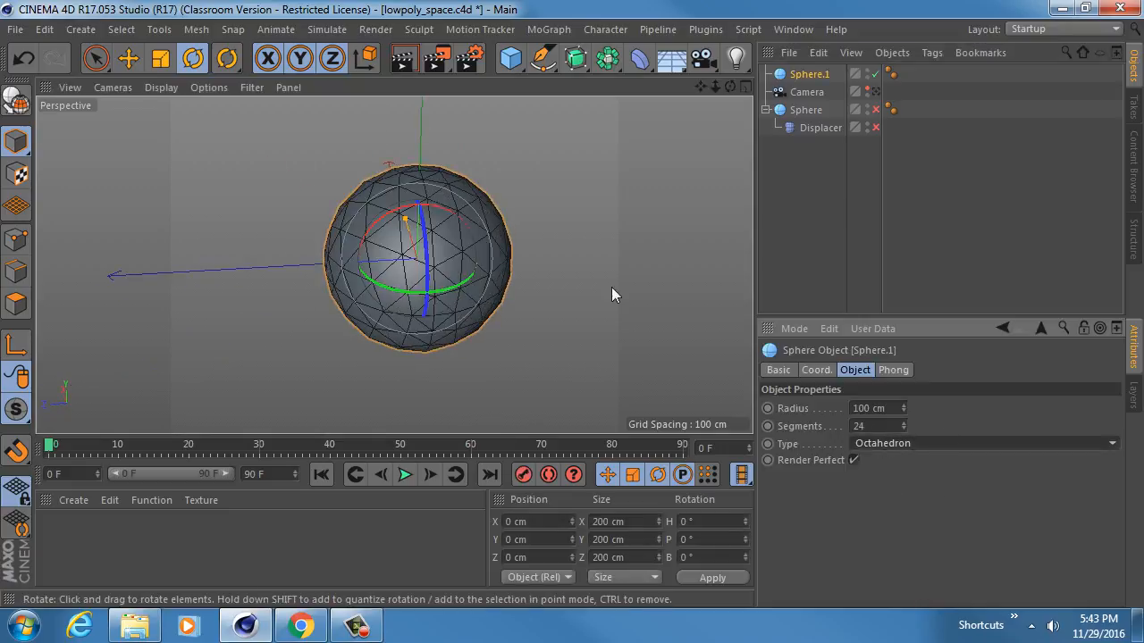
Deselect the sphere and examine the triangles of its octahedral mesh from several angles.
{"action": "left_click", "coordinate": [504, 299]}
{"action": "left_click_drag", "start_coordinate": [504, 299], "coordinate": [429, 234], "text": "alt"}
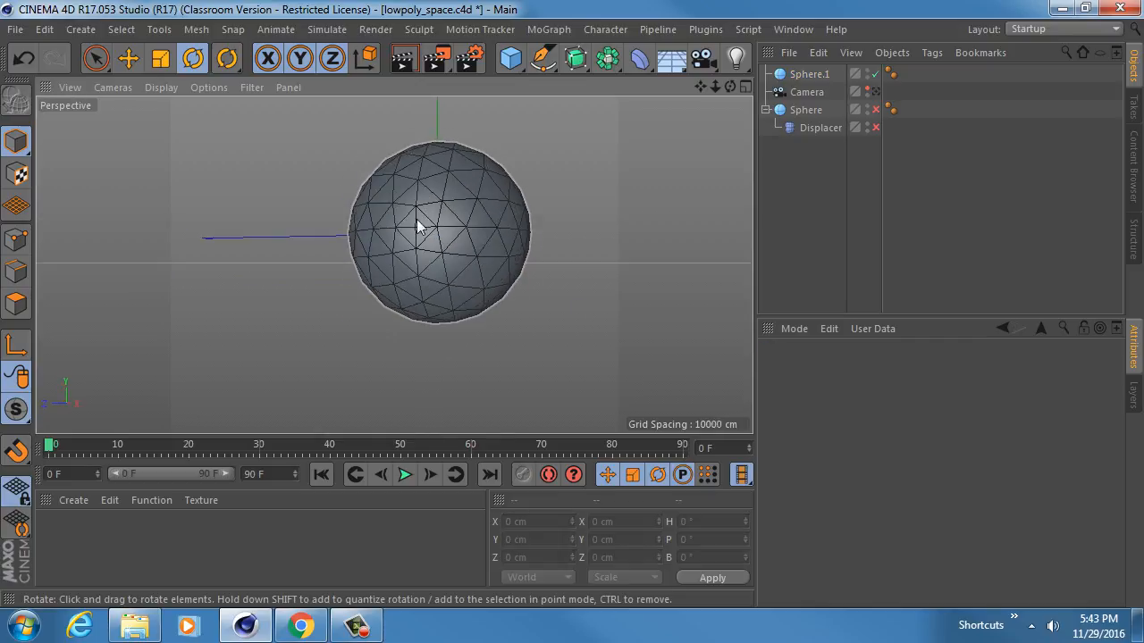
{"action": "left_click_drag", "start_coordinate": [416, 219], "coordinate": [310, 326], "text": "alt"}
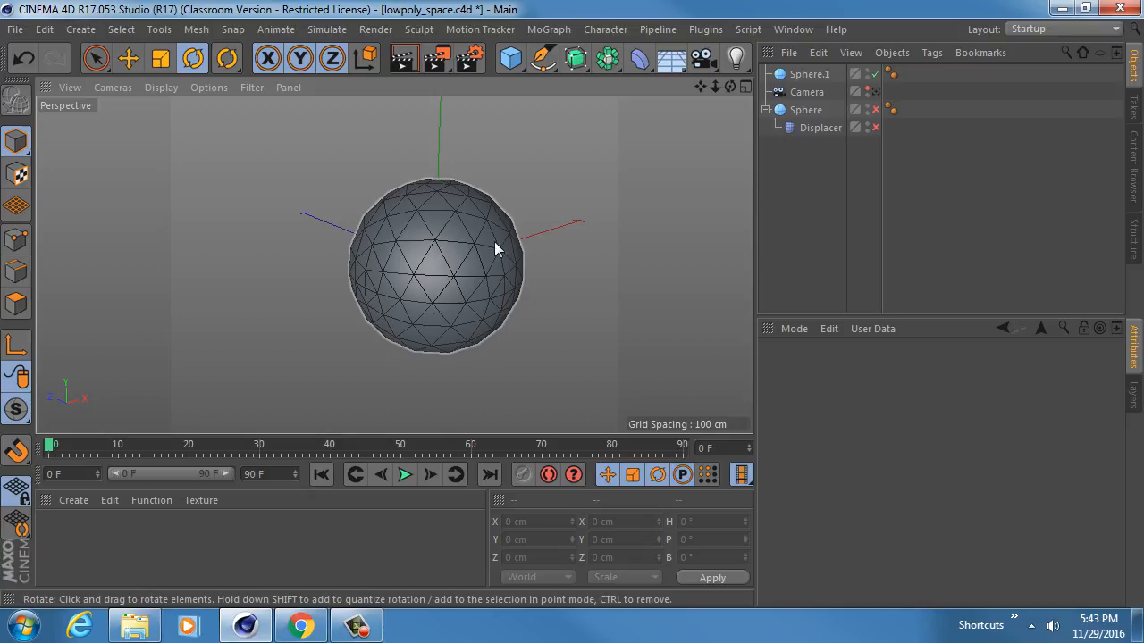
{"action": "left_click_drag", "start_coordinate": [426, 279], "coordinate": [500, 221], "text": "alt"}
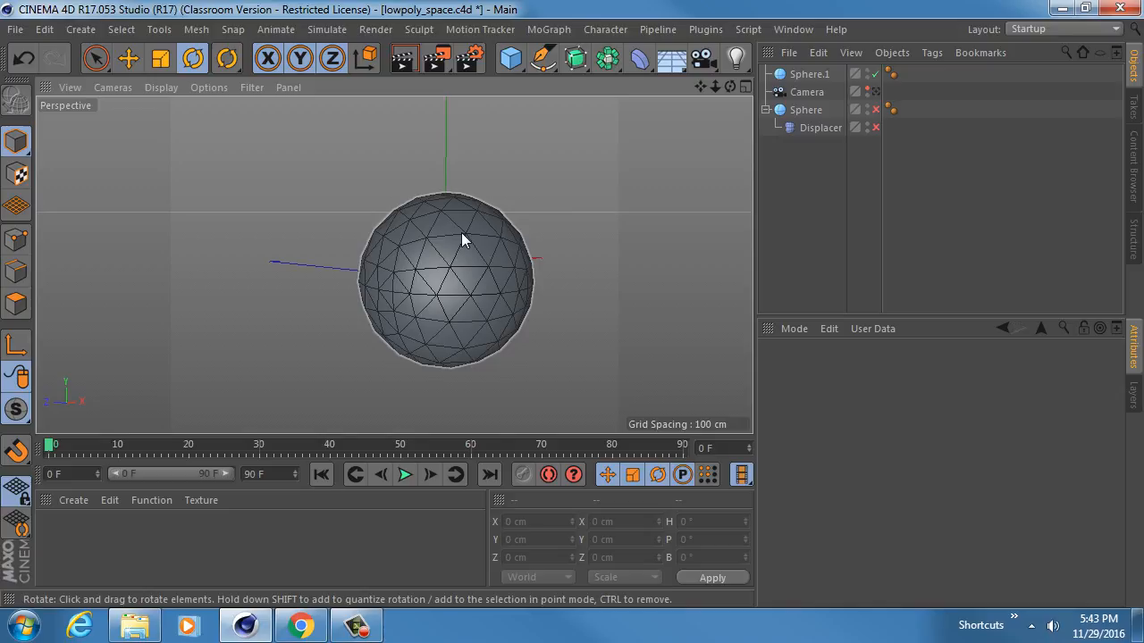
Select the new sphere again and set its type back to Icosahedron.
{"action": "left_click", "coordinate": [808, 75]}
{"action": "left_click", "coordinate": [879, 443]}
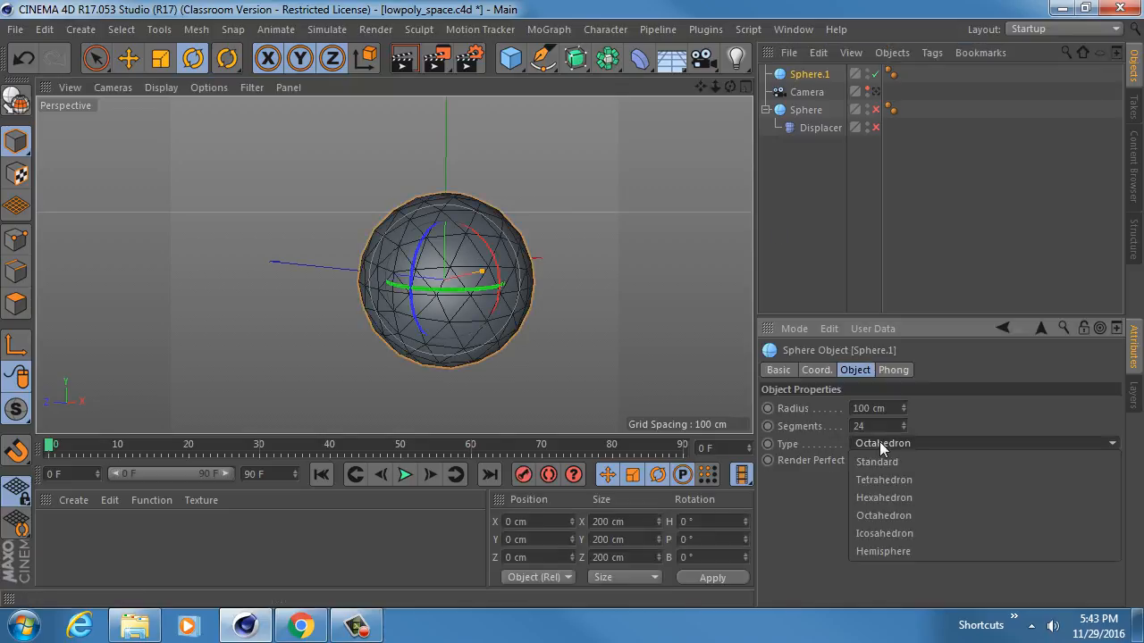
{"action": "left_click", "coordinate": [883, 533]}
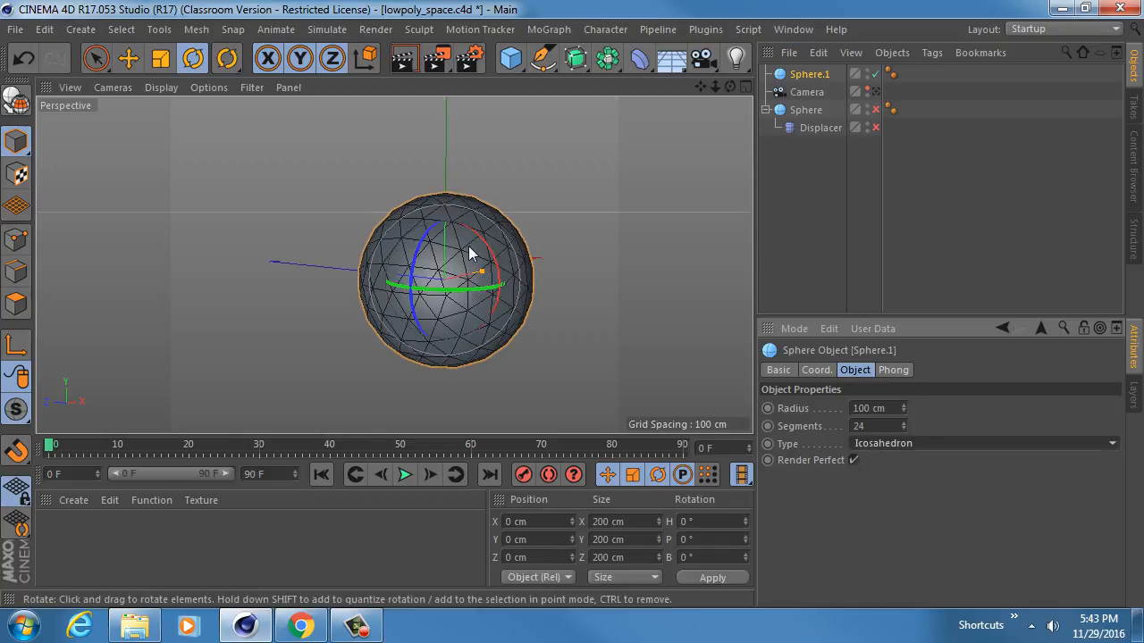
Enlarge the icosahedral sphere freehand to a radius of about 378 cm, then deselect it.
{"action": "left_click_drag", "start_coordinate": [470, 248], "coordinate": [370, 331], "text": "alt"}
{"action": "middle_click_drag", "start_coordinate": [495, 204], "coordinate": [399, 254], "text": "alt"}
{"action": "left_click_drag", "start_coordinate": [476, 269], "coordinate": [645, 239]}
{"action": "right_click_drag", "start_coordinate": [620, 244], "coordinate": [476, 263], "text": "alt"}
{"action": "middle_click_drag", "start_coordinate": [572, 242], "coordinate": [507, 281], "text": "alt"}
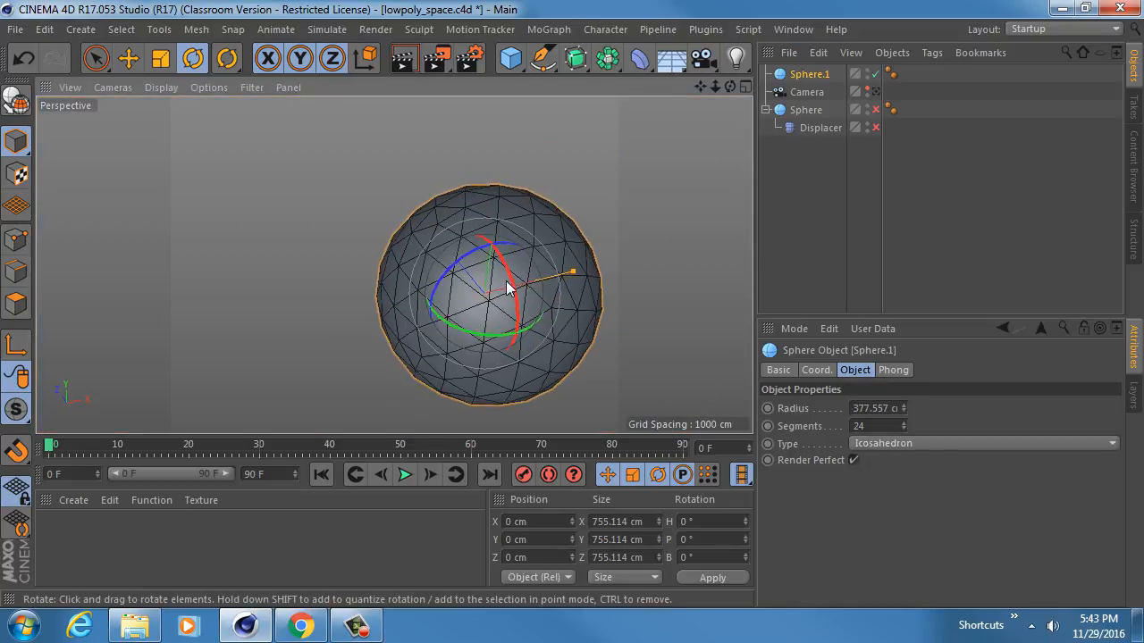
{"action": "left_click_drag", "start_coordinate": [515, 280], "coordinate": [544, 188], "text": "alt"}
{"action": "middle_click_drag", "start_coordinate": [568, 262], "coordinate": [535, 190], "text": "alt"}
{"action": "left_click", "coordinate": [572, 181]}
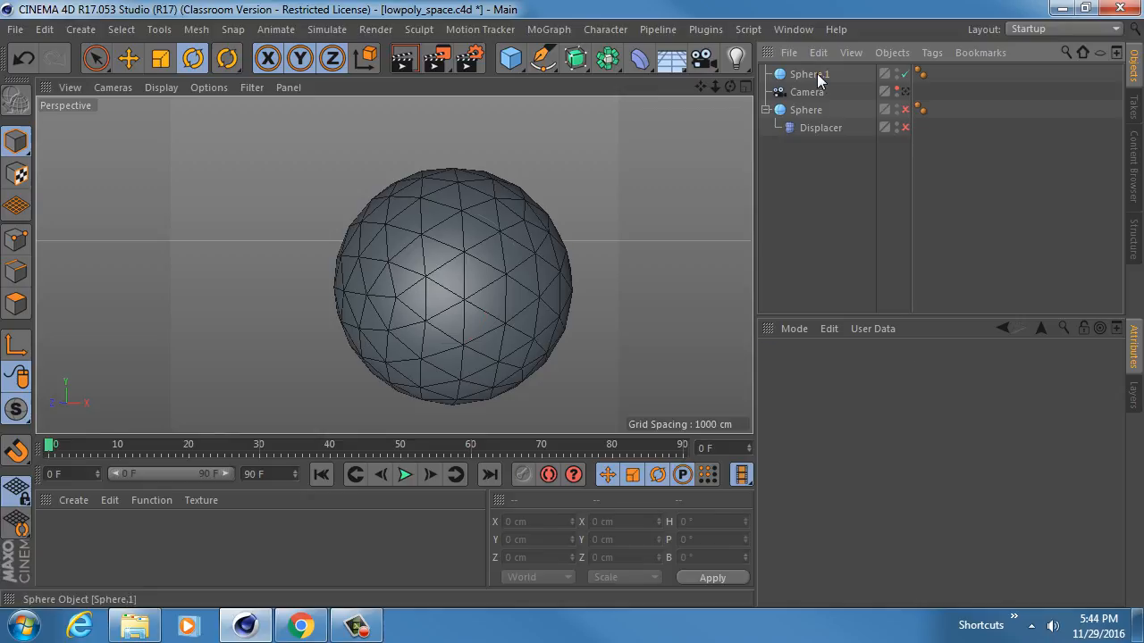
Add a Displacer deformer as a child of the new icosahedral sphere.
{"action": "left_click", "coordinate": [813, 75]}
{"action": "left_click", "coordinate": [639, 59]}
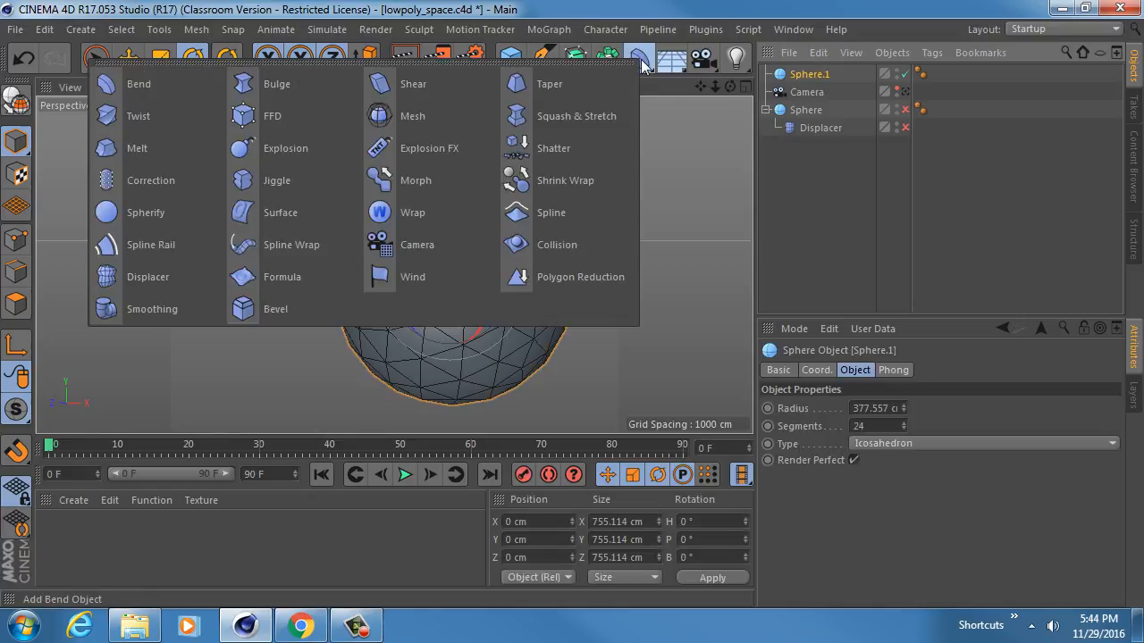
{"action": "left_click", "coordinate": [166, 277], "text": "shift"}
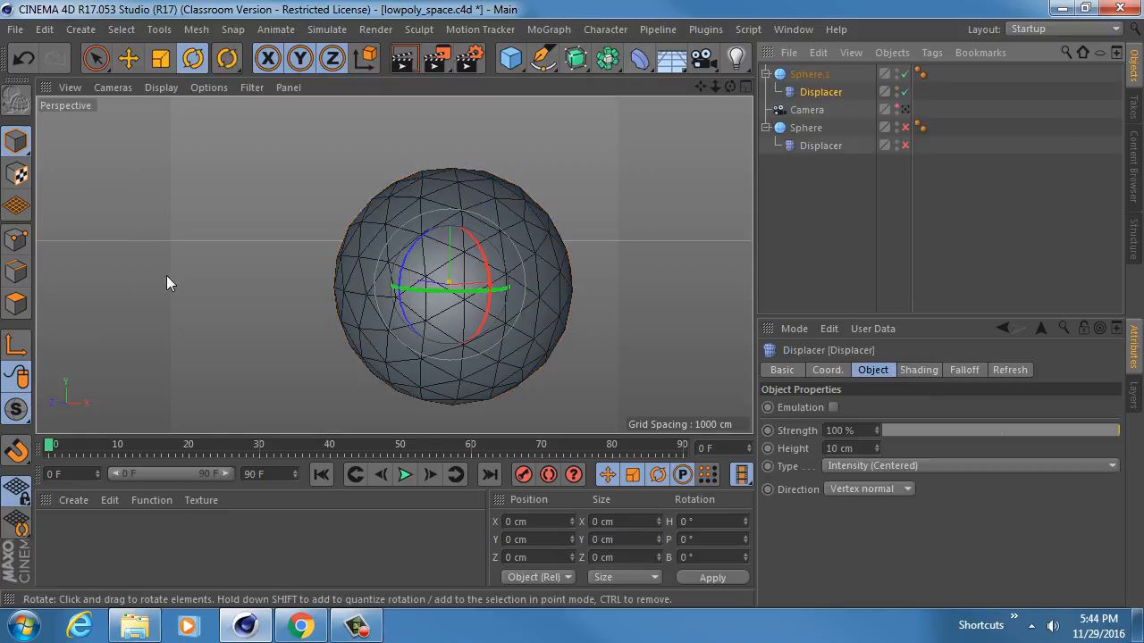
Assign a Noise shader to the new Displacer's shading and enlarge the area showing its settings.
{"action": "left_click", "coordinate": [919, 370]}
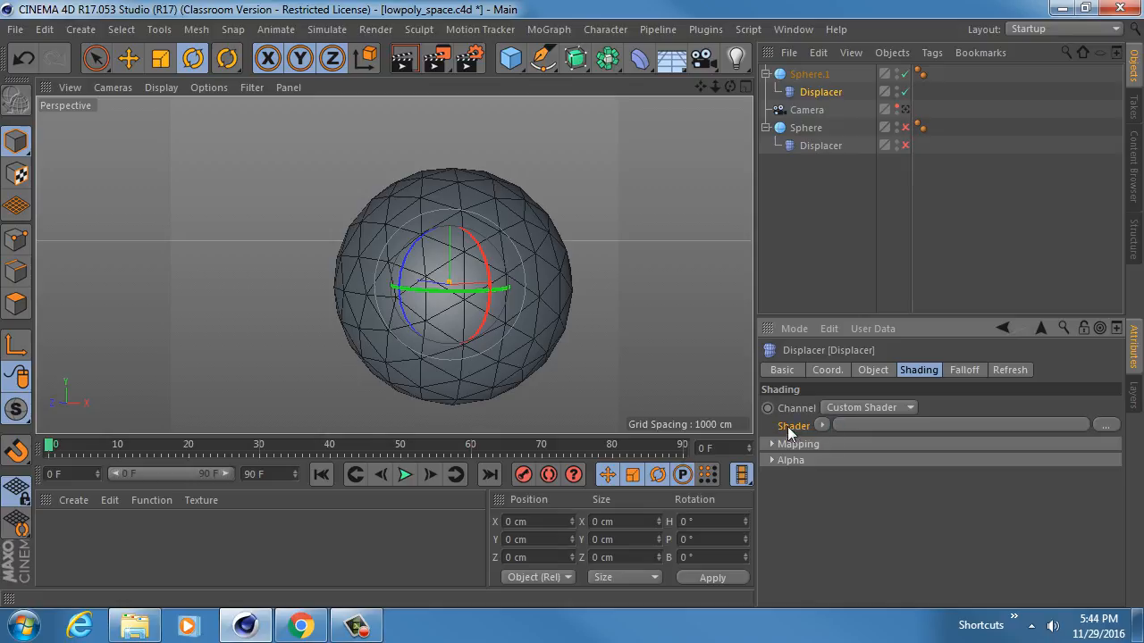
{"action": "left_click", "coordinate": [821, 425]}
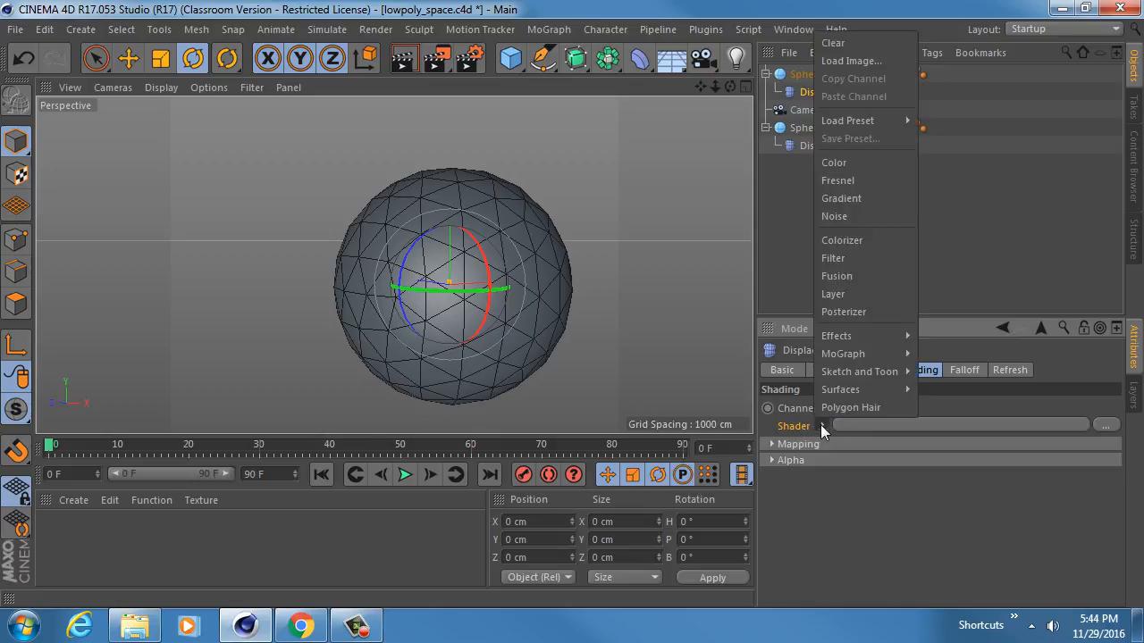
{"action": "left_click", "coordinate": [874, 220]}
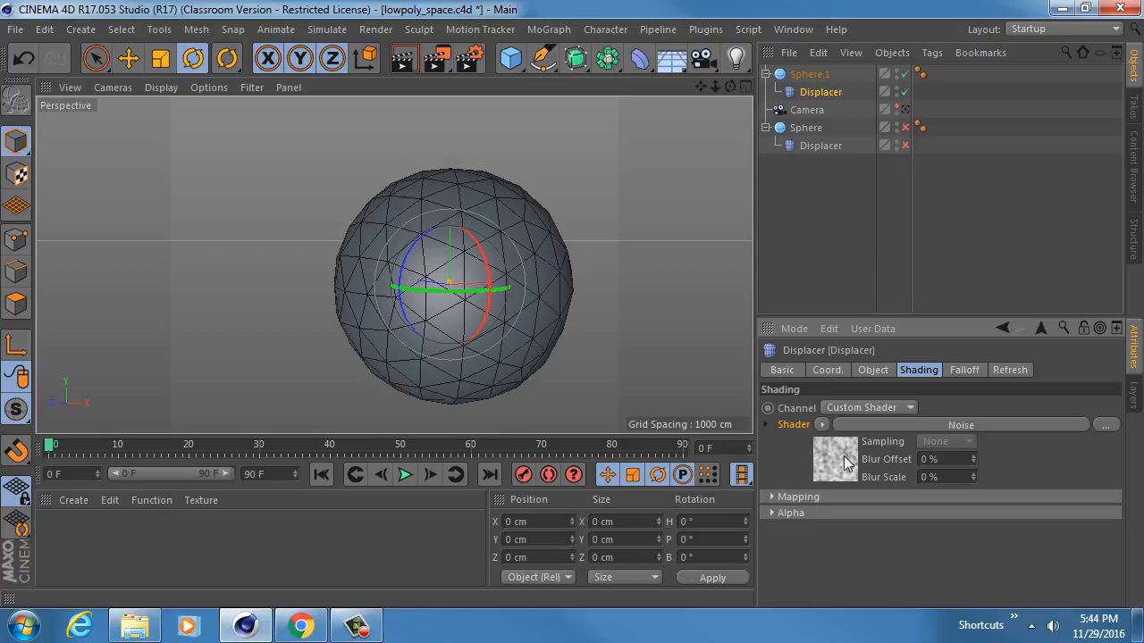
{"action": "left_click_drag", "start_coordinate": [864, 319], "coordinate": [864, 236]}
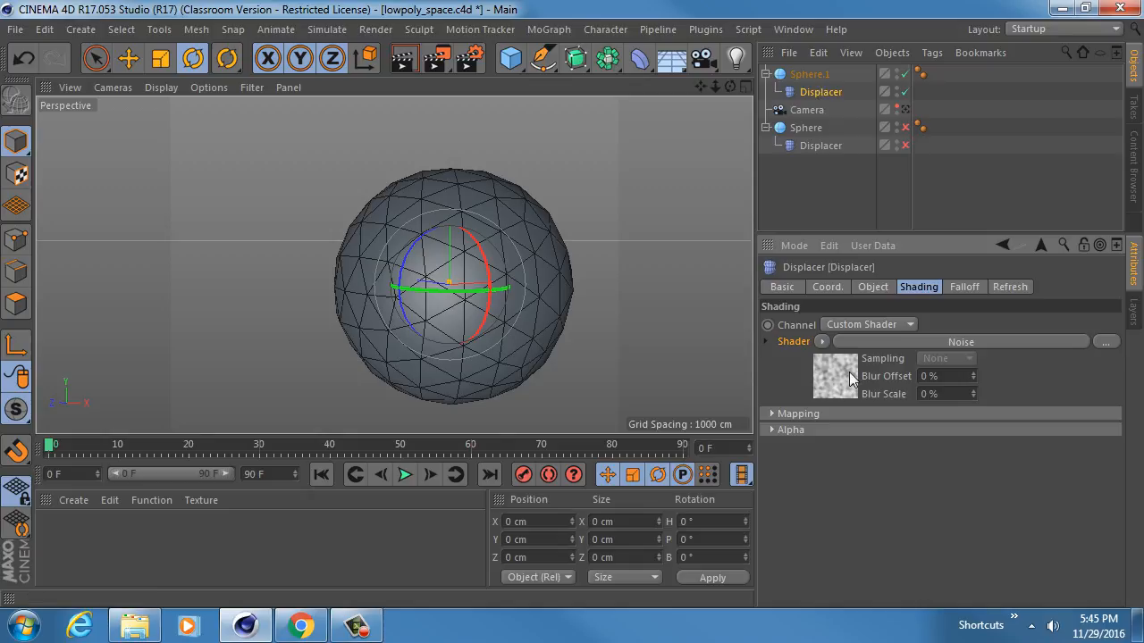
Set the new Displacer's height to 50 cm and inspect the deformed sphere.
{"action": "left_click", "coordinate": [873, 286]}
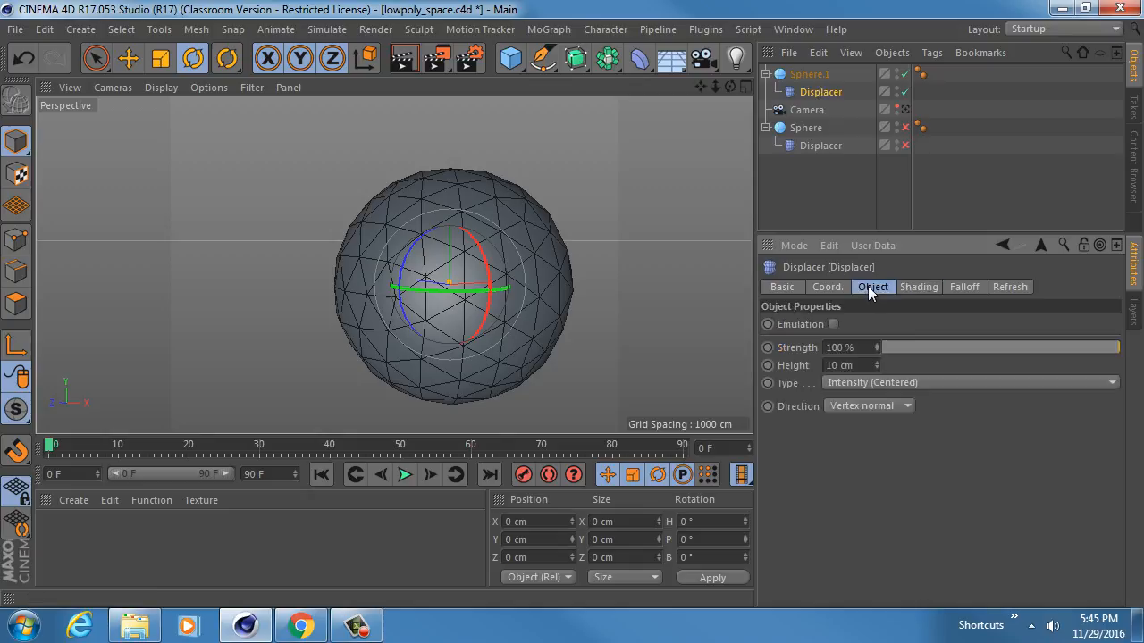
{"action": "scroll", "coordinate": [442, 203], "scroll_direction": "up", "scroll_amount": 2}
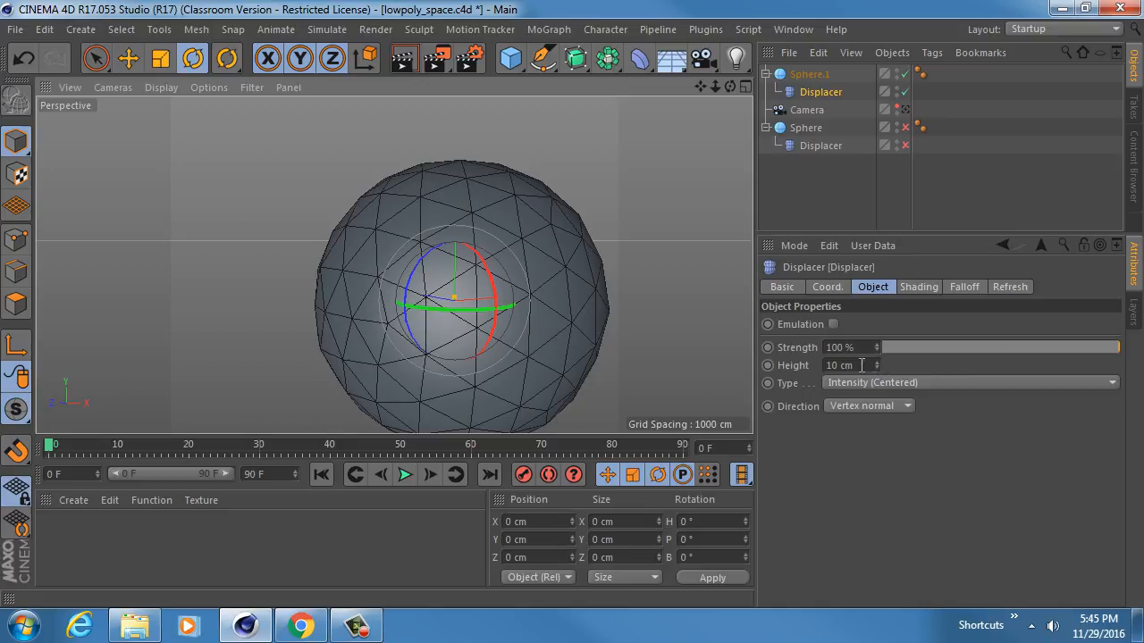
{"action": "left_click", "coordinate": [864, 365]}
{"action": "left_click", "coordinate": [826, 366]}
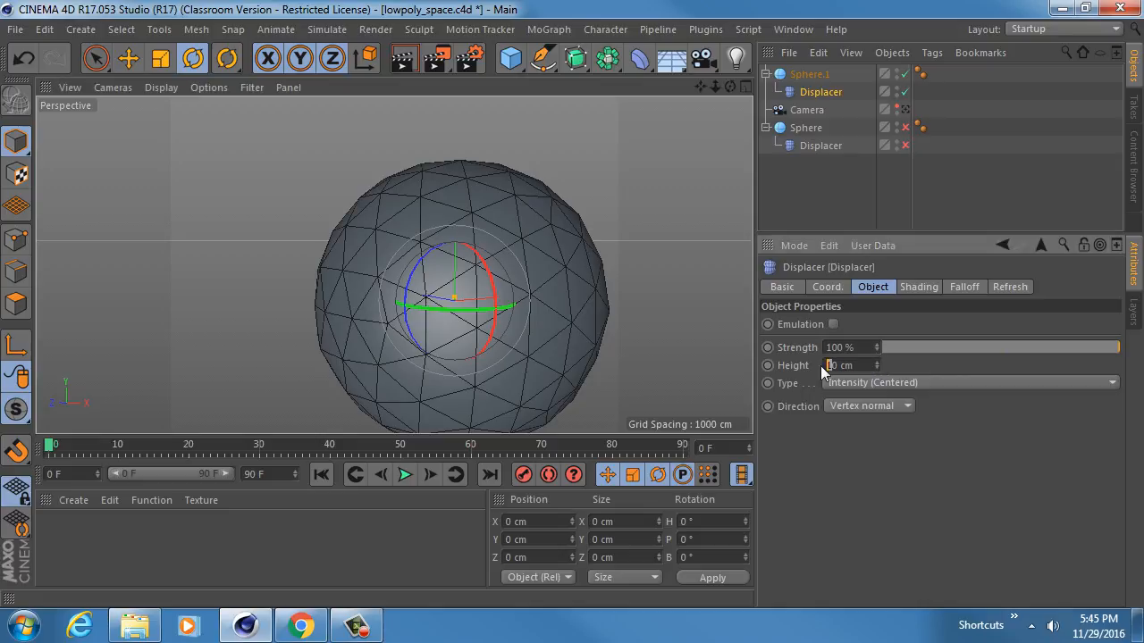
{"action": "type", "text": "5"}
{"action": "key", "text": "Return"}
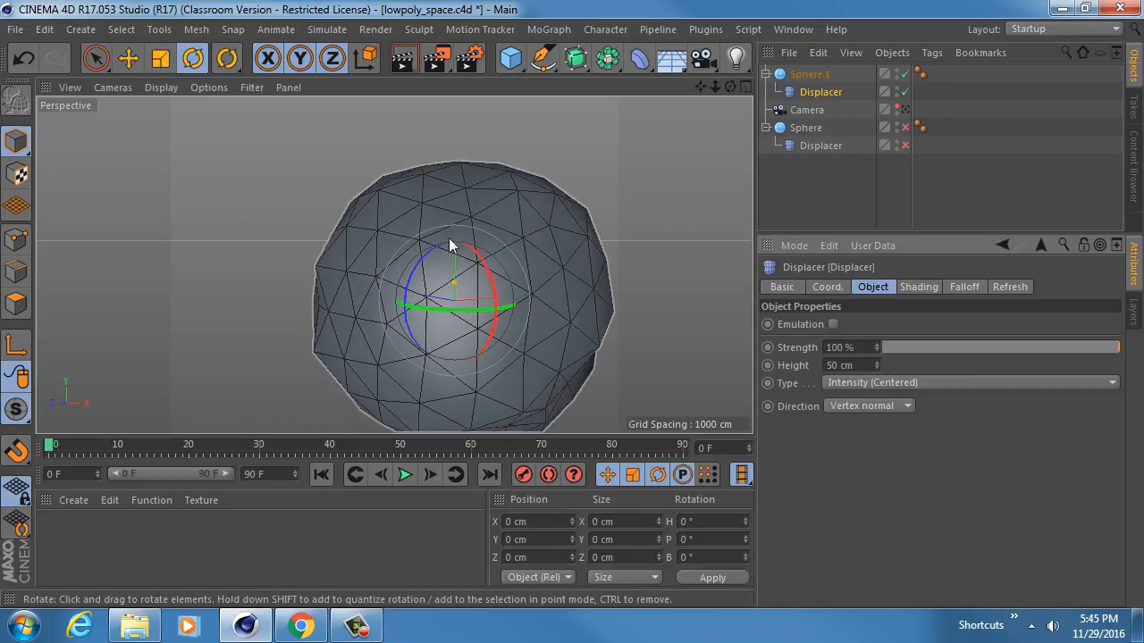
{"action": "left_click_drag", "start_coordinate": [431, 226], "coordinate": [454, 291], "text": "alt"}
{"action": "mouse_move", "coordinate": [485, 215]}
{"action": "left_mouse_down", "text": "alt"}
{"action": "mouse_move", "coordinate": [381, 167]}
{"action": "mouse_move", "coordinate": [479, 232]}
{"action": "left_mouse_up", "text": "alt"}
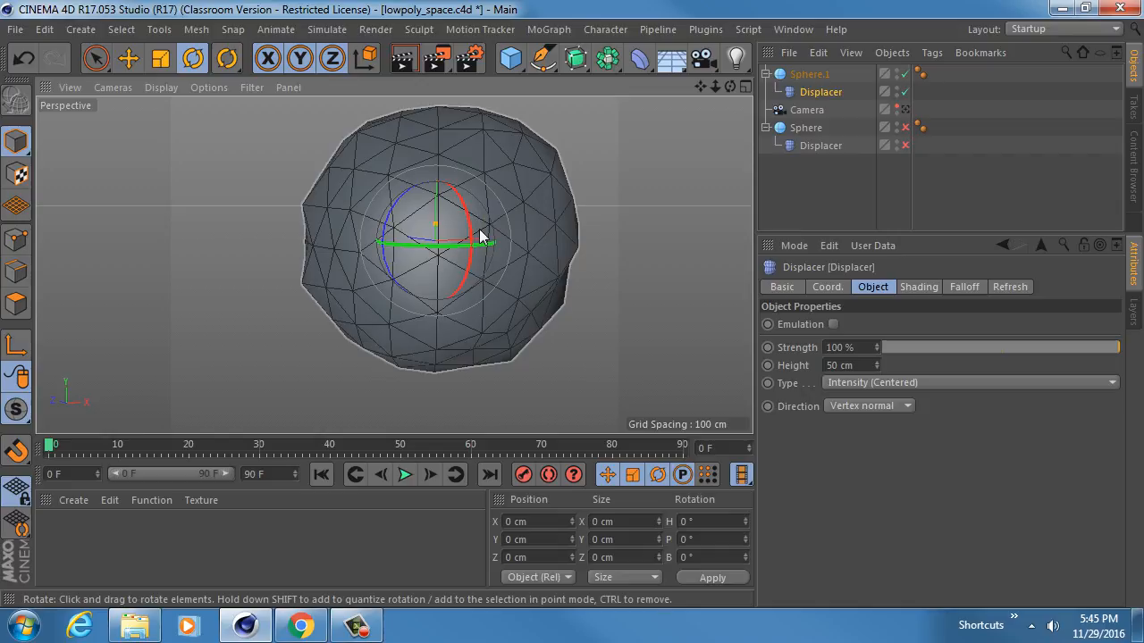
{"action": "middle_click_drag", "start_coordinate": [492, 232], "coordinate": [495, 262], "text": "alt"}
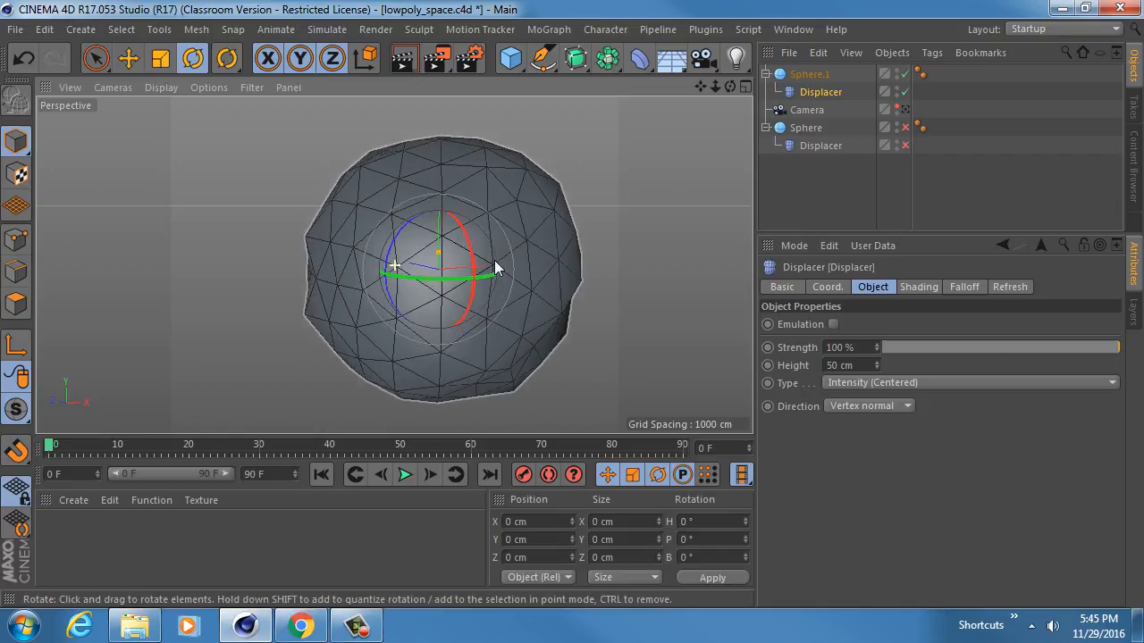
Increase the Displacer's height to 100 cm, then disable and re-enable the Displacer to compare the shapes.
{"action": "mouse_move", "coordinate": [878, 364]}
{"action": "left_mouse_down"}
{"action": "mouse_move", "coordinate": [877, 331]}
{"action": "mouse_move", "coordinate": [877, 343]}
{"action": "left_mouse_up"}
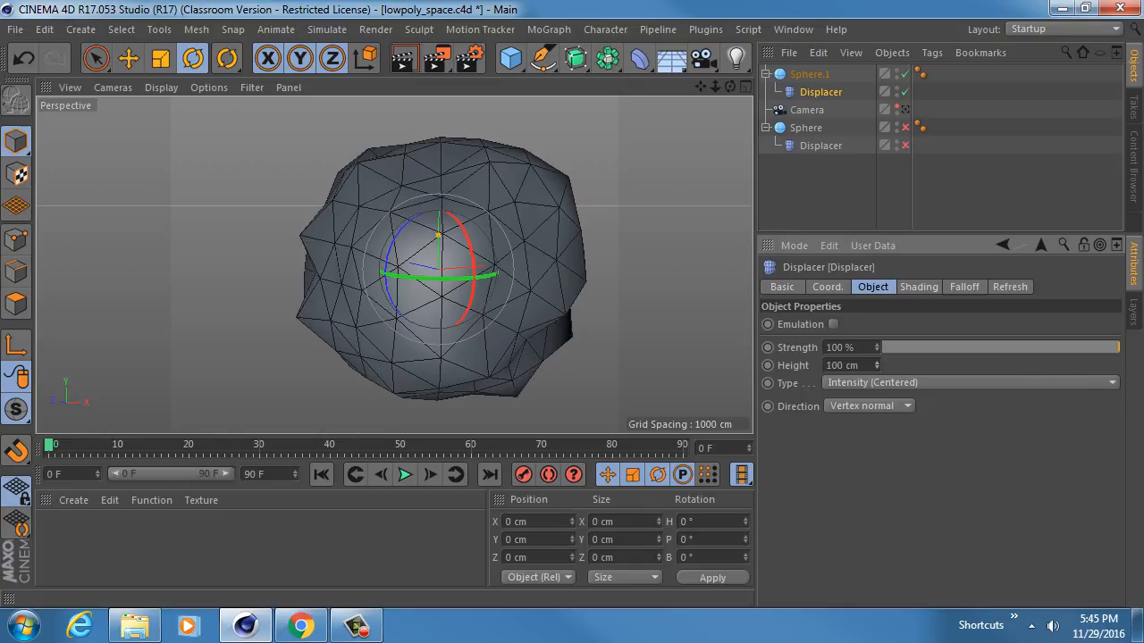
{"action": "middle_click_drag", "start_coordinate": [405, 254], "coordinate": [414, 288], "text": "alt"}
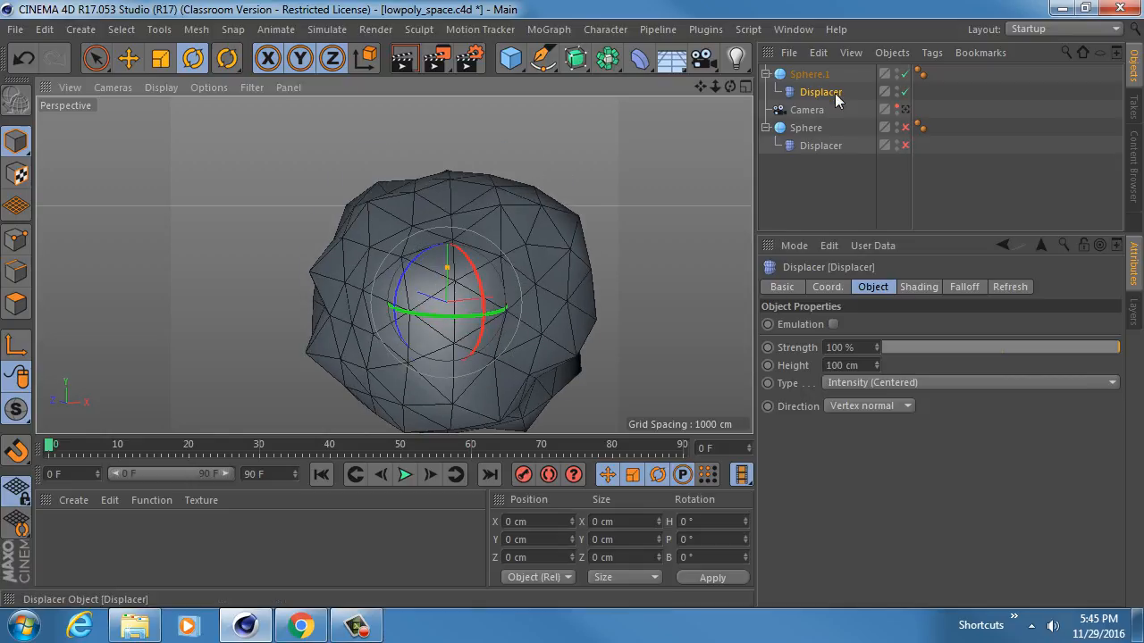
{"action": "left_click", "coordinate": [904, 92]}
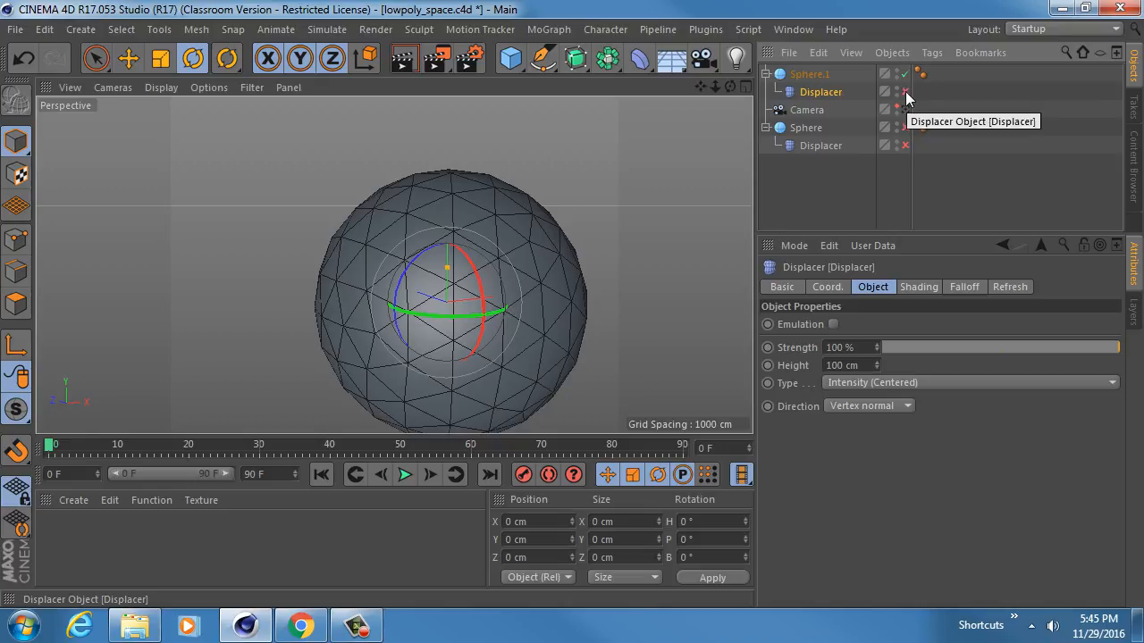
{"action": "left_click", "coordinate": [904, 93]}
Open the settings of the Displacer's Noise shader and look through the available noise types.
{"action": "left_click", "coordinate": [911, 287]}
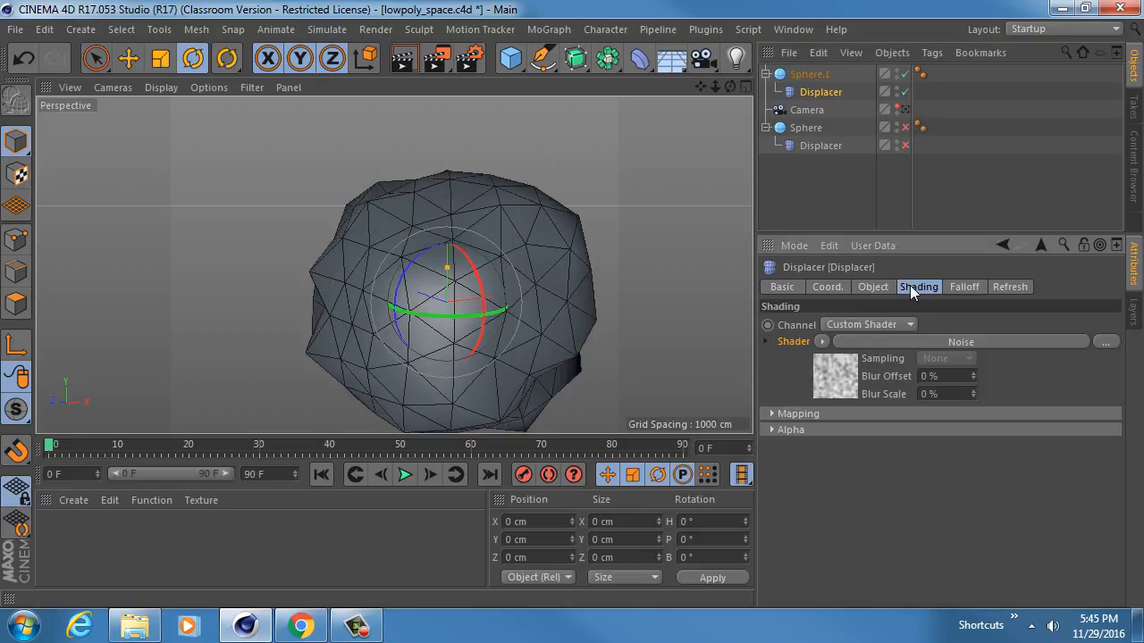
{"action": "left_click", "coordinate": [851, 375]}
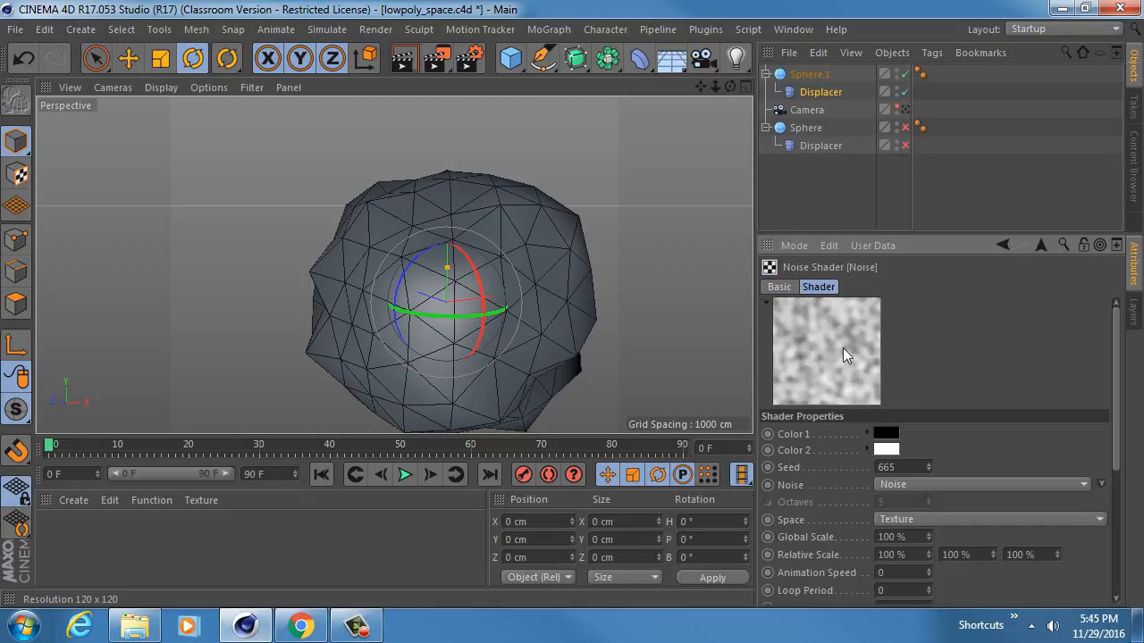
{"action": "left_click", "coordinate": [914, 483]}
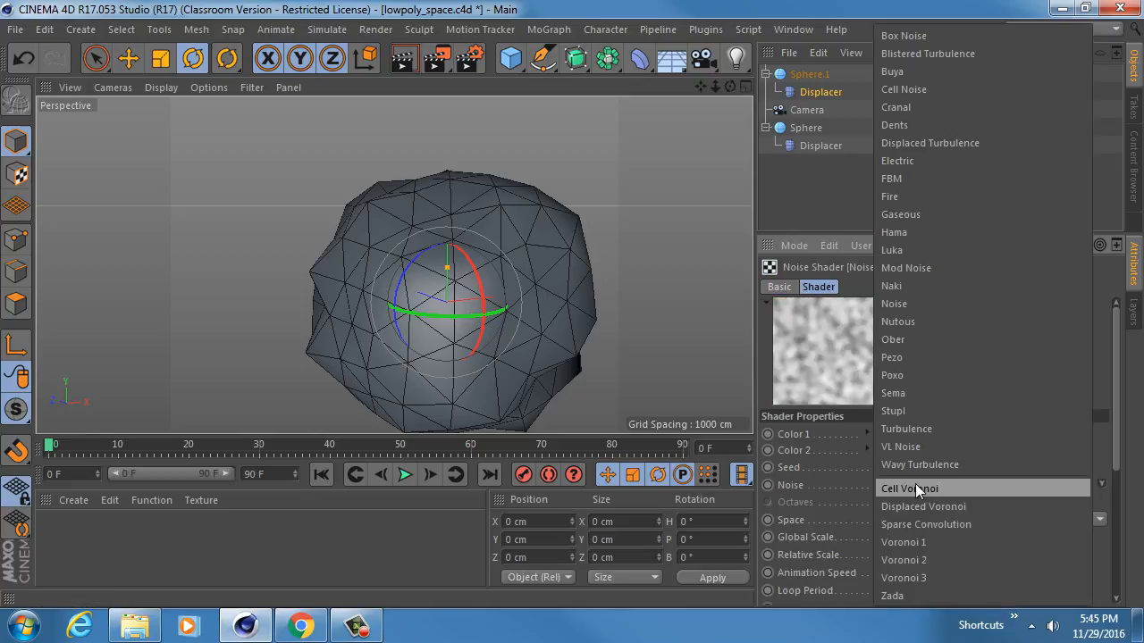
{"action": "left_click", "coordinate": [829, 472]}
{"action": "left_click", "coordinate": [810, 487]}
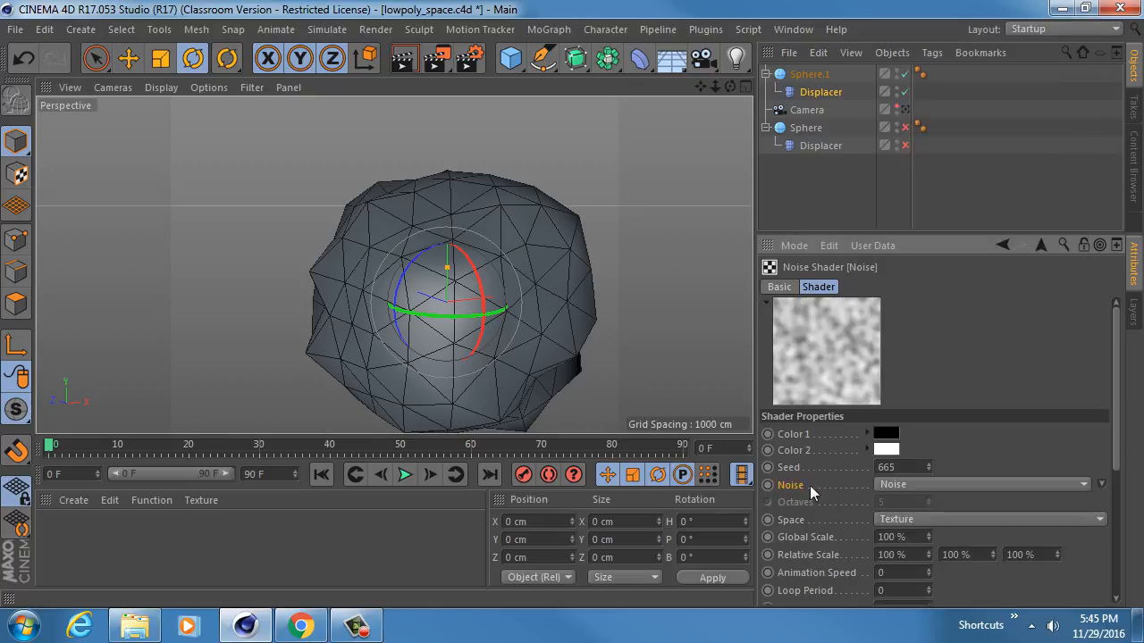
Set the shader's noise type to Box Noise, then try the following types one by one, including Buya, Cell Noise and Displaced Turbulence.
{"action": "left_click", "coordinate": [900, 485]}
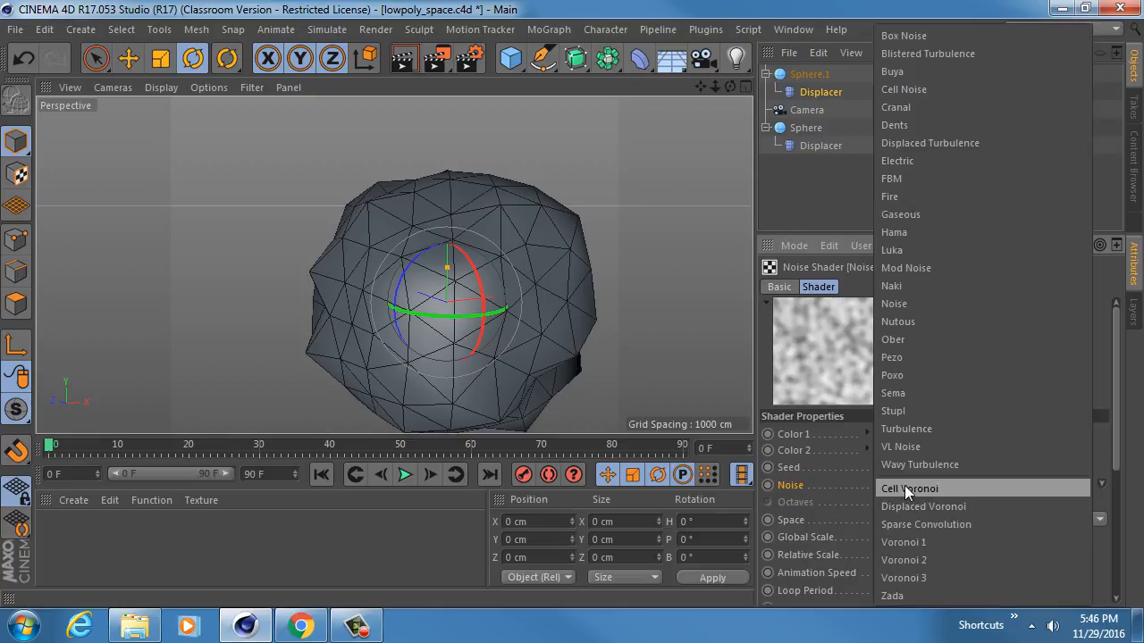
{"action": "left_click", "coordinate": [978, 36]}
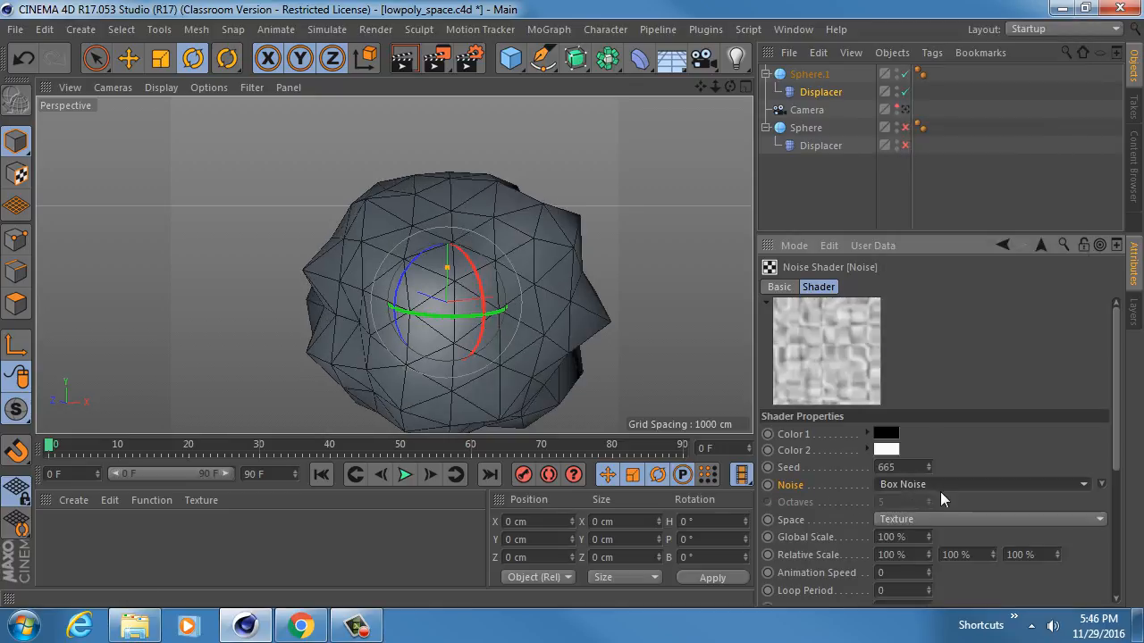
{"action": "scroll", "coordinate": [935, 484], "scroll_direction": "down", "scroll_amount": 1}
{"action": "scroll", "coordinate": [936, 485], "scroll_direction": "down", "scroll_amount": 1}
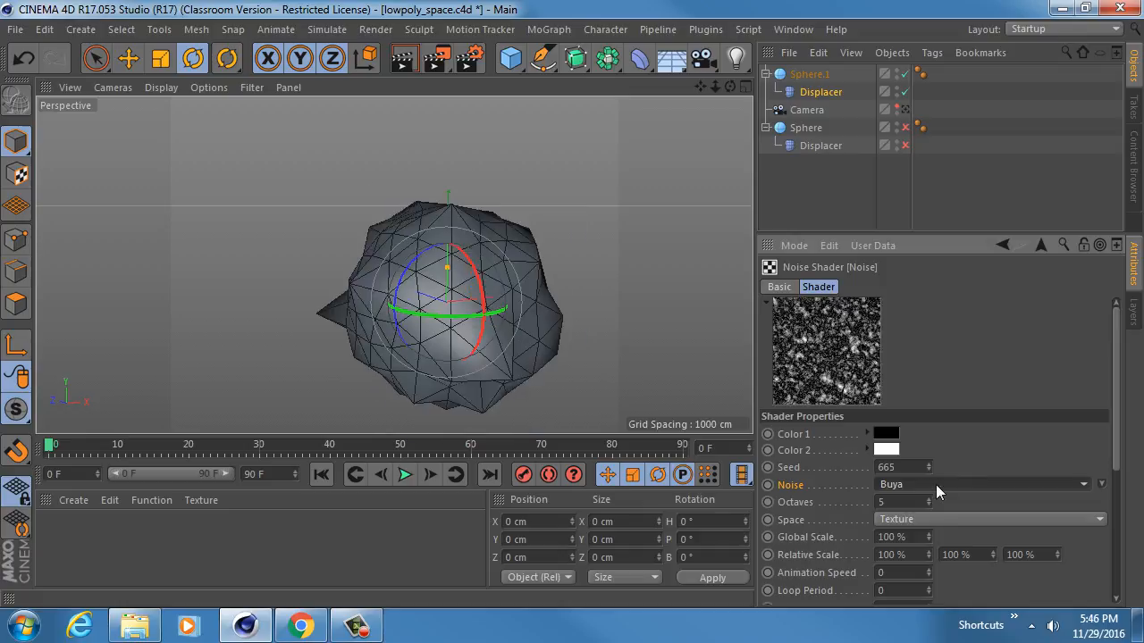
{"action": "scroll", "coordinate": [935, 484], "scroll_direction": "down", "scroll_amount": 1}
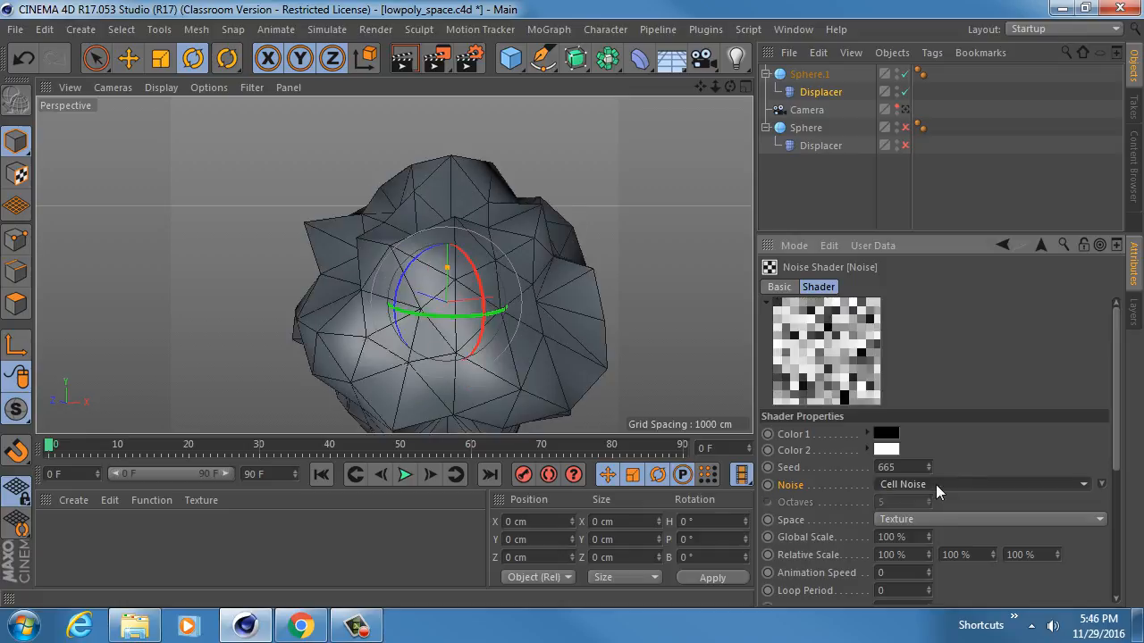
{"action": "scroll", "coordinate": [936, 484], "scroll_direction": "down", "scroll_amount": 1}
{"action": "scroll", "coordinate": [936, 484], "scroll_direction": "down", "scroll_amount": 3}
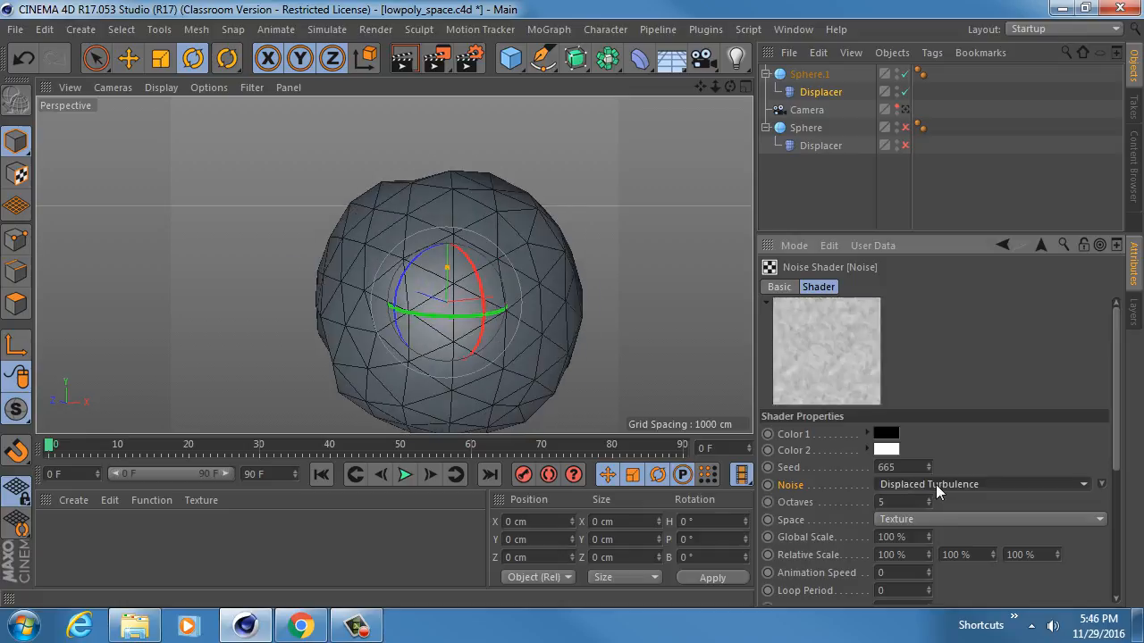
Set the Noise shader's type to Electric and raise its contrast to 74 %.
{"action": "left_click_drag", "start_coordinate": [941, 235], "coordinate": [950, 168]}
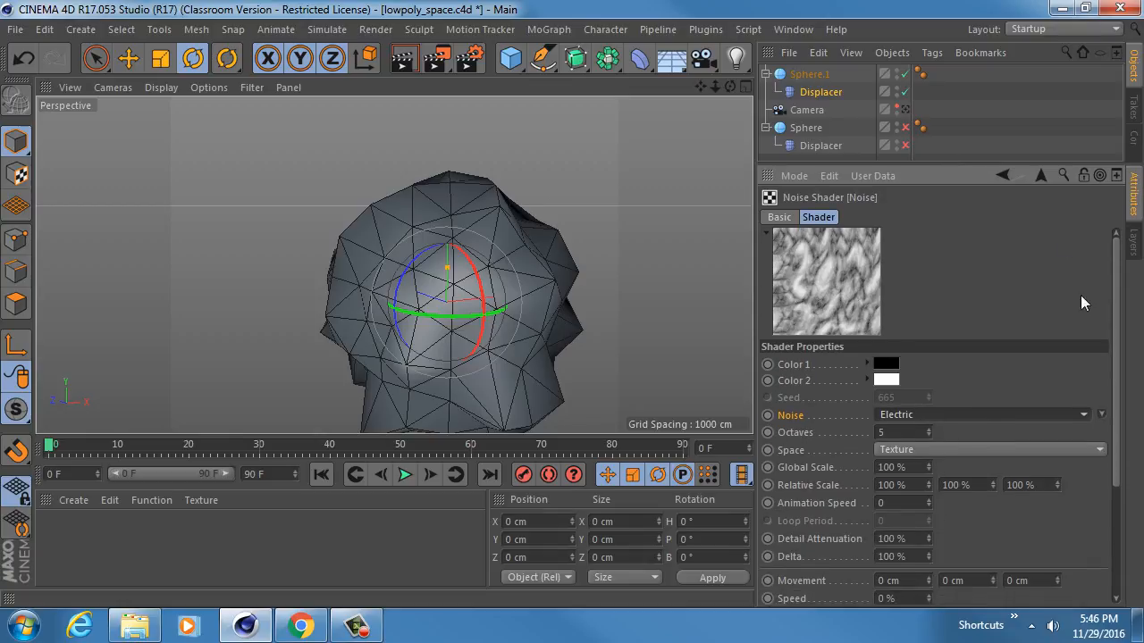
{"action": "scroll", "coordinate": [1121, 286], "scroll_direction": "down", "scroll_amount": 4}
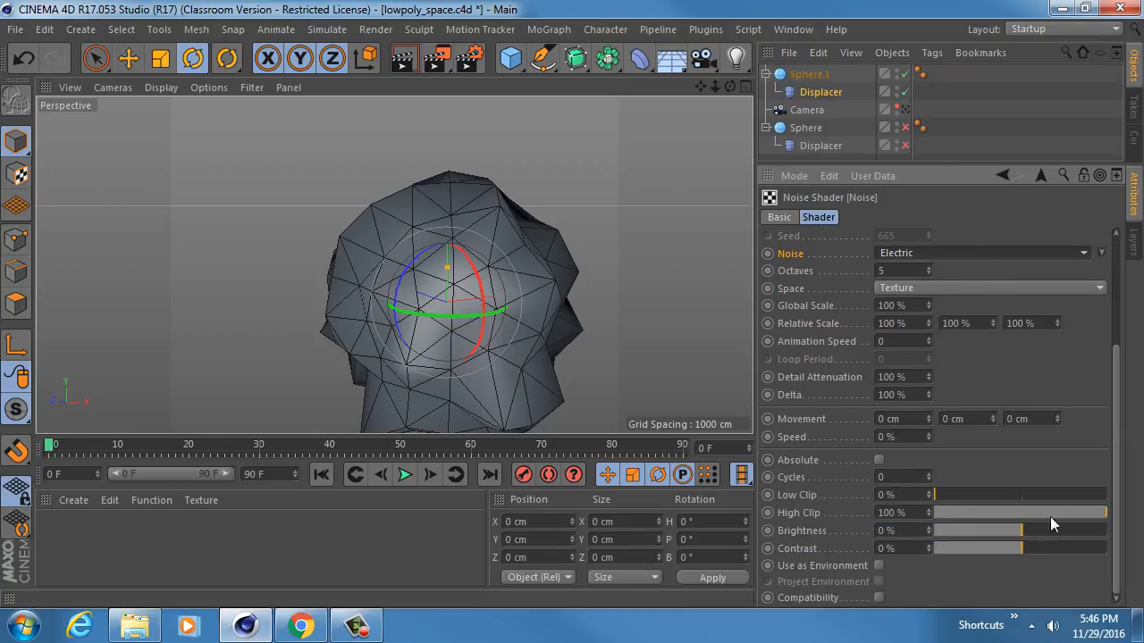
{"action": "left_click_drag", "start_coordinate": [1032, 552], "coordinate": [1085, 550]}
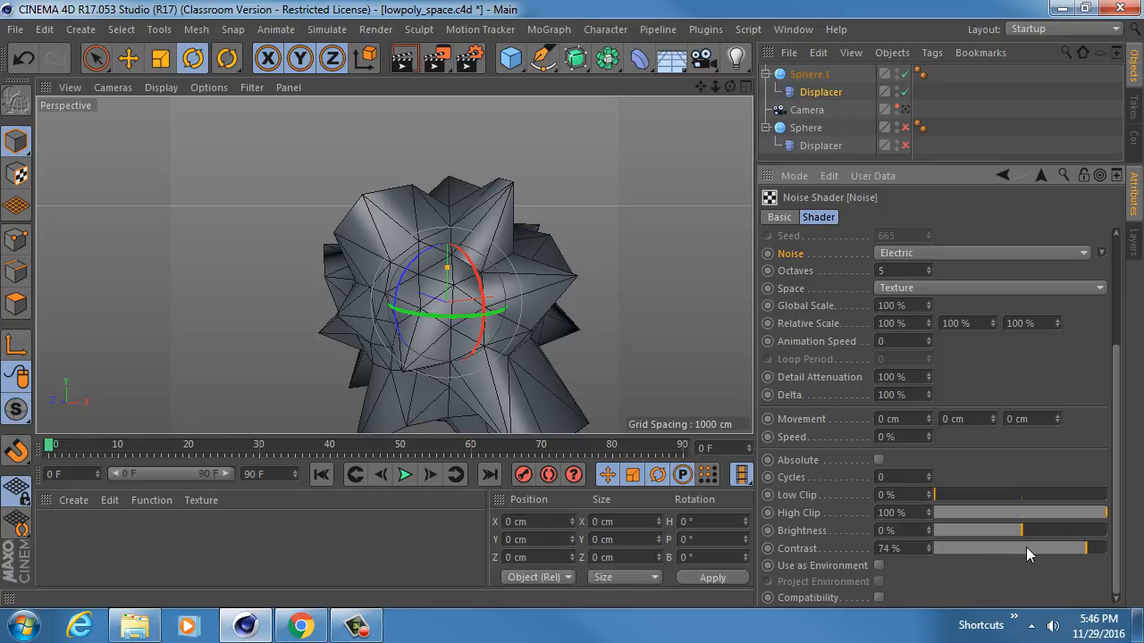
Raise the Electric noise's contrast to 91 % in a separate, enlarged attributes window, inspect the spiky sphere, and close the window.
{"action": "left_click", "coordinate": [1117, 179]}
{"action": "left_click_drag", "start_coordinate": [890, 27], "coordinate": [581, 47]}
{"action": "left_click_drag", "start_coordinate": [683, 382], "coordinate": [693, 635]}
{"action": "left_click_drag", "start_coordinate": [725, 362], "coordinate": [856, 356]}
{"action": "left_click_drag", "start_coordinate": [650, 19], "coordinate": [829, 20]}
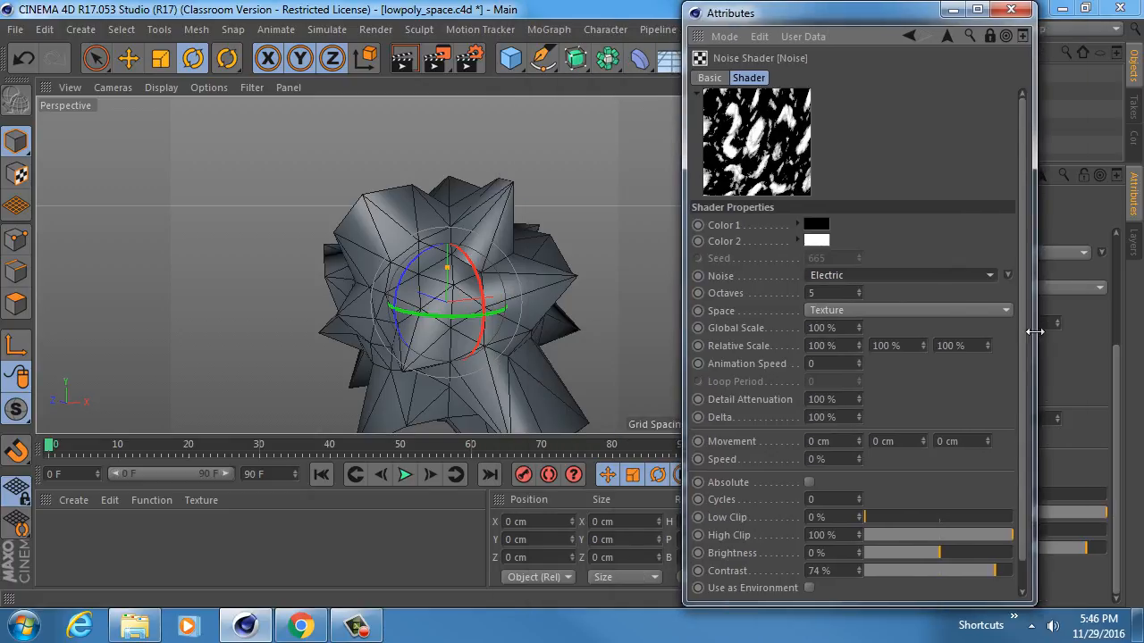
{"action": "left_click_drag", "start_coordinate": [1034, 331], "coordinate": [1055, 328]}
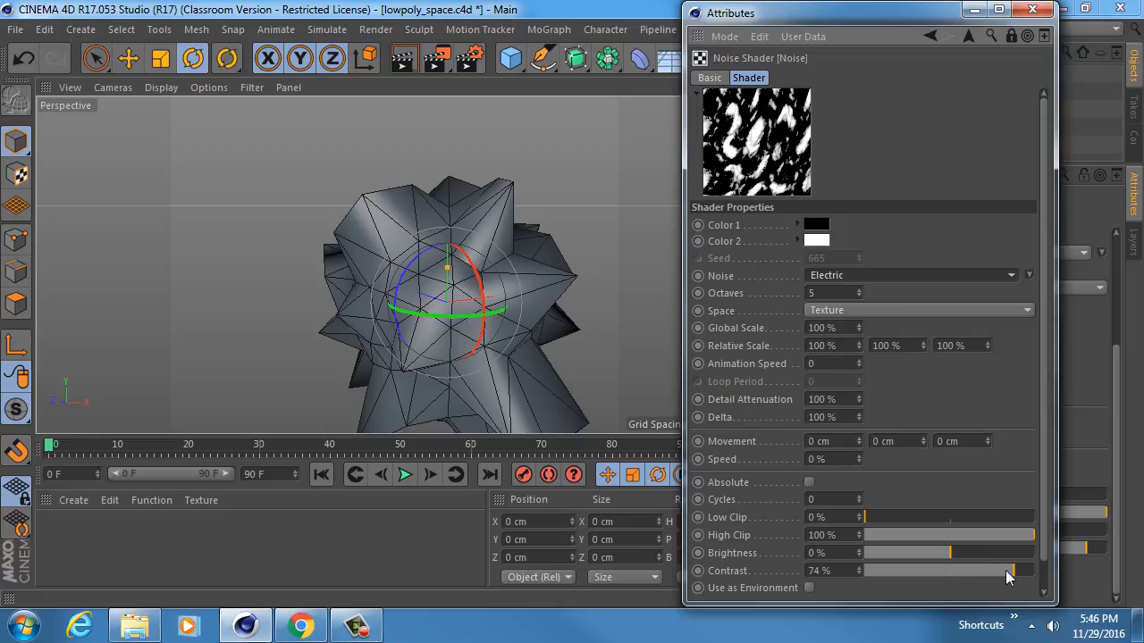
{"action": "left_click_drag", "start_coordinate": [1005, 570], "coordinate": [1028, 572]}
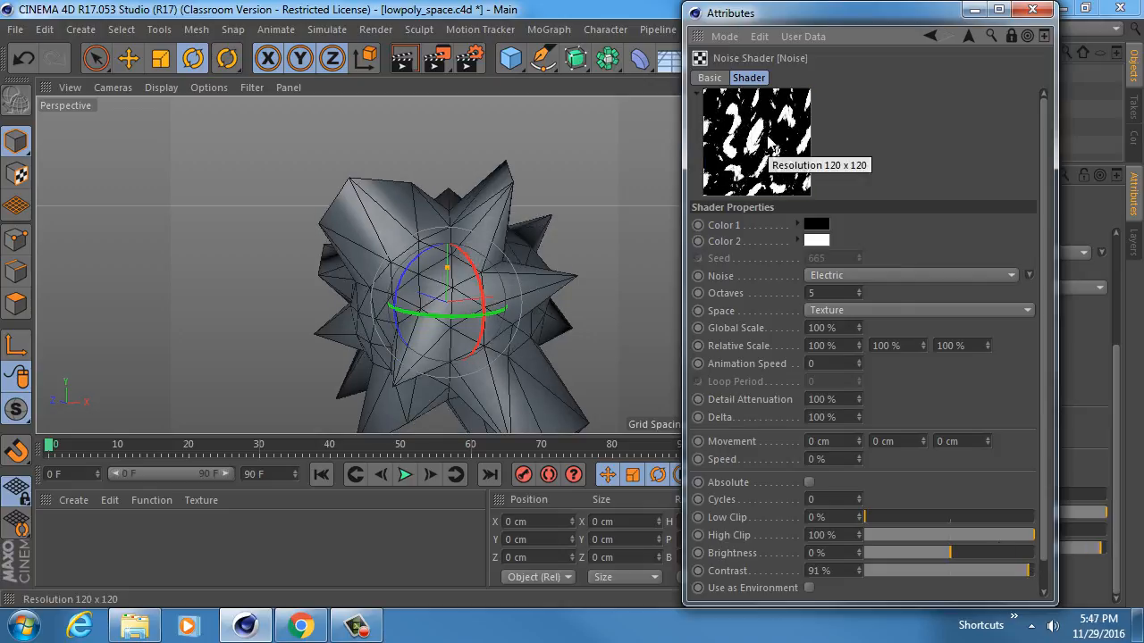
{"action": "left_click_drag", "start_coordinate": [402, 261], "coordinate": [348, 303], "text": "alt"}
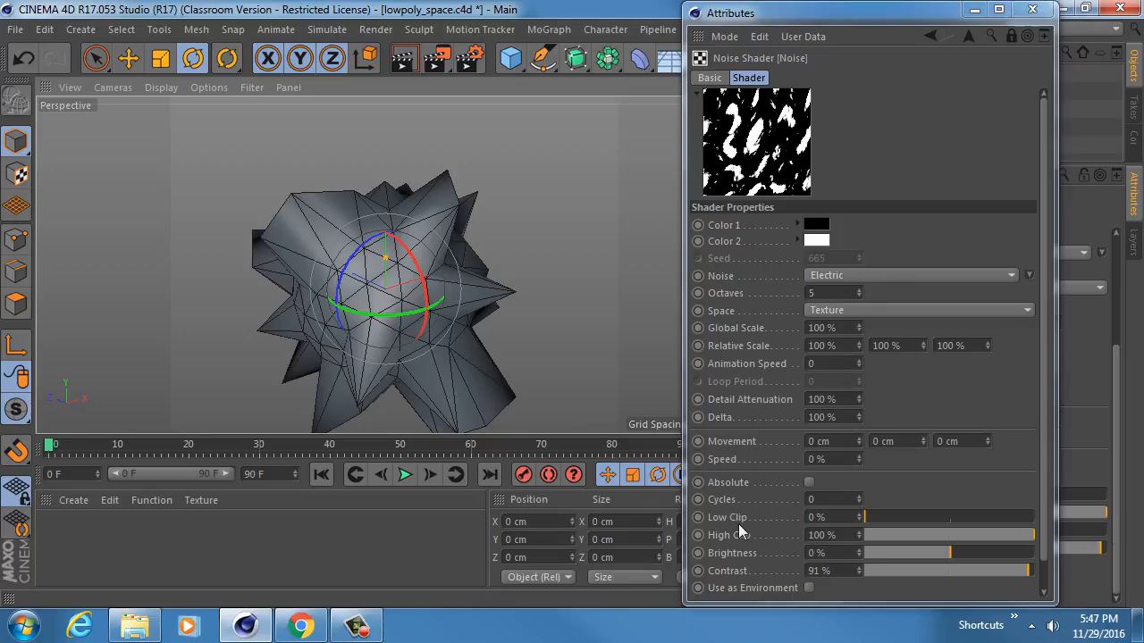
{"action": "left_click", "coordinate": [1034, 10]}
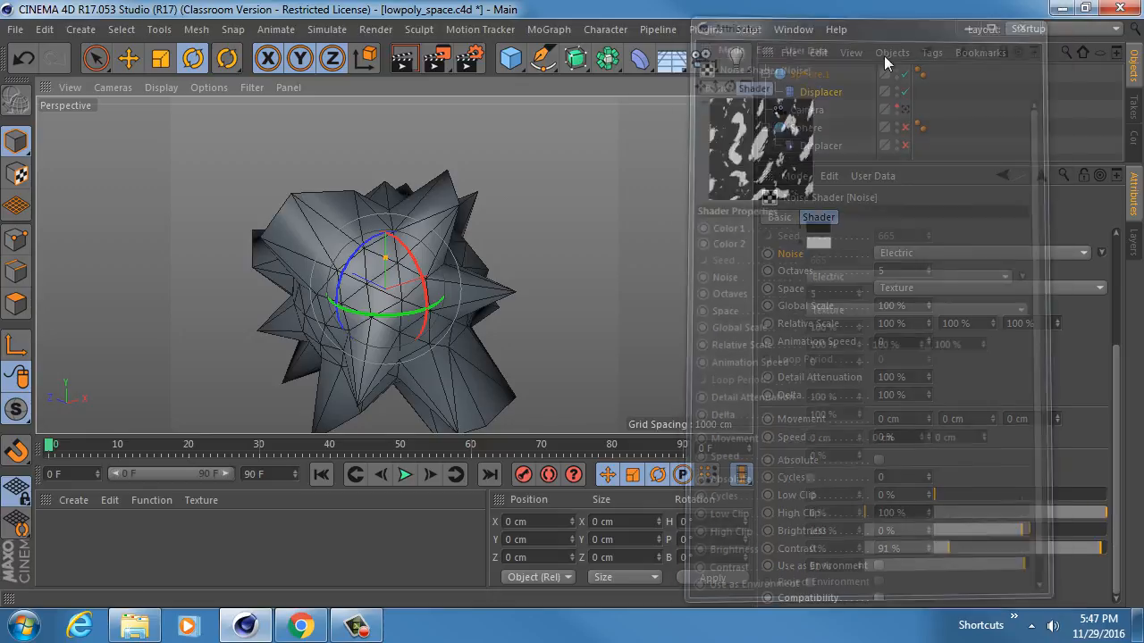
Delete Sphere.1 together with its Displacer, and re-enable the original Sphere and its Displacer.
{"action": "left_click", "coordinate": [800, 75]}
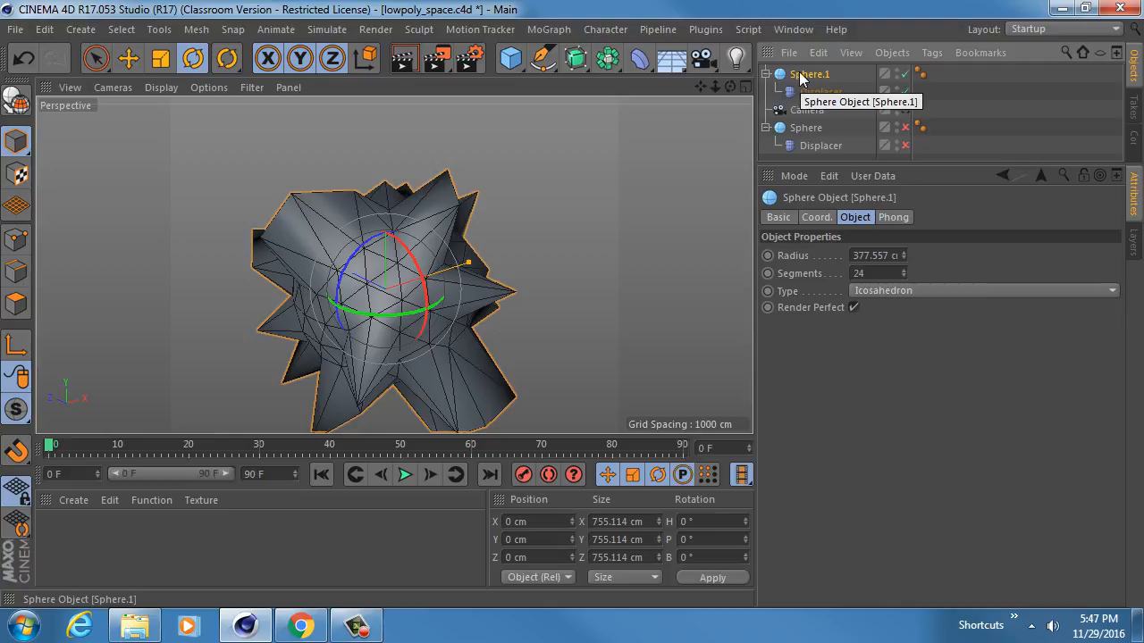
{"action": "key", "text": "Delete"}
{"action": "left_click", "coordinate": [905, 109]}
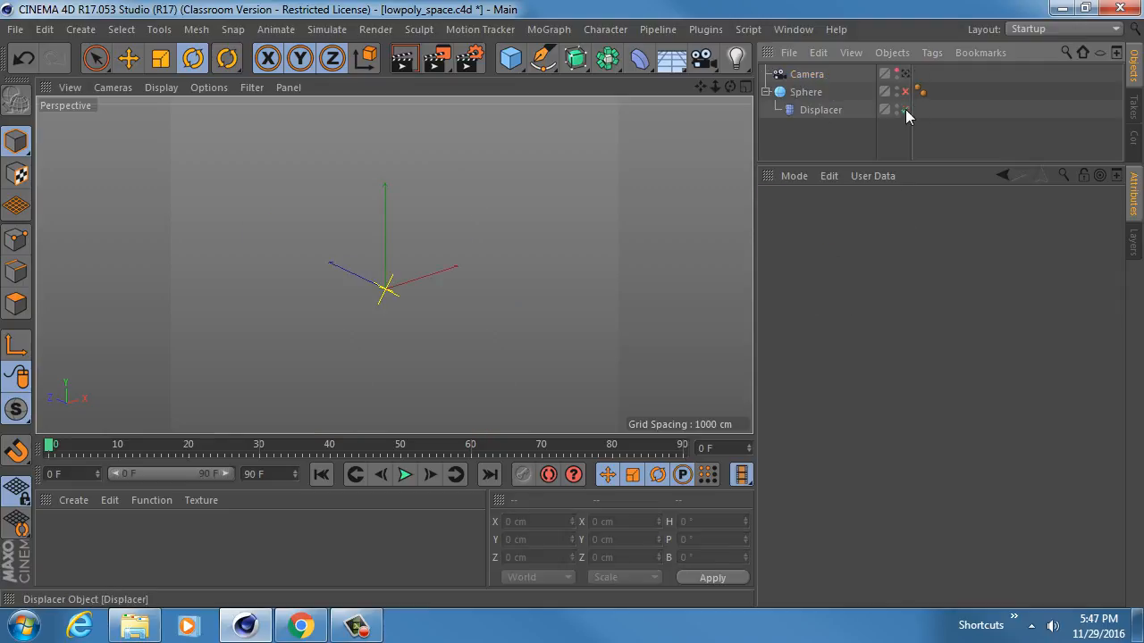
{"action": "left_click", "coordinate": [904, 91]}
Examine the original displaced sphere from outside, and switch to the view through the scene camera.
{"action": "right_click_drag", "start_coordinate": [461, 215], "coordinate": [358, 224], "text": "alt"}
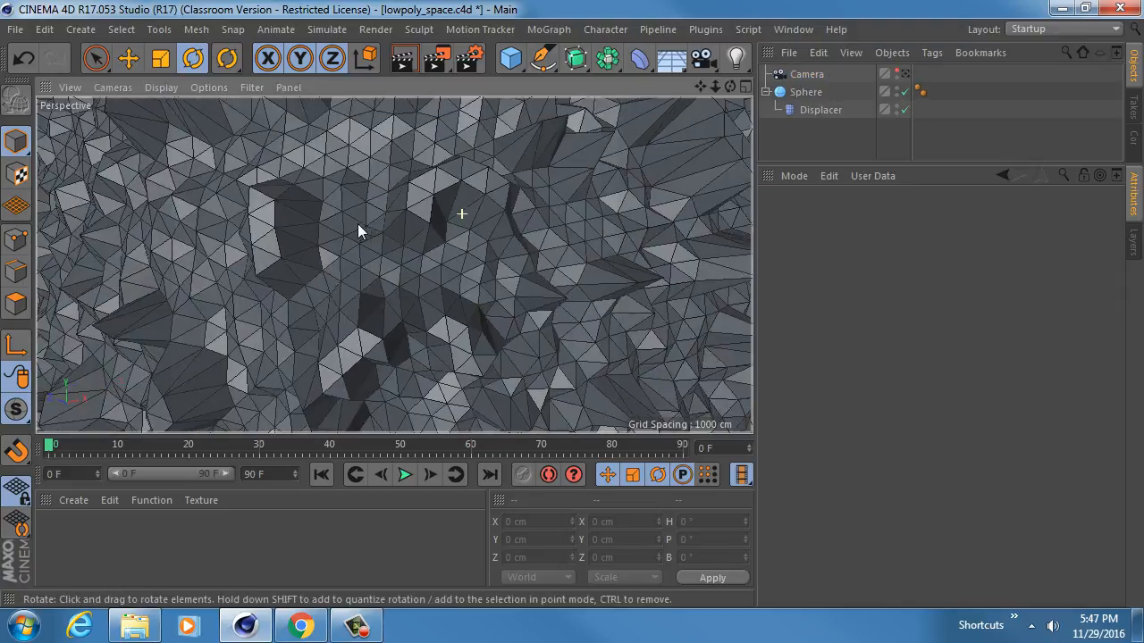
{"action": "middle_click_drag", "start_coordinate": [395, 263], "coordinate": [455, 299], "text": "alt"}
{"action": "right_click_drag", "start_coordinate": [528, 229], "coordinate": [442, 228], "text": "alt"}
{"action": "middle_click_drag", "start_coordinate": [450, 188], "coordinate": [445, 244], "text": "alt"}
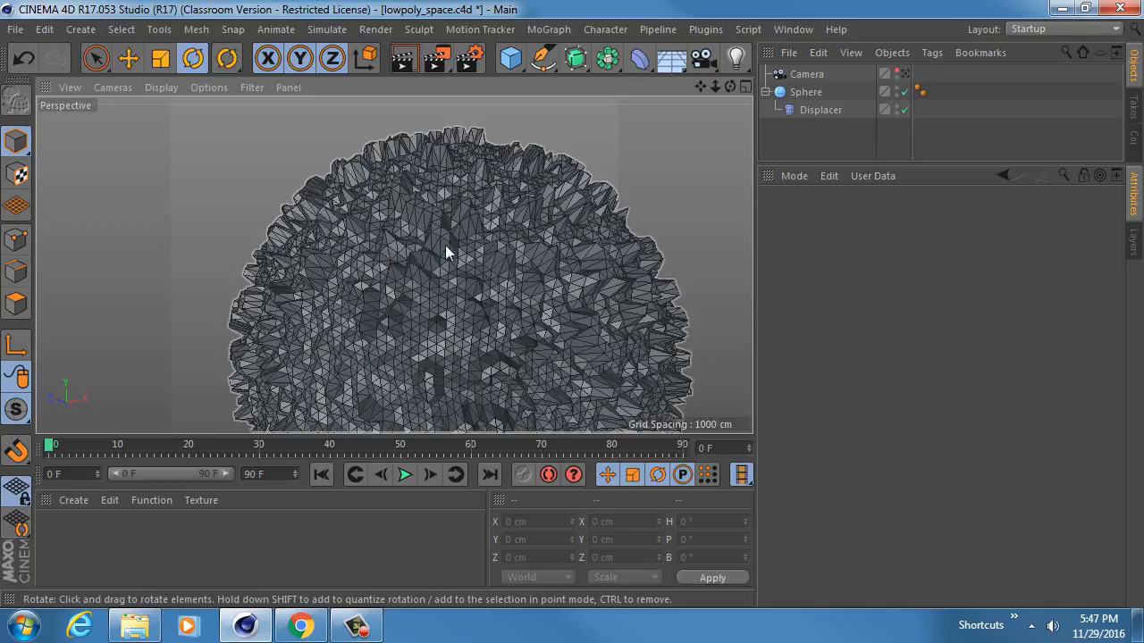
{"action": "right_click_drag", "start_coordinate": [421, 233], "coordinate": [466, 235], "text": "alt"}
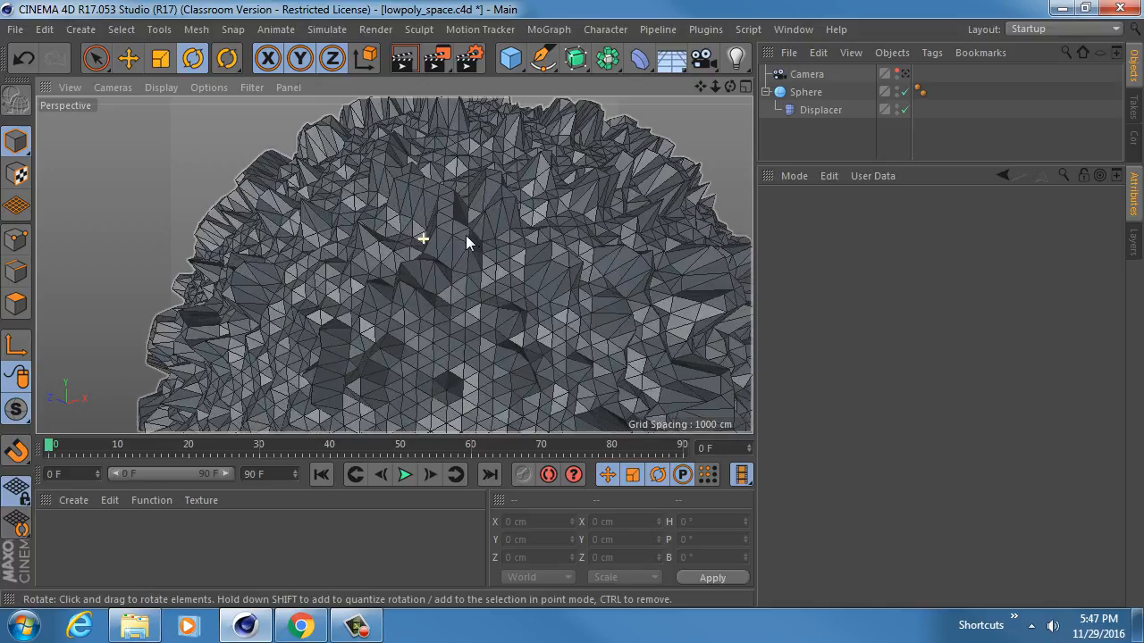
{"action": "left_click", "coordinate": [905, 73]}
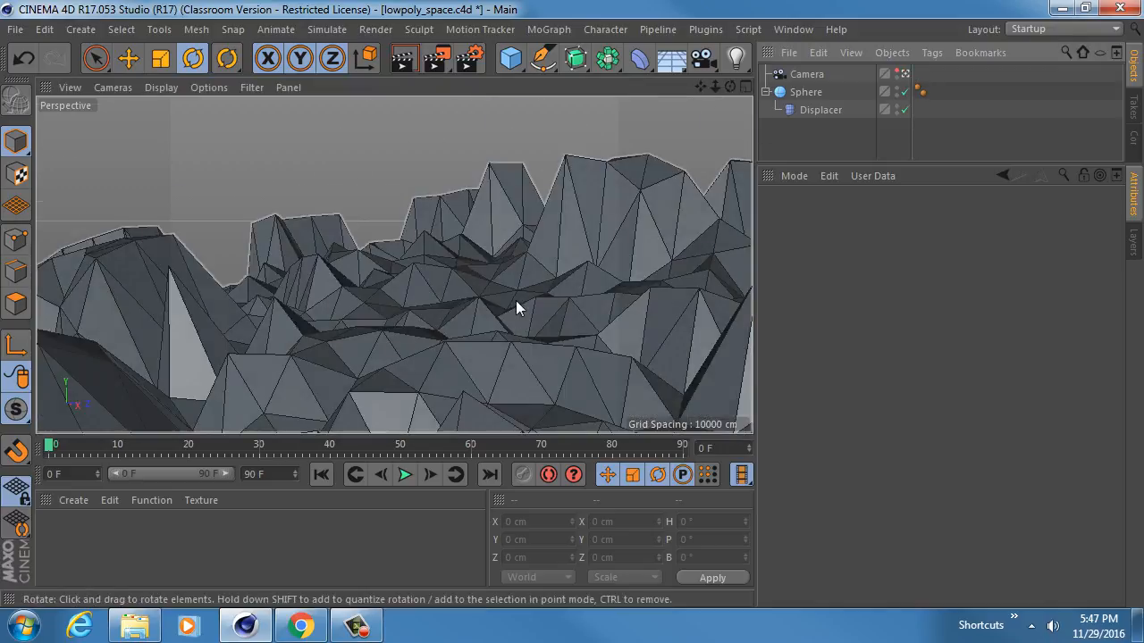
Examine the Displacer's Layer shader and the settings of both of its Noise layers.
{"action": "left_click", "coordinate": [831, 109]}
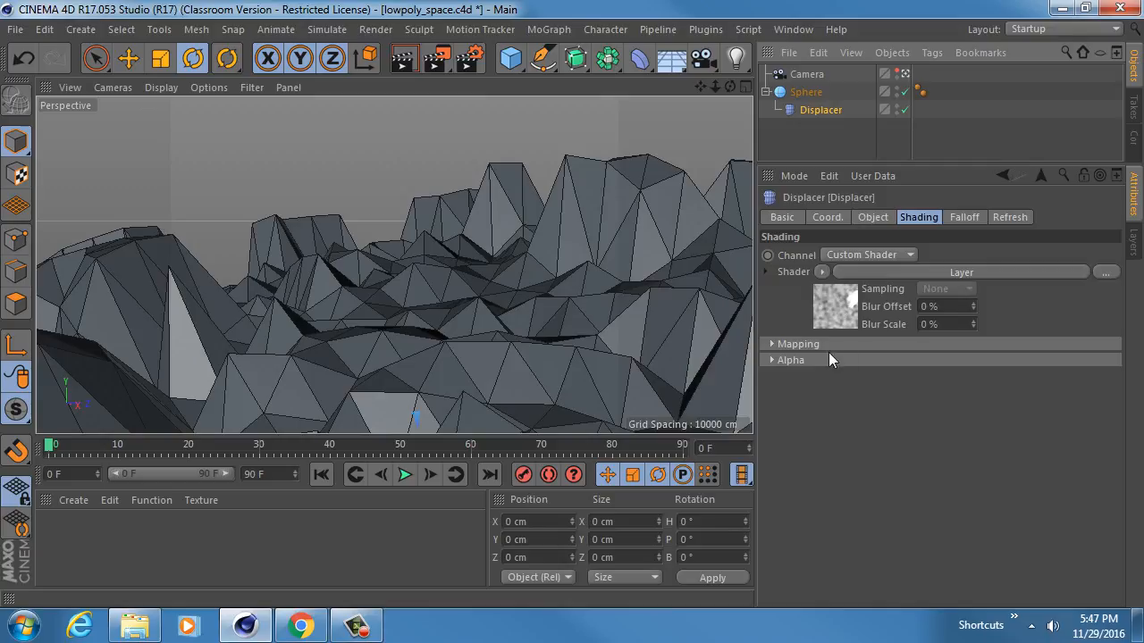
{"action": "left_click", "coordinate": [829, 309]}
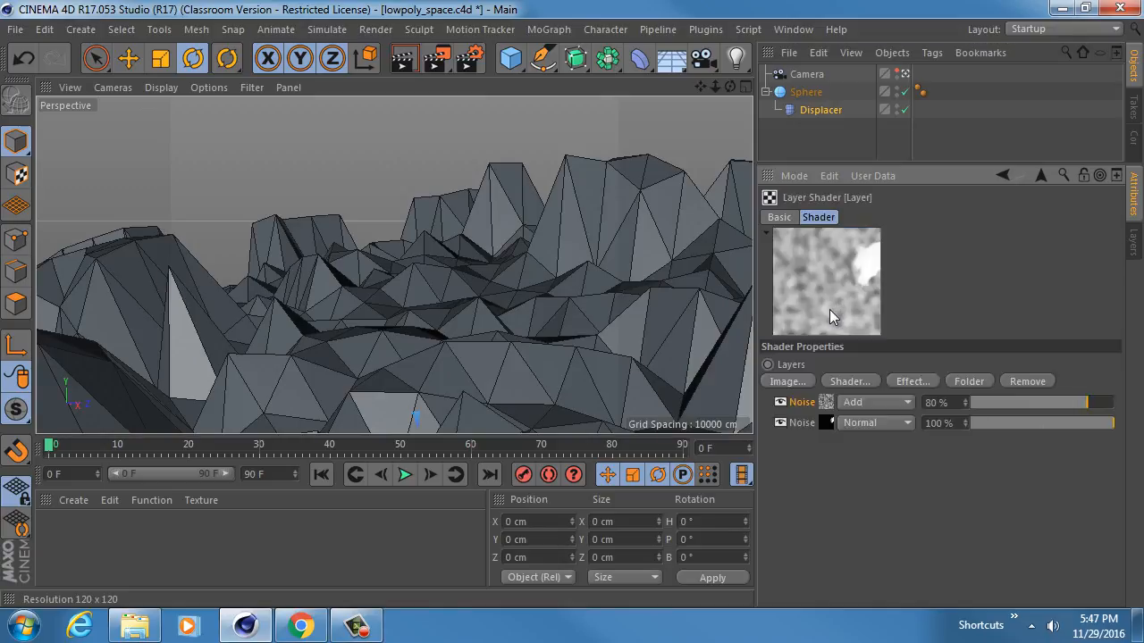
{"action": "left_click", "coordinate": [825, 422]}
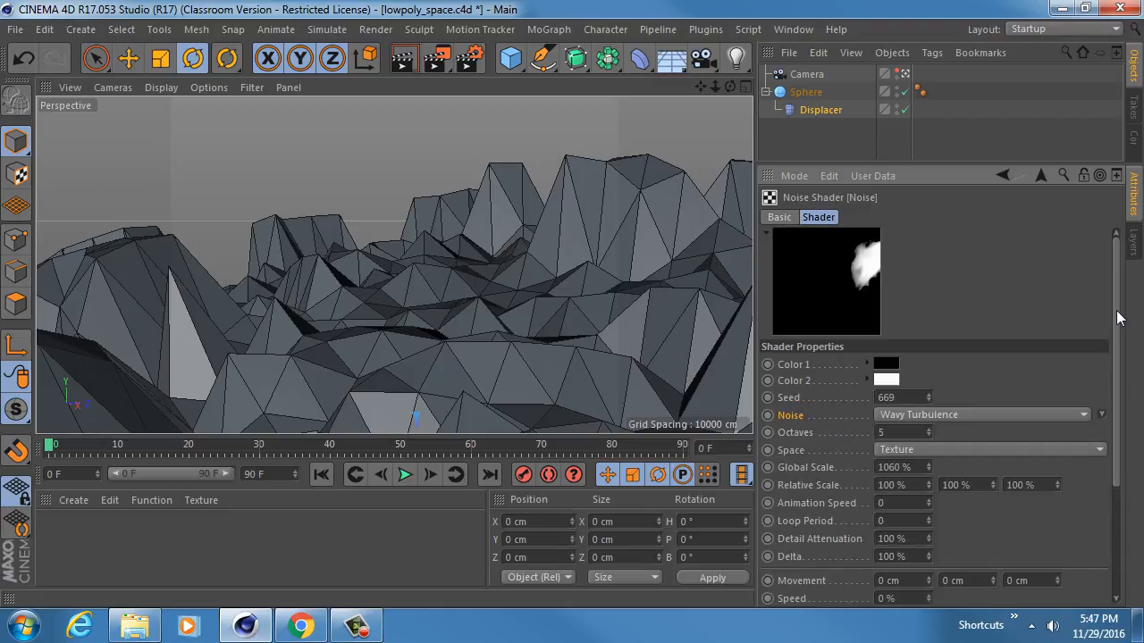
{"action": "left_click_drag", "start_coordinate": [1116, 329], "coordinate": [1118, 437]}
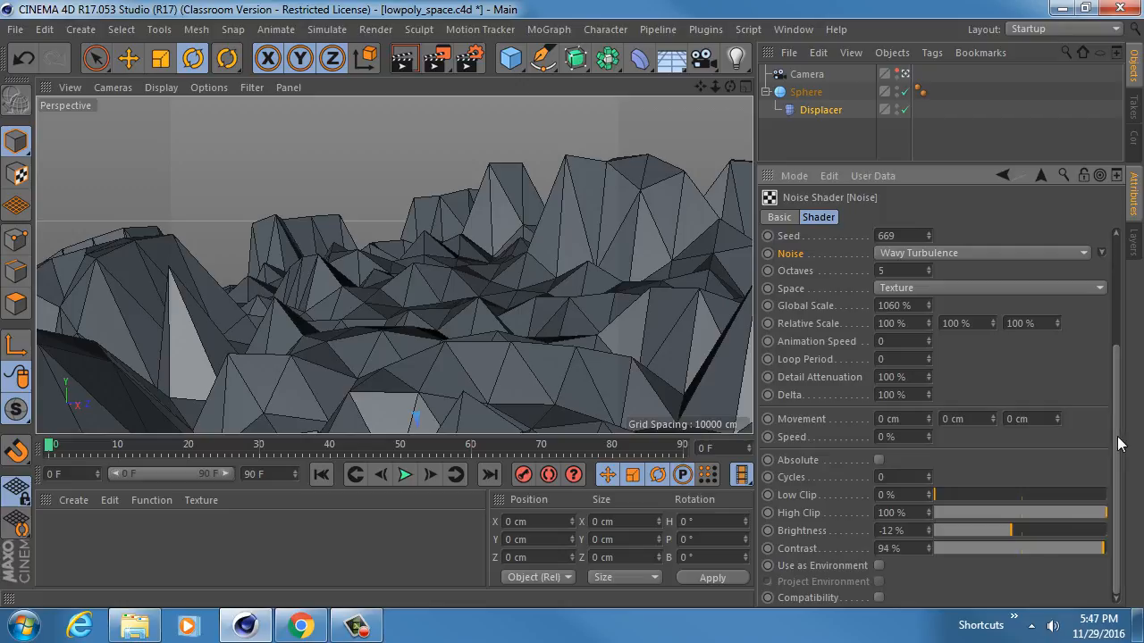
{"action": "left_click", "coordinate": [1002, 175]}
{"action": "left_click", "coordinate": [823, 402]}
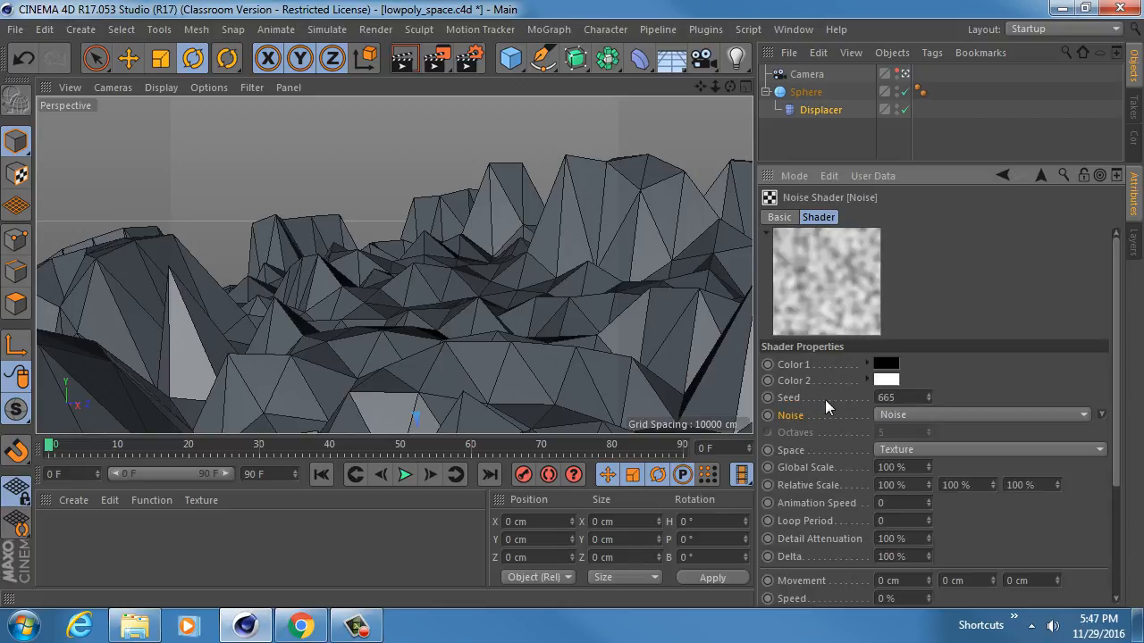
{"action": "mouse_move", "coordinate": [1121, 320]}
{"action": "left_mouse_down"}
{"action": "mouse_move", "coordinate": [1124, 445]}
{"action": "mouse_move", "coordinate": [1128, 323]}
{"action": "left_mouse_up"}
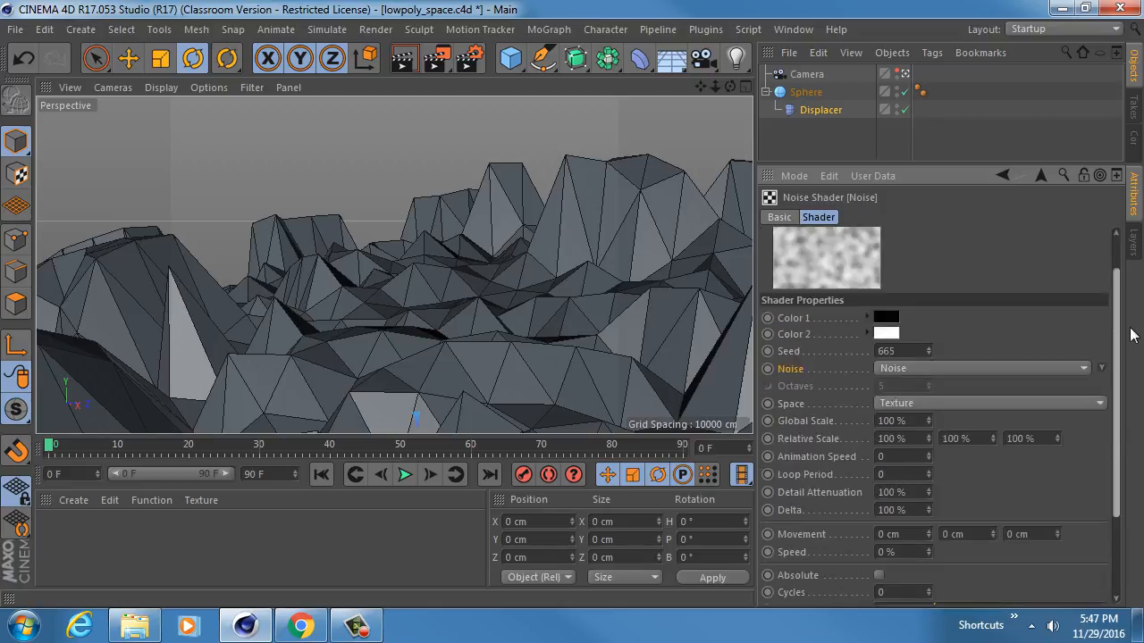
{"action": "left_click", "coordinate": [1003, 176]}
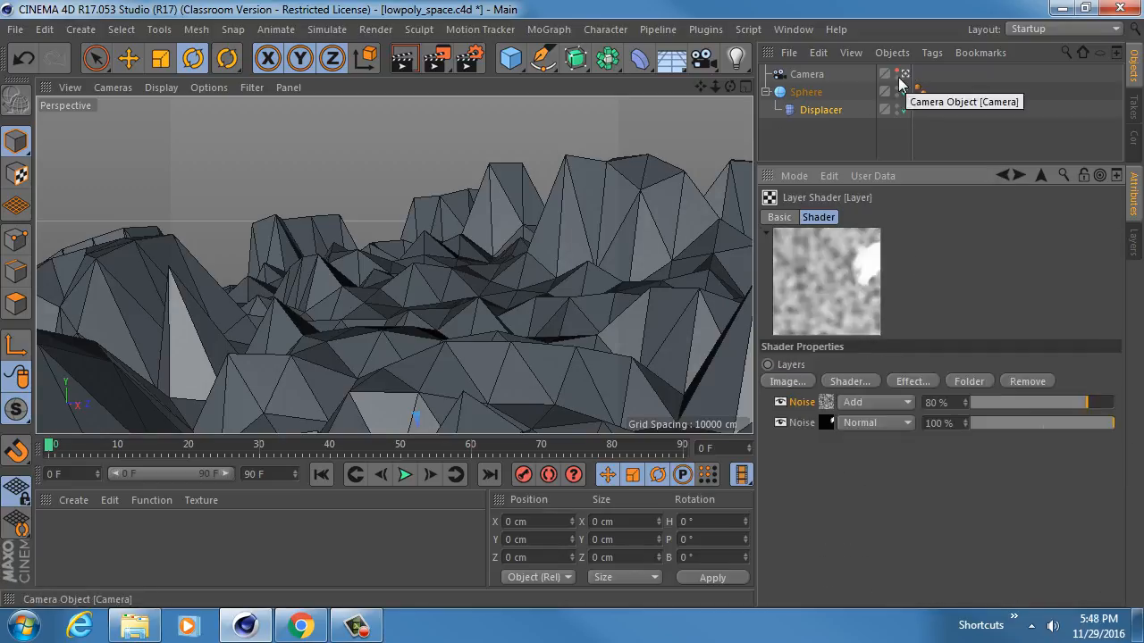
Set the render output size to 960 x 540 pixels.
{"action": "scroll", "coordinate": [394, 228], "scroll_direction": "down", "scroll_amount": 3}
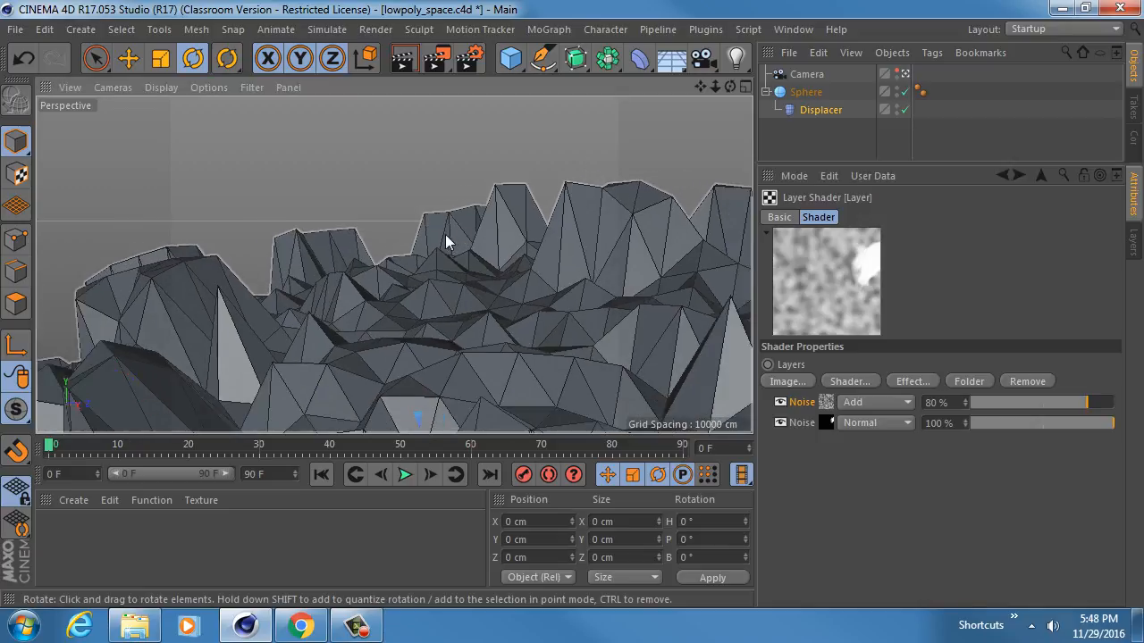
{"action": "key", "text": "ctrl+b"}
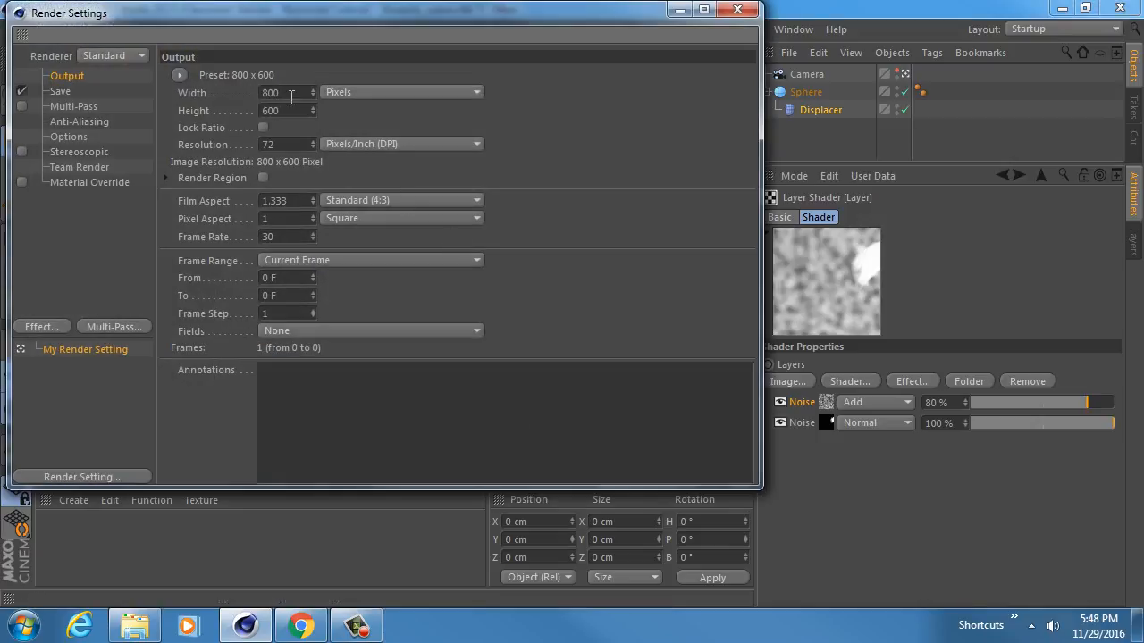
{"action": "type", "text": "960"}
{"action": "key", "text": "Tab"}
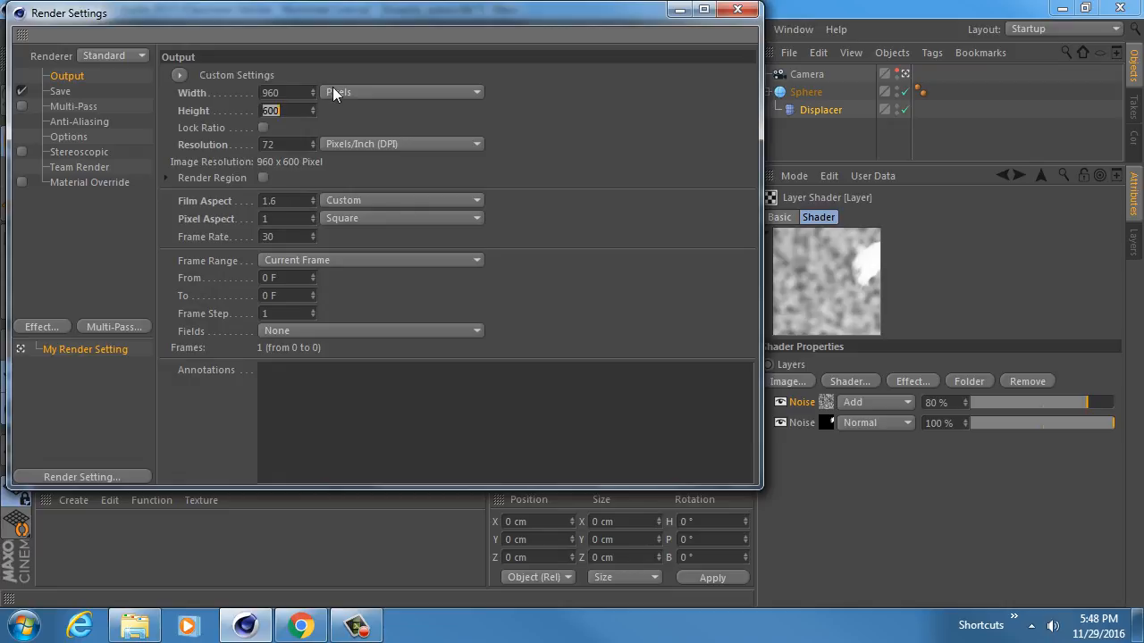
{"action": "type", "text": "540"}
{"action": "left_click", "coordinate": [416, 107]}
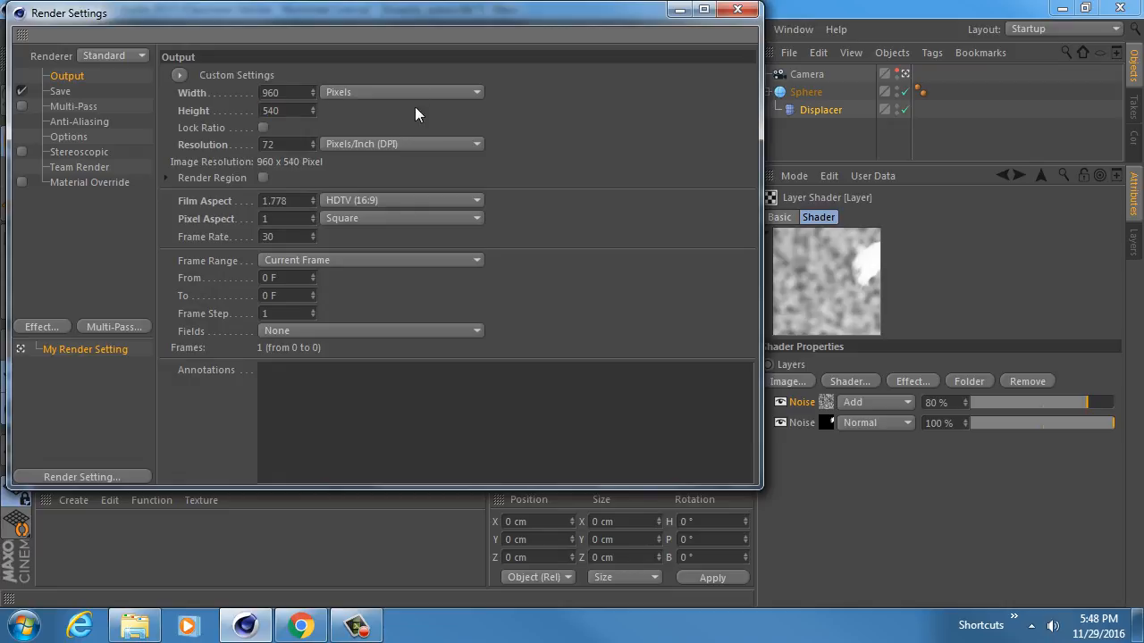
{"action": "left_click", "coordinate": [737, 9]}
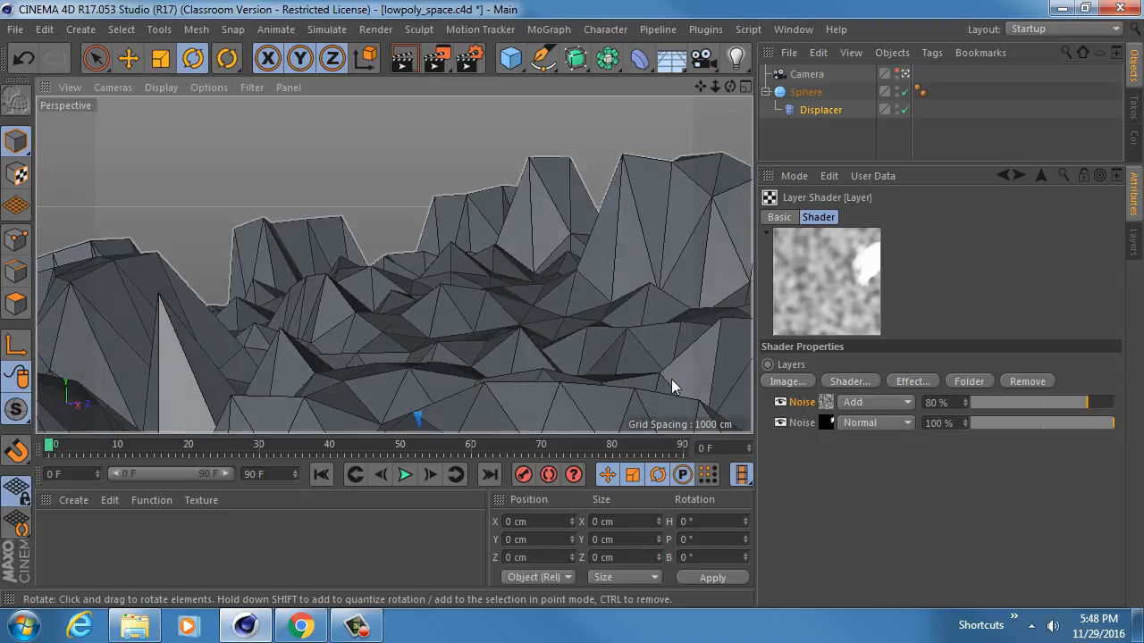
Set the viewport's tinted border opacity to 90 % and reframe the terrain in the camera view.
{"action": "key", "text": "shift+v"}
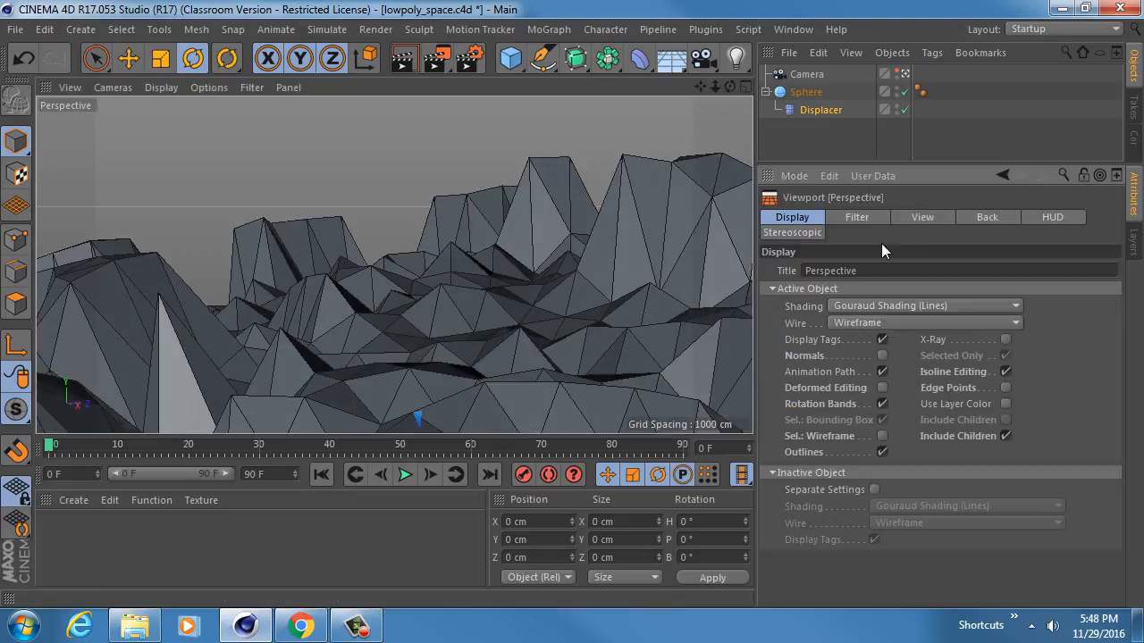
{"action": "left_click", "coordinate": [921, 218]}
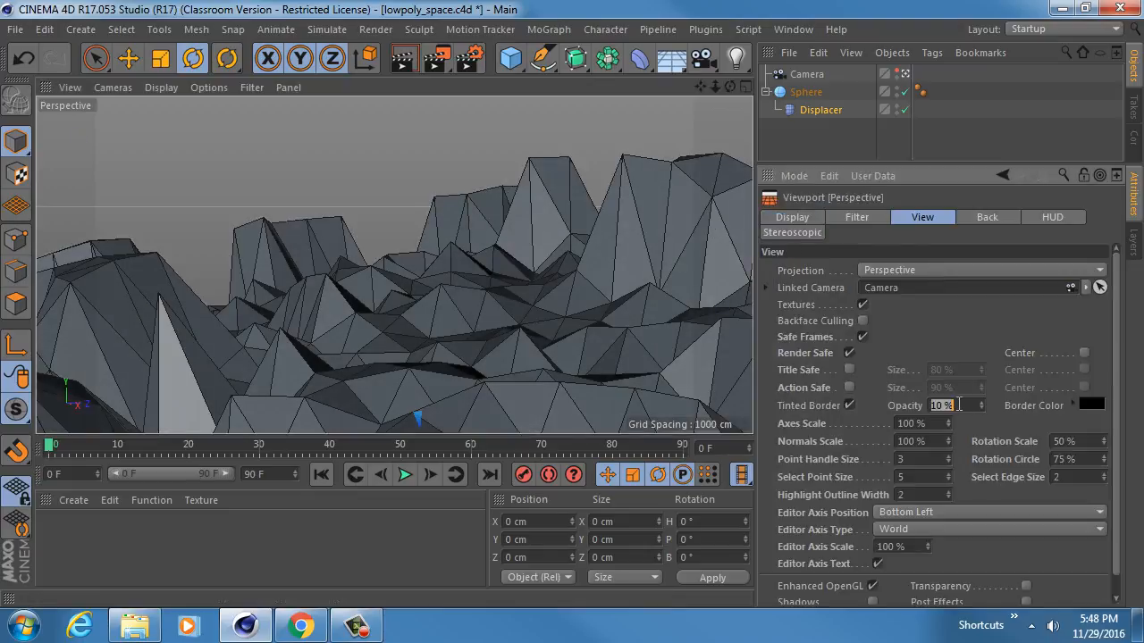
{"action": "type", "text": "90"}
{"action": "key", "text": "Return"}
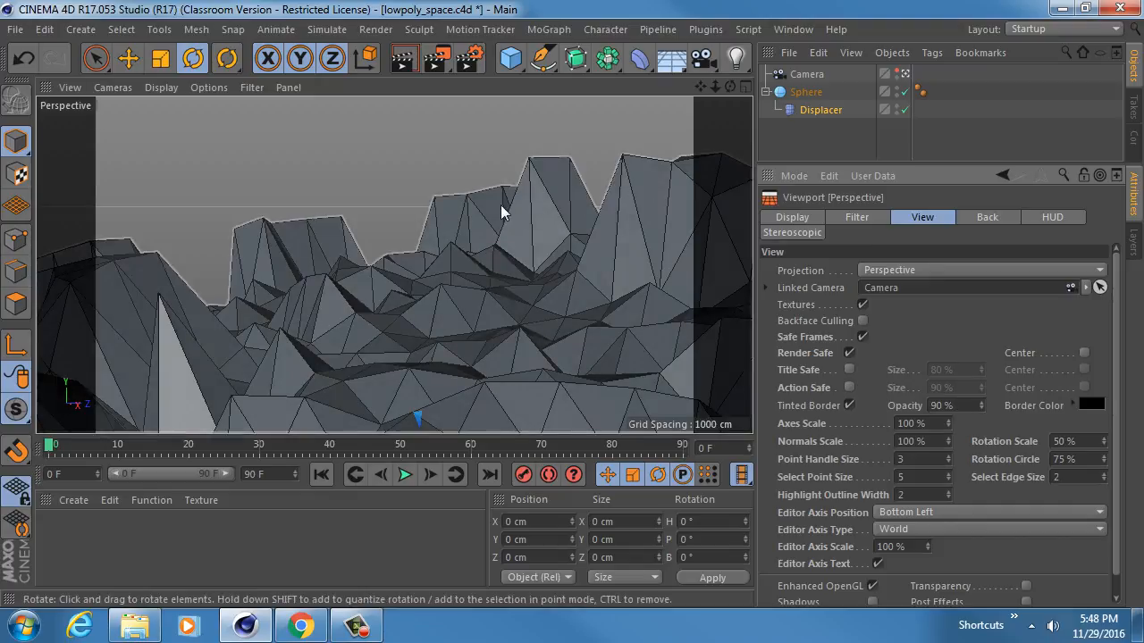
{"action": "left_click_drag", "start_coordinate": [524, 212], "coordinate": [442, 290], "text": "alt"}
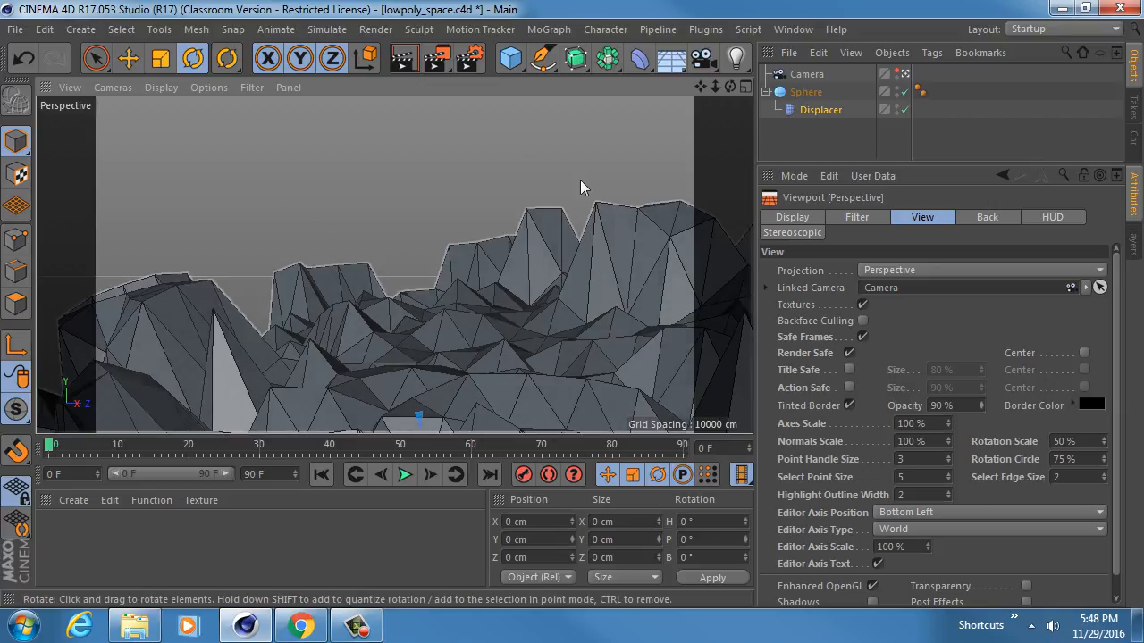
Leave the camera view, make the camera visible in the viewport, and examine its placement above the displaced sphere.
{"action": "left_click", "coordinate": [906, 75]}
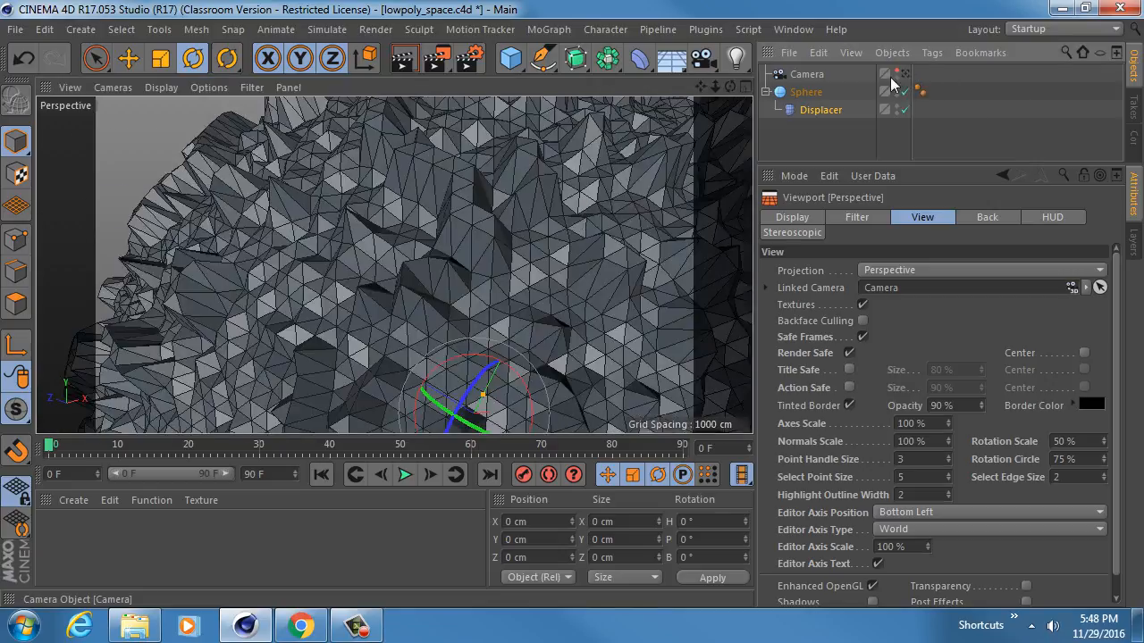
{"action": "middle_click_drag", "start_coordinate": [485, 178], "coordinate": [403, 311], "text": "alt"}
{"action": "right_click_drag", "start_coordinate": [483, 266], "coordinate": [418, 266], "text": "alt"}
{"action": "middle_click_drag", "start_coordinate": [471, 223], "coordinate": [440, 244], "text": "alt"}
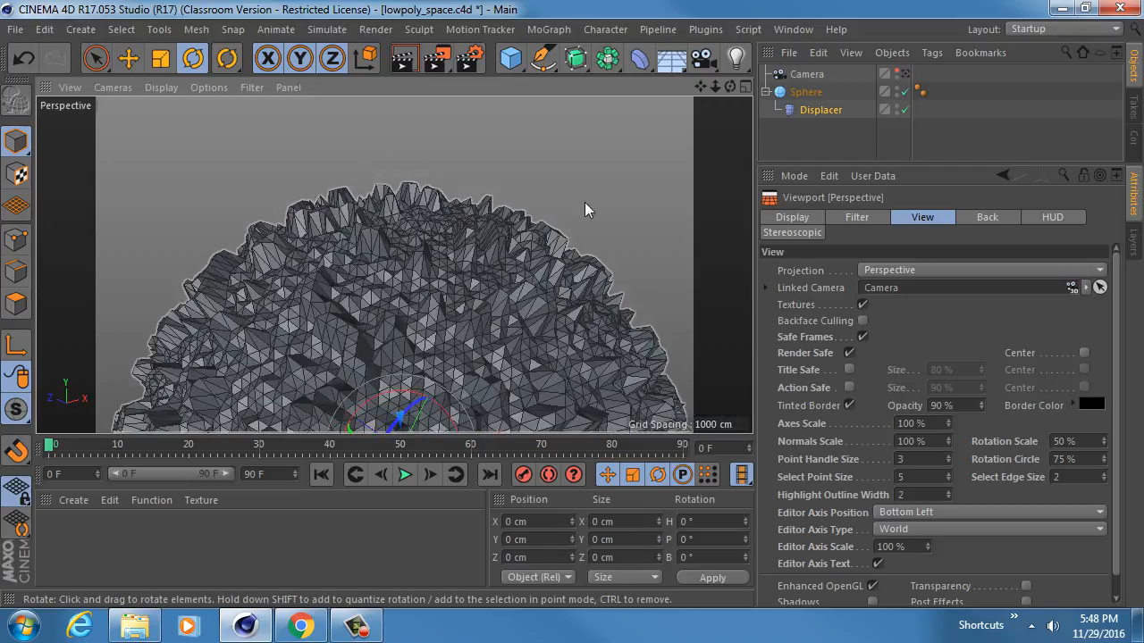
{"action": "left_click", "coordinate": [906, 73]}
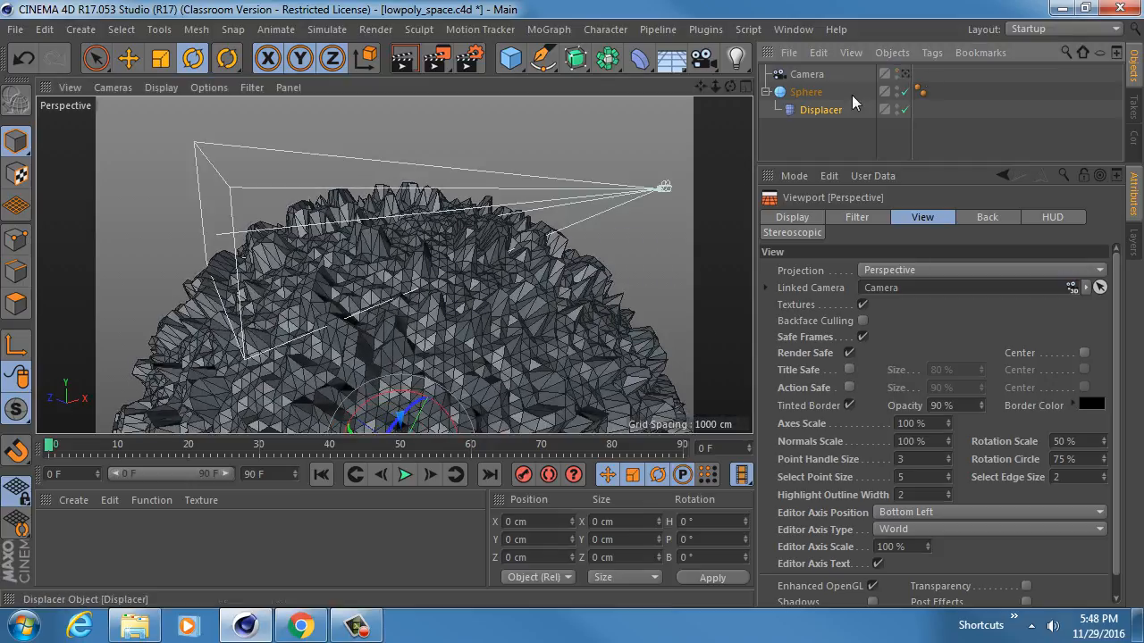
{"action": "left_click_drag", "start_coordinate": [362, 280], "coordinate": [174, 267], "text": "alt"}
{"action": "mouse_move", "coordinate": [395, 265]}
{"action": "left_mouse_down", "text": "alt"}
{"action": "mouse_move", "coordinate": [492, 291]}
{"action": "mouse_move", "coordinate": [270, 280]}
{"action": "mouse_move", "coordinate": [291, 235]}
{"action": "mouse_move", "coordinate": [323, 240]}
{"action": "left_mouse_up", "text": "alt"}
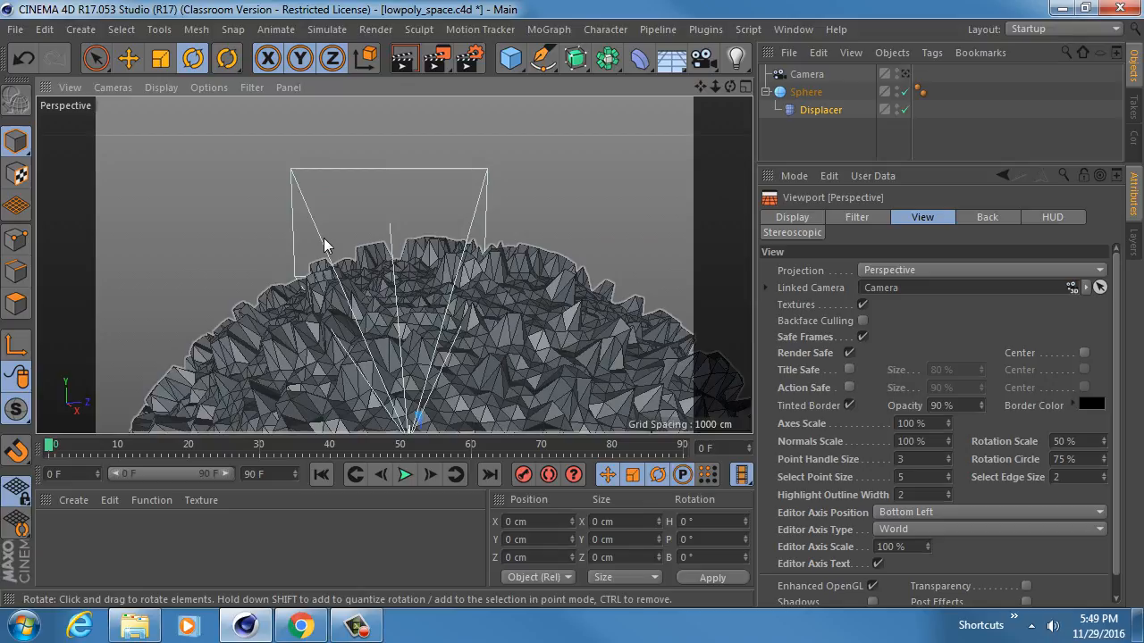
Add a cylinder, place it above the displaced sphere at about X -284, Y 1412, Z -167 cm, and hide the camera in the viewport.
{"action": "left_click", "coordinate": [515, 63]}
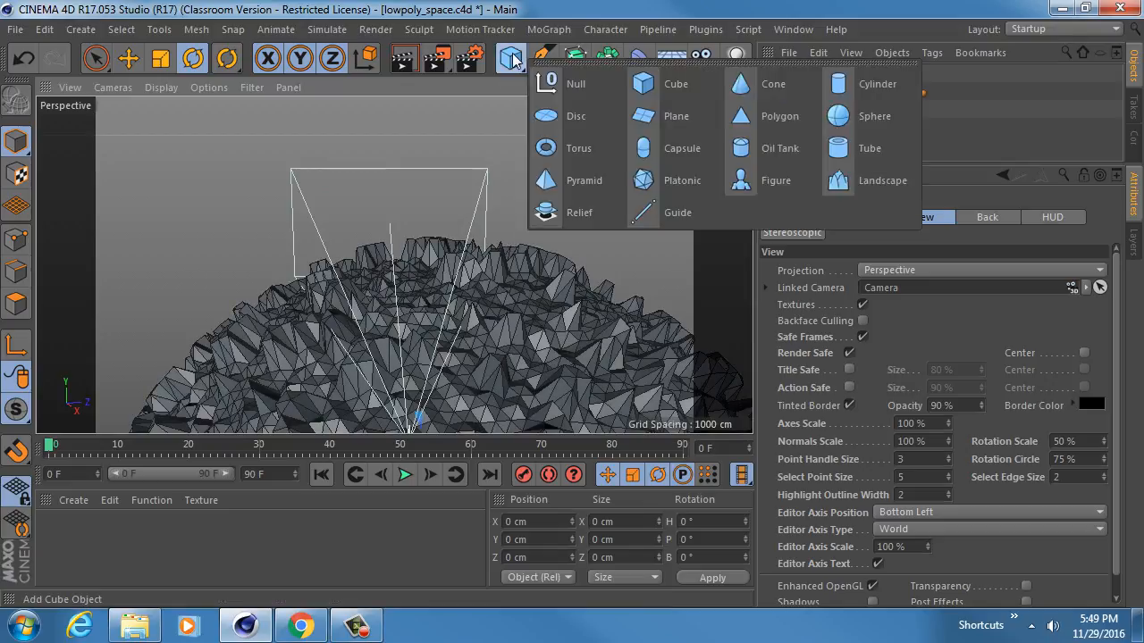
{"action": "left_click", "coordinate": [866, 83]}
{"action": "left_click_drag", "start_coordinate": [404, 281], "coordinate": [469, 105], "text": "alt"}
{"action": "key", "text": "e"}
{"action": "middle_click_drag", "start_coordinate": [429, 363], "coordinate": [414, 369], "text": "alt"}
{"action": "left_click_drag", "start_coordinate": [415, 369], "coordinate": [234, 238], "text": "alt"}
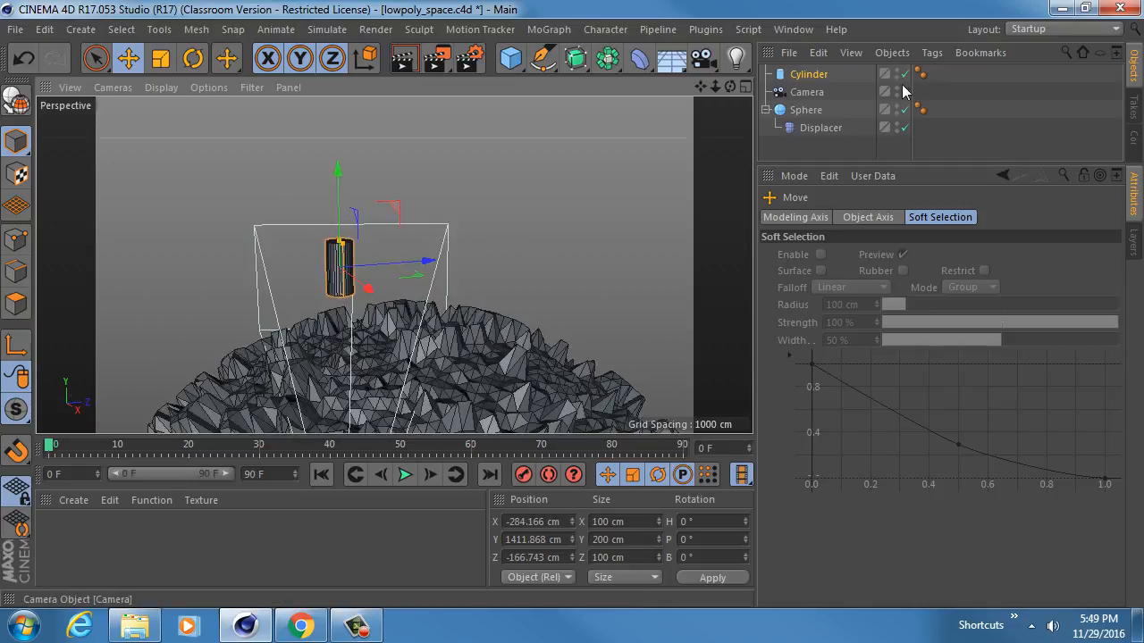
{"action": "left_click", "coordinate": [902, 92]}
{"action": "left_click", "coordinate": [905, 92]}
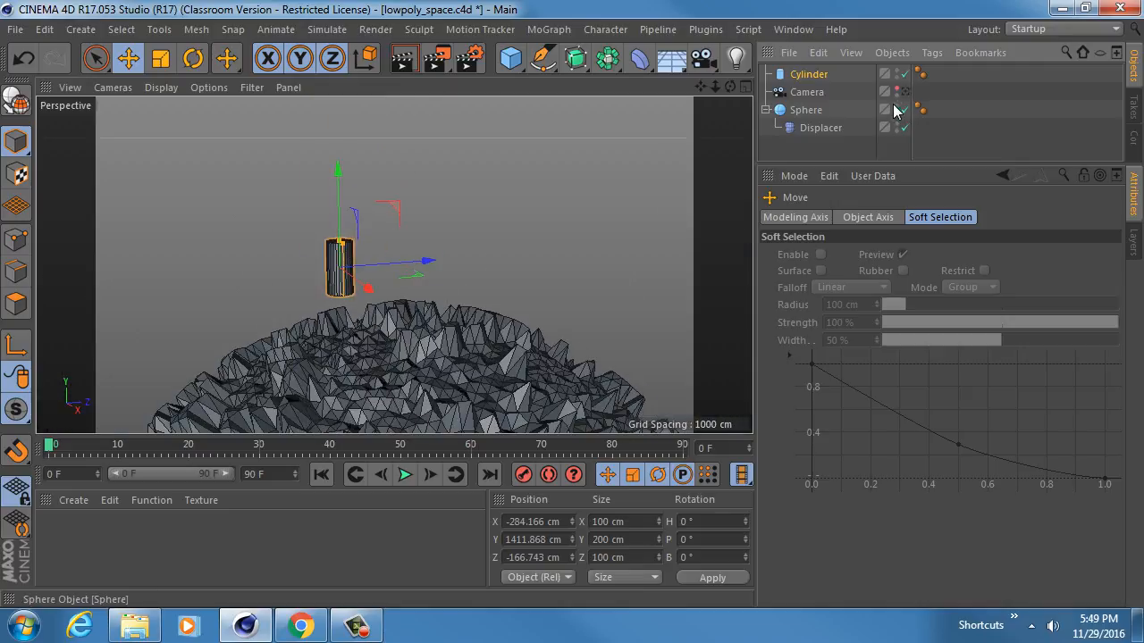
Rename the sphere as Moon and the cylinder as Ship.
{"action": "double_click", "coordinate": [815, 109]}
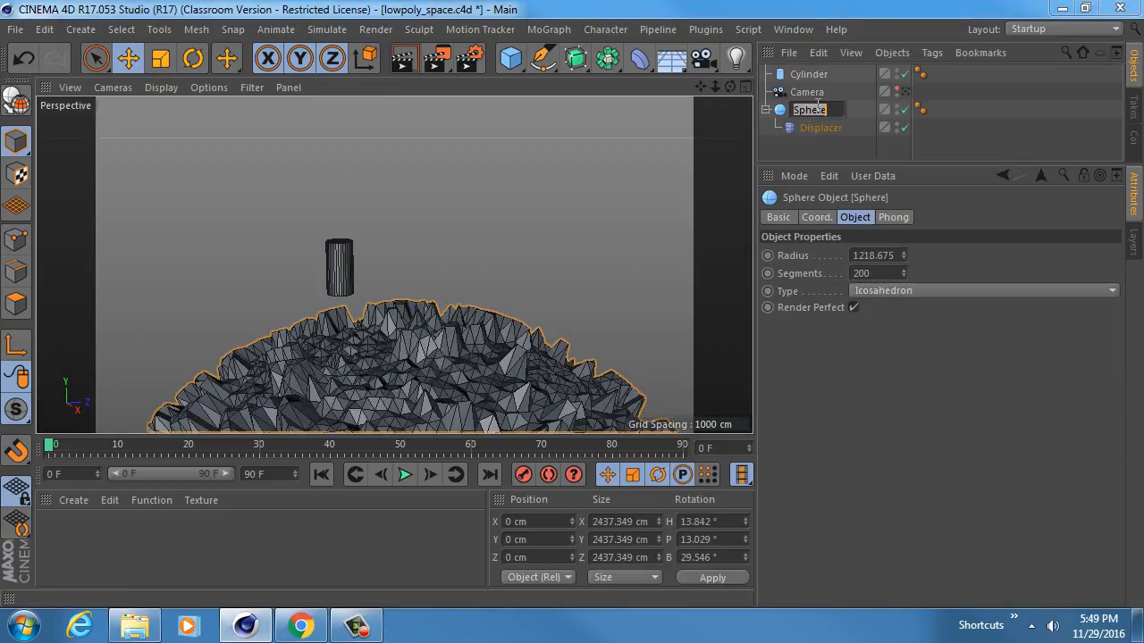
{"action": "type", "text": "Moon"}
{"action": "key", "text": "Return"}
{"action": "double_click", "coordinate": [811, 74]}
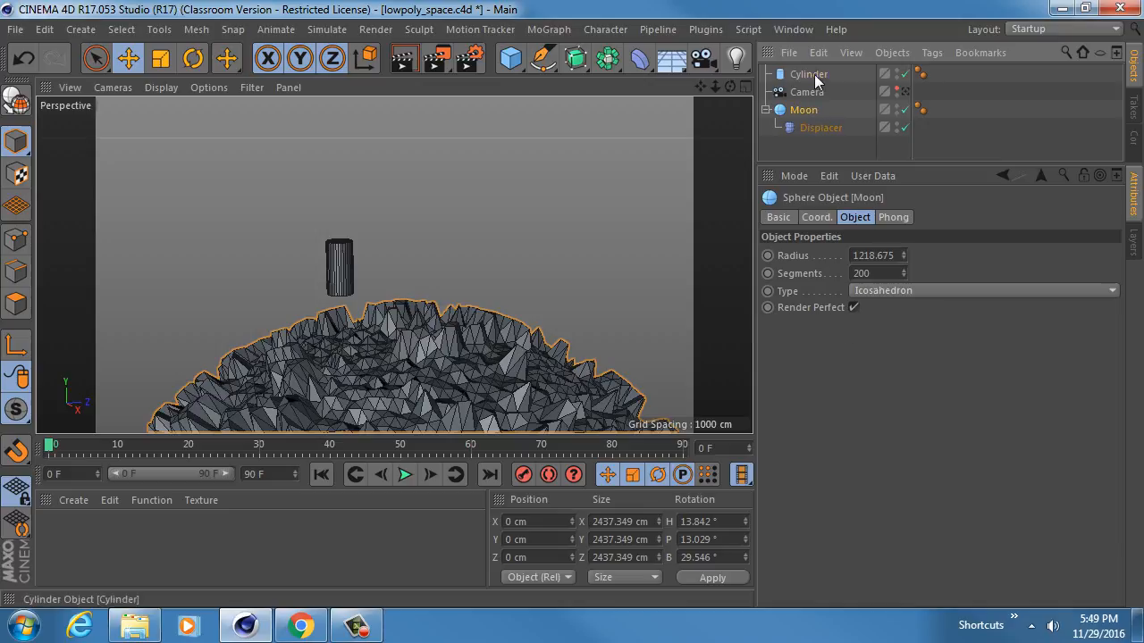
{"action": "type", "text": "Ship"}
{"action": "key", "text": "Return"}
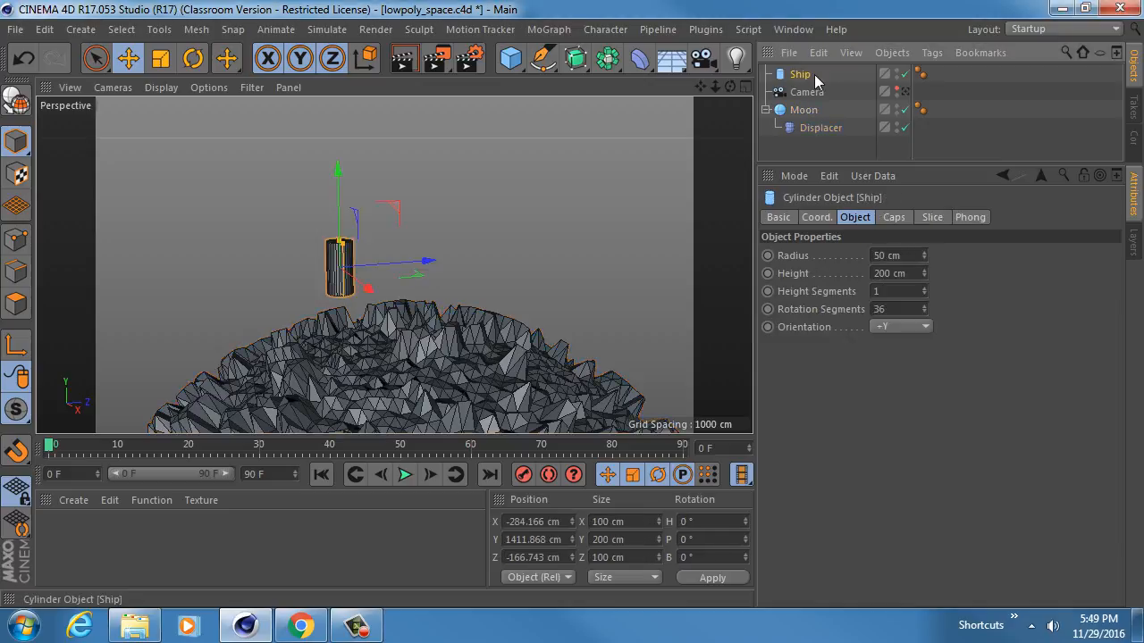
Enlarge the object list and hide the Moon in the viewport so that the Ship cylinder can be modelled alone.
{"action": "left_click_drag", "start_coordinate": [934, 164], "coordinate": [938, 332]}
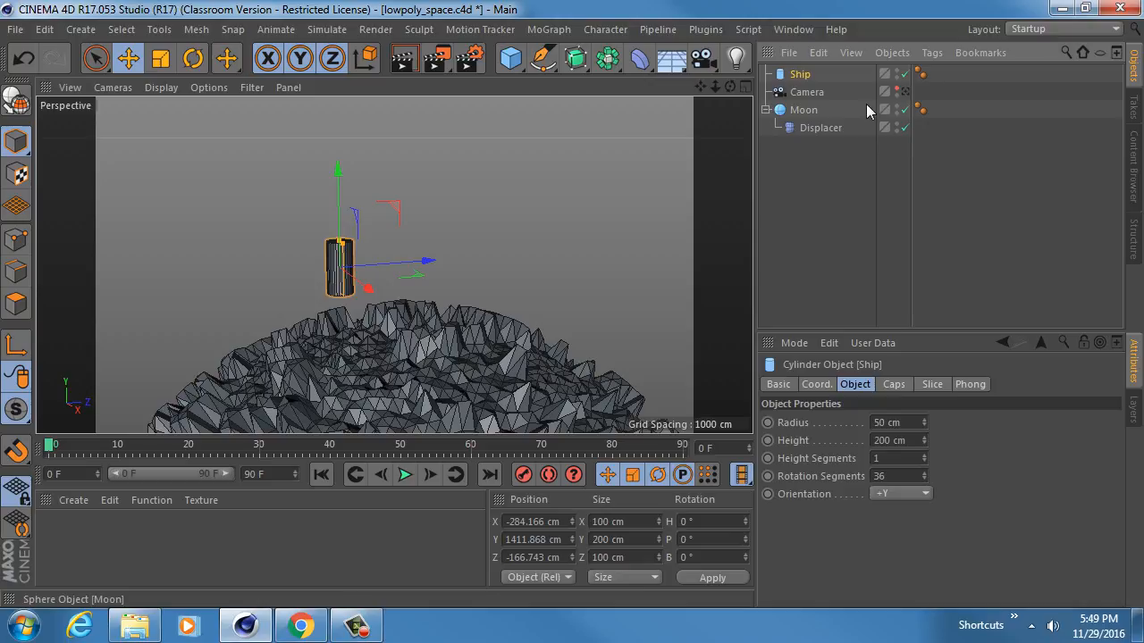
{"action": "middle_click_drag", "start_coordinate": [371, 290], "coordinate": [405, 250], "text": "alt"}
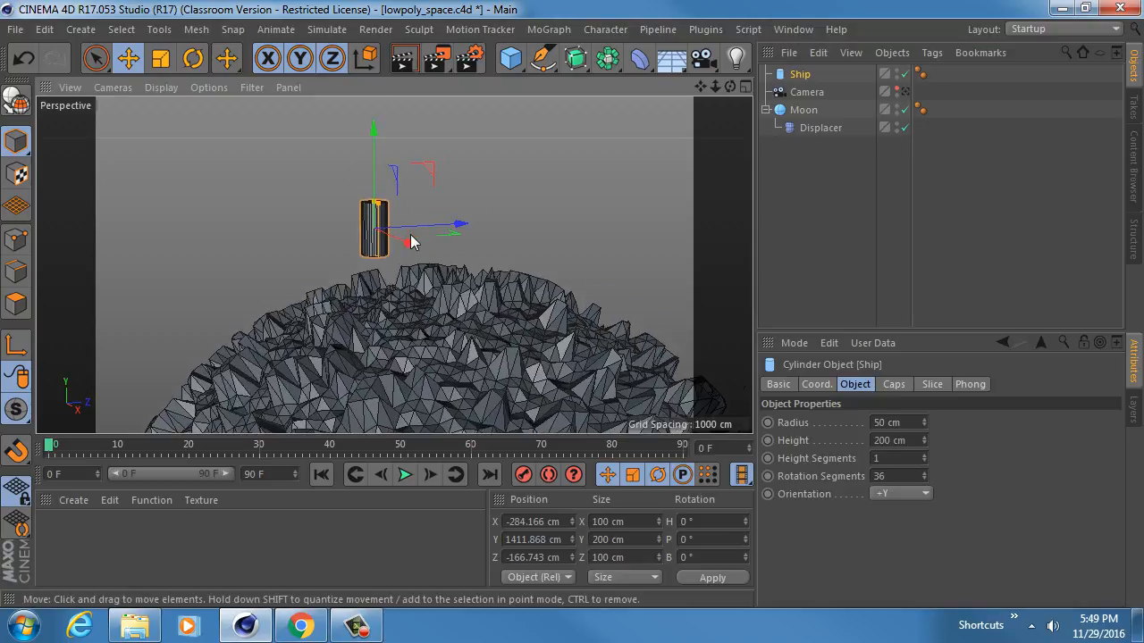
{"action": "left_click", "coordinate": [896, 107]}
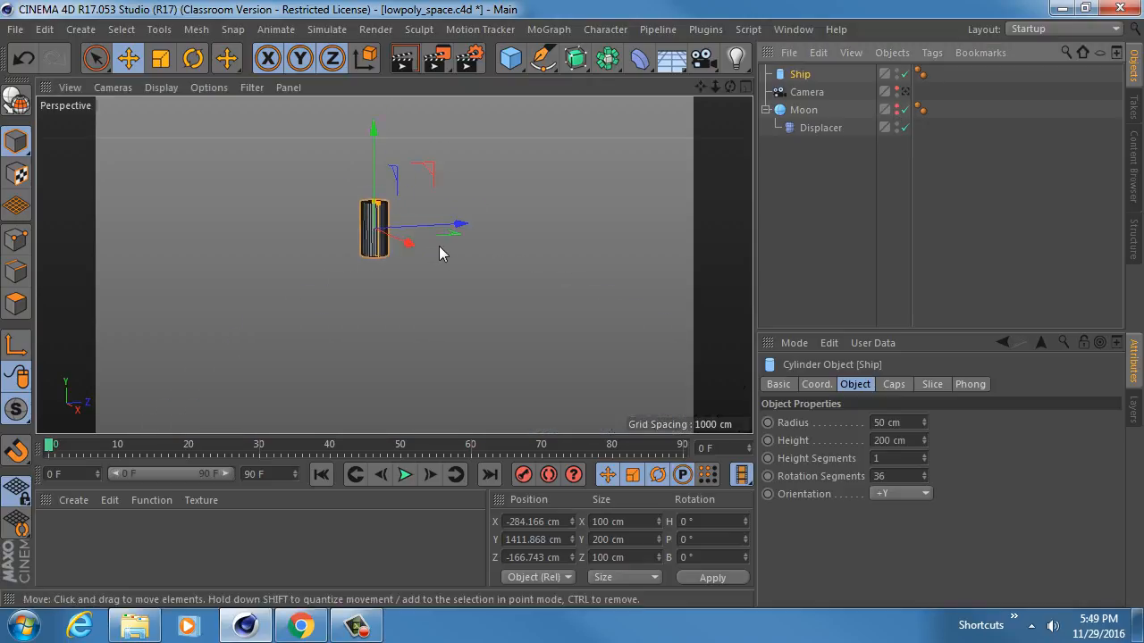
{"action": "right_click_drag", "start_coordinate": [367, 227], "coordinate": [467, 221], "text": "alt"}
{"action": "middle_click_drag", "start_coordinate": [354, 219], "coordinate": [362, 293], "text": "alt"}
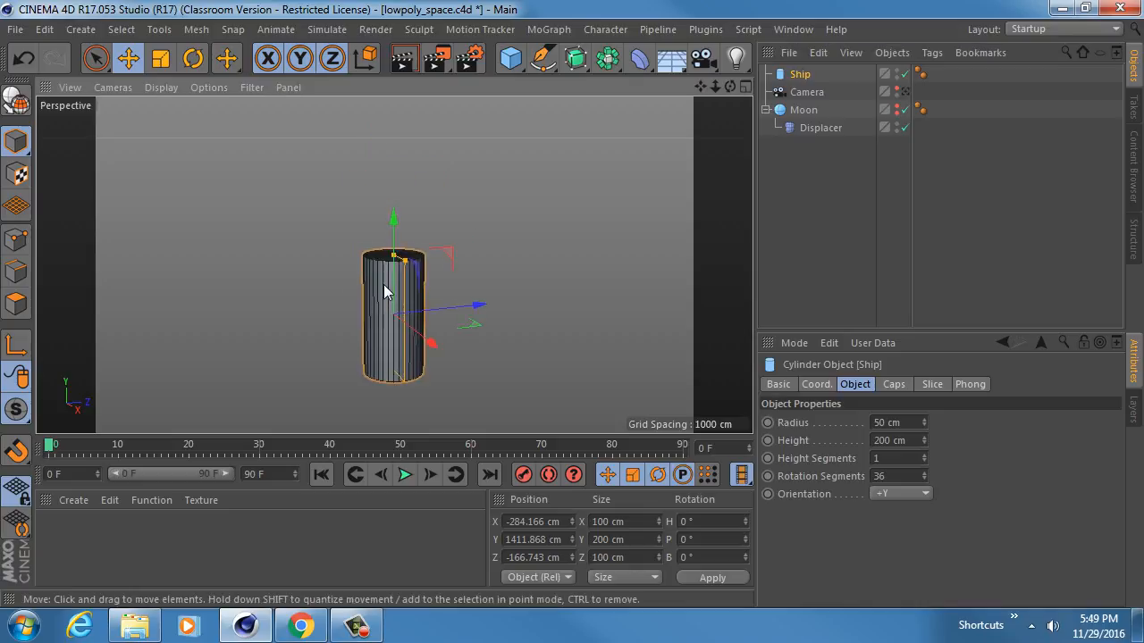
{"action": "left_click_drag", "start_coordinate": [384, 284], "coordinate": [442, 366], "text": "alt"}
{"action": "right_click_drag", "start_coordinate": [373, 263], "coordinate": [442, 257], "text": "alt"}
{"action": "middle_click_drag", "start_coordinate": [394, 266], "coordinate": [386, 226], "text": "alt"}
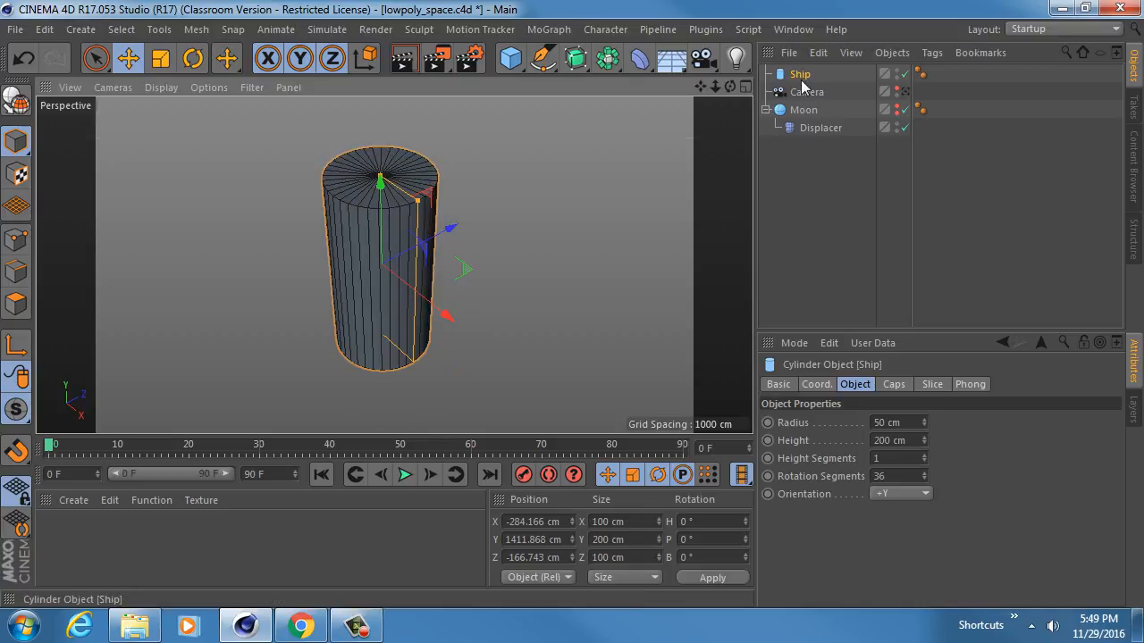
{"action": "left_click", "coordinate": [799, 75]}
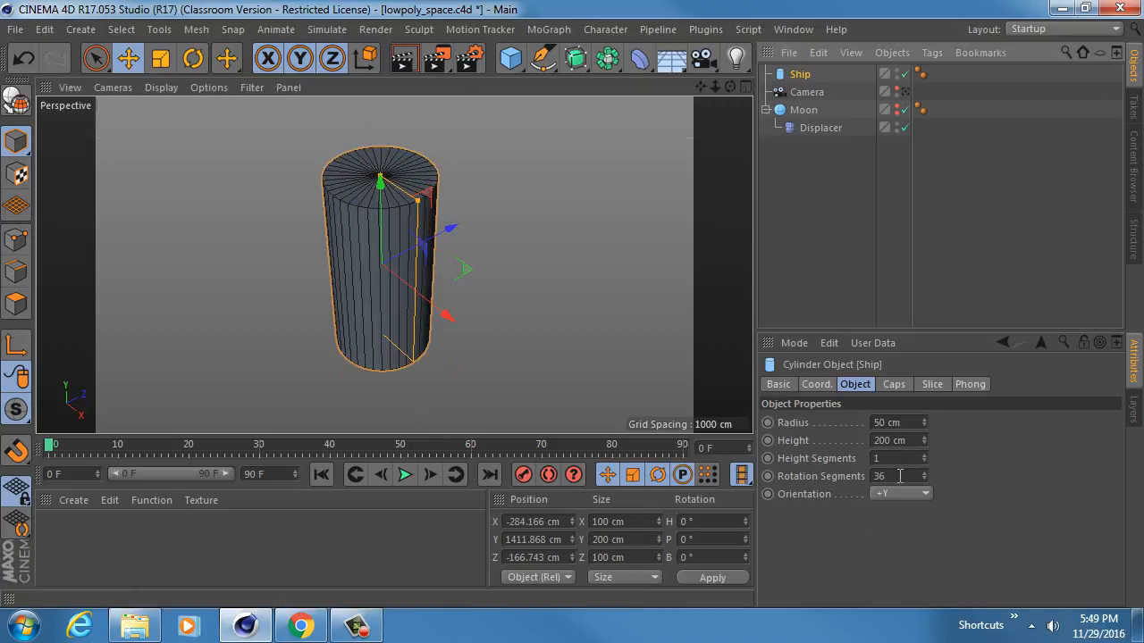
Switch to Chrome, browse the "cinema 4d low poly scene" image results, and examine the low-poly space illustration as a ship reference.
{"action": "left_click", "coordinate": [300, 625]}
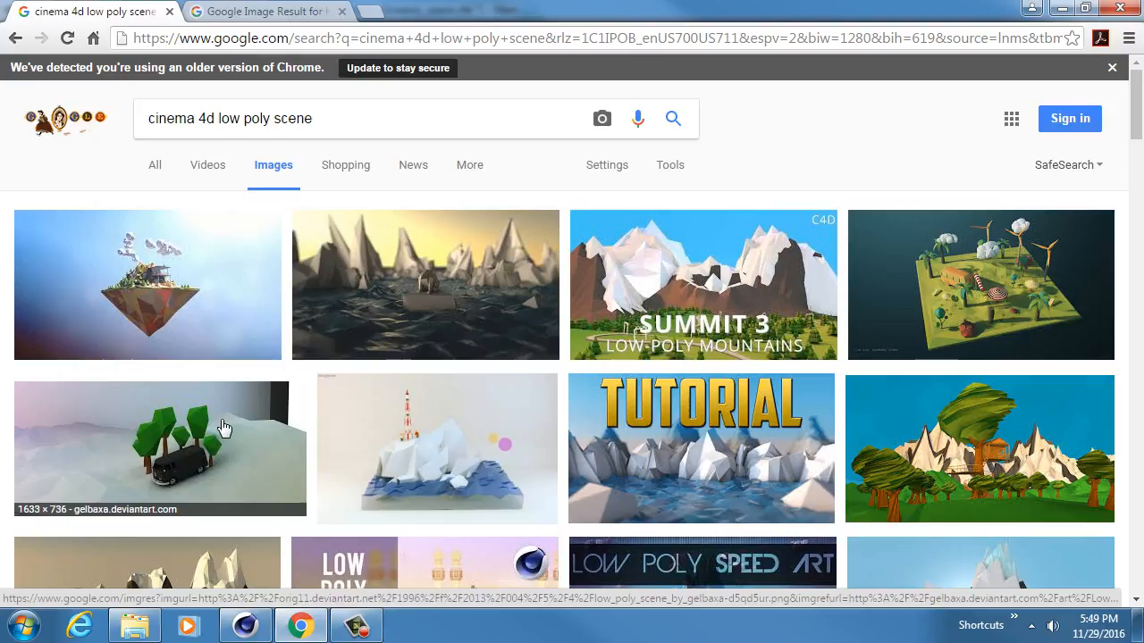
{"action": "scroll", "coordinate": [224, 429], "scroll_direction": "down", "scroll_amount": 2}
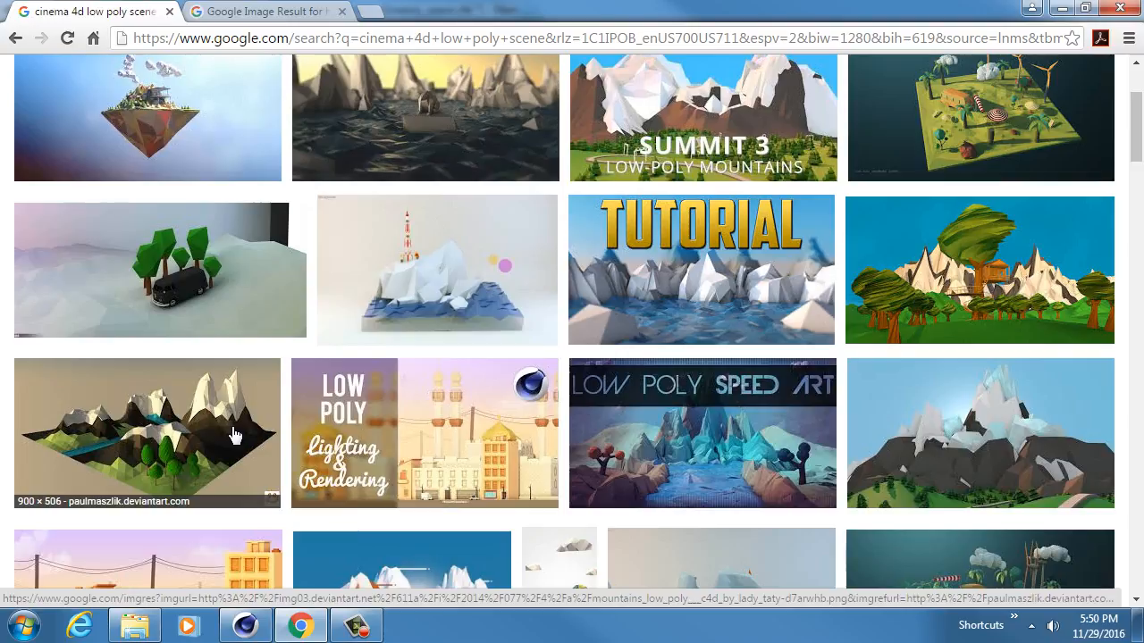
{"action": "scroll", "coordinate": [648, 431], "scroll_direction": "down", "scroll_amount": 3}
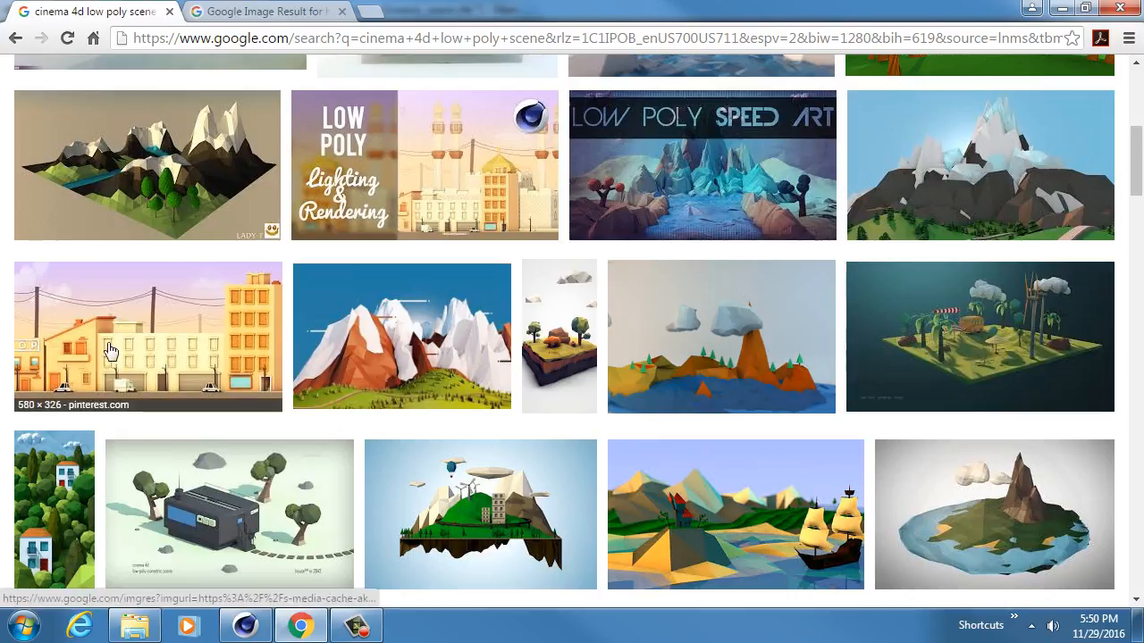
{"action": "scroll", "coordinate": [288, 457], "scroll_direction": "down", "scroll_amount": 3}
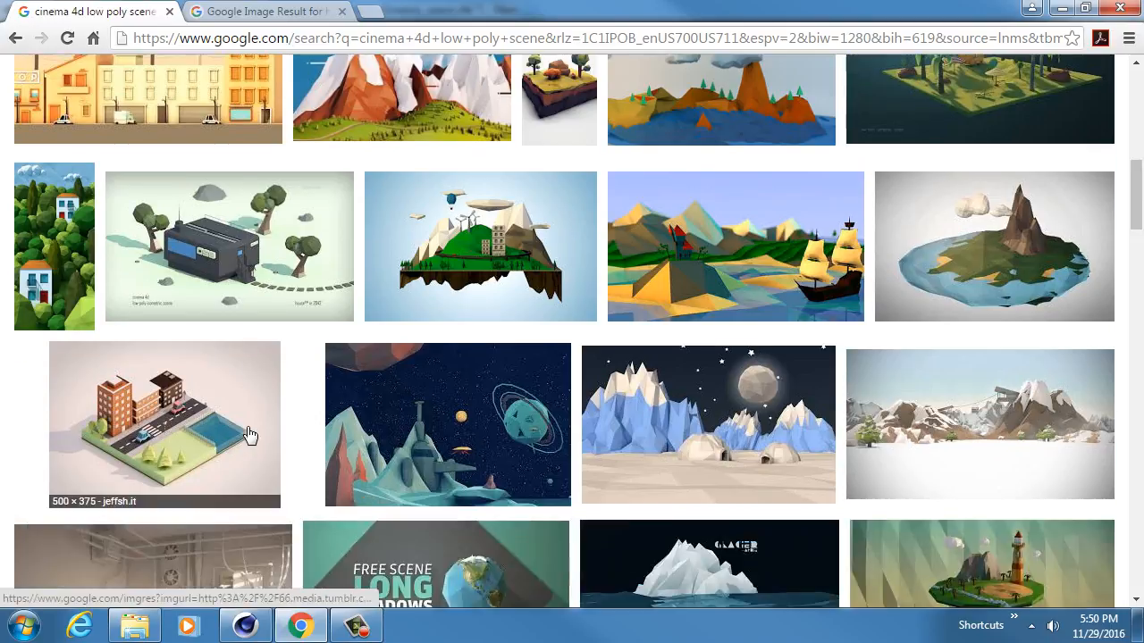
{"action": "left_click", "coordinate": [408, 410]}
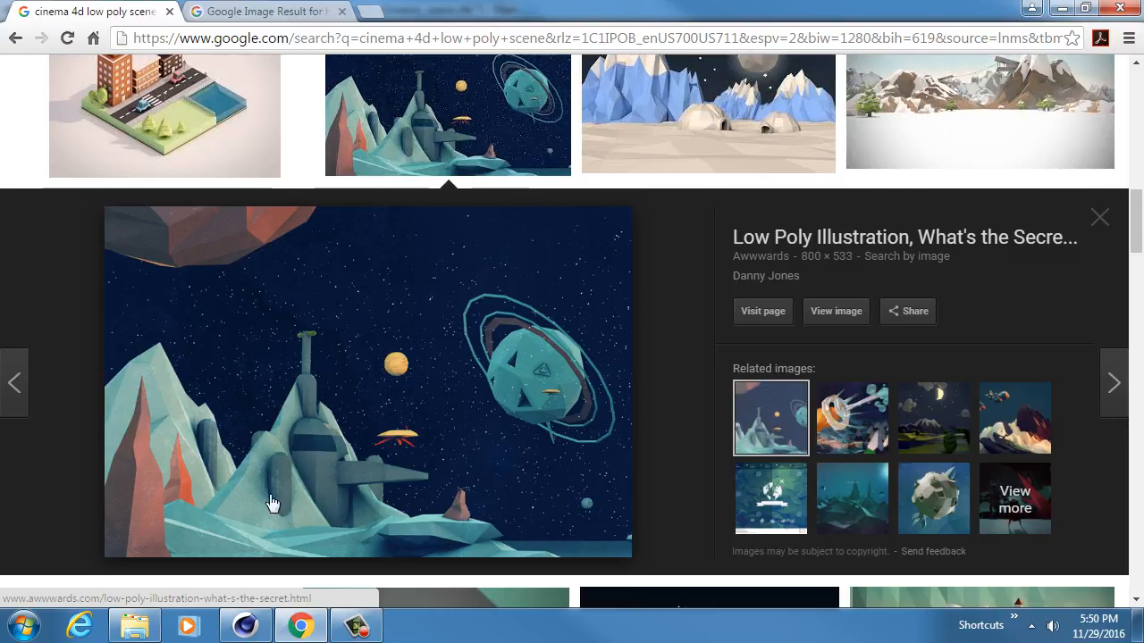
{"action": "left_click", "coordinate": [1063, 11]}
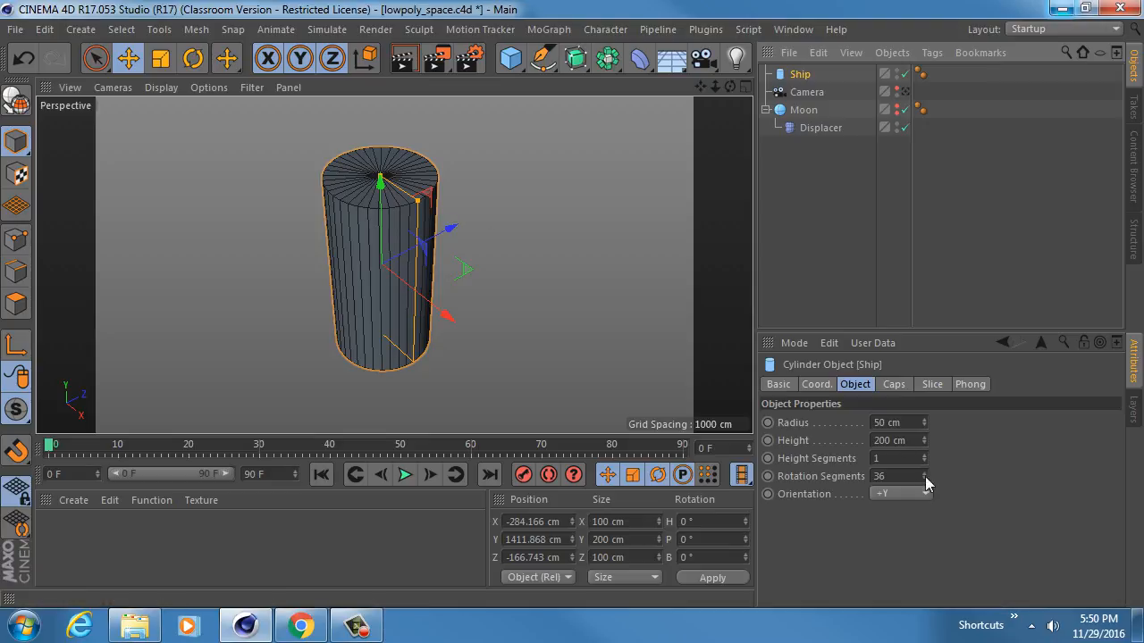
Reduce the Ship cylinder's rotation segments to 10 and shorten its height to about 166 cm.
{"action": "left_click_drag", "start_coordinate": [926, 483], "coordinate": [923, 519]}
{"action": "middle_click_drag", "start_coordinate": [364, 216], "coordinate": [391, 311], "text": "alt"}
{"action": "mouse_move", "coordinate": [391, 311]}
{"action": "left_mouse_down", "text": "alt"}
{"action": "mouse_move", "coordinate": [349, 205]}
{"action": "mouse_move", "coordinate": [378, 139]}
{"action": "mouse_move", "coordinate": [391, 312]}
{"action": "left_mouse_up", "text": "alt"}
{"action": "middle_click_drag", "start_coordinate": [391, 312], "coordinate": [437, 186], "text": "alt"}
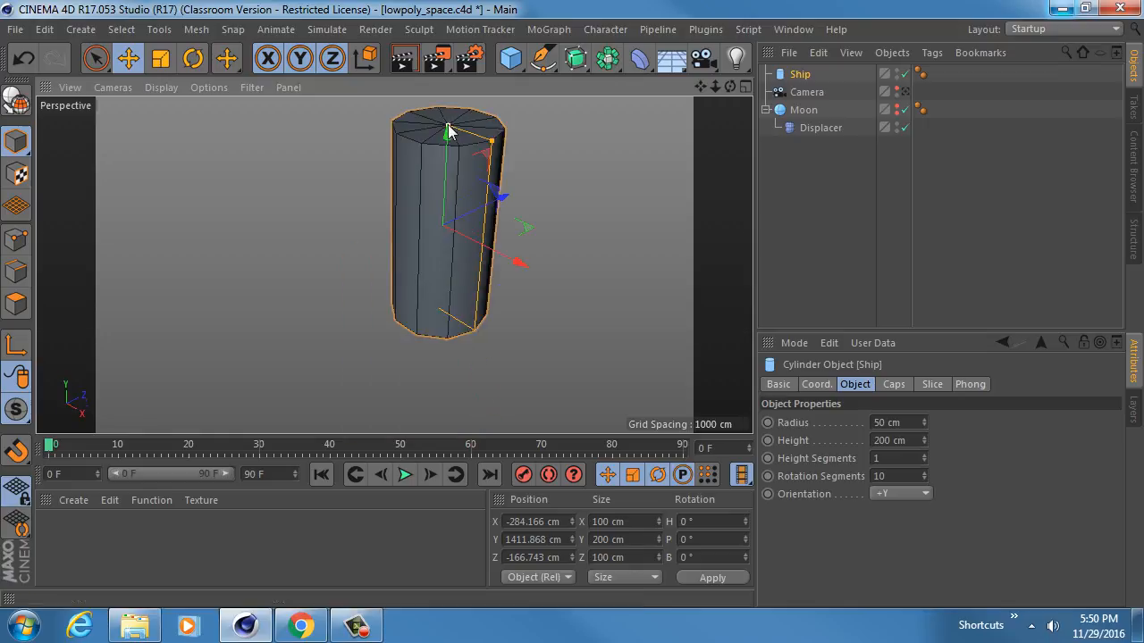
{"action": "left_click_drag", "start_coordinate": [449, 131], "coordinate": [430, 171]}
{"action": "middle_click_drag", "start_coordinate": [395, 266], "coordinate": [398, 192], "text": "alt"}
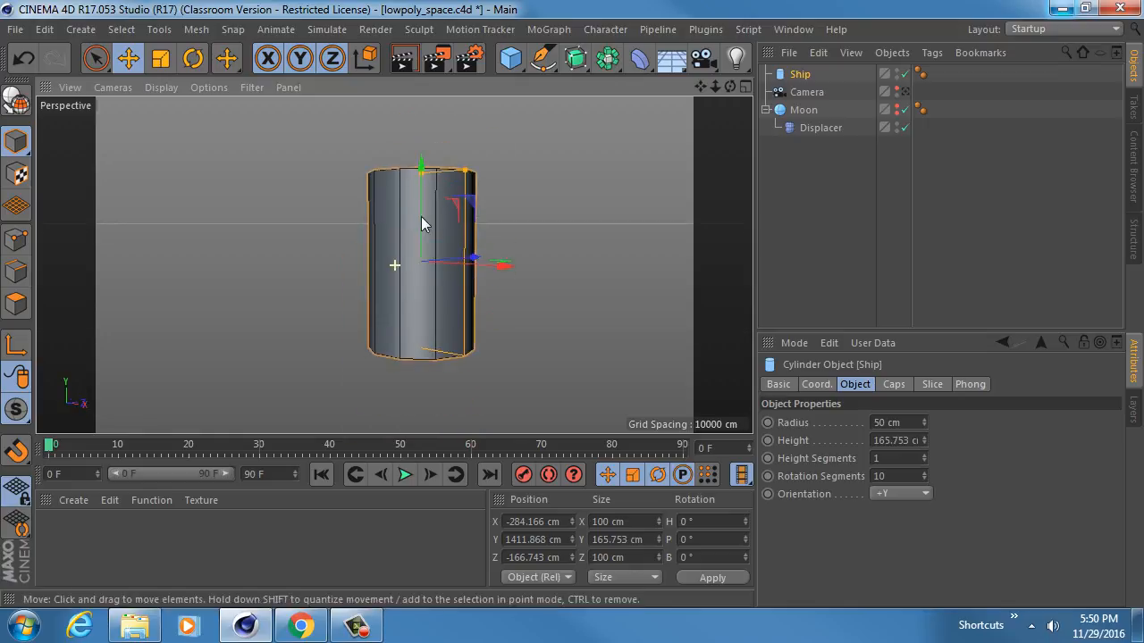
Convert the Ship cylinder to an editable polygon object and switch to polygon editing.
{"action": "key", "text": "c"}
{"action": "left_click_drag", "start_coordinate": [421, 215], "coordinate": [425, 305], "text": "alt"}
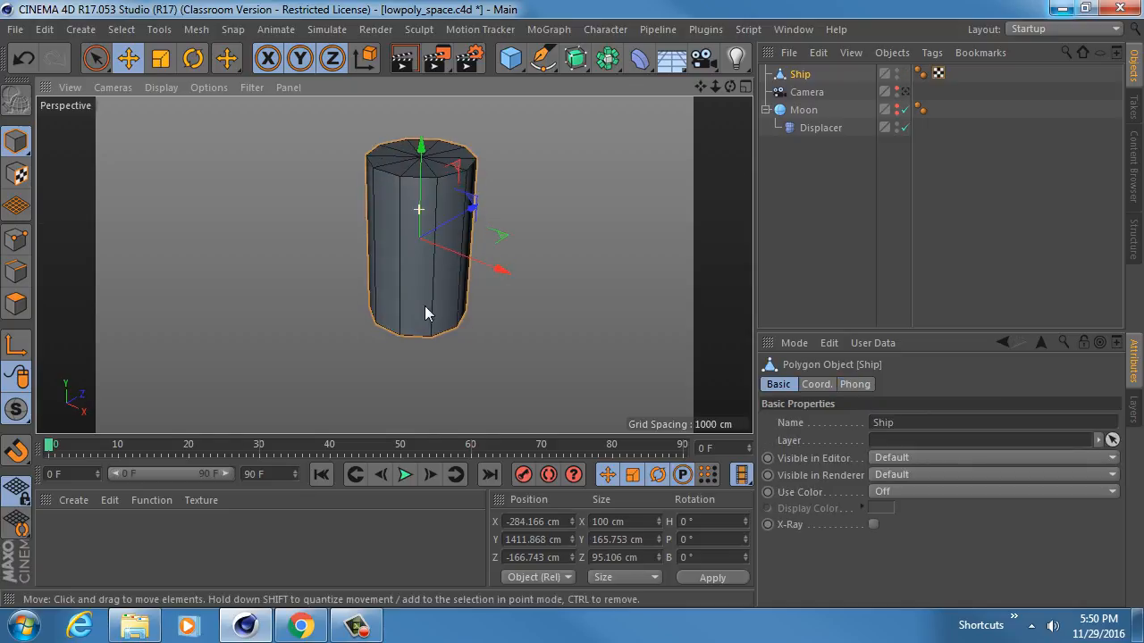
{"action": "left_click", "coordinate": [16, 303]}
{"action": "middle_click_drag", "start_coordinate": [445, 249], "coordinate": [441, 272], "text": "alt"}
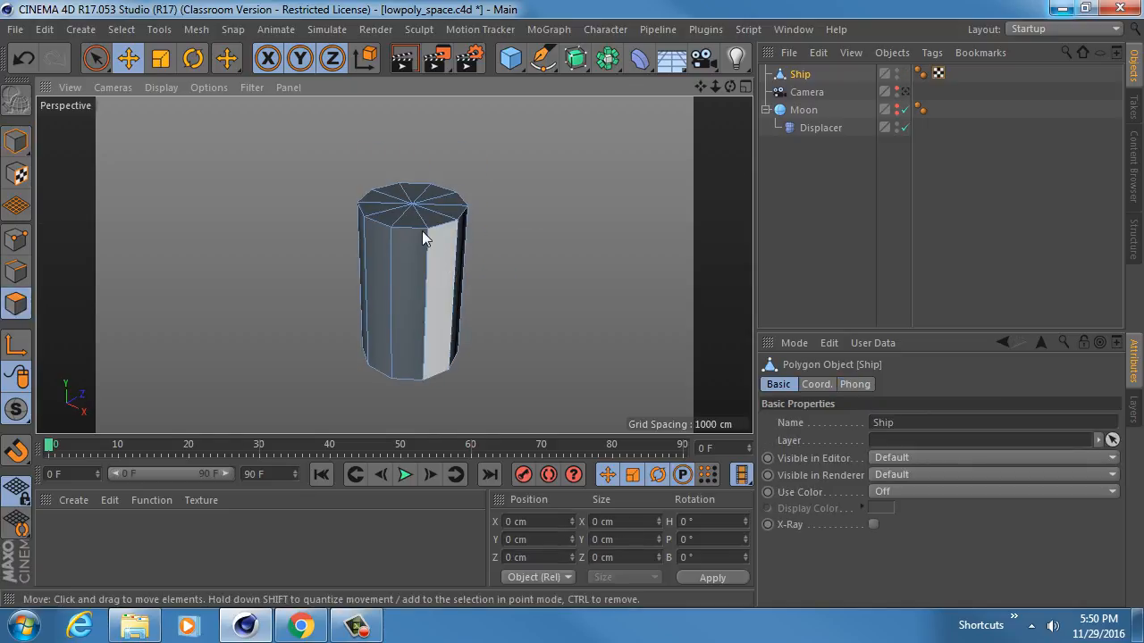
Select all of the Ship's polygons and run Optimize to weld the duplicate points of its caps.
{"action": "key", "text": "ctrl+a"}
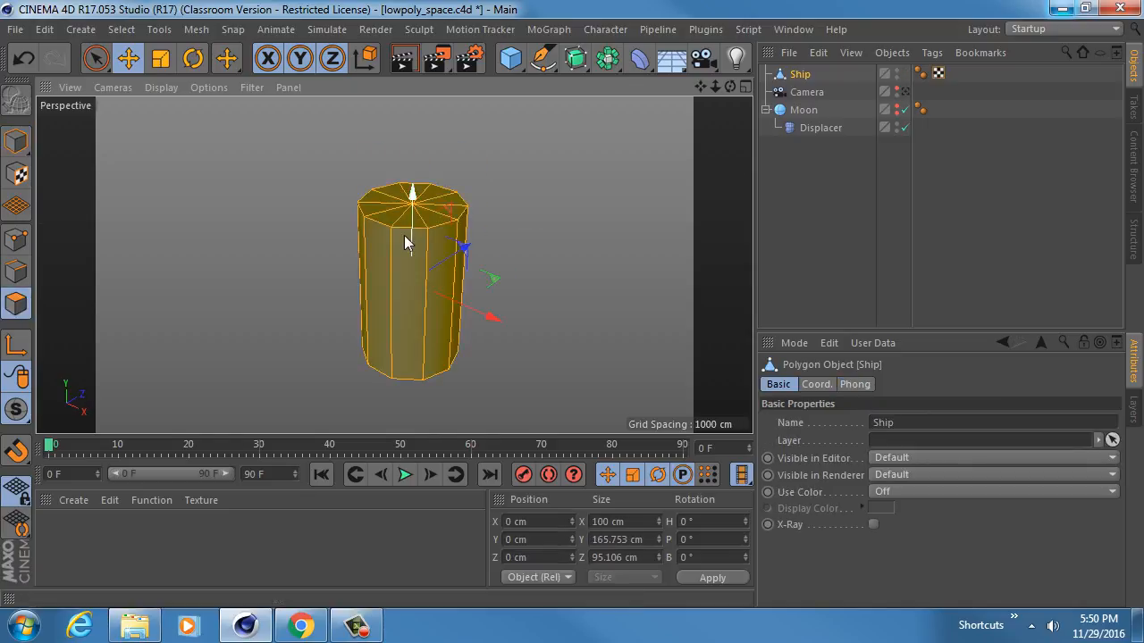
{"action": "key", "text": "u"}
{"action": "key", "text": "o"}
{"action": "scroll", "coordinate": [410, 235], "scroll_direction": "up", "scroll_amount": 3}
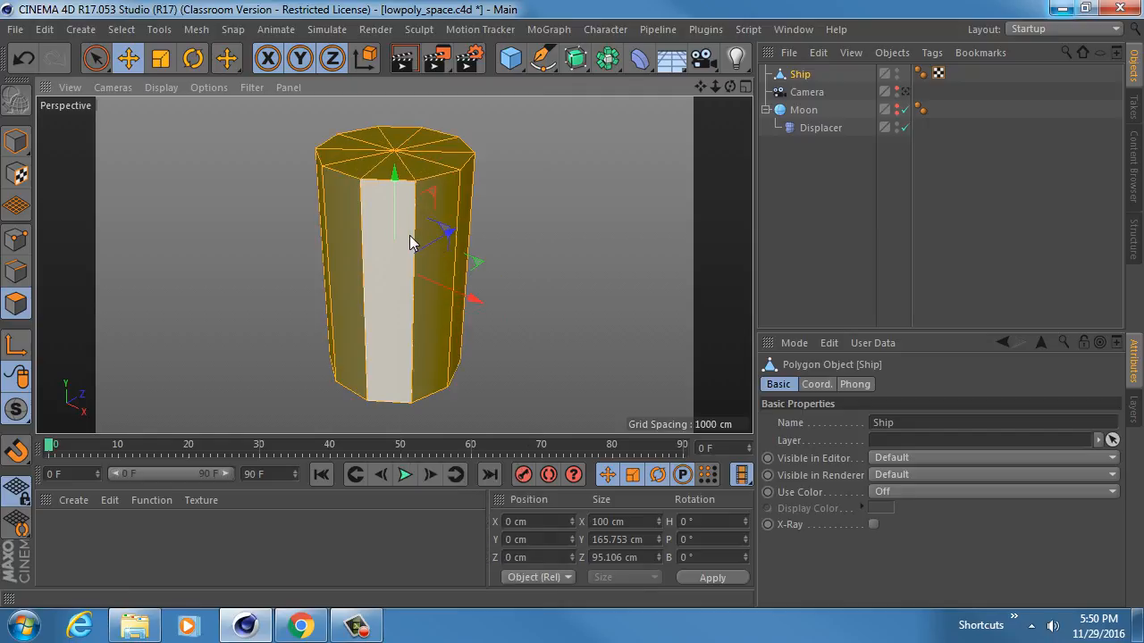
{"action": "key", "text": "u"}
{"action": "key", "text": "o"}
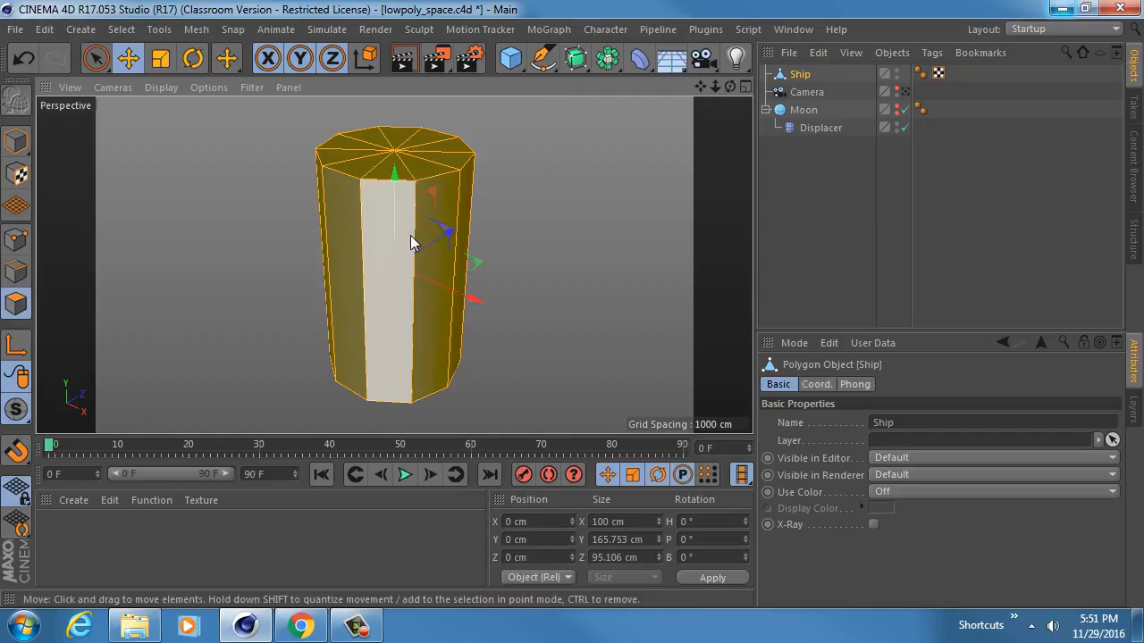
{"action": "right_click_drag", "start_coordinate": [430, 222], "coordinate": [379, 224], "text": "alt"}
{"action": "left_click_drag", "start_coordinate": [380, 225], "coordinate": [379, 205], "text": "alt"}
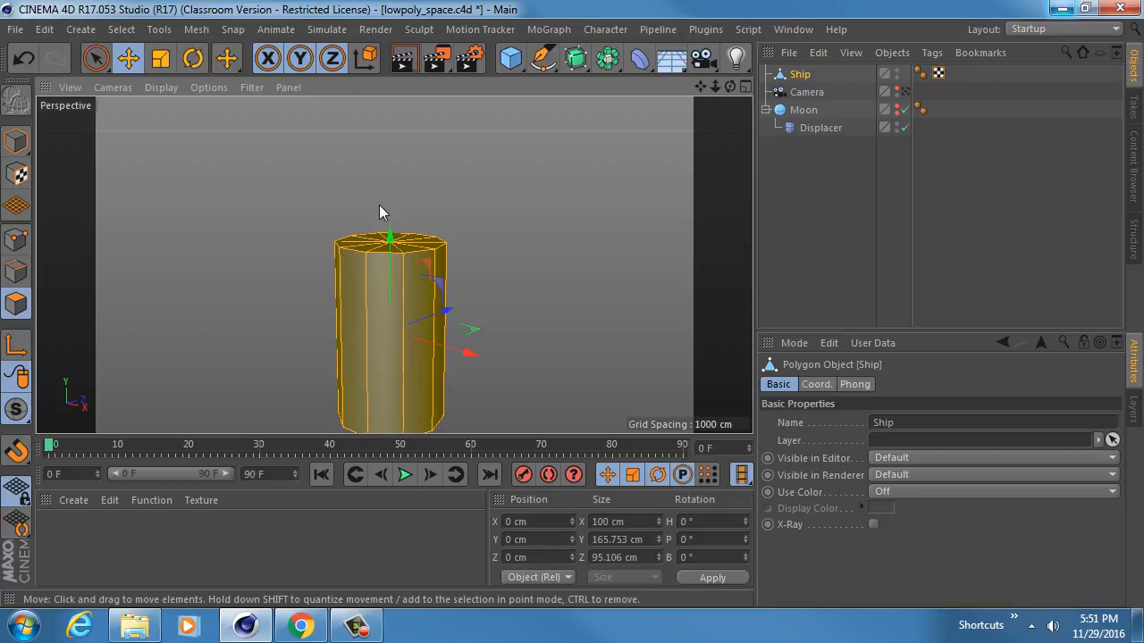
{"action": "mouse_move", "coordinate": [381, 217]}
{"action": "left_mouse_down", "text": "alt"}
{"action": "mouse_move", "coordinate": [401, 240]}
{"action": "mouse_move", "coordinate": [400, 229]}
{"action": "left_mouse_up", "text": "alt"}
Select the Ship's top cap polygons with Live Selection, scale them down to about 56 cm wide, and clear the selection.
{"action": "key", "text": "9"}
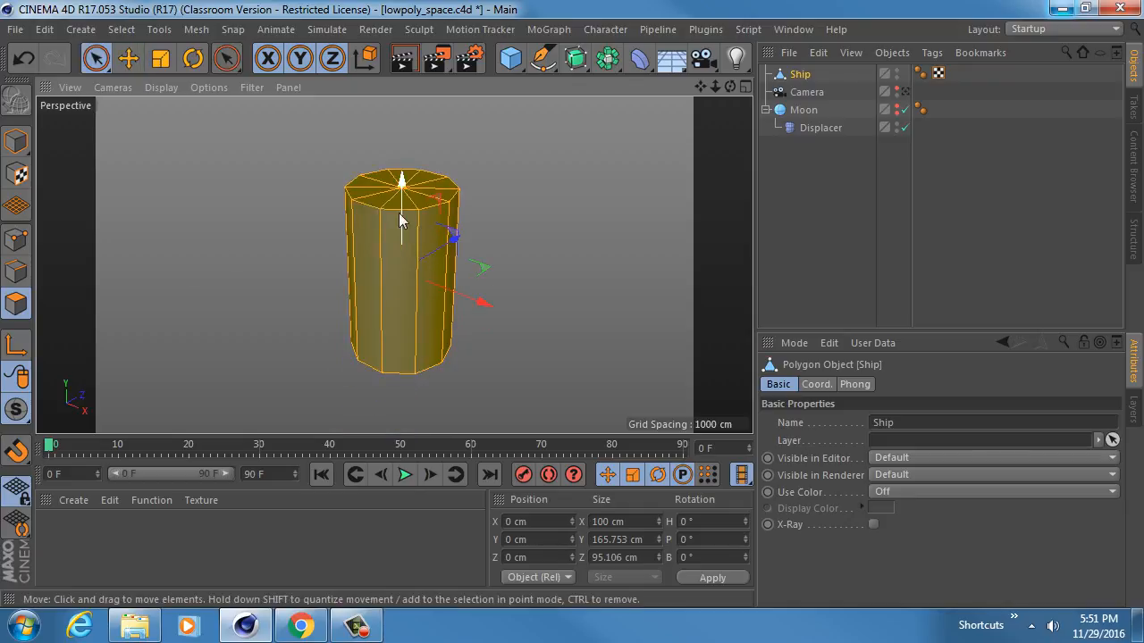
{"action": "left_click", "coordinate": [414, 206]}
{"action": "mouse_move", "coordinate": [414, 206]}
{"action": "left_mouse_down"}
{"action": "mouse_move", "coordinate": [400, 191]}
{"action": "mouse_move", "coordinate": [407, 178]}
{"action": "mouse_move", "coordinate": [400, 194]}
{"action": "mouse_move", "coordinate": [375, 172]}
{"action": "left_mouse_up"}
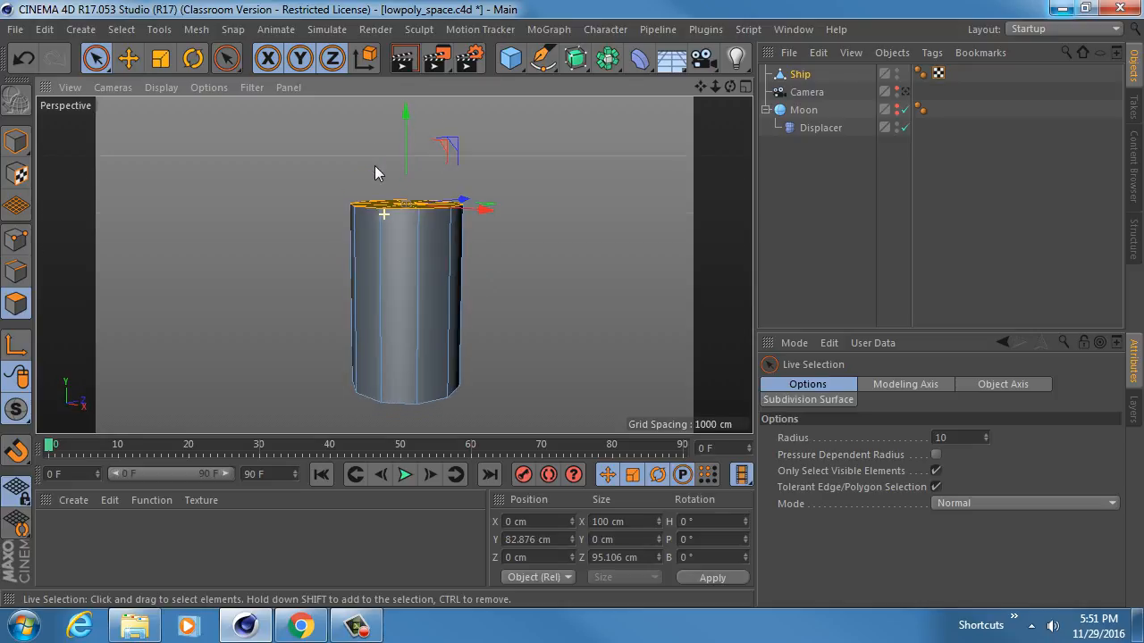
{"action": "key", "text": "t"}
{"action": "left_click_drag", "start_coordinate": [516, 222], "coordinate": [401, 317], "text": "alt"}
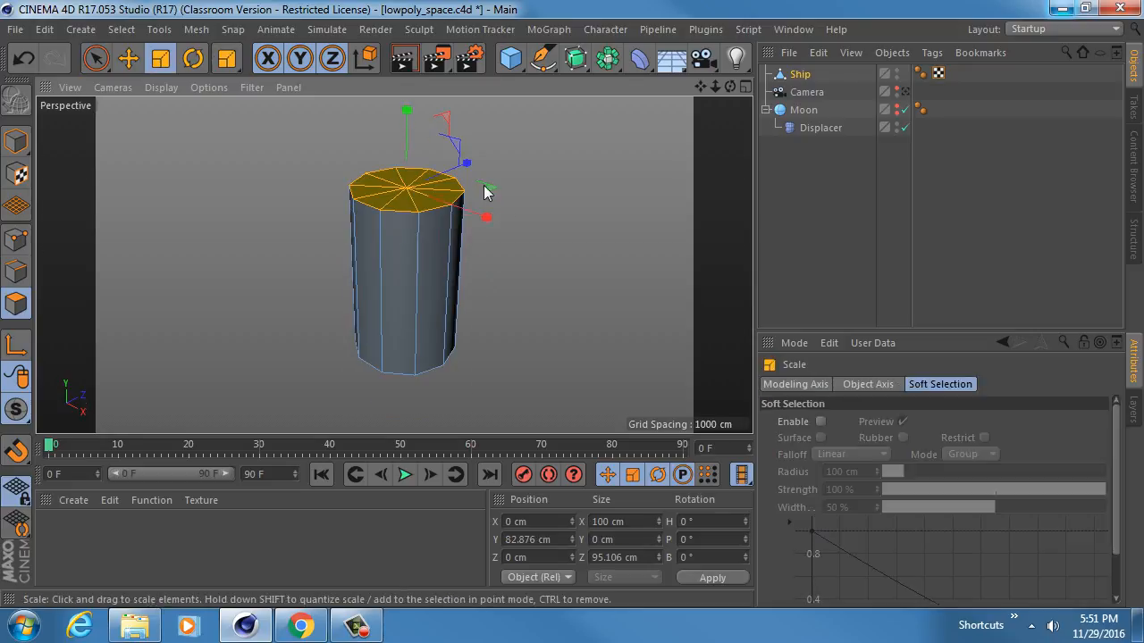
{"action": "left_click_drag", "start_coordinate": [495, 185], "coordinate": [131, 222]}
{"action": "left_click_drag", "start_coordinate": [424, 207], "coordinate": [413, 197], "text": "alt"}
{"action": "middle_click_drag", "start_coordinate": [415, 242], "coordinate": [416, 205], "text": "alt"}
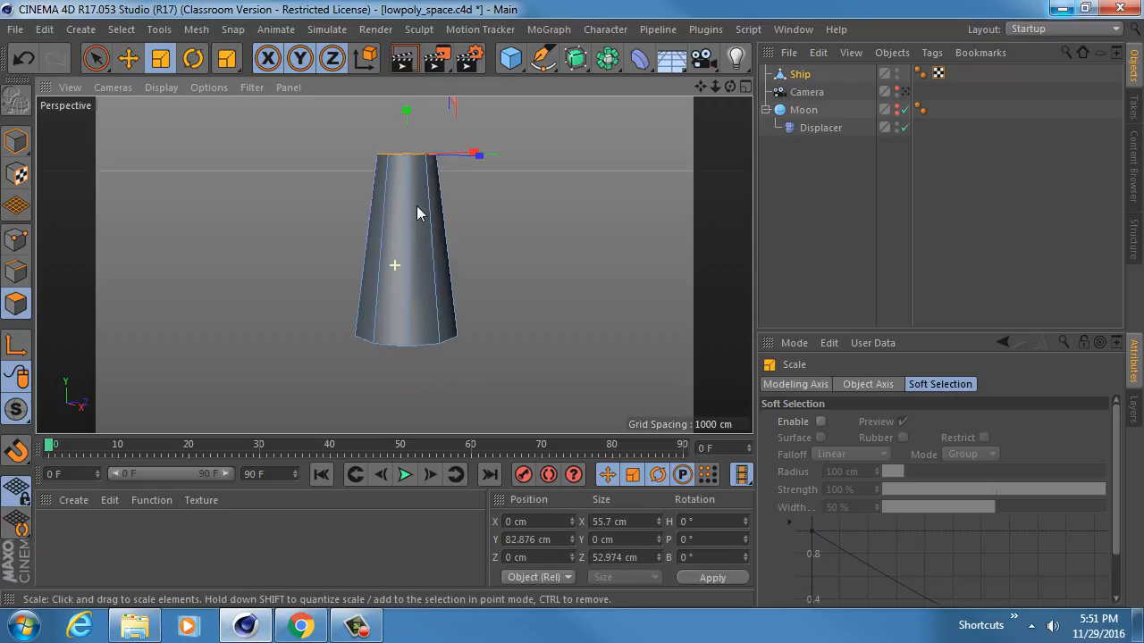
{"action": "left_click", "coordinate": [549, 238]}
With the Knife in Loop mode, cut one loop around the Ship's upper third and another just above its base.
{"action": "key", "text": "m"}
{"action": "key", "text": "l"}
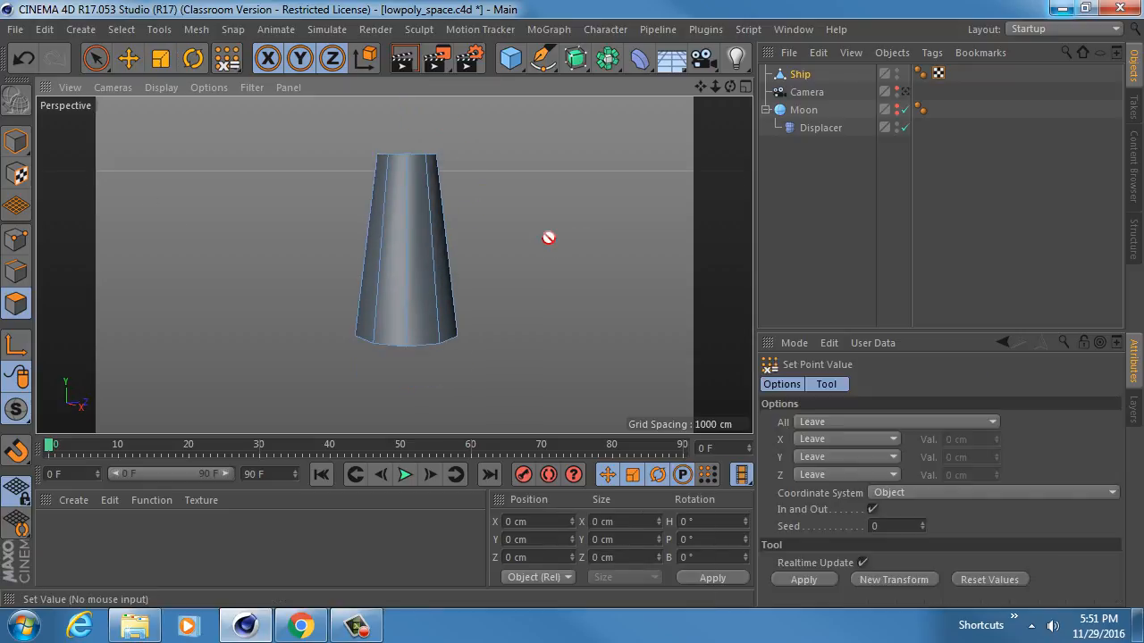
{"action": "key", "text": "m"}
{"action": "key", "text": "k"}
{"action": "left_click", "coordinate": [826, 404]}
{"action": "left_click", "coordinate": [839, 480]}
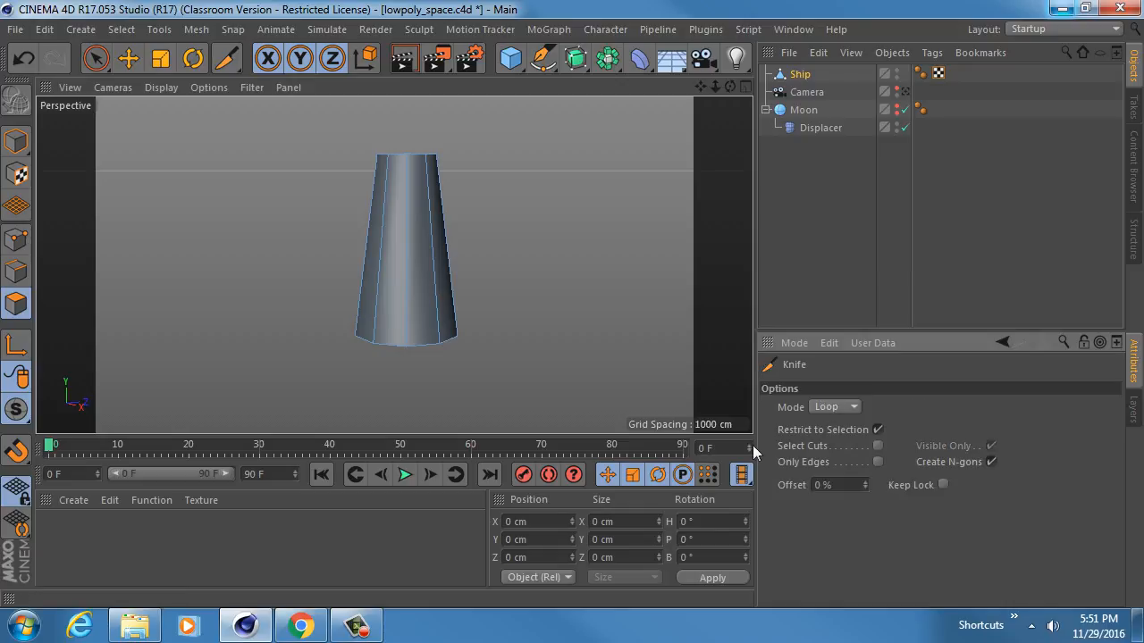
{"action": "left_click", "coordinate": [406, 215]}
{"action": "left_click_drag", "start_coordinate": [406, 268], "coordinate": [384, 284], "text": "alt"}
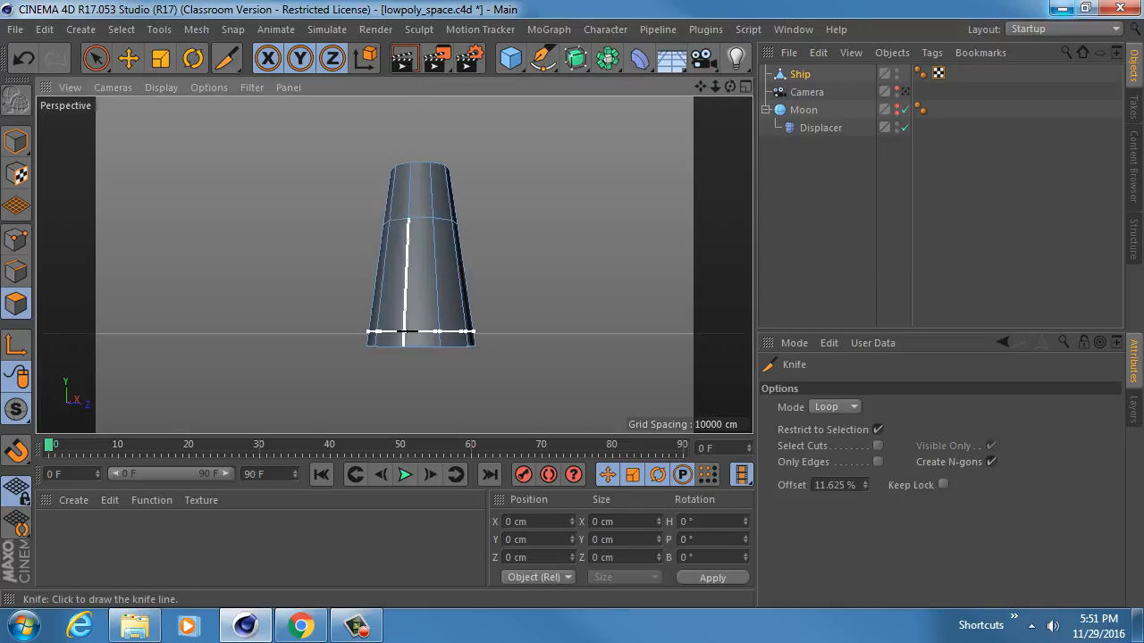
{"action": "left_click", "coordinate": [407, 332]}
Cut a third loop around the Ship between its top rim and the upper loop using the Knife in Loop mode.
{"action": "middle_click_drag", "start_coordinate": [429, 273], "coordinate": [413, 223], "text": "alt"}
{"action": "mouse_move", "coordinate": [403, 250]}
{"action": "left_mouse_down", "text": "alt"}
{"action": "mouse_move", "coordinate": [403, 178]}
{"action": "mouse_move", "coordinate": [410, 264]}
{"action": "left_mouse_up", "text": "alt"}
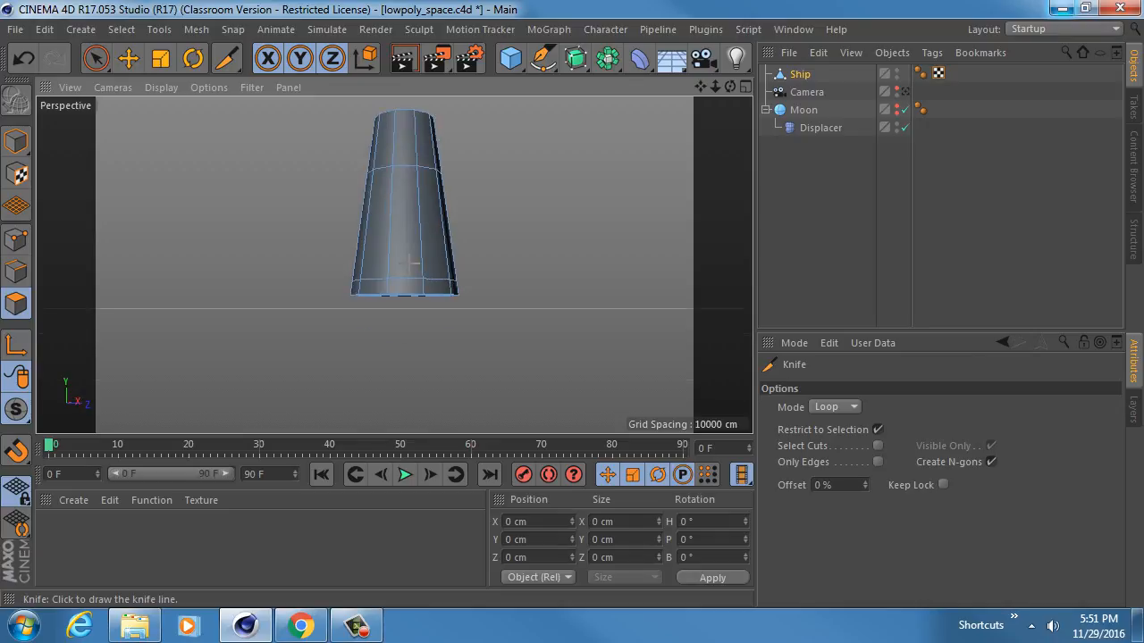
{"action": "middle_click_drag", "start_coordinate": [398, 165], "coordinate": [395, 265], "text": "alt"}
{"action": "left_click_drag", "start_coordinate": [398, 186], "coordinate": [399, 284], "text": "alt"}
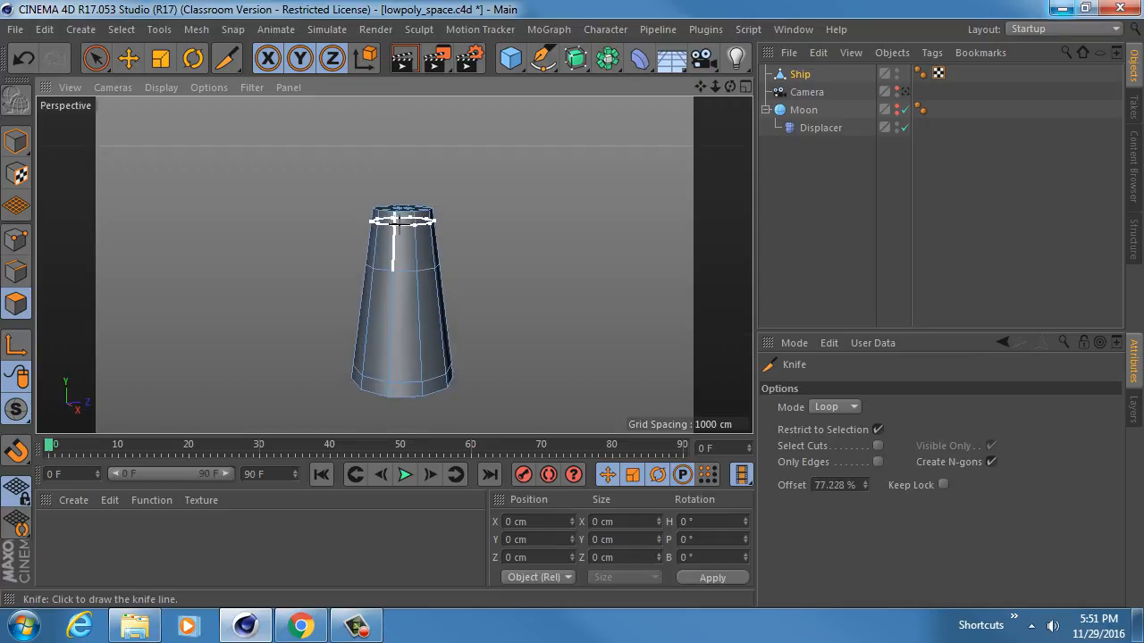
{"action": "left_click", "coordinate": [394, 231]}
{"action": "scroll", "coordinate": [394, 248], "scroll_direction": "up", "scroll_amount": 2}
Switch to edge editing, loop-select the Ship's top rim, and scale it down to about 39 cm wide.
{"action": "left_click", "coordinate": [12, 272]}
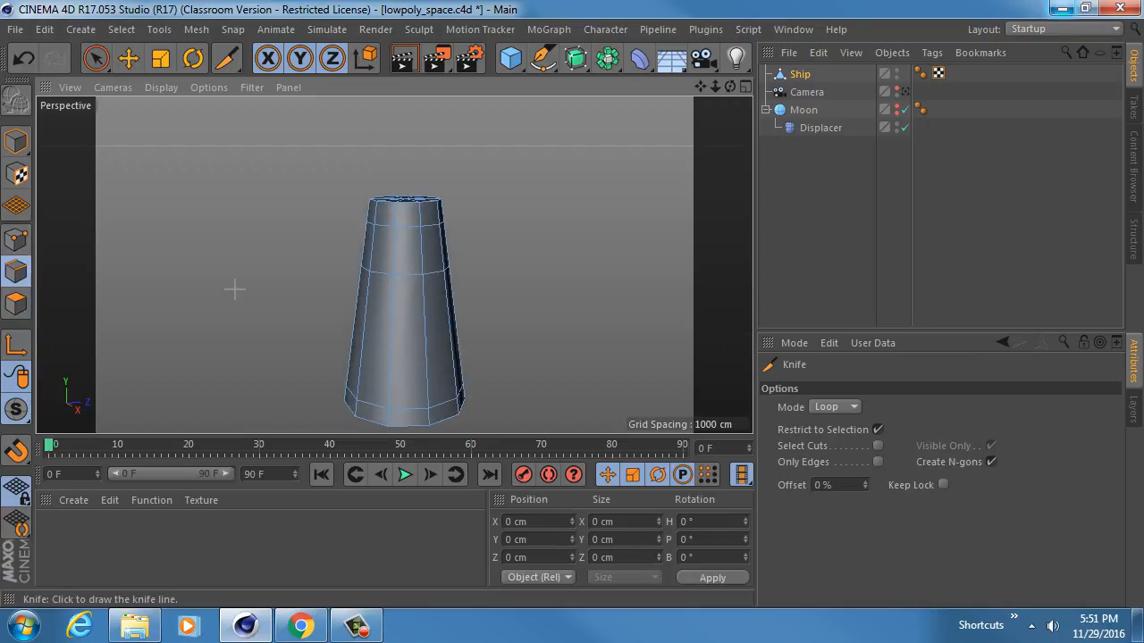
{"action": "key", "text": "u"}
{"action": "key", "text": "l"}
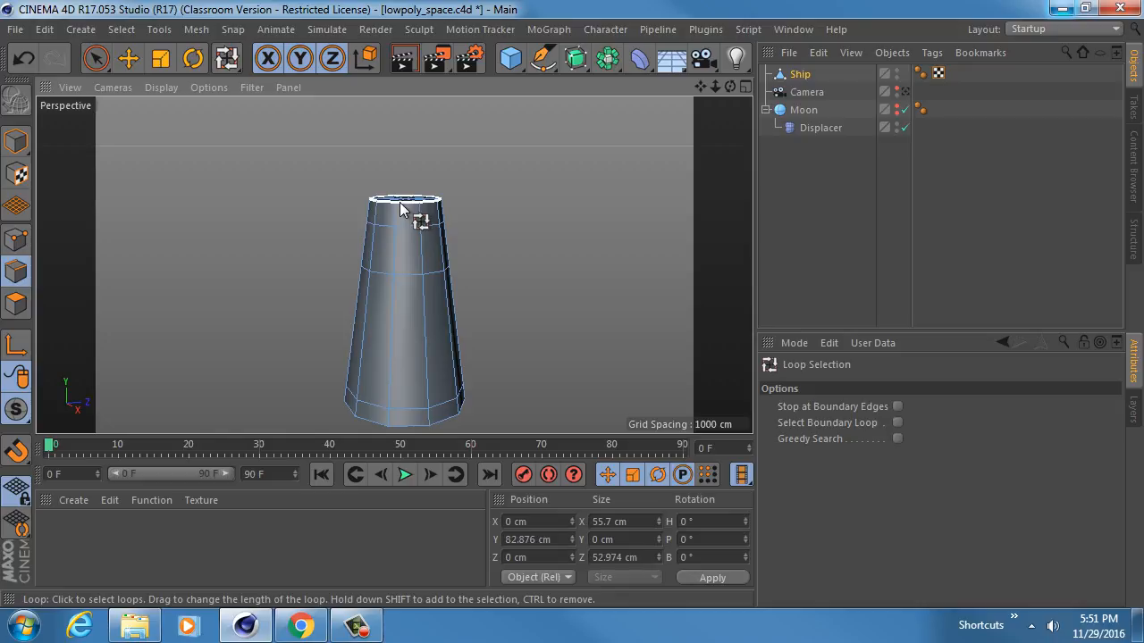
{"action": "left_click", "coordinate": [400, 209]}
{"action": "key", "text": "t"}
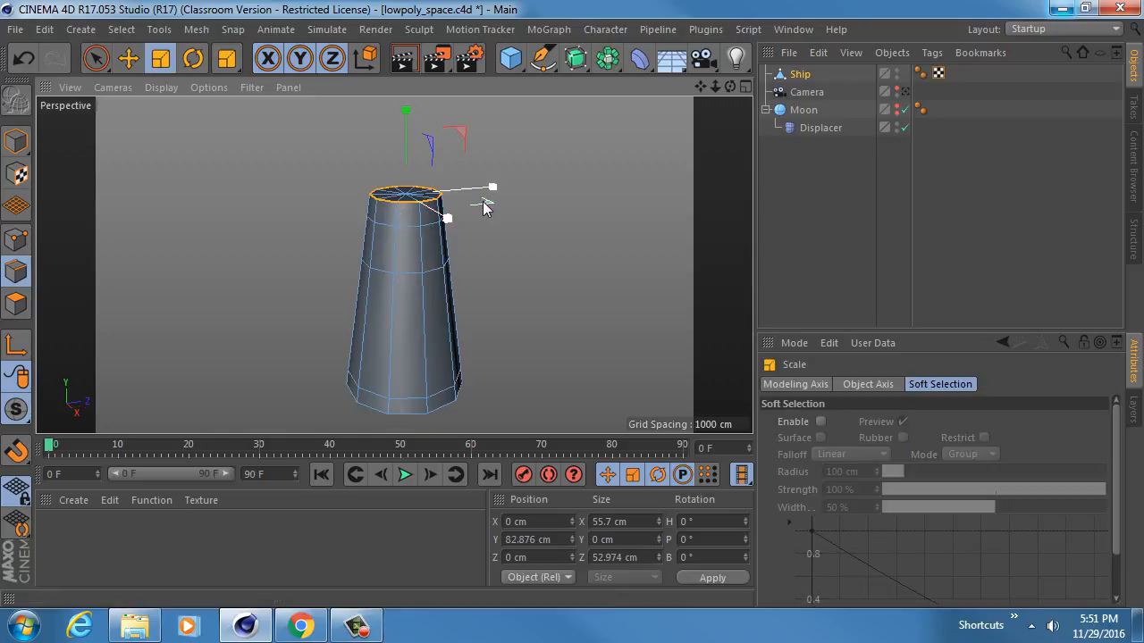
{"action": "left_click_drag", "start_coordinate": [481, 209], "coordinate": [264, 194]}
{"action": "middle_click_drag", "start_coordinate": [329, 246], "coordinate": [331, 179], "text": "alt"}
Loop-select the edge ring around the Ship's upper third and scale it up to about 77 cm wide.
{"action": "key", "text": "u"}
{"action": "key", "text": "l"}
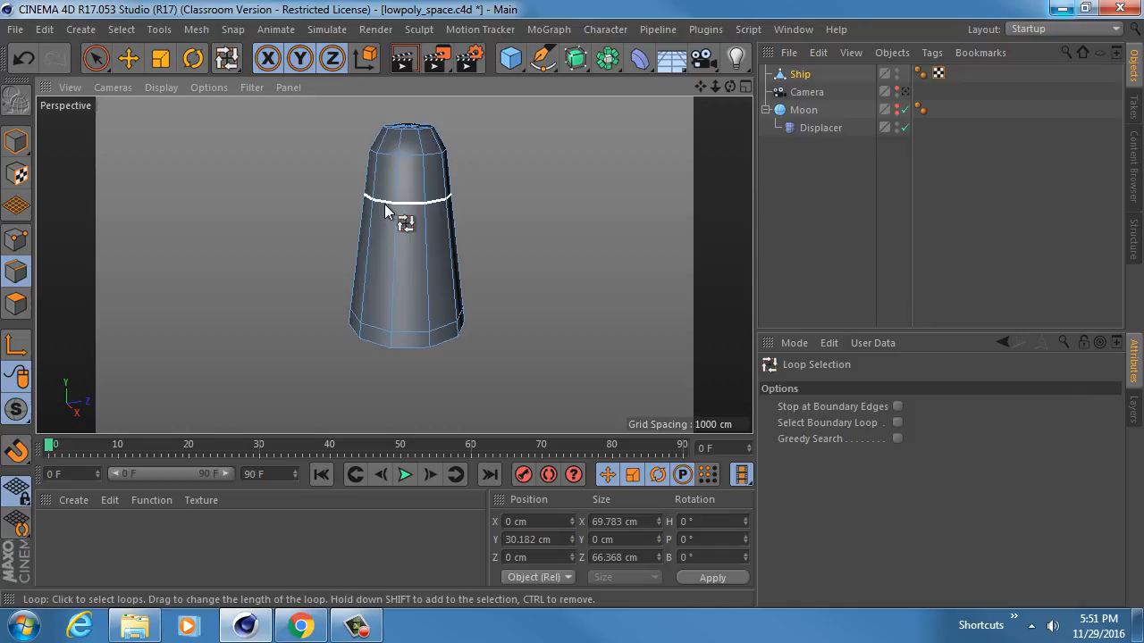
{"action": "key", "text": "t"}
{"action": "left_click_drag", "start_coordinate": [557, 256], "coordinate": [660, 255]}
{"action": "middle_click_drag", "start_coordinate": [392, 333], "coordinate": [396, 265], "text": "alt"}
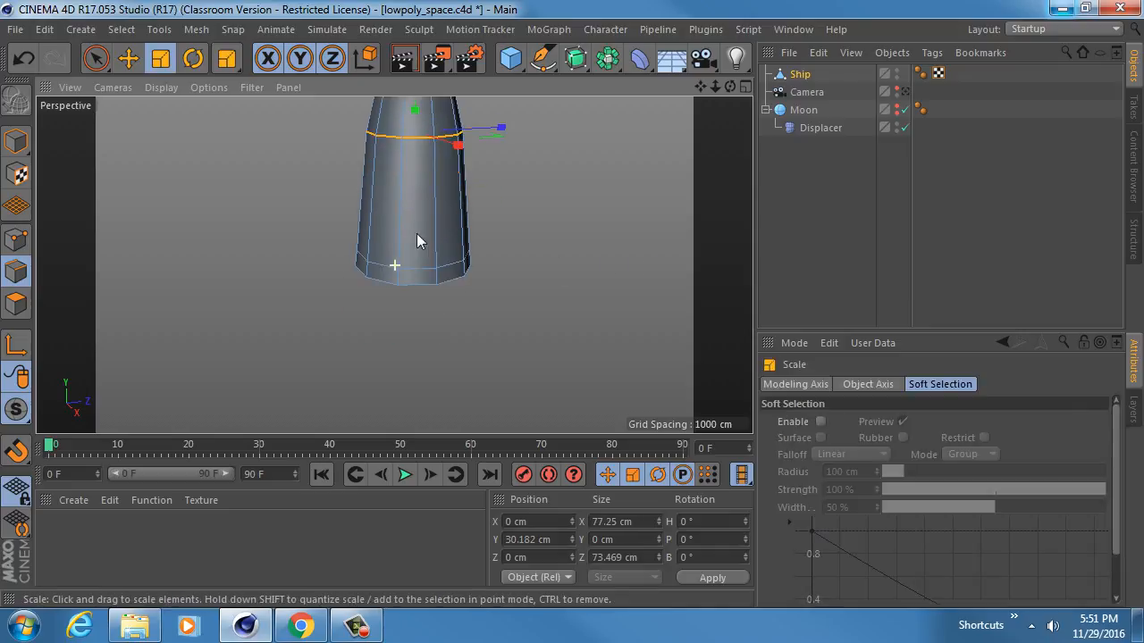
Loop-select the Ship's bottom rim edges and scale them down to about 80 cm wide.
{"action": "left_click_drag", "start_coordinate": [412, 241], "coordinate": [408, 158], "text": "alt"}
{"action": "key", "text": "u"}
{"action": "key", "text": "l"}
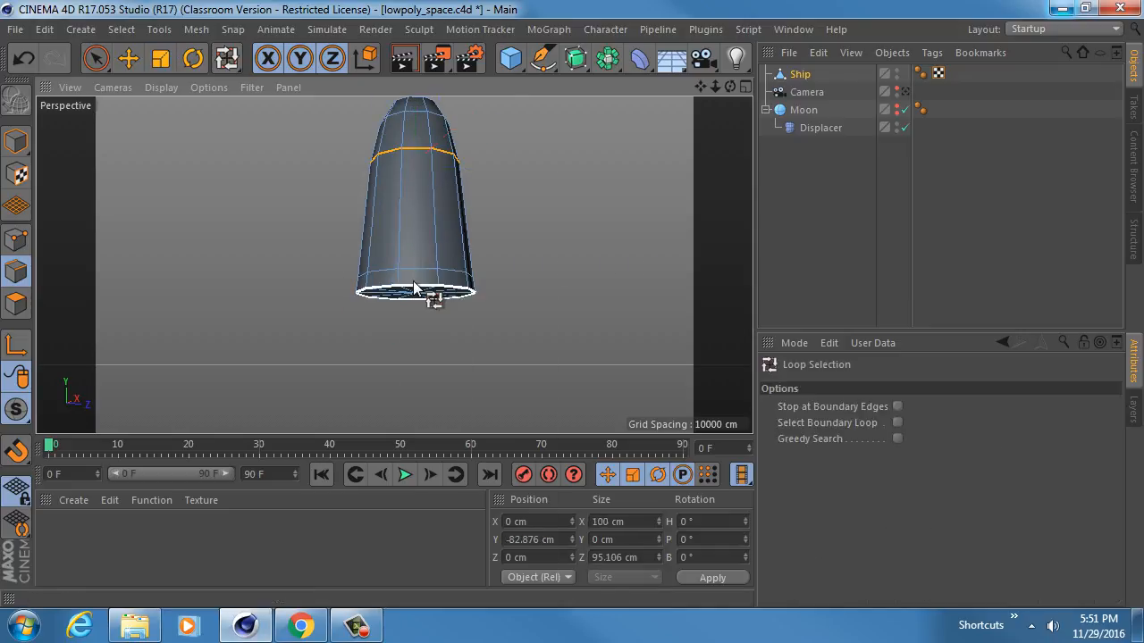
{"action": "left_click", "coordinate": [412, 282]}
{"action": "key", "text": "t"}
{"action": "left_click_drag", "start_coordinate": [573, 290], "coordinate": [397, 292]}
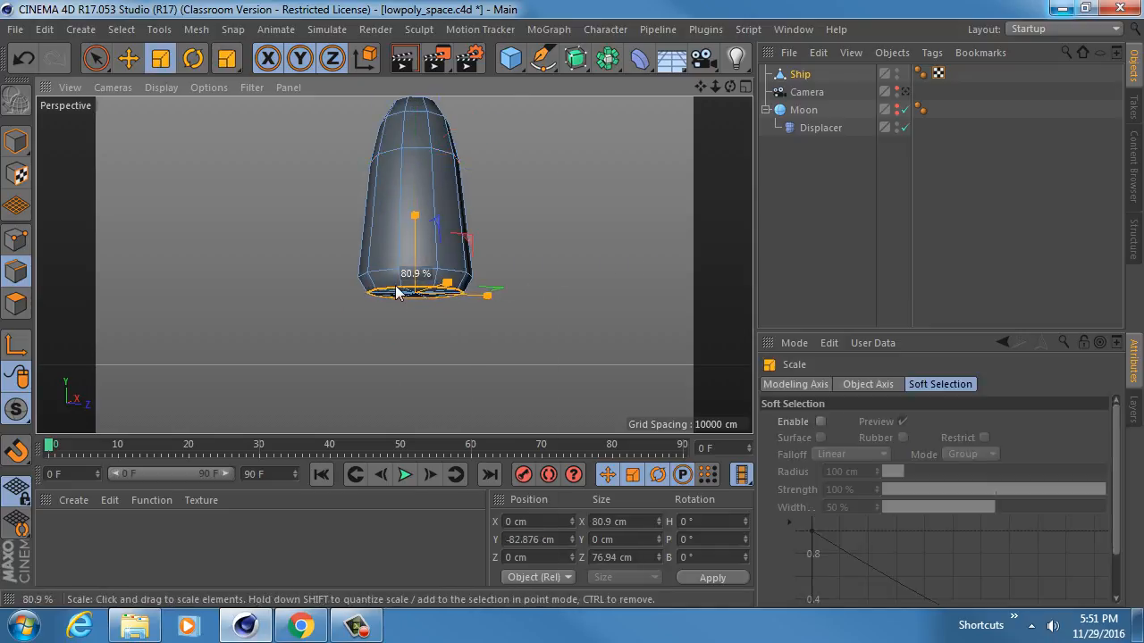
Select the Ship's bottom cap polygons, inset them 7.1 cm with Extrude Inner, and extrude them 9.4 cm inward.
{"action": "middle_click_drag", "start_coordinate": [390, 198], "coordinate": [389, 273], "text": "alt"}
{"action": "left_click_drag", "start_coordinate": [393, 238], "coordinate": [394, 125], "text": "alt"}
{"action": "left_click_drag", "start_coordinate": [396, 289], "coordinate": [395, 200], "text": "alt"}
{"action": "left_click", "coordinate": [14, 305]}
{"action": "key", "text": "space"}
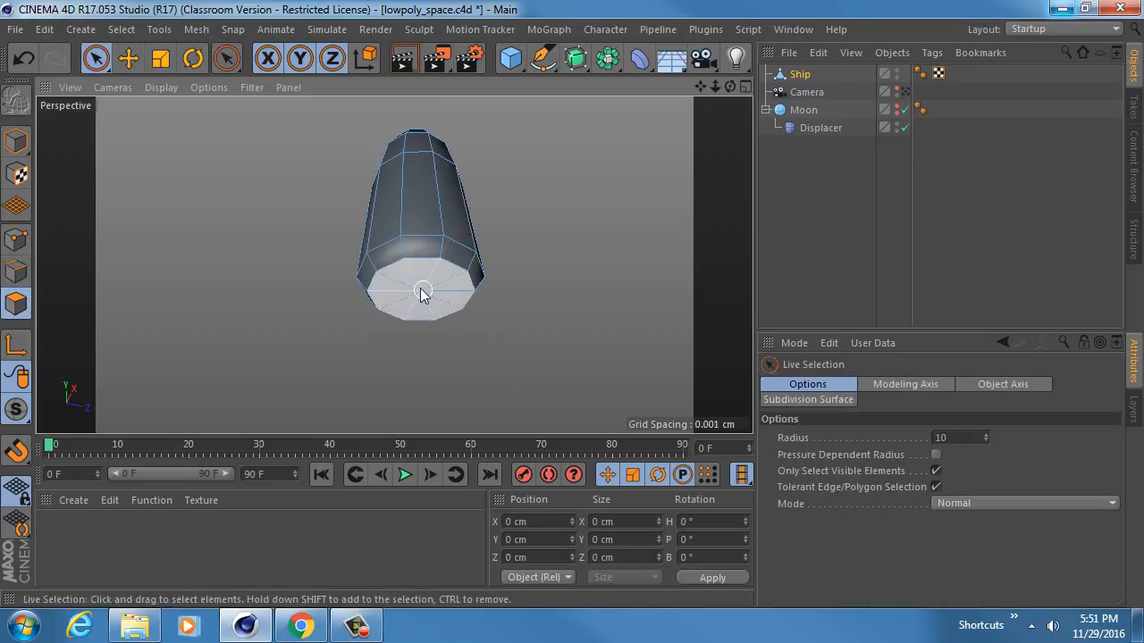
{"action": "left_click", "coordinate": [420, 288]}
{"action": "left_click_drag", "start_coordinate": [416, 288], "coordinate": [435, 305], "text": "alt"}
{"action": "key", "text": "i"}
{"action": "scroll", "coordinate": [464, 305], "scroll_direction": "up", "scroll_amount": 3}
{"action": "key", "text": "d"}
{"action": "left_click_drag", "start_coordinate": [556, 378], "coordinate": [457, 321]}
Scale the recessed bottom cap polygons down to about 57 cm wide.
{"action": "key", "text": "t"}
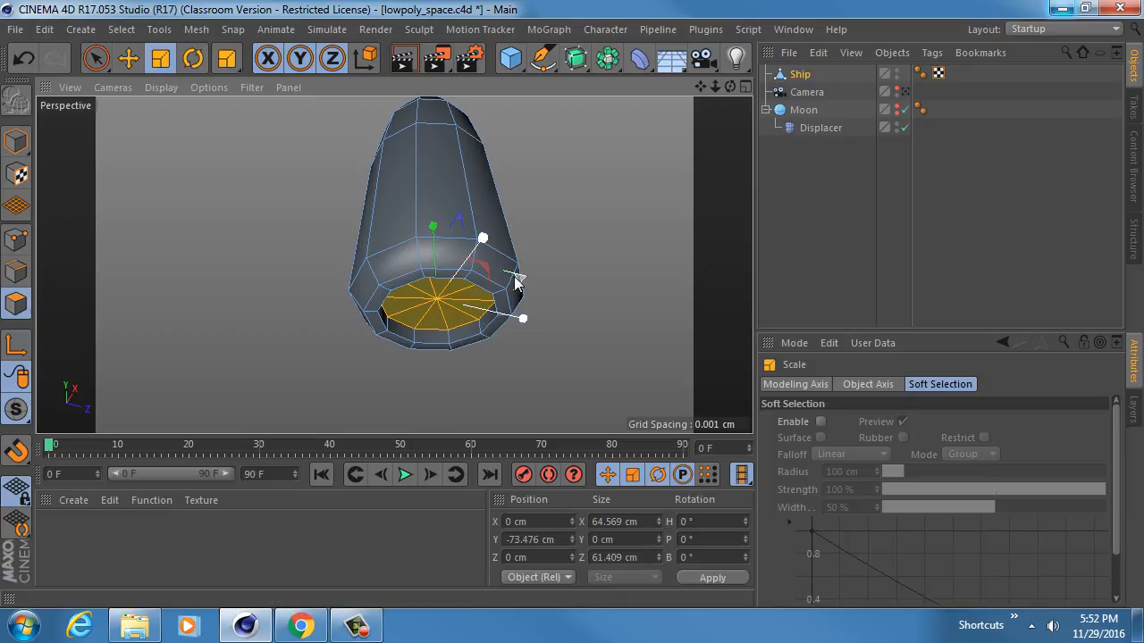
{"action": "left_click_drag", "start_coordinate": [519, 284], "coordinate": [427, 289]}
{"action": "middle_click_drag", "start_coordinate": [434, 306], "coordinate": [428, 268], "text": "alt"}
Inset the recessed cap polygons 9.8 cm with Extrude Inner and extrude them 25 cm outward to form the engine nozzle.
{"action": "key", "text": "i"}
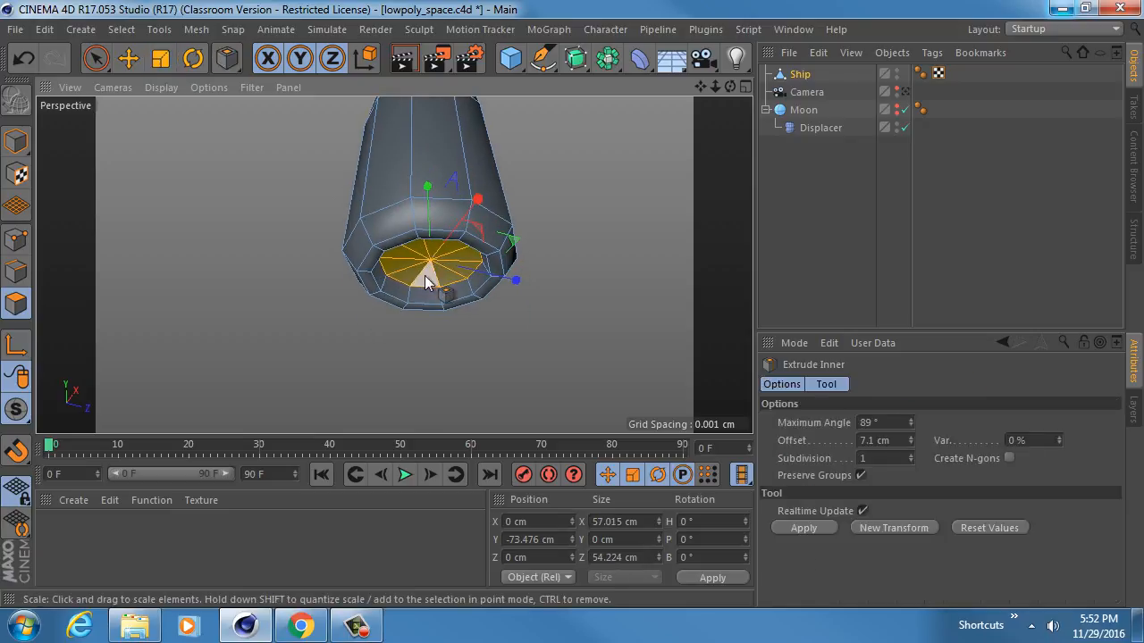
{"action": "left_click_drag", "start_coordinate": [425, 275], "coordinate": [458, 276]}
{"action": "key", "text": "d"}
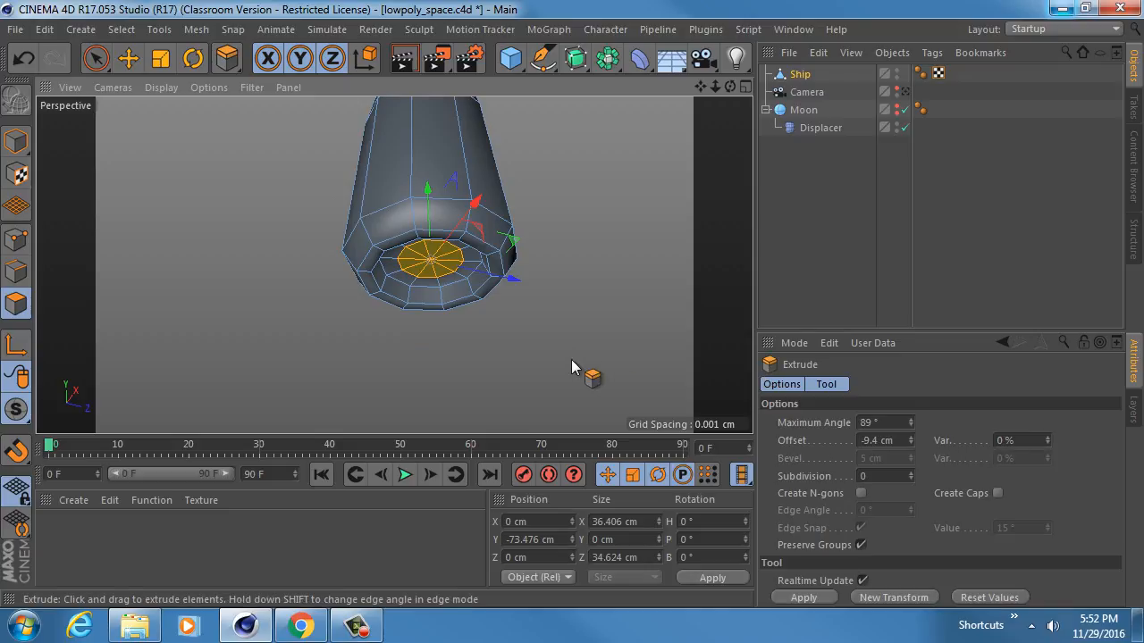
{"action": "left_click_drag", "start_coordinate": [571, 359], "coordinate": [793, 359]}
{"action": "left_click_drag", "start_coordinate": [416, 248], "coordinate": [410, 277], "text": "alt"}
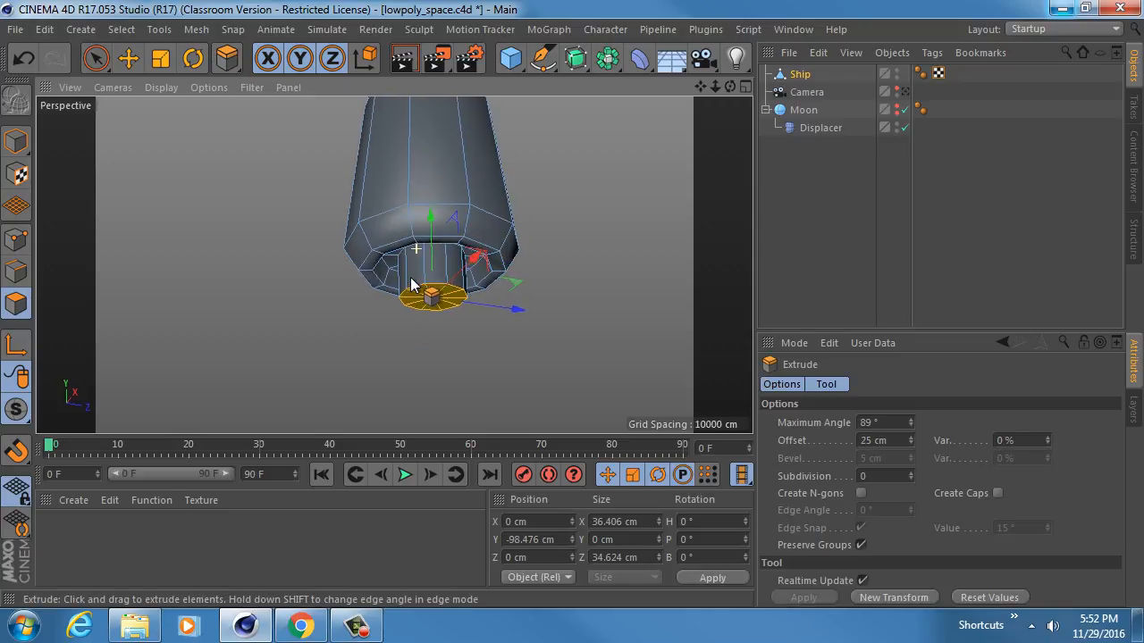
{"action": "right_click_drag", "start_coordinate": [395, 284], "coordinate": [434, 283], "text": "alt"}
{"action": "middle_click_drag", "start_coordinate": [435, 291], "coordinate": [425, 310], "text": "alt"}
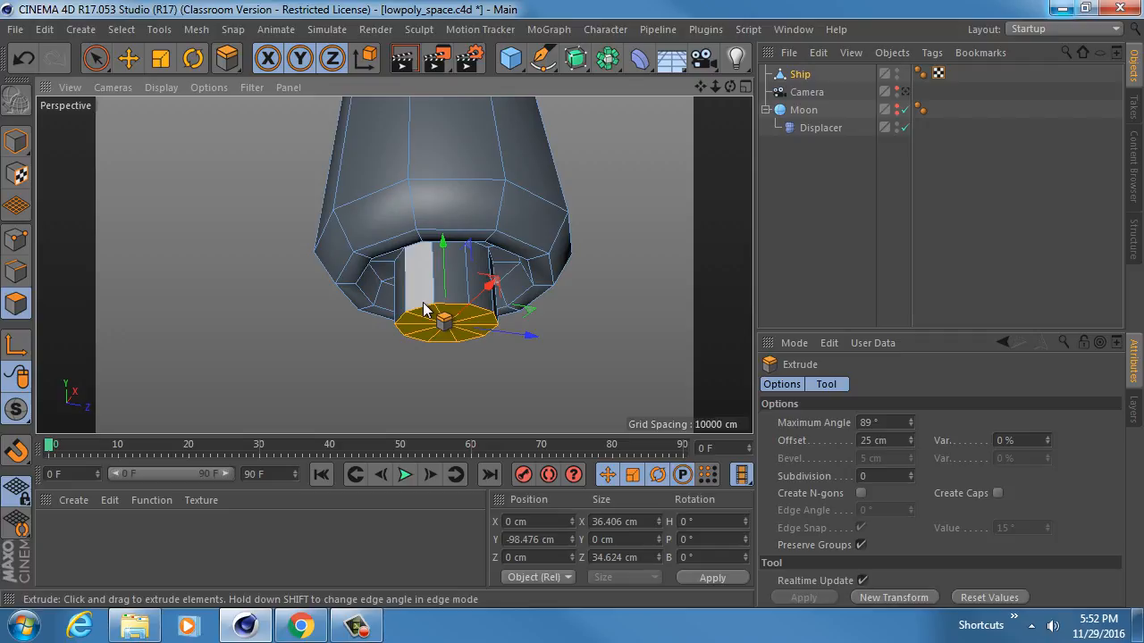
Taper the nozzle by scaling its end polygons down to about 32 cm wide.
{"action": "key", "text": "t"}
{"action": "left_click_drag", "start_coordinate": [625, 393], "coordinate": [496, 375]}
{"action": "middle_click_drag", "start_coordinate": [435, 302], "coordinate": [440, 278], "text": "alt"}
Inset the nozzle's end polygons to about 23 cm wide and extrude them 10.9 cm inward to hollow the nozzle.
{"action": "left_click_drag", "start_coordinate": [441, 278], "coordinate": [430, 227], "text": "alt"}
{"action": "key", "text": "i"}
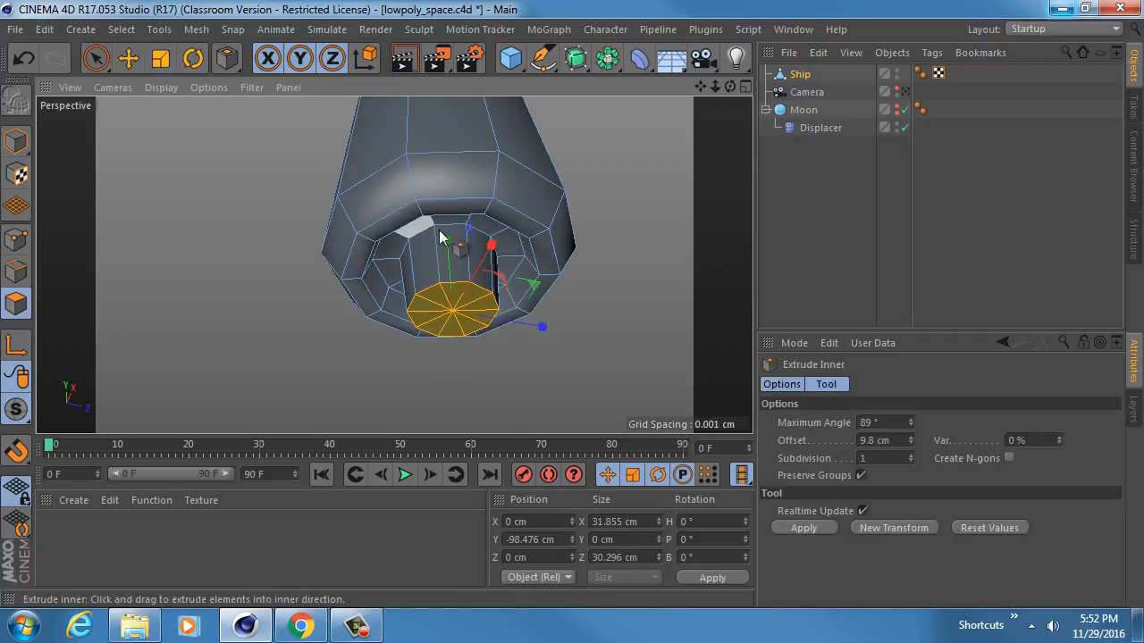
{"action": "left_click_drag", "start_coordinate": [597, 393], "coordinate": [499, 390]}
{"action": "key", "text": "d"}
{"action": "left_click_drag", "start_coordinate": [473, 320], "coordinate": [444, 313], "text": "alt"}
Scale the polygons at the bottom of the nozzle's cavity down to about 19 cm wide.
{"action": "key", "text": "t"}
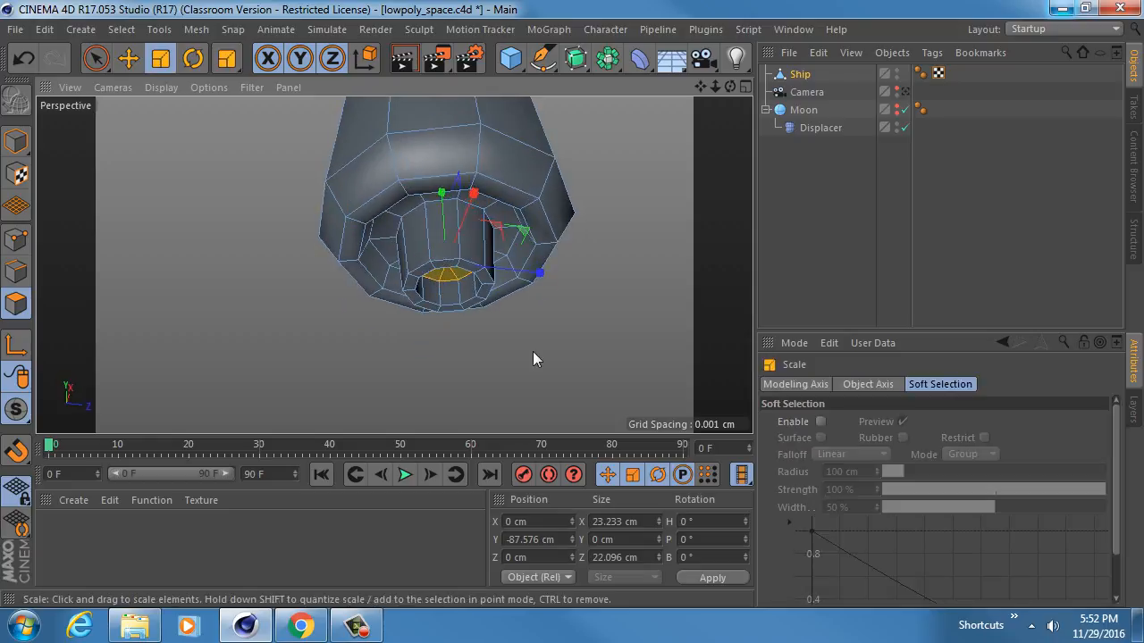
{"action": "left_click_drag", "start_coordinate": [564, 354], "coordinate": [478, 352]}
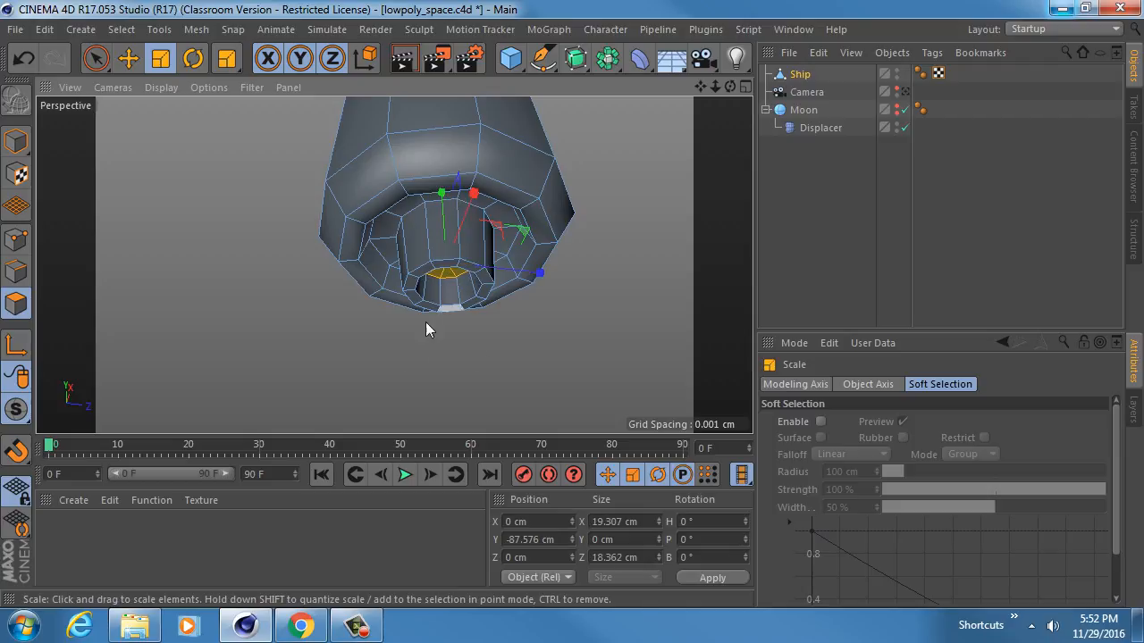
{"action": "mouse_move", "coordinate": [449, 275]}
{"action": "left_mouse_down", "text": "alt"}
{"action": "mouse_move", "coordinate": [456, 345]}
{"action": "mouse_move", "coordinate": [452, 271]}
{"action": "mouse_move", "coordinate": [439, 329]}
{"action": "mouse_move", "coordinate": [447, 337]}
{"action": "mouse_move", "coordinate": [453, 173]}
{"action": "mouse_move", "coordinate": [427, 295]}
{"action": "mouse_move", "coordinate": [459, 426]}
{"action": "mouse_move", "coordinate": [440, 266]}
{"action": "left_mouse_up", "text": "alt"}
Switch to edge editing, loop-select the Ship's top rim, and narrow it to about 33 cm wide.
{"action": "key", "text": "u"}
{"action": "key", "text": "l"}
{"action": "key", "text": "Return"}
{"action": "key", "text": "Return"}
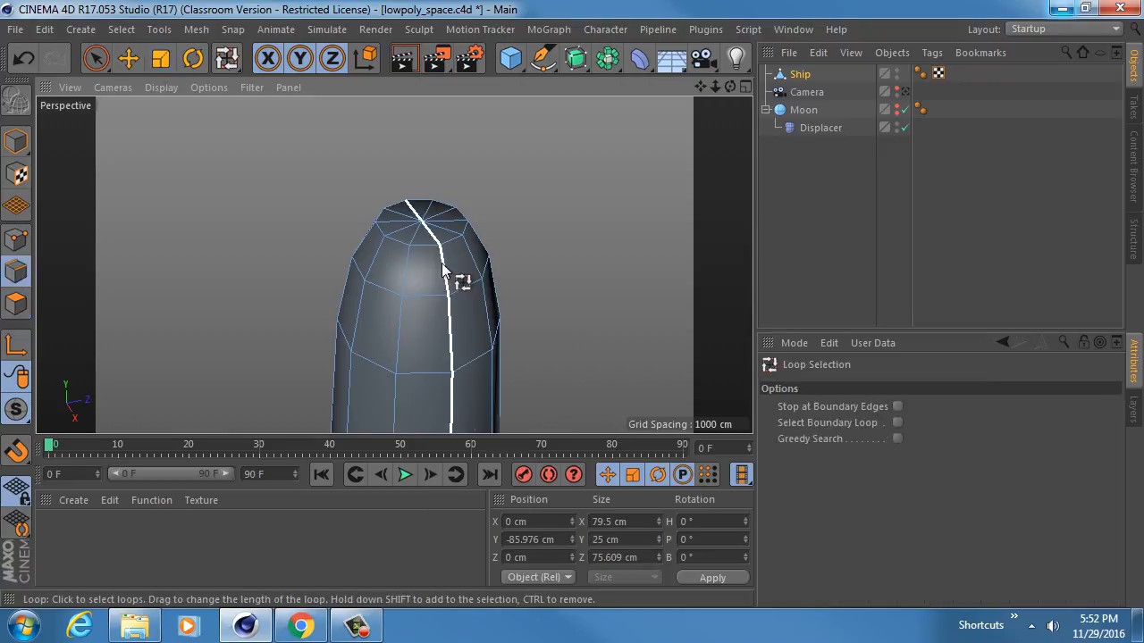
{"action": "left_click", "coordinate": [427, 243]}
{"action": "left_click_drag", "start_coordinate": [427, 269], "coordinate": [411, 297], "text": "alt"}
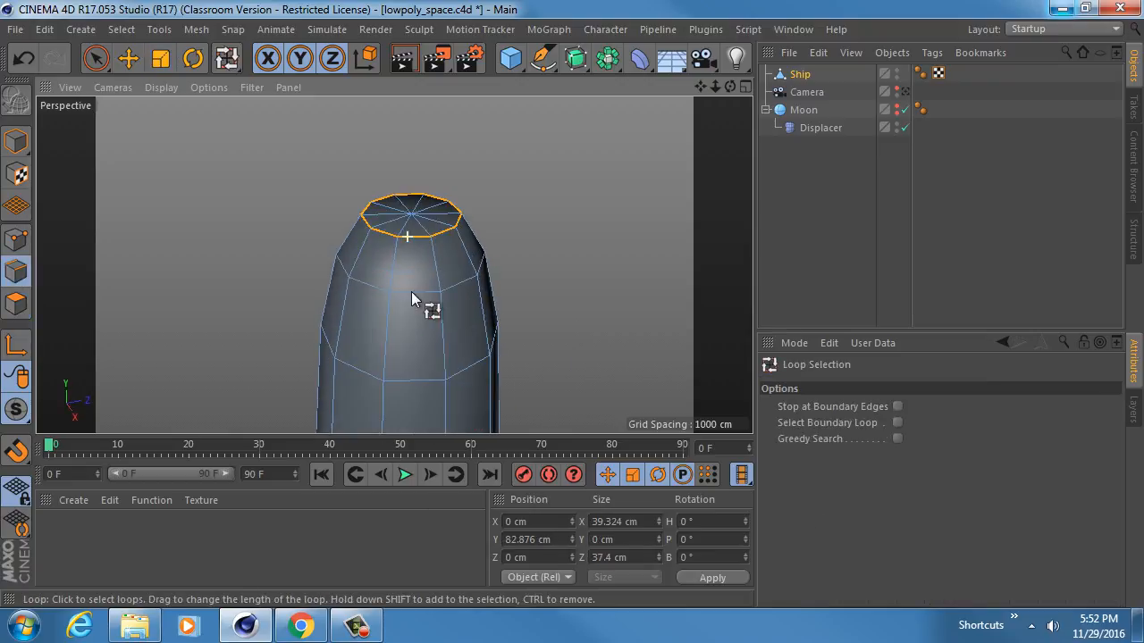
{"action": "key", "text": "t"}
{"action": "left_click_drag", "start_coordinate": [545, 234], "coordinate": [404, 234]}
{"action": "middle_click_drag", "start_coordinate": [404, 234], "coordinate": [415, 250], "text": "alt"}
In point mode, select the centre point of the Ship's top cap and raise it to about 91 cm in Y.
{"action": "left_click", "coordinate": [16, 240]}
{"action": "key", "text": "space"}
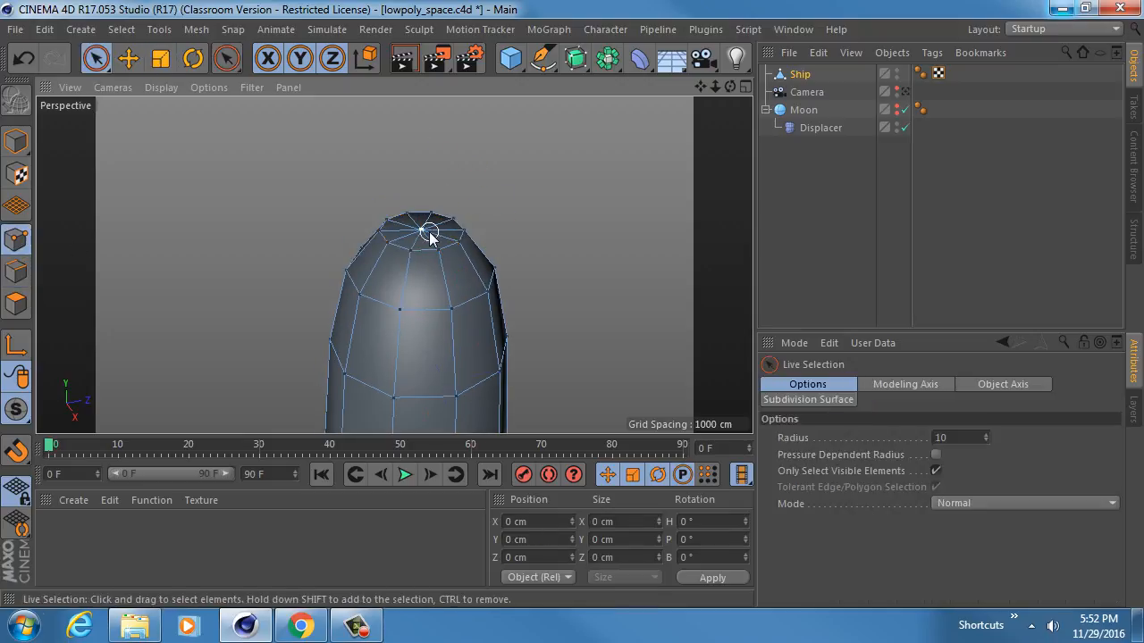
{"action": "left_click", "coordinate": [422, 231]}
{"action": "left_click_drag", "start_coordinate": [423, 150], "coordinate": [425, 129]}
{"action": "mouse_move", "coordinate": [433, 298]}
{"action": "left_mouse_down", "text": "alt"}
{"action": "mouse_move", "coordinate": [442, 187]}
{"action": "mouse_move", "coordinate": [411, 289]}
{"action": "mouse_move", "coordinate": [419, 312]}
{"action": "left_mouse_up", "text": "alt"}
{"action": "scroll", "coordinate": [442, 305], "scroll_direction": "down", "scroll_amount": 2}
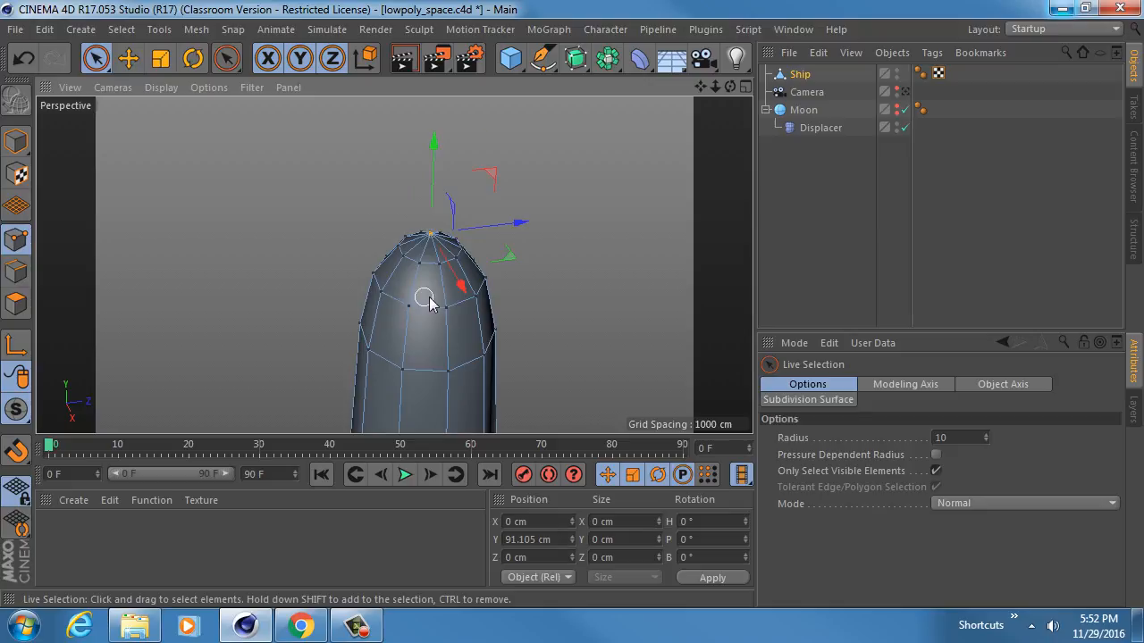
Return to edge editing and loop-select the first edge ring below the Ship's top rim.
{"action": "middle_click_drag", "start_coordinate": [437, 302], "coordinate": [435, 242], "text": "alt"}
{"action": "left_click", "coordinate": [16, 271]}
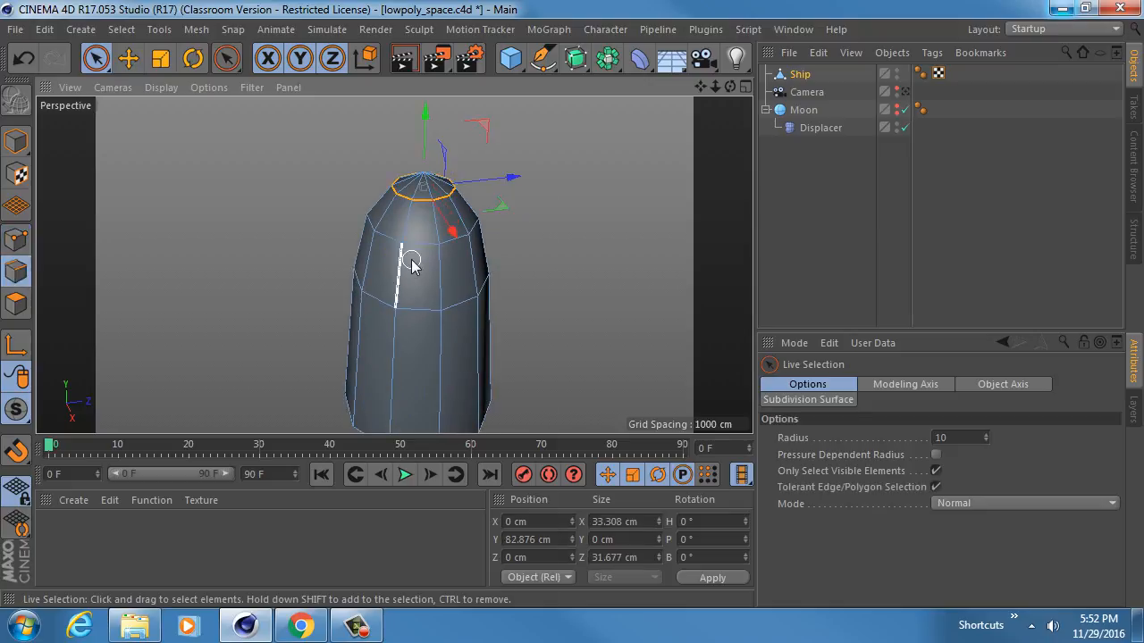
{"action": "key", "text": "u"}
{"action": "key", "text": "l"}
{"action": "left_click", "coordinate": [419, 242]}
{"action": "key", "text": "m"}
{"action": "key", "text": "s"}
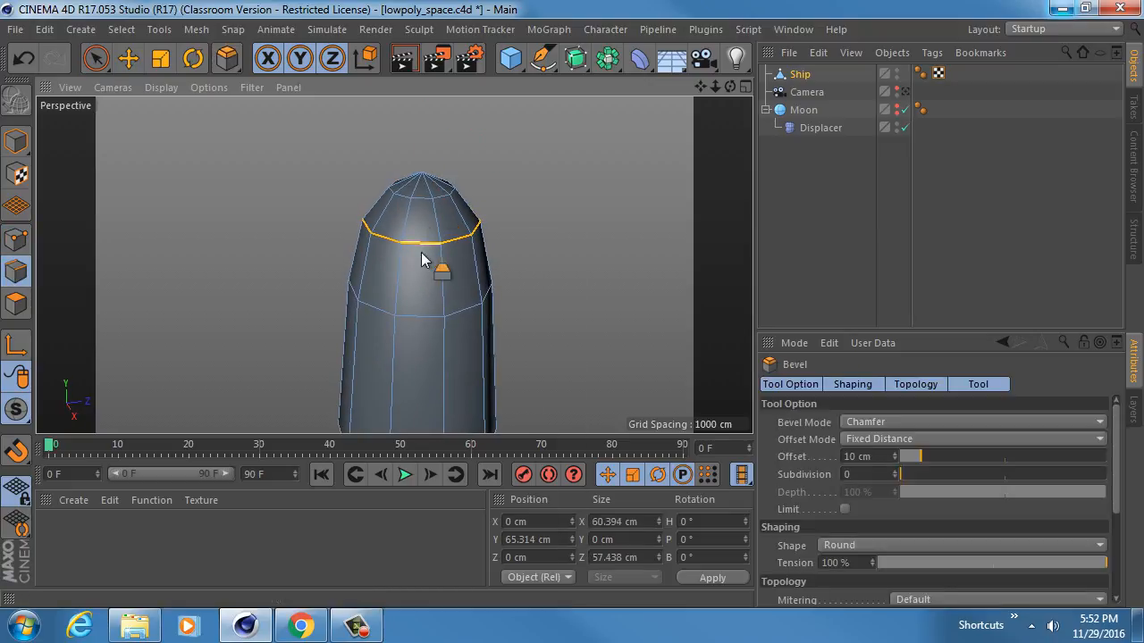
{"action": "left_click_drag", "start_coordinate": [420, 239], "coordinate": [418, 250]}
{"action": "right_click_drag", "start_coordinate": [415, 247], "coordinate": [432, 246], "text": "alt"}
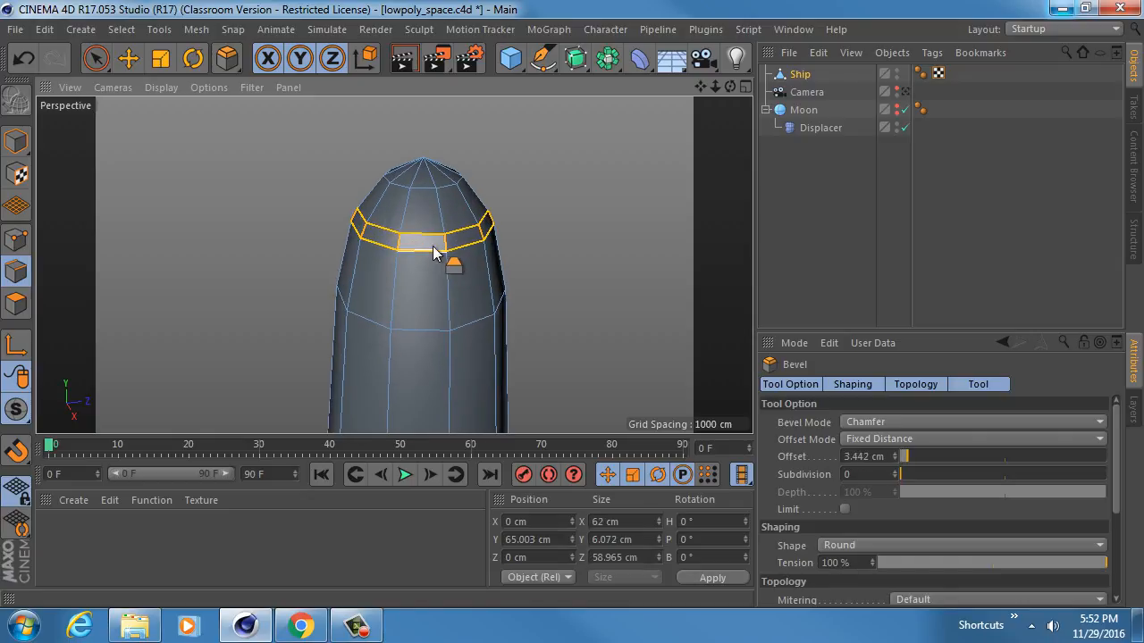
{"action": "key", "text": "ctrl+z"}
{"action": "scroll", "coordinate": [434, 246], "scroll_direction": "up", "scroll_amount": 3}
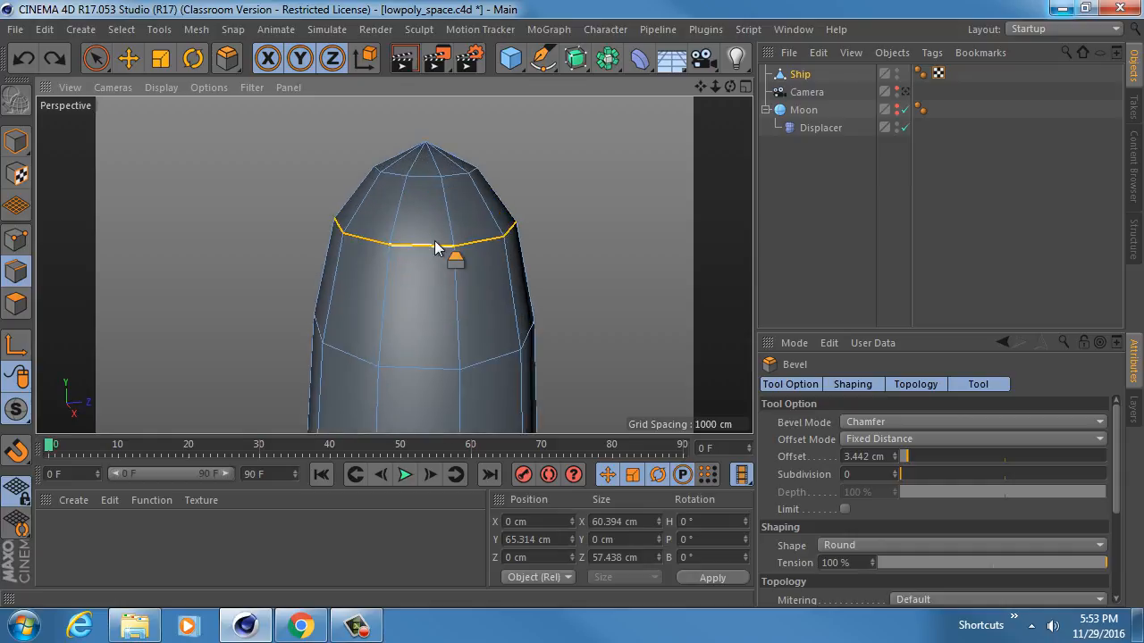
Bevel the edge ring below the Ship's top rim into a narrow band and increase the bevel's subdivision.
{"action": "key", "text": "u"}
{"action": "key", "text": "l"}
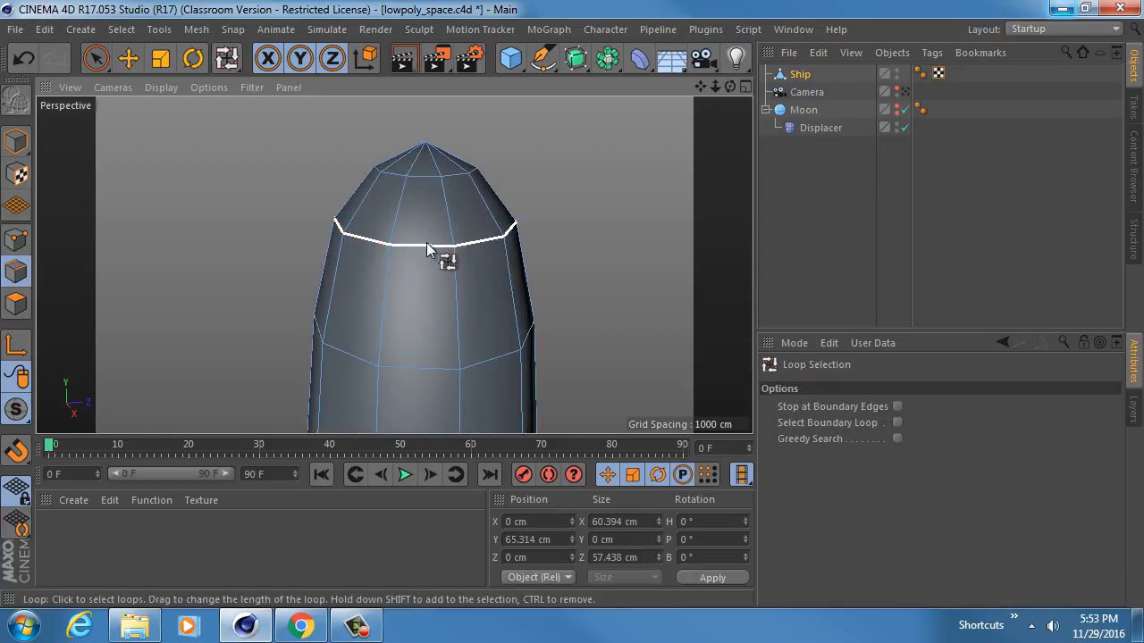
{"action": "key", "text": "m"}
{"action": "key", "text": "s"}
{"action": "mouse_move", "coordinate": [427, 243]}
{"action": "left_mouse_down"}
{"action": "mouse_move", "coordinate": [432, 214]}
{"action": "mouse_move", "coordinate": [416, 241]}
{"action": "mouse_move", "coordinate": [438, 255]}
{"action": "left_mouse_up"}
{"action": "left_click", "coordinate": [898, 474]}
Loop-select all nose cone polygons above the beveled band and extrude them slightly inward.
{"action": "left_click", "coordinate": [27, 310]}
{"action": "key", "text": "u"}
{"action": "key", "text": "l"}
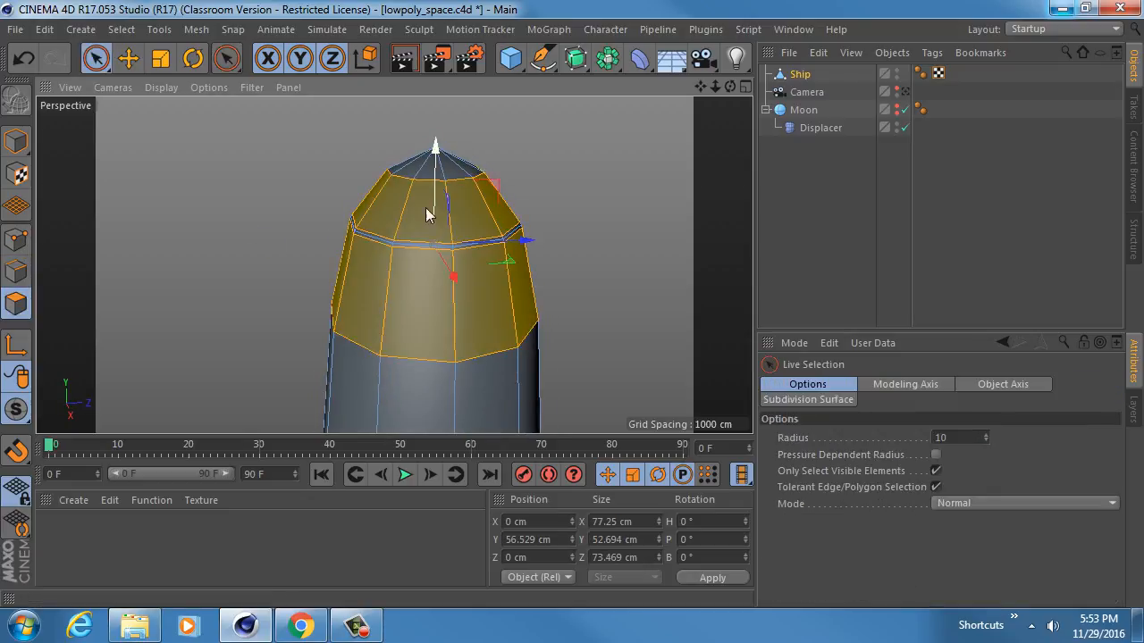
{"action": "left_click", "coordinate": [418, 214]}
{"action": "left_click", "coordinate": [417, 207]}
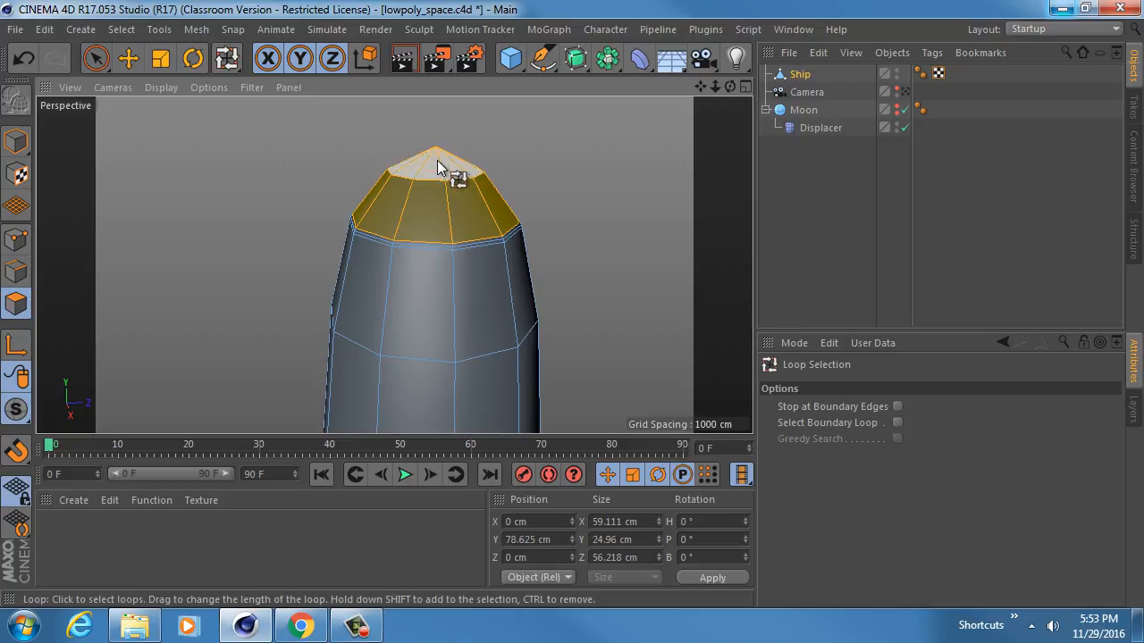
{"action": "key", "text": "d"}
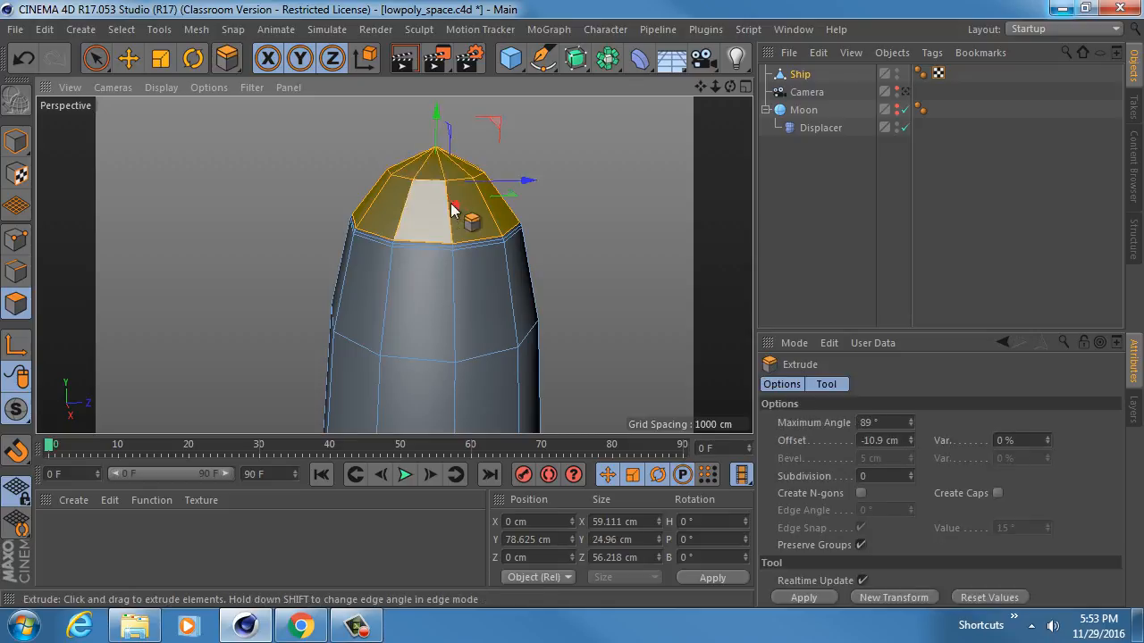
{"action": "scroll", "coordinate": [450, 207], "scroll_direction": "up", "scroll_amount": 3}
{"action": "left_click_drag", "start_coordinate": [634, 193], "coordinate": [589, 193]}
Move the inset nose cone polygons up about 3.5 cm in Y.
{"action": "key", "text": "e"}
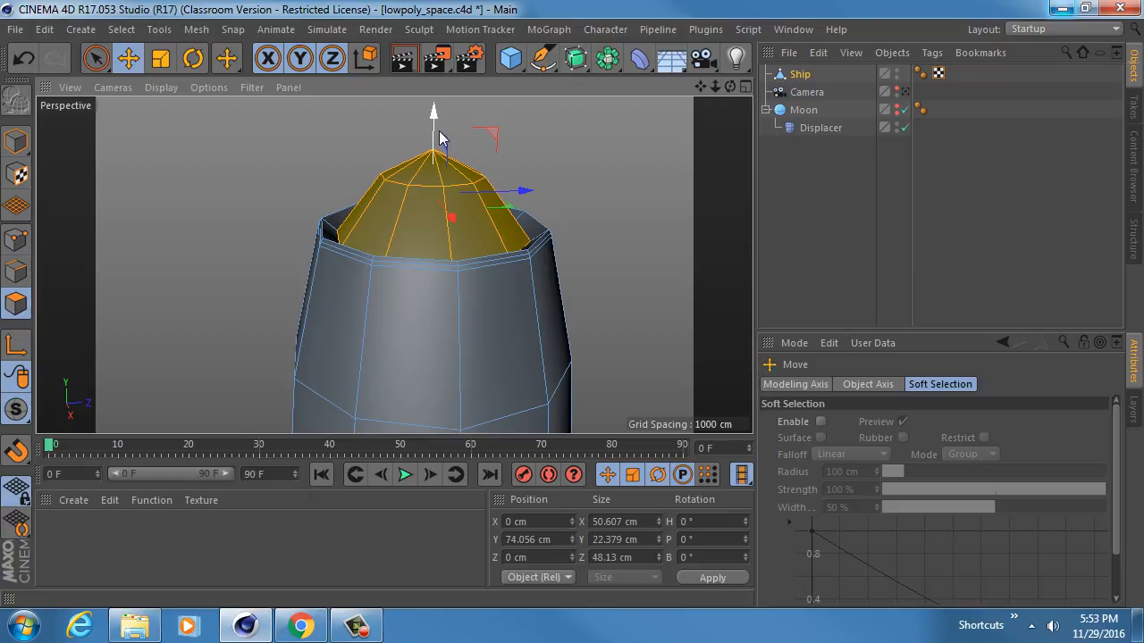
{"action": "left_click_drag", "start_coordinate": [438, 119], "coordinate": [433, 122]}
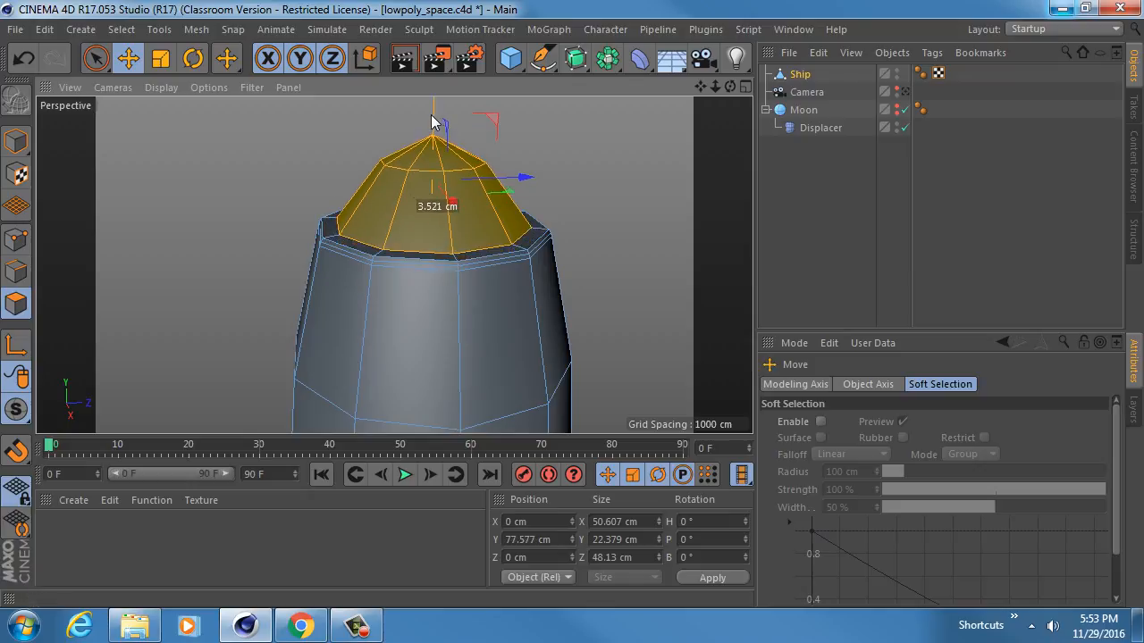
{"action": "scroll", "coordinate": [427, 236], "scroll_direction": "down", "scroll_amount": 6}
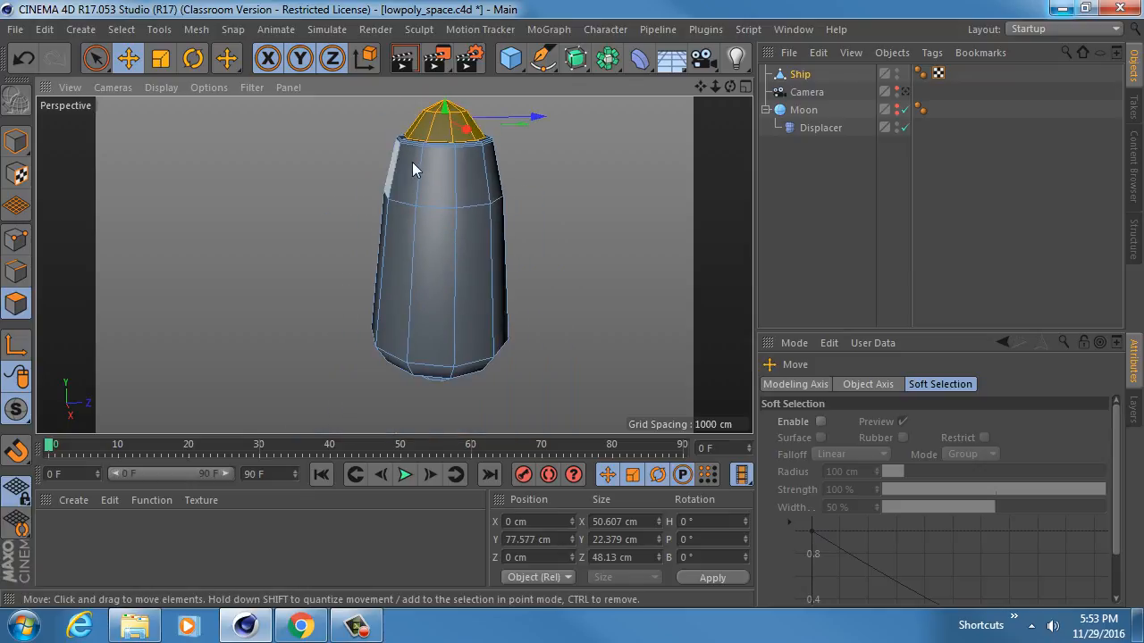
Switch to edge editing and loop-select the widest edge ring near the Ship's base.
{"action": "left_click_drag", "start_coordinate": [412, 161], "coordinate": [462, 224], "text": "alt"}
{"action": "middle_click_drag", "start_coordinate": [440, 250], "coordinate": [488, 202], "text": "alt"}
{"action": "right_click_drag", "start_coordinate": [510, 217], "coordinate": [457, 234], "text": "alt"}
{"action": "left_click_drag", "start_coordinate": [478, 253], "coordinate": [496, 239], "text": "alt"}
{"action": "right_click_drag", "start_coordinate": [455, 299], "coordinate": [522, 283], "text": "alt"}
{"action": "middle_click_drag", "start_coordinate": [487, 253], "coordinate": [417, 213], "text": "alt"}
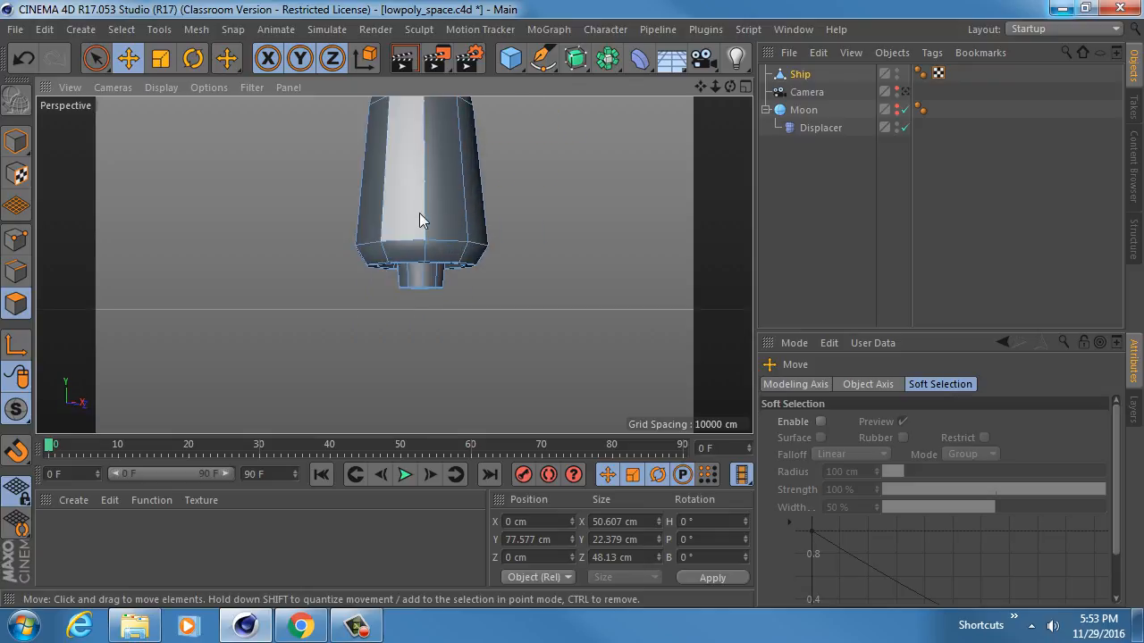
{"action": "key", "text": "Return"}
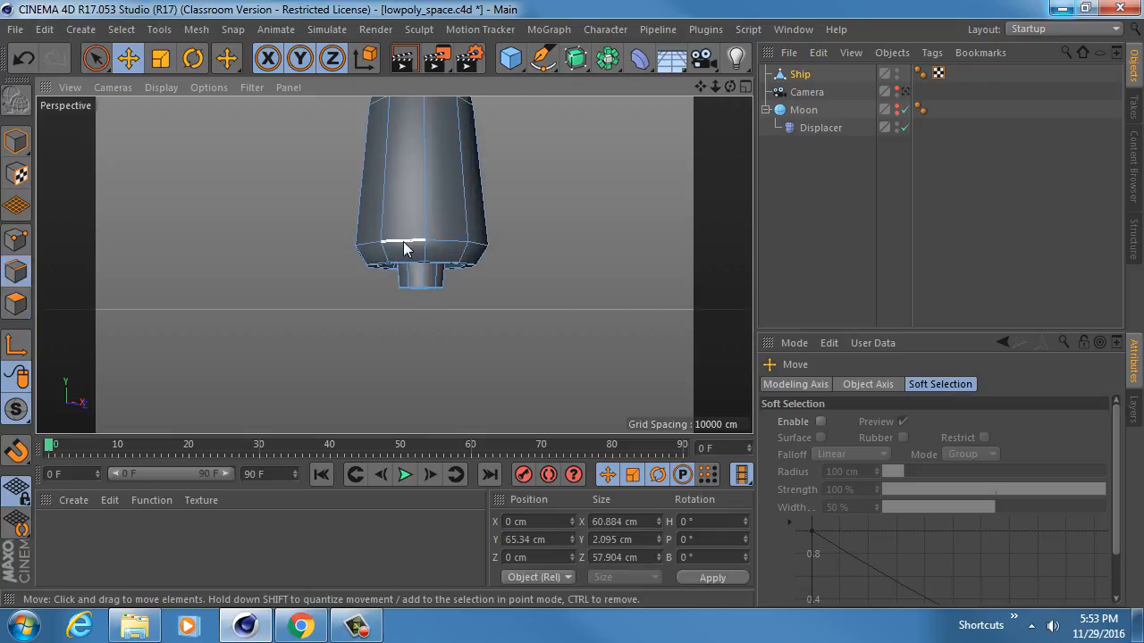
{"action": "key", "text": "u"}
{"action": "key", "text": "u"}
{"action": "key", "text": "l"}
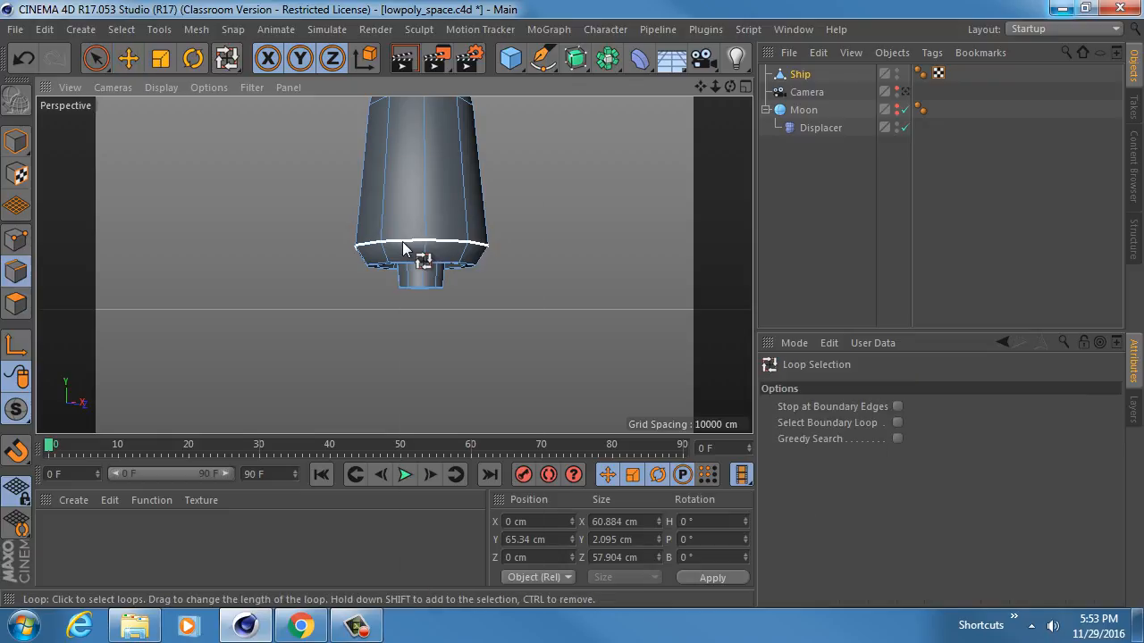
{"action": "left_click_drag", "start_coordinate": [401, 237], "coordinate": [409, 168], "text": "alt"}
{"action": "right_click_drag", "start_coordinate": [399, 235], "coordinate": [433, 235], "text": "alt"}
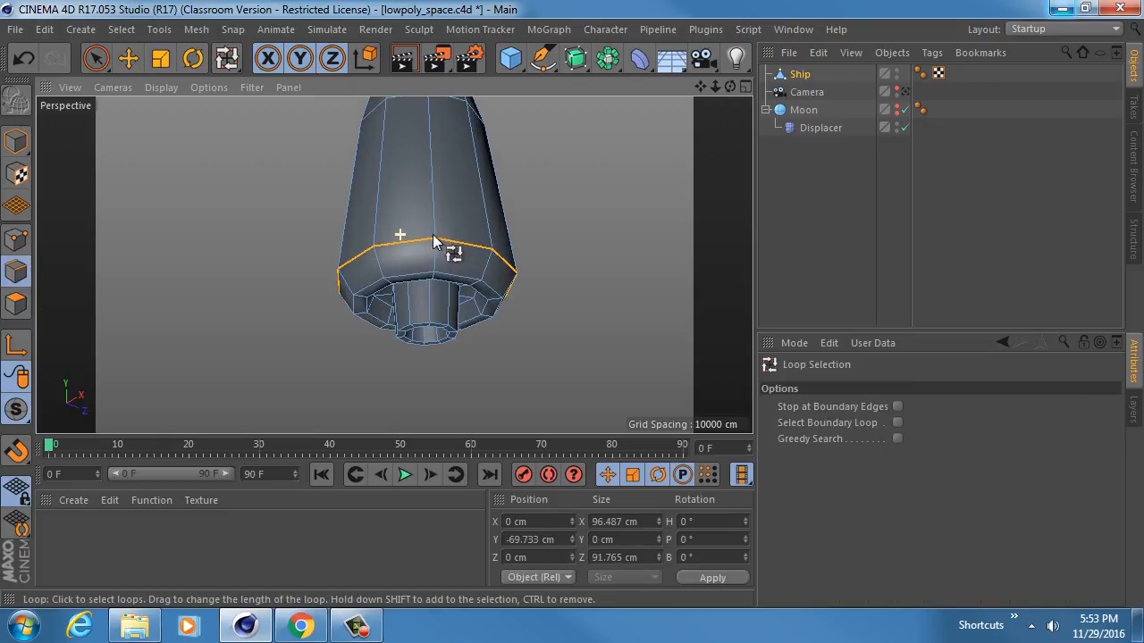
Bevel the edge ring near the Ship's base with an offset of about 6.5 cm and a subdivision of 0.
{"action": "right_click", "coordinate": [439, 242]}
{"action": "left_click", "coordinate": [451, 243]}
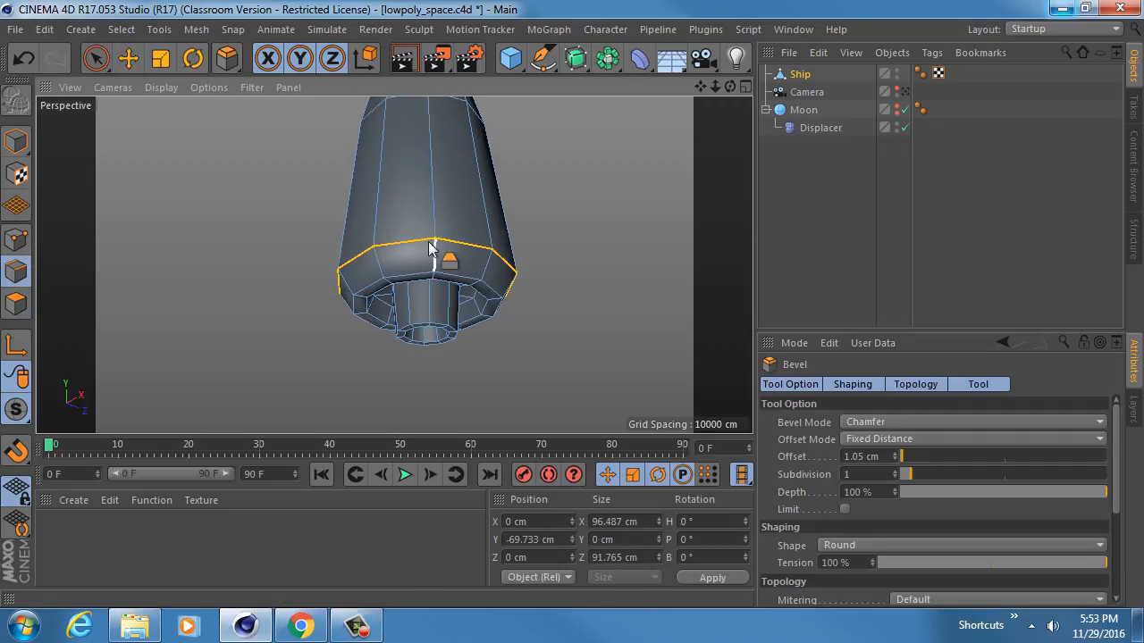
{"action": "left_click_drag", "start_coordinate": [413, 248], "coordinate": [423, 273]}
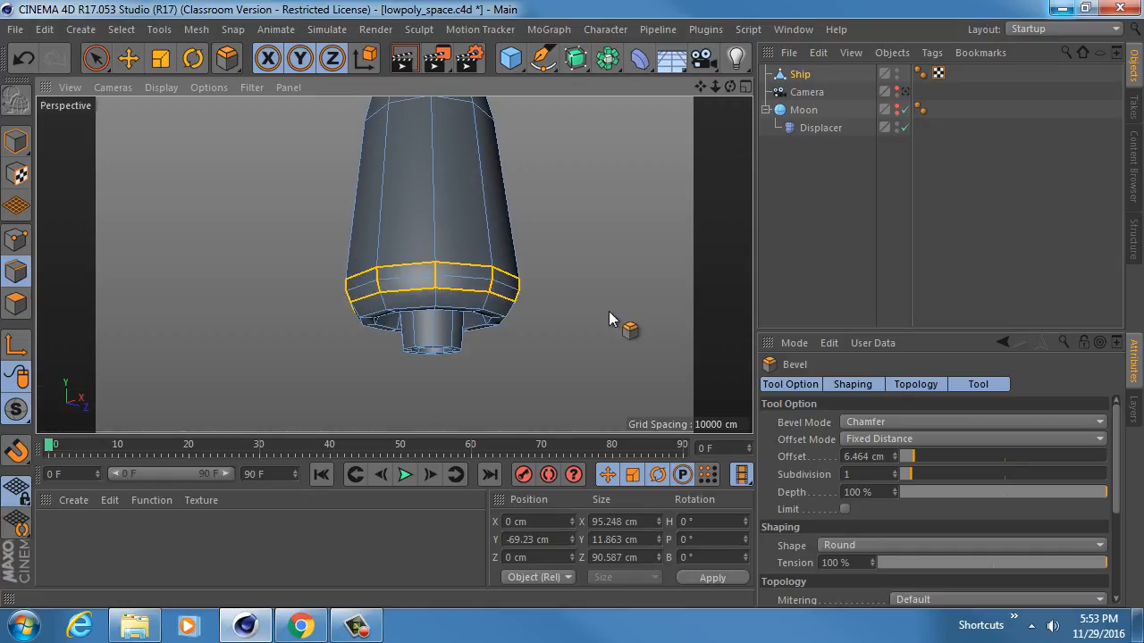
{"action": "left_click_drag", "start_coordinate": [907, 473], "coordinate": [891, 471]}
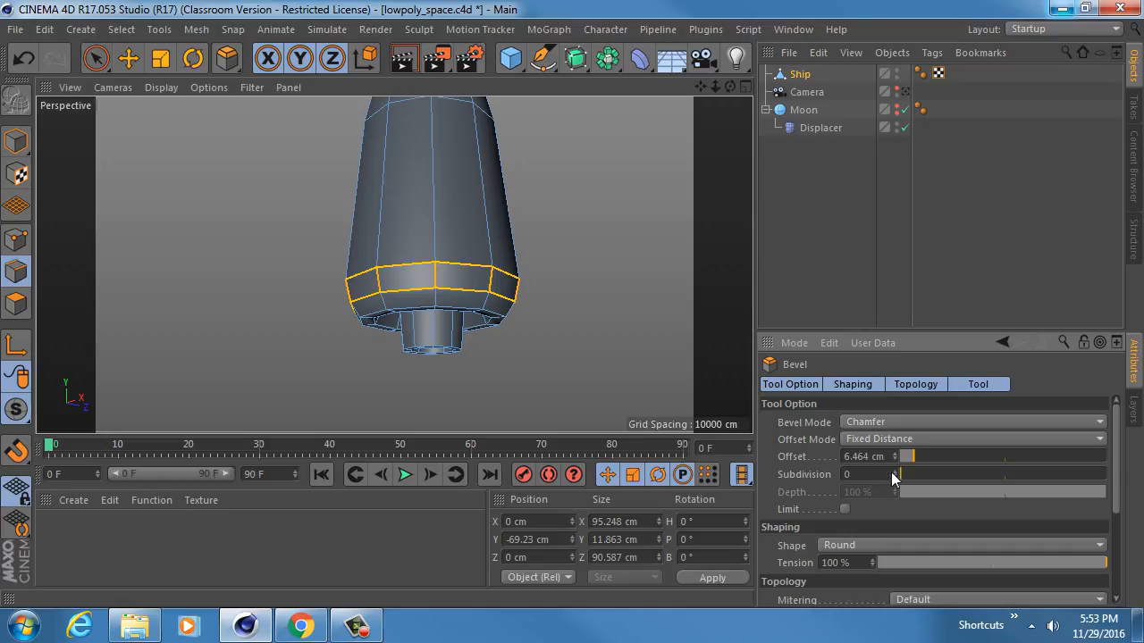
{"action": "right_click_drag", "start_coordinate": [436, 268], "coordinate": [465, 269], "text": "alt"}
{"action": "scroll", "coordinate": [464, 269], "scroll_direction": "up", "scroll_amount": 1}
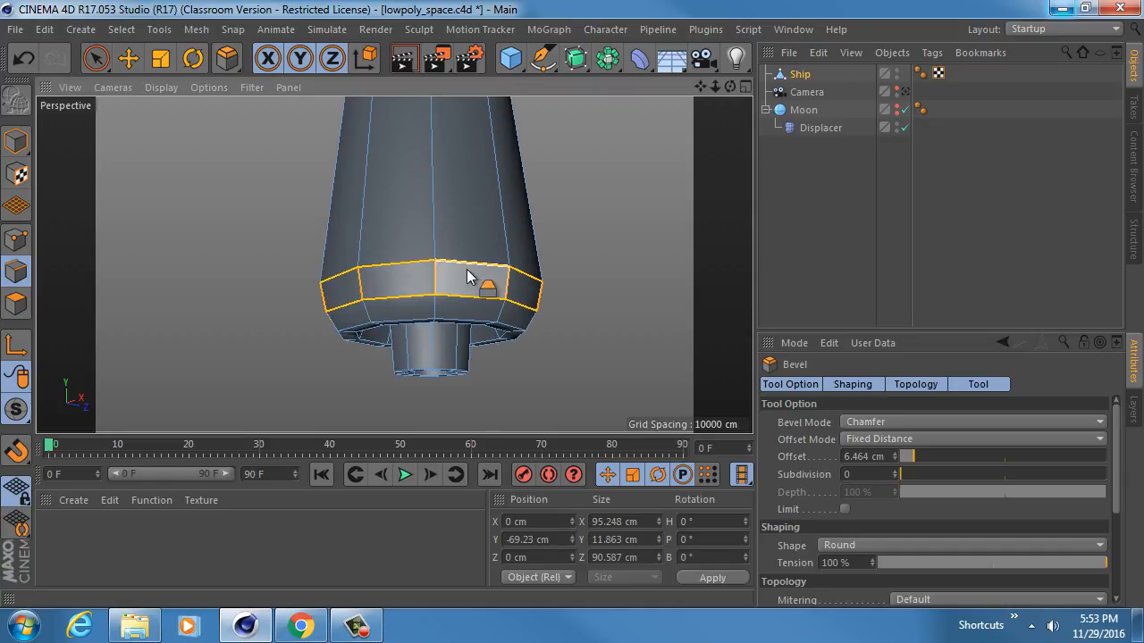
Return to model mode, create a material with the default light grey color and apply it to the whole Ship.
{"action": "scroll", "coordinate": [466, 268], "scroll_direction": "down", "scroll_amount": 5}
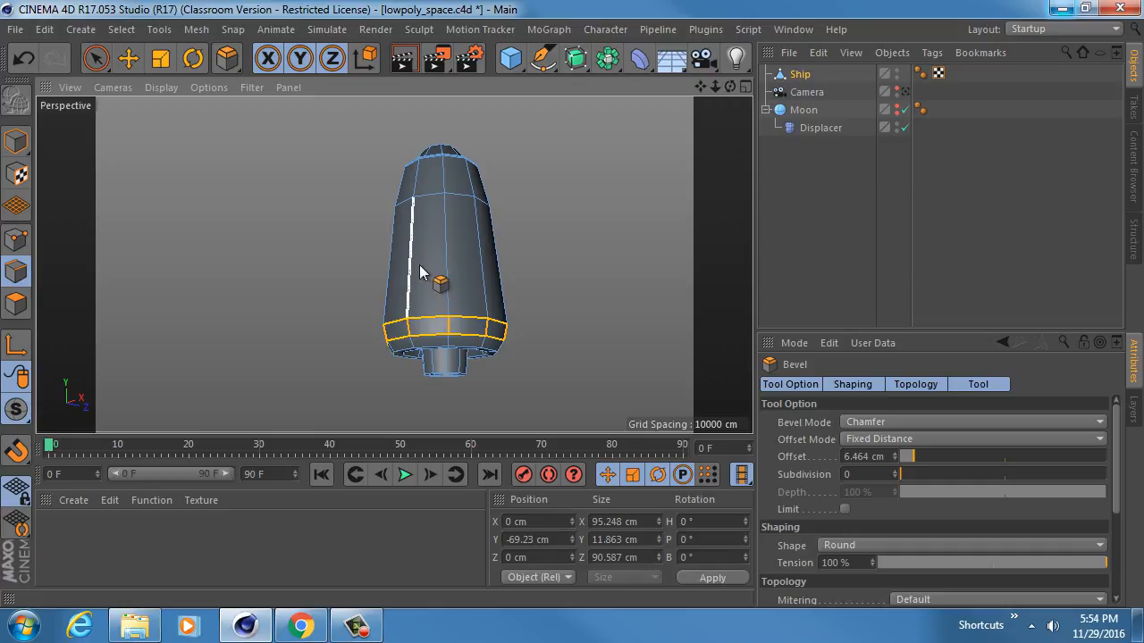
{"action": "left_click_drag", "start_coordinate": [419, 271], "coordinate": [459, 366], "text": "alt"}
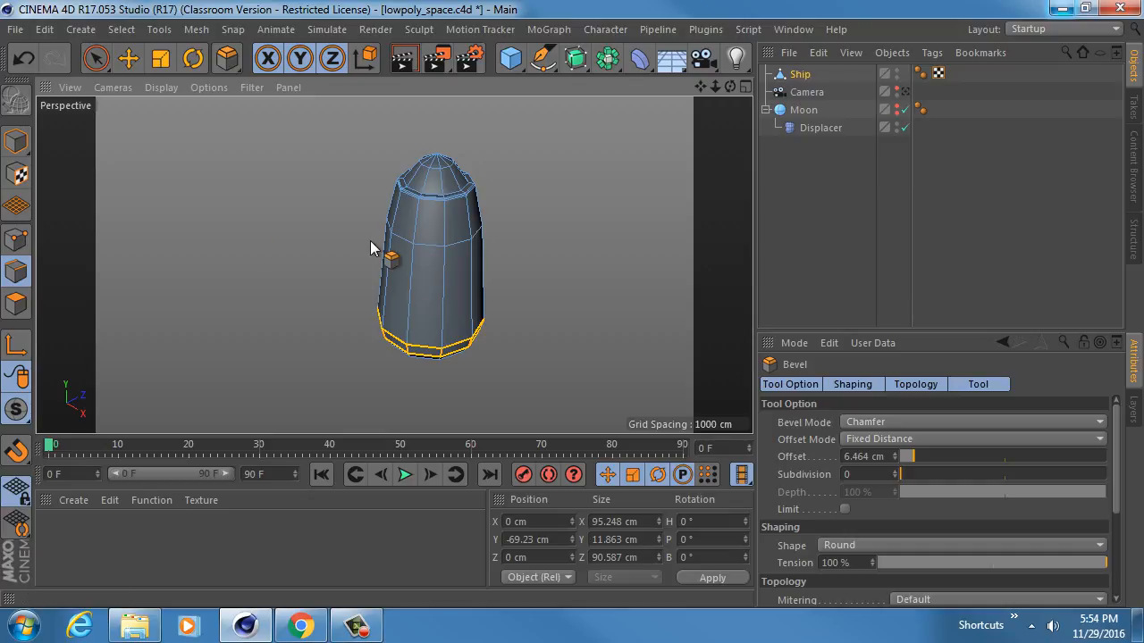
{"action": "middle_click_drag", "start_coordinate": [401, 231], "coordinate": [399, 256], "text": "alt"}
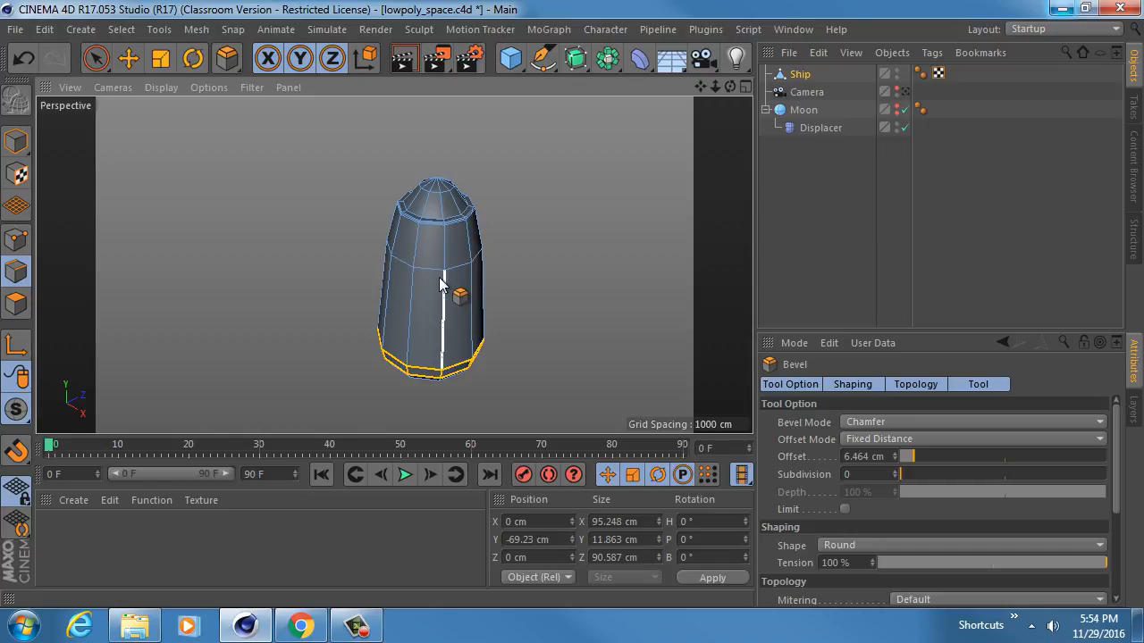
{"action": "left_click_drag", "start_coordinate": [418, 273], "coordinate": [442, 291], "text": "alt"}
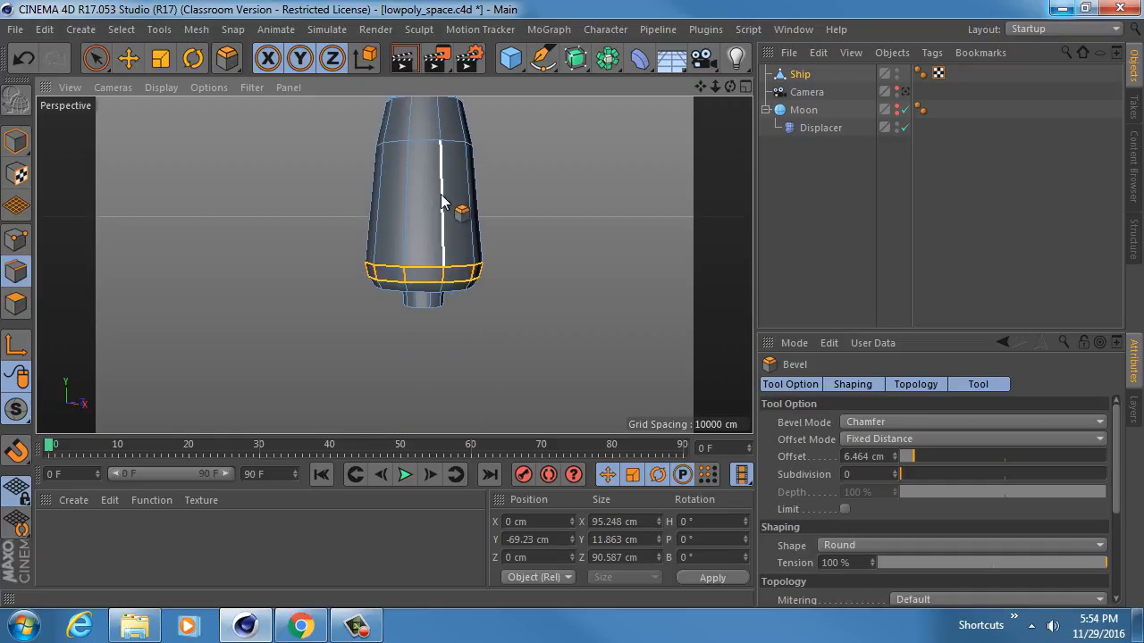
{"action": "middle_click_drag", "start_coordinate": [439, 199], "coordinate": [429, 276], "text": "alt"}
{"action": "left_click_drag", "start_coordinate": [428, 276], "coordinate": [425, 326], "text": "alt"}
{"action": "left_click", "coordinate": [18, 143]}
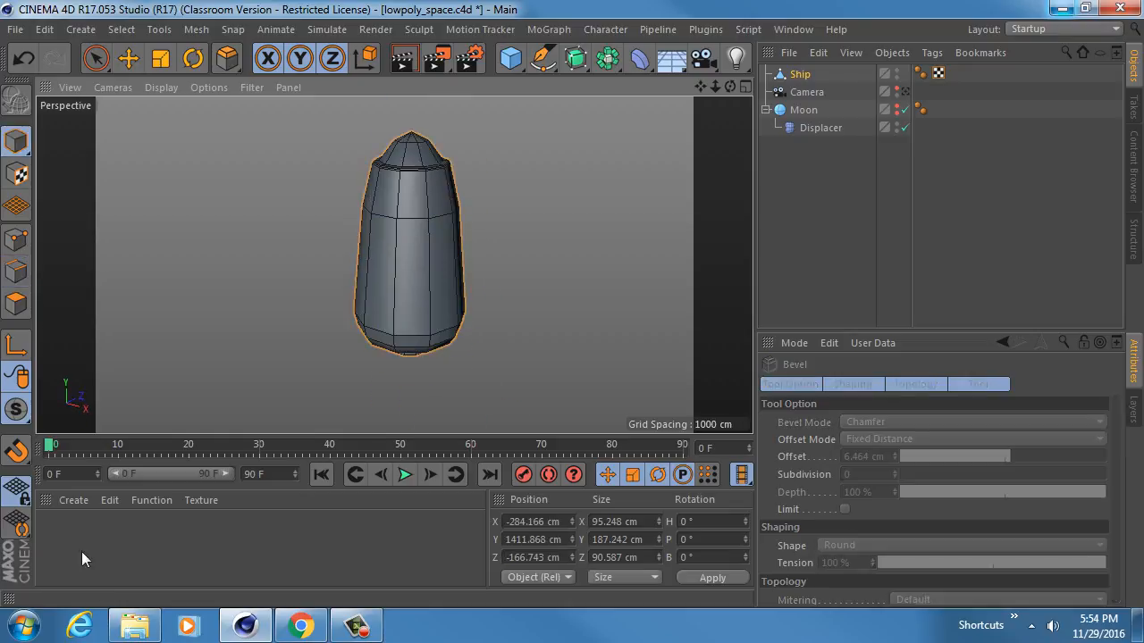
{"action": "double_click", "coordinate": [67, 535]}
{"action": "double_click", "coordinate": [55, 533]}
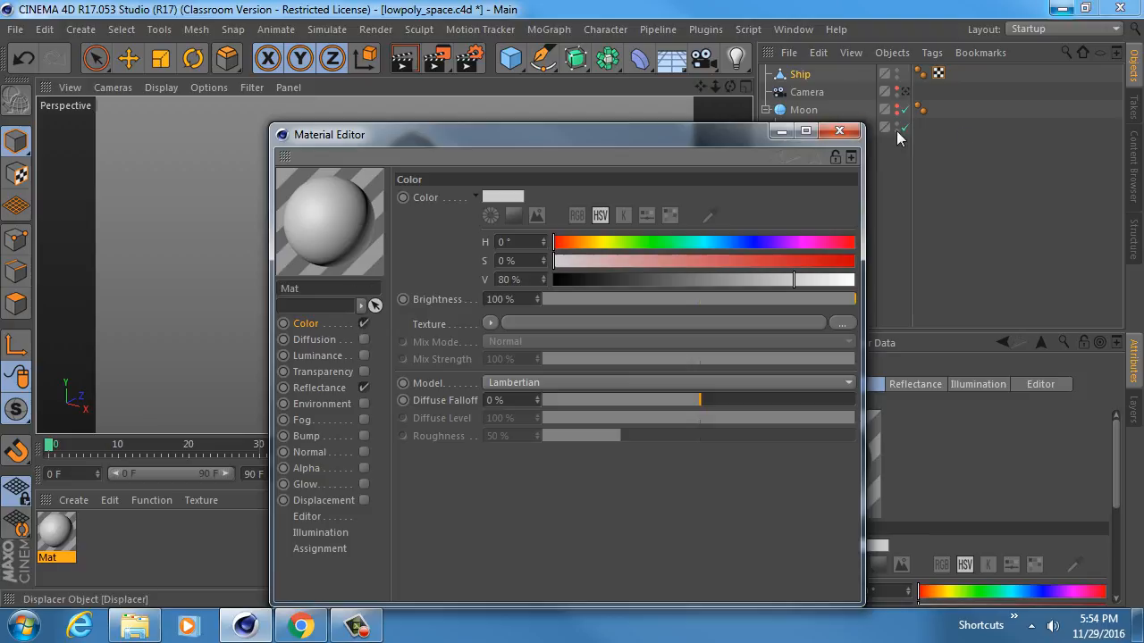
{"action": "left_click", "coordinate": [839, 130]}
{"action": "left_click_drag", "start_coordinate": [299, 404], "coordinate": [416, 270]}
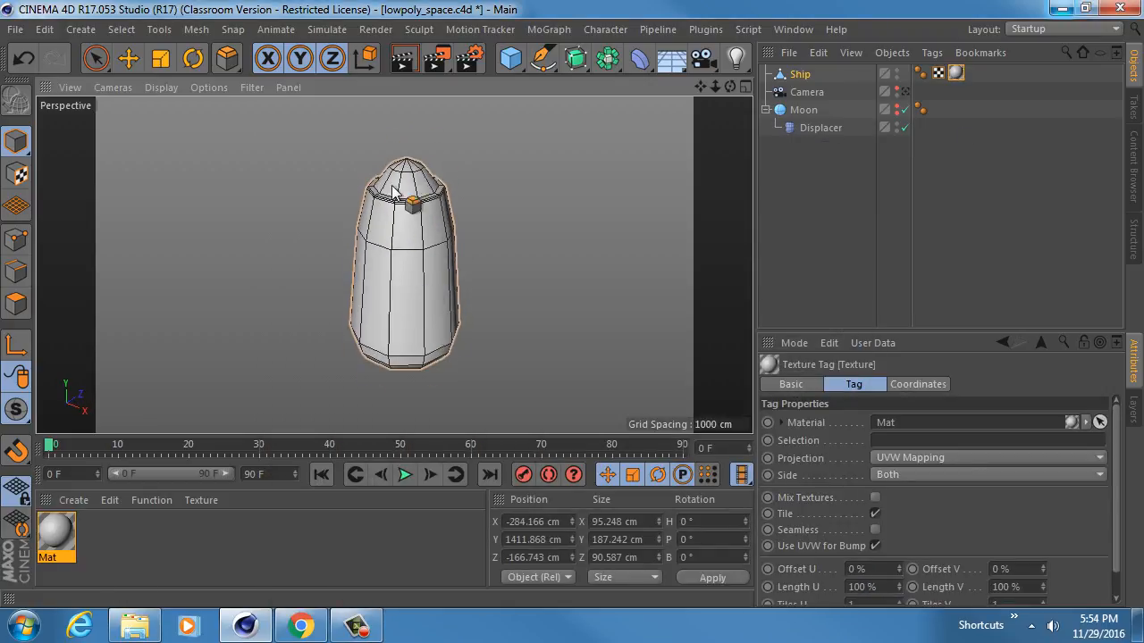
Switch to polygon editing and loop-select the polygon rings of the narrow beveled band below the Ship's top rim.
{"action": "right_click_drag", "start_coordinate": [392, 182], "coordinate": [457, 175], "text": "alt"}
{"action": "left_click", "coordinate": [16, 304]}
{"action": "right_click_drag", "start_coordinate": [433, 242], "coordinate": [483, 228], "text": "alt"}
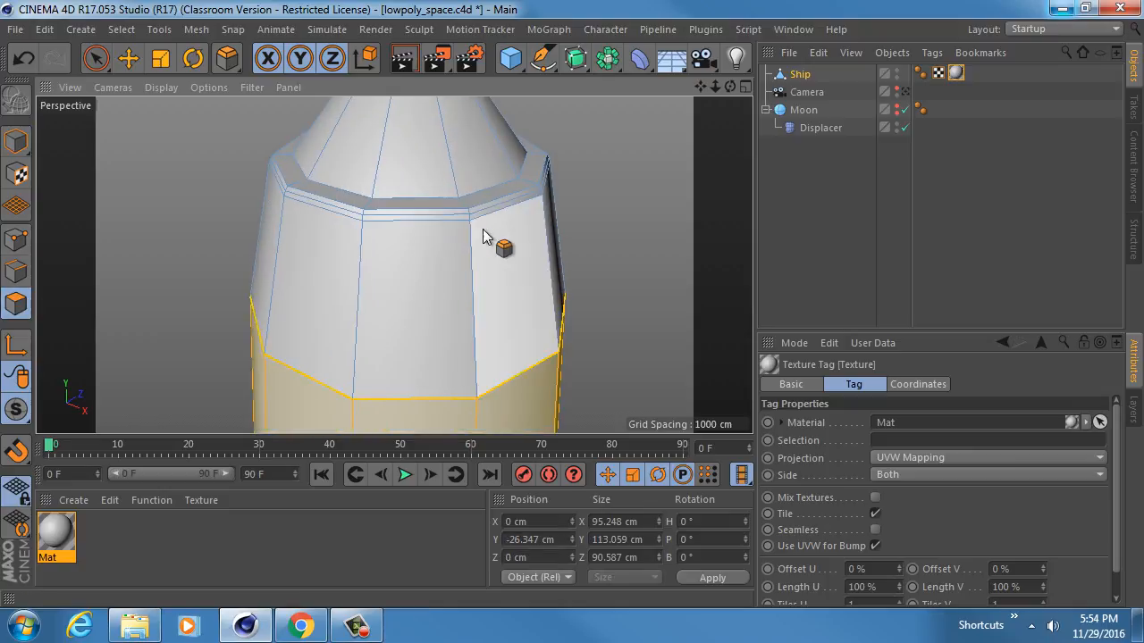
{"action": "key", "text": "u"}
{"action": "key", "text": "l"}
{"action": "left_click", "coordinate": [471, 214]}
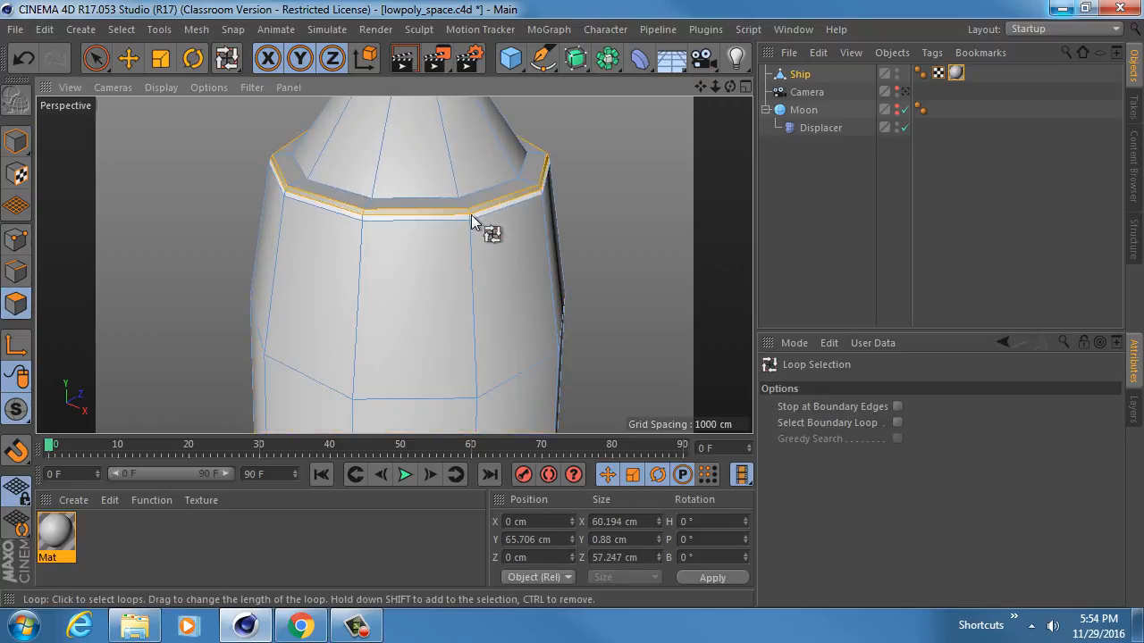
Create a second material and set its color to red with hue 4°, saturation 81% and value 77%.
{"action": "double_click", "coordinate": [106, 542]}
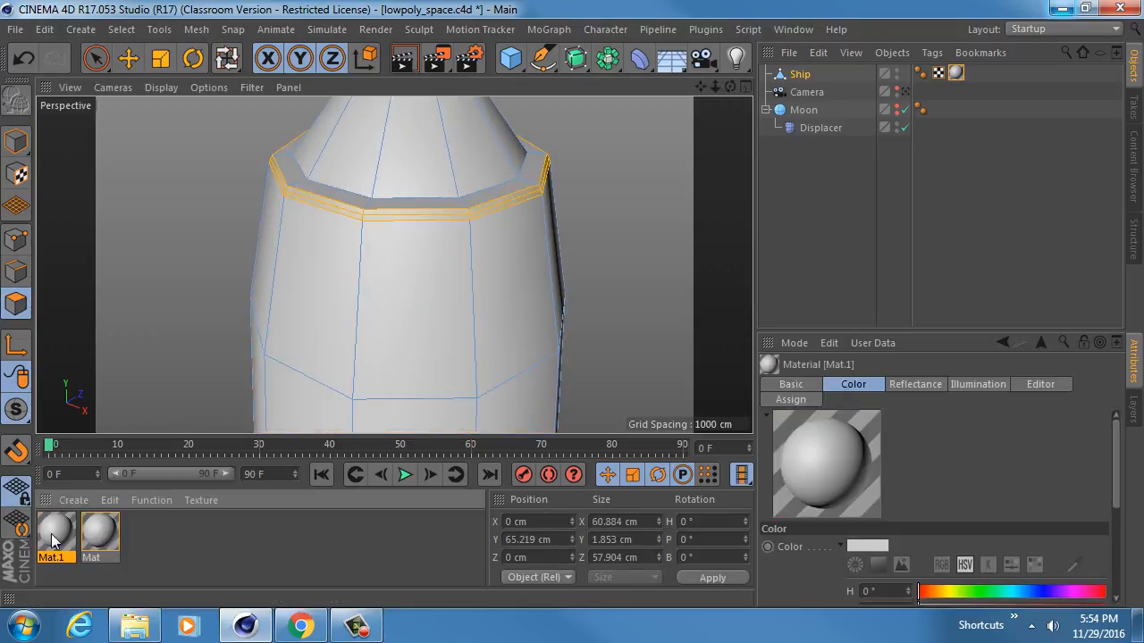
{"action": "double_click", "coordinate": [55, 535]}
{"action": "left_click_drag", "start_coordinate": [757, 241], "coordinate": [777, 265]}
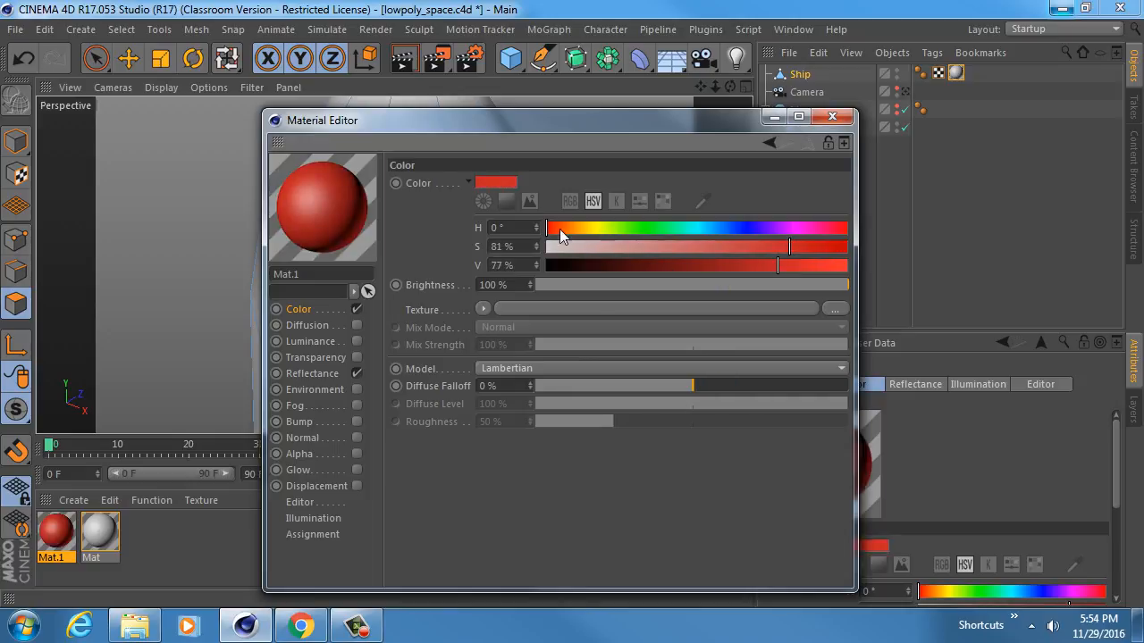
{"action": "left_click", "coordinate": [832, 116]}
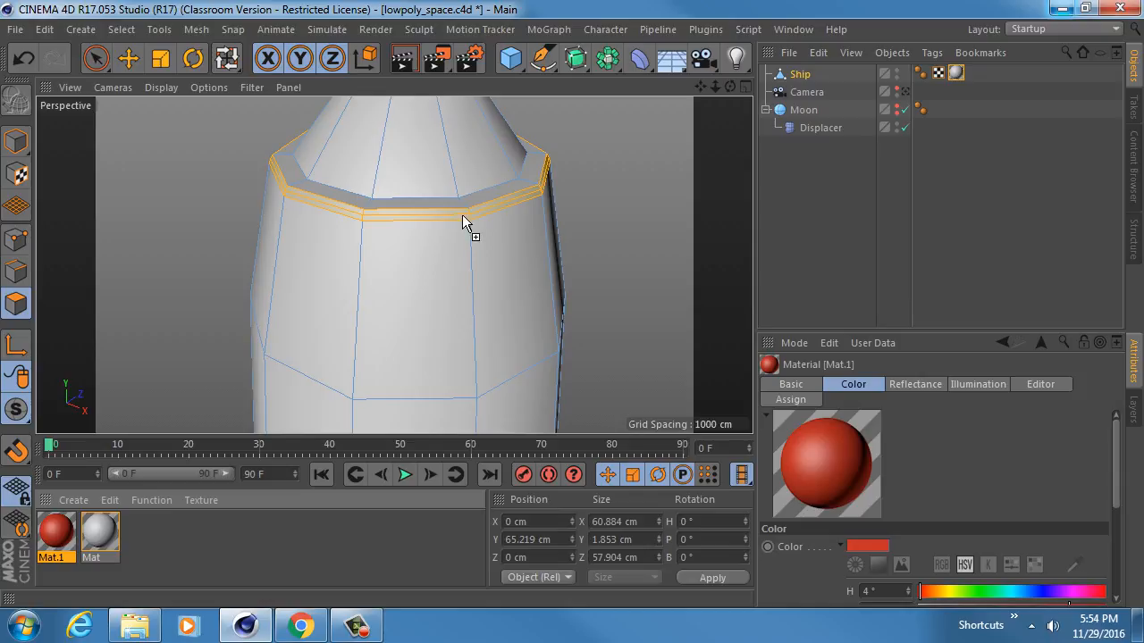
Apply the red material to the selected band below the nose cone and return to model mode.
{"action": "left_click_drag", "start_coordinate": [462, 214], "coordinate": [462, 214]}
{"action": "left_click", "coordinate": [16, 141]}
{"action": "right_click_drag", "start_coordinate": [487, 287], "coordinate": [414, 289], "text": "alt"}
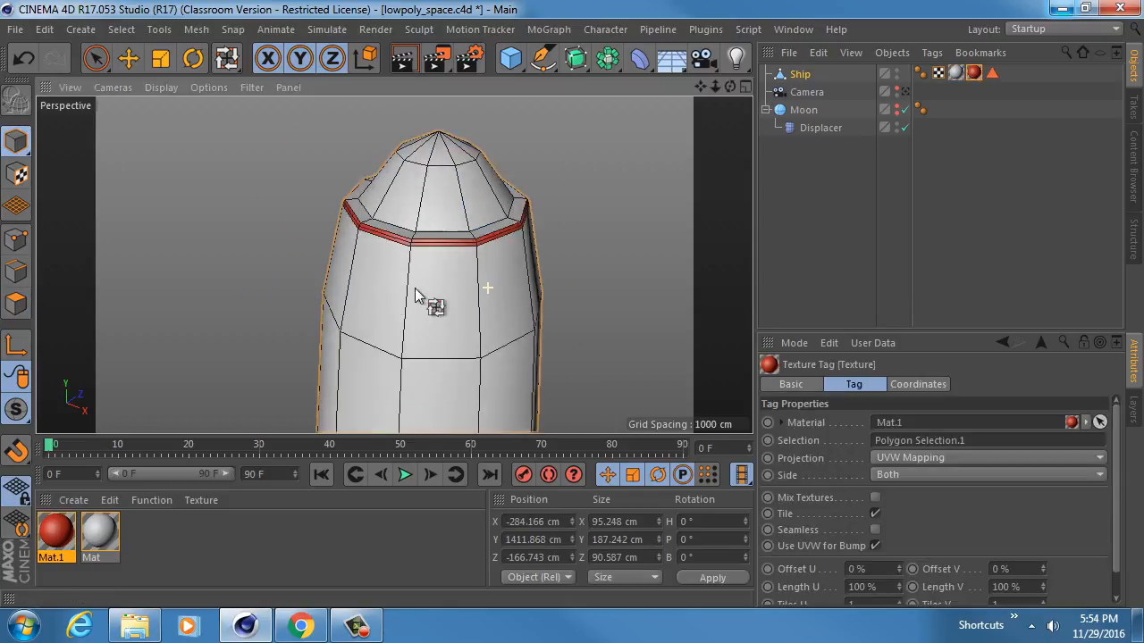
Loop-select the beveled polygon band near the Ship's base and apply the red material to it.
{"action": "middle_click_drag", "start_coordinate": [393, 266], "coordinate": [477, 158], "text": "alt"}
{"action": "left_click_drag", "start_coordinate": [457, 242], "coordinate": [462, 166], "text": "alt"}
{"action": "left_click_drag", "start_coordinate": [393, 265], "coordinate": [450, 210], "text": "alt"}
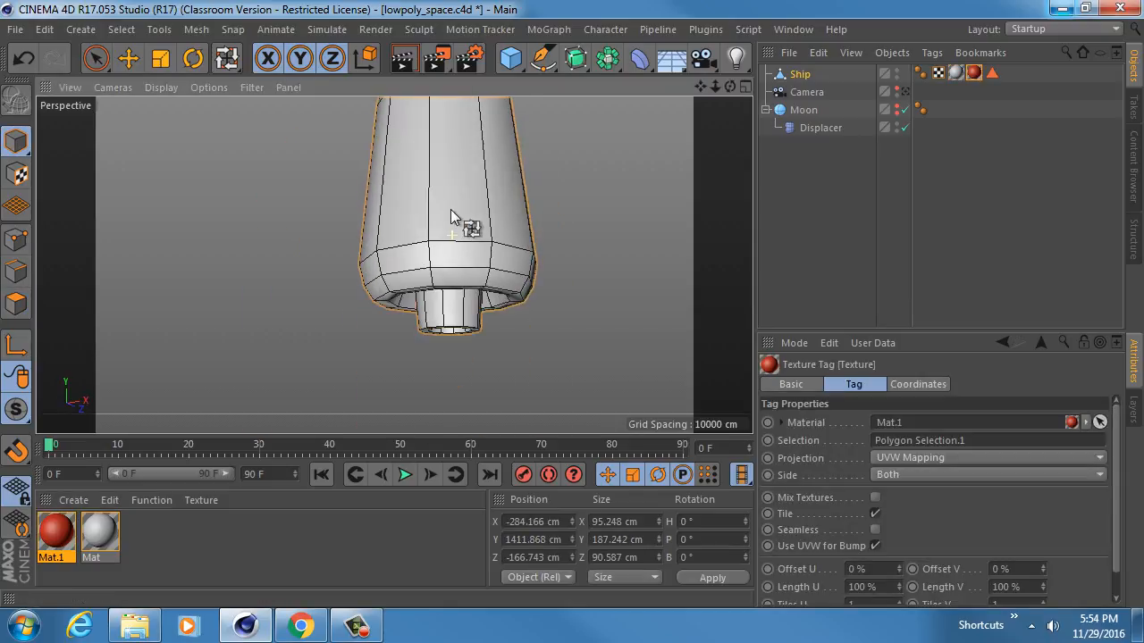
{"action": "left_click", "coordinate": [16, 303]}
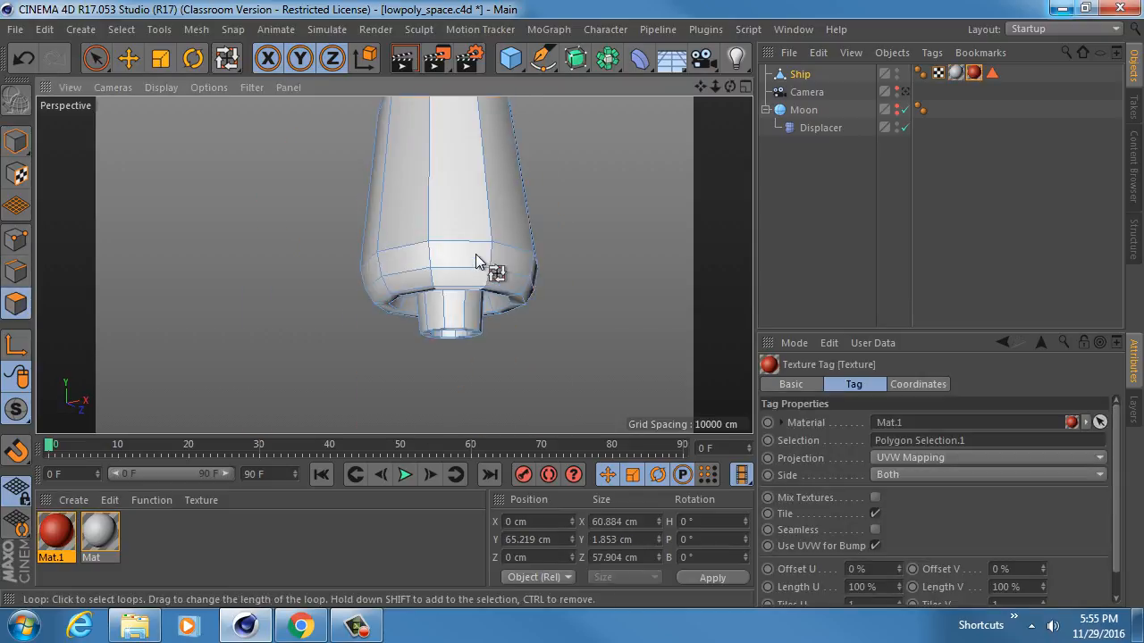
{"action": "left_click", "coordinate": [505, 260]}
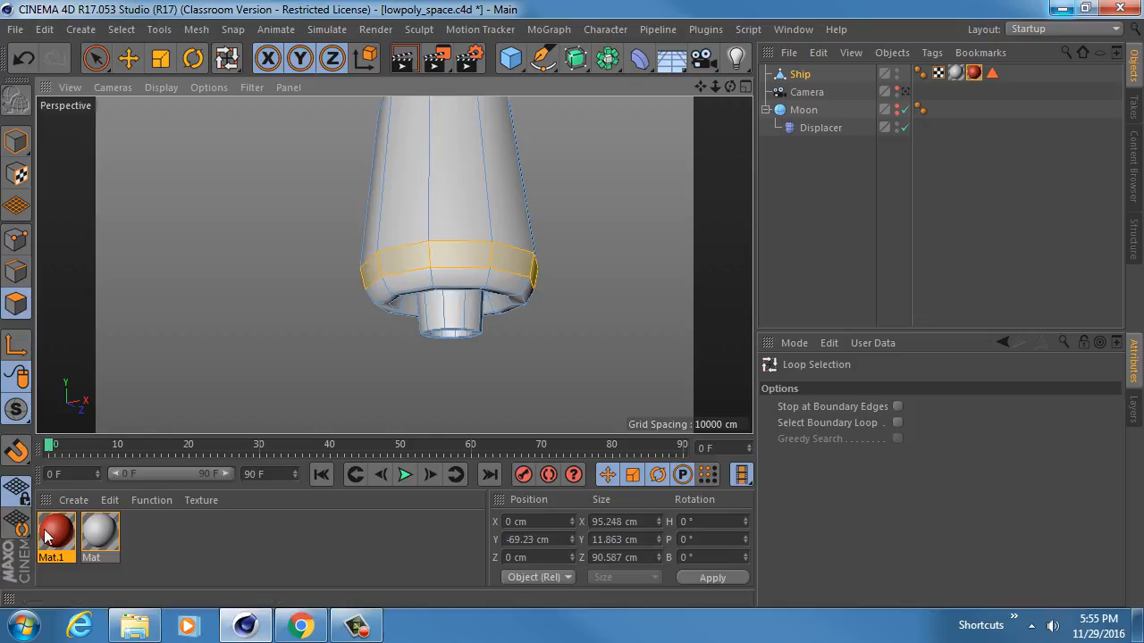
{"action": "left_click_drag", "start_coordinate": [46, 535], "coordinate": [408, 336]}
{"action": "left_click_drag", "start_coordinate": [479, 252], "coordinate": [474, 254]}
{"action": "right_click_drag", "start_coordinate": [465, 254], "coordinate": [383, 251], "text": "alt"}
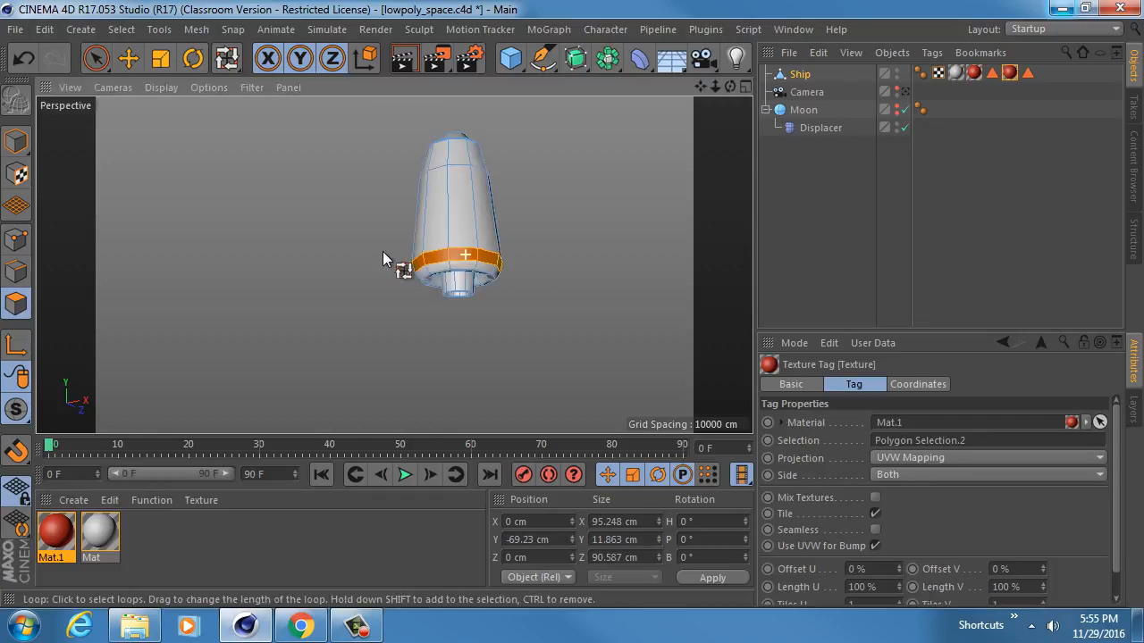
Create a third material and set its color to dark grey with a value of 25%.
{"action": "left_click_drag", "start_coordinate": [395, 266], "coordinate": [413, 331], "text": "alt"}
{"action": "left_click_drag", "start_coordinate": [444, 231], "coordinate": [482, 175], "text": "alt"}
{"action": "double_click", "coordinate": [179, 564]}
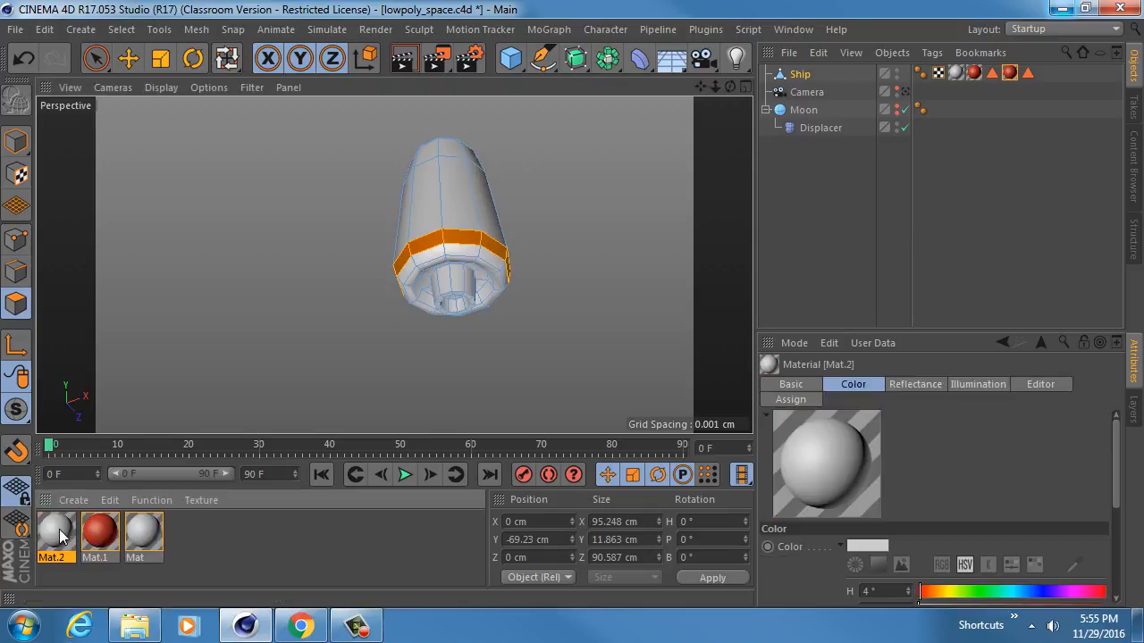
{"action": "double_click", "coordinate": [55, 534]}
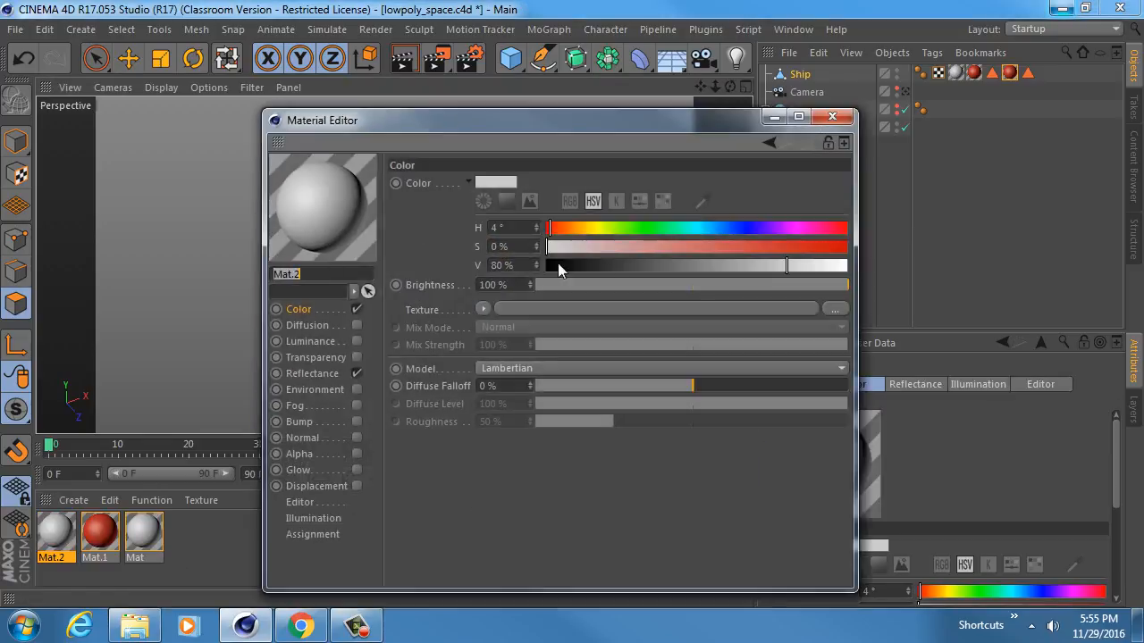
{"action": "left_click_drag", "start_coordinate": [558, 265], "coordinate": [623, 271]}
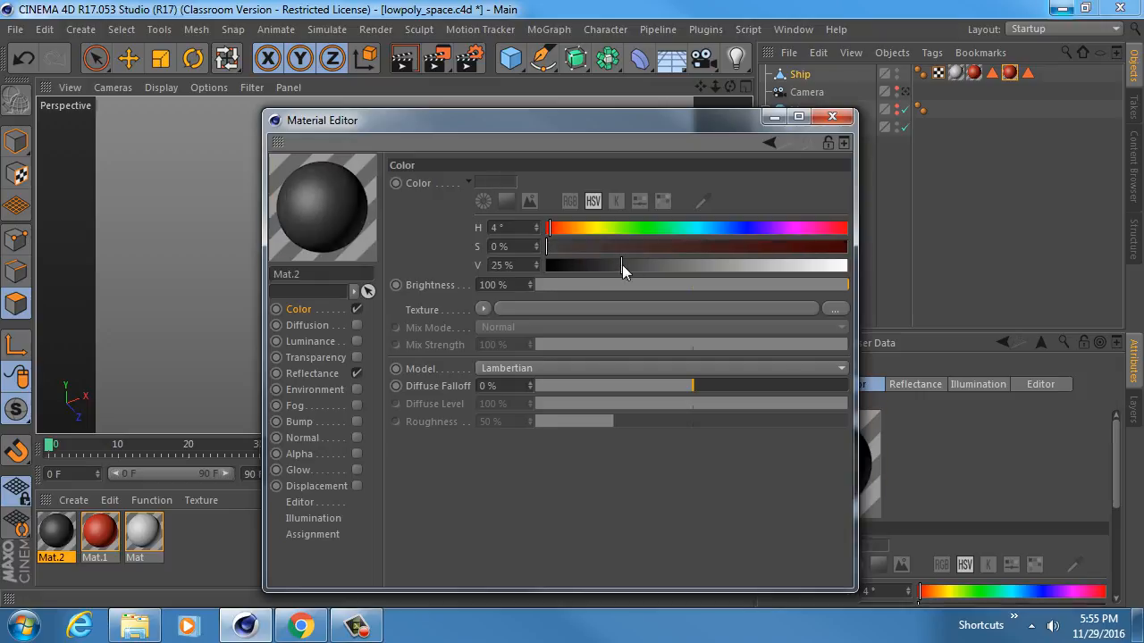
{"action": "left_click", "coordinate": [832, 117]}
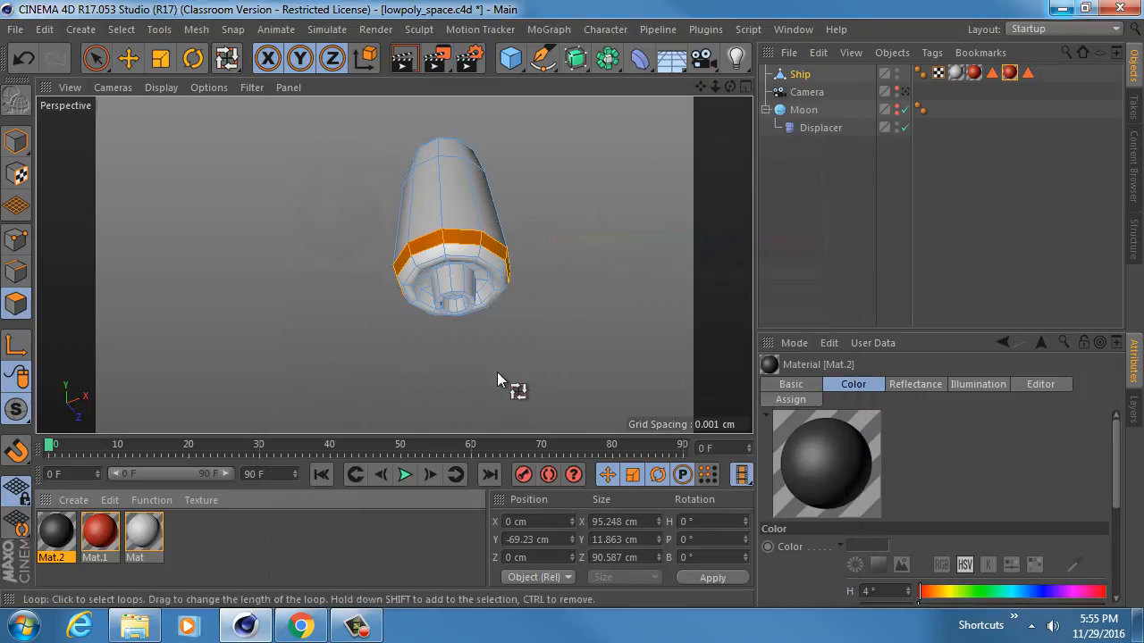
Loop-select the nozzle's outer, rim and inner polygons plus the surrounding recess, and apply the dark grey material to them.
{"action": "left_click", "coordinate": [468, 288]}
{"action": "scroll", "coordinate": [510, 294], "scroll_direction": "up", "scroll_amount": 5}
{"action": "left_click_drag", "start_coordinate": [425, 247], "coordinate": [423, 236], "text": "alt"}
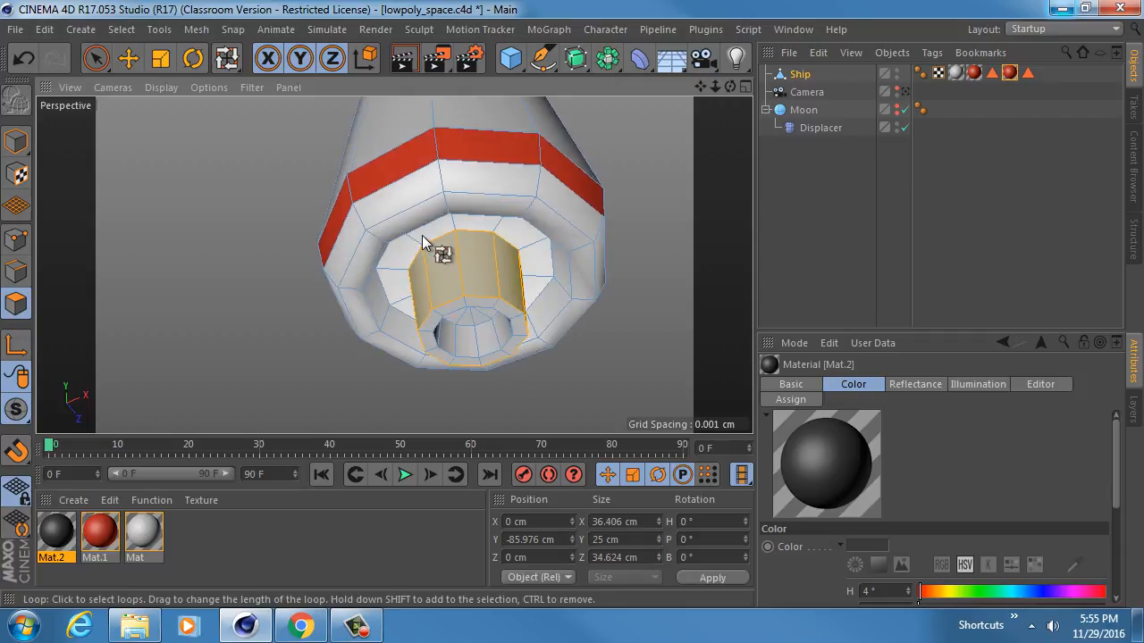
{"action": "left_click", "coordinate": [423, 236], "text": "shift"}
{"action": "left_click", "coordinate": [460, 303], "text": "shift"}
{"action": "left_click", "coordinate": [482, 331], "text": "shift"}
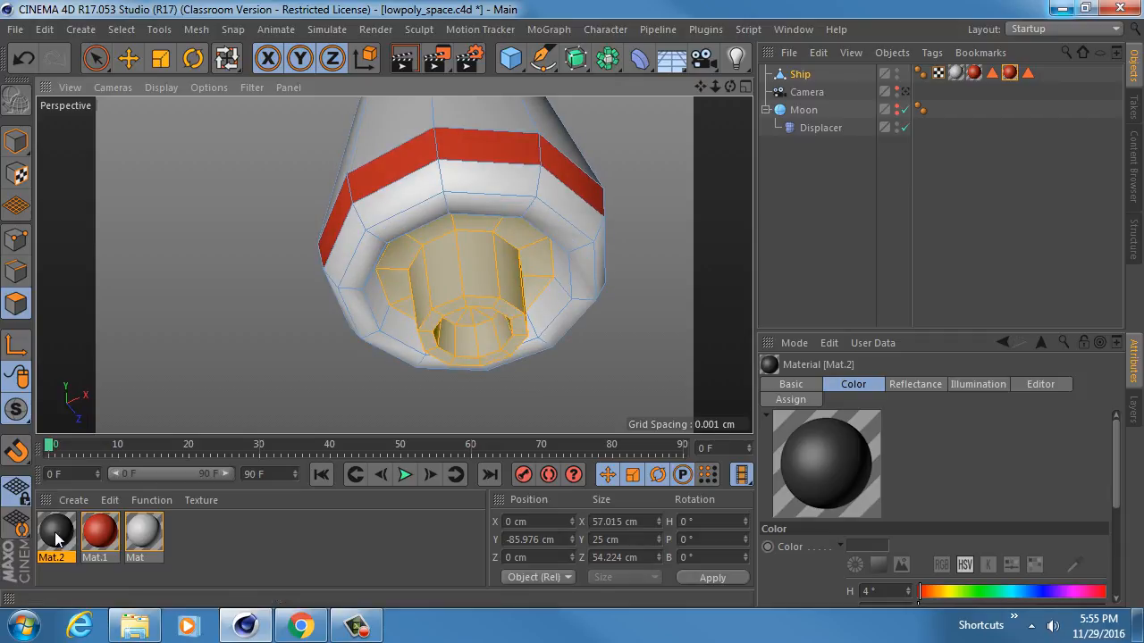
{"action": "left_click", "coordinate": [391, 325], "text": "shift"}
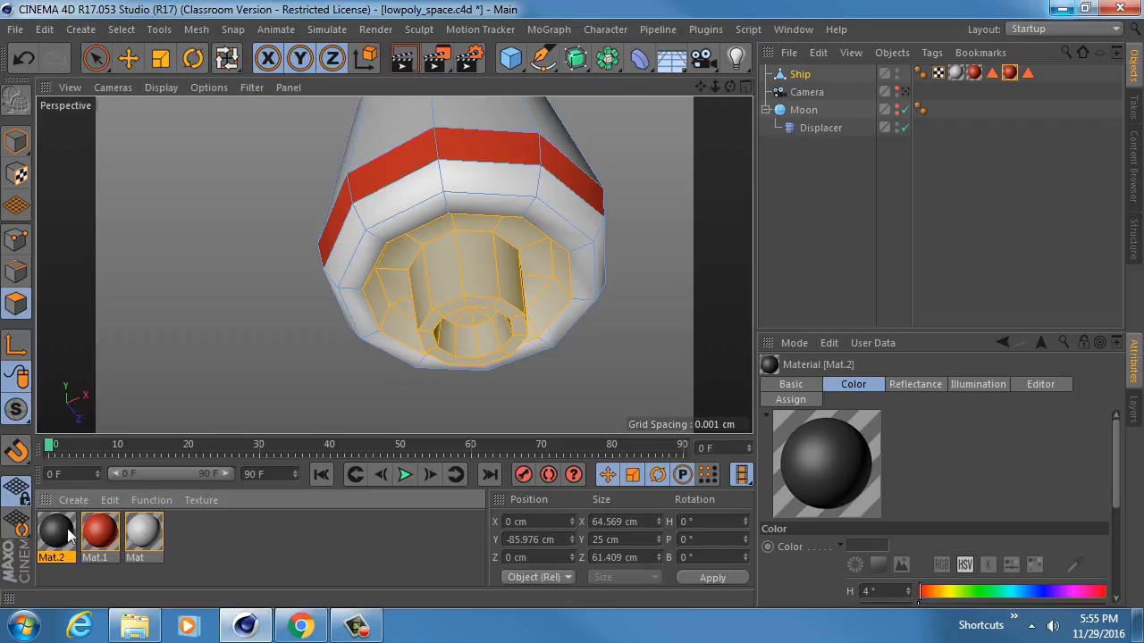
{"action": "left_click_drag", "start_coordinate": [396, 304], "coordinate": [394, 300]}
{"action": "scroll", "coordinate": [388, 289], "scroll_direction": "down", "scroll_amount": 6}
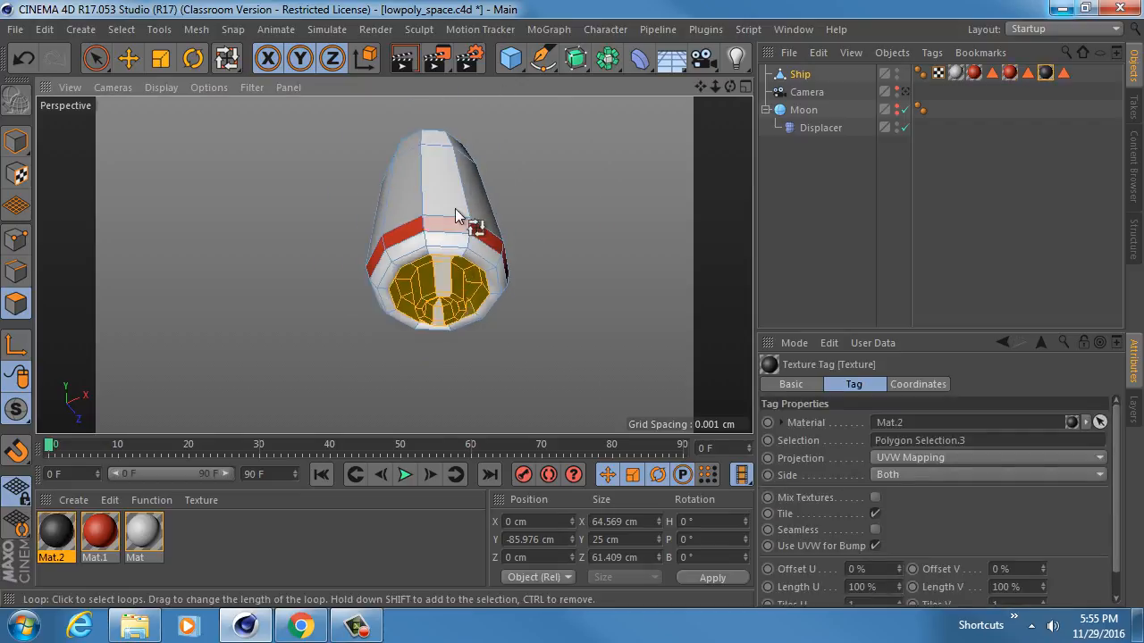
Loop-select the tip polygons of the nose cone, apply the dark grey material to them and return to model mode.
{"action": "middle_click_drag", "start_coordinate": [437, 143], "coordinate": [413, 240], "text": "alt"}
{"action": "left_click_drag", "start_coordinate": [414, 240], "coordinate": [419, 405], "text": "alt"}
{"action": "middle_click_drag", "start_coordinate": [404, 271], "coordinate": [401, 332], "text": "alt"}
{"action": "right_click_drag", "start_coordinate": [384, 245], "coordinate": [487, 238], "text": "alt"}
{"action": "left_click", "coordinate": [438, 243]}
{"action": "left_click_drag", "start_coordinate": [55, 532], "coordinate": [435, 238]}
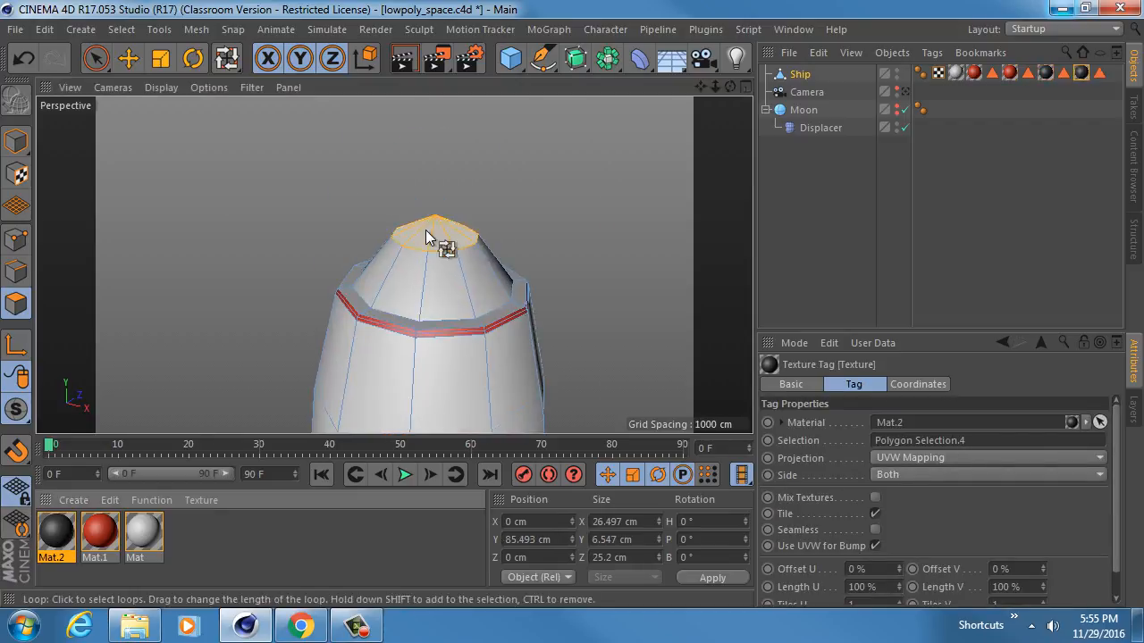
{"action": "left_click", "coordinate": [19, 133]}
{"action": "scroll", "coordinate": [523, 288], "scroll_direction": "down", "scroll_amount": 6}
{"action": "middle_click_drag", "start_coordinate": [501, 337], "coordinate": [485, 219], "text": "alt"}
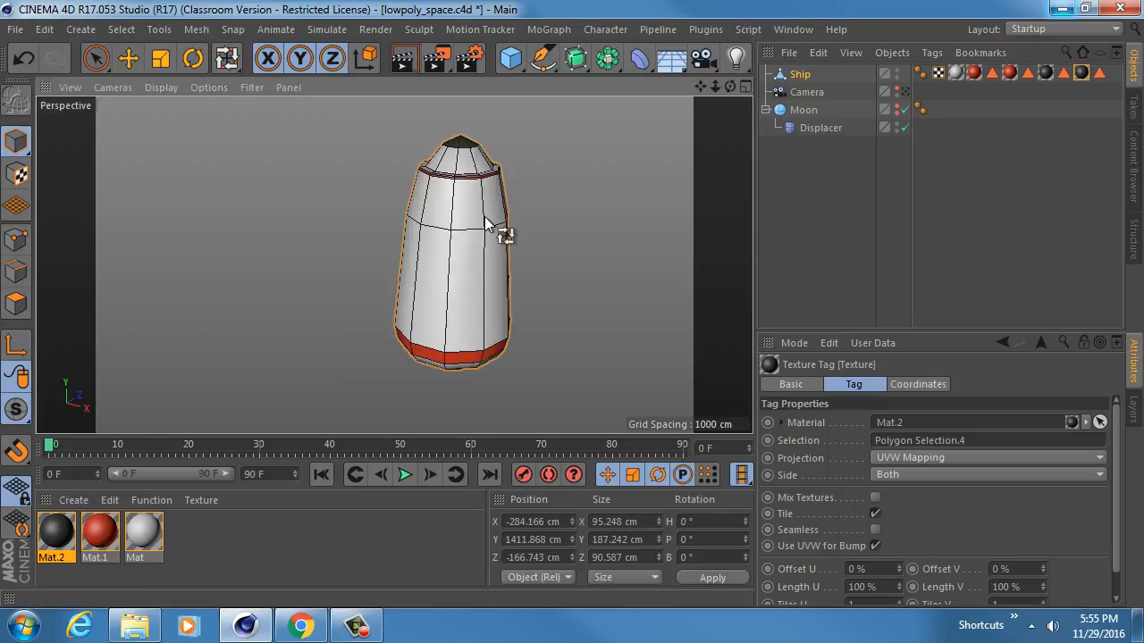
Add a cylinder primitive to the scene.
{"action": "right_click_drag", "start_coordinate": [483, 218], "coordinate": [438, 221], "text": "alt"}
{"action": "left_click_drag", "start_coordinate": [439, 221], "coordinate": [446, 272], "text": "alt"}
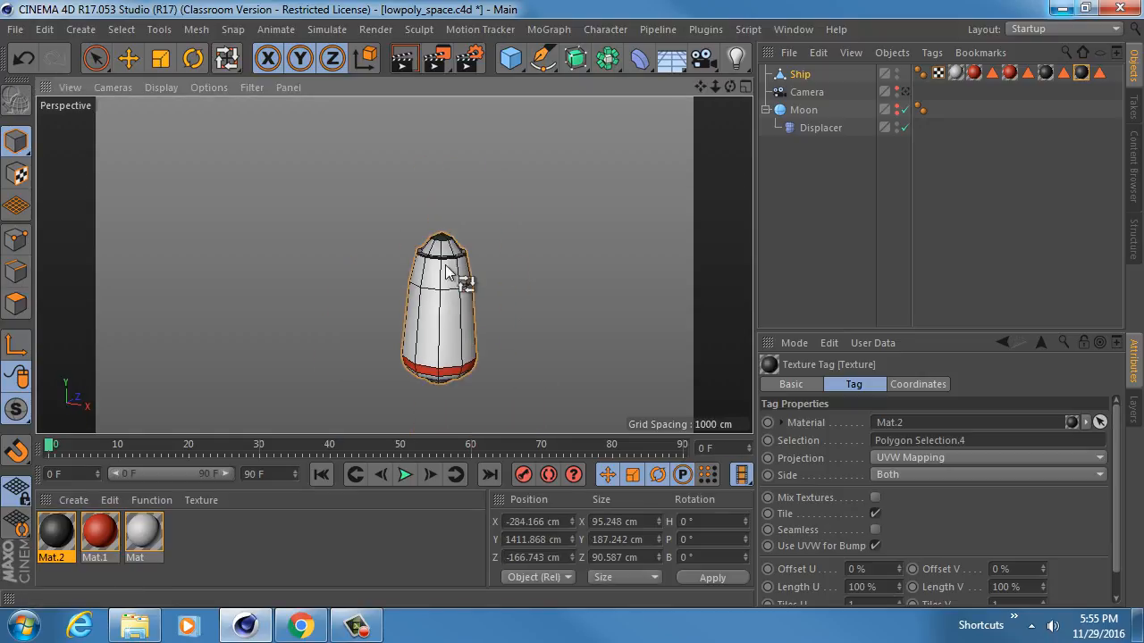
{"action": "left_click", "coordinate": [792, 167]}
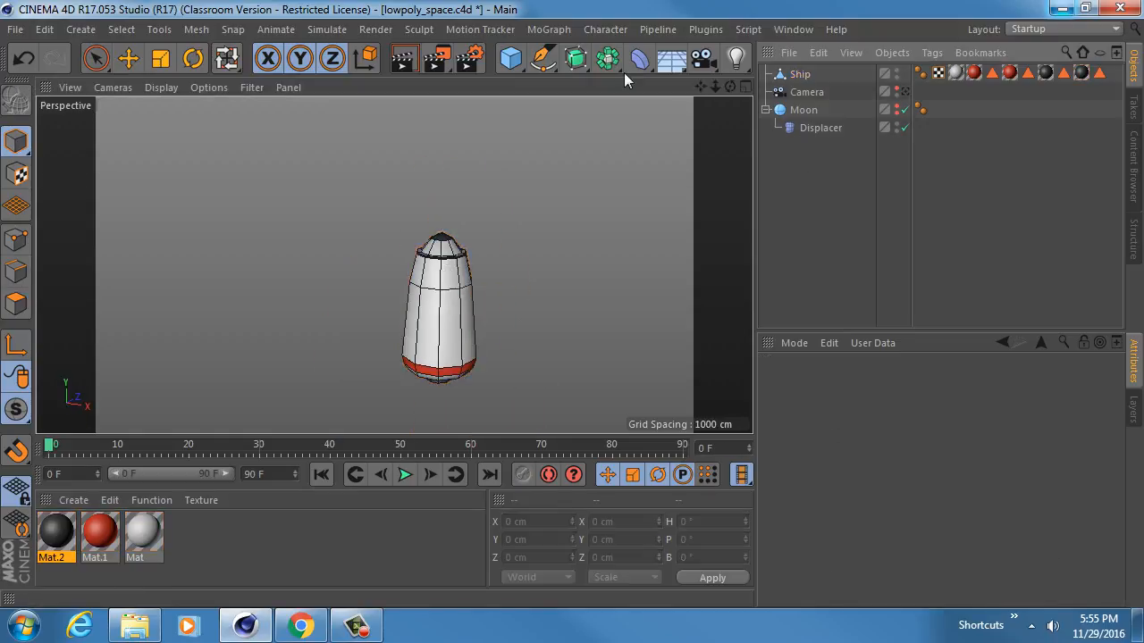
{"action": "left_click", "coordinate": [510, 58]}
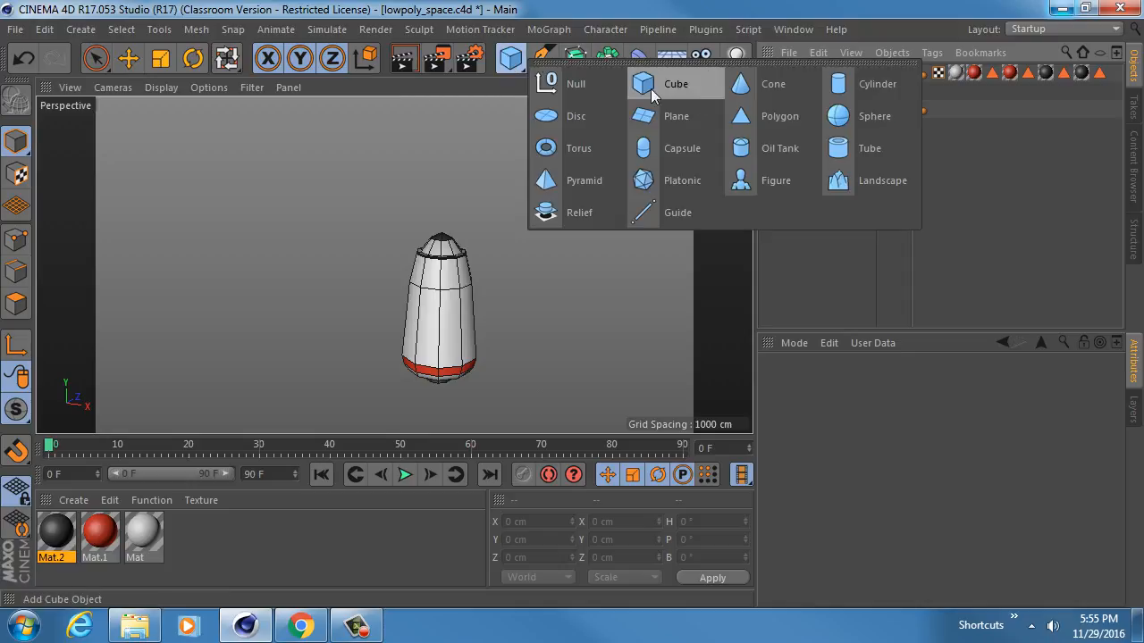
{"action": "left_click", "coordinate": [863, 87]}
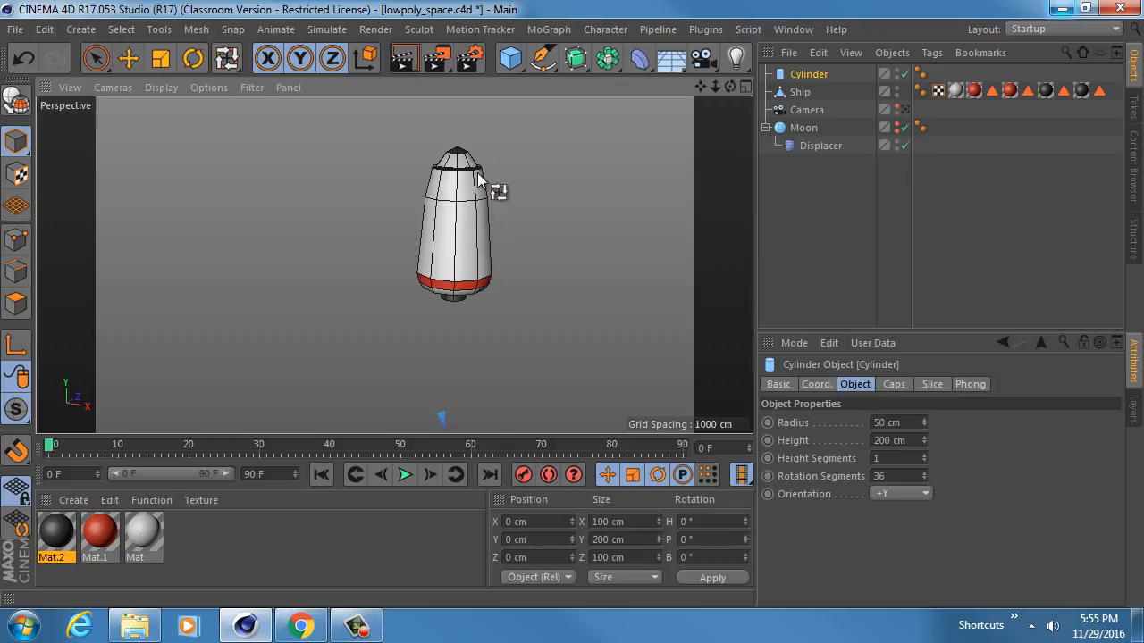
Move the cylinder up to the ship, scale it to a radius of about 18.5 cm, and rotate its pitch to 90°.
{"action": "key", "text": "e"}
{"action": "left_click_drag", "start_coordinate": [478, 179], "coordinate": [451, 210], "text": "alt"}
{"action": "key", "text": "t"}
{"action": "left_click_drag", "start_coordinate": [601, 307], "coordinate": [415, 405]}
{"action": "key", "text": "r"}
{"action": "left_click_drag", "start_coordinate": [402, 275], "coordinate": [394, 202], "text": "alt"}
Make the cylinder a child of Ship and set its X, Y and Z position to 0 cm.
{"action": "mouse_move", "coordinate": [819, 68]}
{"action": "left_mouse_down"}
{"action": "mouse_move", "coordinate": [806, 90]}
{"action": "mouse_move", "coordinate": [818, 91]}
{"action": "left_mouse_up"}
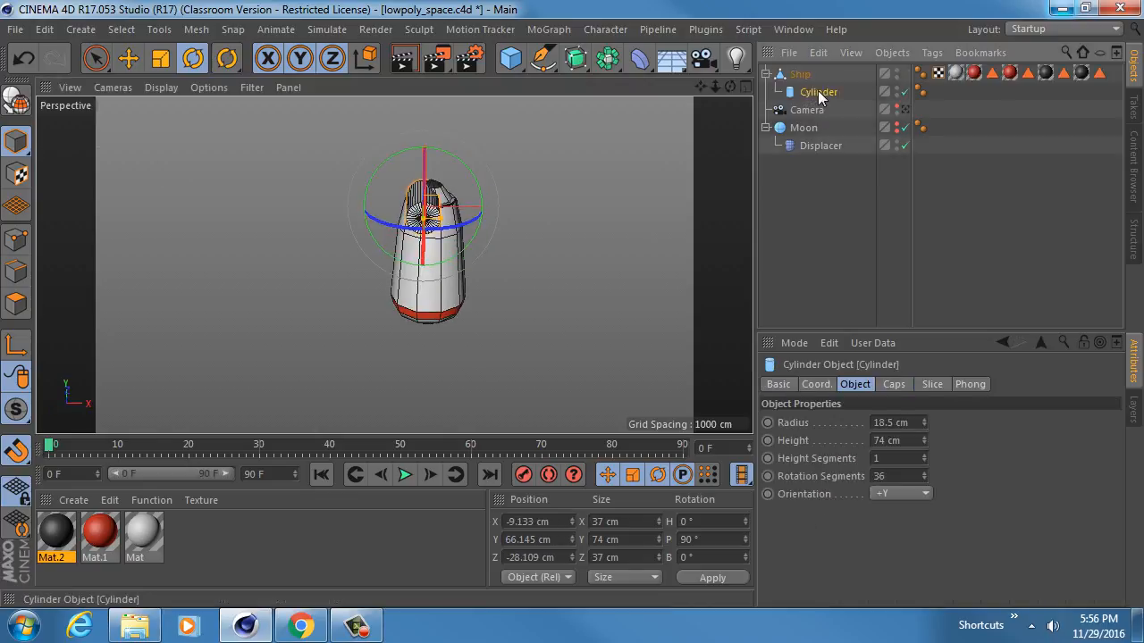
{"action": "left_click", "coordinate": [816, 384]}
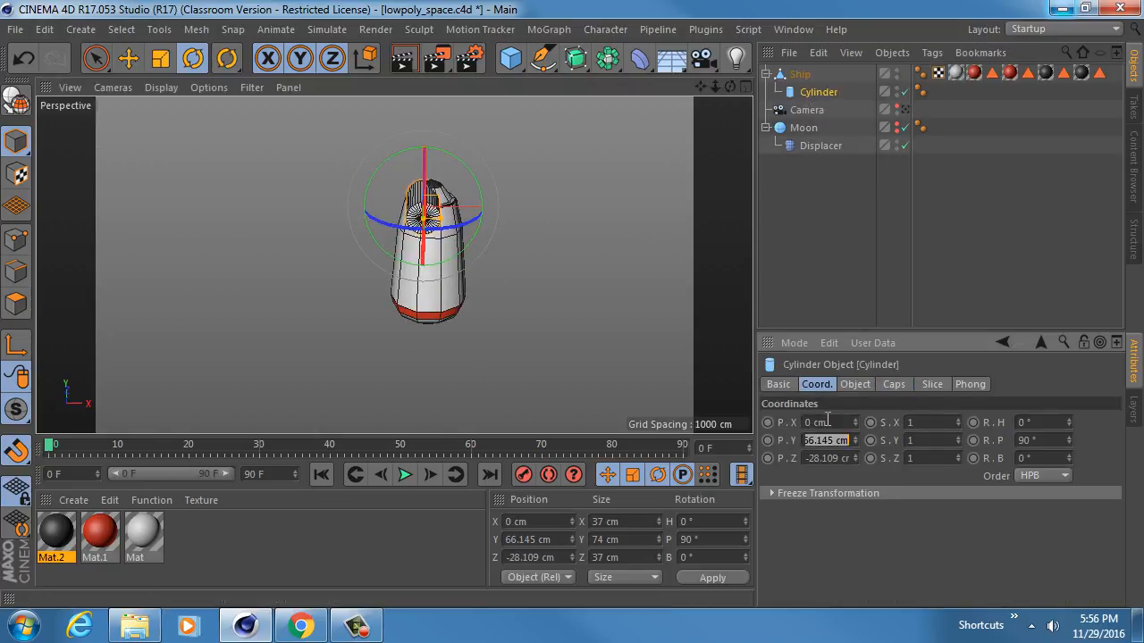
{"action": "type", "text": "0"}
{"action": "key", "text": "Tab"}
{"action": "type", "text": "0"}
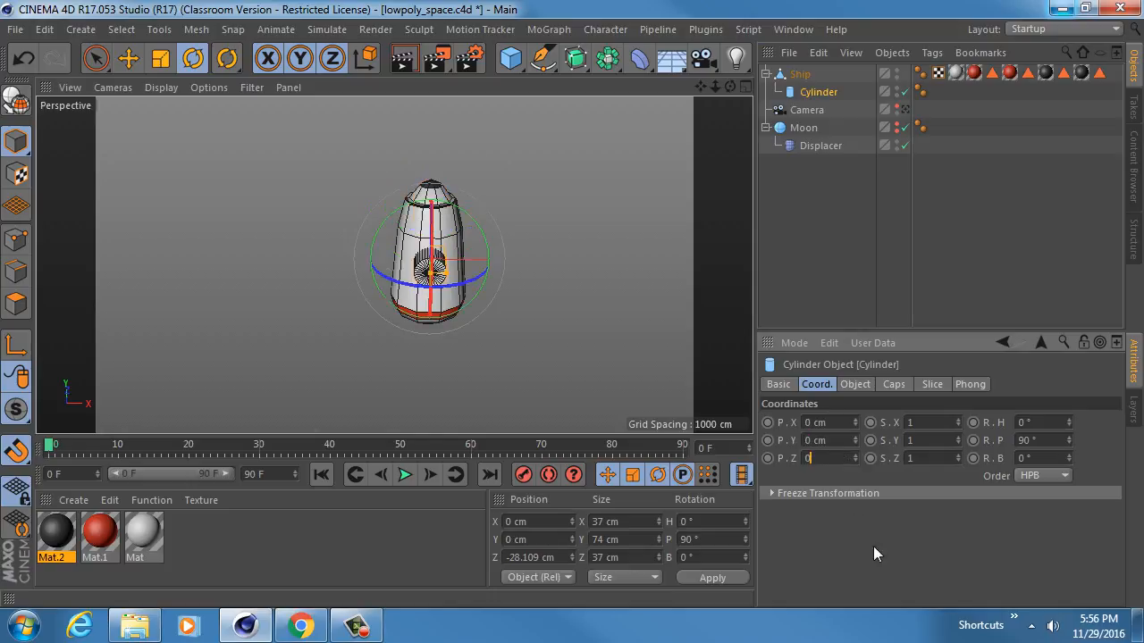
{"action": "key", "text": "Return"}
Flatten the cylinder to about 10.6 cm high with a radius of about 14.7 cm, and position it partly embedded in the hull's front.
{"action": "scroll", "coordinate": [418, 244], "scroll_direction": "up", "scroll_amount": 5}
{"action": "left_click_drag", "start_coordinate": [418, 244], "coordinate": [201, 264], "text": "alt"}
{"action": "scroll", "coordinate": [407, 286], "scroll_direction": "up", "scroll_amount": 2}
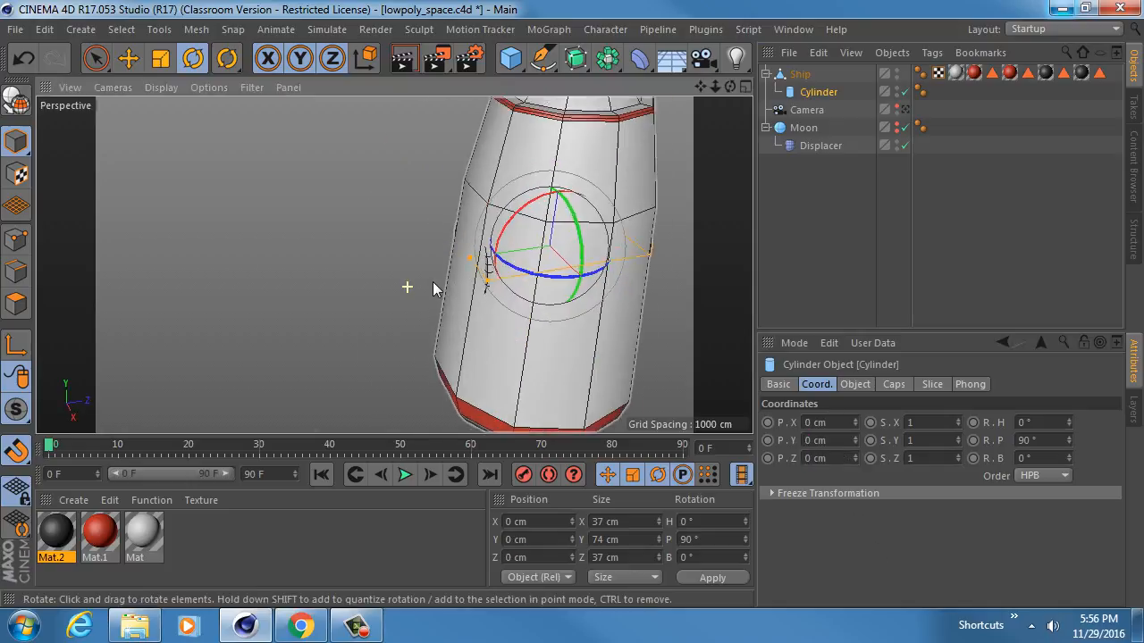
{"action": "key", "text": "e"}
{"action": "left_click_drag", "start_coordinate": [433, 282], "coordinate": [318, 267], "text": "alt"}
{"action": "middle_click_drag", "start_coordinate": [340, 261], "coordinate": [391, 255], "text": "alt"}
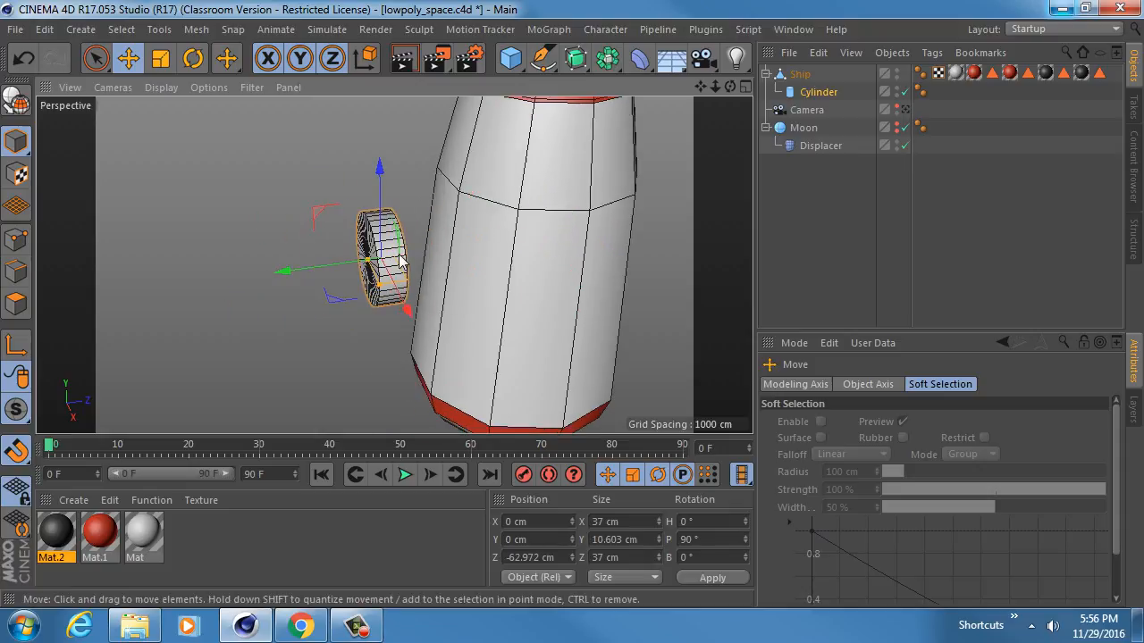
{"action": "left_click_drag", "start_coordinate": [391, 255], "coordinate": [349, 271], "text": "alt"}
{"action": "left_click_drag", "start_coordinate": [436, 296], "coordinate": [482, 183], "text": "alt"}
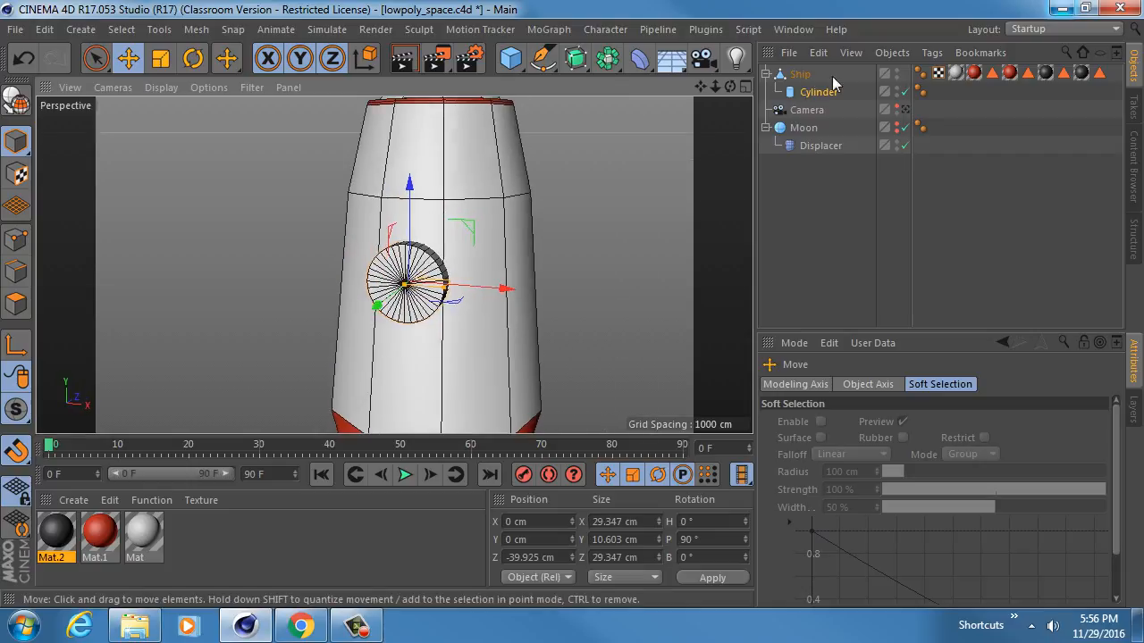
Set the cylinder's rotation segments to 10.
{"action": "left_click", "coordinate": [813, 88]}
{"action": "left_click", "coordinate": [855, 384]}
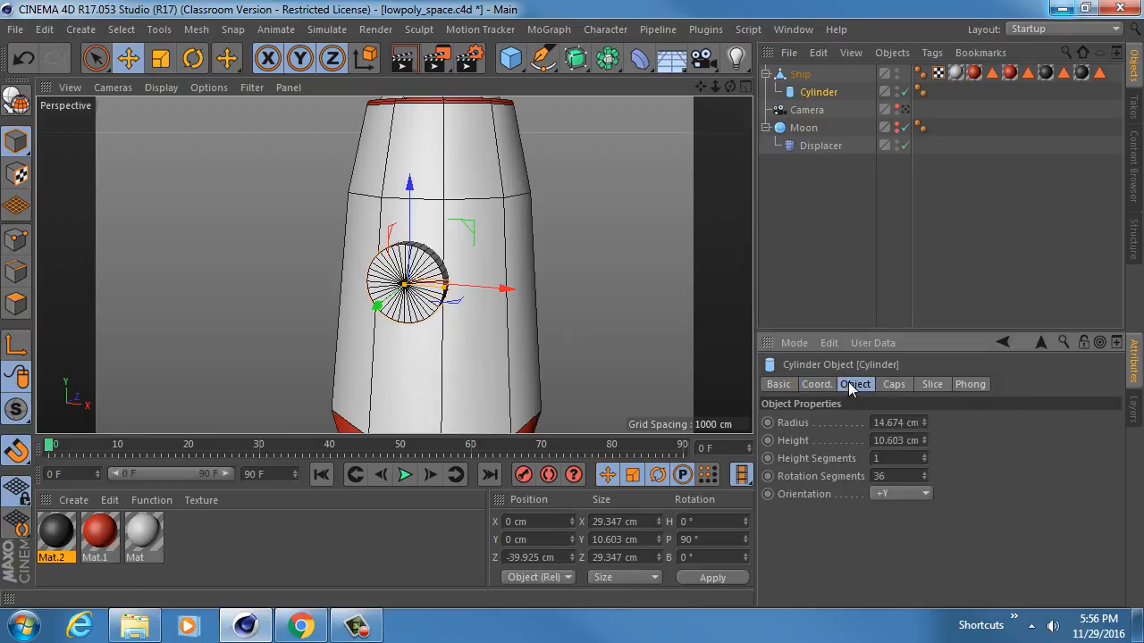
{"action": "double_click", "coordinate": [903, 475]}
{"action": "key", "text": "Return"}
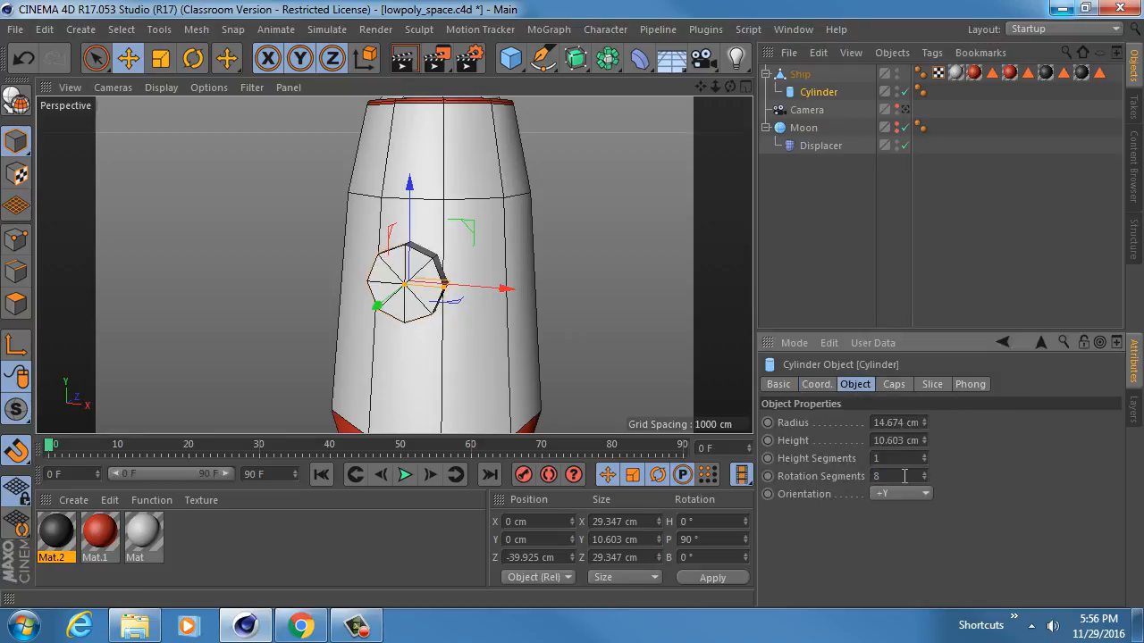
{"action": "type", "text": "12"}
{"action": "key", "text": "Return"}
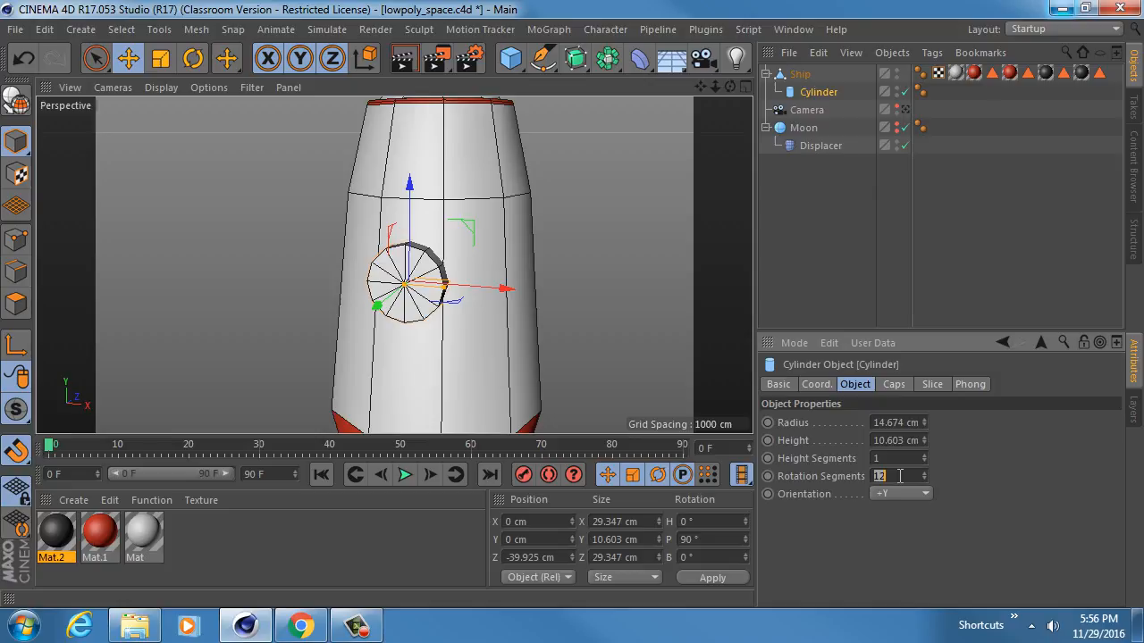
{"action": "key", "text": "Return"}
Rename the cylinder Window and make it an editable polygon object.
{"action": "left_click_drag", "start_coordinate": [420, 313], "coordinate": [308, 319], "text": "alt"}
{"action": "left_click", "coordinate": [816, 93]}
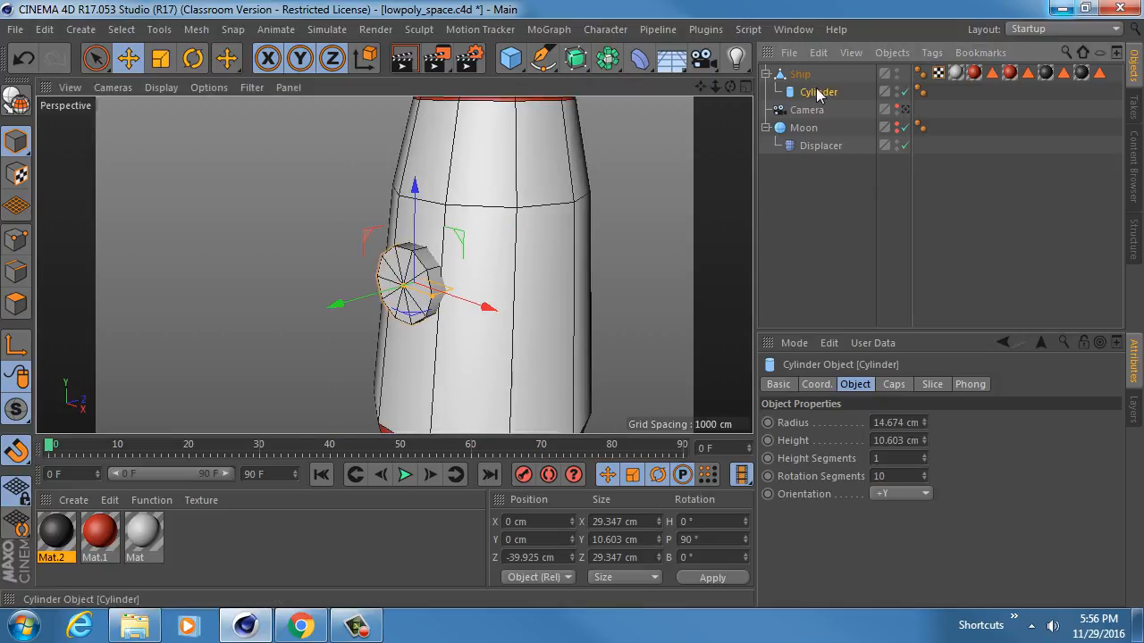
{"action": "double_click", "coordinate": [817, 93]}
{"action": "type", "text": "Window"}
{"action": "key", "text": "Return"}
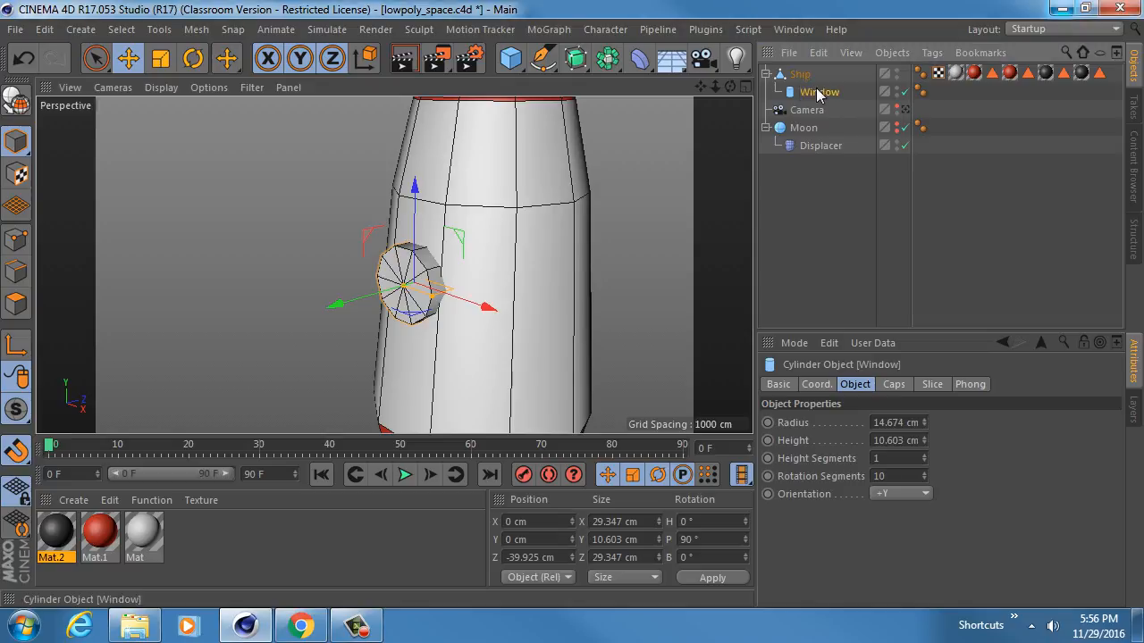
{"action": "left_click_drag", "start_coordinate": [435, 327], "coordinate": [523, 161], "text": "alt"}
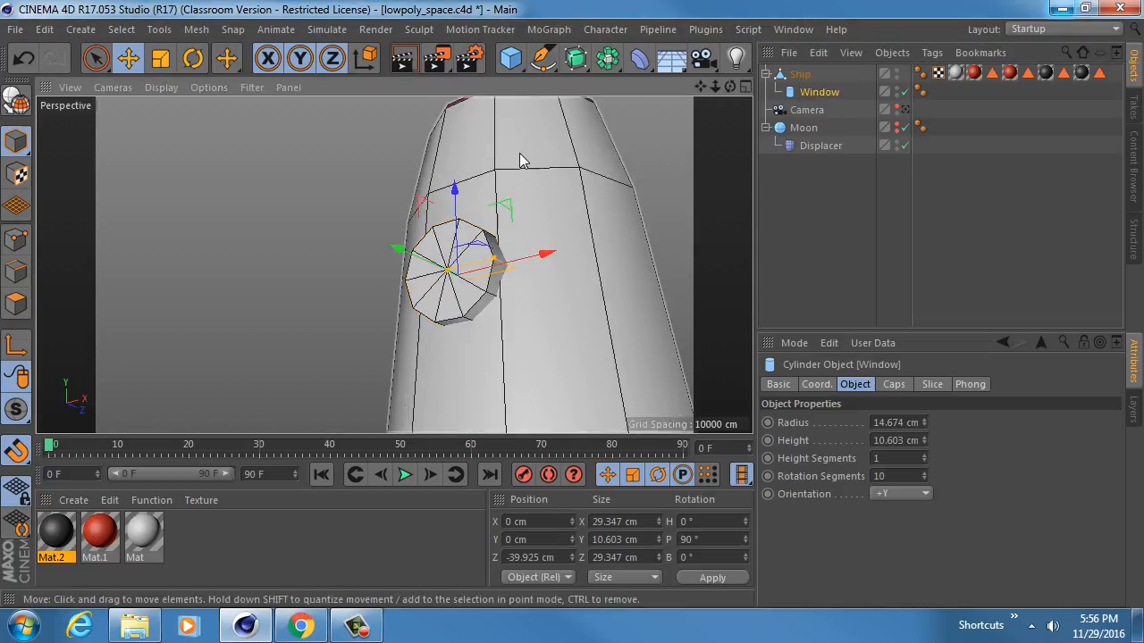
{"action": "key", "text": "c"}
In the Right view, rotate the Window to a pitch of about 84.8° to match the hull's slope.
{"action": "left_click_drag", "start_coordinate": [394, 264], "coordinate": [341, 312], "text": "alt"}
{"action": "middle_click", "coordinate": [341, 313]}
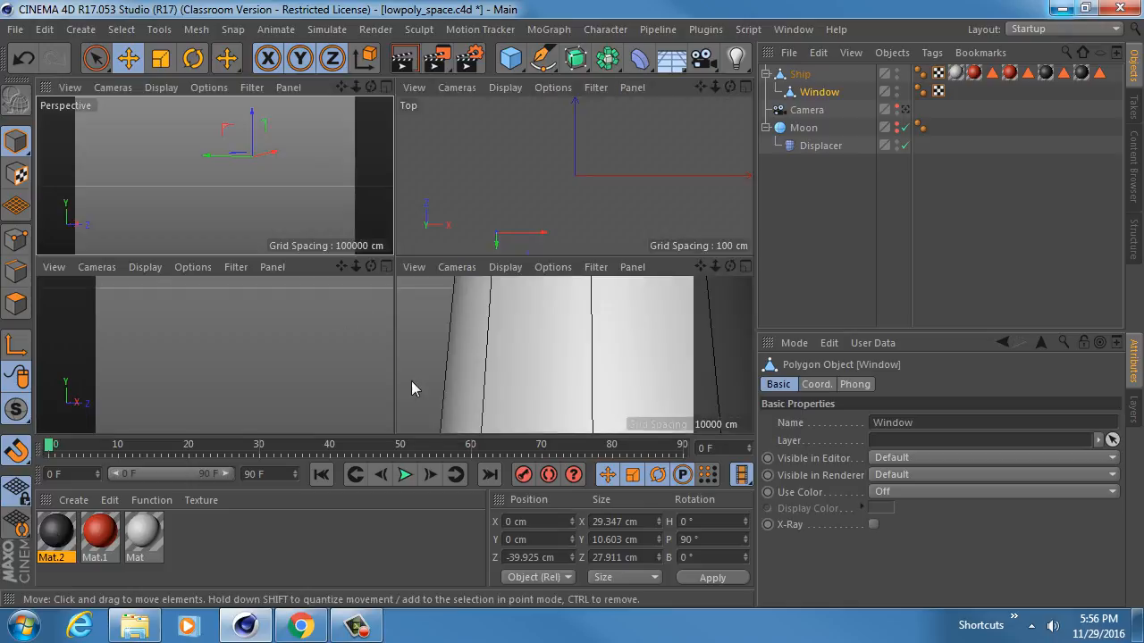
{"action": "middle_click", "coordinate": [536, 364]}
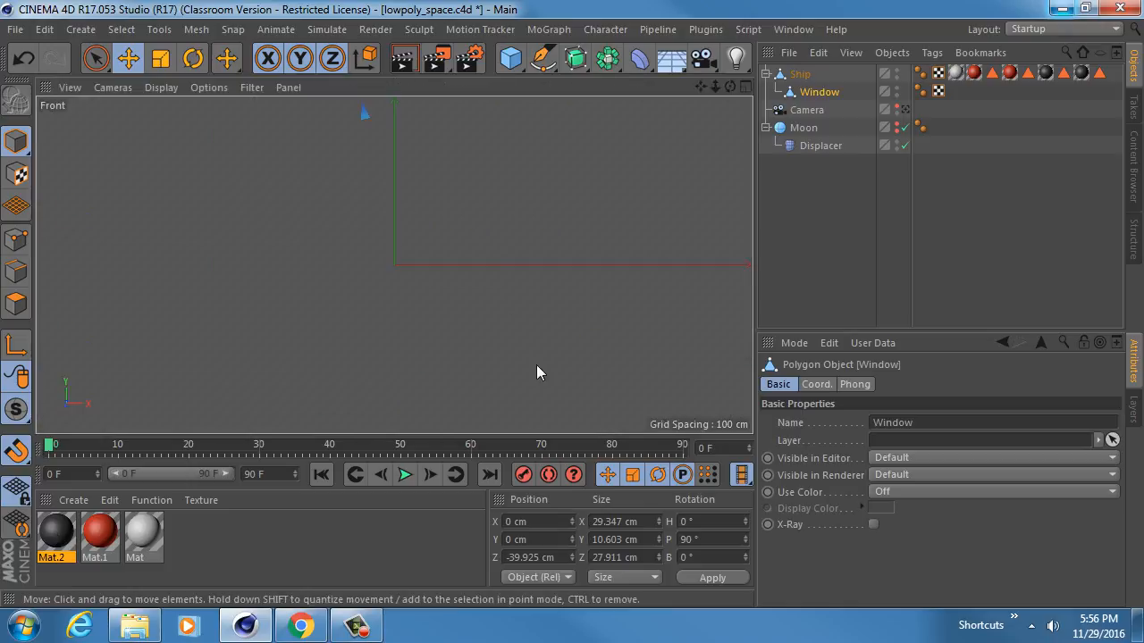
{"action": "key", "text": "o"}
{"action": "middle_click", "coordinate": [188, 363]}
{"action": "middle_click", "coordinate": [189, 362]}
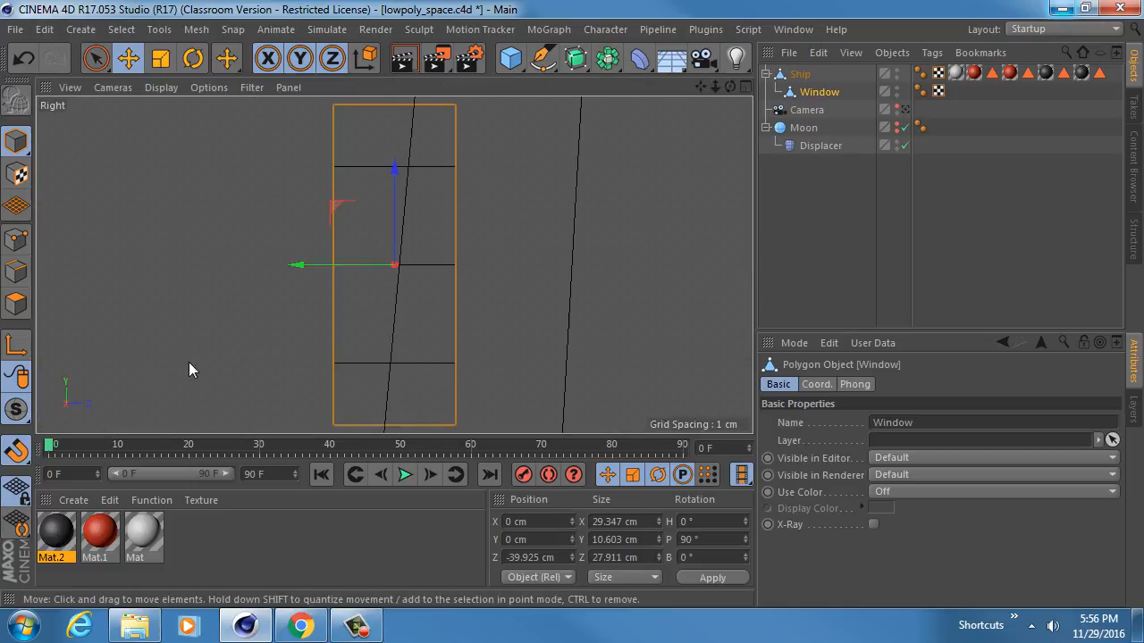
{"action": "middle_click_drag", "start_coordinate": [361, 225], "coordinate": [345, 297], "text": "alt"}
{"action": "right_click_drag", "start_coordinate": [483, 260], "coordinate": [438, 268], "text": "alt"}
{"action": "middle_click_drag", "start_coordinate": [447, 297], "coordinate": [463, 243], "text": "alt"}
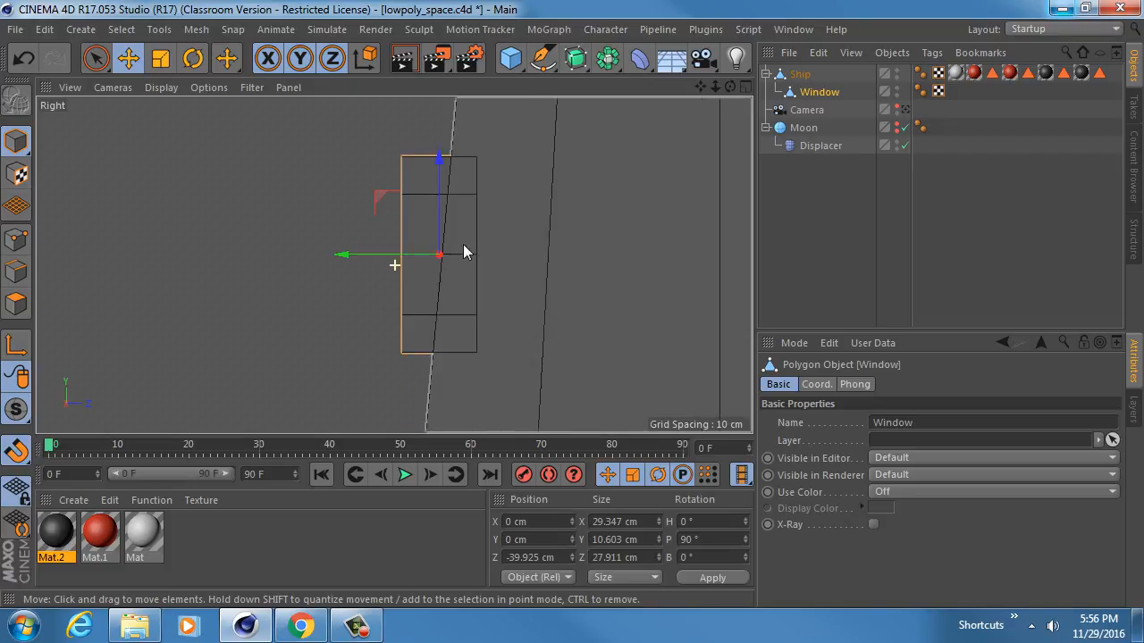
{"action": "key", "text": "r"}
{"action": "left_click_drag", "start_coordinate": [434, 301], "coordinate": [391, 374]}
Return to the Perspective view, select all of the Window's polygons and optimize the mesh.
{"action": "middle_click", "coordinate": [392, 374]}
{"action": "middle_click", "coordinate": [297, 215]}
{"action": "left_click_drag", "start_coordinate": [298, 215], "coordinate": [584, 180], "text": "alt"}
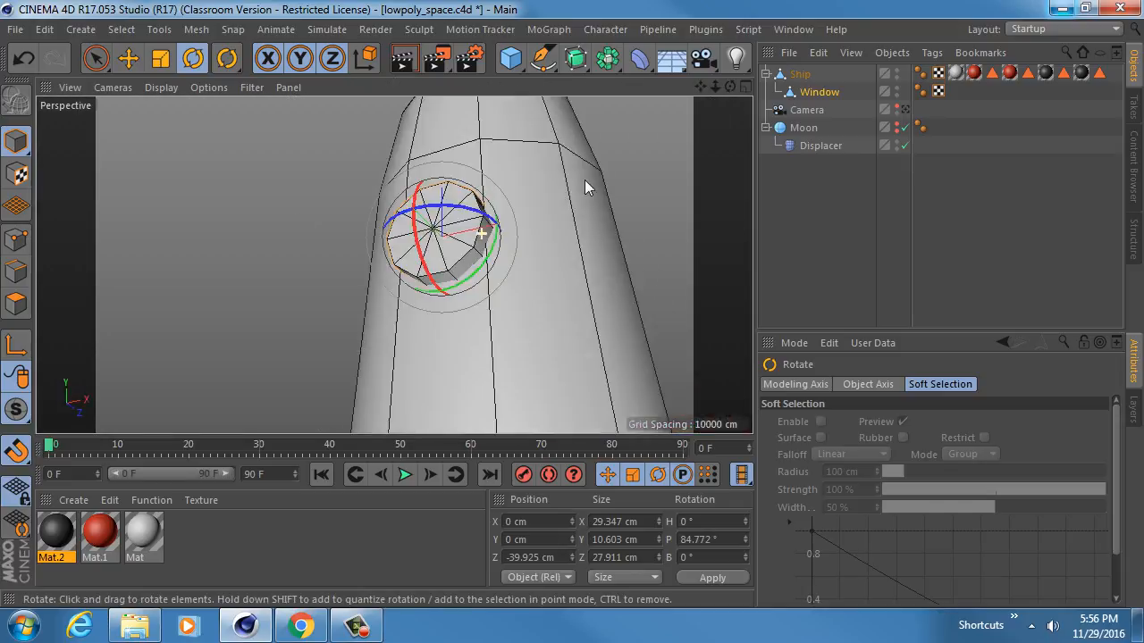
{"action": "left_click", "coordinate": [15, 303]}
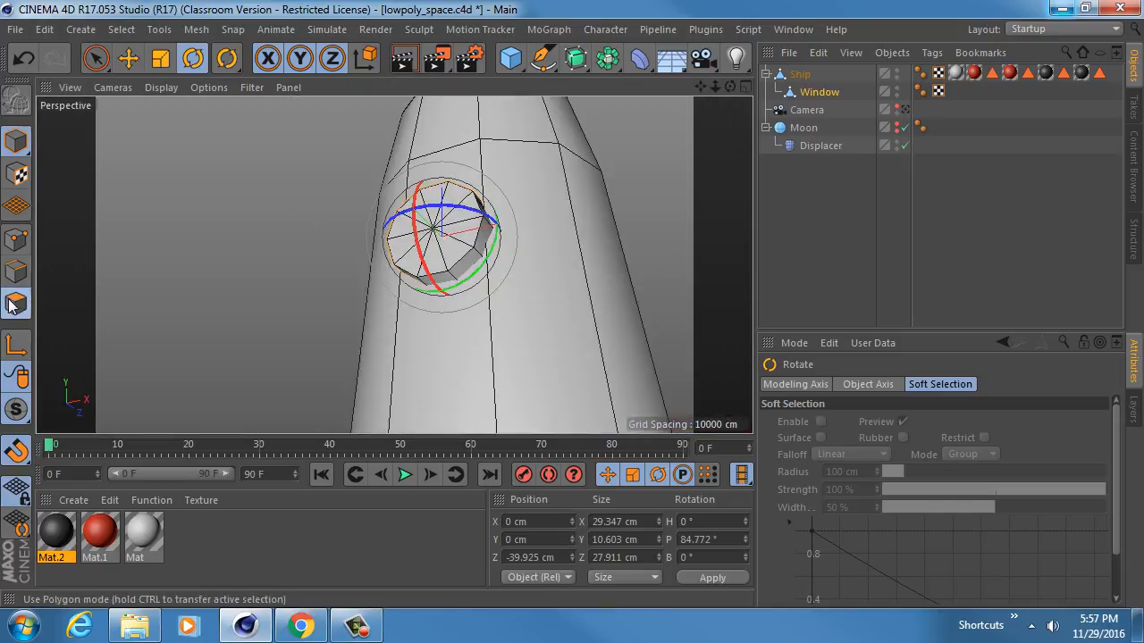
{"action": "key", "text": "9"}
{"action": "left_click", "coordinate": [439, 247]}
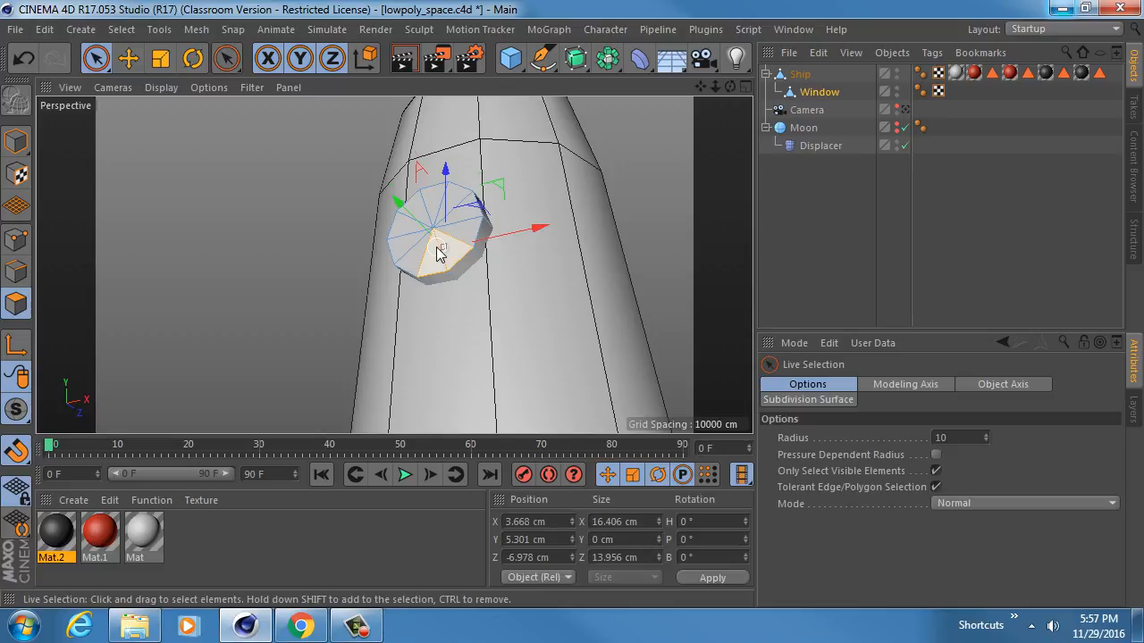
{"action": "key", "text": "ctrl+a"}
{"action": "key", "text": "u"}
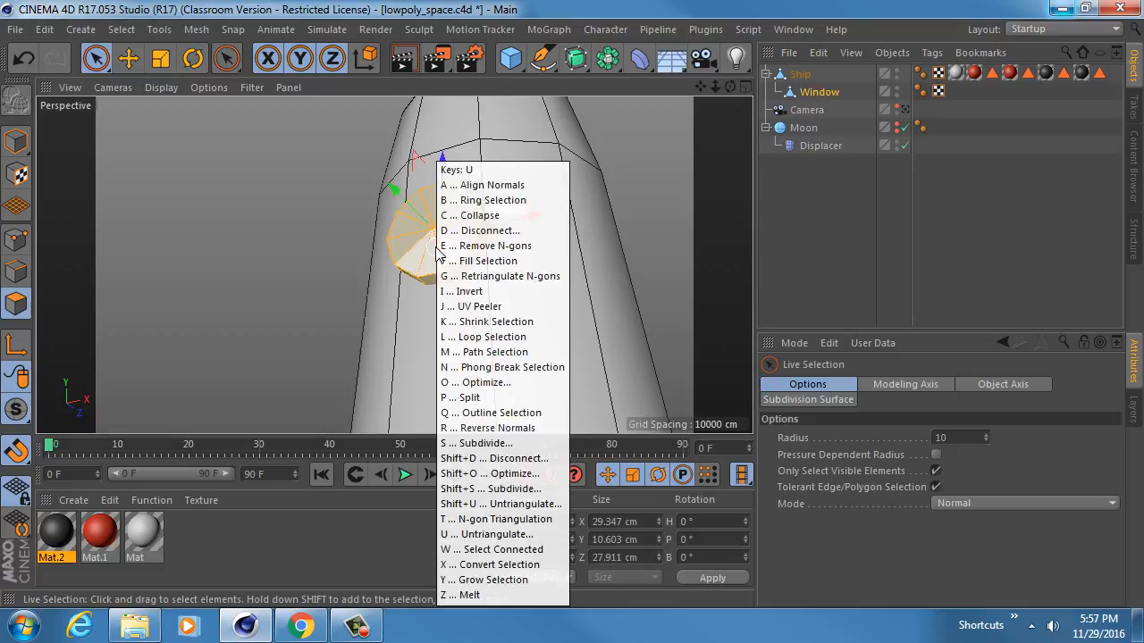
{"action": "key", "text": "o"}
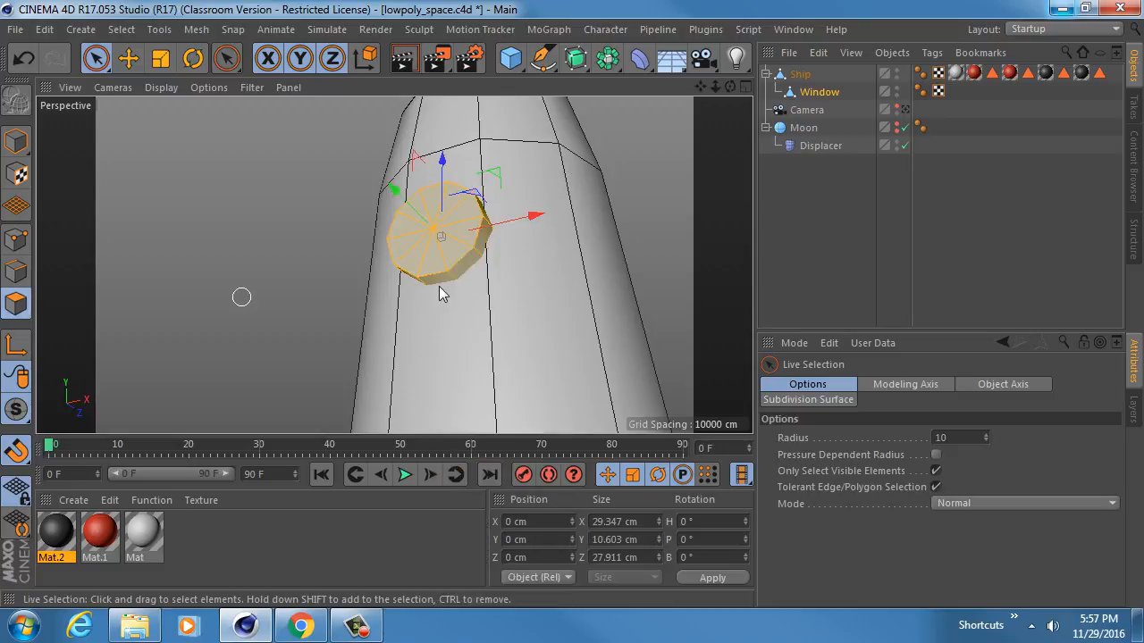
Select the Window's front cap polygons and extrude them inner by about 3.1 cm.
{"action": "mouse_move", "coordinate": [428, 256]}
{"action": "left_mouse_down"}
{"action": "mouse_move", "coordinate": [443, 228]}
{"action": "mouse_move", "coordinate": [431, 248]}
{"action": "mouse_move", "coordinate": [445, 229]}
{"action": "mouse_move", "coordinate": [466, 247]}
{"action": "left_mouse_up"}
{"action": "key", "text": "i"}
{"action": "scroll", "coordinate": [451, 242], "scroll_direction": "up", "scroll_amount": 2}
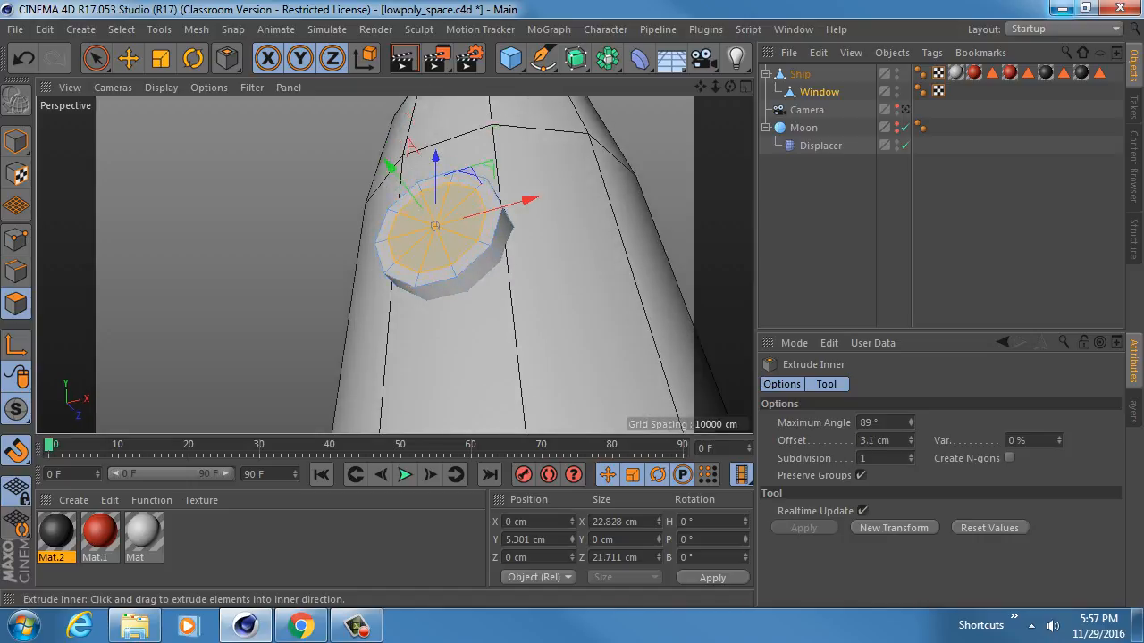
Extrude the inner cap polygons backward into the Window with an offset of about -12.4 cm.
{"action": "key", "text": "d"}
{"action": "left_click_drag", "start_coordinate": [429, 257], "coordinate": [374, 264], "text": "alt"}
{"action": "left_click_drag", "start_coordinate": [297, 269], "coordinate": [246, 269]}
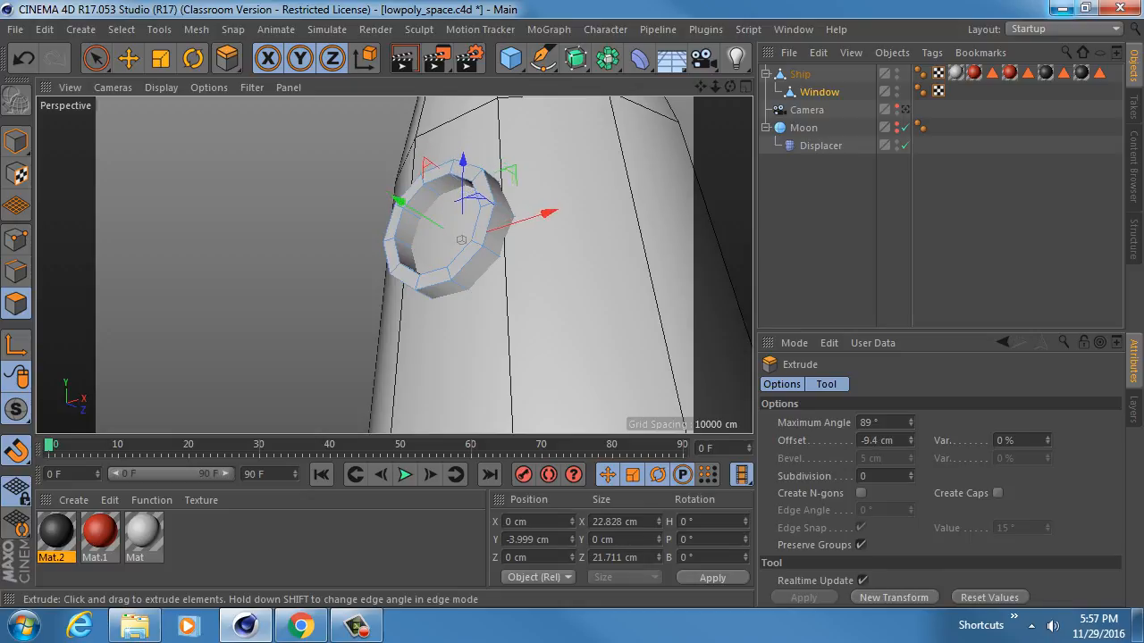
{"action": "left_click_drag", "start_coordinate": [218, 269], "coordinate": [208, 269]}
Return to model mode and apply the dark grey material to the Window.
{"action": "left_click_drag", "start_coordinate": [460, 252], "coordinate": [489, 226], "text": "alt"}
{"action": "left_click", "coordinate": [16, 142]}
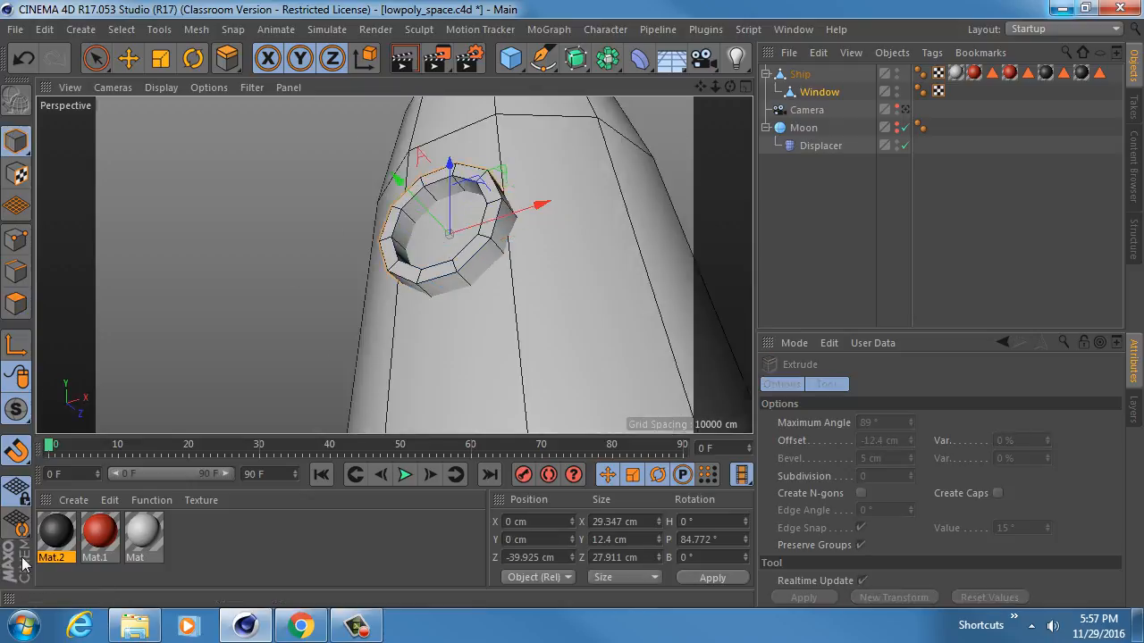
{"action": "left_click_drag", "start_coordinate": [55, 536], "coordinate": [500, 308]}
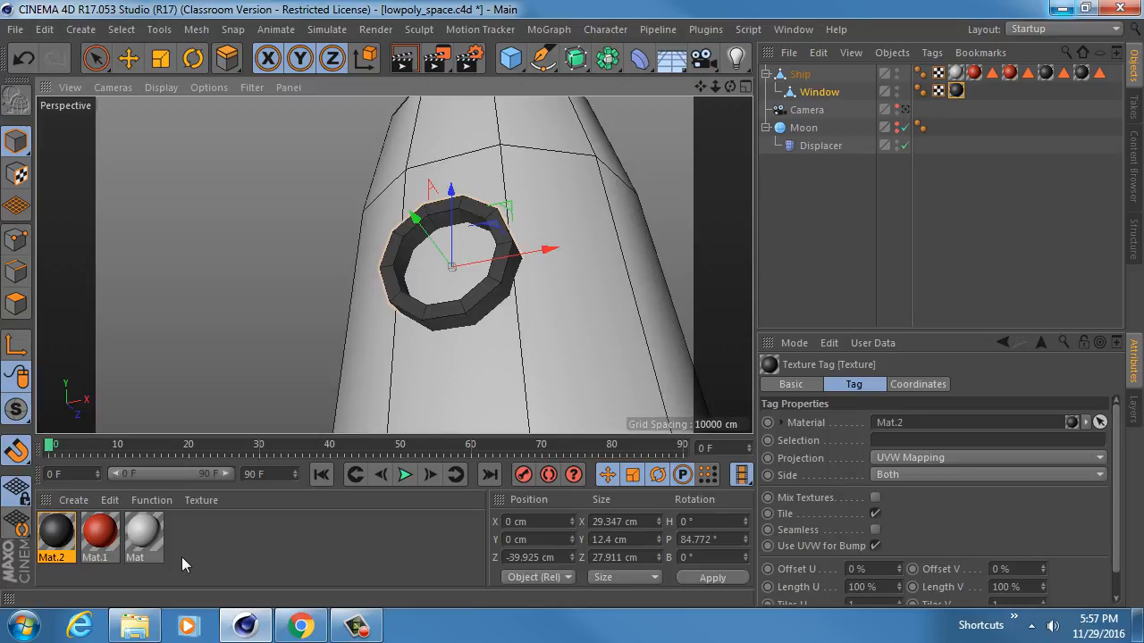
Rename the white material Ship Shite and the red material Ship Red.
{"action": "double_click", "coordinate": [138, 557]}
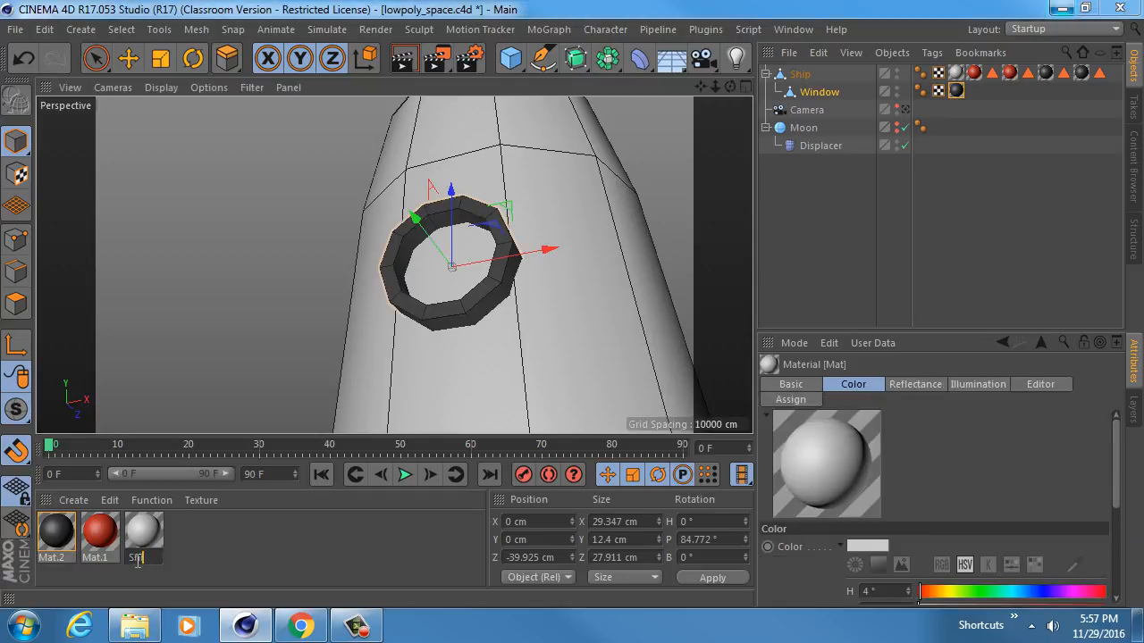
{"action": "type", "text": "Ship Shite"}
{"action": "key", "text": "Return"}
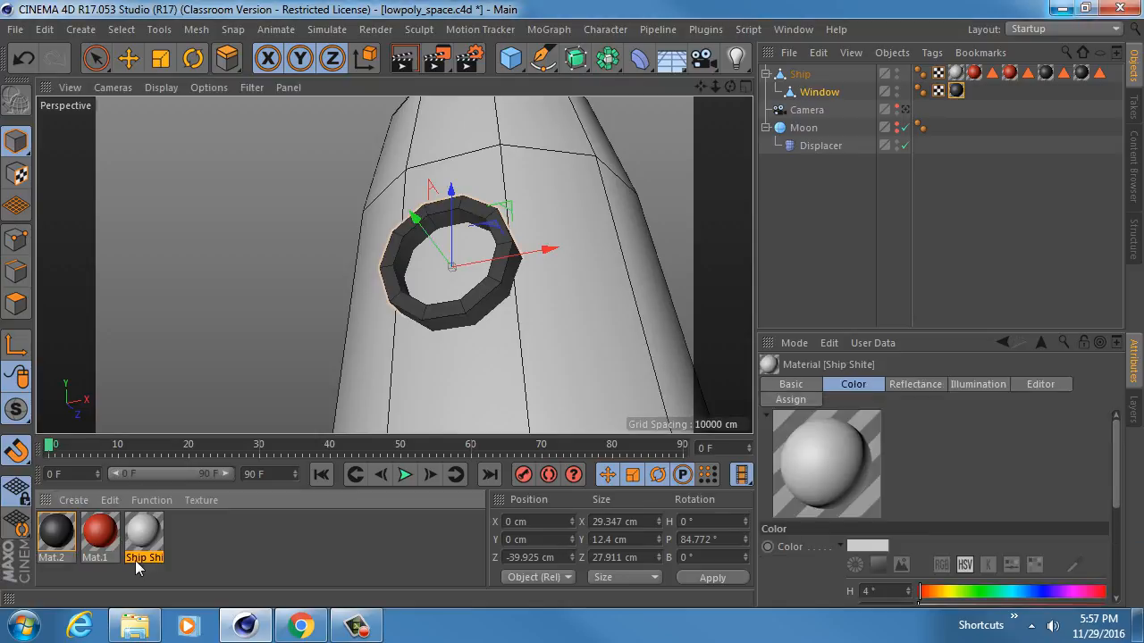
{"action": "double_click", "coordinate": [106, 558]}
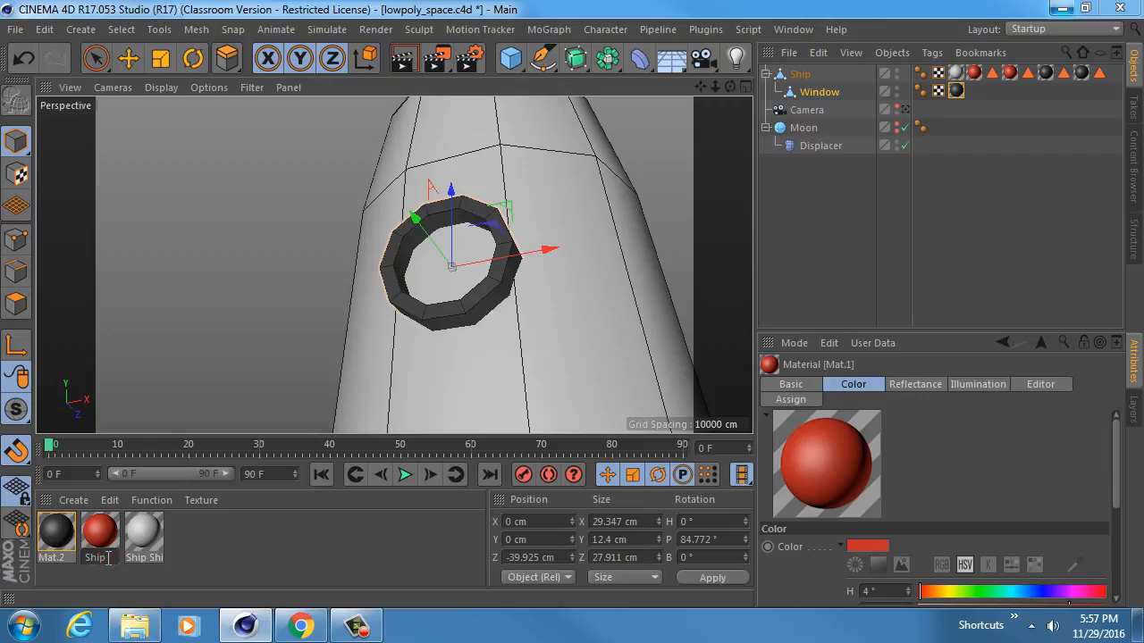
{"action": "type", "text": "Ship Red"}
{"action": "key", "text": "Return"}
Rename the dark grey material Ship Black.
{"action": "double_click", "coordinate": [62, 557]}
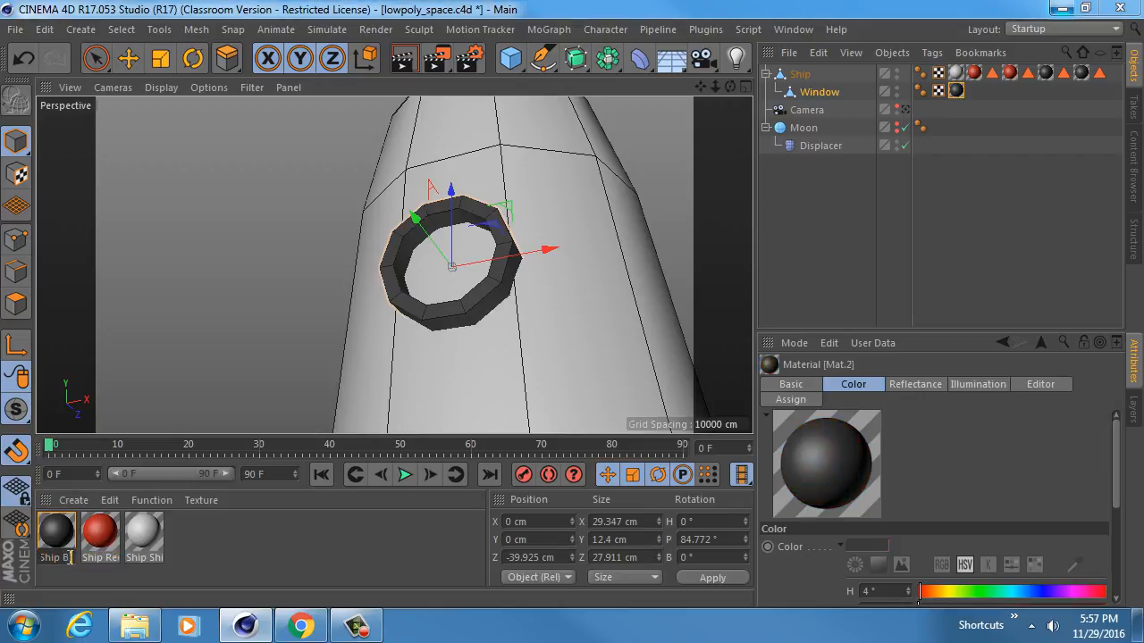
{"action": "type", "text": "Ship Blac"}
{"action": "key", "text": "Return"}
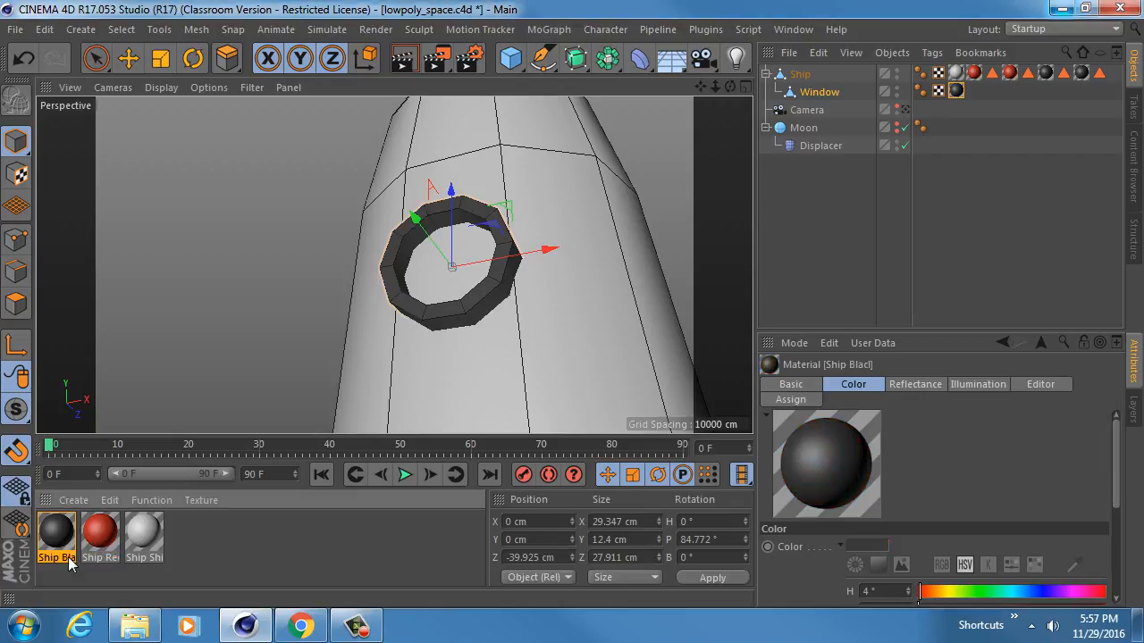
{"action": "double_click", "coordinate": [69, 557]}
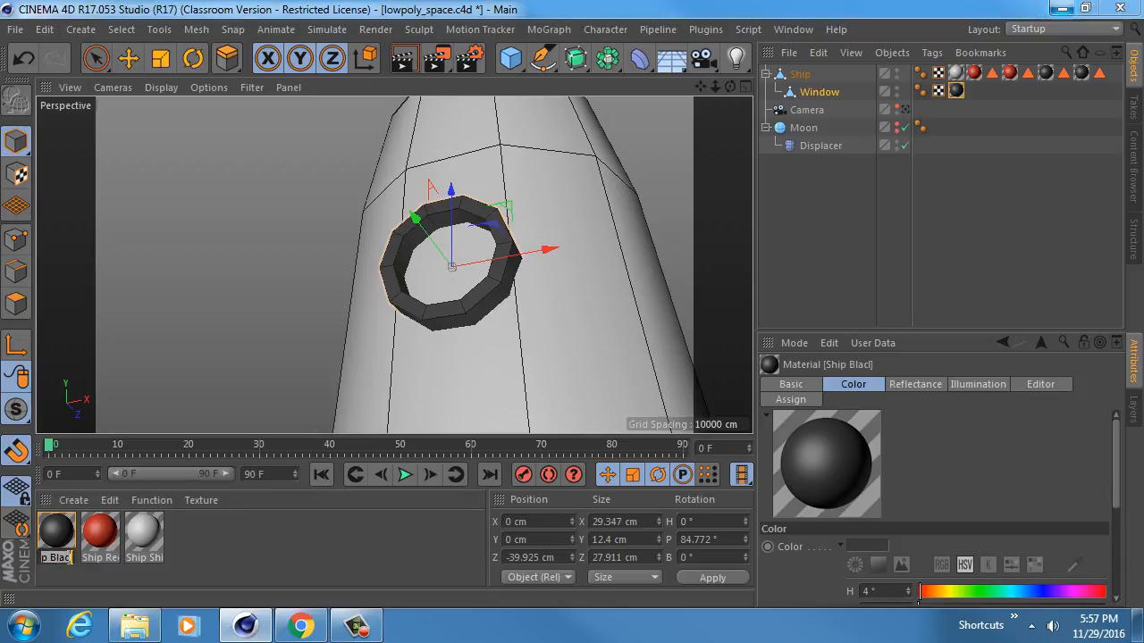
{"action": "type", "text": "k"}
{"action": "key", "text": "Return"}
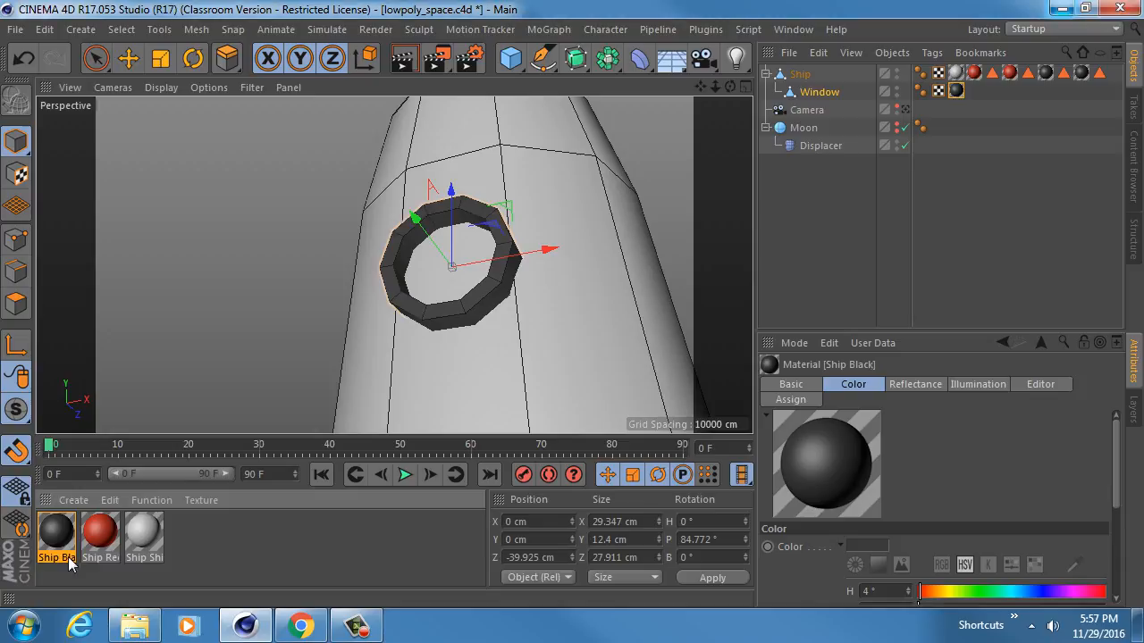
Make the Moon visible in the viewport again and view the scene through the Camera.
{"action": "middle_click_drag", "start_coordinate": [466, 191], "coordinate": [426, 167], "text": "alt"}
{"action": "right_click_drag", "start_coordinate": [447, 215], "coordinate": [431, 180], "text": "alt"}
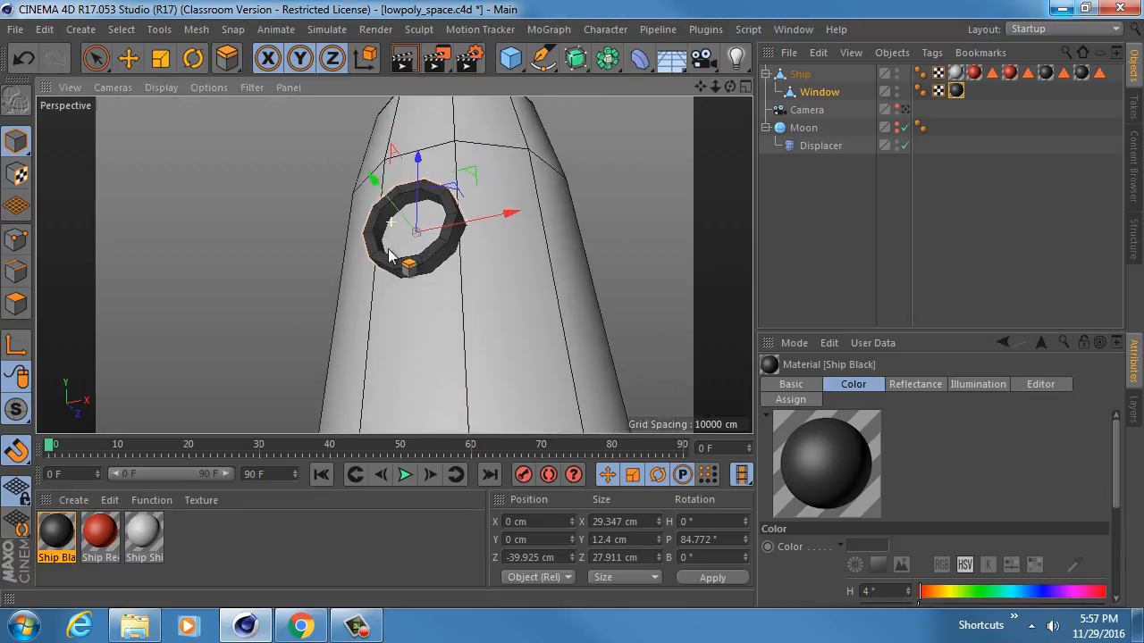
{"action": "left_click_drag", "start_coordinate": [390, 221], "coordinate": [69, 143], "text": "alt"}
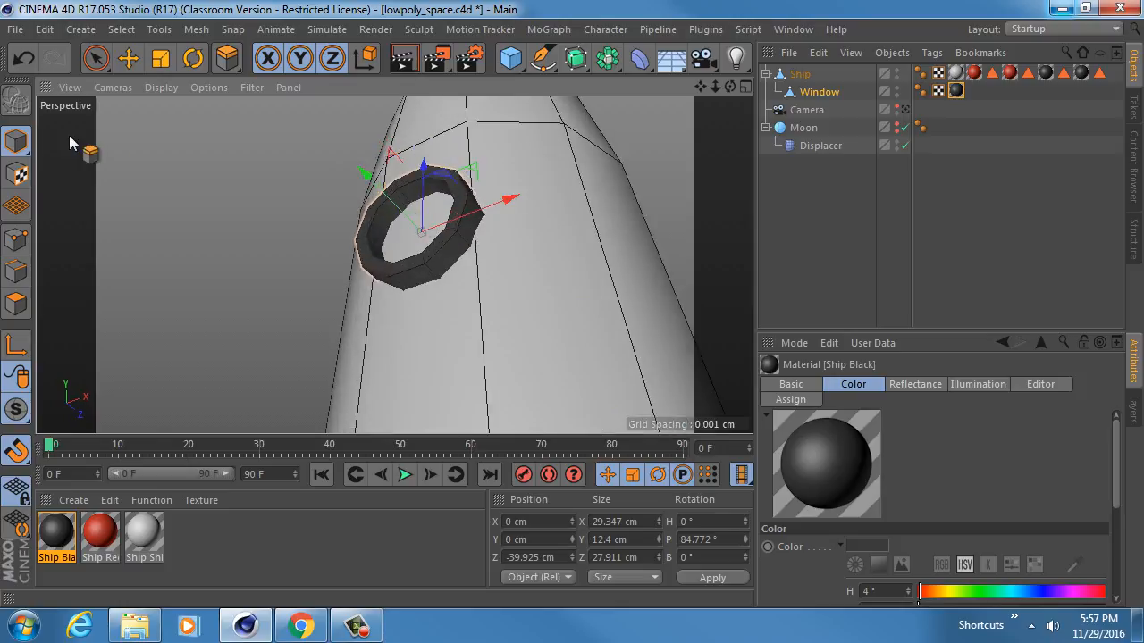
{"action": "right_click_drag", "start_coordinate": [459, 189], "coordinate": [361, 190], "text": "alt"}
{"action": "left_click_drag", "start_coordinate": [516, 279], "coordinate": [512, 321], "text": "alt"}
{"action": "middle_click_drag", "start_coordinate": [482, 184], "coordinate": [426, 321], "text": "alt"}
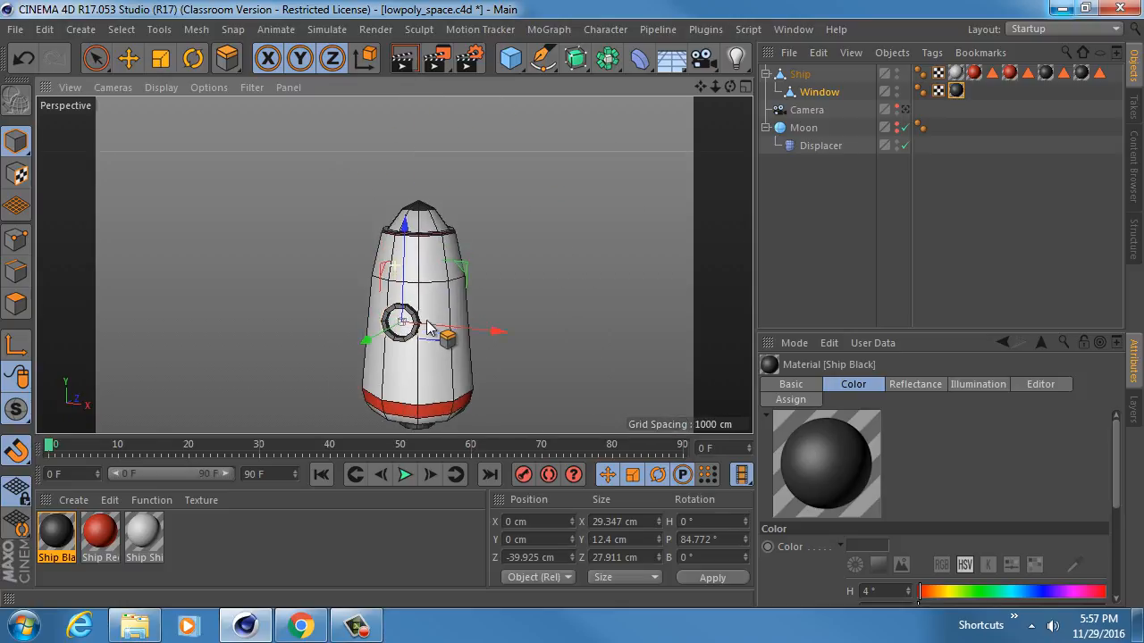
{"action": "right_click_drag", "start_coordinate": [436, 280], "coordinate": [380, 282], "text": "alt"}
{"action": "middle_click_drag", "start_coordinate": [380, 287], "coordinate": [431, 226], "text": "alt"}
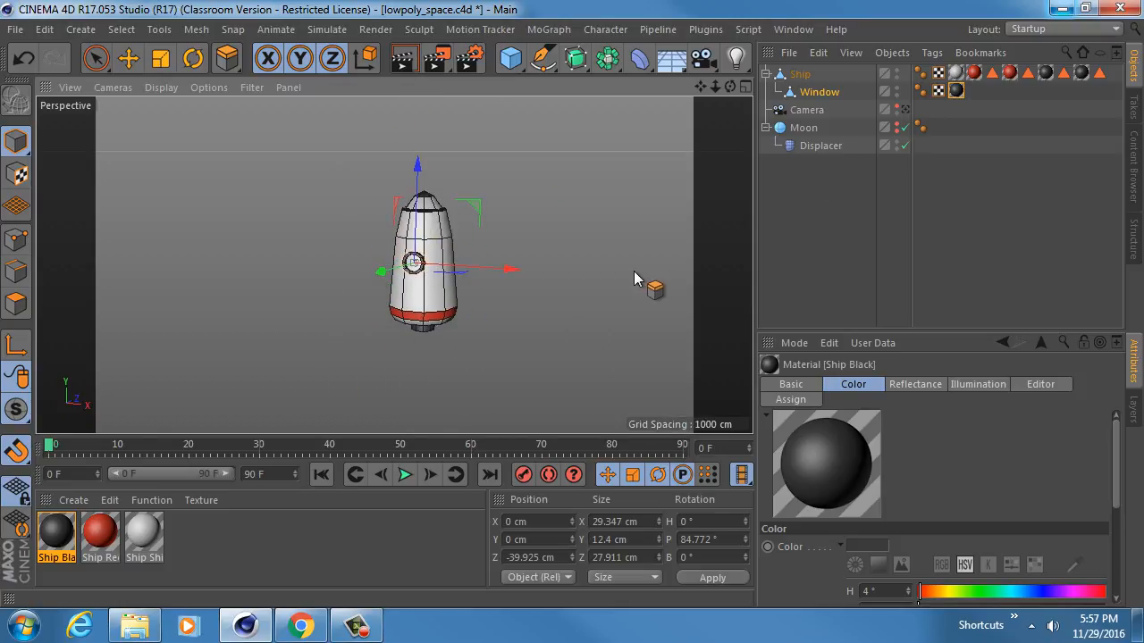
{"action": "left_click", "coordinate": [896, 126]}
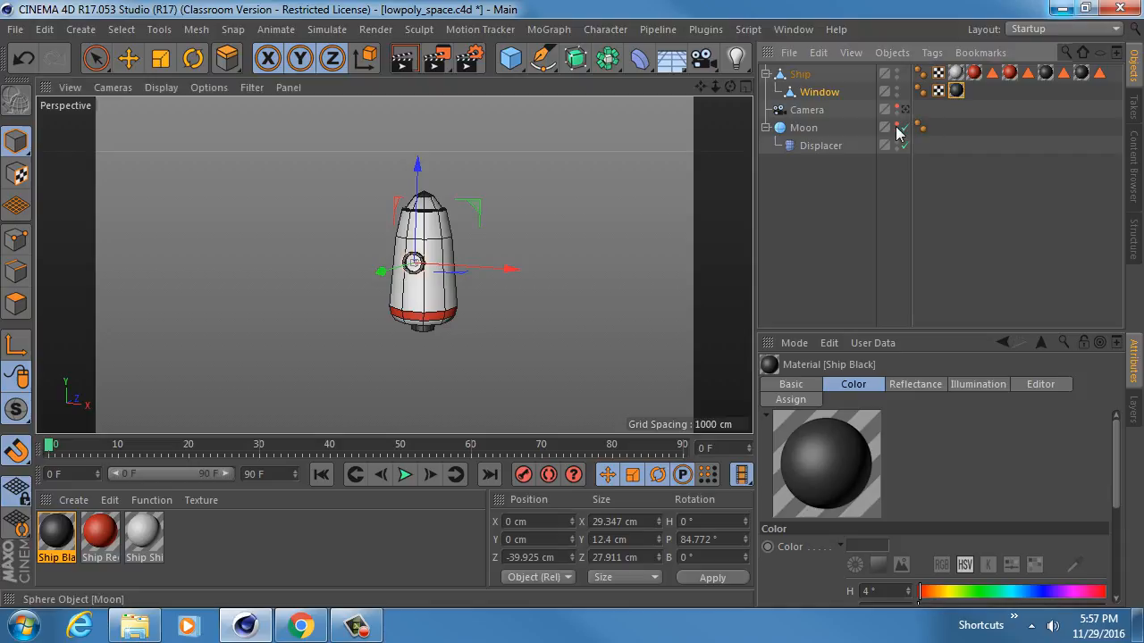
{"action": "left_click", "coordinate": [905, 110]}
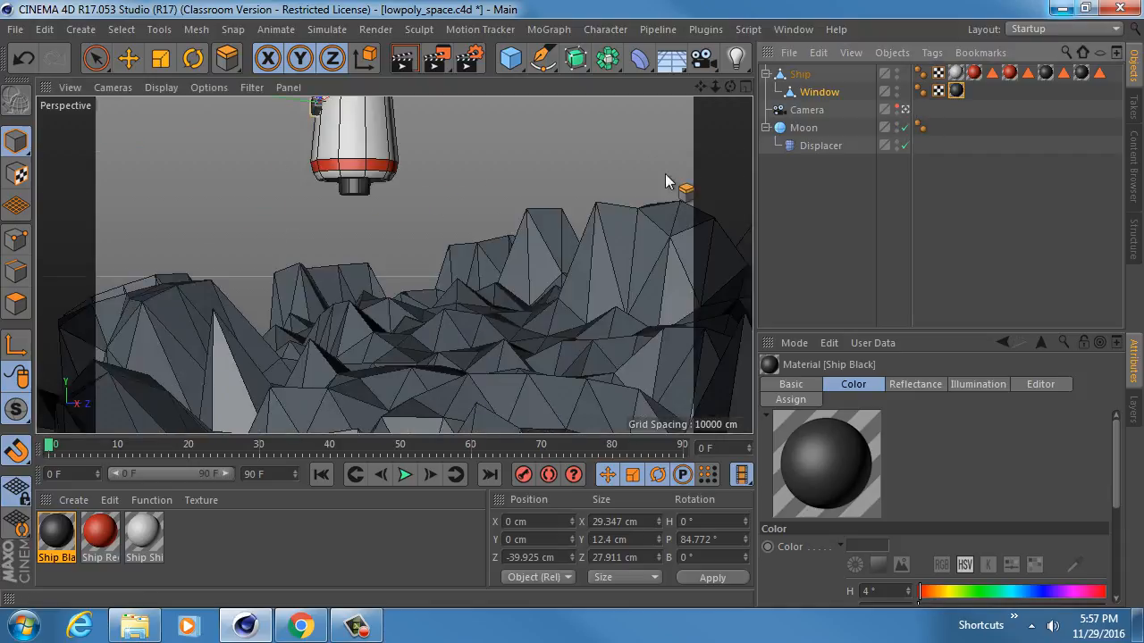
Move the Ship to about X 35, Y 1332, Z -200 cm above the Moon and scale it down to about 153 cm tall.
{"action": "left_click", "coordinate": [800, 74]}
{"action": "key", "text": "e"}
{"action": "middle_click_drag", "start_coordinate": [376, 159], "coordinate": [382, 165], "text": "alt"}
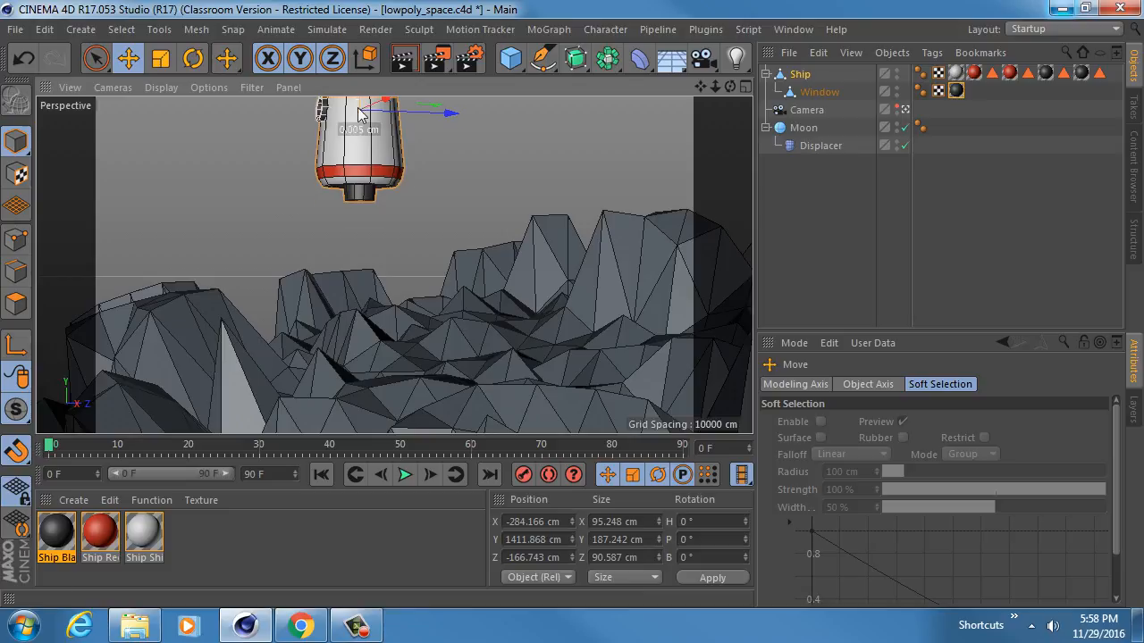
{"action": "left_click_drag", "start_coordinate": [358, 113], "coordinate": [366, 185]}
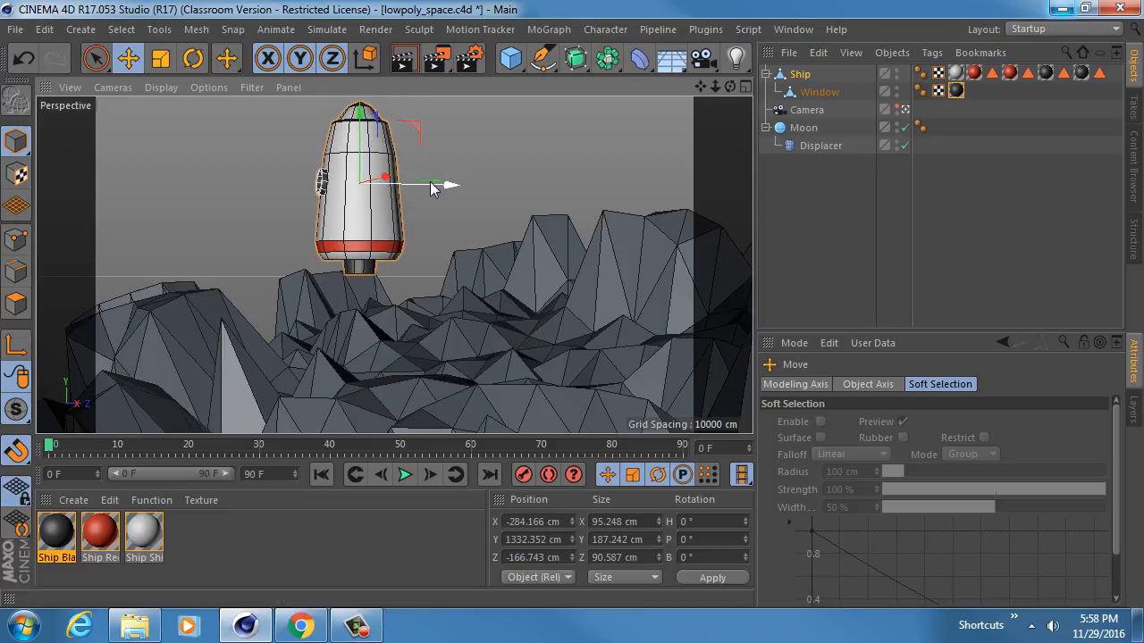
{"action": "left_click_drag", "start_coordinate": [431, 187], "coordinate": [510, 158]}
{"action": "left_click_drag", "start_coordinate": [496, 159], "coordinate": [429, 183]}
{"action": "key", "text": "t"}
{"action": "key", "text": "e"}
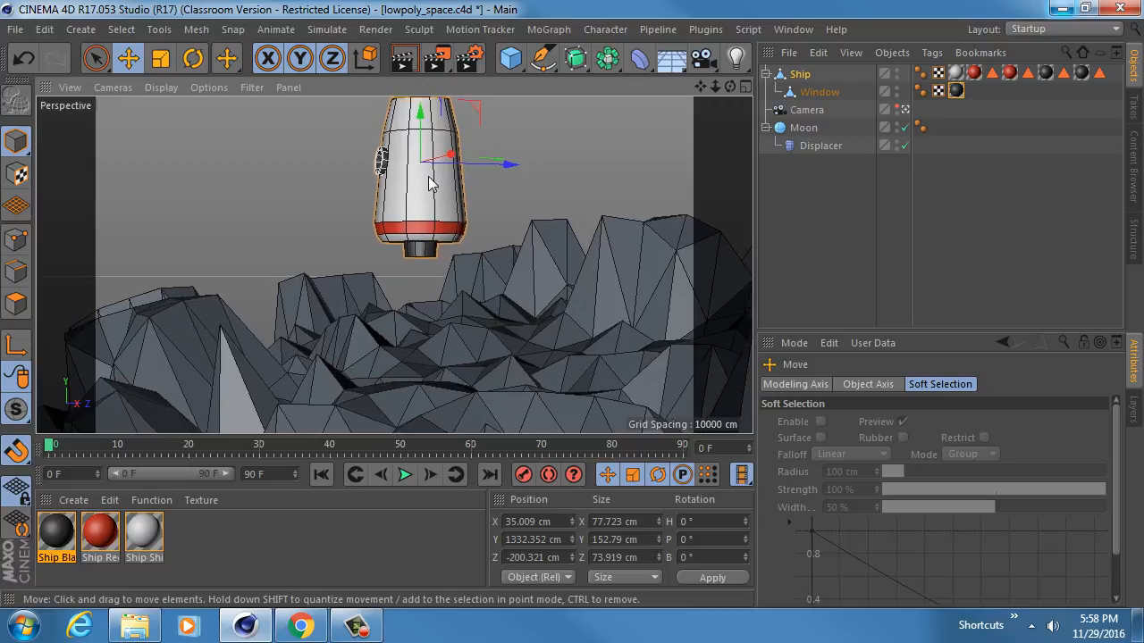
Rotate the Ship to about H 48.5°, P 2.4°, B -2.7° so its window turns toward the camera.
{"action": "key", "text": "r"}
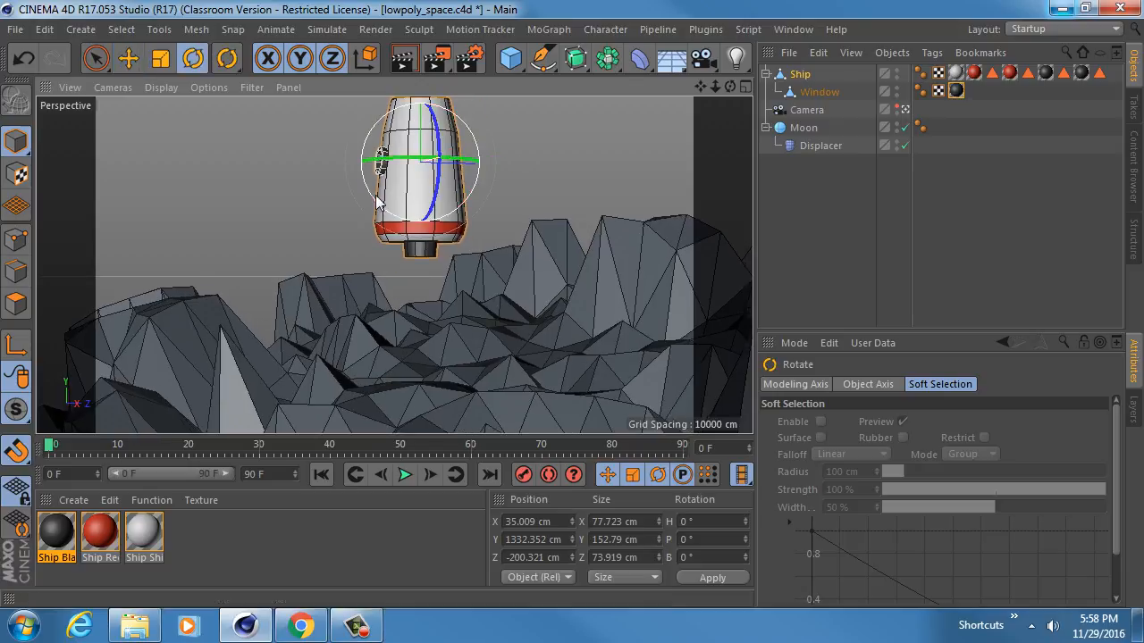
{"action": "left_click_drag", "start_coordinate": [380, 203], "coordinate": [460, 165]}
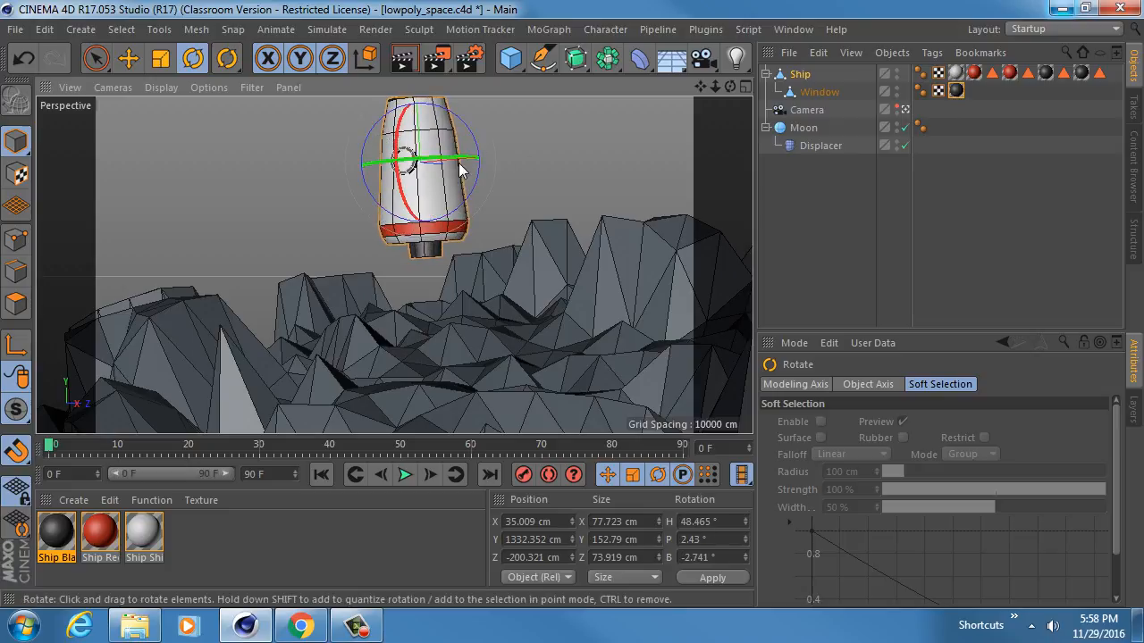
{"action": "scroll", "coordinate": [450, 159], "scroll_direction": "down", "scroll_amount": 2}
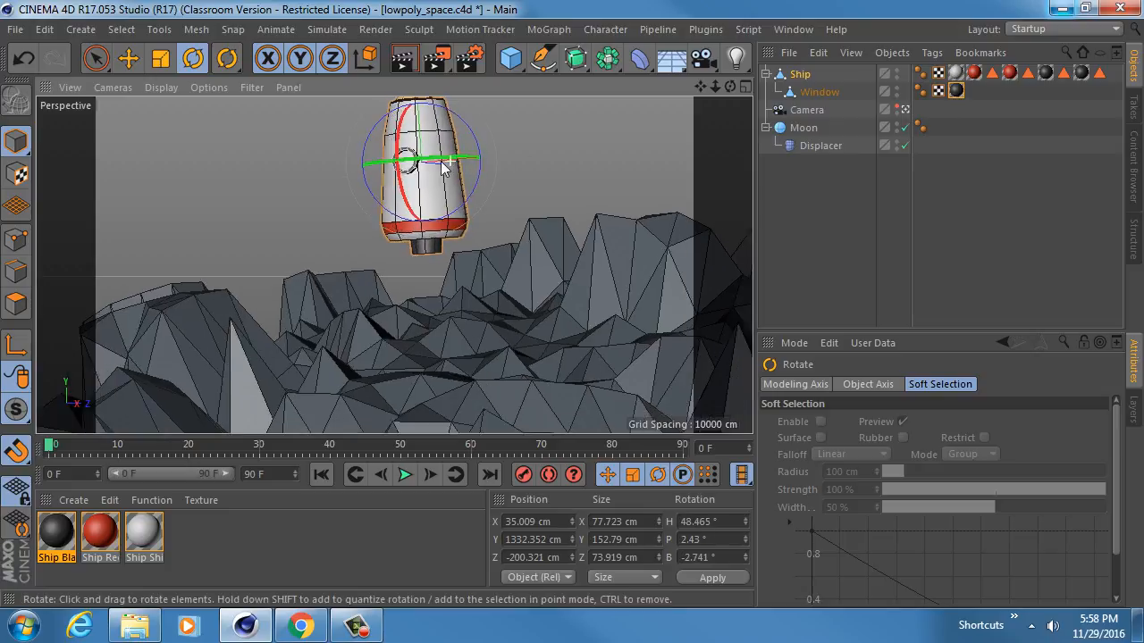
Scale the Ship down to about 121 cm tall and move it to about X 197, Y 1303, Z -253 cm.
{"action": "middle_click_drag", "start_coordinate": [439, 139], "coordinate": [433, 168], "text": "alt"}
{"action": "key", "text": "e"}
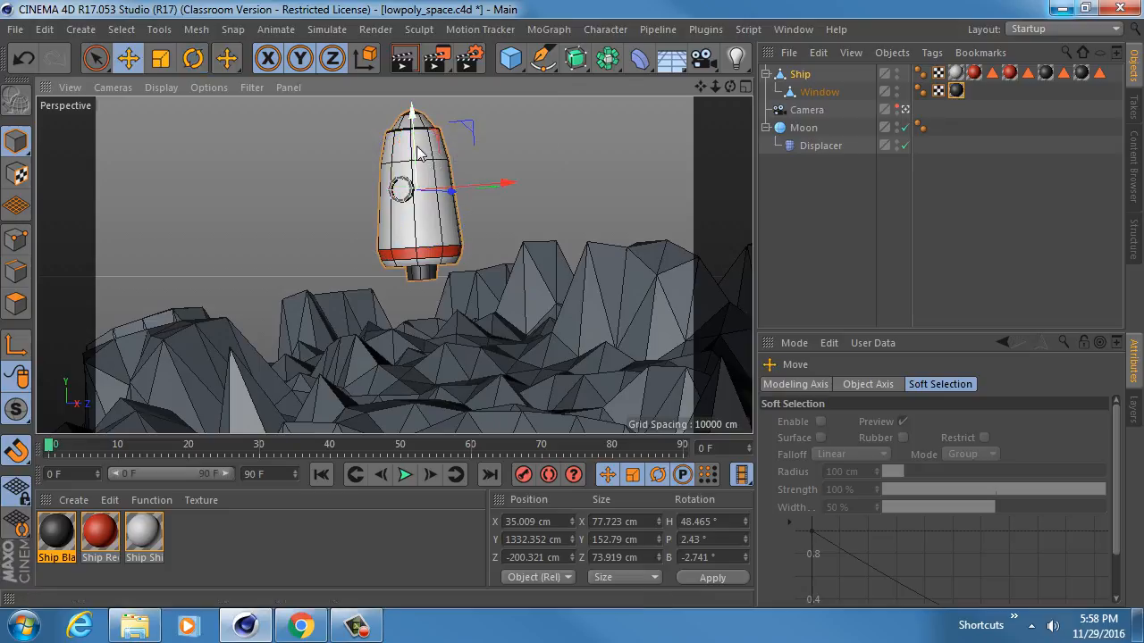
{"action": "left_click_drag", "start_coordinate": [416, 153], "coordinate": [415, 149]}
{"action": "key", "text": "t"}
{"action": "left_click_drag", "start_coordinate": [581, 163], "coordinate": [447, 223]}
{"action": "key", "text": "e"}
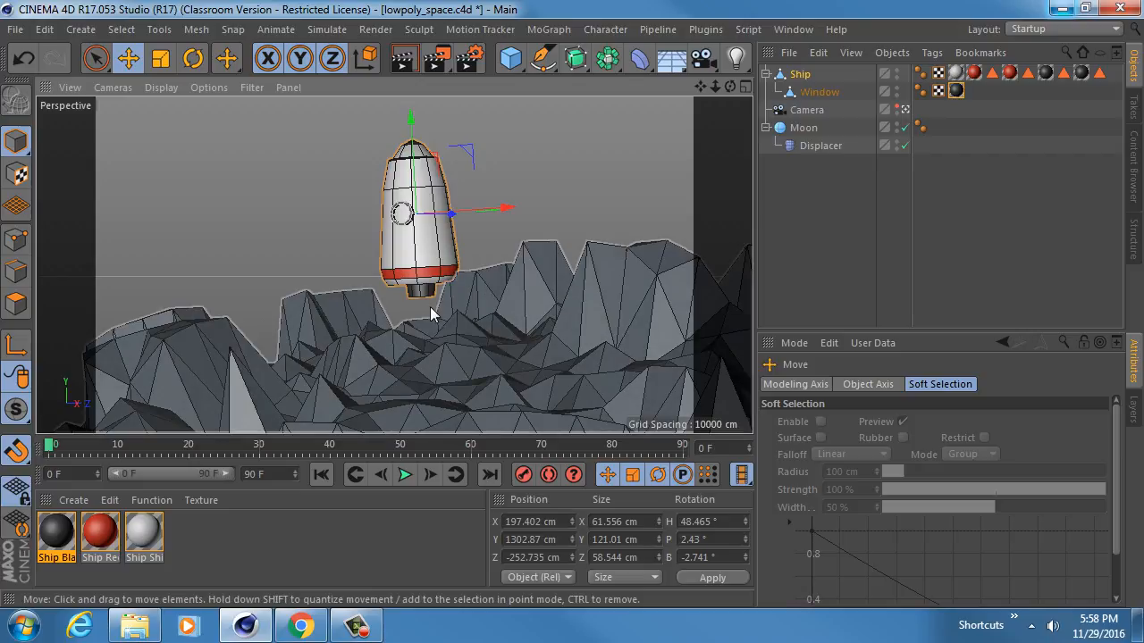
Move the Window slightly outward from the Ship's hull to about Y 0.15, Z -27.5 cm.
{"action": "middle_click_drag", "start_coordinate": [430, 307], "coordinate": [412, 329], "text": "alt"}
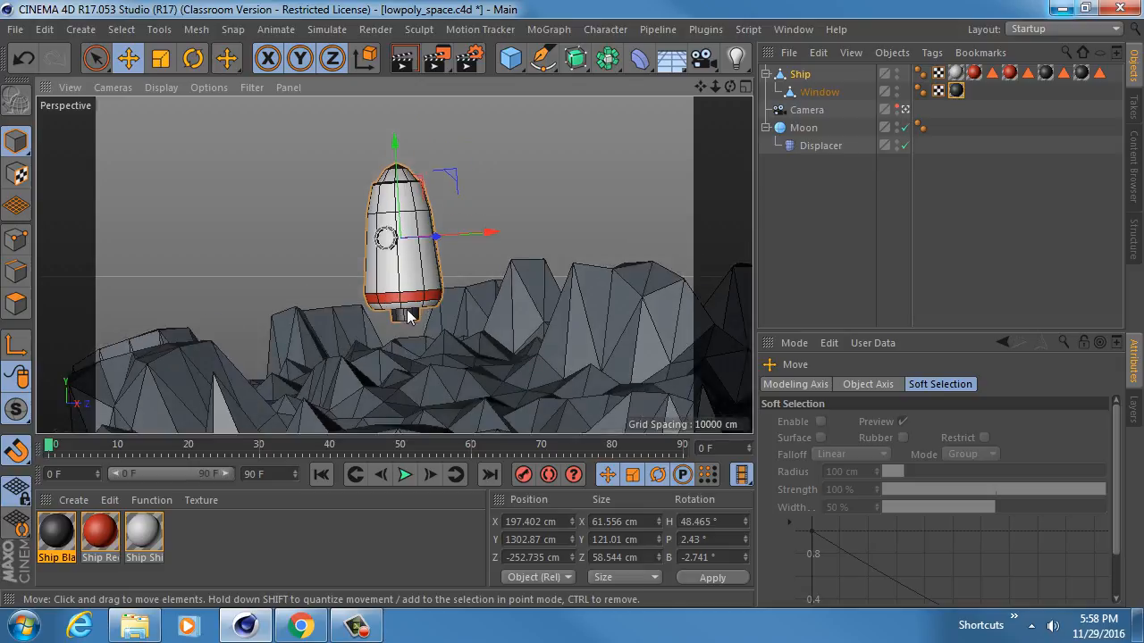
{"action": "left_click", "coordinate": [840, 93]}
{"action": "left_click_drag", "start_coordinate": [351, 230], "coordinate": [351, 236]}
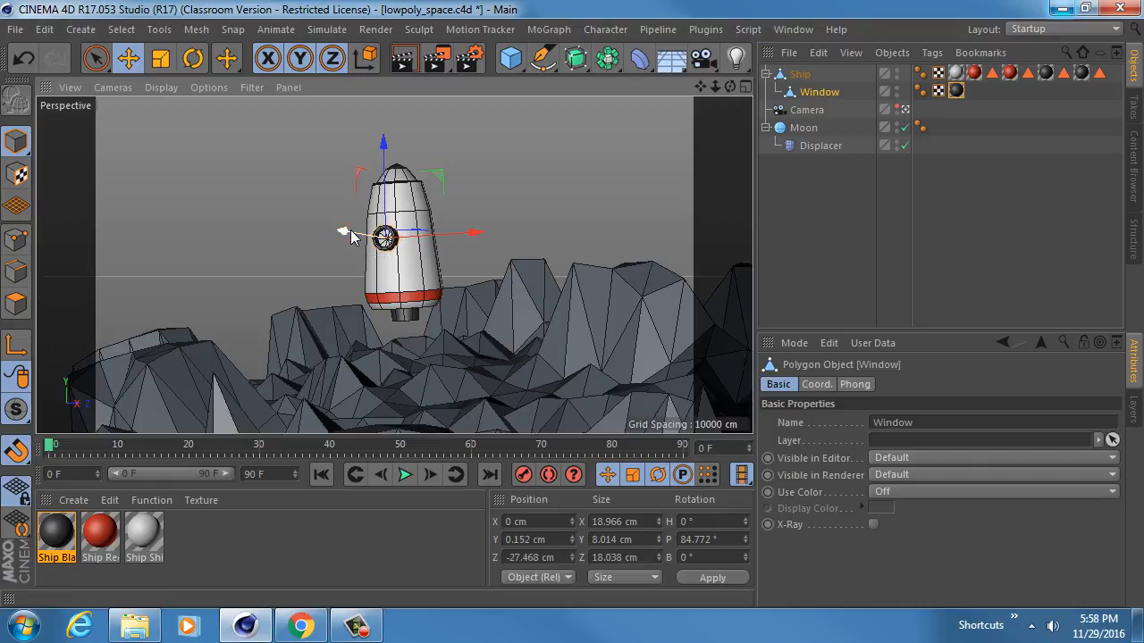
Leave the camera view, create a new material and darken its color to a medium grey.
{"action": "left_click", "coordinate": [905, 110]}
{"action": "left_click_drag", "start_coordinate": [399, 264], "coordinate": [268, 208], "text": "alt"}
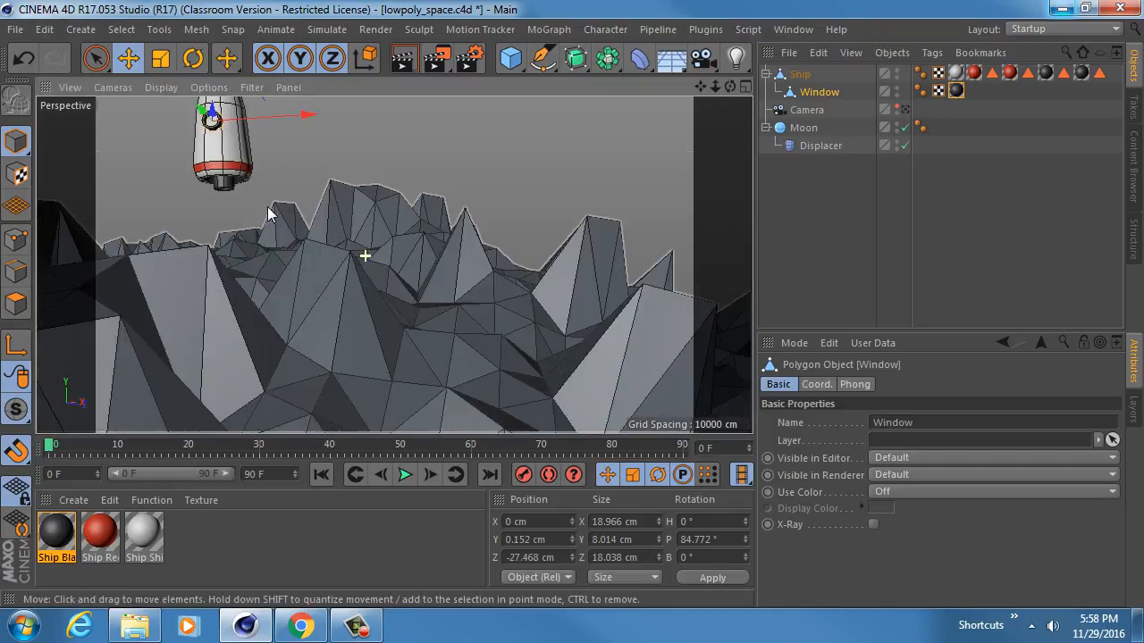
{"action": "middle_click_drag", "start_coordinate": [268, 209], "coordinate": [379, 345], "text": "alt"}
{"action": "left_click_drag", "start_coordinate": [379, 286], "coordinate": [252, 527], "text": "alt"}
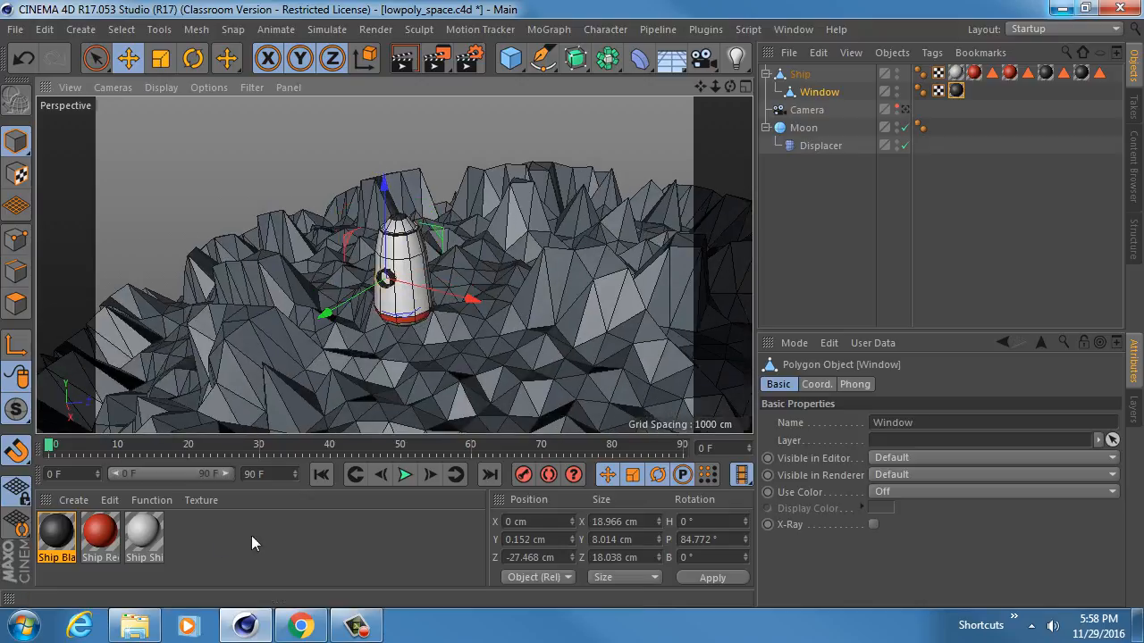
{"action": "double_click", "coordinate": [191, 539]}
{"action": "double_click", "coordinate": [55, 533]}
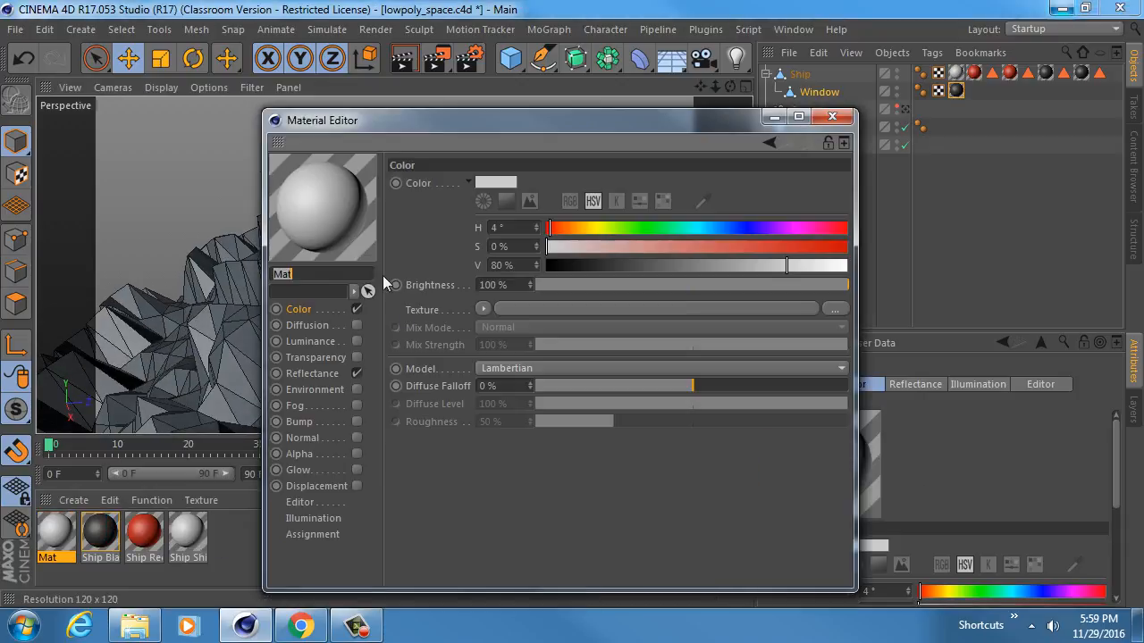
{"action": "left_click", "coordinate": [322, 306]}
{"action": "left_click_drag", "start_coordinate": [783, 268], "coordinate": [702, 269]}
{"action": "left_click", "coordinate": [832, 117]}
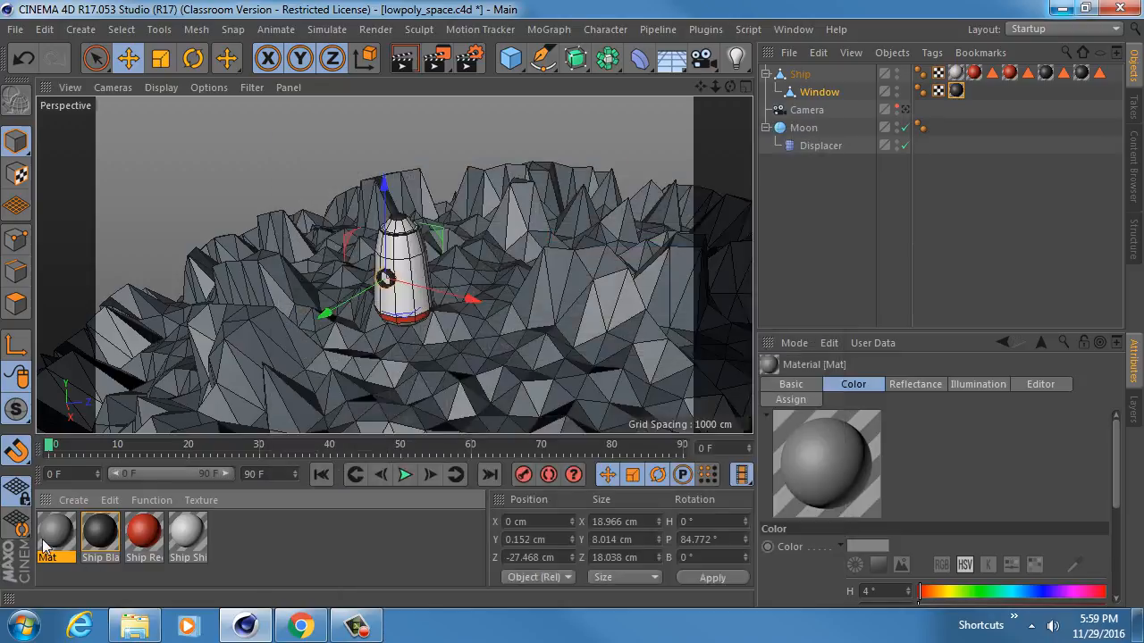
Rename the new grey material Moon and apply it to the Moon's surface.
{"action": "double_click", "coordinate": [57, 559]}
{"action": "type", "text": "Moo"}
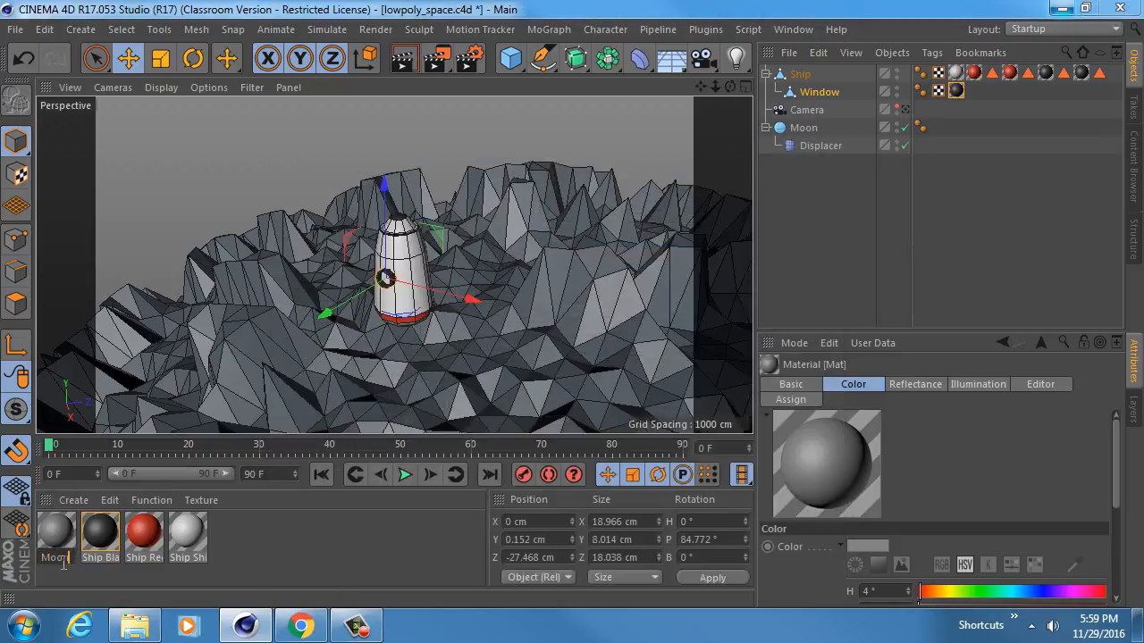
{"action": "type", "text": "n"}
{"action": "key", "text": "Return"}
{"action": "mouse_move", "coordinate": [72, 540]}
{"action": "left_mouse_down"}
{"action": "mouse_move", "coordinate": [348, 398]}
{"action": "mouse_move", "coordinate": [451, 369]}
{"action": "mouse_move", "coordinate": [501, 280]}
{"action": "mouse_move", "coordinate": [470, 324]}
{"action": "mouse_move", "coordinate": [485, 325]}
{"action": "mouse_move", "coordinate": [470, 296]}
{"action": "mouse_move", "coordinate": [402, 246]}
{"action": "mouse_move", "coordinate": [428, 357]}
{"action": "left_mouse_up"}
Switch the viewport display to Gouraud shading without lines and inspect the Ship against the Moon's faceted terrain.
{"action": "key", "text": "n"}
{"action": "key", "text": "a"}
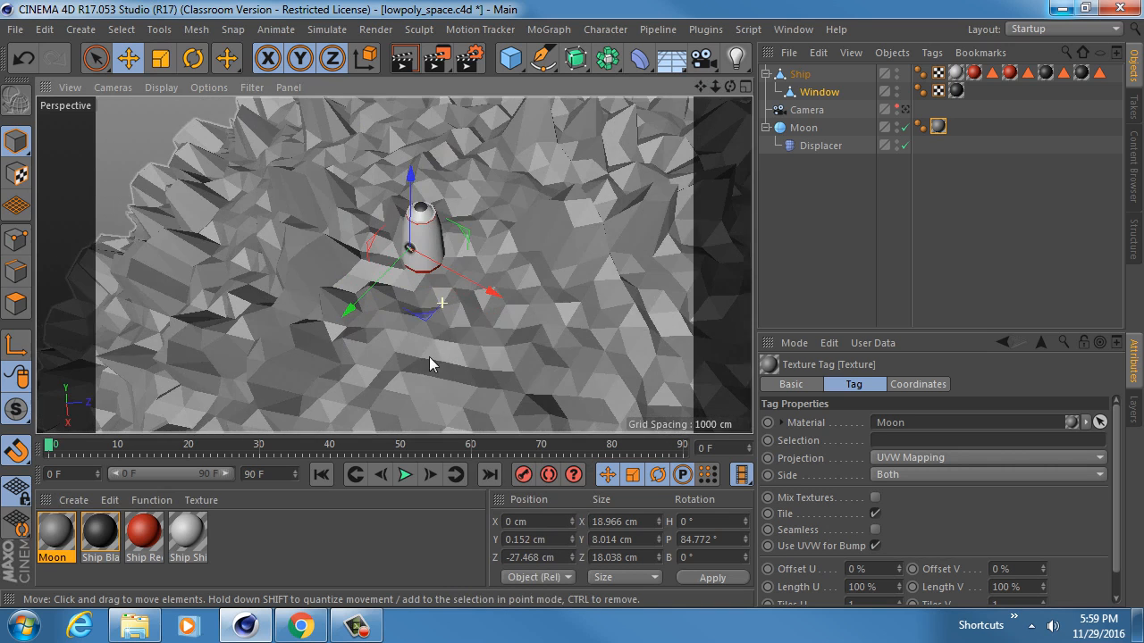
{"action": "scroll", "coordinate": [471, 279], "scroll_direction": "up", "scroll_amount": 10}
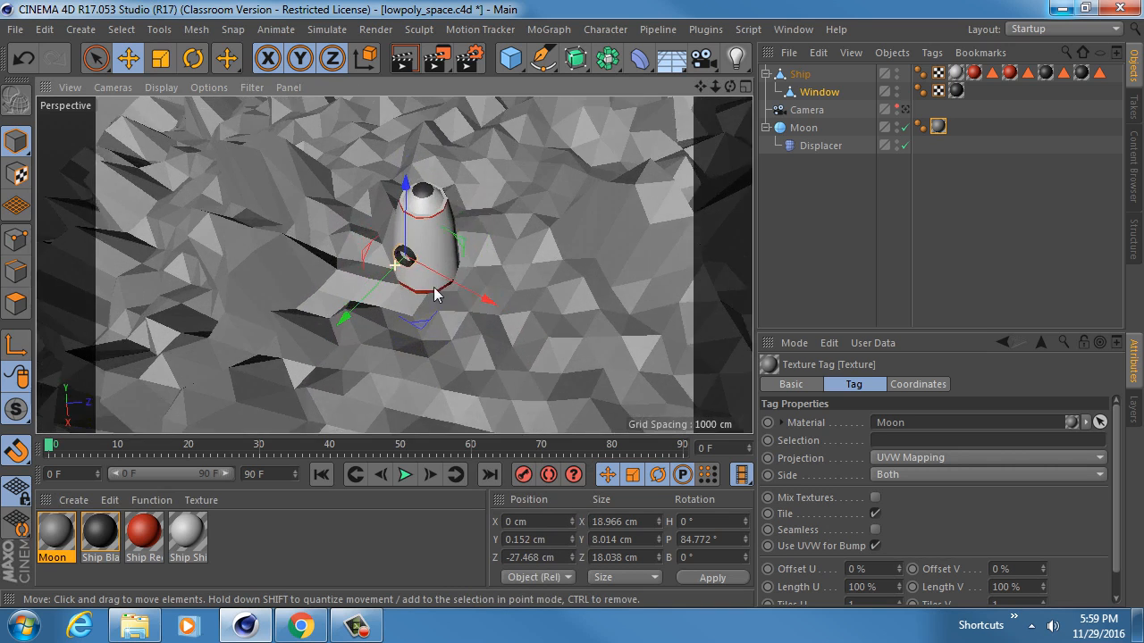
{"action": "left_click_drag", "start_coordinate": [447, 277], "coordinate": [442, 255], "text": "alt"}
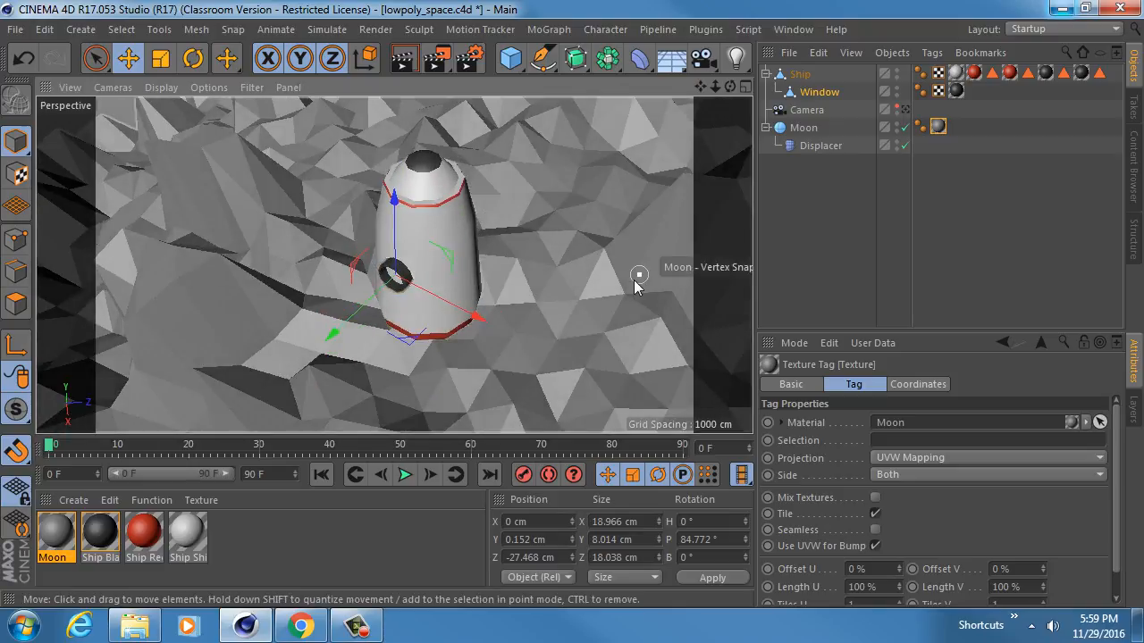
{"action": "left_click_drag", "start_coordinate": [430, 213], "coordinate": [451, 270], "text": "alt"}
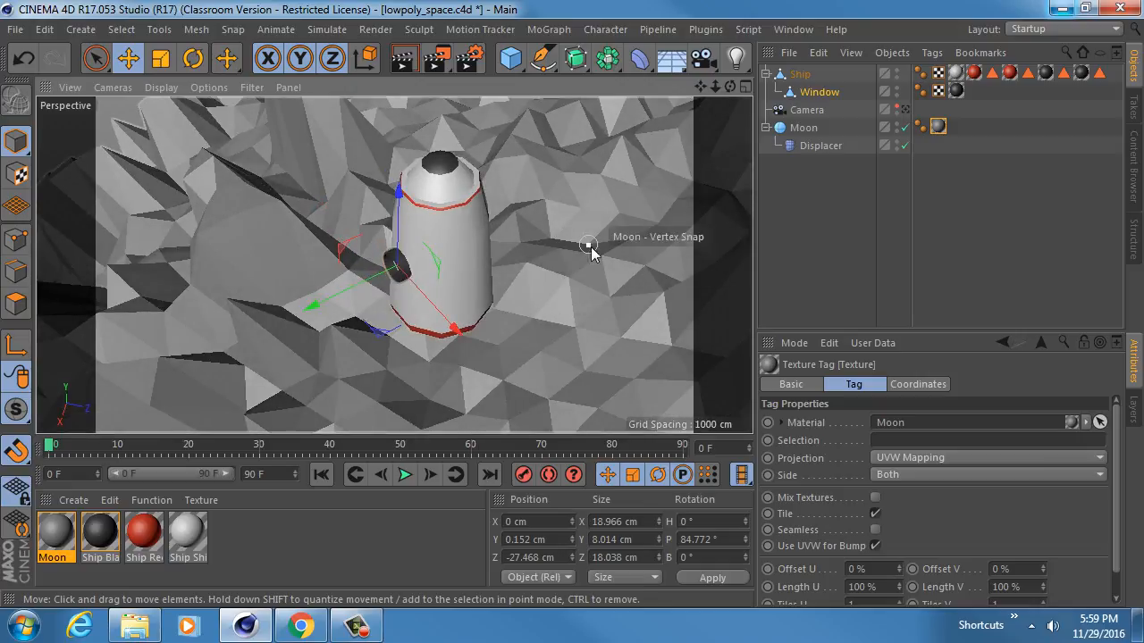
{"action": "left_click_drag", "start_coordinate": [467, 268], "coordinate": [560, 254], "text": "alt"}
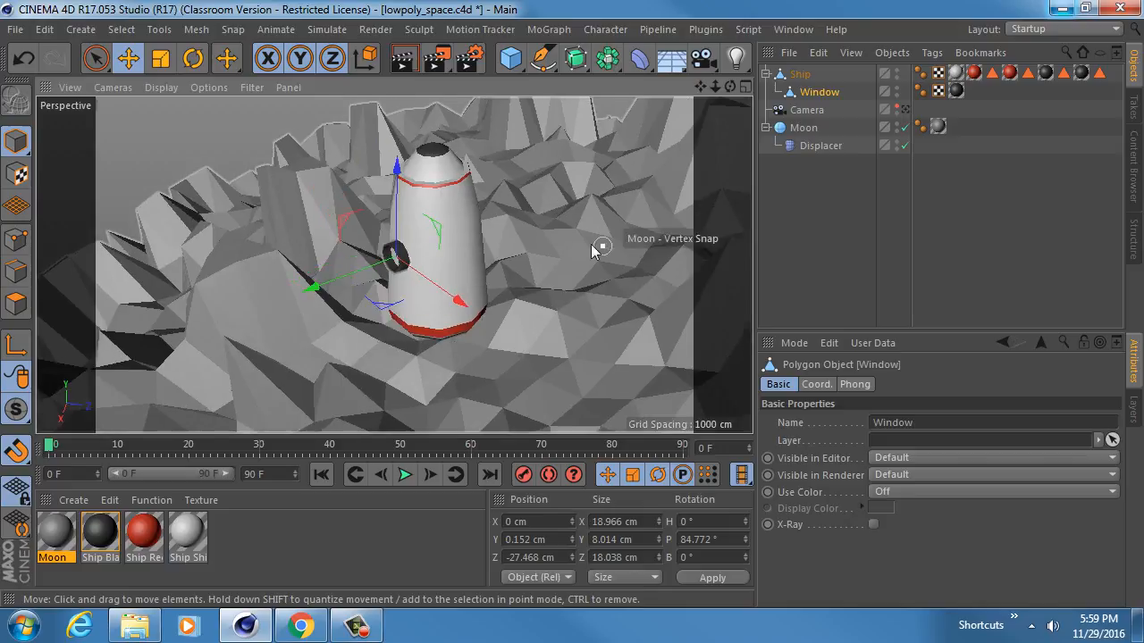
On the Moon's Phong tag, toggle the angle limit off and on again and set the Phong angle to 90°.
{"action": "left_click", "coordinate": [921, 126]}
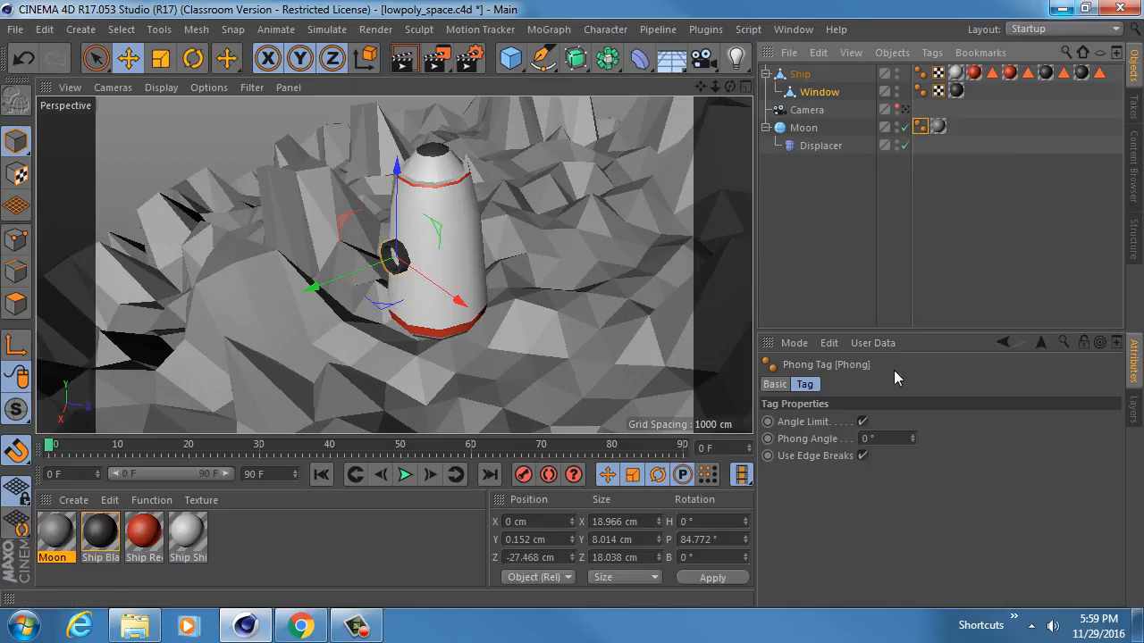
{"action": "left_click", "coordinate": [864, 419]}
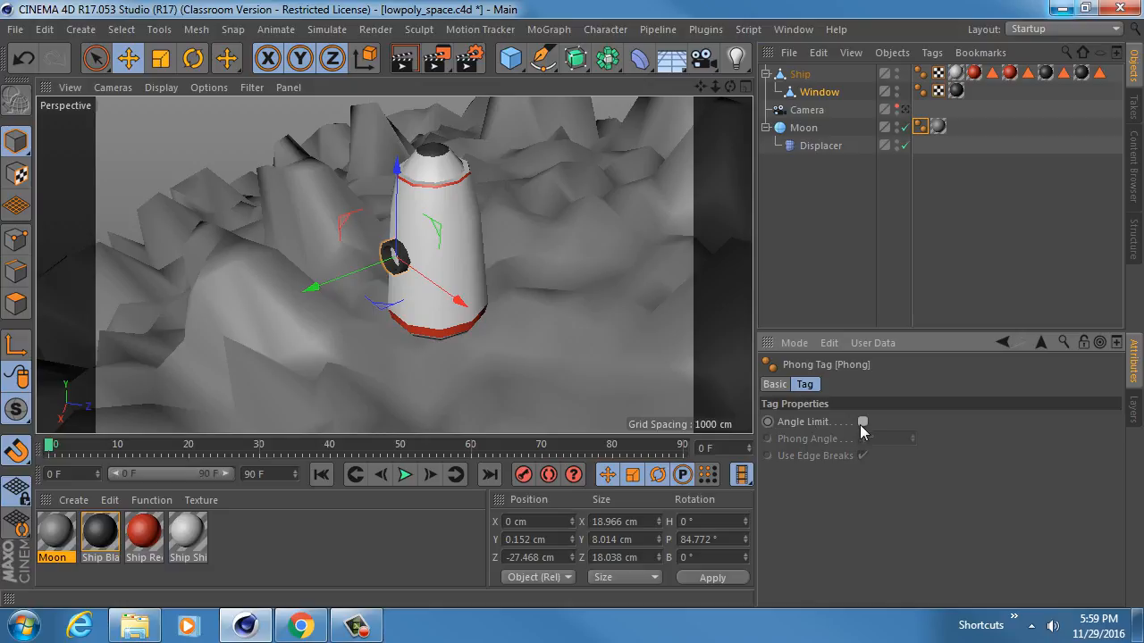
{"action": "left_click", "coordinate": [863, 421]}
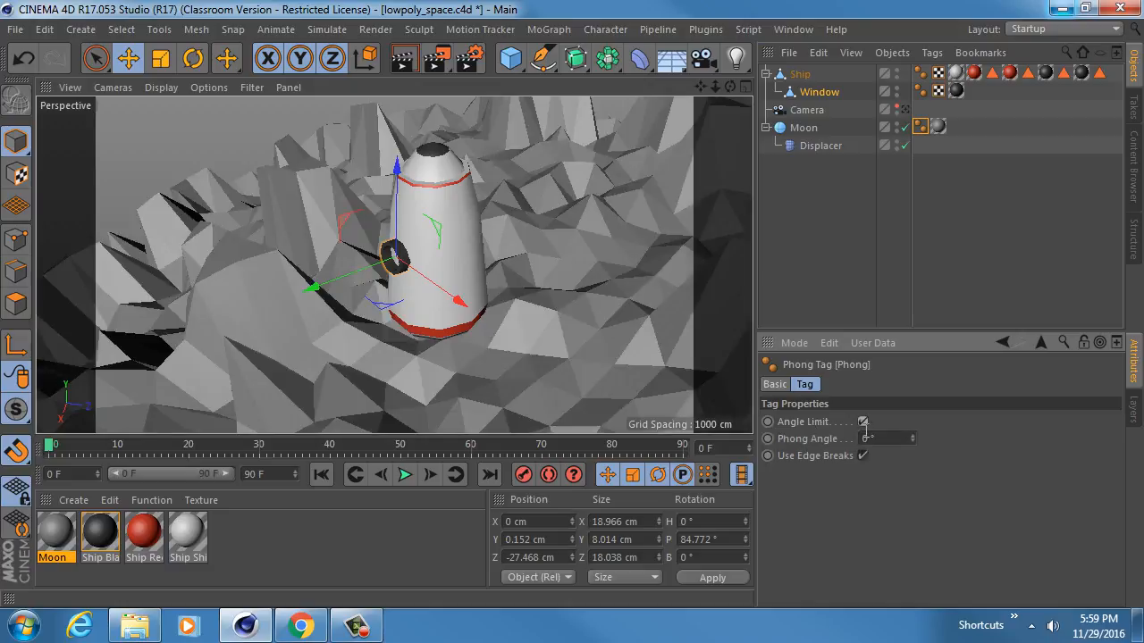
{"action": "left_click", "coordinate": [889, 439]}
{"action": "type", "text": "90"}
{"action": "key", "text": "Return"}
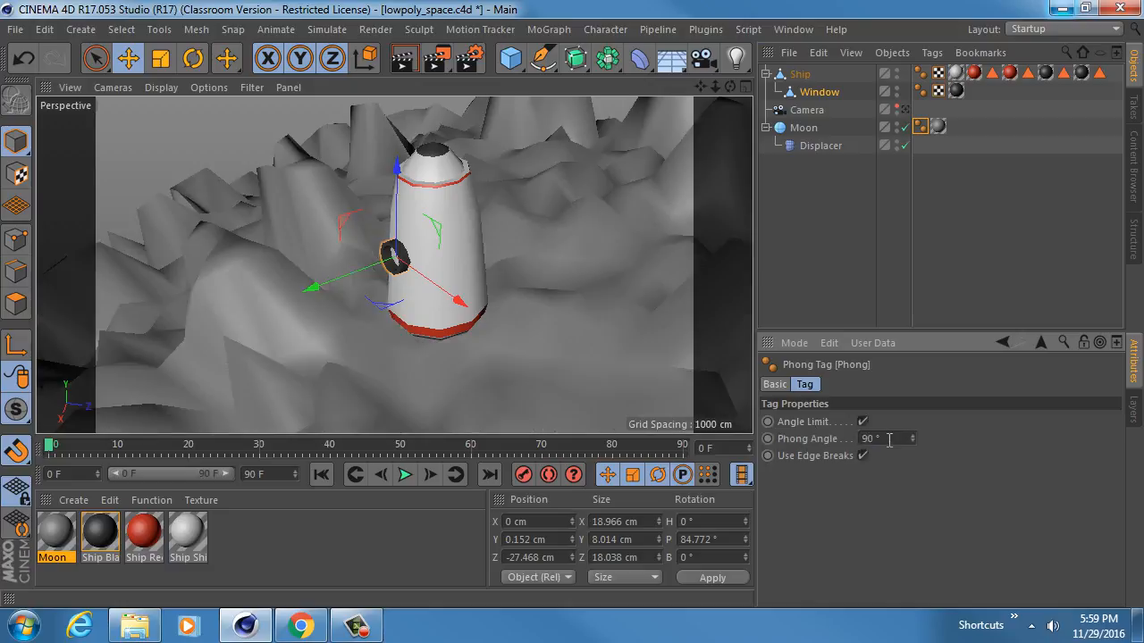
{"action": "scroll", "coordinate": [471, 320], "scroll_direction": "down", "scroll_amount": 3}
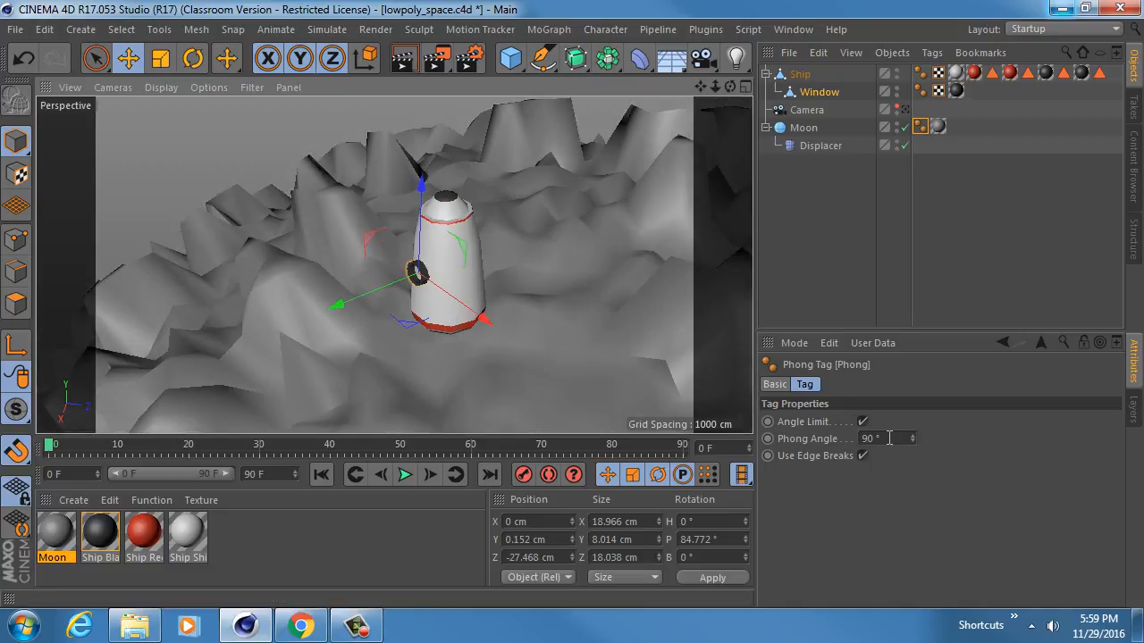
Set the Moon's Phong angle to 0° so its terrain shades as flat facets.
{"action": "mouse_move", "coordinate": [473, 247]}
{"action": "left_mouse_down", "text": "alt"}
{"action": "mouse_move", "coordinate": [500, 184]}
{"action": "mouse_move", "coordinate": [490, 264]}
{"action": "mouse_move", "coordinate": [504, 353]}
{"action": "mouse_move", "coordinate": [508, 316]}
{"action": "left_mouse_up", "text": "alt"}
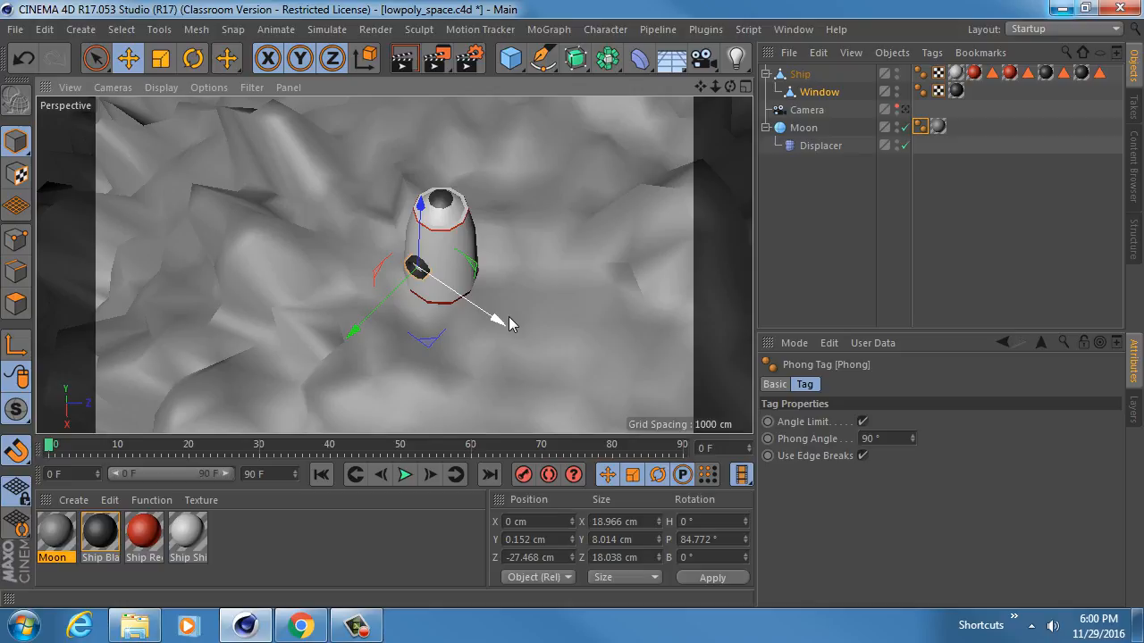
{"action": "left_click", "coordinate": [912, 436]}
{"action": "left_click_drag", "start_coordinate": [912, 439], "coordinate": [861, 439]}
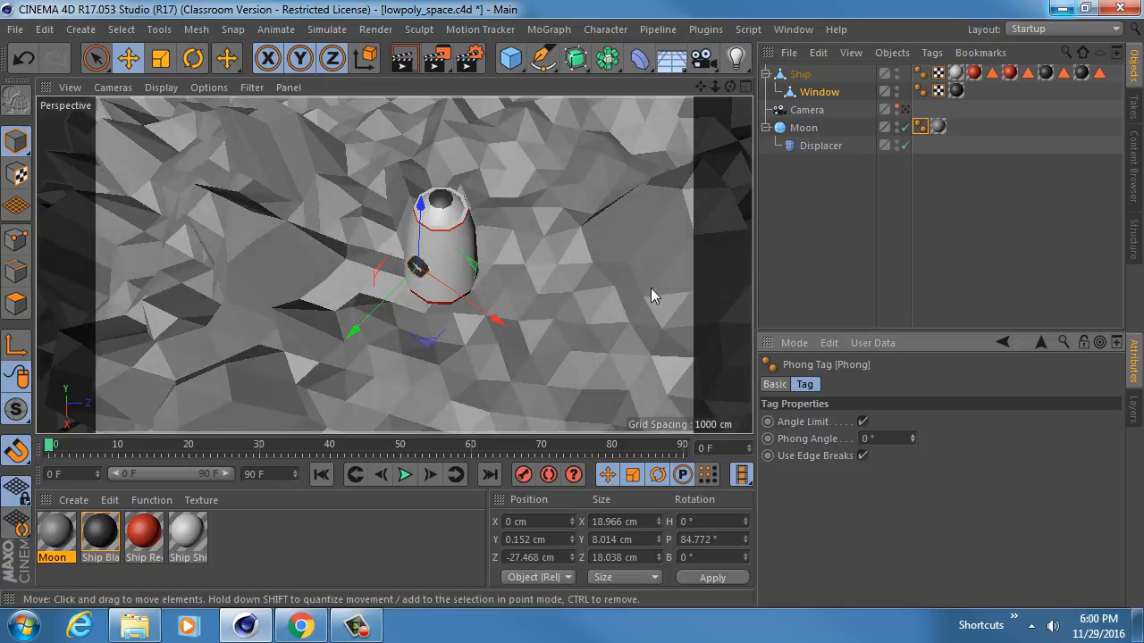
{"action": "left_click_drag", "start_coordinate": [459, 225], "coordinate": [436, 243], "text": "alt"}
Set the Phong angle to 0° on both the Ship and Window Phong tags, and clear the selection.
{"action": "left_click", "coordinate": [920, 89]}
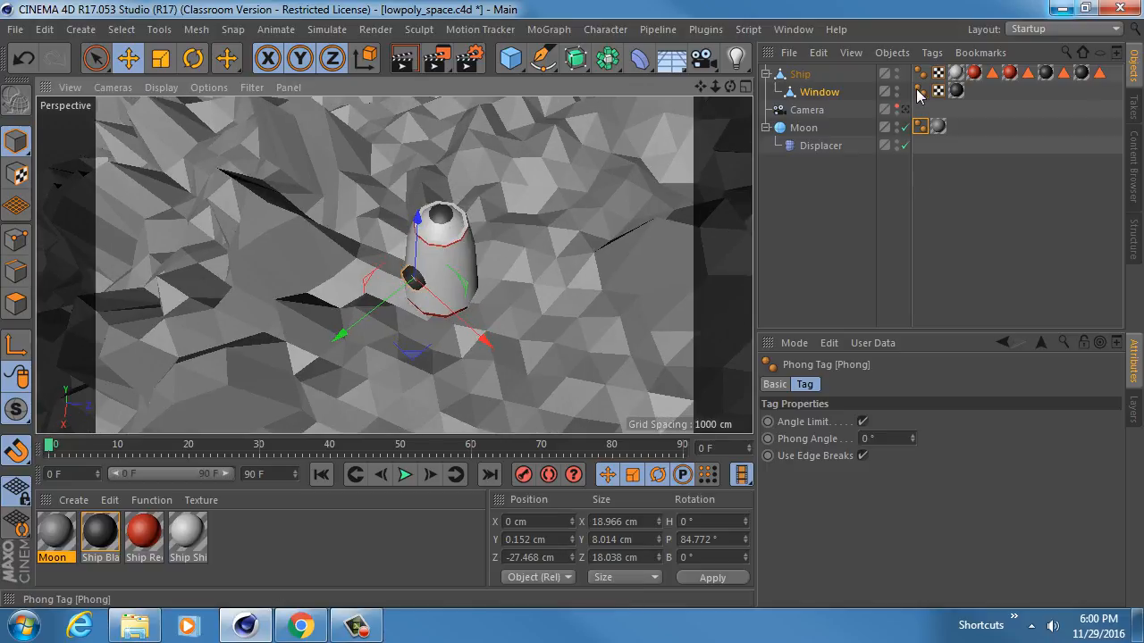
{"action": "left_click", "coordinate": [920, 73], "text": "ctrl"}
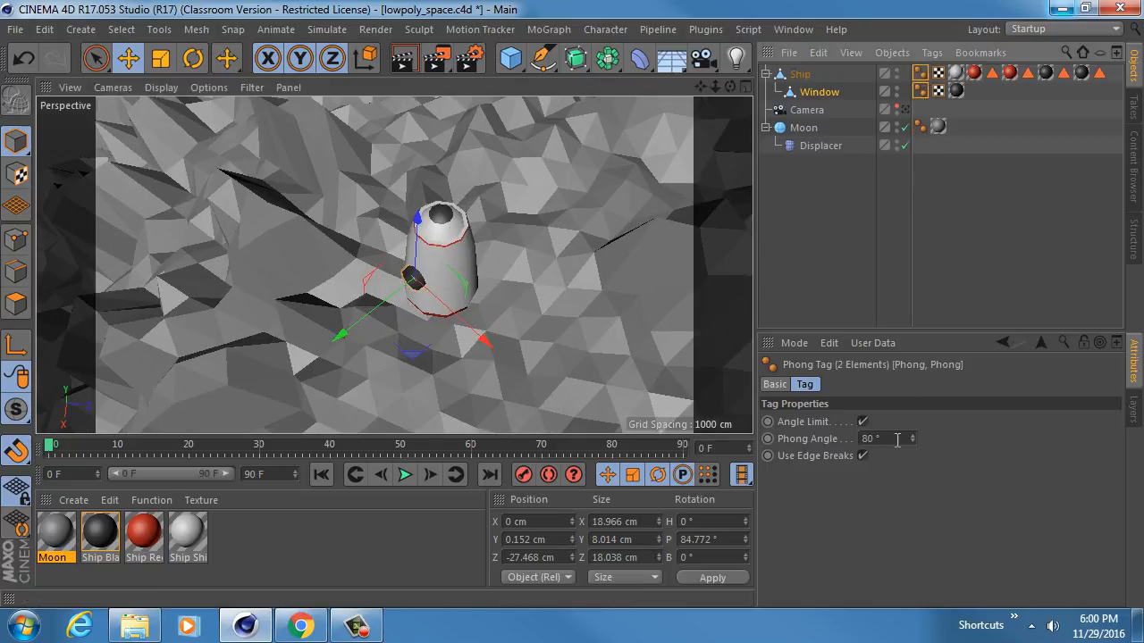
{"action": "left_click_drag", "start_coordinate": [913, 442], "coordinate": [907, 452]}
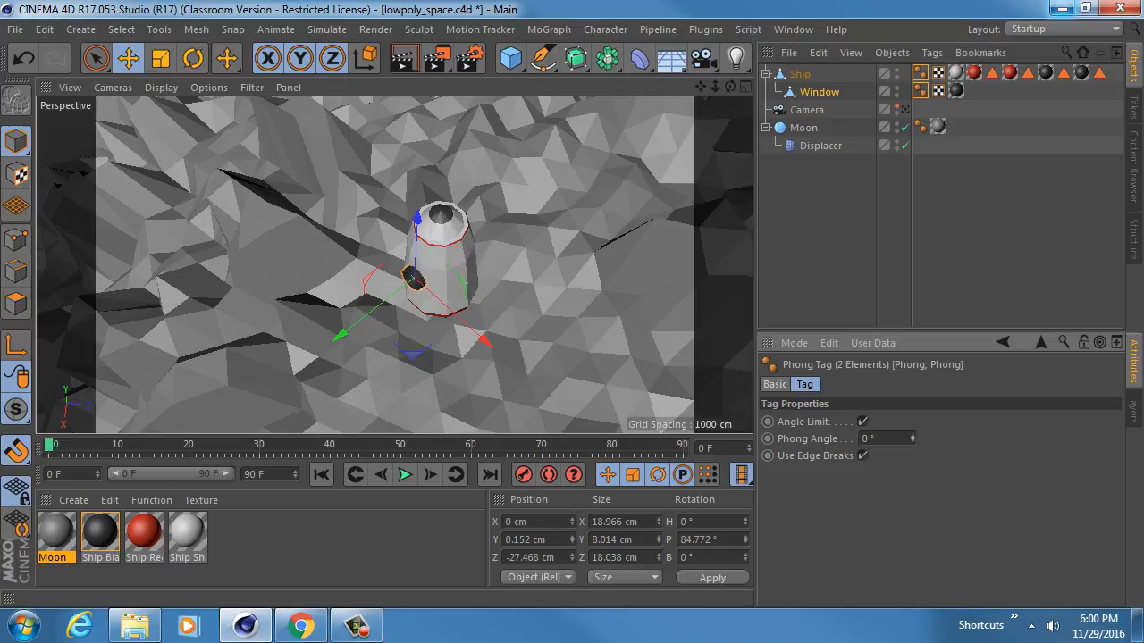
{"action": "left_click_drag", "start_coordinate": [421, 286], "coordinate": [473, 271], "text": "alt"}
{"action": "scroll", "coordinate": [470, 259], "scroll_direction": "down", "scroll_amount": 2}
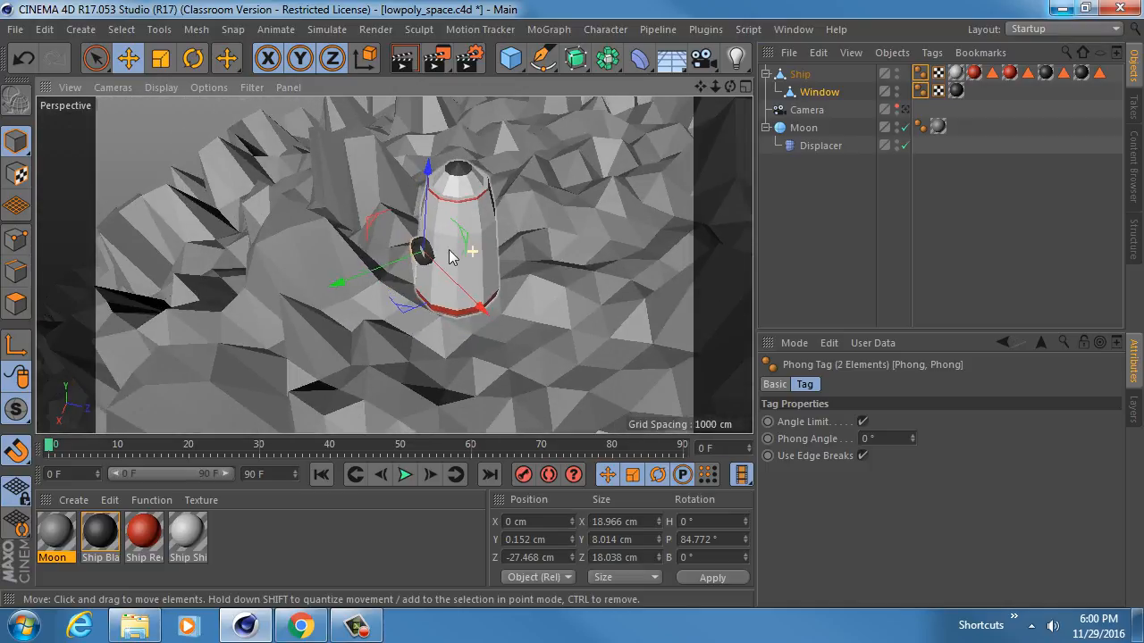
{"action": "left_click", "coordinate": [184, 102]}
{"action": "left_click_drag", "start_coordinate": [446, 225], "coordinate": [449, 192], "text": "alt"}
{"action": "scroll", "coordinate": [414, 257], "scroll_direction": "down", "scroll_amount": 2}
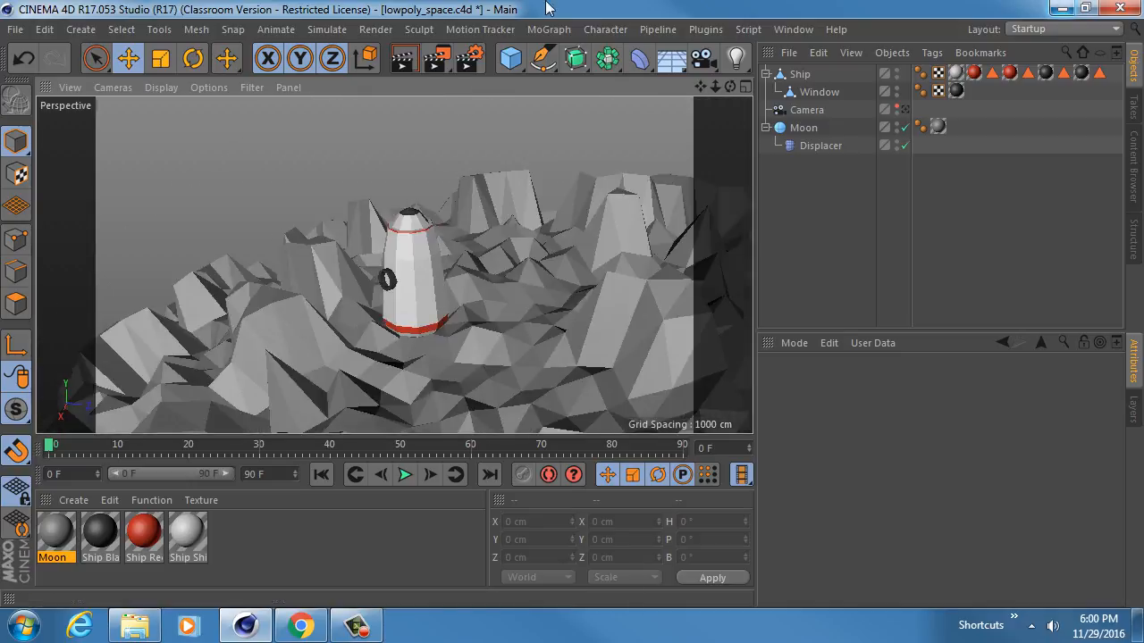
Save the scene under a new file name made of the author's surname followed by _Assignment_5_1.
{"action": "key", "text": "ctrl+shift+s"}
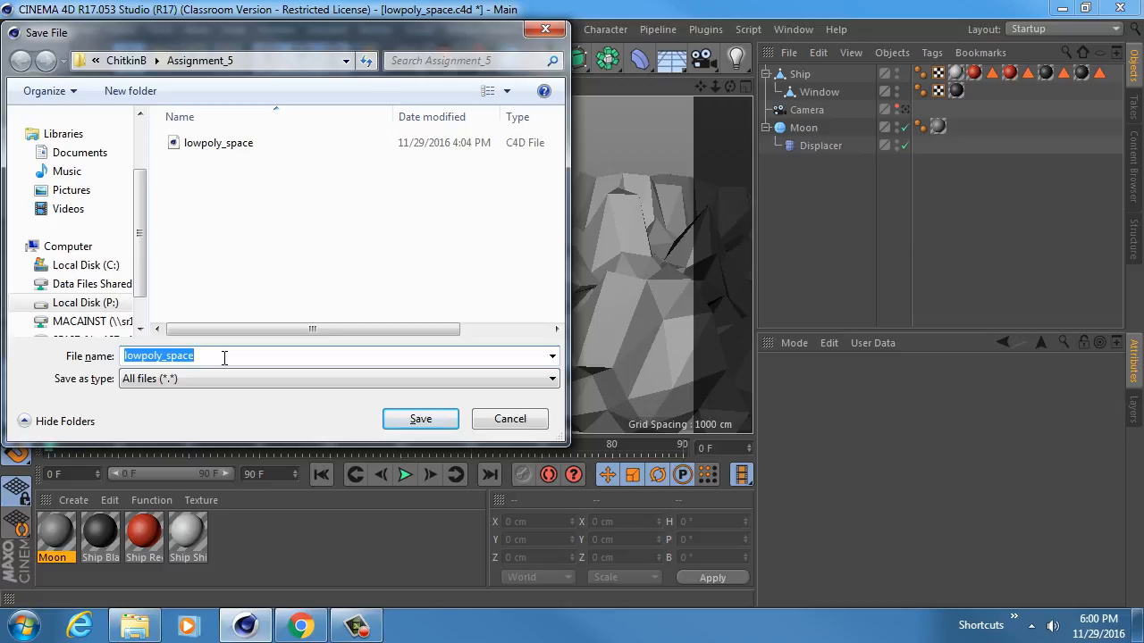
{"action": "type", "text": "Chitkin_Assignment_5_1"}
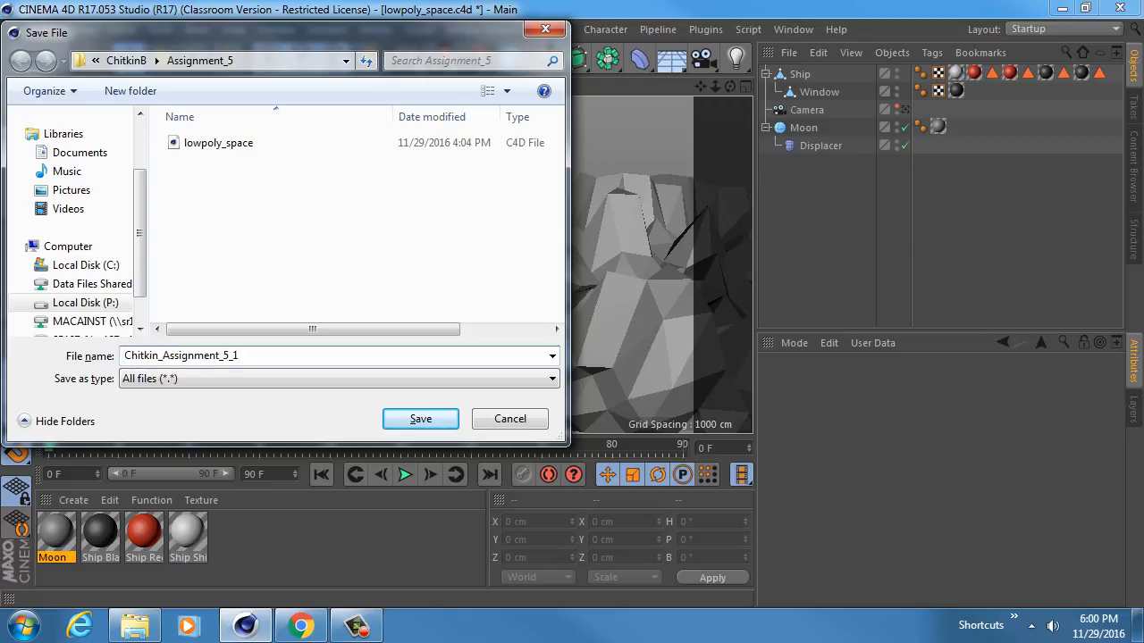
{"action": "key", "text": "Return"}
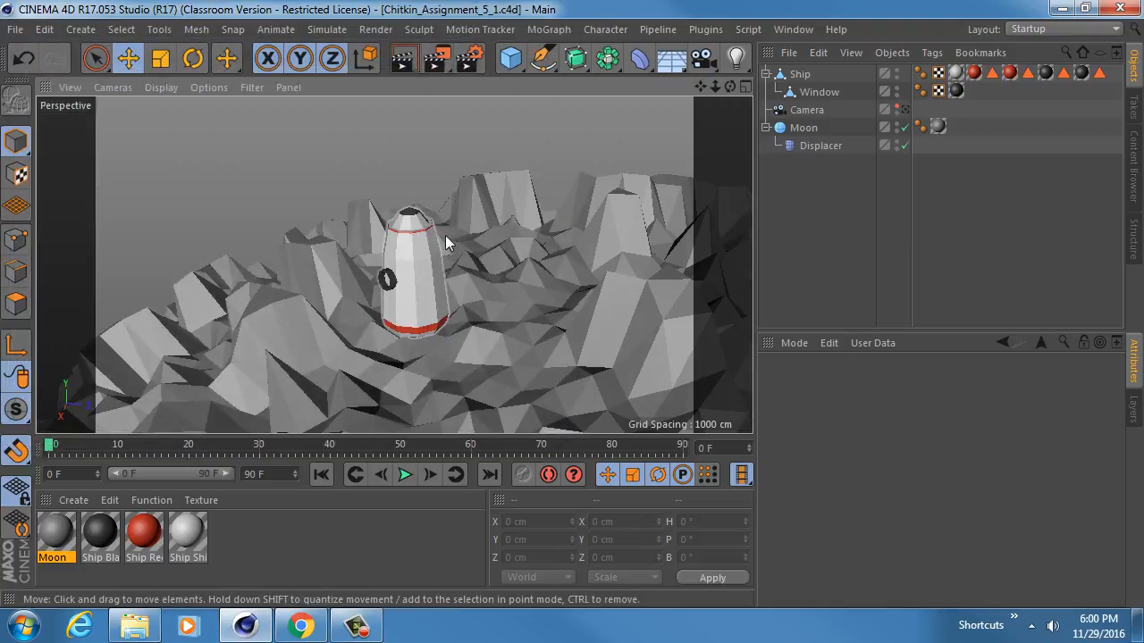
Open the layer shader of the Moon's Displacer and lower the Normal-mode Noise layer to 42%.
{"action": "left_click_drag", "start_coordinate": [570, 193], "coordinate": [482, 329], "text": "alt"}
{"action": "left_click", "coordinate": [826, 148]}
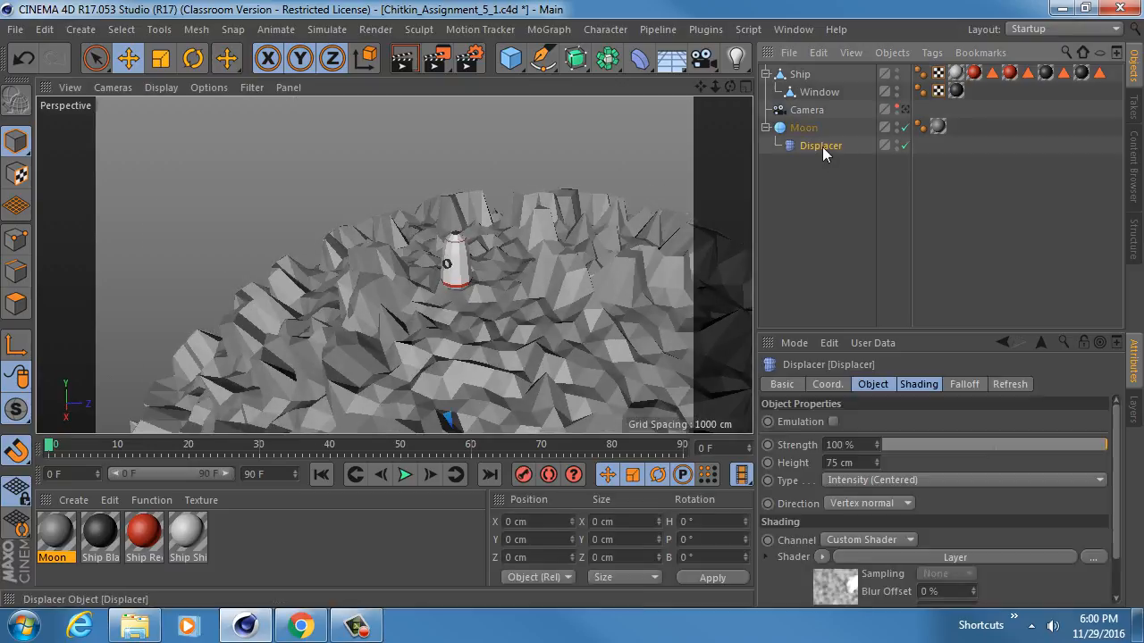
{"action": "left_click_drag", "start_coordinate": [957, 337], "coordinate": [959, 169]}
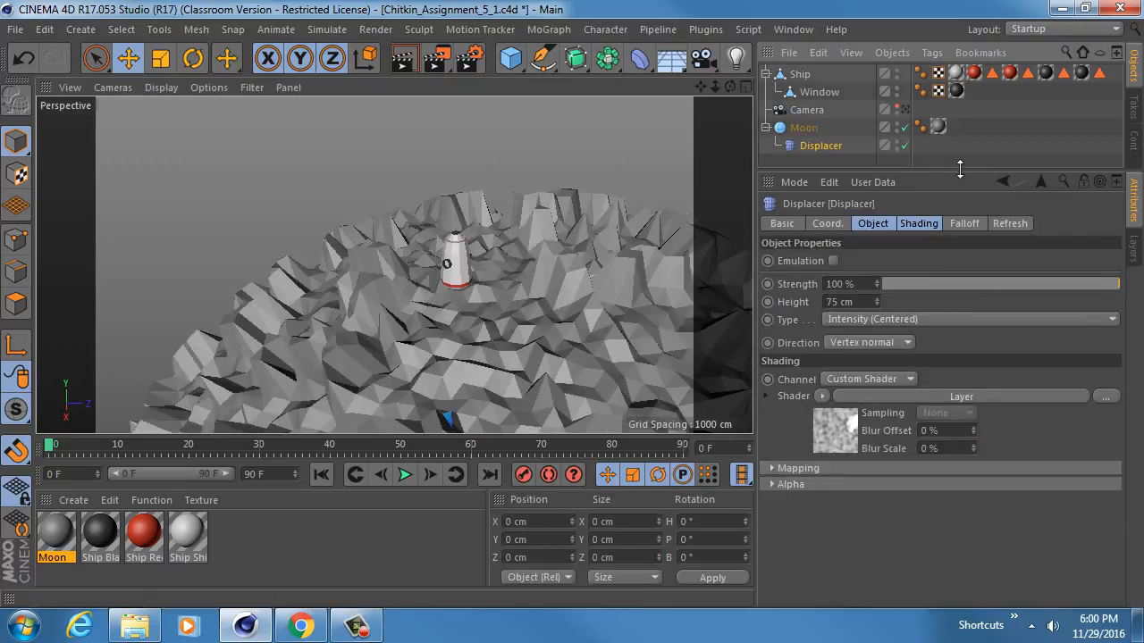
{"action": "left_click", "coordinate": [826, 436]}
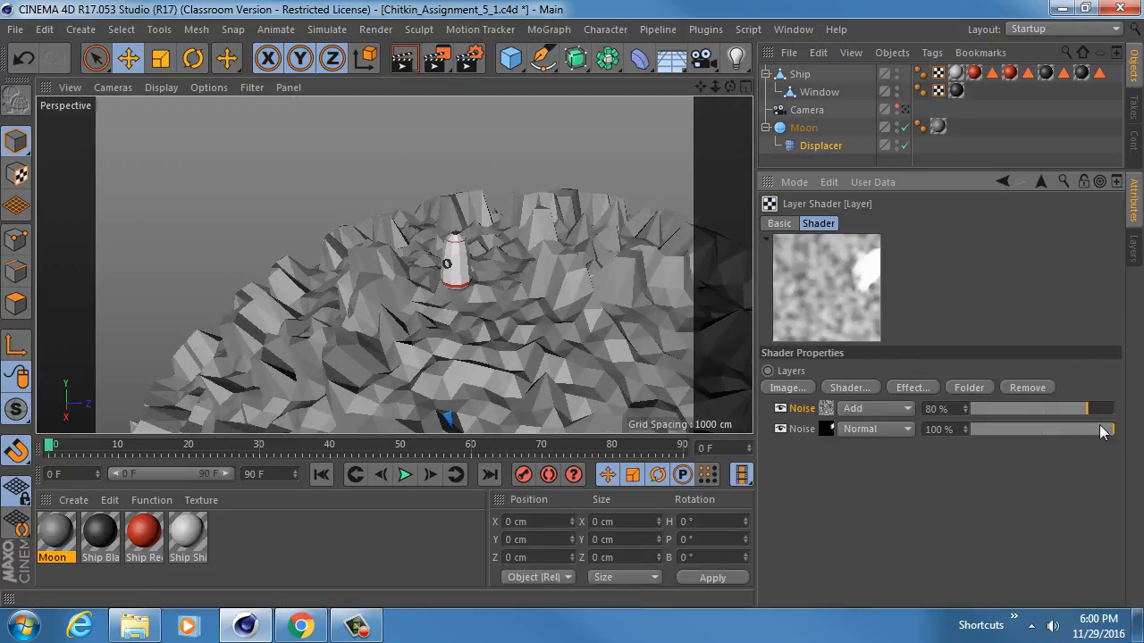
{"action": "left_click_drag", "start_coordinate": [1086, 430], "coordinate": [1031, 433]}
{"action": "left_click_drag", "start_coordinate": [453, 314], "coordinate": [421, 179], "text": "alt"}
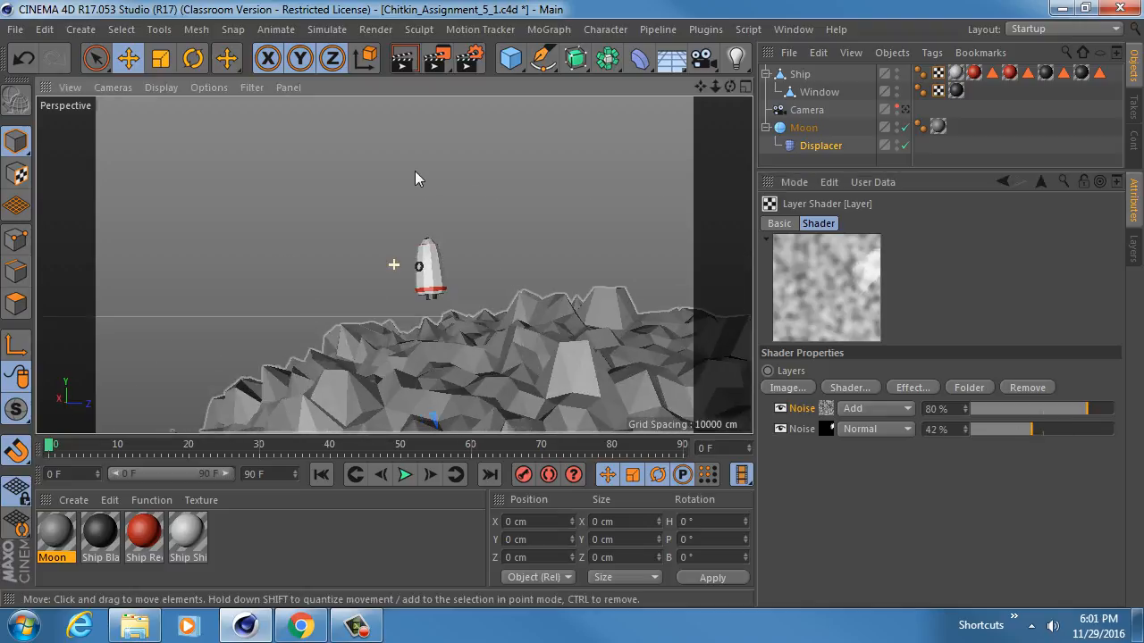
Reduce the Add-mode Noise layer's strength to 21%.
{"action": "left_click_drag", "start_coordinate": [1082, 408], "coordinate": [1015, 413]}
{"action": "left_click_drag", "start_coordinate": [393, 340], "coordinate": [496, 348], "text": "alt"}
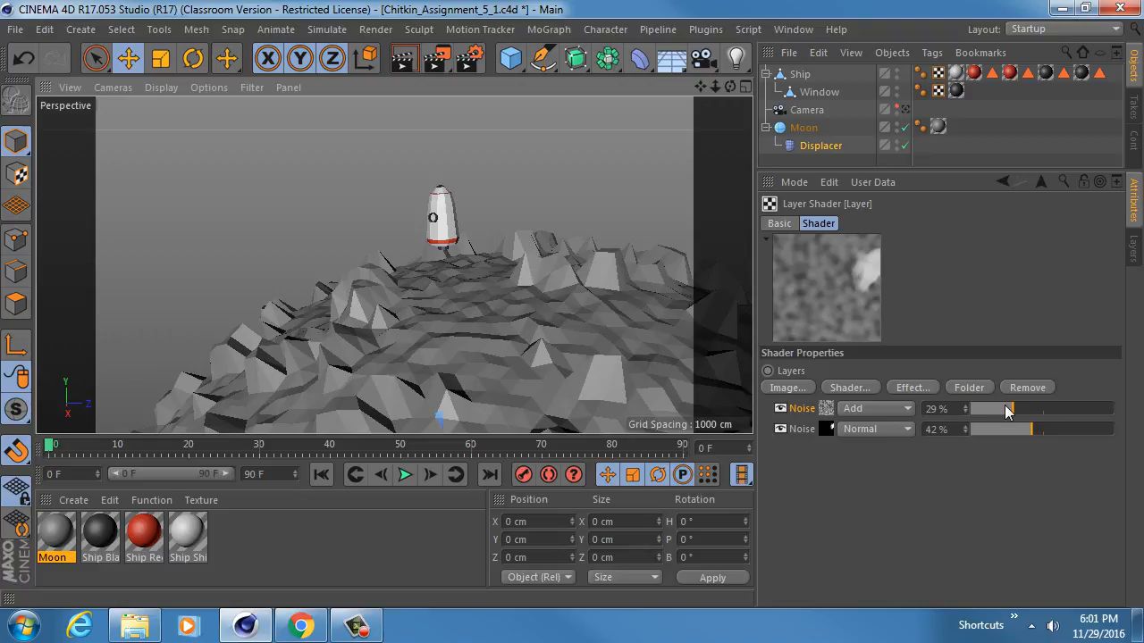
{"action": "mouse_move", "coordinate": [1008, 405]}
{"action": "left_mouse_down"}
{"action": "mouse_move", "coordinate": [1033, 407]}
{"action": "mouse_move", "coordinate": [1000, 408]}
{"action": "left_mouse_up"}
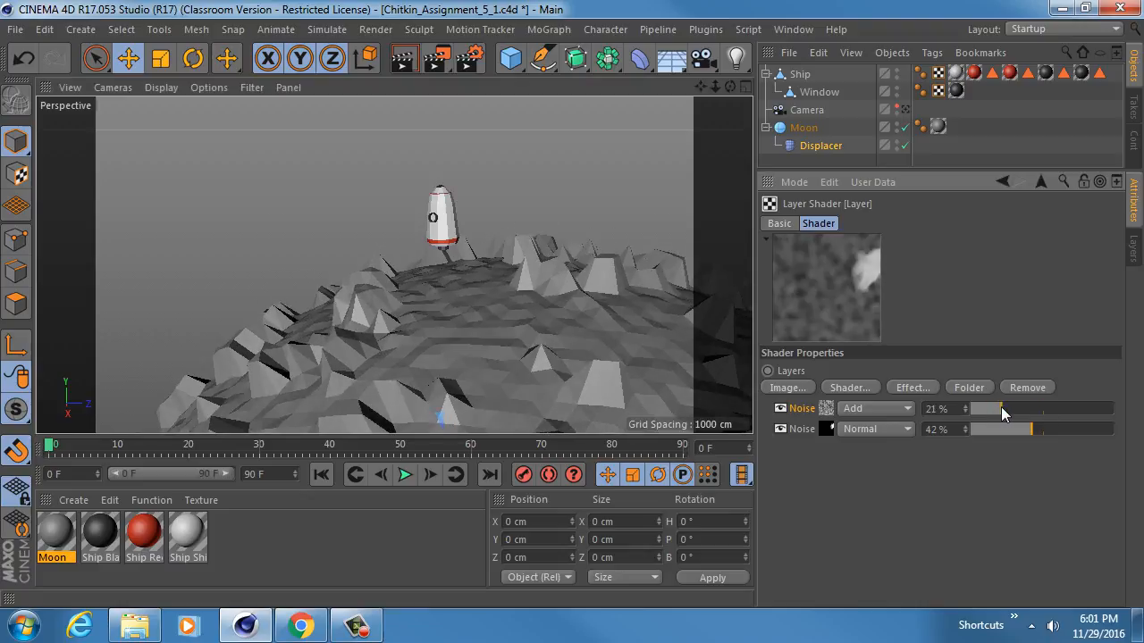
{"action": "left_click", "coordinate": [822, 146]}
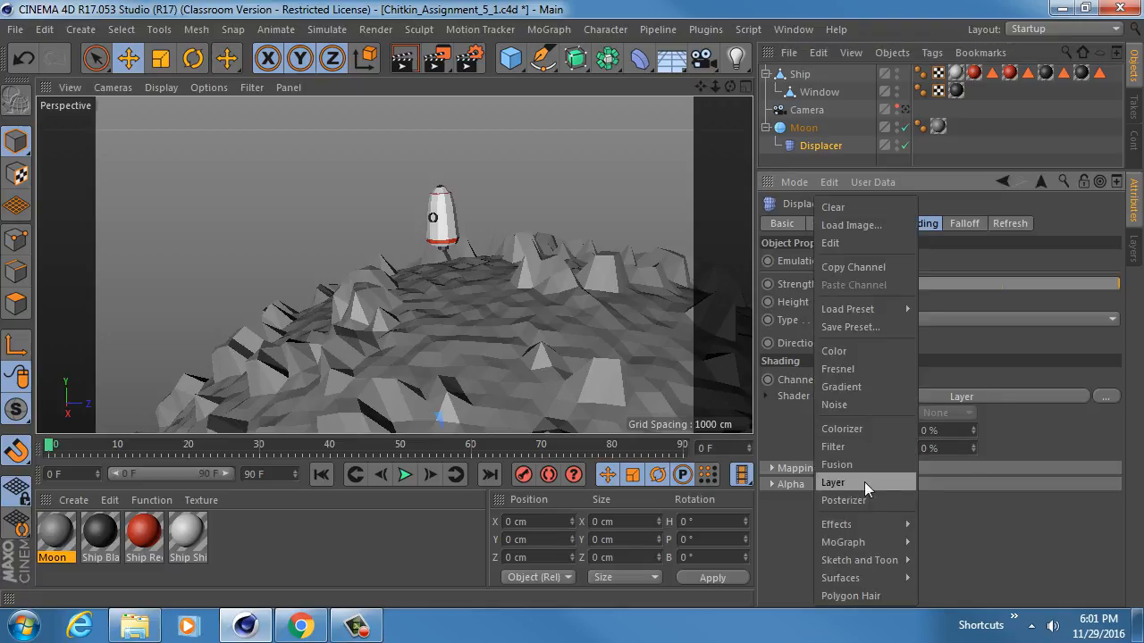
{"action": "left_click", "coordinate": [1004, 436]}
{"action": "left_click", "coordinate": [833, 423]}
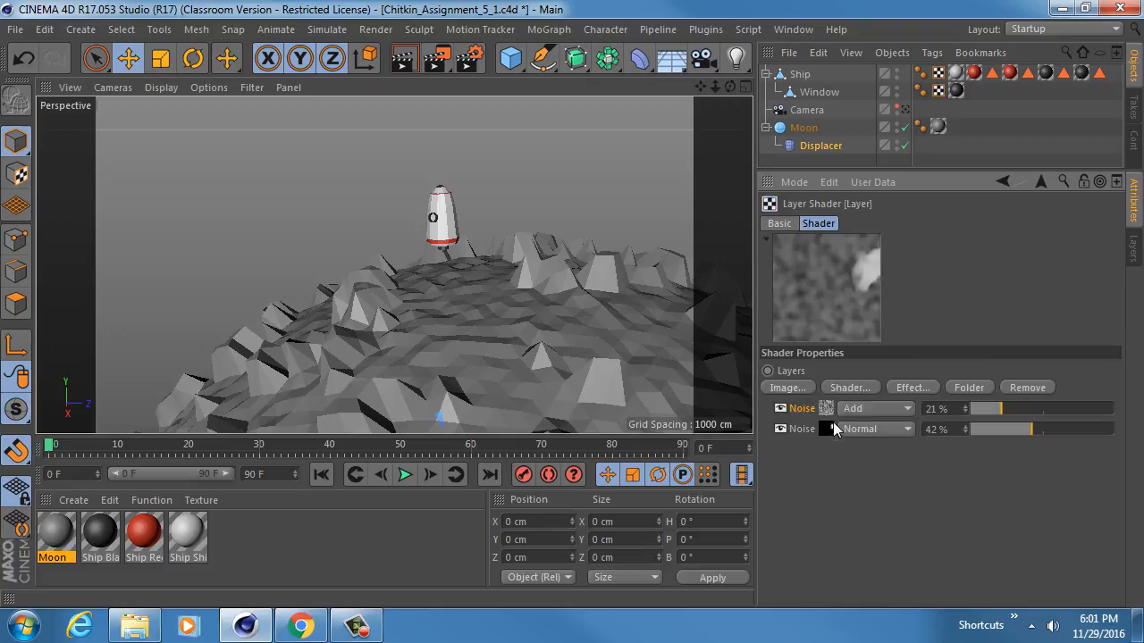
{"action": "left_click", "coordinate": [879, 408]}
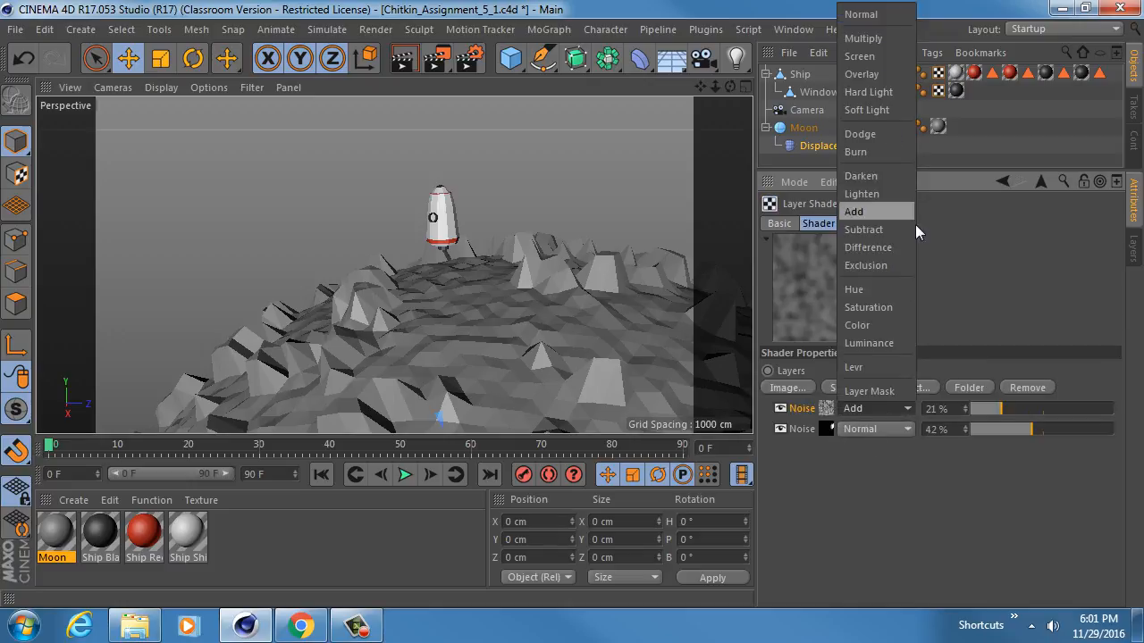
{"action": "left_click", "coordinate": [1000, 277]}
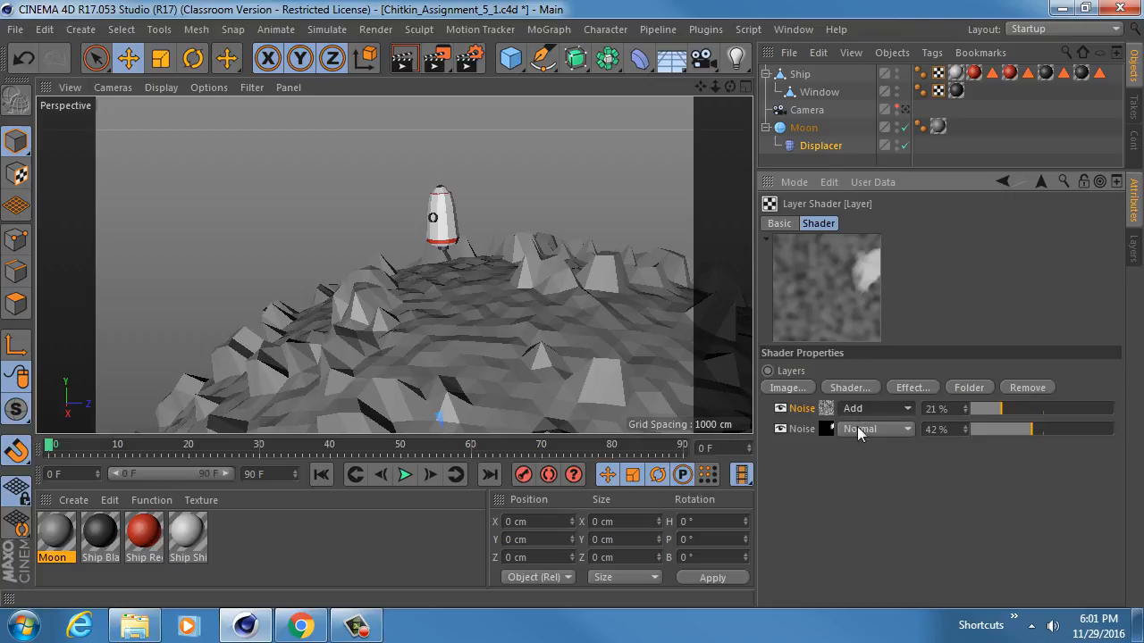
{"action": "mouse_move", "coordinate": [452, 304]}
{"action": "right_mouse_down", "text": "alt"}
{"action": "mouse_move", "coordinate": [462, 304]}
{"action": "mouse_move", "coordinate": [448, 304]}
{"action": "right_mouse_up", "text": "alt"}
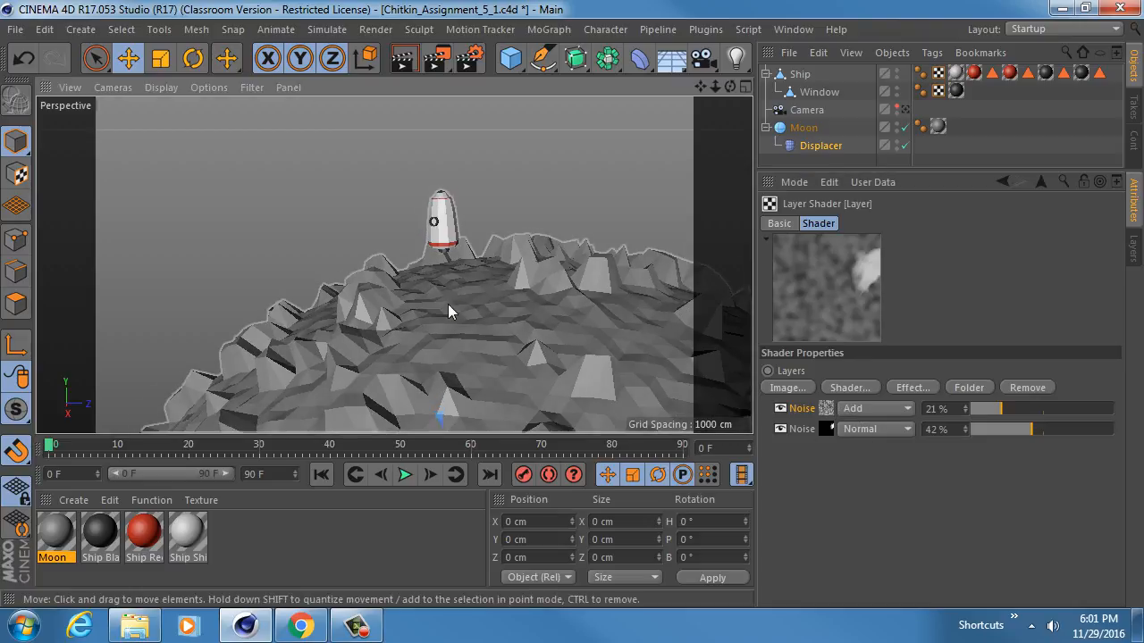
{"action": "left_click_drag", "start_coordinate": [447, 304], "coordinate": [474, 326], "text": "alt"}
Duplicate the Moon together with its Displacer as a backup copy in the object hierarchy.
{"action": "left_click", "coordinate": [809, 128]}
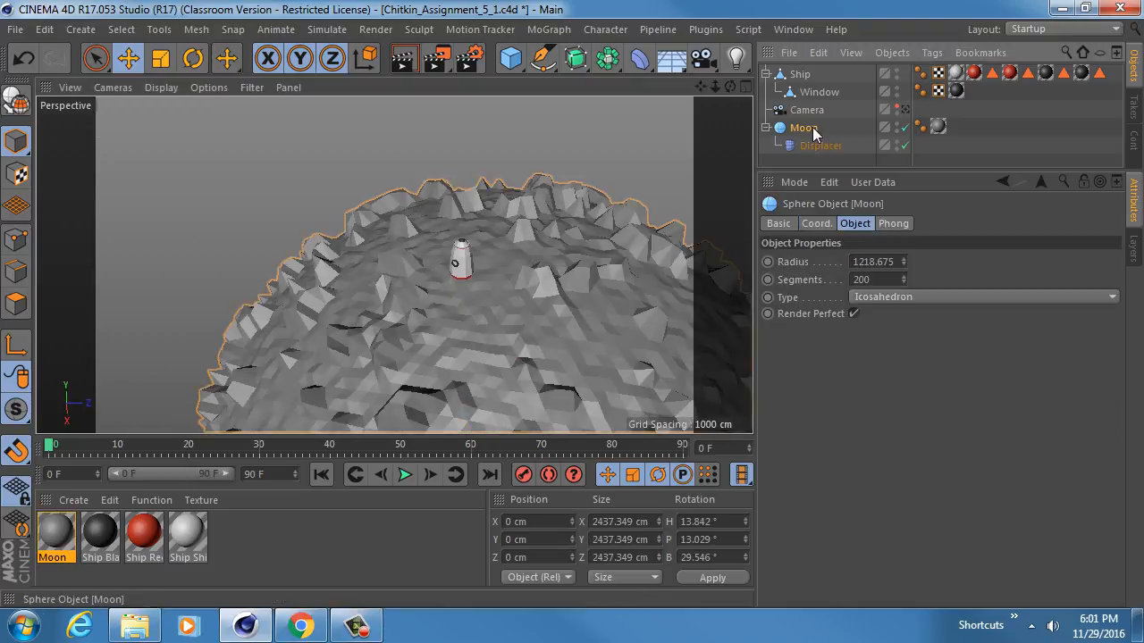
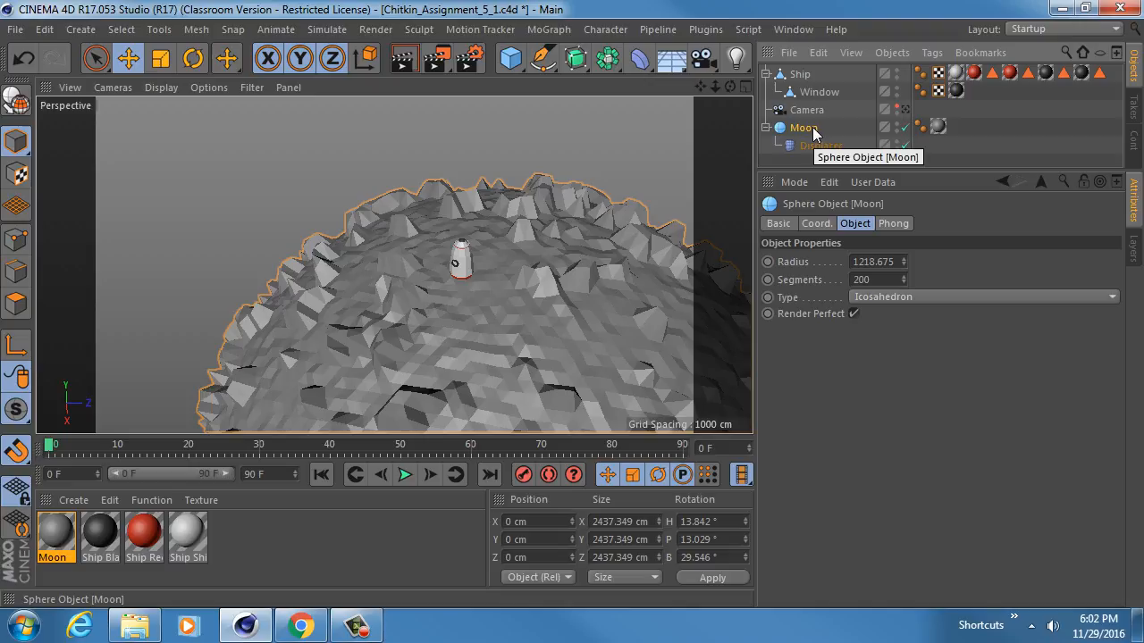
{"action": "left_click", "coordinate": [765, 128]}
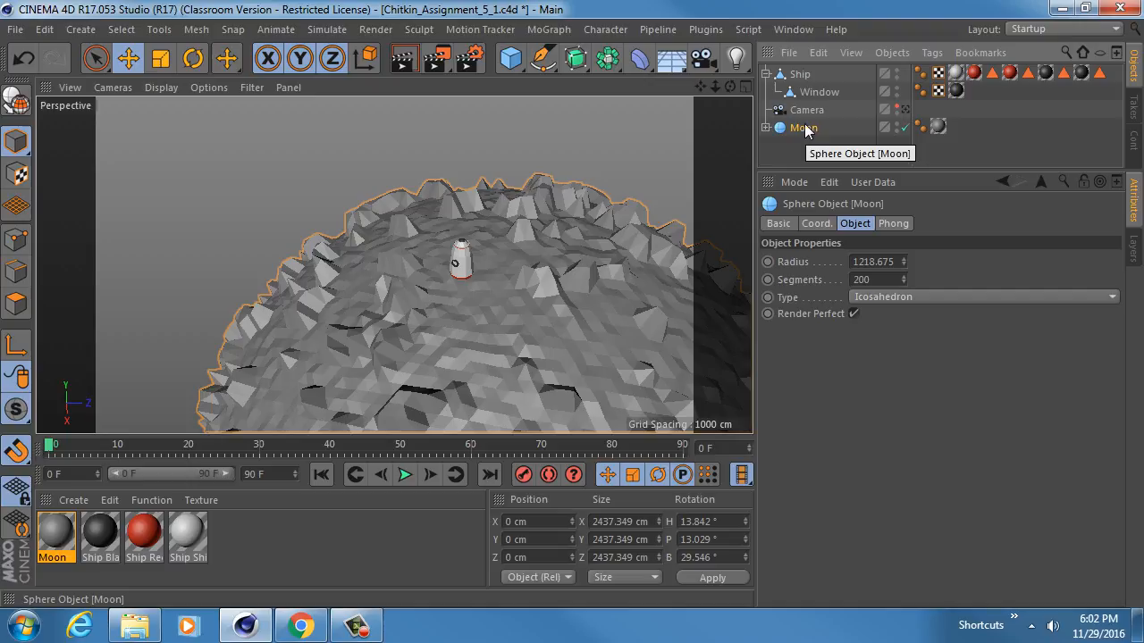
{"action": "left_click", "coordinate": [766, 128]}
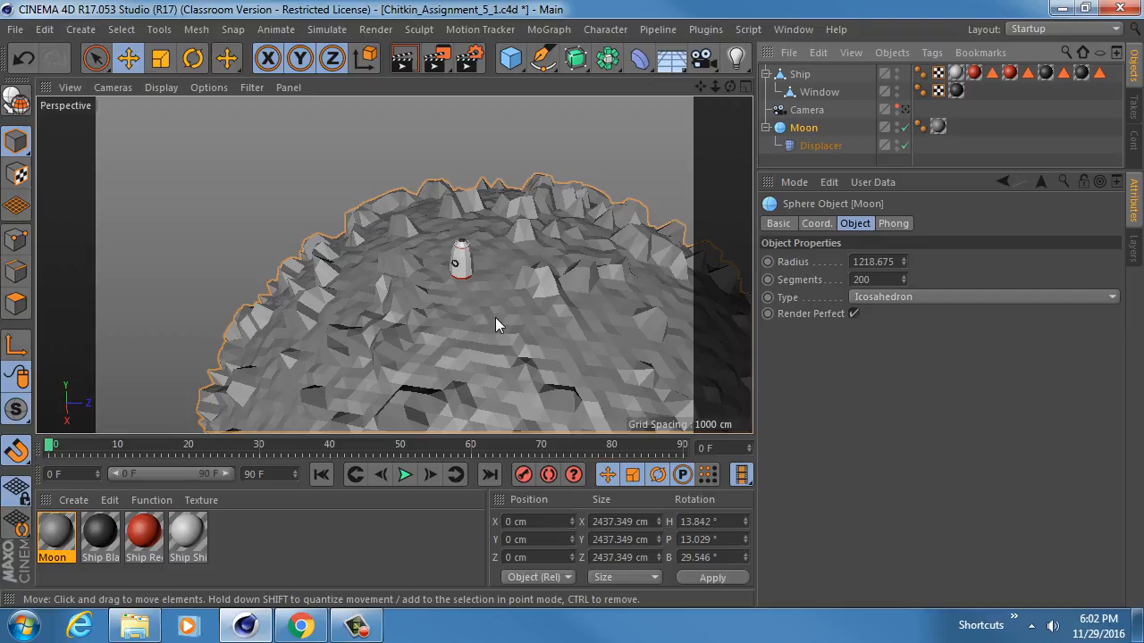
{"action": "left_click", "coordinate": [764, 129]}
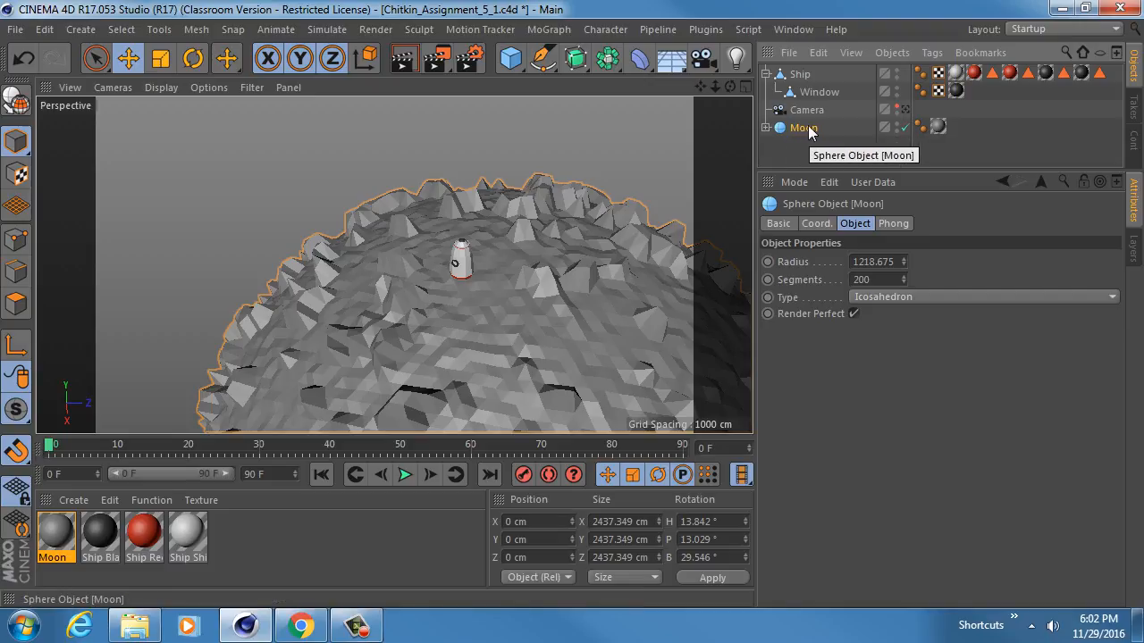
{"action": "left_click_drag", "start_coordinate": [809, 131], "coordinate": [812, 147], "text": "ctrl"}
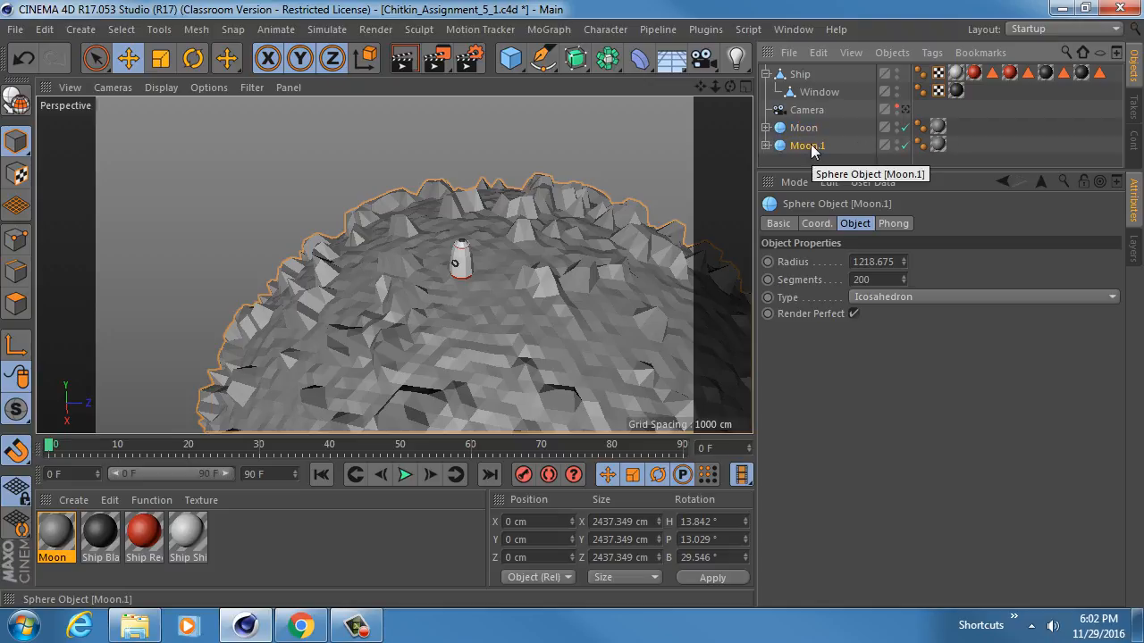
Group the duplicated Moon under a null named OLD and hide the group in both the editor and renderer.
{"action": "key", "text": "alt+g"}
{"action": "double_click", "coordinate": [804, 146]}
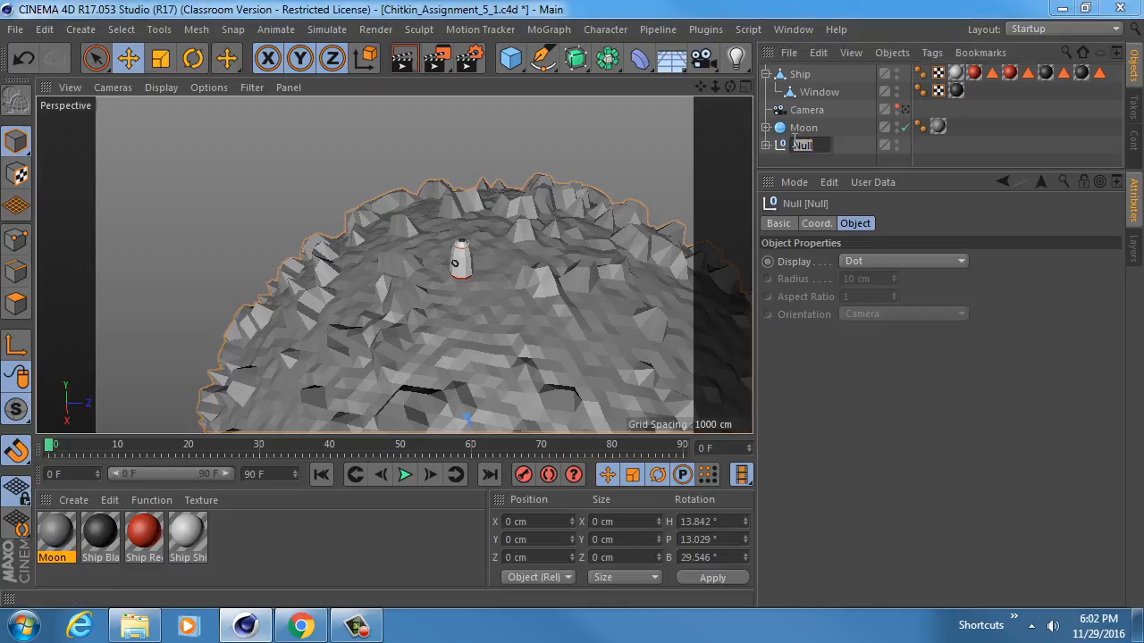
{"action": "type", "text": "OLD"}
{"action": "key", "text": "Return"}
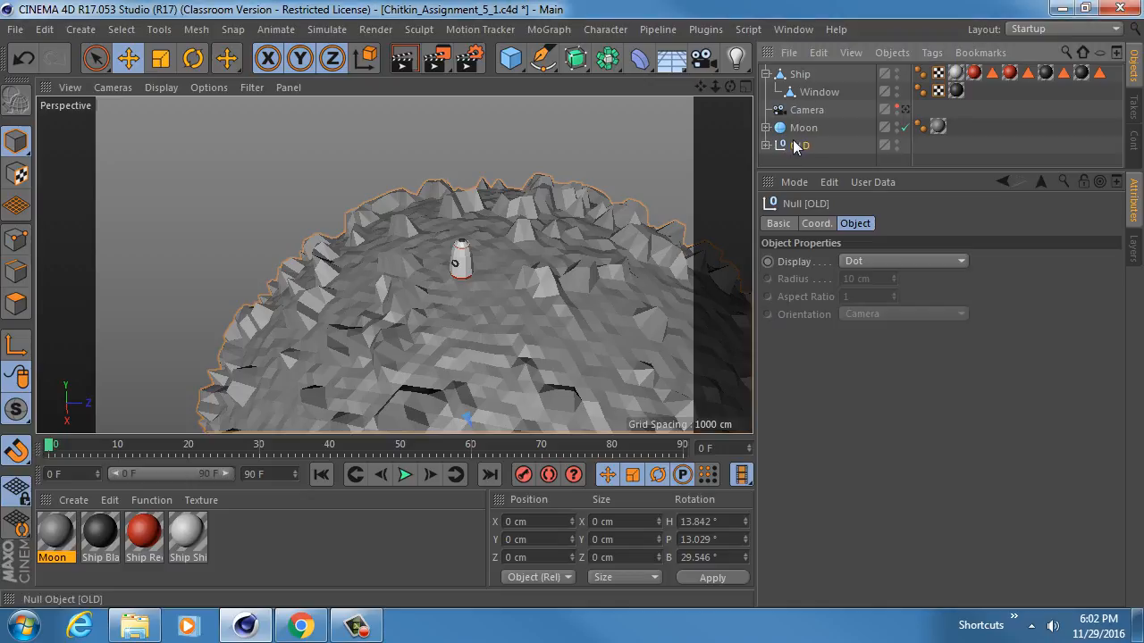
{"action": "left_click", "coordinate": [896, 143], "text": "alt"}
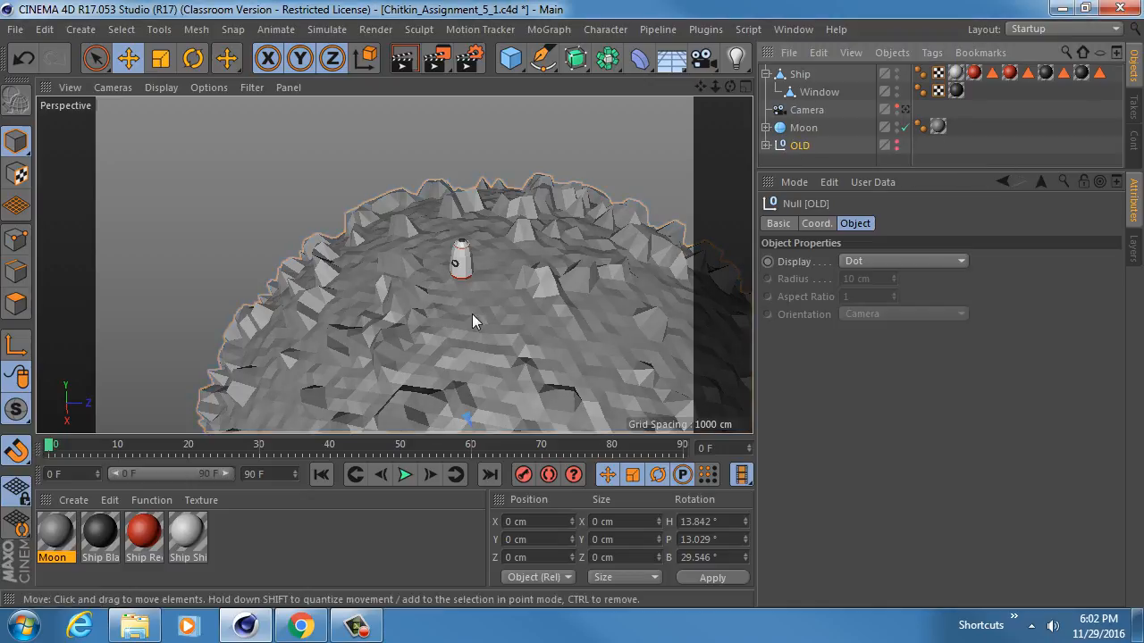
Select the original Moon and check the contents of the hidden OLD group.
{"action": "left_click_drag", "start_coordinate": [472, 314], "coordinate": [483, 236], "text": "alt"}
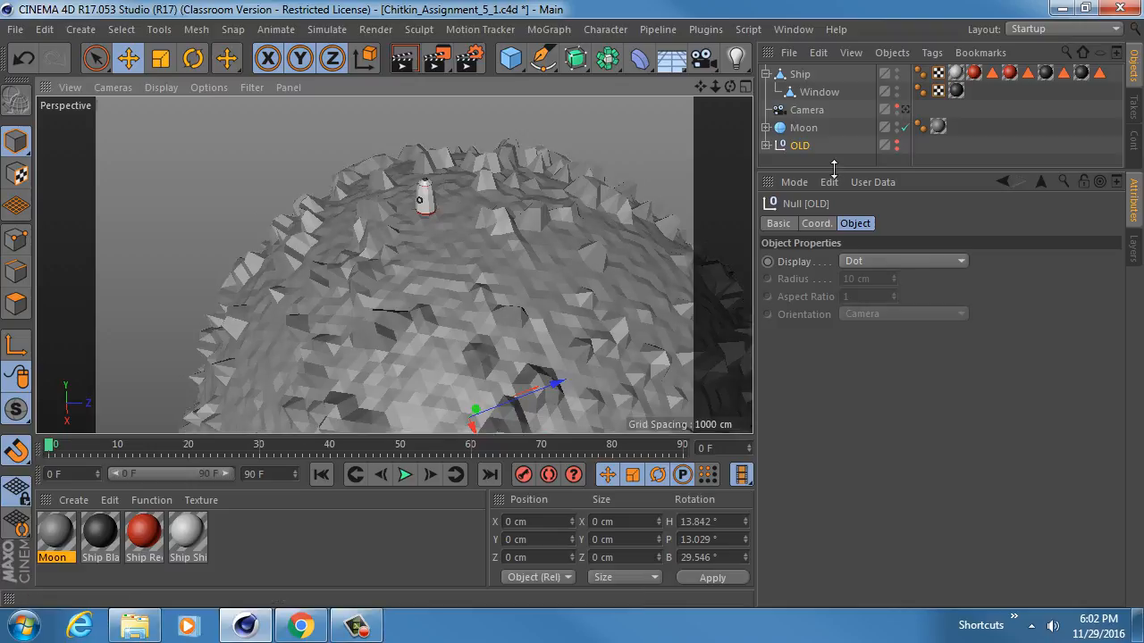
{"action": "left_click_drag", "start_coordinate": [833, 168], "coordinate": [831, 251]}
{"action": "left_click", "coordinate": [802, 128]}
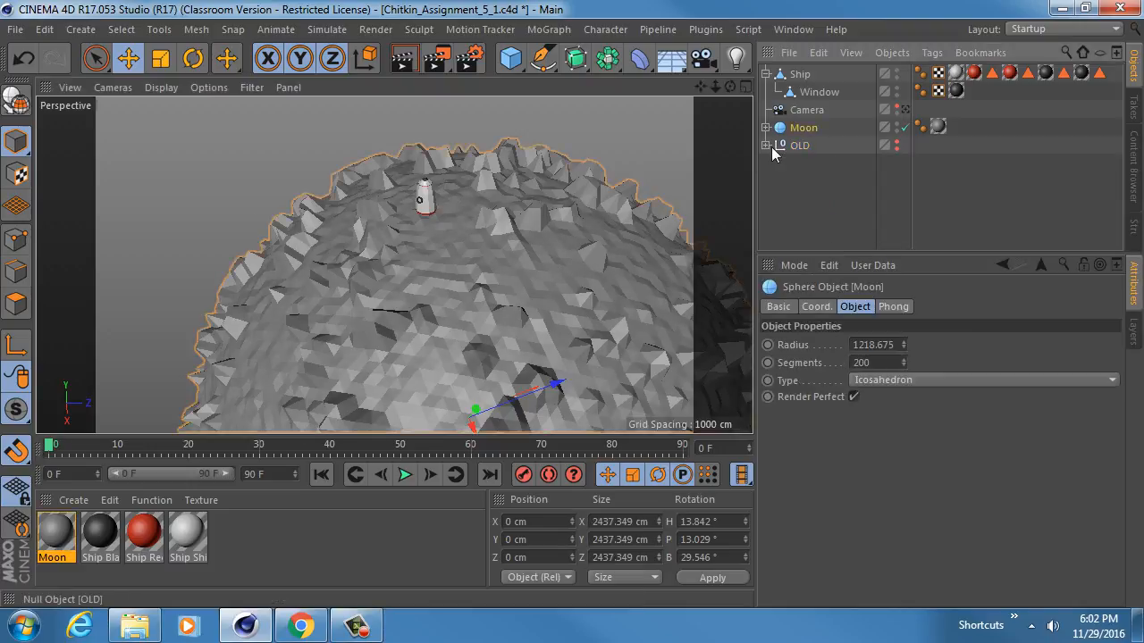
{"action": "left_click", "coordinate": [766, 145]}
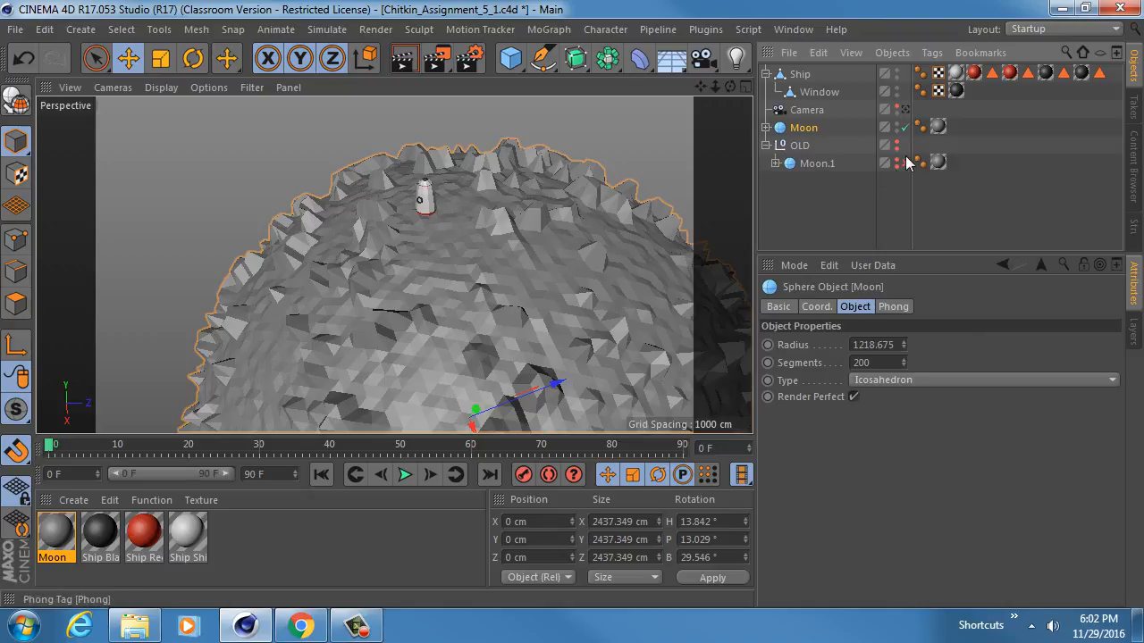
{"action": "left_click", "coordinate": [767, 146]}
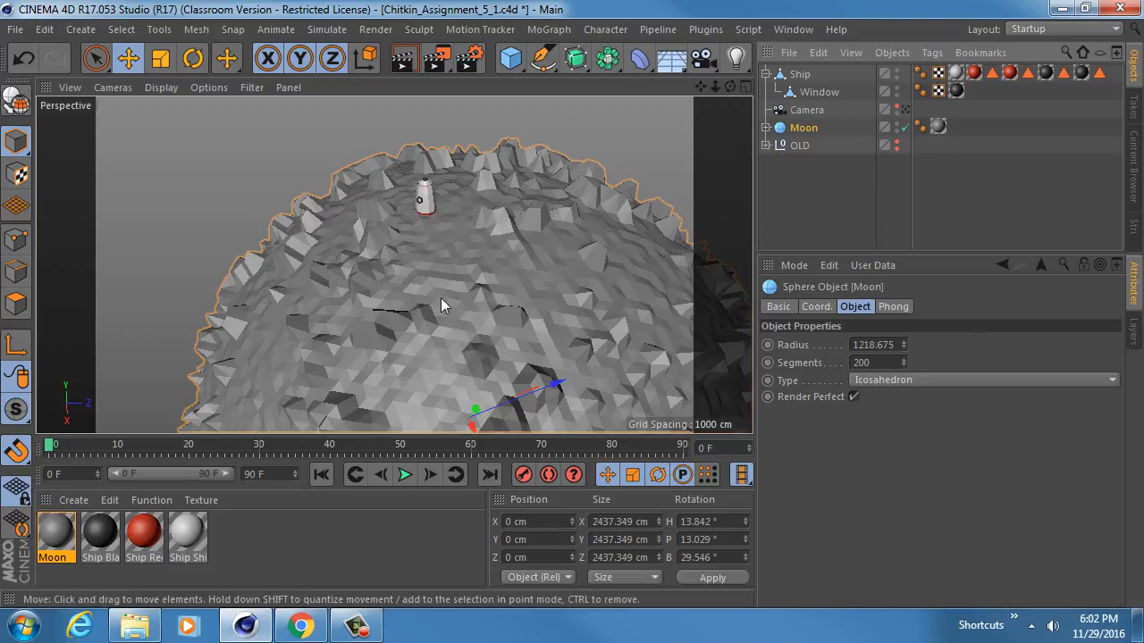
{"action": "middle_click_drag", "start_coordinate": [387, 223], "coordinate": [395, 265], "text": "alt"}
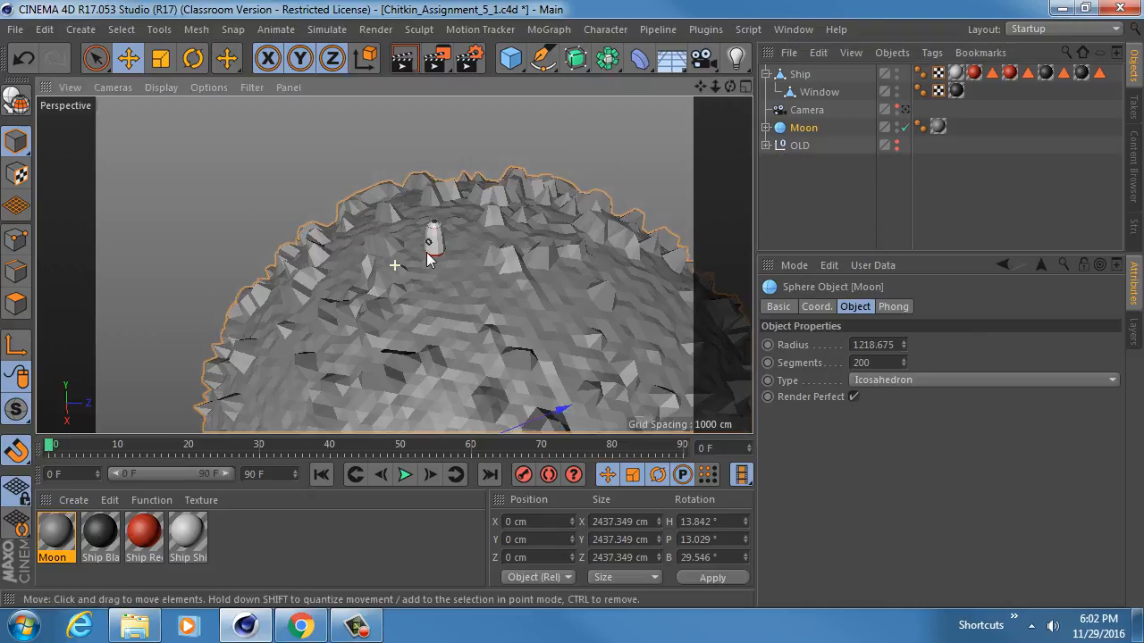
Convert the Moon sphere into an editable polygon object with its Displacer still nested under it.
{"action": "left_click", "coordinate": [766, 128]}
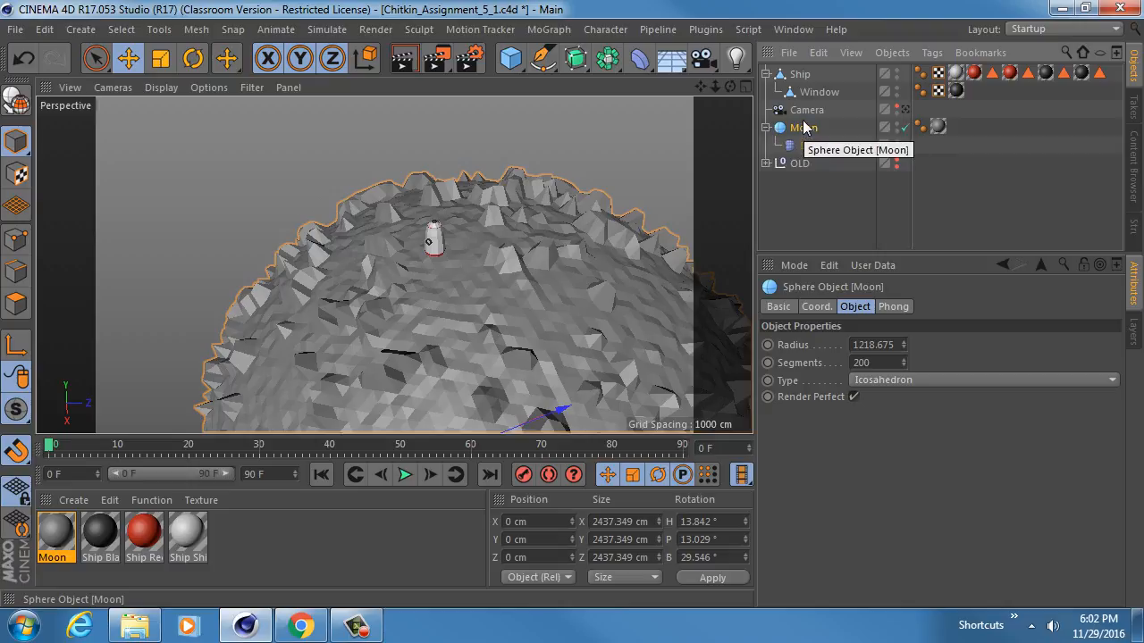
{"action": "key", "text": "c"}
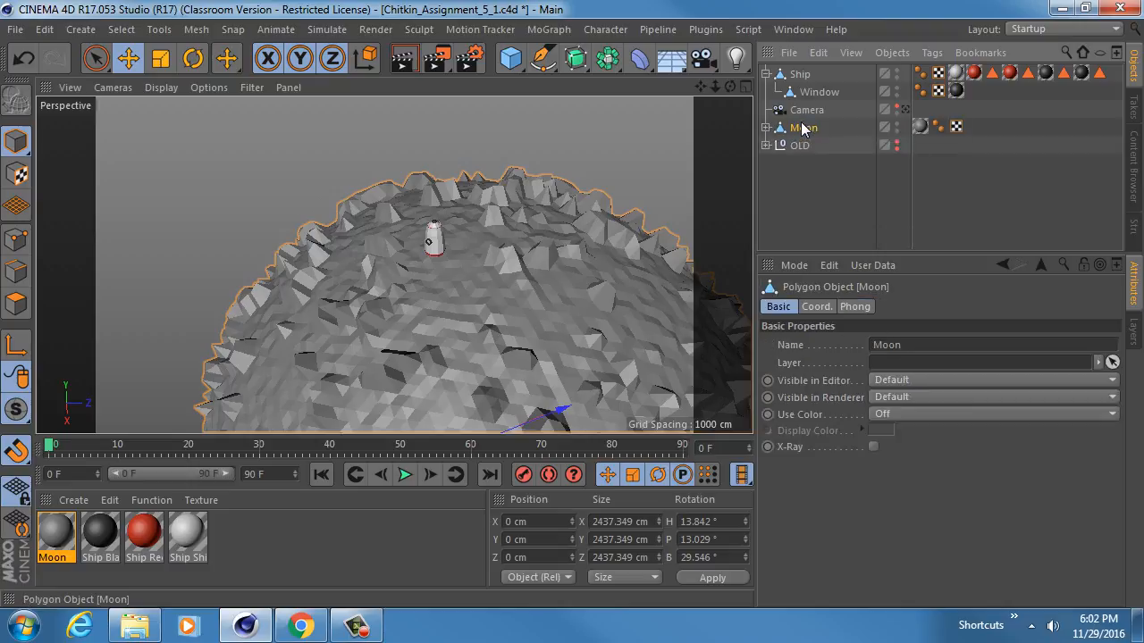
{"action": "left_click", "coordinate": [822, 145]}
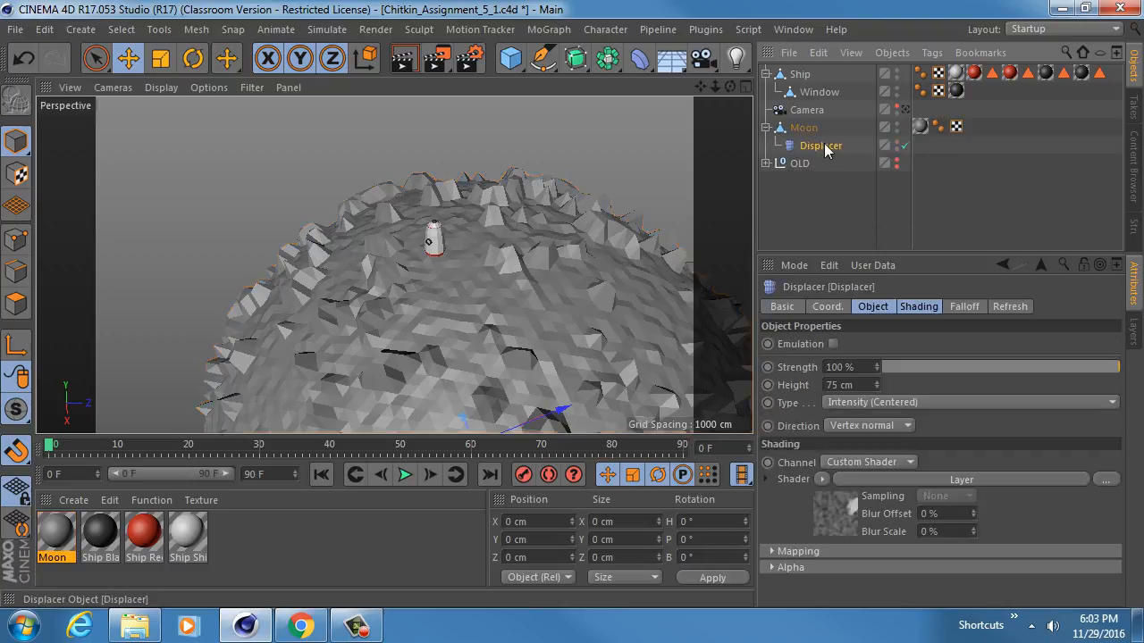
{"action": "left_click", "coordinate": [803, 130]}
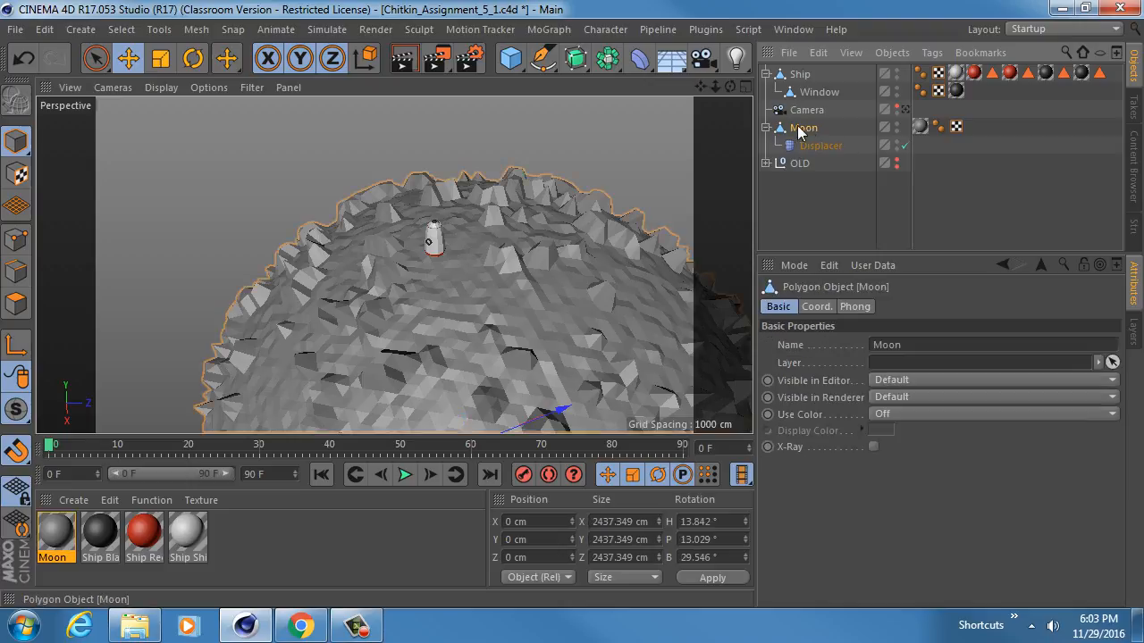
{"action": "right_click", "coordinate": [799, 130]}
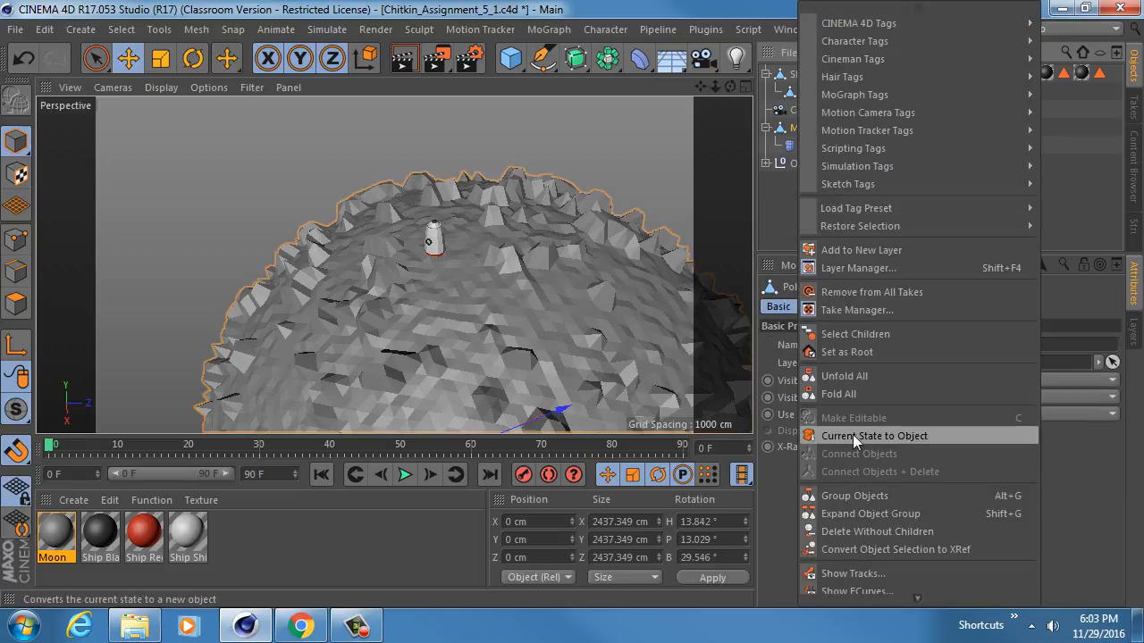
{"action": "left_click", "coordinate": [770, 212]}
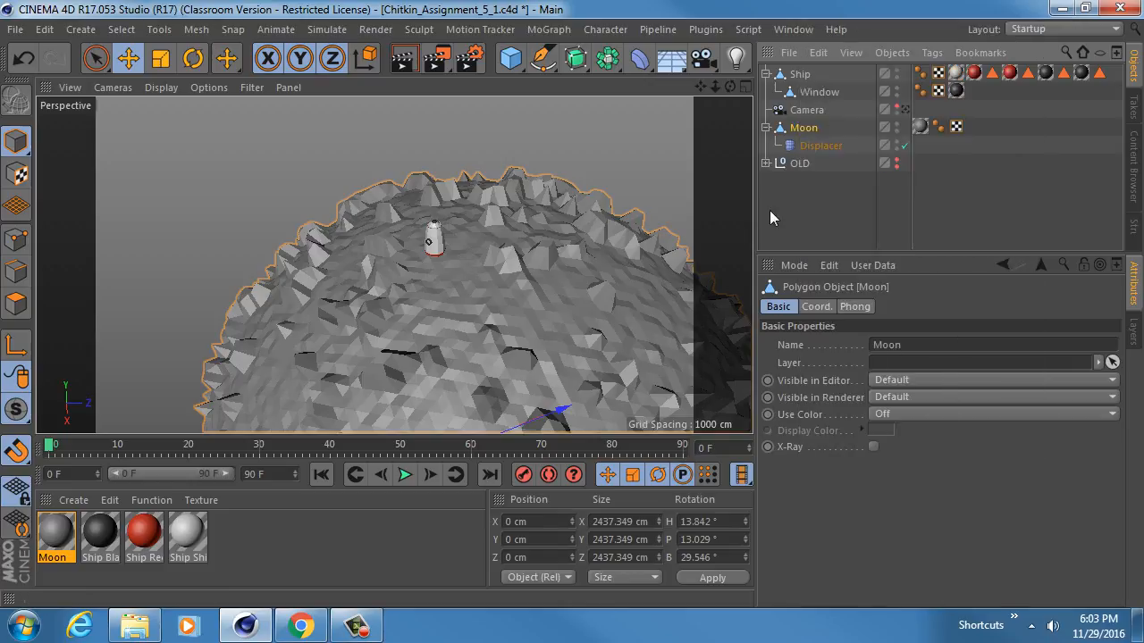
Switch the Moon's Displacer off and back on to compare the surface with and without displacement.
{"action": "left_click", "coordinate": [817, 145]}
{"action": "left_click", "coordinate": [904, 145]}
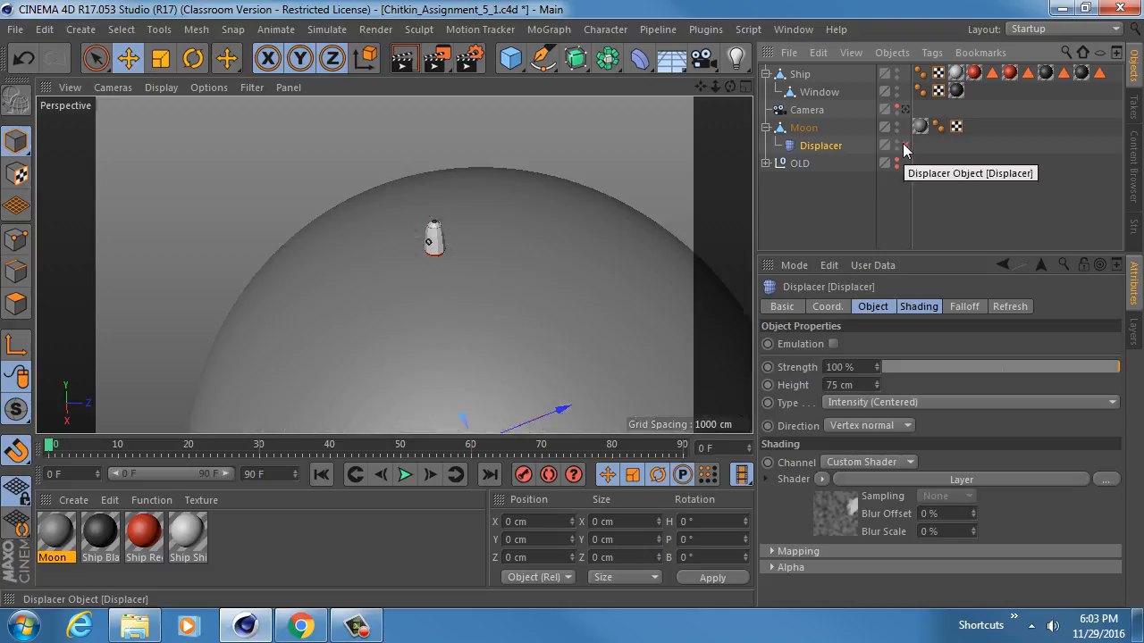
{"action": "left_click", "coordinate": [904, 146]}
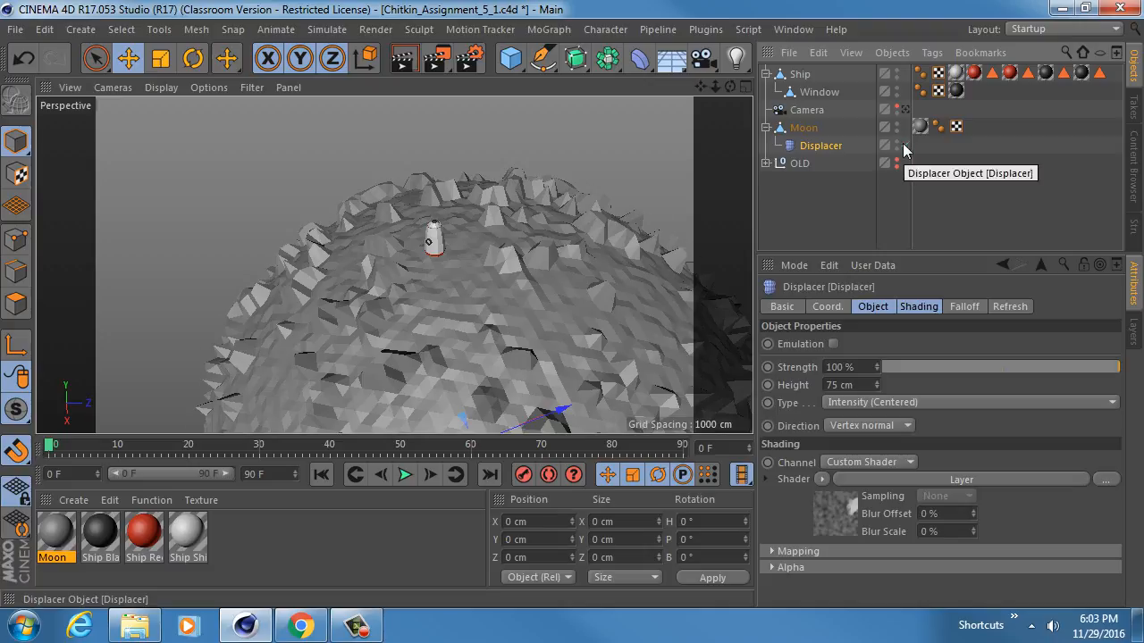
Bake the displaced Moon into a new mesh with Current State to Object and delete the original Moon with its Displacer.
{"action": "left_click", "coordinate": [805, 130]}
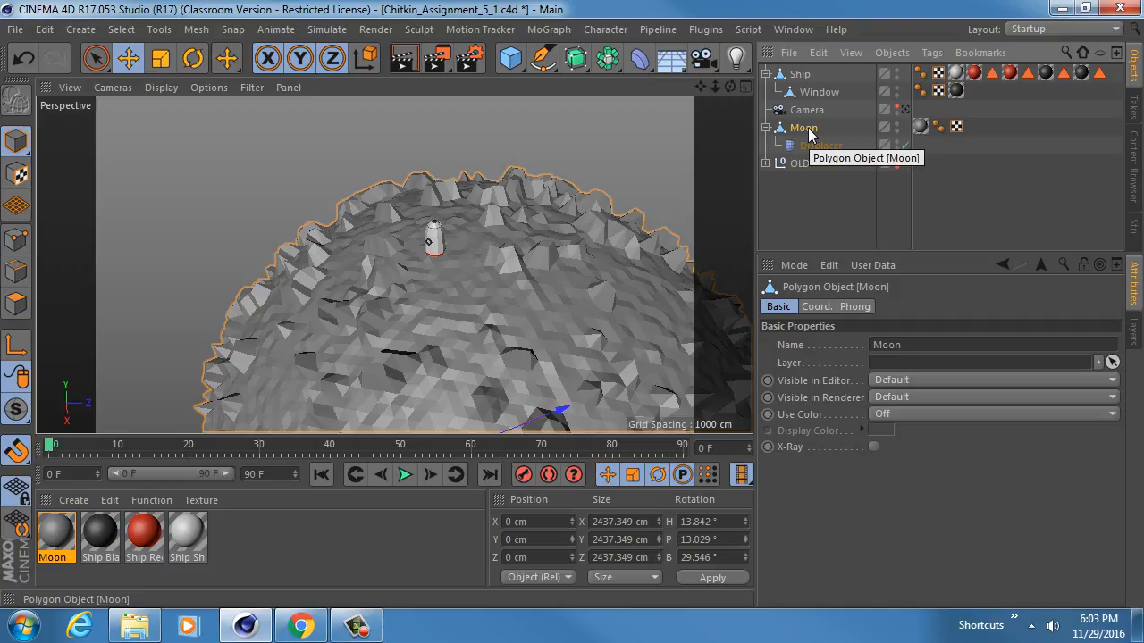
{"action": "right_click", "coordinate": [810, 134]}
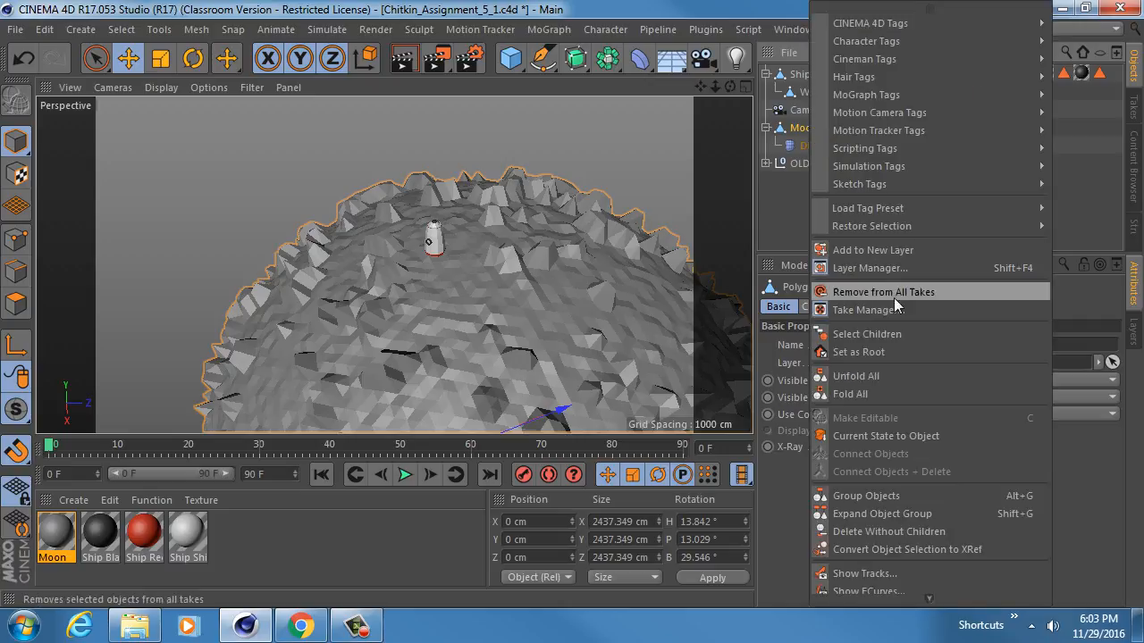
{"action": "left_click", "coordinate": [889, 435]}
{"action": "left_click", "coordinate": [765, 164]}
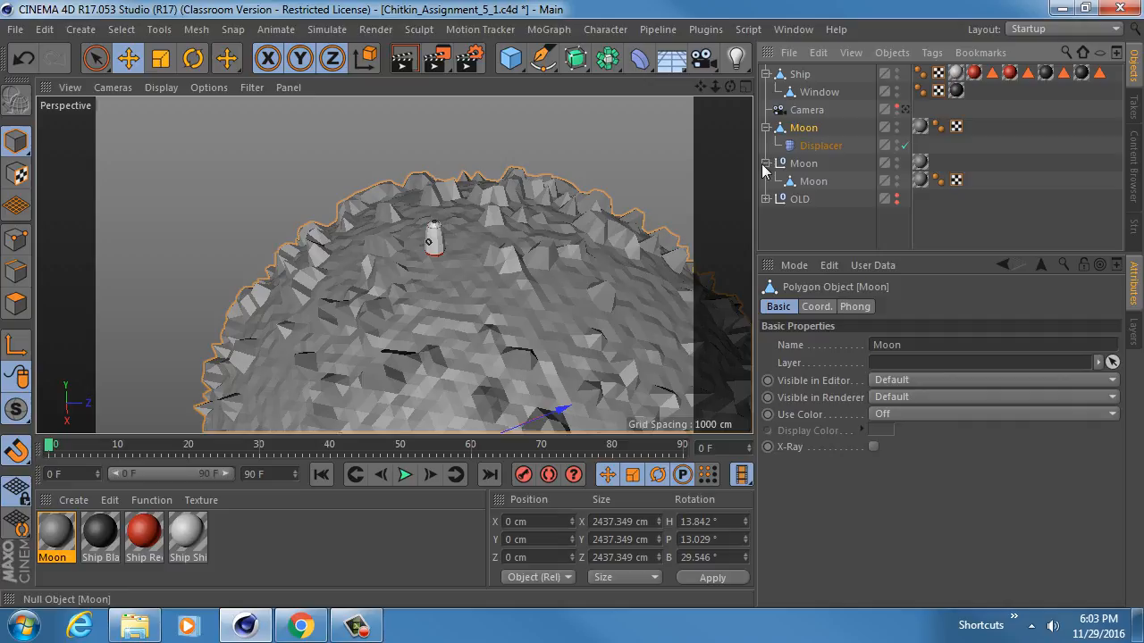
{"action": "left_click", "coordinate": [809, 165]}
{"action": "left_click", "coordinate": [831, 186]}
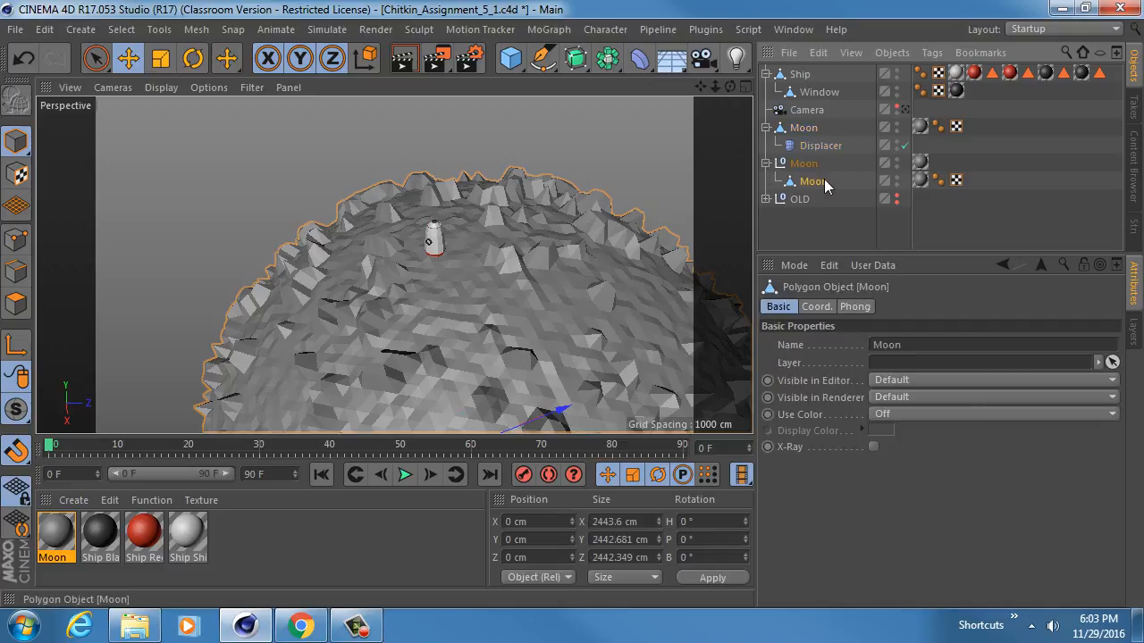
{"action": "left_click", "coordinate": [809, 132]}
{"action": "key", "text": "Delete"}
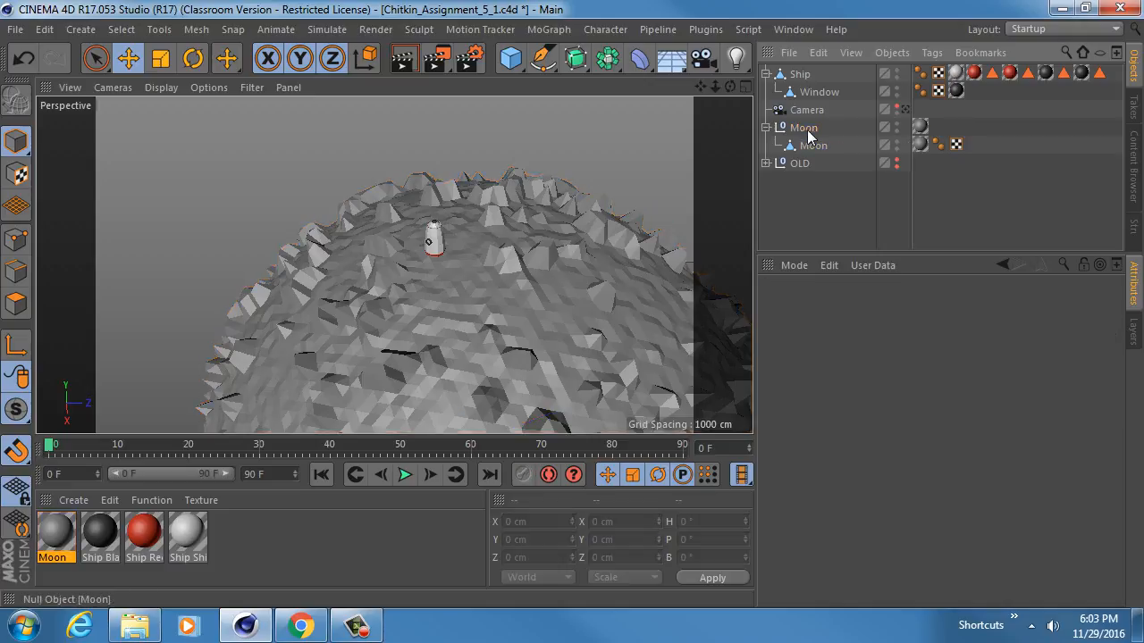
Move the baked Moon mesh out of its null and delete the empty Moon null.
{"action": "left_click", "coordinate": [812, 146]}
{"action": "left_click_drag", "start_coordinate": [814, 117], "coordinate": [813, 119]}
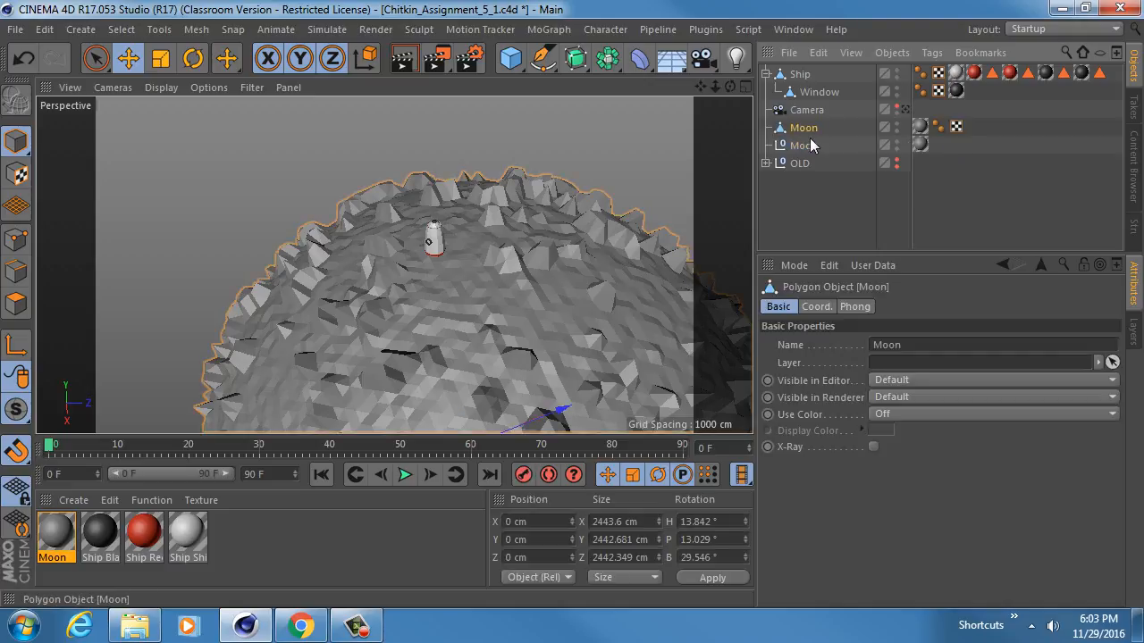
{"action": "left_click", "coordinate": [811, 143]}
{"action": "key", "text": "Delete"}
{"action": "left_click", "coordinate": [810, 127]}
Look through the scene camera and raise the Moon beneath the ship to a Y position of 42 cm.
{"action": "left_click_drag", "start_coordinate": [393, 262], "coordinate": [417, 238], "text": "alt"}
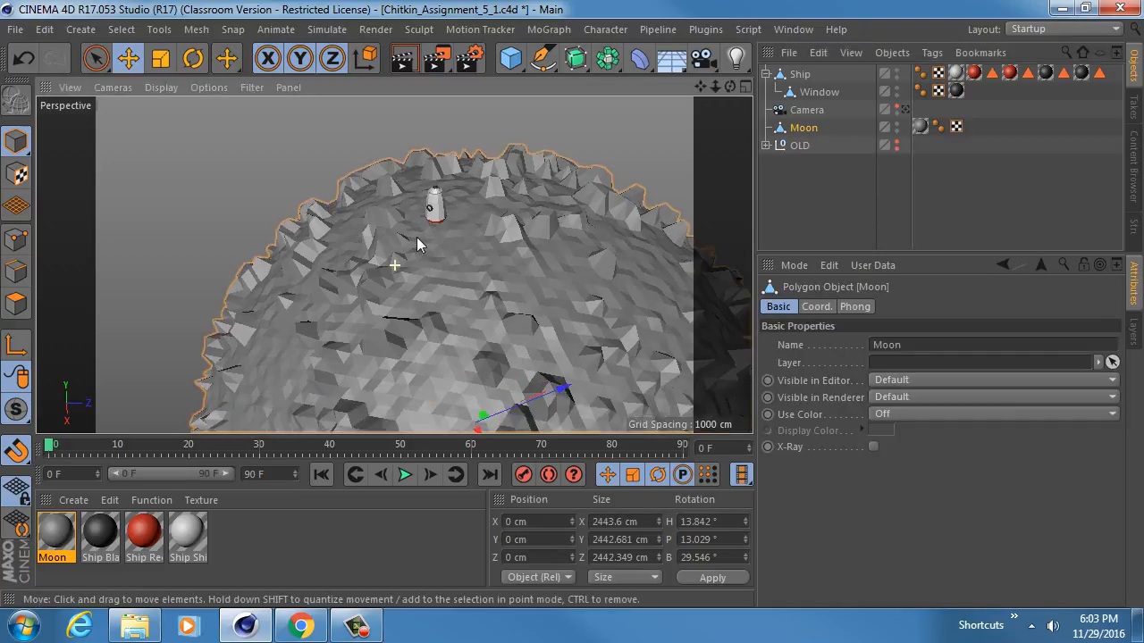
{"action": "left_click_drag", "start_coordinate": [498, 256], "coordinate": [536, 271], "text": "alt"}
{"action": "scroll", "coordinate": [536, 271], "scroll_direction": "down", "scroll_amount": 5}
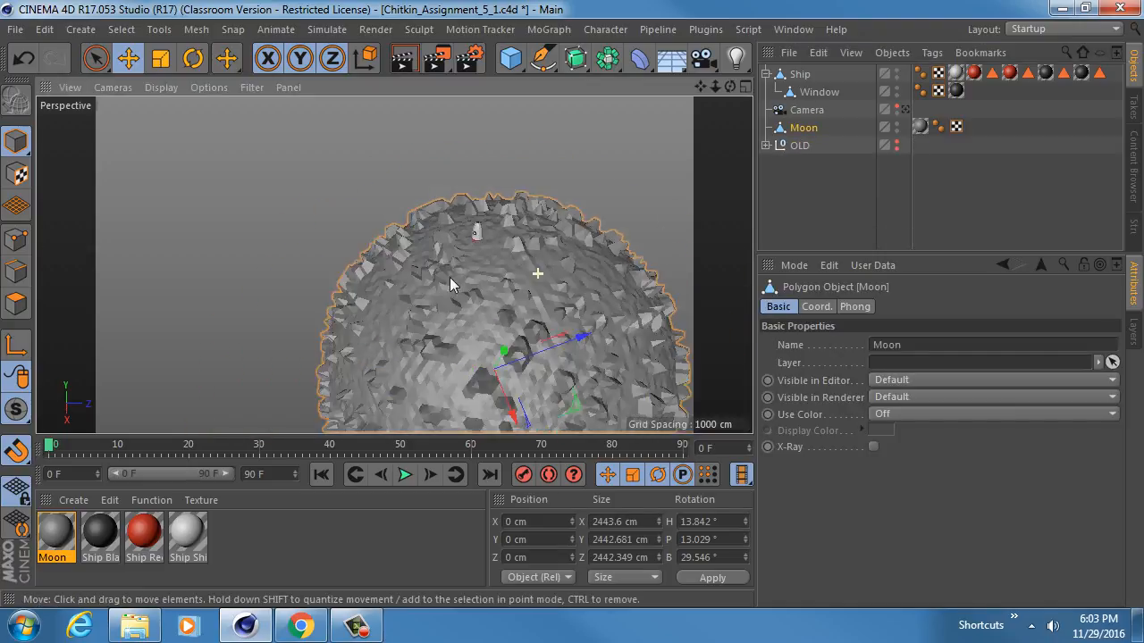
{"action": "left_click_drag", "start_coordinate": [451, 254], "coordinate": [471, 204], "text": "alt"}
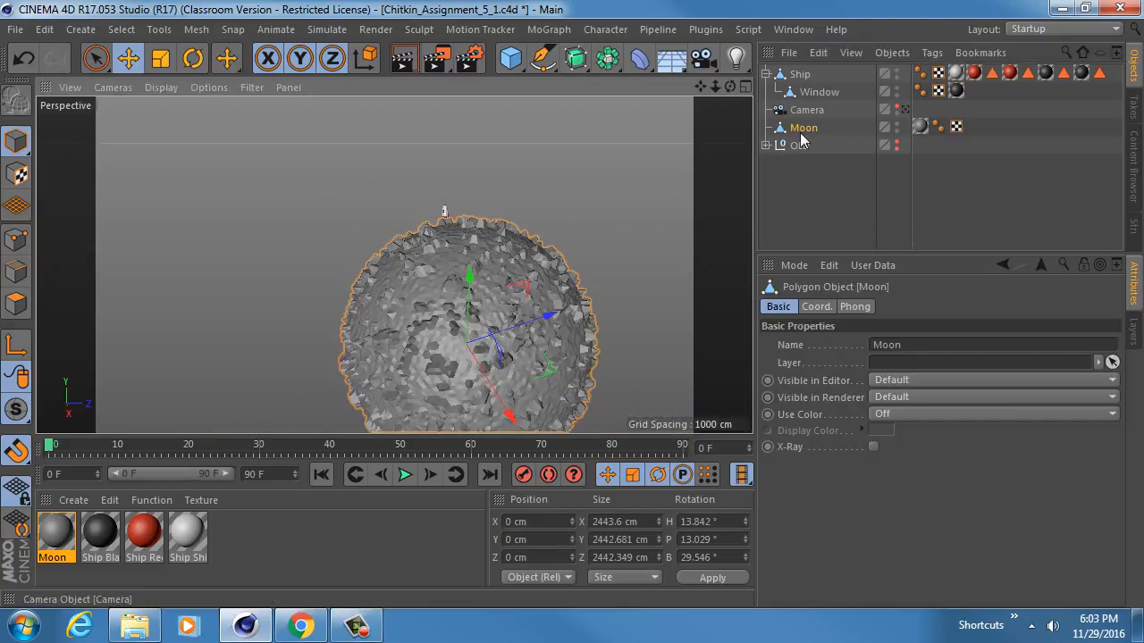
{"action": "middle_click_drag", "start_coordinate": [444, 305], "coordinate": [450, 218], "text": "alt"}
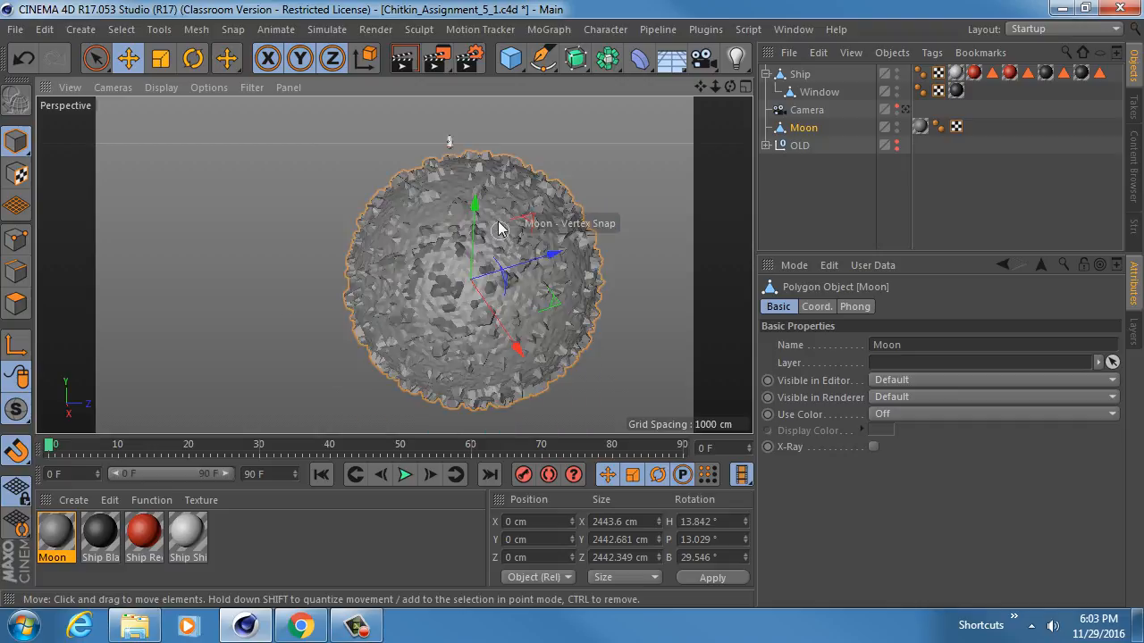
{"action": "scroll", "coordinate": [491, 250], "scroll_direction": "down", "scroll_amount": 2}
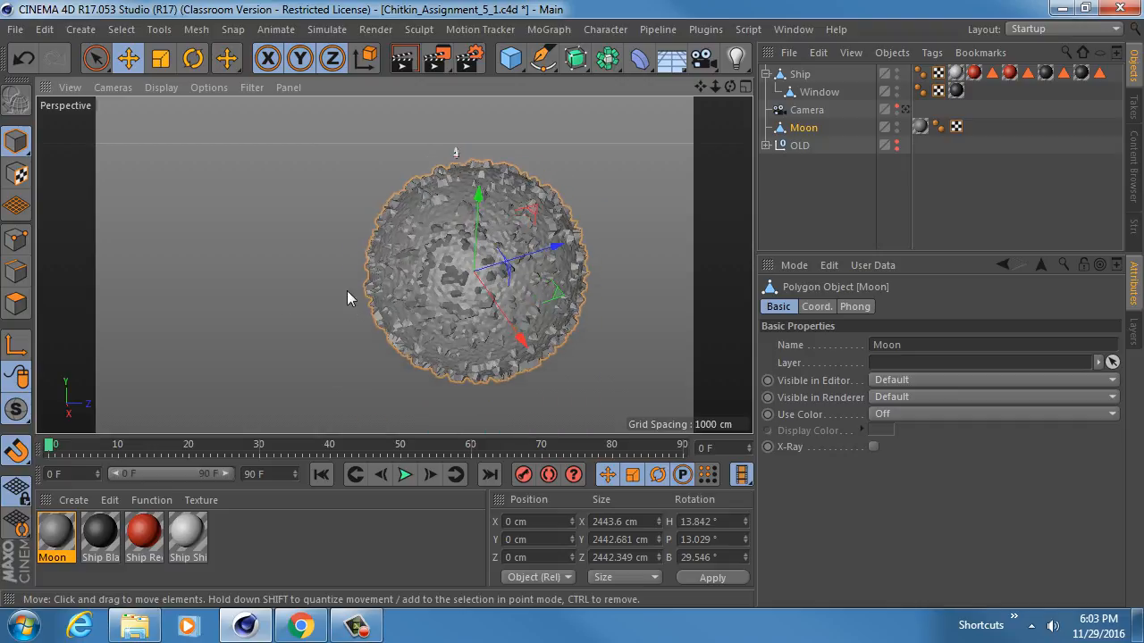
{"action": "left_click_drag", "start_coordinate": [545, 247], "coordinate": [577, 260], "text": "alt"}
{"action": "left_click", "coordinate": [904, 109]}
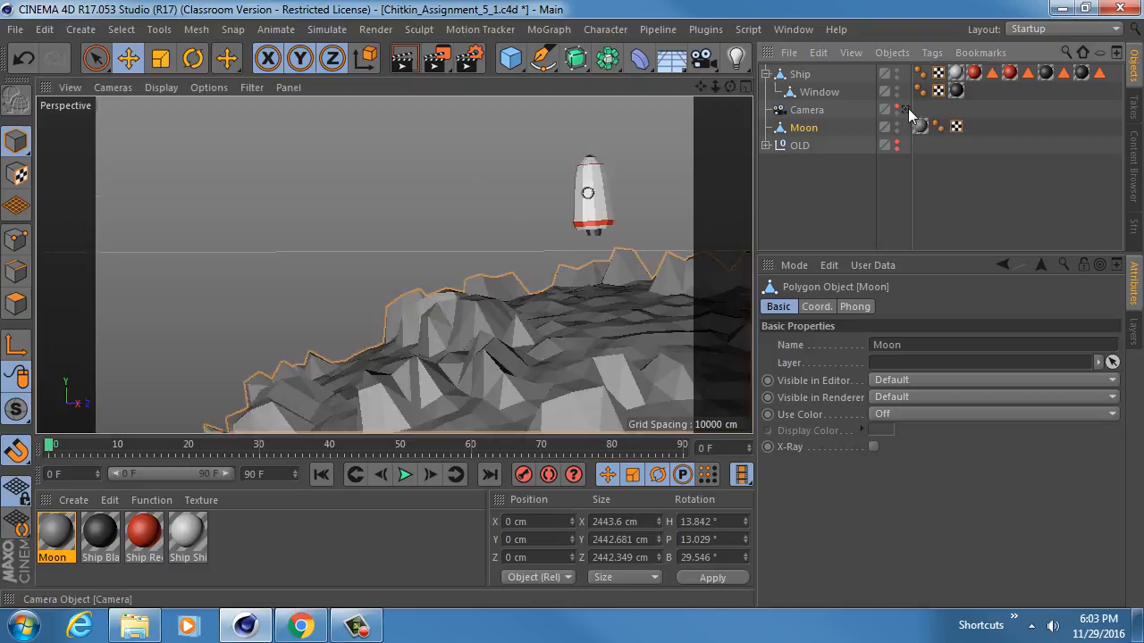
{"action": "left_click", "coordinate": [815, 307]}
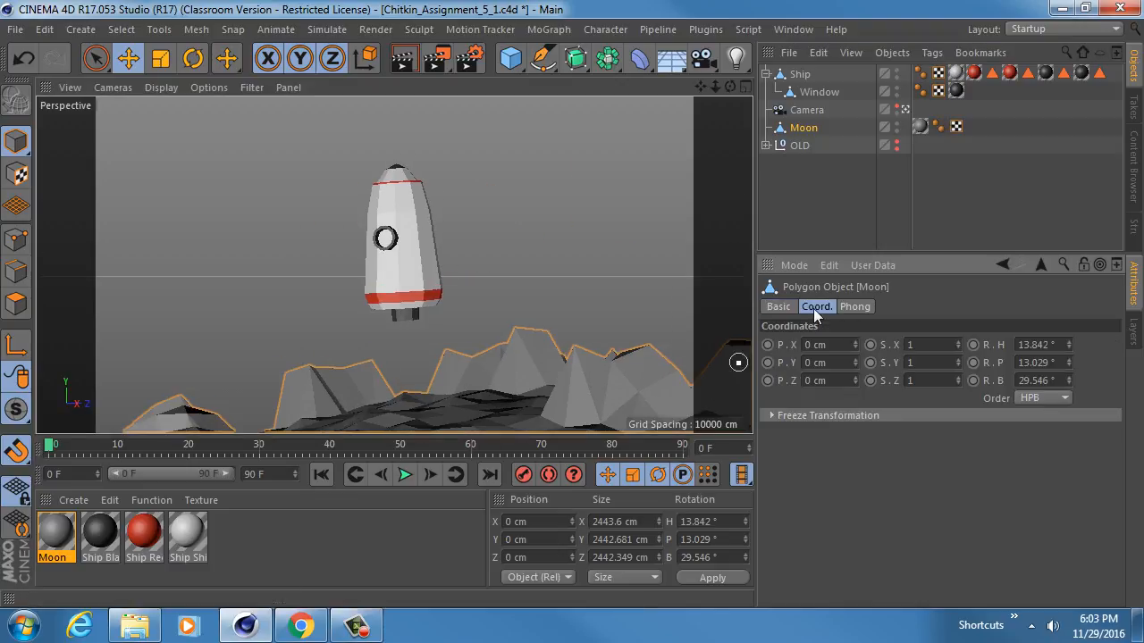
{"action": "mouse_move", "coordinate": [855, 361]}
{"action": "left_mouse_down"}
{"action": "mouse_move", "coordinate": [855, 339]}
{"action": "mouse_move", "coordinate": [855, 350]}
{"action": "left_mouse_up"}
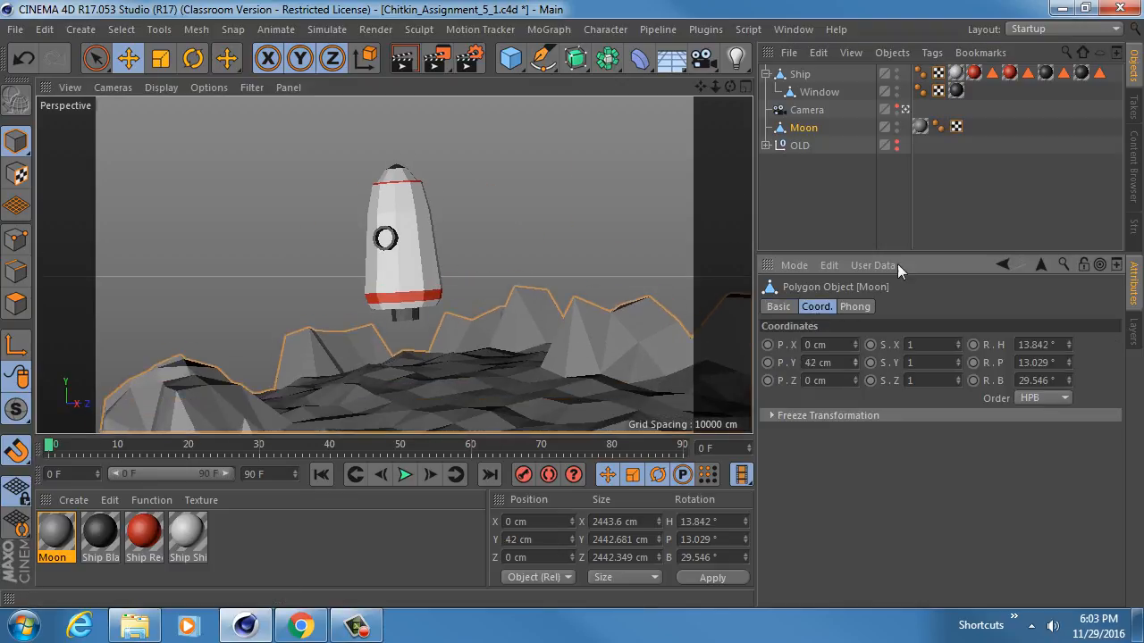
Leave the scene camera and display the whole Moon in the maximized Front view.
{"action": "left_click", "coordinate": [904, 109]}
{"action": "scroll", "coordinate": [407, 295], "scroll_direction": "down", "scroll_amount": 4}
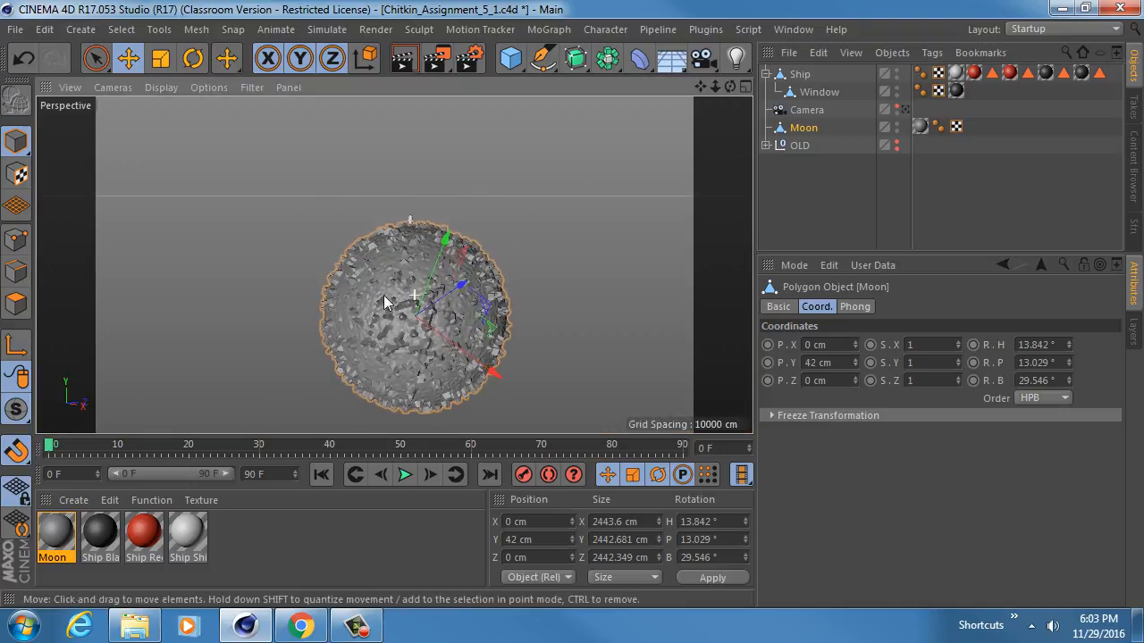
{"action": "middle_click", "coordinate": [232, 274]}
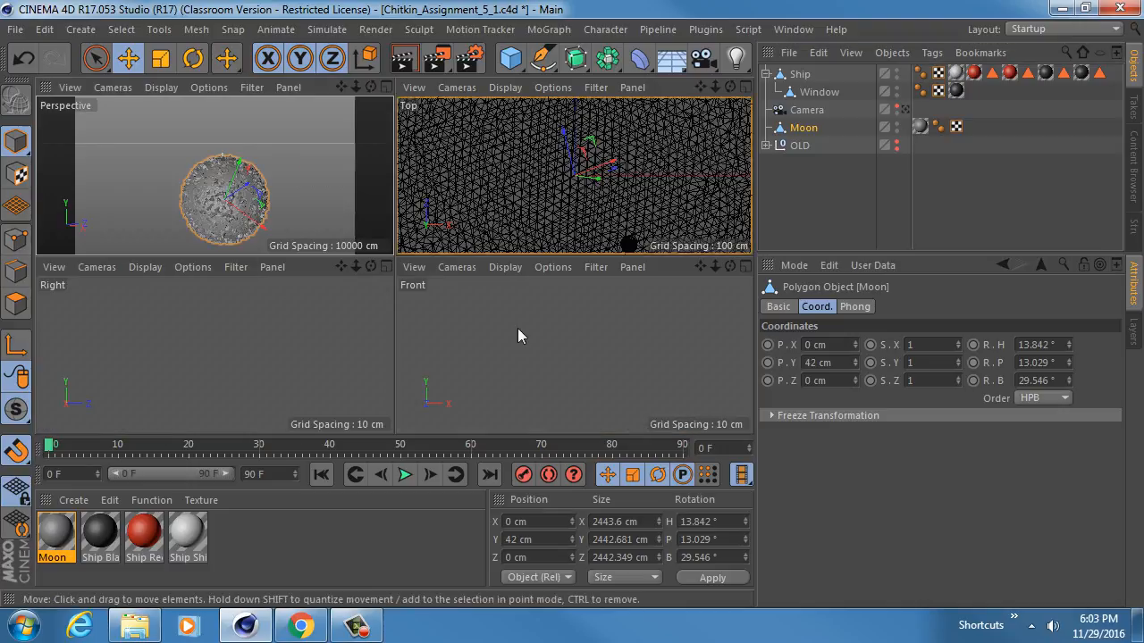
{"action": "middle_click", "coordinate": [489, 161]}
{"action": "scroll", "coordinate": [457, 215], "scroll_direction": "down", "scroll_amount": 3}
{"action": "middle_click", "coordinate": [457, 215]}
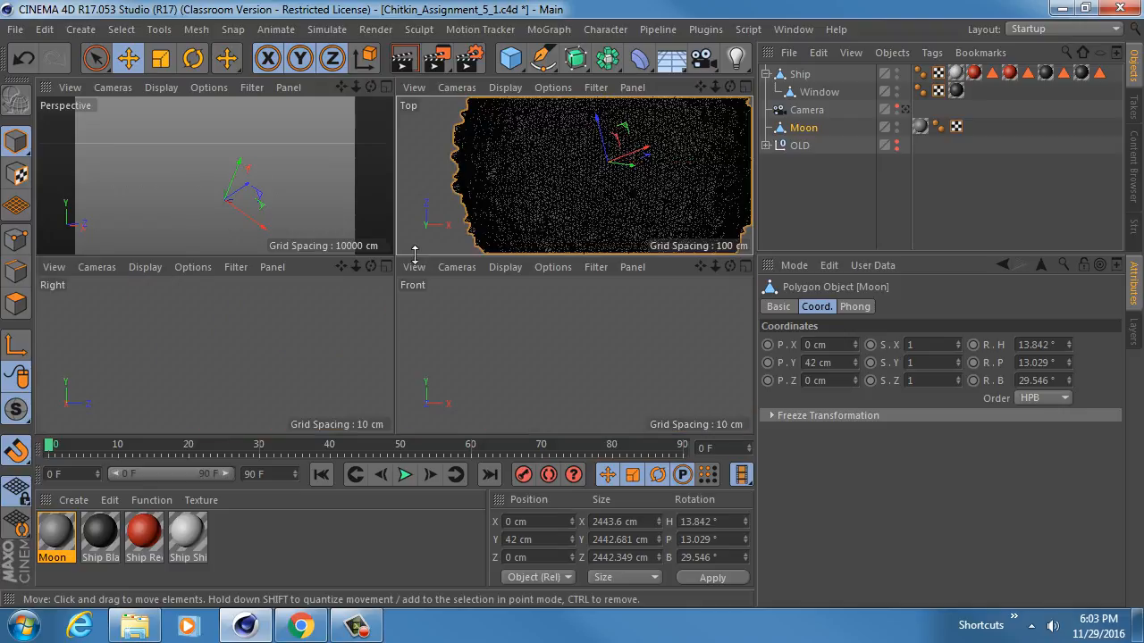
{"action": "middle_click", "coordinate": [523, 378]}
{"action": "scroll", "coordinate": [238, 283], "scroll_direction": "down", "scroll_amount": 5}
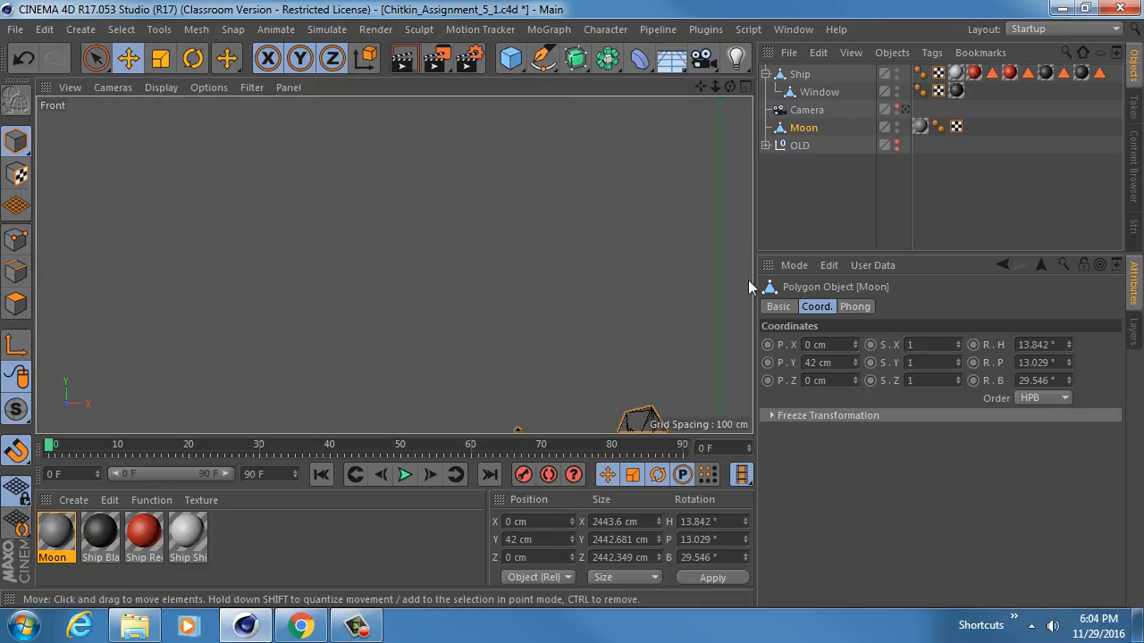
{"action": "middle_click_drag", "start_coordinate": [584, 289], "coordinate": [506, 321], "text": "alt"}
{"action": "key", "text": "s"}
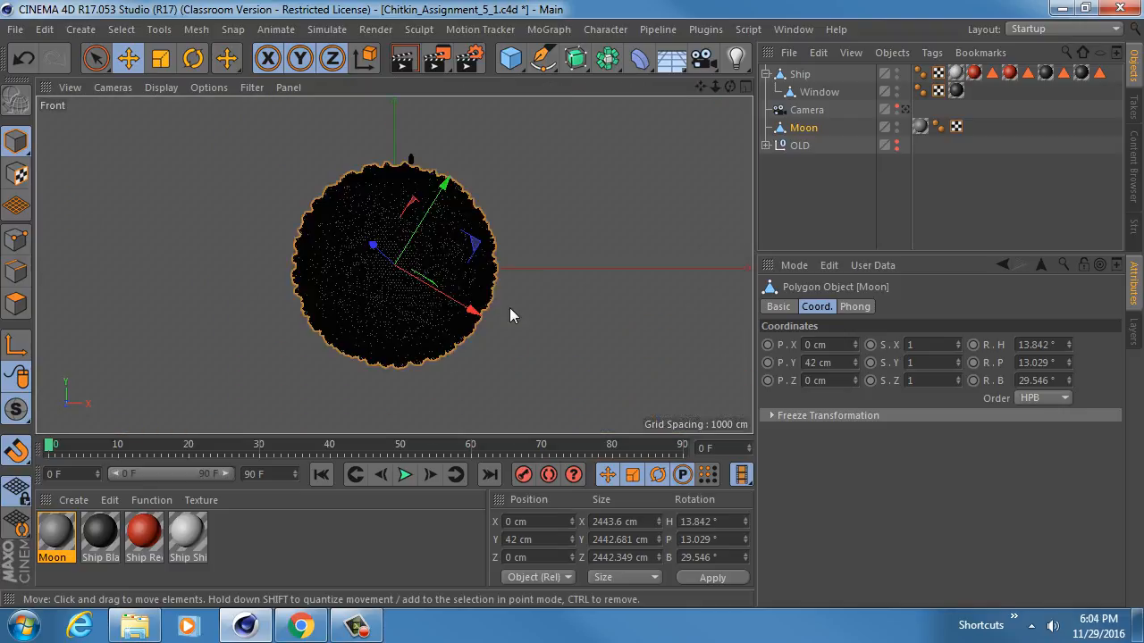
{"action": "scroll", "coordinate": [501, 290], "scroll_direction": "down", "scroll_amount": 1}
{"action": "scroll", "coordinate": [486, 275], "scroll_direction": "up", "scroll_amount": 2}
{"action": "middle_click_drag", "start_coordinate": [472, 242], "coordinate": [494, 264], "text": "alt"}
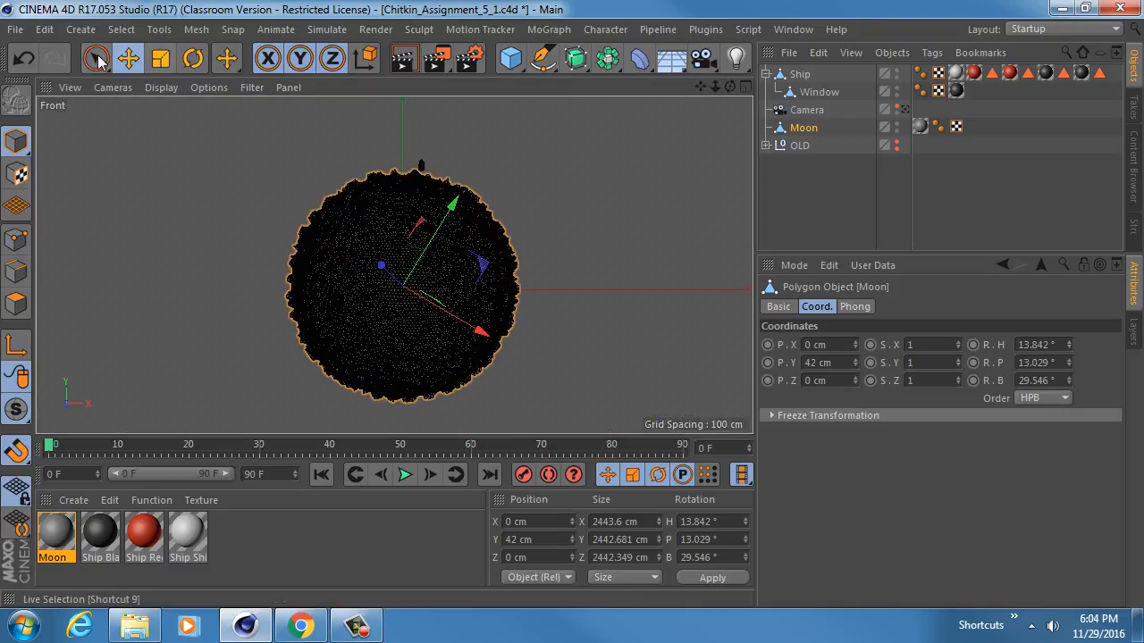
Rectangle-select all Moon points below its upper cap, with Only Select Visible Elements off, and delete them.
{"action": "left_click", "coordinate": [95, 58]}
{"action": "left_click", "coordinate": [180, 123]}
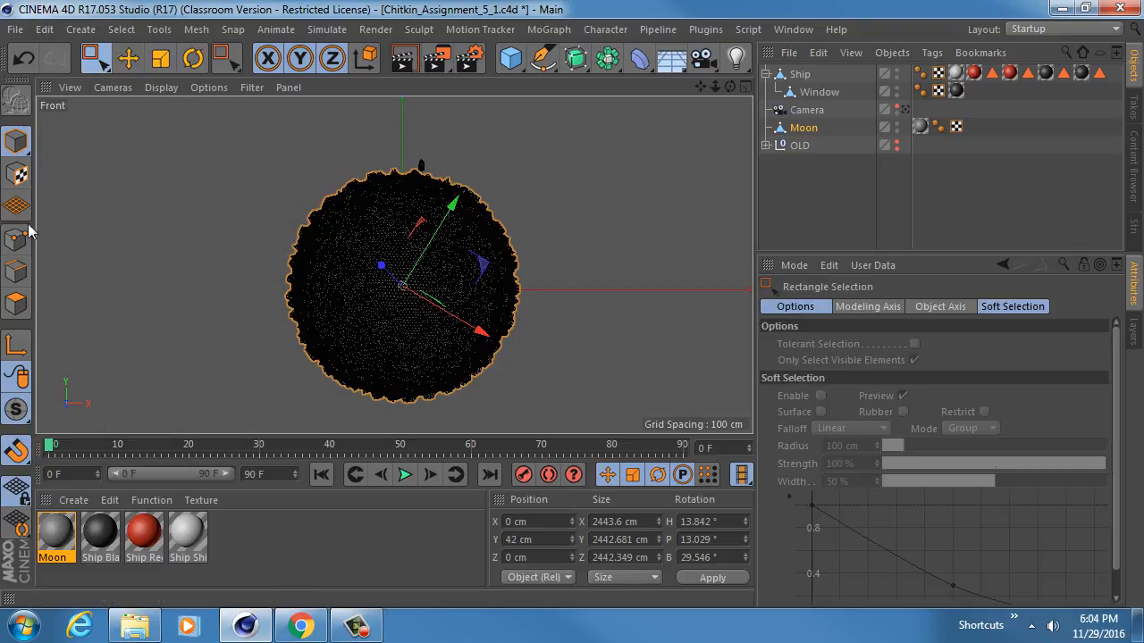
{"action": "left_click", "coordinate": [16, 239]}
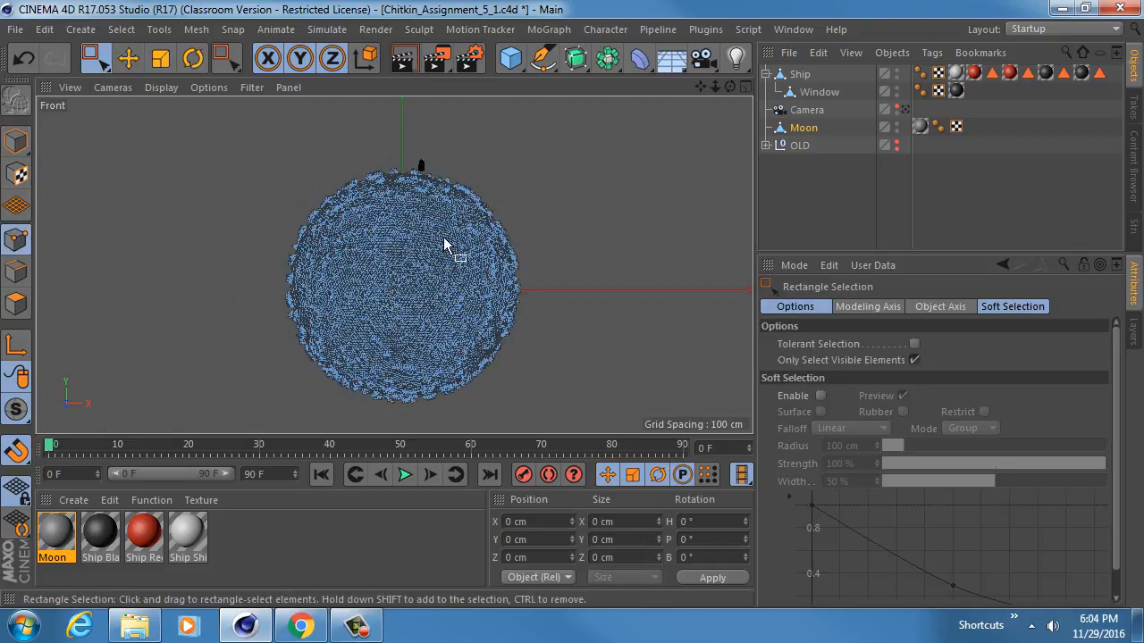
{"action": "left_click", "coordinate": [914, 360]}
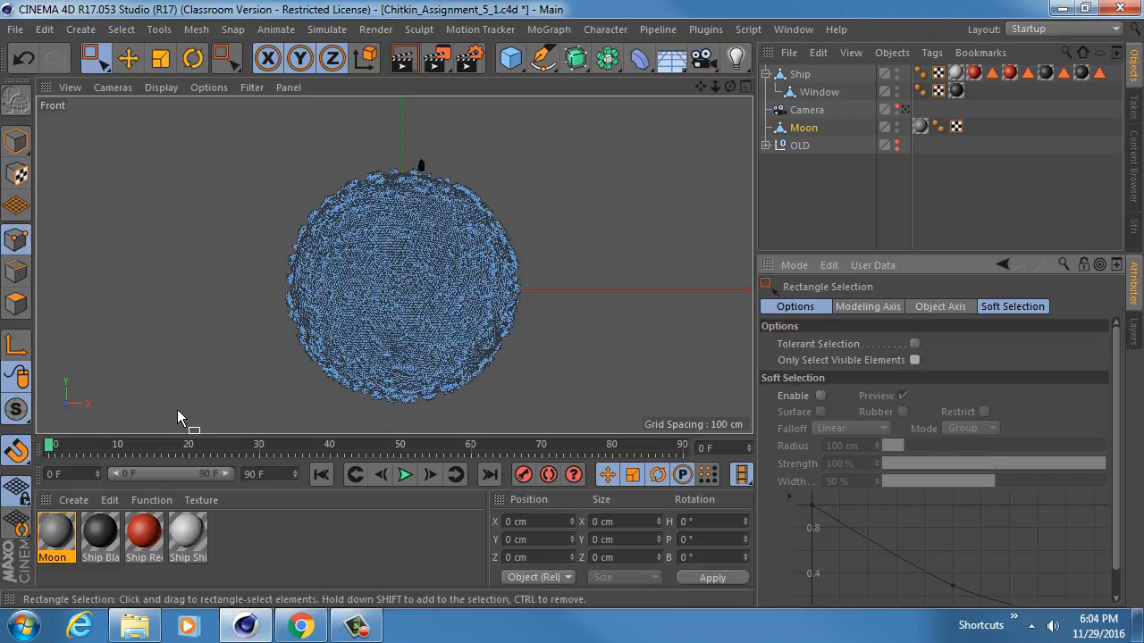
{"action": "left_click_drag", "start_coordinate": [172, 415], "coordinate": [614, 222]}
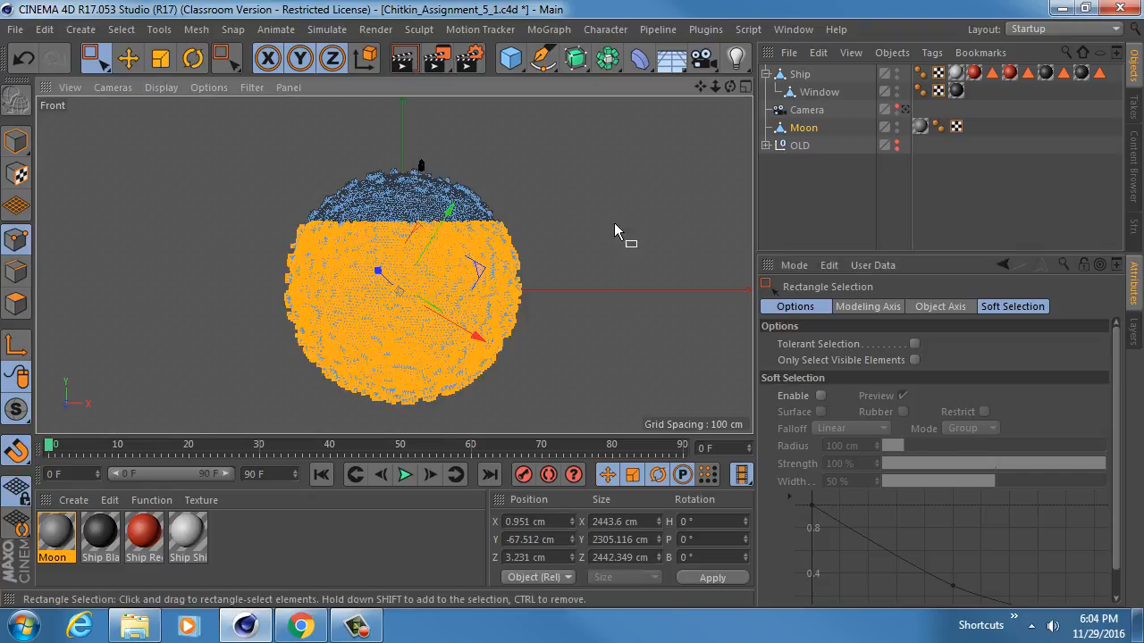
{"action": "key", "text": "Delete"}
Examine the remaining Moon cap in the Perspective view and through the scene camera.
{"action": "key", "text": "F1"}
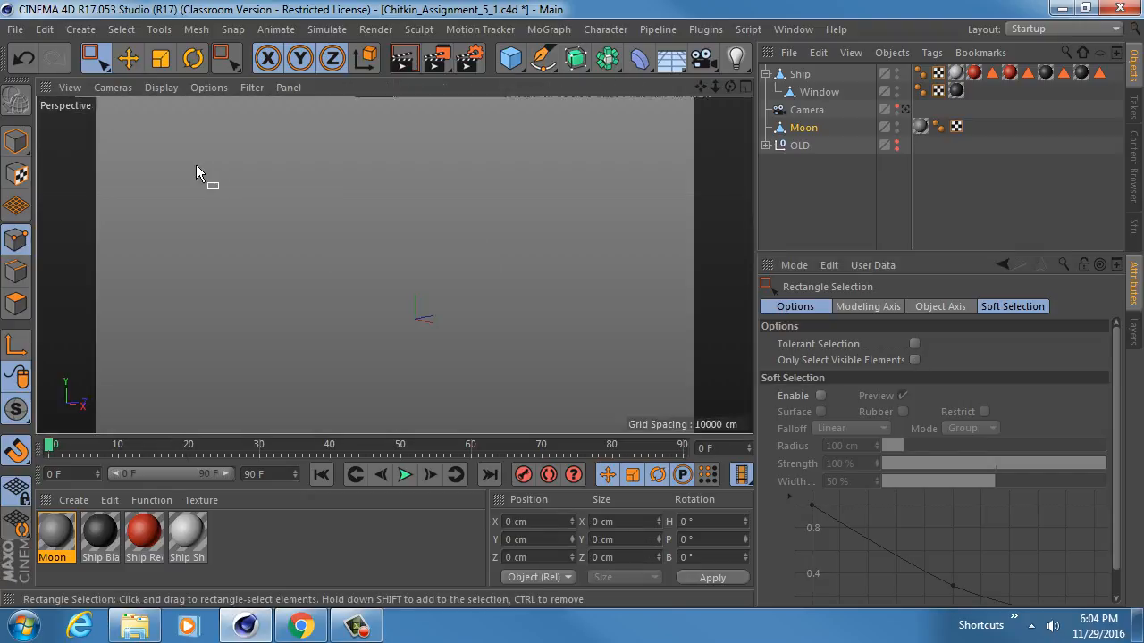
{"action": "left_click_drag", "start_coordinate": [415, 230], "coordinate": [431, 335], "text": "alt"}
{"action": "right_click_drag", "start_coordinate": [389, 228], "coordinate": [518, 245], "text": "alt"}
{"action": "left_click_drag", "start_coordinate": [517, 244], "coordinate": [334, 225], "text": "alt"}
{"action": "right_click_drag", "start_coordinate": [335, 225], "coordinate": [423, 231], "text": "alt"}
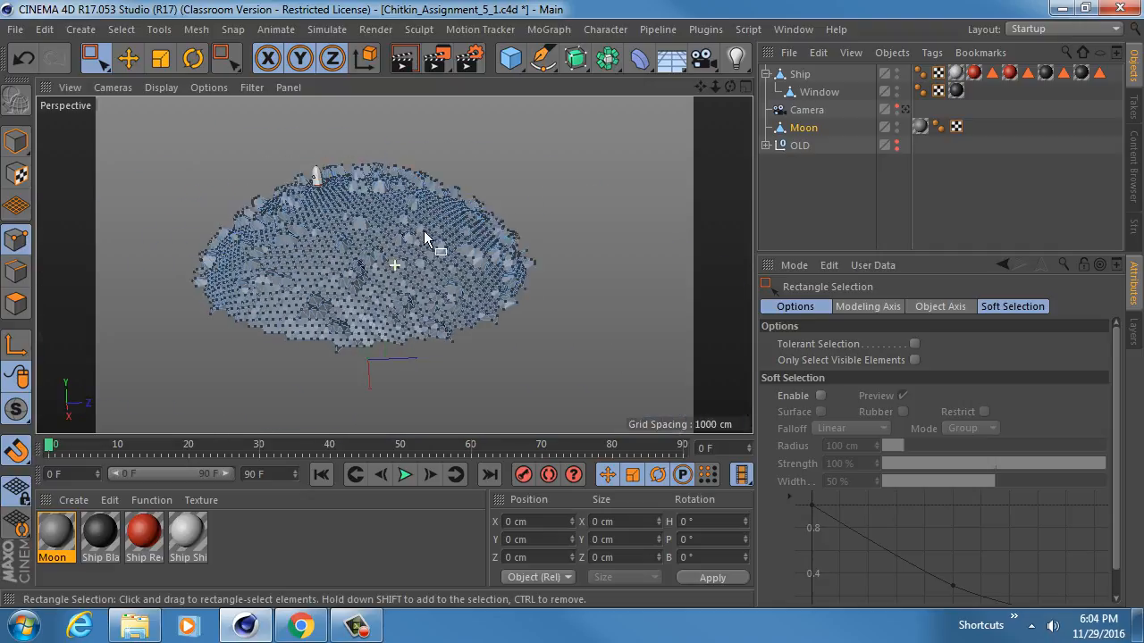
{"action": "left_click_drag", "start_coordinate": [445, 235], "coordinate": [412, 240], "text": "alt"}
{"action": "left_click", "coordinate": [904, 109]}
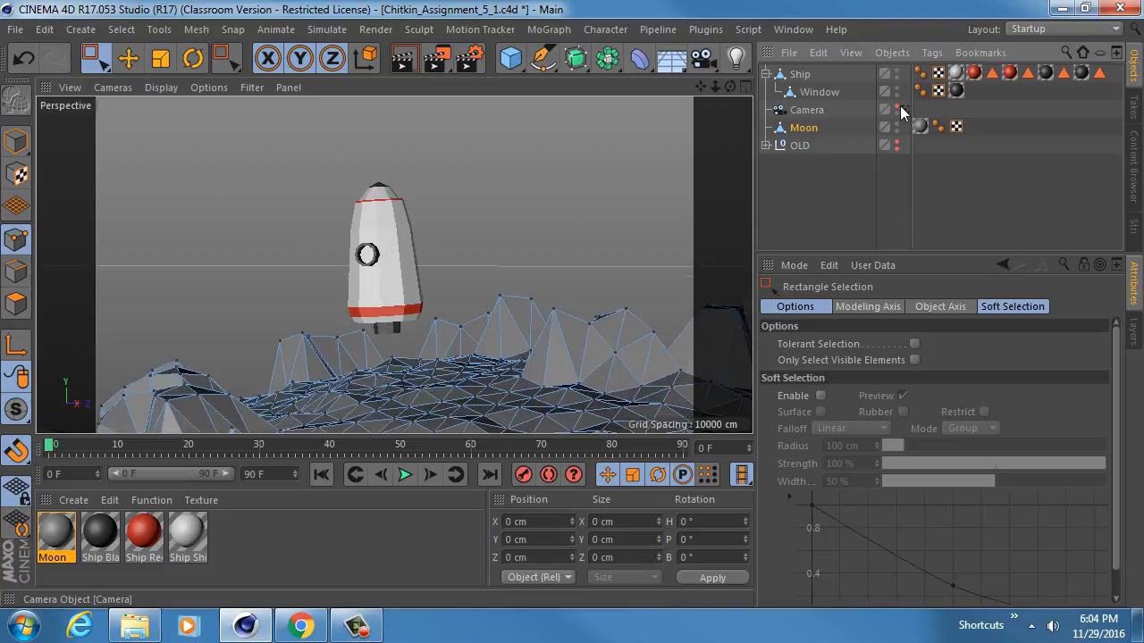
Try tilting the scene camera to pitch rotations of 5.493° and 1.493°, and undo the rotation change.
{"action": "left_click", "coordinate": [858, 109]}
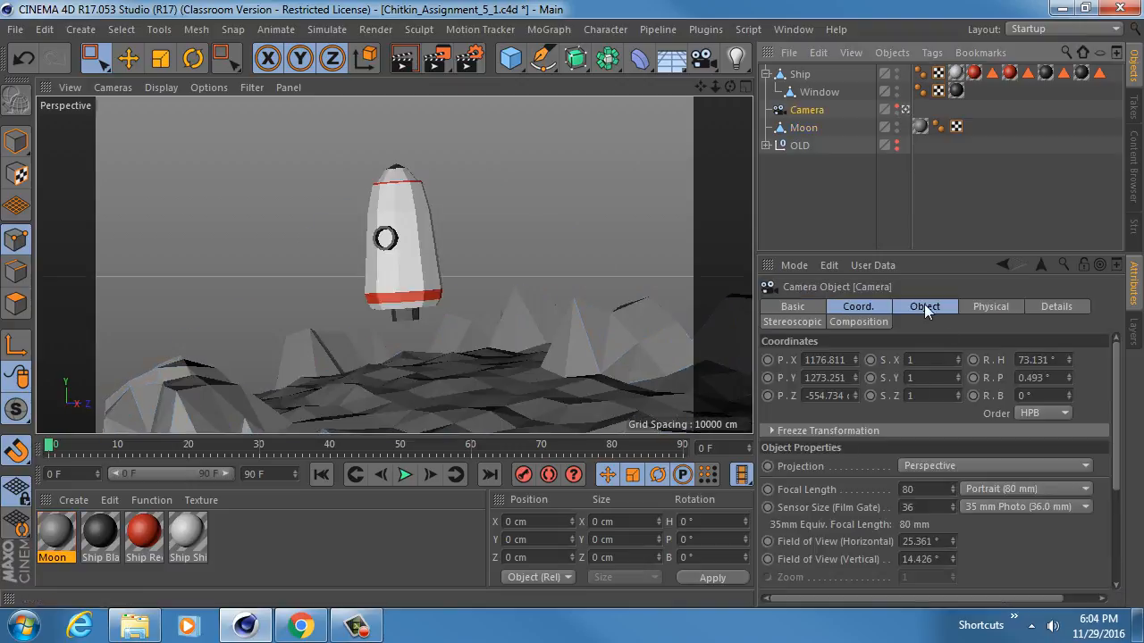
{"action": "left_click", "coordinate": [927, 306]}
{"action": "left_click", "coordinate": [859, 306]}
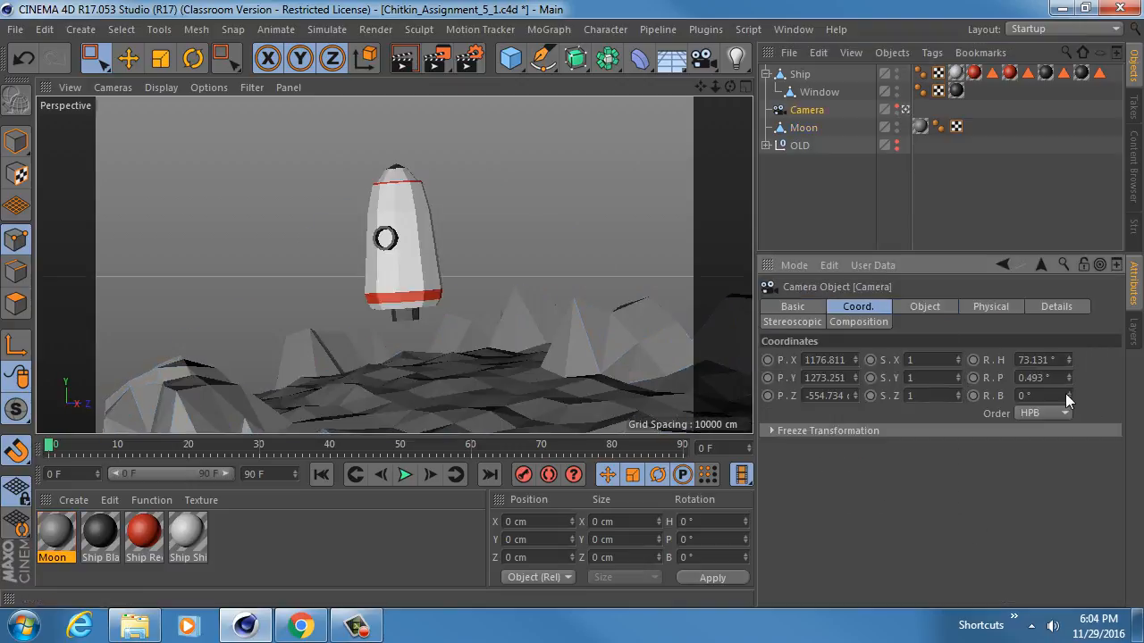
{"action": "left_click", "coordinate": [1068, 393]}
{"action": "key", "text": "ctrl+z"}
{"action": "left_click_drag", "start_coordinate": [1068, 374], "coordinate": [1070, 362]}
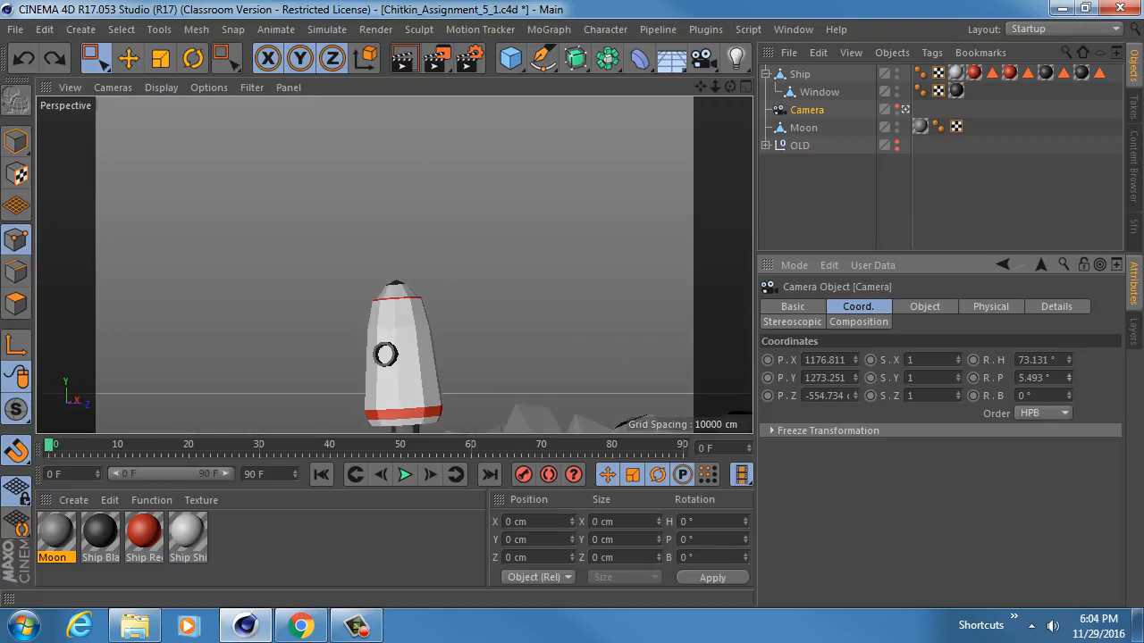
{"action": "left_click_drag", "start_coordinate": [1070, 377], "coordinate": [1070, 386]}
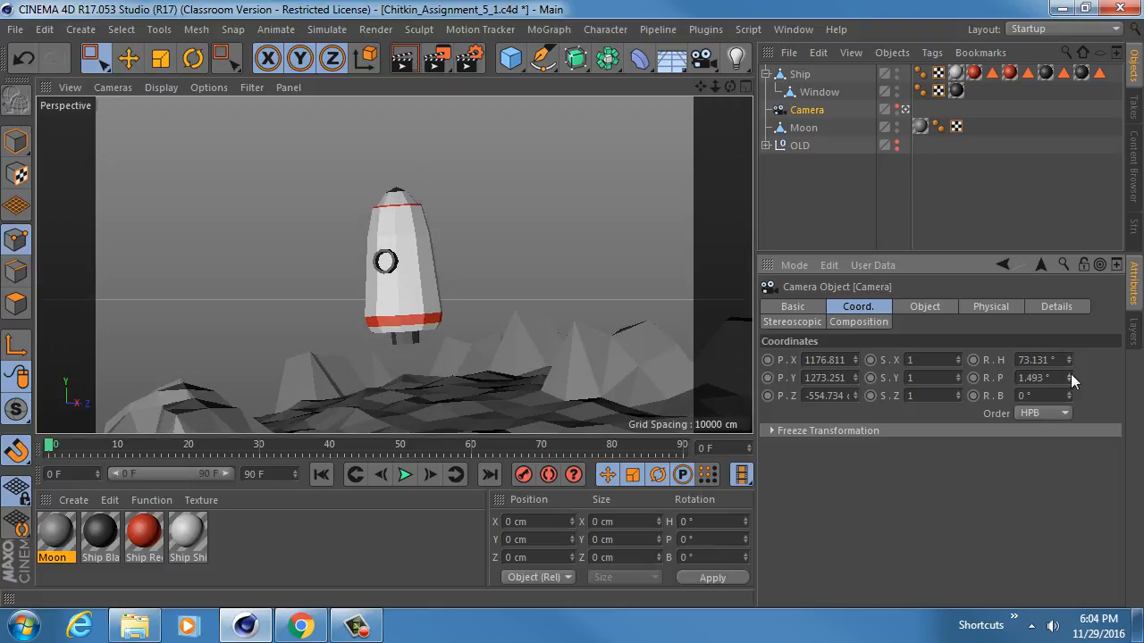
{"action": "key", "text": "ctrl+z"}
{"action": "middle_click", "coordinate": [493, 308]}
{"action": "middle_click", "coordinate": [223, 185]}
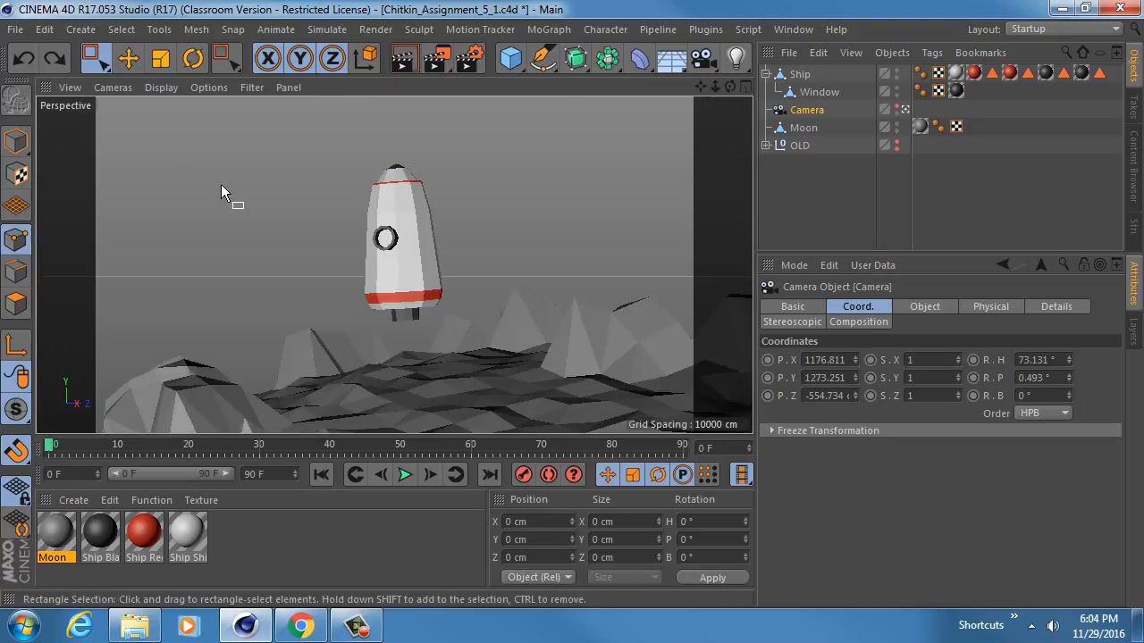
Leave the scene camera, select the Moon in Model mode, and inspect its cap from several angles.
{"action": "left_click", "coordinate": [905, 110]}
{"action": "left_click_drag", "start_coordinate": [489, 283], "coordinate": [548, 367], "text": "alt"}
{"action": "left_click", "coordinate": [803, 127]}
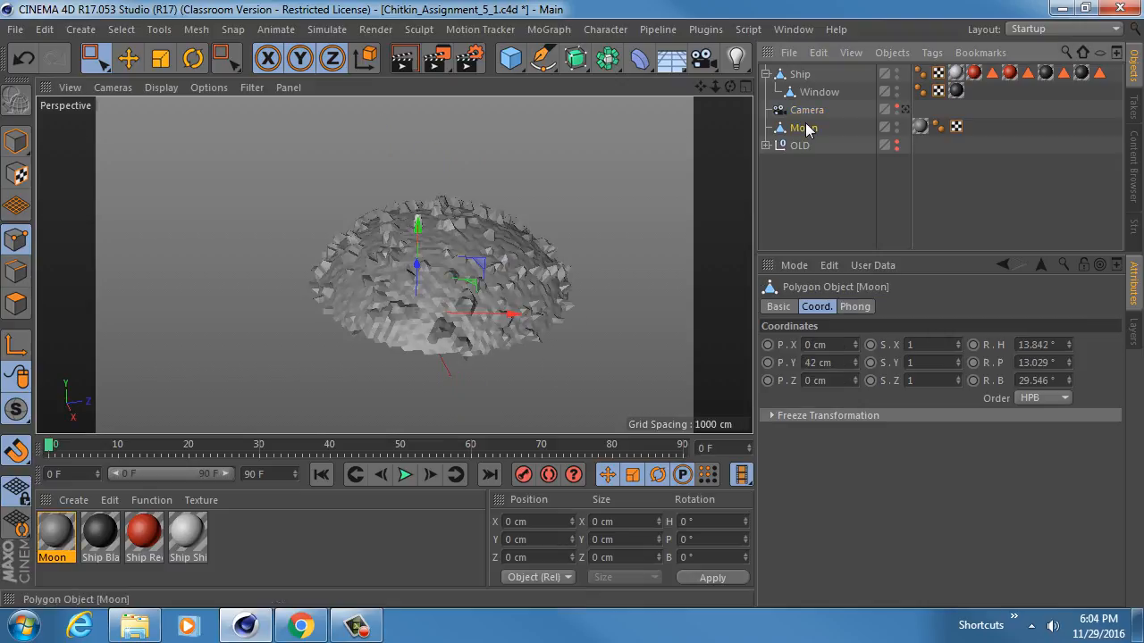
{"action": "left_click", "coordinate": [14, 141]}
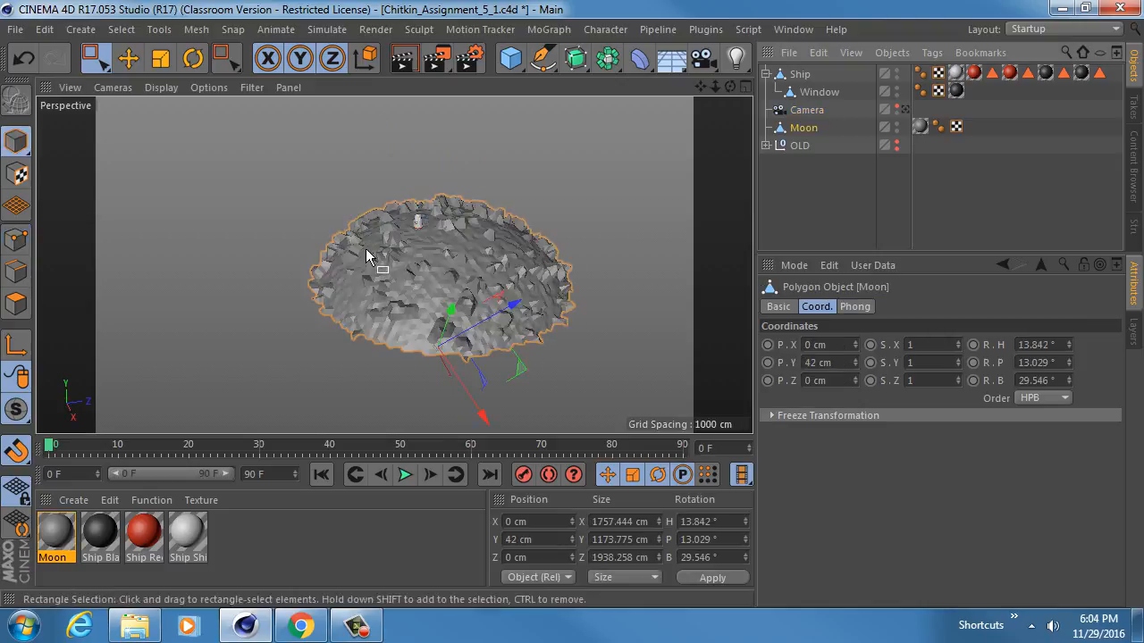
{"action": "mouse_move", "coordinate": [397, 241]}
{"action": "left_mouse_down", "text": "alt"}
{"action": "mouse_move", "coordinate": [416, 194]}
{"action": "mouse_move", "coordinate": [547, 154]}
{"action": "mouse_move", "coordinate": [580, 102]}
{"action": "mouse_move", "coordinate": [391, 139]}
{"action": "mouse_move", "coordinate": [520, 142]}
{"action": "left_mouse_up", "text": "alt"}
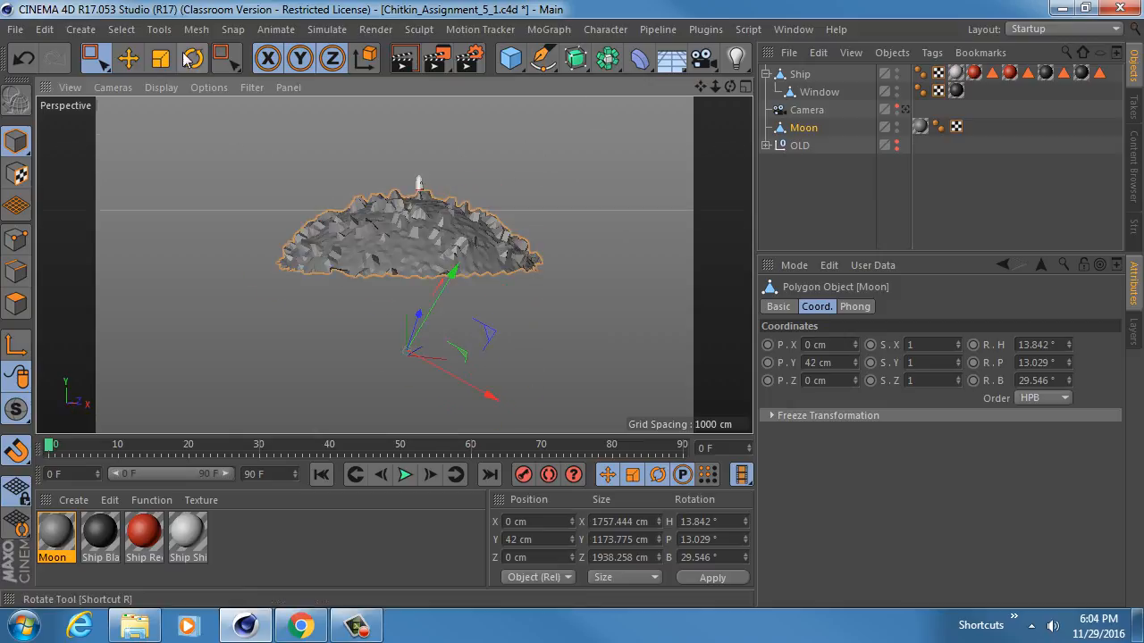
{"action": "middle_click_drag", "start_coordinate": [415, 217], "coordinate": [422, 250], "text": "alt"}
{"action": "left_click_drag", "start_coordinate": [418, 248], "coordinate": [417, 313], "text": "alt"}
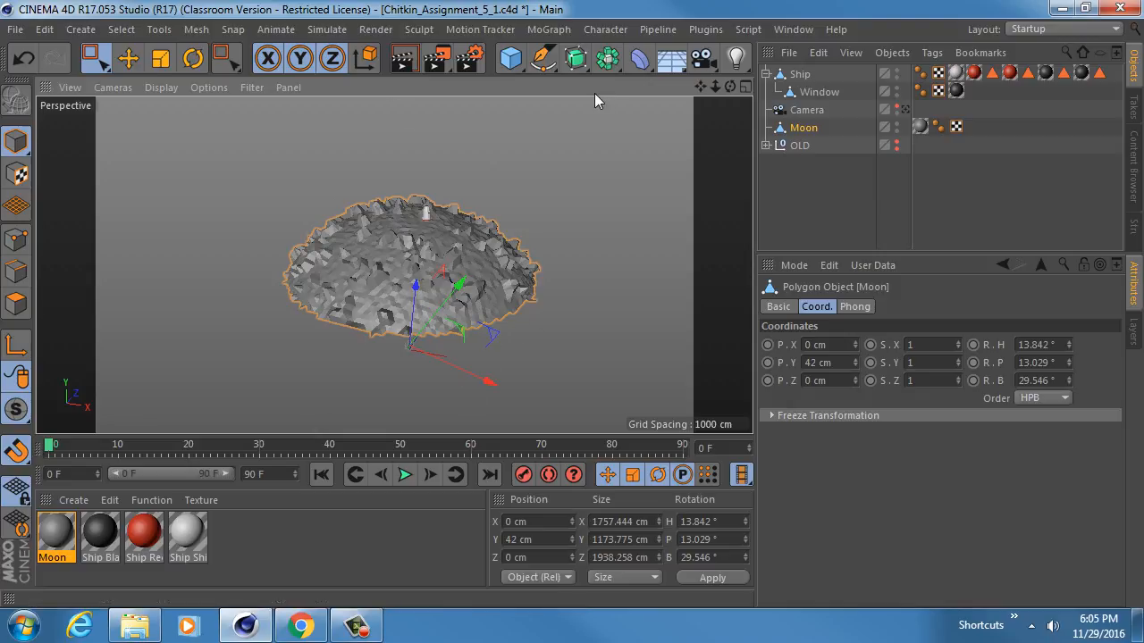
Add a sphere and raise it above the Moon cap to a Y position of about 1423 cm.
{"action": "left_click", "coordinate": [510, 60]}
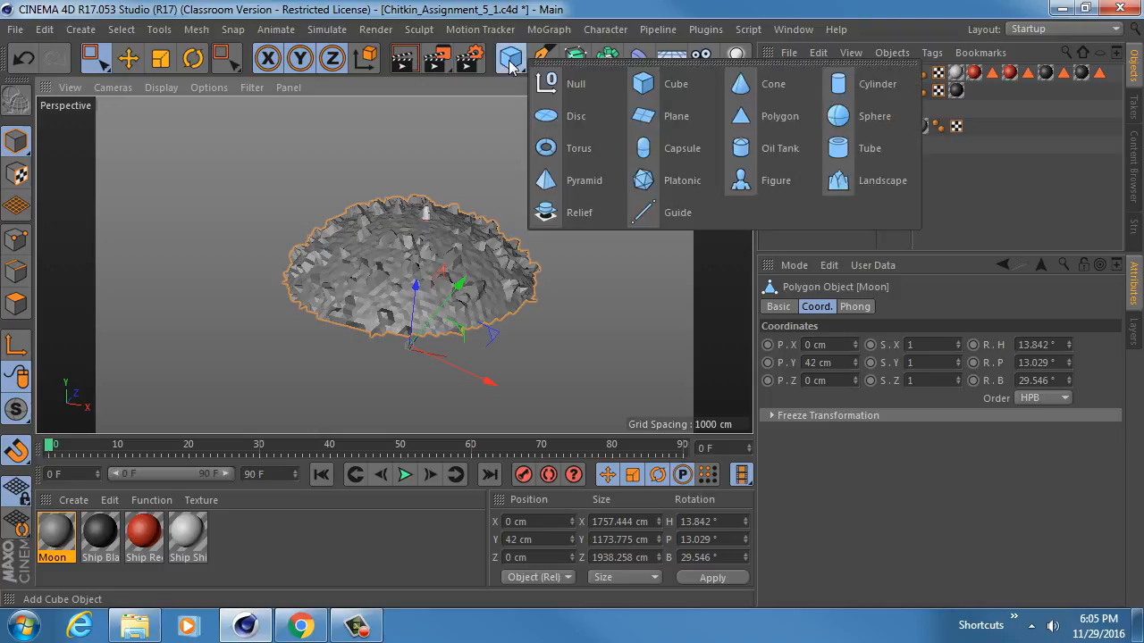
{"action": "left_click", "coordinate": [853, 118]}
{"action": "left_click_drag", "start_coordinate": [411, 268], "coordinate": [429, 147]}
{"action": "scroll", "coordinate": [473, 201], "scroll_direction": "up", "scroll_amount": 3}
{"action": "left_click_drag", "start_coordinate": [474, 201], "coordinate": [443, 210], "text": "alt"}
{"action": "scroll", "coordinate": [443, 209], "scroll_direction": "up", "scroll_amount": 1}
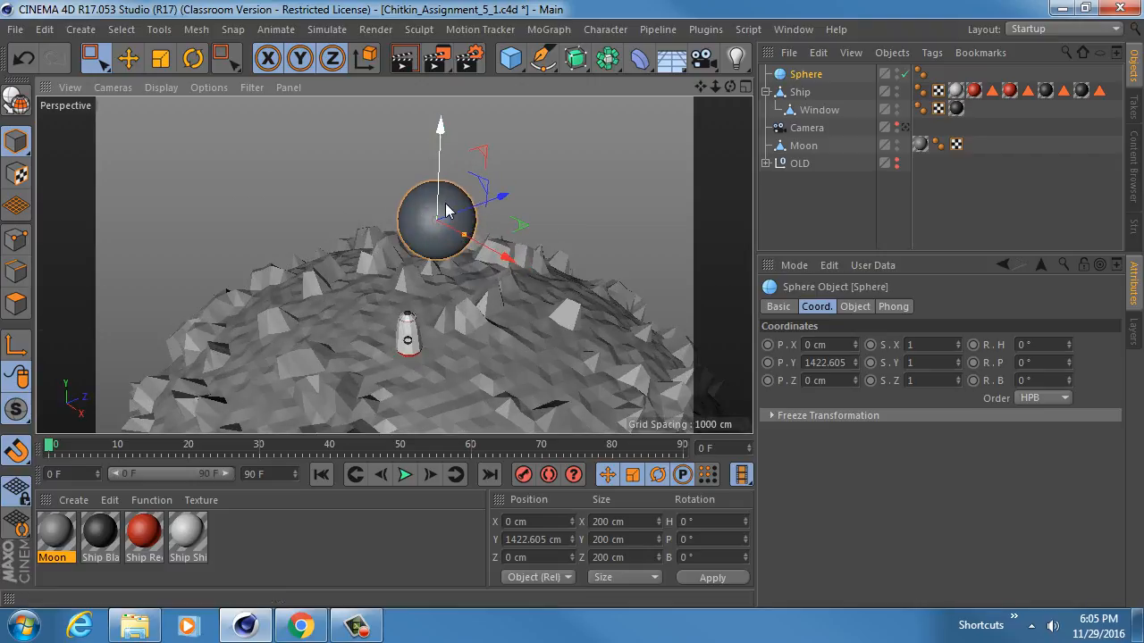
Display the viewport with Gouraud Shading (Lines) and set the sphere's type to Icosahedron.
{"action": "key", "text": "n"}
{"action": "key", "text": "b"}
{"action": "scroll", "coordinate": [467, 223], "scroll_direction": "up", "scroll_amount": 5}
{"action": "left_click", "coordinate": [854, 306]}
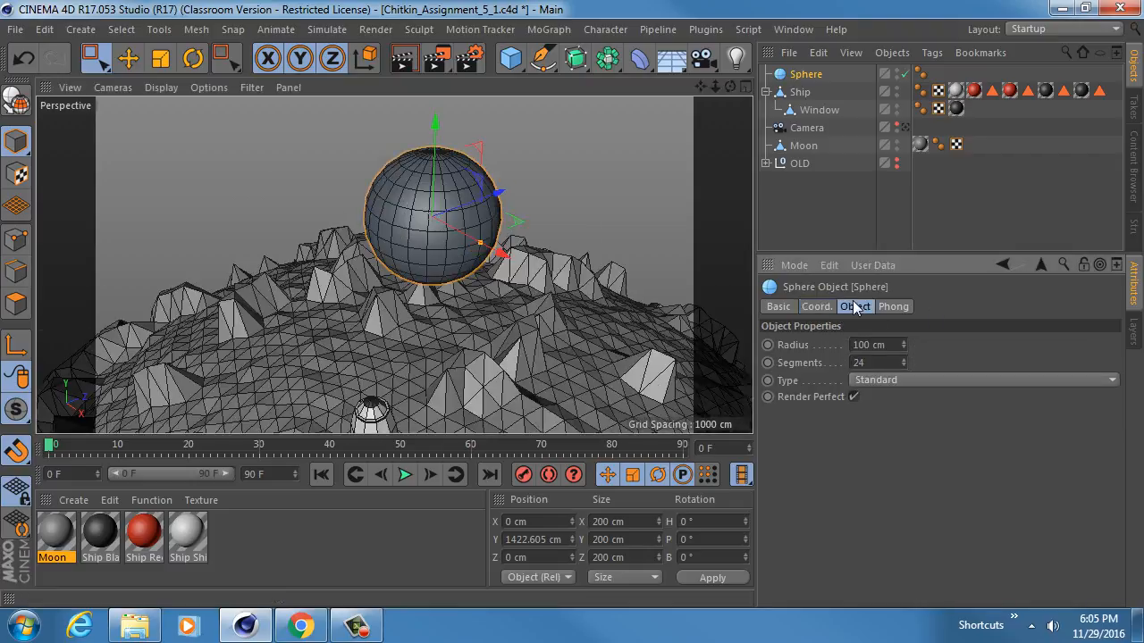
{"action": "left_click", "coordinate": [894, 380]}
{"action": "left_click", "coordinate": [906, 471]}
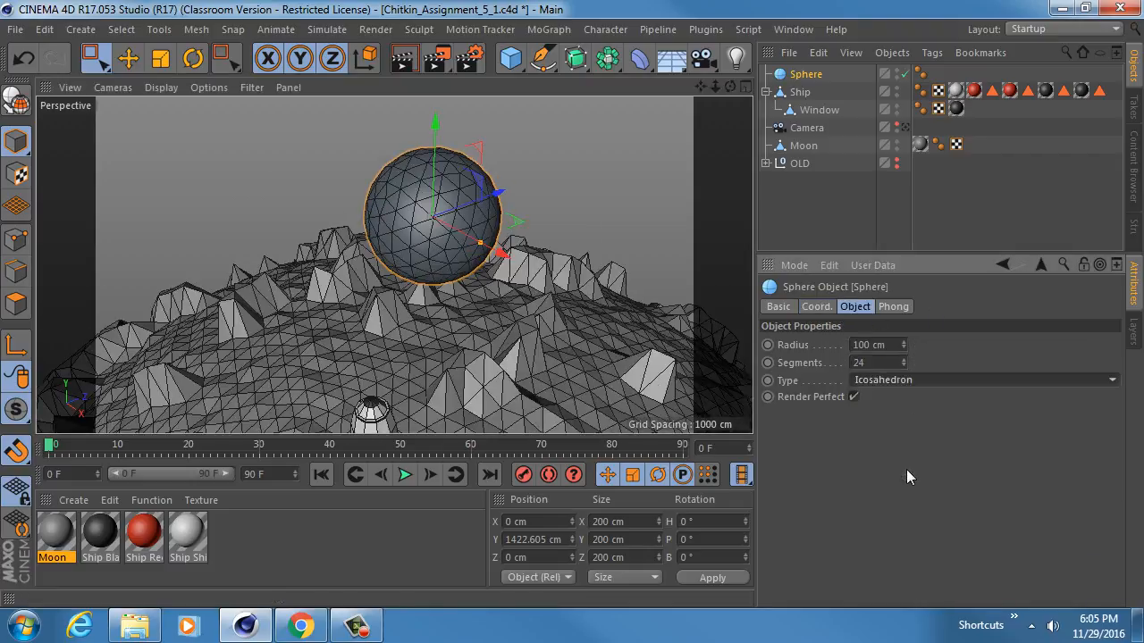
Inspect the sphere's triangular mesh above the Moon and open its Segments value for editing.
{"action": "left_click_drag", "start_coordinate": [439, 238], "coordinate": [787, 326], "text": "alt"}
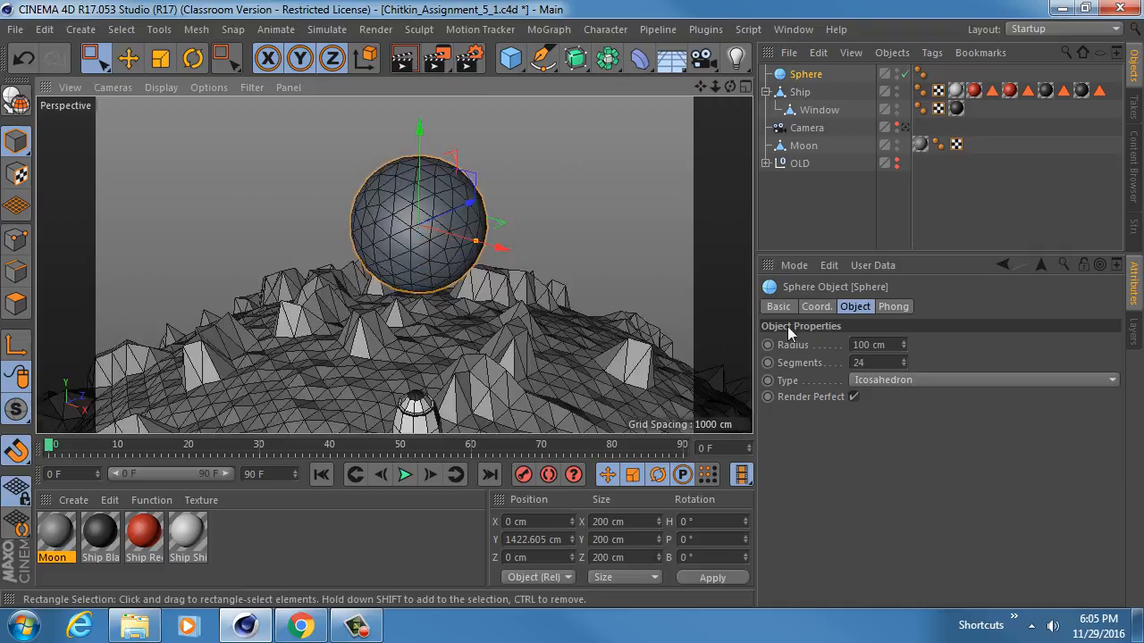
{"action": "left_click_drag", "start_coordinate": [394, 352], "coordinate": [512, 291], "text": "alt"}
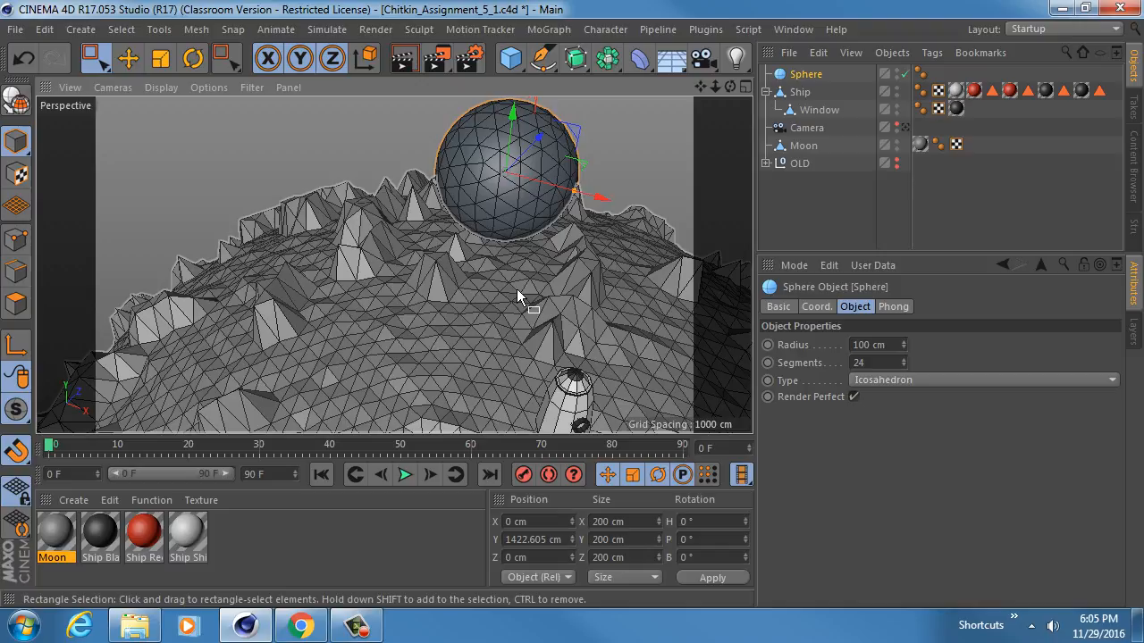
{"action": "left_click", "coordinate": [877, 362]}
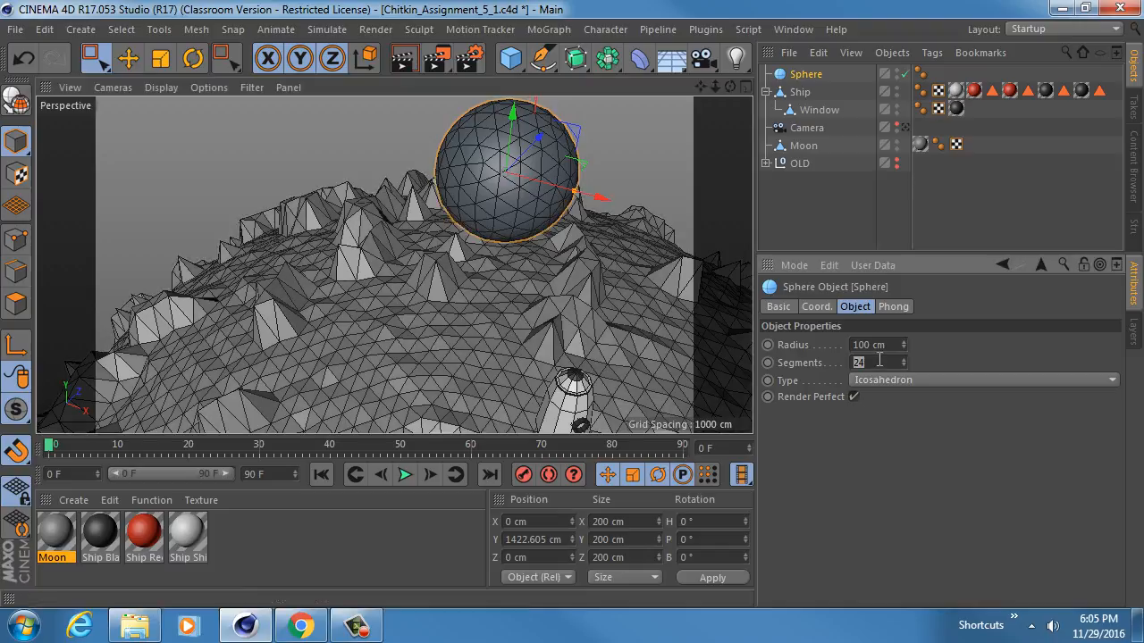
Lower the icosahedron sphere's segment count to 12, trying 8 first.
{"action": "type", "text": "8"}
{"action": "key", "text": "Return"}
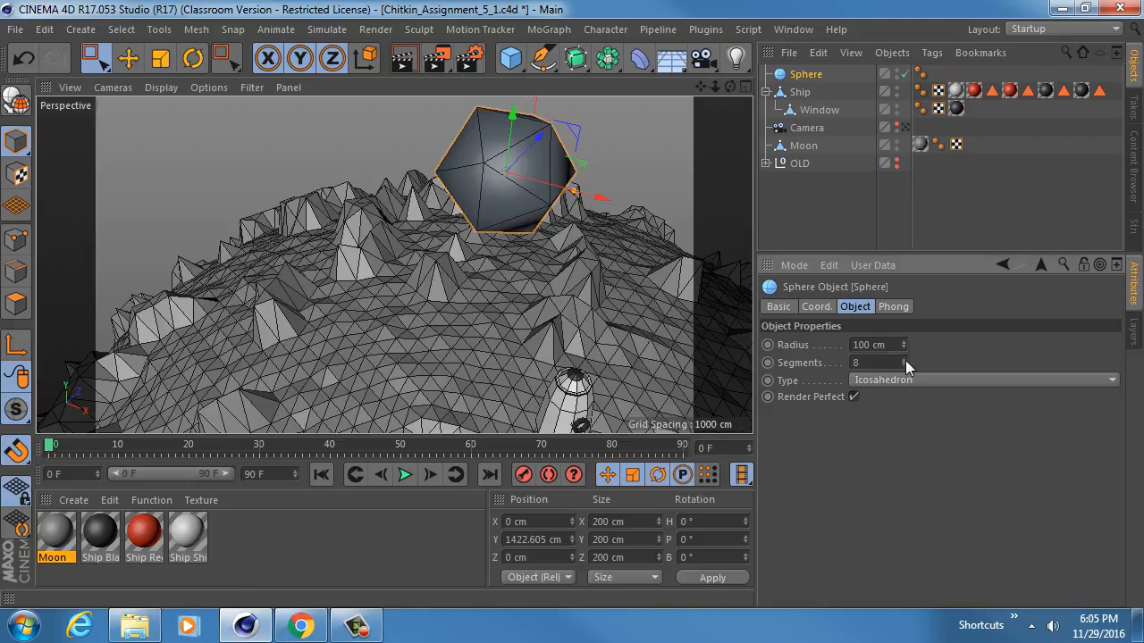
{"action": "left_click_drag", "start_coordinate": [903, 359], "coordinate": [902, 356]}
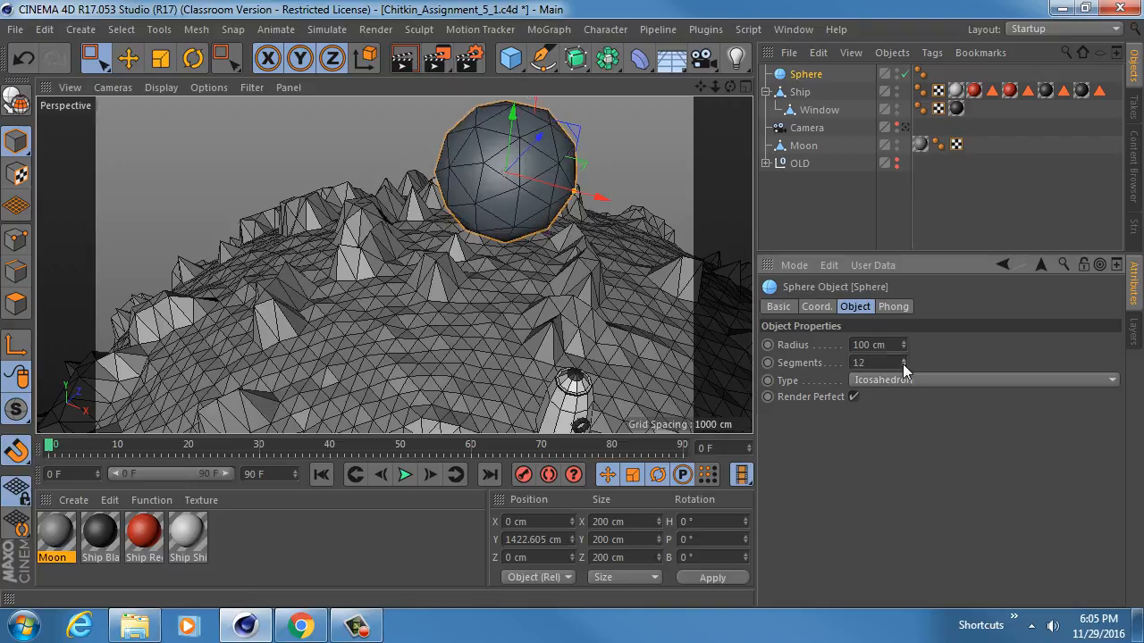
{"action": "left_click_drag", "start_coordinate": [477, 192], "coordinate": [536, 214], "text": "alt"}
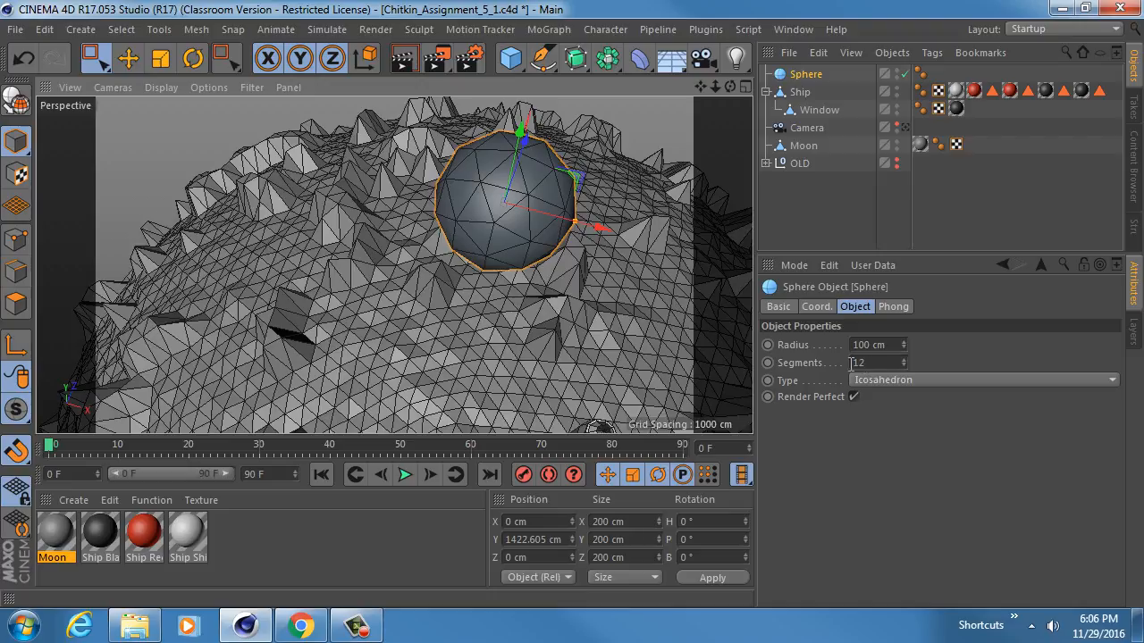
{"action": "left_click", "coordinate": [807, 364]}
{"action": "left_click_drag", "start_coordinate": [507, 247], "coordinate": [511, 175], "text": "alt"}
Rename the Sphere object to Crater Rock.
{"action": "double_click", "coordinate": [808, 73]}
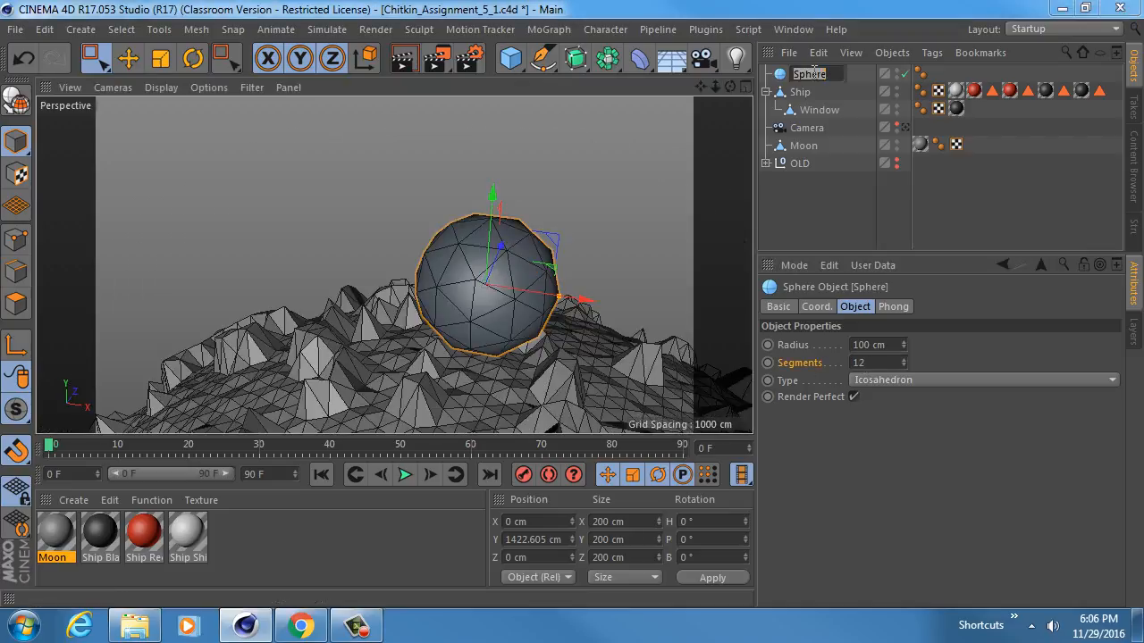
{"action": "type", "text": "Crater Rock"}
{"action": "key", "text": "Return"}
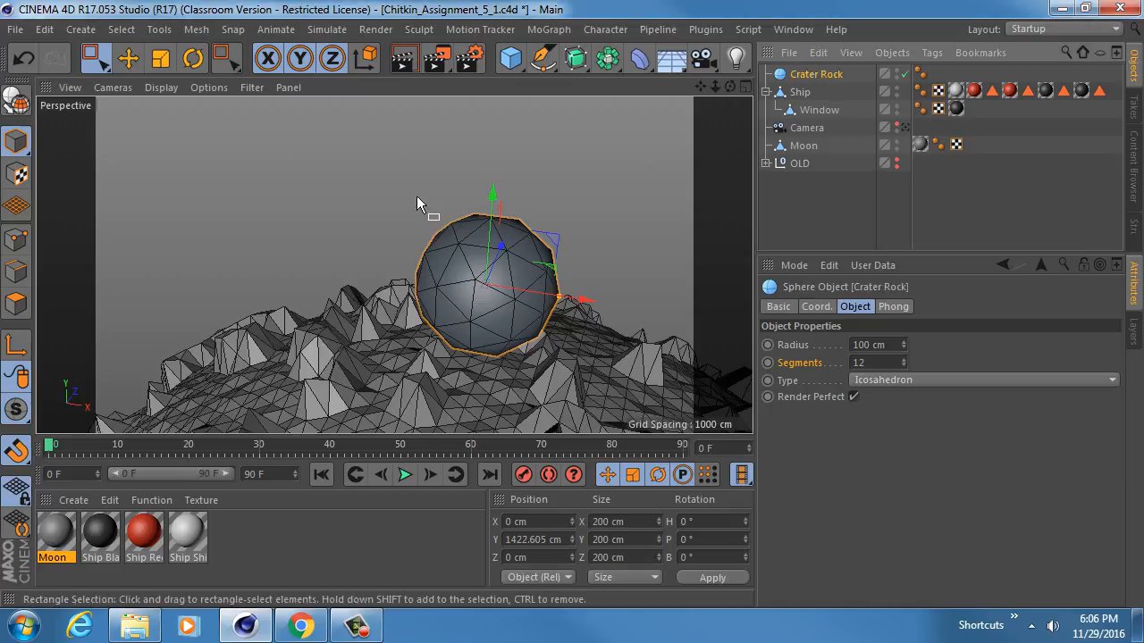
Activate the Live Selection tool and save the project with the Crater Rock sphere selected.
{"action": "scroll", "coordinate": [413, 219], "scroll_direction": "down", "scroll_amount": 10}
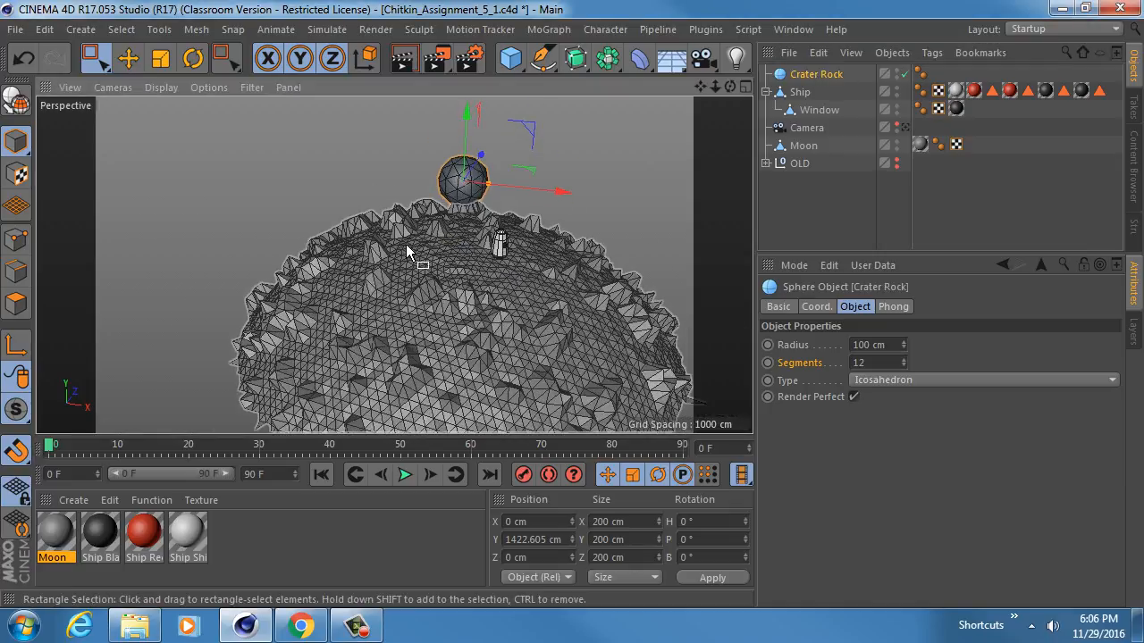
{"action": "left_click_drag", "start_coordinate": [407, 248], "coordinate": [452, 280], "text": "alt"}
{"action": "scroll", "coordinate": [476, 268], "scroll_direction": "down", "scroll_amount": 4}
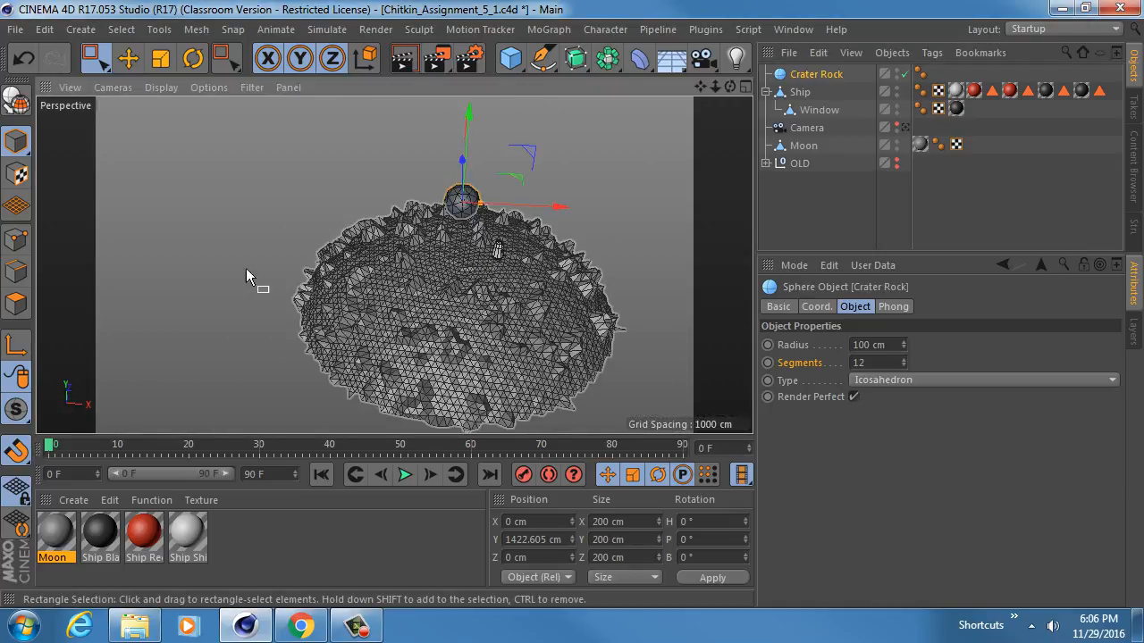
{"action": "left_click_drag", "start_coordinate": [96, 58], "coordinate": [179, 81]}
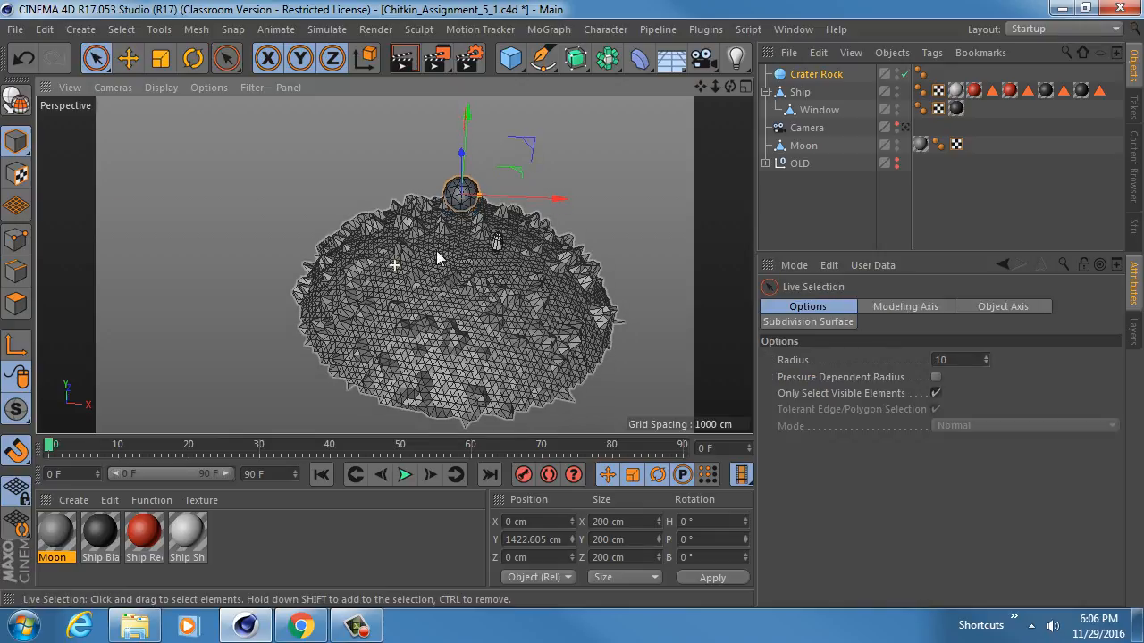
{"action": "left_click", "coordinate": [437, 258]}
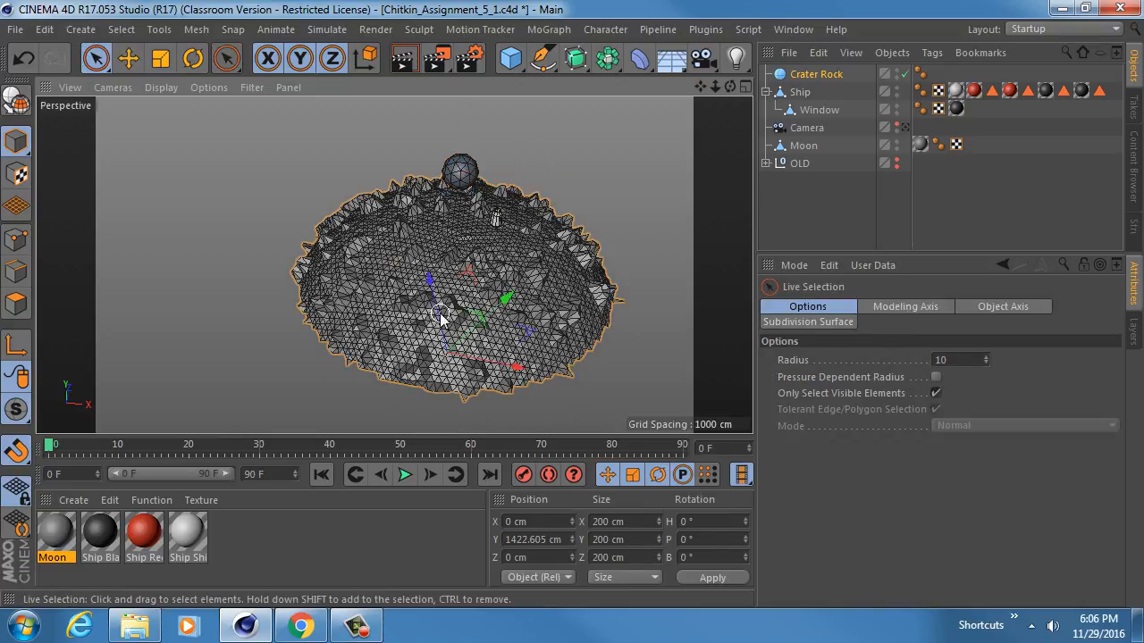
{"action": "left_click", "coordinate": [822, 77]}
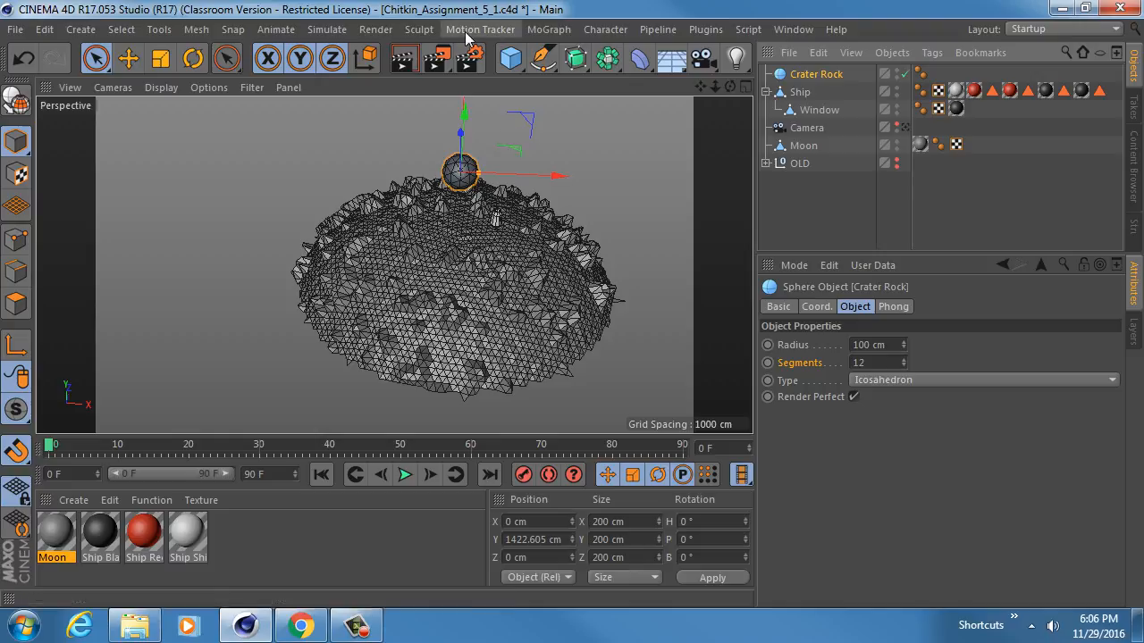
{"action": "key", "text": "ctrl+s"}
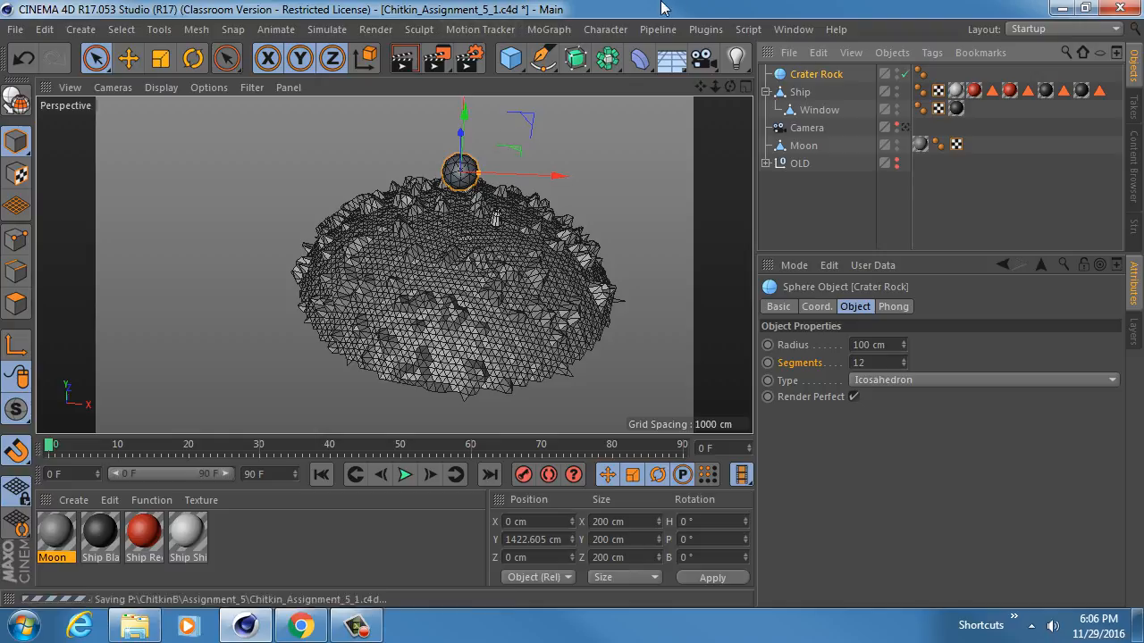
Add a MoGraph Cloner as the parent of Crater Rock and set its mode to Object.
{"action": "left_click", "coordinate": [548, 29]}
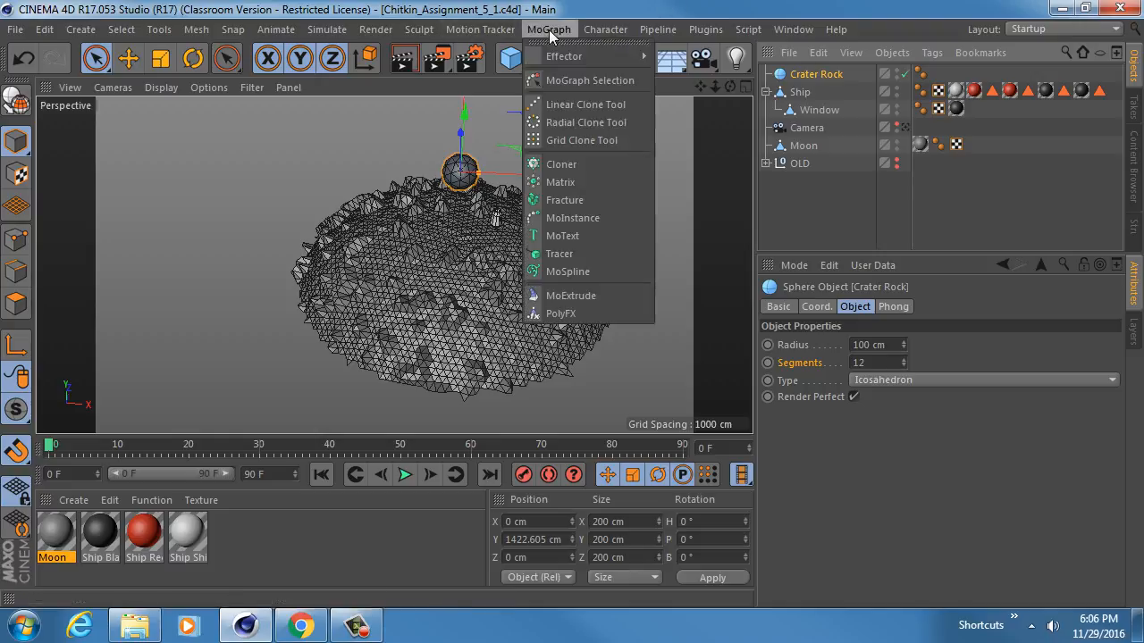
{"action": "left_click", "coordinate": [594, 163], "text": "alt"}
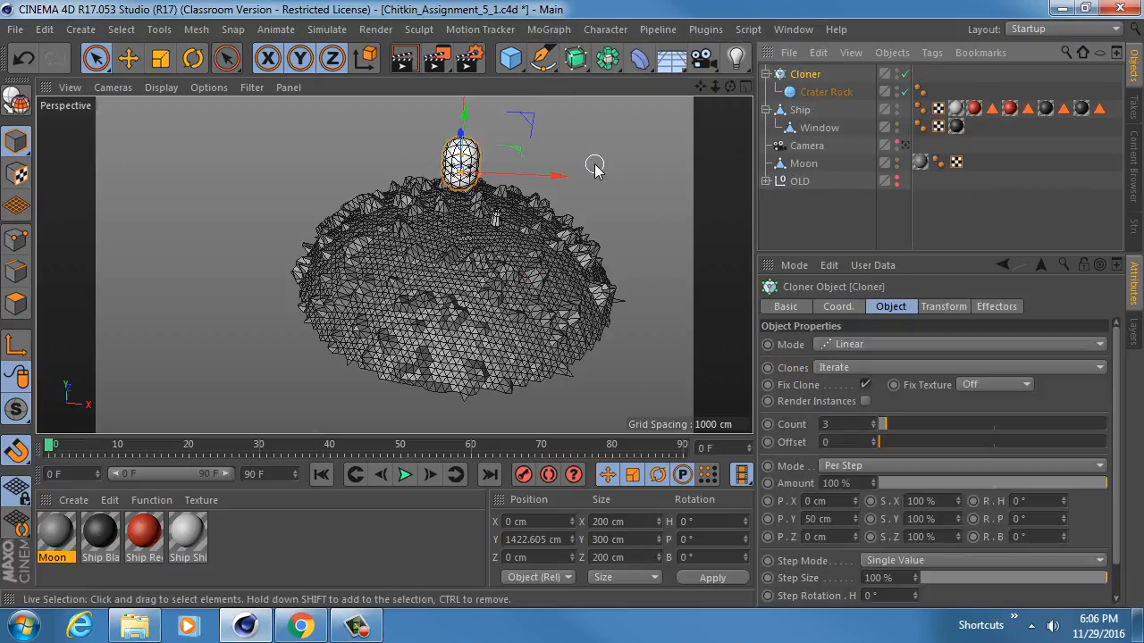
{"action": "middle_click_drag", "start_coordinate": [505, 204], "coordinate": [456, 227], "text": "alt"}
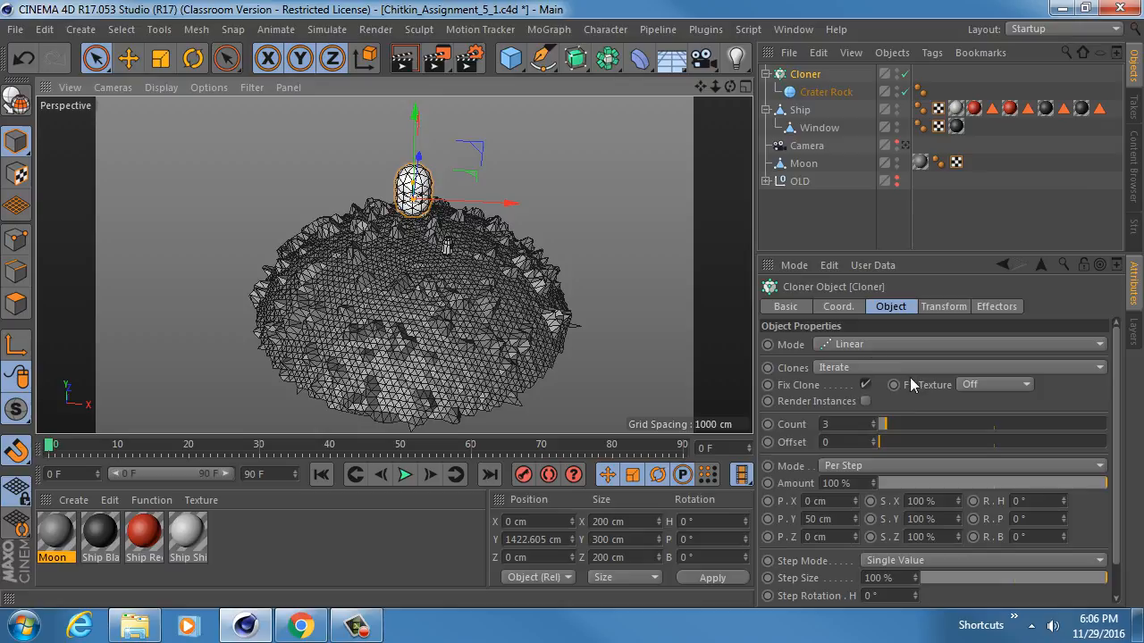
{"action": "left_click", "coordinate": [856, 343]}
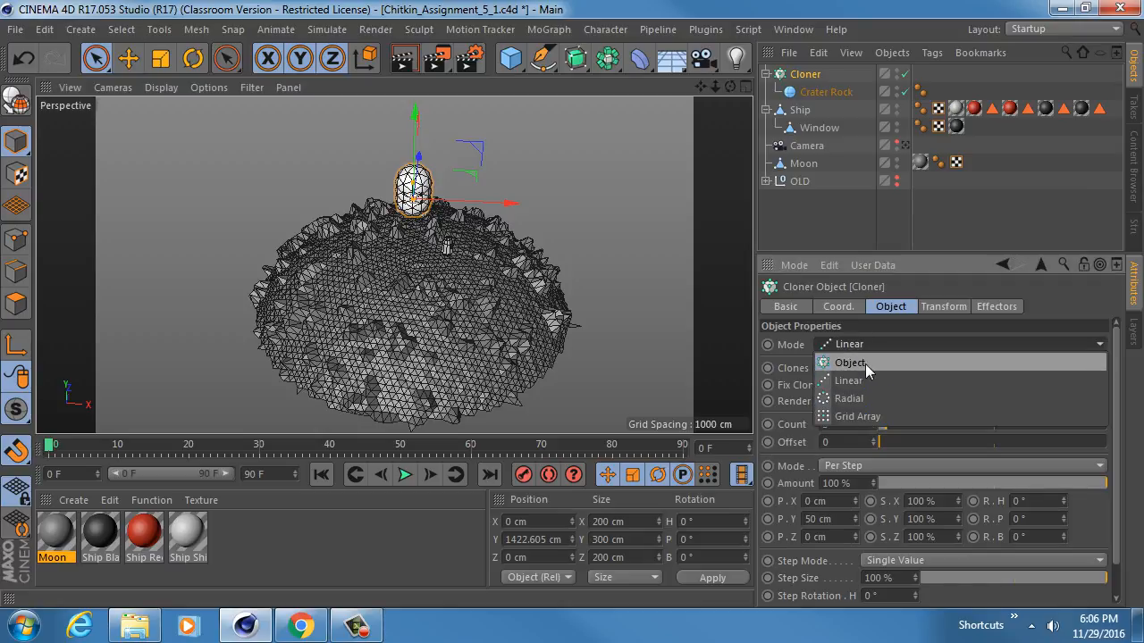
{"action": "left_click", "coordinate": [865, 363]}
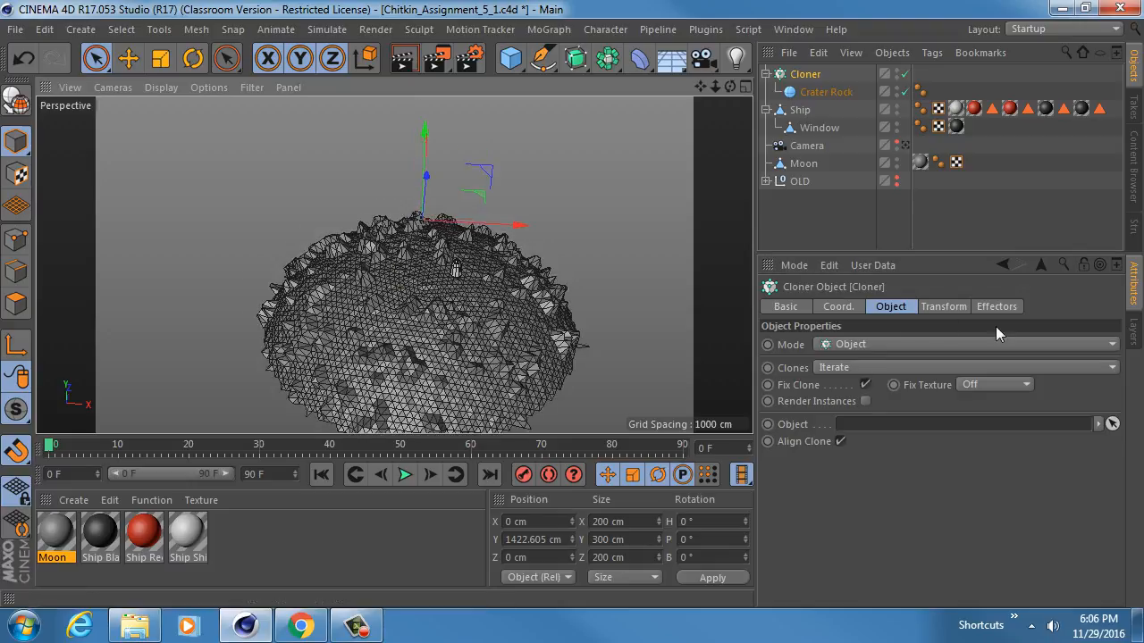
Try the cloner's Linear and Radial modes and return it to Object mode.
{"action": "left_click", "coordinate": [875, 344]}
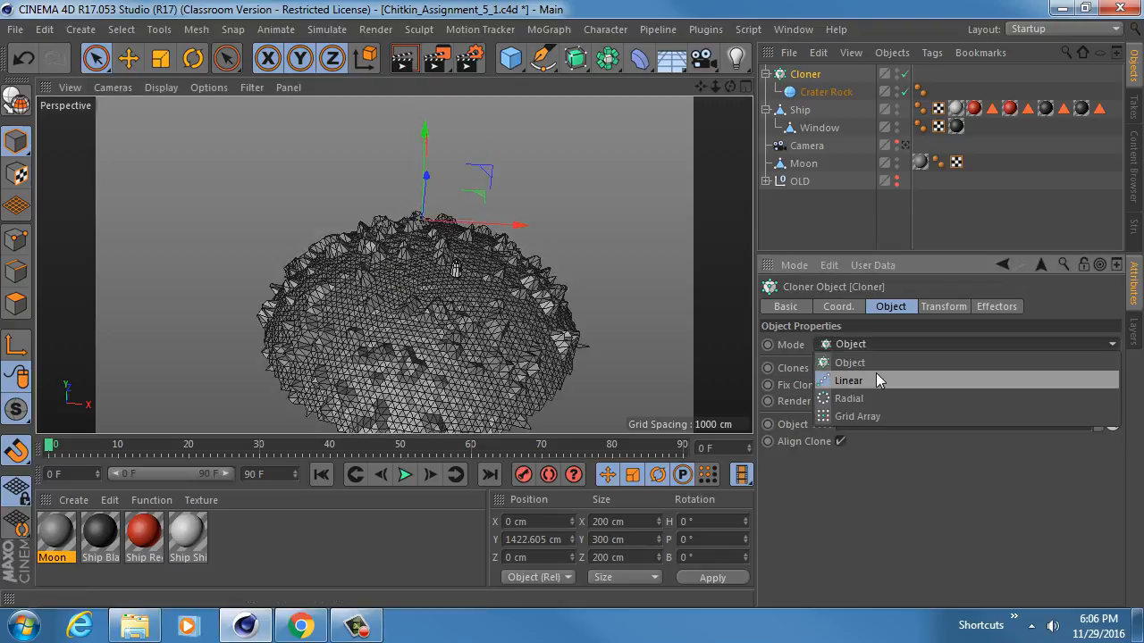
{"action": "left_click", "coordinate": [874, 379]}
{"action": "left_click", "coordinate": [873, 347]}
{"action": "left_click", "coordinate": [879, 399]}
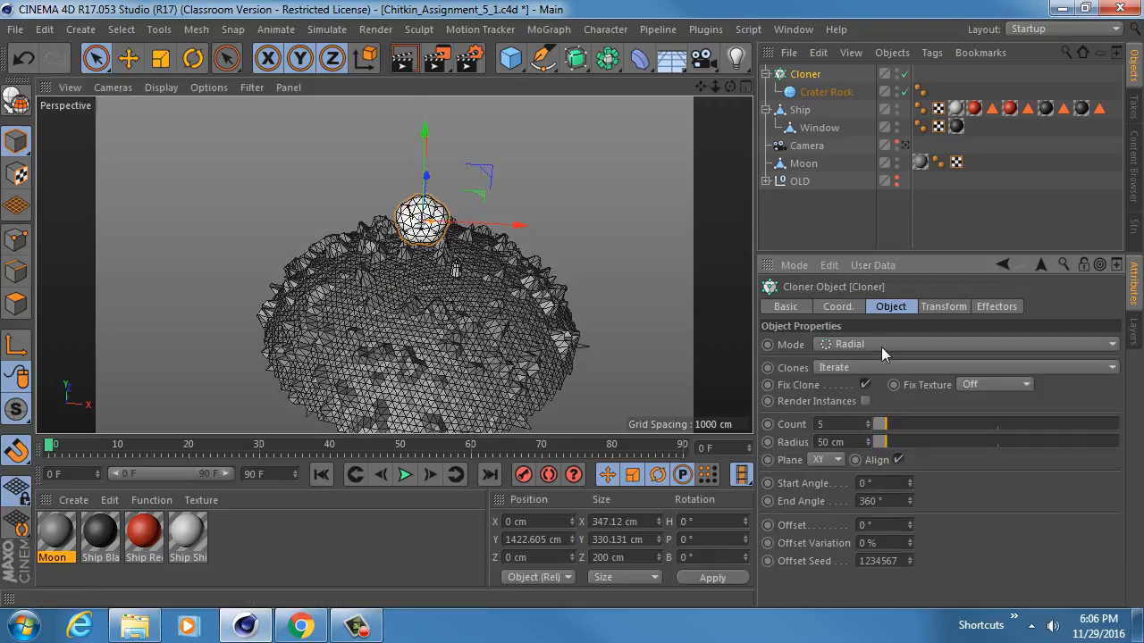
{"action": "left_click", "coordinate": [875, 345]}
{"action": "left_click", "coordinate": [868, 364]}
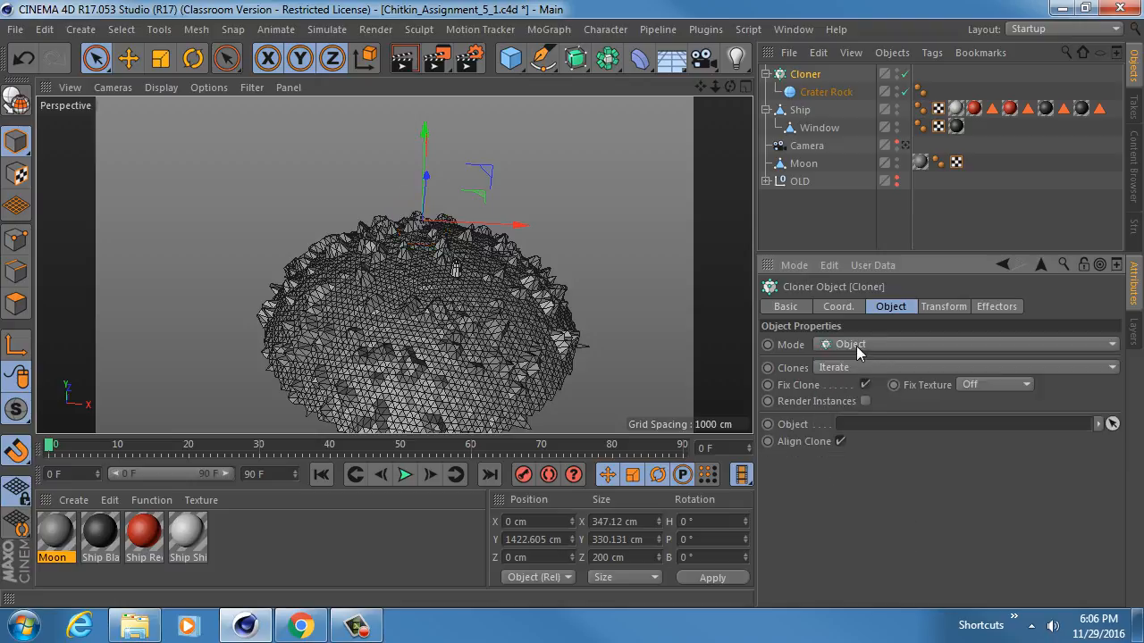
Assign the Moon as the object on which the cloner distributes the Crater Rock copies.
{"action": "mouse_move", "coordinate": [409, 252]}
{"action": "left_mouse_down", "text": "alt"}
{"action": "mouse_move", "coordinate": [413, 230]}
{"action": "mouse_move", "coordinate": [436, 220]}
{"action": "left_mouse_up", "text": "alt"}
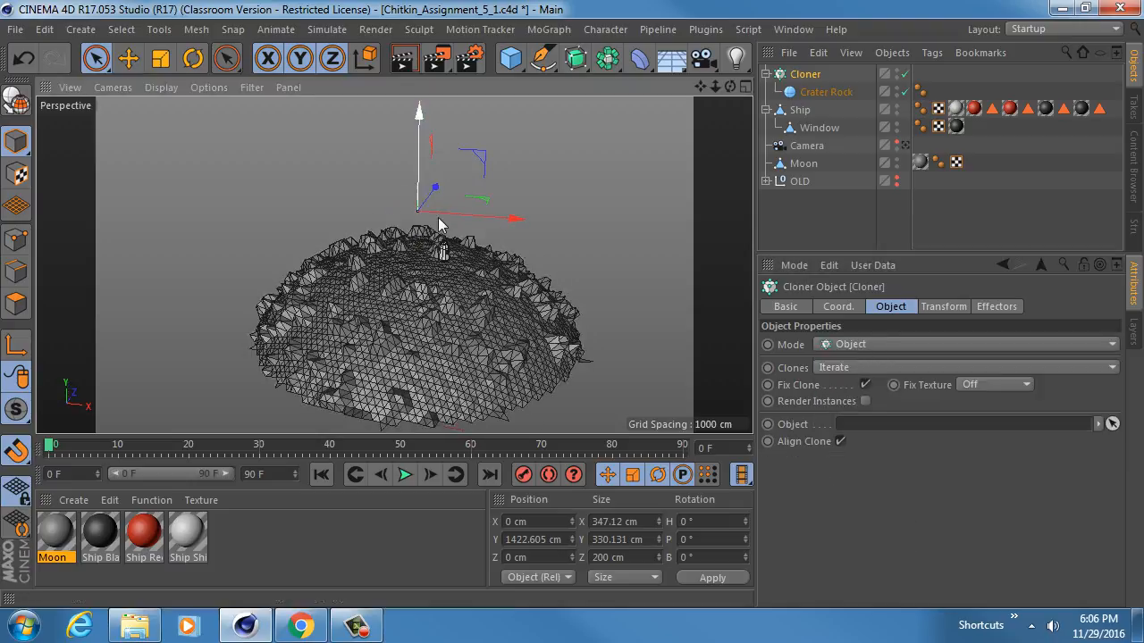
{"action": "right_click_drag", "start_coordinate": [437, 218], "coordinate": [554, 205], "text": "alt"}
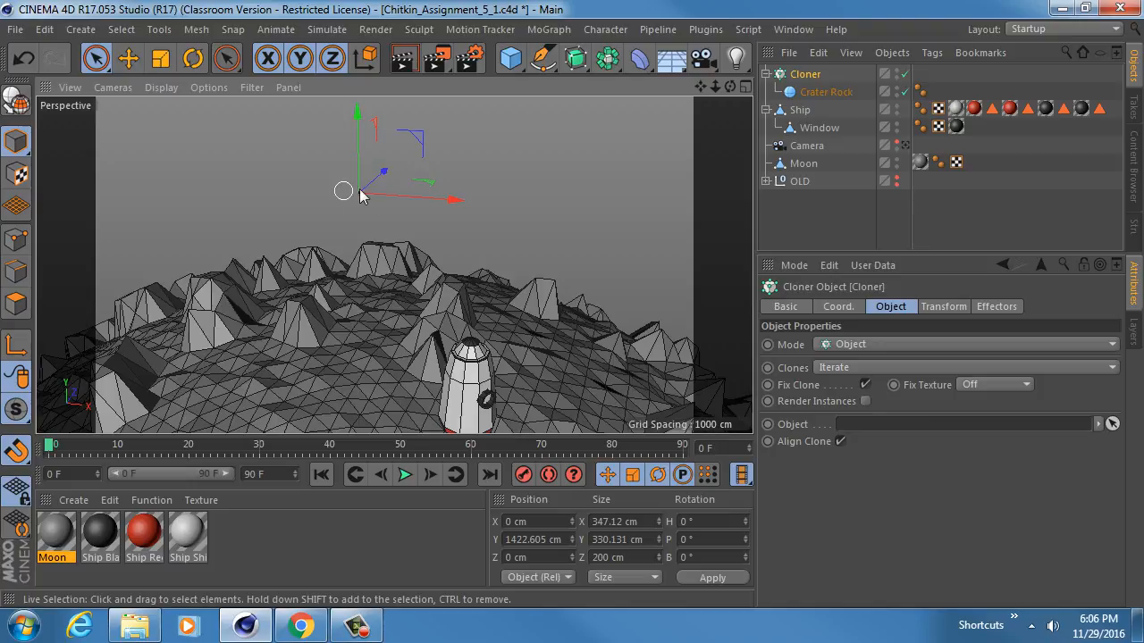
{"action": "middle_click_drag", "start_coordinate": [360, 194], "coordinate": [435, 217], "text": "alt"}
{"action": "right_click_drag", "start_coordinate": [516, 261], "coordinate": [433, 257], "text": "alt"}
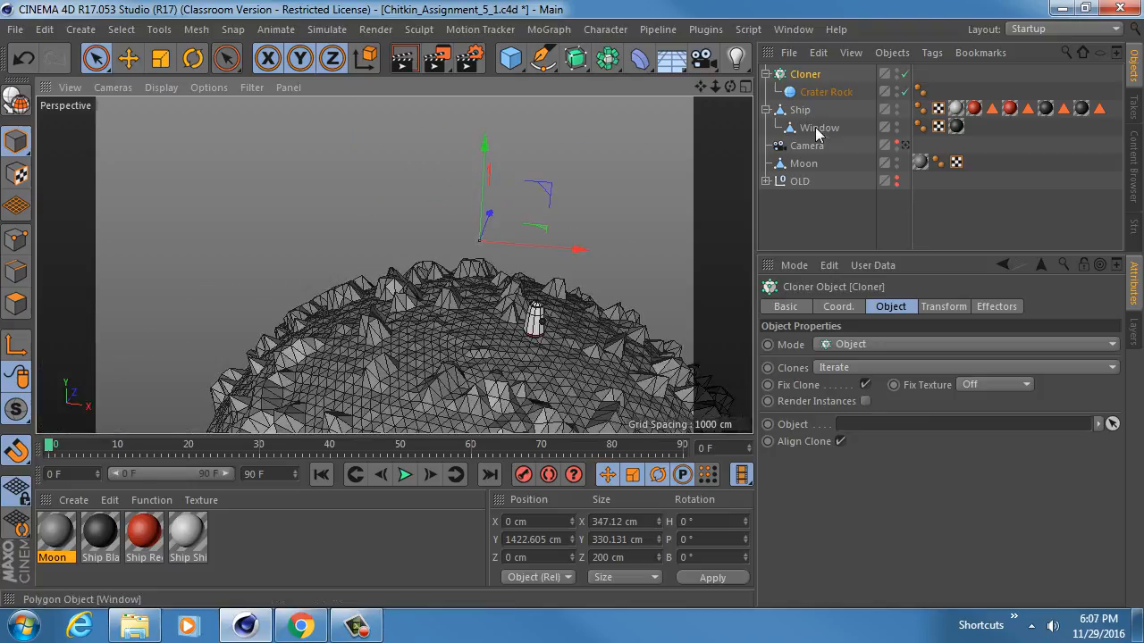
{"action": "left_click", "coordinate": [786, 424]}
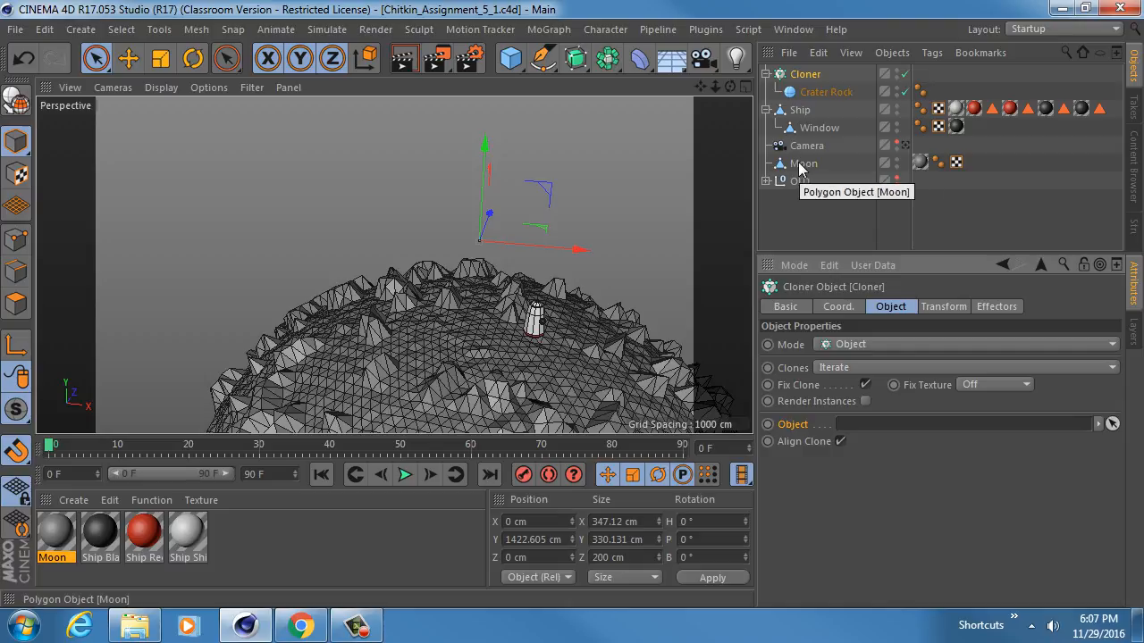
{"action": "left_click_drag", "start_coordinate": [799, 167], "coordinate": [897, 434]}
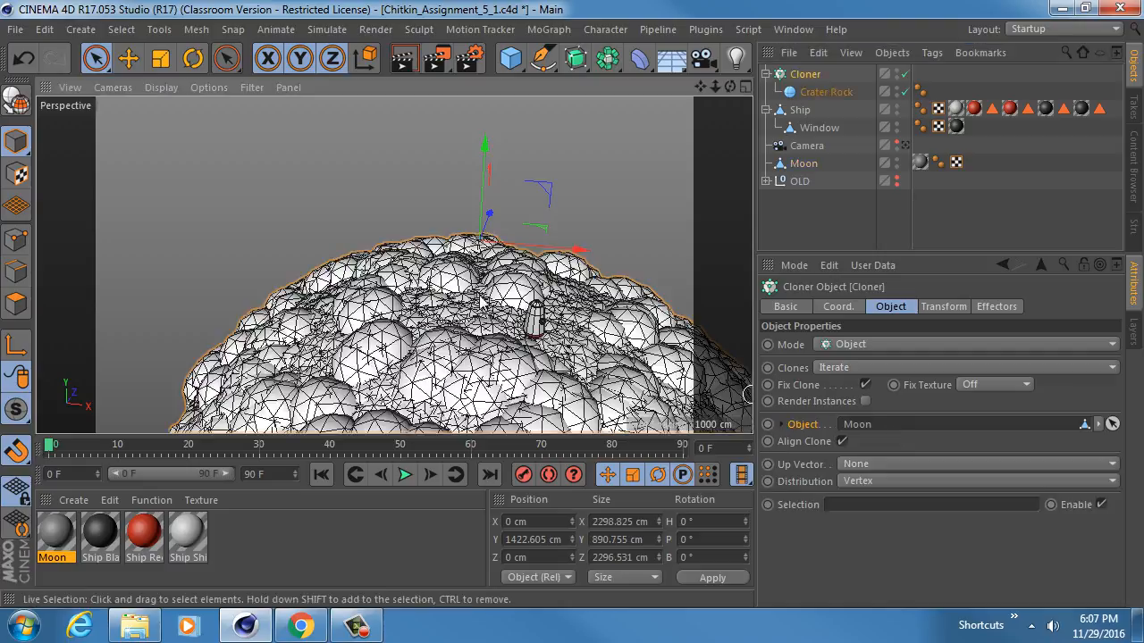
Set the cloner's distribution on the Moon to Surface.
{"action": "scroll", "coordinate": [473, 305], "scroll_direction": "down", "scroll_amount": 4}
{"action": "scroll", "coordinate": [470, 307], "scroll_direction": "up", "scroll_amount": 3}
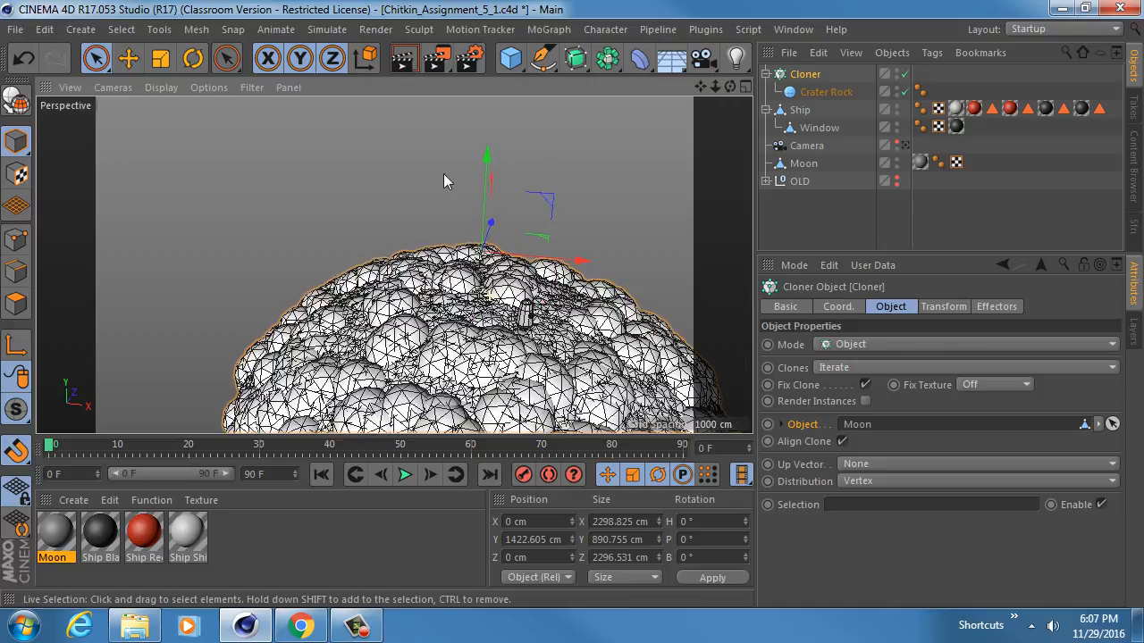
{"action": "middle_click_drag", "start_coordinate": [447, 181], "coordinate": [443, 170], "text": "alt"}
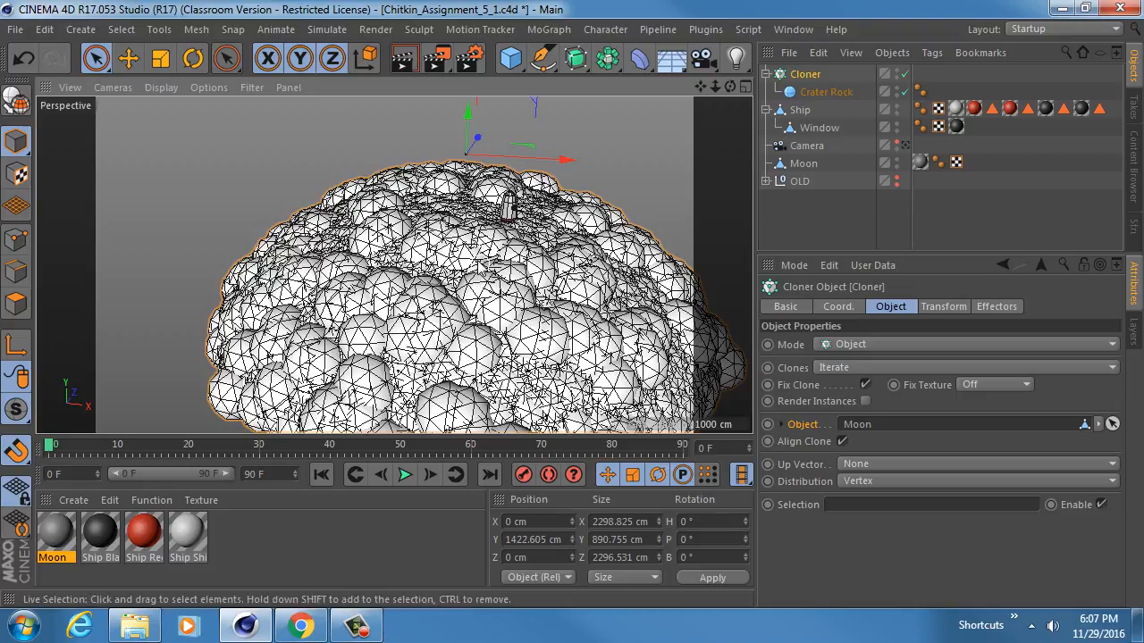
{"action": "left_click", "coordinate": [863, 481]}
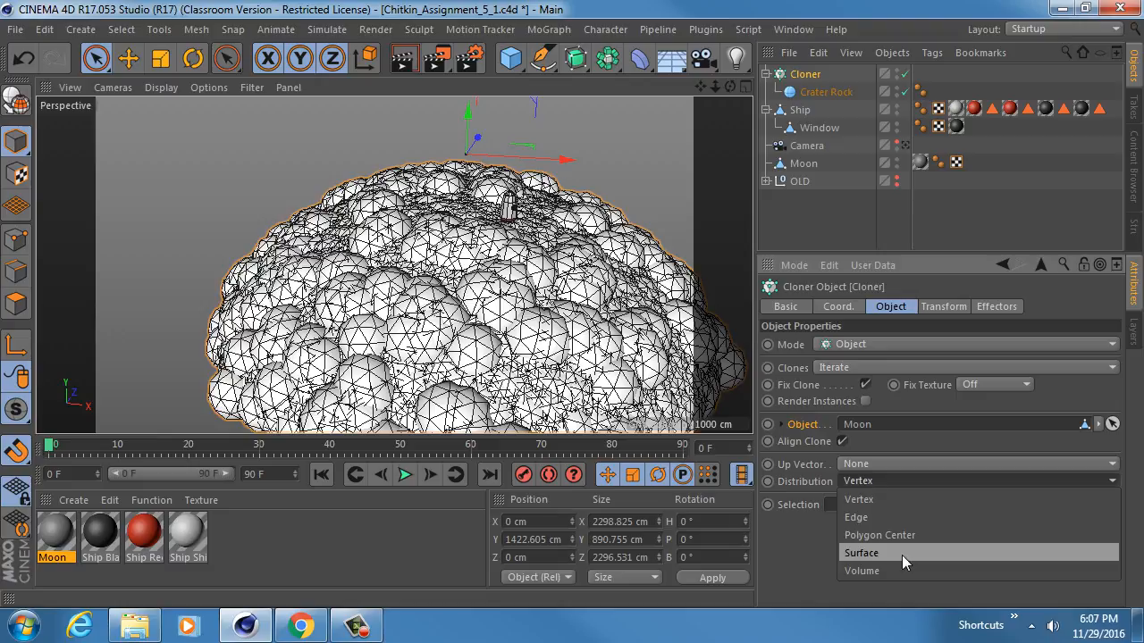
{"action": "left_click", "coordinate": [797, 477]}
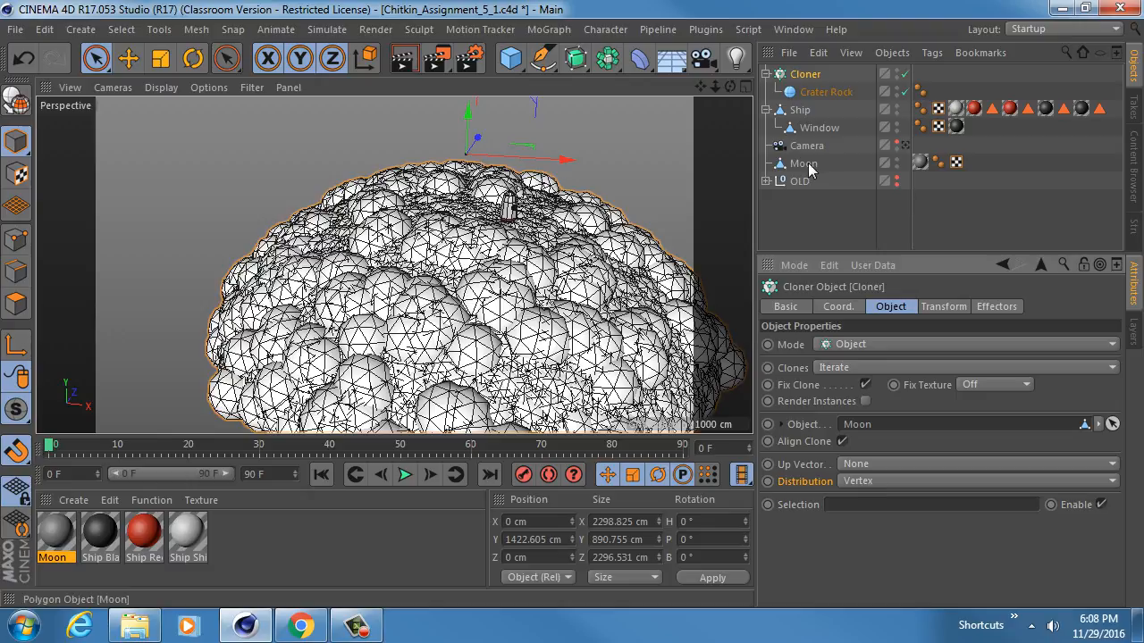
{"action": "left_click", "coordinate": [889, 481]}
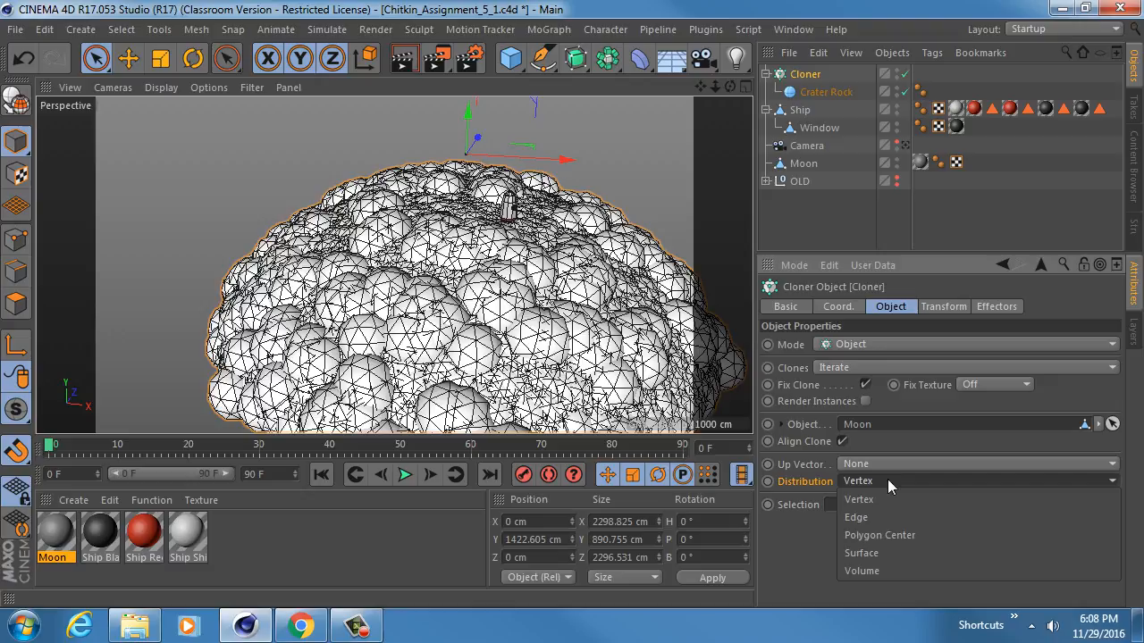
{"action": "left_click", "coordinate": [889, 552]}
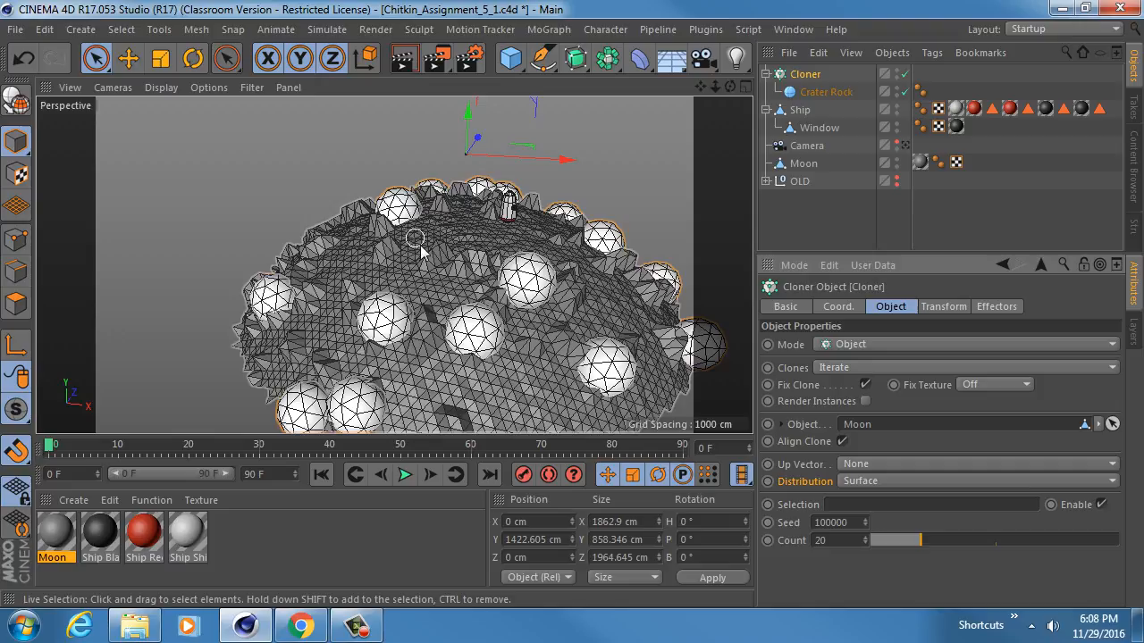
Set the cloner's count to 40.
{"action": "middle_click_drag", "start_coordinate": [415, 239], "coordinate": [379, 223], "text": "alt"}
{"action": "double_click", "coordinate": [847, 539]}
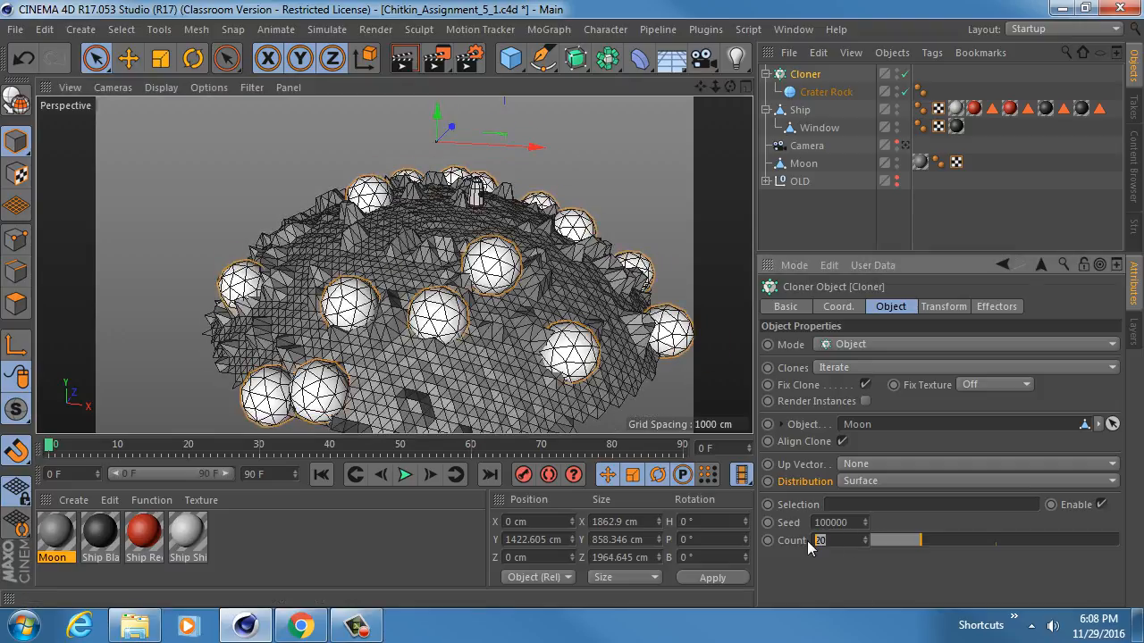
{"action": "type", "text": "40"}
{"action": "key", "text": "Return"}
Examine from several angles how the cloned rocks are spread over the moon and around the ship.
{"action": "left_click_drag", "start_coordinate": [424, 321], "coordinate": [509, 309], "text": "alt"}
{"action": "middle_click_drag", "start_coordinate": [373, 146], "coordinate": [462, 282], "text": "alt"}
{"action": "left_click_drag", "start_coordinate": [473, 344], "coordinate": [390, 329], "text": "alt"}
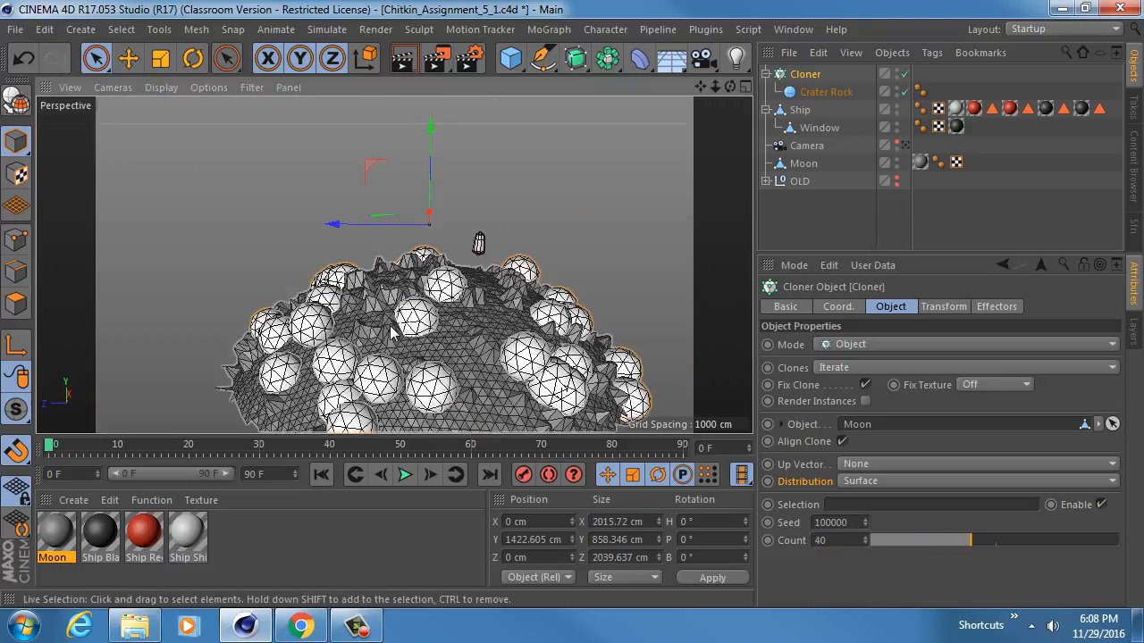
{"action": "middle_click_drag", "start_coordinate": [391, 330], "coordinate": [471, 253], "text": "alt"}
{"action": "left_click_drag", "start_coordinate": [471, 253], "coordinate": [461, 287], "text": "alt"}
{"action": "middle_click_drag", "start_coordinate": [527, 234], "coordinate": [395, 266], "text": "alt"}
{"action": "left_click_drag", "start_coordinate": [395, 266], "coordinate": [409, 308], "text": "alt"}
{"action": "left_click_drag", "start_coordinate": [472, 299], "coordinate": [364, 358], "text": "alt"}
{"action": "middle_click_drag", "start_coordinate": [491, 293], "coordinate": [346, 303], "text": "alt"}
{"action": "left_click_drag", "start_coordinate": [431, 294], "coordinate": [245, 237], "text": "alt"}
{"action": "middle_click_drag", "start_coordinate": [504, 299], "coordinate": [384, 235], "text": "alt"}
{"action": "left_click_drag", "start_coordinate": [420, 260], "coordinate": [415, 323], "text": "alt"}
{"action": "middle_click_drag", "start_coordinate": [390, 223], "coordinate": [409, 290], "text": "alt"}
{"action": "mouse_move", "coordinate": [483, 330]}
{"action": "left_mouse_down", "text": "alt"}
{"action": "mouse_move", "coordinate": [340, 226]}
{"action": "mouse_move", "coordinate": [400, 354]}
{"action": "mouse_move", "coordinate": [444, 300]}
{"action": "mouse_move", "coordinate": [433, 313]}
{"action": "left_mouse_up", "text": "alt"}
Switch the viewport display to Gouraud shading without wireframe lines and inspect the cloned rocks on the moon.
{"action": "key", "text": "n"}
{"action": "key", "text": "a"}
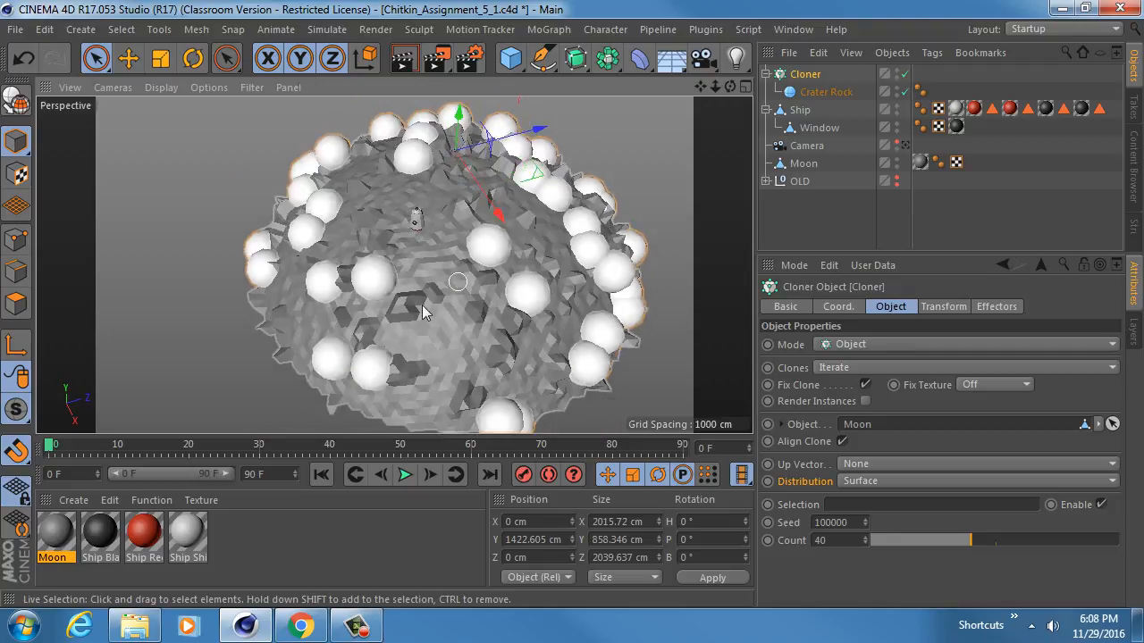
{"action": "middle_click_drag", "start_coordinate": [435, 290], "coordinate": [458, 323], "text": "alt"}
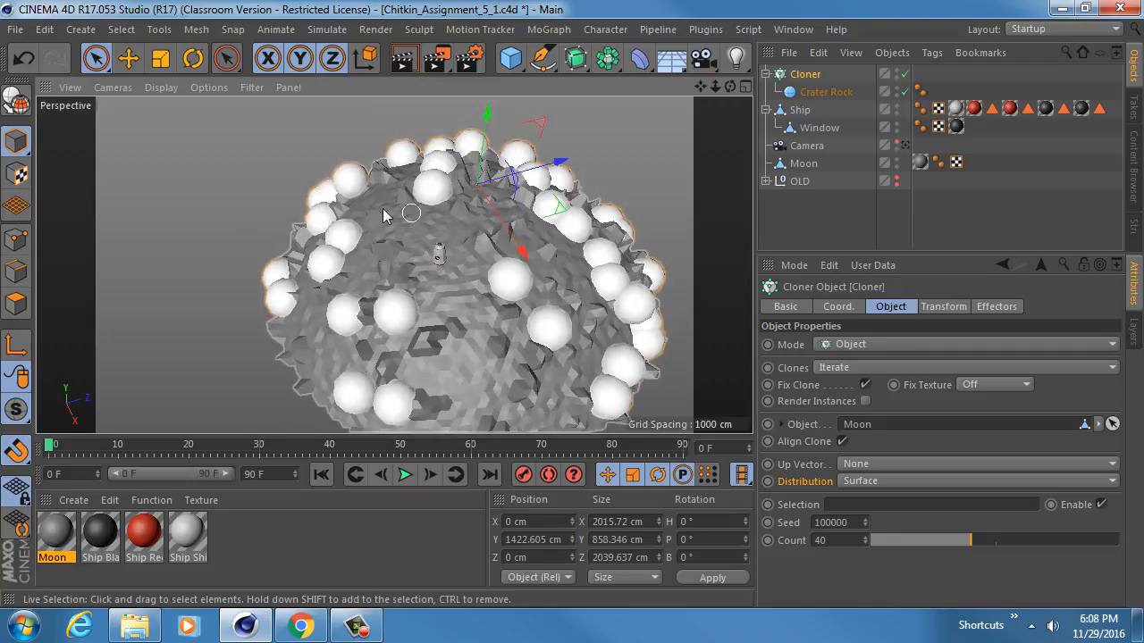
{"action": "left_click_drag", "start_coordinate": [497, 384], "coordinate": [478, 207], "text": "alt"}
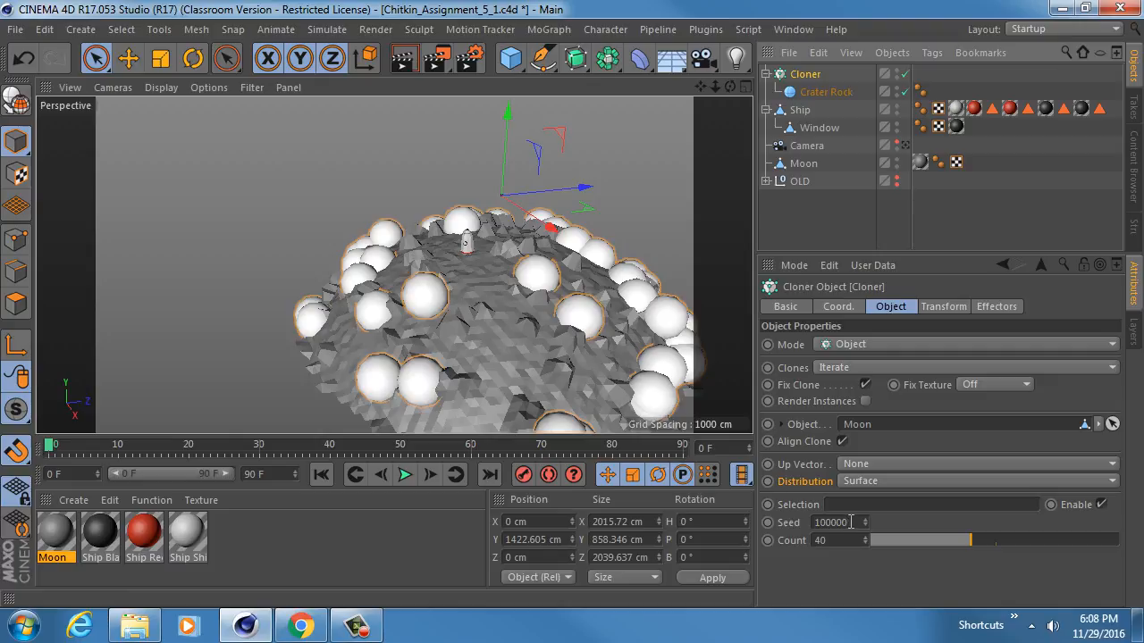
Try successive seed values for the cloner, ending at 99991, to redistribute the rocks over the moon.
{"action": "left_click", "coordinate": [823, 522]}
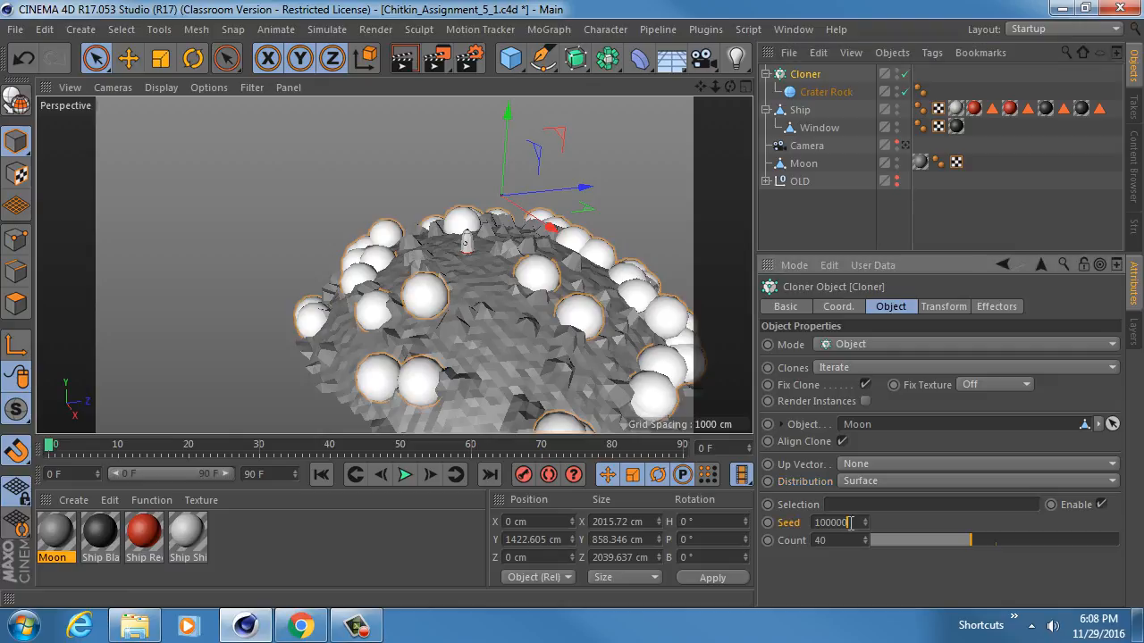
{"action": "scroll", "coordinate": [851, 524], "scroll_direction": "down", "scroll_amount": 1}
{"action": "scroll", "coordinate": [851, 523], "scroll_direction": "down", "scroll_amount": 1}
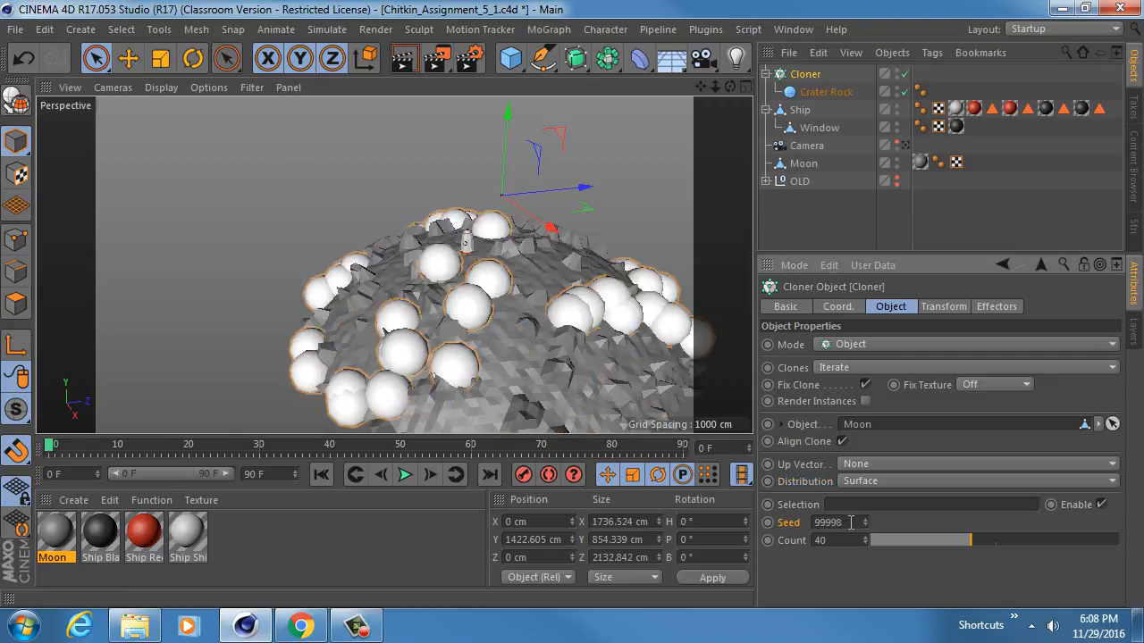
{"action": "scroll", "coordinate": [851, 523], "scroll_direction": "down", "scroll_amount": 1}
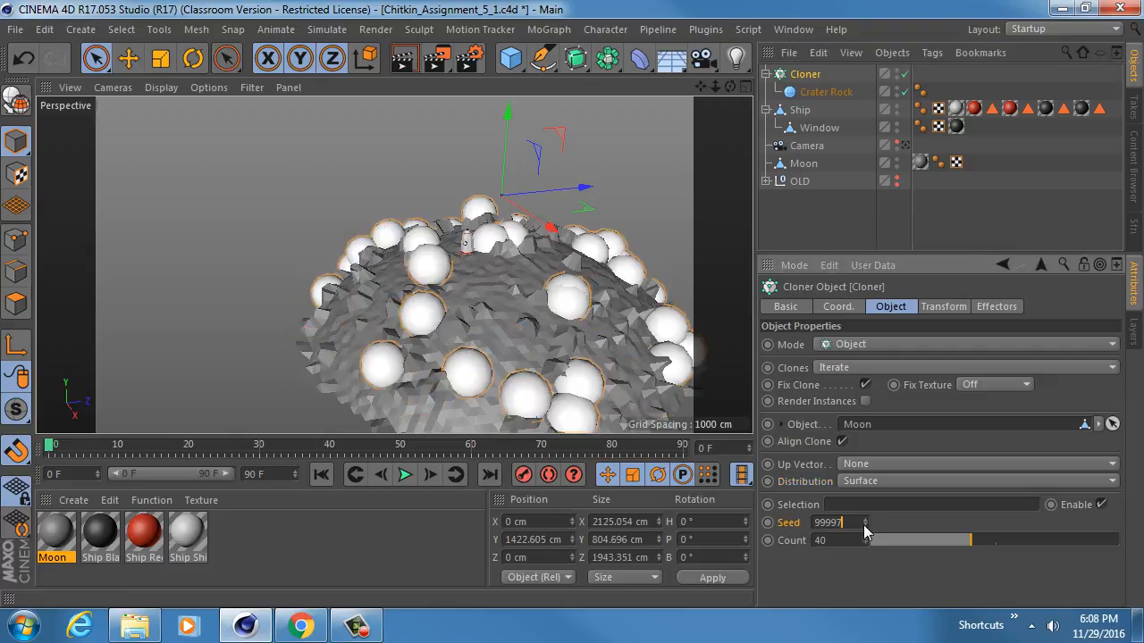
{"action": "left_click", "coordinate": [865, 526]}
{"action": "scroll", "coordinate": [848, 523], "scroll_direction": "down", "scroll_amount": 2}
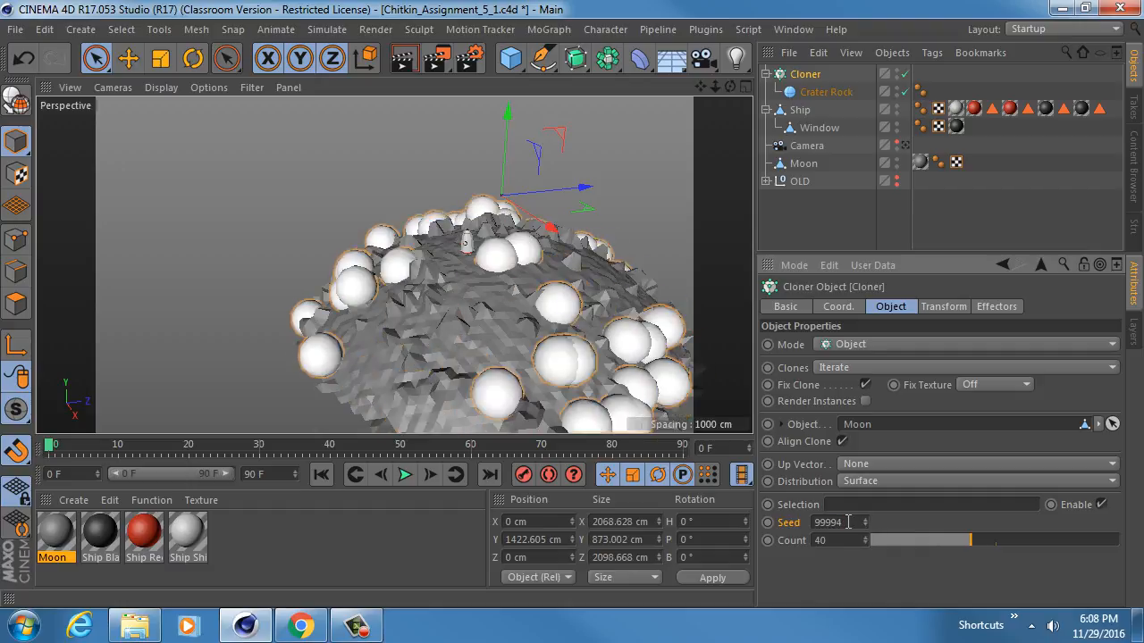
{"action": "scroll", "coordinate": [848, 523], "scroll_direction": "down", "scroll_amount": 1}
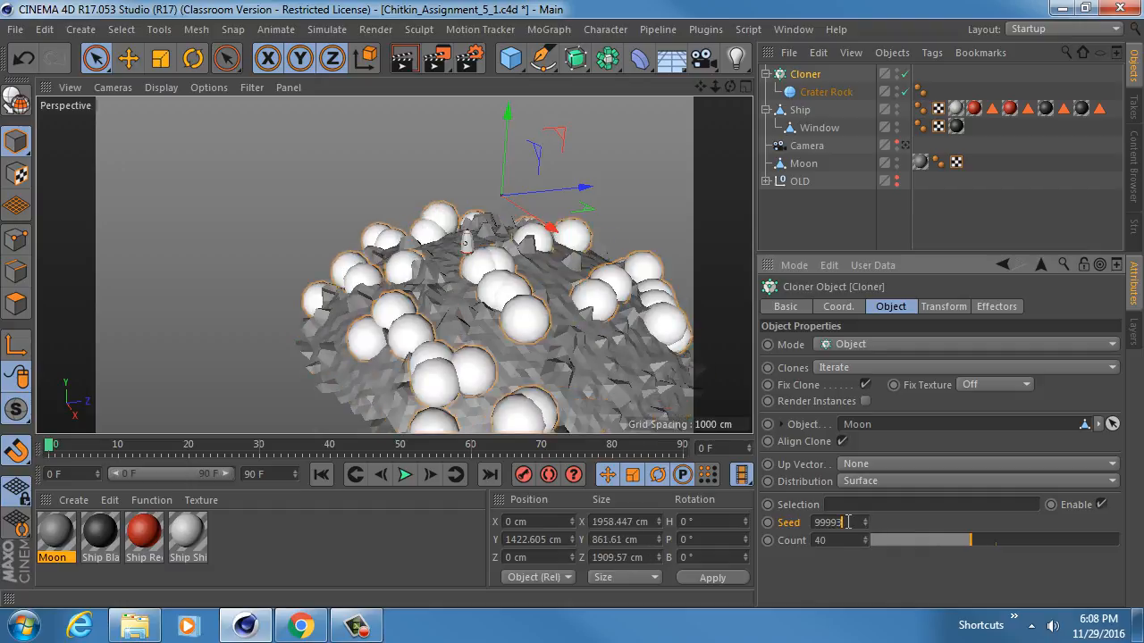
{"action": "scroll", "coordinate": [847, 523], "scroll_direction": "down", "scroll_amount": 1}
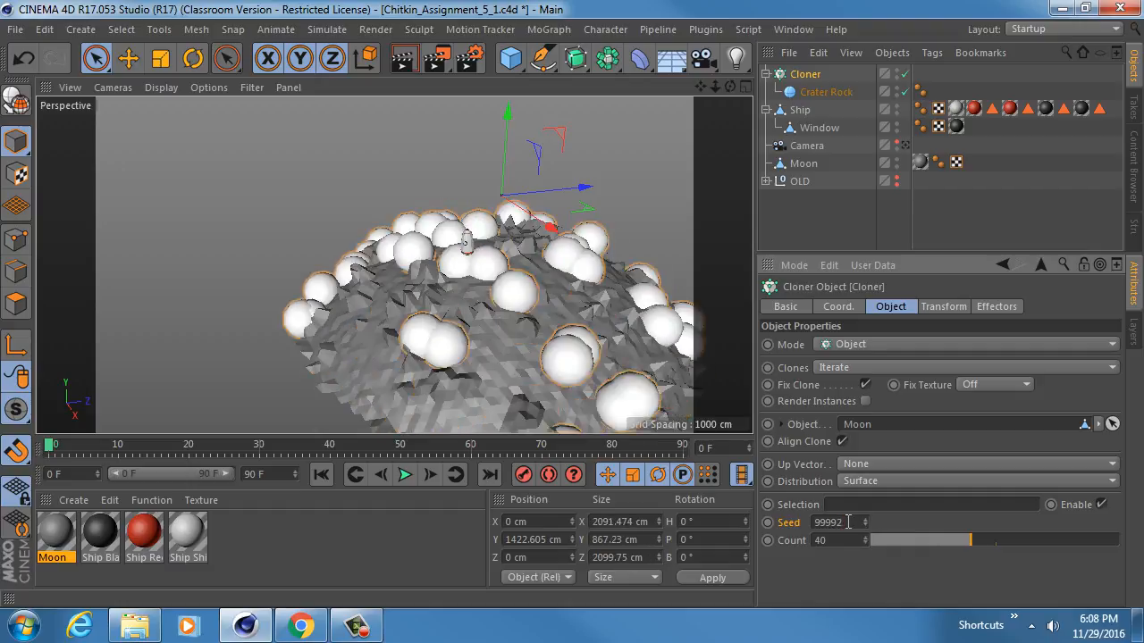
{"action": "scroll", "coordinate": [848, 523], "scroll_direction": "down", "scroll_amount": 1}
{"action": "left_click_drag", "start_coordinate": [471, 319], "coordinate": [409, 290], "text": "alt"}
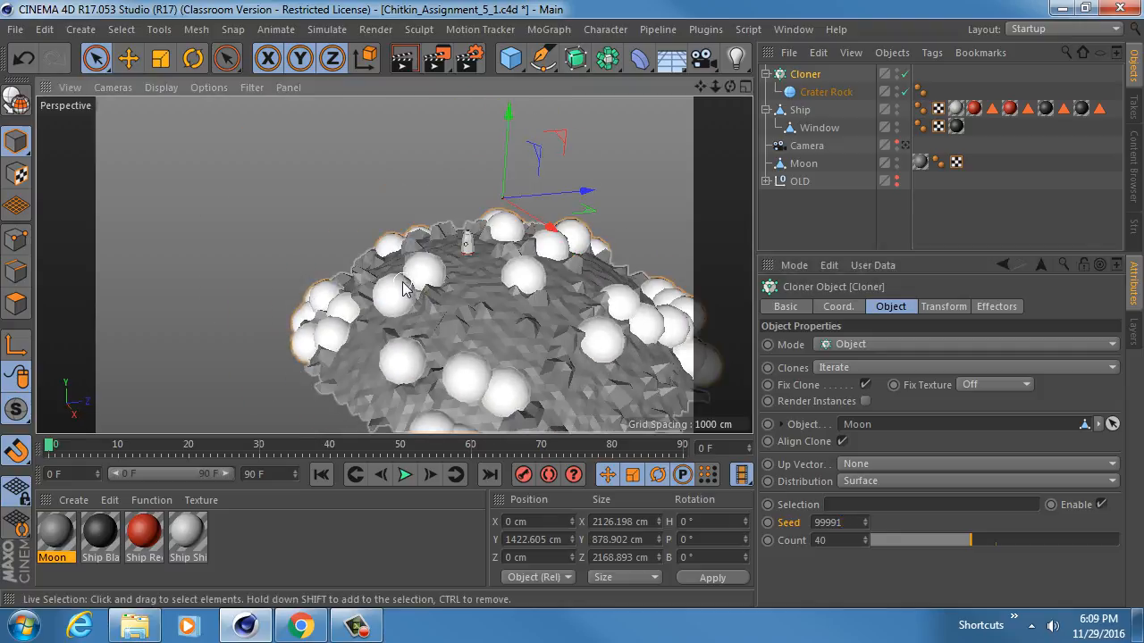
Look through the scene camera, reframe it slightly wider around the ship and rocks, and return to the free view.
{"action": "left_click", "coordinate": [903, 145]}
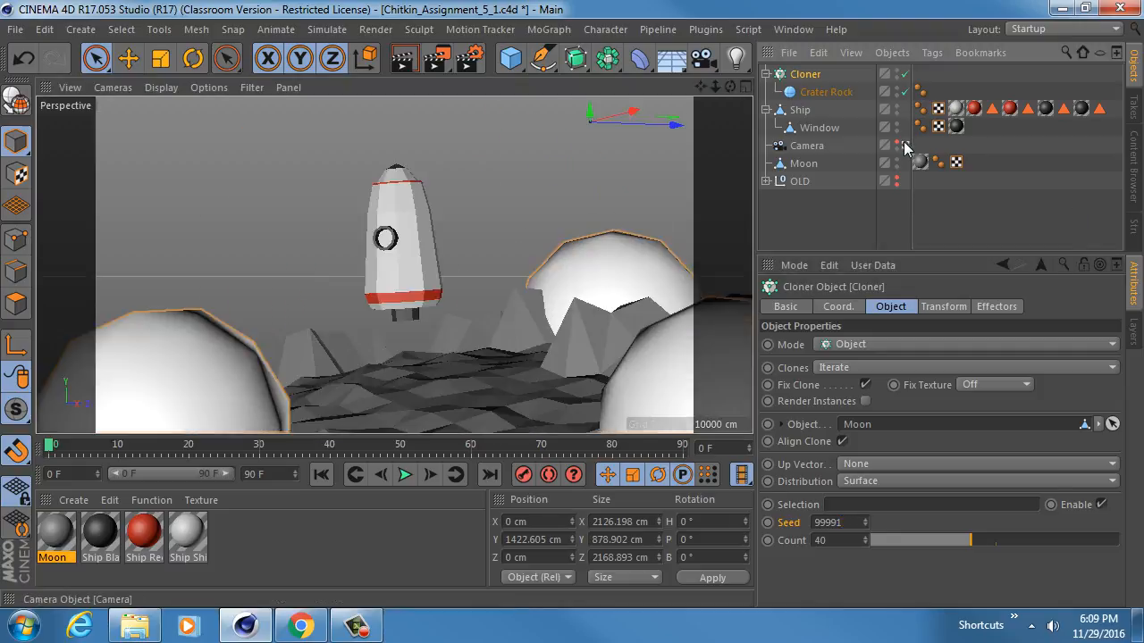
{"action": "right_click_drag", "start_coordinate": [520, 327], "coordinate": [452, 325], "text": "alt"}
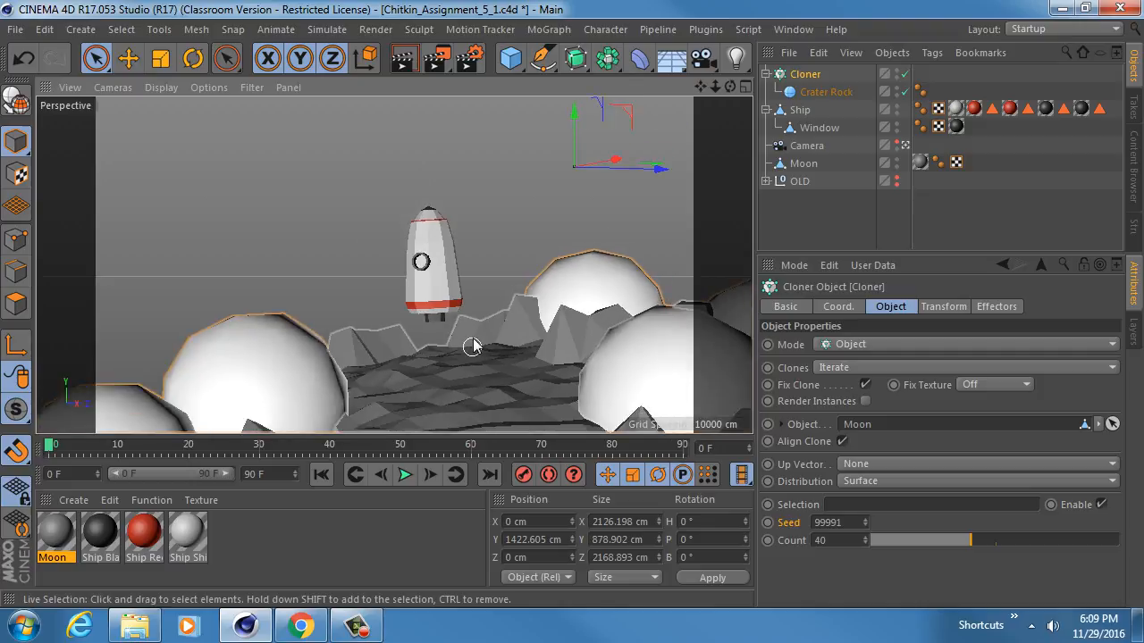
{"action": "middle_click_drag", "start_coordinate": [473, 341], "coordinate": [466, 303], "text": "alt"}
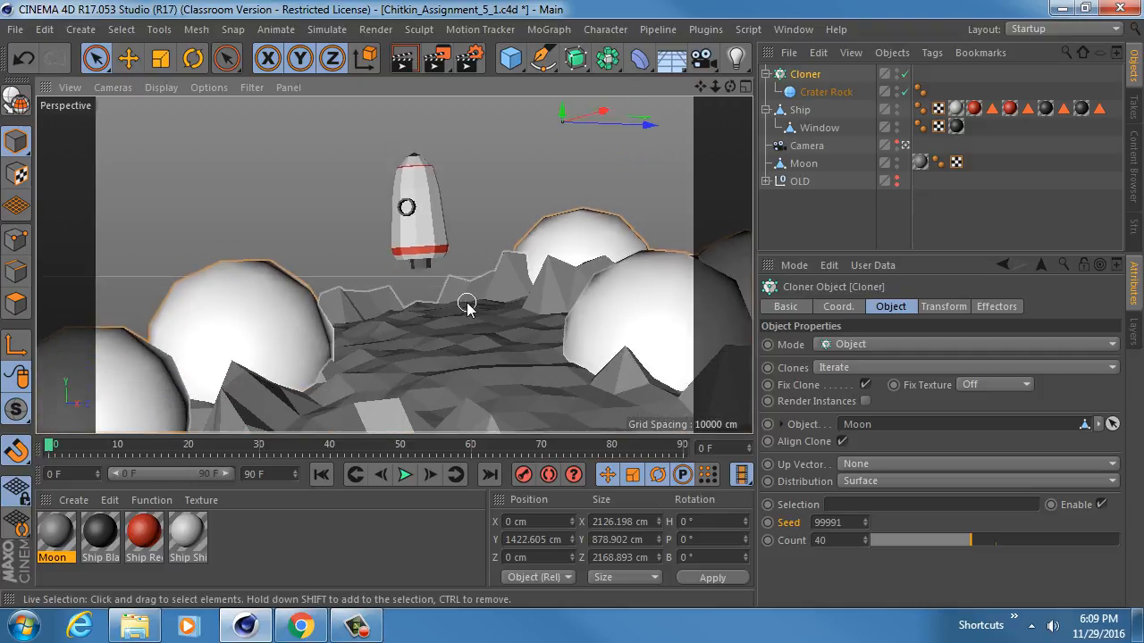
{"action": "mouse_move", "coordinate": [466, 303]}
{"action": "left_mouse_down", "text": "alt"}
{"action": "mouse_move", "coordinate": [434, 300]}
{"action": "mouse_move", "coordinate": [456, 320]}
{"action": "left_mouse_up", "text": "alt"}
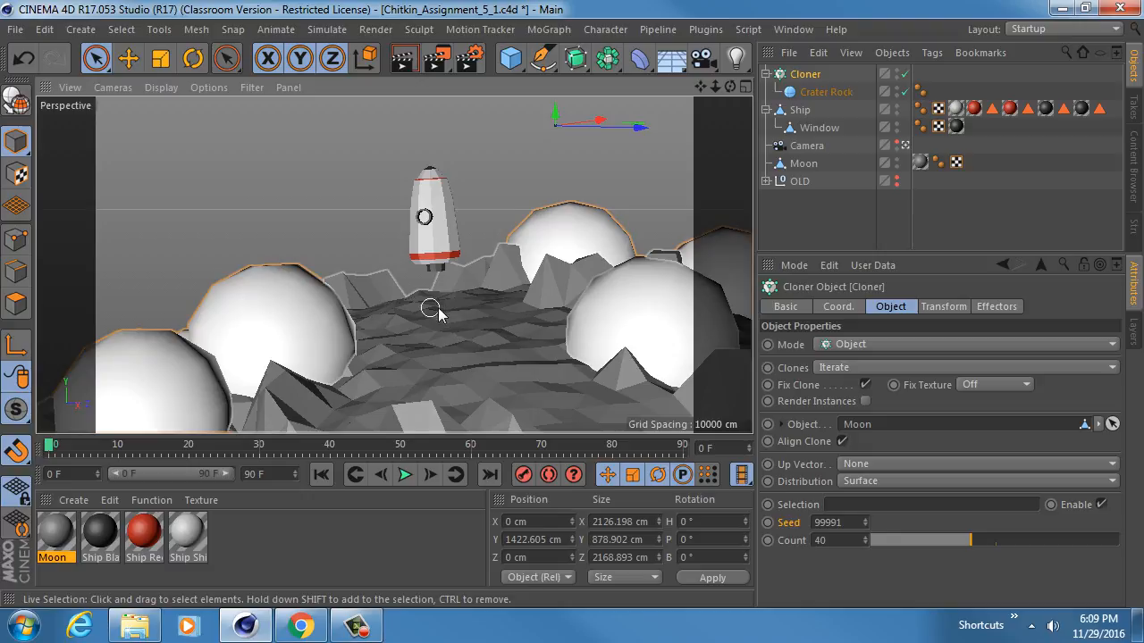
{"action": "middle_click_drag", "start_coordinate": [444, 309], "coordinate": [472, 317], "text": "alt"}
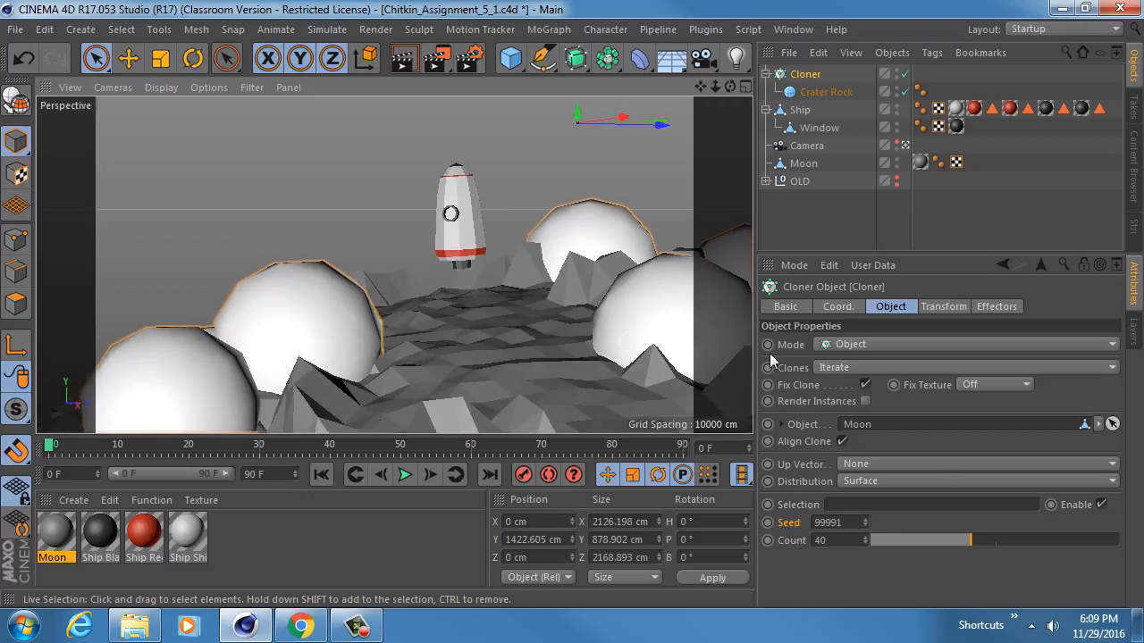
{"action": "left_click", "coordinate": [904, 145]}
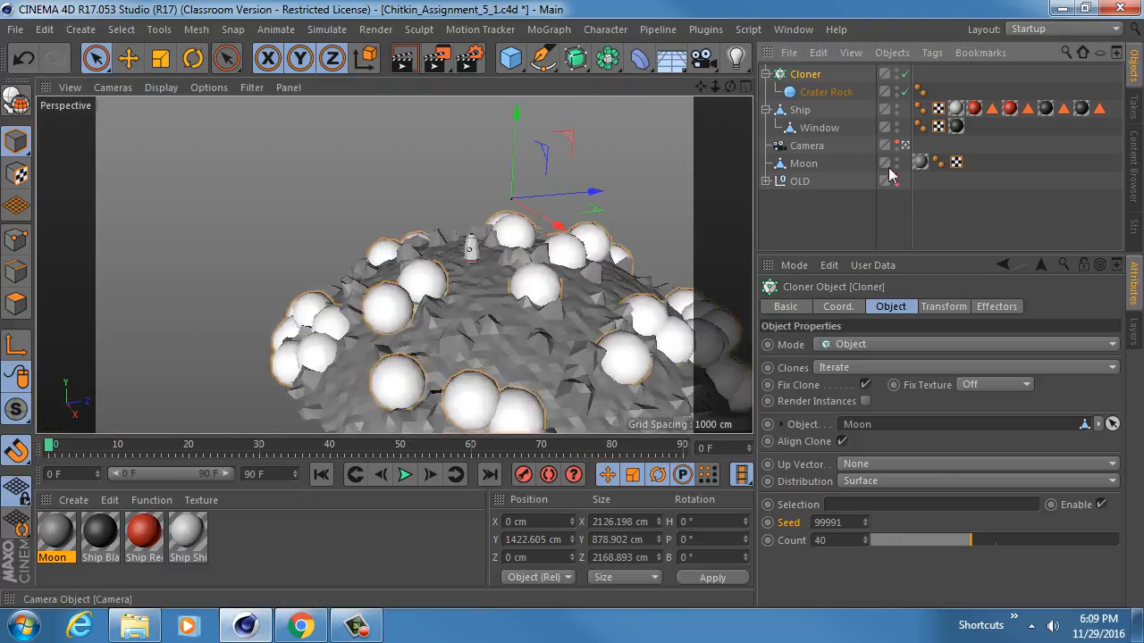
Rename the cloner as Moon Rock Cloner, widen the object name column and save the scene.
{"action": "double_click", "coordinate": [807, 74]}
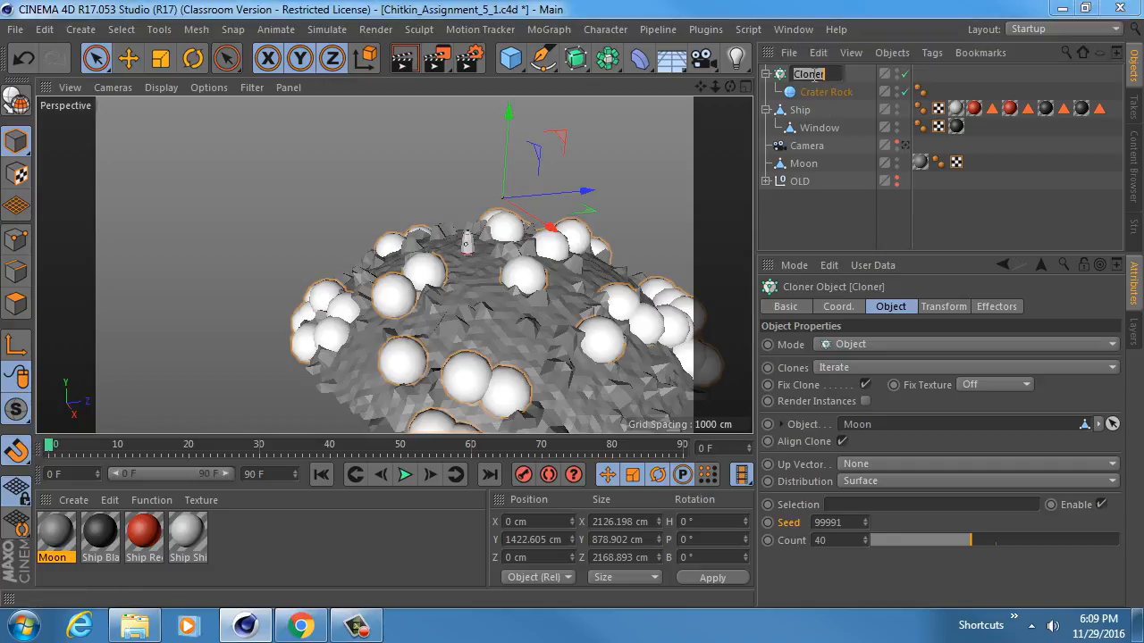
{"action": "type", "text": "Moon Rock Cloner"}
{"action": "key", "text": "Return"}
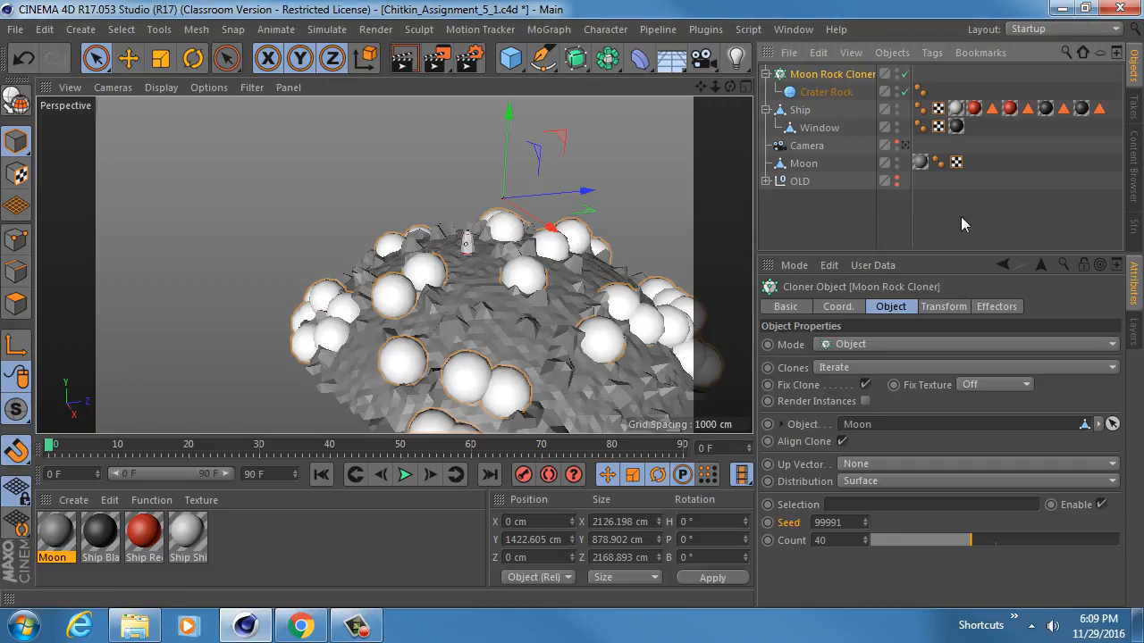
{"action": "left_click_drag", "start_coordinate": [911, 211], "coordinate": [938, 205]}
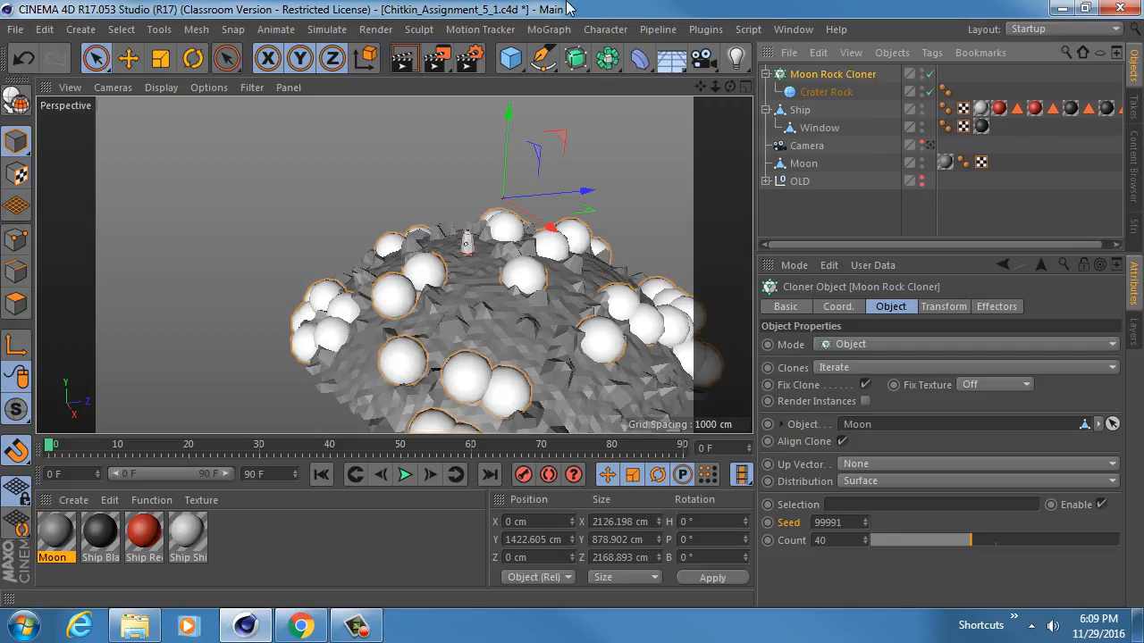
{"action": "key", "text": "ctrl+s"}
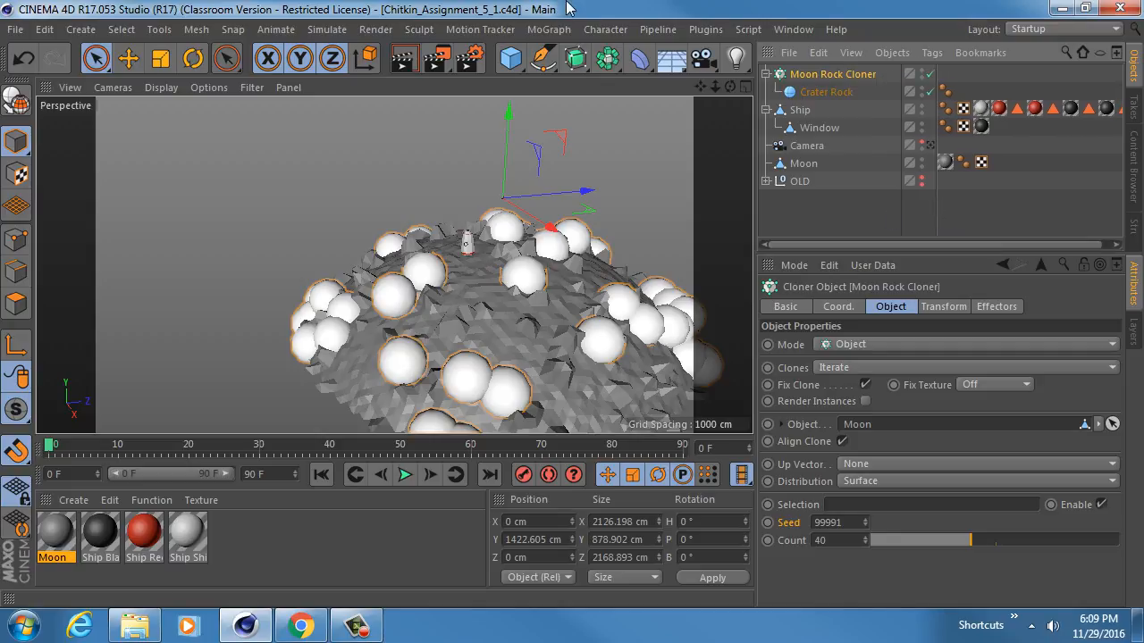
Place a disabled backup copy of the Moon Rock Cloner, including its Crater Rock, in the OLD group and collapse the group.
{"action": "left_click", "coordinate": [767, 75]}
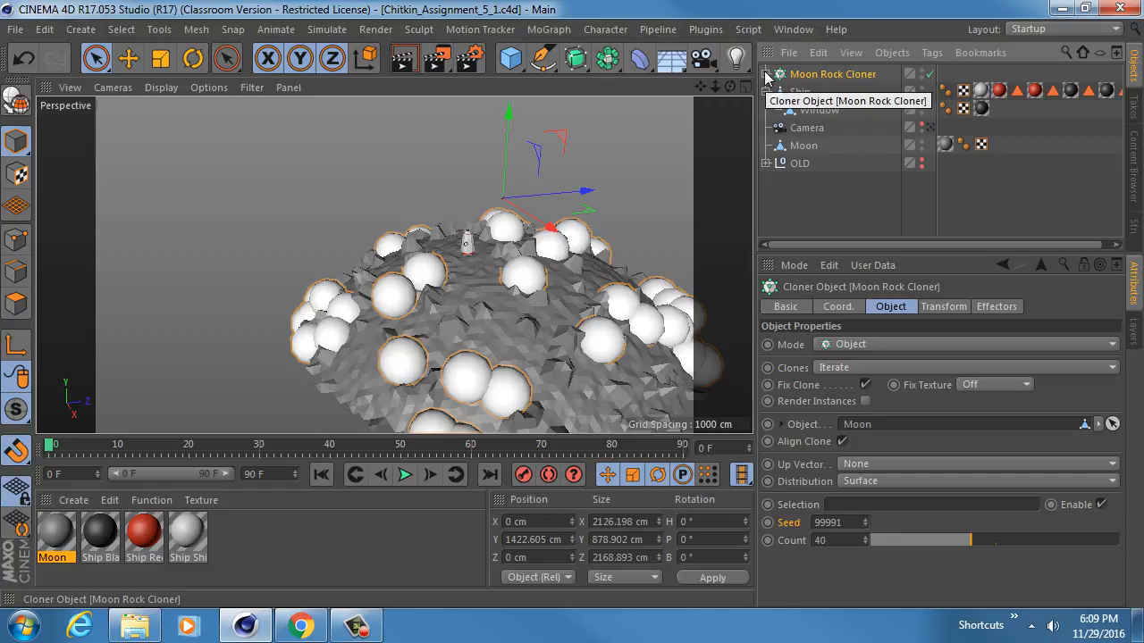
{"action": "left_click", "coordinate": [767, 75]}
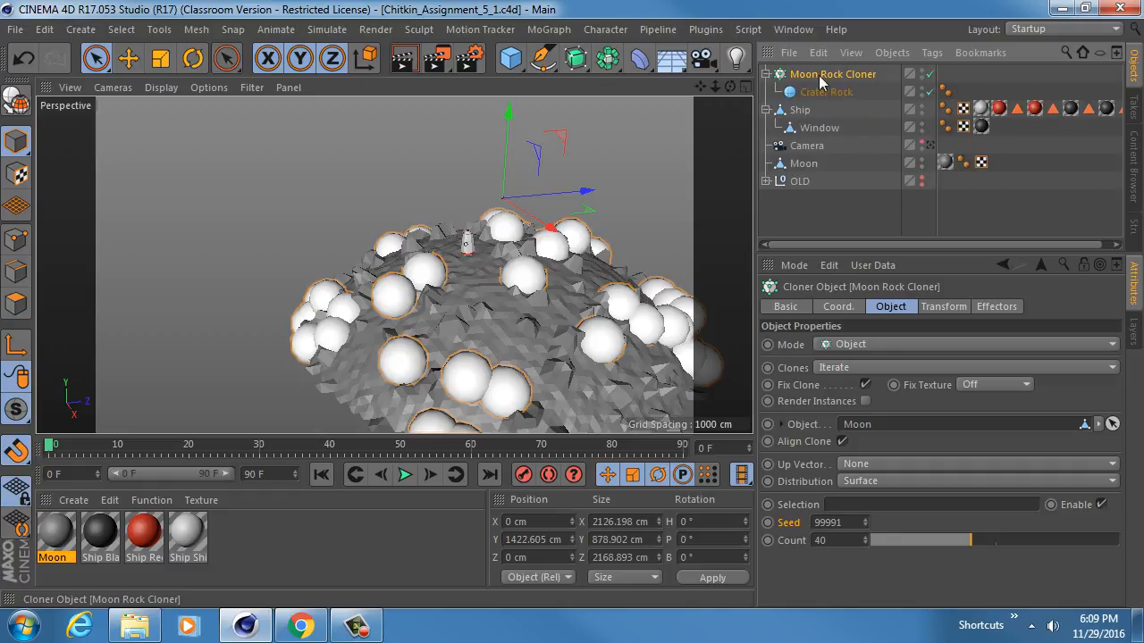
{"action": "left_click", "coordinate": [766, 75]}
{"action": "left_click_drag", "start_coordinate": [813, 80], "coordinate": [810, 168]}
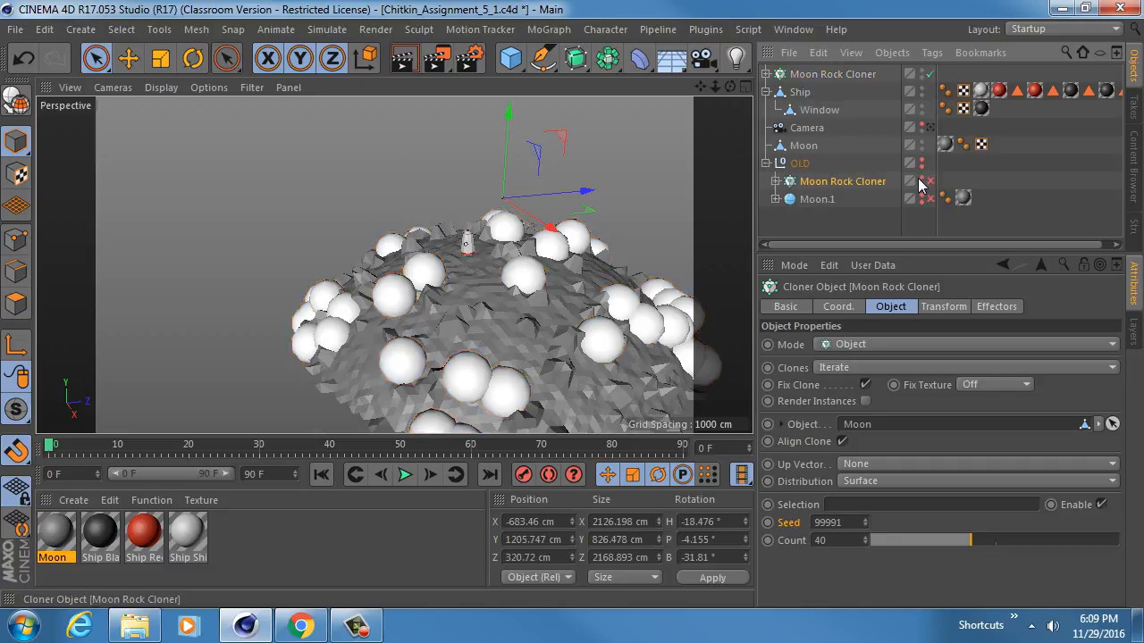
{"action": "left_click", "coordinate": [766, 164]}
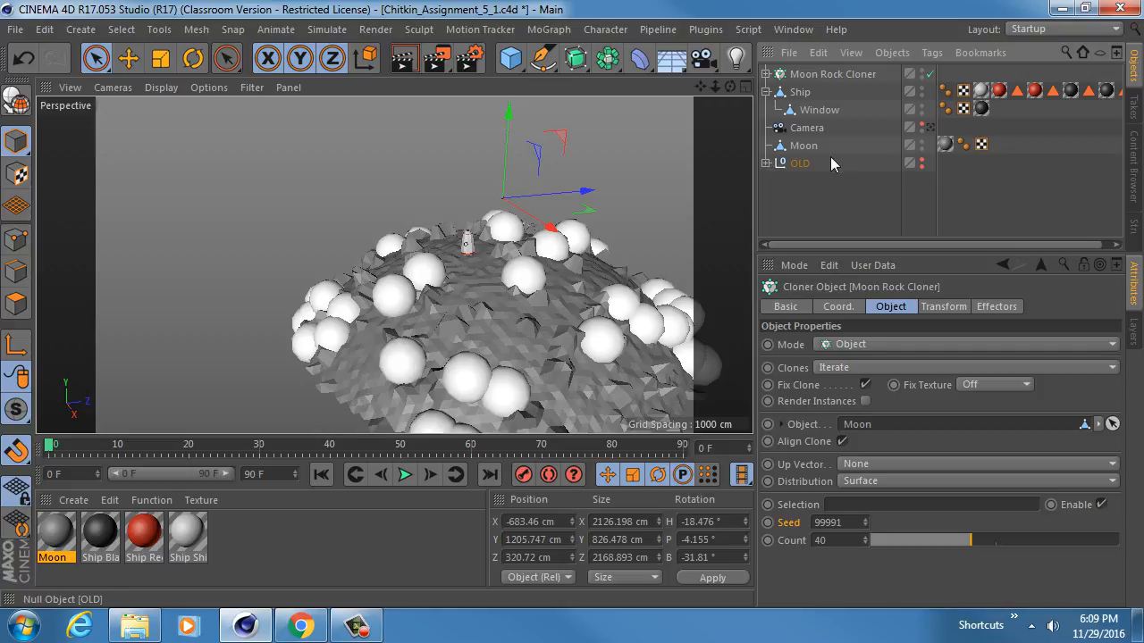
Add a Random effector to the original Moon Rock Cloner.
{"action": "left_click", "coordinate": [835, 74]}
{"action": "left_click", "coordinate": [765, 74]}
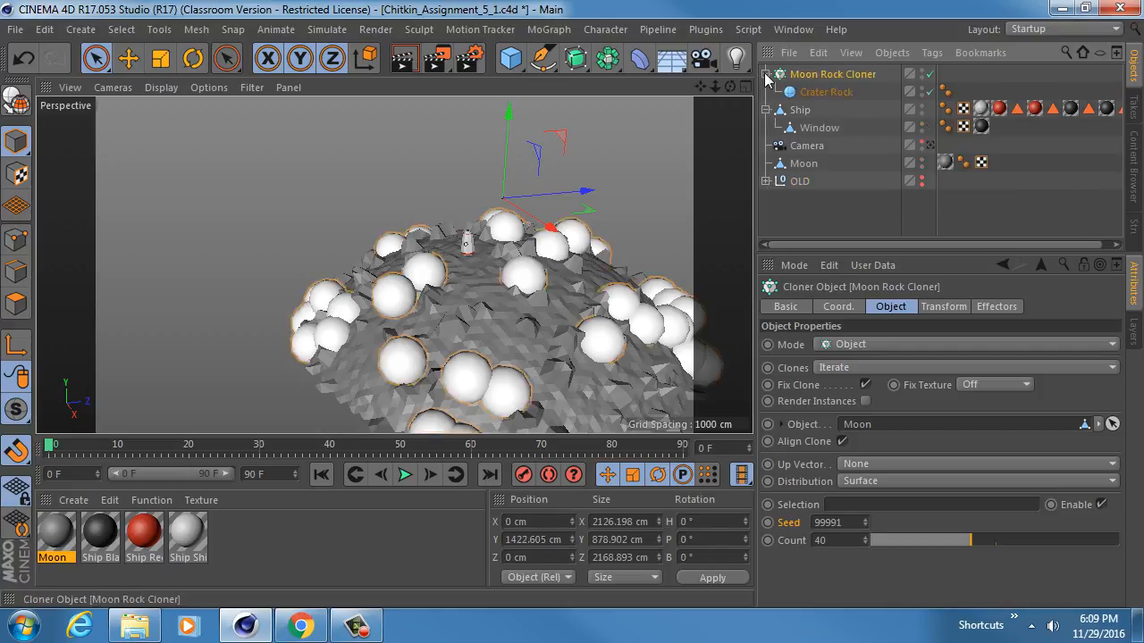
{"action": "left_click", "coordinate": [826, 93]}
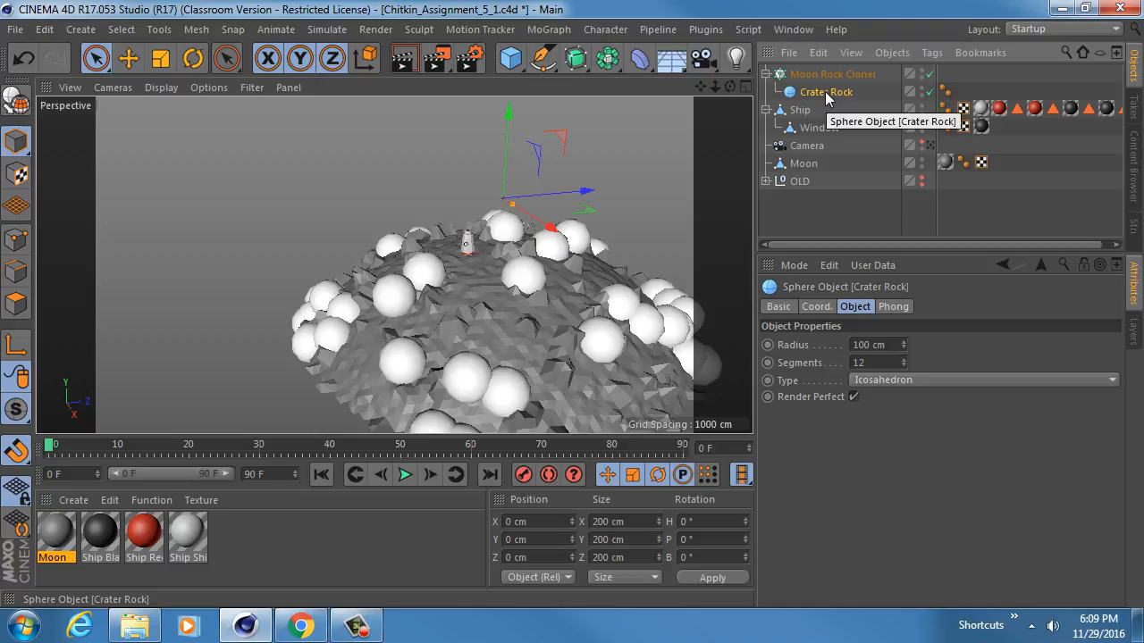
{"action": "left_click", "coordinate": [828, 79]}
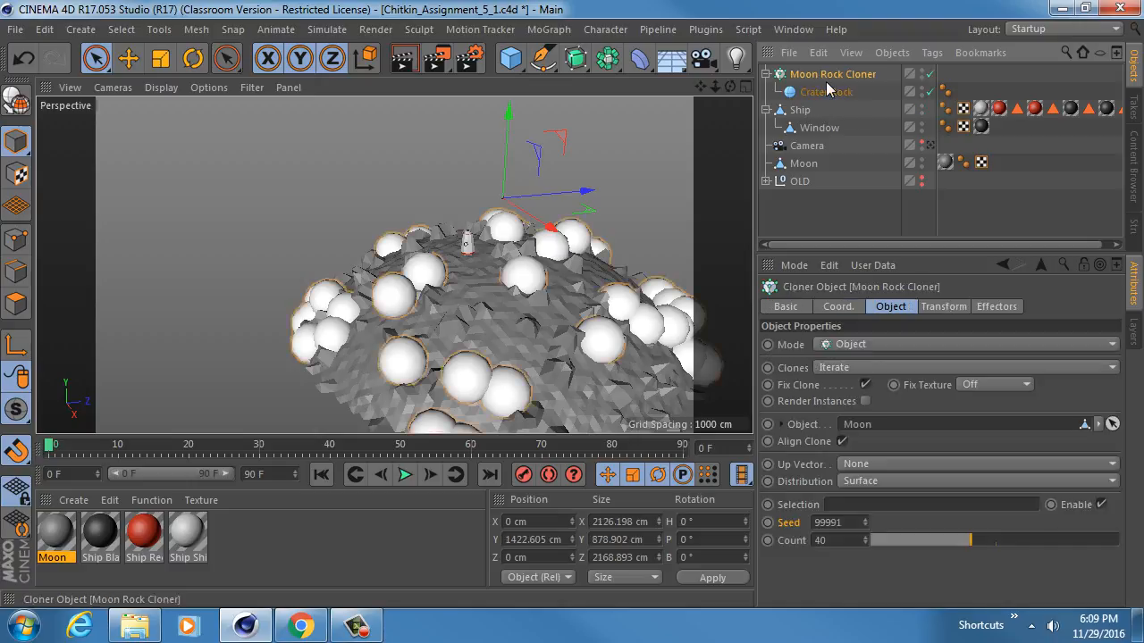
{"action": "left_click", "coordinate": [548, 29]}
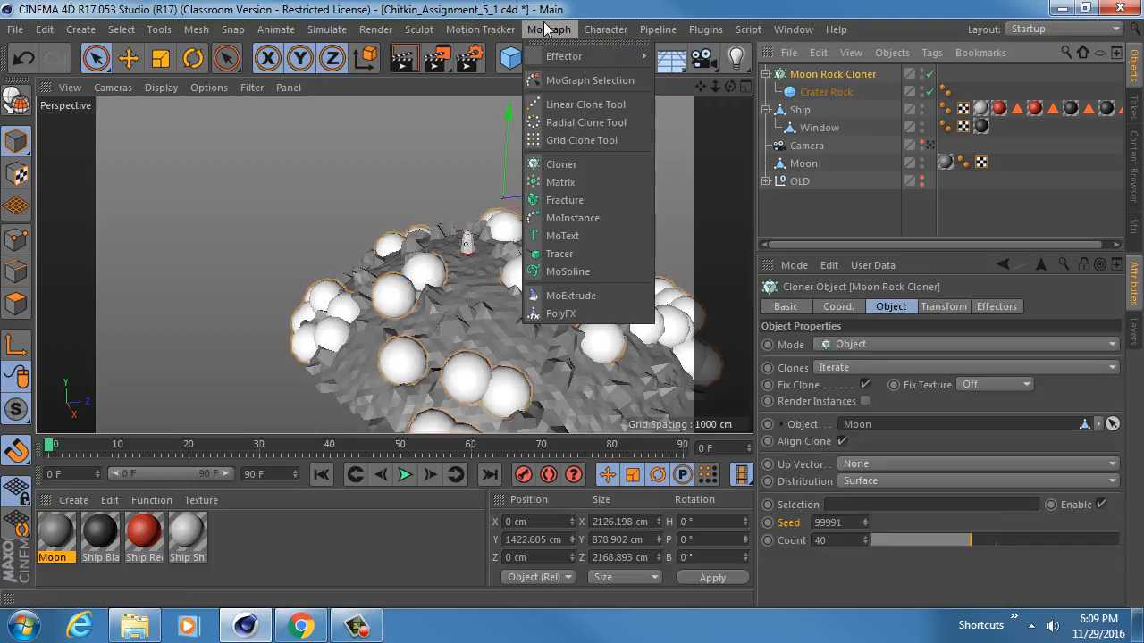
{"action": "mouse_move", "coordinate": [588, 56]}
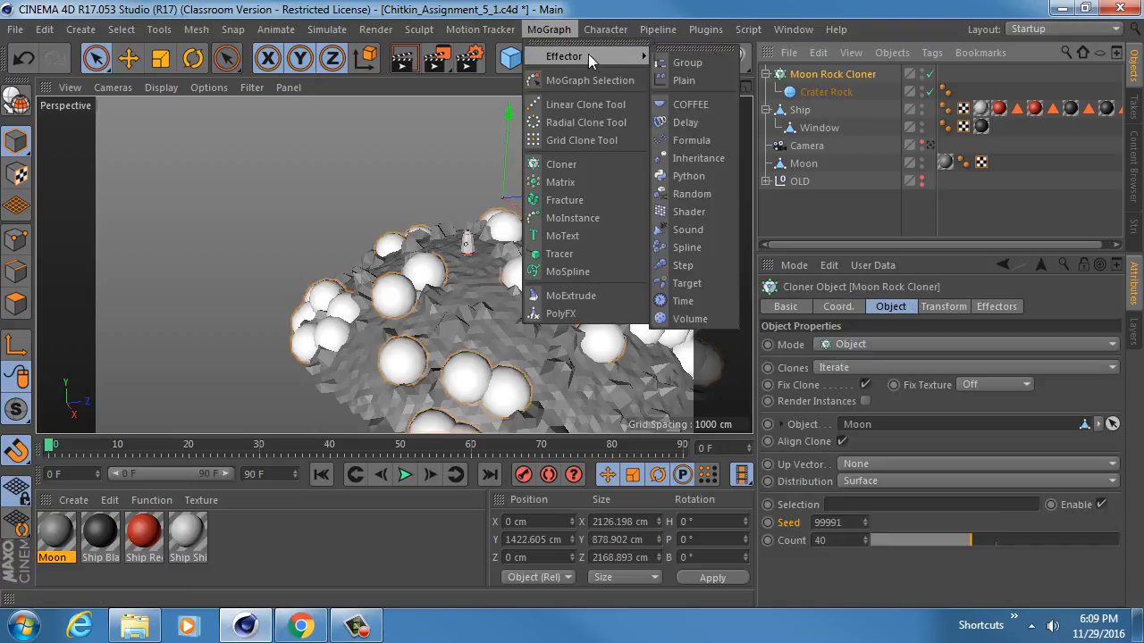
{"action": "left_click", "coordinate": [702, 196]}
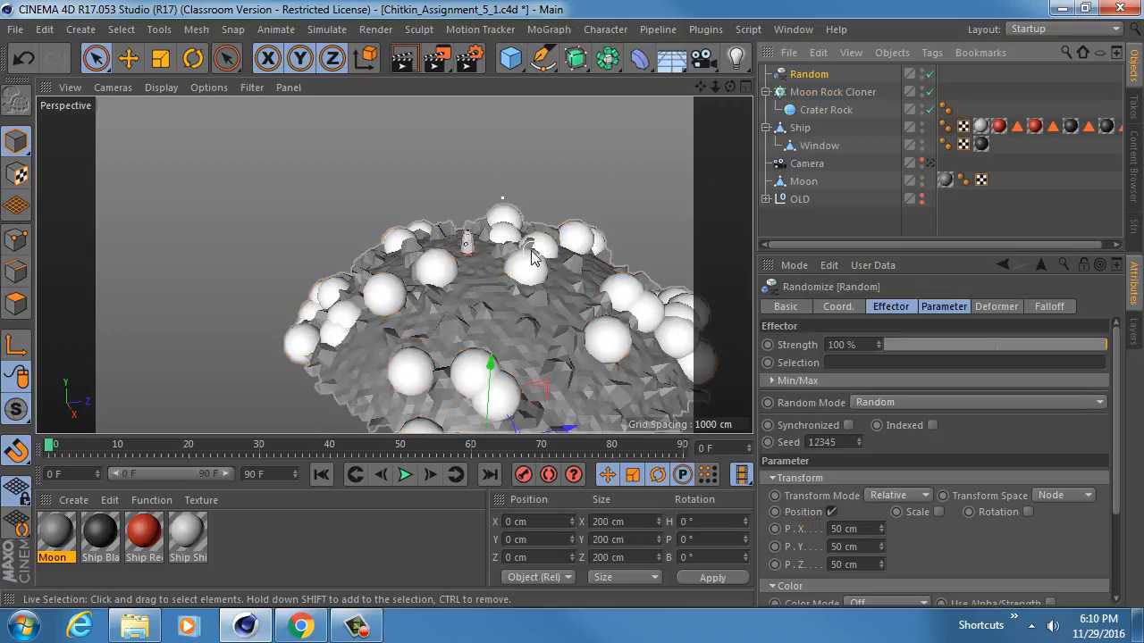
Set the Random effector's position variation to 14 cm in X, 72 cm in Y and 12 cm in Z.
{"action": "middle_click_drag", "start_coordinate": [482, 310], "coordinate": [440, 246], "text": "alt"}
{"action": "scroll", "coordinate": [451, 253], "scroll_direction": "up", "scroll_amount": 5}
{"action": "left_click_drag", "start_coordinate": [467, 263], "coordinate": [519, 241], "text": "alt"}
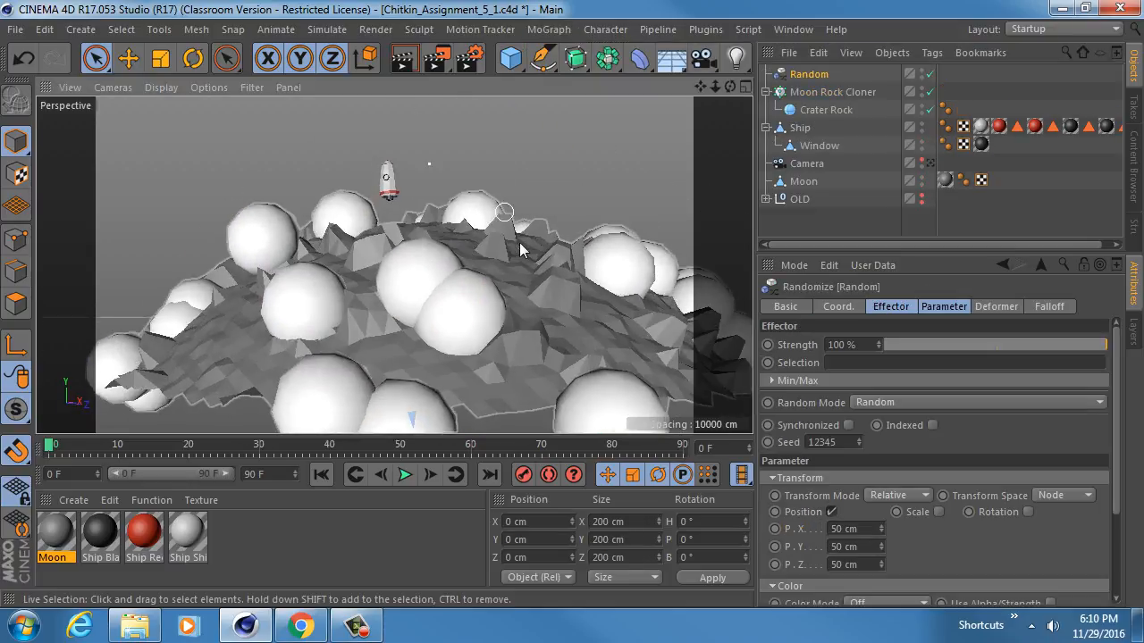
{"action": "scroll", "coordinate": [519, 241], "scroll_direction": "down", "scroll_amount": 3}
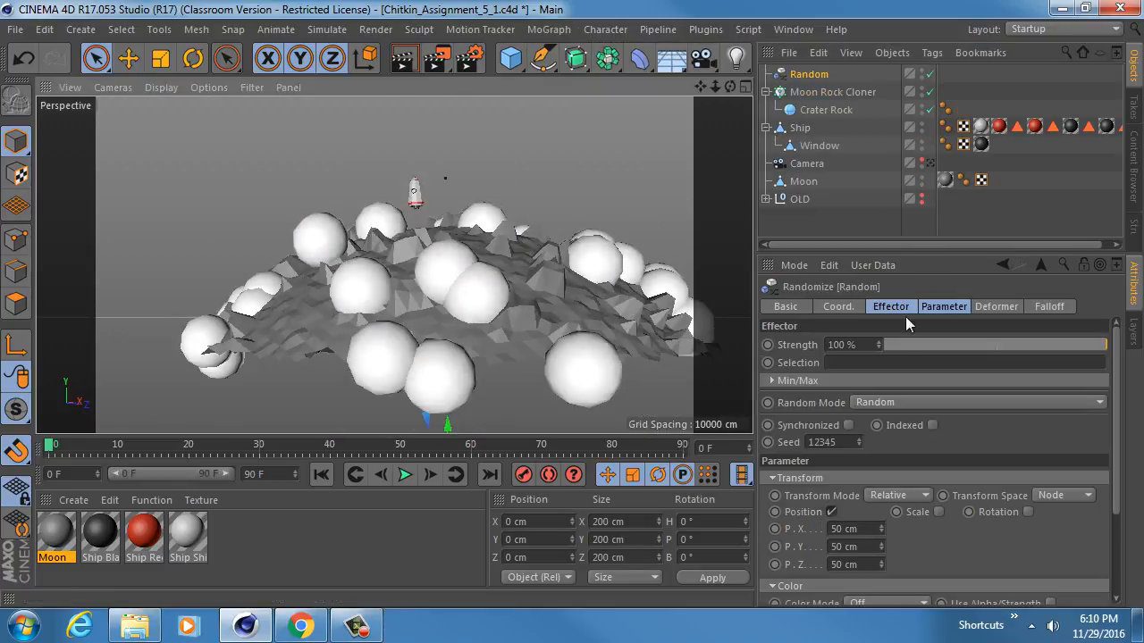
{"action": "left_click", "coordinate": [943, 306]}
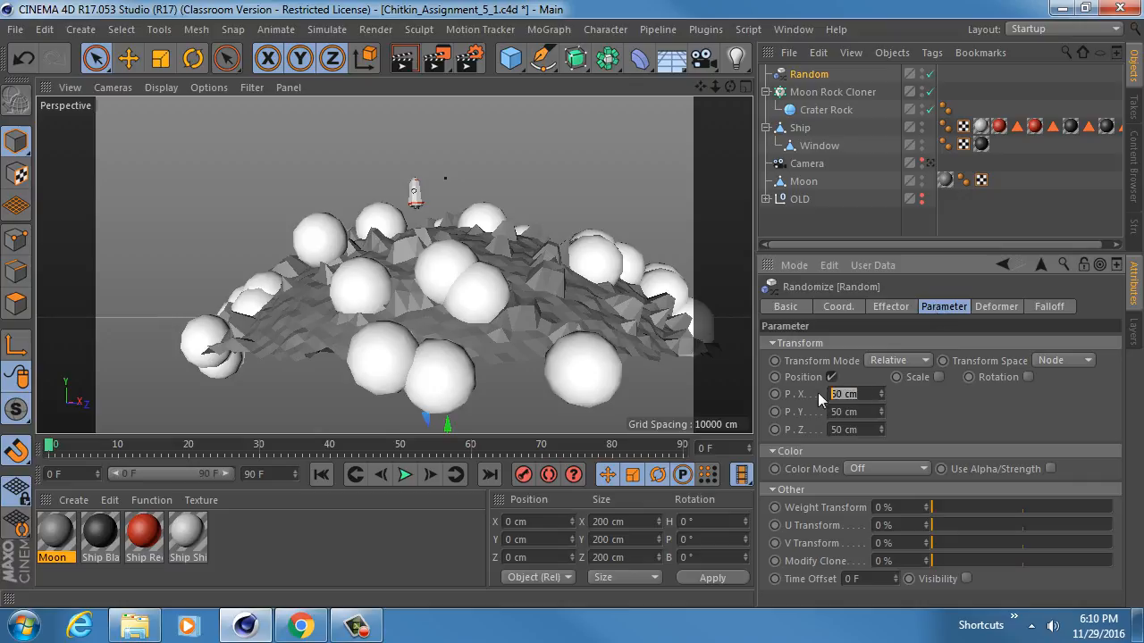
{"action": "mouse_move", "coordinate": [879, 390]}
{"action": "left_mouse_down"}
{"action": "mouse_move", "coordinate": [879, 465]}
{"action": "mouse_move", "coordinate": [879, 393]}
{"action": "mouse_move", "coordinate": [879, 407]}
{"action": "left_mouse_up"}
{"action": "middle_click_drag", "start_coordinate": [345, 171], "coordinate": [430, 137], "text": "alt"}
{"action": "left_click_drag", "start_coordinate": [505, 237], "coordinate": [548, 304], "text": "alt"}
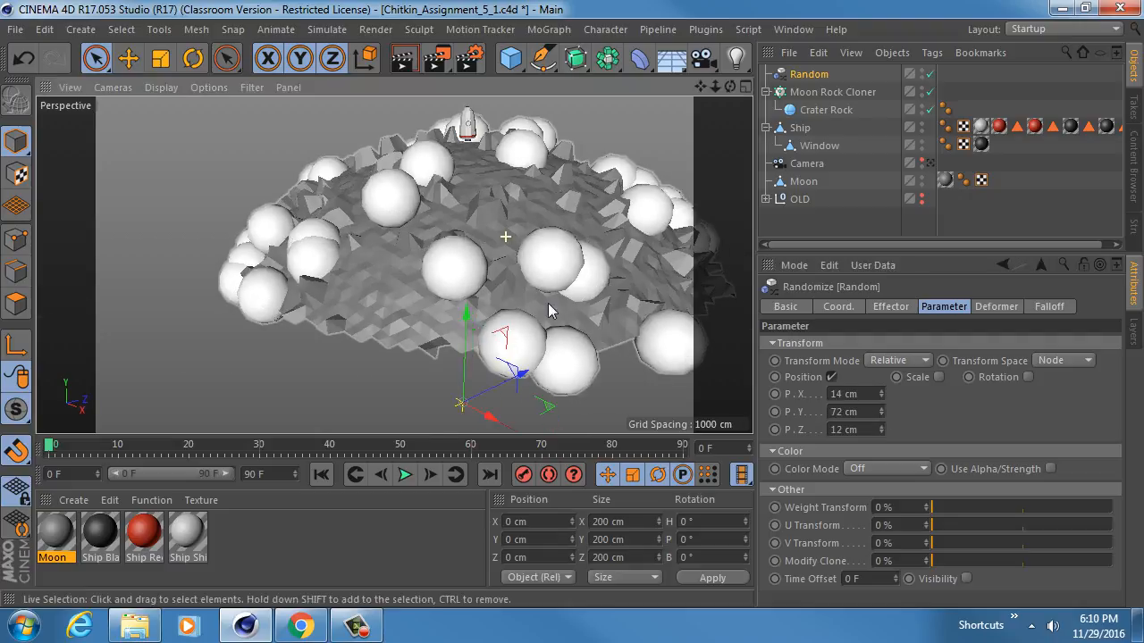
Change the Random effector's position variation to 10 cm in Y and 86 cm in Z.
{"action": "left_click", "coordinate": [823, 114]}
{"action": "left_click", "coordinate": [818, 92]}
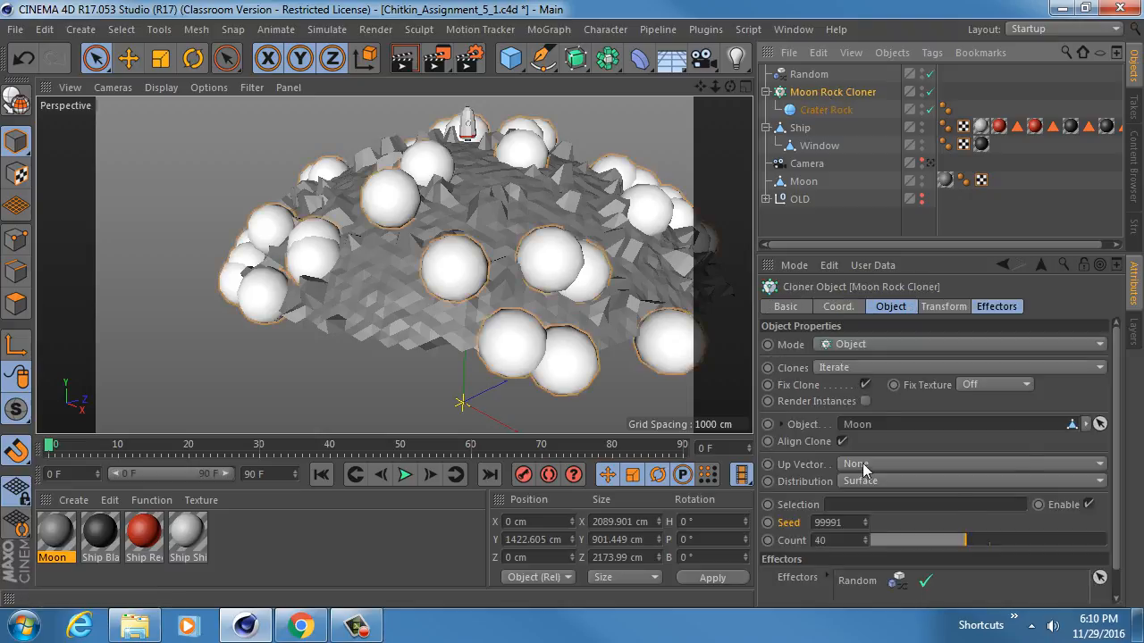
{"action": "left_click", "coordinate": [811, 75]}
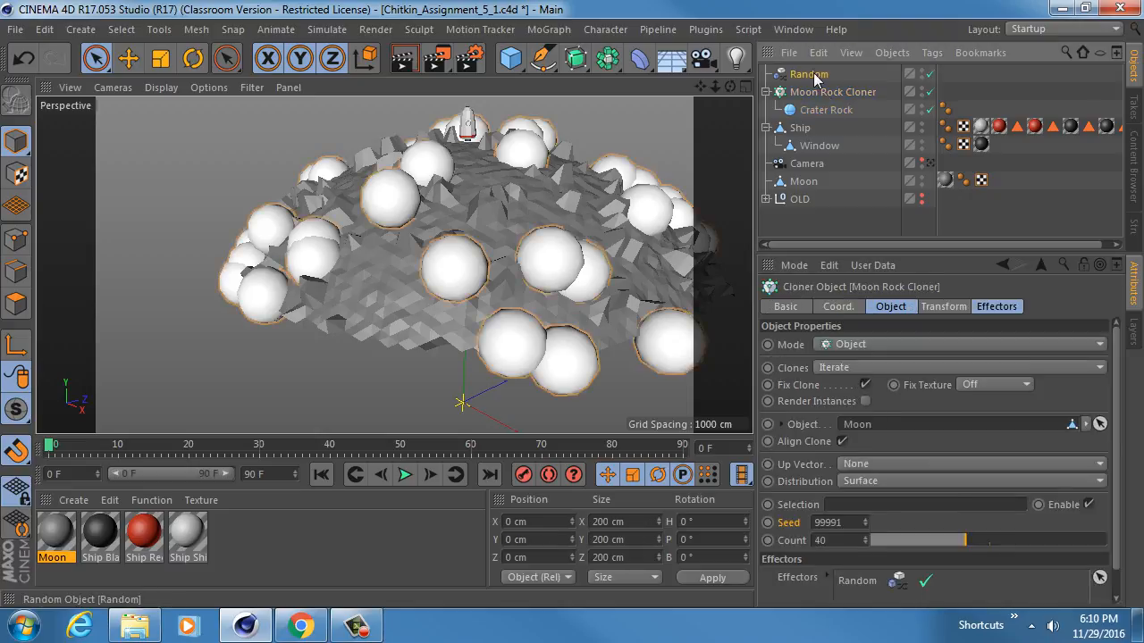
{"action": "left_click", "coordinate": [879, 411]}
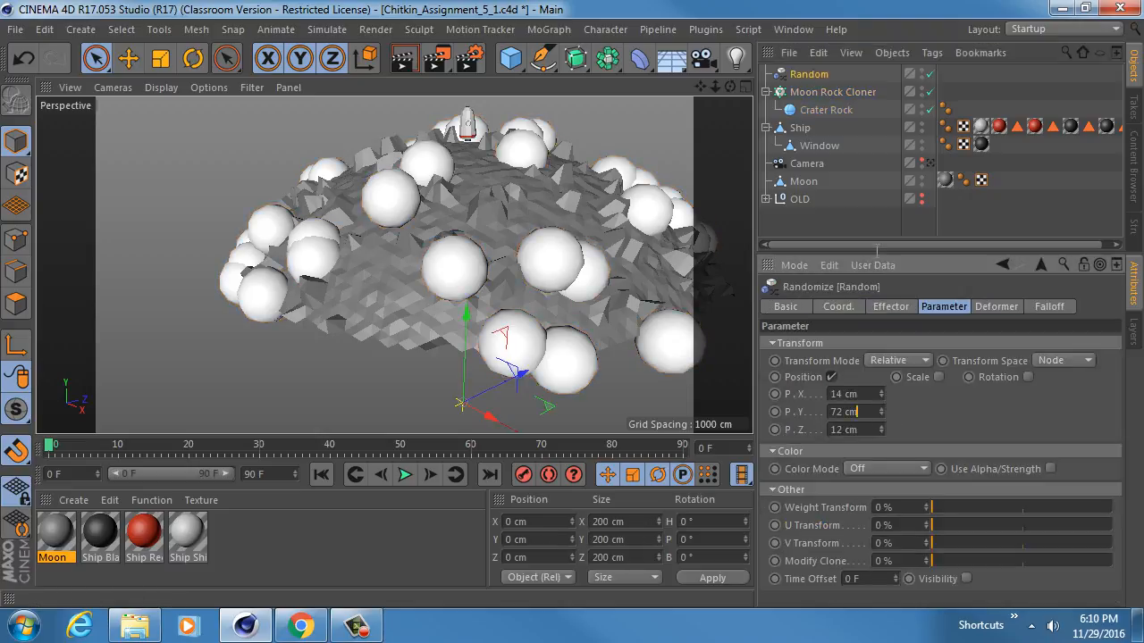
{"action": "left_click_drag", "start_coordinate": [881, 417], "coordinate": [813, 411]}
{"action": "left_click_drag", "start_coordinate": [501, 242], "coordinate": [545, 211], "text": "alt"}
{"action": "middle_click_drag", "start_coordinate": [567, 314], "coordinate": [540, 260], "text": "alt"}
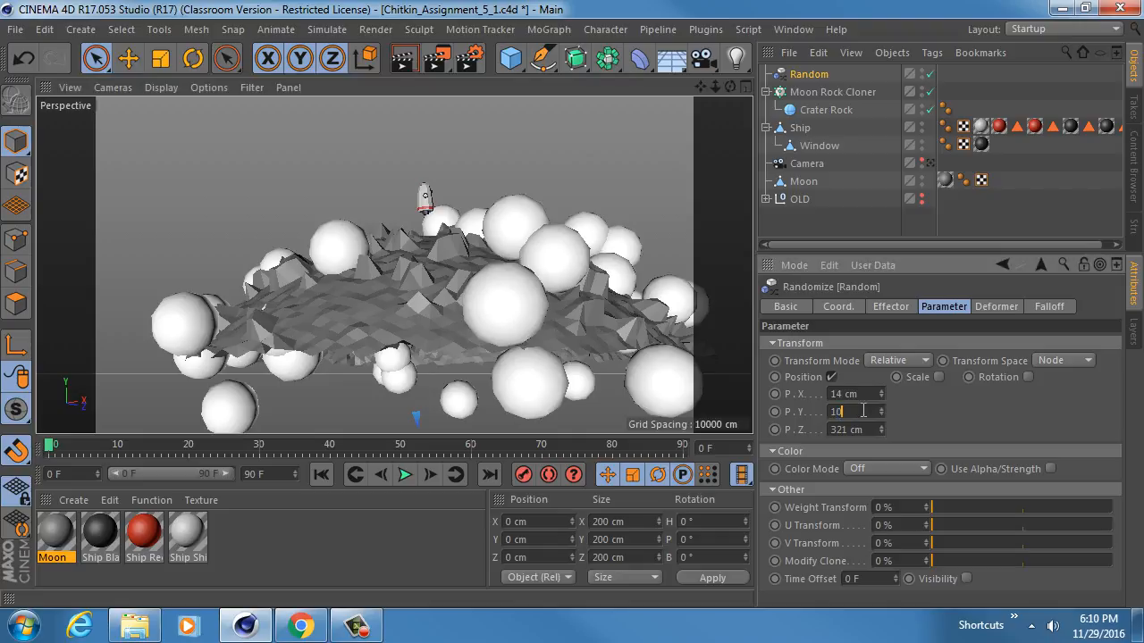
{"action": "key", "text": "Return"}
{"action": "scroll", "coordinate": [454, 248], "scroll_direction": "down", "scroll_amount": 3}
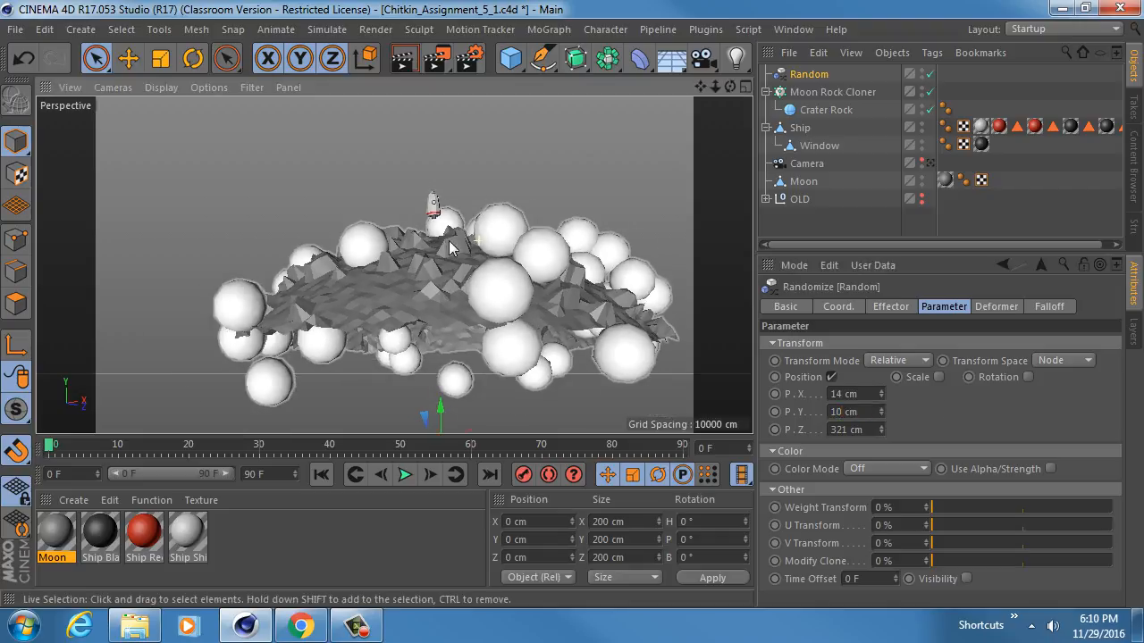
{"action": "left_click_drag", "start_coordinate": [466, 260], "coordinate": [487, 299], "text": "alt"}
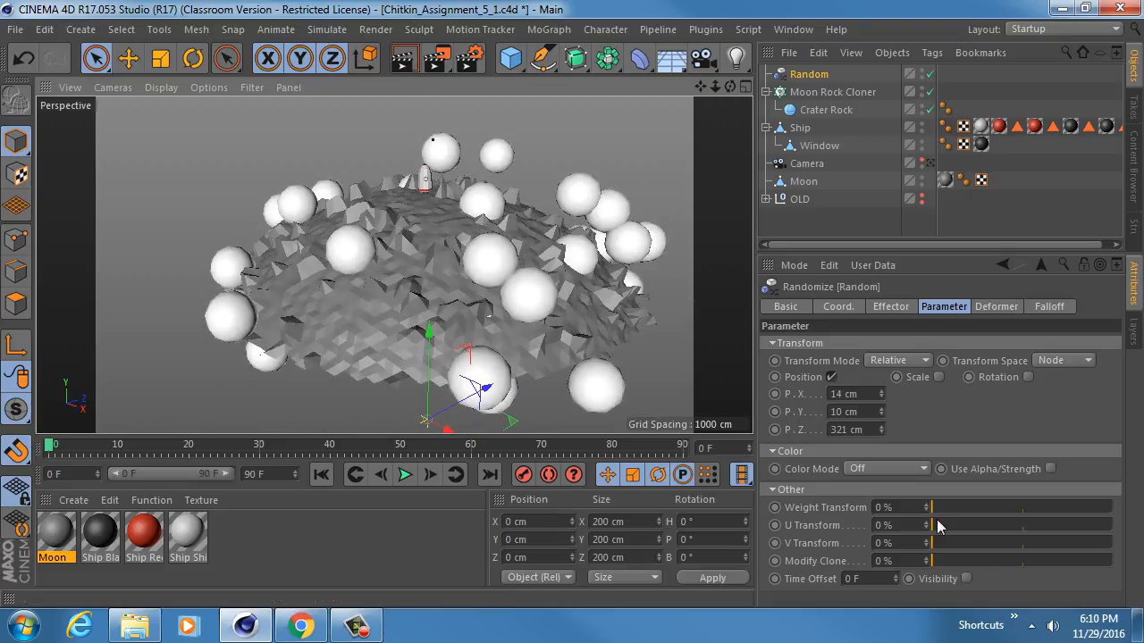
{"action": "left_click_drag", "start_coordinate": [882, 431], "coordinate": [882, 465]}
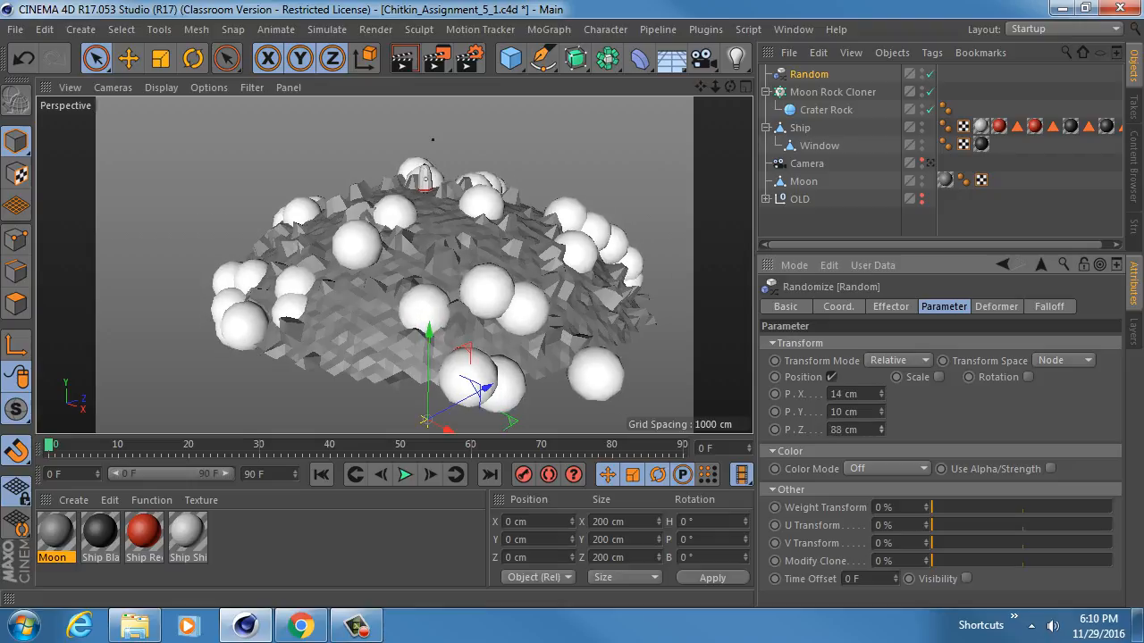
Enable uniform scale variation on the Random effector at 0.5 and inspect the rocks around the ship.
{"action": "left_click", "coordinate": [938, 377]}
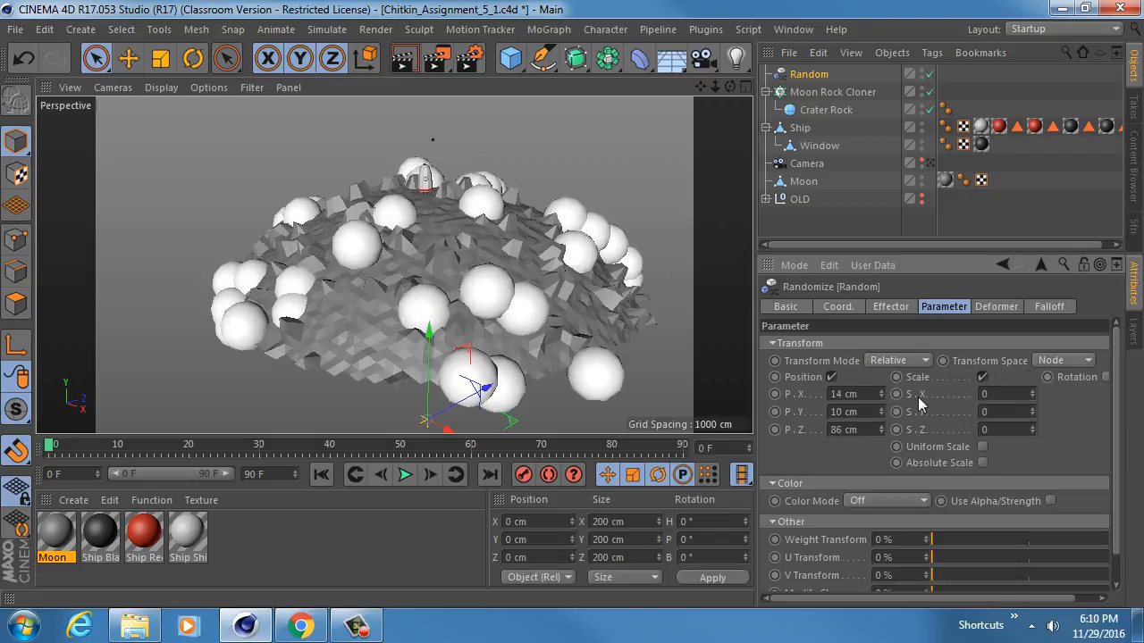
{"action": "left_click", "coordinate": [983, 447]}
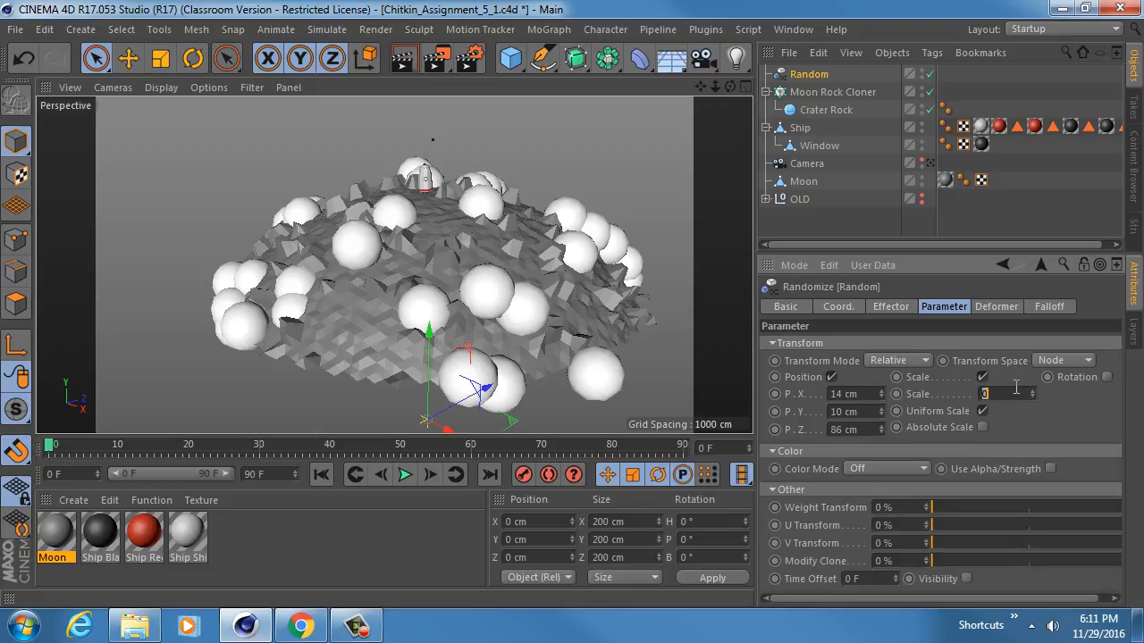
{"action": "key", "text": "Return"}
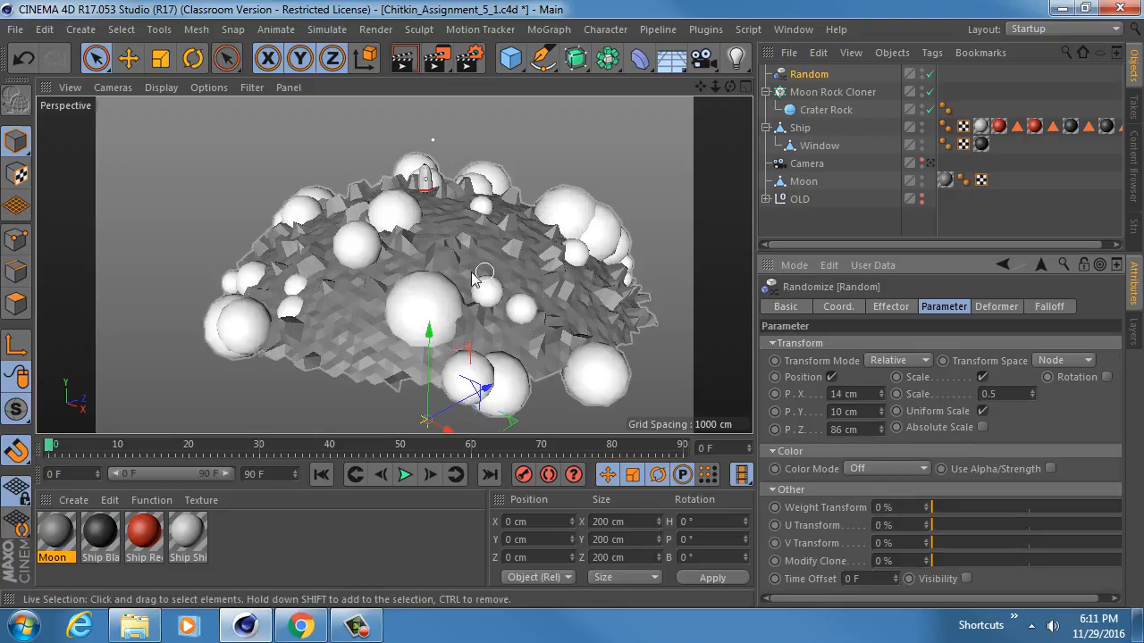
{"action": "left_click_drag", "start_coordinate": [463, 271], "coordinate": [488, 242], "text": "alt"}
{"action": "scroll", "coordinate": [488, 238], "scroll_direction": "up", "scroll_amount": 3}
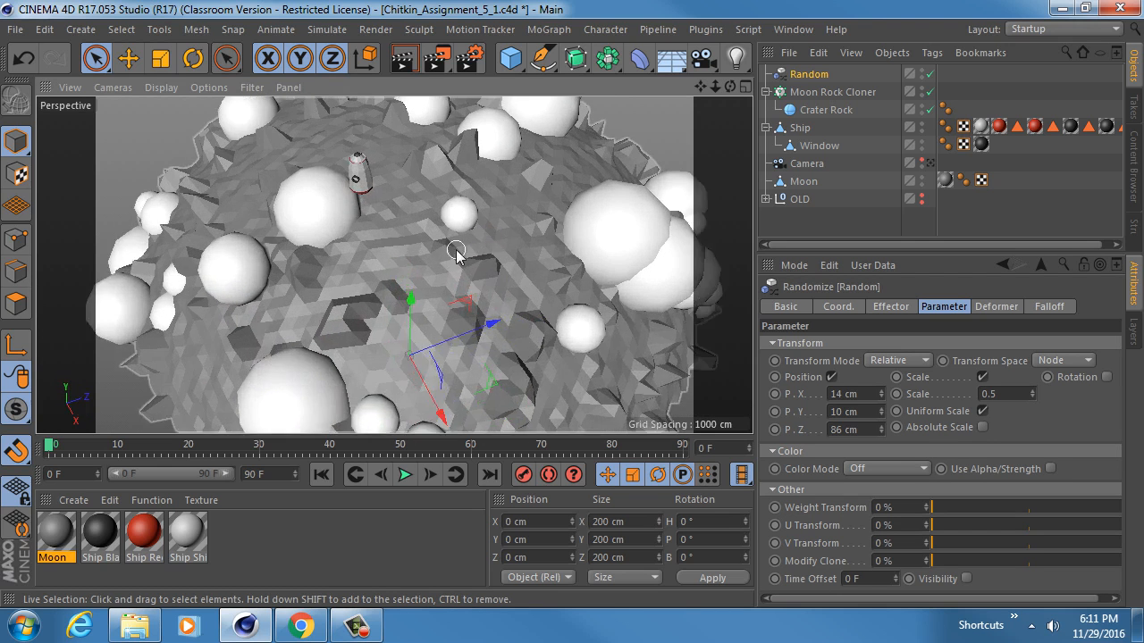
{"action": "middle_click_drag", "start_coordinate": [455, 249], "coordinate": [421, 268], "text": "alt"}
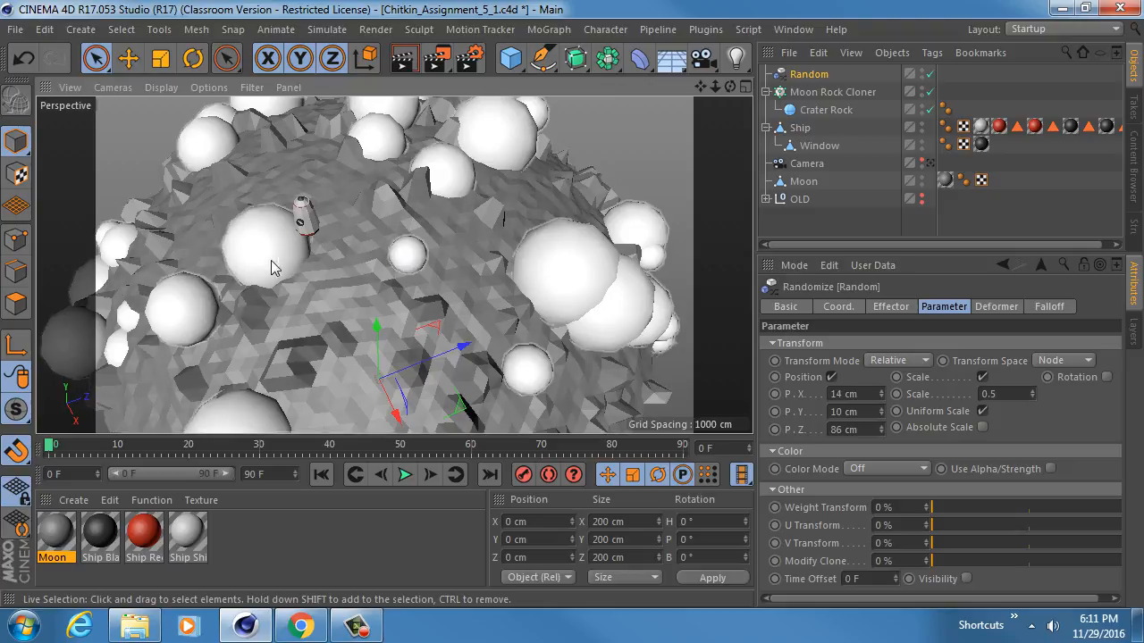
{"action": "mouse_move", "coordinate": [272, 268]}
{"action": "left_mouse_down", "text": "alt"}
{"action": "mouse_move", "coordinate": [315, 201]}
{"action": "mouse_move", "coordinate": [295, 191]}
{"action": "left_mouse_up", "text": "alt"}
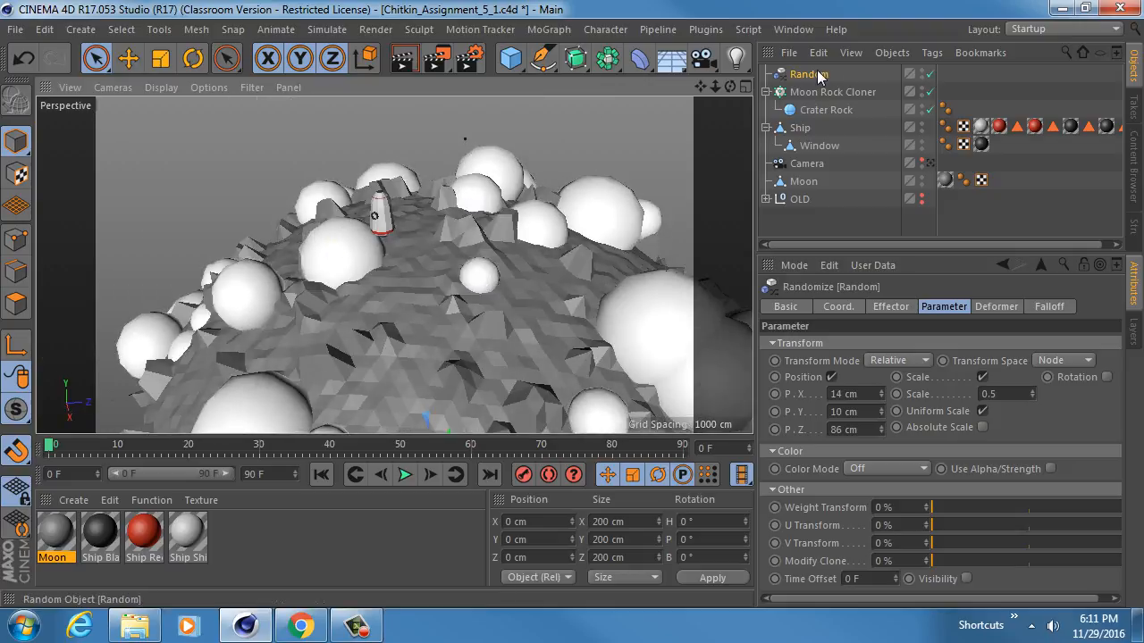
Delete the old Moon Rock Cloner backup from the OLD group and collapse the group.
{"action": "left_click", "coordinate": [765, 199]}
{"action": "left_click", "coordinate": [827, 217]}
{"action": "key", "text": "Delete"}
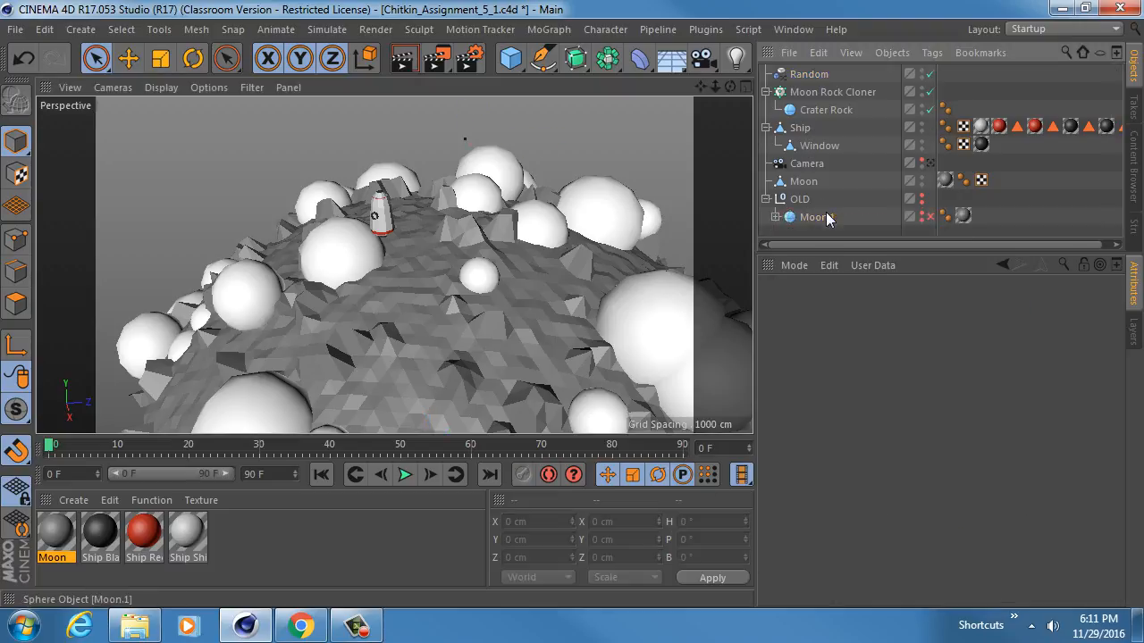
{"action": "left_click", "coordinate": [766, 200]}
Copy the Random effector and the Moon Rock Cloner together into the OLD group.
{"action": "left_click", "coordinate": [826, 92]}
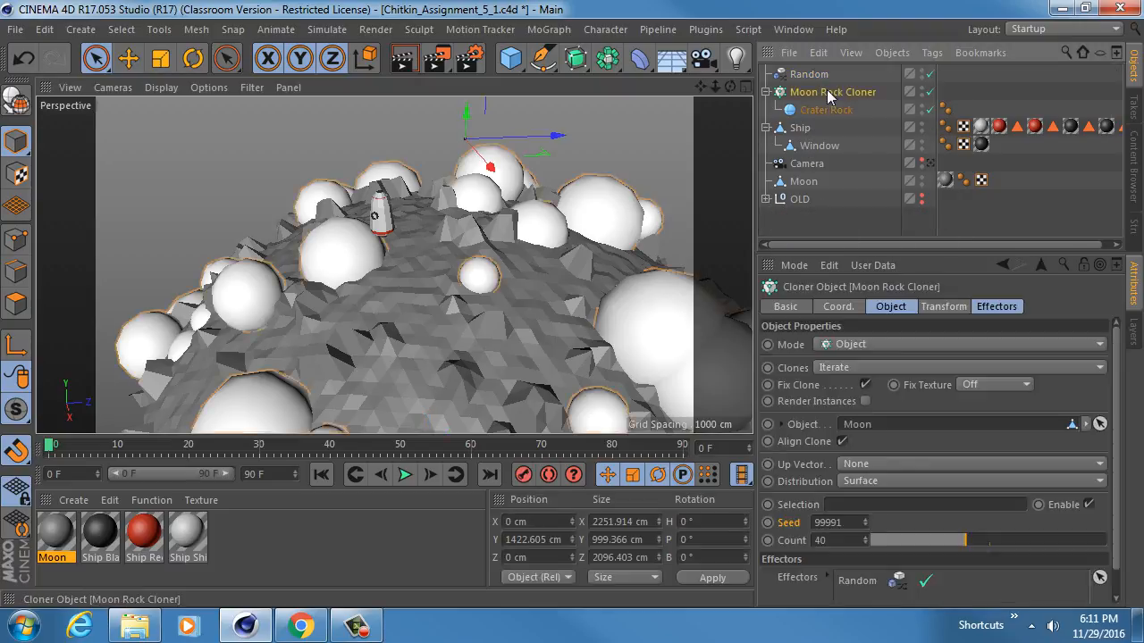
{"action": "left_click", "coordinate": [809, 74], "text": "ctrl"}
{"action": "left_click_drag", "start_coordinate": [820, 121], "coordinate": [807, 204], "text": "ctrl"}
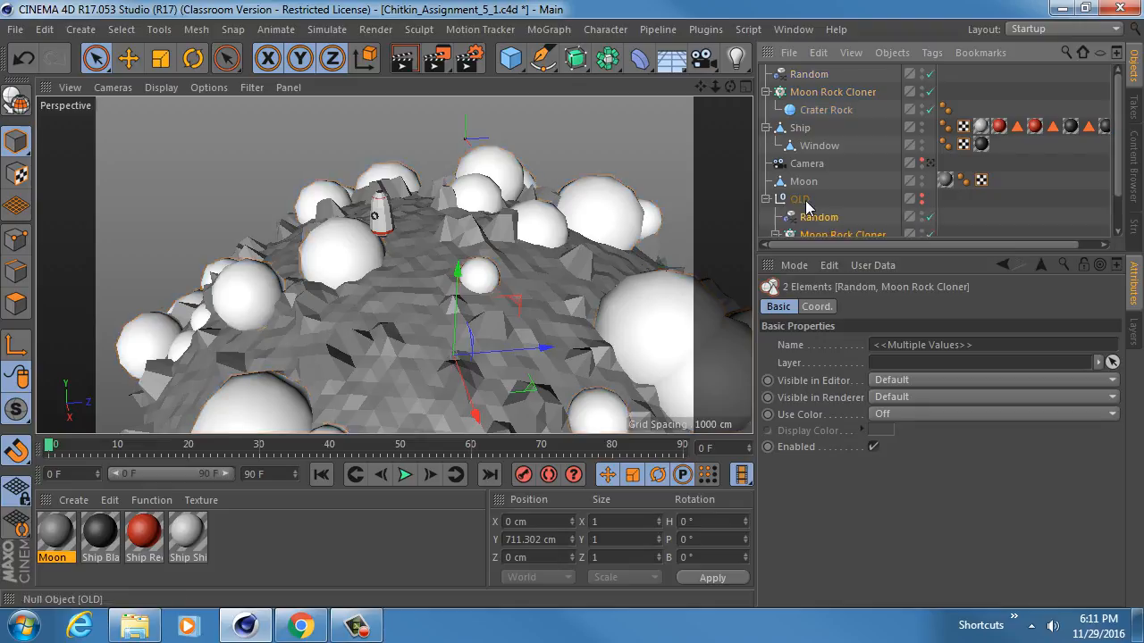
Disable and hide the backup Random effector and Moon Rock Cloner in the OLD group, then collapse the group.
{"action": "left_click", "coordinate": [930, 216]}
{"action": "left_click", "coordinate": [922, 217], "text": "alt"}
{"action": "left_click", "coordinate": [922, 217], "text": "alt"}
{"action": "scroll", "coordinate": [974, 207], "scroll_direction": "down", "scroll_amount": 2}
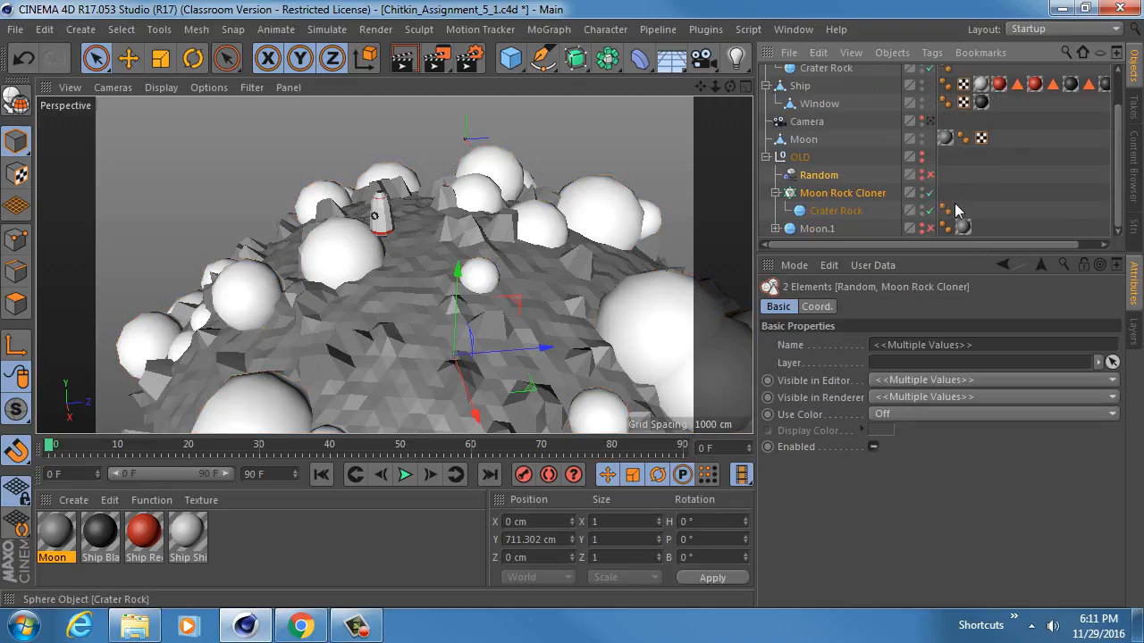
{"action": "left_click", "coordinate": [922, 190], "text": "alt"}
{"action": "left_click", "coordinate": [922, 190], "text": "alt"}
{"action": "left_click", "coordinate": [775, 193]}
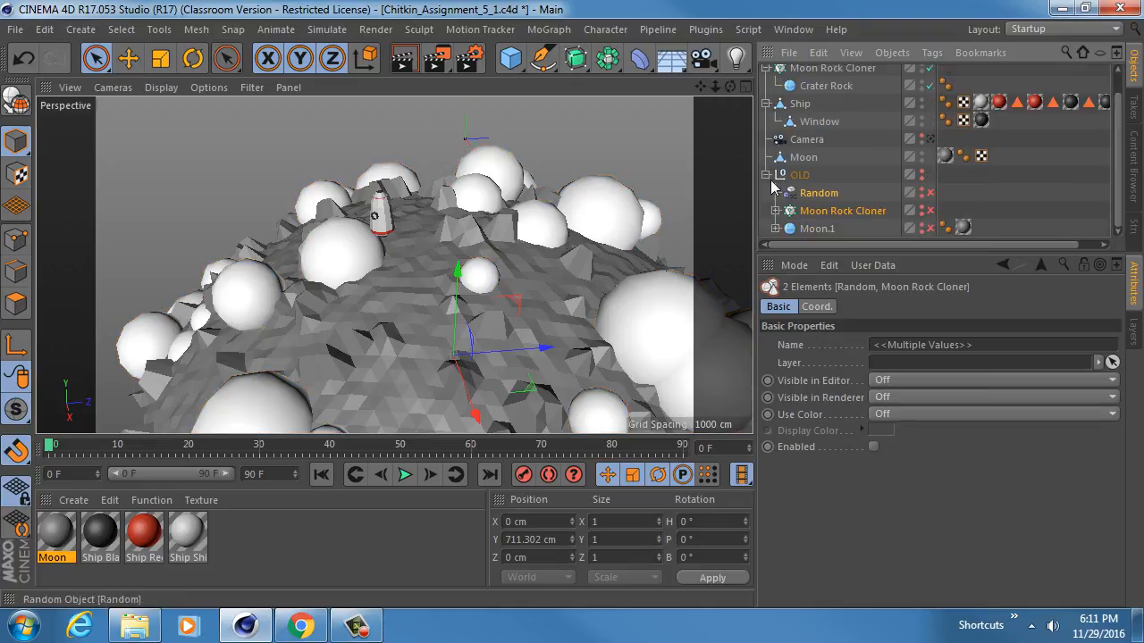
{"action": "left_click", "coordinate": [765, 174]}
Make the original Moon Rock Cloner editable so its clones become separate Crater Rock objects.
{"action": "left_click", "coordinate": [816, 93]}
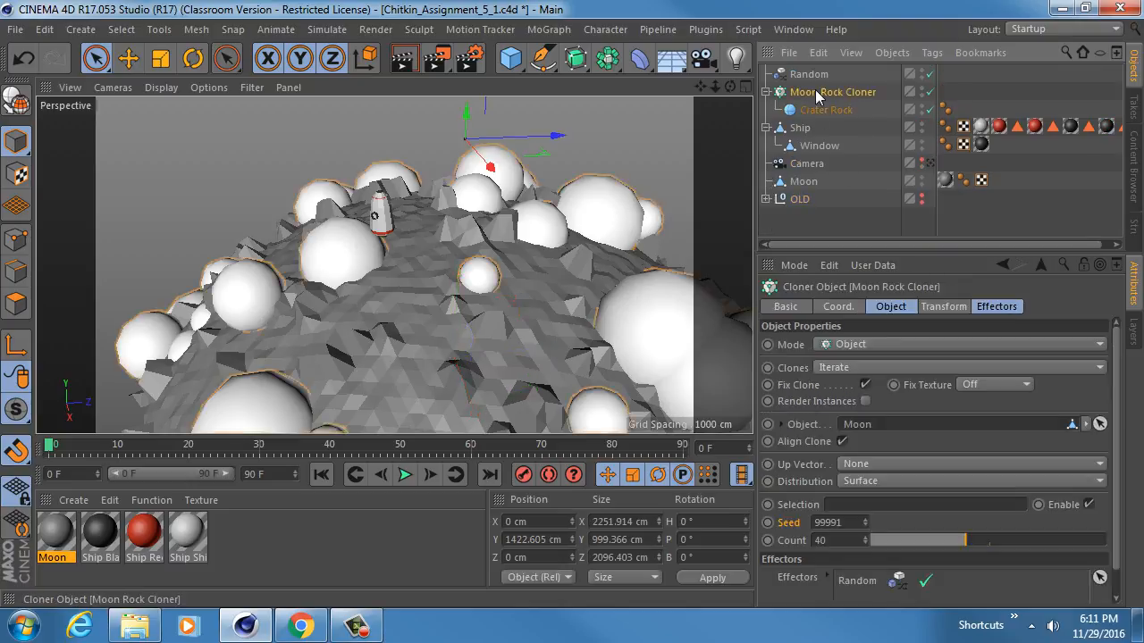
{"action": "key", "text": "c"}
{"action": "left_click", "coordinate": [766, 92]}
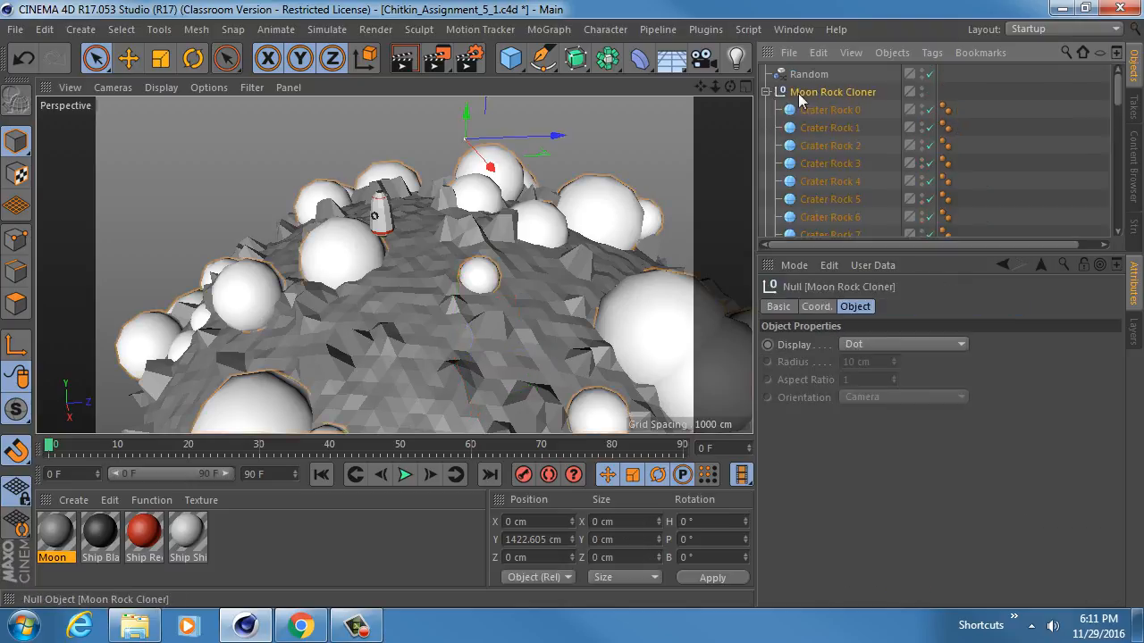
Convert all the spheres from Crater Rock 0 to Crater Rock 39 into editable polygon objects.
{"action": "left_click", "coordinate": [822, 109]}
{"action": "scroll", "coordinate": [868, 143], "scroll_direction": "down", "scroll_amount": 2}
{"action": "scroll", "coordinate": [867, 145], "scroll_direction": "down", "scroll_amount": 10}
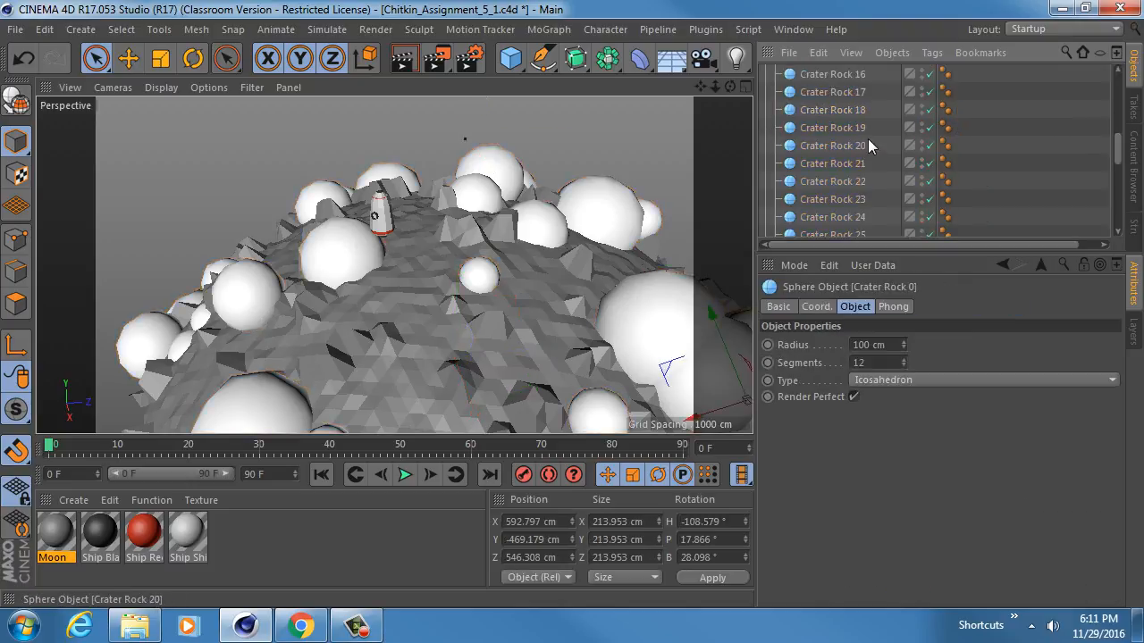
{"action": "left_click", "coordinate": [843, 165], "text": "shift"}
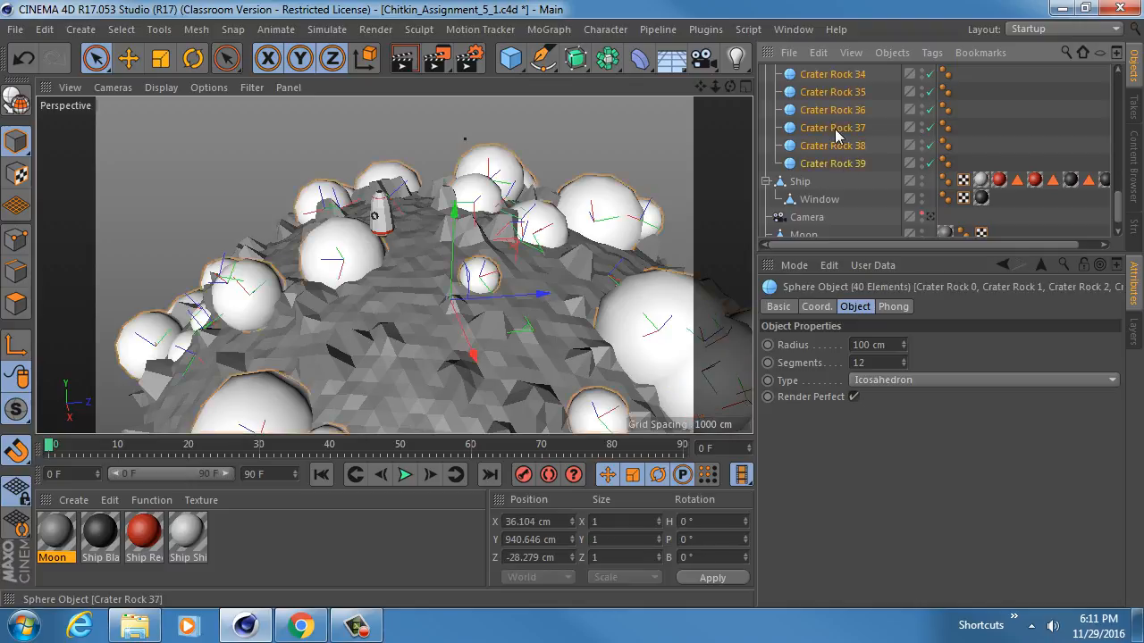
{"action": "key", "text": "c"}
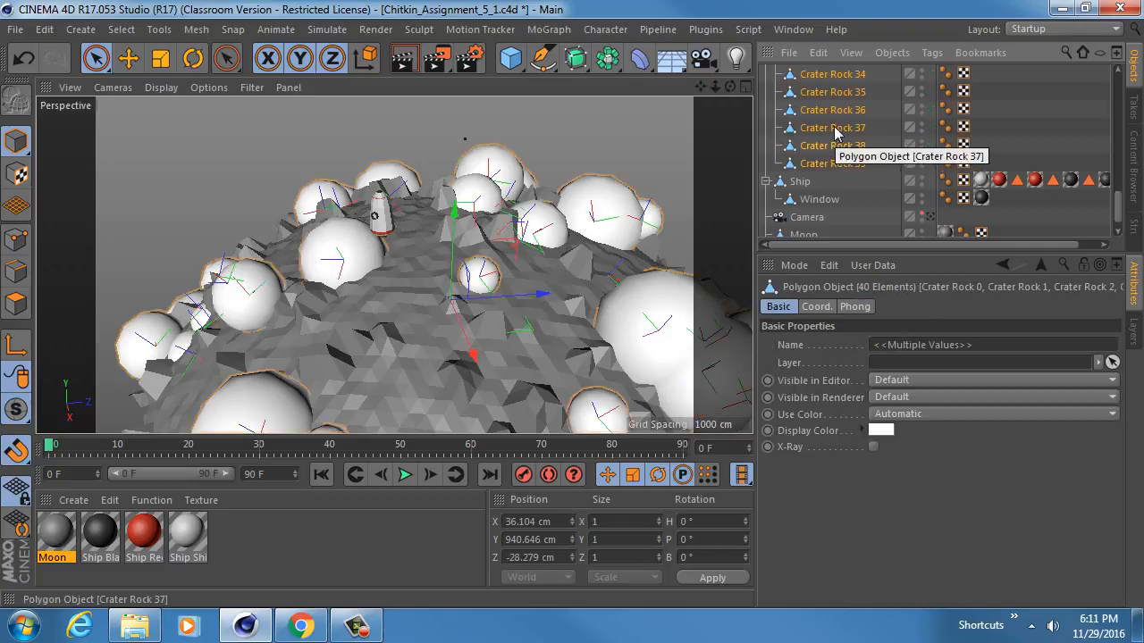
Merge all the selected Crater Rock objects into a single mesh with Connect Objects + Delete.
{"action": "scroll", "coordinate": [834, 130], "scroll_direction": "up", "scroll_amount": 12}
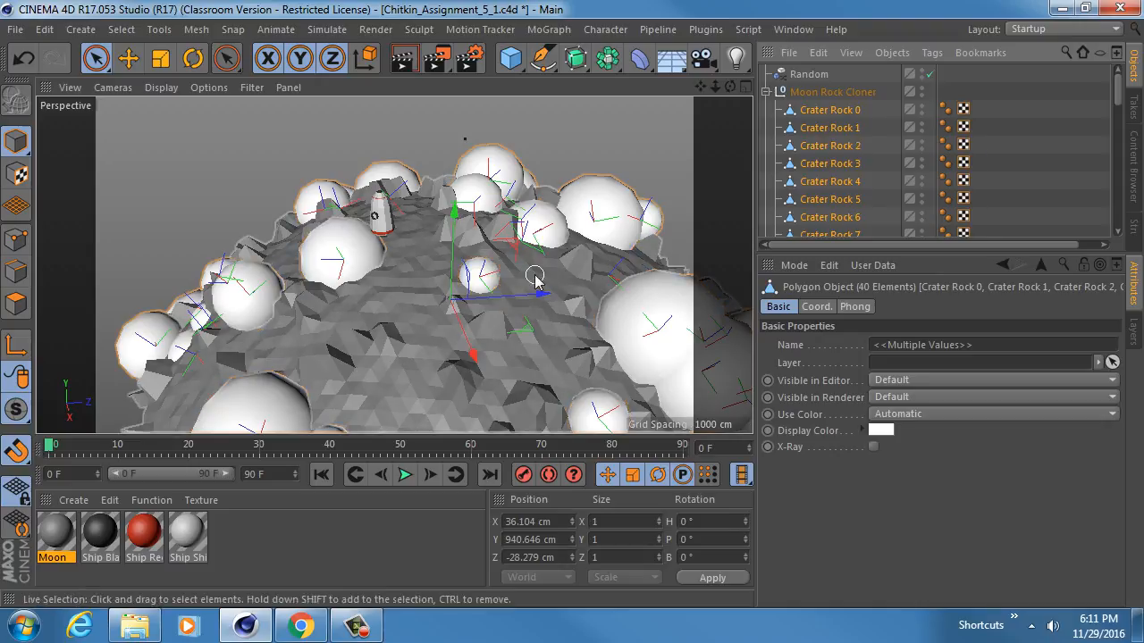
{"action": "right_click", "coordinate": [829, 152]}
{"action": "mouse_move", "coordinate": [873, 154]}
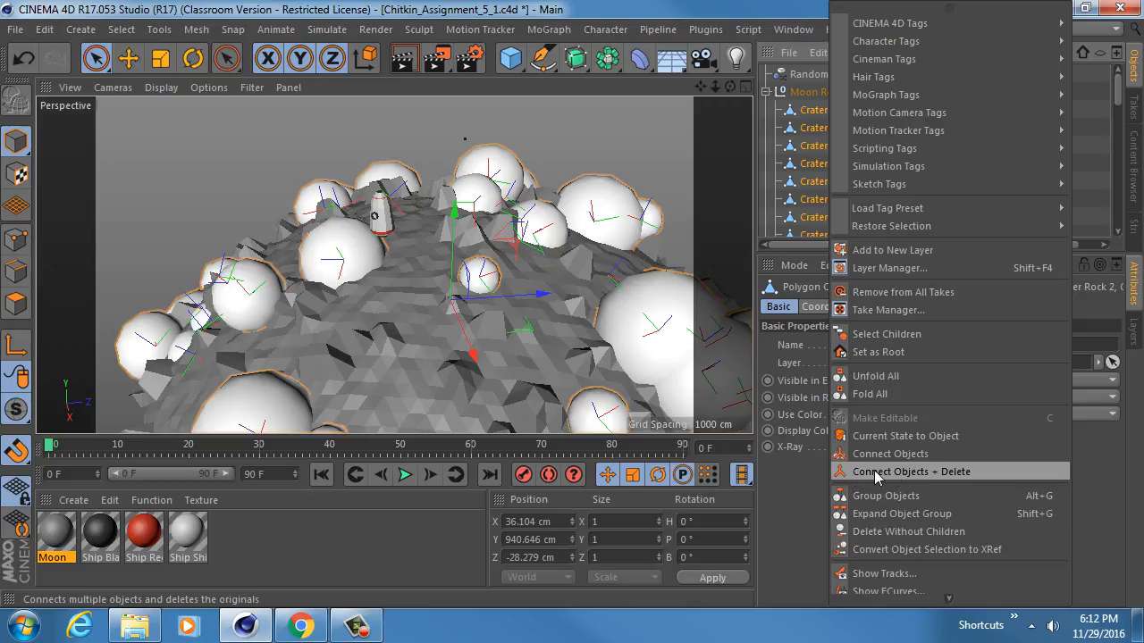
{"action": "left_click", "coordinate": [893, 472]}
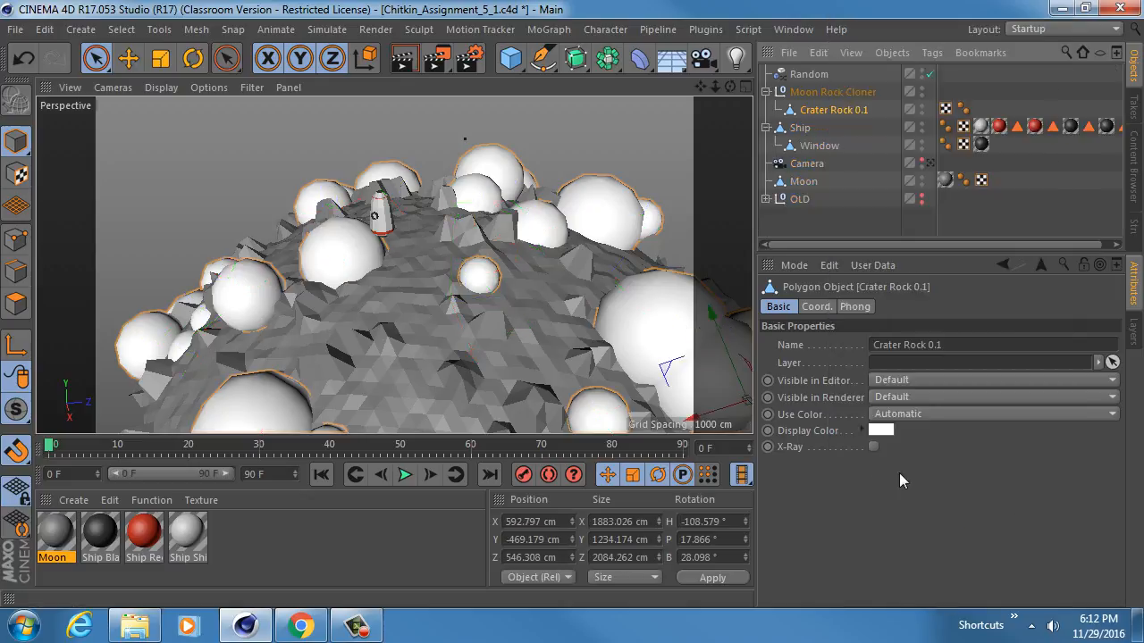
Rename the merged crater rock mesh as Craters.
{"action": "double_click", "coordinate": [816, 110]}
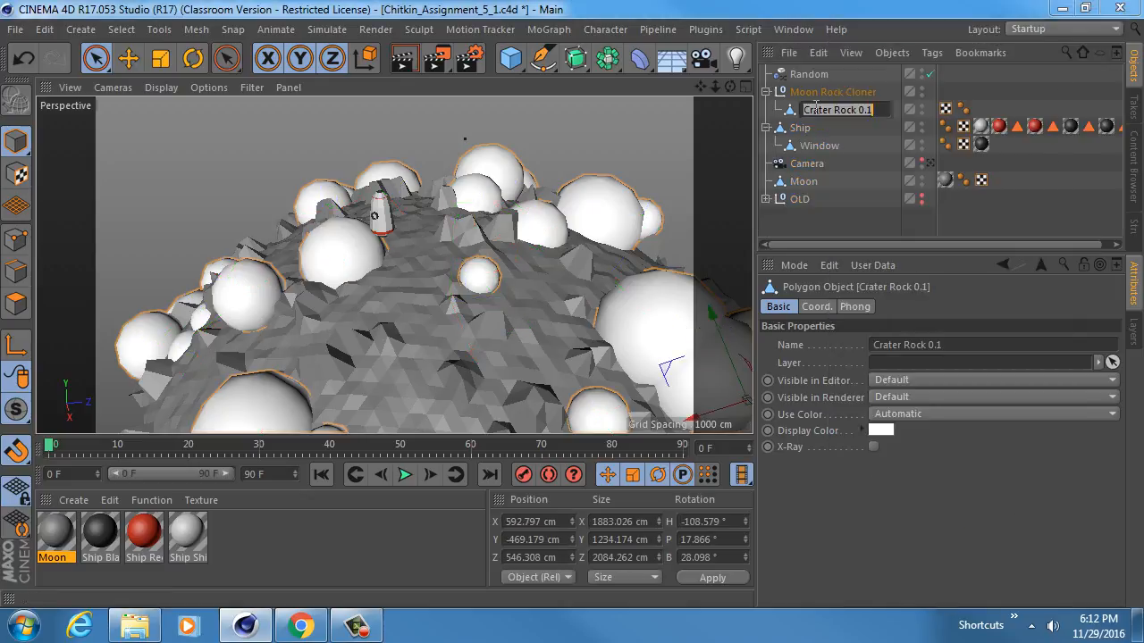
{"action": "type", "text": "Crater"}
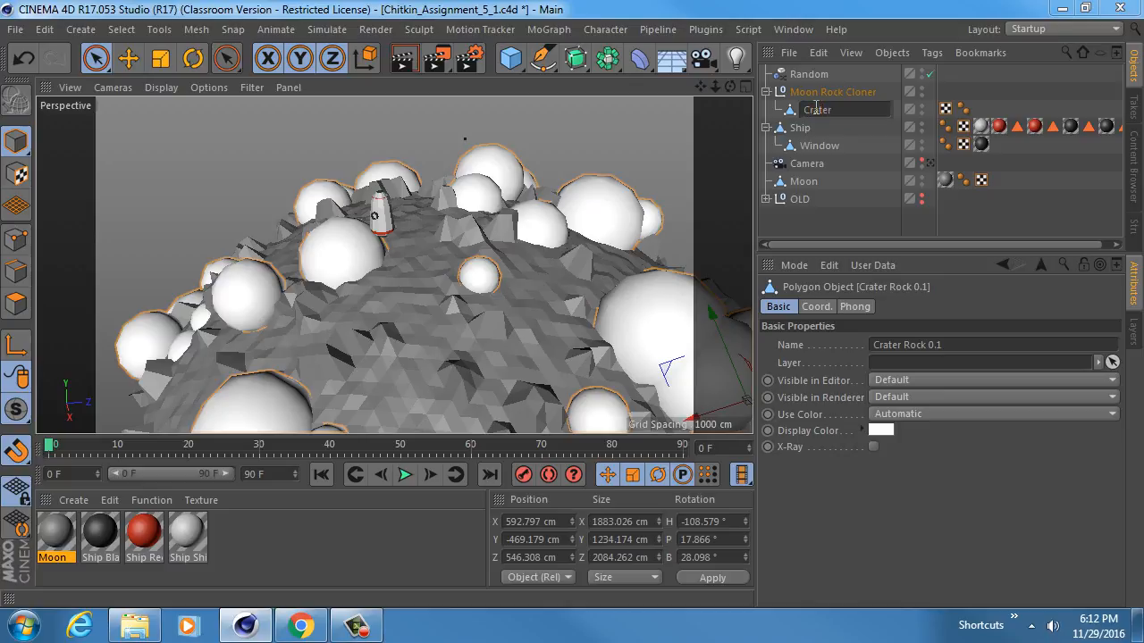
{"action": "type", "text": "s"}
{"action": "key", "text": "Return"}
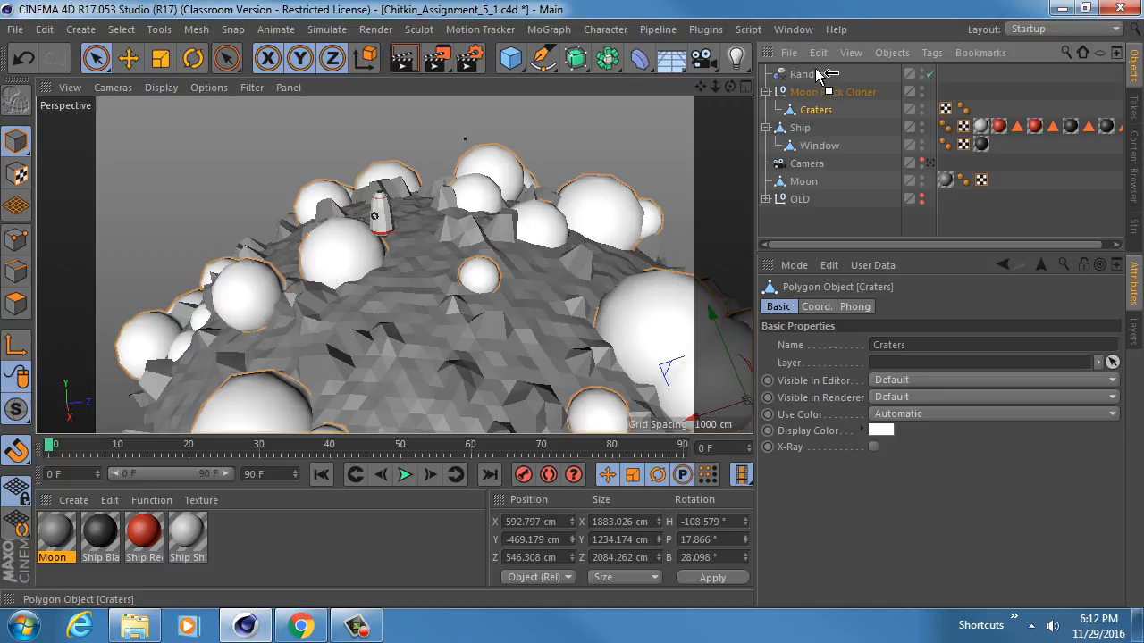
Take Craters out of the Moon Rock Cloner null and delete the leftover null and Random effector.
{"action": "left_click_drag", "start_coordinate": [816, 74], "coordinate": [815, 71]}
{"action": "left_click", "coordinate": [808, 92]}
{"action": "left_click", "coordinate": [817, 110], "text": "ctrl"}
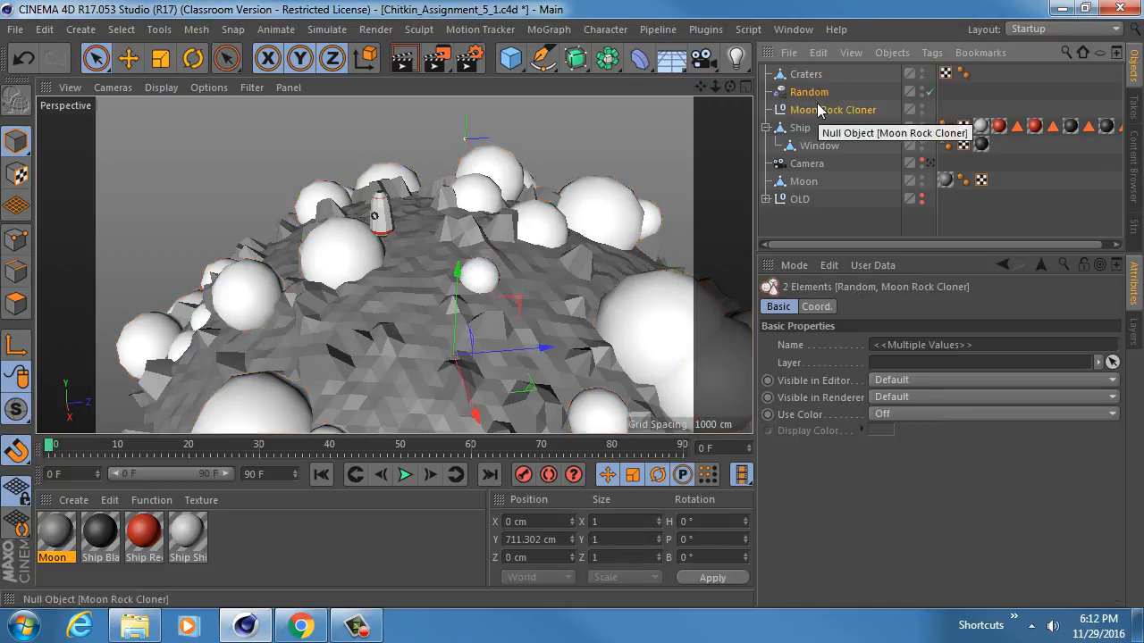
{"action": "key", "text": "Delete"}
Move the Craters object directly above Moon in the object hierarchy.
{"action": "left_click", "coordinate": [808, 74]}
{"action": "left_click_drag", "start_coordinate": [572, 250], "coordinate": [539, 258], "text": "alt"}
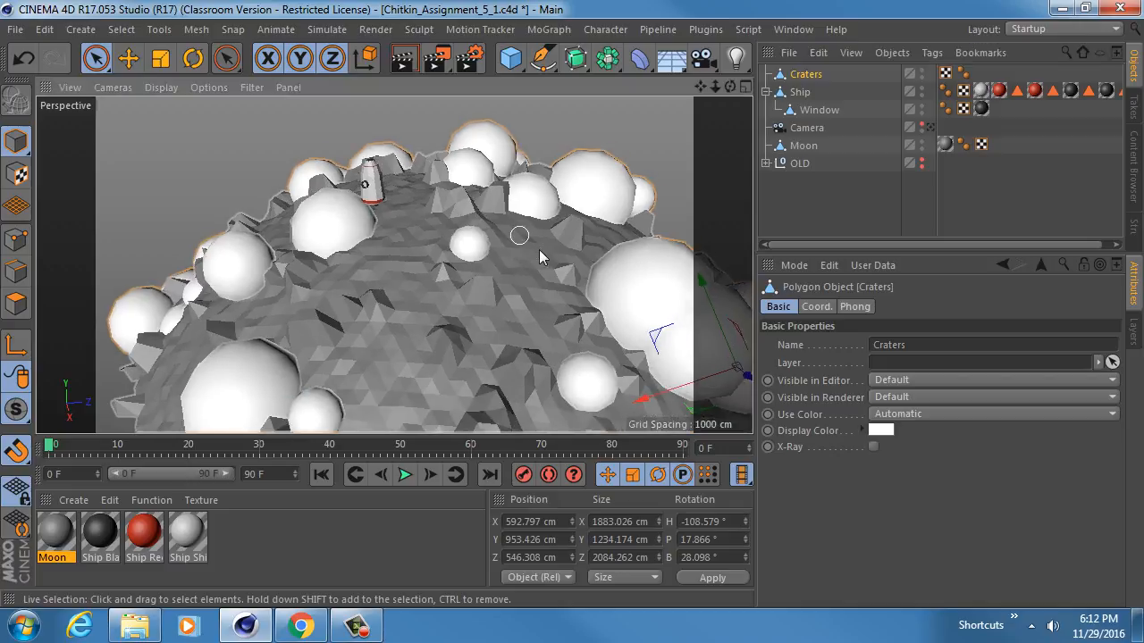
{"action": "scroll", "coordinate": [533, 251], "scroll_direction": "down", "scroll_amount": 1}
{"action": "left_click_drag", "start_coordinate": [810, 75], "coordinate": [810, 132]}
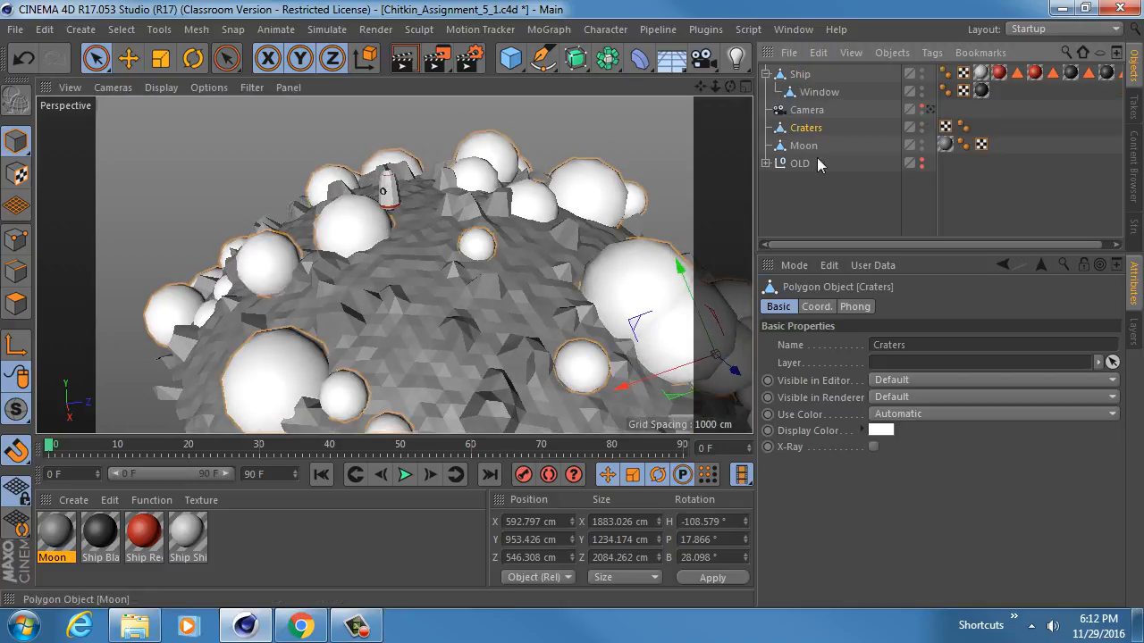
Add a Boole object to the scene for combining the Craters and Moon meshes.
{"action": "left_click", "coordinate": [805, 149]}
{"action": "left_click", "coordinate": [807, 130]}
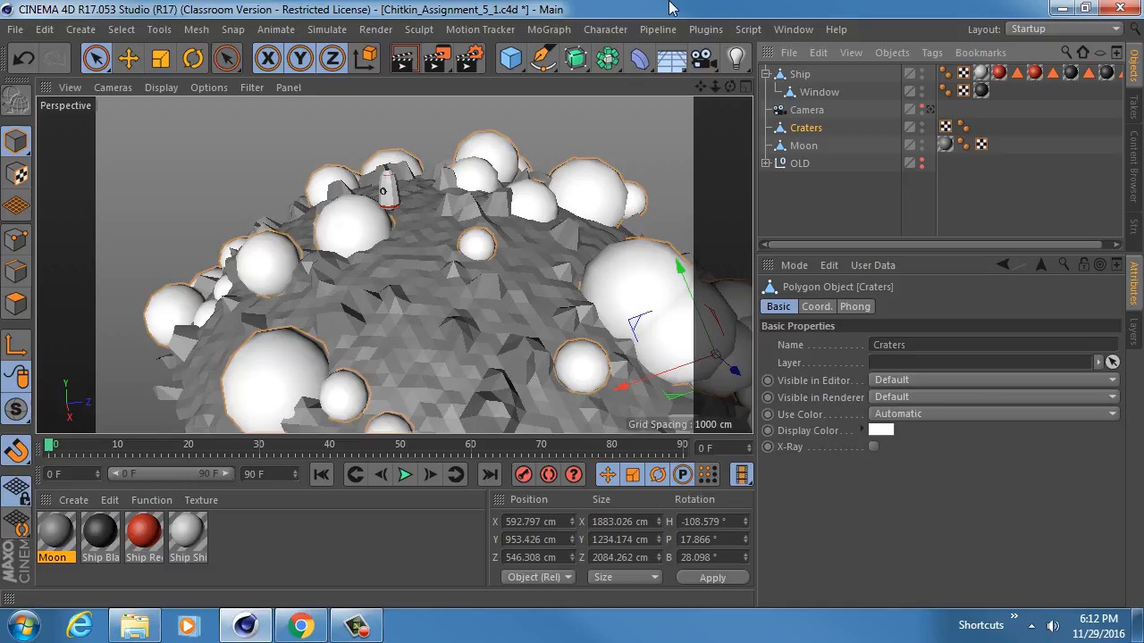
{"action": "left_click", "coordinate": [610, 59]}
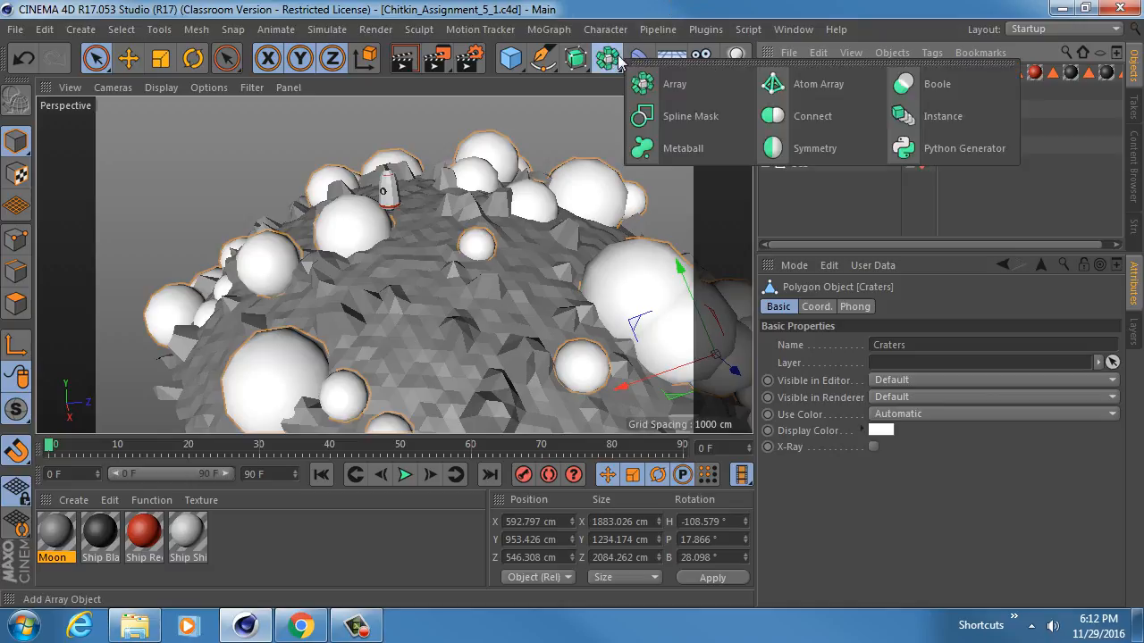
{"action": "left_click", "coordinate": [936, 86]}
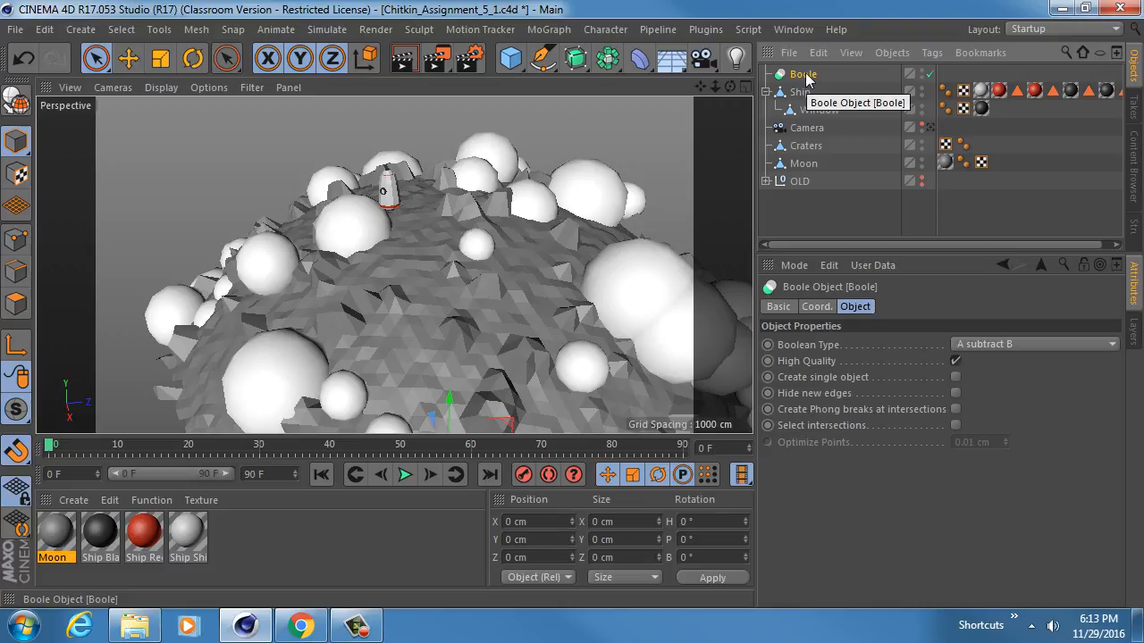
Move the Boole directly above Craters and nest both Craters and Moon under it.
{"action": "left_click_drag", "start_coordinate": [806, 76], "coordinate": [808, 141]}
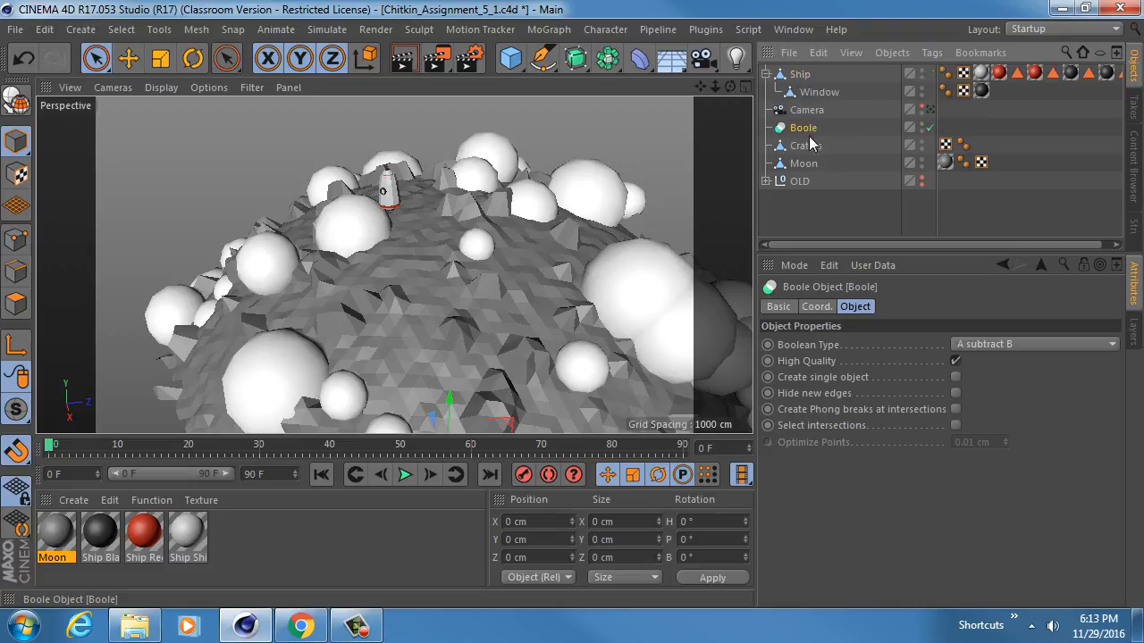
{"action": "left_click", "coordinate": [804, 163]}
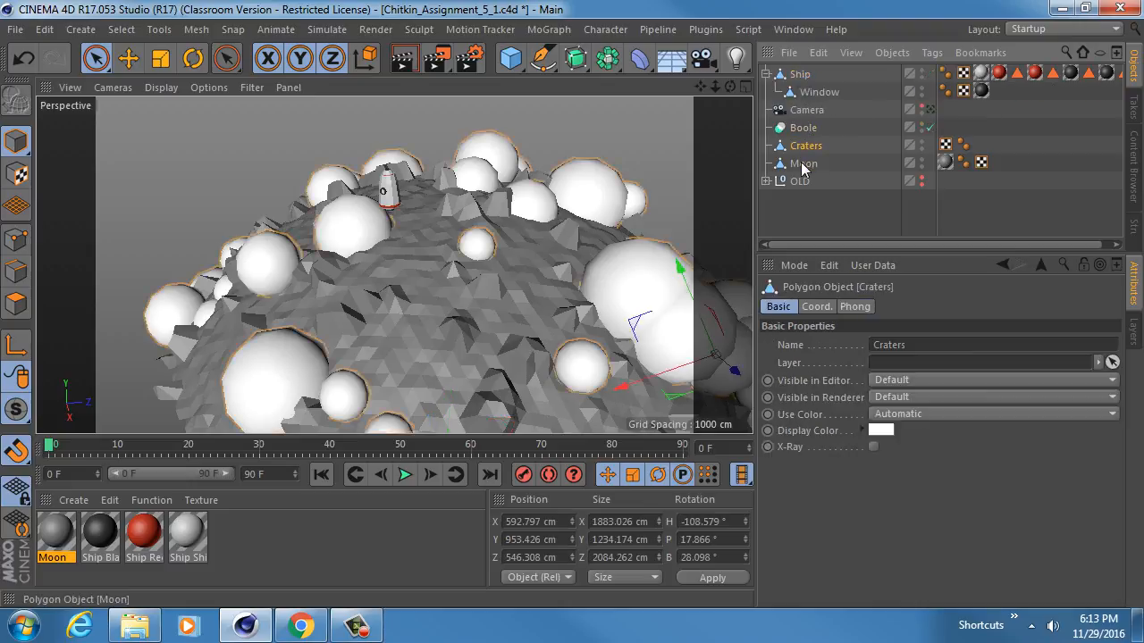
{"action": "left_click", "coordinate": [807, 148], "text": "ctrl"}
{"action": "left_click_drag", "start_coordinate": [806, 148], "coordinate": [807, 130]}
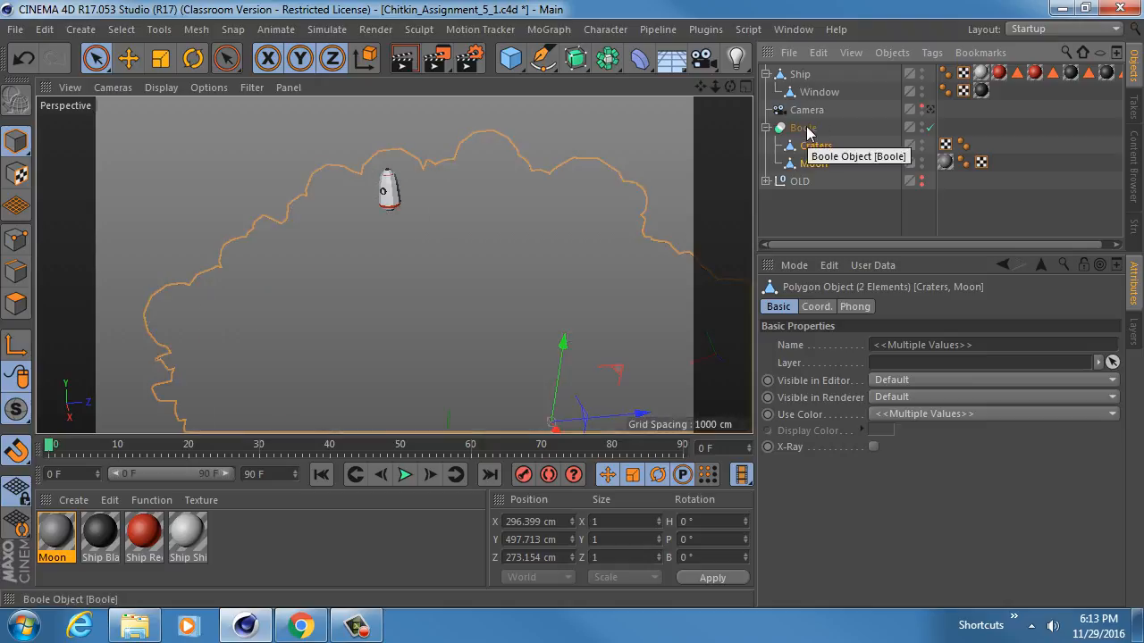
Reorder the Boole's children so that Moon comes before Craters.
{"action": "left_click", "coordinate": [807, 131]}
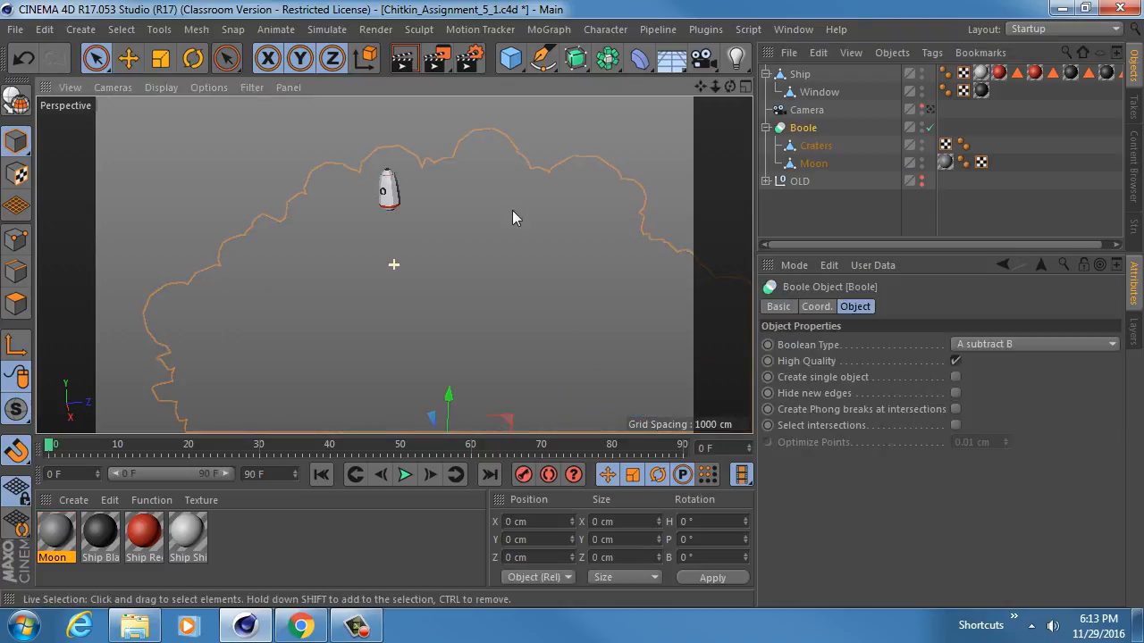
{"action": "mouse_move", "coordinate": [512, 210]}
{"action": "left_mouse_down", "text": "alt"}
{"action": "mouse_move", "coordinate": [514, 232]}
{"action": "mouse_move", "coordinate": [513, 195]}
{"action": "left_mouse_up", "text": "alt"}
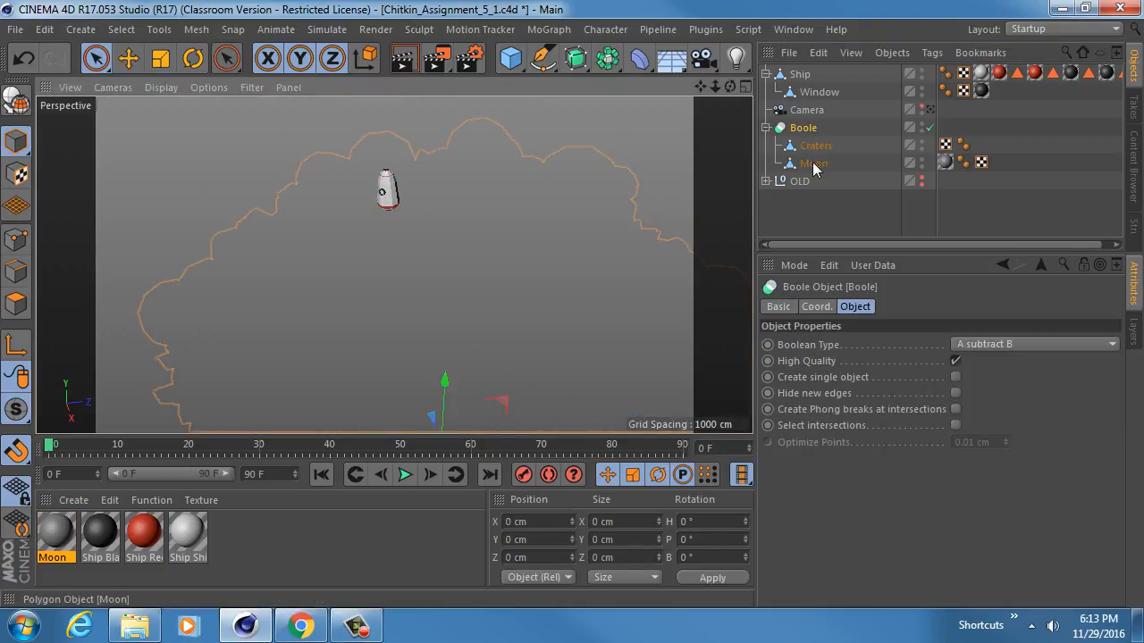
{"action": "left_click_drag", "start_coordinate": [813, 168], "coordinate": [813, 140]}
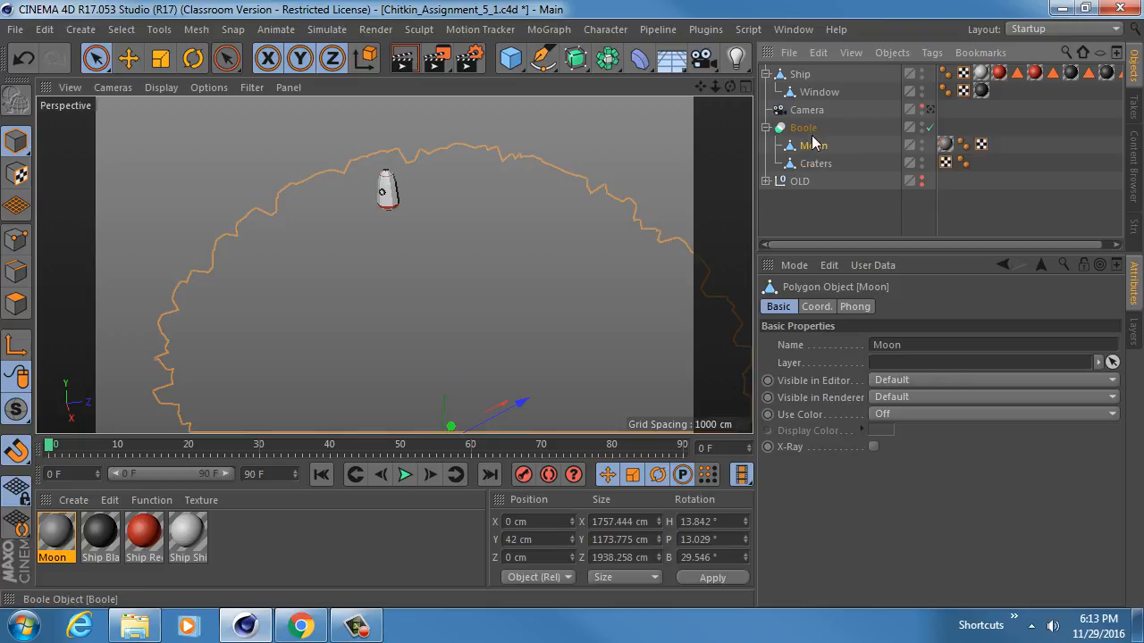
{"action": "left_click", "coordinate": [802, 128]}
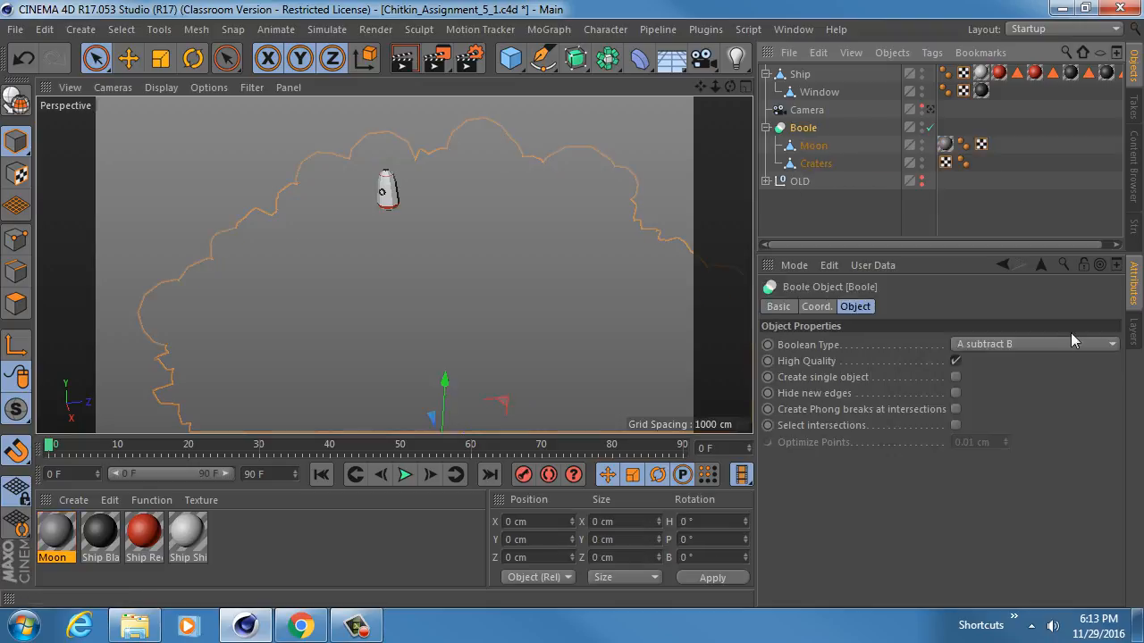
Try the A intersect B Boolean type on the Boole and return it to A subtract B.
{"action": "left_click", "coordinate": [1006, 343]}
{"action": "left_click", "coordinate": [1004, 341]}
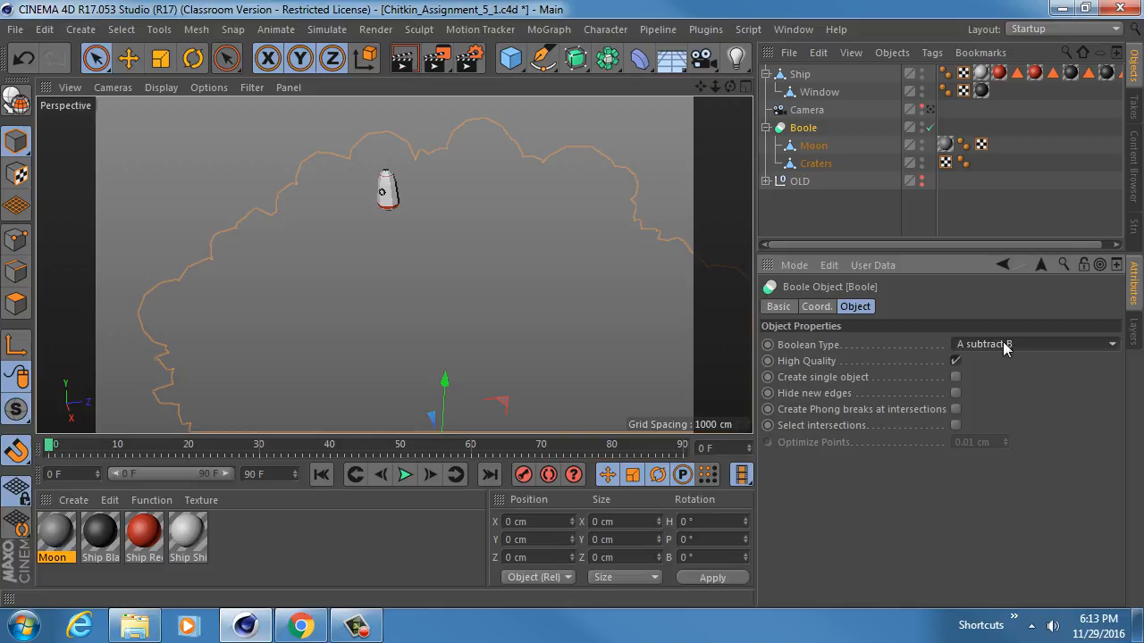
{"action": "scroll", "coordinate": [1004, 343], "scroll_direction": "down", "scroll_amount": 1}
{"action": "scroll", "coordinate": [382, 207], "scroll_direction": "down", "scroll_amount": 3}
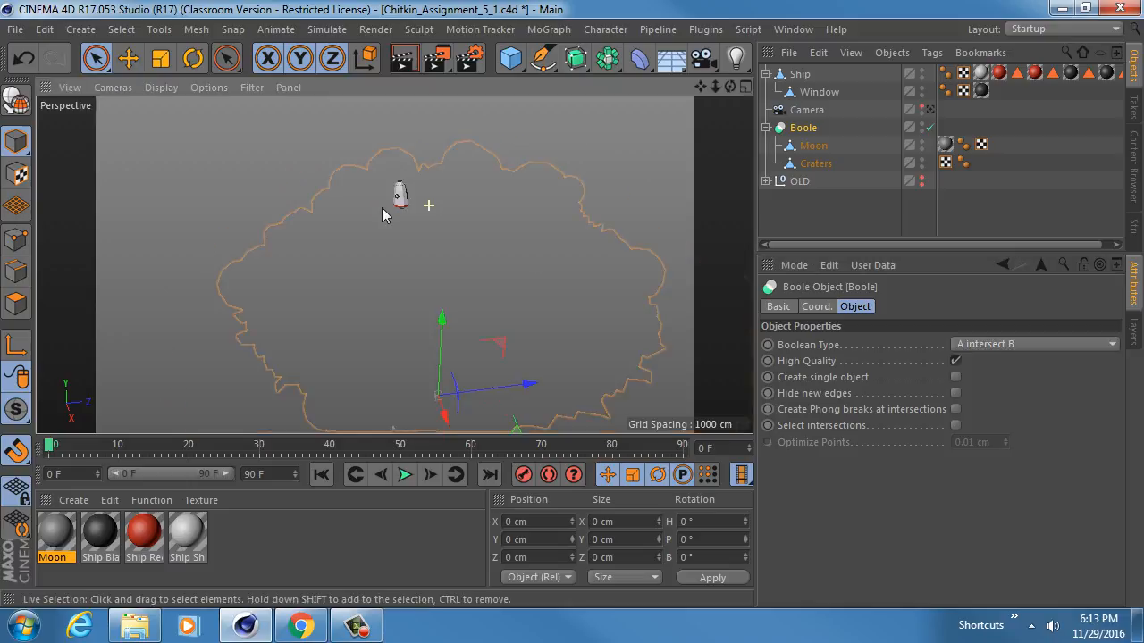
{"action": "middle_click_drag", "start_coordinate": [407, 218], "coordinate": [387, 233], "text": "alt"}
{"action": "left_click", "coordinate": [979, 343]}
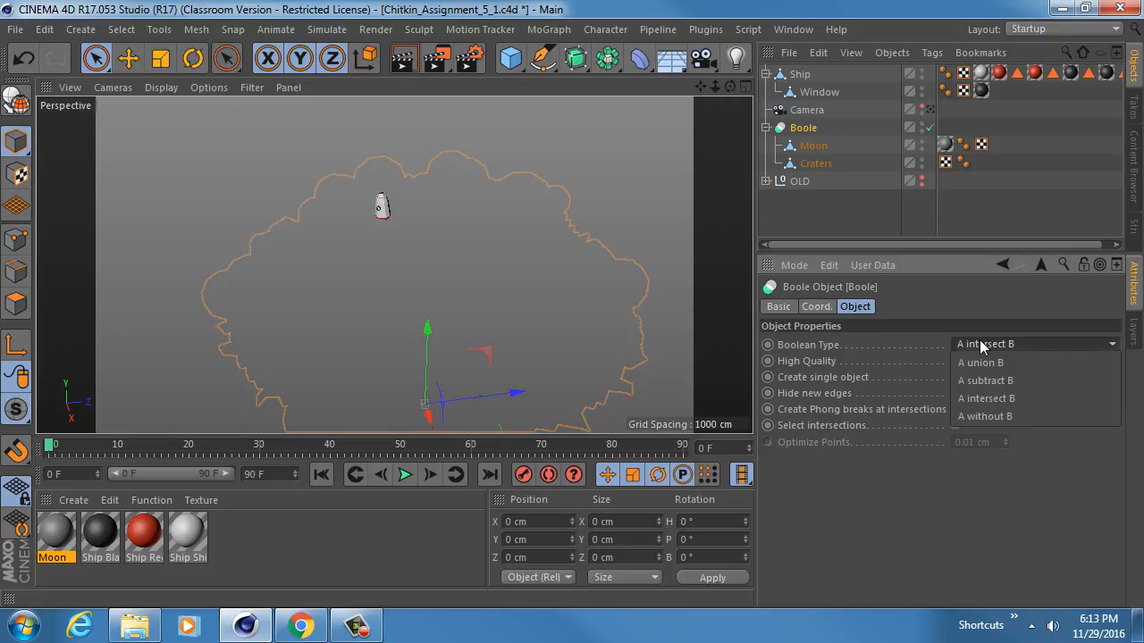
{"action": "left_click", "coordinate": [980, 343]}
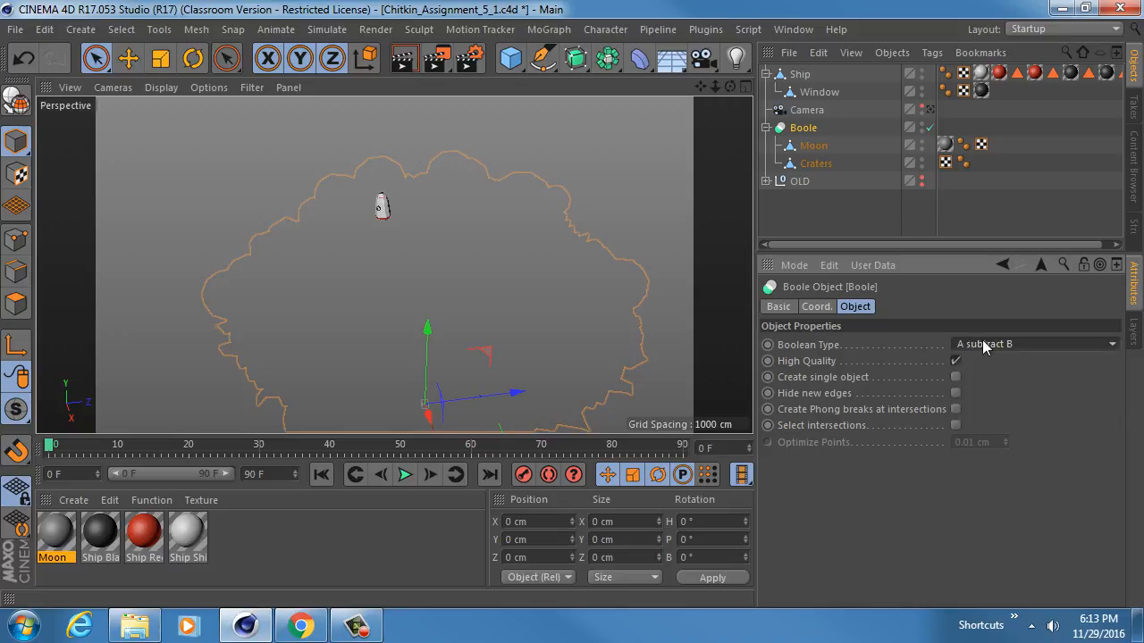
{"action": "scroll", "coordinate": [982, 343], "scroll_direction": "up", "scroll_amount": 2}
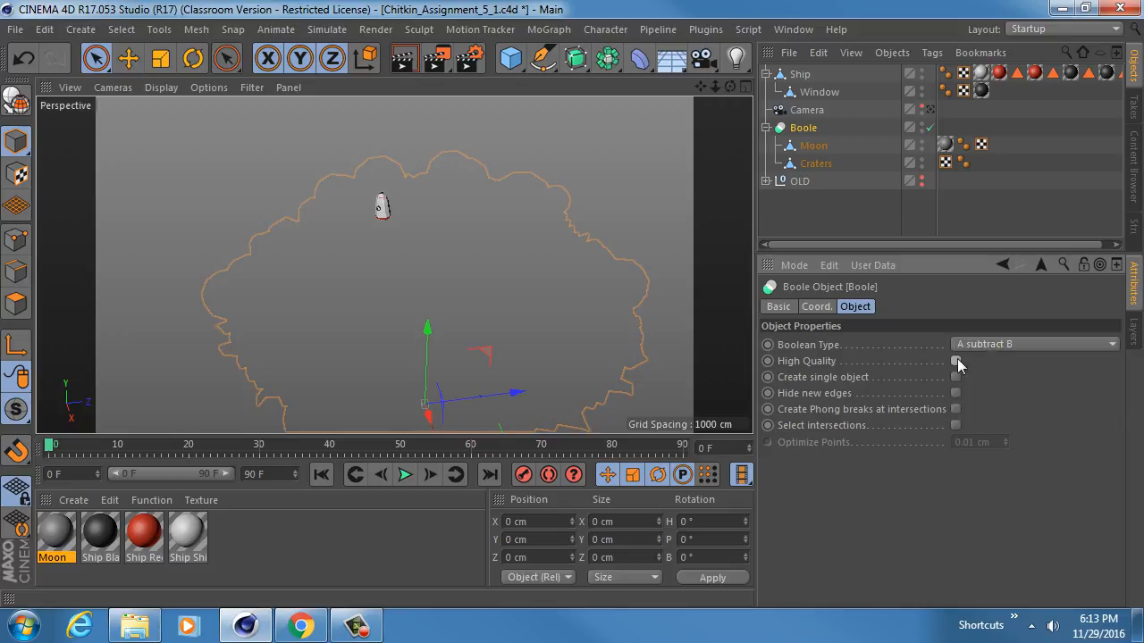
Turn off High Quality on the Boole and inspect the craters on the moon up close.
{"action": "left_click", "coordinate": [955, 361]}
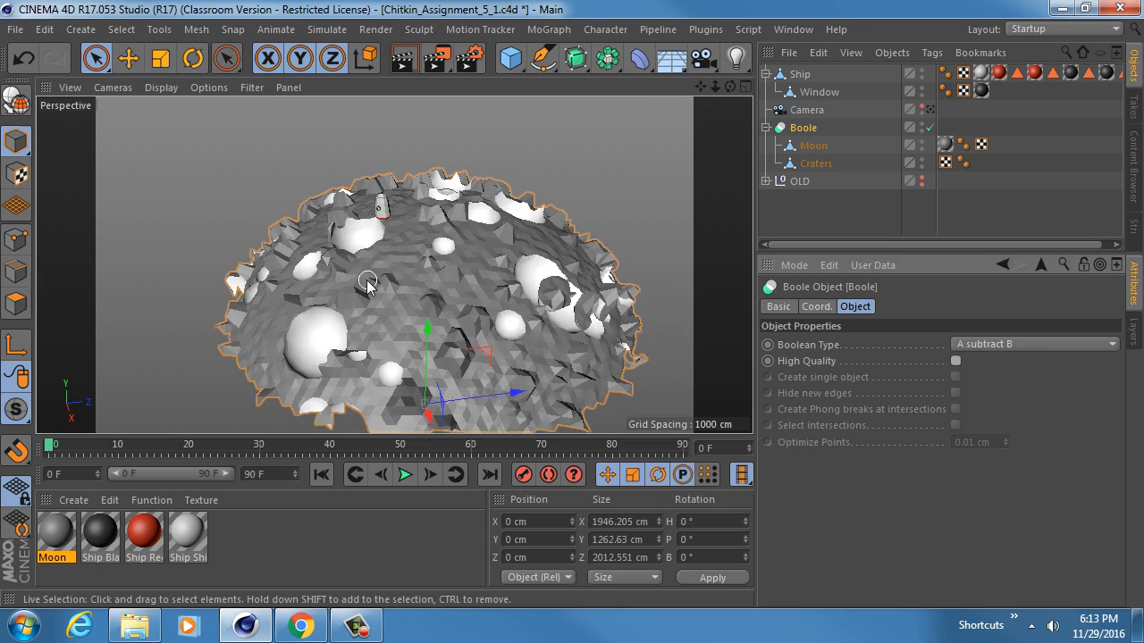
{"action": "mouse_move", "coordinate": [365, 278]}
{"action": "right_mouse_down", "text": "alt"}
{"action": "mouse_move", "coordinate": [418, 277]}
{"action": "mouse_move", "coordinate": [369, 276]}
{"action": "right_mouse_up", "text": "alt"}
{"action": "left_click_drag", "start_coordinate": [368, 282], "coordinate": [500, 257], "text": "alt"}
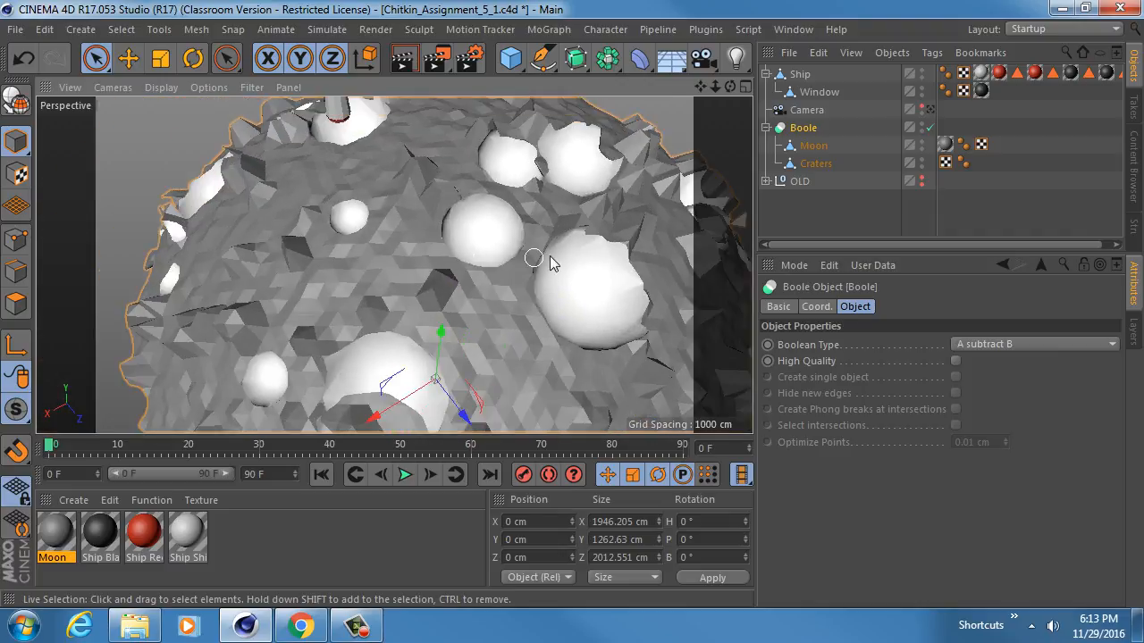
Set the Phong Angle of the Craters mesh's Phong tag to 0° and check the faceted craters around the moon.
{"action": "left_click", "coordinate": [963, 145]}
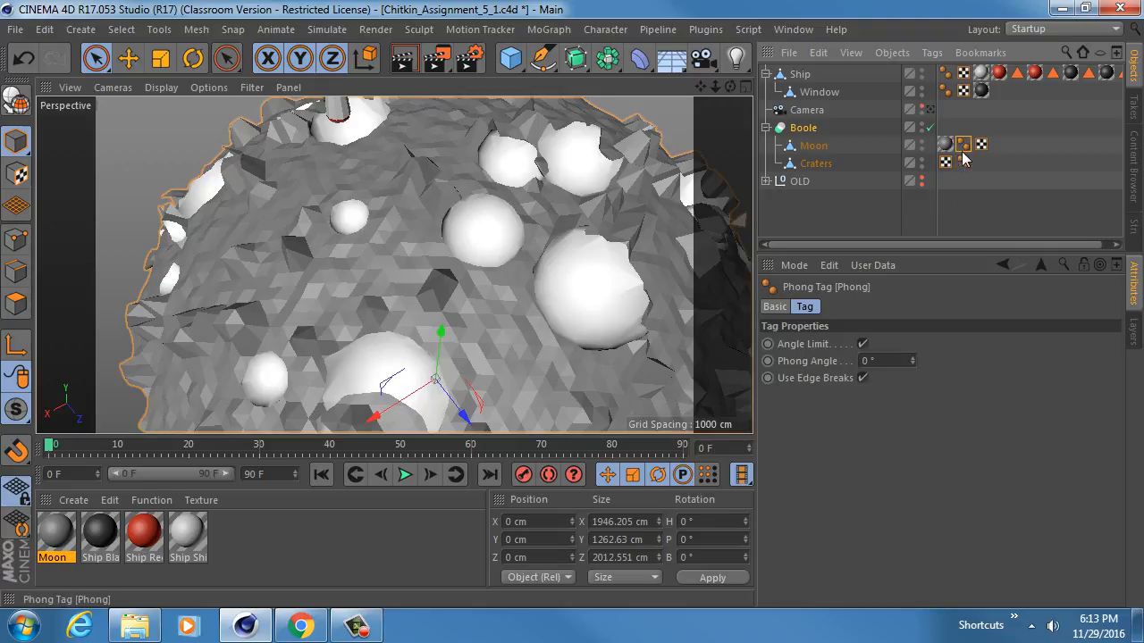
{"action": "left_click", "coordinate": [963, 161]}
{"action": "left_click", "coordinate": [893, 360]}
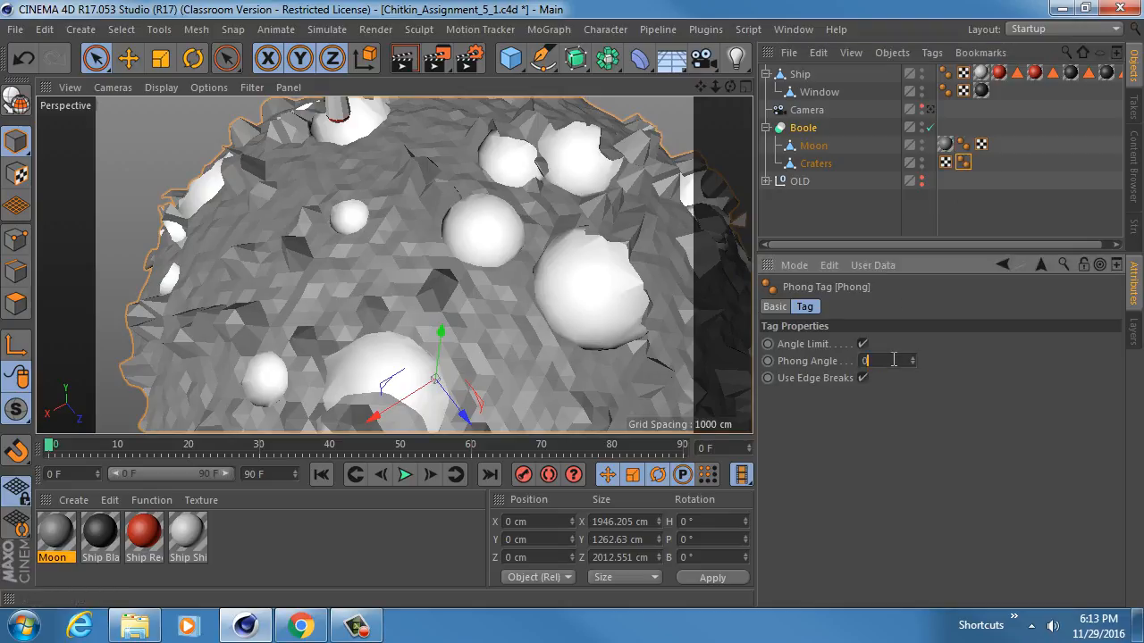
{"action": "type", "text": "0"}
{"action": "key", "text": "Return"}
{"action": "left_click_drag", "start_coordinate": [408, 270], "coordinate": [391, 254], "text": "alt"}
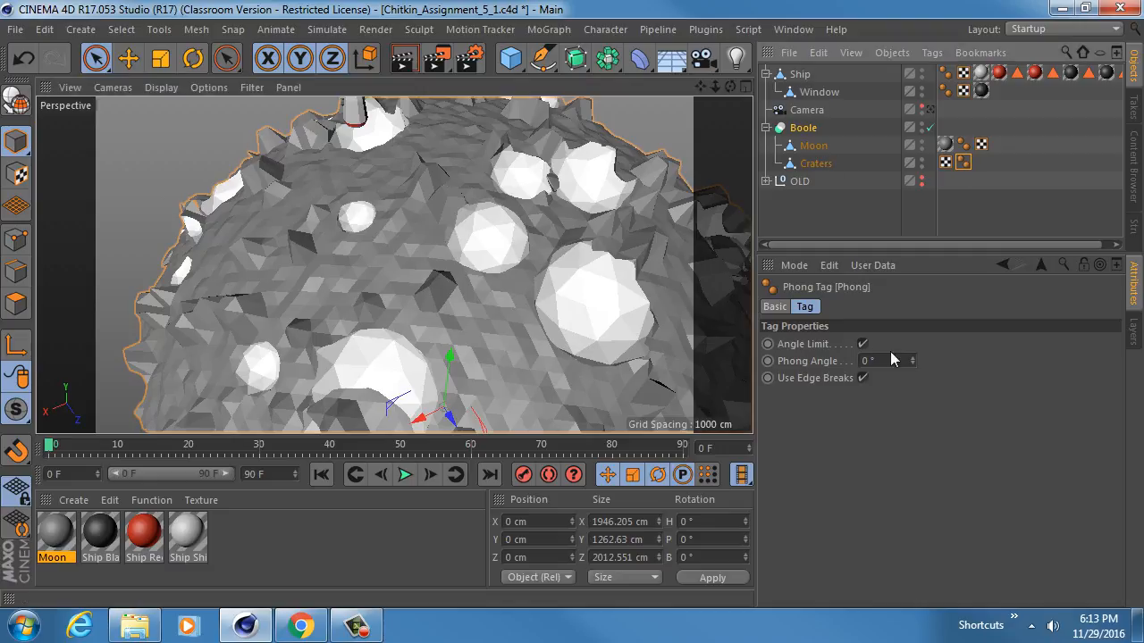
{"action": "left_click_drag", "start_coordinate": [888, 360], "coordinate": [756, 342]}
{"action": "left_click_drag", "start_coordinate": [393, 263], "coordinate": [438, 239], "text": "alt"}
Move the Moon texture tag from the Moon mesh onto the Boole so the material covers the craters too.
{"action": "left_click", "coordinate": [808, 131]}
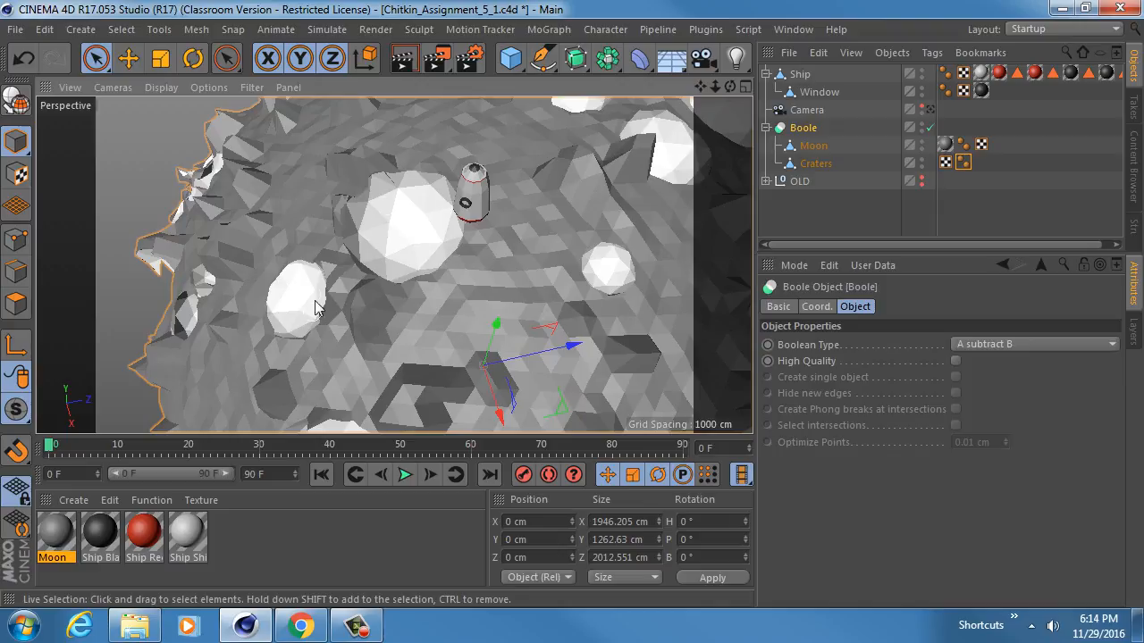
{"action": "left_click_drag", "start_coordinate": [408, 339], "coordinate": [485, 300], "text": "alt"}
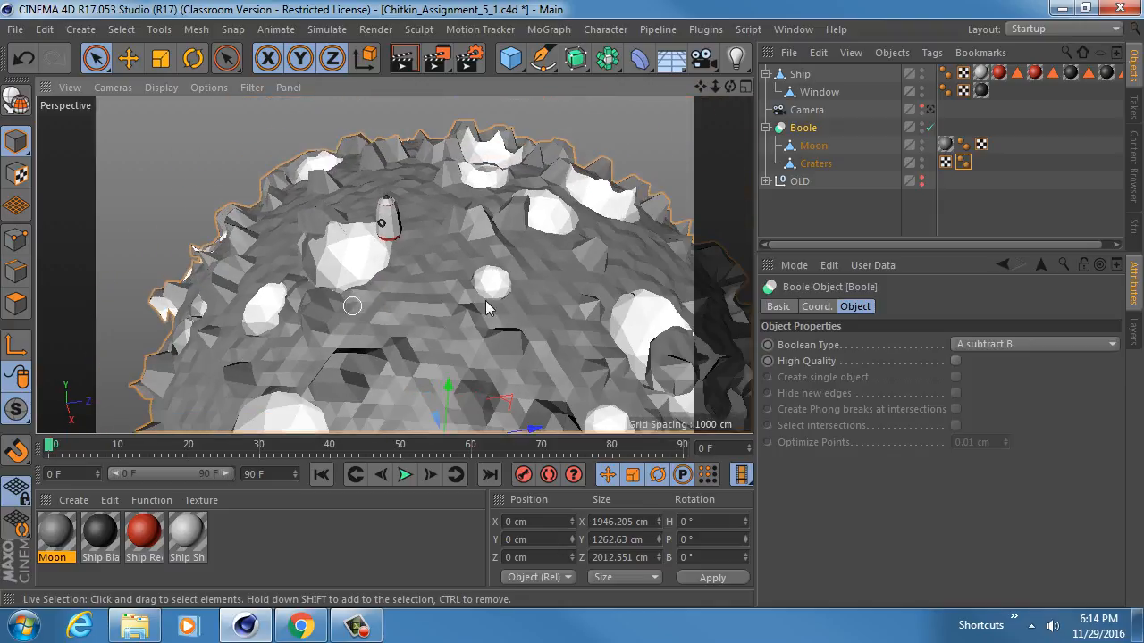
{"action": "left_click", "coordinate": [945, 145]}
{"action": "left_click_drag", "start_coordinate": [952, 131], "coordinate": [976, 145]}
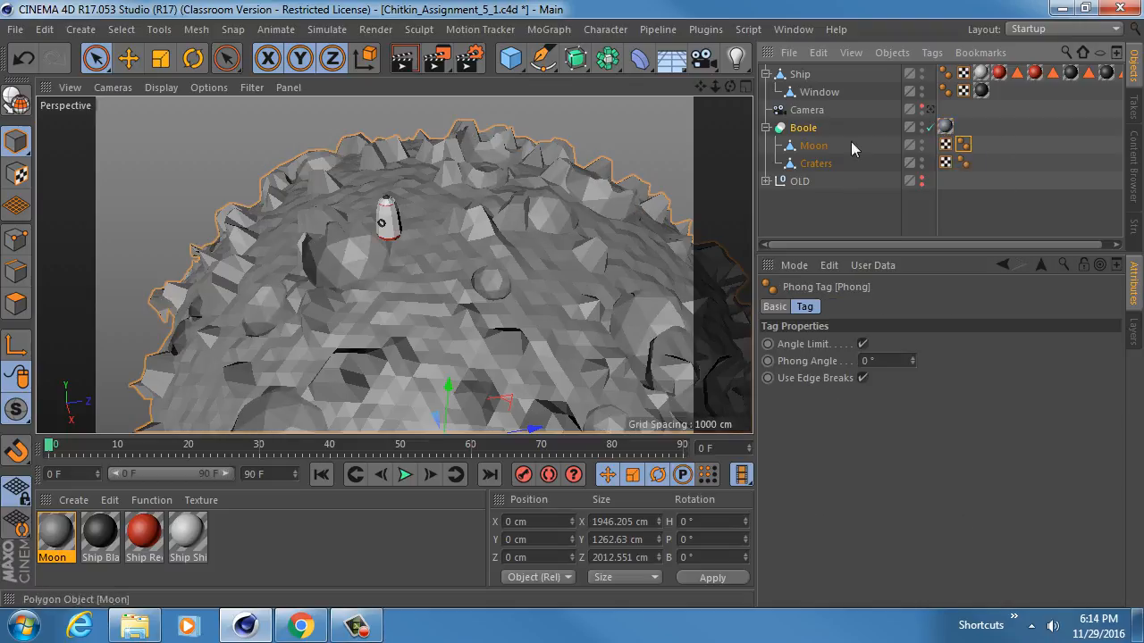
{"action": "left_click", "coordinate": [809, 129]}
{"action": "left_click", "coordinate": [947, 128]}
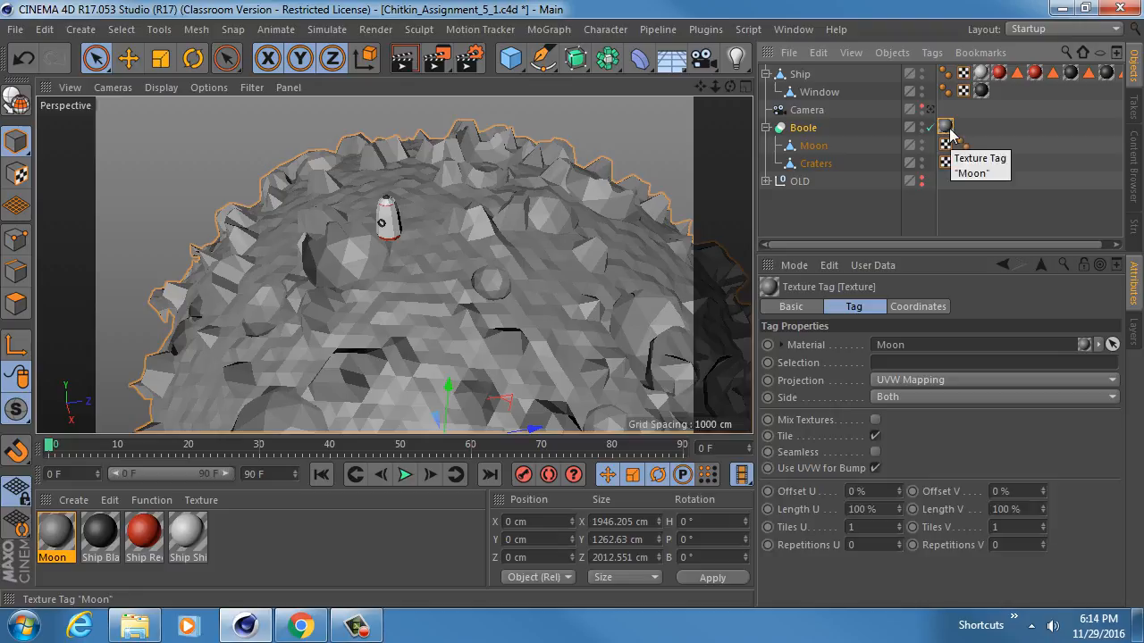
{"action": "left_click", "coordinate": [809, 129]}
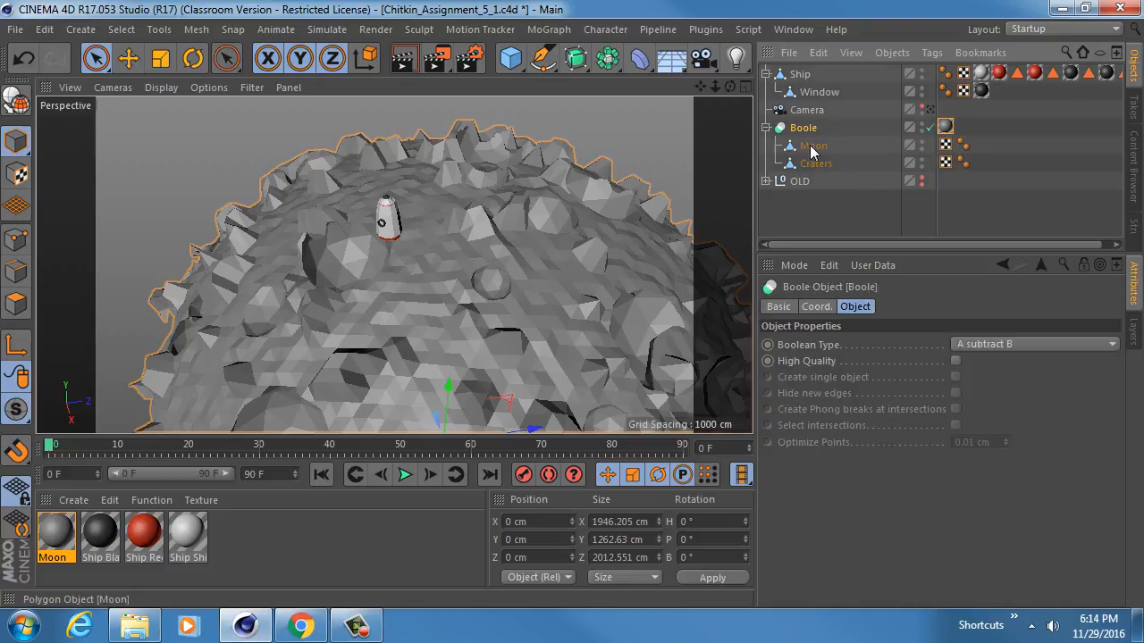
Look through the scene's Camera and reframe the shot on the spaceship and the cratered surface around it.
{"action": "mouse_move", "coordinate": [402, 280]}
{"action": "left_mouse_down", "text": "alt"}
{"action": "mouse_move", "coordinate": [376, 141]}
{"action": "mouse_move", "coordinate": [395, 284]}
{"action": "left_mouse_up", "text": "alt"}
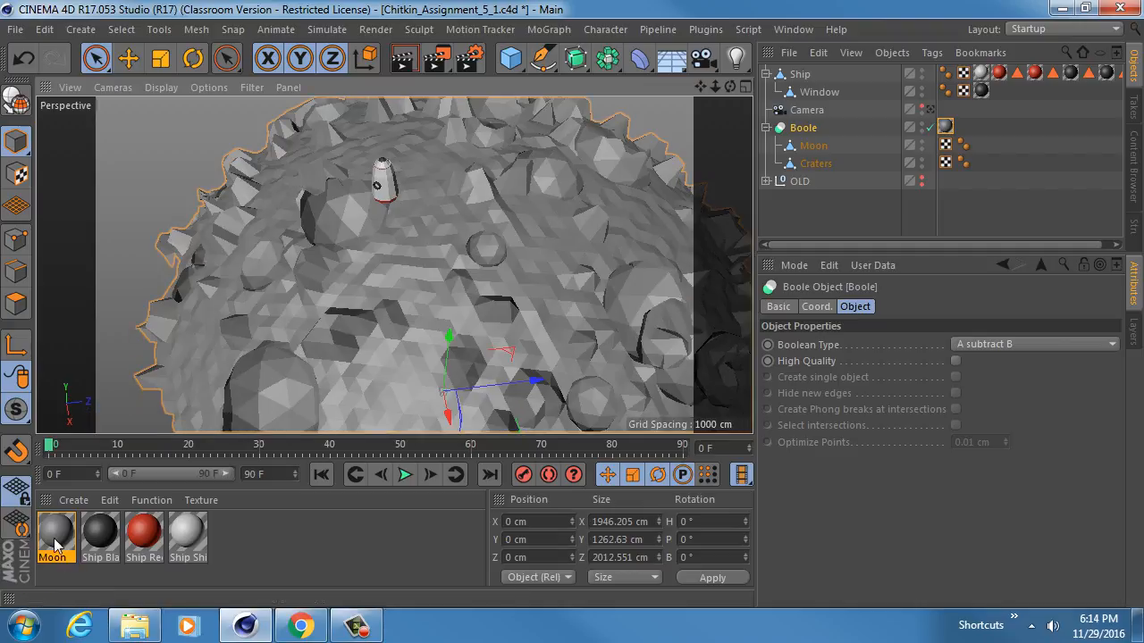
{"action": "left_click_drag", "start_coordinate": [396, 260], "coordinate": [396, 177], "text": "alt"}
{"action": "left_click", "coordinate": [930, 109]}
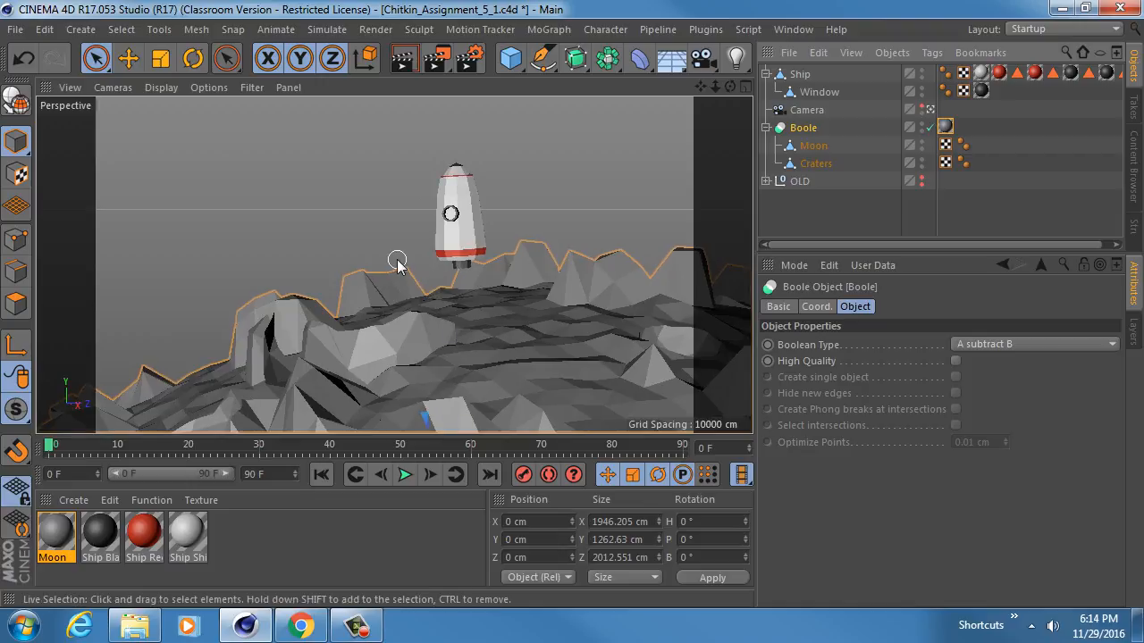
{"action": "left_click_drag", "start_coordinate": [396, 265], "coordinate": [411, 284], "text": "alt"}
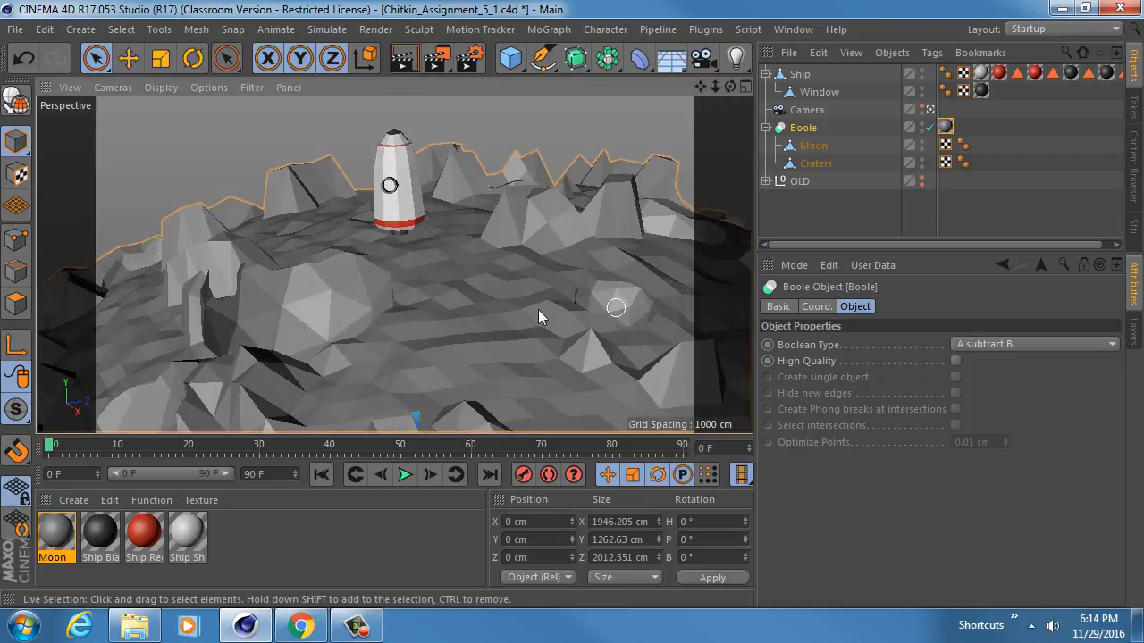
{"action": "left_click_drag", "start_coordinate": [355, 320], "coordinate": [412, 349], "text": "alt"}
{"action": "left_click_drag", "start_coordinate": [390, 306], "coordinate": [381, 341], "text": "alt"}
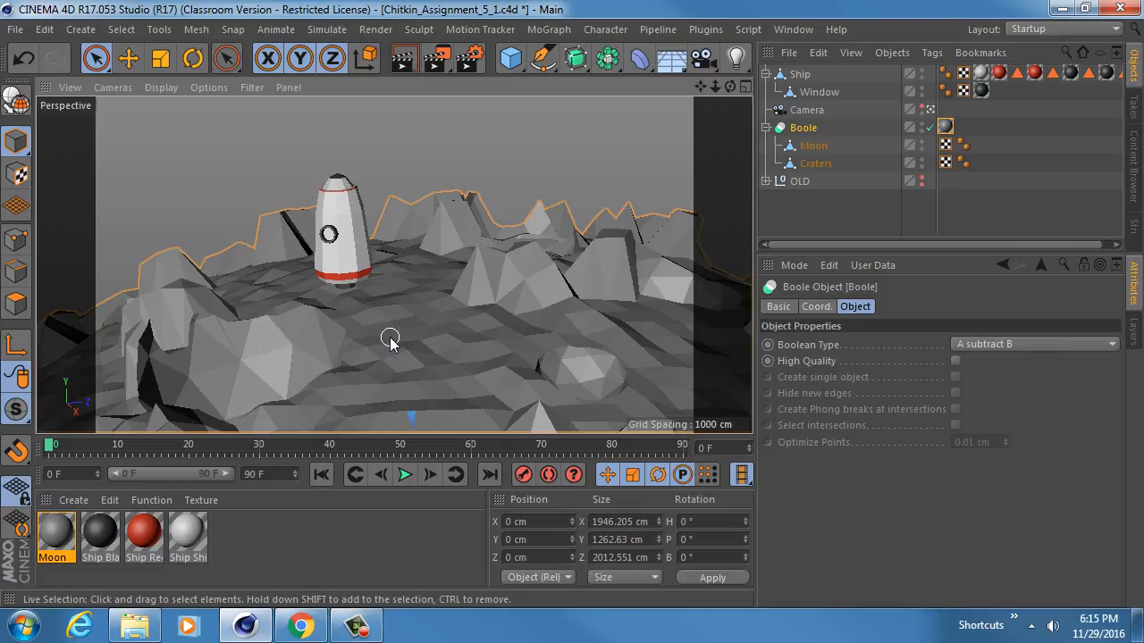
{"action": "left_click_drag", "start_coordinate": [363, 332], "coordinate": [343, 286], "text": "alt"}
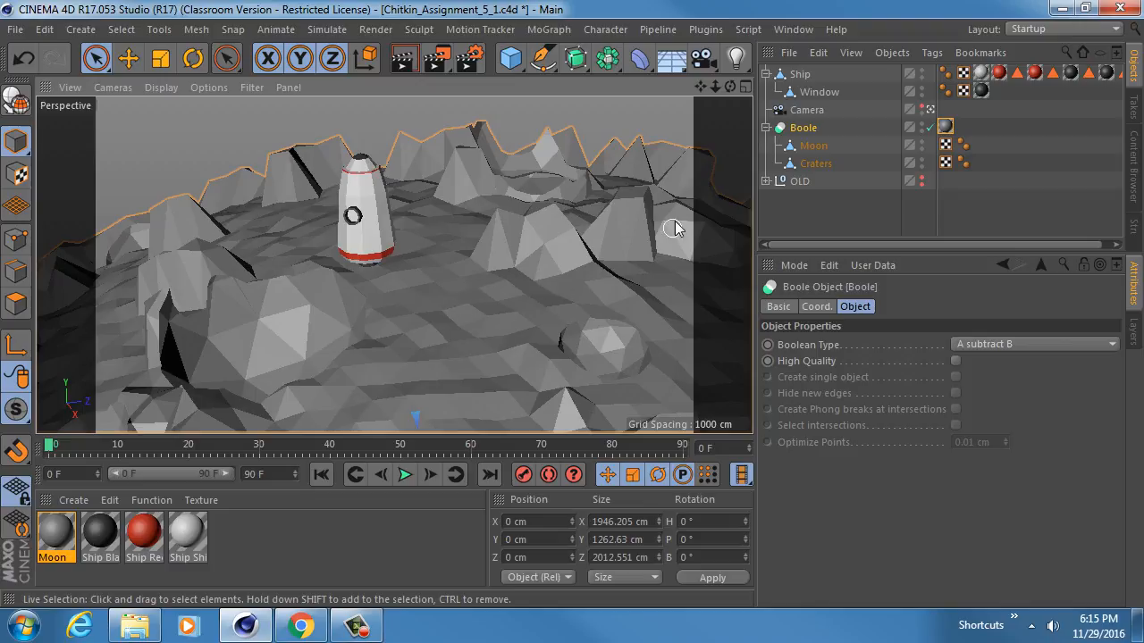
Copy the Random effector and Moon Rock Cloner from the OLD null to the top of the object hierarchy.
{"action": "left_click", "coordinate": [765, 182]}
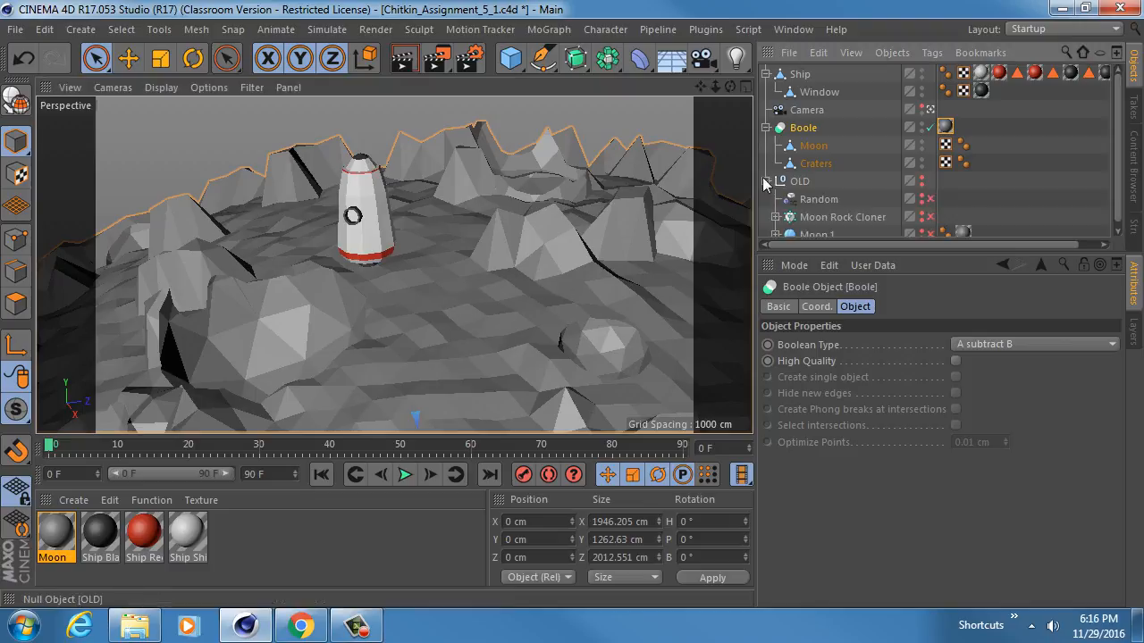
{"action": "left_click", "coordinate": [830, 217]}
{"action": "left_click", "coordinate": [828, 202], "text": "ctrl"}
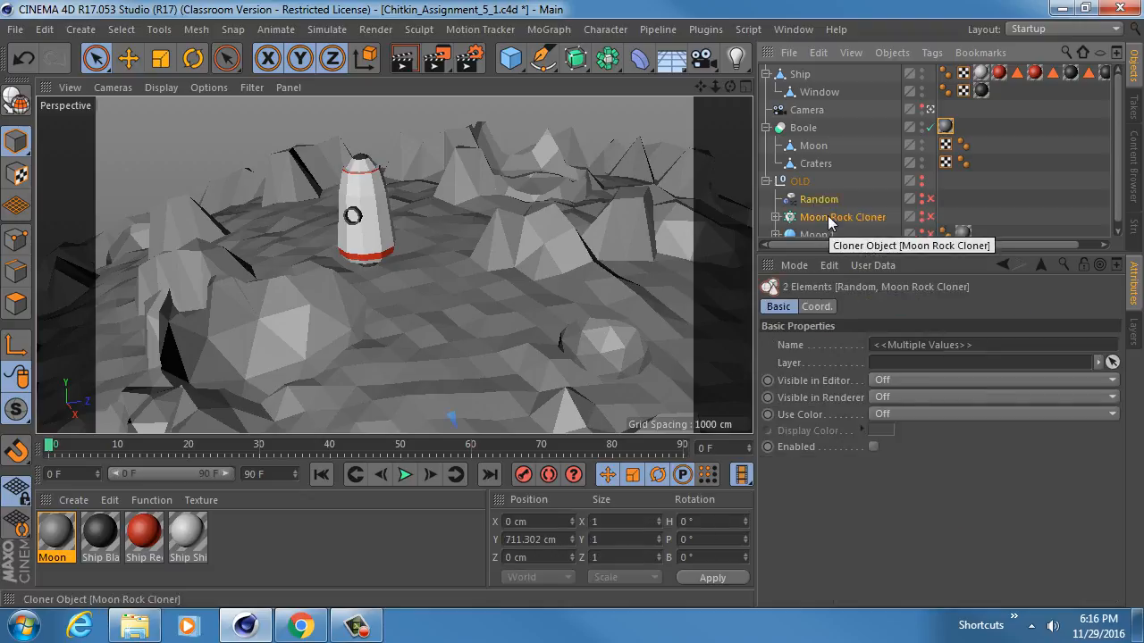
{"action": "left_click_drag", "start_coordinate": [828, 202], "coordinate": [831, 67]}
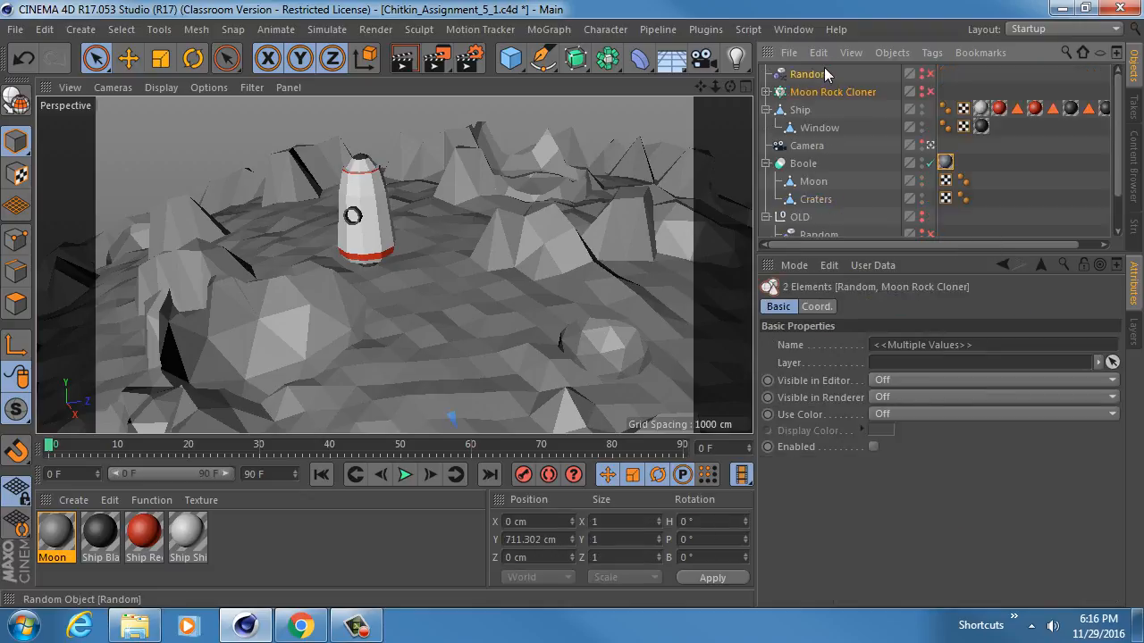
Enable the copied Moon Rock Cloner and Random effector and restore their visibility in the editor and renderer.
{"action": "left_click", "coordinate": [929, 92]}
{"action": "left_click", "coordinate": [921, 91], "text": "alt"}
{"action": "left_click", "coordinate": [929, 74]}
{"action": "left_click", "coordinate": [922, 74], "text": "alt"}
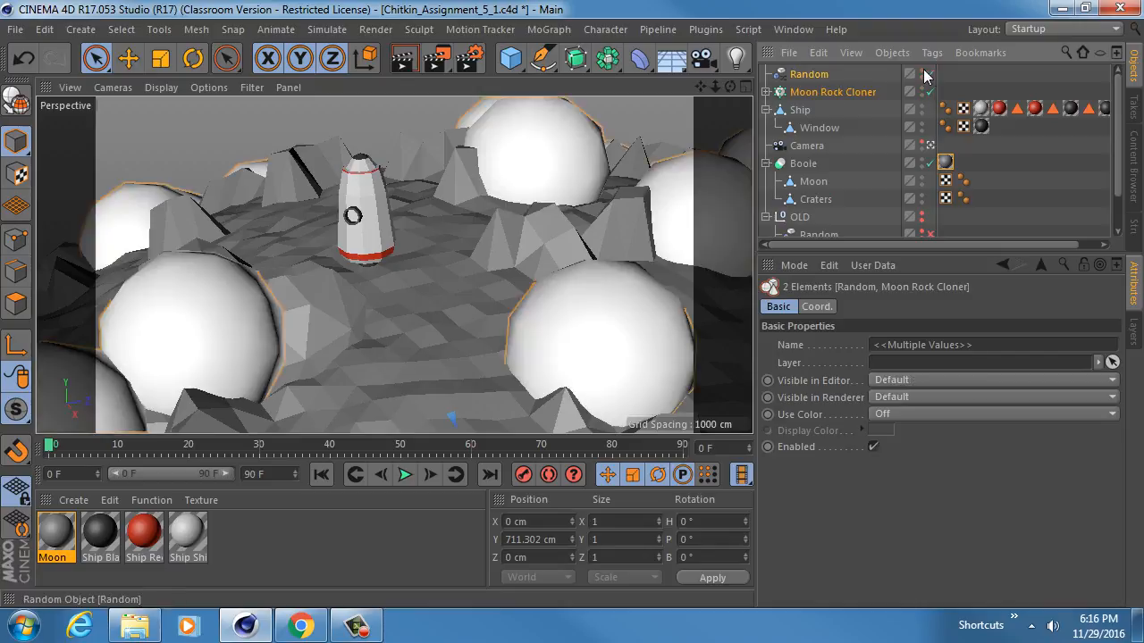
Set the radius of the Crater Rock sphere inside the copied Moon Rock Cloner to 25 cm.
{"action": "left_click", "coordinate": [826, 92]}
{"action": "left_click", "coordinate": [765, 92]}
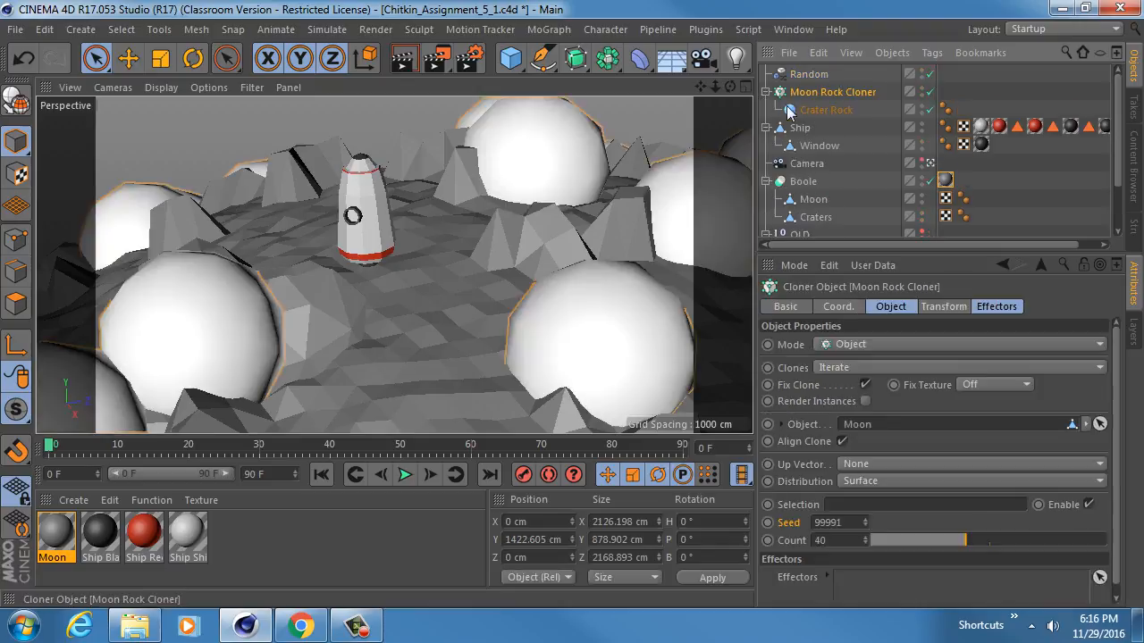
{"action": "left_click", "coordinate": [825, 110]}
{"action": "left_click", "coordinate": [891, 345]}
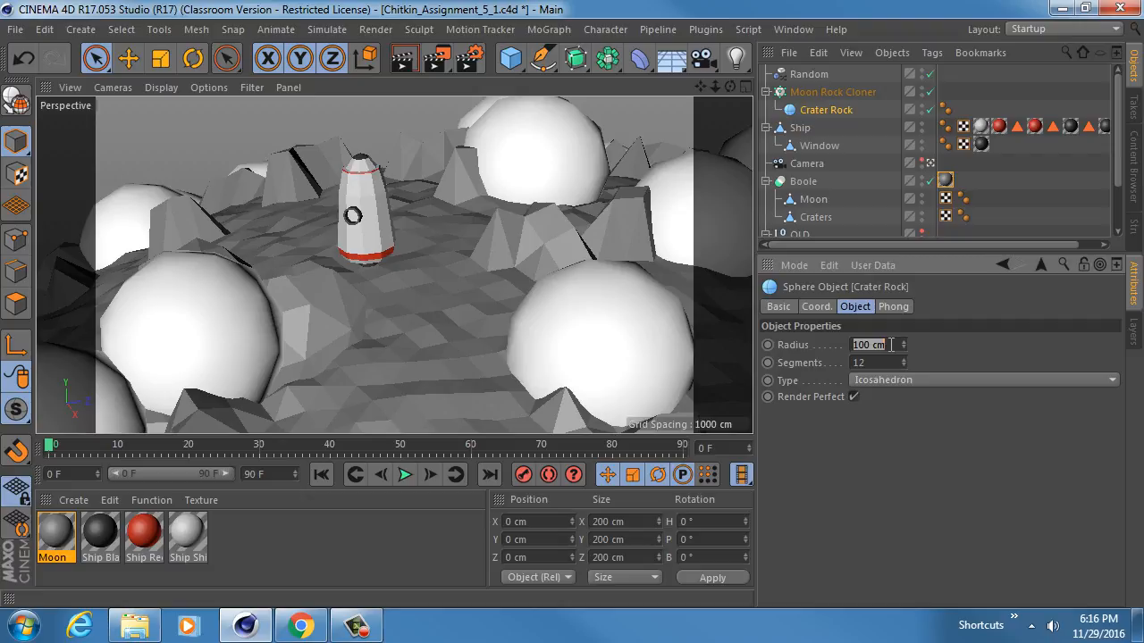
{"action": "type", "text": "25"}
{"action": "key", "text": "Return"}
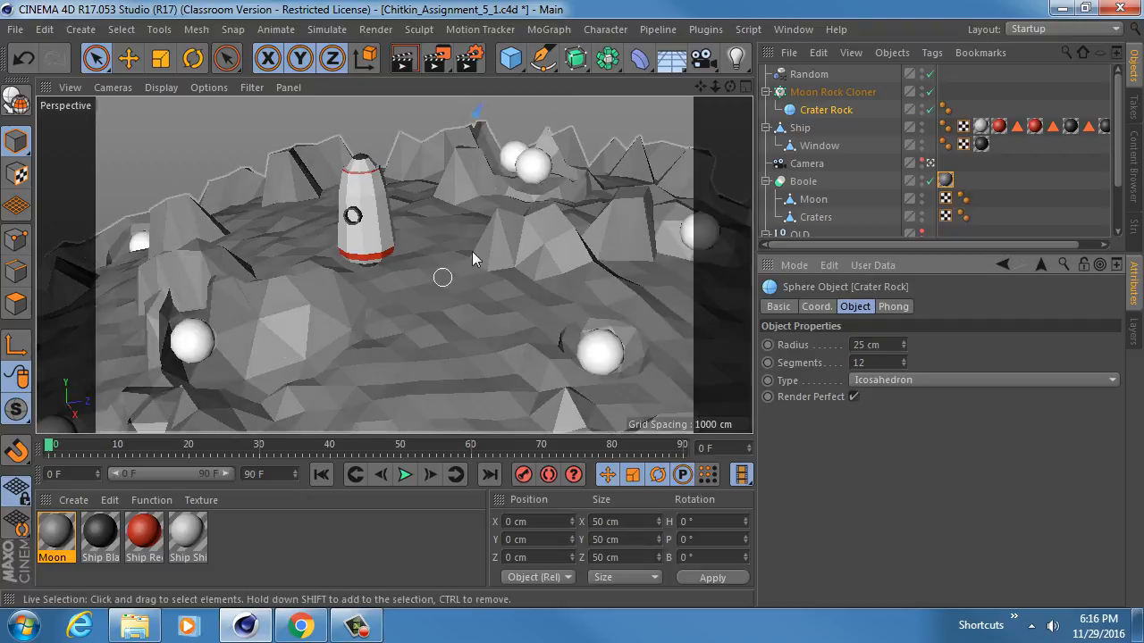
Add the copied Random effector to the copied Moon Rock Cloner's list of effectors.
{"action": "left_click", "coordinate": [822, 92]}
{"action": "left_click", "coordinate": [809, 74]}
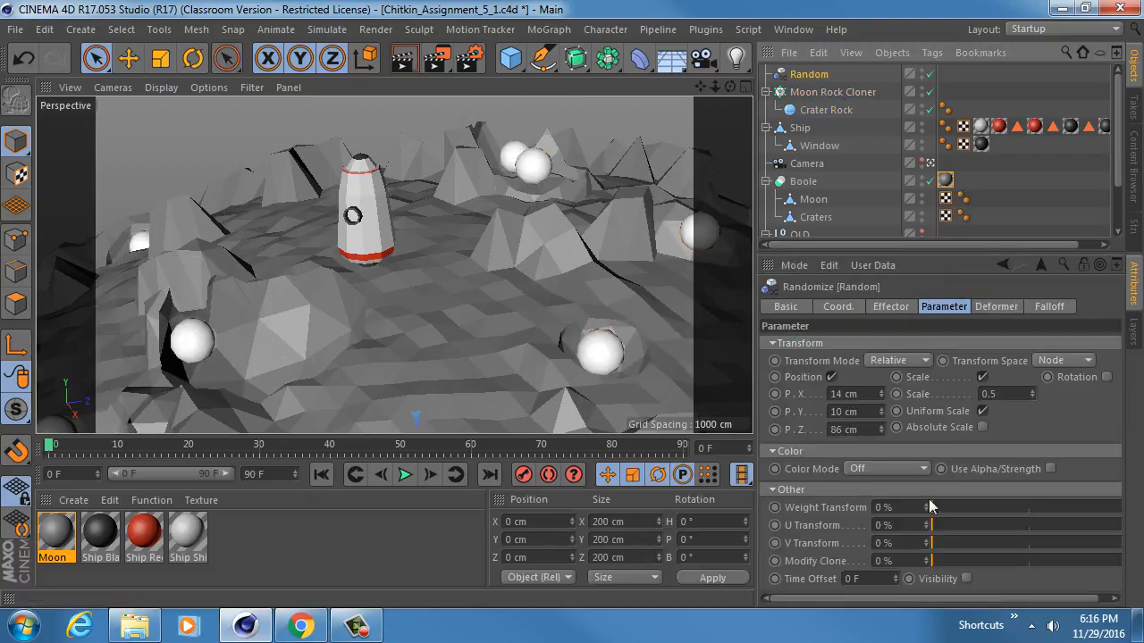
{"action": "left_click", "coordinate": [889, 307]}
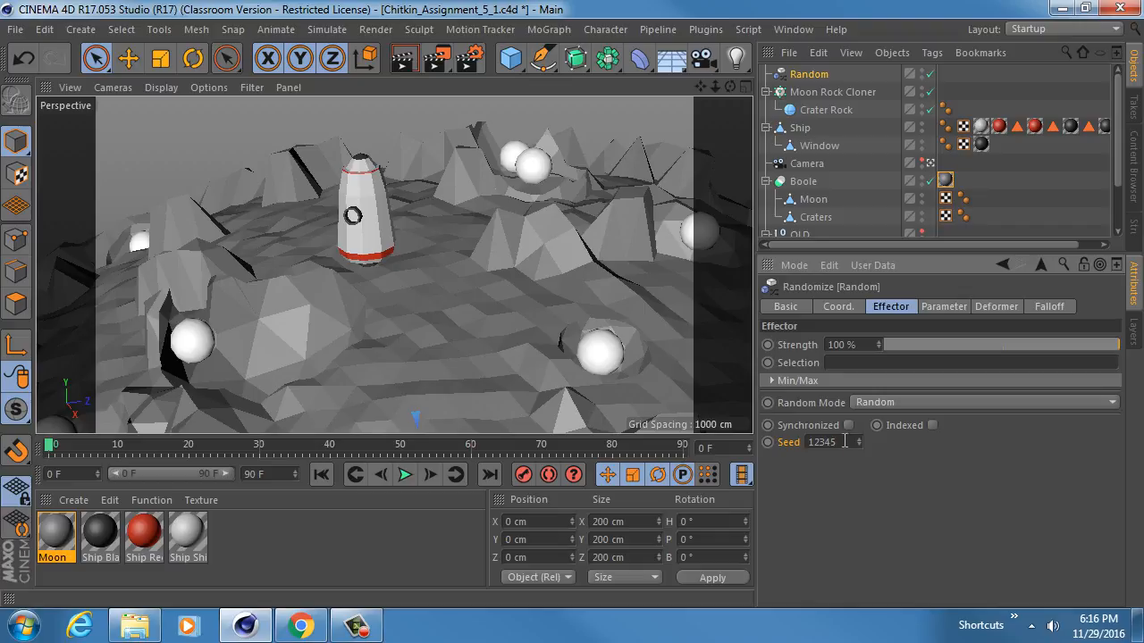
{"action": "left_click", "coordinate": [830, 92]}
{"action": "left_click", "coordinate": [993, 306]}
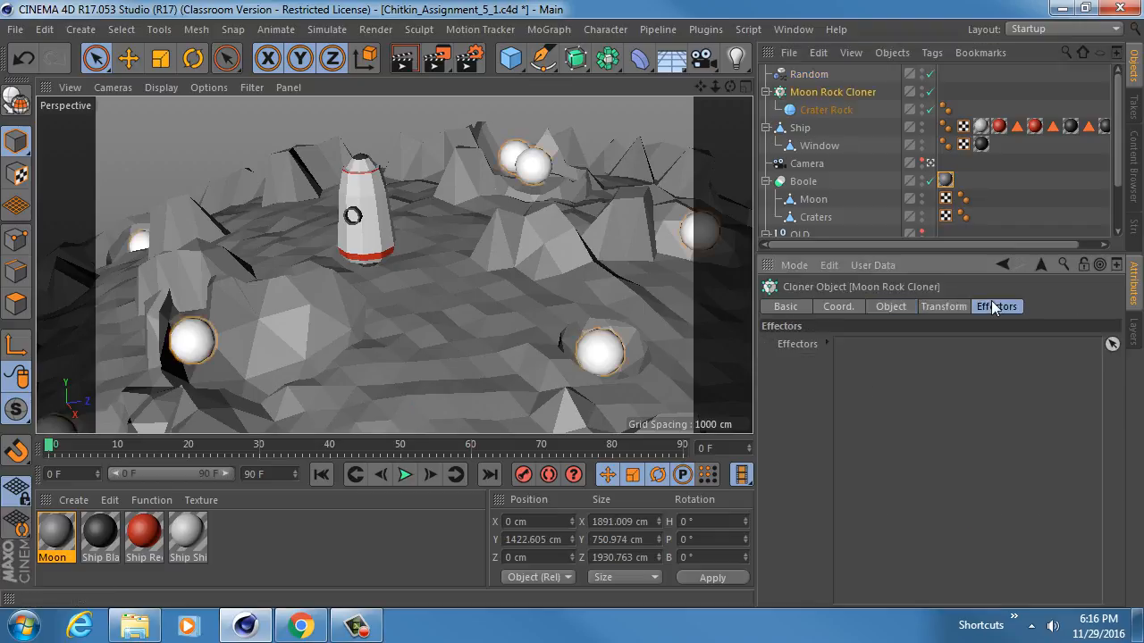
{"action": "left_click", "coordinate": [807, 76]}
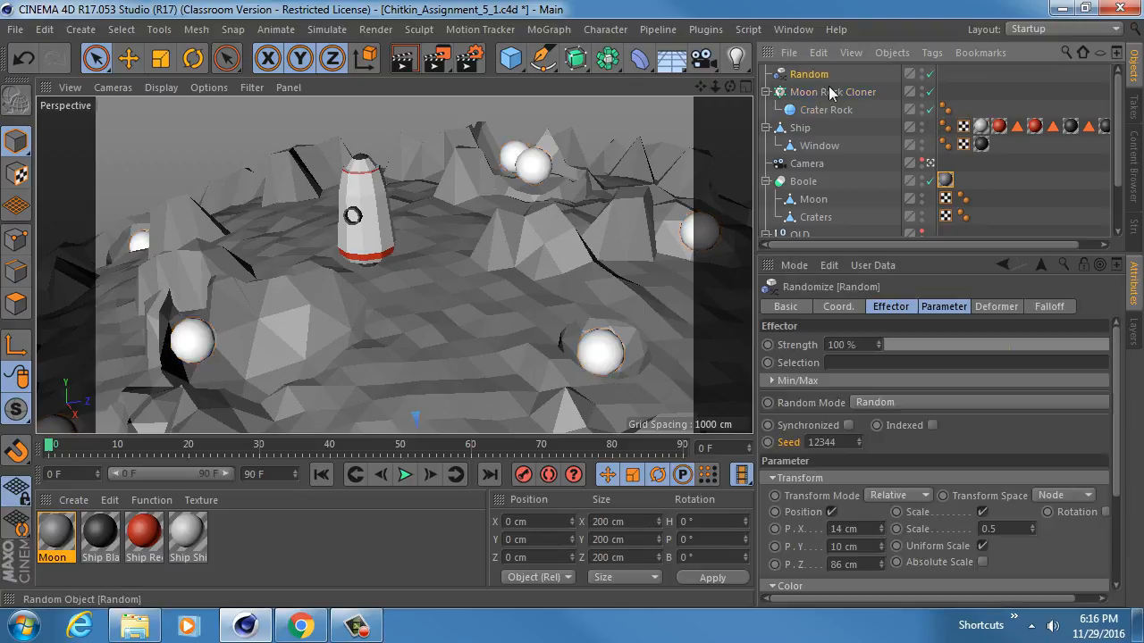
{"action": "left_click", "coordinate": [930, 75]}
{"action": "left_click", "coordinate": [836, 95]}
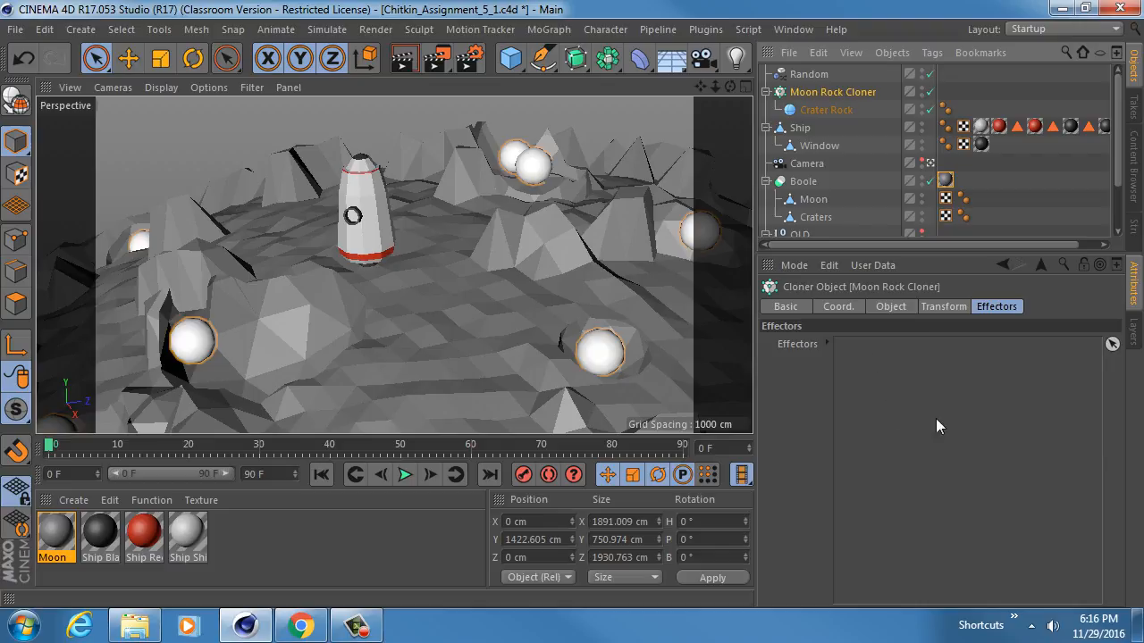
{"action": "left_click_drag", "start_coordinate": [819, 74], "coordinate": [893, 366]}
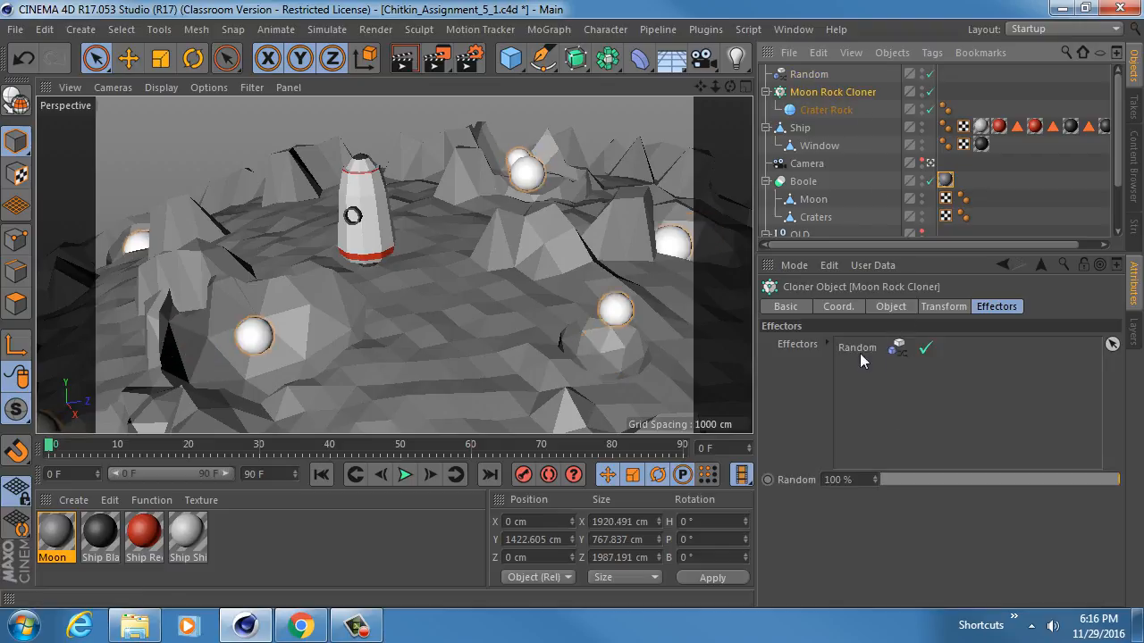
Lower the Random effector's seed step by step to vary the offsets and sizes of the rock clones.
{"action": "double_click", "coordinate": [858, 347]}
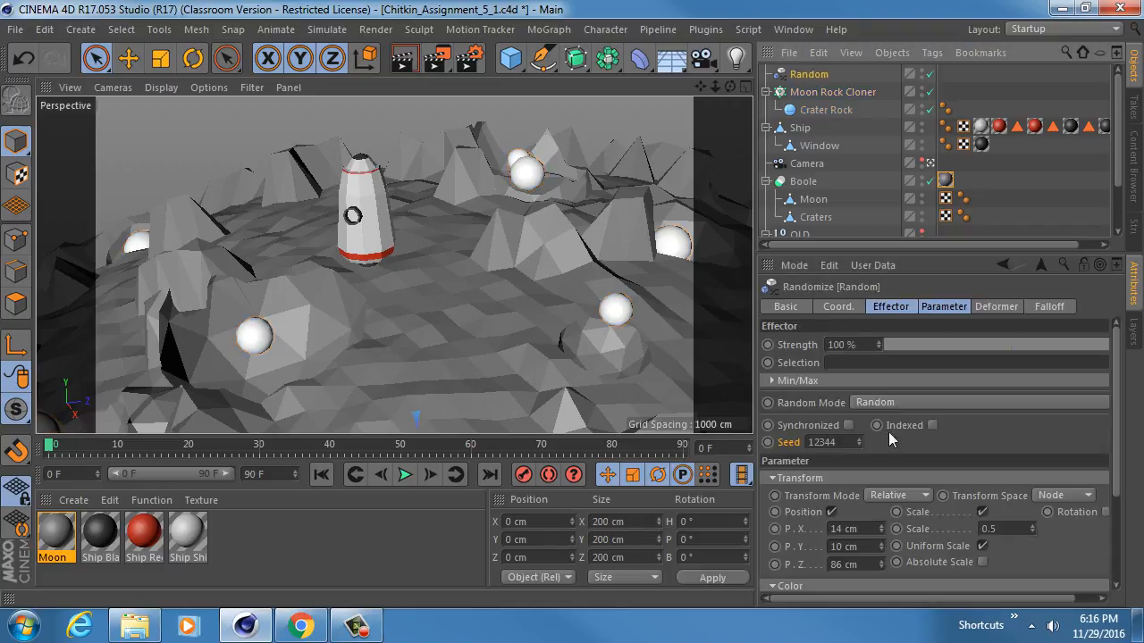
{"action": "scroll", "coordinate": [844, 442], "scroll_direction": "down", "scroll_amount": 1}
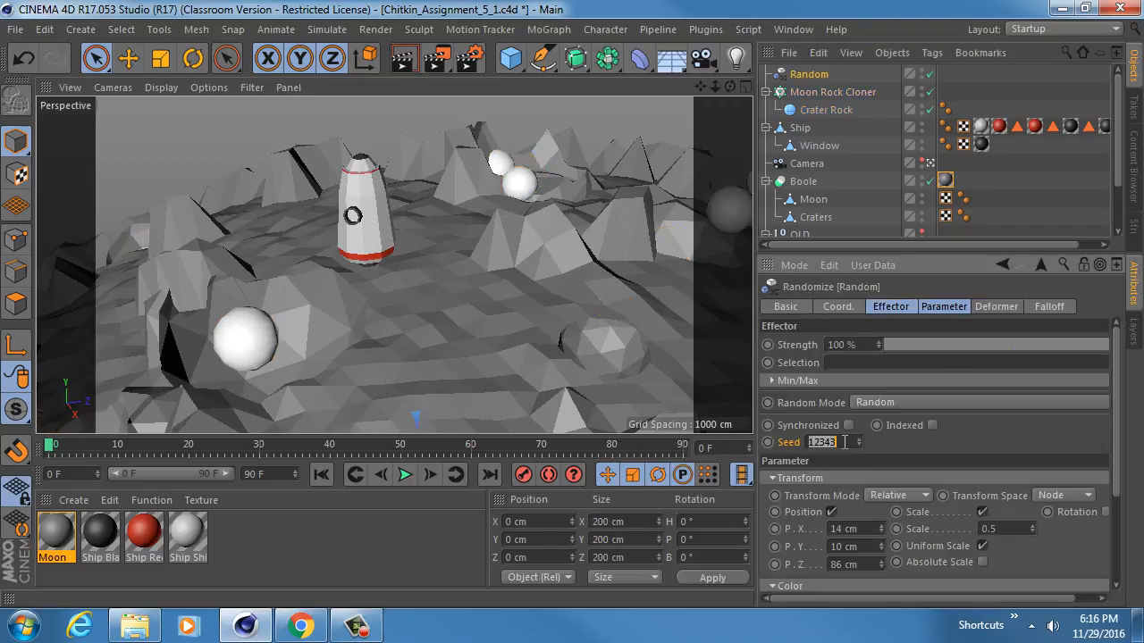
{"action": "scroll", "coordinate": [844, 443], "scroll_direction": "down", "scroll_amount": 1}
{"action": "scroll", "coordinate": [844, 442], "scroll_direction": "down", "scroll_amount": 3}
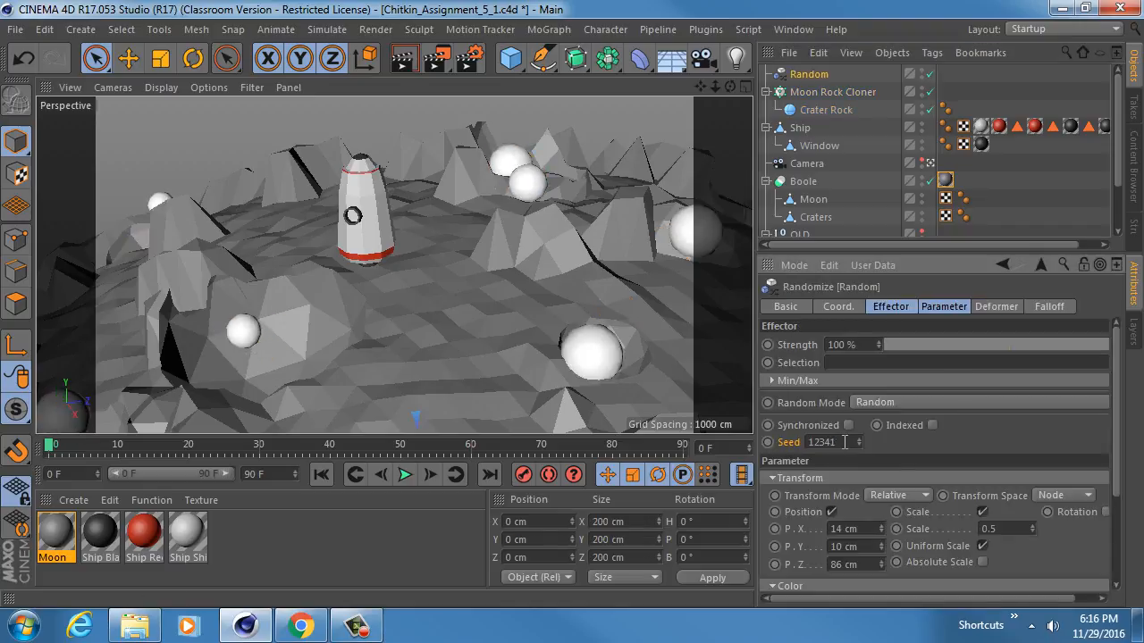
{"action": "scroll", "coordinate": [844, 442], "scroll_direction": "down", "scroll_amount": 2}
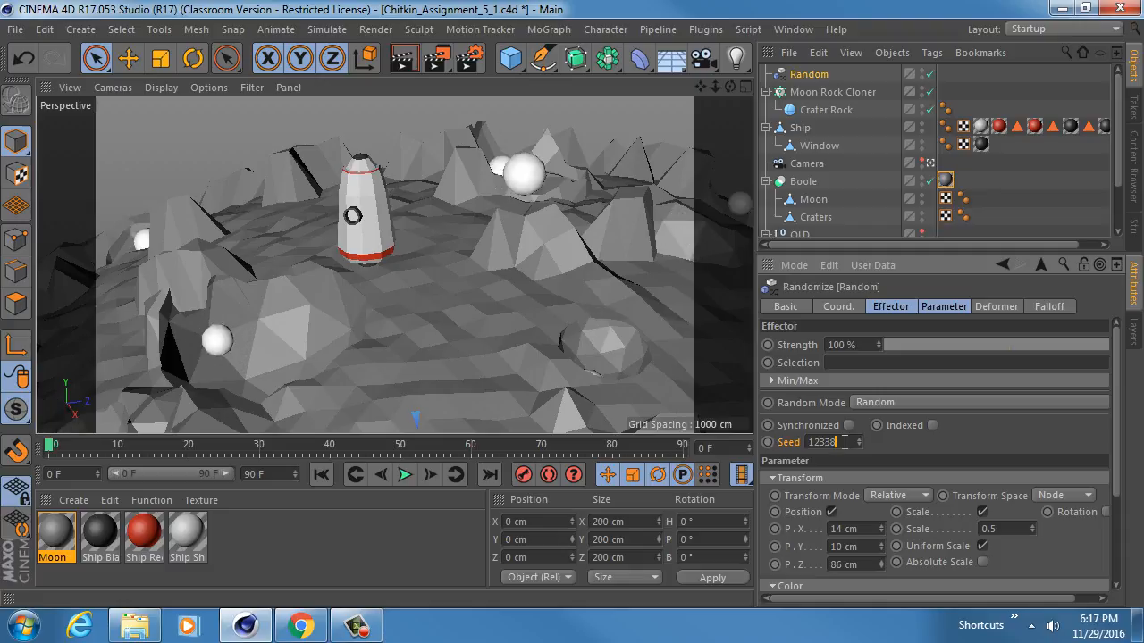
Set the Moon Rock Cloner's distribution seed to 99985.
{"action": "left_click", "coordinate": [811, 93]}
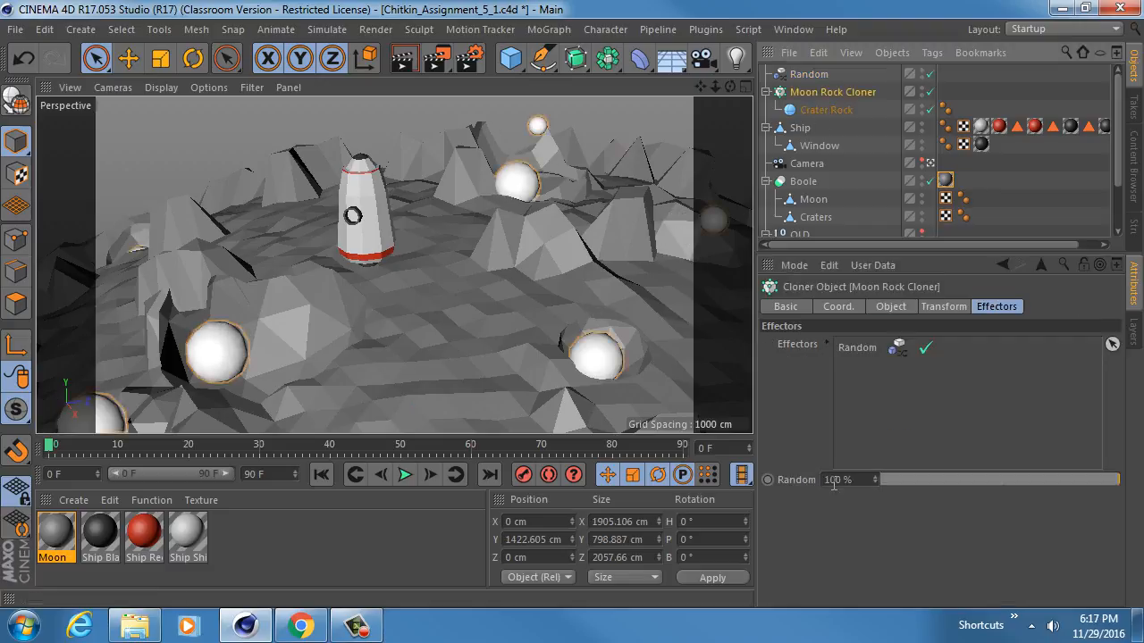
{"action": "left_click", "coordinate": [890, 308]}
{"action": "scroll", "coordinate": [846, 522], "scroll_direction": "down", "scroll_amount": 4}
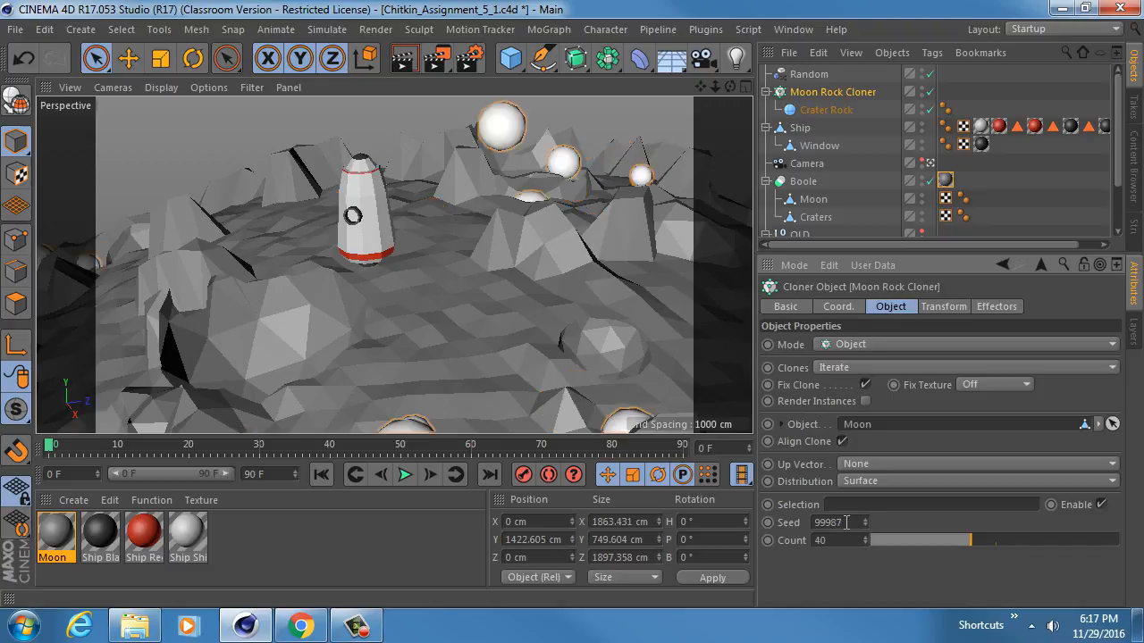
{"action": "scroll", "coordinate": [846, 522], "scroll_direction": "down", "scroll_amount": 2}
Set the Random effector's Z position offset to 0 cm.
{"action": "left_click", "coordinate": [820, 76]}
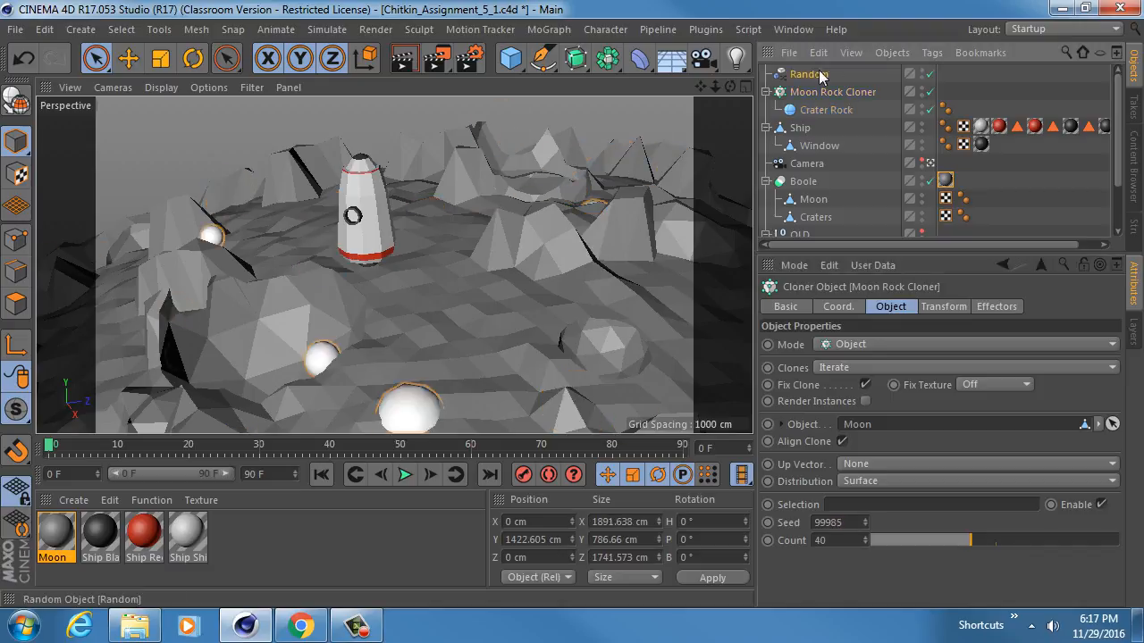
{"action": "left_click", "coordinate": [938, 308]}
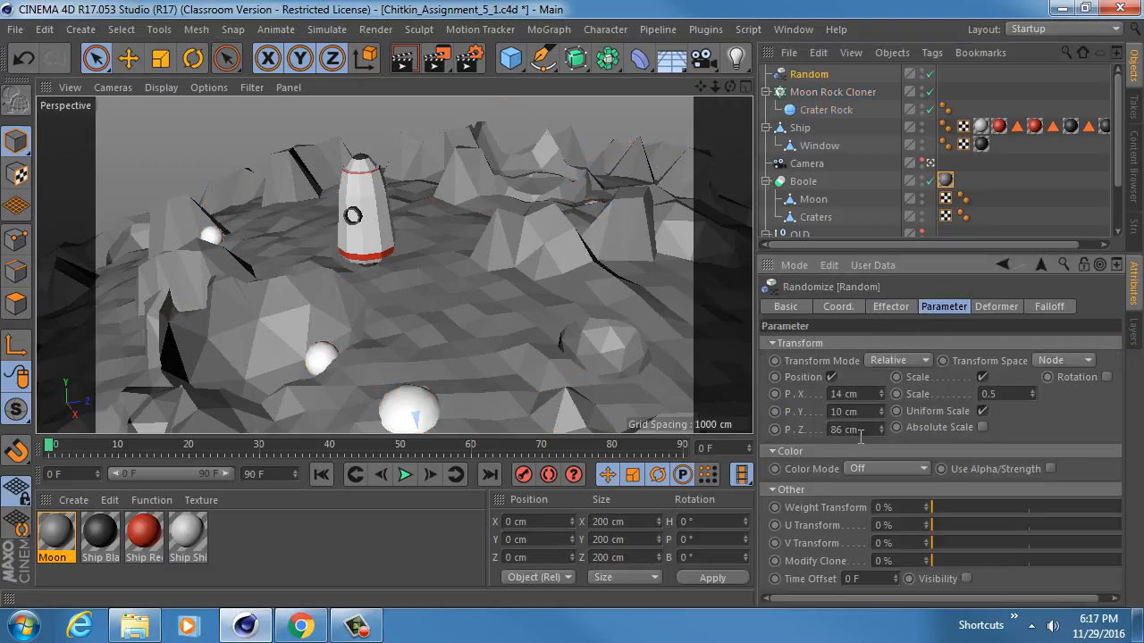
{"action": "left_click", "coordinate": [861, 429]}
{"action": "type", "text": "0"}
{"action": "key", "text": "Return"}
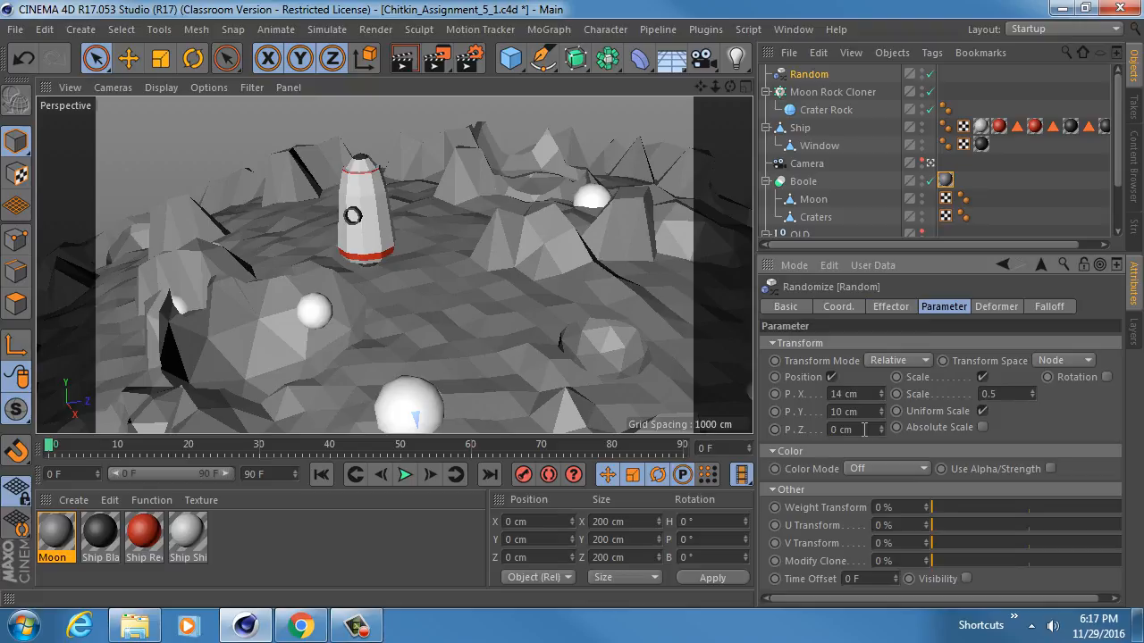
Exit the scene's Camera and frame the whole cratered moon from outside in the perspective view.
{"action": "left_click", "coordinate": [930, 164]}
{"action": "scroll", "coordinate": [396, 304], "scroll_direction": "down", "scroll_amount": 5}
{"action": "left_click_drag", "start_coordinate": [395, 312], "coordinate": [434, 336], "text": "alt"}
{"action": "middle_click_drag", "start_coordinate": [434, 336], "coordinate": [512, 259], "text": "alt"}
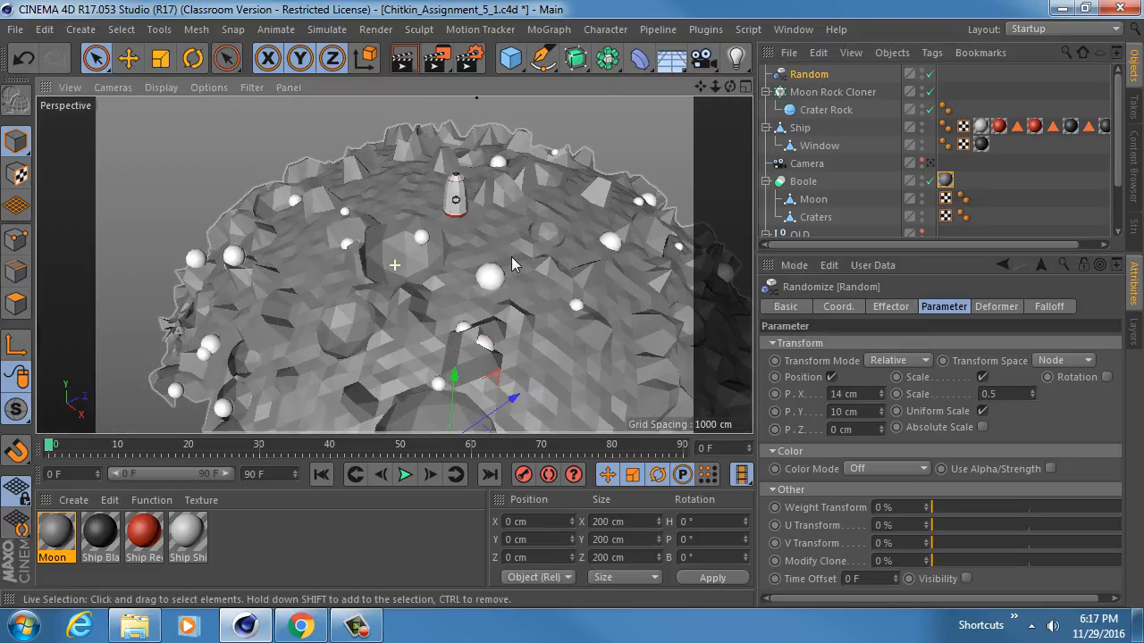
{"action": "left_click_drag", "start_coordinate": [511, 256], "coordinate": [492, 245], "text": "alt"}
Step the Moon Rock Cloner's seed down to 99981 to redistribute the rocks around the spaceship.
{"action": "left_click", "coordinate": [830, 93]}
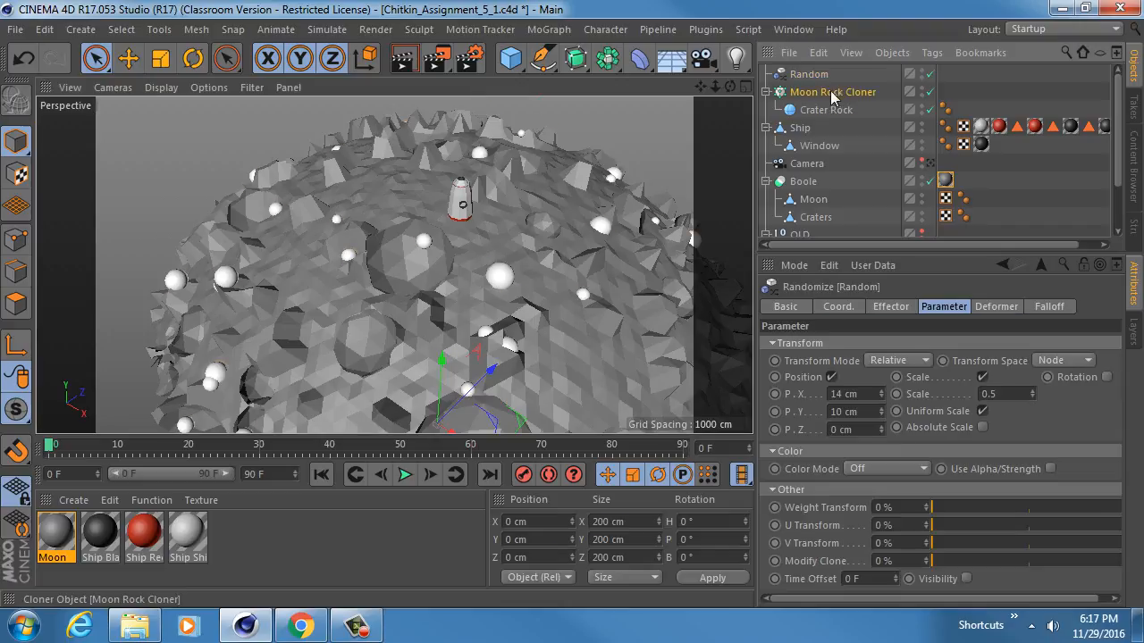
{"action": "left_click", "coordinate": [864, 521]}
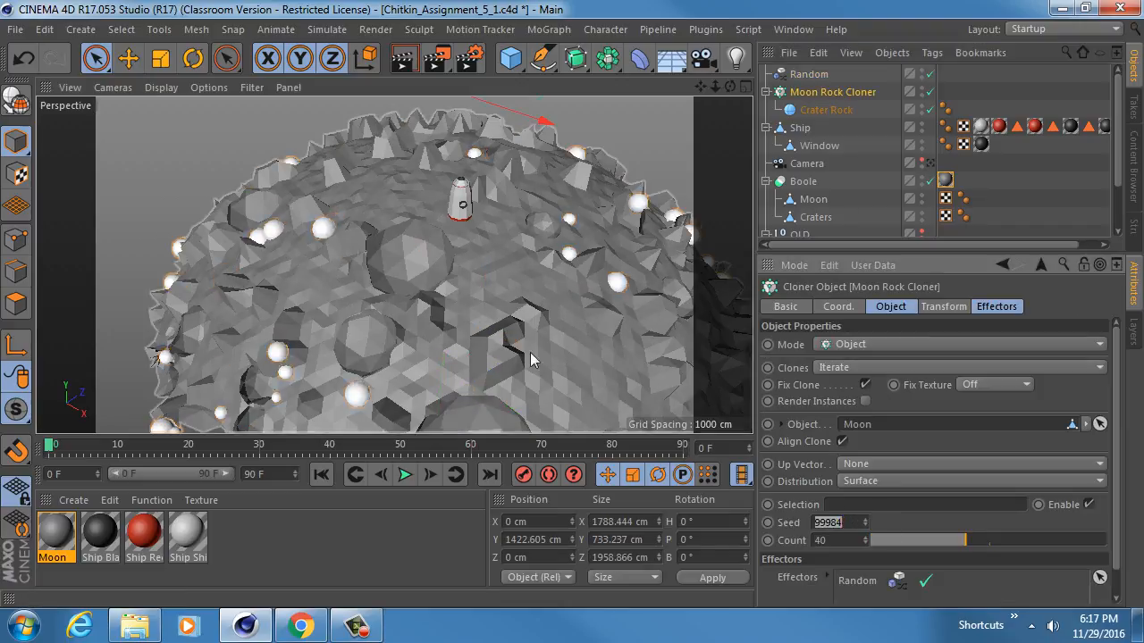
{"action": "left_click_drag", "start_coordinate": [476, 260], "coordinate": [465, 306], "text": "alt"}
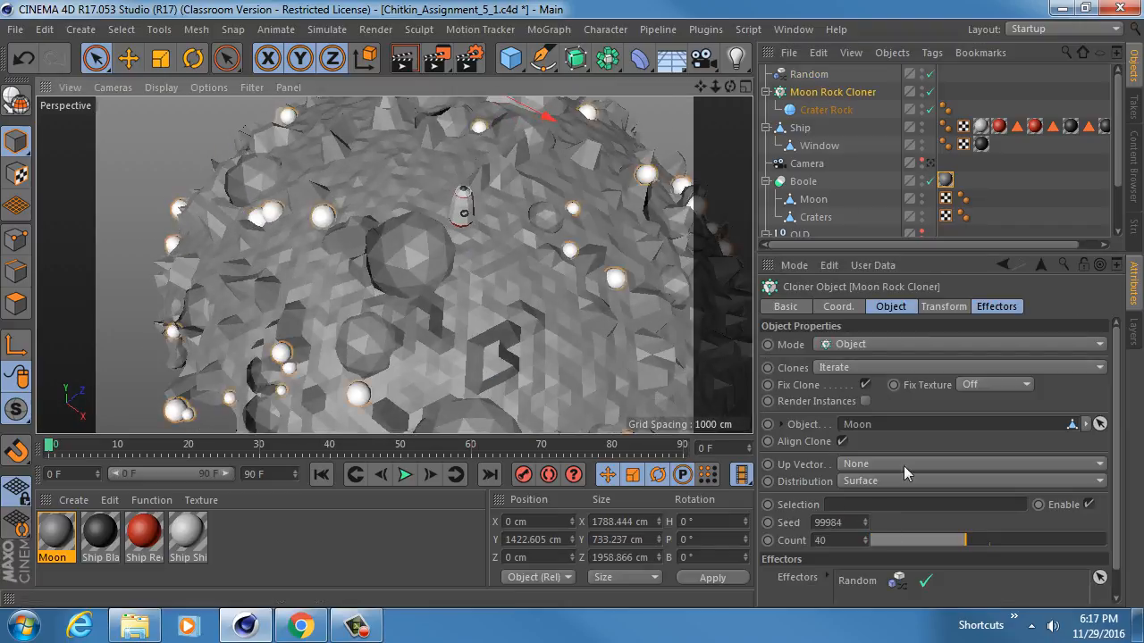
{"action": "left_click", "coordinate": [864, 526]}
{"action": "left_click_drag", "start_coordinate": [465, 247], "coordinate": [399, 260], "text": "alt"}
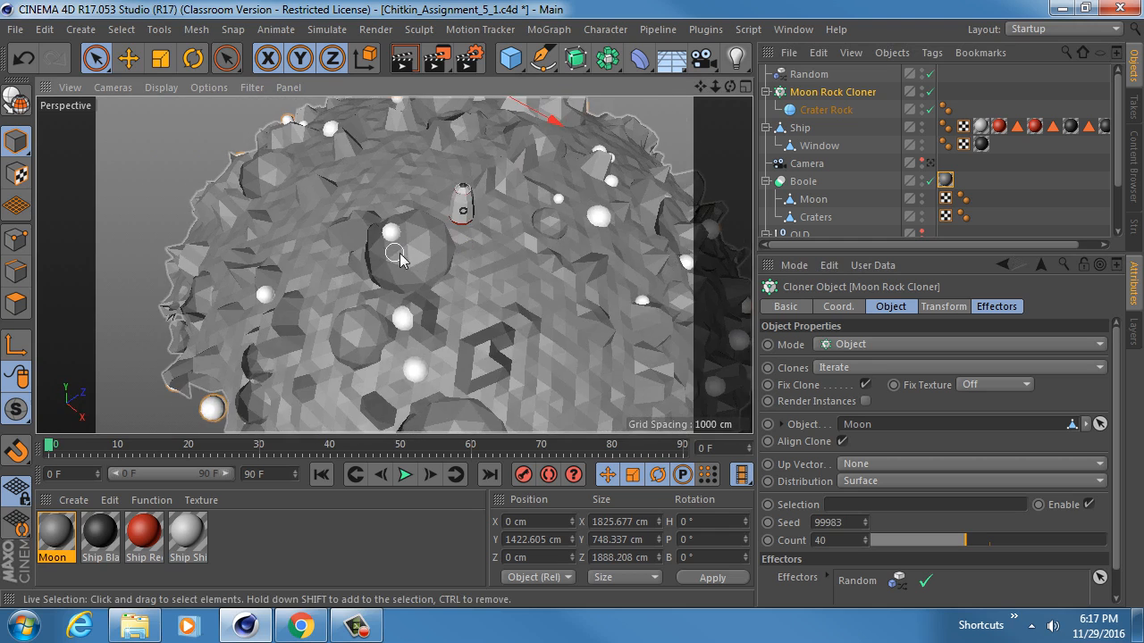
{"action": "right_click_drag", "start_coordinate": [399, 254], "coordinate": [457, 248], "text": "alt"}
{"action": "left_click_drag", "start_coordinate": [388, 232], "coordinate": [487, 268], "text": "alt"}
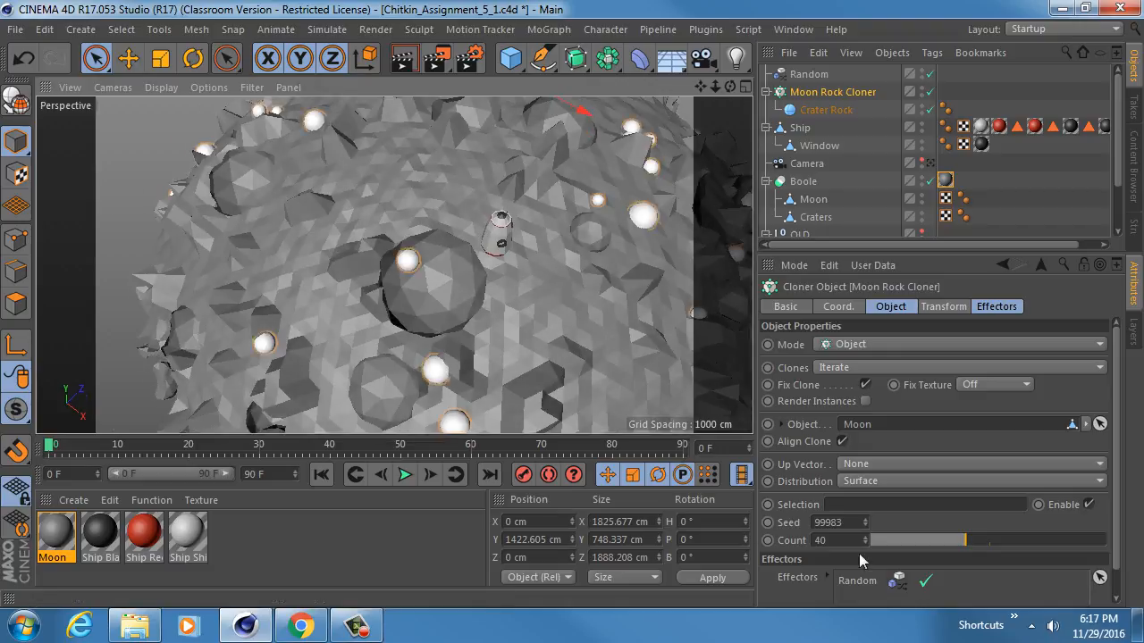
{"action": "left_click", "coordinate": [856, 525]}
{"action": "scroll", "coordinate": [856, 526], "scroll_direction": "down", "scroll_amount": 1}
{"action": "scroll", "coordinate": [856, 526], "scroll_direction": "down", "scroll_amount": 1}
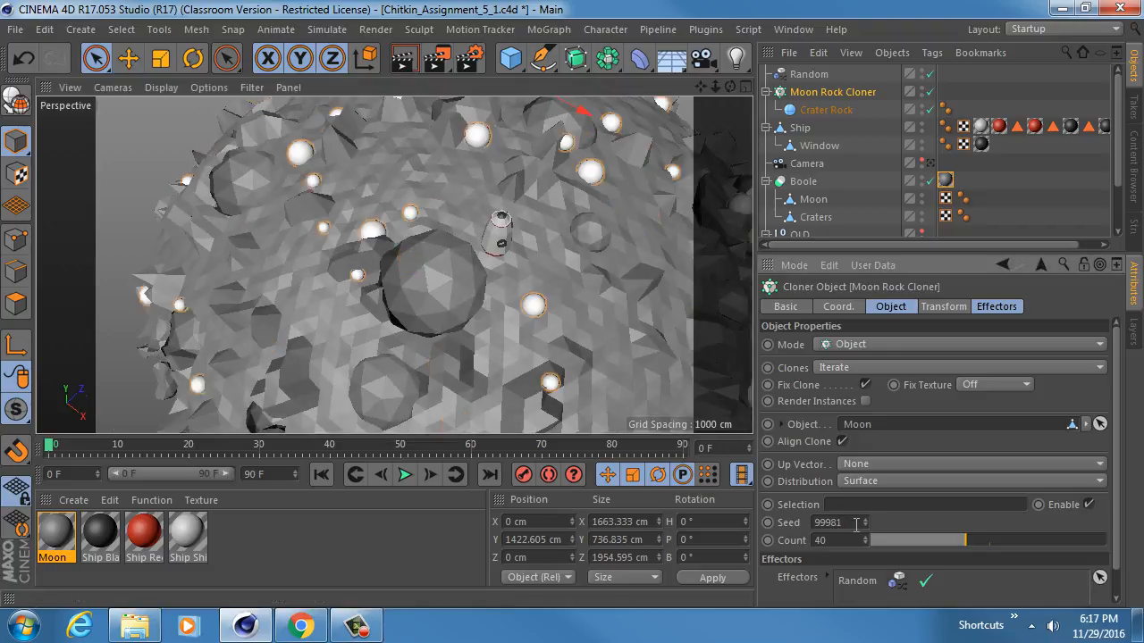
{"action": "left_click_drag", "start_coordinate": [525, 284], "coordinate": [501, 250], "text": "alt"}
Make the Moon Rock Cloner editable and delete its Random effector.
{"action": "left_click", "coordinate": [765, 92]}
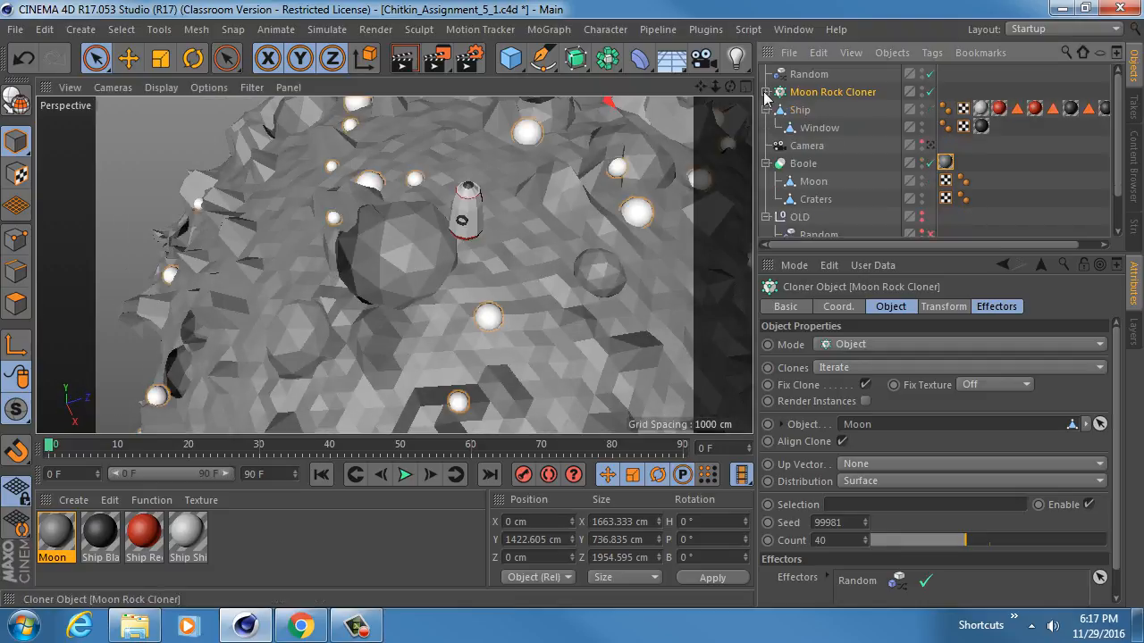
{"action": "left_click", "coordinate": [809, 76], "text": "ctrl"}
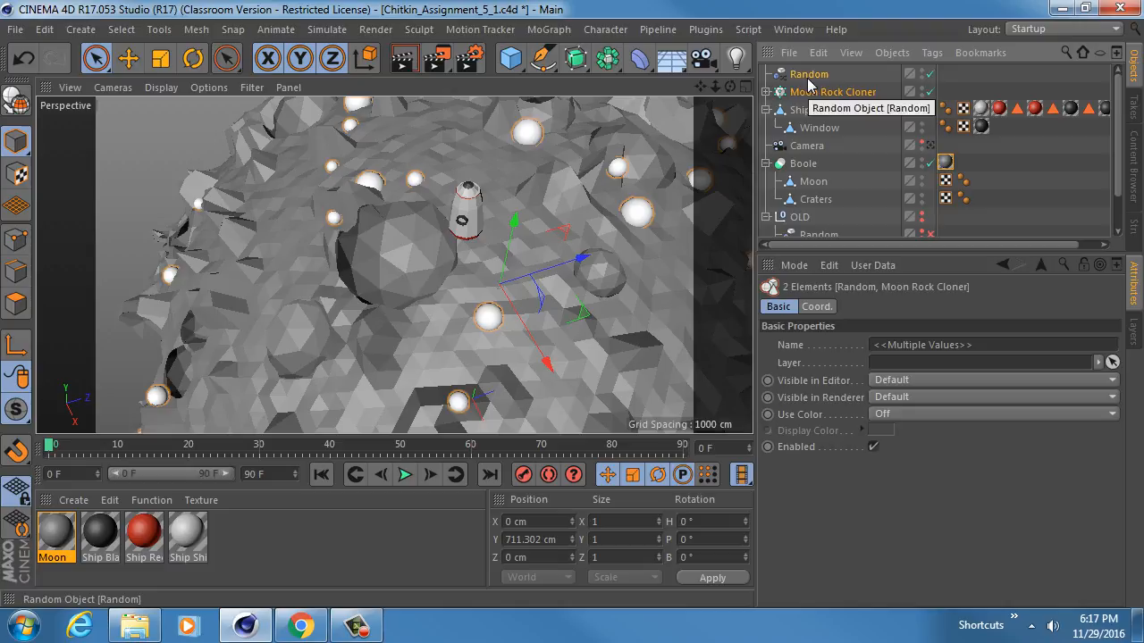
{"action": "key", "text": "c"}
{"action": "left_click", "coordinate": [821, 75]}
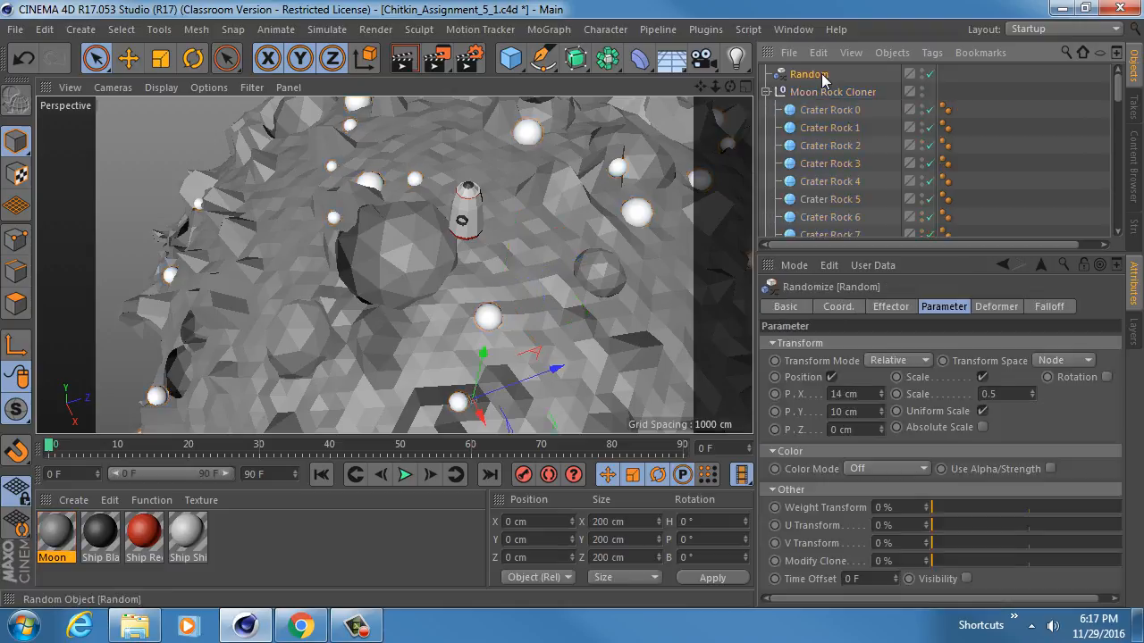
{"action": "key", "text": "Delete"}
Convert all Crater Rock spheres, 0 through 39, to polygons and merge them with Connect Objects + Delete.
{"action": "left_click", "coordinate": [821, 93]}
{"action": "scroll", "coordinate": [834, 144], "scroll_direction": "down", "scroll_amount": 6}
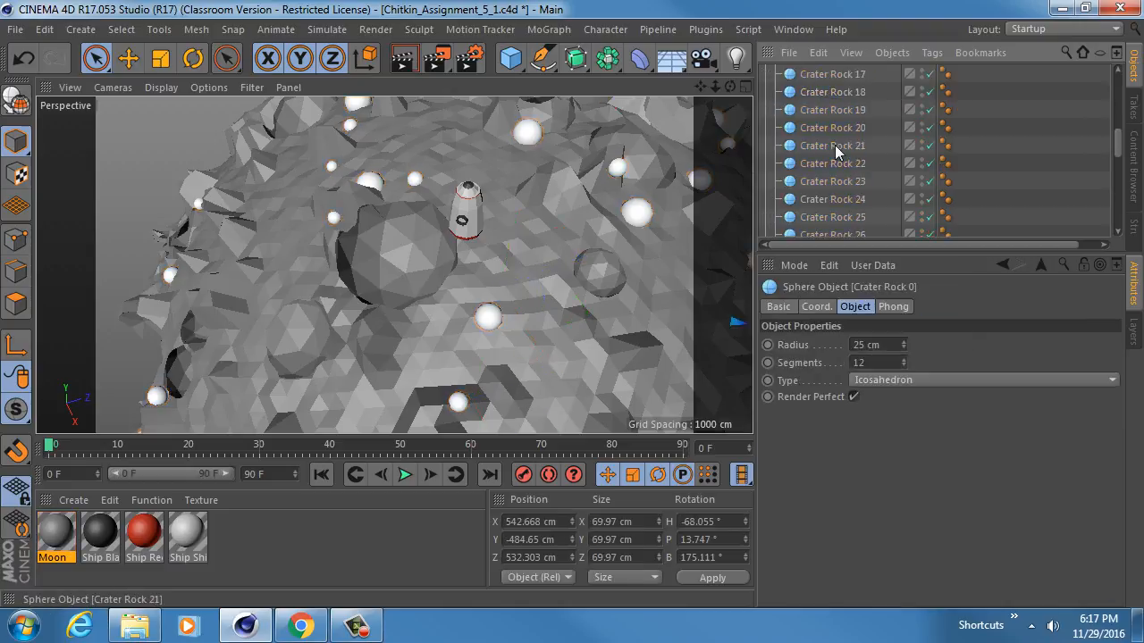
{"action": "scroll", "coordinate": [835, 144], "scroll_direction": "up", "scroll_amount": 8}
{"action": "scroll", "coordinate": [837, 139], "scroll_direction": "down", "scroll_amount": 10}
{"action": "scroll", "coordinate": [837, 143], "scroll_direction": "down", "scroll_amount": 2}
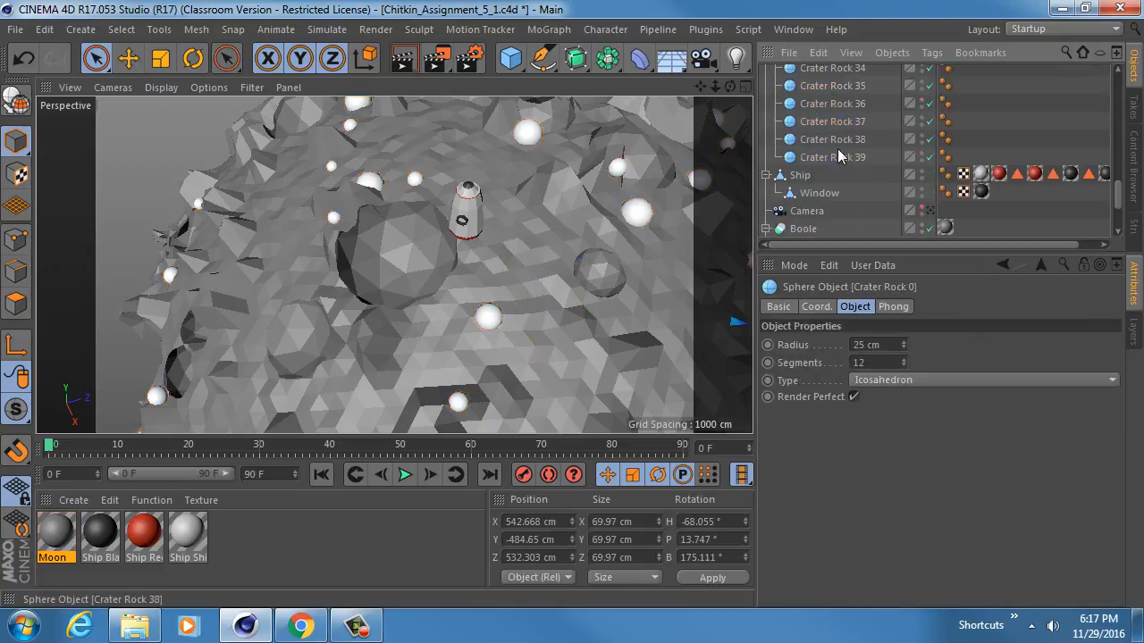
{"action": "left_click", "coordinate": [836, 154], "text": "shift"}
{"action": "key", "text": "c"}
{"action": "right_click", "coordinate": [836, 155]}
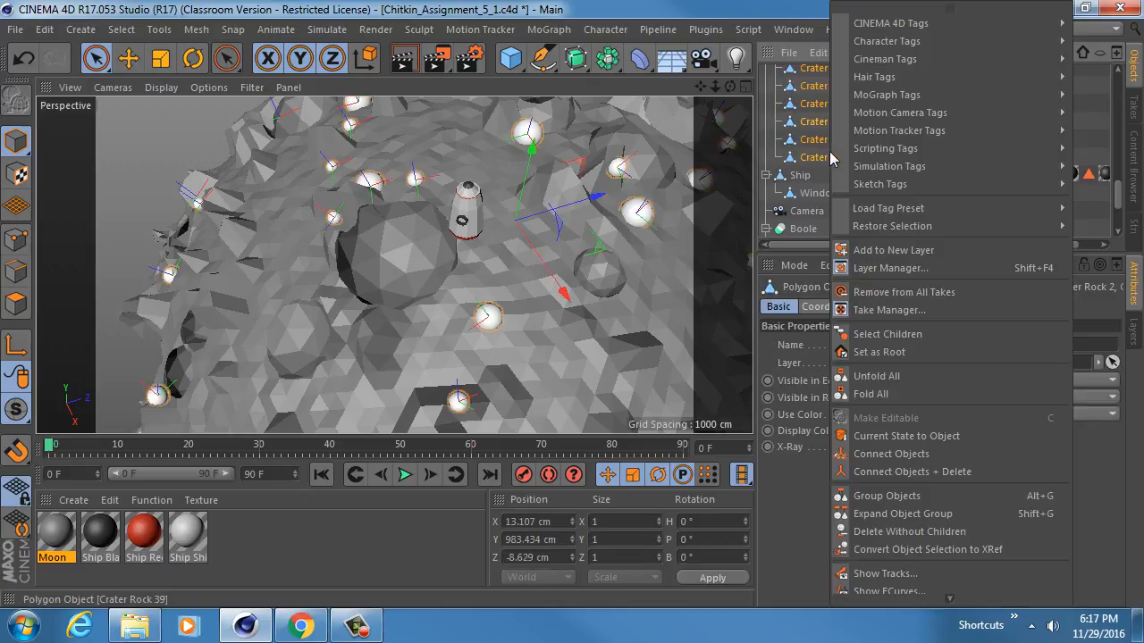
{"action": "left_click", "coordinate": [883, 473]}
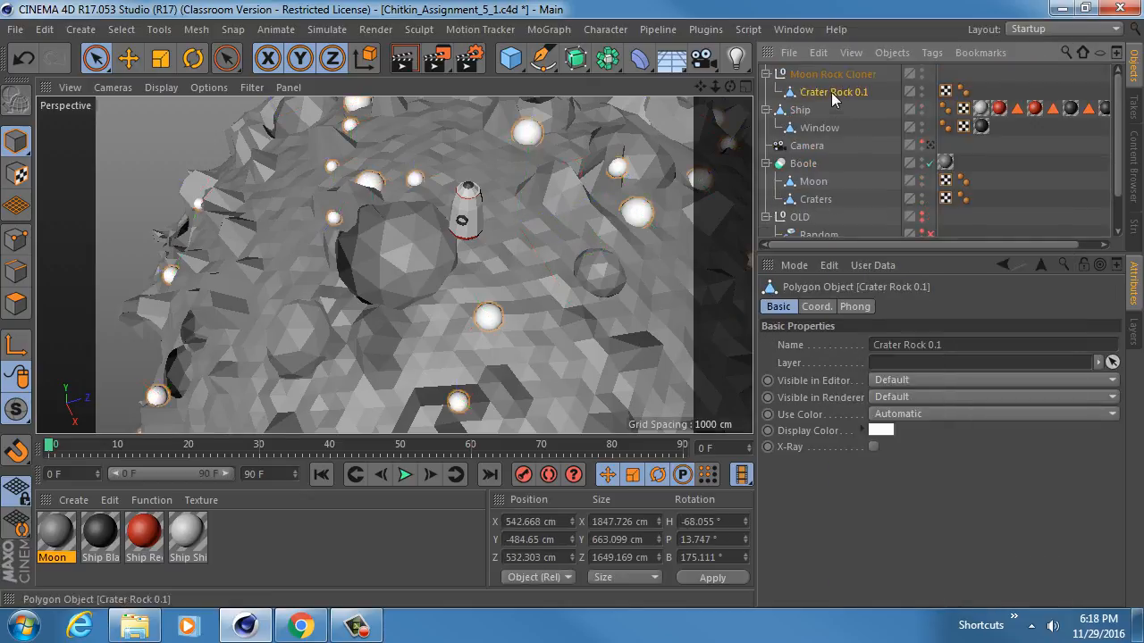
Rename the merged rock object to Moon Rocks.
{"action": "double_click", "coordinate": [831, 92]}
{"action": "type", "text": "Moon Ro"}
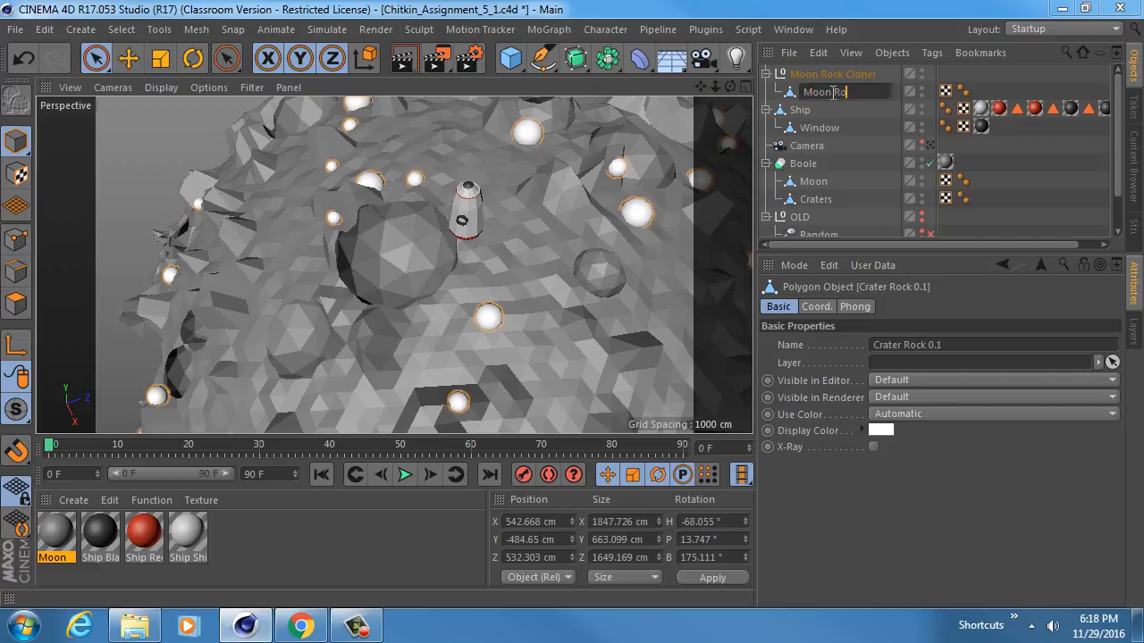
{"action": "type", "text": "cks"}
{"action": "key", "text": "Return"}
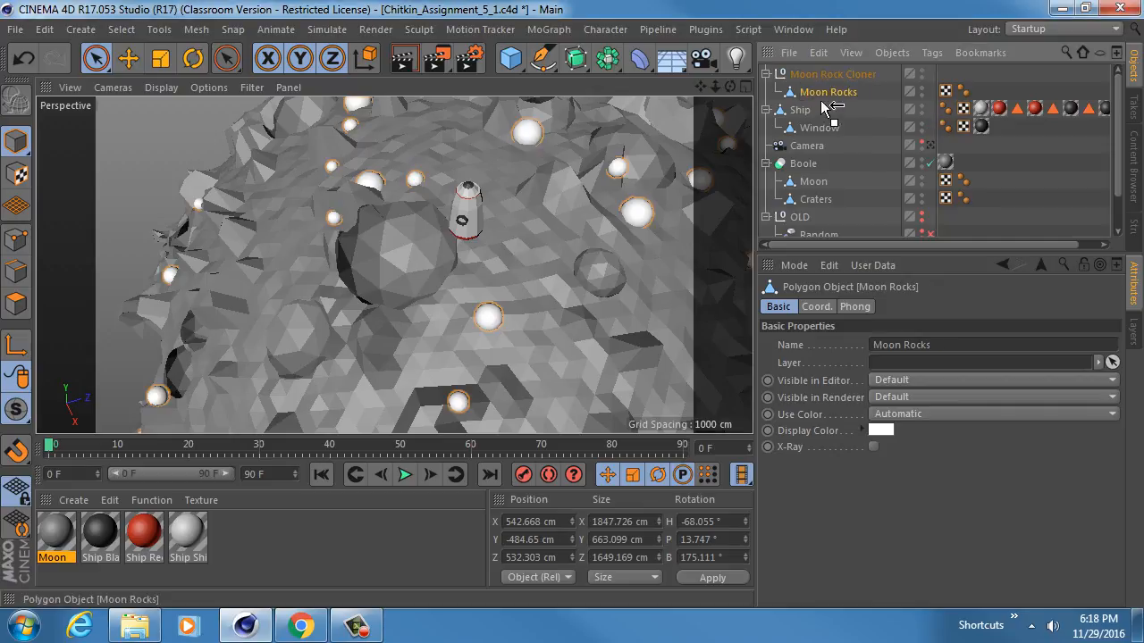
Move Moon Rocks out of the Moon Rock Cloner null and delete the empty null.
{"action": "left_click_drag", "start_coordinate": [826, 106], "coordinate": [820, 107]}
{"action": "left_click", "coordinate": [817, 74]}
{"action": "key", "text": "Delete"}
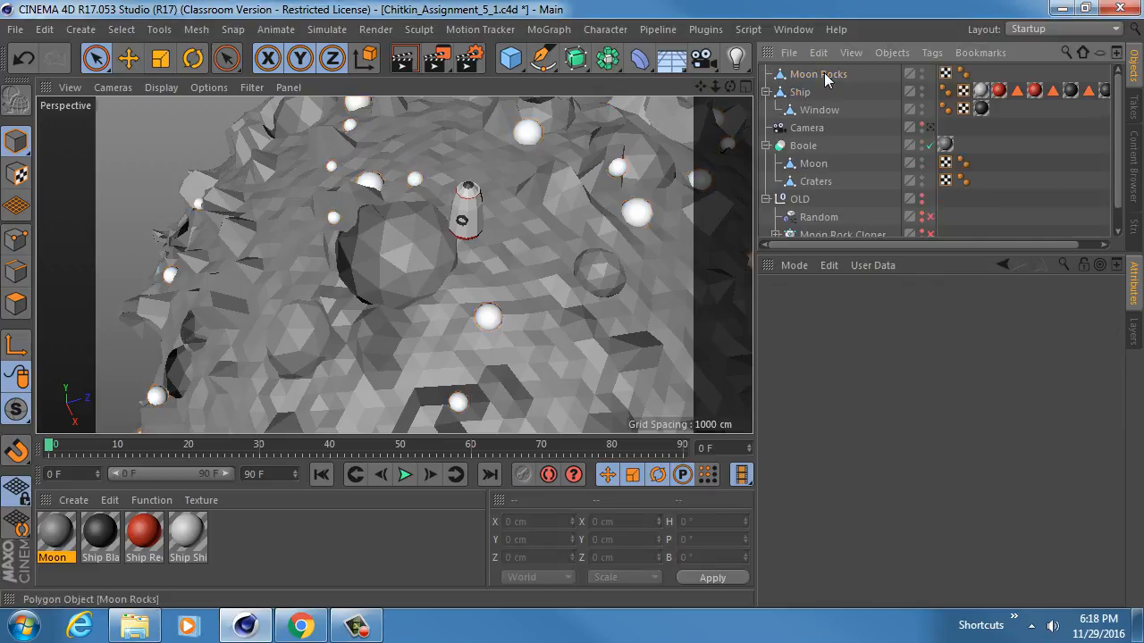
Duplicate the Moon material and open the copy in the Material Editor.
{"action": "left_click", "coordinate": [822, 75]}
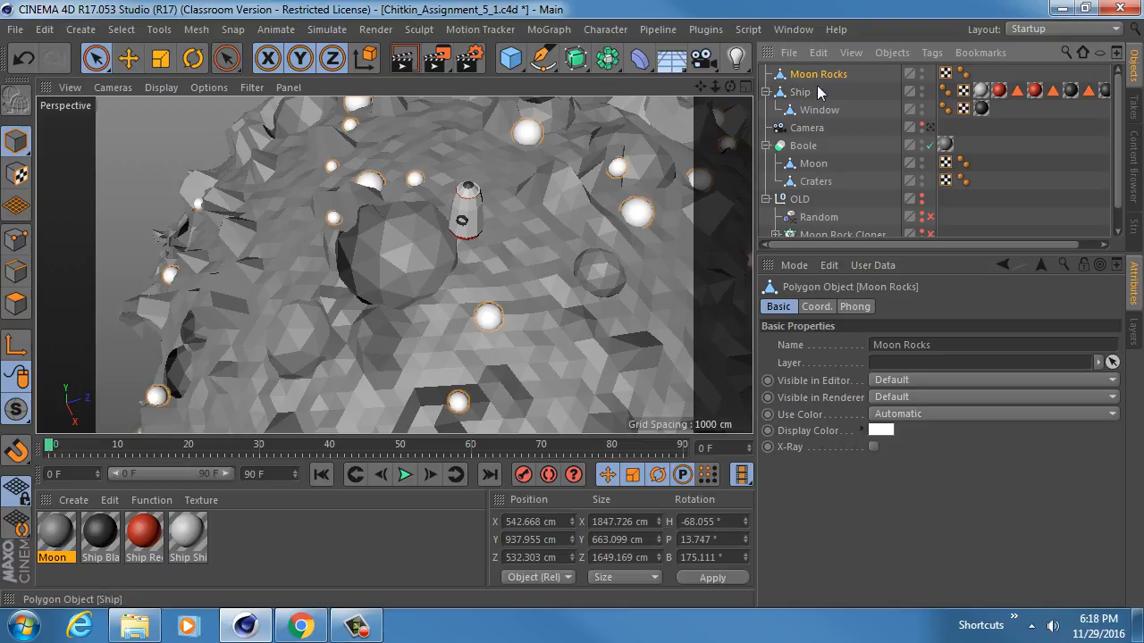
{"action": "key", "text": "ctrl+c"}
{"action": "key", "text": "ctrl+v"}
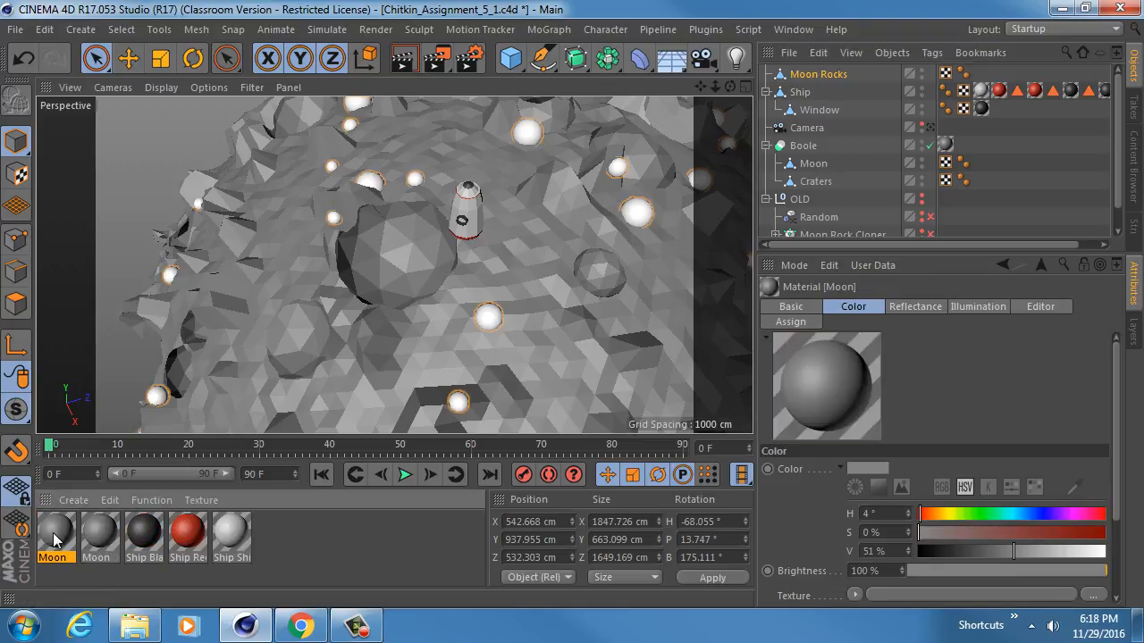
{"action": "double_click", "coordinate": [59, 536]}
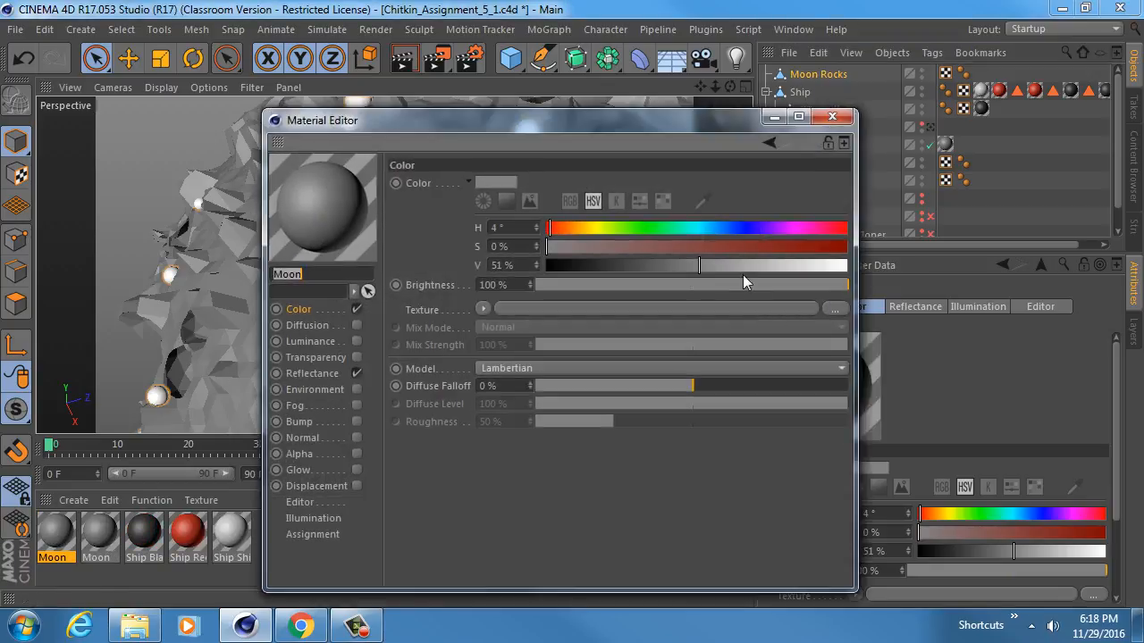
Brighten the copied Moon material's color to a V value of 60% and apply it to Moon Rocks.
{"action": "left_click_drag", "start_coordinate": [702, 263], "coordinate": [726, 260]}
{"action": "left_click", "coordinate": [832, 116]}
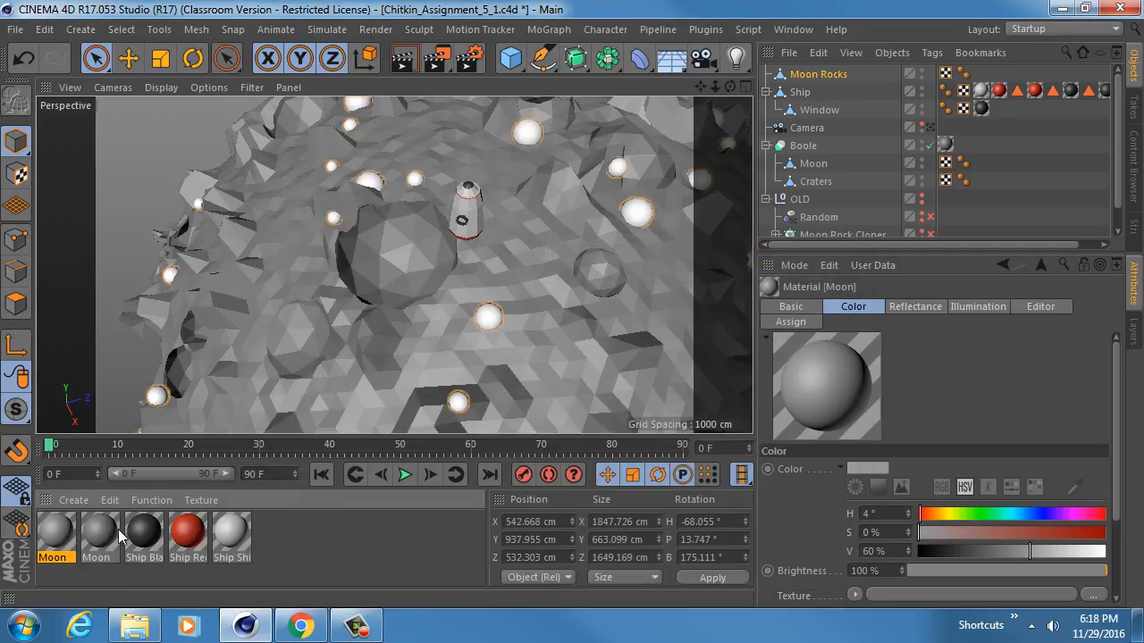
{"action": "left_click_drag", "start_coordinate": [335, 413], "coordinate": [908, 93]}
{"action": "left_click_drag", "start_coordinate": [836, 75], "coordinate": [836, 75]}
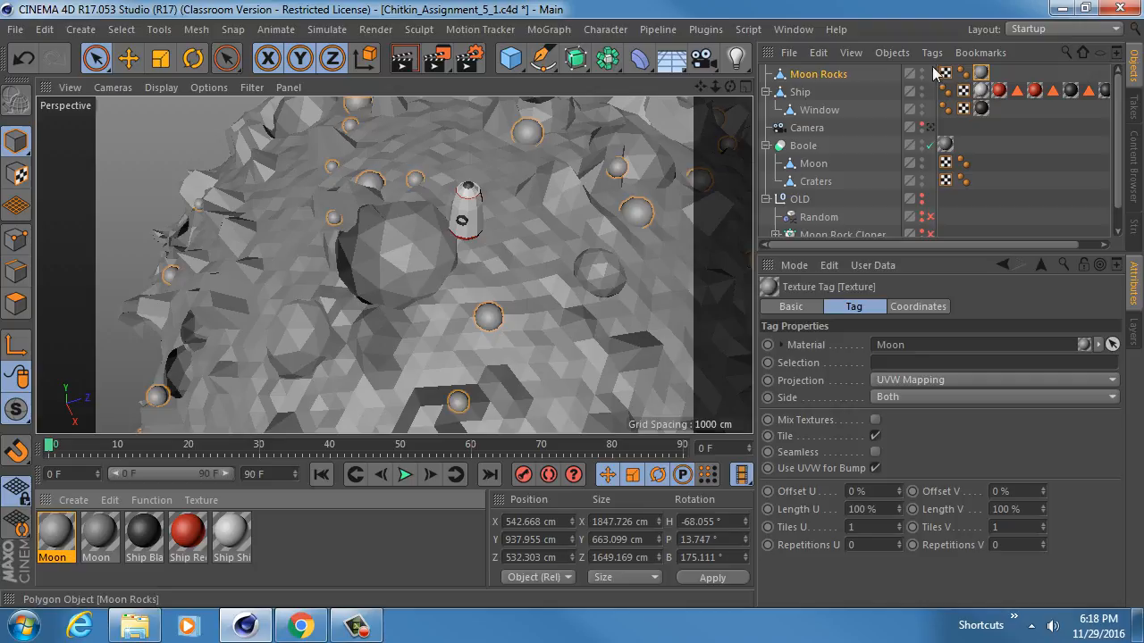
Set the phong angle of Moon Rocks to 0°.
{"action": "left_click", "coordinate": [962, 74]}
{"action": "double_click", "coordinate": [898, 360]}
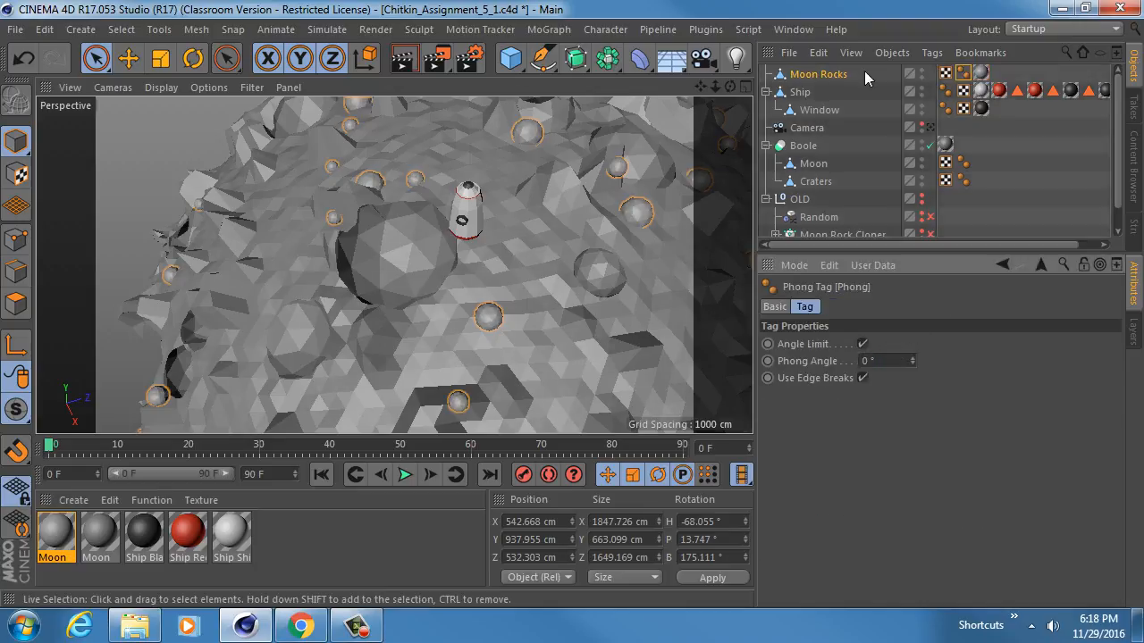
{"action": "left_click", "coordinate": [827, 75]}
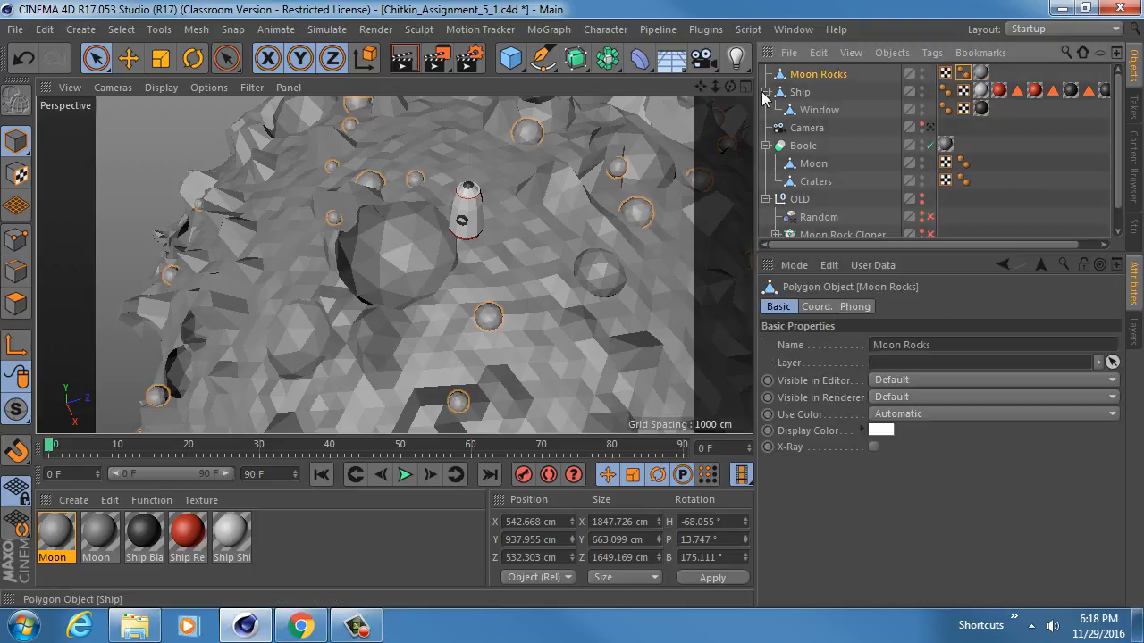
Collapse the OLD null and group the Boole object under a null named Moon Ground.
{"action": "left_click", "coordinate": [765, 199]}
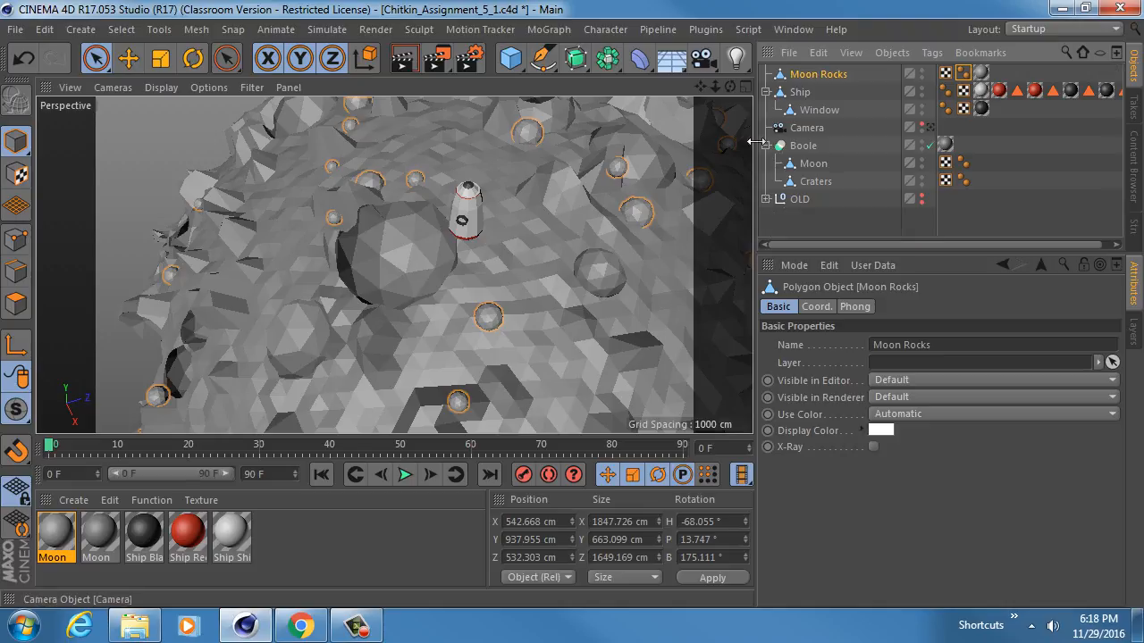
{"action": "left_click", "coordinate": [803, 145]}
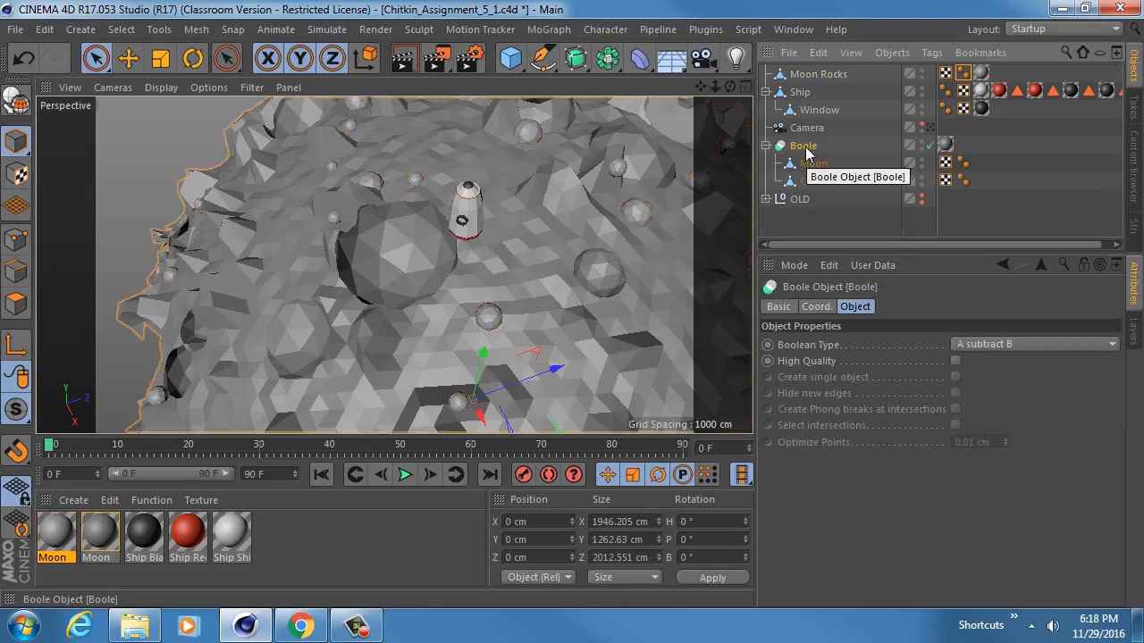
{"action": "key", "text": "alt+g"}
{"action": "double_click", "coordinate": [803, 146]}
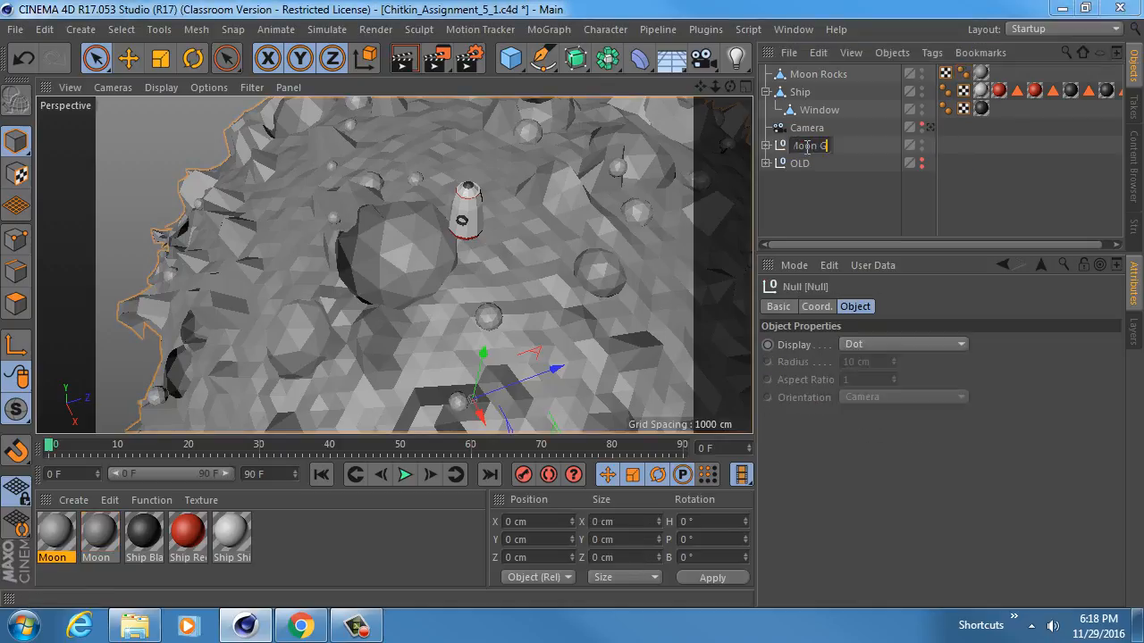
{"action": "type", "text": "Moon Ground"}
{"action": "key", "text": "Return"}
{"action": "left_click", "coordinate": [765, 146]}
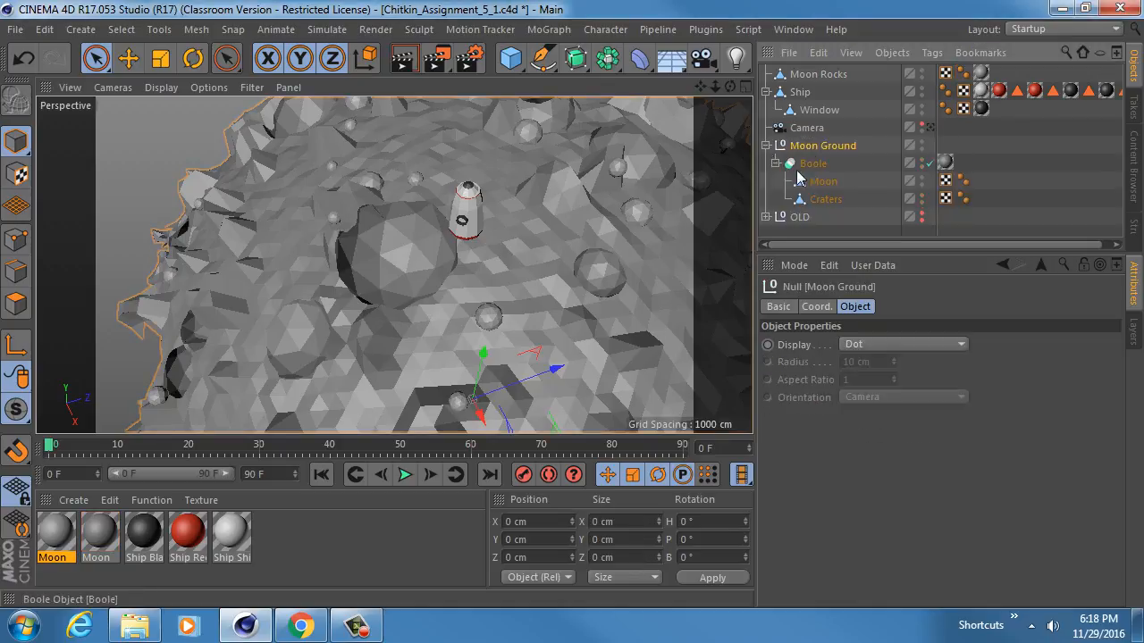
Rename the Boole object inside Moon Ground as Moon Base.
{"action": "double_click", "coordinate": [813, 164]}
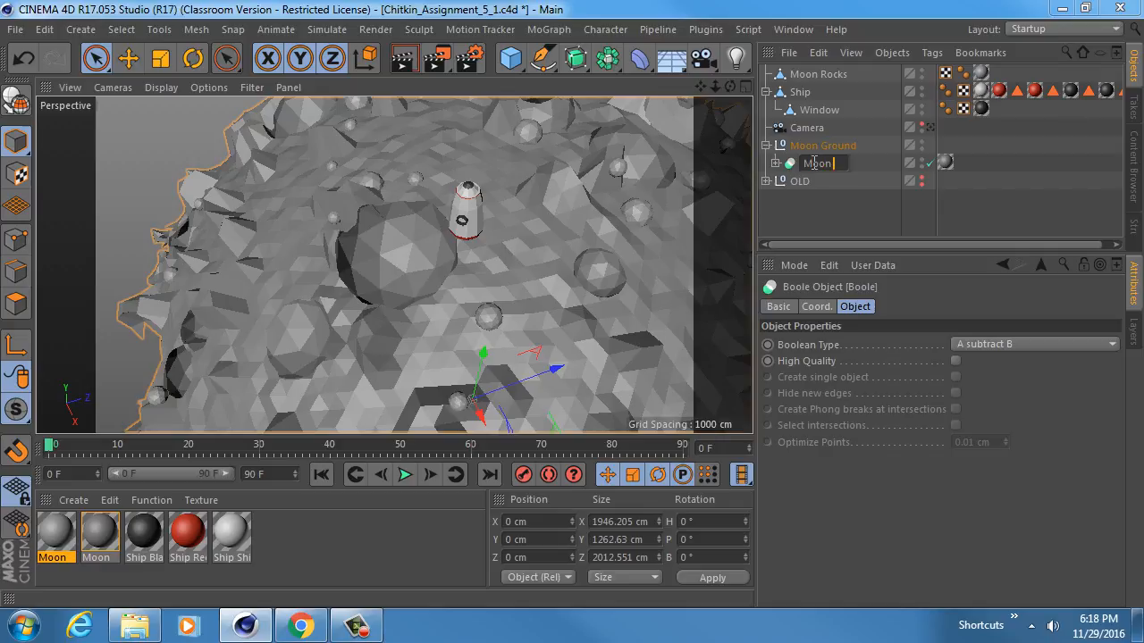
{"action": "type", "text": "Moon Base"}
{"action": "key", "text": "Return"}
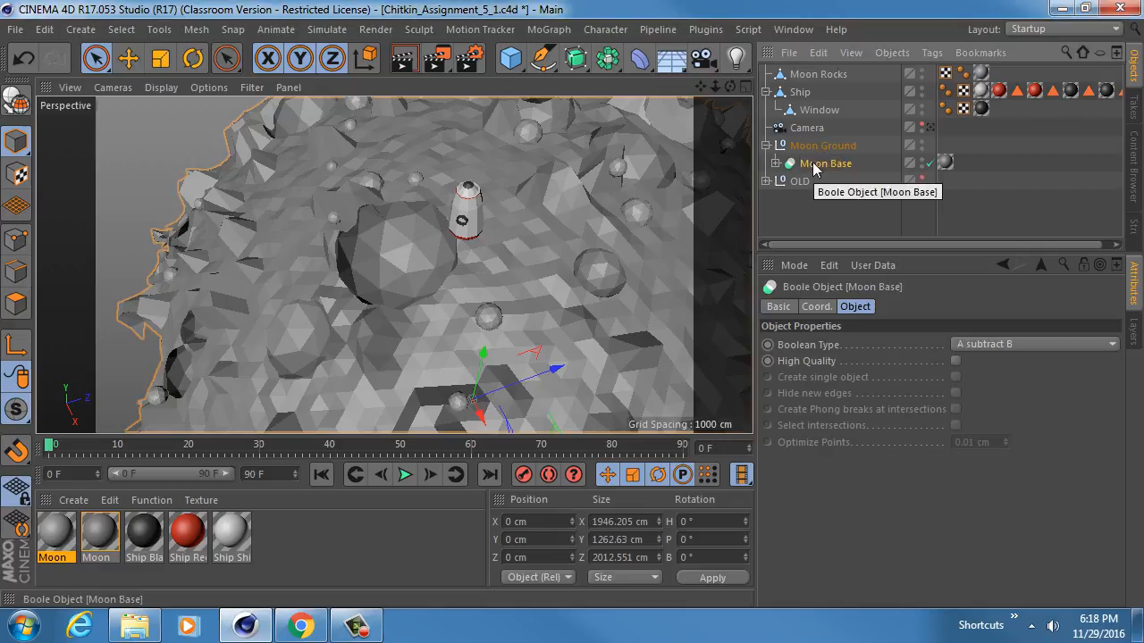
Move Moon Rocks into the Moon Ground null above Moon Base and collapse the null.
{"action": "left_click", "coordinate": [817, 77]}
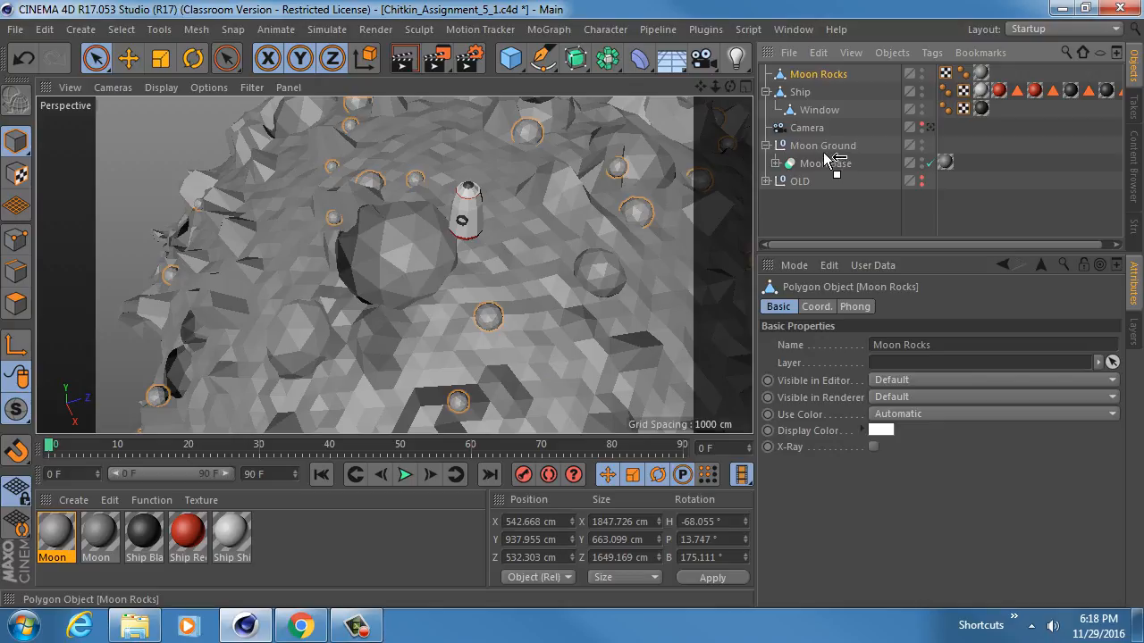
{"action": "left_click_drag", "start_coordinate": [831, 159], "coordinate": [827, 158]}
{"action": "left_click", "coordinate": [820, 128]}
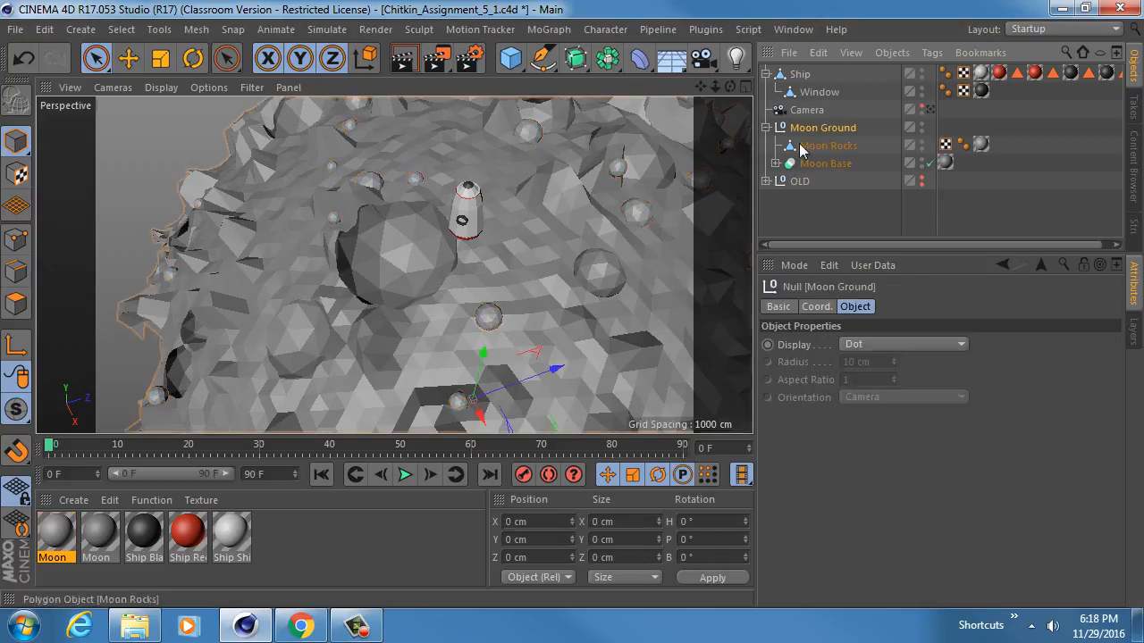
{"action": "left_click", "coordinate": [765, 128]}
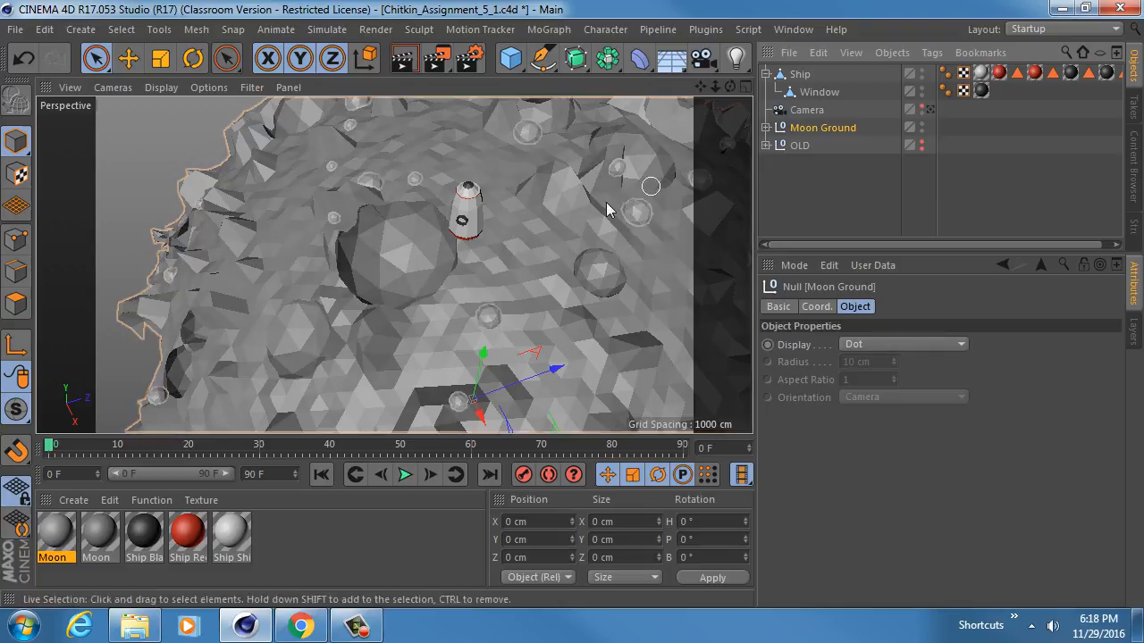
Looking through the scene camera, move the Ship to about X 175, Y 1311, Z -129 cm.
{"action": "left_click", "coordinate": [930, 109]}
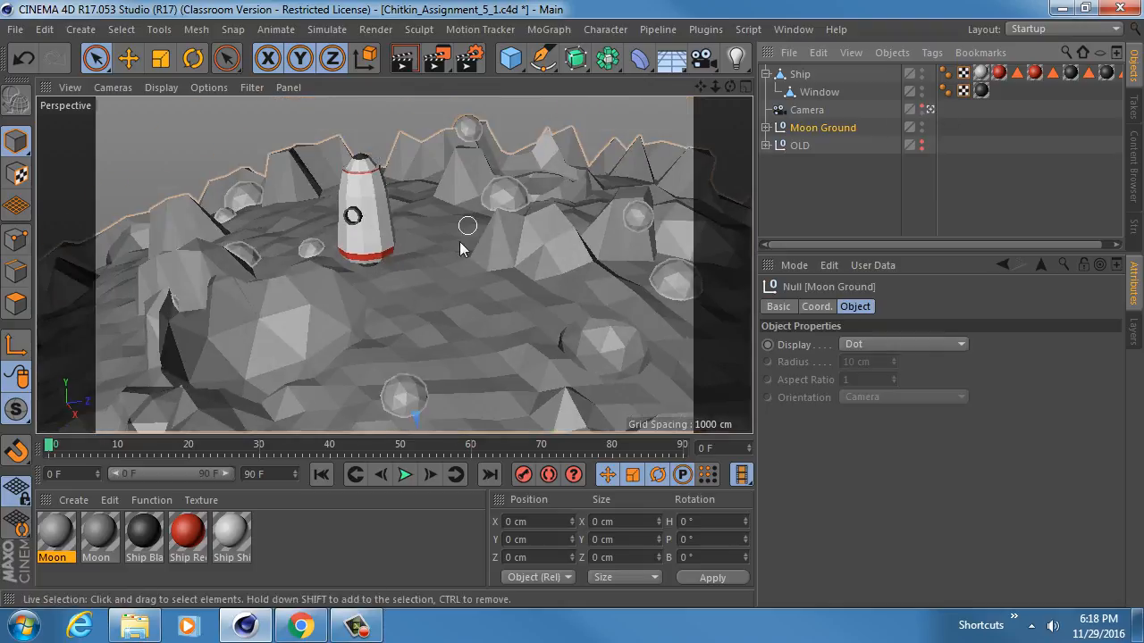
{"action": "left_click", "coordinate": [800, 75]}
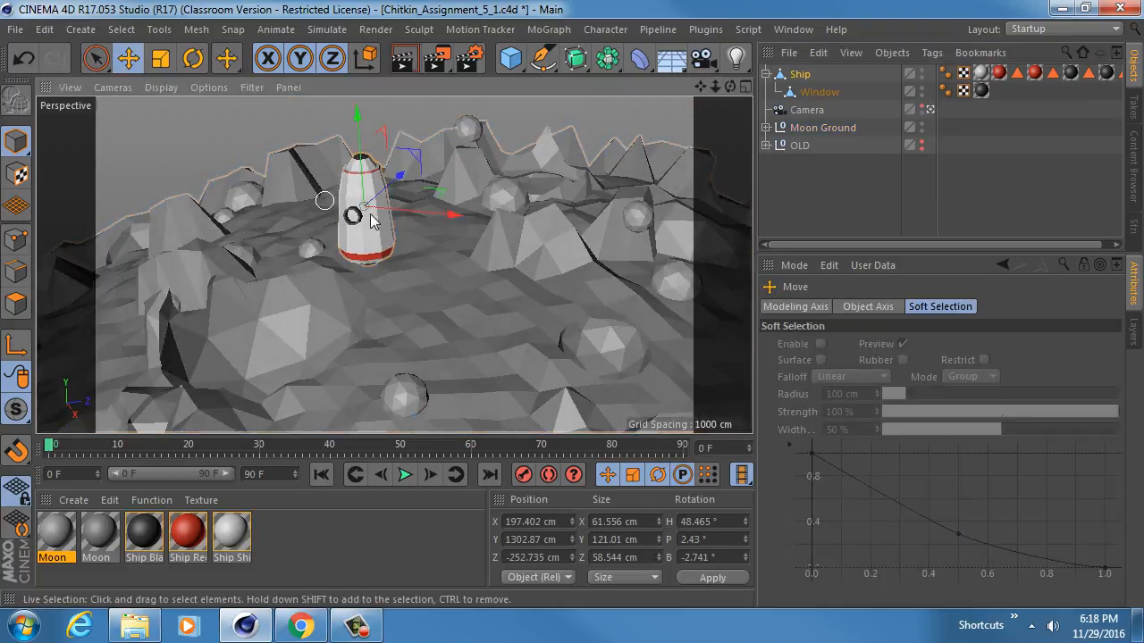
{"action": "key", "text": "e"}
{"action": "left_click_drag", "start_coordinate": [441, 195], "coordinate": [533, 168]}
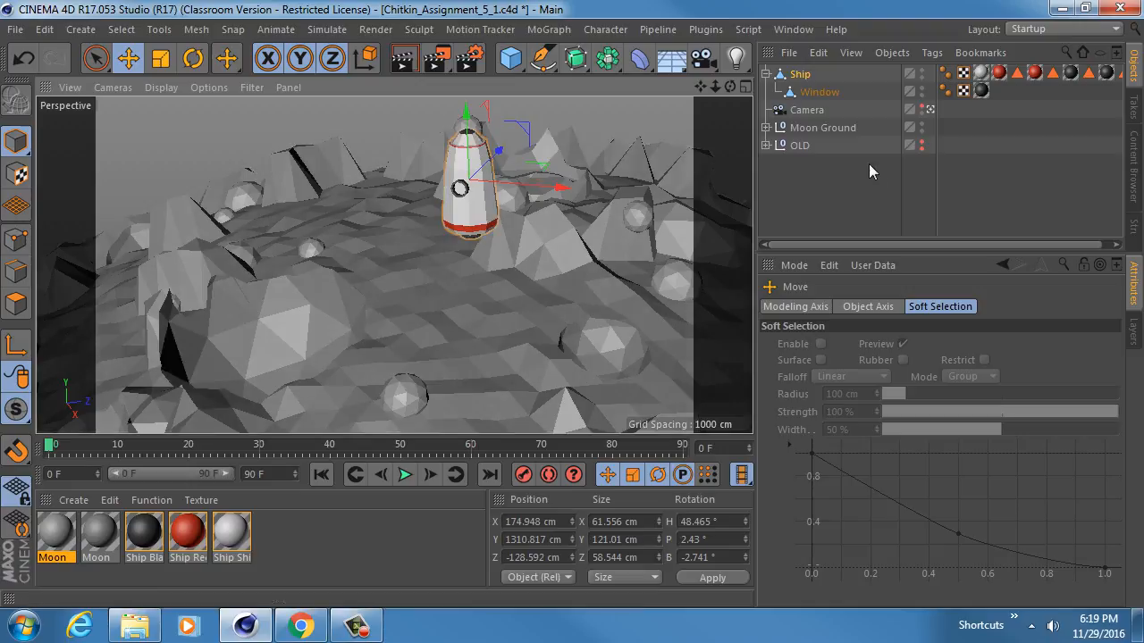
Leave the camera view, add a cube and make it a child of Ship.
{"action": "left_click", "coordinate": [929, 110]}
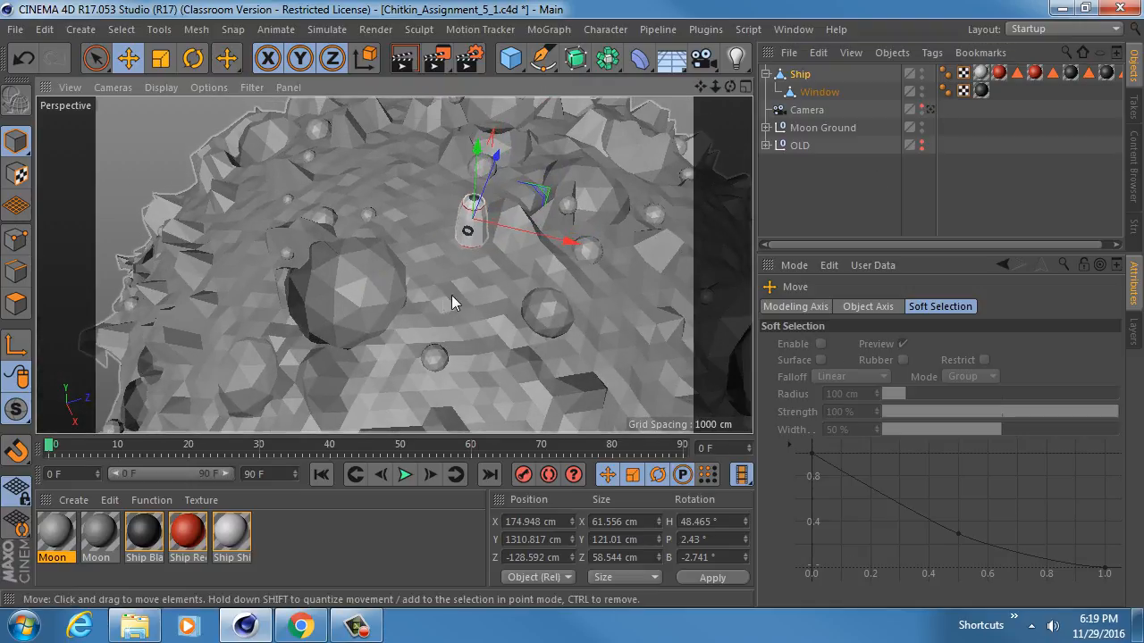
{"action": "left_click_drag", "start_coordinate": [466, 274], "coordinate": [352, 187], "text": "alt"}
{"action": "scroll", "coordinate": [471, 236], "scroll_direction": "up", "scroll_amount": 5}
{"action": "left_click_drag", "start_coordinate": [451, 226], "coordinate": [516, 255], "text": "alt"}
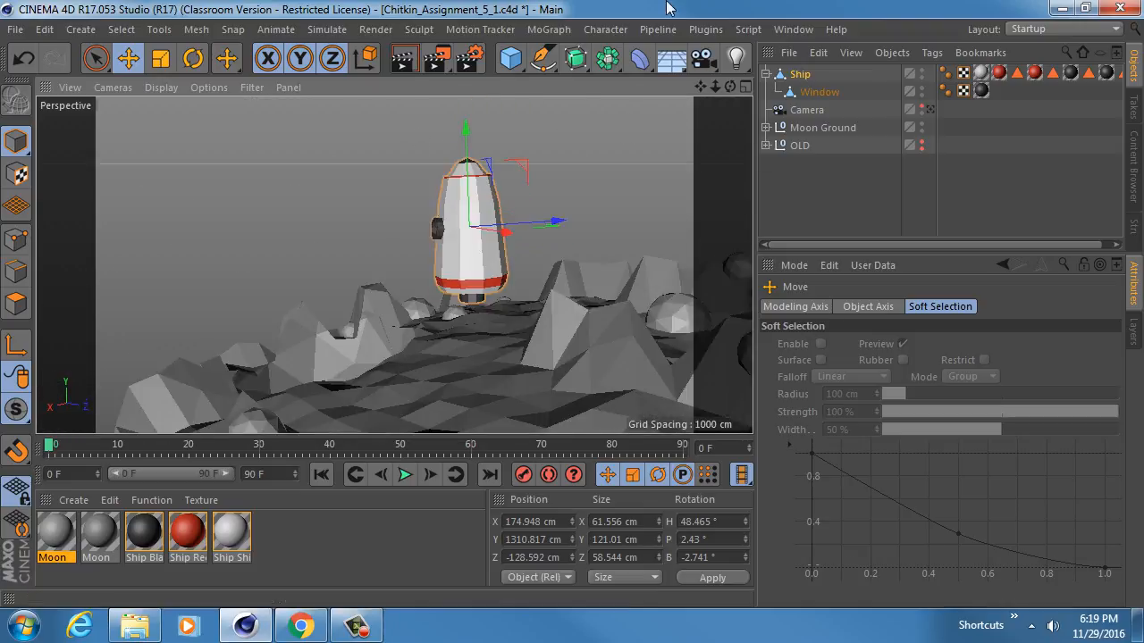
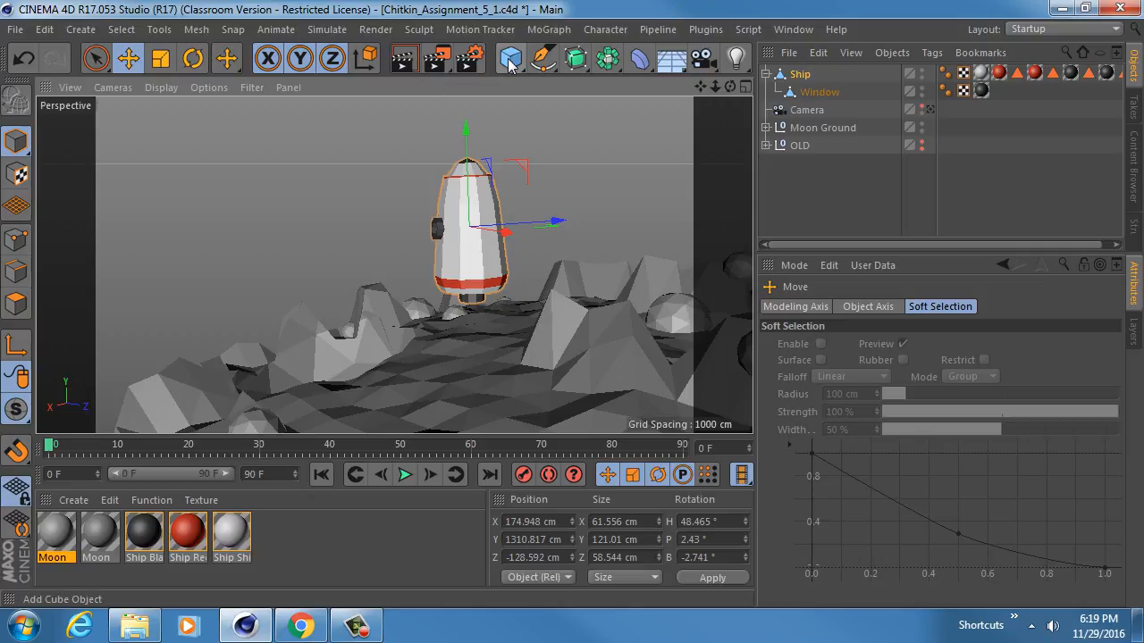
{"action": "left_click_drag", "start_coordinate": [510, 62], "coordinate": [685, 85]}
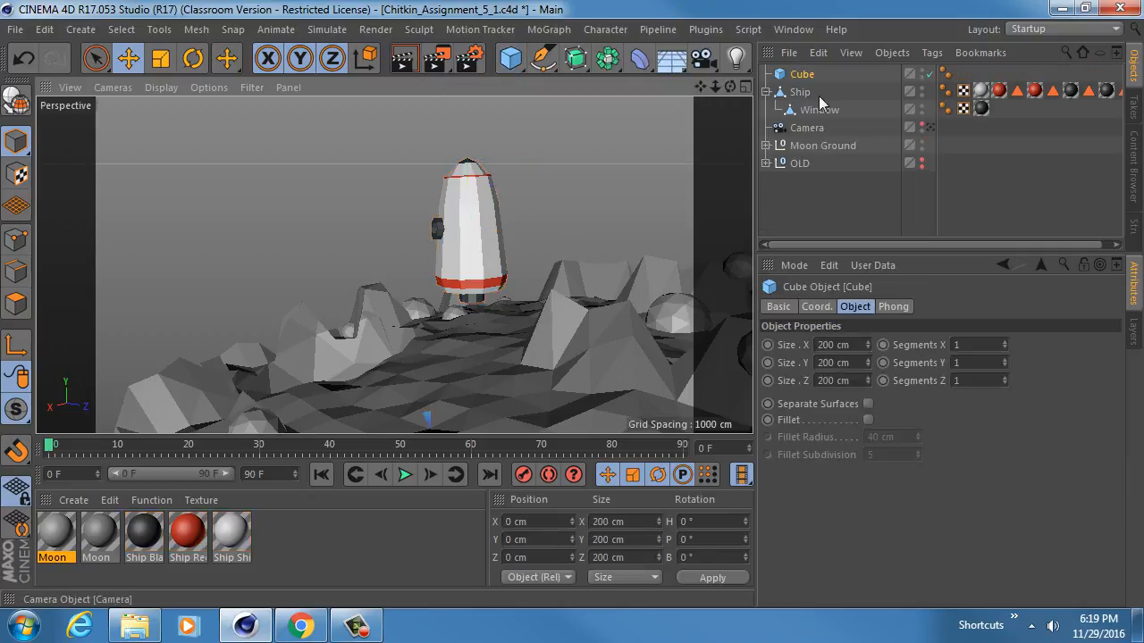
{"action": "left_click", "coordinate": [805, 77]}
{"action": "left_click_drag", "start_coordinate": [818, 105], "coordinate": [813, 105]}
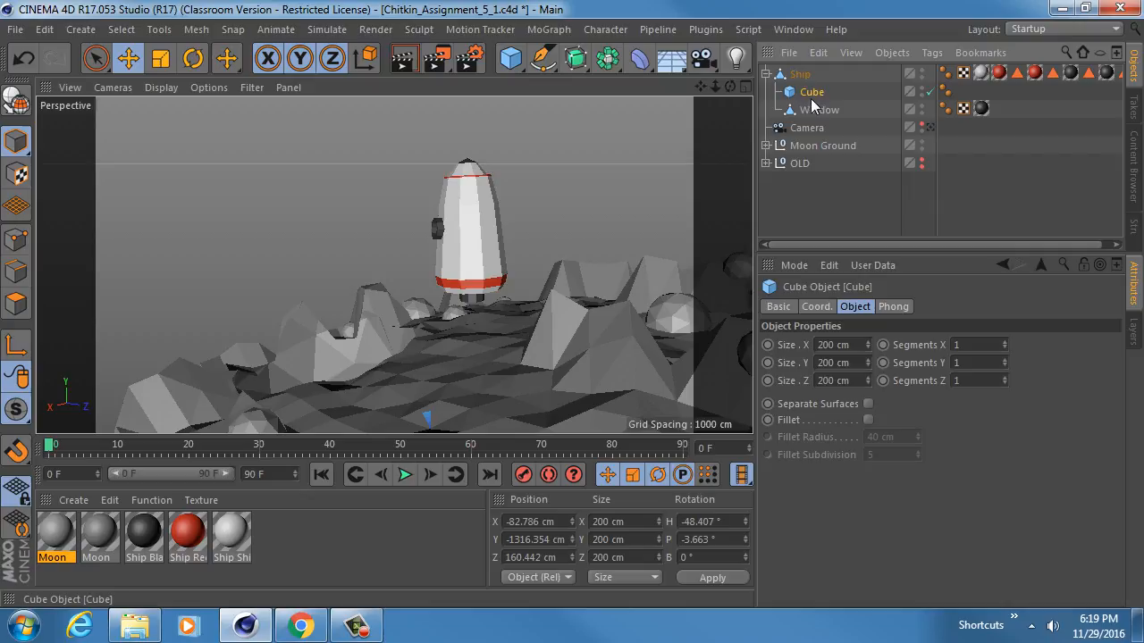
Set the cube's position and rotation coordinates all to 0 so it sits at the Ship's axis.
{"action": "left_click", "coordinate": [815, 307]}
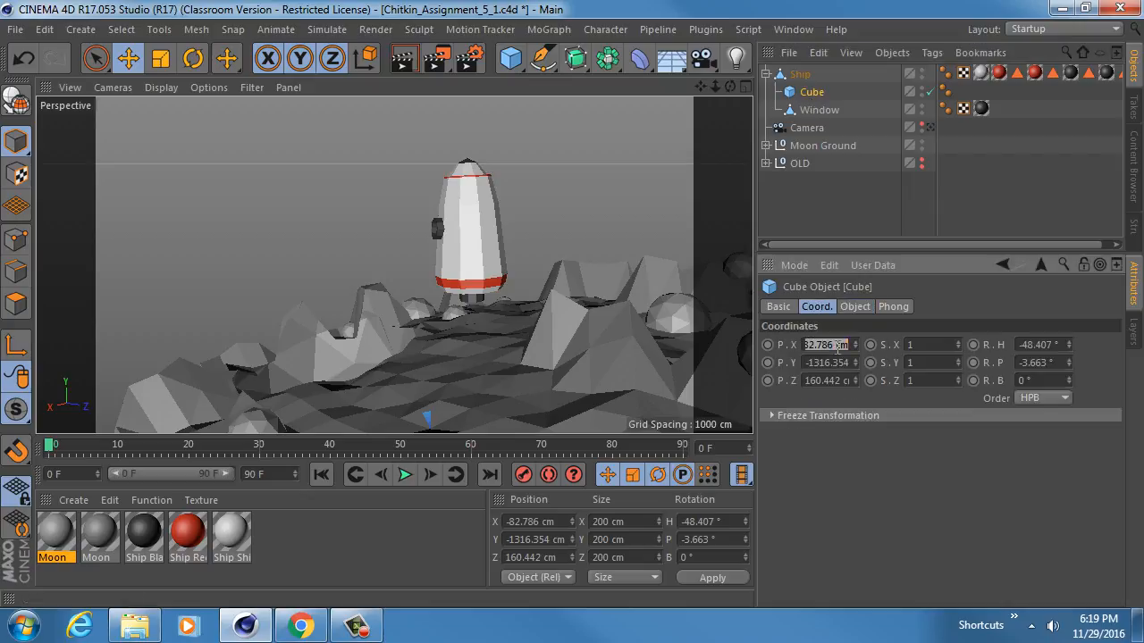
{"action": "type", "text": "0"}
{"action": "key", "text": "Tab"}
{"action": "type", "text": "0"}
{"action": "key", "text": "Tab"}
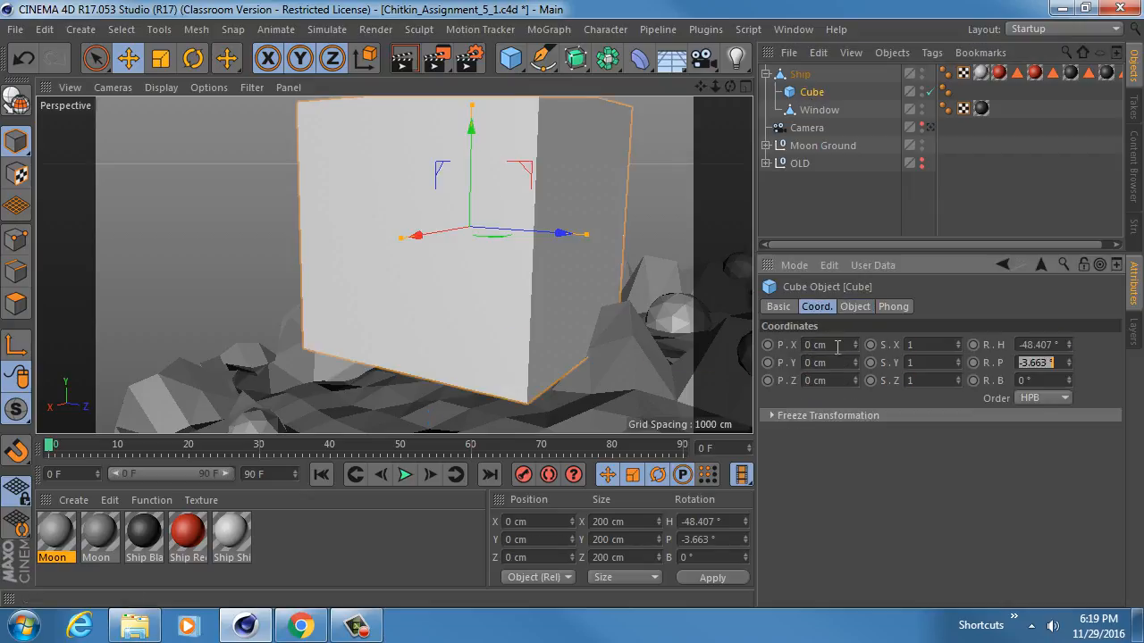
{"action": "type", "text": "0"}
{"action": "key", "text": "Tab"}
{"action": "type", "text": "0"}
{"action": "key", "text": "Tab"}
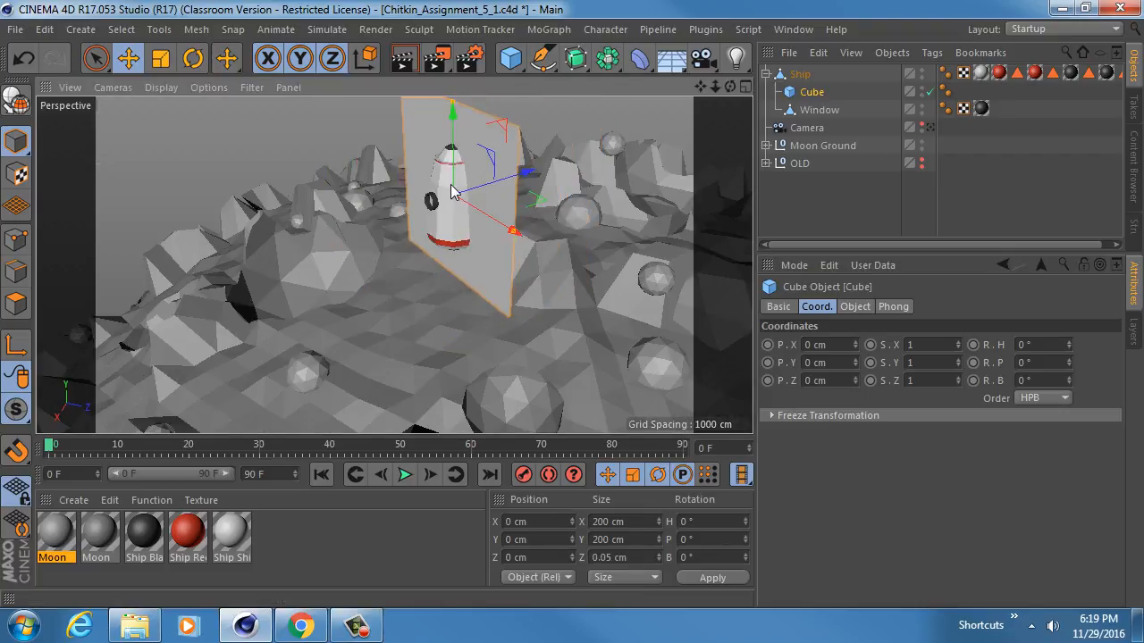
Resize the cube into a narrow post of about 8.2 × 72.6 × 7.0 cm (X, Y, Z).
{"action": "left_click_drag", "start_coordinate": [451, 185], "coordinate": [454, 184]}
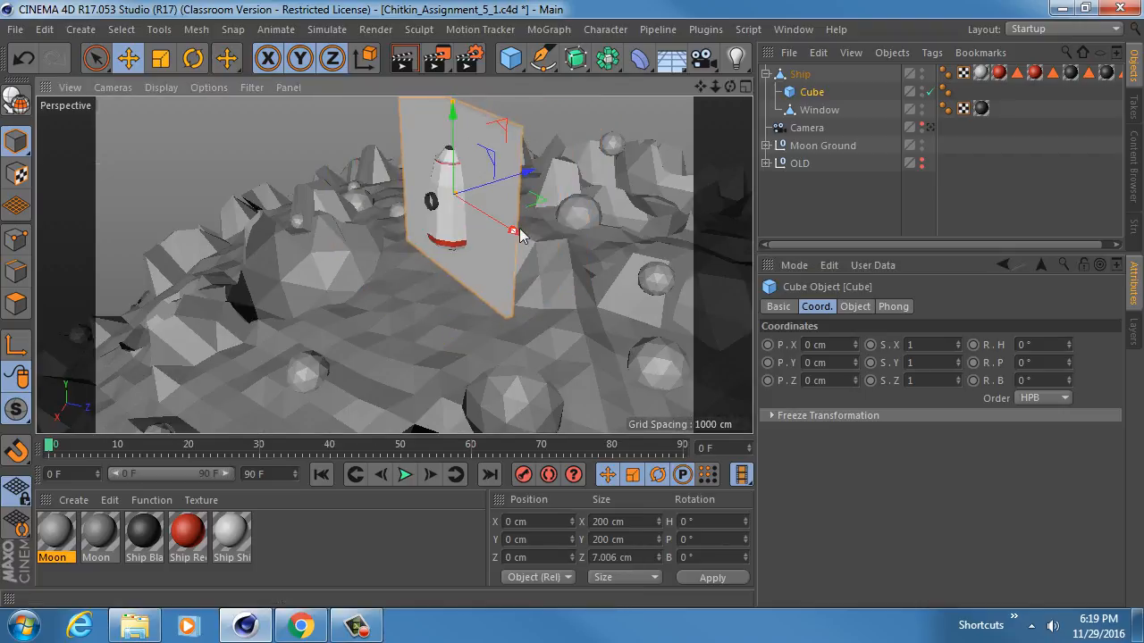
{"action": "left_click_drag", "start_coordinate": [519, 235], "coordinate": [451, 195]}
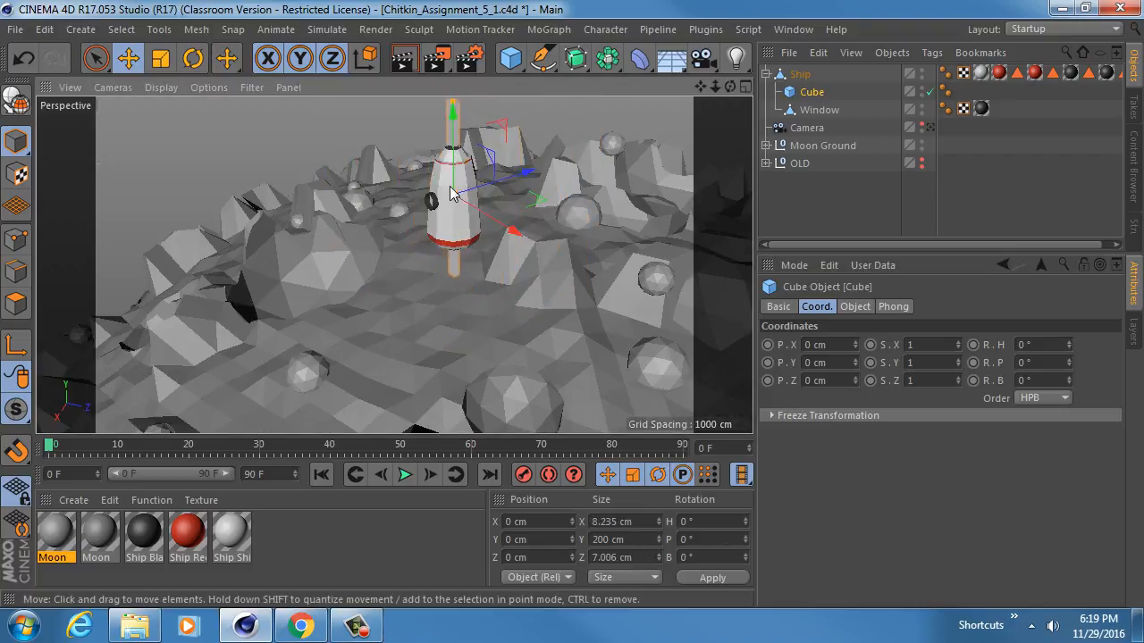
{"action": "middle_click_drag", "start_coordinate": [450, 187], "coordinate": [451, 236], "text": "alt"}
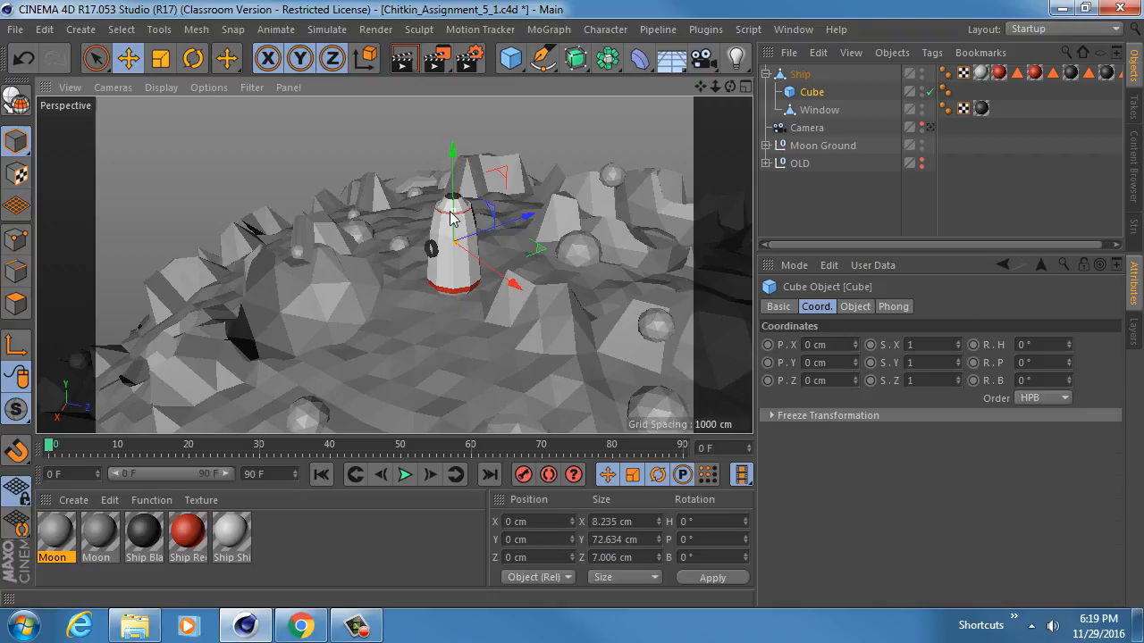
Move the post down and outward beneath the ship's hull edge, to about Y -76, Z -34 cm.
{"action": "key", "text": "e"}
{"action": "left_click_drag", "start_coordinate": [450, 213], "coordinate": [353, 177], "text": "alt"}
{"action": "left_click_drag", "start_coordinate": [517, 192], "coordinate": [489, 261]}
{"action": "right_click_drag", "start_coordinate": [476, 322], "coordinate": [515, 321], "text": "alt"}
{"action": "left_click_drag", "start_coordinate": [438, 302], "coordinate": [474, 311], "text": "alt"}
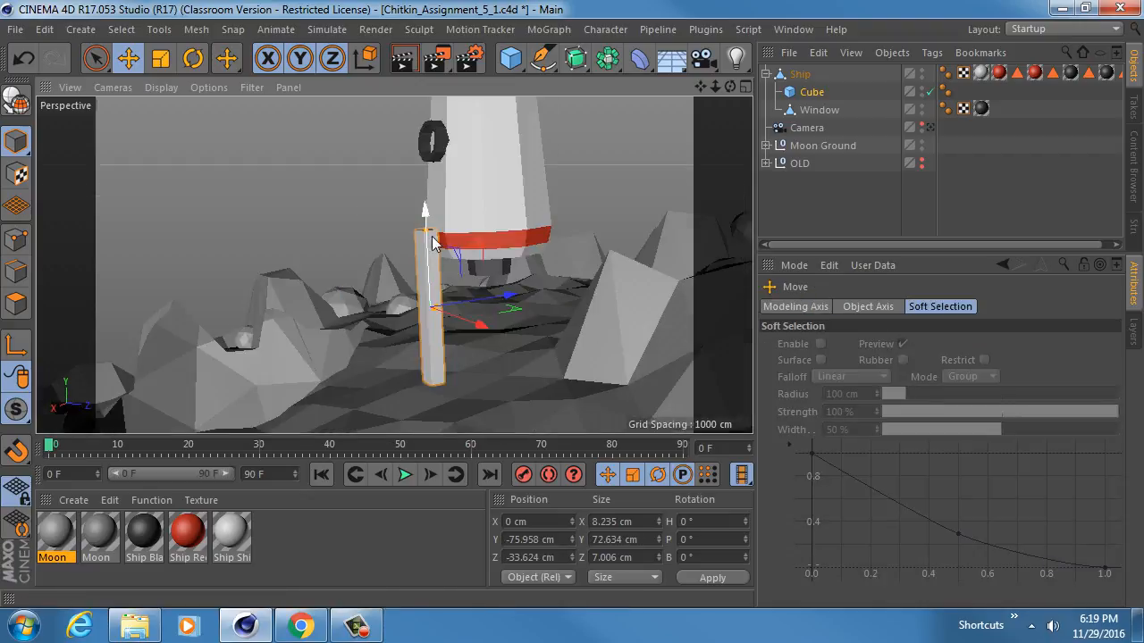
Slim the post to about 2.5 × 35.3 × 2.4 cm and move it to about Y -71, Z -26 cm.
{"action": "left_click_drag", "start_coordinate": [432, 243], "coordinate": [416, 315]}
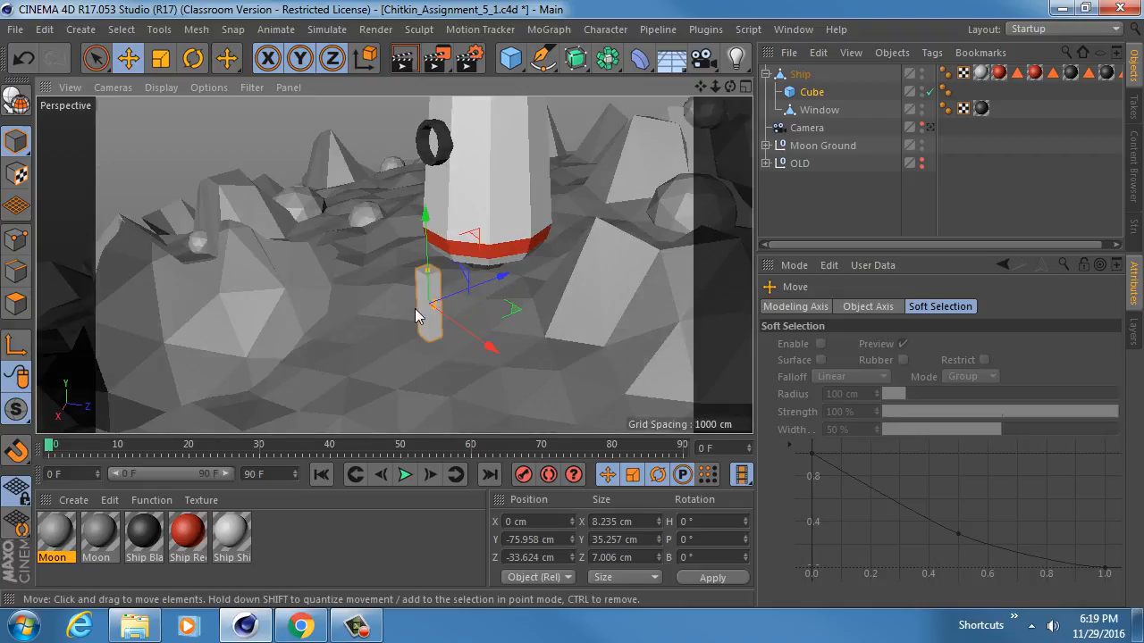
{"action": "right_click_drag", "start_coordinate": [416, 310], "coordinate": [481, 306], "text": "alt"}
{"action": "left_click_drag", "start_coordinate": [481, 305], "coordinate": [463, 293]}
{"action": "middle_click_drag", "start_coordinate": [458, 250], "coordinate": [436, 299], "text": "alt"}
{"action": "right_click_drag", "start_coordinate": [436, 298], "coordinate": [393, 304], "text": "alt"}
{"action": "left_click_drag", "start_coordinate": [488, 270], "coordinate": [511, 237]}
Tilt the post to about -20.5° pitch and move it against the hull's lower rim, at about Y -64, Z -31 cm.
{"action": "key", "text": "r"}
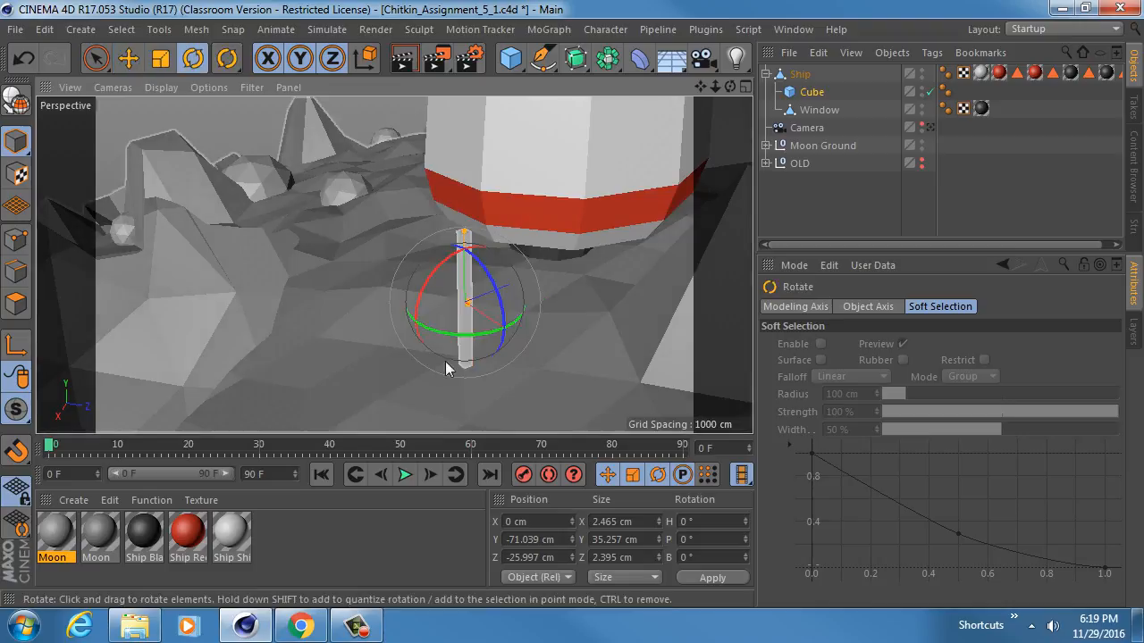
{"action": "left_click_drag", "start_coordinate": [429, 280], "coordinate": [372, 191]}
{"action": "key", "text": "e"}
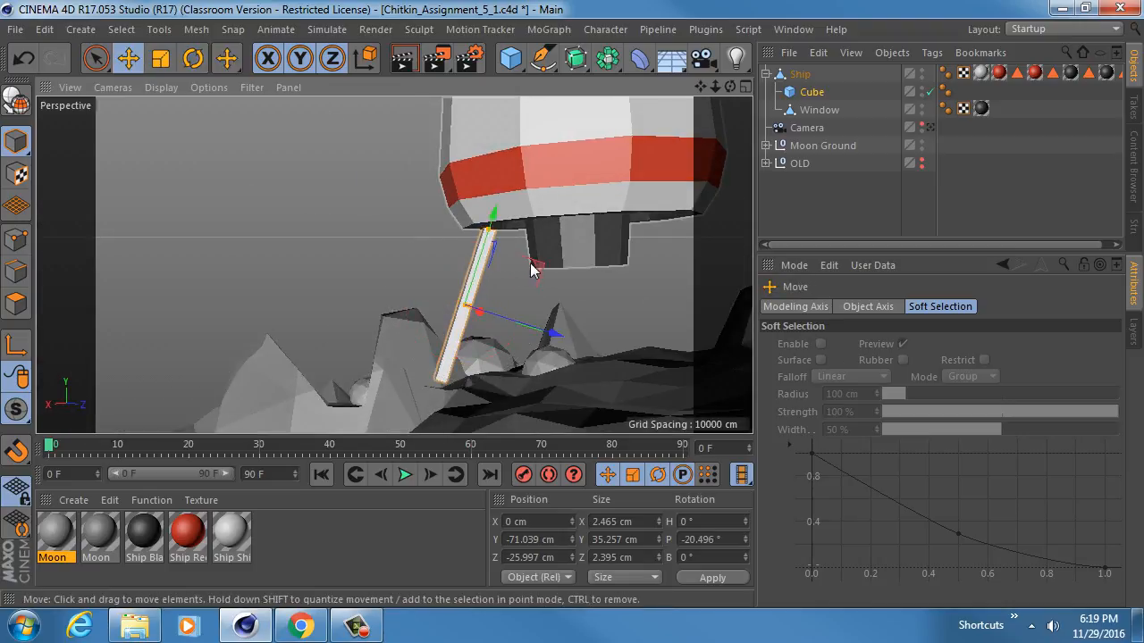
{"action": "left_click_drag", "start_coordinate": [536, 262], "coordinate": [506, 232]}
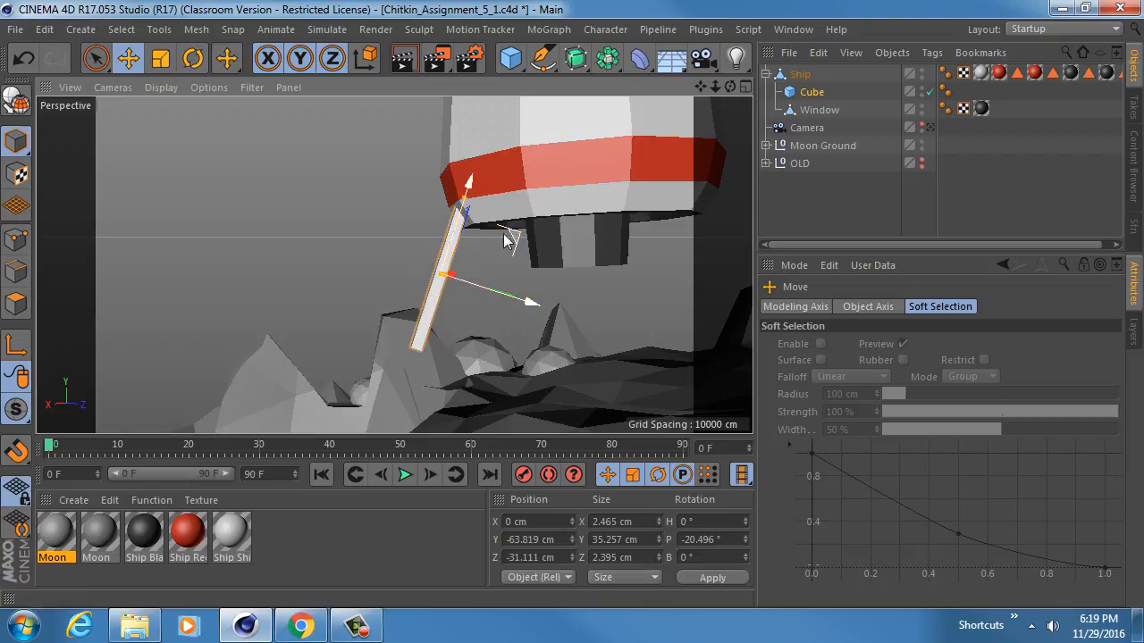
{"action": "left_click_drag", "start_coordinate": [432, 262], "coordinate": [494, 314], "text": "alt"}
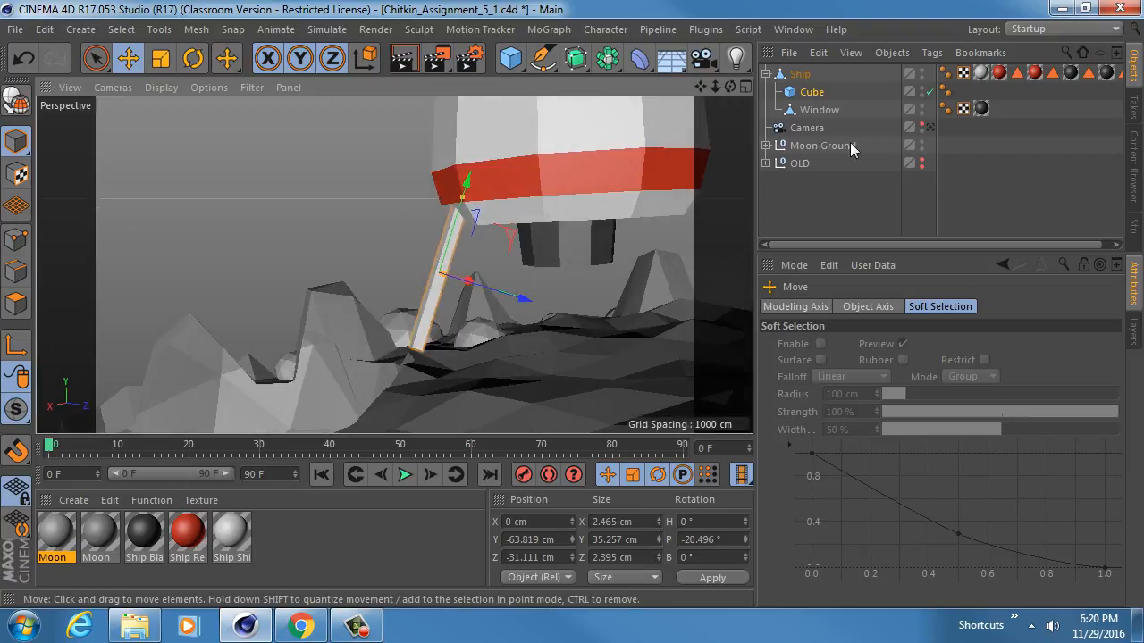
Rename the cube under Ship as Landind Leg.
{"action": "double_click", "coordinate": [810, 91]}
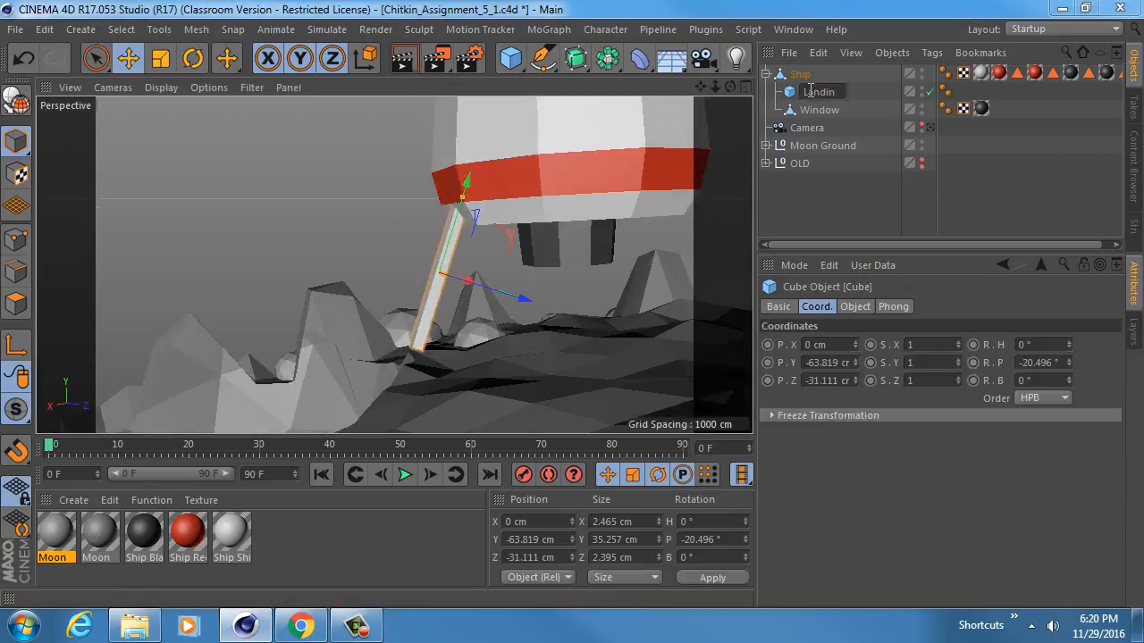
{"action": "type", "text": "Landind Leg"}
{"action": "key", "text": "Return"}
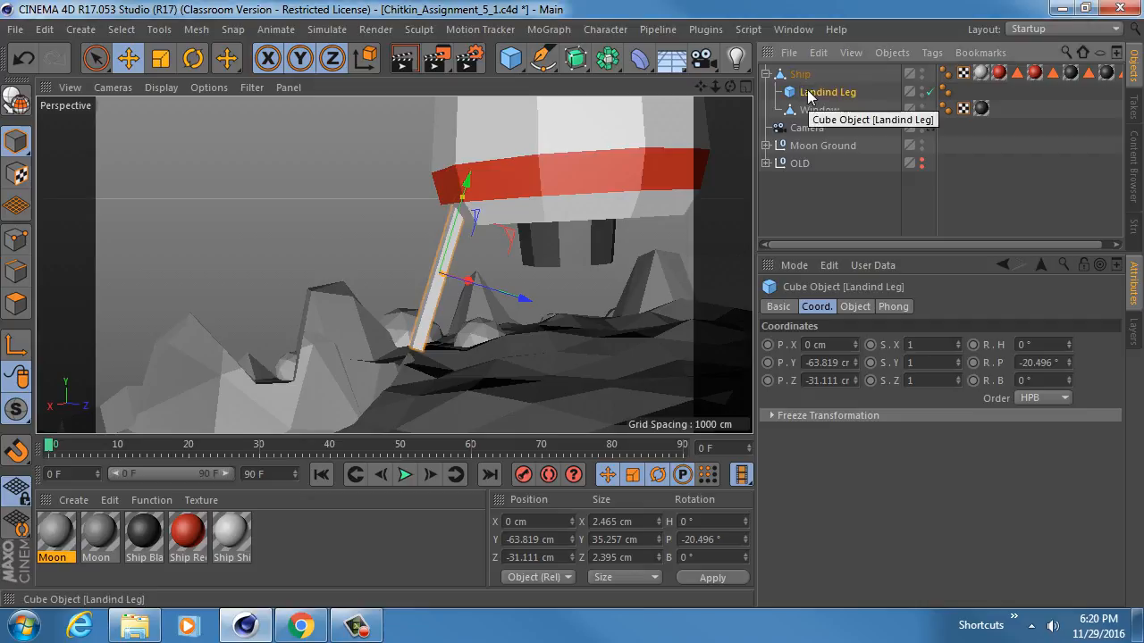
Correct the misspelled name of the leg object under Ship to Landing Leg.
{"action": "double_click", "coordinate": [816, 93]}
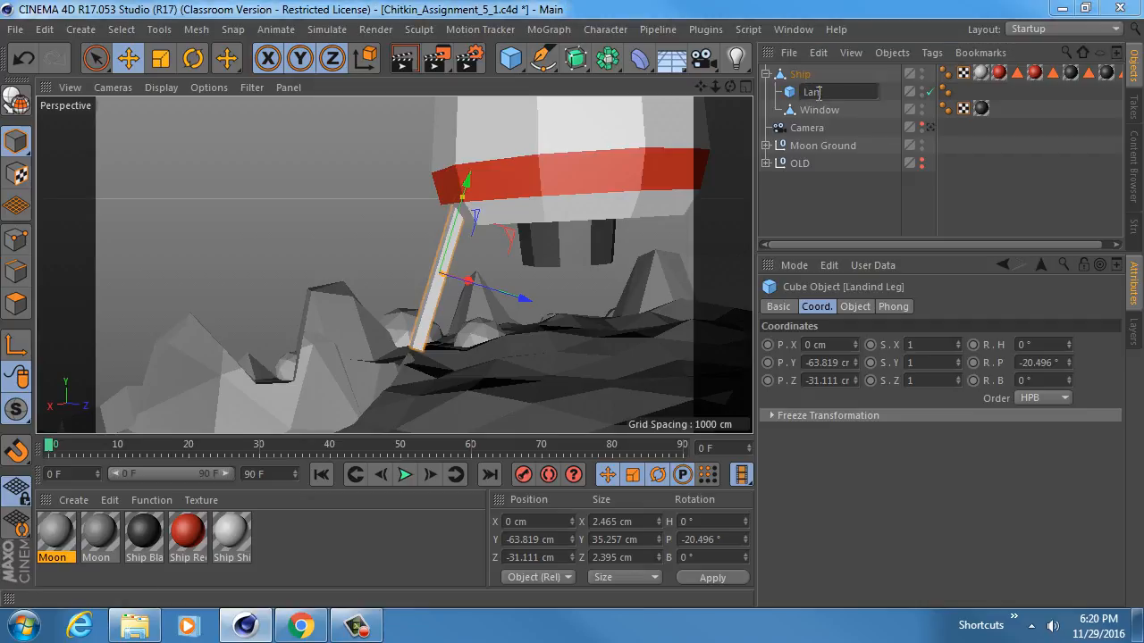
{"action": "type", "text": "Landing Leg"}
{"action": "key", "text": "Return"}
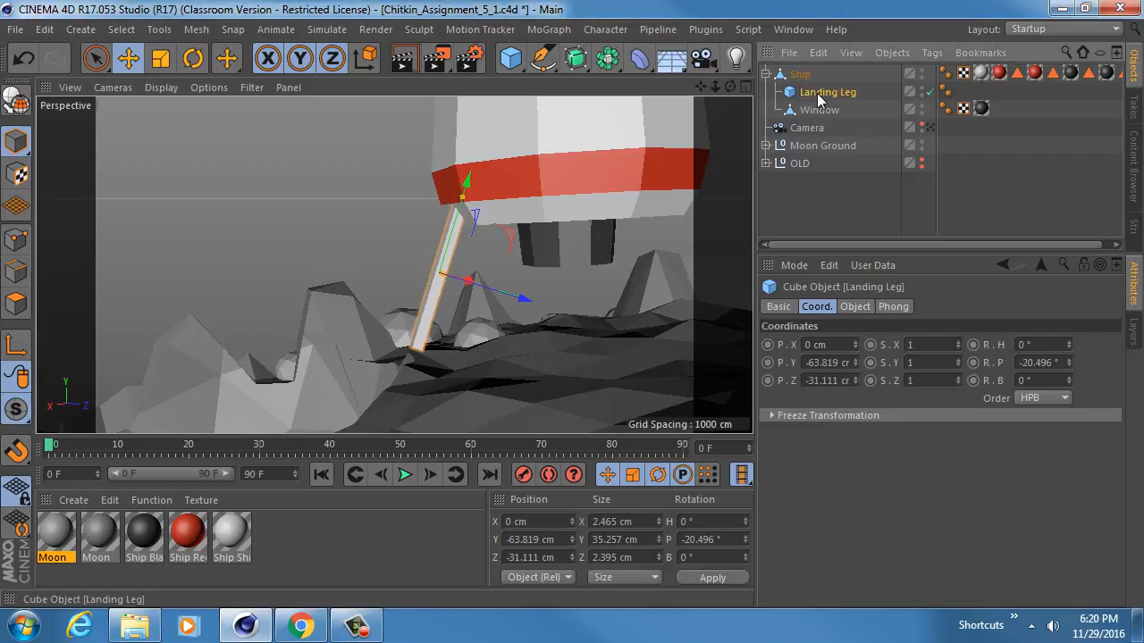
Make the Landing Leg editable and expand its bottom face outward with Extrude Inner to about 5.6 × 5.5 cm.
{"action": "key", "text": "c"}
{"action": "left_click_drag", "start_coordinate": [438, 284], "coordinate": [199, 281], "text": "alt"}
{"action": "left_click", "coordinate": [17, 305]}
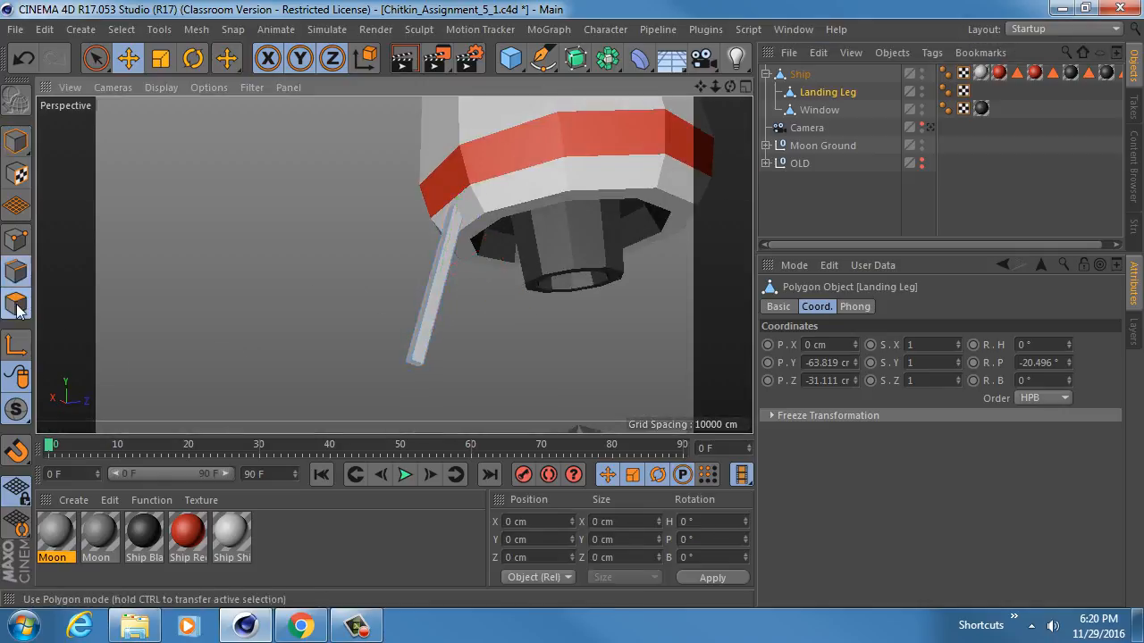
{"action": "left_click", "coordinate": [418, 362]}
{"action": "left_click_drag", "start_coordinate": [404, 406], "coordinate": [418, 373]}
{"action": "right_click_drag", "start_coordinate": [421, 333], "coordinate": [454, 330], "text": "alt"}
{"action": "left_click_drag", "start_coordinate": [450, 227], "coordinate": [467, 205], "text": "alt"}
{"action": "key", "text": "i"}
{"action": "left_click_drag", "start_coordinate": [354, 278], "coordinate": [337, 278]}
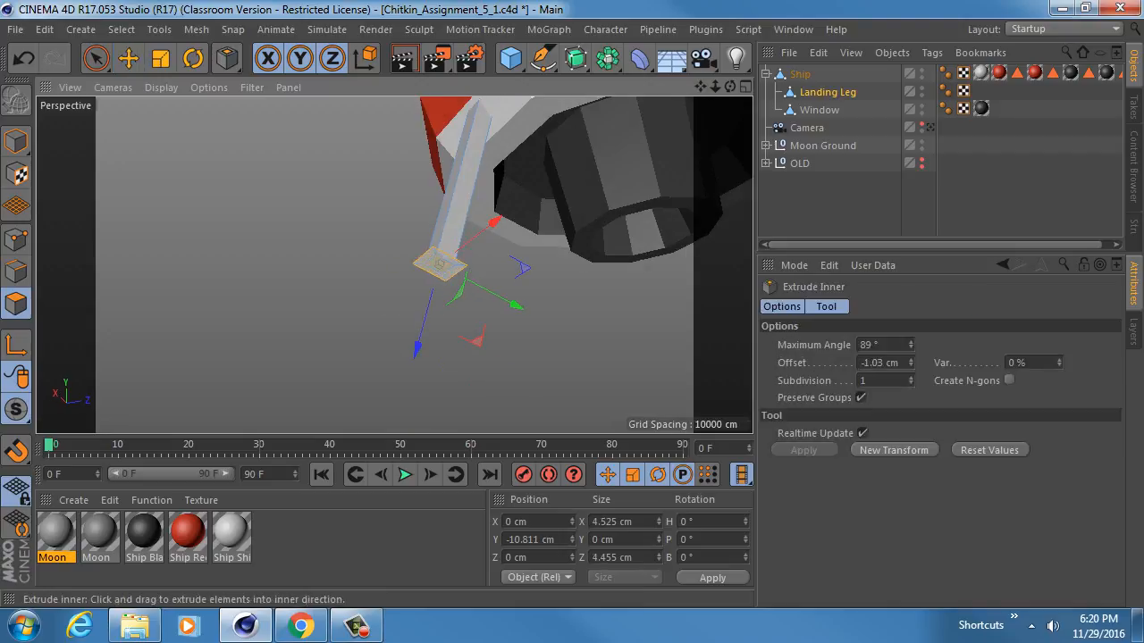
Extrude the widened bottom face about 2.7 cm into a foot and grow the selection to cover the foot.
{"action": "key", "text": "d"}
{"action": "left_click_drag", "start_coordinate": [407, 277], "coordinate": [402, 318], "text": "alt"}
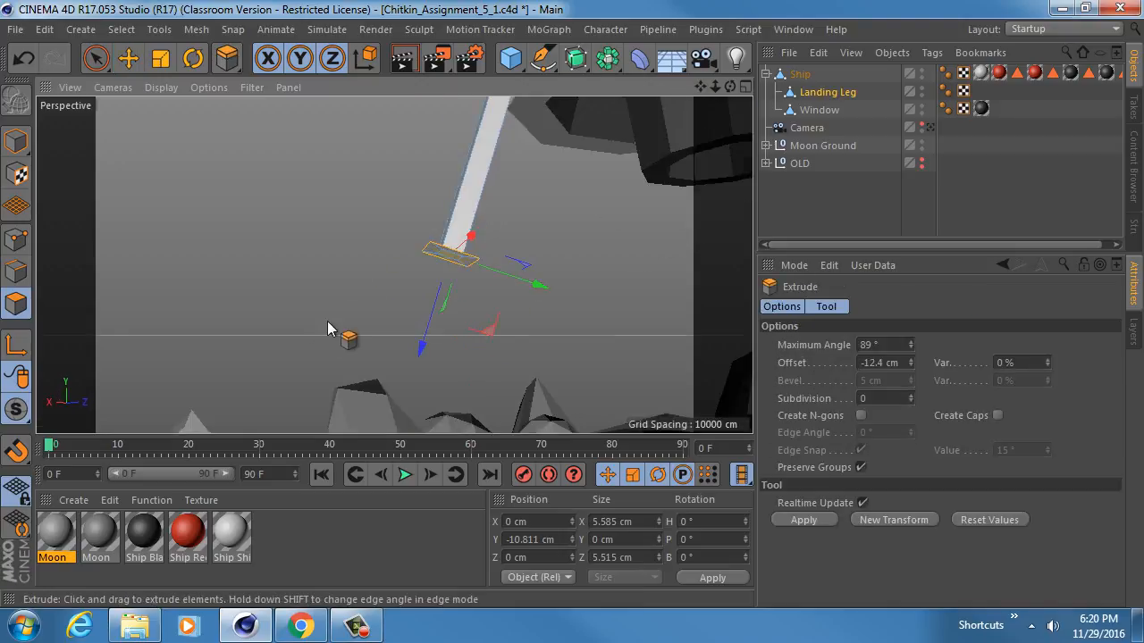
{"action": "left_click_drag", "start_coordinate": [330, 323], "coordinate": [297, 248]}
{"action": "key", "text": "u"}
{"action": "key", "text": "y"}
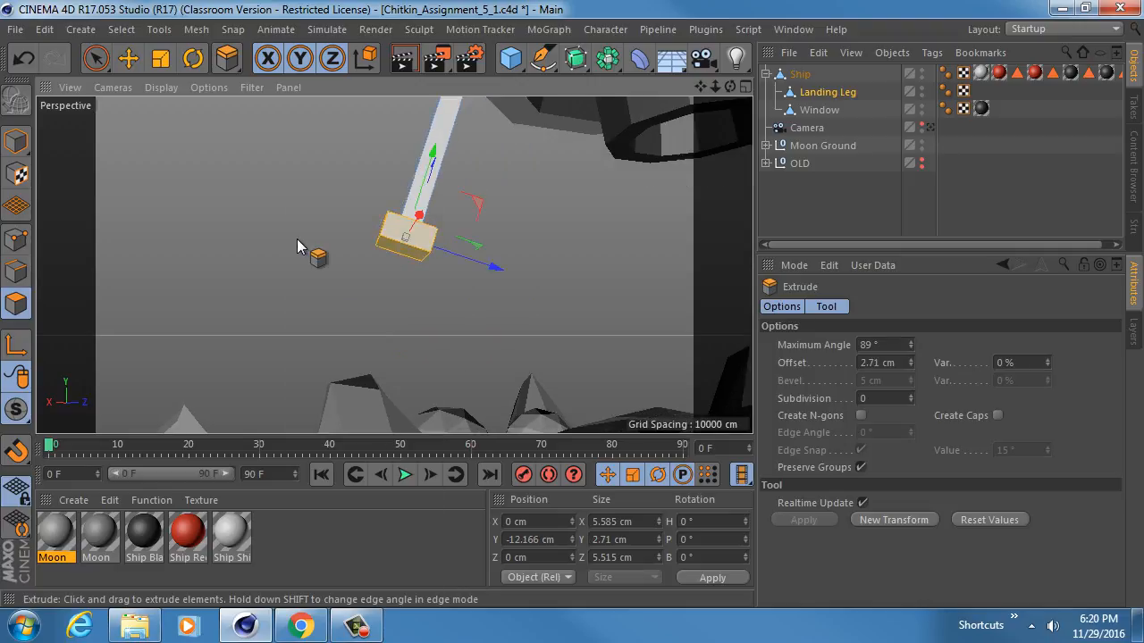
Shift the selected foot to about Z -0.95 cm and rotate it until it sits level with the ground.
{"action": "left_click_drag", "start_coordinate": [396, 233], "coordinate": [434, 309], "text": "alt"}
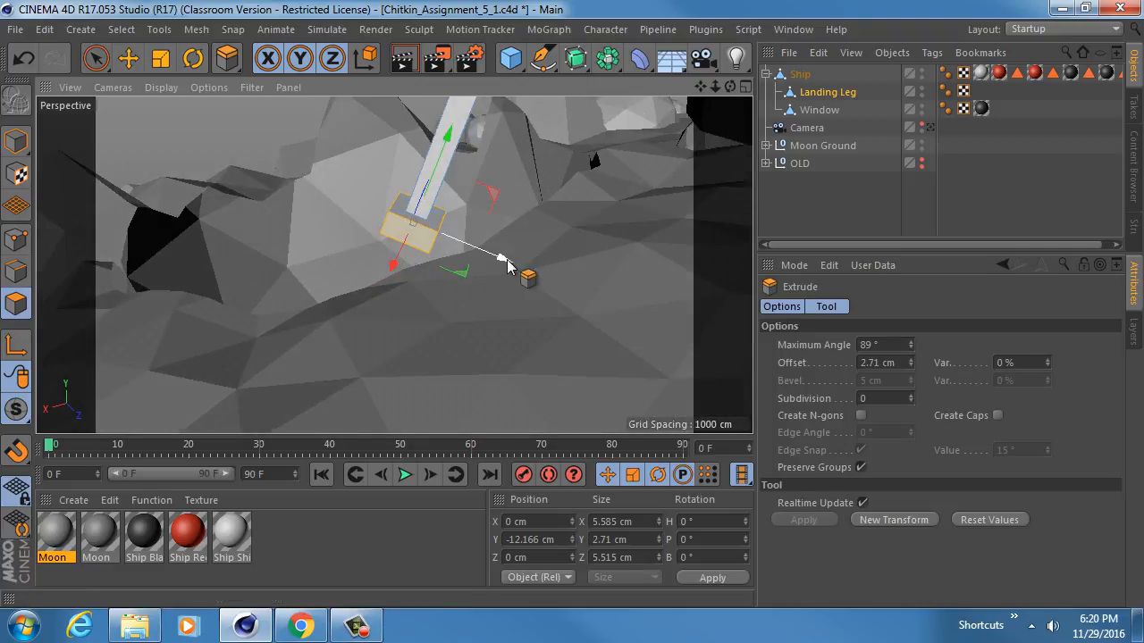
{"action": "left_click_drag", "start_coordinate": [507, 266], "coordinate": [510, 268]}
{"action": "key", "text": "r"}
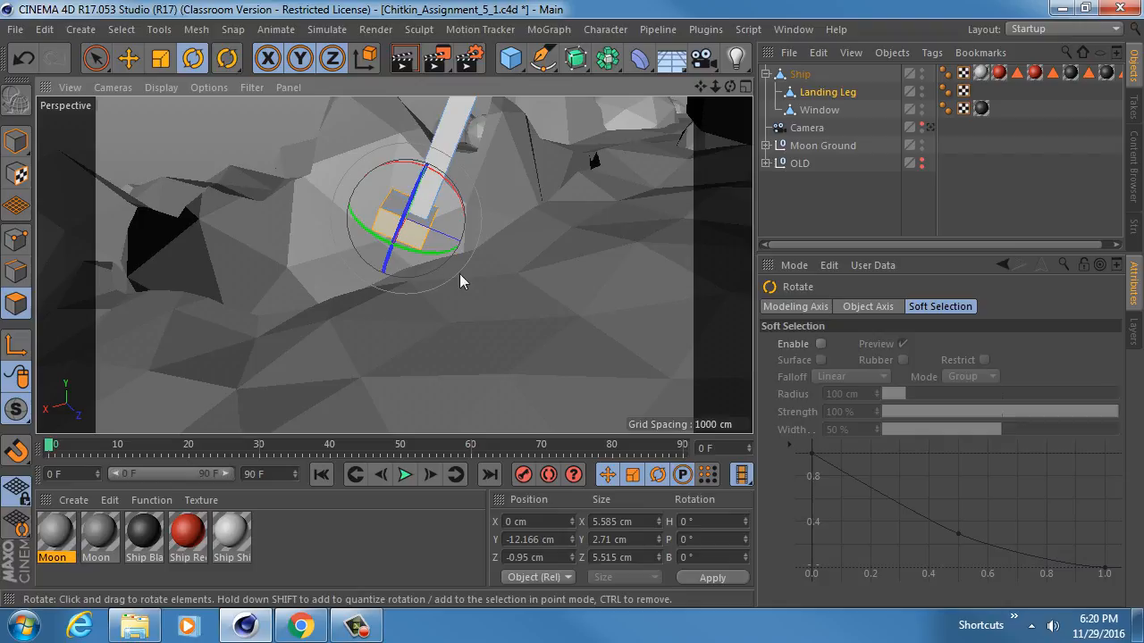
{"action": "left_click_drag", "start_coordinate": [404, 170], "coordinate": [390, 175]}
{"action": "middle_click", "coordinate": [467, 281]}
{"action": "middle_click", "coordinate": [523, 329]}
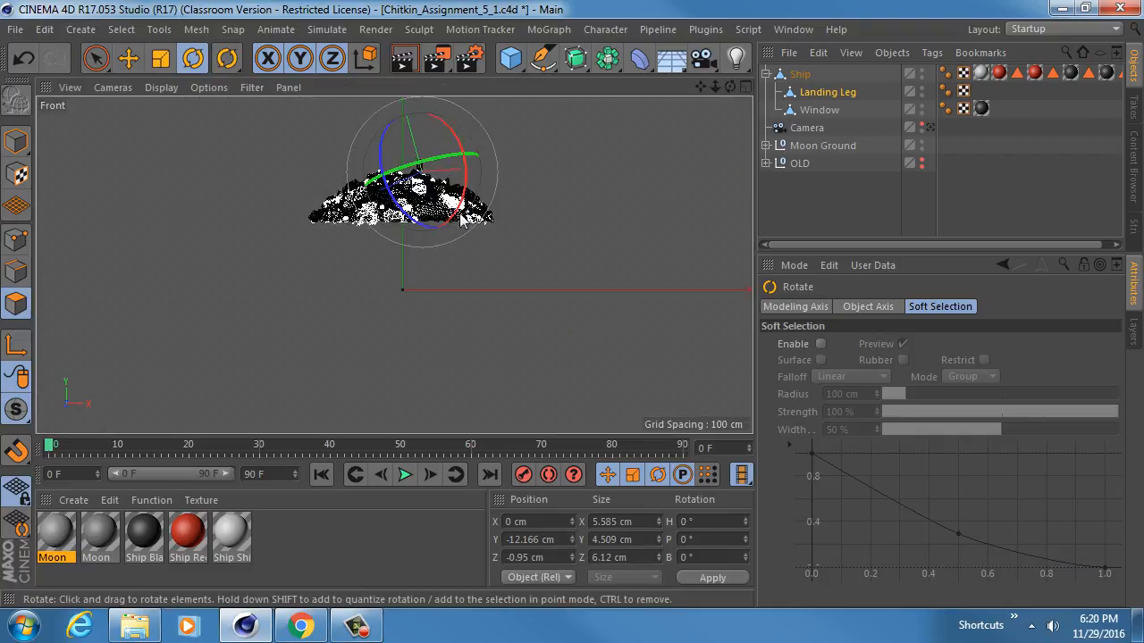
{"action": "right_click_drag", "start_coordinate": [490, 145], "coordinate": [597, 128], "text": "alt"}
{"action": "middle_click_drag", "start_coordinate": [487, 287], "coordinate": [470, 257], "text": "alt"}
{"action": "right_click_drag", "start_coordinate": [409, 292], "coordinate": [576, 257], "text": "alt"}
{"action": "middle_click_drag", "start_coordinate": [563, 266], "coordinate": [470, 285], "text": "alt"}
{"action": "right_click_drag", "start_coordinate": [478, 294], "coordinate": [487, 298], "text": "alt"}
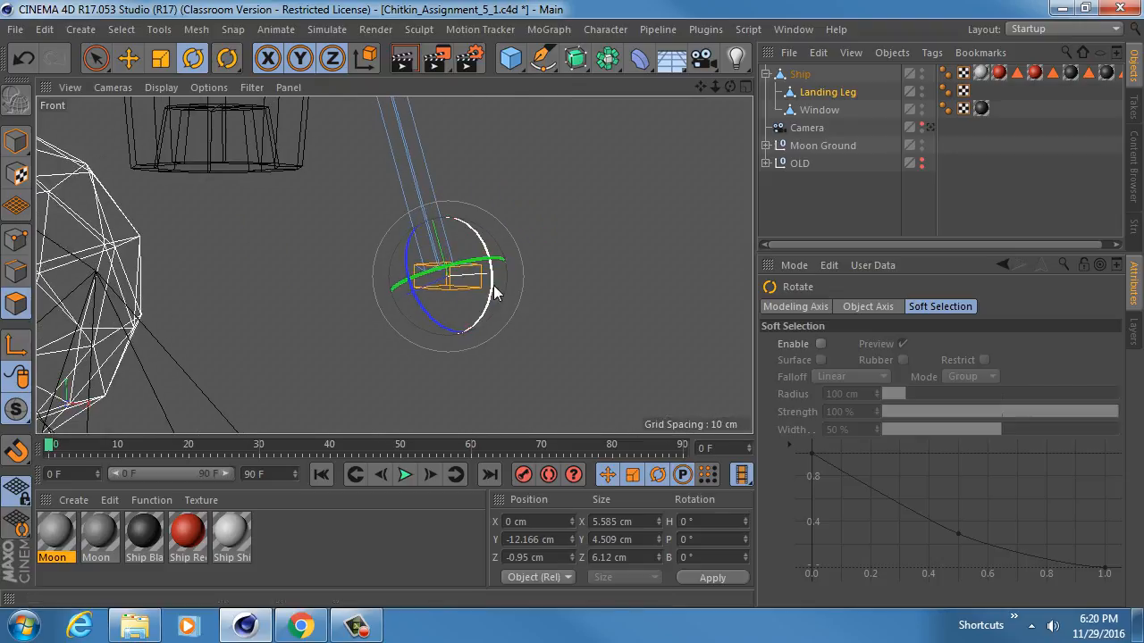
{"action": "left_click_drag", "start_coordinate": [494, 285], "coordinate": [491, 265]}
Move the foot down and across beneath the leg to about Y -13.6, Z -0.13 cm.
{"action": "middle_click", "coordinate": [483, 280]}
{"action": "middle_click", "coordinate": [257, 211]}
{"action": "middle_click_drag", "start_coordinate": [358, 166], "coordinate": [394, 265], "text": "alt"}
{"action": "left_click_drag", "start_coordinate": [394, 266], "coordinate": [376, 185], "text": "alt"}
{"action": "left_click_drag", "start_coordinate": [435, 240], "coordinate": [450, 198], "text": "alt"}
{"action": "key", "text": "e"}
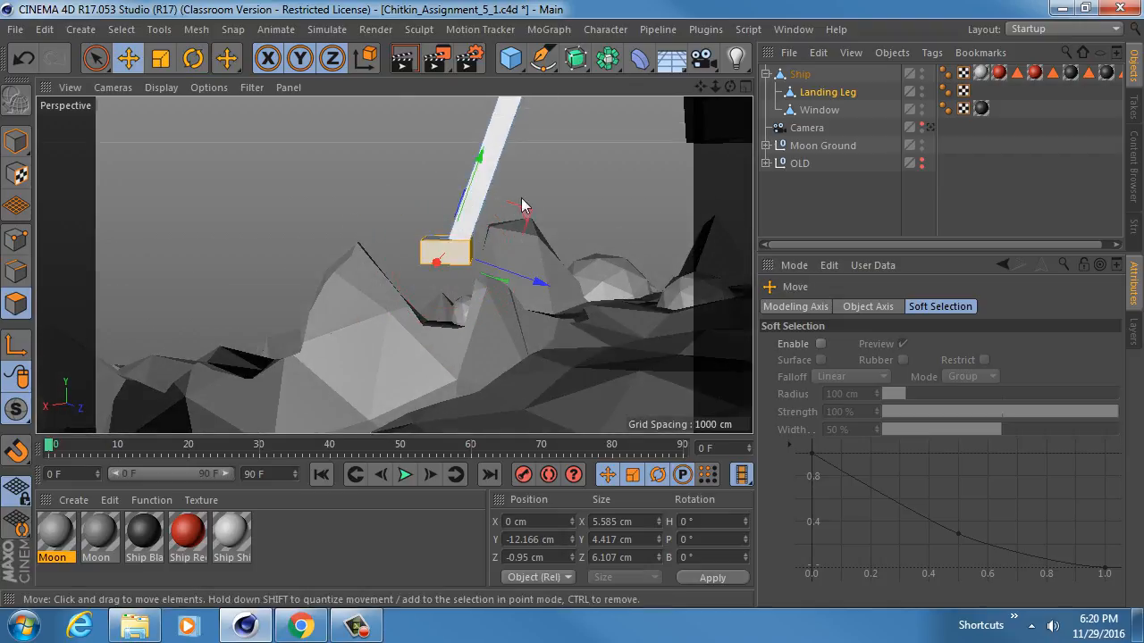
{"action": "left_click_drag", "start_coordinate": [521, 211], "coordinate": [522, 225]}
Set the Landing Leg's phong angle to 0° and return to whole-object editing.
{"action": "left_click_drag", "start_coordinate": [448, 253], "coordinate": [473, 197], "text": "alt"}
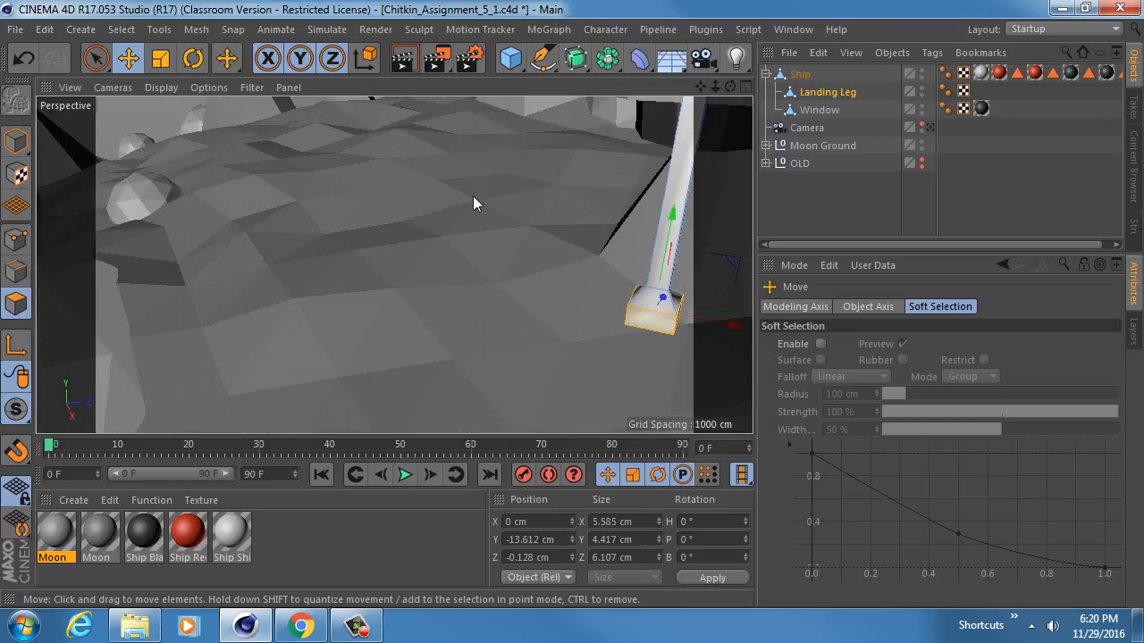
{"action": "left_click", "coordinate": [945, 90]}
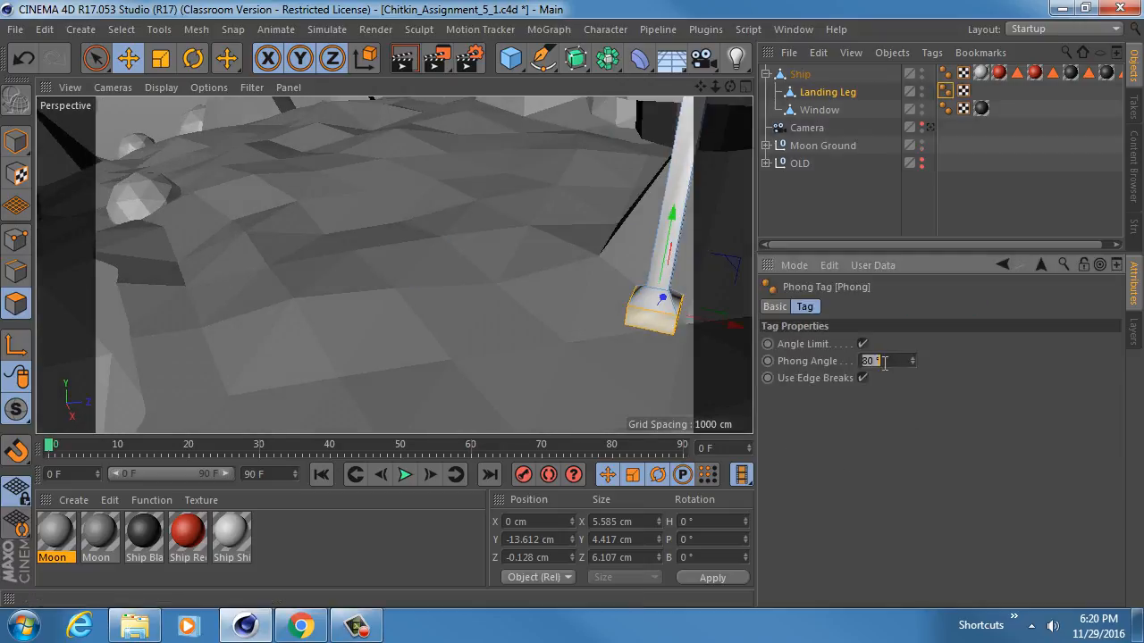
{"action": "type", "text": "0"}
{"action": "key", "text": "Return"}
{"action": "left_click", "coordinate": [16, 141]}
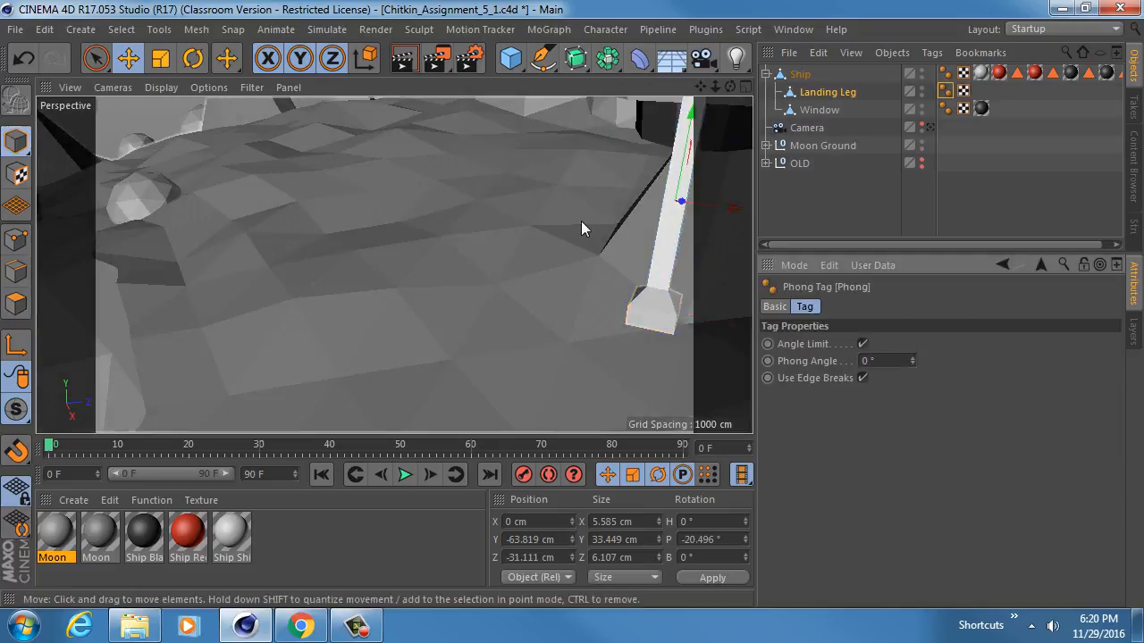
Apply the Ship Black material to the Landing Leg.
{"action": "middle_click_drag", "start_coordinate": [581, 224], "coordinate": [395, 264], "text": "alt"}
{"action": "right_click_drag", "start_coordinate": [510, 246], "coordinate": [486, 244], "text": "alt"}
{"action": "left_click_drag", "start_coordinate": [484, 220], "coordinate": [377, 206], "text": "alt"}
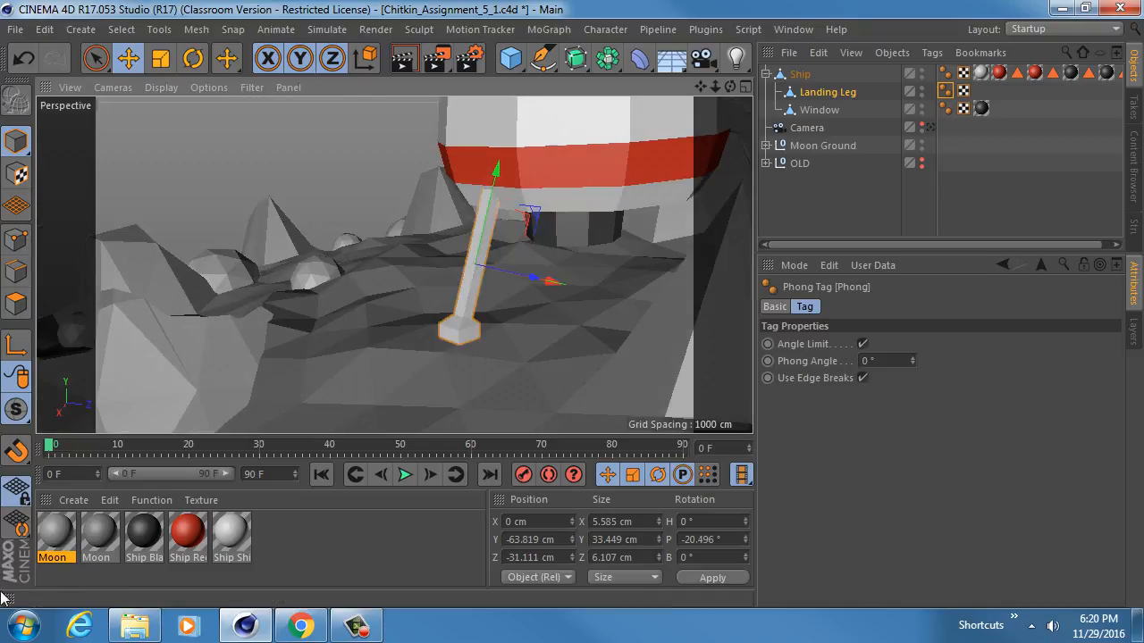
{"action": "left_click_drag", "start_coordinate": [154, 543], "coordinate": [839, 92]}
Add a MoGraph Cloner under Ship as the parent of the Landing Leg.
{"action": "left_click_drag", "start_coordinate": [536, 268], "coordinate": [357, 130], "text": "alt"}
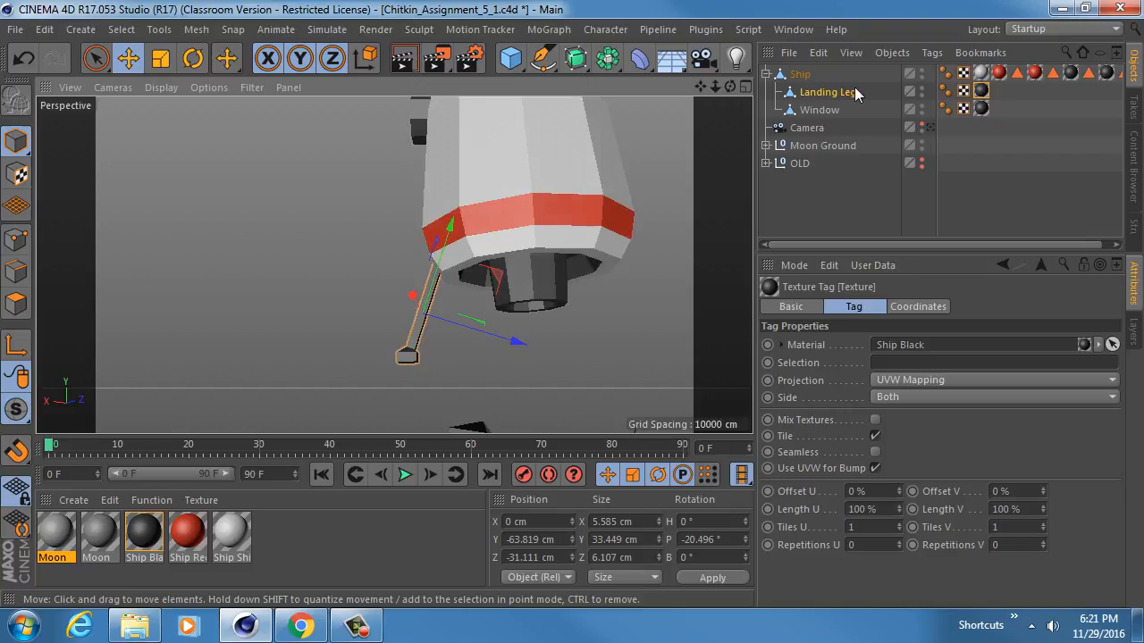
{"action": "left_click", "coordinate": [829, 92]}
{"action": "left_click", "coordinate": [549, 30]}
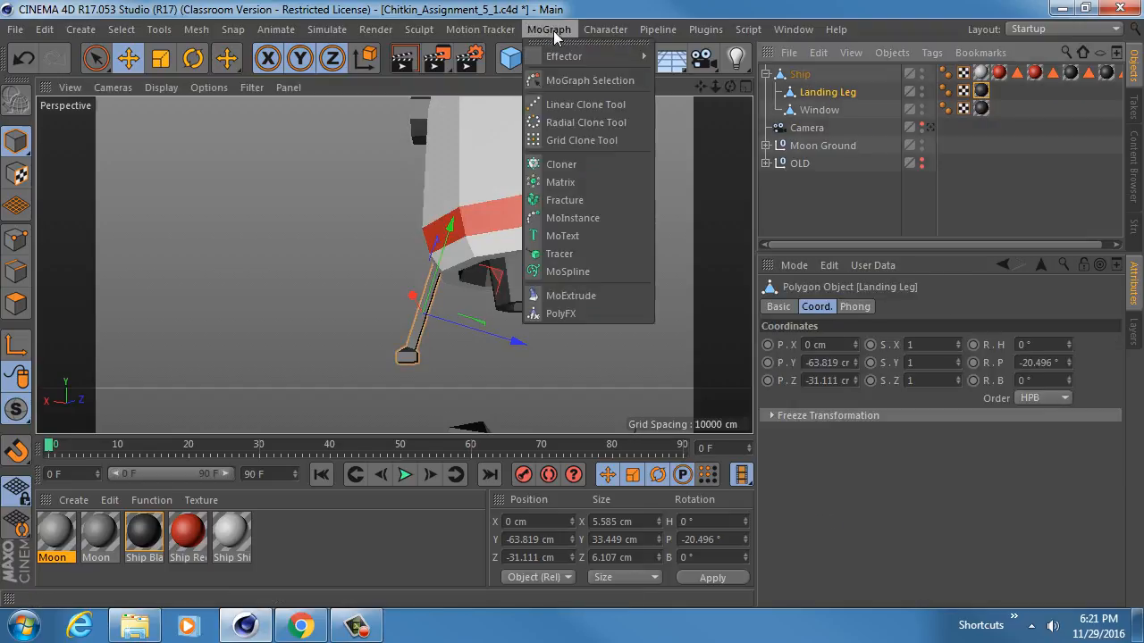
{"action": "left_click", "coordinate": [586, 164], "text": "alt"}
{"action": "middle_click_drag", "start_coordinate": [556, 167], "coordinate": [522, 126], "text": "alt"}
Set the Cloner to radial mode with 3 clones arranged in the XZ plane.
{"action": "left_click", "coordinate": [891, 306]}
{"action": "left_click", "coordinate": [856, 345]}
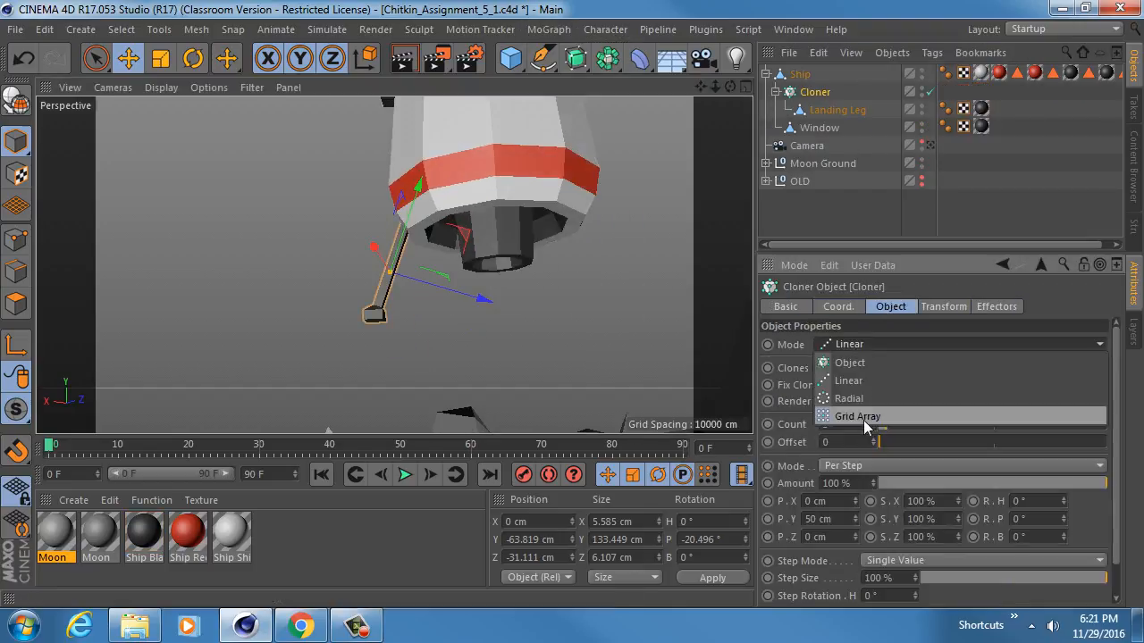
{"action": "left_click", "coordinate": [863, 401]}
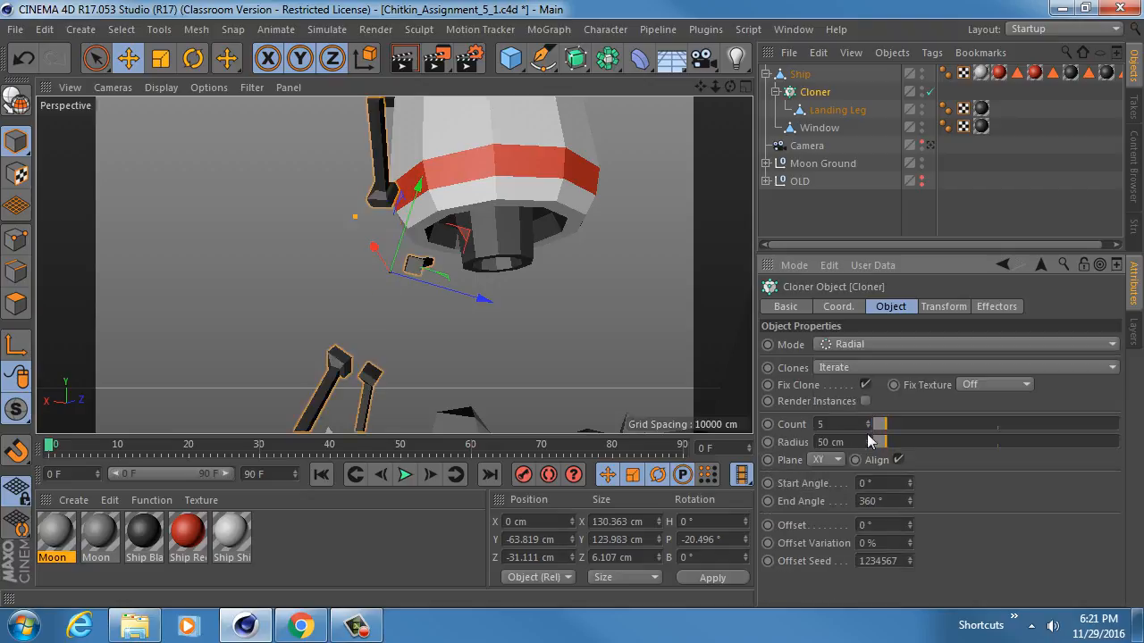
{"action": "left_click", "coordinate": [867, 427]}
{"action": "left_click", "coordinate": [866, 427]}
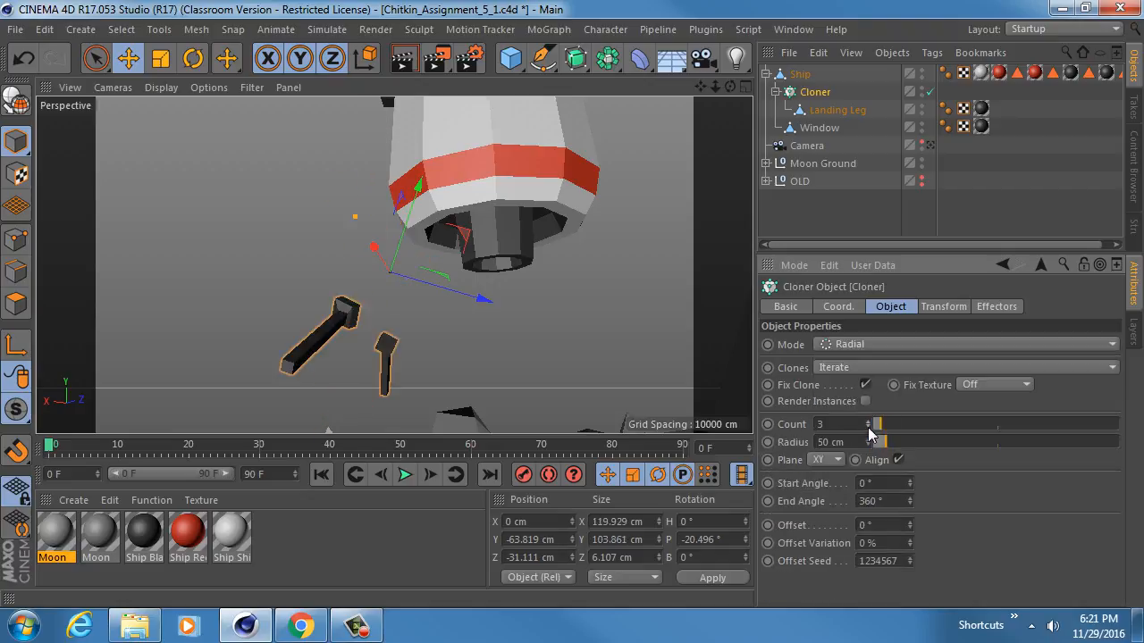
{"action": "left_click", "coordinate": [825, 462]}
{"action": "left_click", "coordinate": [833, 513]}
{"action": "left_click_drag", "start_coordinate": [449, 143], "coordinate": [437, 215], "text": "alt"}
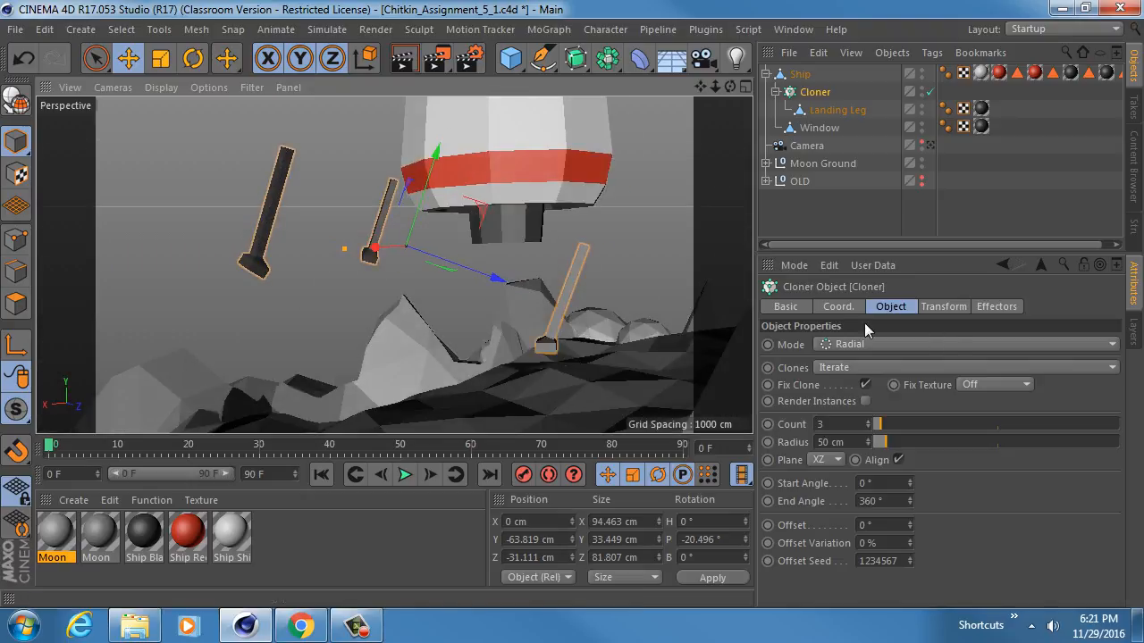
Reset the Cloner's pitch to 0° and its Y and Z positions to 0 cm.
{"action": "left_click", "coordinate": [838, 306]}
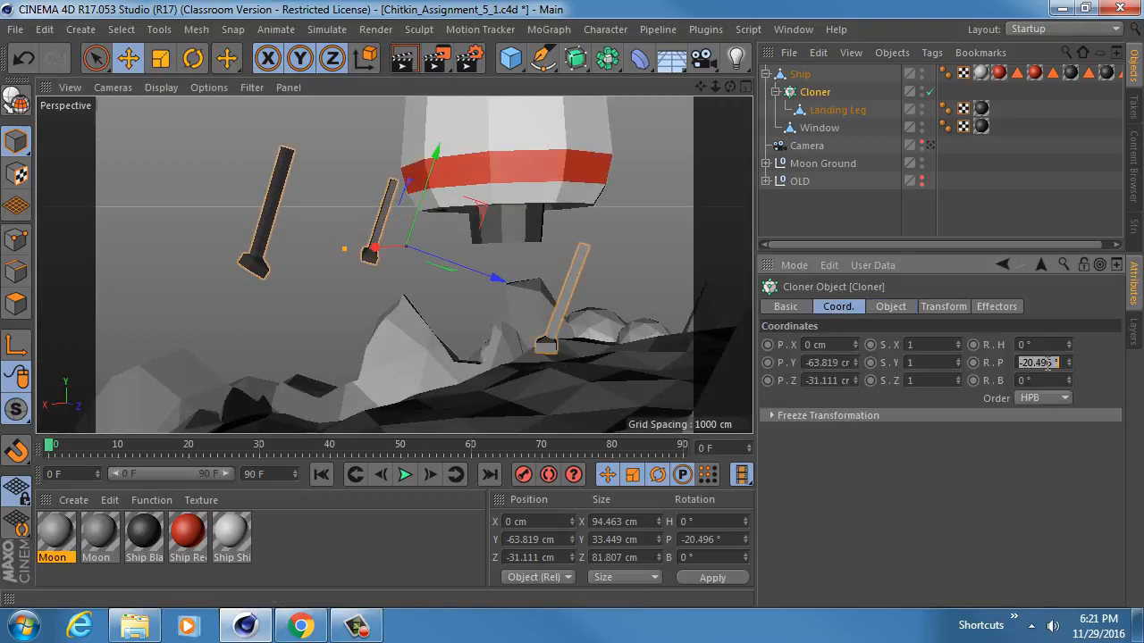
{"action": "type", "text": "0"}
{"action": "key", "text": "Return"}
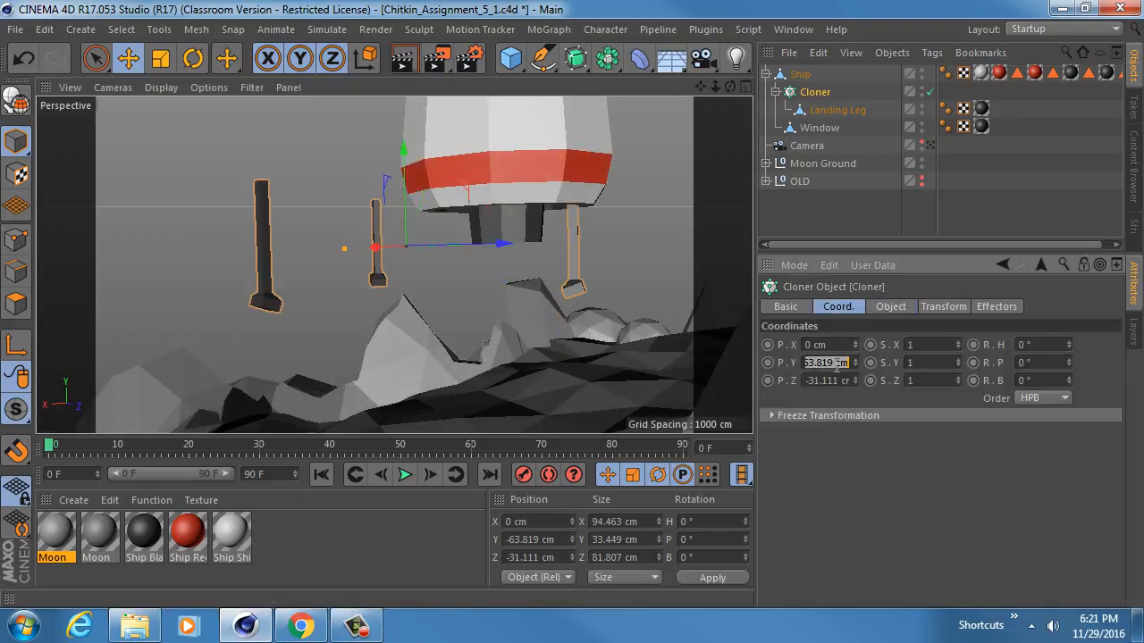
{"action": "left_click", "coordinate": [831, 363]}
{"action": "type", "text": "0"}
{"action": "key", "text": "Tab"}
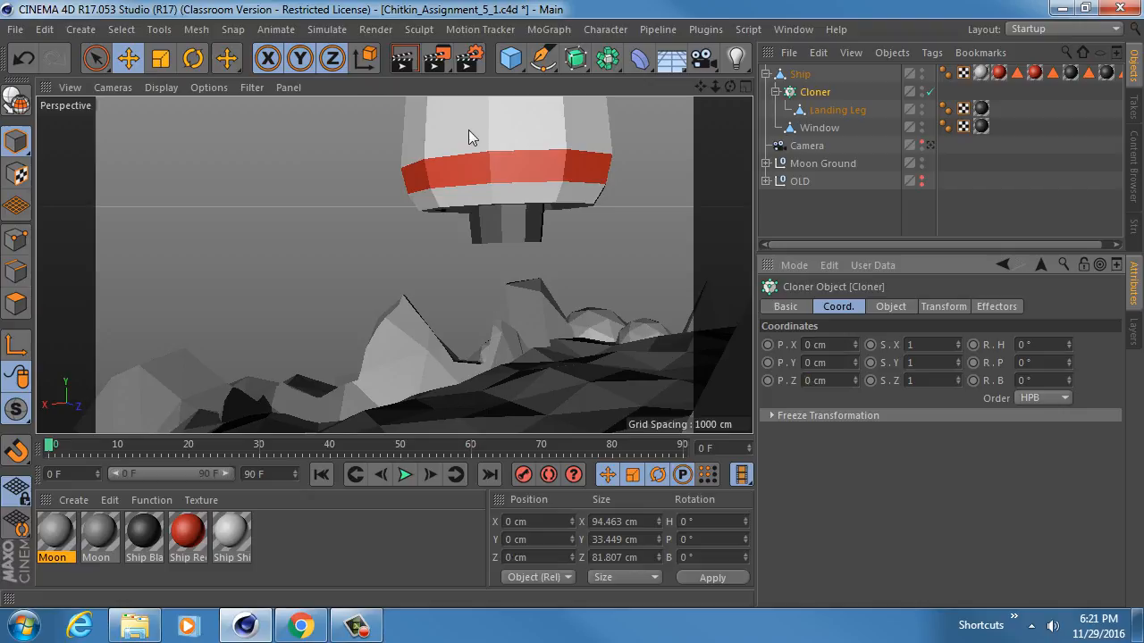
Lower the Cloner to the base of the ship, at about Y -65.8 cm.
{"action": "left_click_drag", "start_coordinate": [468, 129], "coordinate": [456, 325], "text": "alt"}
{"action": "left_click_drag", "start_coordinate": [456, 344], "coordinate": [453, 293]}
{"action": "scroll", "coordinate": [480, 171], "scroll_direction": "up", "scroll_amount": 5}
Reduce the Cloner's radius to about 23.3 cm to bring the legs under the hull.
{"action": "left_click_drag", "start_coordinate": [498, 215], "coordinate": [563, 337], "text": "alt"}
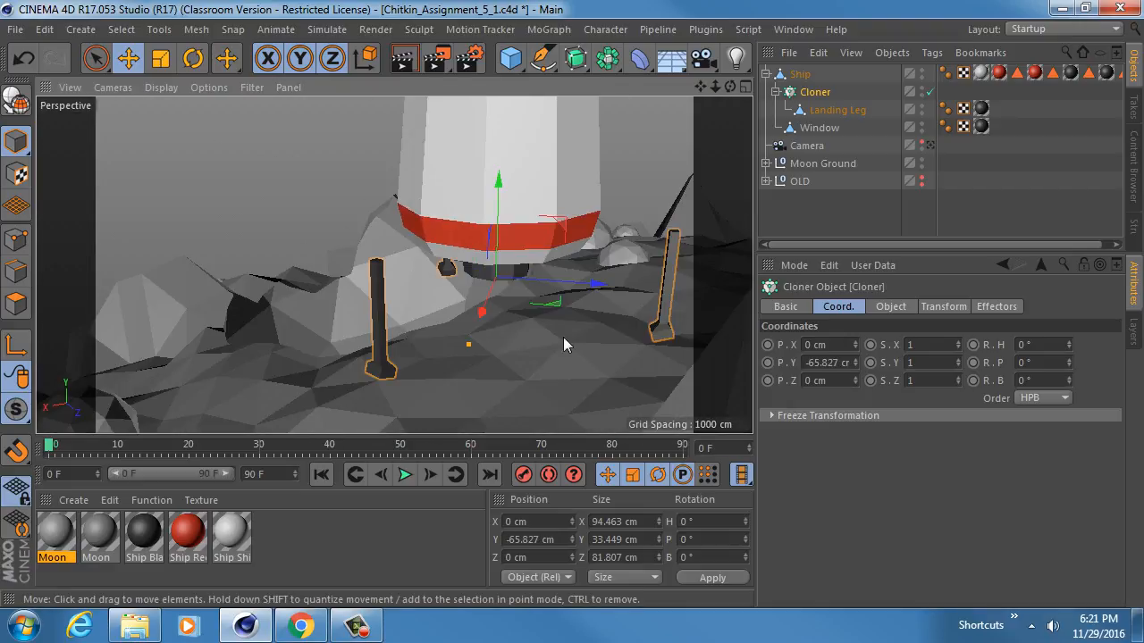
{"action": "left_click", "coordinate": [908, 306]}
{"action": "left_click_drag", "start_coordinate": [882, 442], "coordinate": [870, 438]}
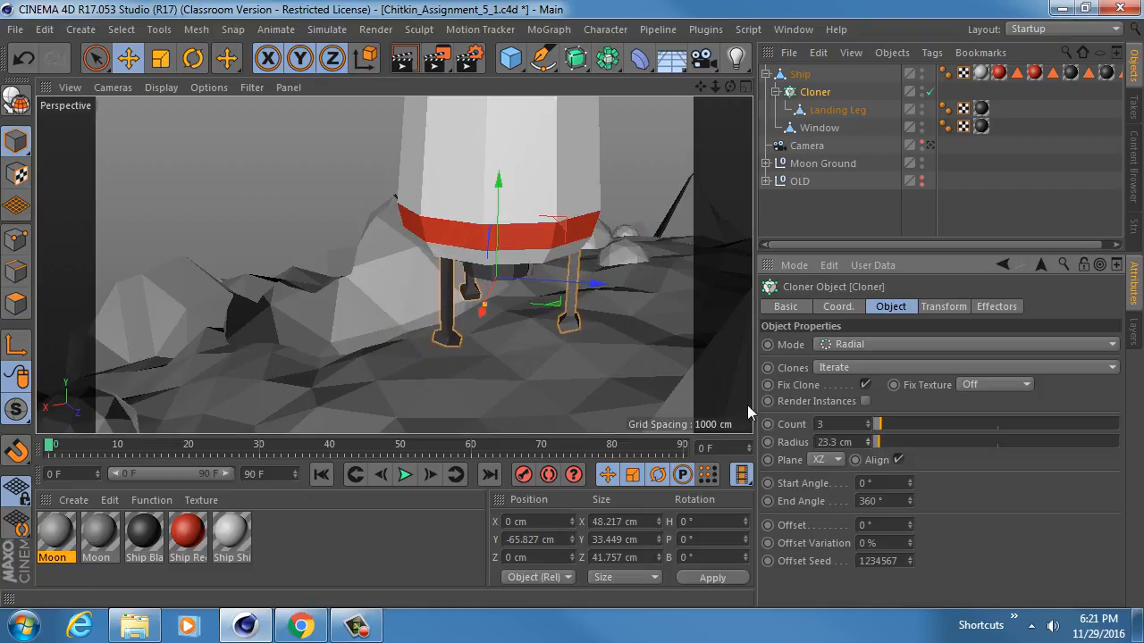
Set the Cloner's clone rotation to 180° heading and -25° pitch so the legs splay outward.
{"action": "left_click_drag", "start_coordinate": [520, 240], "coordinate": [643, 277], "text": "alt"}
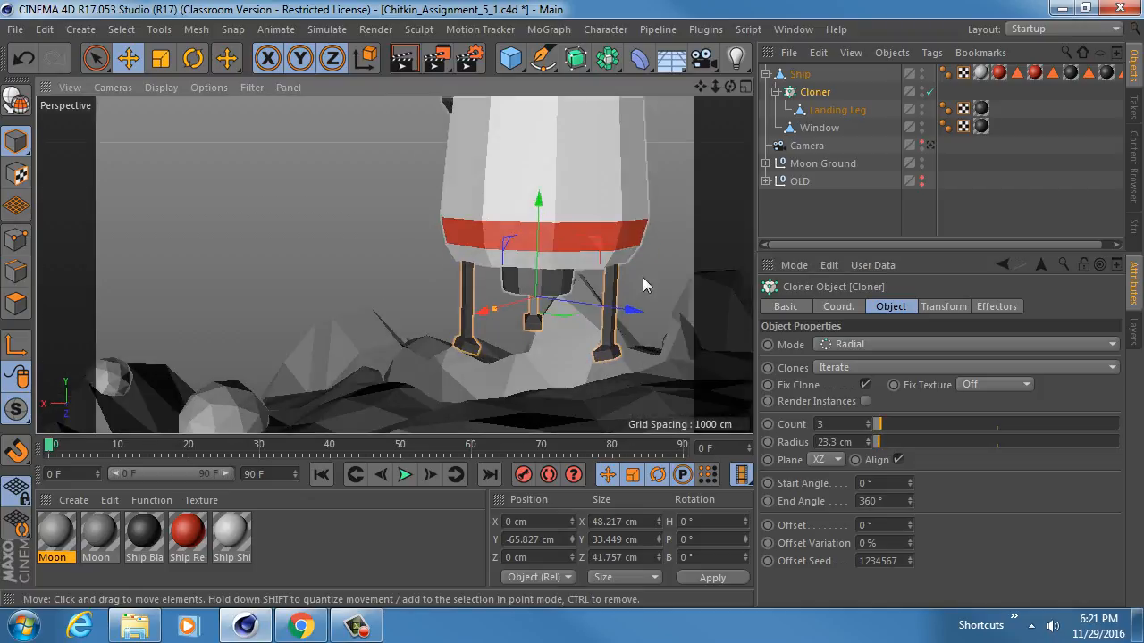
{"action": "left_click", "coordinate": [938, 306]}
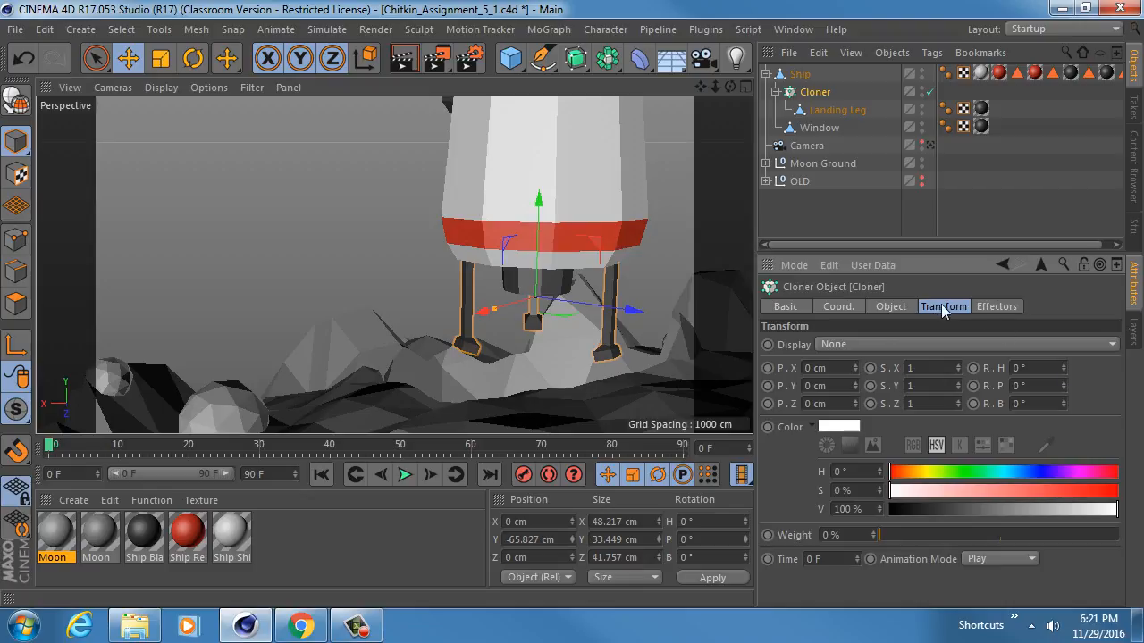
{"action": "left_click_drag", "start_coordinate": [1063, 367], "coordinate": [1071, 344]}
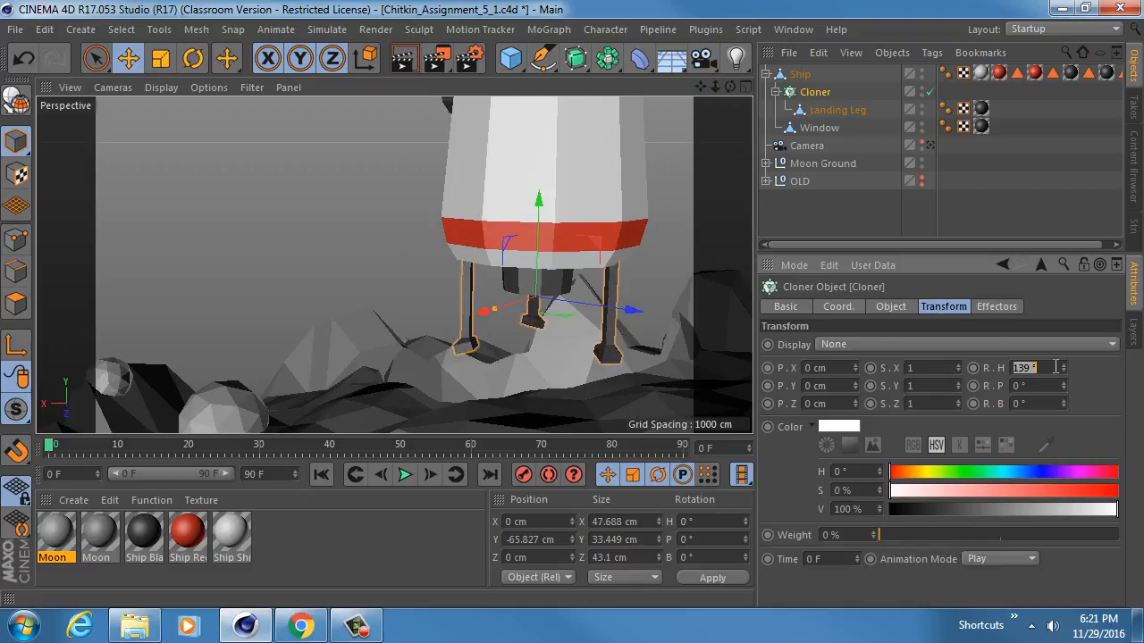
{"action": "key", "text": "Return"}
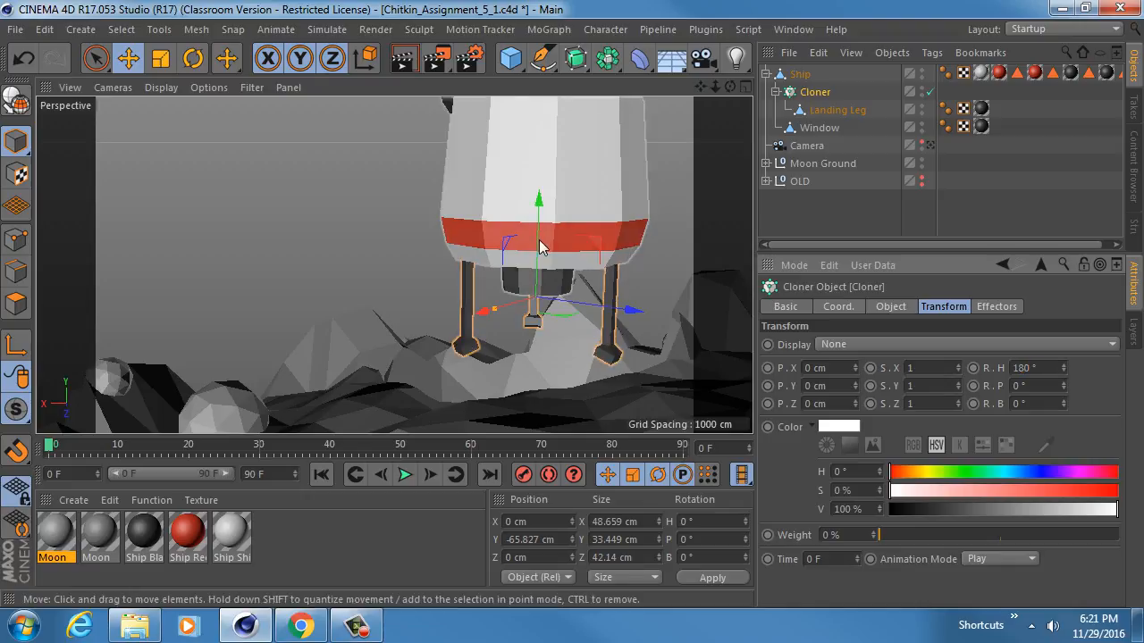
{"action": "scroll", "coordinate": [538, 239], "scroll_direction": "up", "scroll_amount": 5}
{"action": "left_click_drag", "start_coordinate": [496, 193], "coordinate": [502, 234], "text": "alt"}
{"action": "left_click_drag", "start_coordinate": [1063, 388], "coordinate": [1063, 412]}
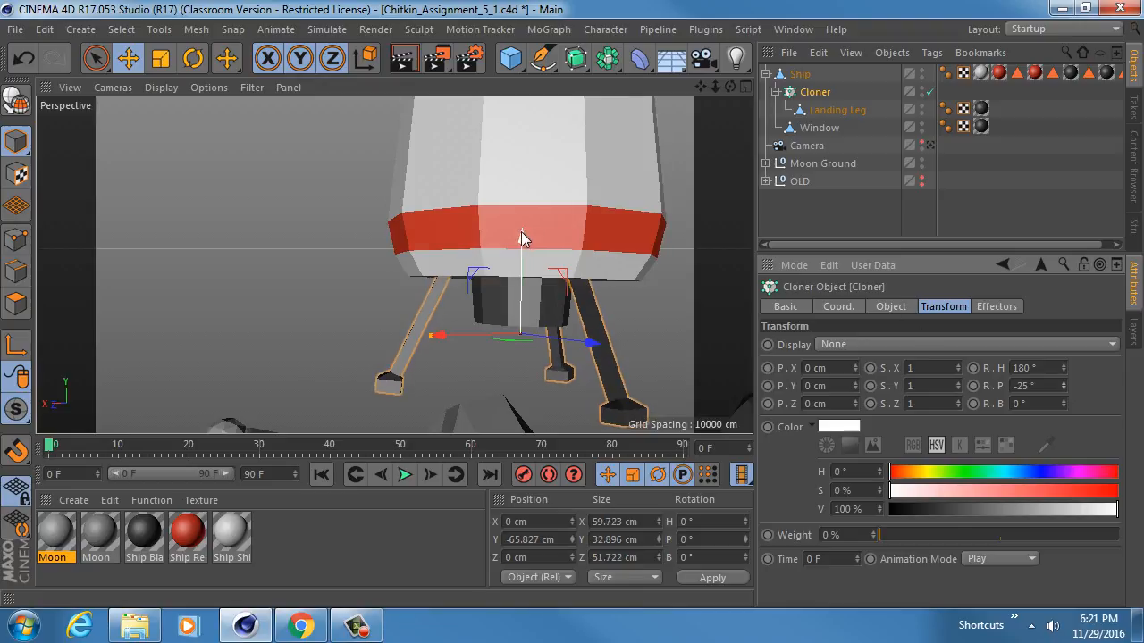
Raise the Cloner to about Y -58.8 cm and widen its radius until the leg array spans about 71 × 62 cm.
{"action": "left_click_drag", "start_coordinate": [521, 231], "coordinate": [522, 200]}
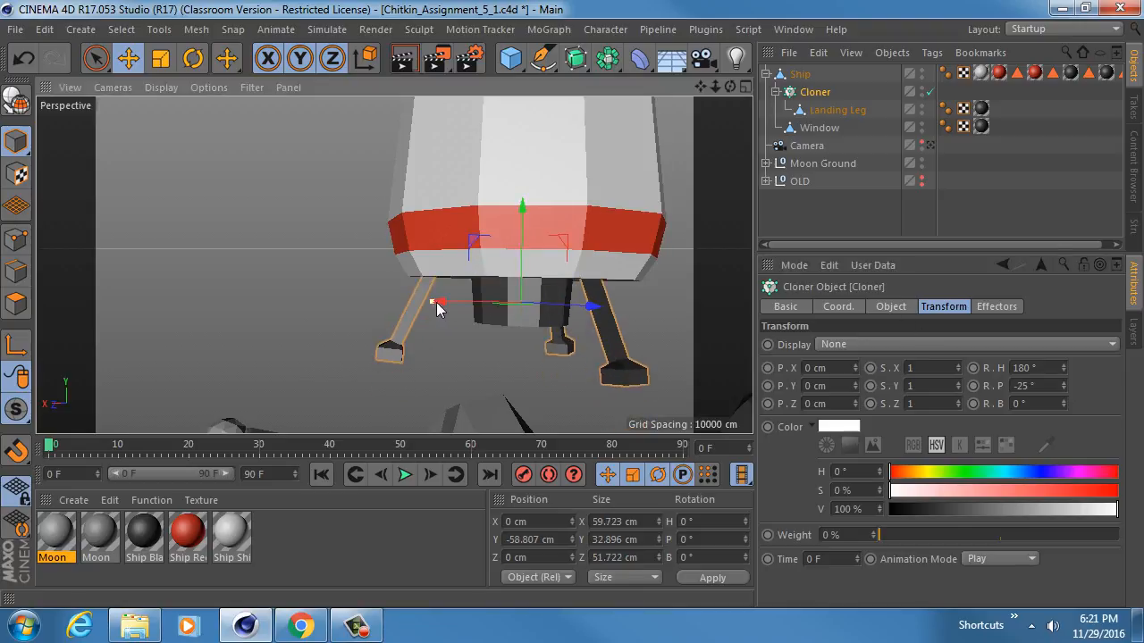
{"action": "left_click_drag", "start_coordinate": [435, 302], "coordinate": [403, 302]}
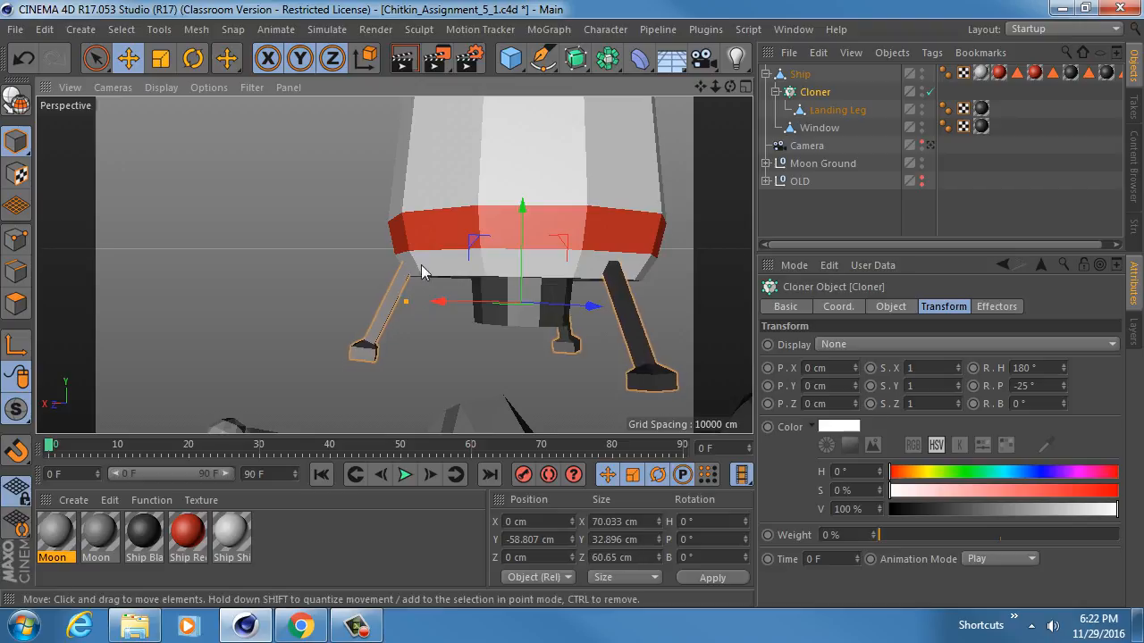
{"action": "left_click_drag", "start_coordinate": [421, 265], "coordinate": [512, 187], "text": "alt"}
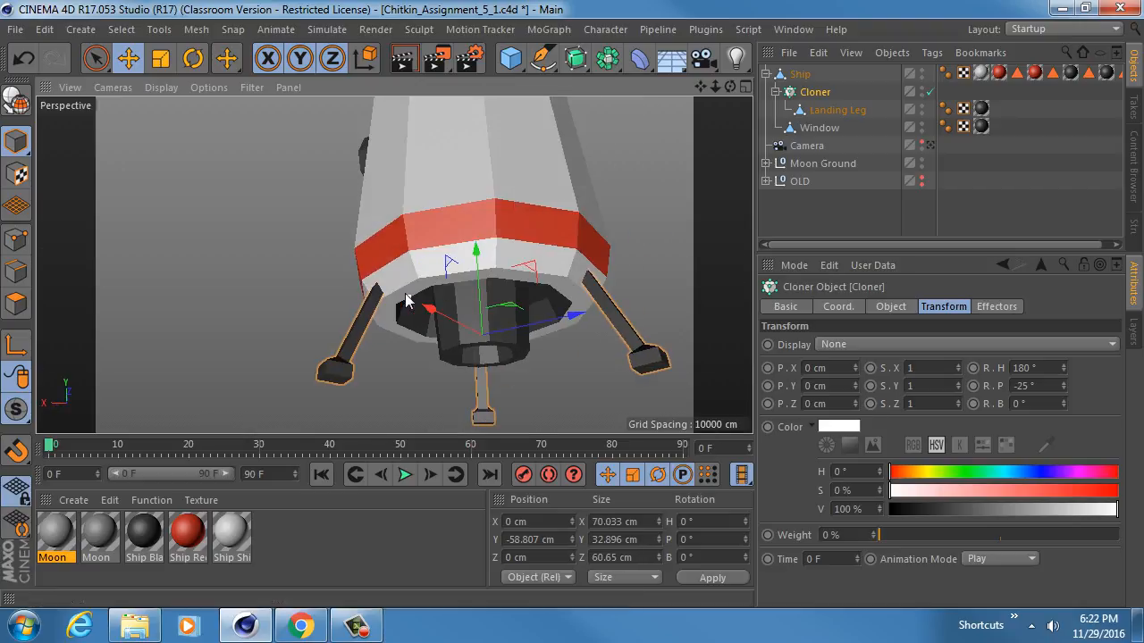
{"action": "left_click_drag", "start_coordinate": [406, 294], "coordinate": [424, 315]}
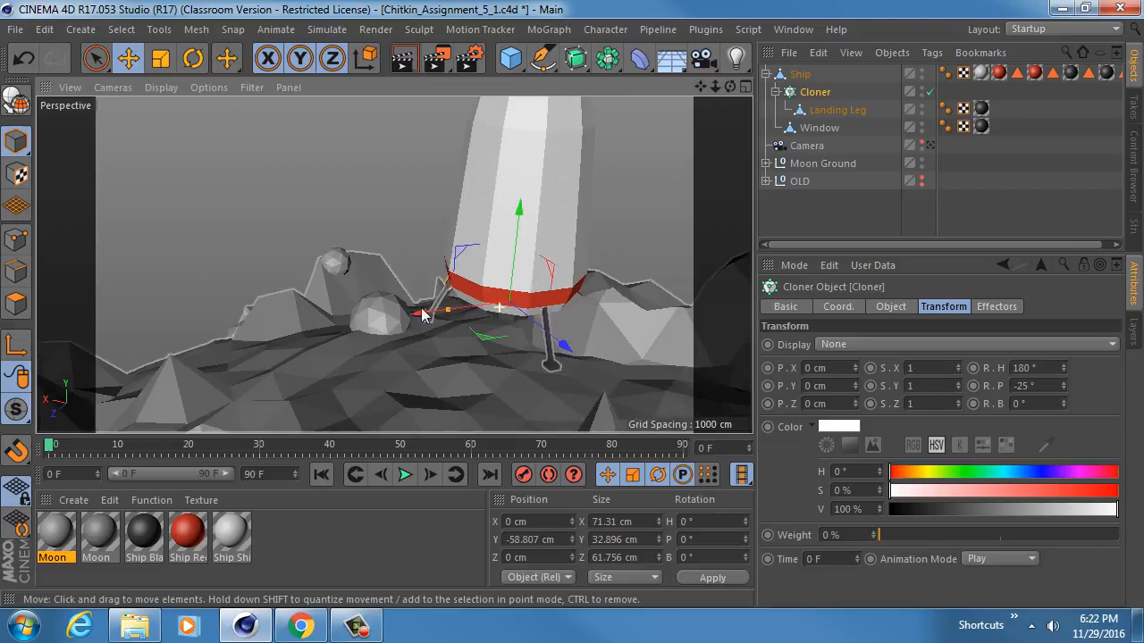
Rename the Cloner holding the landing legs as Landing Legs Cloner.
{"action": "double_click", "coordinate": [815, 92]}
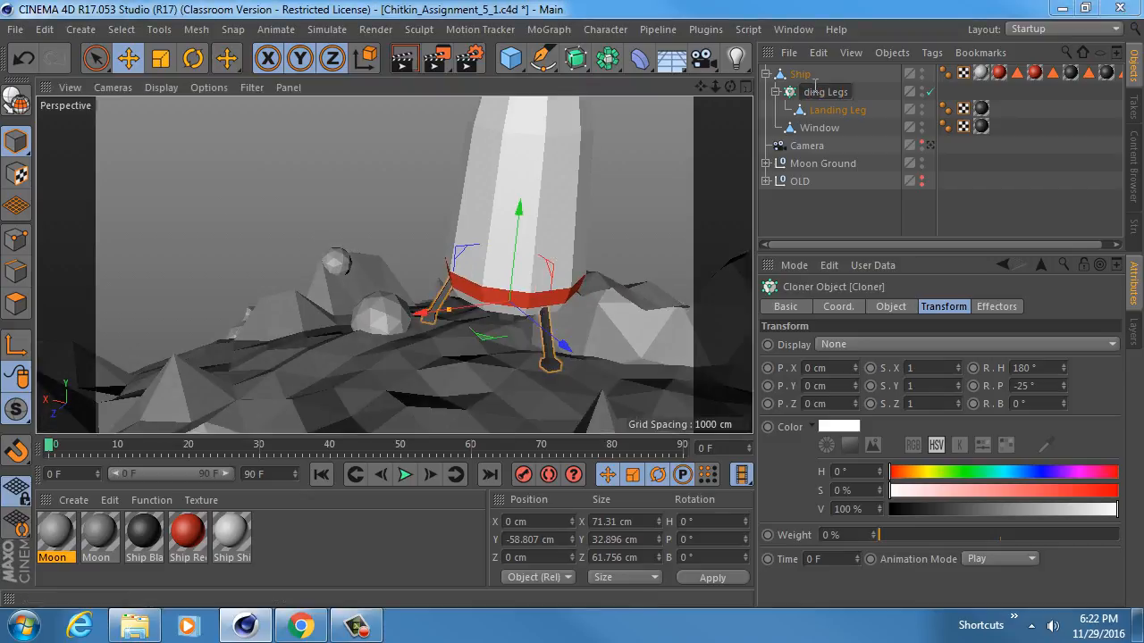
{"action": "type", "text": "Landing Legs Cloner"}
{"action": "key", "text": "Return"}
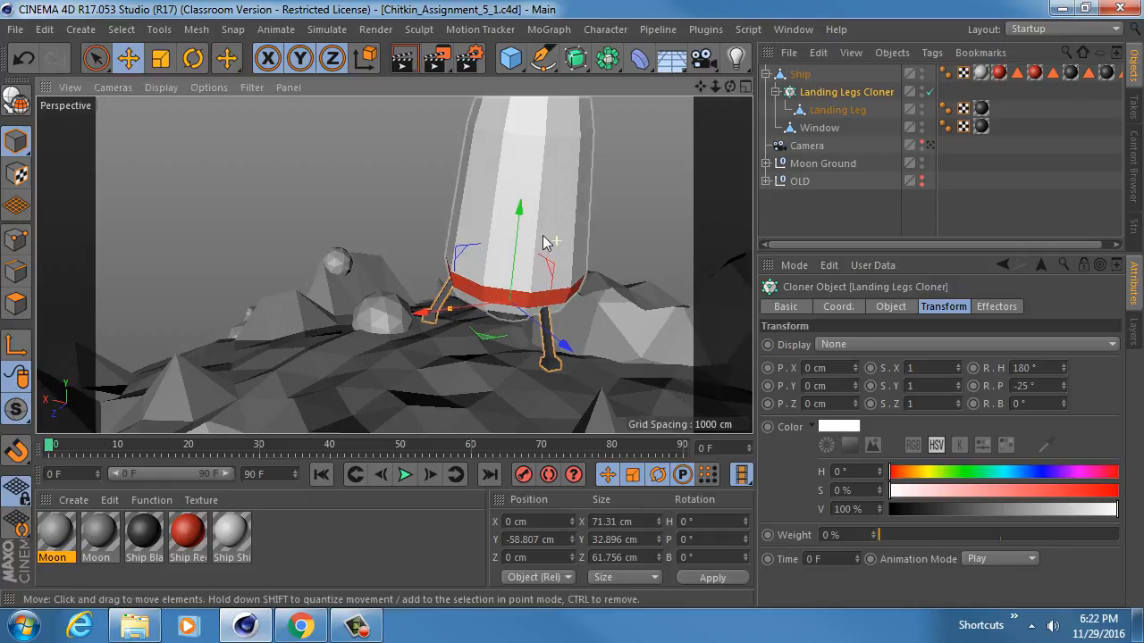
Raise the Landing Legs Cloner to about Y -53 cm and narrow its radius until the leg array spans about 65 × 57 cm.
{"action": "scroll", "coordinate": [541, 238], "scroll_direction": "down", "scroll_amount": 4}
{"action": "mouse_move", "coordinate": [511, 233]}
{"action": "left_mouse_down", "text": "alt"}
{"action": "mouse_move", "coordinate": [642, 176]}
{"action": "mouse_move", "coordinate": [743, 170]}
{"action": "mouse_move", "coordinate": [703, 127]}
{"action": "mouse_move", "coordinate": [511, 233]}
{"action": "left_mouse_up", "text": "alt"}
{"action": "scroll", "coordinate": [359, 237], "scroll_direction": "up", "scroll_amount": 5}
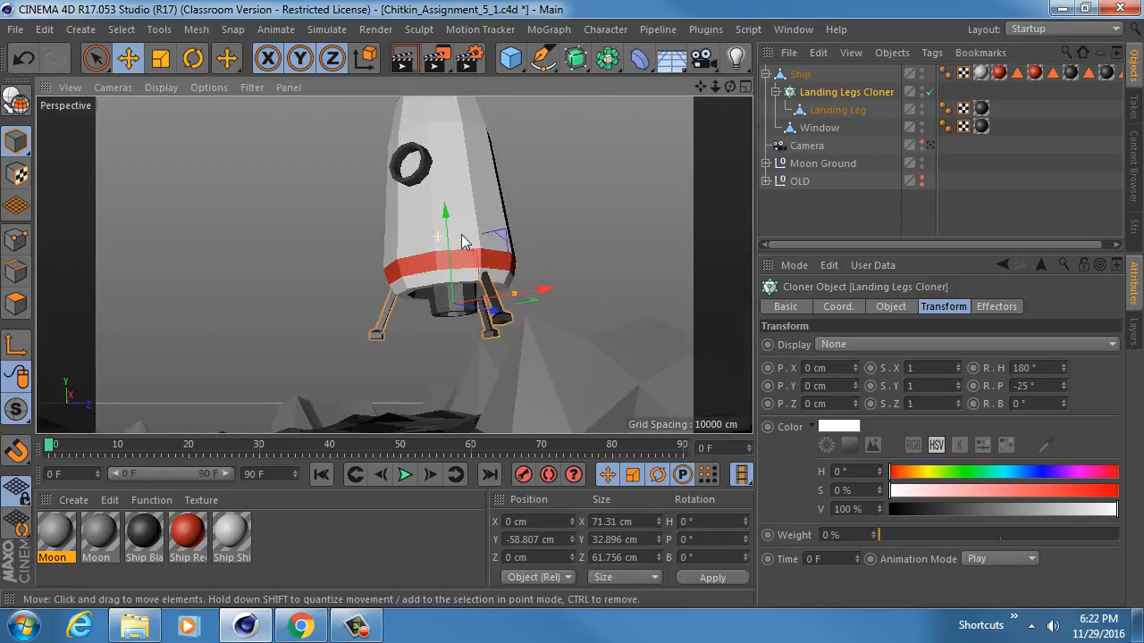
{"action": "left_click_drag", "start_coordinate": [448, 248], "coordinate": [453, 230]}
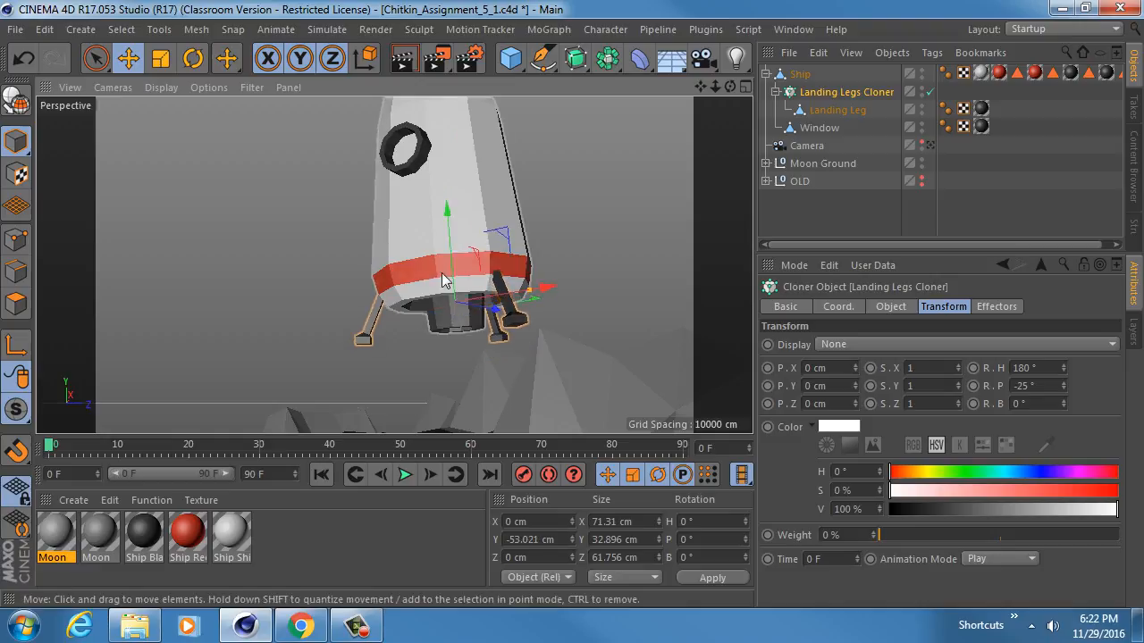
{"action": "mouse_move", "coordinate": [445, 280]}
{"action": "left_mouse_down", "text": "alt"}
{"action": "mouse_move", "coordinate": [535, 299]}
{"action": "mouse_move", "coordinate": [504, 309]}
{"action": "mouse_move", "coordinate": [460, 298]}
{"action": "mouse_move", "coordinate": [257, 336]}
{"action": "mouse_move", "coordinate": [447, 359]}
{"action": "mouse_move", "coordinate": [389, 356]}
{"action": "mouse_move", "coordinate": [429, 219]}
{"action": "mouse_move", "coordinate": [400, 145]}
{"action": "mouse_move", "coordinate": [417, 175]}
{"action": "mouse_move", "coordinate": [433, 305]}
{"action": "mouse_move", "coordinate": [573, 253]}
{"action": "mouse_move", "coordinate": [449, 319]}
{"action": "mouse_move", "coordinate": [472, 406]}
{"action": "mouse_move", "coordinate": [472, 304]}
{"action": "mouse_move", "coordinate": [444, 300]}
{"action": "mouse_move", "coordinate": [466, 277]}
{"action": "left_mouse_up", "text": "alt"}
{"action": "scroll", "coordinate": [390, 356], "scroll_direction": "down", "scroll_amount": 5}
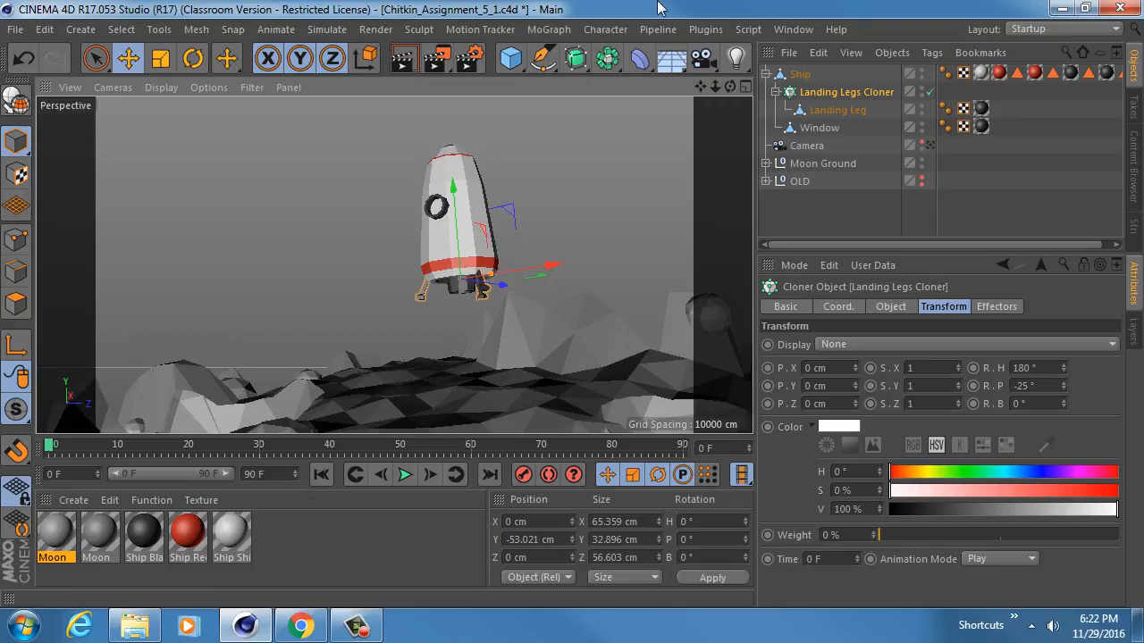
{"action": "left_click", "coordinate": [777, 93]}
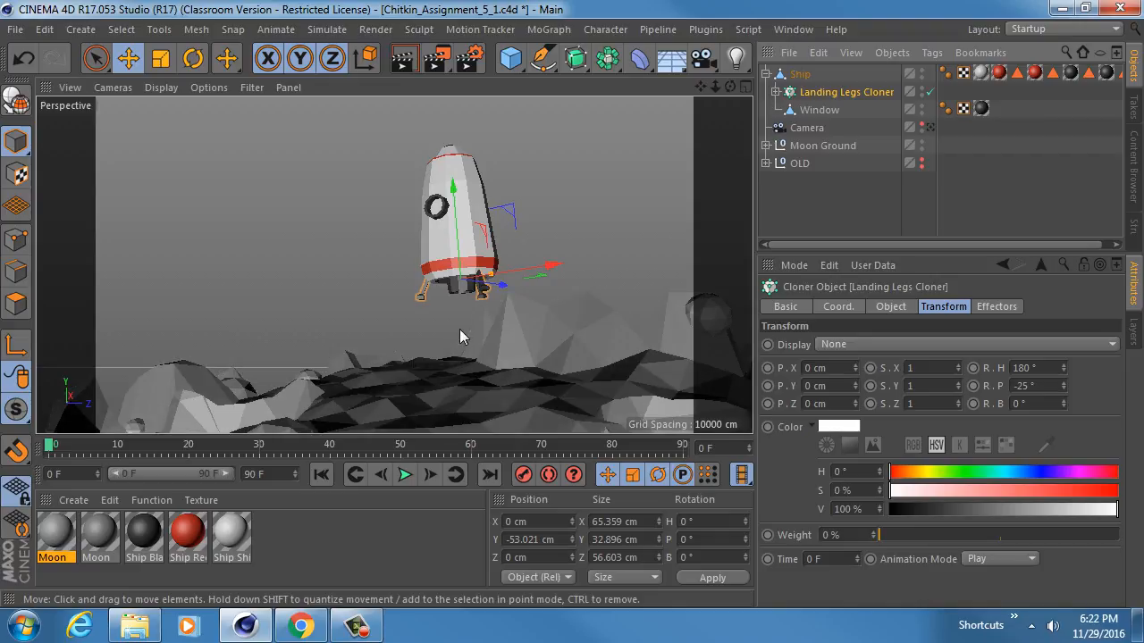
{"action": "left_click", "coordinate": [522, 63]}
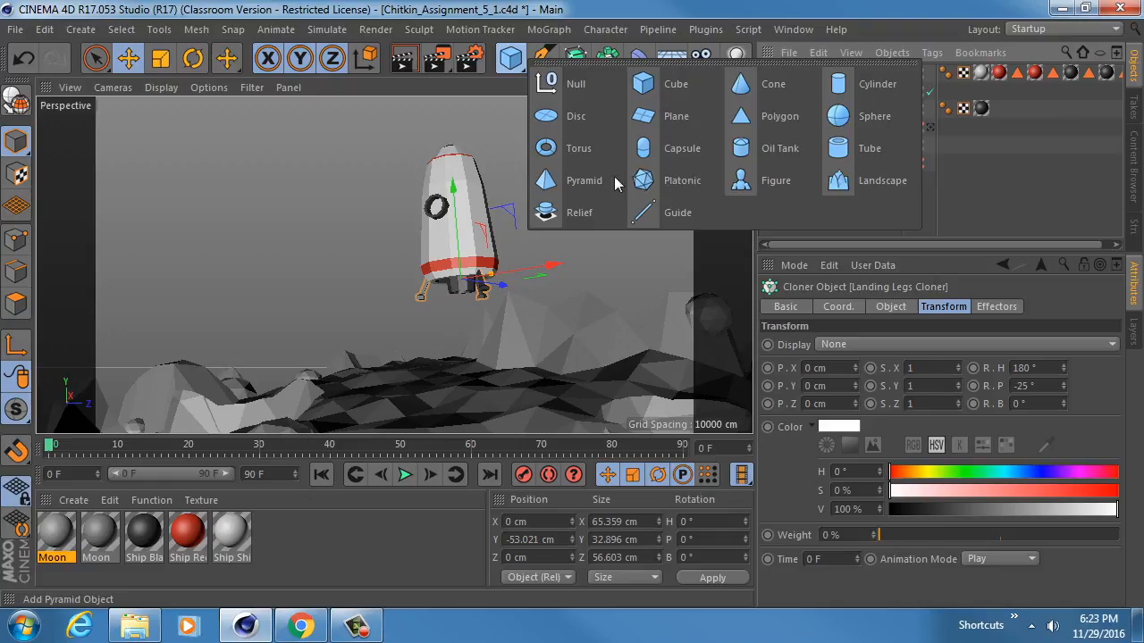
{"action": "left_click", "coordinate": [773, 83]}
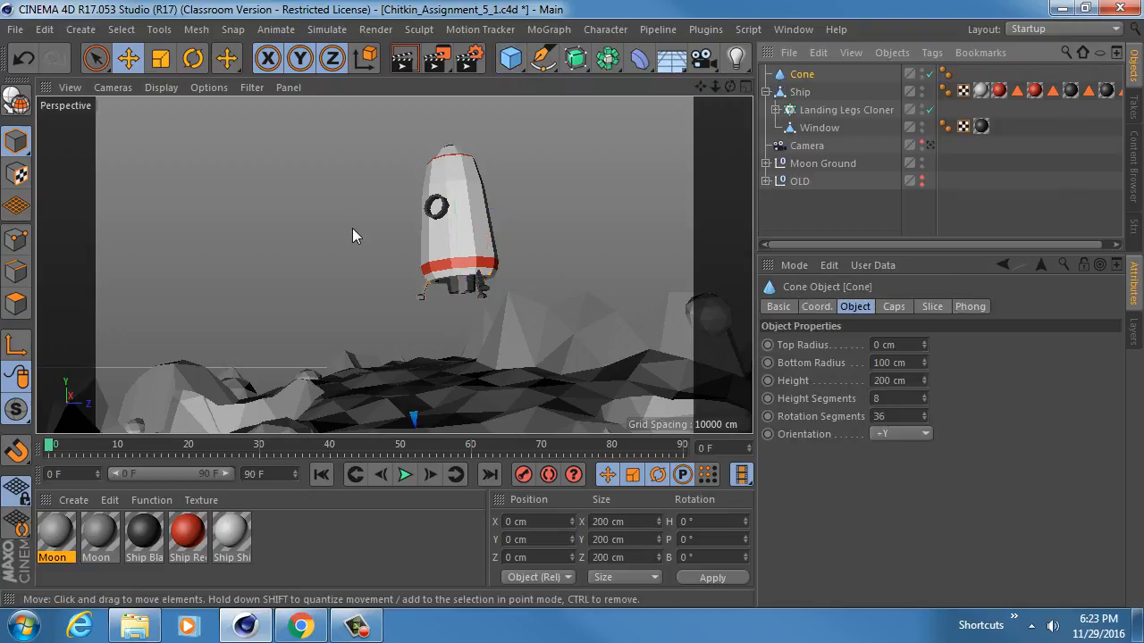
{"action": "key", "text": "ctrl+z"}
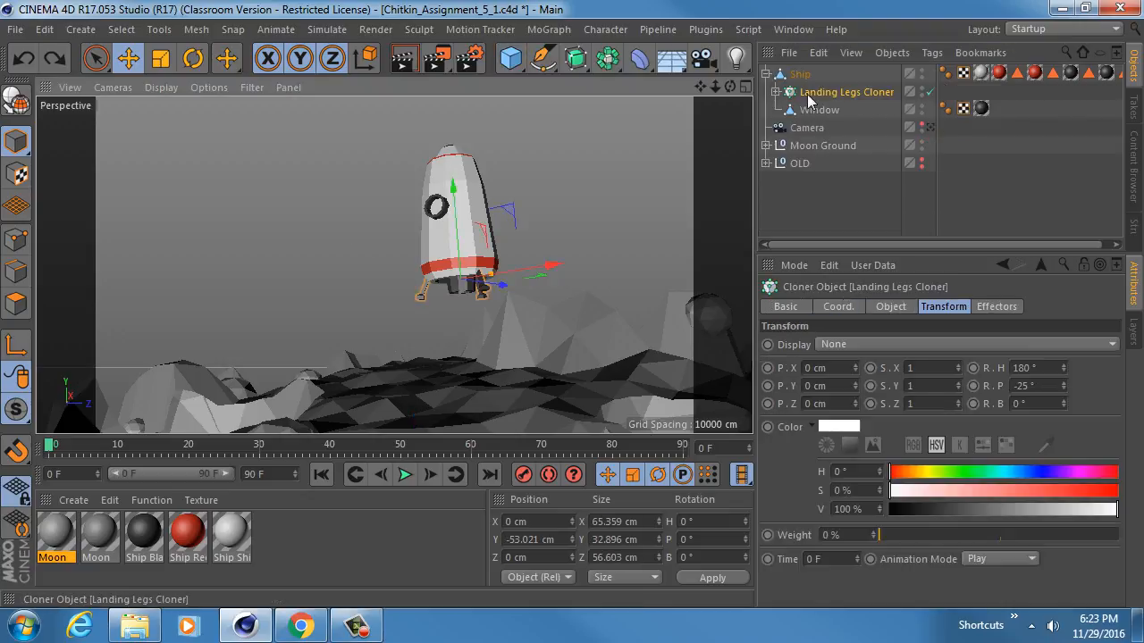
Add a Cone primitive as a child of the Ship object.
{"action": "left_click", "coordinate": [786, 75]}
{"action": "left_click", "coordinate": [510, 59]}
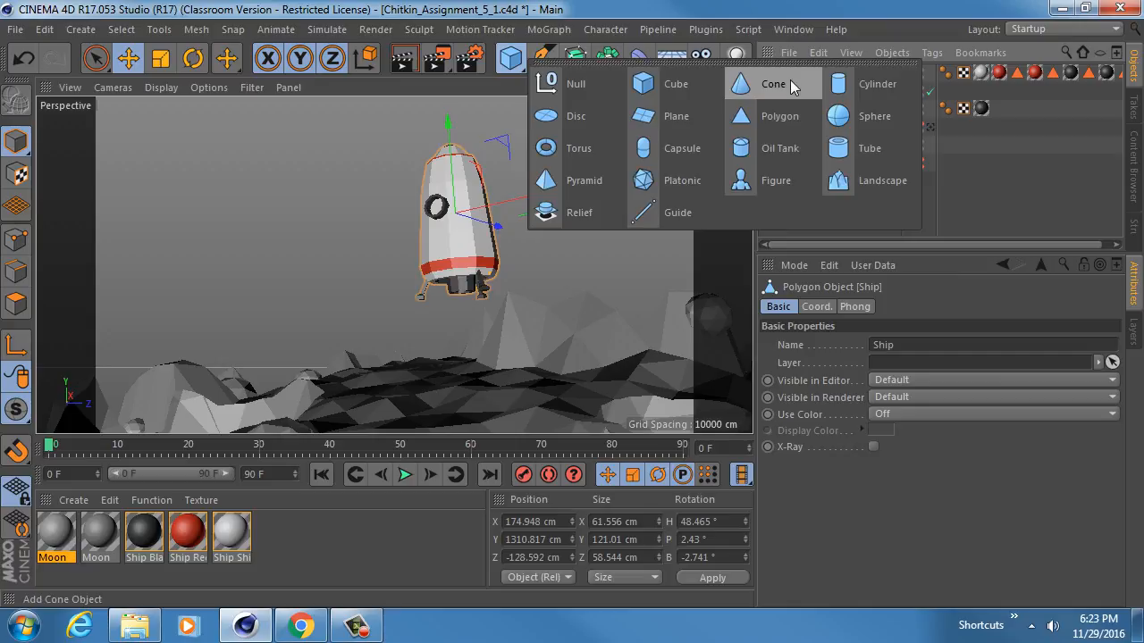
{"action": "left_click", "coordinate": [790, 81]}
Zero the Cone's X, Y and Z position and its heading and pitch rotation so it aligns with the ship.
{"action": "left_click", "coordinate": [816, 306]}
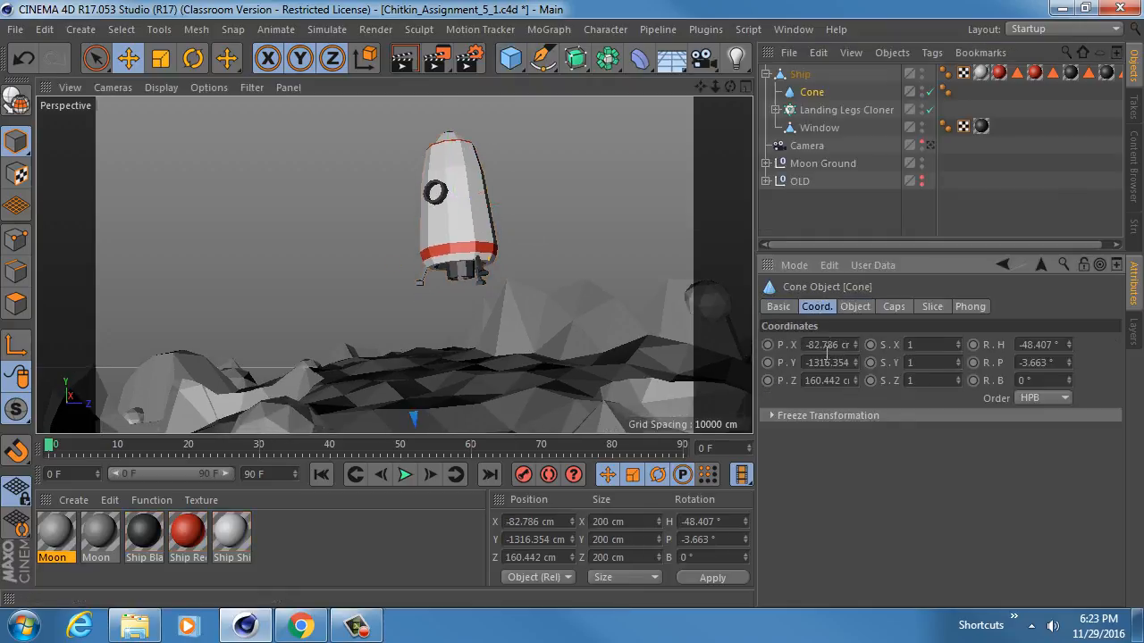
{"action": "type", "text": "0"}
{"action": "key", "text": "Tab"}
{"action": "type", "text": "0"}
{"action": "key", "text": "Tab"}
{"action": "type", "text": "0"}
{"action": "key", "text": "Tab"}
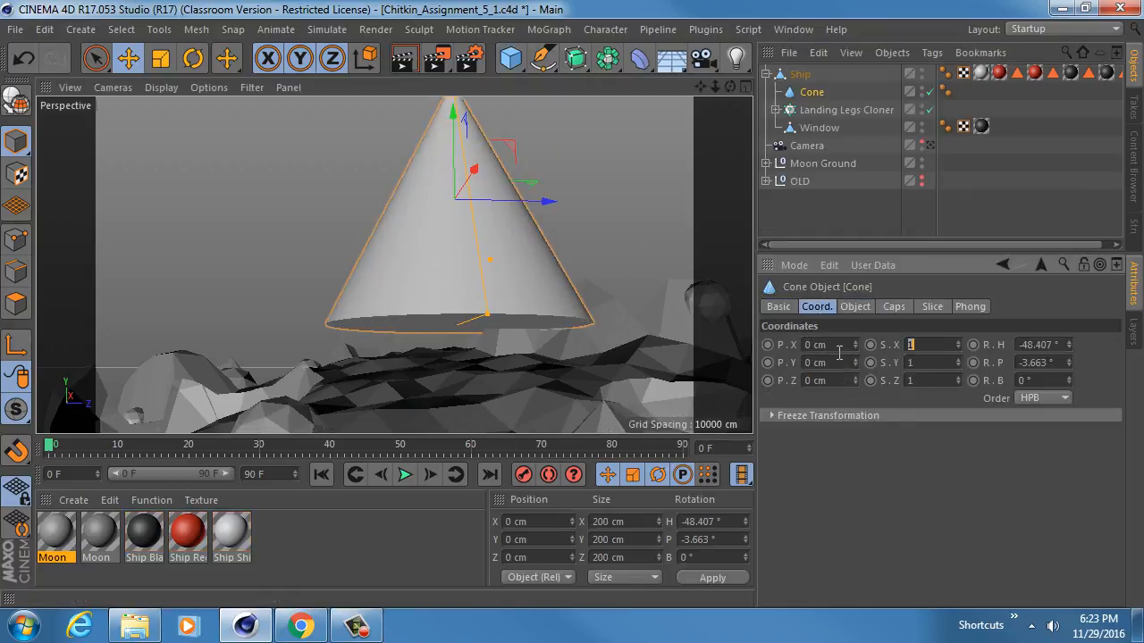
{"action": "type", "text": "0"}
{"action": "key", "text": "Tab"}
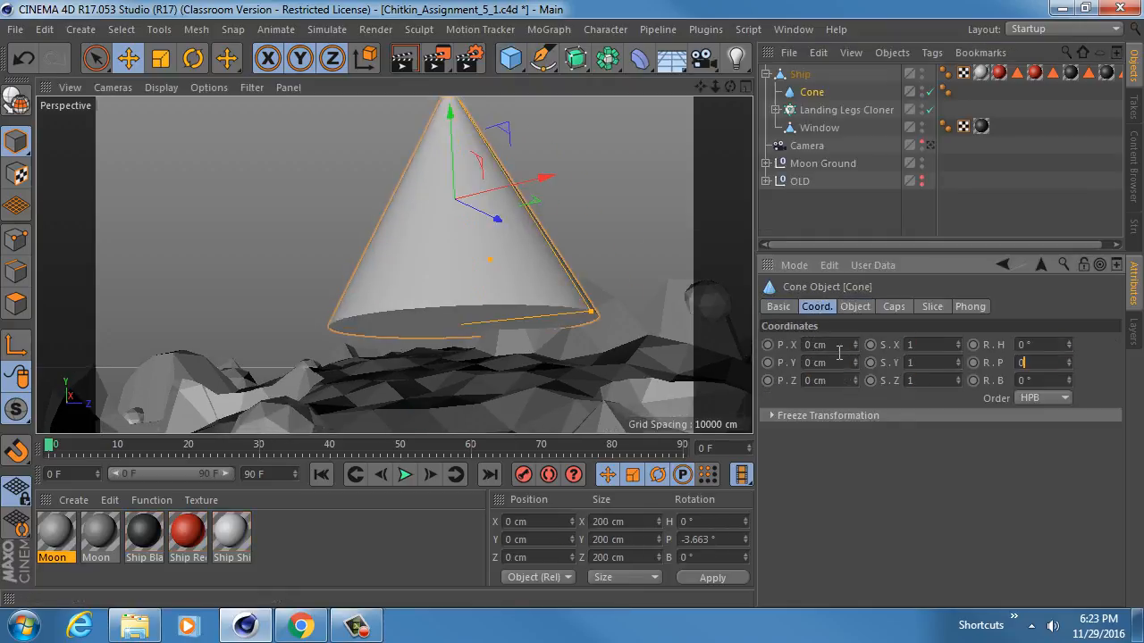
{"action": "type", "text": "0"}
{"action": "key", "text": "Return"}
Scale the Cone down to about 66.6 cm and place it under the ship's engine nozzle at about Y -83.6 cm.
{"action": "left_click_drag", "start_coordinate": [450, 140], "coordinate": [470, 335]}
{"action": "key", "text": "t"}
{"action": "left_click_drag", "start_coordinate": [574, 257], "coordinate": [75, 243]}
{"action": "key", "text": "e"}
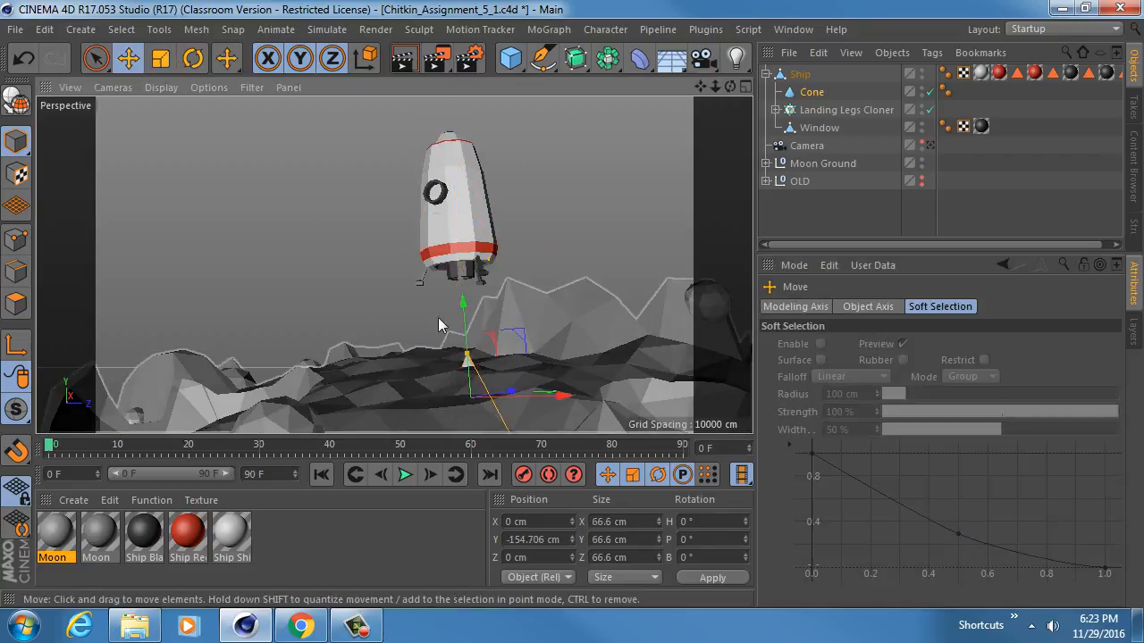
{"action": "left_click_drag", "start_coordinate": [464, 310], "coordinate": [459, 219]}
{"action": "right_click_drag", "start_coordinate": [465, 289], "coordinate": [547, 283], "text": "alt"}
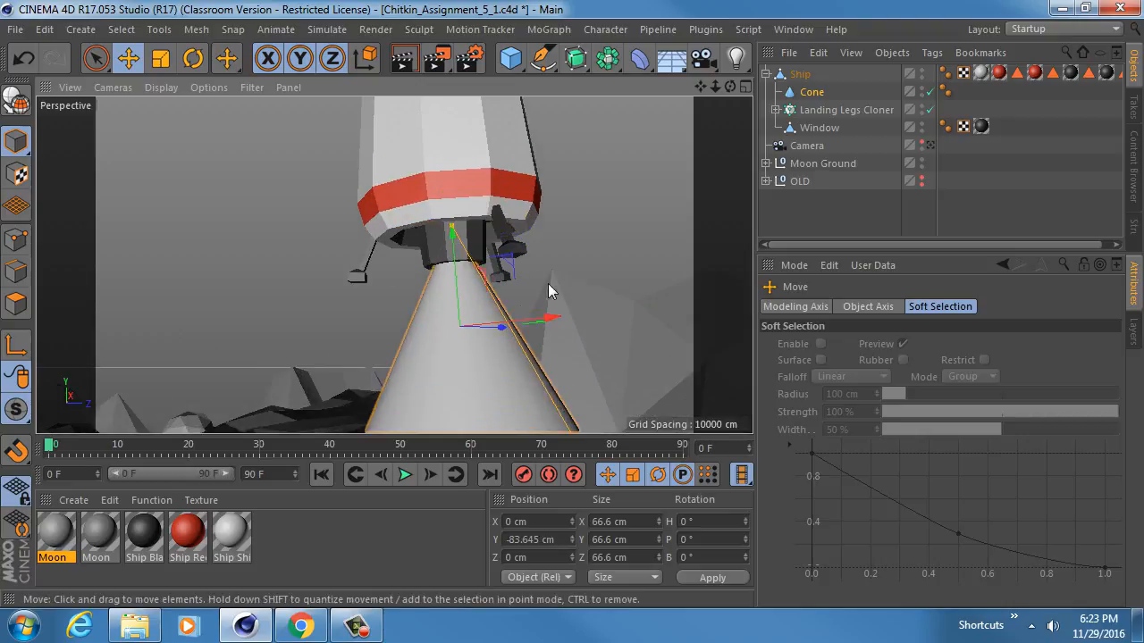
Display wireframe lines over the shading and set the Cone's rotation segments and height segments to 10 each.
{"action": "mouse_move", "coordinate": [454, 259]}
{"action": "left_mouse_down", "text": "alt"}
{"action": "mouse_move", "coordinate": [436, 225]}
{"action": "mouse_move", "coordinate": [442, 197]}
{"action": "mouse_move", "coordinate": [474, 348]}
{"action": "left_mouse_up", "text": "alt"}
{"action": "key", "text": "n"}
{"action": "key", "text": "b"}
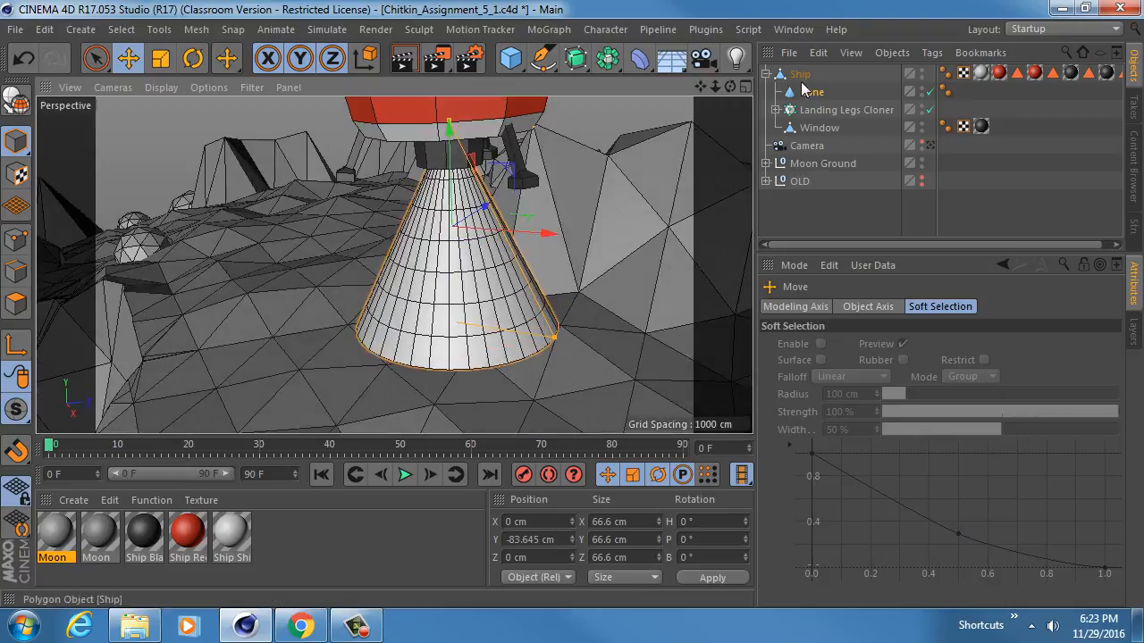
{"action": "left_click", "coordinate": [809, 92]}
{"action": "left_click", "coordinate": [856, 307]}
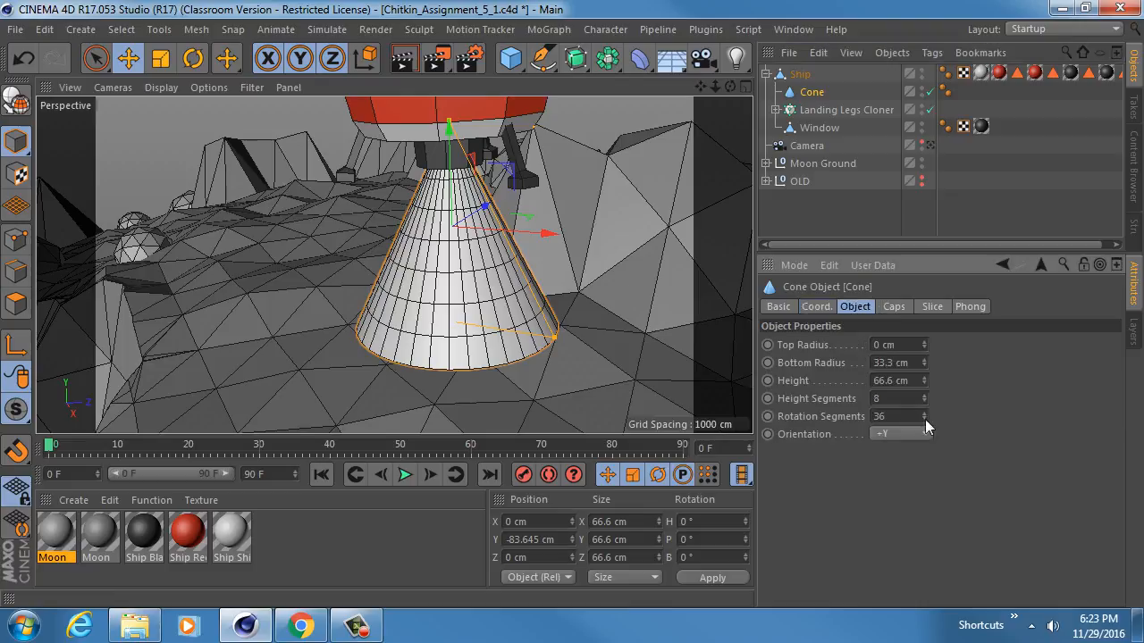
{"action": "mouse_move", "coordinate": [926, 415]}
{"action": "left_mouse_down"}
{"action": "mouse_move", "coordinate": [926, 465]}
{"action": "mouse_move", "coordinate": [924, 416]}
{"action": "left_mouse_up"}
{"action": "left_click_drag", "start_coordinate": [492, 263], "coordinate": [584, 339], "text": "alt"}
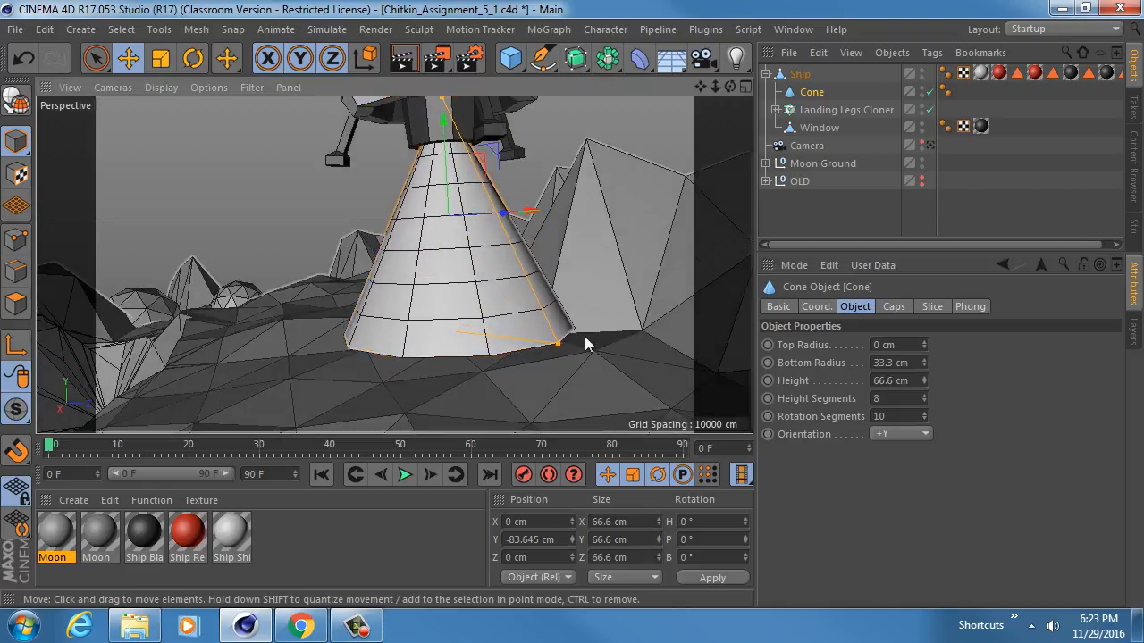
{"action": "left_click", "coordinate": [925, 395]}
{"action": "left_click", "coordinate": [925, 394]}
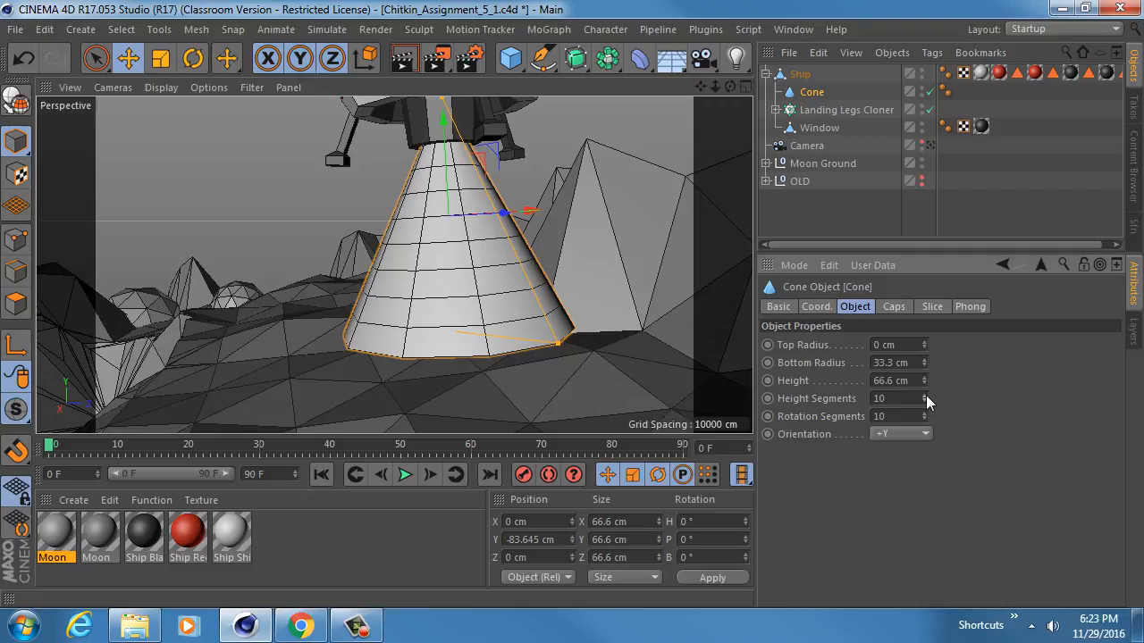
Add a Displacer deformer as a child of the Cone.
{"action": "left_click_drag", "start_coordinate": [501, 284], "coordinate": [449, 223], "text": "alt"}
{"action": "scroll", "coordinate": [448, 229], "scroll_direction": "down", "scroll_amount": 6}
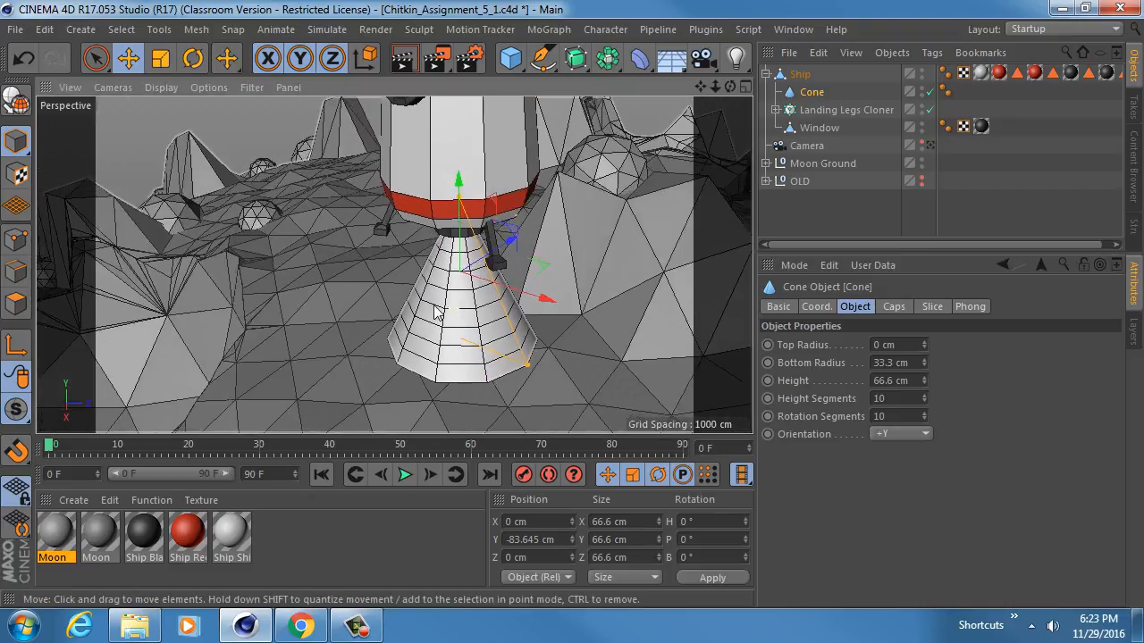
{"action": "left_click_drag", "start_coordinate": [423, 312], "coordinate": [462, 260], "text": "alt"}
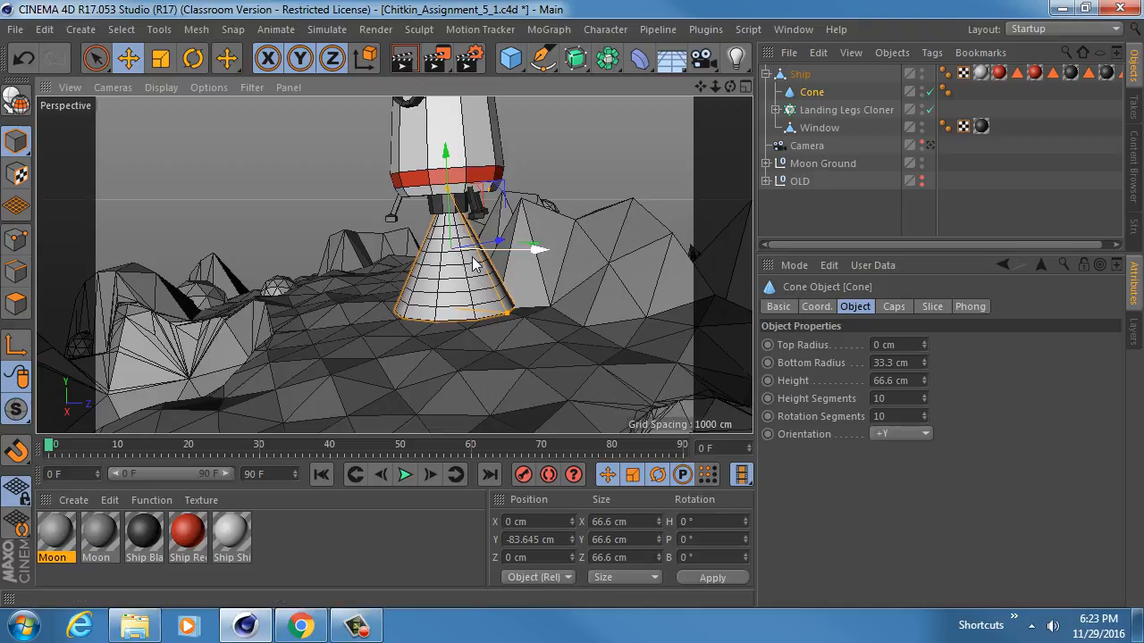
{"action": "left_click", "coordinate": [766, 180]}
{"action": "left_click", "coordinate": [765, 181]}
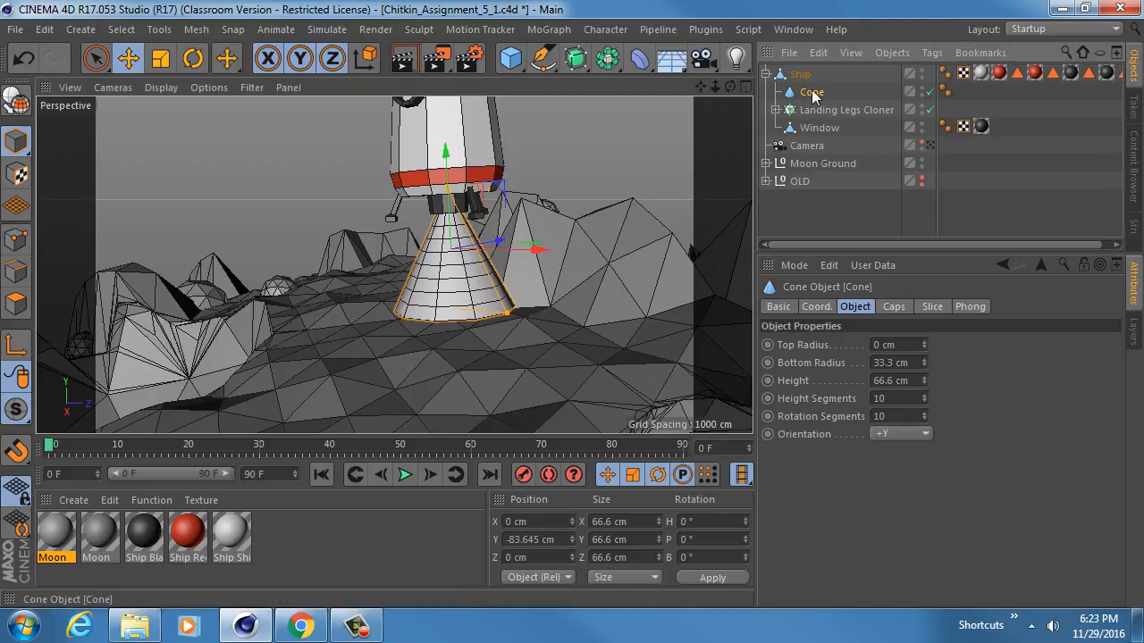
{"action": "left_click", "coordinate": [639, 59]}
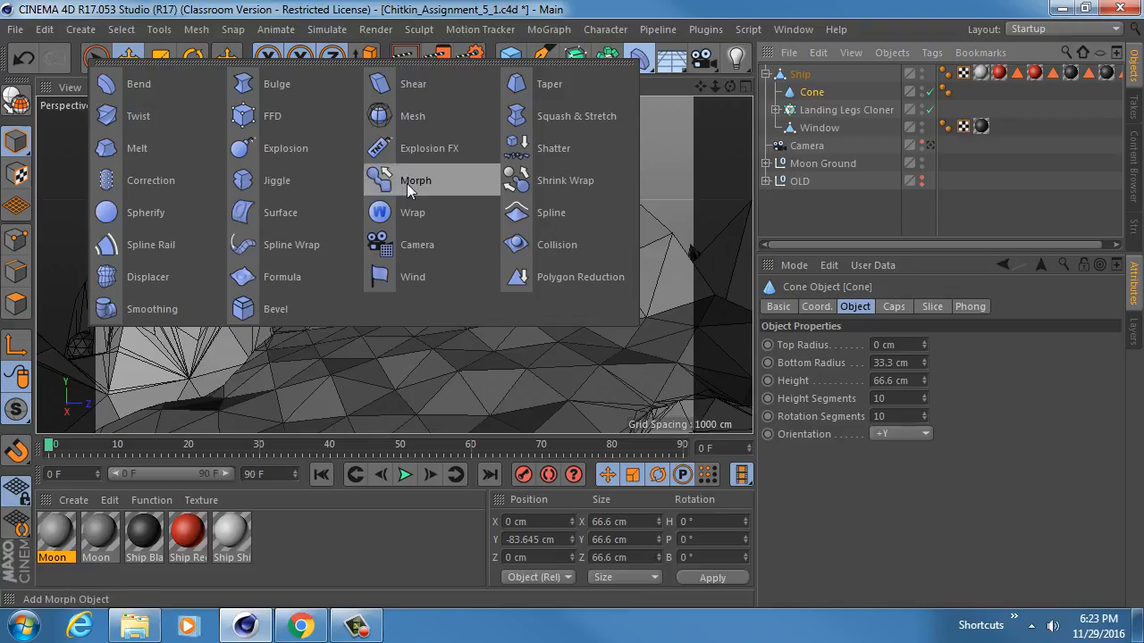
{"action": "left_click", "coordinate": [147, 276], "text": "shift"}
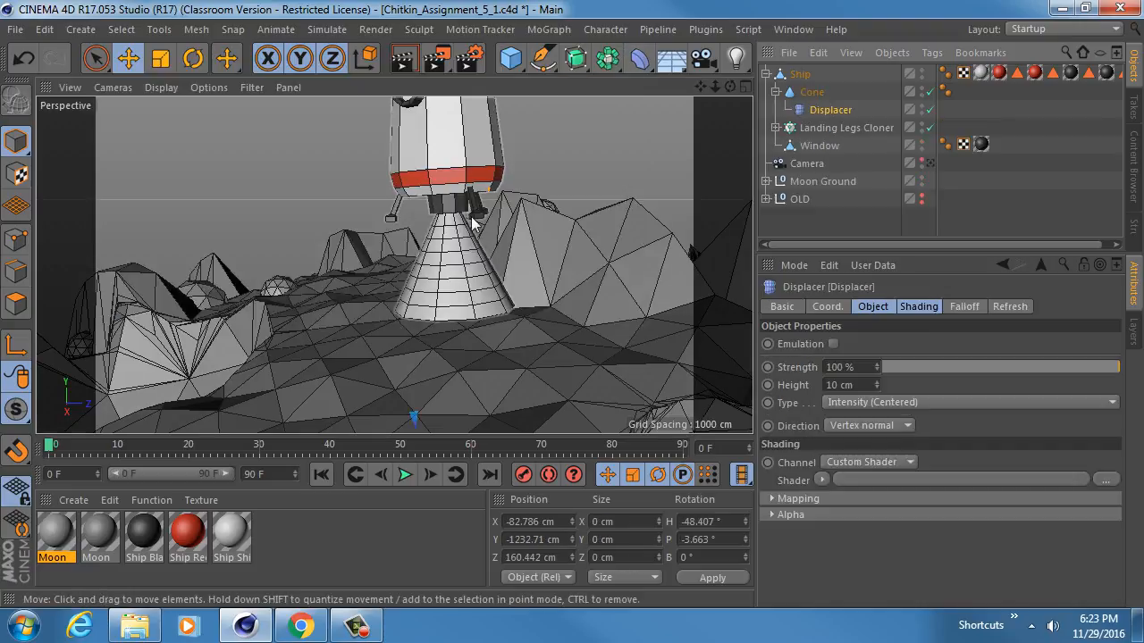
Zero the Displacer's X, Y and Z position and its heading and pitch rotation so it aligns with the Cone.
{"action": "left_click", "coordinate": [825, 307]}
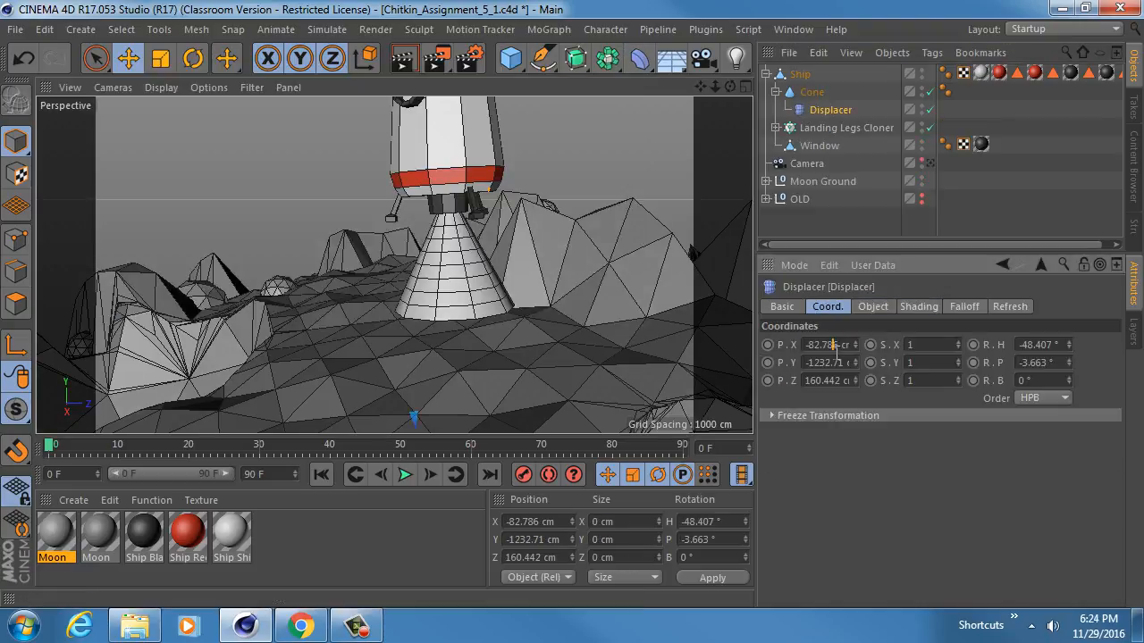
{"action": "type", "text": "0"}
{"action": "key", "text": "Tab"}
{"action": "type", "text": "0"}
{"action": "key", "text": "Tab"}
{"action": "type", "text": "0"}
{"action": "key", "text": "Tab"}
{"action": "key", "text": "Tab"}
{"action": "key", "text": "Tab"}
{"action": "type", "text": "0"}
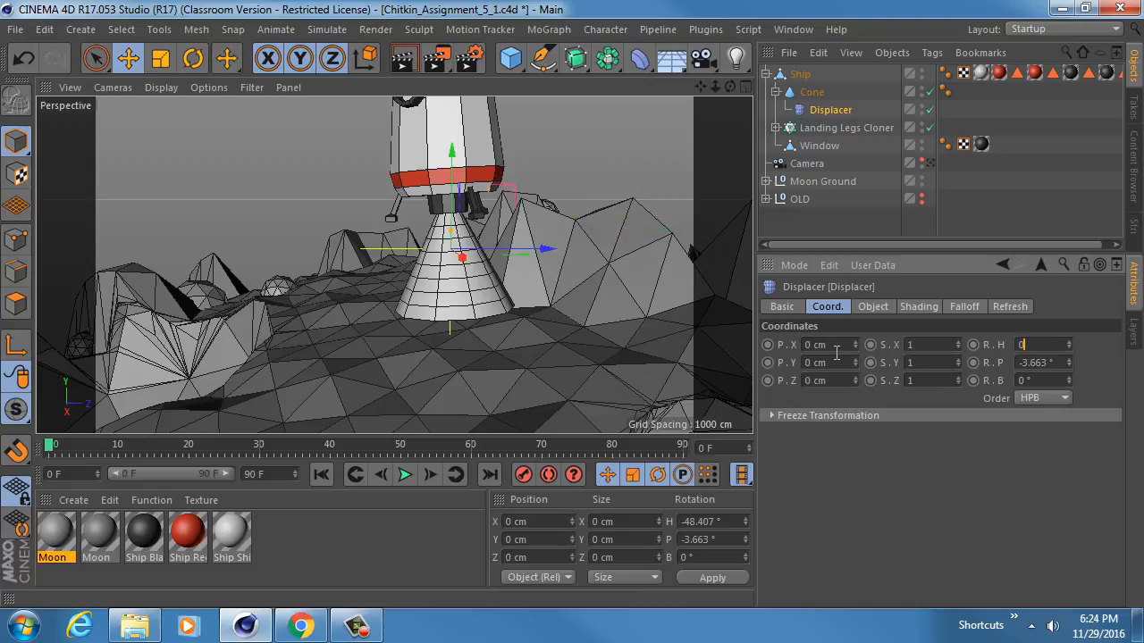
{"action": "key", "text": "Tab"}
{"action": "type", "text": "0"}
{"action": "key", "text": "Tab"}
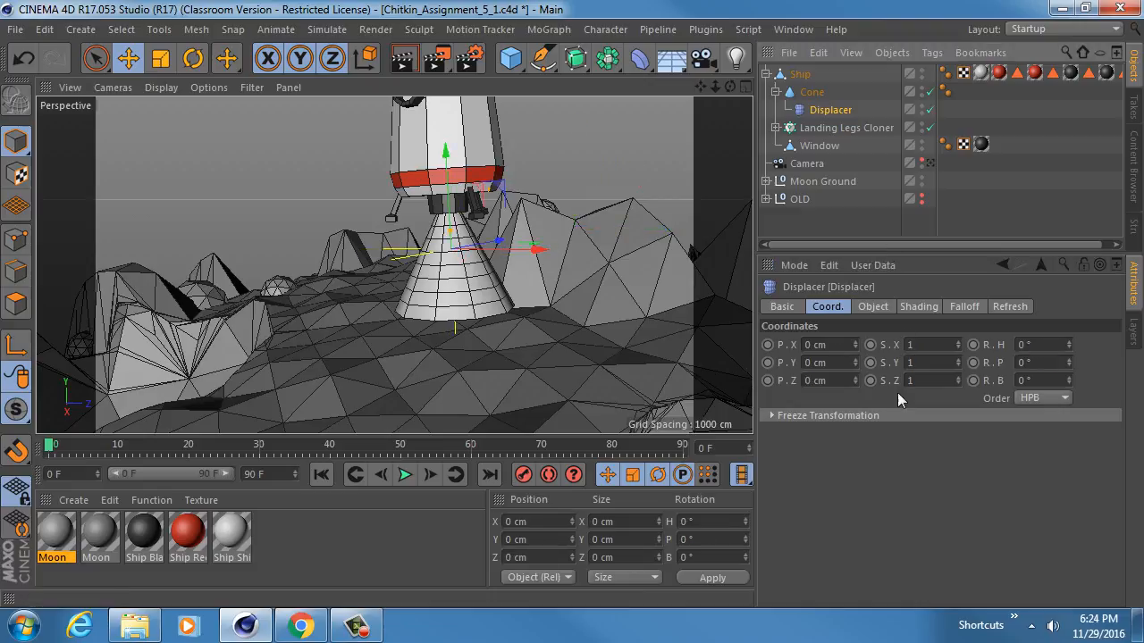
Load a Noise shader into the Displacer's custom shader channel to distort the Cone.
{"action": "left_click", "coordinate": [917, 306]}
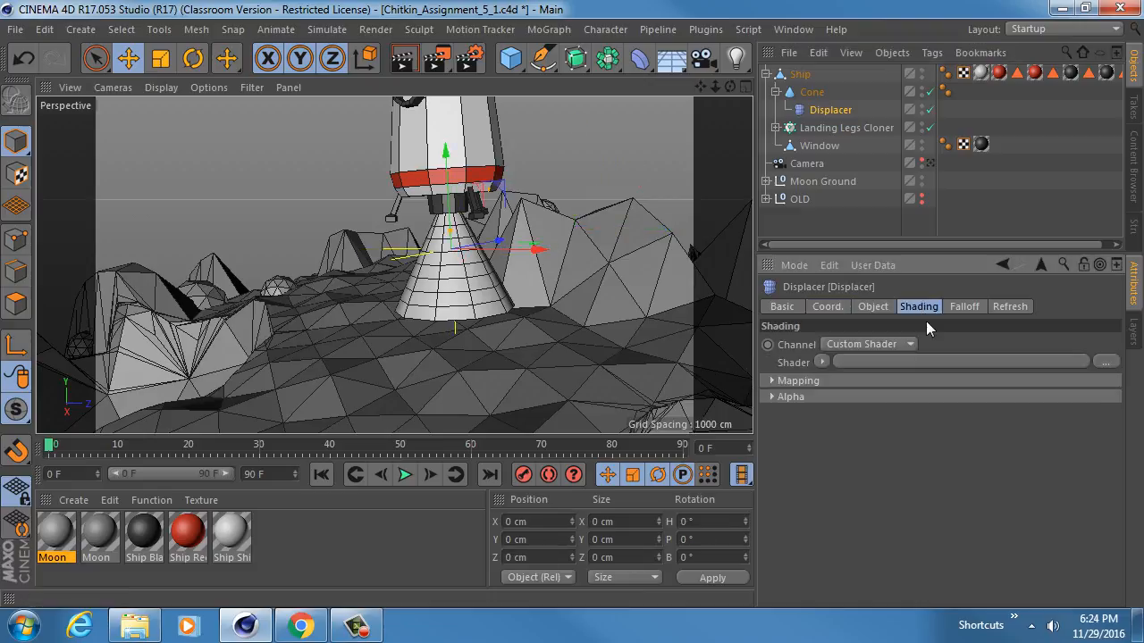
{"action": "left_click", "coordinate": [821, 362]}
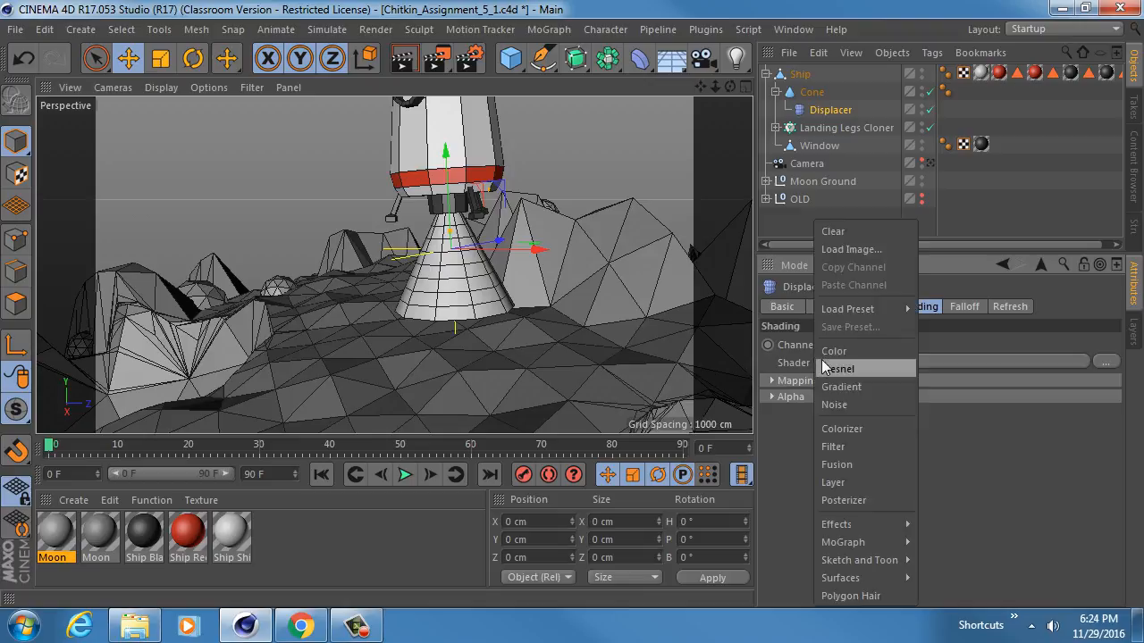
{"action": "left_click", "coordinate": [867, 403]}
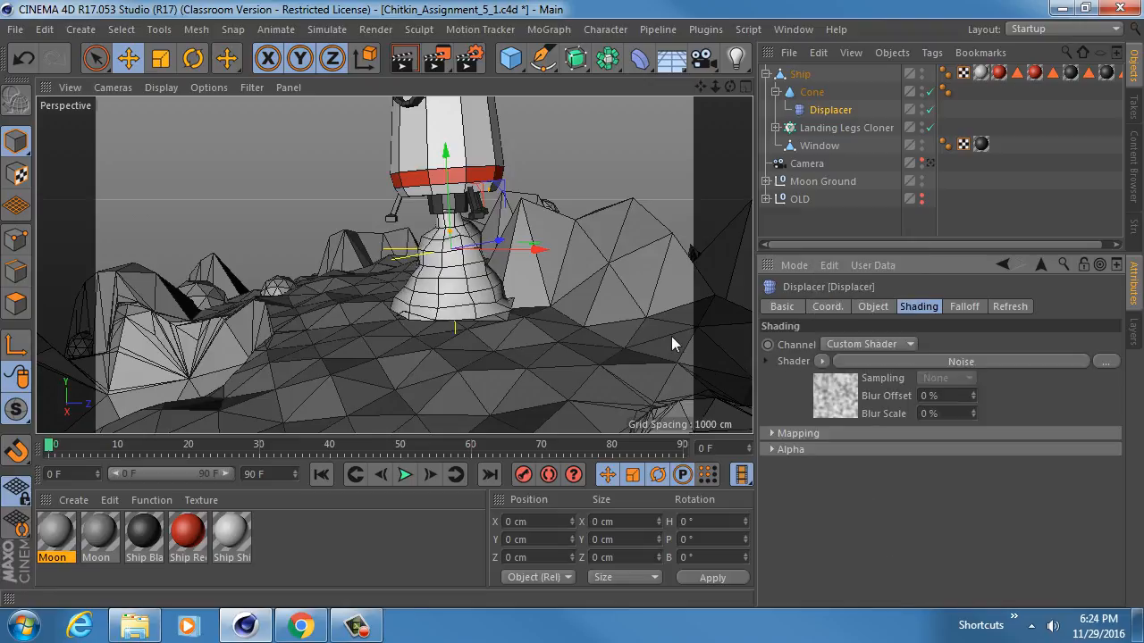
{"action": "right_click_drag", "start_coordinate": [457, 291], "coordinate": [470, 271], "text": "alt"}
{"action": "mouse_move", "coordinate": [470, 271]}
{"action": "left_mouse_down", "text": "alt"}
{"action": "mouse_move", "coordinate": [452, 322]}
{"action": "mouse_move", "coordinate": [455, 230]}
{"action": "mouse_move", "coordinate": [427, 241]}
{"action": "mouse_move", "coordinate": [482, 254]}
{"action": "mouse_move", "coordinate": [474, 269]}
{"action": "mouse_move", "coordinate": [432, 154]}
{"action": "mouse_move", "coordinate": [459, 250]}
{"action": "mouse_move", "coordinate": [464, 241]}
{"action": "mouse_move", "coordinate": [478, 270]}
{"action": "left_mouse_up", "text": "alt"}
Try making the Cone editable with the Displacer disabled, undo the conversion, and re-enable the Displacer.
{"action": "left_click", "coordinate": [929, 109]}
{"action": "left_click", "coordinate": [811, 92]}
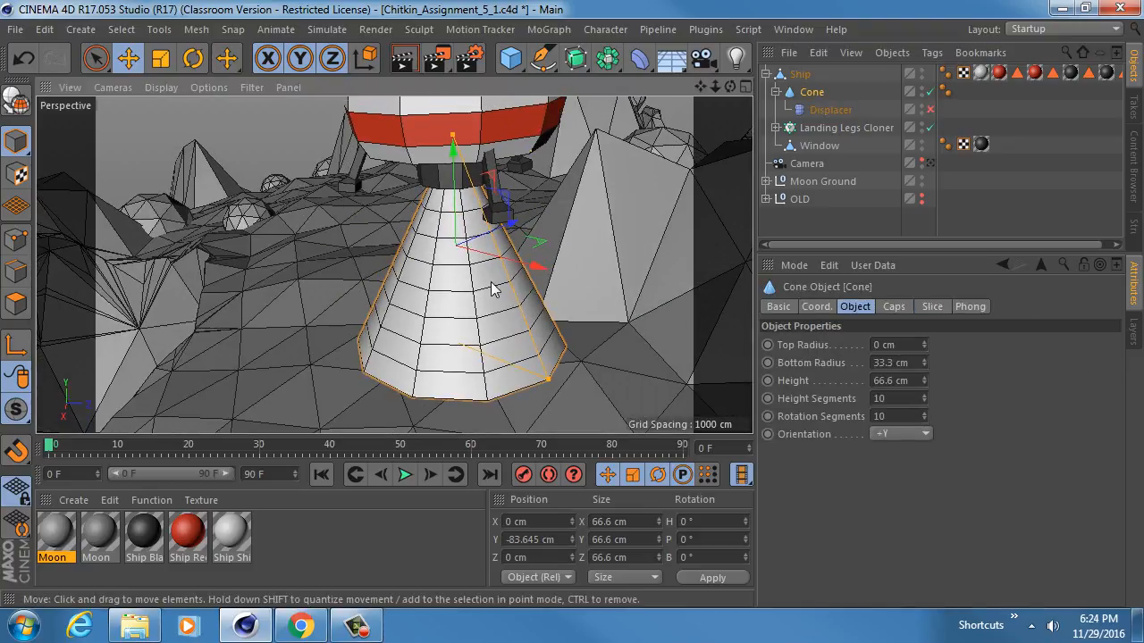
{"action": "key", "text": "c"}
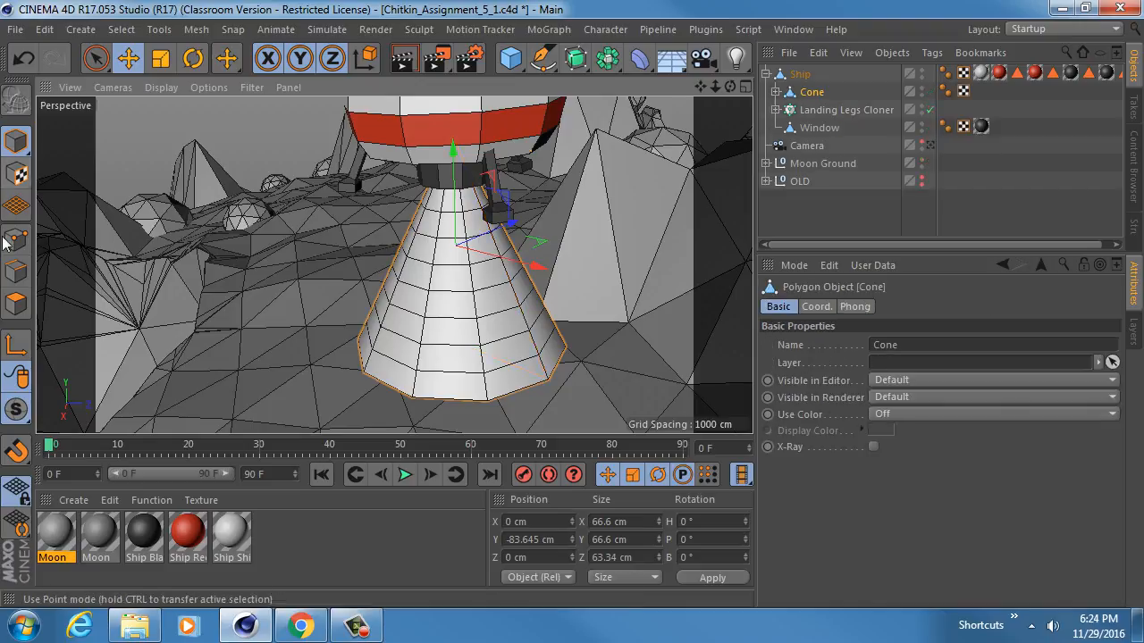
{"action": "key", "text": "ctrl+z"}
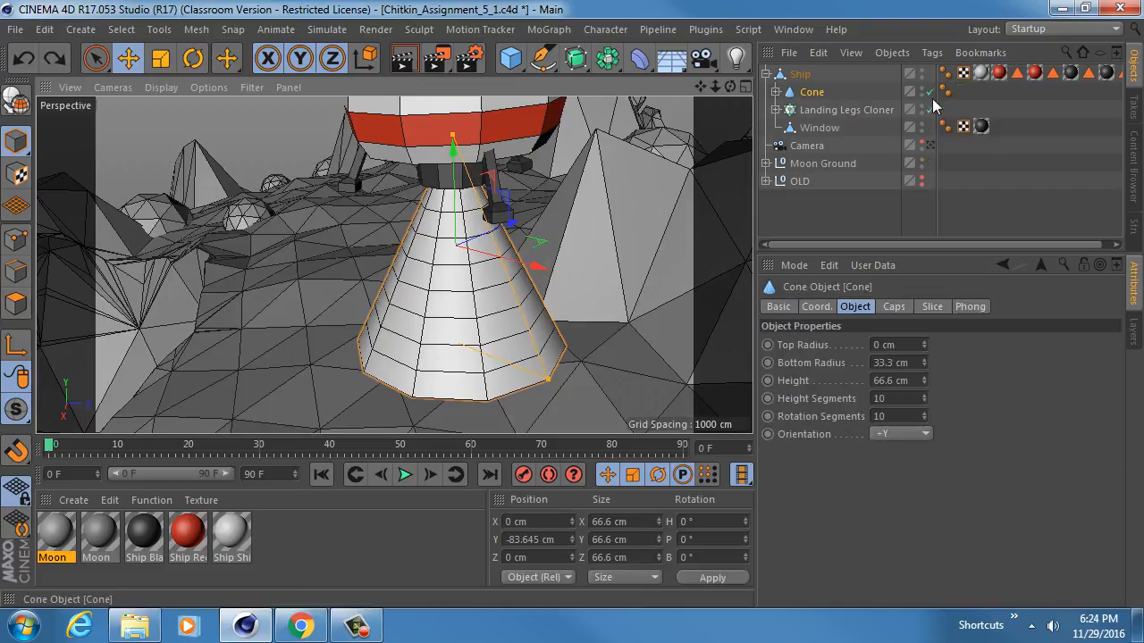
{"action": "left_click", "coordinate": [777, 92]}
{"action": "left_click", "coordinate": [929, 110]}
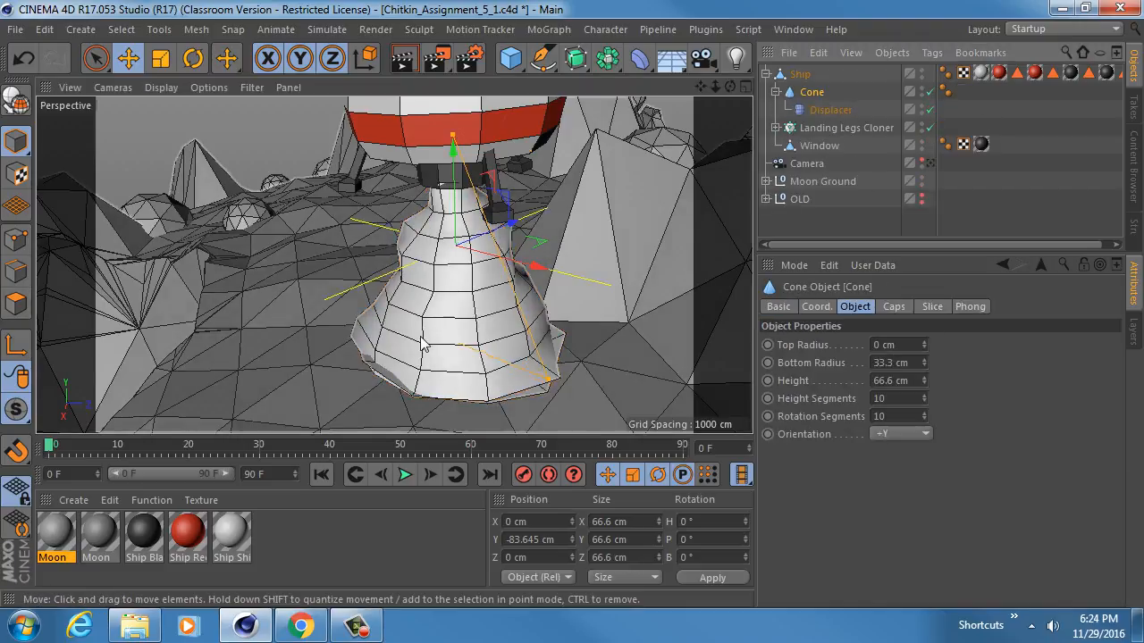
{"action": "scroll", "coordinate": [413, 224], "scroll_direction": "up", "scroll_amount": 5}
{"action": "scroll", "coordinate": [413, 223], "scroll_direction": "up", "scroll_amount": 8}
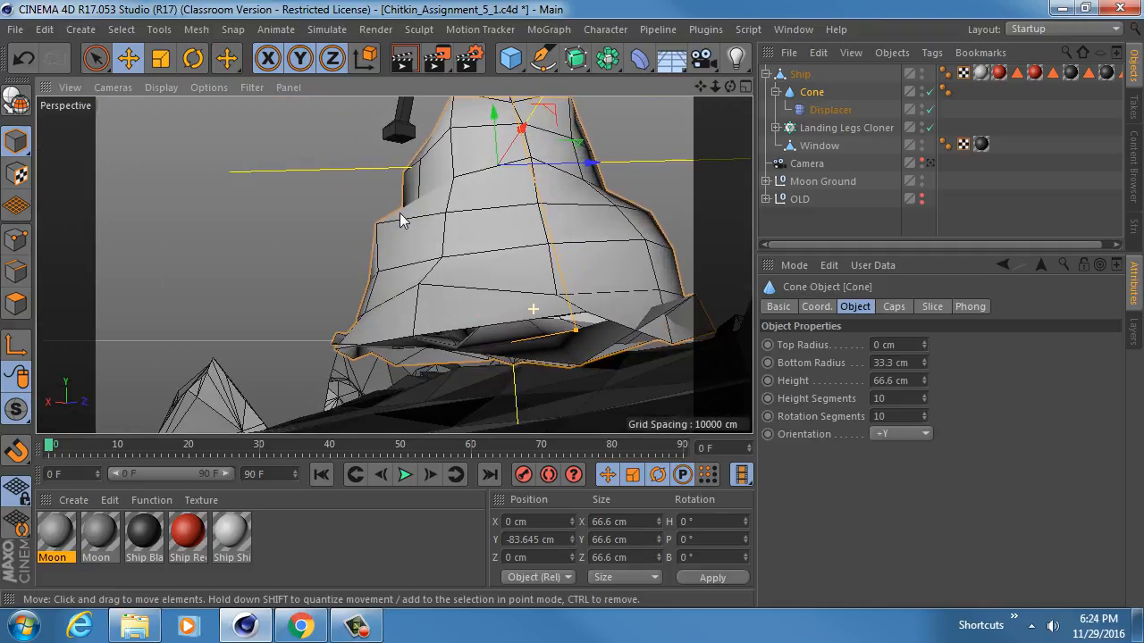
Convert the Cone into an editable polygon object, keeping the Displacer as its child.
{"action": "scroll", "coordinate": [538, 295], "scroll_direction": "up", "scroll_amount": 6}
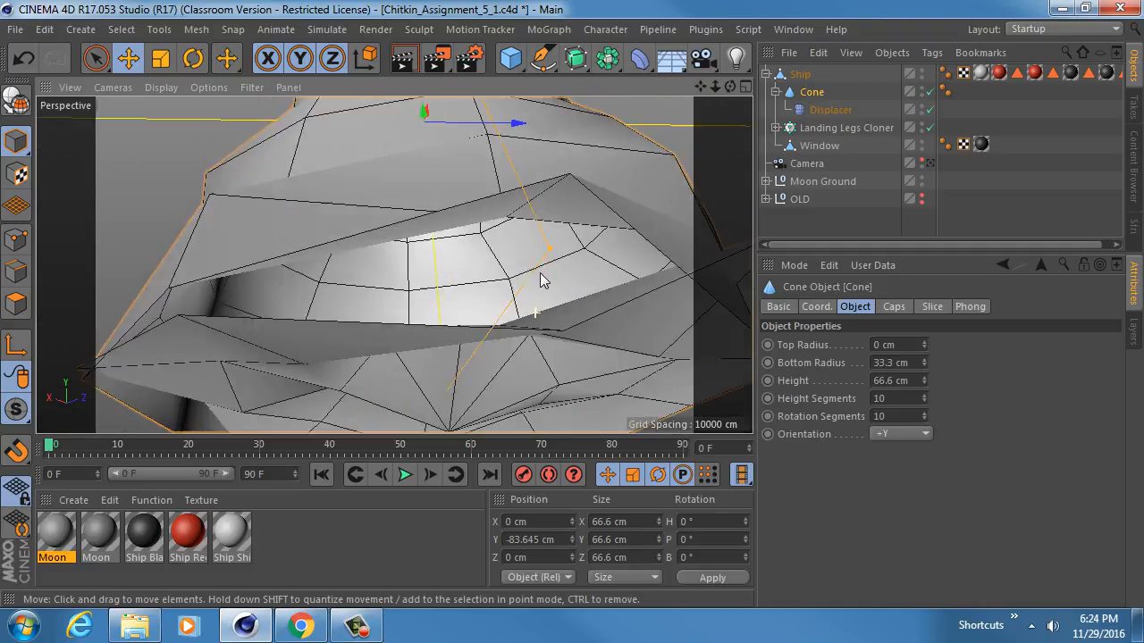
{"action": "scroll", "coordinate": [541, 308], "scroll_direction": "down", "scroll_amount": 4}
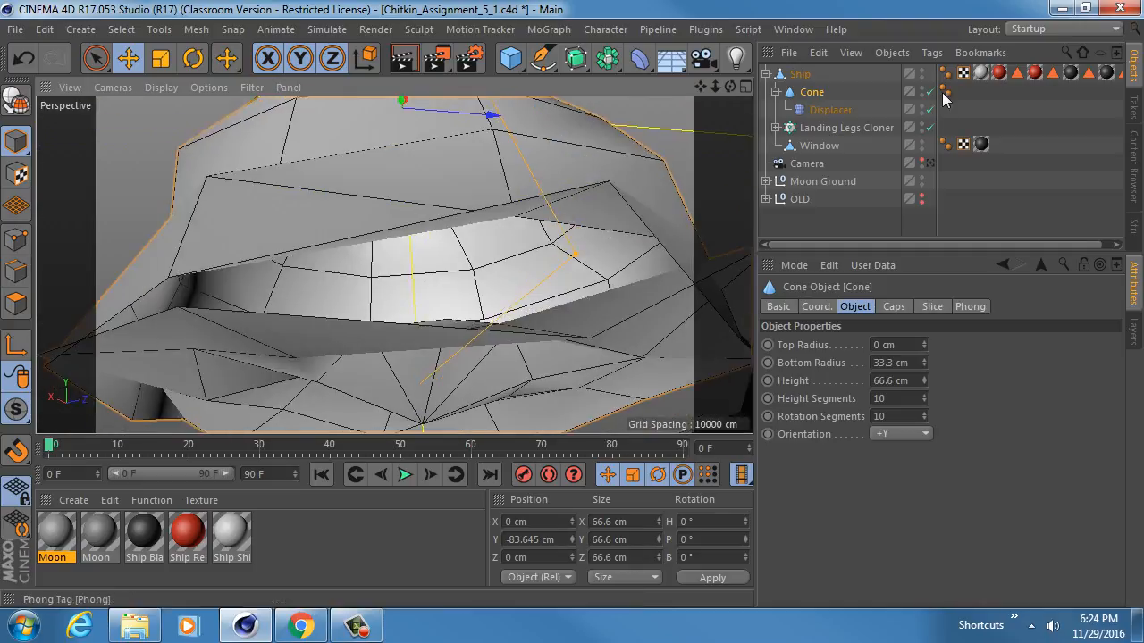
{"action": "scroll", "coordinate": [457, 226], "scroll_direction": "down", "scroll_amount": 1}
{"action": "left_click_drag", "start_coordinate": [455, 228], "coordinate": [462, 265], "text": "alt"}
{"action": "right_click_drag", "start_coordinate": [500, 245], "coordinate": [437, 245], "text": "alt"}
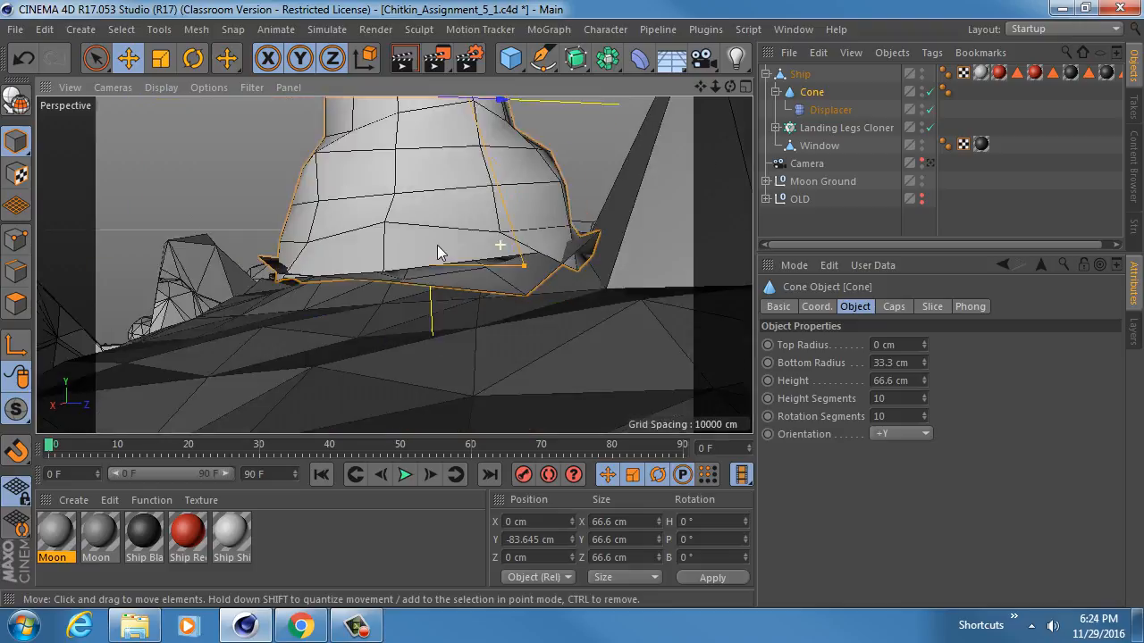
{"action": "left_click_drag", "start_coordinate": [446, 224], "coordinate": [500, 270], "text": "alt"}
{"action": "right_click_drag", "start_coordinate": [505, 270], "coordinate": [472, 264], "text": "alt"}
{"action": "left_click_drag", "start_coordinate": [472, 264], "coordinate": [482, 284], "text": "alt"}
{"action": "key", "text": "c"}
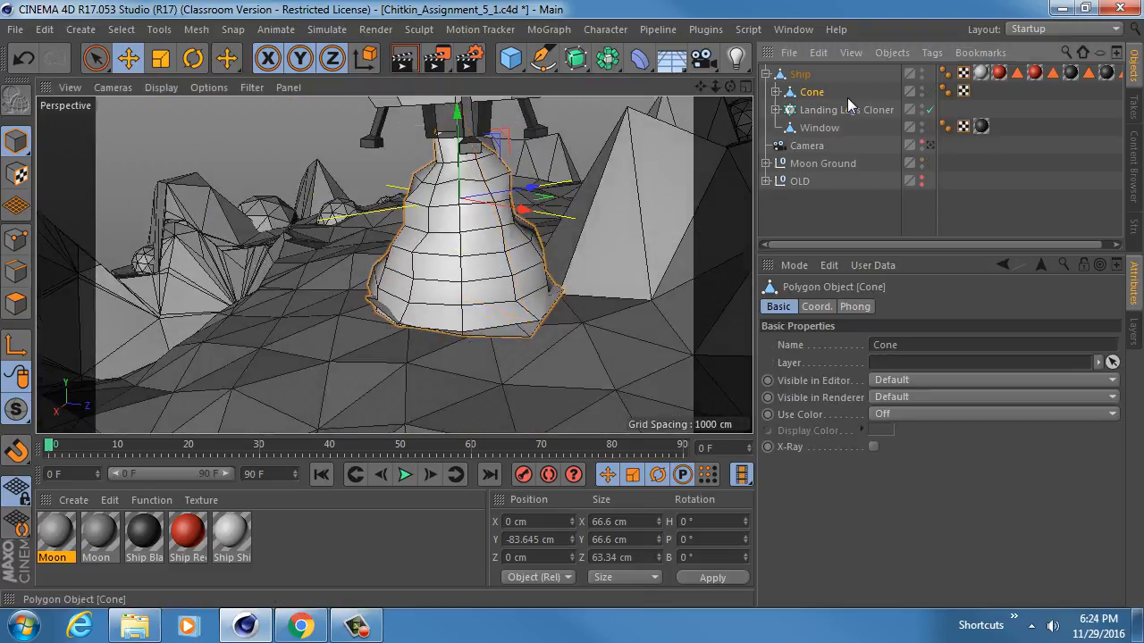
Optimize all of the Cone's points to weld its base cap to the sides, and return to model mode.
{"action": "left_click", "coordinate": [17, 241]}
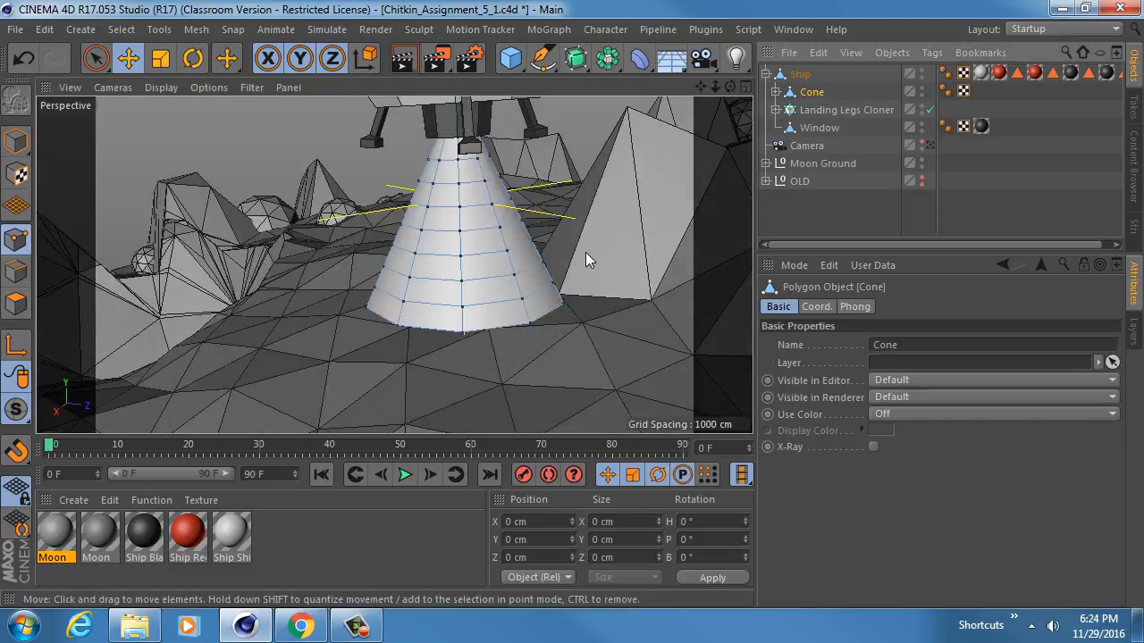
{"action": "key", "text": "u"}
{"action": "key", "text": "o"}
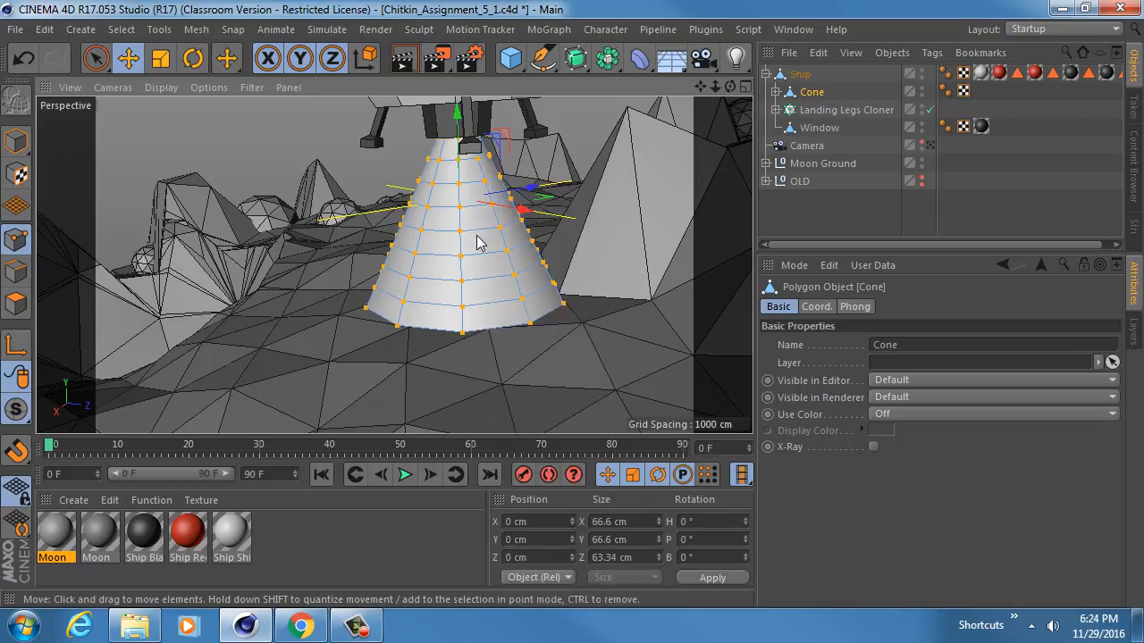
{"action": "left_click", "coordinate": [18, 141]}
{"action": "left_click_drag", "start_coordinate": [527, 254], "coordinate": [494, 337], "text": "alt"}
{"action": "right_click_drag", "start_coordinate": [505, 335], "coordinate": [521, 335], "text": "alt"}
{"action": "mouse_move", "coordinate": [521, 316]}
{"action": "left_mouse_down", "text": "alt"}
{"action": "mouse_move", "coordinate": [527, 285]}
{"action": "mouse_move", "coordinate": [517, 322]}
{"action": "mouse_move", "coordinate": [530, 308]}
{"action": "left_mouse_up", "text": "alt"}
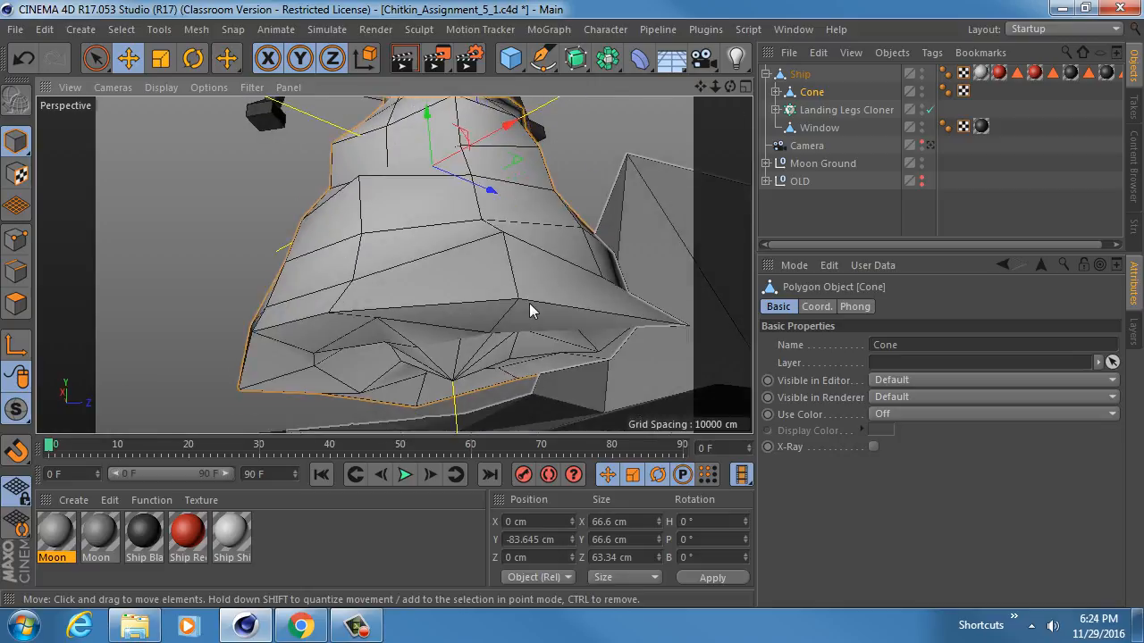
Raise the contrast of the Displacer's Noise shader to 52%.
{"action": "left_click", "coordinate": [777, 93]}
{"action": "left_click", "coordinate": [853, 106]}
{"action": "mouse_move", "coordinate": [447, 215]}
{"action": "left_mouse_down", "text": "alt"}
{"action": "mouse_move", "coordinate": [454, 273]}
{"action": "mouse_move", "coordinate": [536, 271]}
{"action": "left_mouse_up", "text": "alt"}
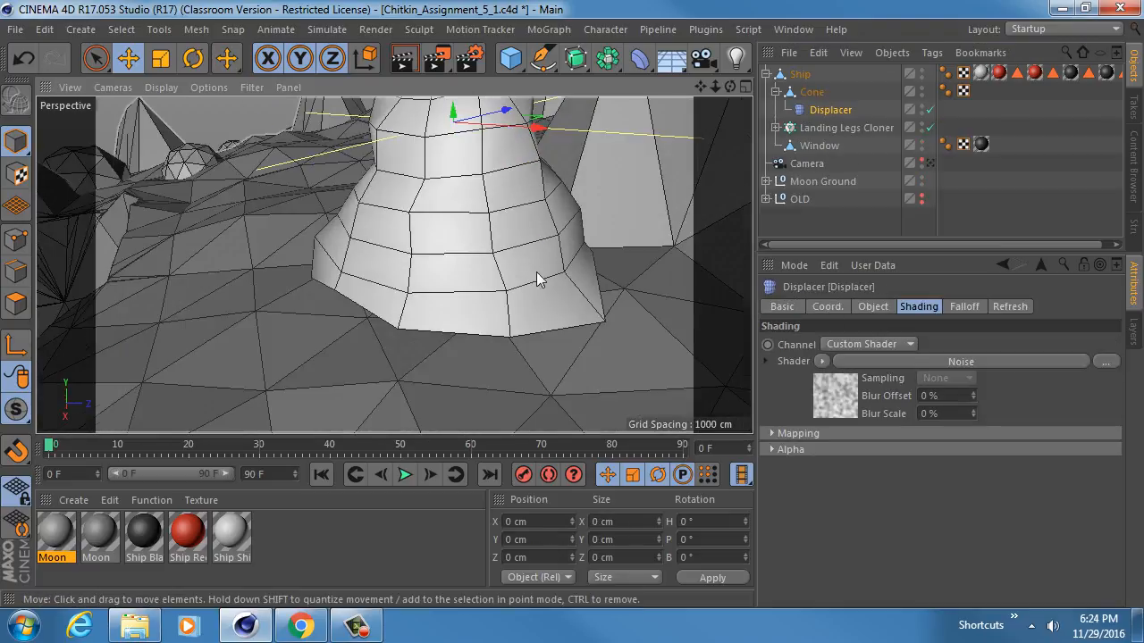
{"action": "scroll", "coordinate": [536, 272], "scroll_direction": "down", "scroll_amount": 4}
{"action": "middle_click_drag", "start_coordinate": [492, 210], "coordinate": [490, 279], "text": "alt"}
{"action": "left_click_drag", "start_coordinate": [492, 284], "coordinate": [490, 241], "text": "alt"}
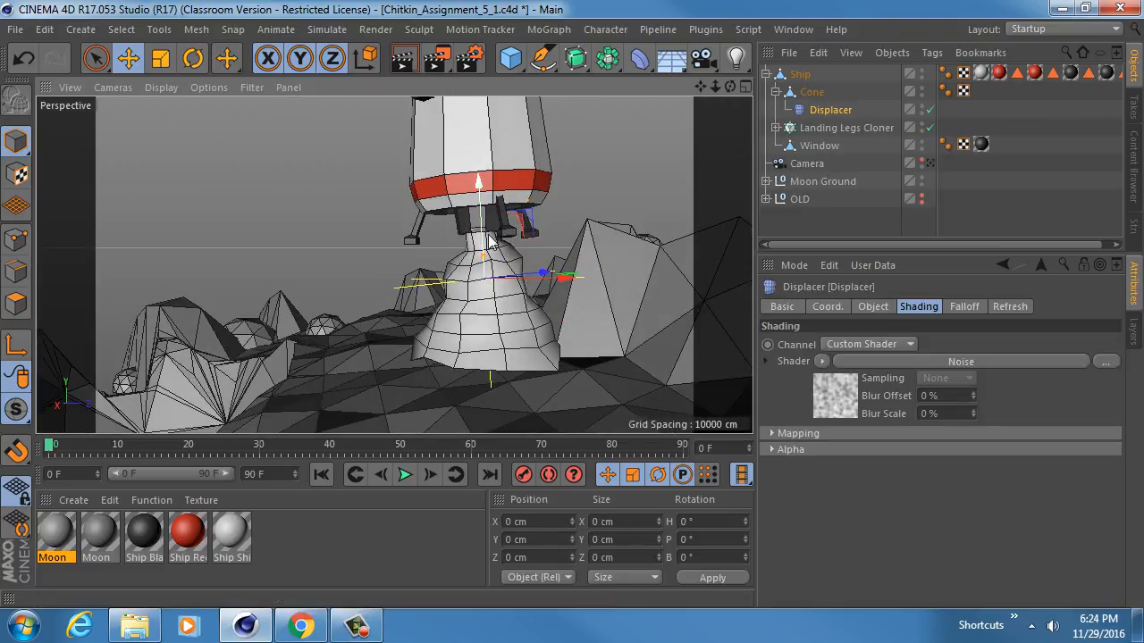
{"action": "left_click", "coordinate": [938, 361]}
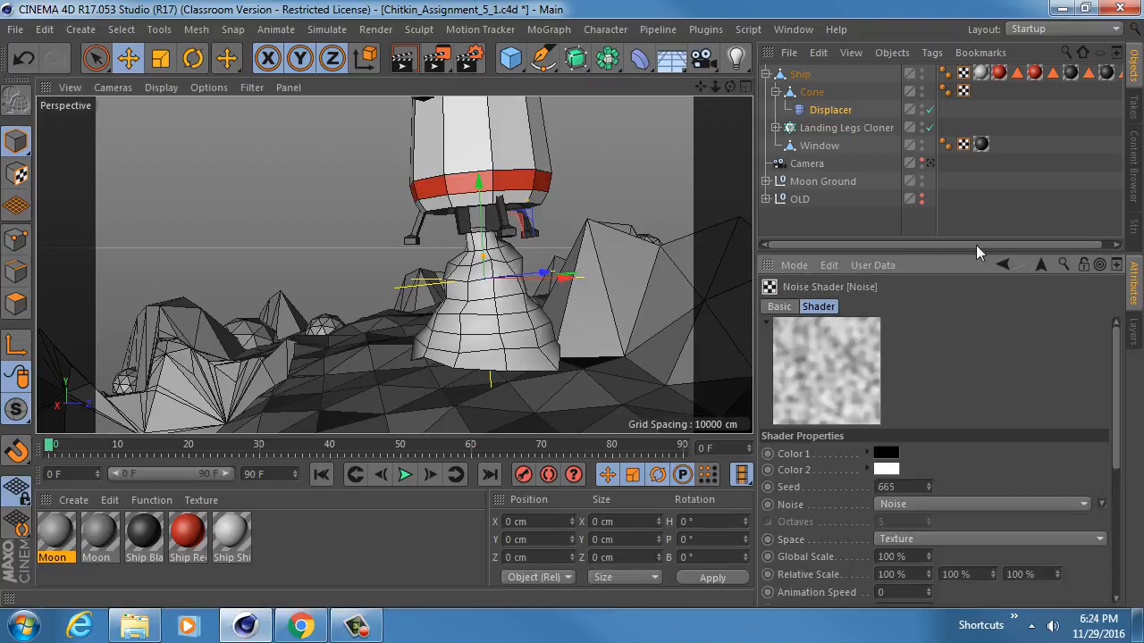
{"action": "left_click_drag", "start_coordinate": [997, 252], "coordinate": [997, 225]}
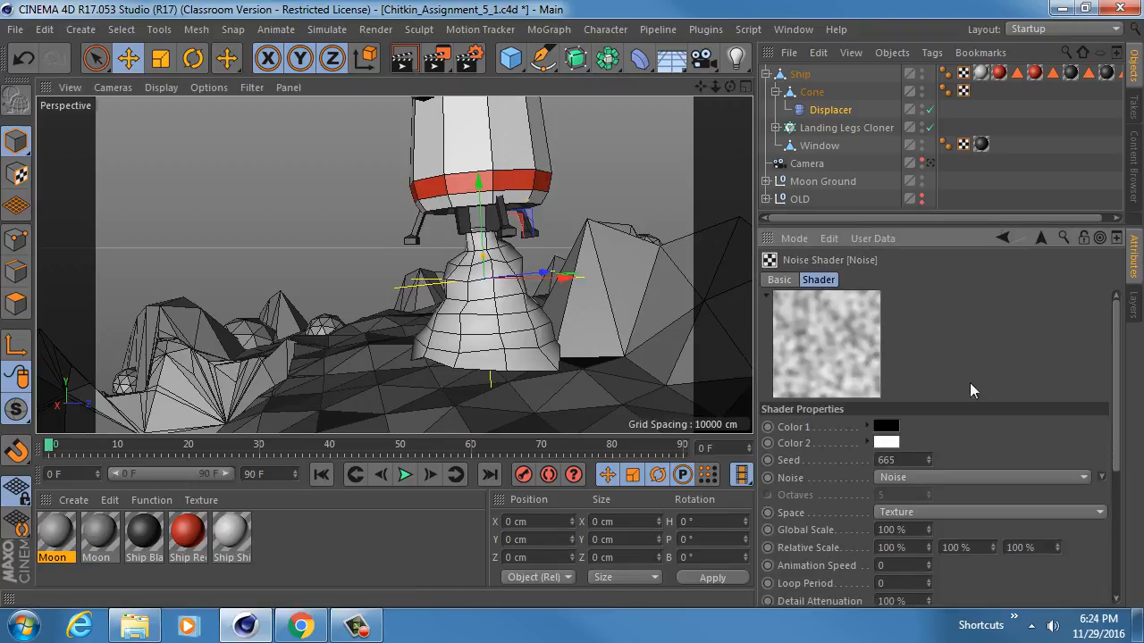
{"action": "left_click_drag", "start_coordinate": [1114, 358], "coordinate": [1119, 478]}
{"action": "left_click_drag", "start_coordinate": [1055, 553], "coordinate": [1068, 553]}
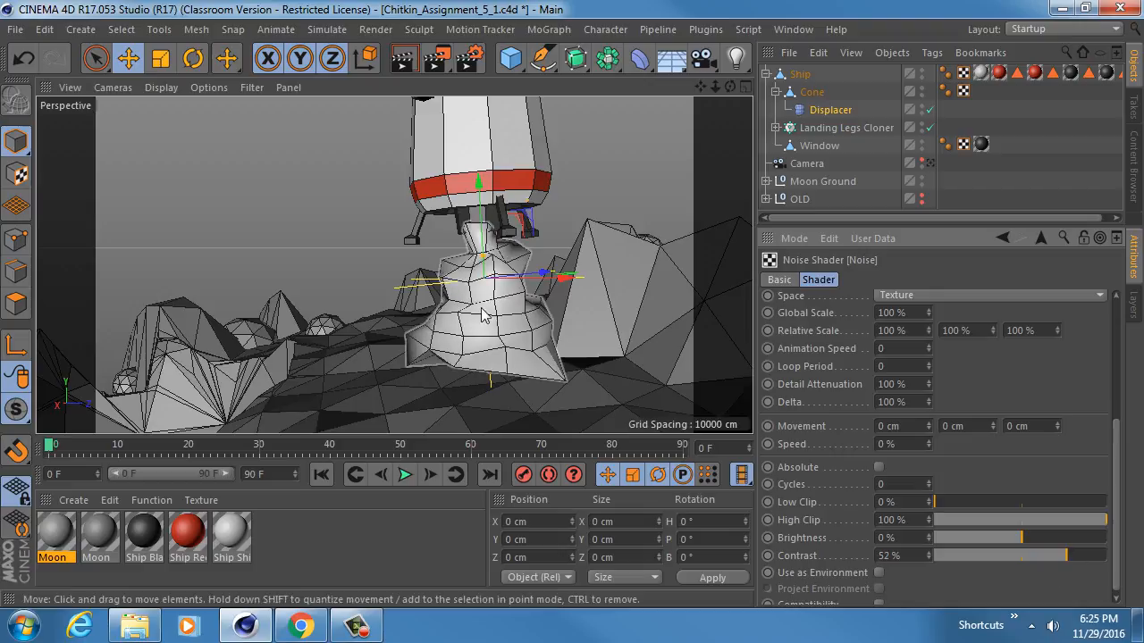
{"action": "scroll", "coordinate": [1030, 367], "scroll_direction": "up", "scroll_amount": 5}
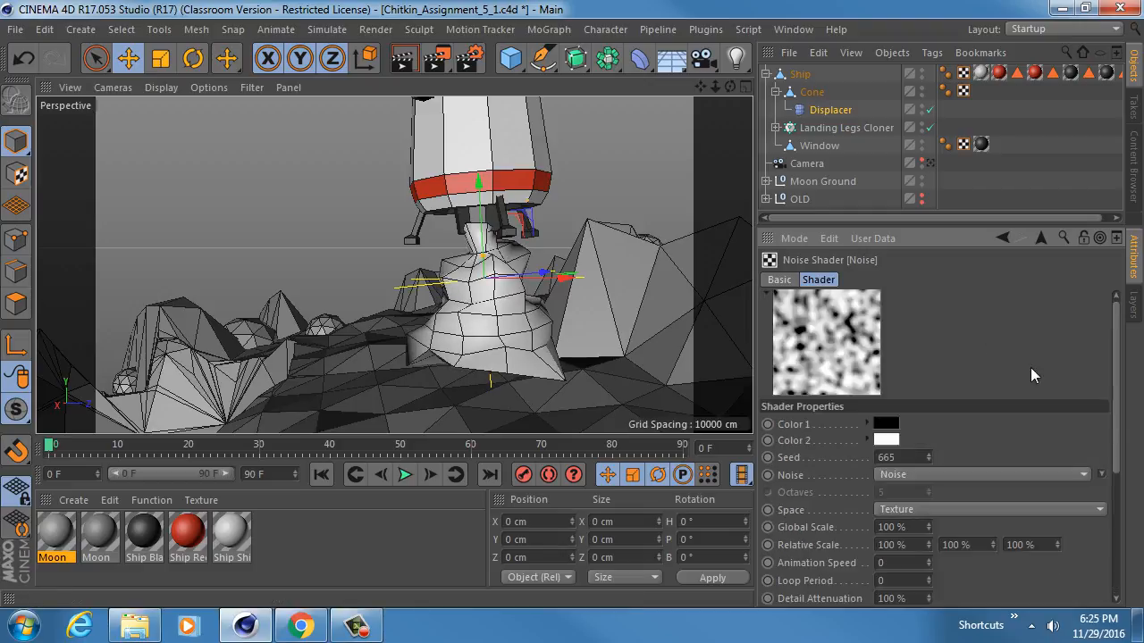
Set the Displacer's falloff shape to Sphere to limit where the noise distorts the Cone.
{"action": "left_click", "coordinate": [829, 108]}
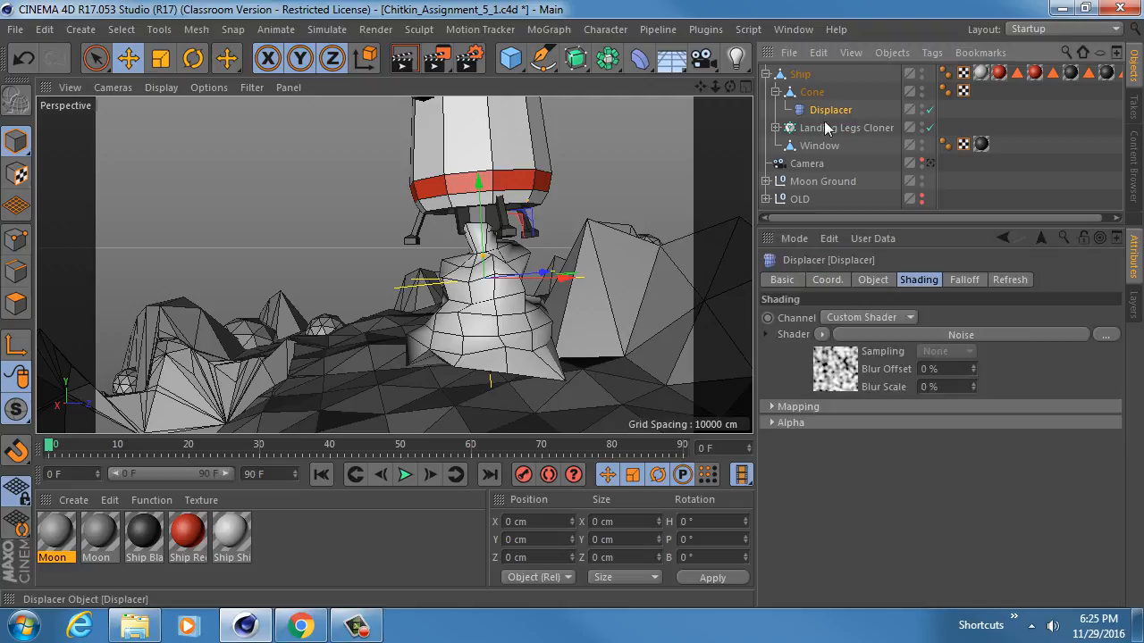
{"action": "left_click", "coordinate": [965, 280]}
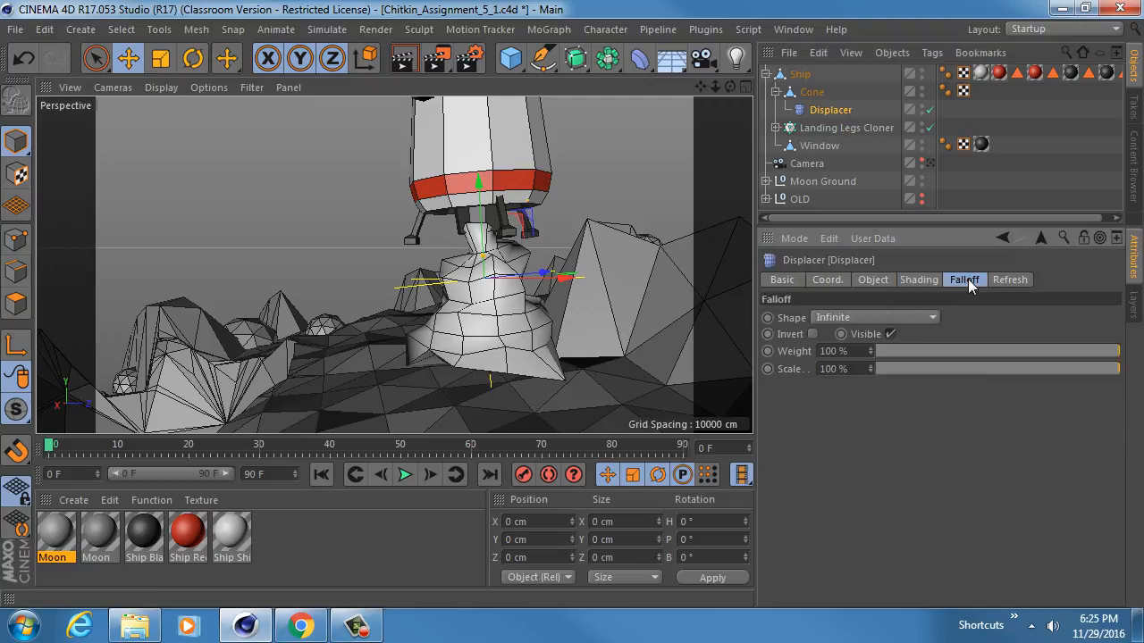
{"action": "left_click", "coordinate": [855, 318]}
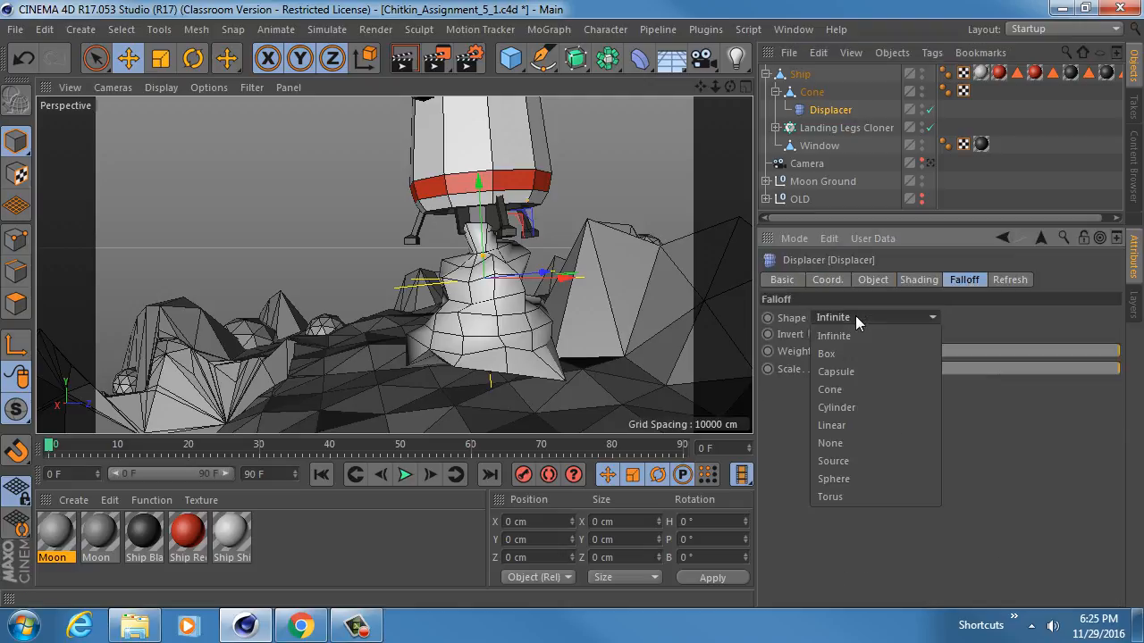
{"action": "right_click_drag", "start_coordinate": [477, 232], "coordinate": [594, 230], "text": "alt"}
{"action": "left_click_drag", "start_coordinate": [518, 221], "coordinate": [270, 242], "text": "alt"}
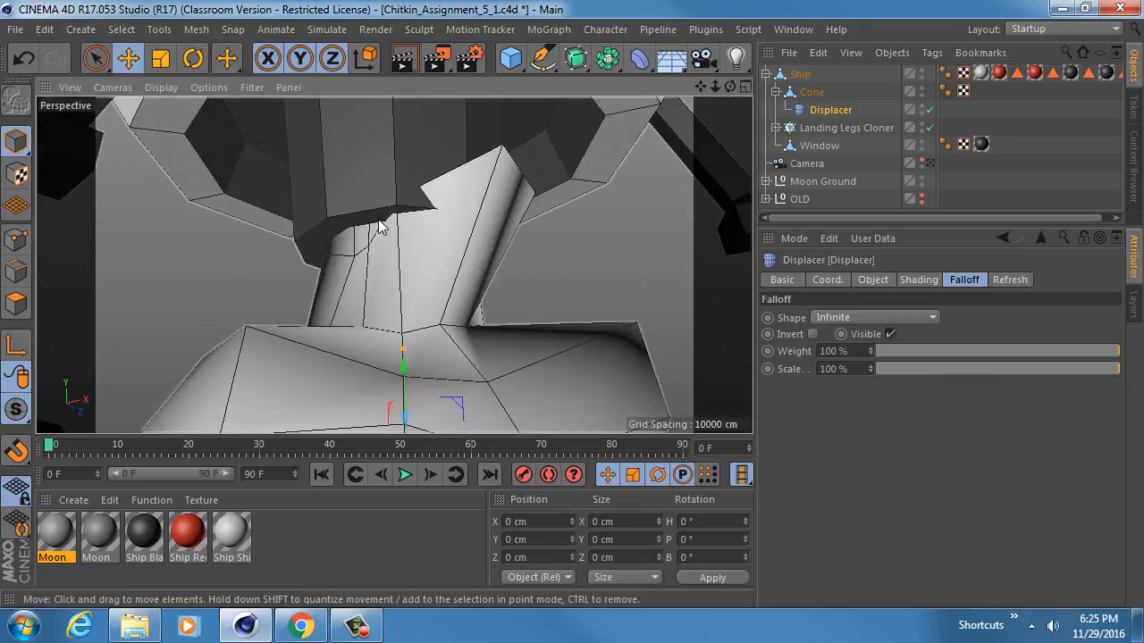
{"action": "scroll", "coordinate": [402, 224], "scroll_direction": "down", "scroll_amount": 8}
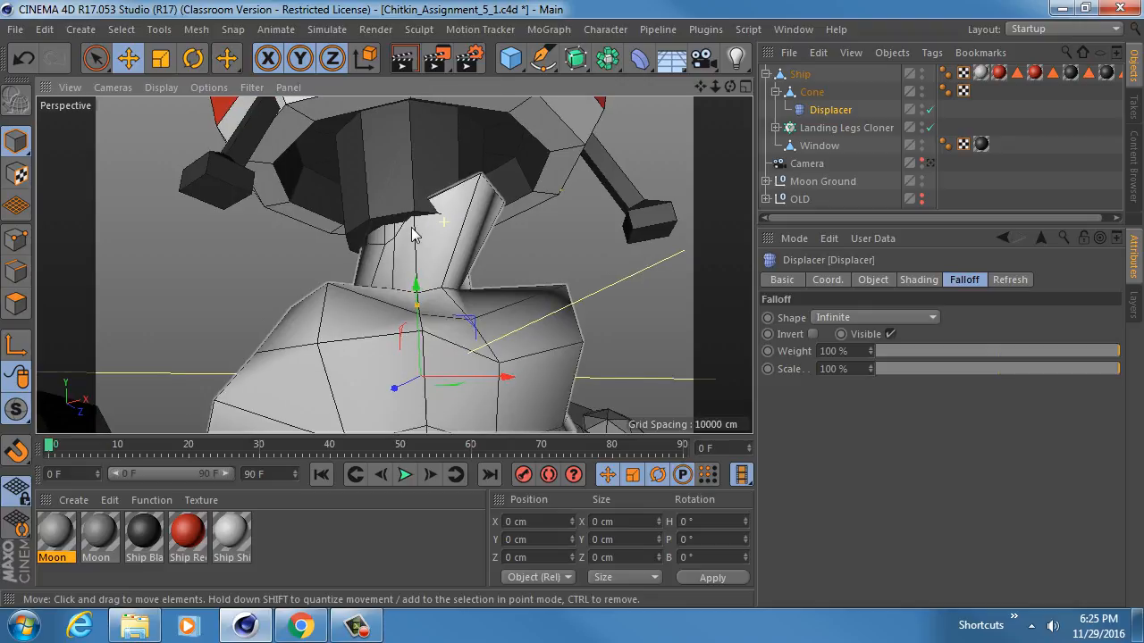
{"action": "scroll", "coordinate": [399, 307], "scroll_direction": "down", "scroll_amount": 3}
{"action": "scroll", "coordinate": [454, 265], "scroll_direction": "down", "scroll_amount": 3}
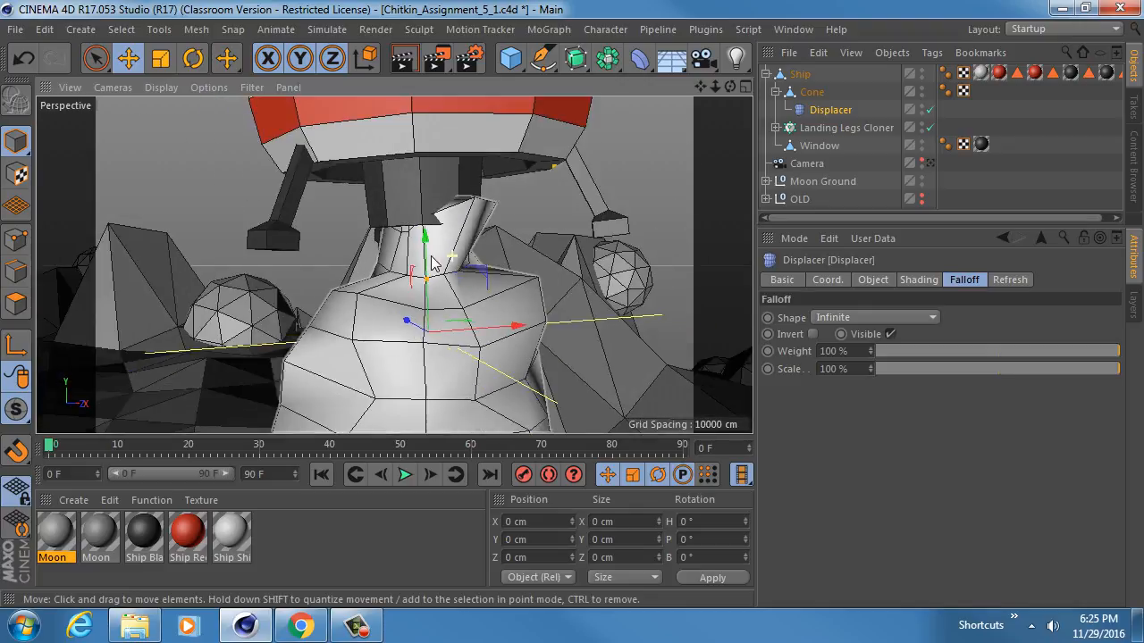
{"action": "scroll", "coordinate": [451, 250], "scroll_direction": "up", "scroll_amount": 2}
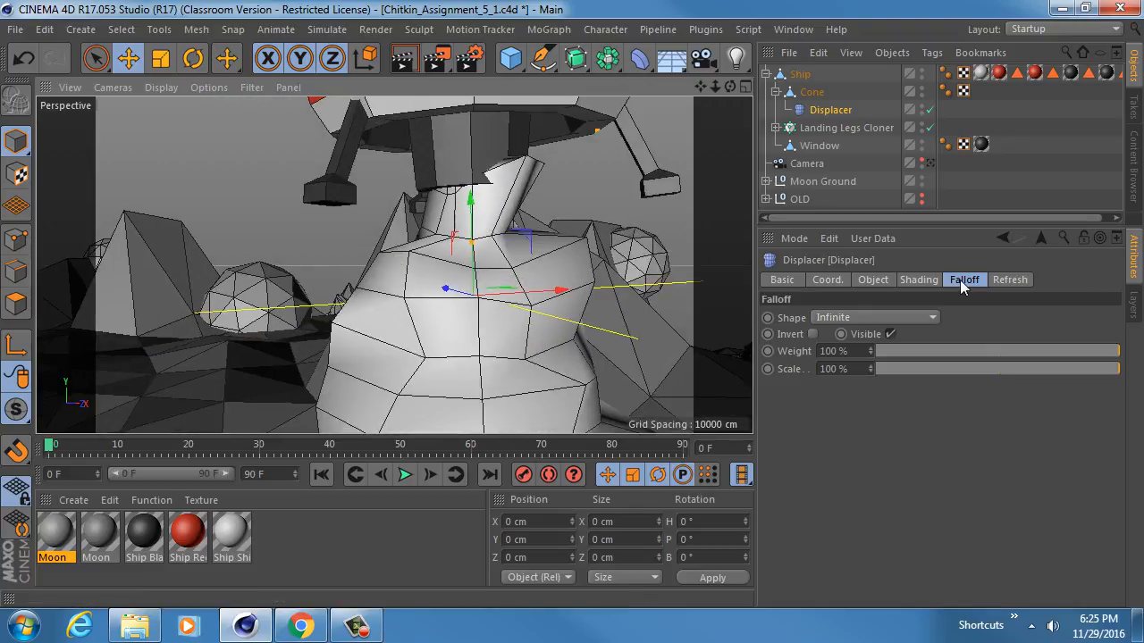
{"action": "left_click", "coordinate": [844, 322]}
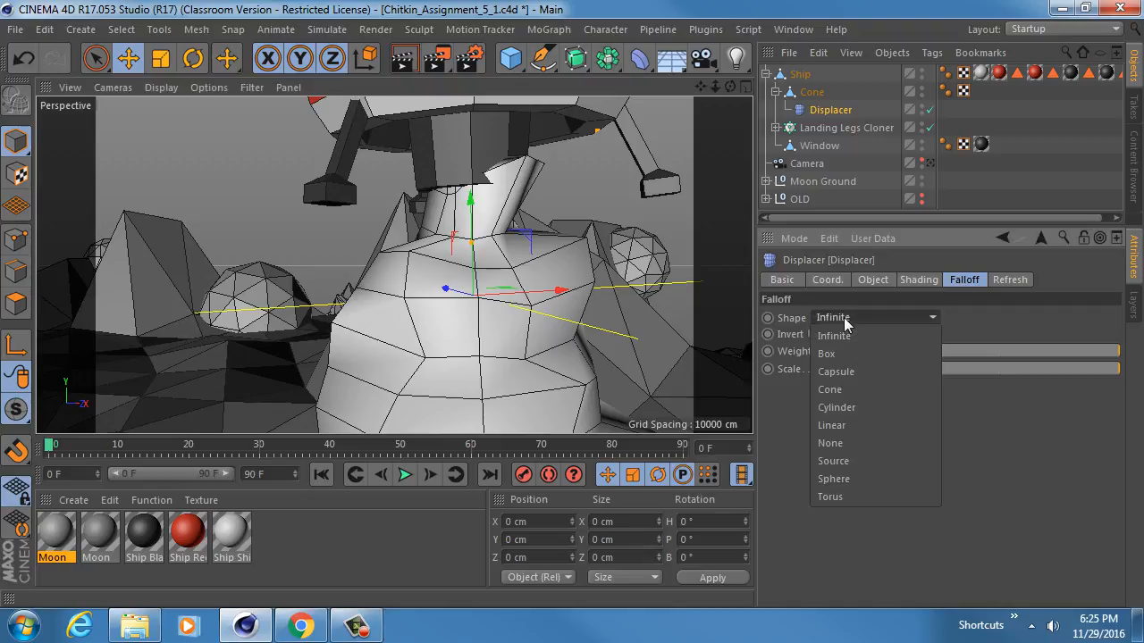
{"action": "left_click", "coordinate": [854, 476]}
Reduce the scale of the Displacer's spherical falloff to 43%.
{"action": "scroll", "coordinate": [462, 288], "scroll_direction": "down", "scroll_amount": 2}
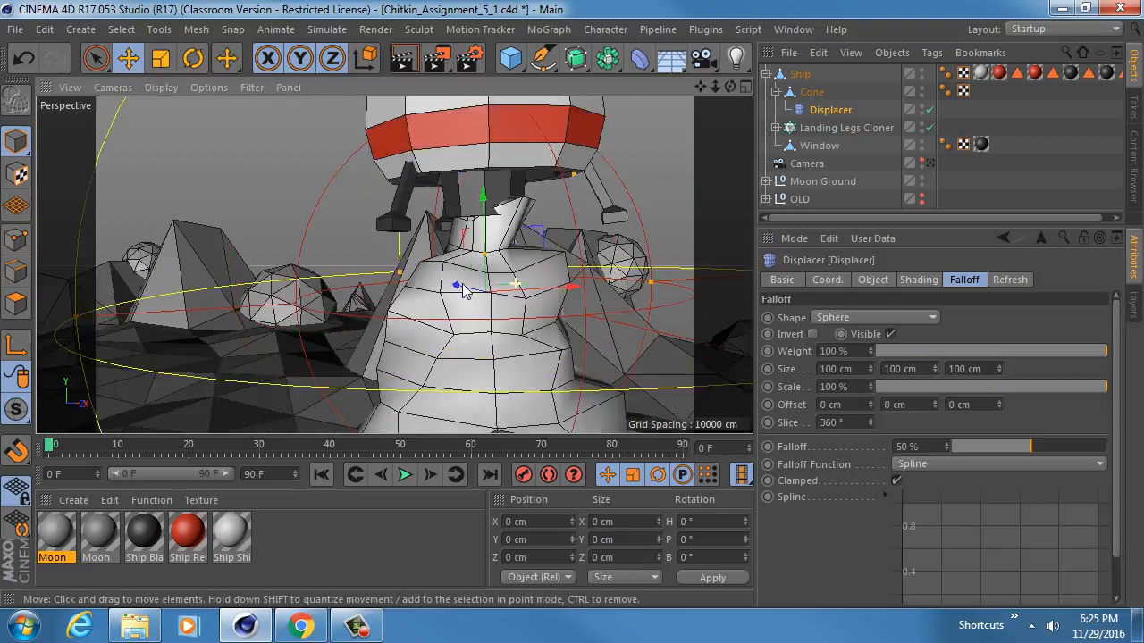
{"action": "scroll", "coordinate": [463, 284], "scroll_direction": "down", "scroll_amount": 5}
{"action": "left_click_drag", "start_coordinate": [431, 288], "coordinate": [449, 276], "text": "alt"}
{"action": "middle_click_drag", "start_coordinate": [450, 276], "coordinate": [373, 248], "text": "alt"}
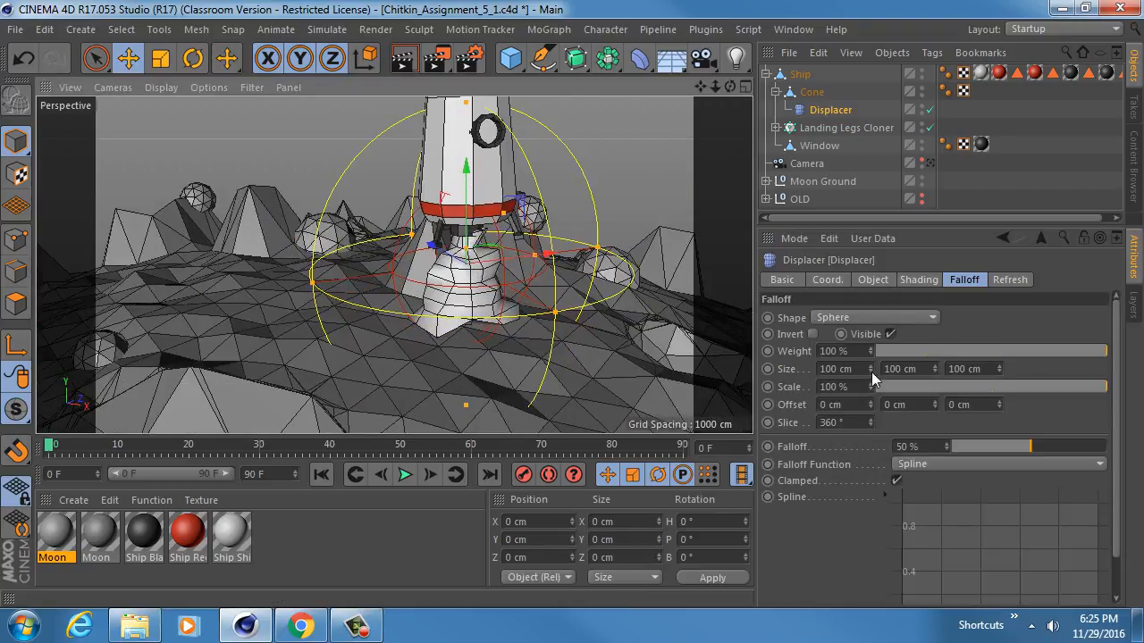
{"action": "mouse_move", "coordinate": [982, 384]}
{"action": "left_mouse_down"}
{"action": "mouse_move", "coordinate": [1040, 379]}
{"action": "mouse_move", "coordinate": [921, 391]}
{"action": "mouse_move", "coordinate": [976, 380]}
{"action": "left_mouse_up"}
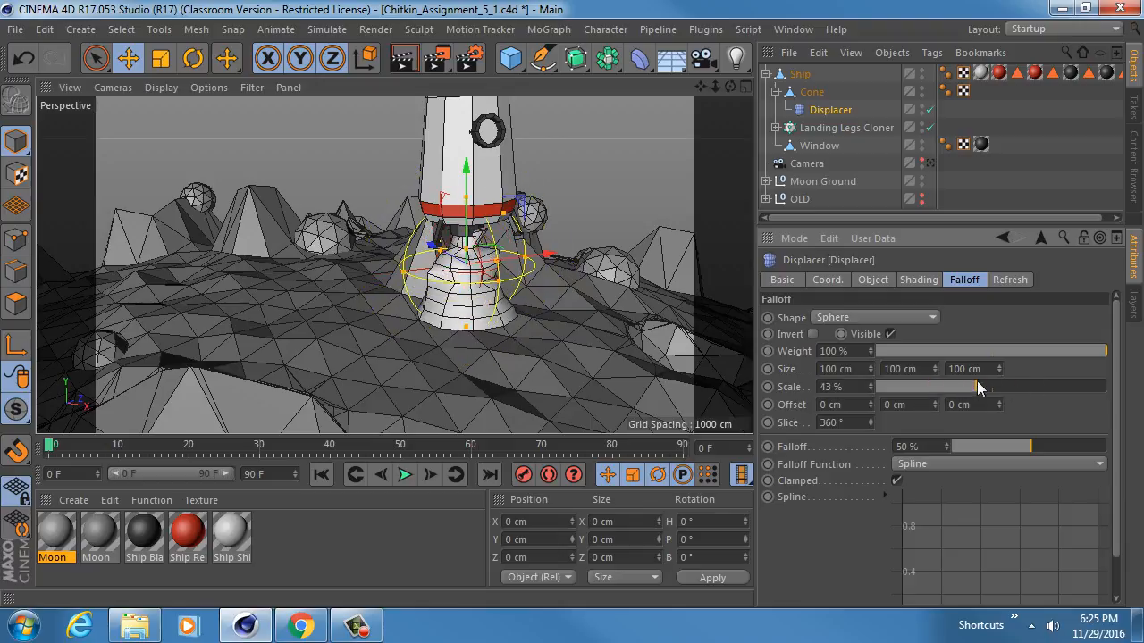
Lower the Displacer to about -25 cm on Y so the Cone's top fits inside the engine nozzle.
{"action": "scroll", "coordinate": [459, 286], "scroll_direction": "up", "scroll_amount": 5}
{"action": "middle_click_drag", "start_coordinate": [455, 252], "coordinate": [468, 217], "text": "alt"}
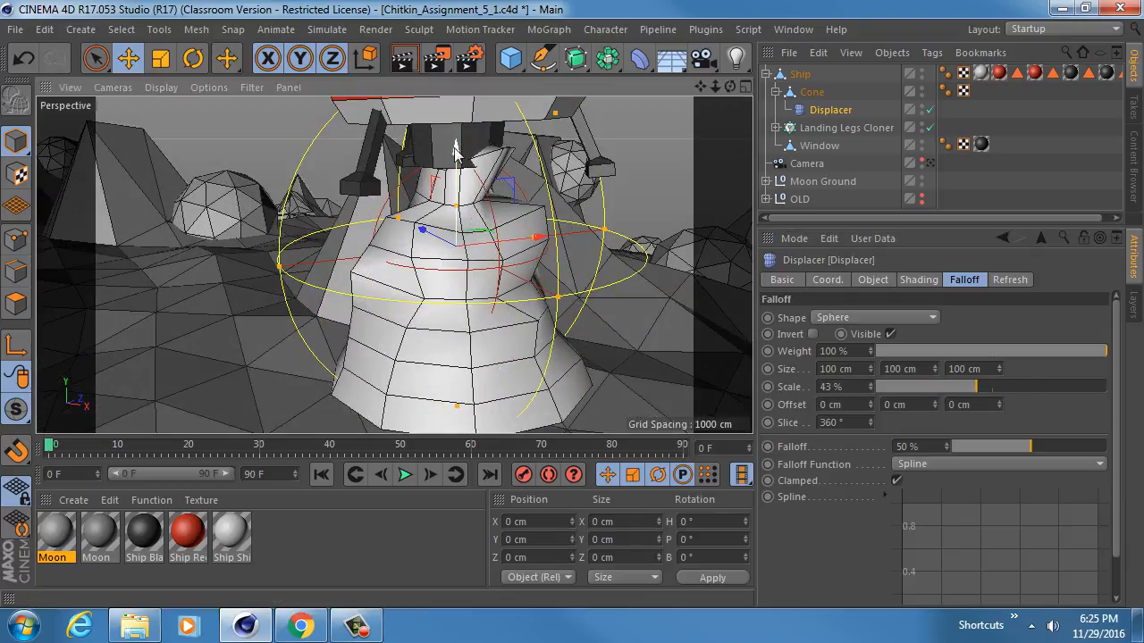
{"action": "left_click_drag", "start_coordinate": [457, 148], "coordinate": [439, 217]}
{"action": "scroll", "coordinate": [473, 301], "scroll_direction": "down", "scroll_amount": 4}
{"action": "left_click_drag", "start_coordinate": [491, 284], "coordinate": [472, 213], "text": "alt"}
{"action": "scroll", "coordinate": [471, 184], "scroll_direction": "up", "scroll_amount": 4}
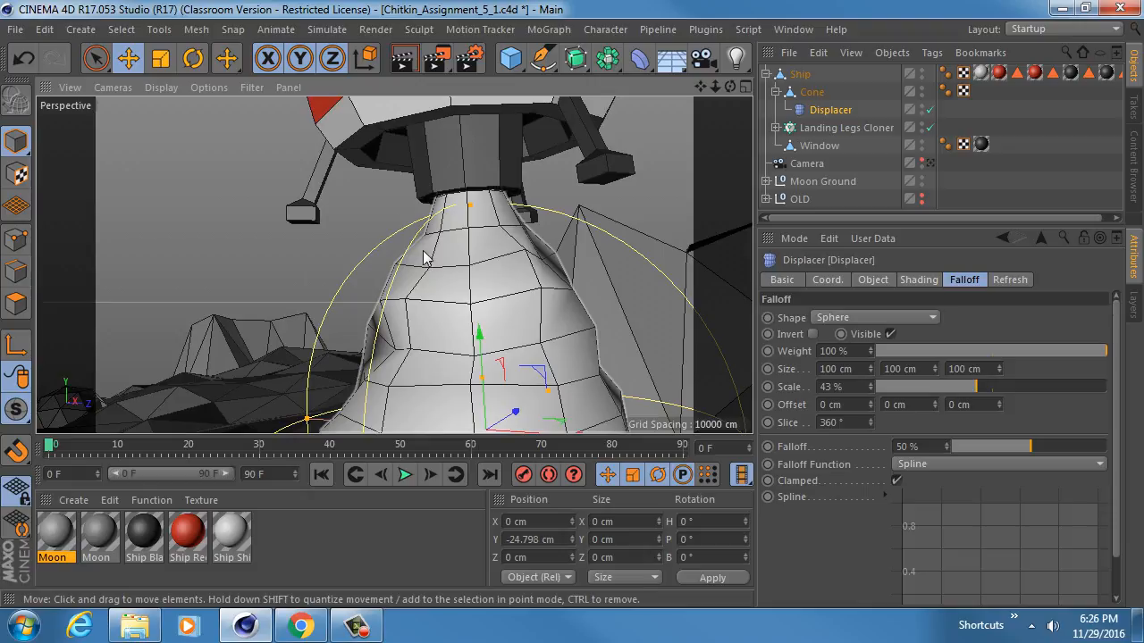
{"action": "left_click_drag", "start_coordinate": [475, 246], "coordinate": [489, 313], "text": "alt"}
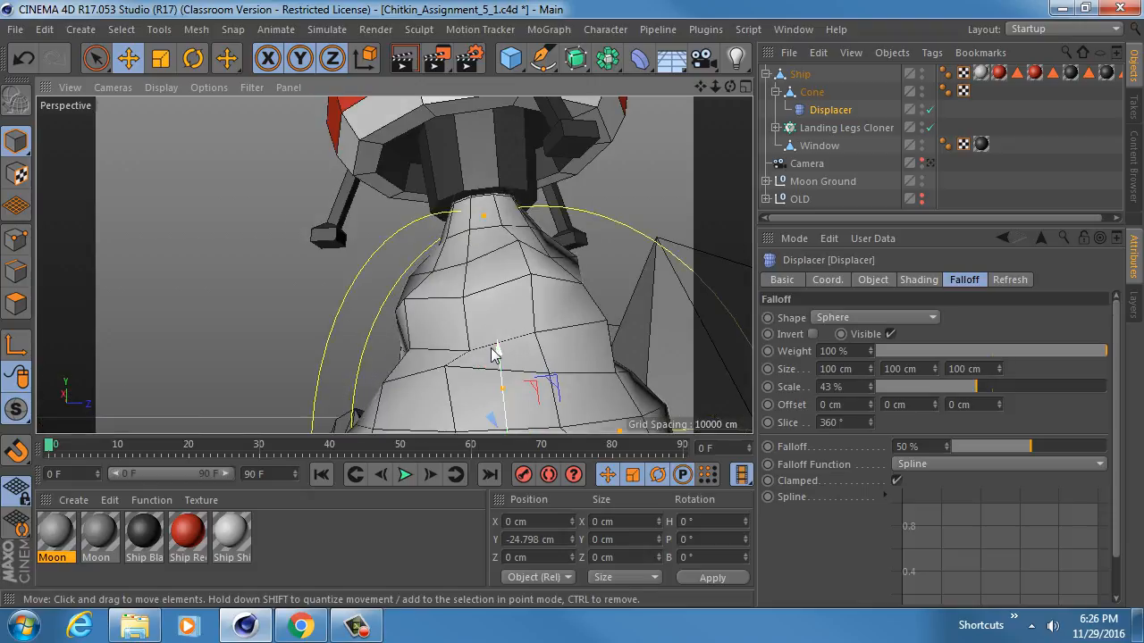
{"action": "mouse_move", "coordinate": [491, 353]}
{"action": "left_mouse_down"}
{"action": "mouse_move", "coordinate": [507, 230]}
{"action": "mouse_move", "coordinate": [510, 247]}
{"action": "mouse_move", "coordinate": [477, 184]}
{"action": "mouse_move", "coordinate": [474, 307]}
{"action": "mouse_move", "coordinate": [489, 386]}
{"action": "mouse_move", "coordinate": [483, 353]}
{"action": "left_mouse_up"}
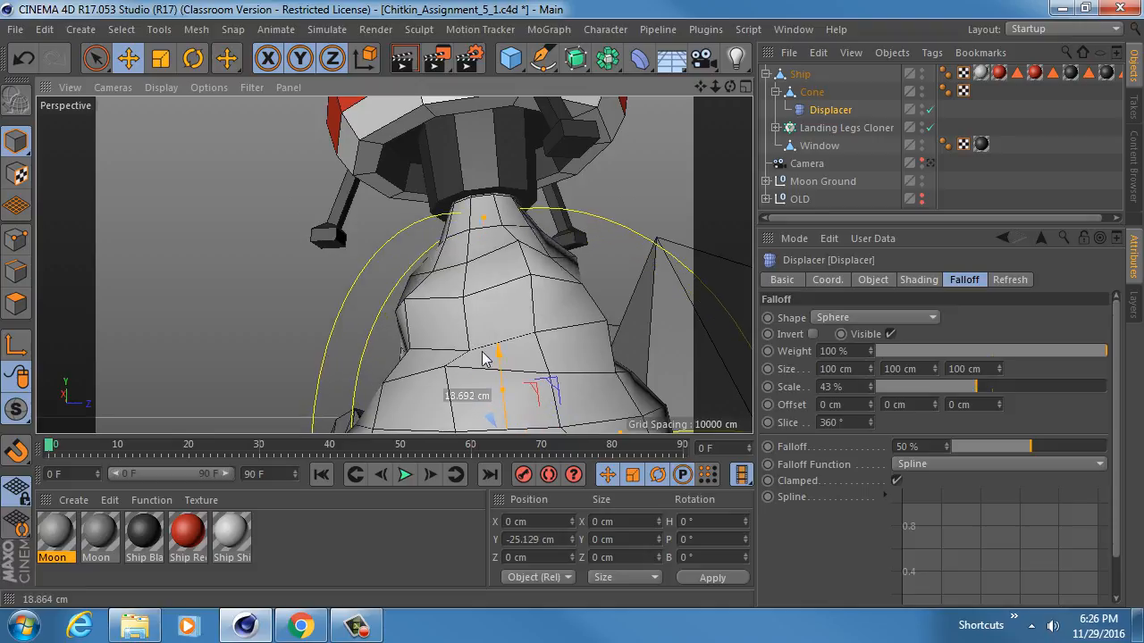
{"action": "left_click_drag", "start_coordinate": [460, 205], "coordinate": [482, 201], "text": "alt"}
{"action": "left_click_drag", "start_coordinate": [473, 154], "coordinate": [491, 195], "text": "alt"}
Select the Cone's base center point, grow the selection by two rings, and lower those points to about -41.1 cm on Y.
{"action": "left_click", "coordinate": [805, 94]}
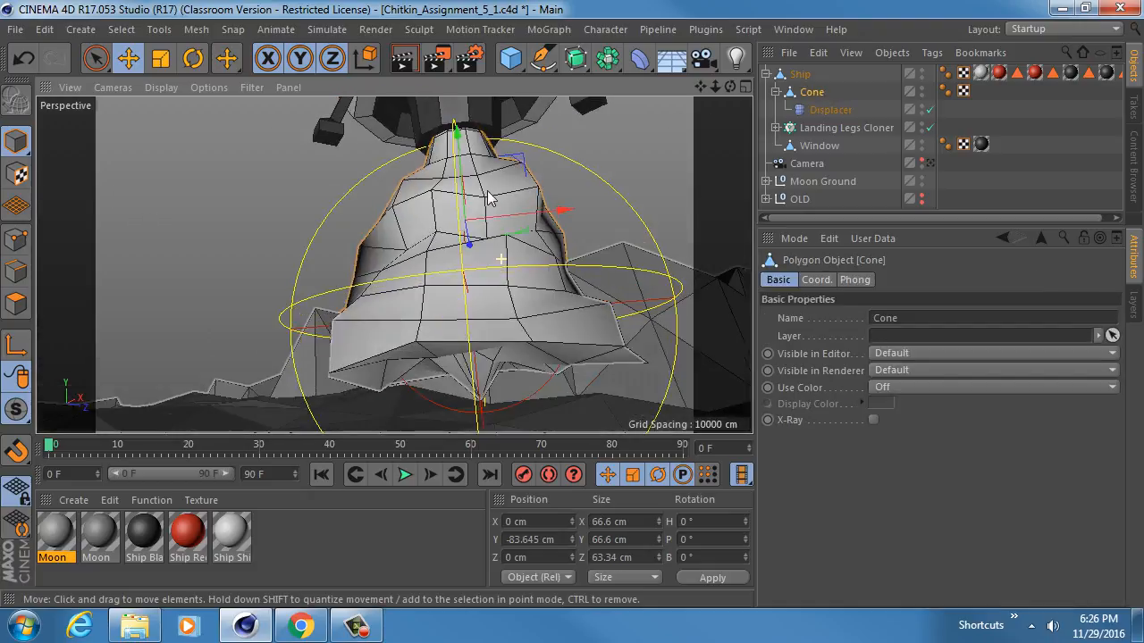
{"action": "left_click", "coordinate": [16, 239]}
{"action": "left_click_drag", "start_coordinate": [414, 253], "coordinate": [408, 238], "text": "alt"}
{"action": "mouse_move", "coordinate": [452, 313]}
{"action": "left_mouse_down", "text": "alt"}
{"action": "mouse_move", "coordinate": [465, 322]}
{"action": "mouse_move", "coordinate": [462, 308]}
{"action": "mouse_move", "coordinate": [467, 320]}
{"action": "left_mouse_up", "text": "alt"}
{"action": "key", "text": "space"}
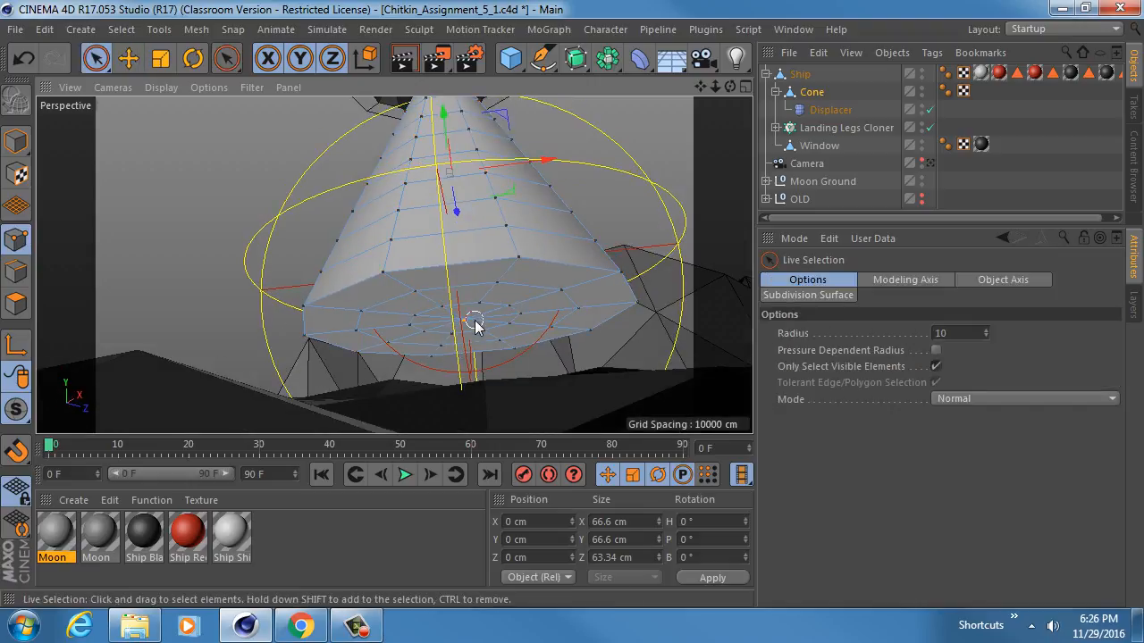
{"action": "key", "text": "u"}
{"action": "key", "text": "y"}
{"action": "key", "text": "u"}
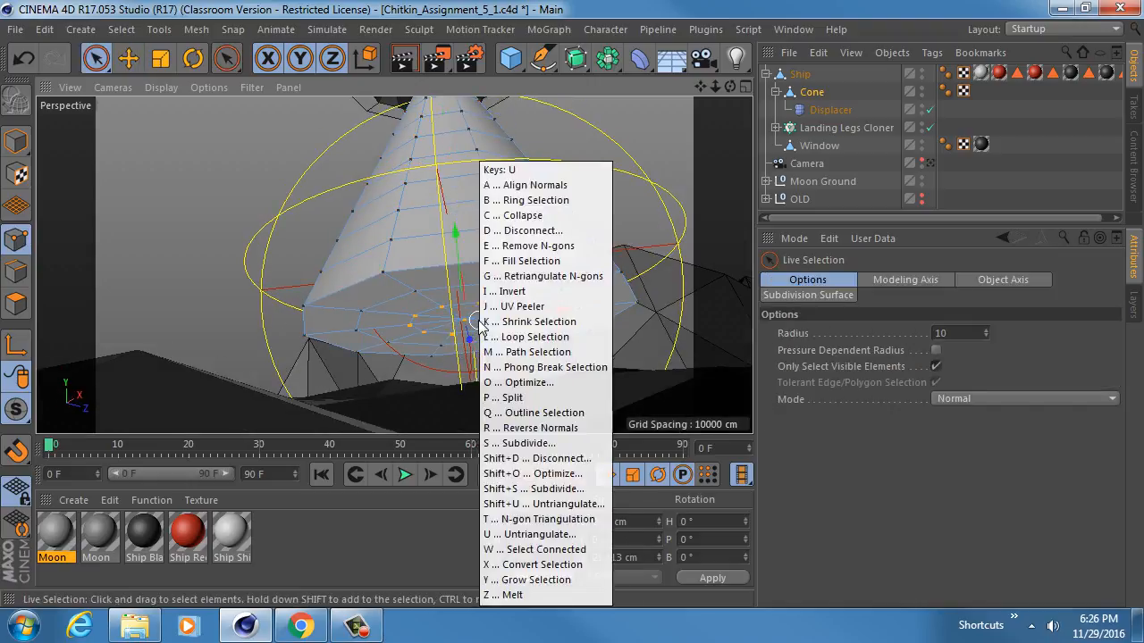
{"action": "key", "text": "y"}
{"action": "left_click_drag", "start_coordinate": [476, 316], "coordinate": [452, 287], "text": "alt"}
Narrow the selection to the base cap's inner ring and center, and lower those points to about -47.4 cm on Y.
{"action": "key", "text": "u"}
{"action": "key", "text": "l"}
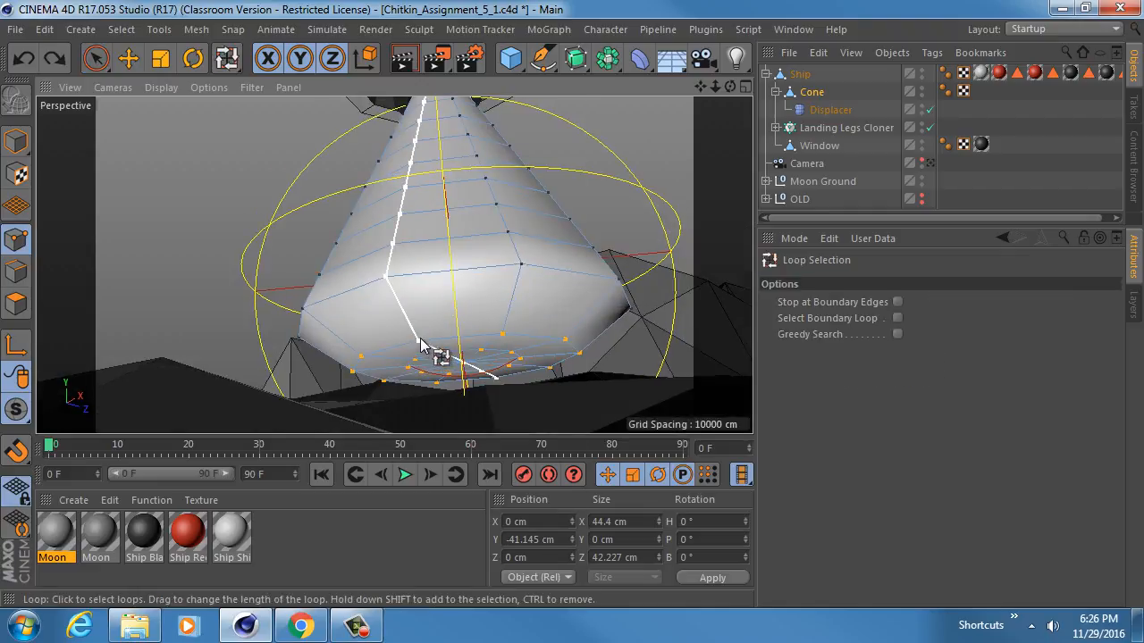
{"action": "left_click", "coordinate": [422, 345]}
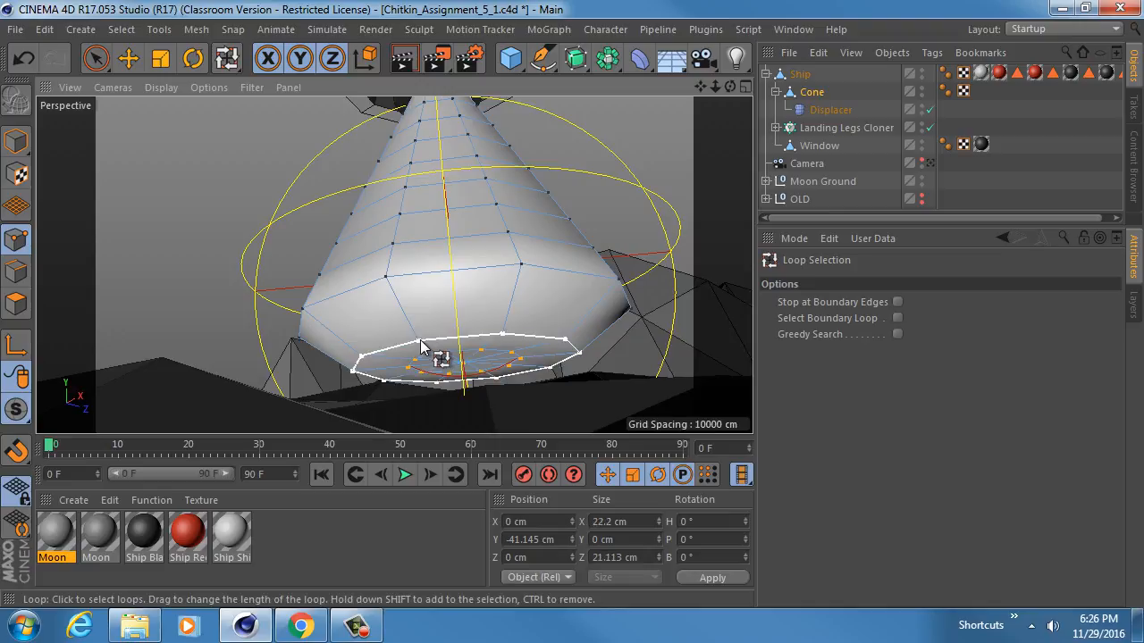
{"action": "key", "text": "e"}
{"action": "left_click_drag", "start_coordinate": [455, 265], "coordinate": [456, 308]}
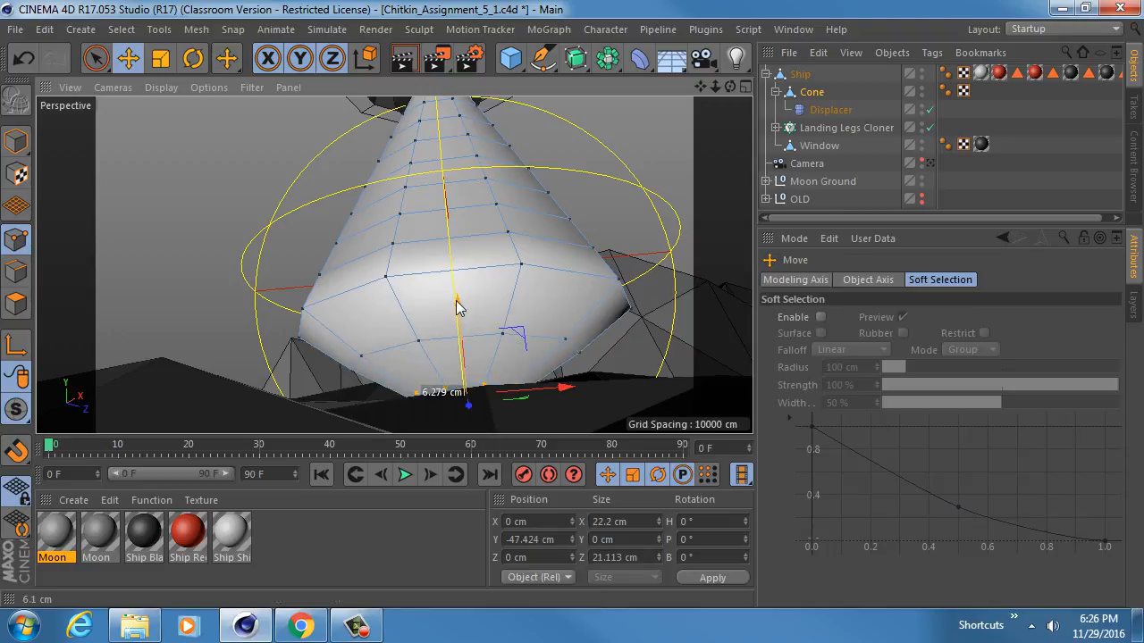
{"action": "scroll", "coordinate": [455, 317], "scroll_direction": "up", "scroll_amount": 6}
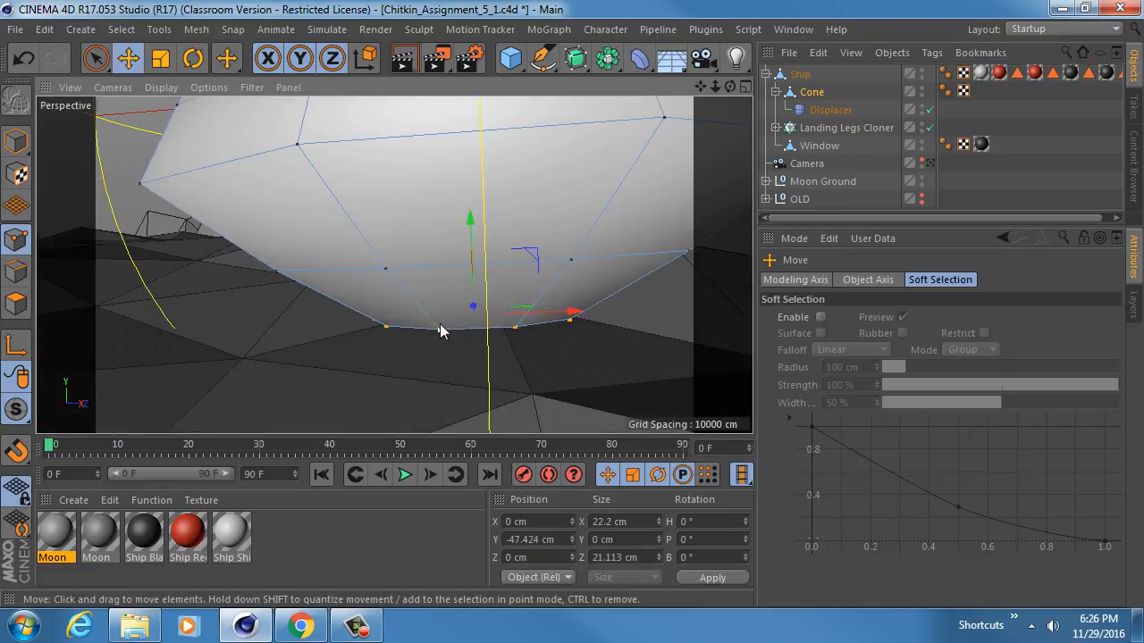
Select the Cone's base center point and lower it to about -52.7 cm on Y.
{"action": "scroll", "coordinate": [439, 330], "scroll_direction": "up", "scroll_amount": 2}
{"action": "key", "text": "u"}
{"action": "key", "text": "l"}
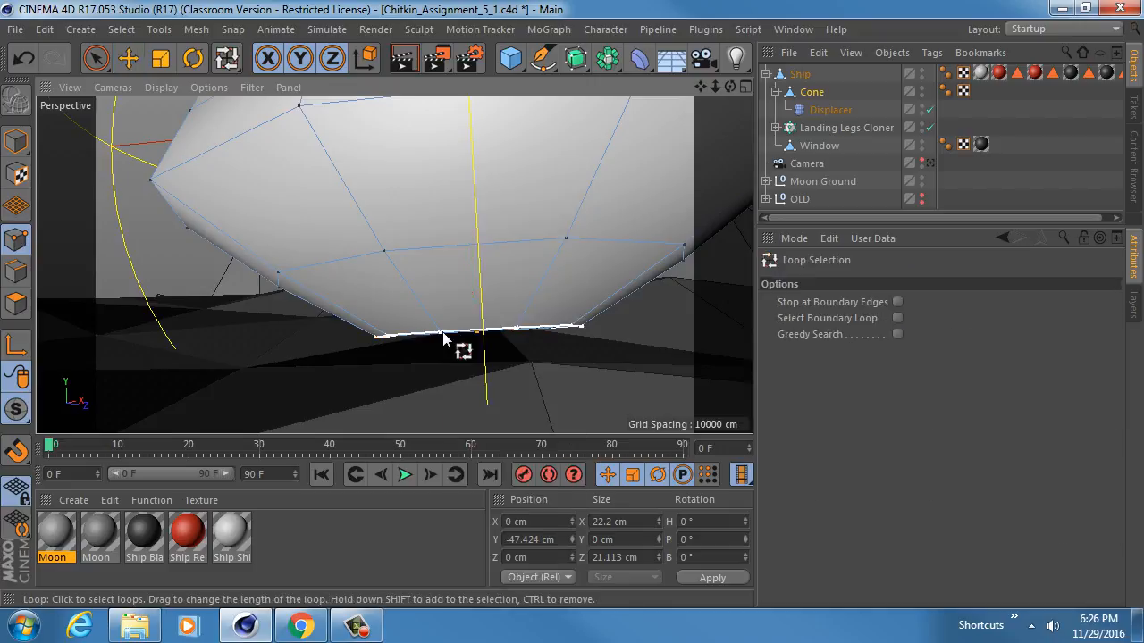
{"action": "key", "text": "e"}
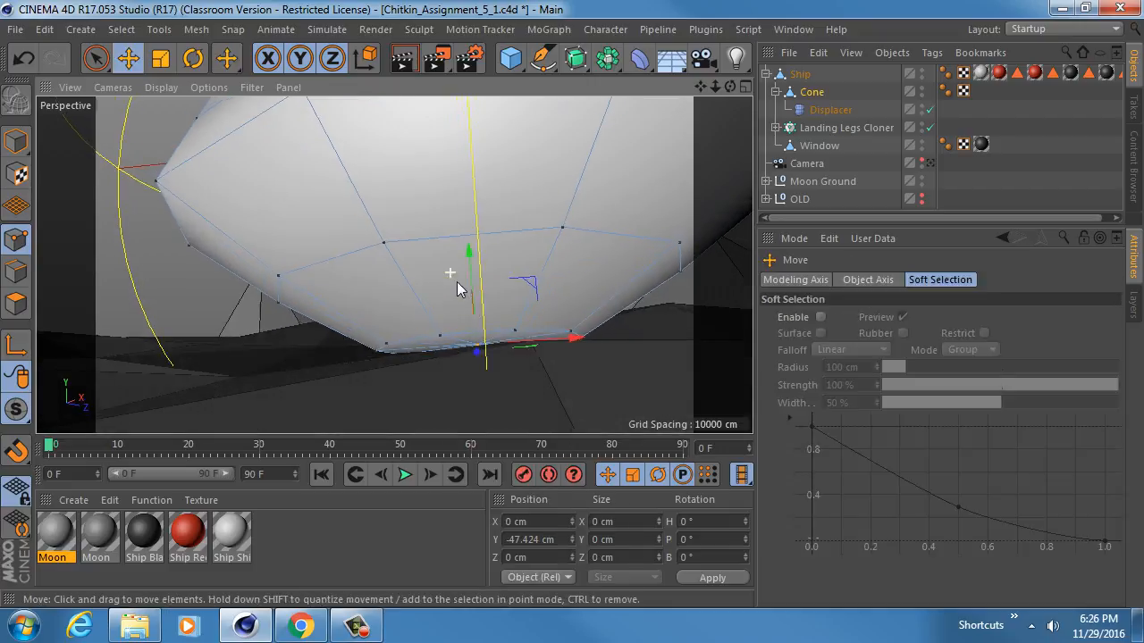
{"action": "left_click_drag", "start_coordinate": [467, 247], "coordinate": [473, 286]}
{"action": "scroll", "coordinate": [429, 285], "scroll_direction": "down", "scroll_amount": 6}
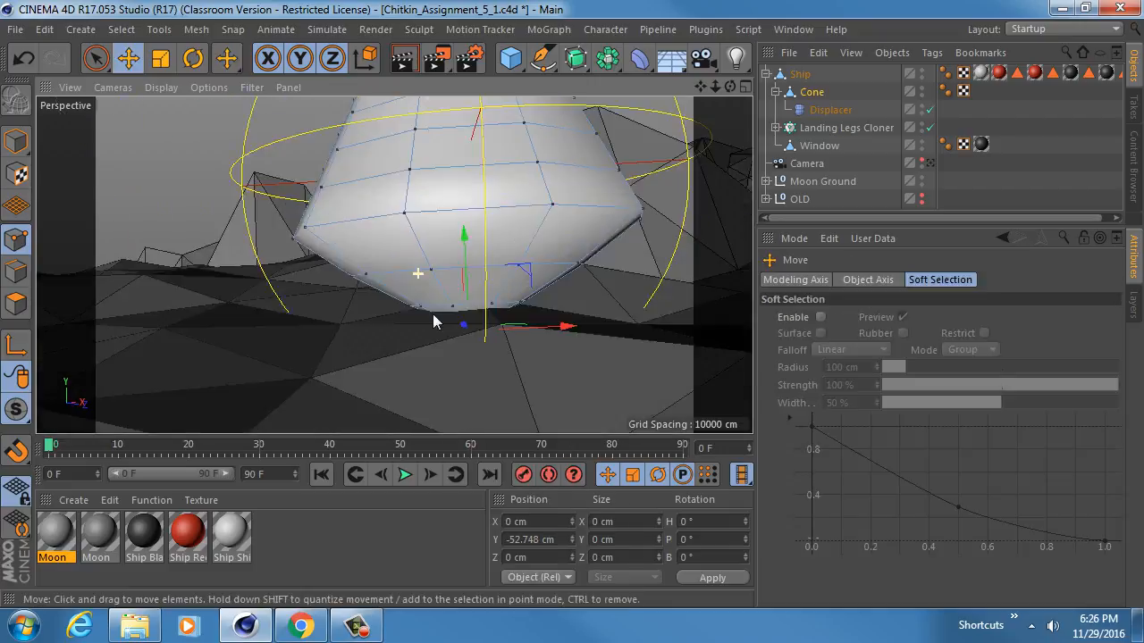
Select the base cap's two rings of points and scale them horizontally to about 72.9 cm on X and 69.3 cm on Z.
{"action": "key", "text": "u"}
{"action": "key", "text": "l"}
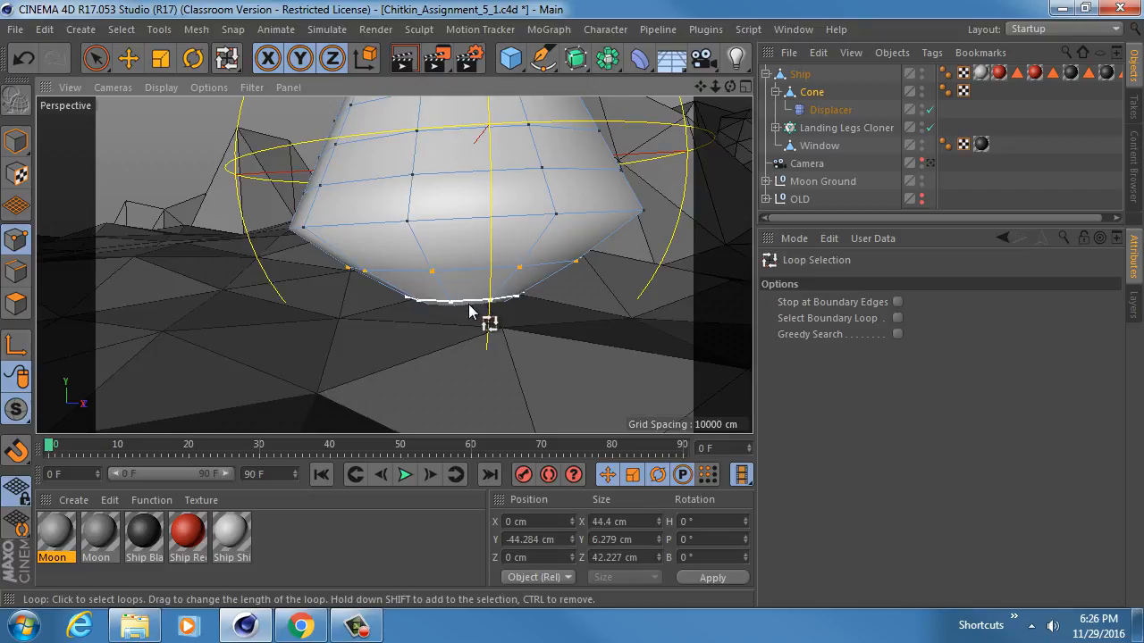
{"action": "key", "text": "t"}
{"action": "scroll", "coordinate": [460, 308], "scroll_direction": "up", "scroll_amount": 3}
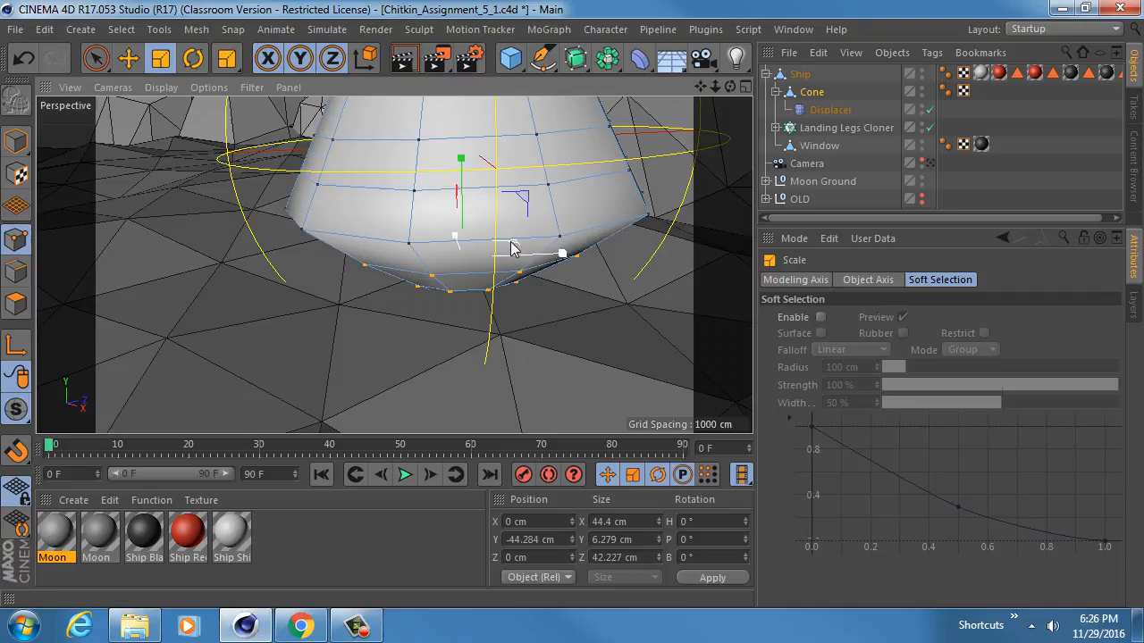
{"action": "left_click_drag", "start_coordinate": [512, 242], "coordinate": [574, 242]}
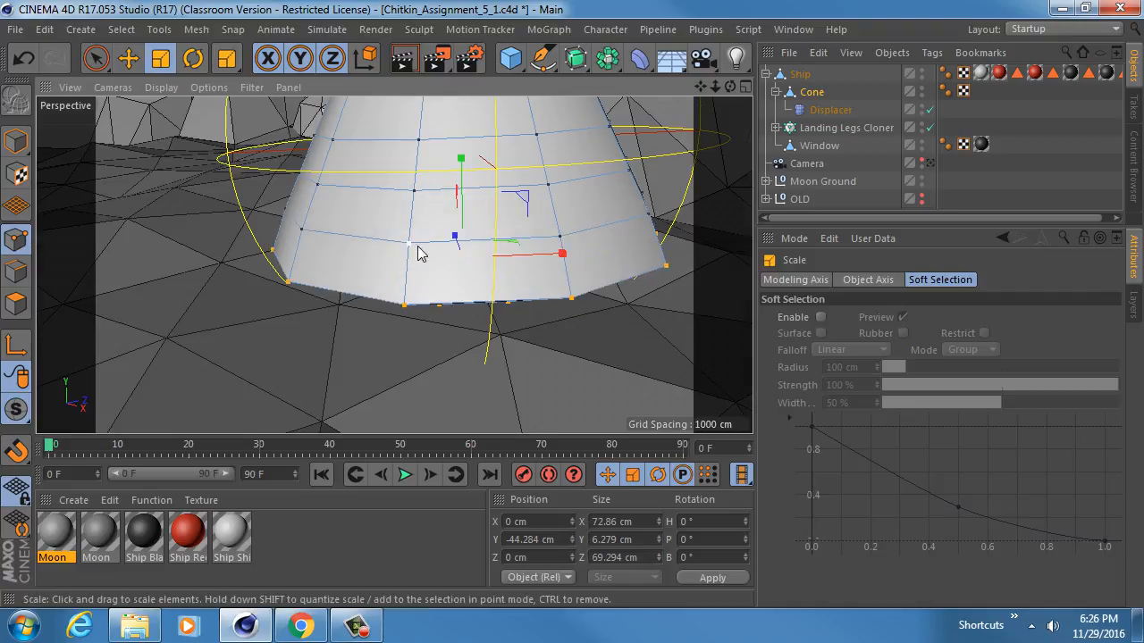
Narrow the selection to the cap's lower ring and scale it horizontally to about 77.4 cm on X and 73.6 cm on Z.
{"action": "left_click_drag", "start_coordinate": [418, 253], "coordinate": [434, 334], "text": "alt"}
{"action": "key", "text": "u"}
{"action": "key", "text": "l"}
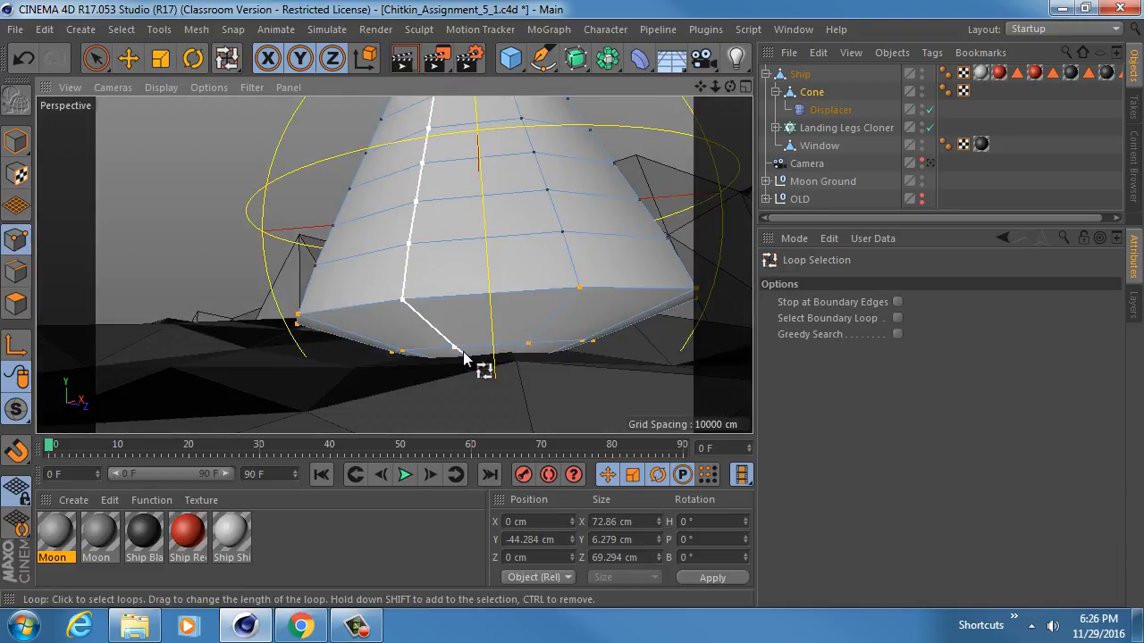
{"action": "key", "text": "e"}
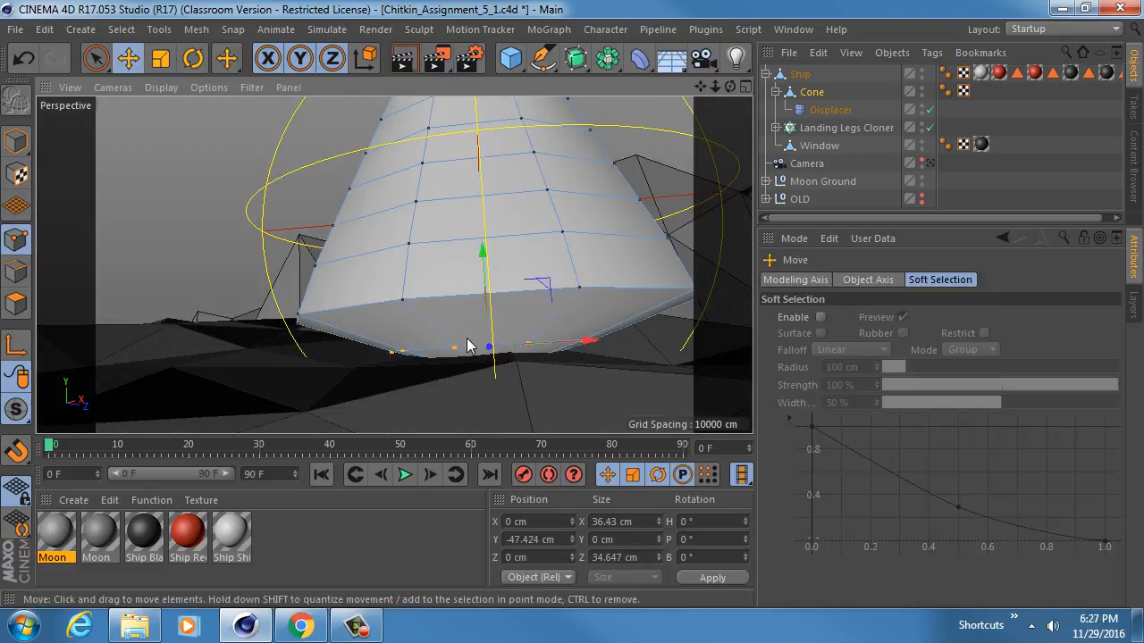
{"action": "left_click_drag", "start_coordinate": [467, 341], "coordinate": [467, 391], "text": "alt"}
{"action": "left_click_drag", "start_coordinate": [626, 387], "coordinate": [809, 388]}
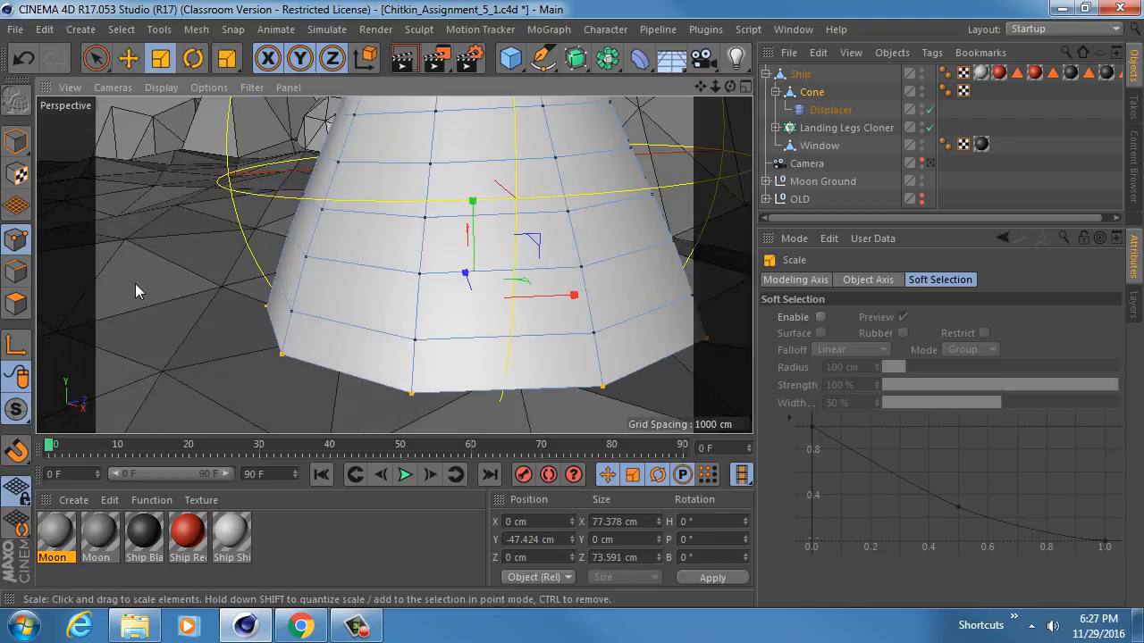
Return to model mode and lower the Cone's Displacer to about -34.8 cm on Y.
{"action": "left_click", "coordinate": [16, 141]}
{"action": "scroll", "coordinate": [434, 248], "scroll_direction": "down", "scroll_amount": 6}
{"action": "middle_click_drag", "start_coordinate": [460, 209], "coordinate": [433, 257], "text": "alt"}
{"action": "left_click_drag", "start_coordinate": [433, 258], "coordinate": [467, 304], "text": "alt"}
{"action": "left_click", "coordinate": [813, 96]}
{"action": "left_click", "coordinate": [813, 95]}
{"action": "left_click", "coordinate": [826, 109]}
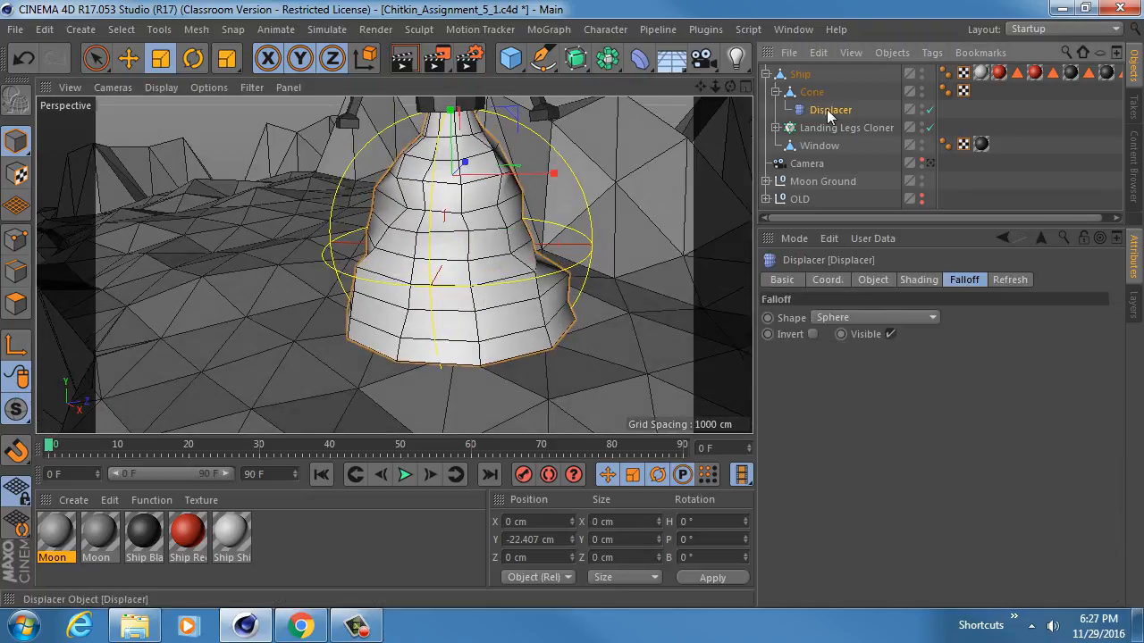
{"action": "left_click_drag", "start_coordinate": [434, 268], "coordinate": [375, 353], "text": "alt"}
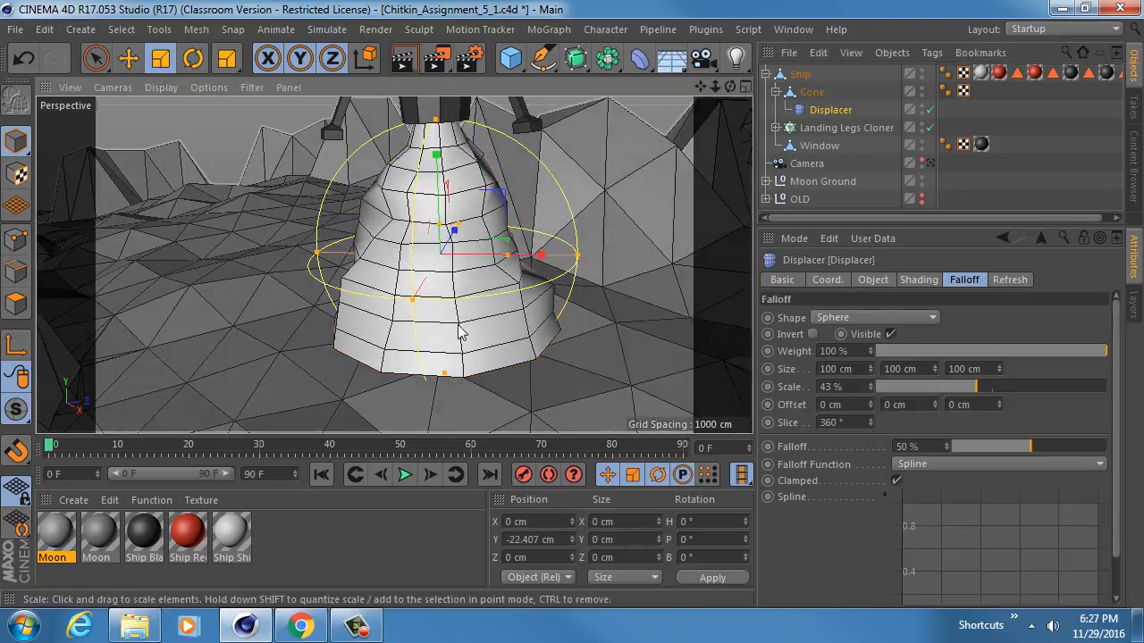
{"action": "mouse_move", "coordinate": [462, 352]}
{"action": "left_mouse_down", "text": "alt"}
{"action": "mouse_move", "coordinate": [451, 379]}
{"action": "mouse_move", "coordinate": [462, 395]}
{"action": "mouse_move", "coordinate": [451, 355]}
{"action": "left_mouse_up", "text": "alt"}
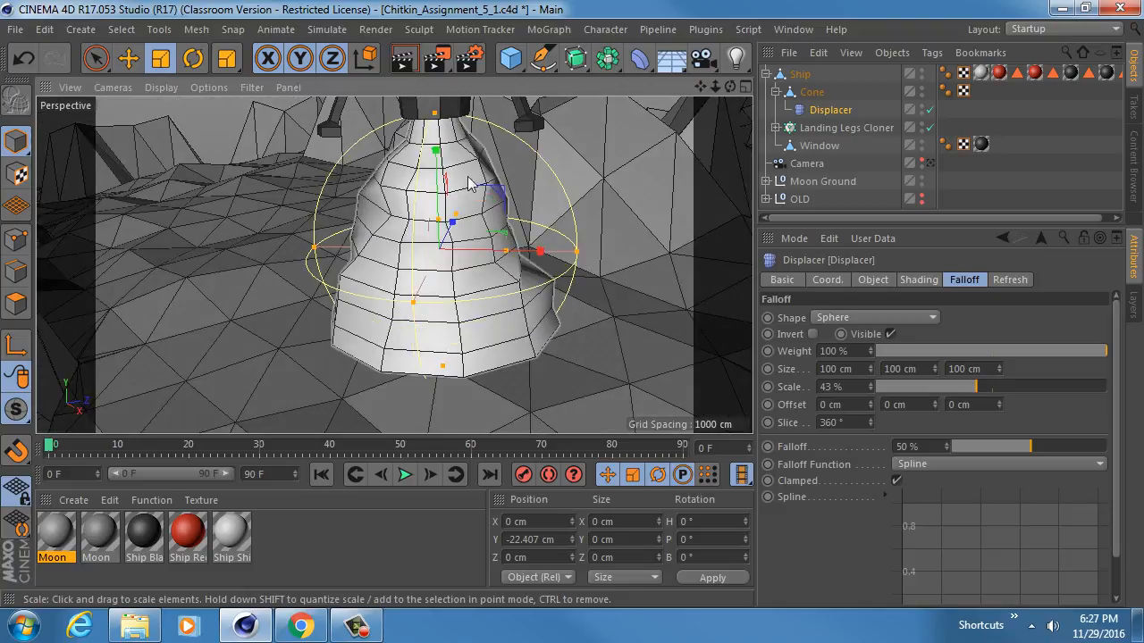
{"action": "key", "text": "e"}
{"action": "left_click_drag", "start_coordinate": [437, 152], "coordinate": [438, 205]}
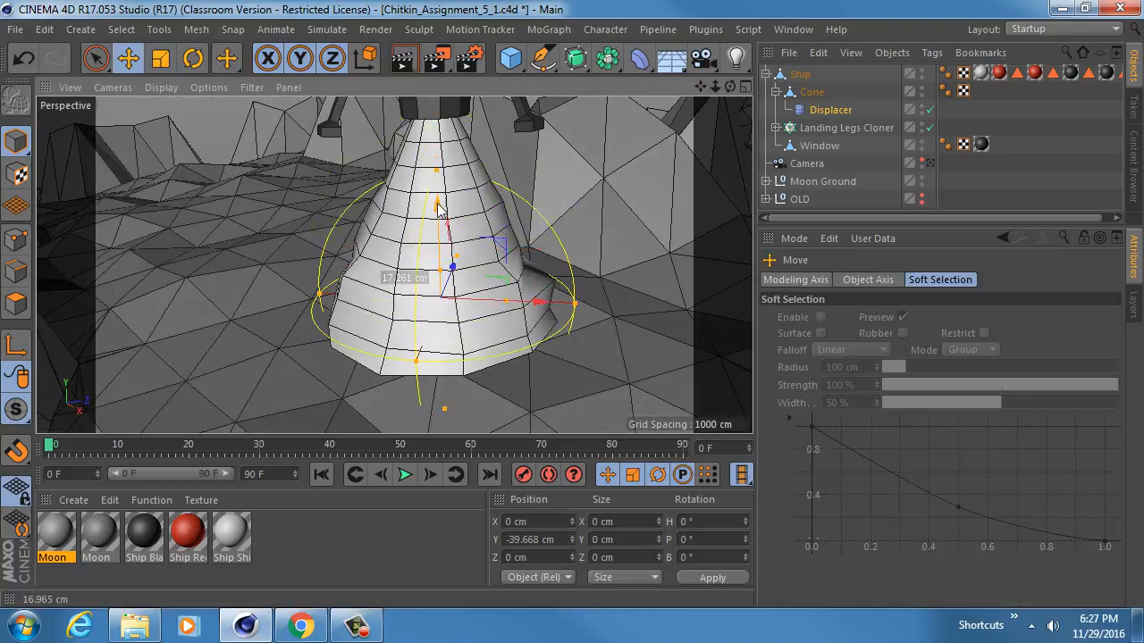
Widen the Displacer's spherical falloff along X well beyond the Cone's base, check the shape all around, and deselect everything.
{"action": "left_click_drag", "start_coordinate": [576, 289], "coordinate": [683, 295]}
{"action": "key", "text": "ctrl+z"}
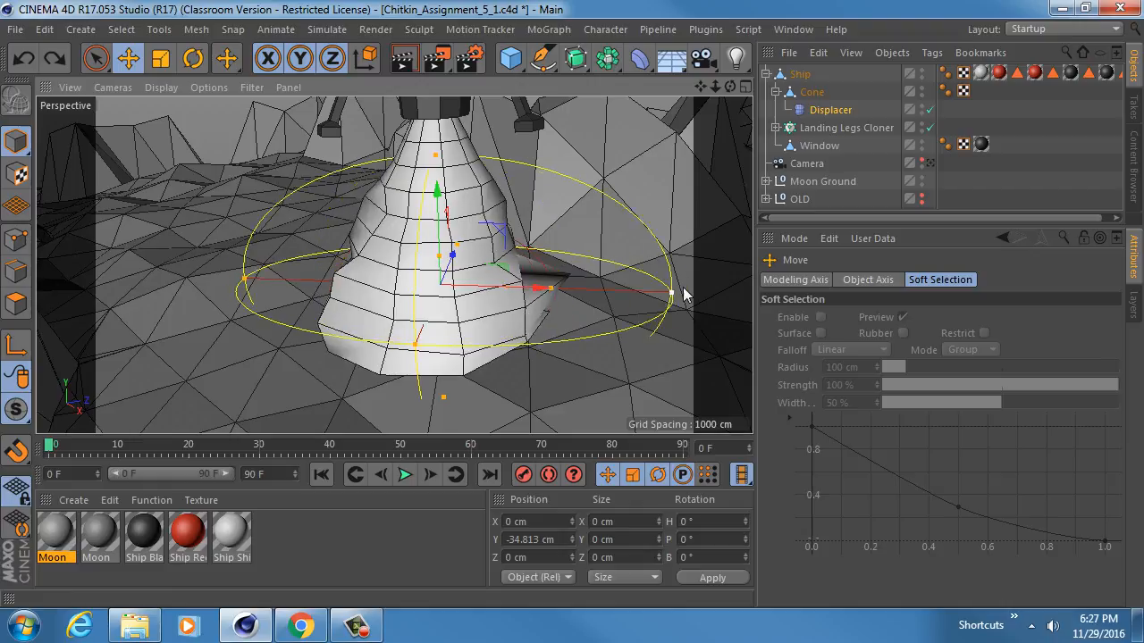
{"action": "left_click_drag", "start_coordinate": [551, 295], "coordinate": [342, 345], "text": "alt"}
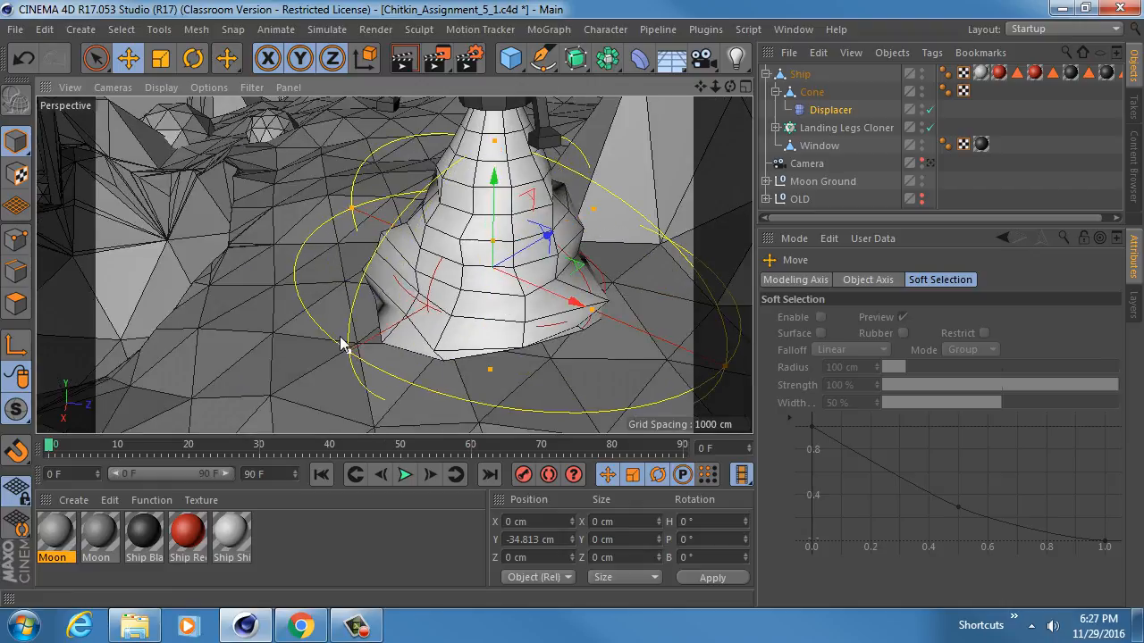
{"action": "left_click_drag", "start_coordinate": [376, 295], "coordinate": [459, 174], "text": "alt"}
{"action": "left_click_drag", "start_coordinate": [445, 283], "coordinate": [491, 262], "text": "alt"}
{"action": "left_click_drag", "start_coordinate": [342, 188], "coordinate": [305, 159], "text": "alt"}
{"action": "left_click", "coordinate": [300, 156]}
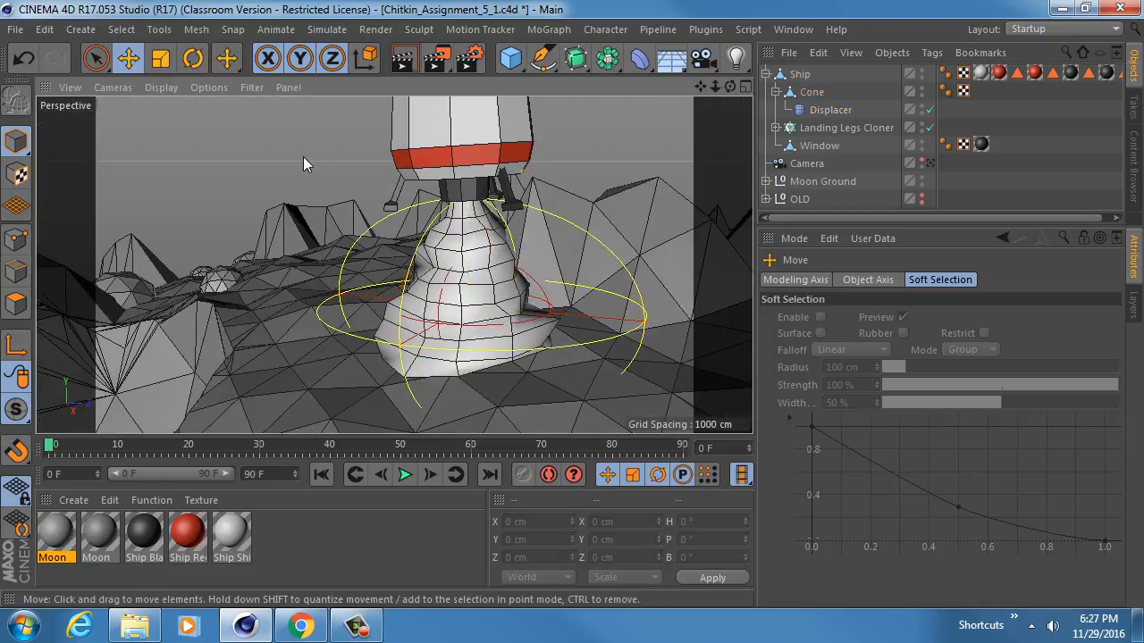
Look through the scene Camera and reframe its shot on the ship with a slight tilt.
{"action": "scroll", "coordinate": [481, 220], "scroll_direction": "down", "scroll_amount": 5}
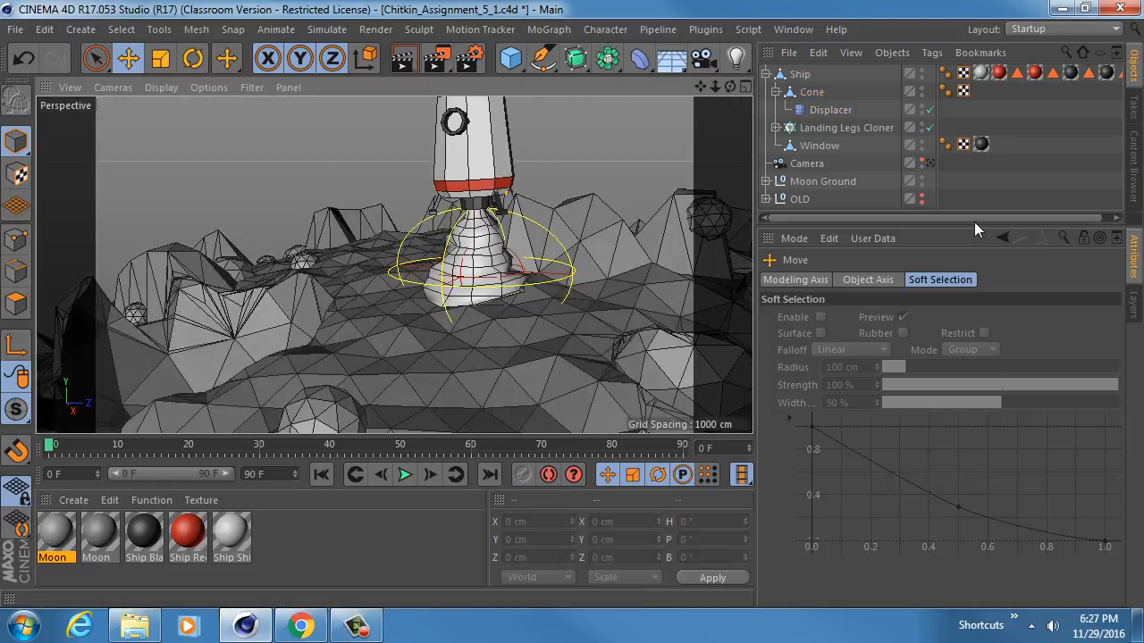
{"action": "left_click_drag", "start_coordinate": [975, 227], "coordinate": [970, 311]}
{"action": "left_click", "coordinate": [930, 165]}
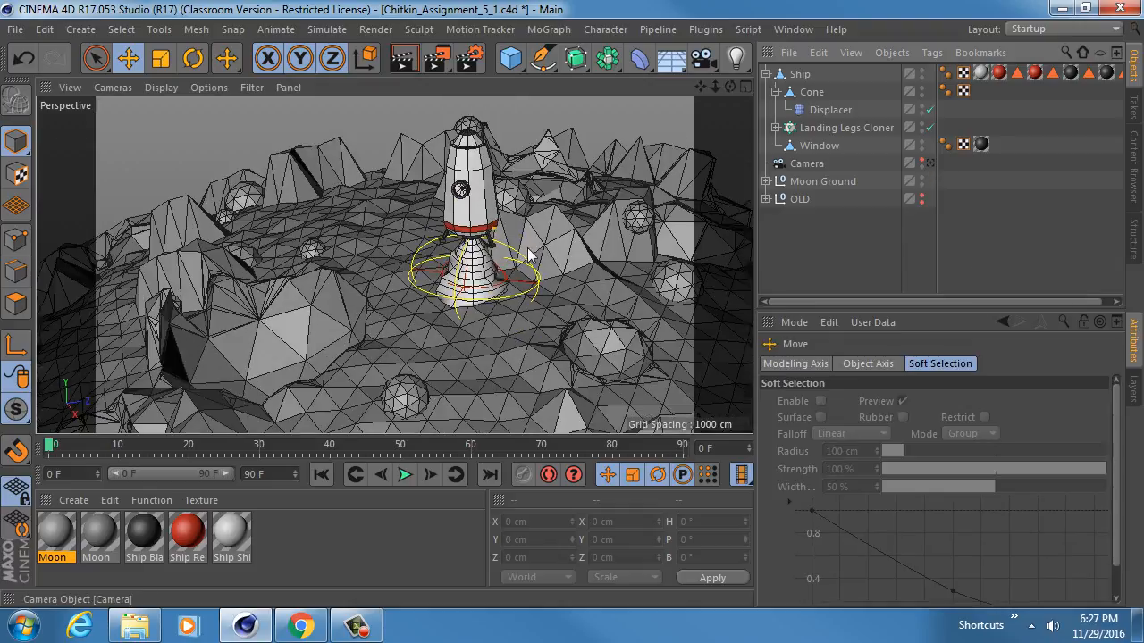
{"action": "middle_click_drag", "start_coordinate": [458, 194], "coordinate": [458, 210], "text": "alt"}
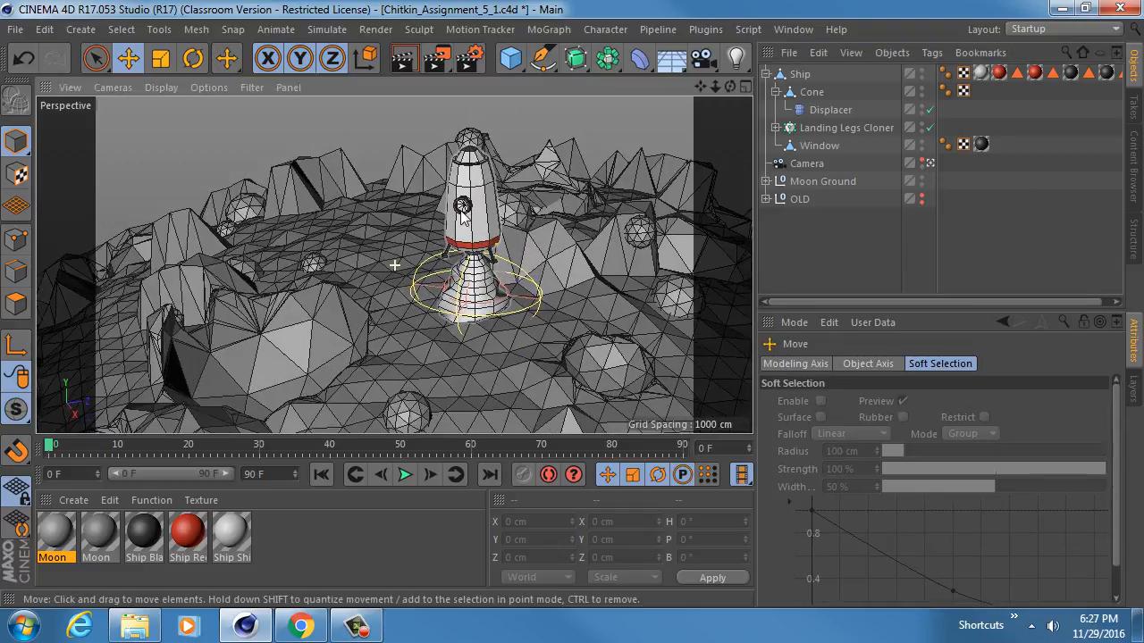
{"action": "left_click_drag", "start_coordinate": [476, 210], "coordinate": [455, 199], "text": "alt"}
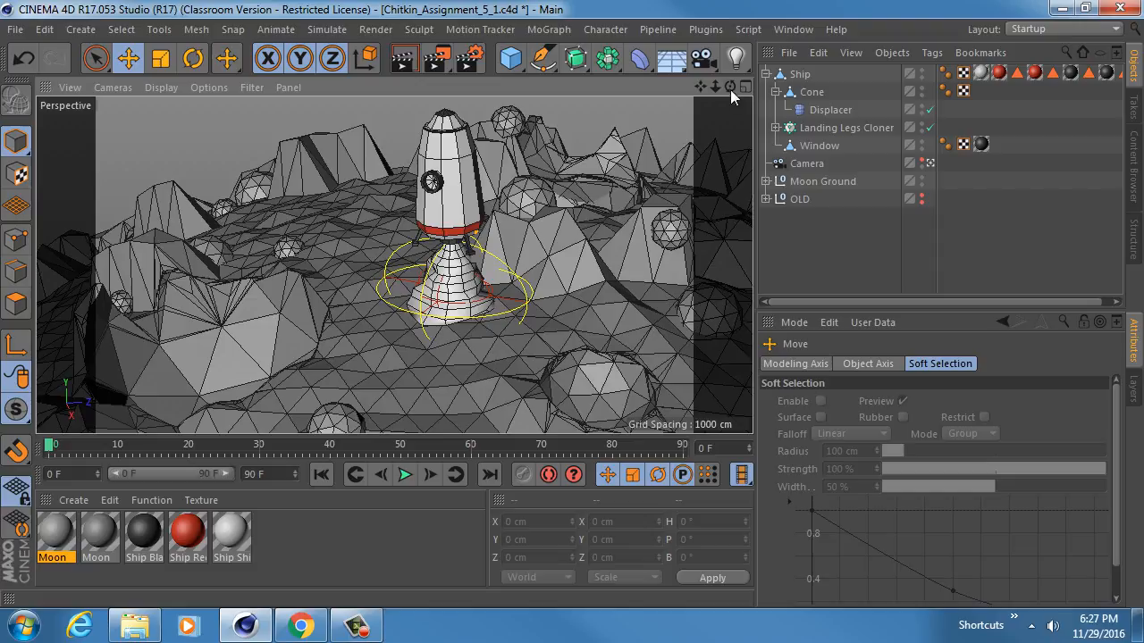
{"action": "left_click_drag", "start_coordinate": [730, 90], "coordinate": [735, 90]}
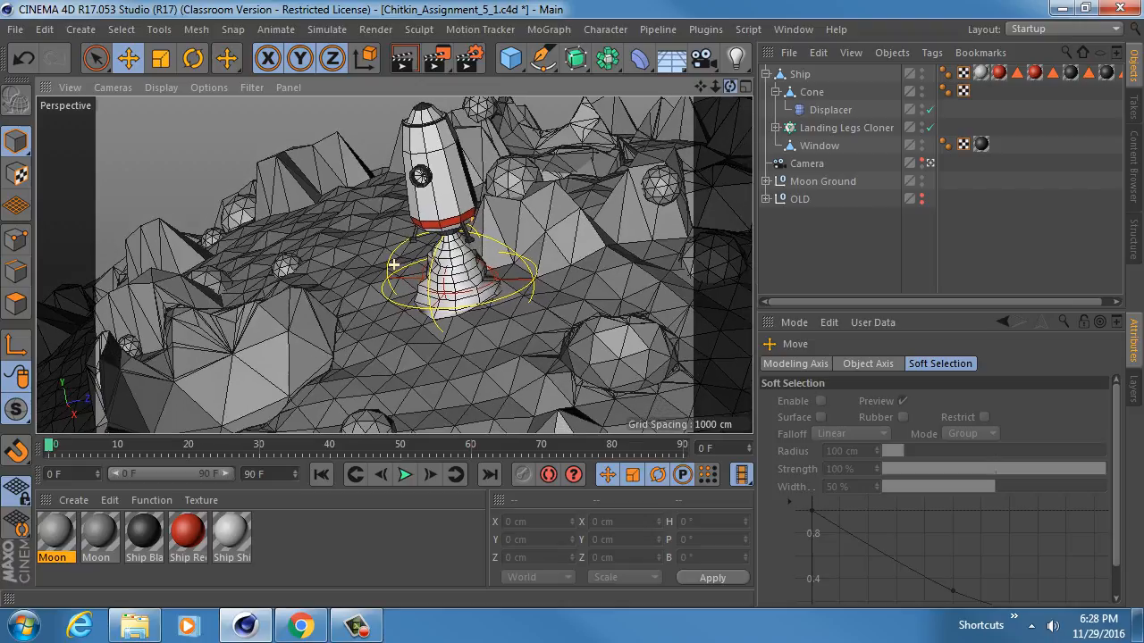
{"action": "left_click_drag", "start_coordinate": [499, 211], "coordinate": [440, 214], "text": "alt"}
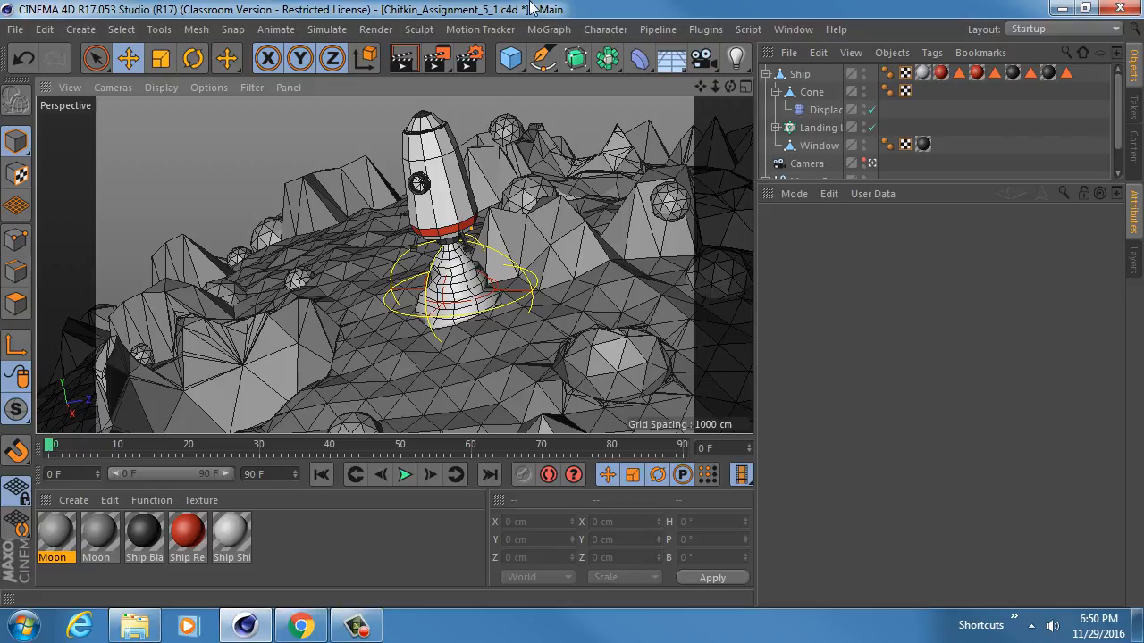
Set the Cone's Phong Angle to 0° for faceted shading and preview the shot with a render of the active view.
{"action": "key", "text": "ctrl+r"}
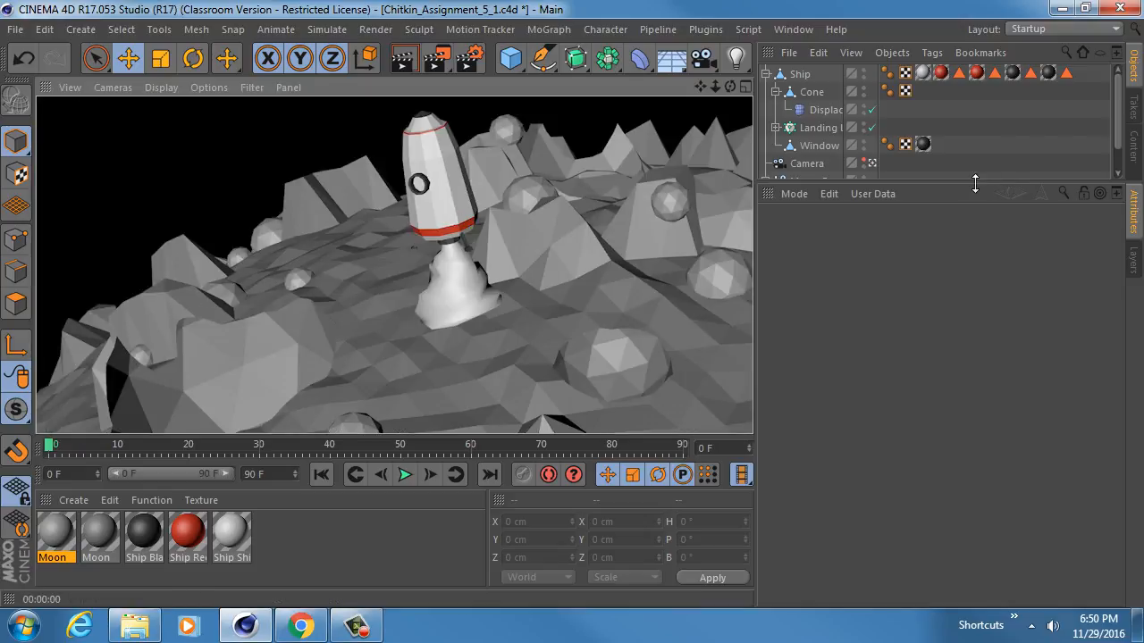
{"action": "left_click_drag", "start_coordinate": [975, 184], "coordinate": [974, 418]}
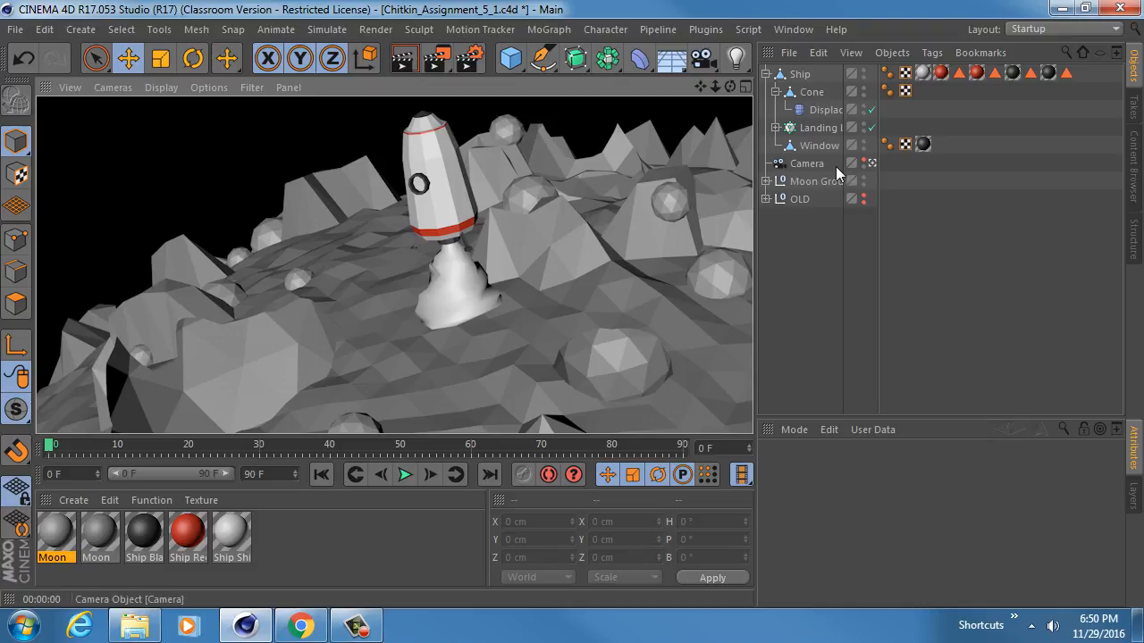
{"action": "left_click", "coordinate": [804, 93]}
{"action": "left_click", "coordinate": [885, 92]}
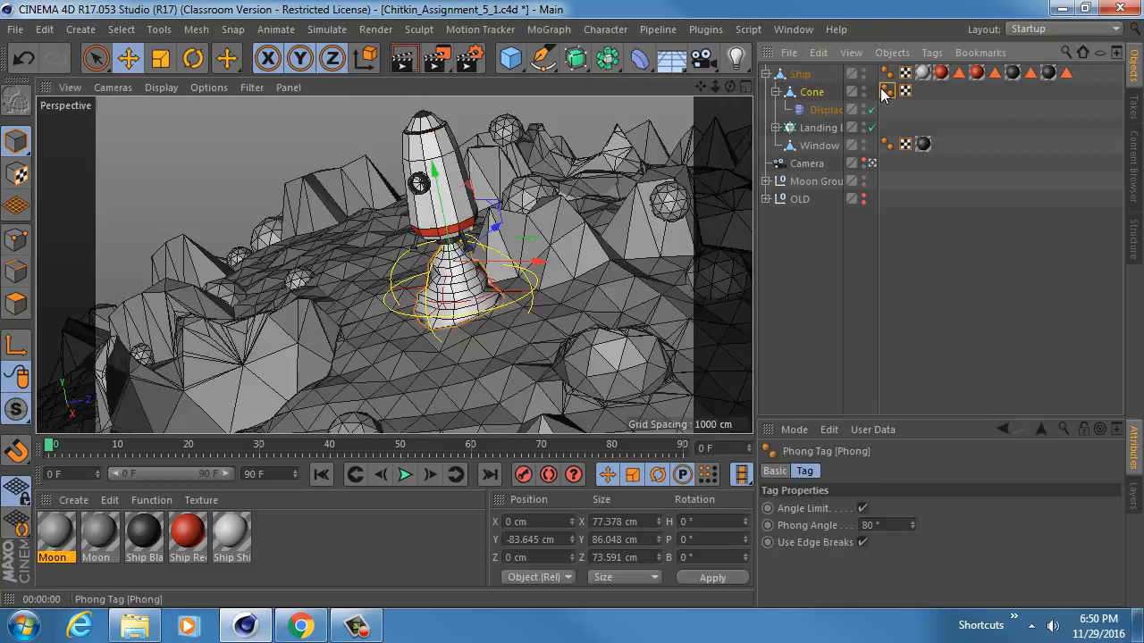
{"action": "left_click", "coordinate": [891, 525]}
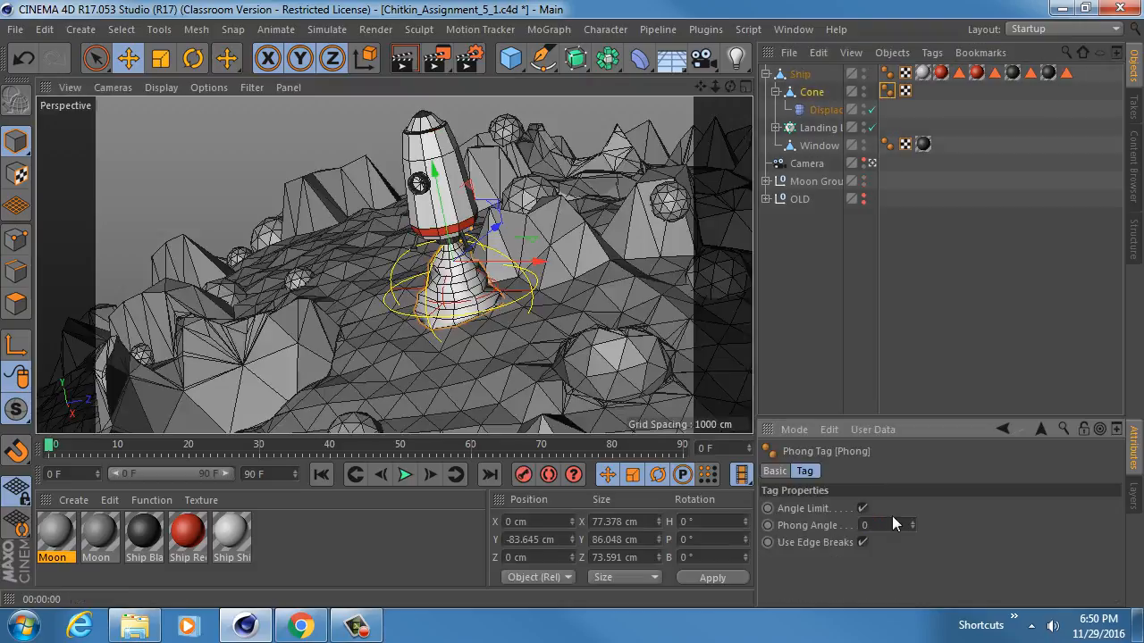
{"action": "key", "text": "Return"}
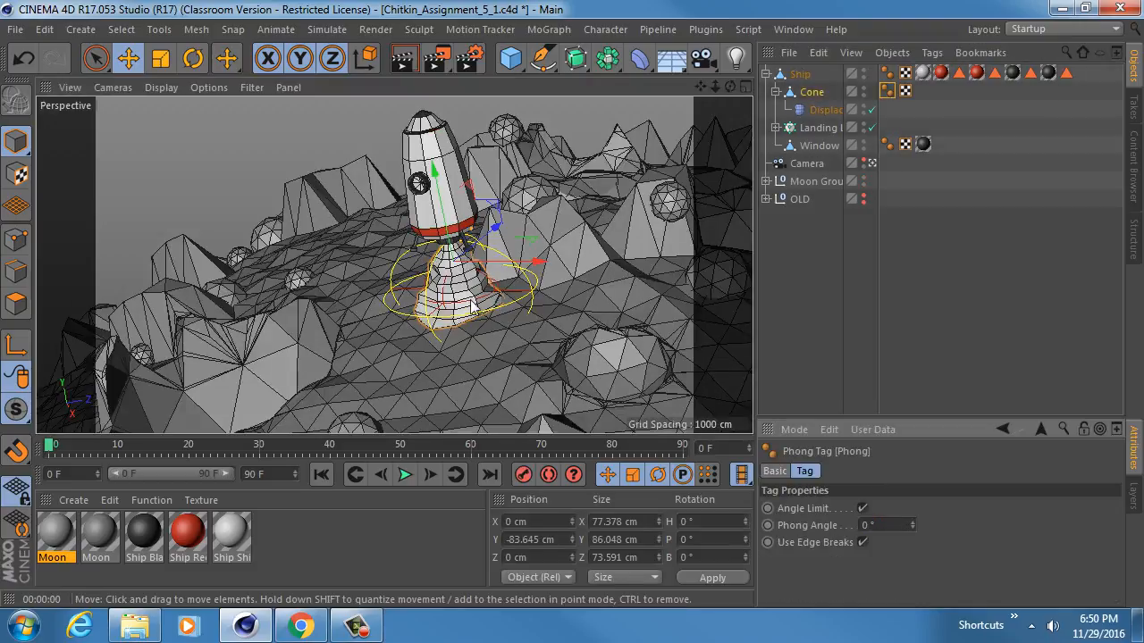
{"action": "left_click", "coordinate": [396, 62]}
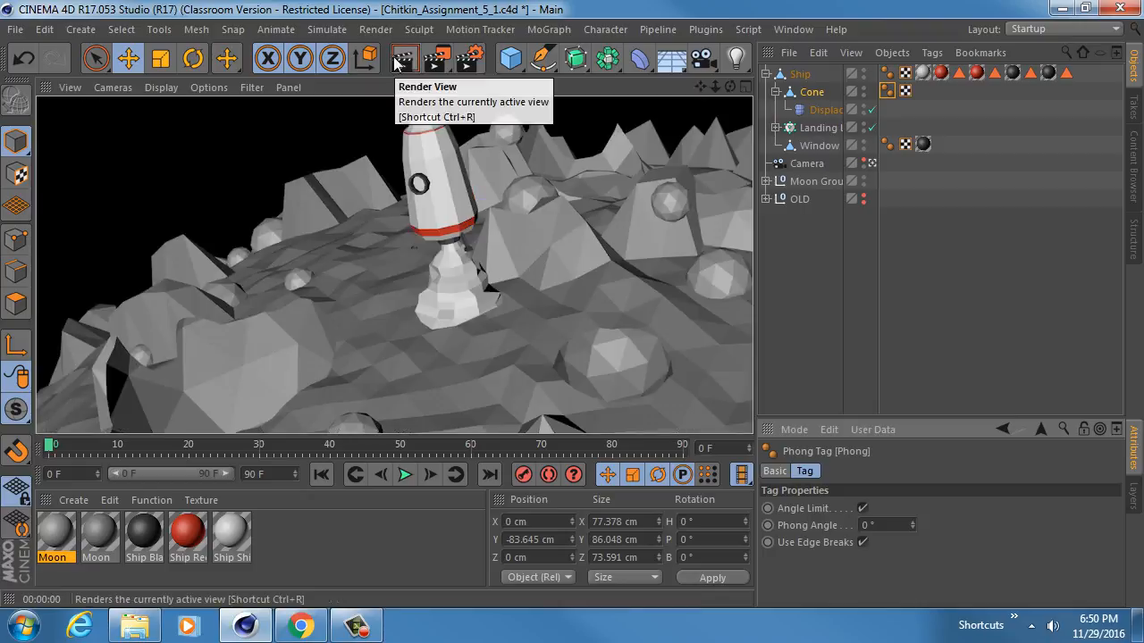
{"action": "left_click", "coordinate": [815, 242]}
{"action": "left_click", "coordinate": [810, 93]}
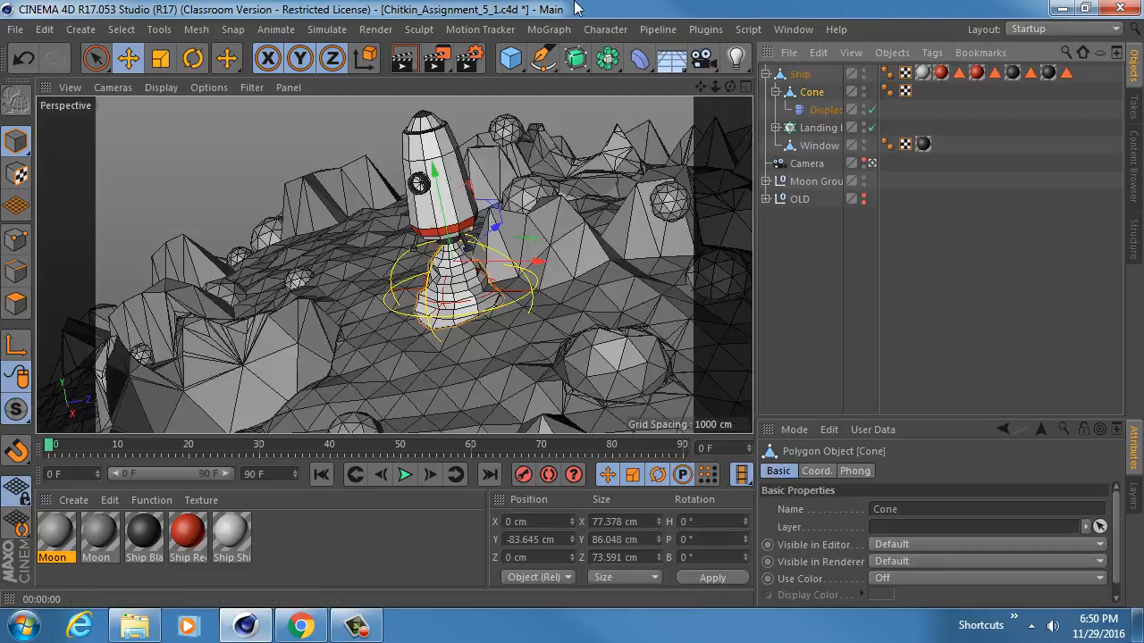
{"action": "left_click", "coordinate": [403, 59]}
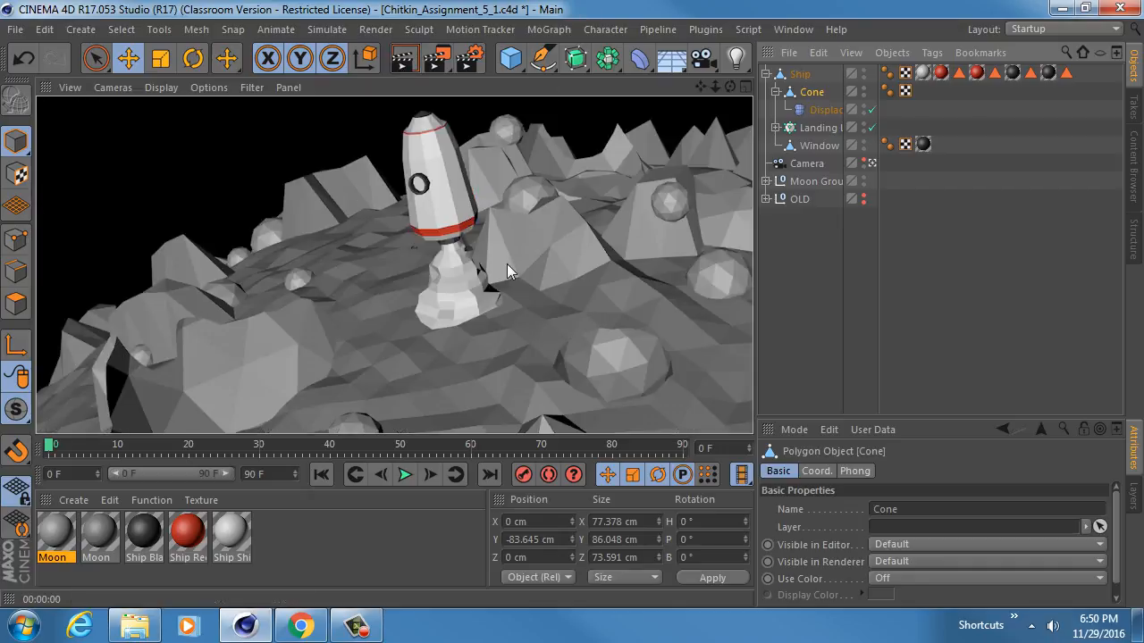
Leave the Camera view for a wider view of the moon scene and add a Sun Light.
{"action": "left_click_drag", "start_coordinate": [878, 271], "coordinate": [928, 269]}
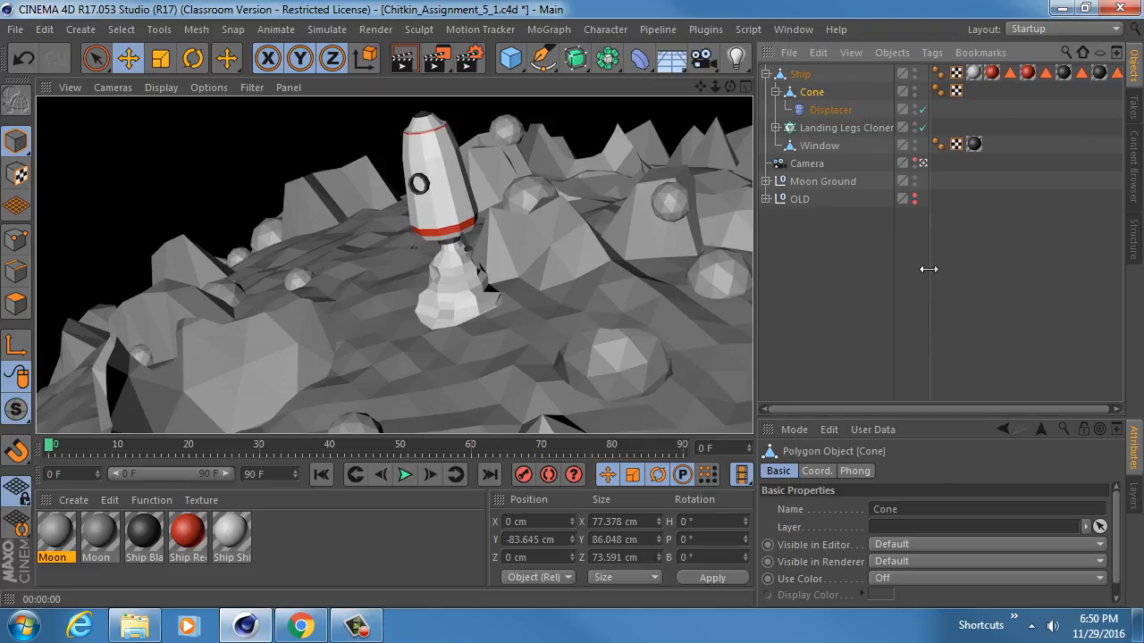
{"action": "left_click", "coordinate": [923, 163]}
{"action": "right_click_drag", "start_coordinate": [461, 265], "coordinate": [362, 265], "text": "alt"}
{"action": "middle_click_drag", "start_coordinate": [438, 238], "coordinate": [440, 309], "text": "alt"}
{"action": "left_click_drag", "start_coordinate": [440, 309], "coordinate": [445, 368], "text": "alt"}
{"action": "middle_click_drag", "start_coordinate": [445, 368], "coordinate": [407, 345], "text": "alt"}
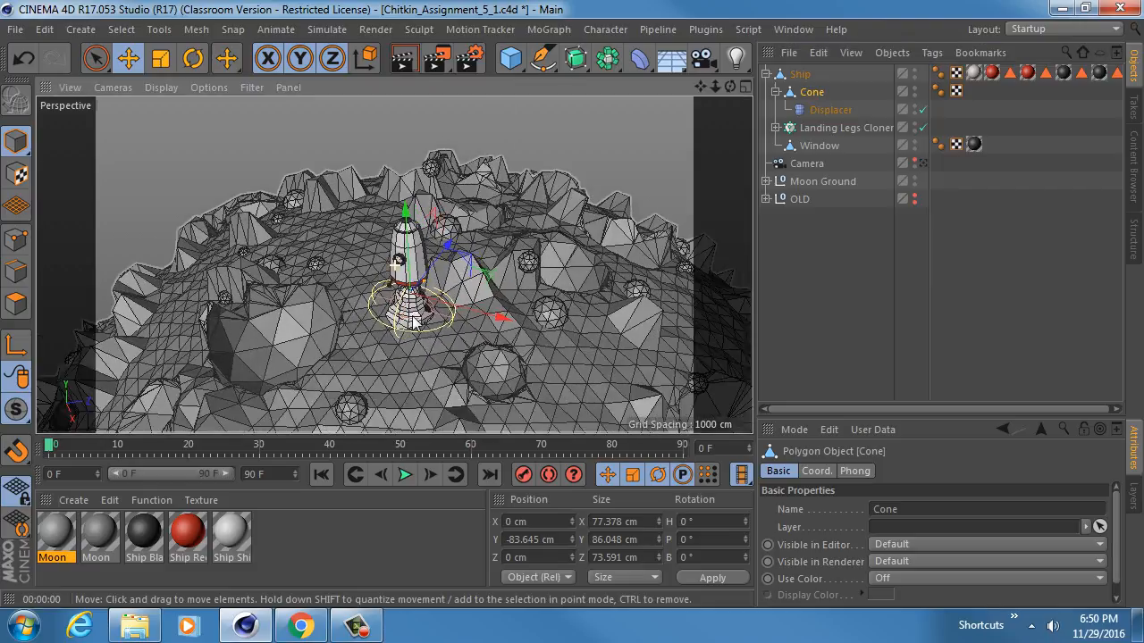
{"action": "left_click", "coordinate": [738, 58]}
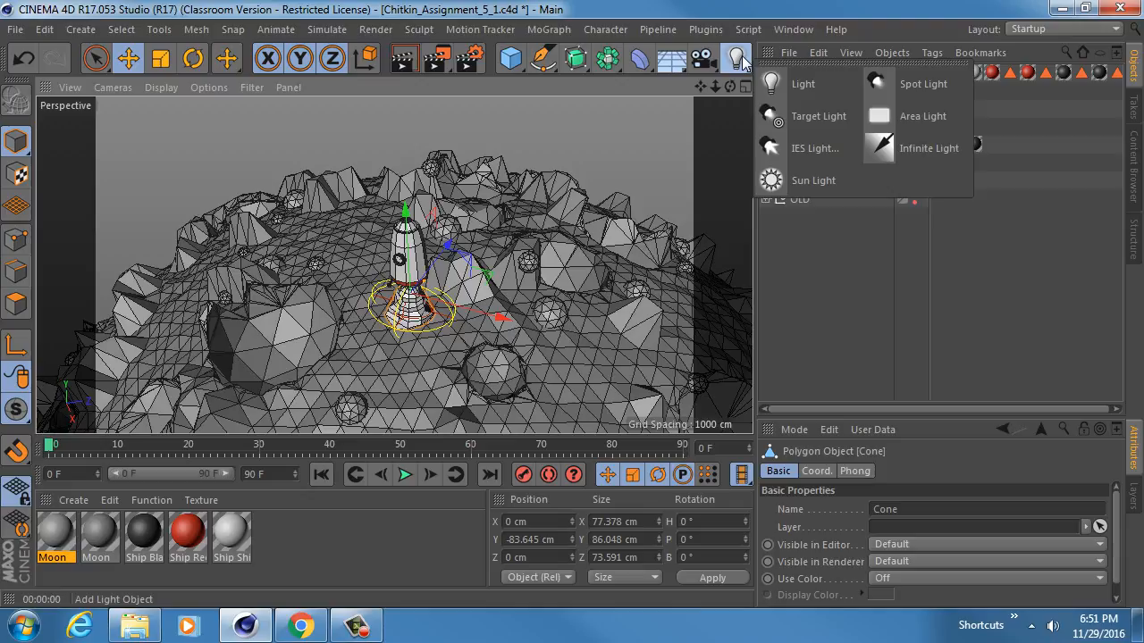
{"action": "left_click", "coordinate": [793, 181]}
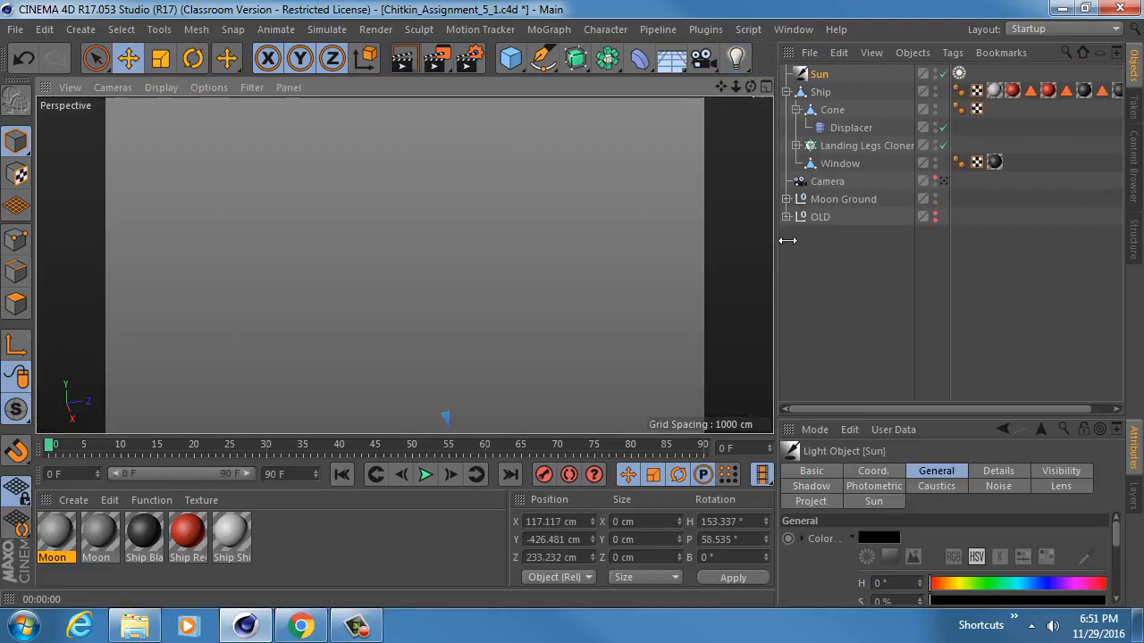
{"action": "left_click_drag", "start_coordinate": [755, 243], "coordinate": [795, 240]}
{"action": "left_click", "coordinate": [668, 59]}
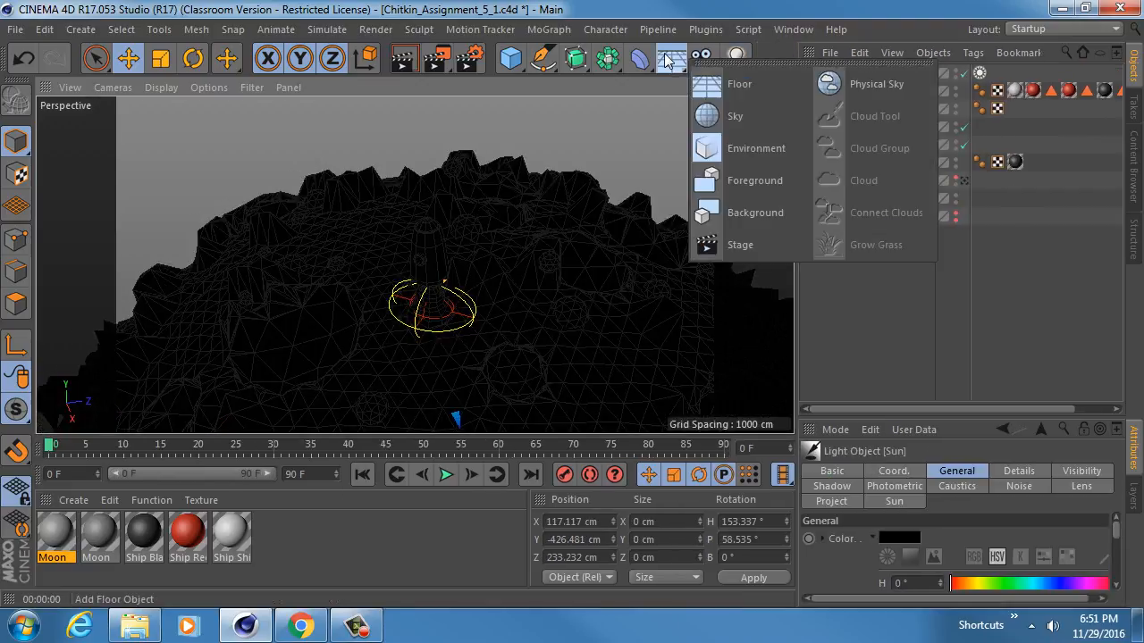
{"action": "left_click", "coordinate": [670, 8]}
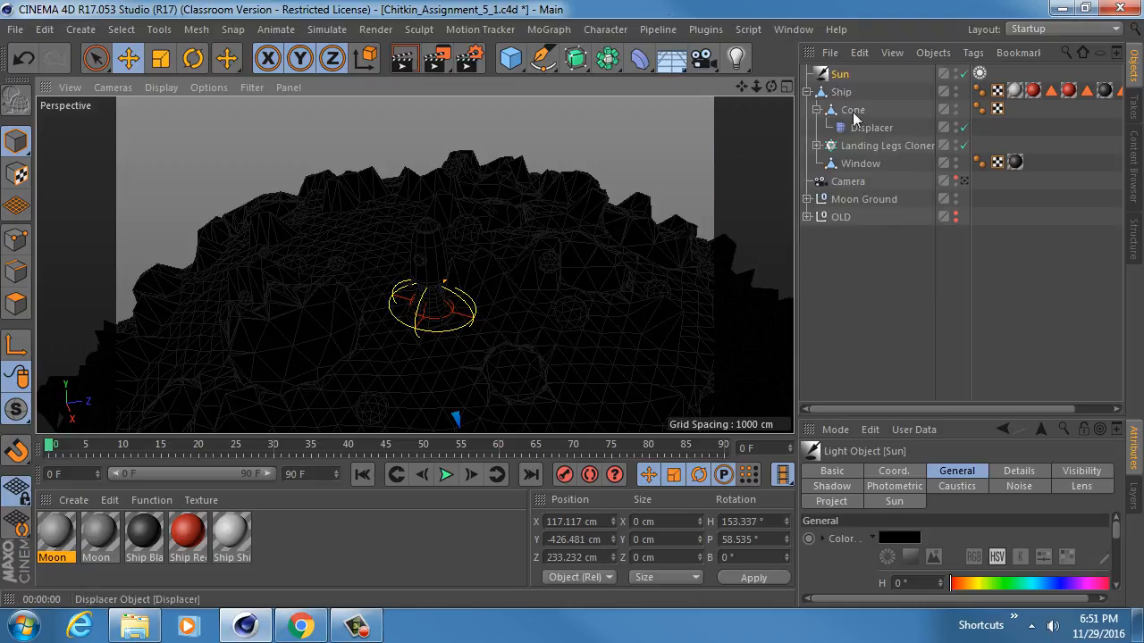
Select the Sun light and examine its placement relative to the moon from several angles.
{"action": "left_click", "coordinate": [840, 78]}
{"action": "right_click_drag", "start_coordinate": [416, 294], "coordinate": [561, 337], "text": "alt"}
{"action": "key", "text": "r"}
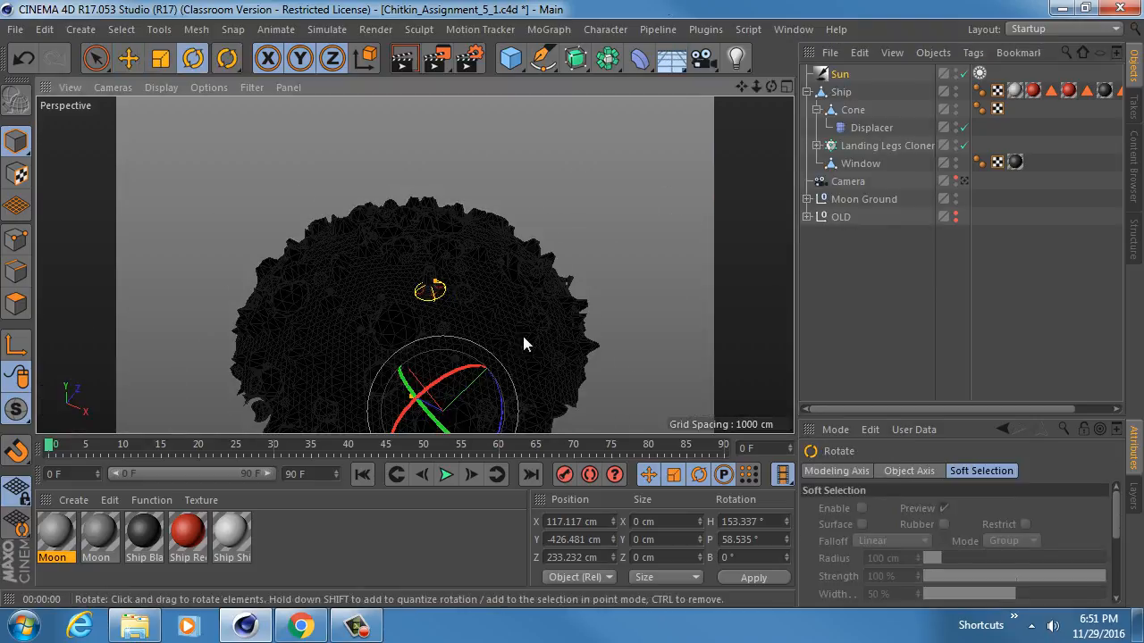
{"action": "left_click_drag", "start_coordinate": [421, 370], "coordinate": [304, 365], "text": "alt"}
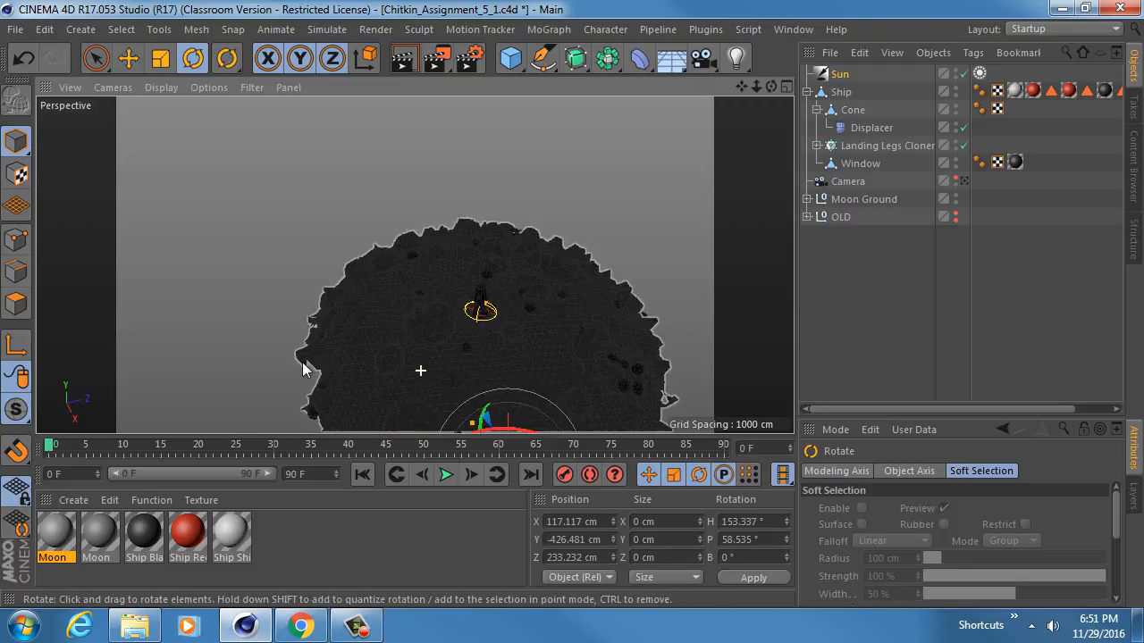
{"action": "left_click_drag", "start_coordinate": [414, 265], "coordinate": [437, 258], "text": "alt"}
{"action": "key", "text": "e"}
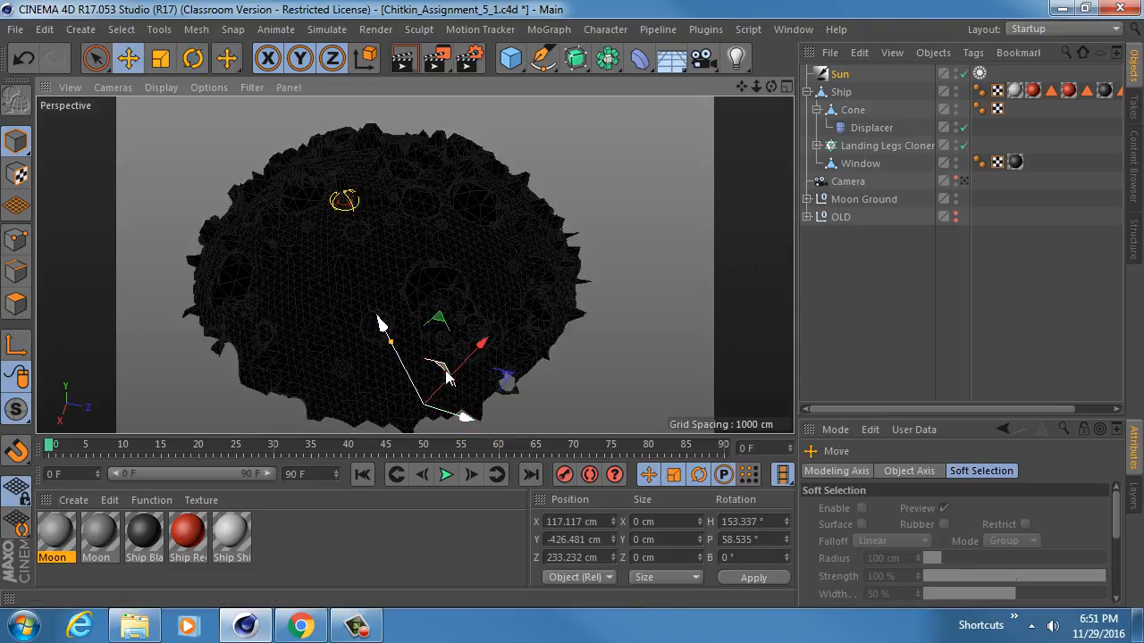
{"action": "scroll", "coordinate": [447, 357], "scroll_direction": "down", "scroll_amount": 5}
{"action": "left_click_drag", "start_coordinate": [433, 350], "coordinate": [500, 260], "text": "alt"}
Set the Sun Expression's latitude to 16° N and longitude to 118° E so the light reaches the moon.
{"action": "left_click", "coordinate": [979, 74]}
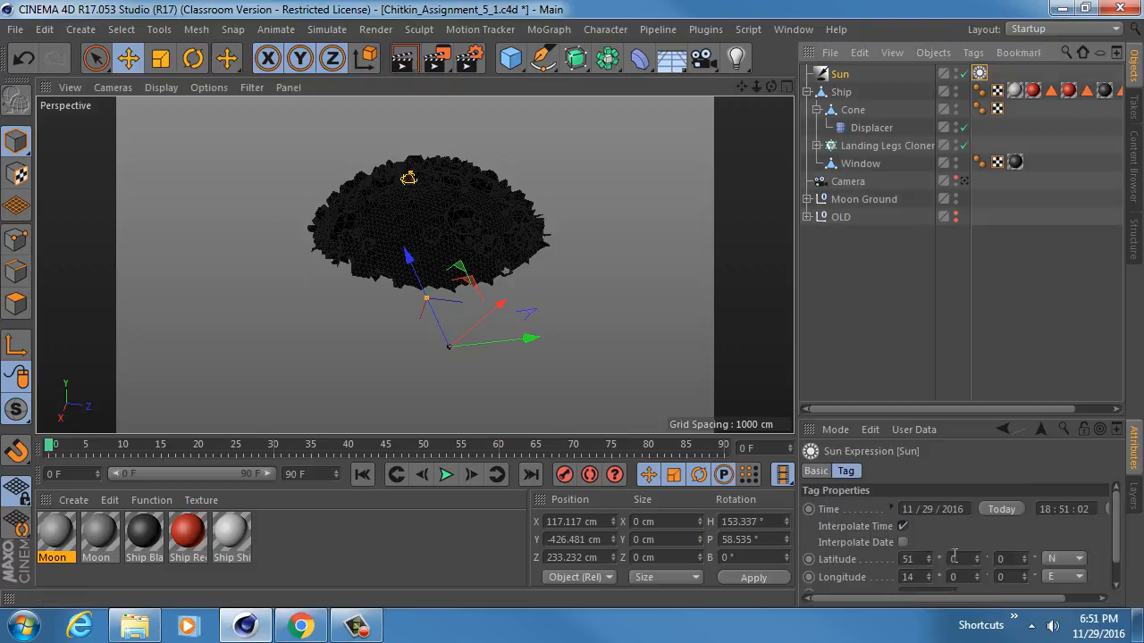
{"action": "left_click_drag", "start_coordinate": [971, 416], "coordinate": [976, 300]}
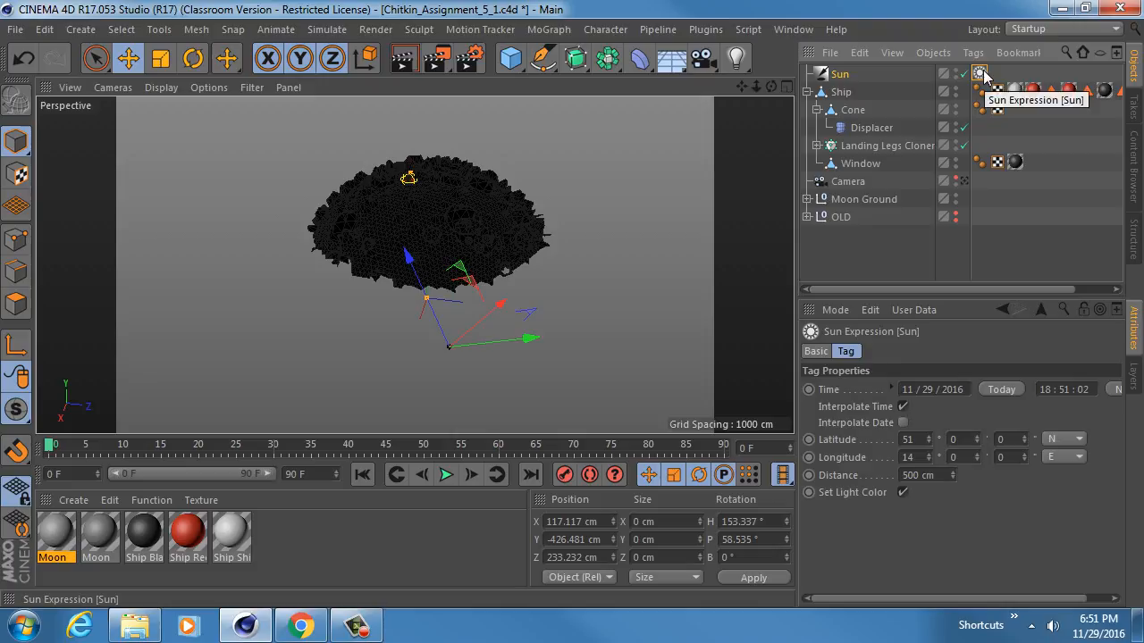
{"action": "left_click_drag", "start_coordinate": [930, 439], "coordinate": [929, 383]}
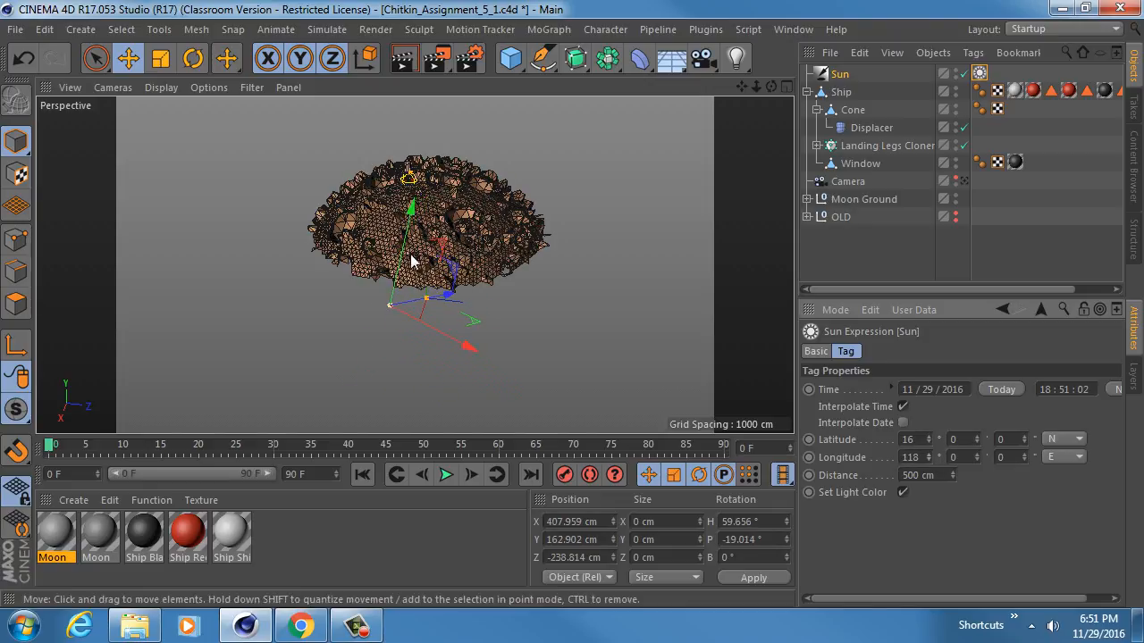
Switch to world axes and try to raise the Sun's Y position to 165.902 cm in its coordinates.
{"action": "left_click_drag", "start_coordinate": [411, 260], "coordinate": [320, 206], "text": "alt"}
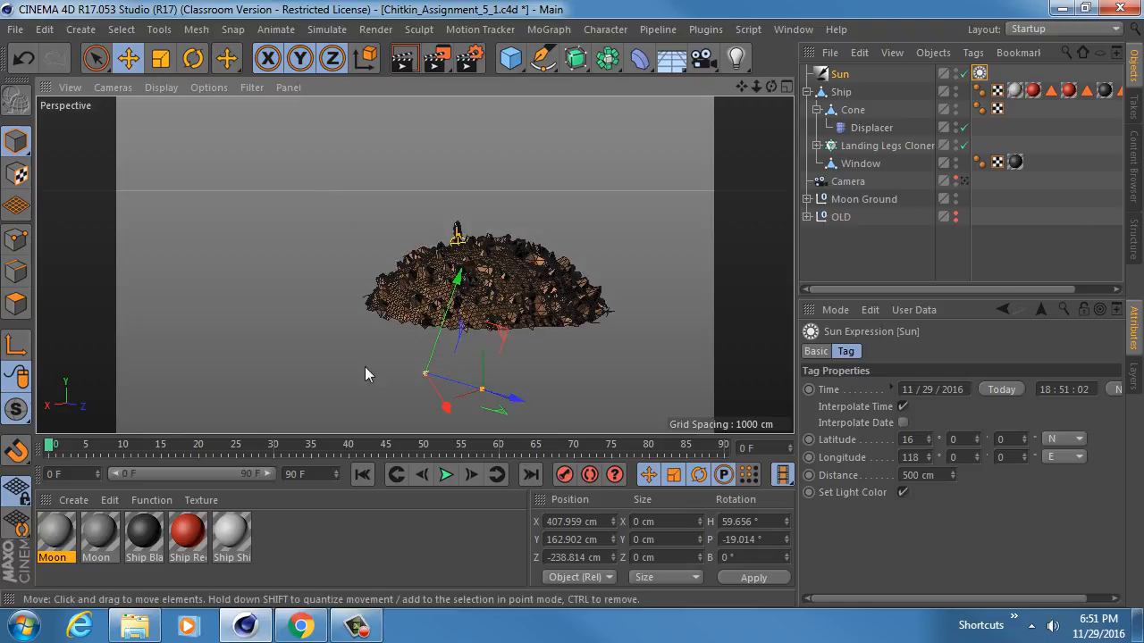
{"action": "key", "text": "w"}
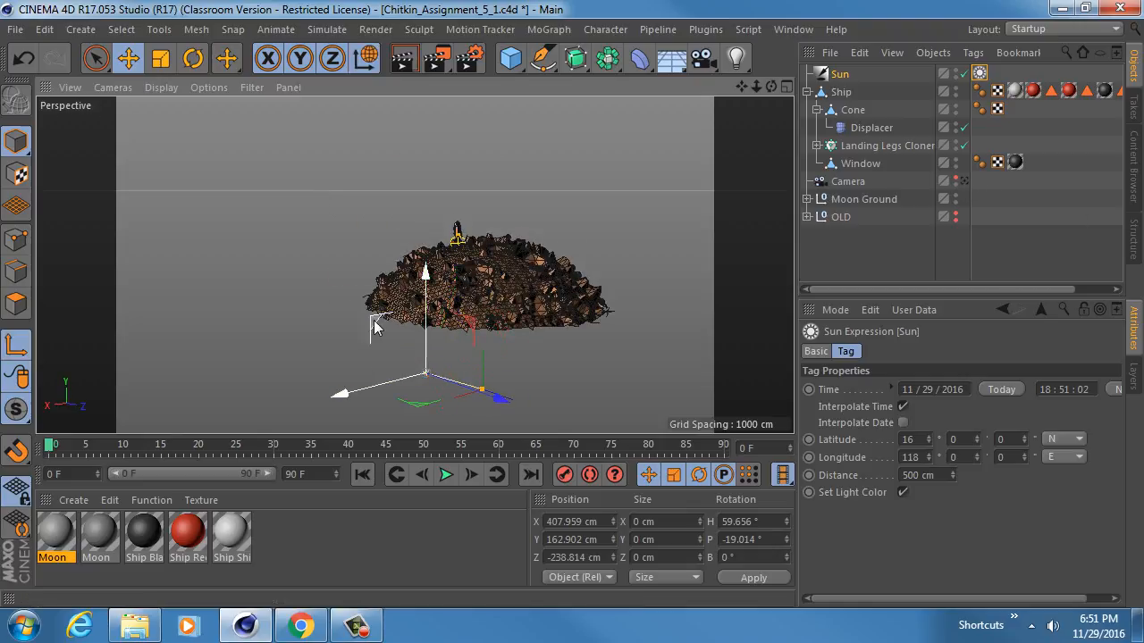
{"action": "left_click_drag", "start_coordinate": [421, 327], "coordinate": [501, 372], "text": "alt"}
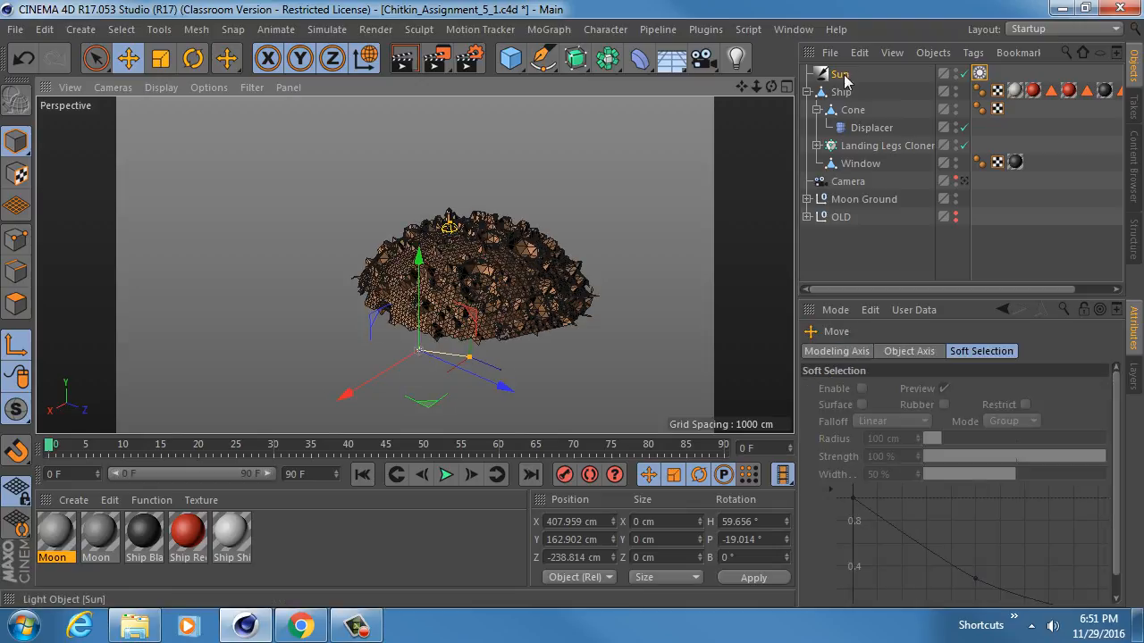
{"action": "left_click", "coordinate": [843, 77]}
{"action": "left_click", "coordinate": [904, 354]}
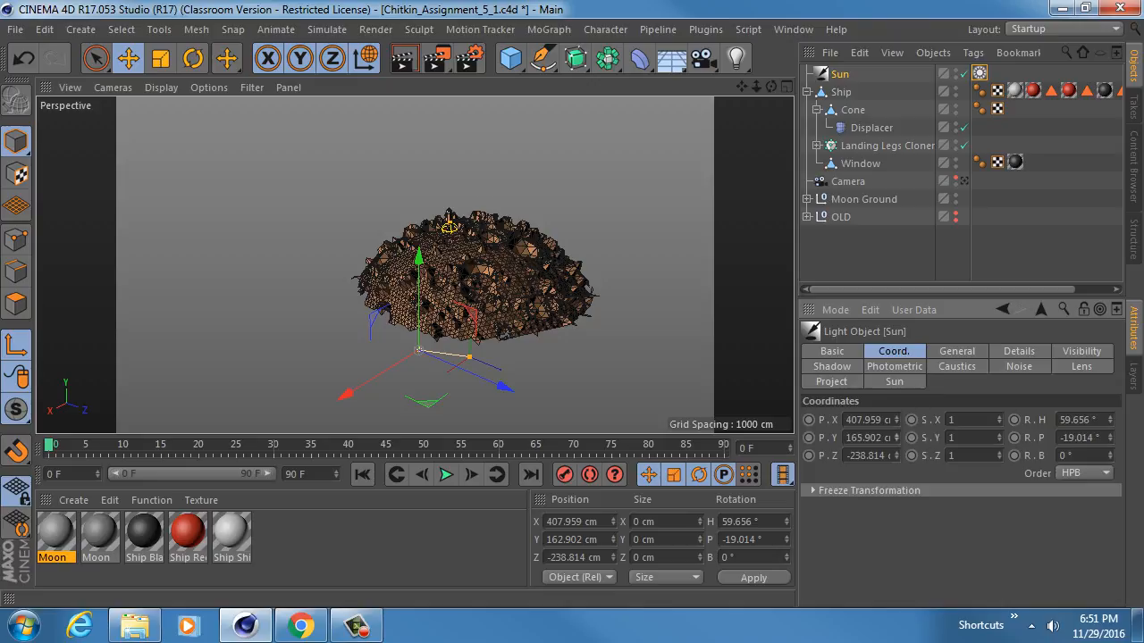
{"action": "left_click_drag", "start_coordinate": [461, 326], "coordinate": [436, 299], "text": "alt"}
{"action": "left_click_drag", "start_coordinate": [526, 273], "coordinate": [559, 272], "text": "alt"}
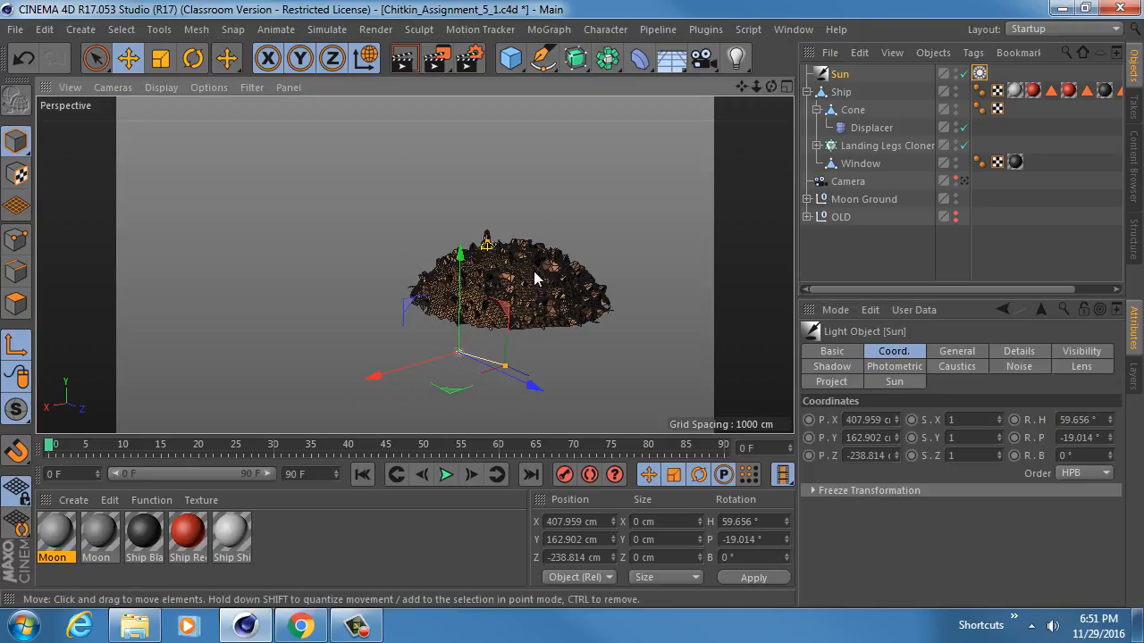
{"action": "left_click", "coordinate": [852, 184]}
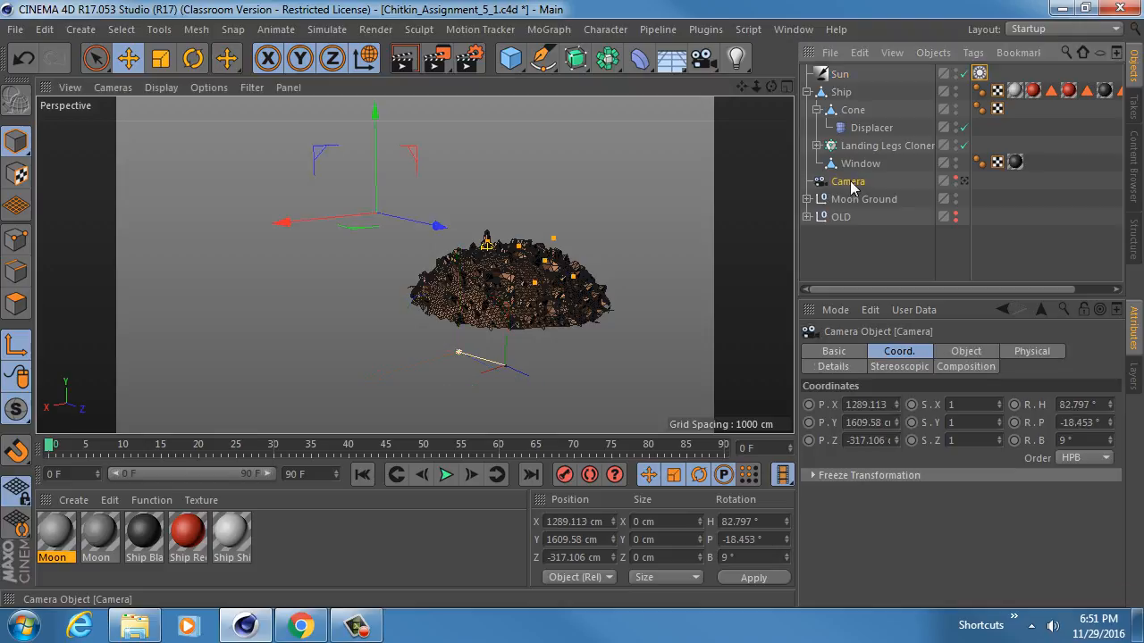
{"action": "middle_click", "coordinate": [844, 94]}
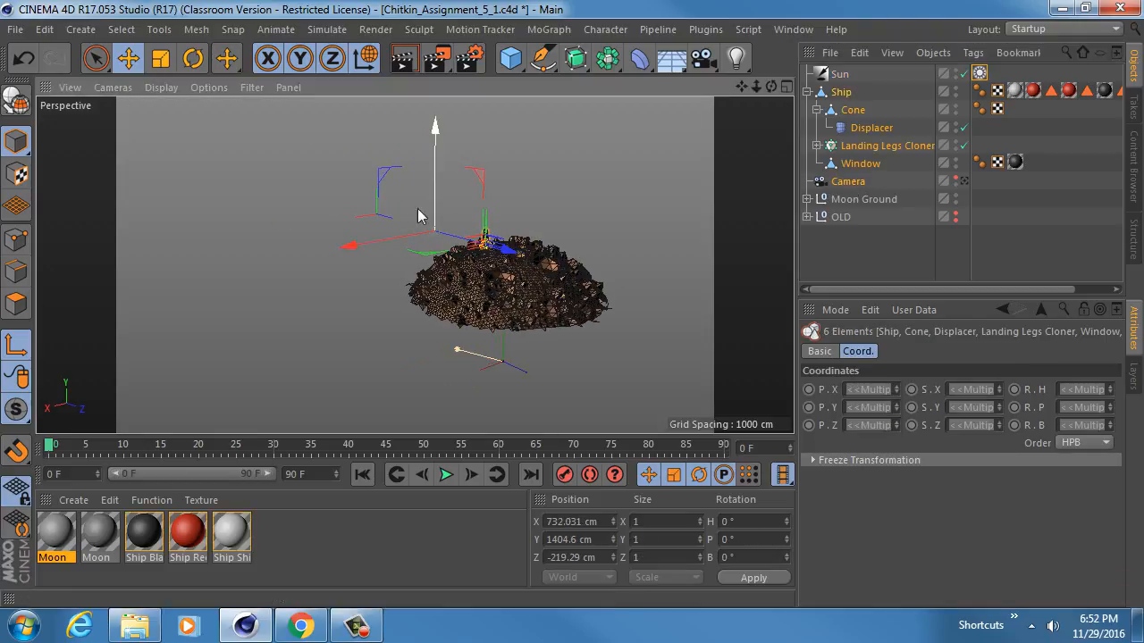
{"action": "left_click_drag", "start_coordinate": [386, 175], "coordinate": [384, 215]}
{"action": "key", "text": "ctrl+z"}
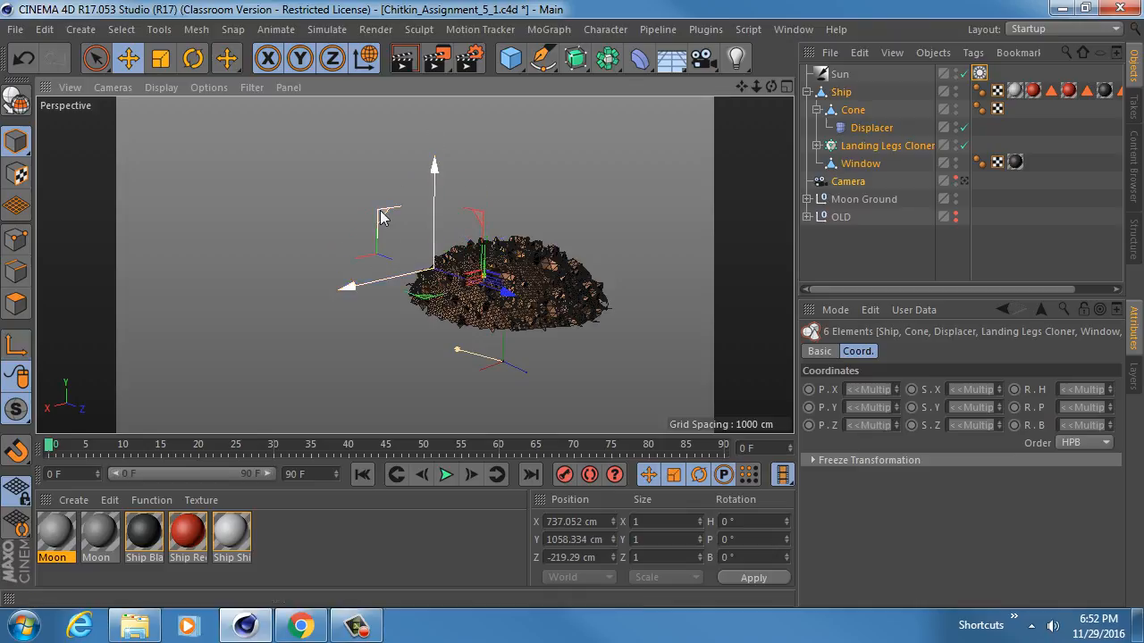
{"action": "key", "text": "ctrl+z"}
Select the Ship, Camera and Moon Ground and lower them together along Y to about -208 cm.
{"action": "left_click_drag", "start_coordinate": [464, 246], "coordinate": [493, 259], "text": "alt"}
{"action": "left_click", "coordinate": [806, 92]}
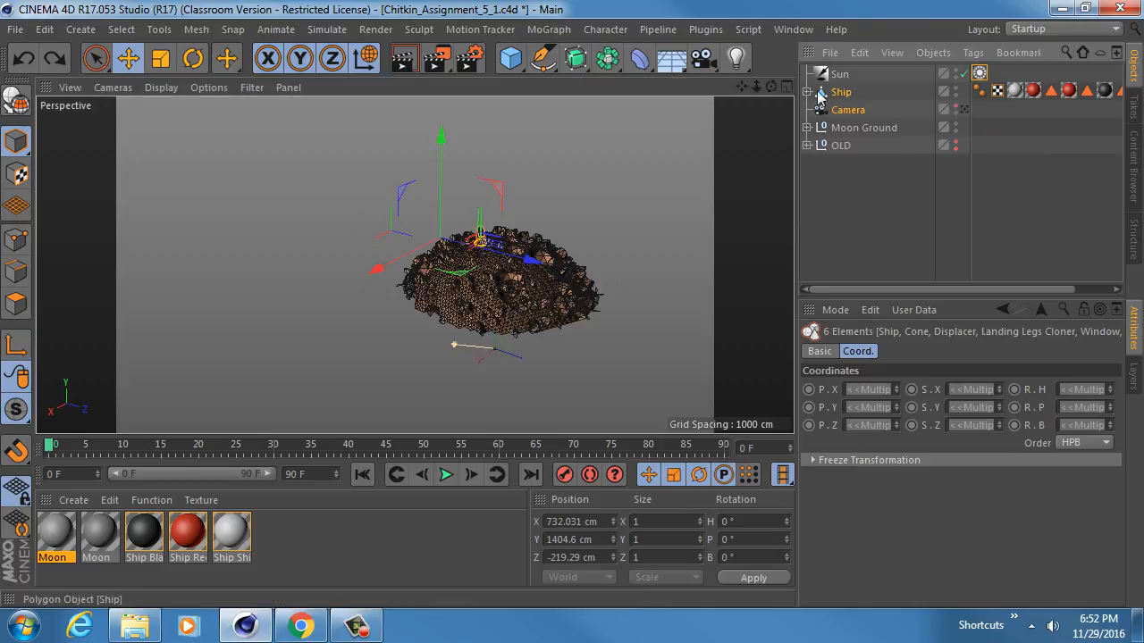
{"action": "left_click", "coordinate": [833, 92]}
{"action": "left_click", "coordinate": [807, 92]}
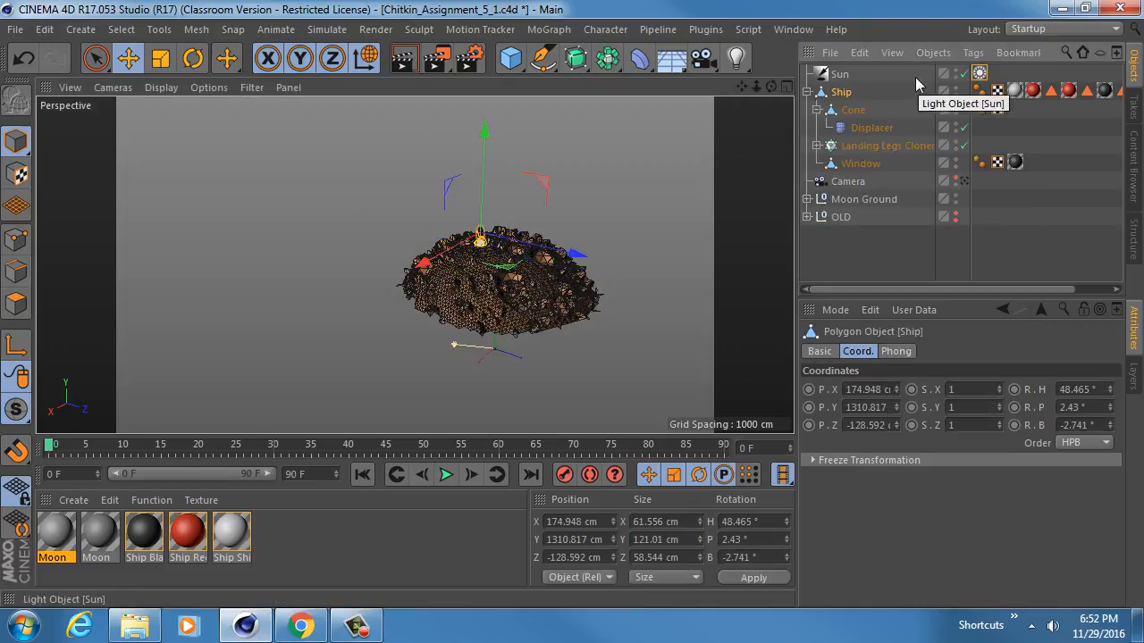
{"action": "left_click", "coordinate": [889, 236]}
{"action": "left_click", "coordinate": [834, 95]}
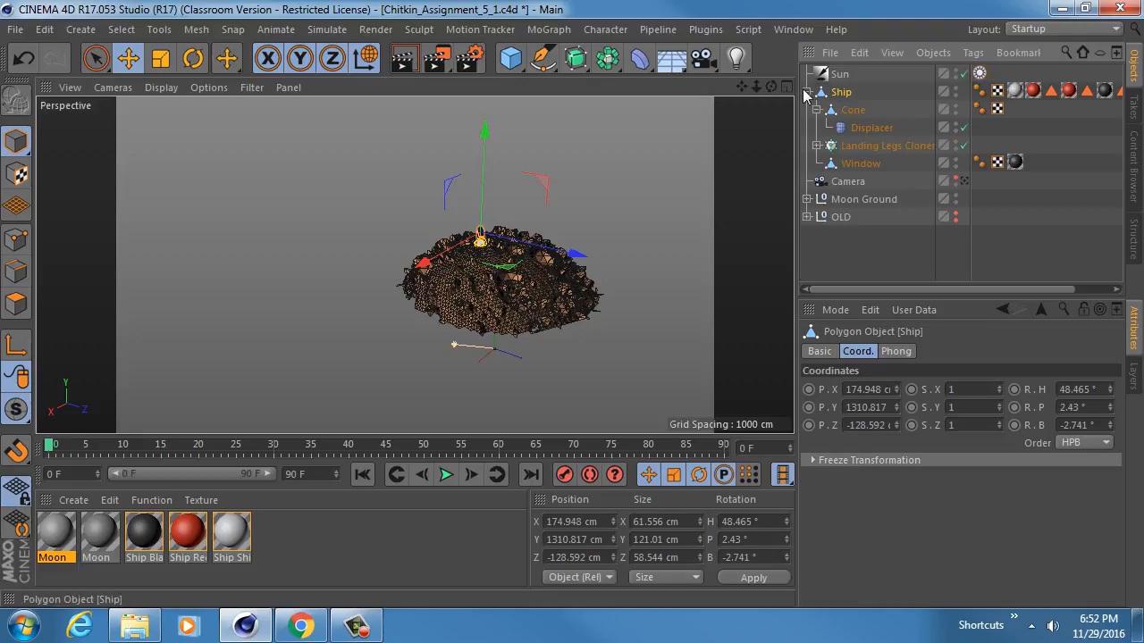
{"action": "left_click", "coordinate": [806, 92]}
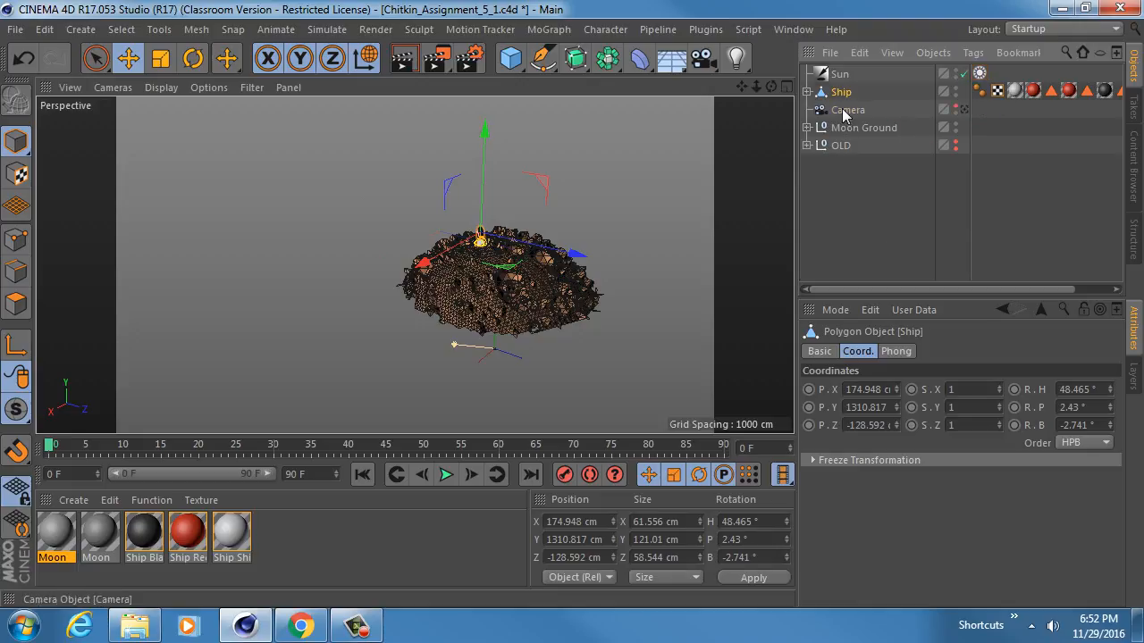
{"action": "left_click", "coordinate": [845, 110], "text": "ctrl"}
{"action": "left_click", "coordinate": [860, 128], "text": "ctrl"}
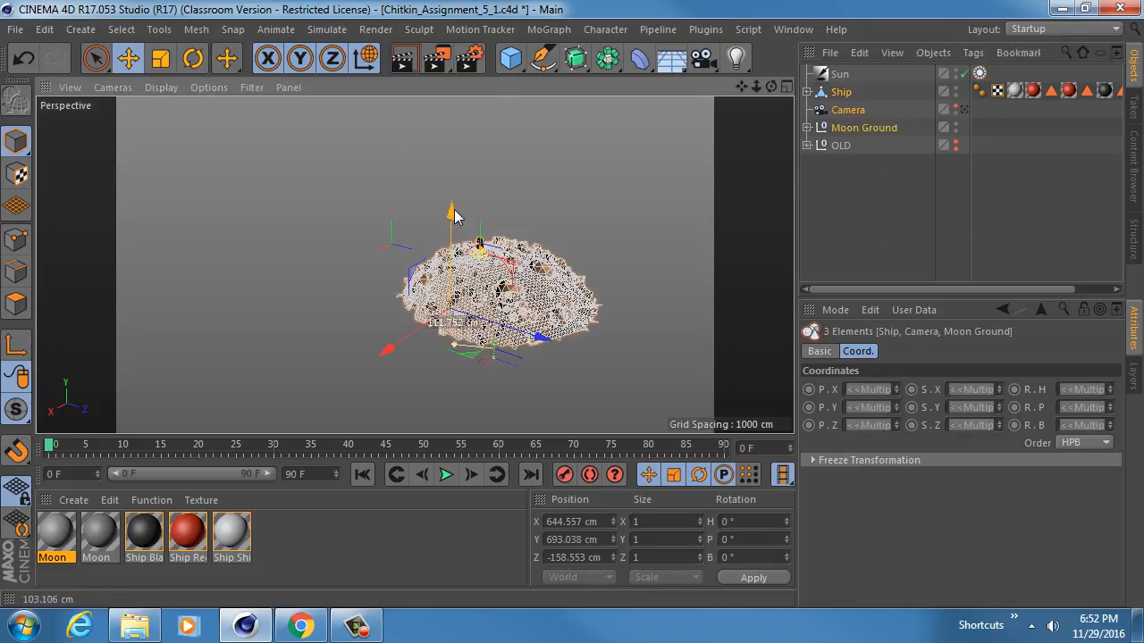
{"action": "left_click_drag", "start_coordinate": [454, 216], "coordinate": [438, 314]}
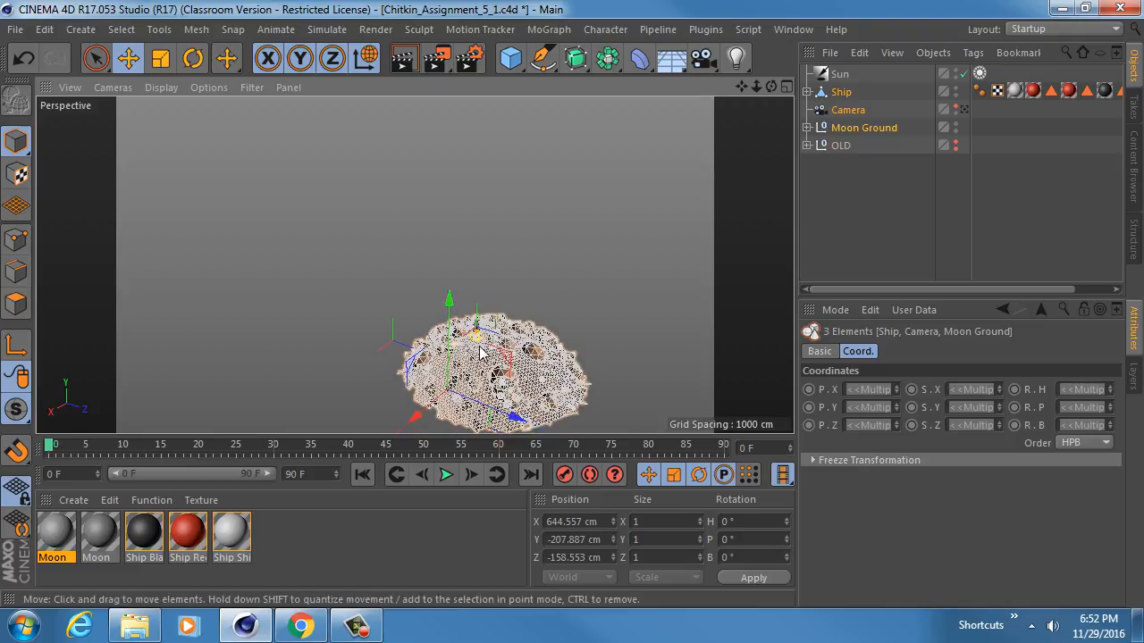
Lower the Ship, Camera and Moon Ground further to about Y -401 cm and view the scene through the Camera.
{"action": "left_click", "coordinate": [964, 109]}
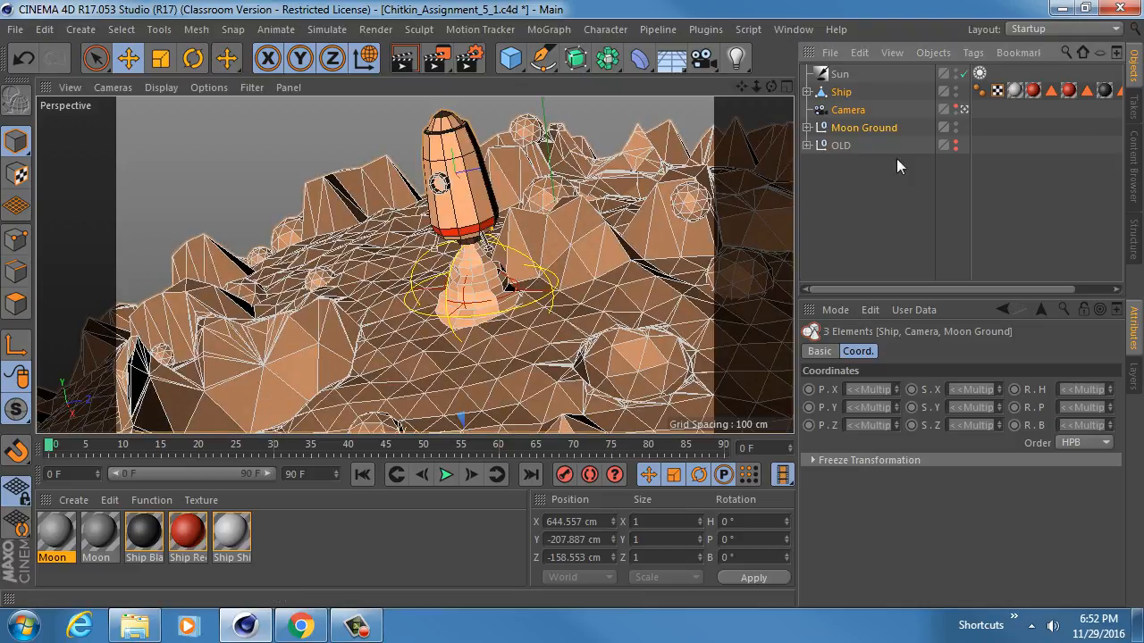
{"action": "left_click", "coordinate": [964, 109]}
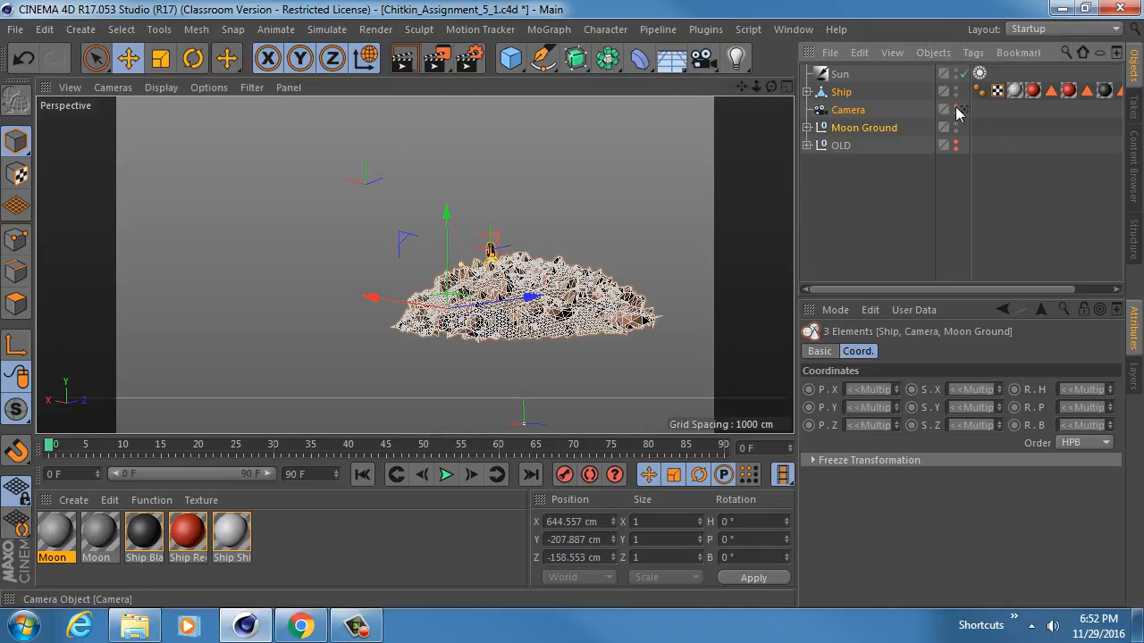
{"action": "left_click_drag", "start_coordinate": [475, 275], "coordinate": [403, 302], "text": "alt"}
{"action": "left_click_drag", "start_coordinate": [449, 205], "coordinate": [458, 232]}
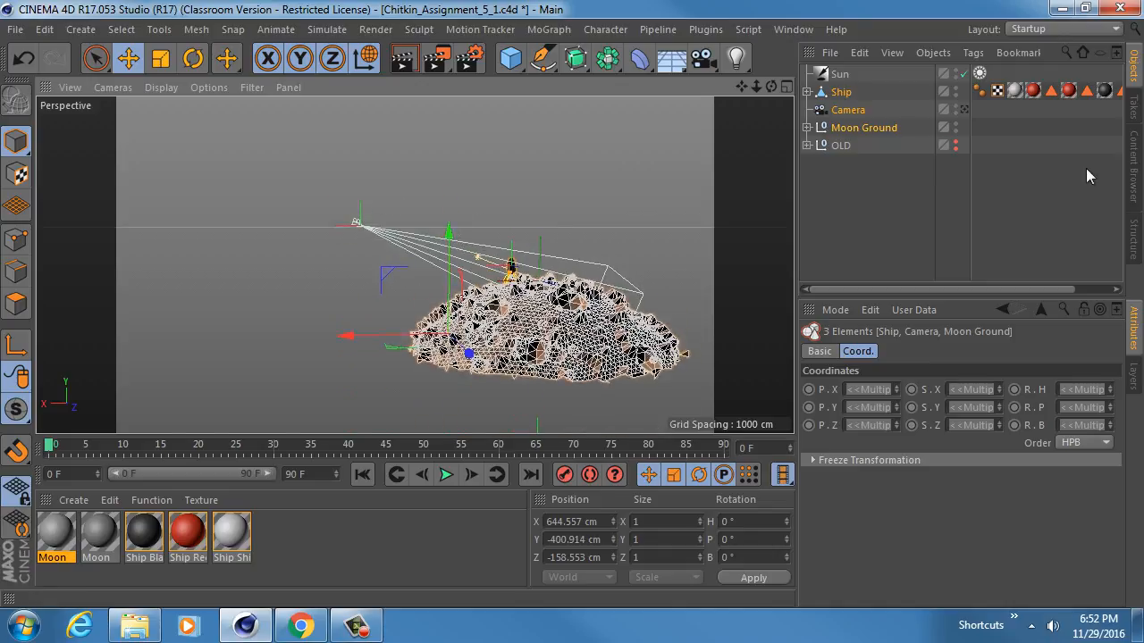
{"action": "left_click", "coordinate": [962, 110]}
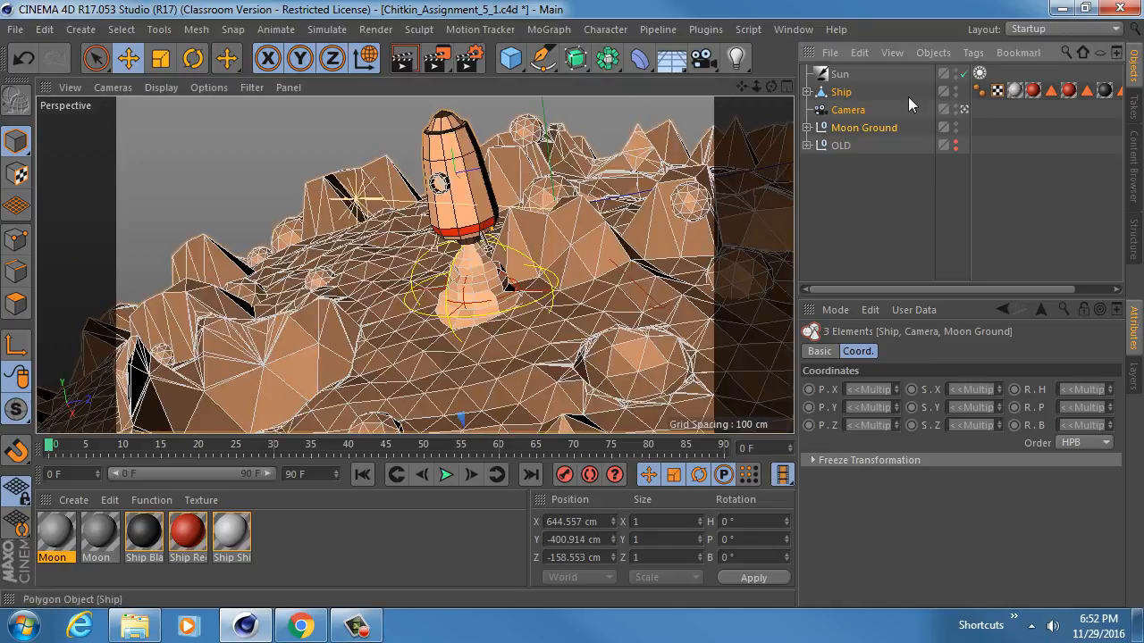
Set the longitude of the Sun light's Sun expression tag to 125° E and delete that tag.
{"action": "left_click", "coordinate": [840, 74]}
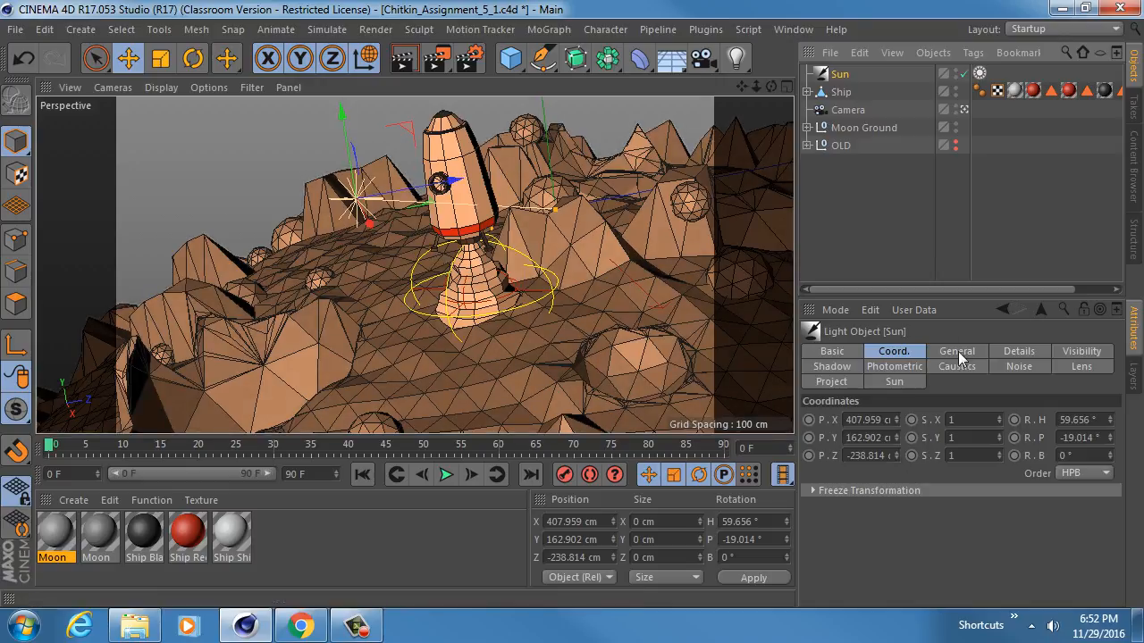
{"action": "left_click", "coordinate": [979, 74]}
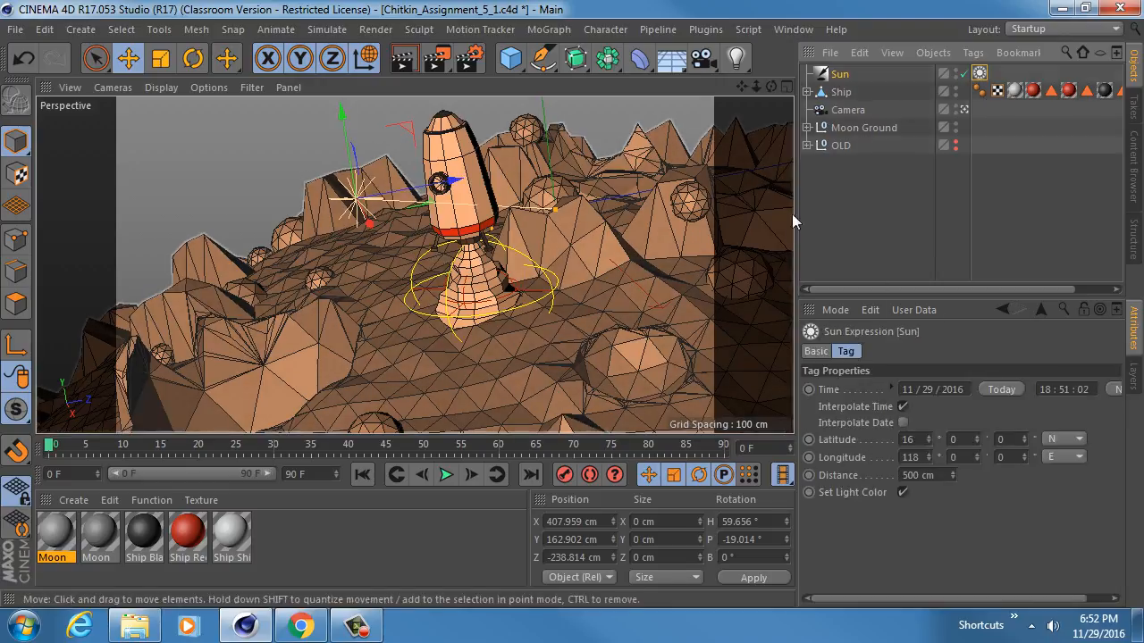
{"action": "left_click_drag", "start_coordinate": [791, 213], "coordinate": [724, 220]}
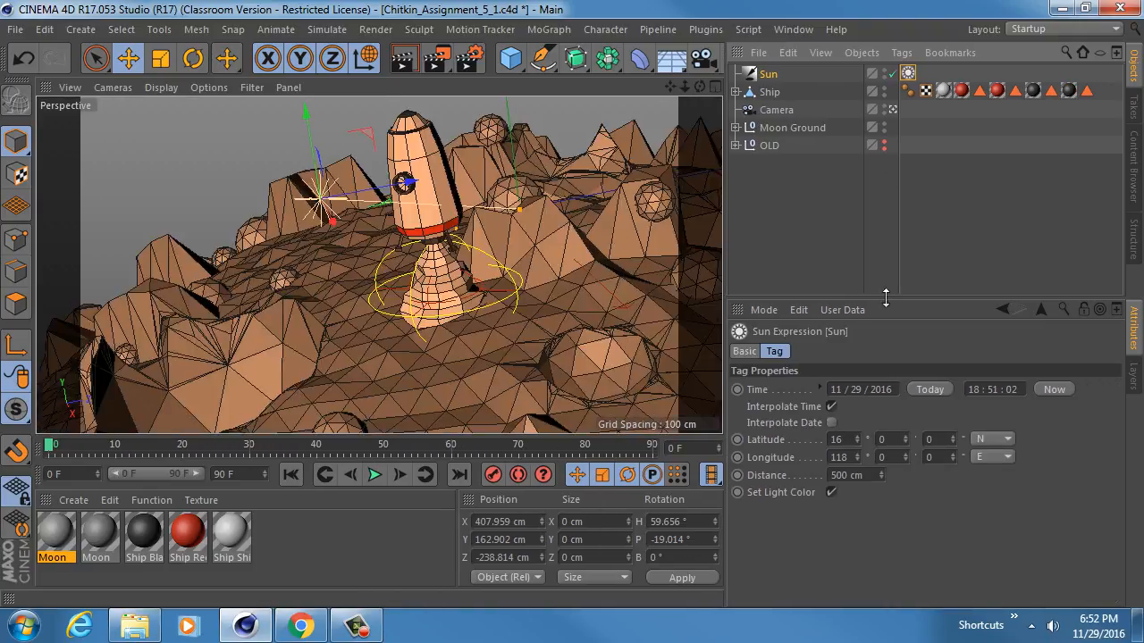
{"action": "left_click_drag", "start_coordinate": [858, 457], "coordinate": [858, 452]}
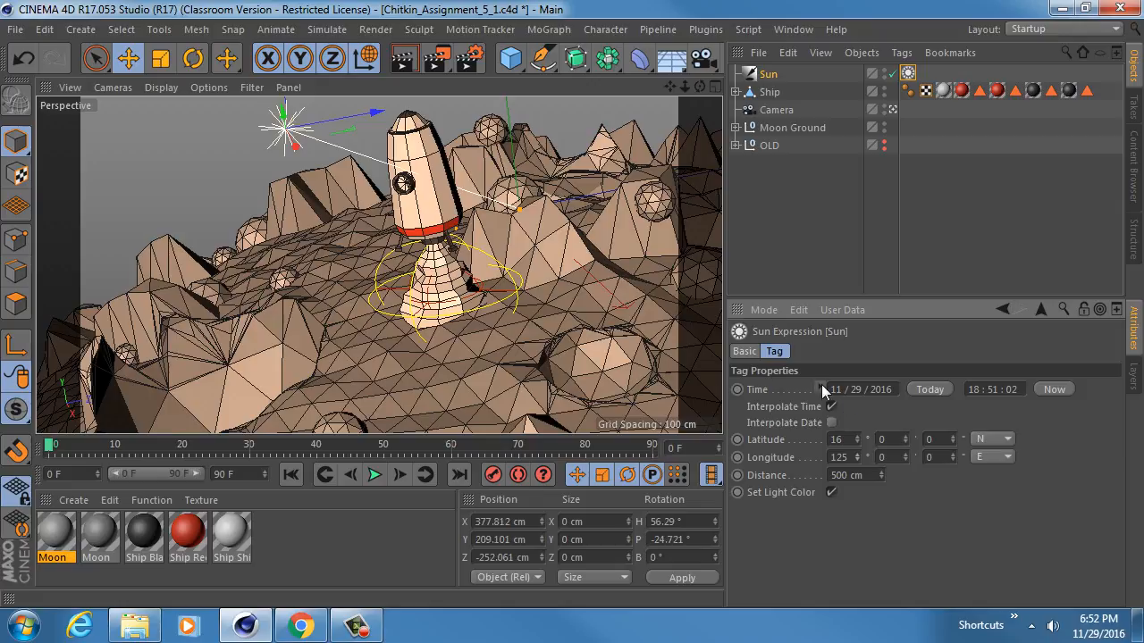
{"action": "left_click", "coordinate": [909, 73]}
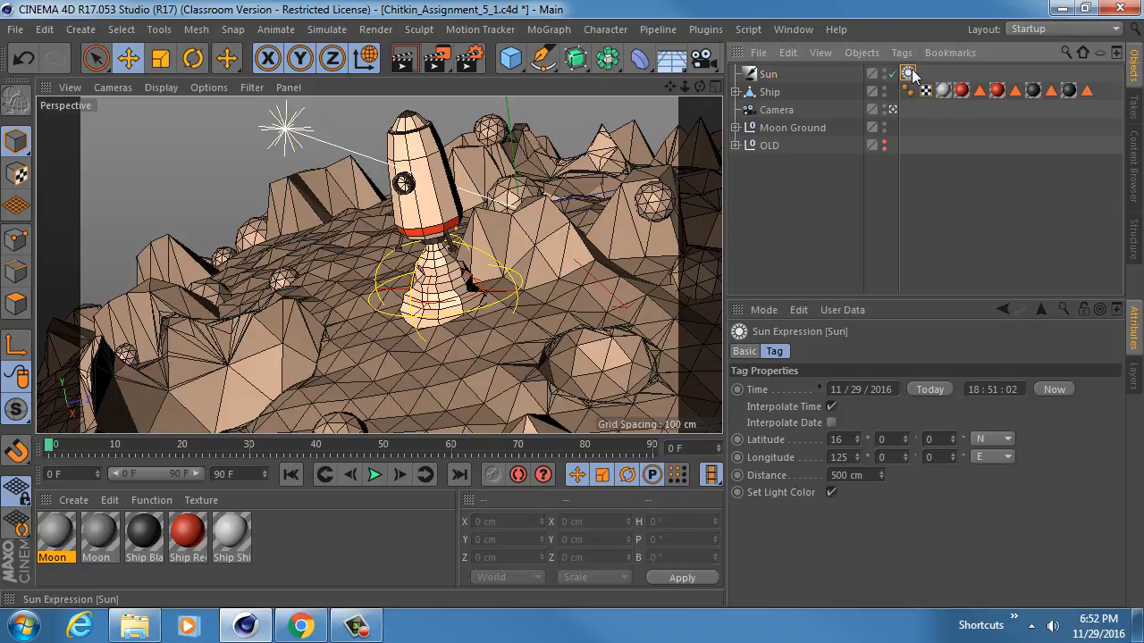
Lower the Sun light to about Y 147 cm and rotate it to about H 28.9°, P -11.8°, B -21.2°.
{"action": "left_click", "coordinate": [768, 74]}
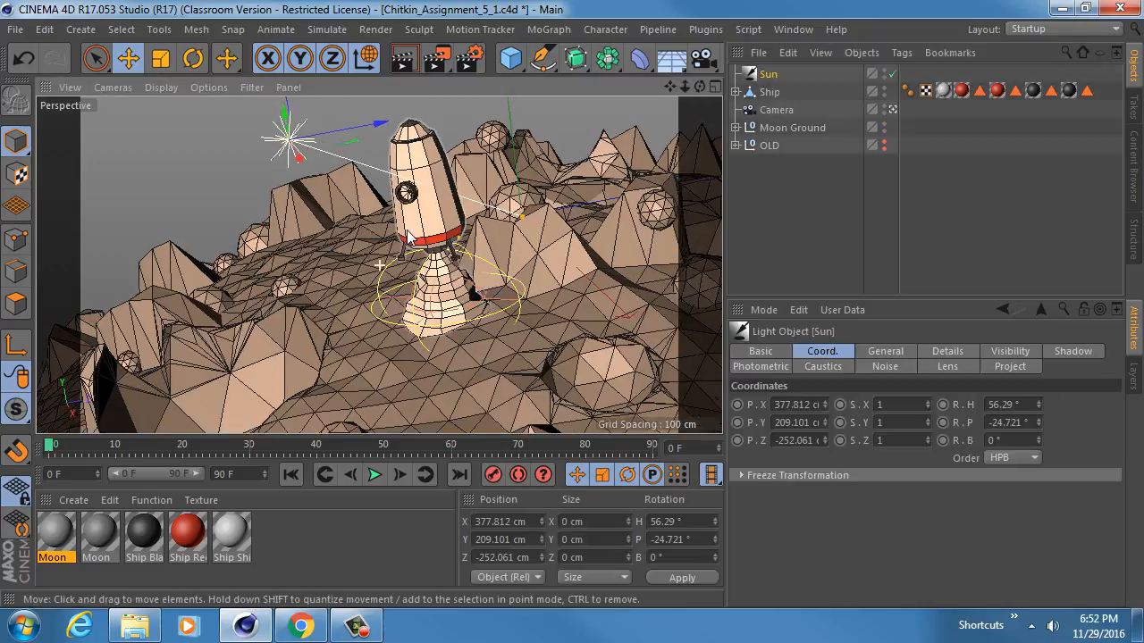
{"action": "mouse_move", "coordinate": [285, 116]}
{"action": "left_mouse_down"}
{"action": "mouse_move", "coordinate": [303, 223]}
{"action": "mouse_move", "coordinate": [331, 184]}
{"action": "mouse_move", "coordinate": [309, 168]}
{"action": "mouse_move", "coordinate": [675, 234]}
{"action": "left_mouse_up"}
{"action": "key", "text": "r"}
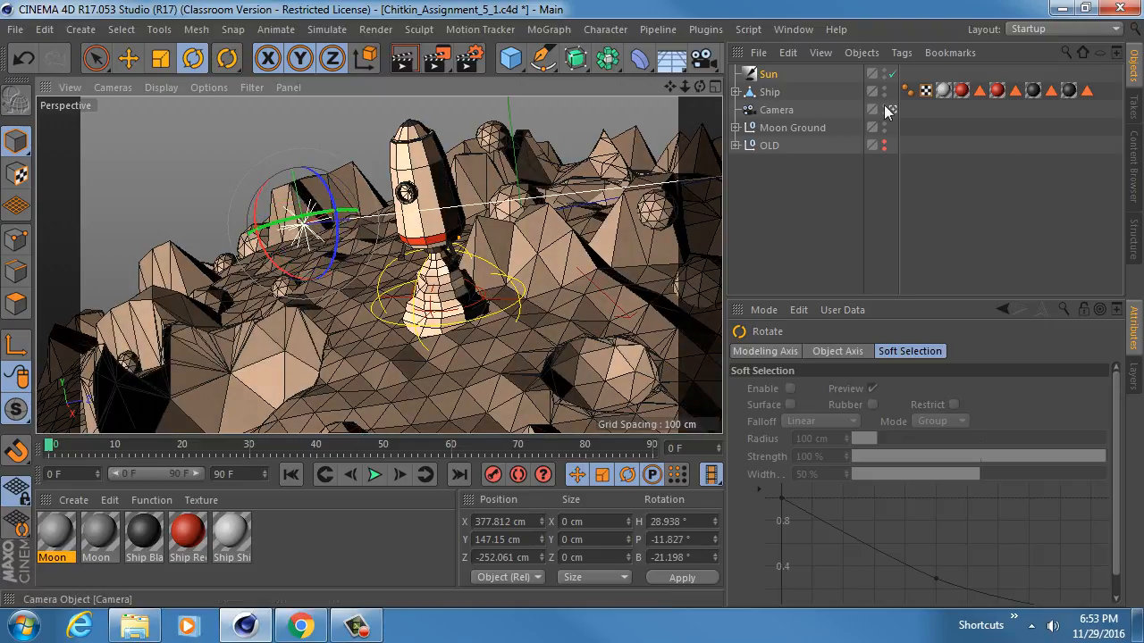
Adjust the Sun's rotation to about H 22.9°, P -9.5°, B -22.3° from outside the camera, and render the camera view.
{"action": "left_click", "coordinate": [893, 110]}
{"action": "left_click_drag", "start_coordinate": [459, 312], "coordinate": [719, 388], "text": "alt"}
{"action": "right_click_drag", "start_coordinate": [376, 289], "coordinate": [447, 295], "text": "alt"}
{"action": "left_click_drag", "start_coordinate": [446, 300], "coordinate": [152, 219], "text": "alt"}
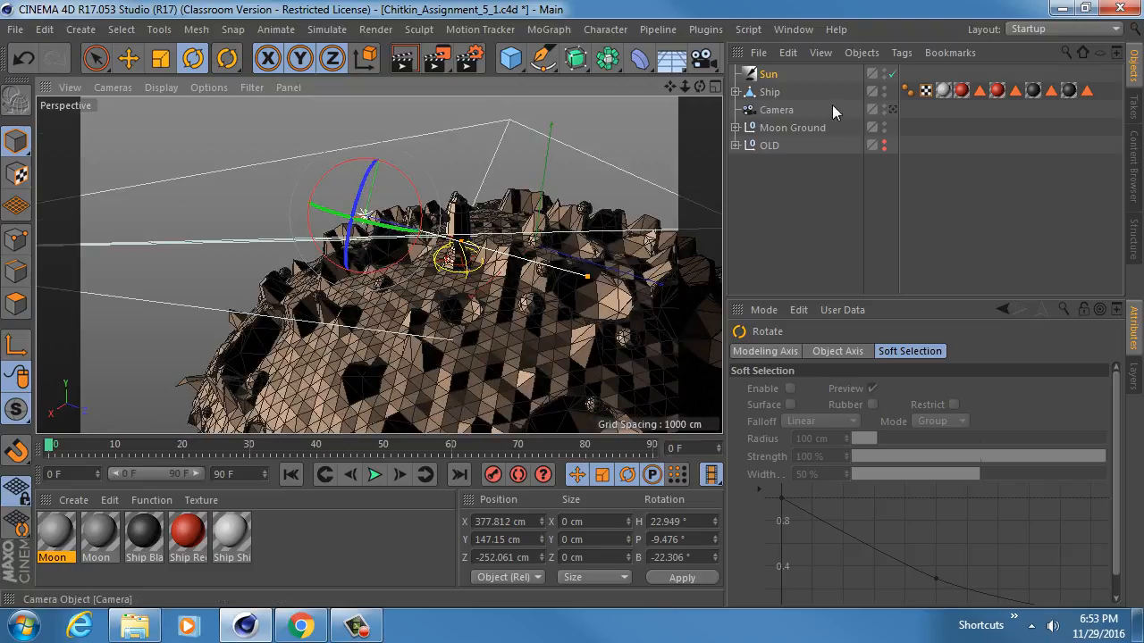
{"action": "left_click", "coordinate": [892, 109]}
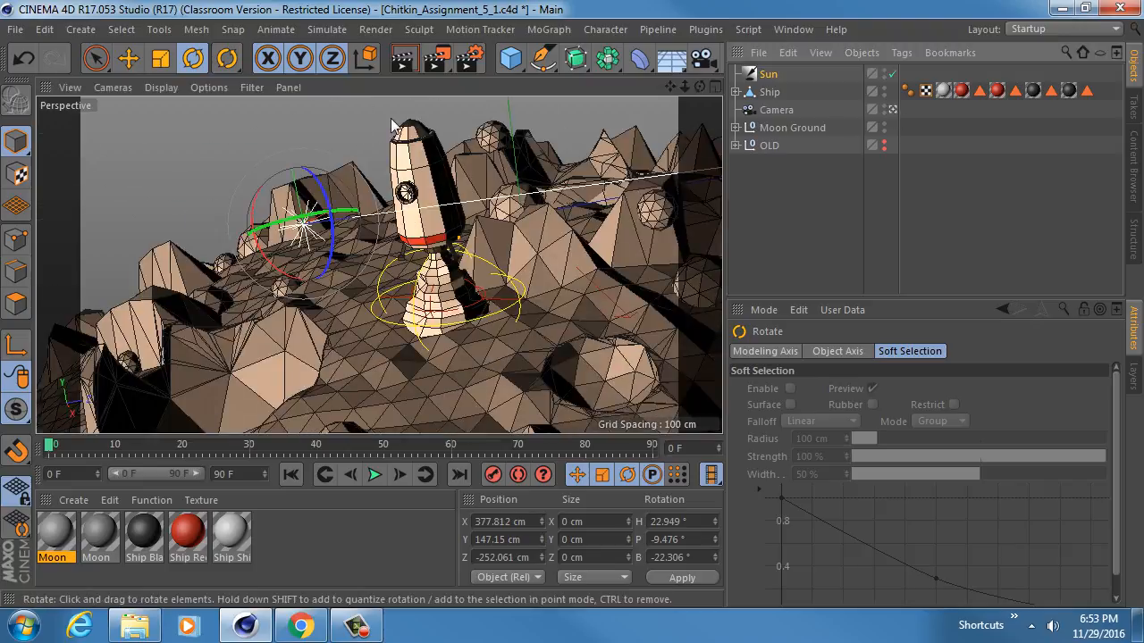
{"action": "left_click", "coordinate": [404, 60]}
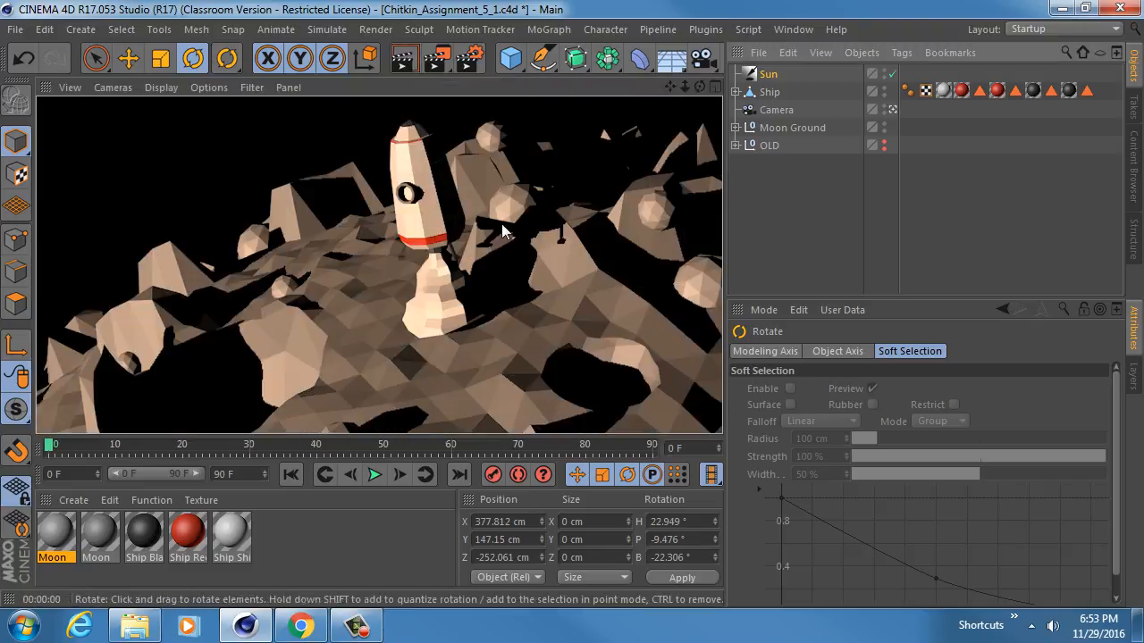
Set the Sun light's shadow type to Area.
{"action": "left_click", "coordinate": [770, 76]}
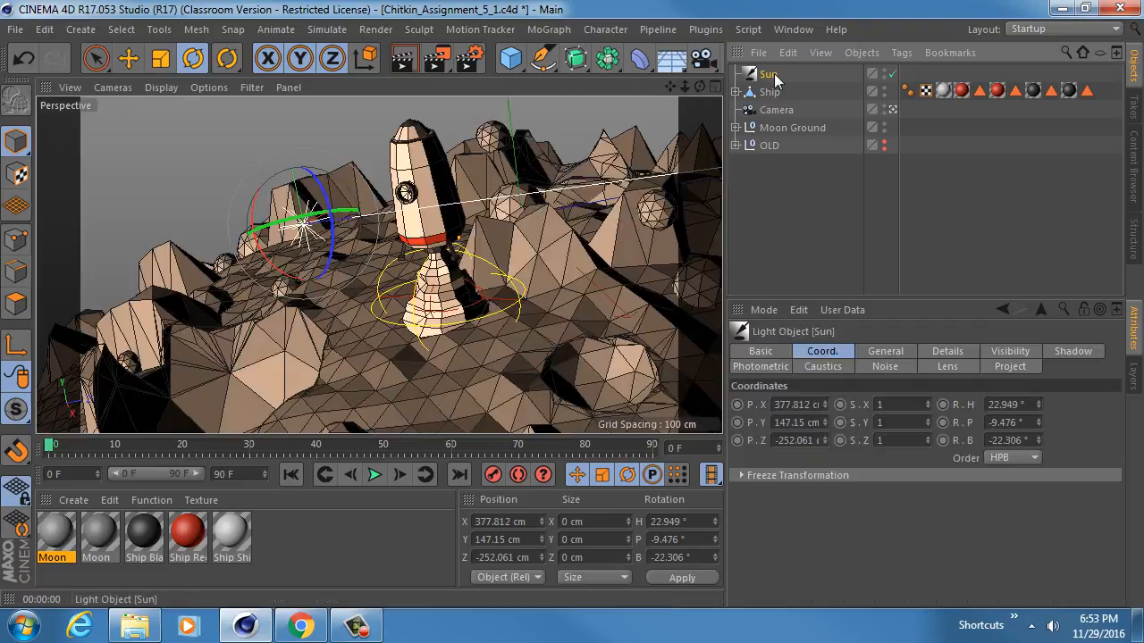
{"action": "left_click", "coordinate": [889, 354]}
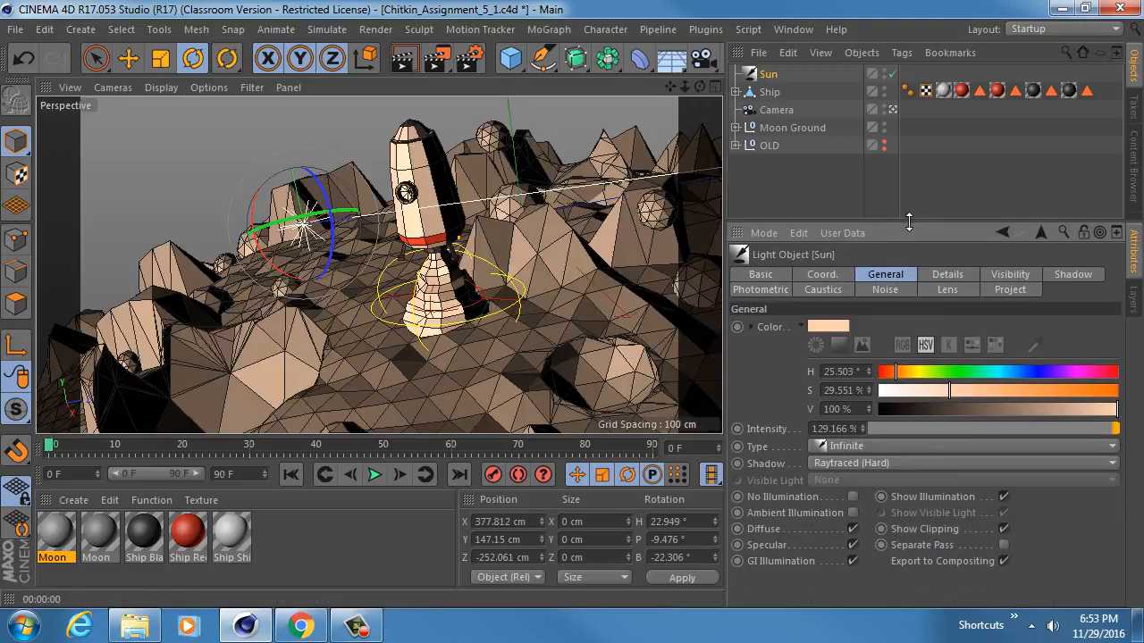
{"action": "left_click", "coordinate": [858, 463]}
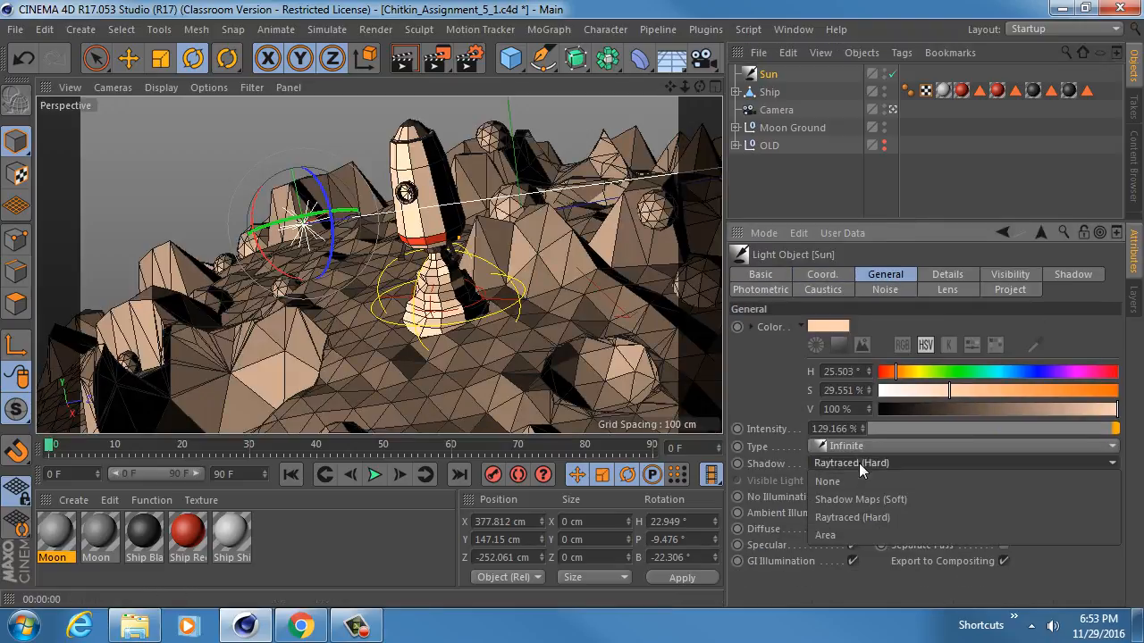
{"action": "left_click", "coordinate": [825, 535]}
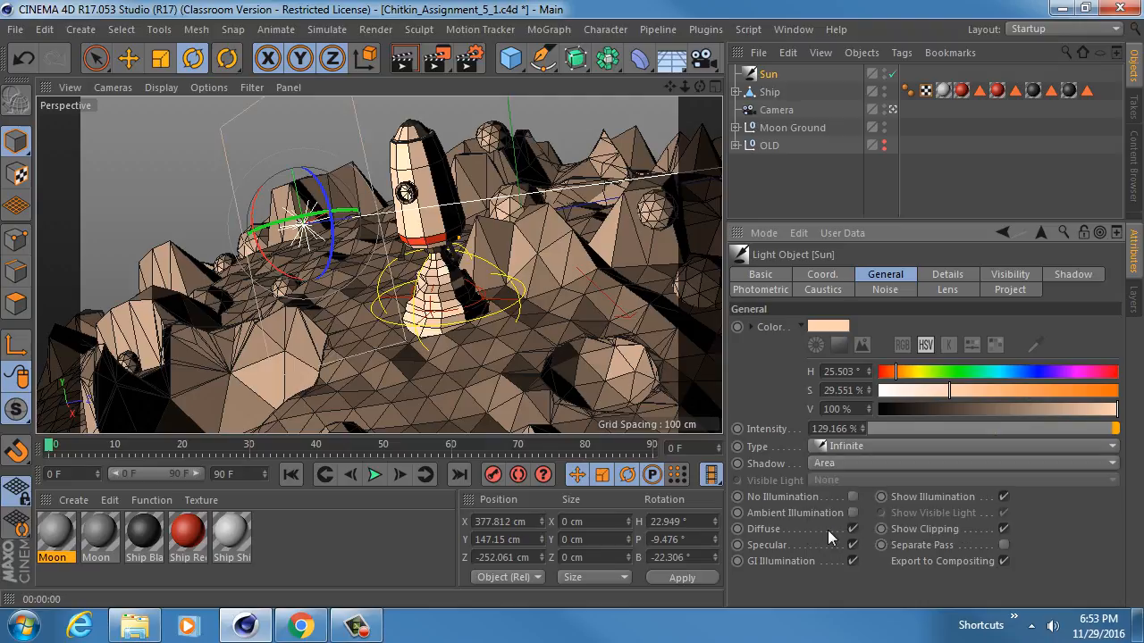
Set the Sun light's color to a pale yellow, H 49°, S 6%, V 100%, and render the view.
{"action": "left_click", "coordinate": [828, 326]}
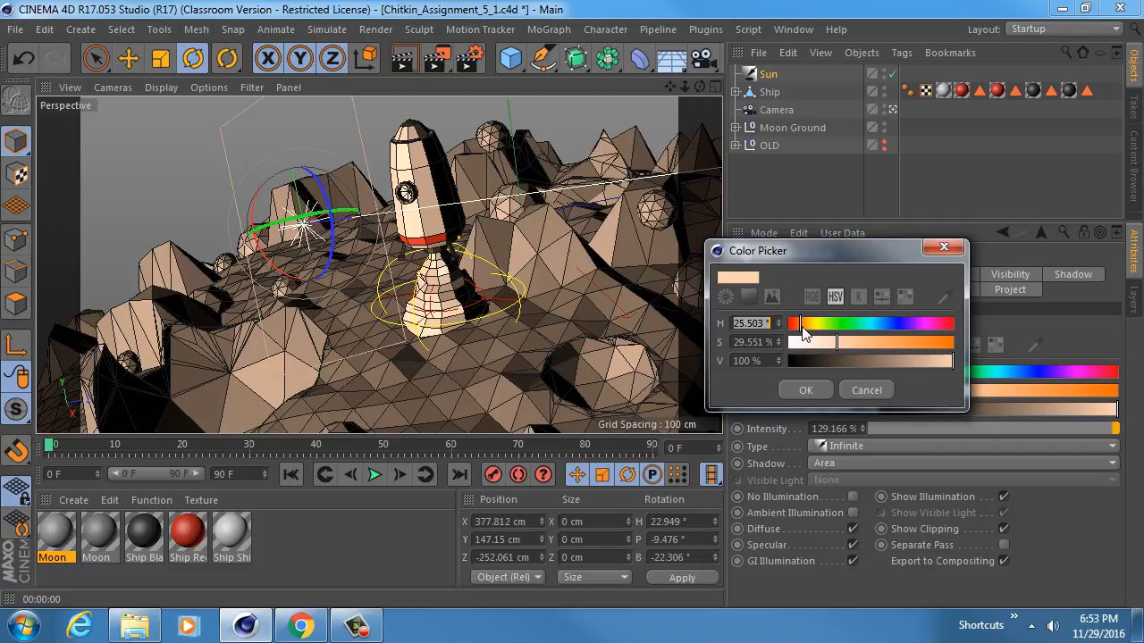
{"action": "left_click_drag", "start_coordinate": [800, 325], "coordinate": [795, 350]}
{"action": "left_click", "coordinate": [800, 390]}
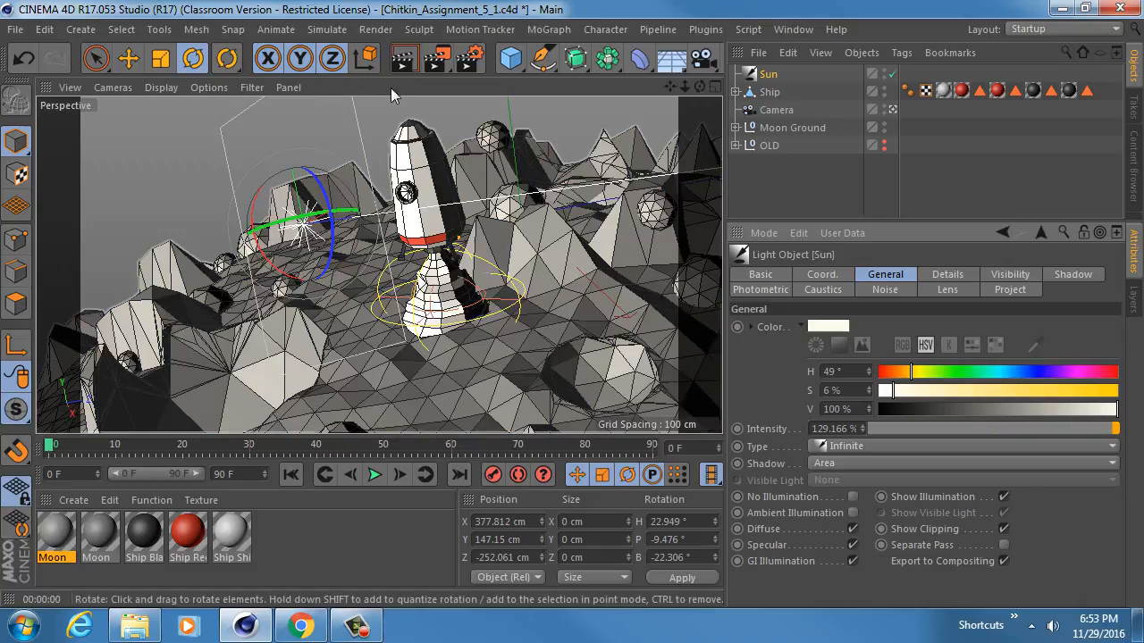
{"action": "left_click", "coordinate": [404, 59]}
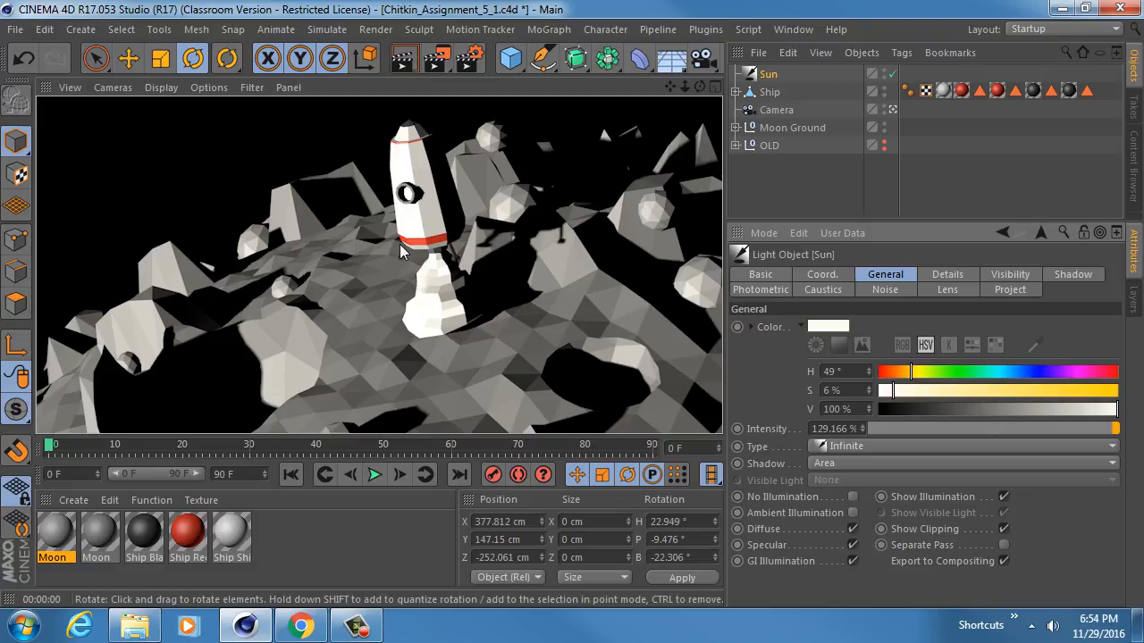
Add a Sky object to the scene.
{"action": "left_click", "coordinate": [779, 186]}
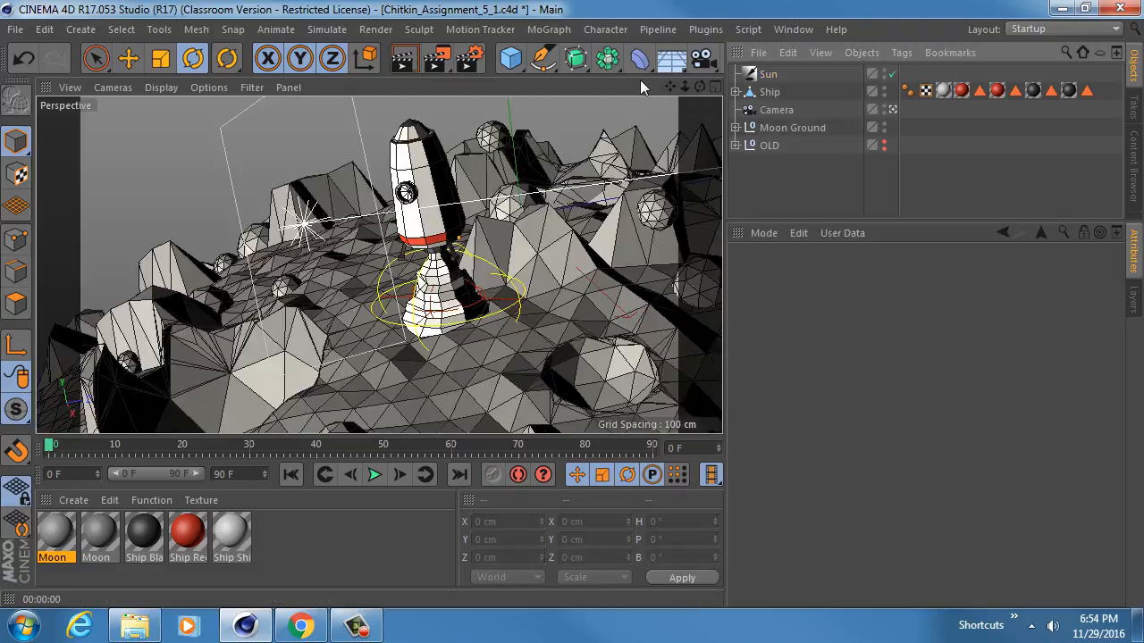
{"action": "left_click", "coordinate": [681, 59]}
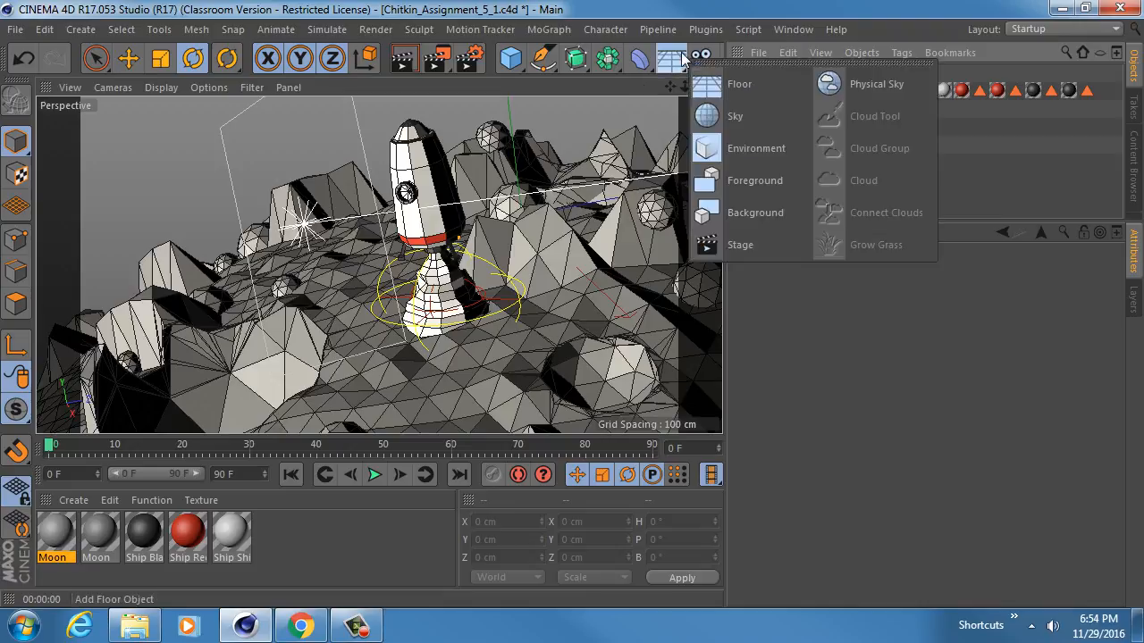
{"action": "left_click", "coordinate": [750, 115]}
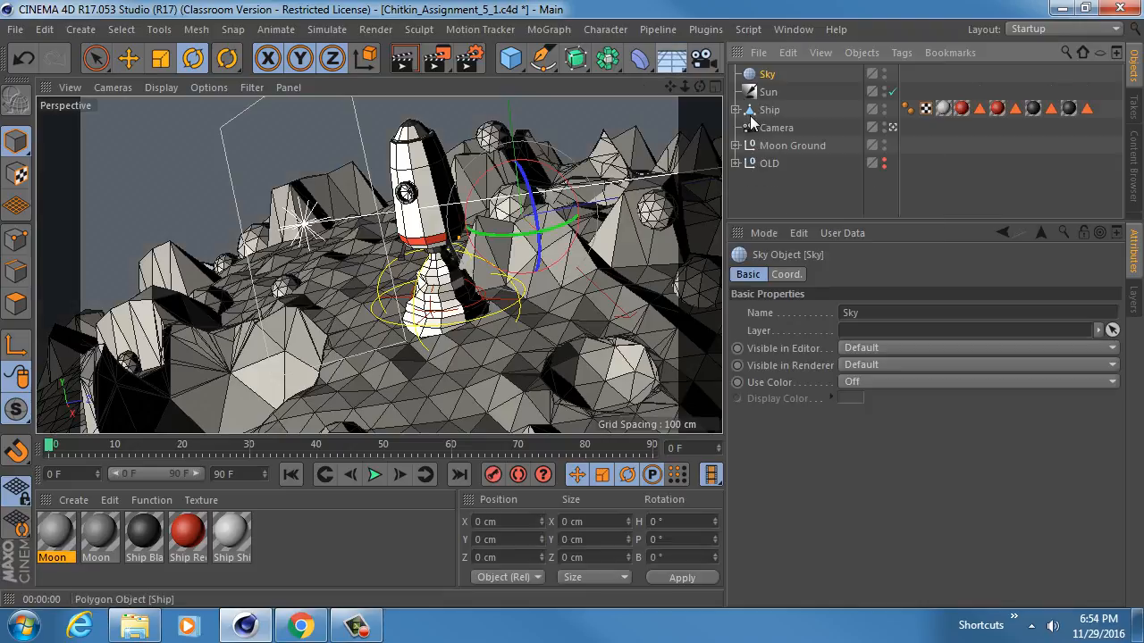
Create a new material and set its color to dark blue, H 248°, S 59%, V 35%.
{"action": "double_click", "coordinate": [315, 522]}
{"action": "double_click", "coordinate": [67, 533]}
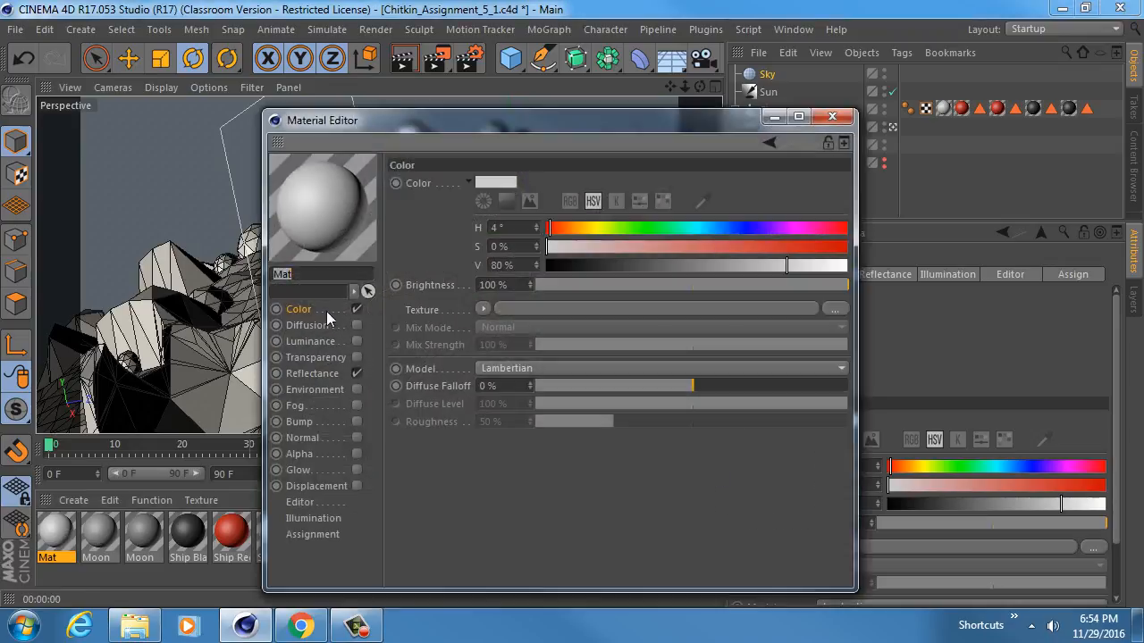
{"action": "left_click_drag", "start_coordinate": [709, 230], "coordinate": [754, 227]}
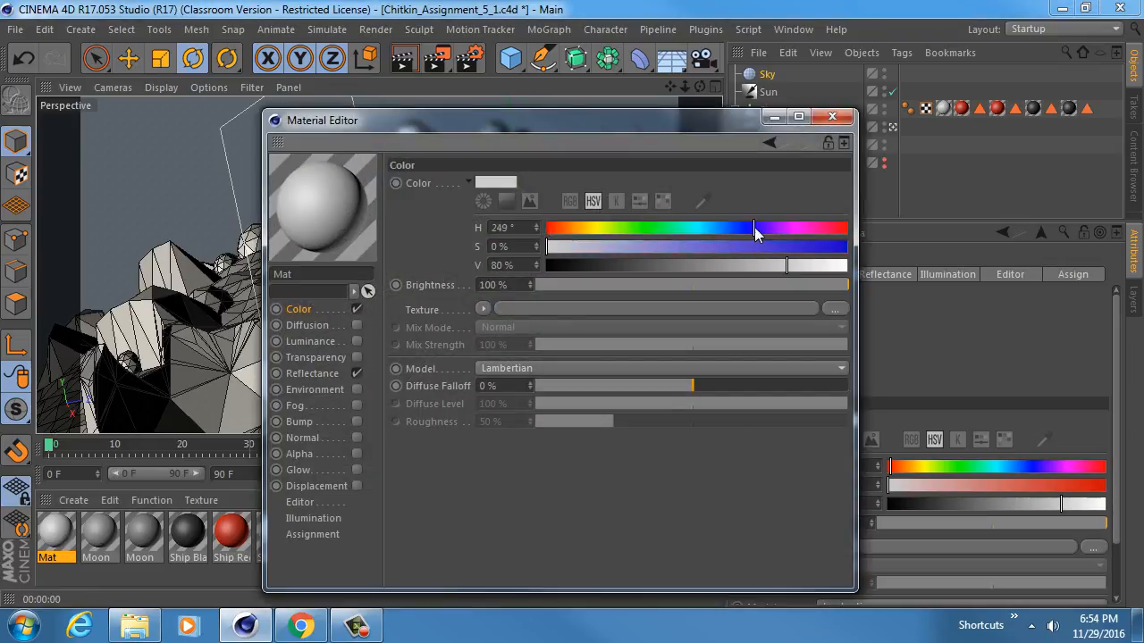
{"action": "mouse_move", "coordinate": [648, 248]}
{"action": "left_mouse_down"}
{"action": "mouse_move", "coordinate": [761, 248]}
{"action": "mouse_move", "coordinate": [739, 268]}
{"action": "mouse_move", "coordinate": [623, 273]}
{"action": "mouse_move", "coordinate": [650, 265]}
{"action": "left_mouse_up"}
{"action": "left_click_drag", "start_coordinate": [760, 245], "coordinate": [723, 243]}
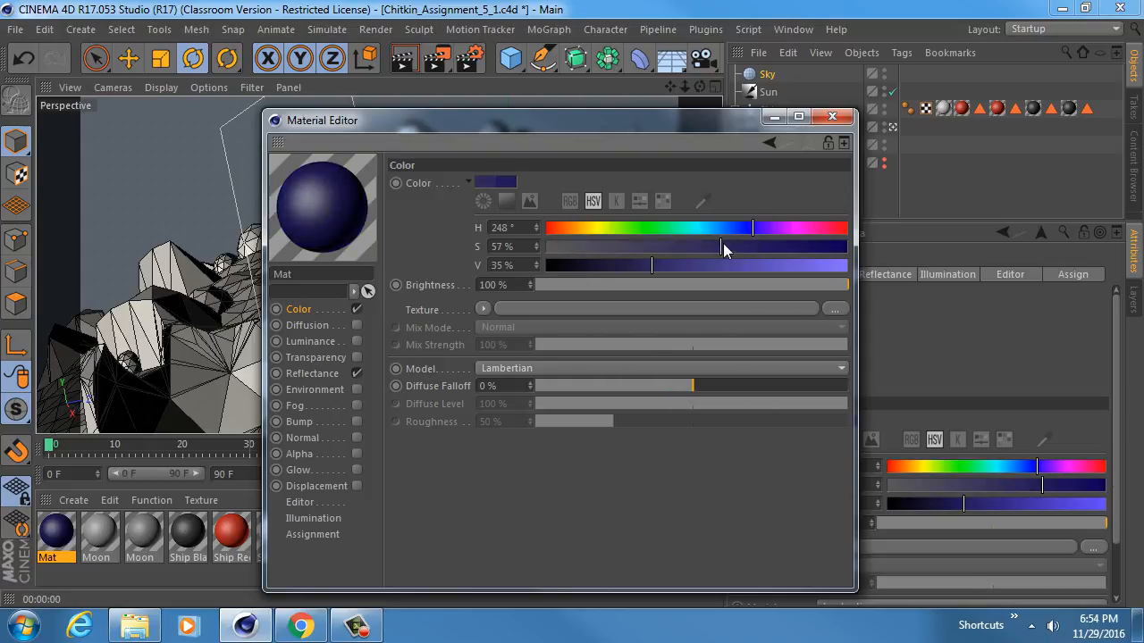
Turn off the Reflectance channel of the new dark blue material and close its editor.
{"action": "left_click", "coordinate": [316, 374]}
{"action": "left_click", "coordinate": [357, 374]}
{"action": "left_click", "coordinate": [304, 309]}
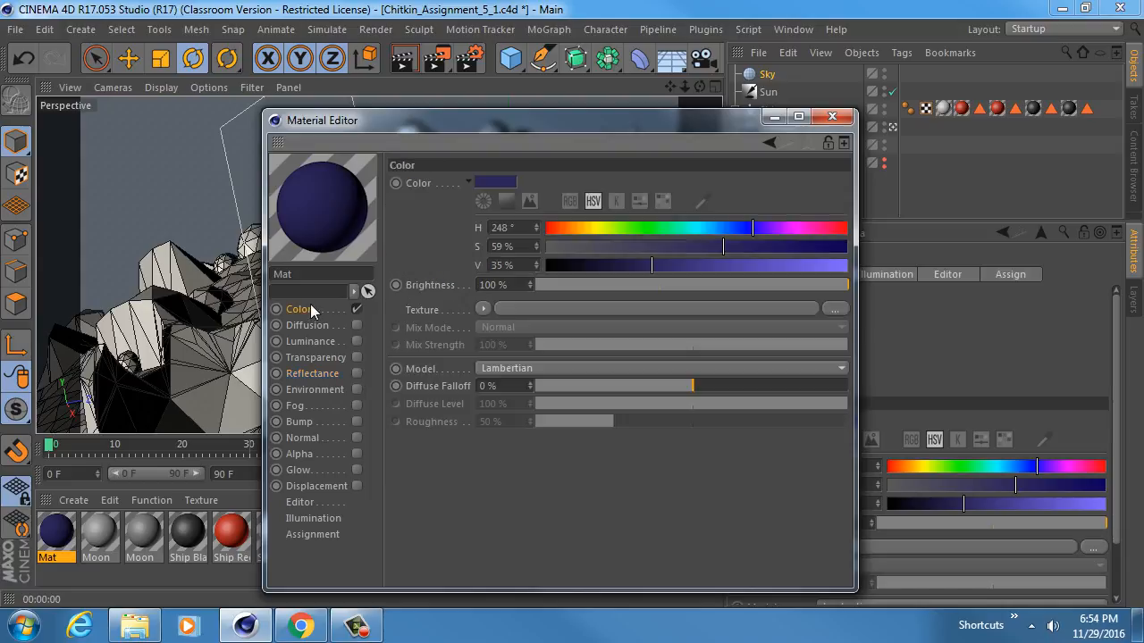
{"action": "left_click", "coordinate": [832, 116]}
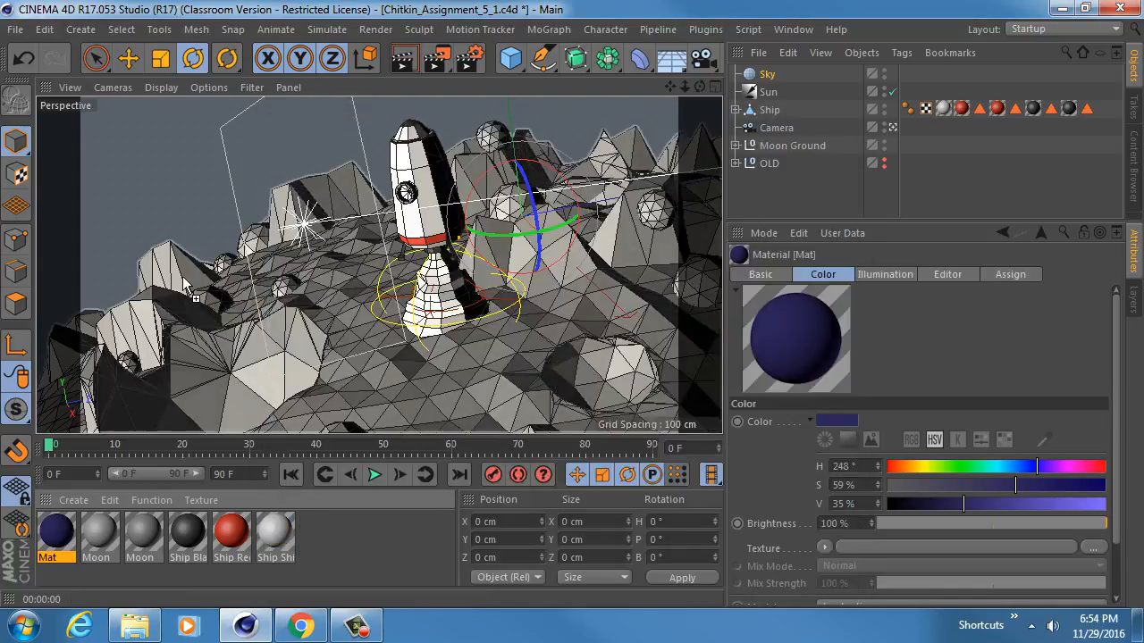
Apply the dark blue material to the Sky object and render the view.
{"action": "left_click_drag", "start_coordinate": [174, 159], "coordinate": [174, 157]}
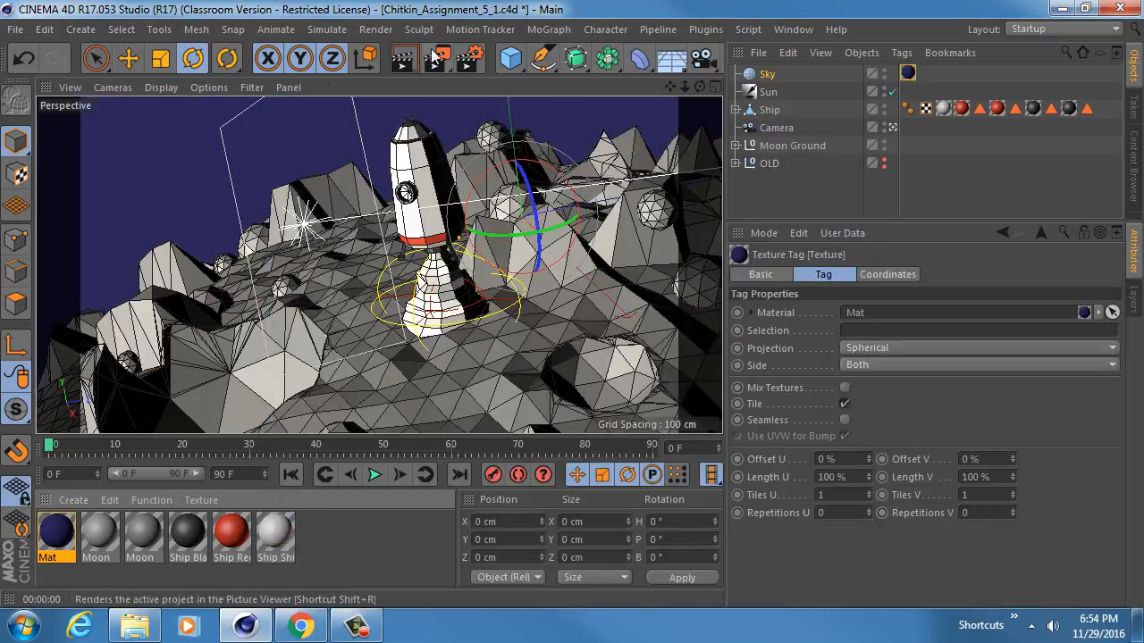
{"action": "left_click", "coordinate": [404, 60]}
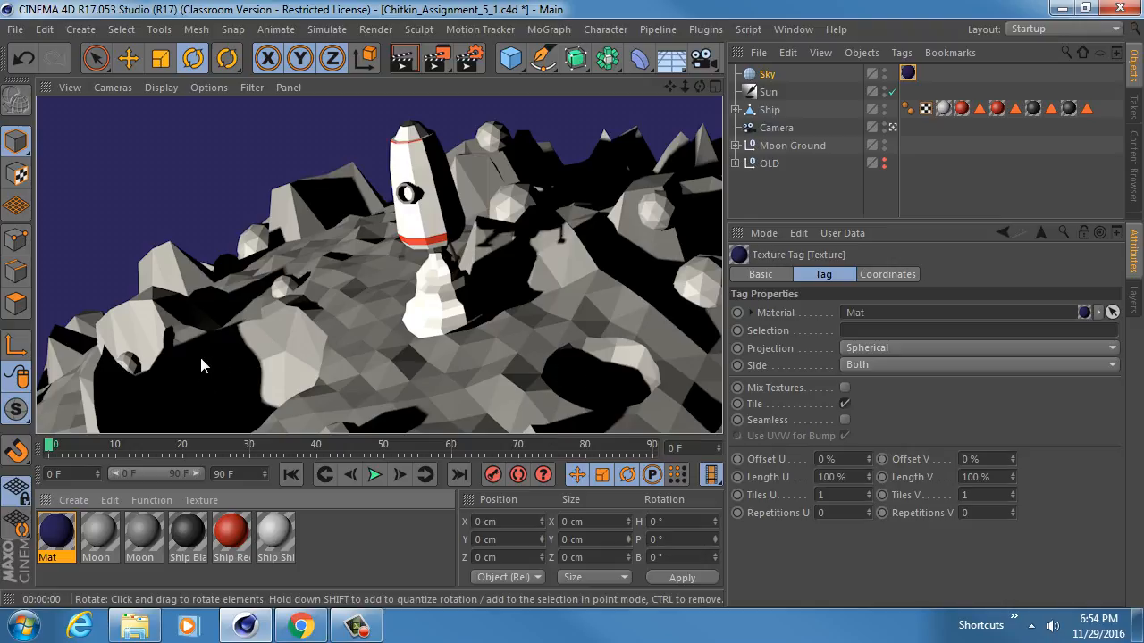
{"action": "left_click", "coordinate": [822, 194]}
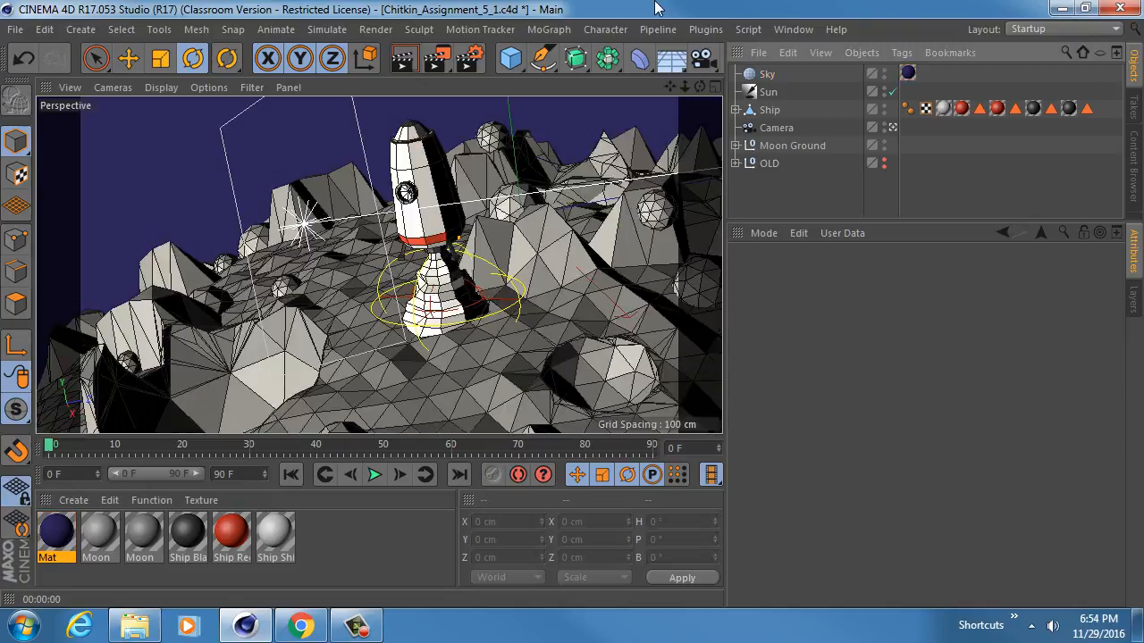
Save the project and render the camera view again.
{"action": "key", "text": "ctrl+s"}
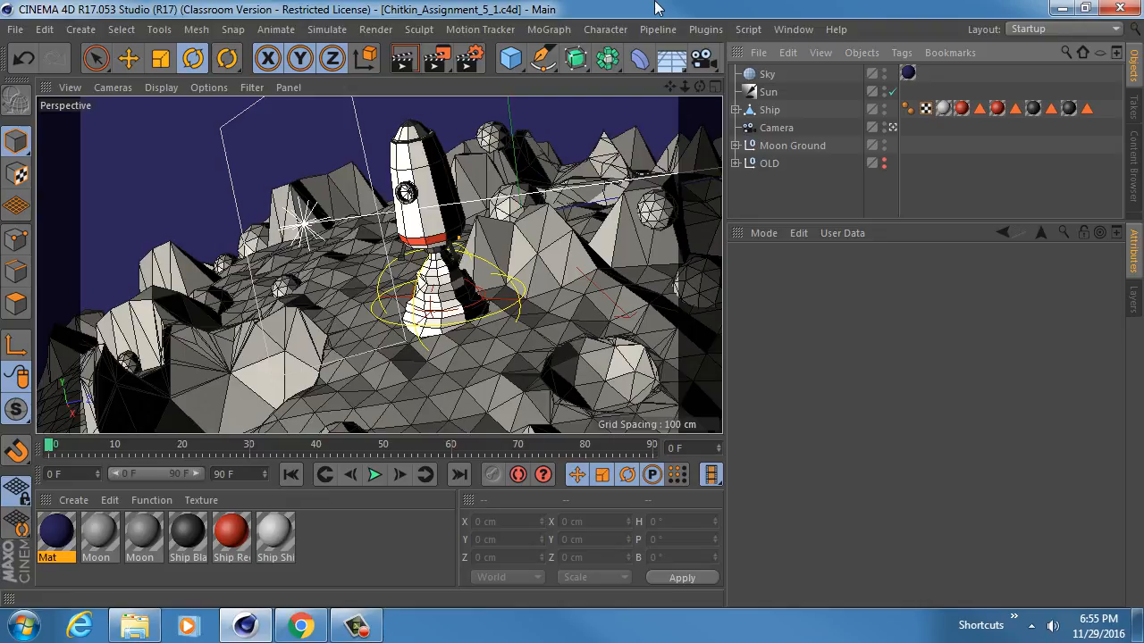
{"action": "left_click", "coordinate": [404, 58]}
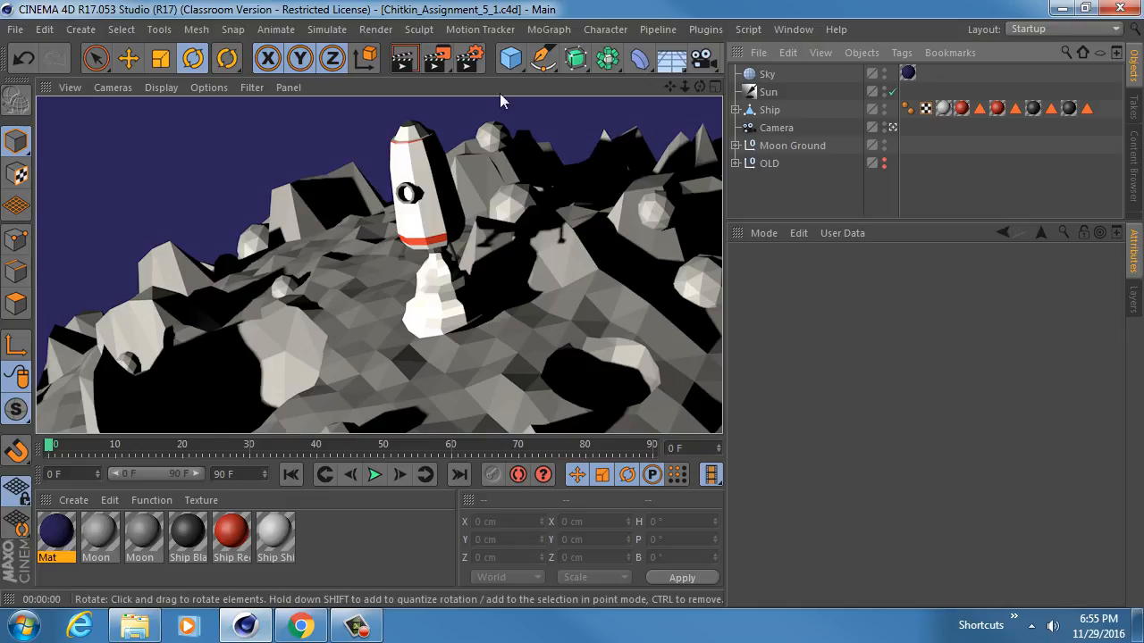
Add the Global Illumination effect to the render settings.
{"action": "left_click", "coordinate": [467, 58]}
{"action": "left_click_drag", "start_coordinate": [314, 22], "coordinate": [632, 53]}
{"action": "left_click", "coordinate": [360, 364]}
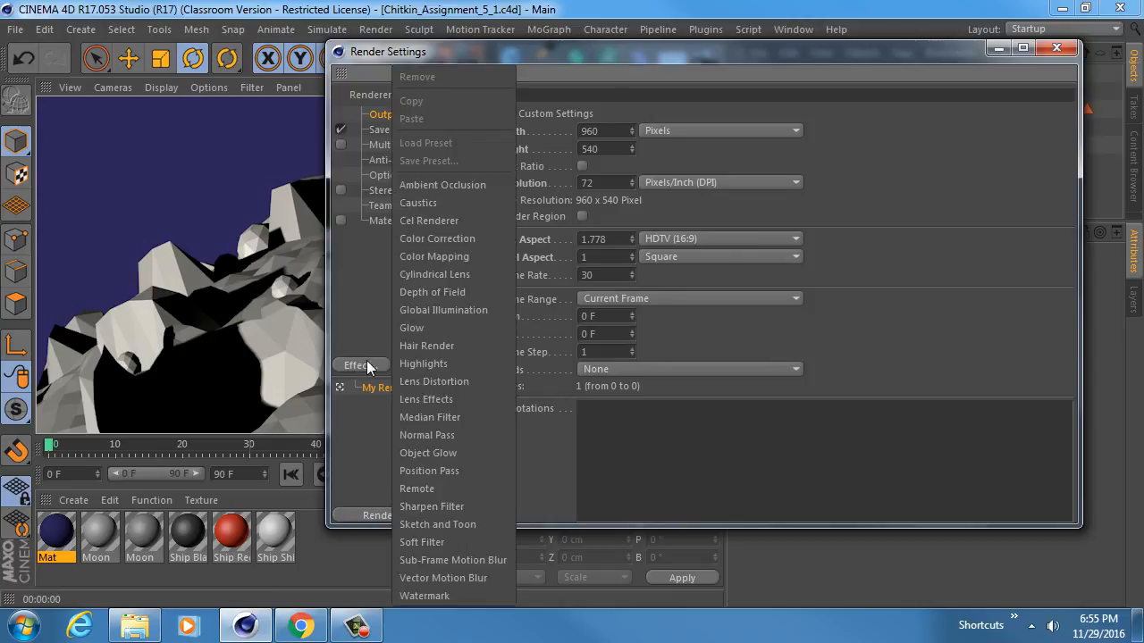
{"action": "left_click", "coordinate": [496, 309]}
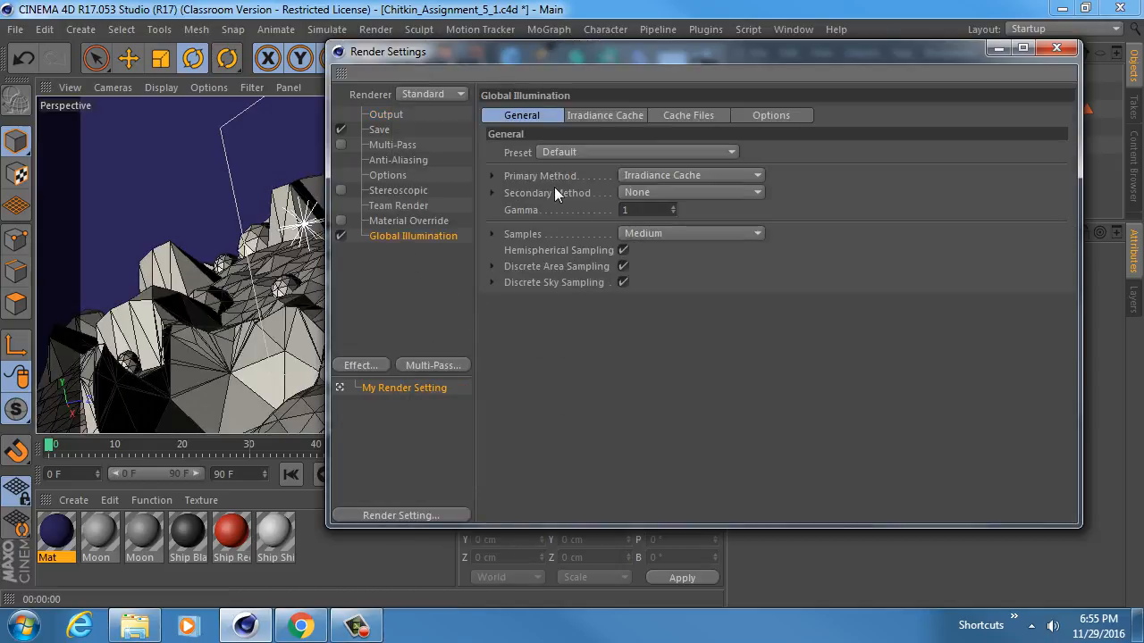
Set the Global Illumination primary method to Quasi-Monte Carlo (QMC).
{"action": "left_click", "coordinate": [643, 176]}
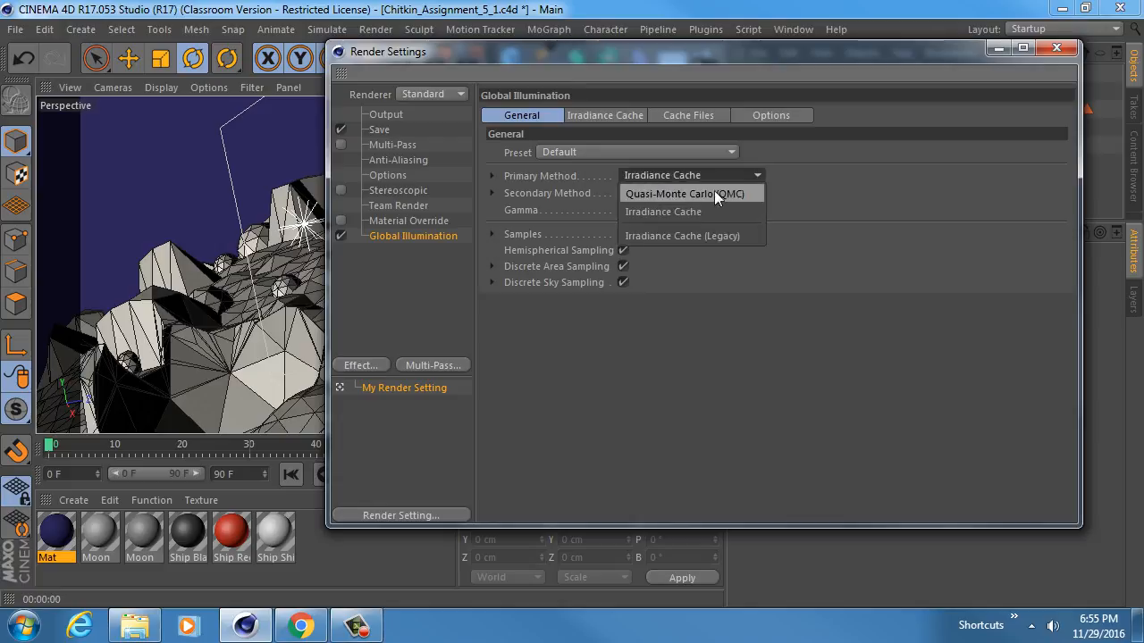
{"action": "left_click", "coordinate": [553, 175]}
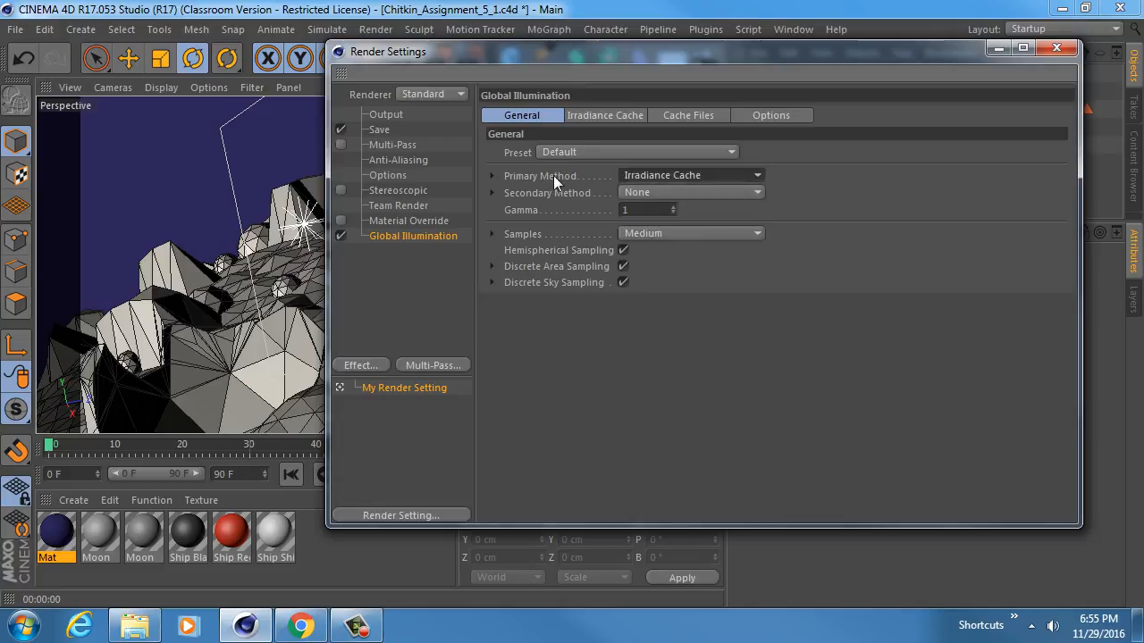
{"action": "left_click", "coordinate": [647, 175]}
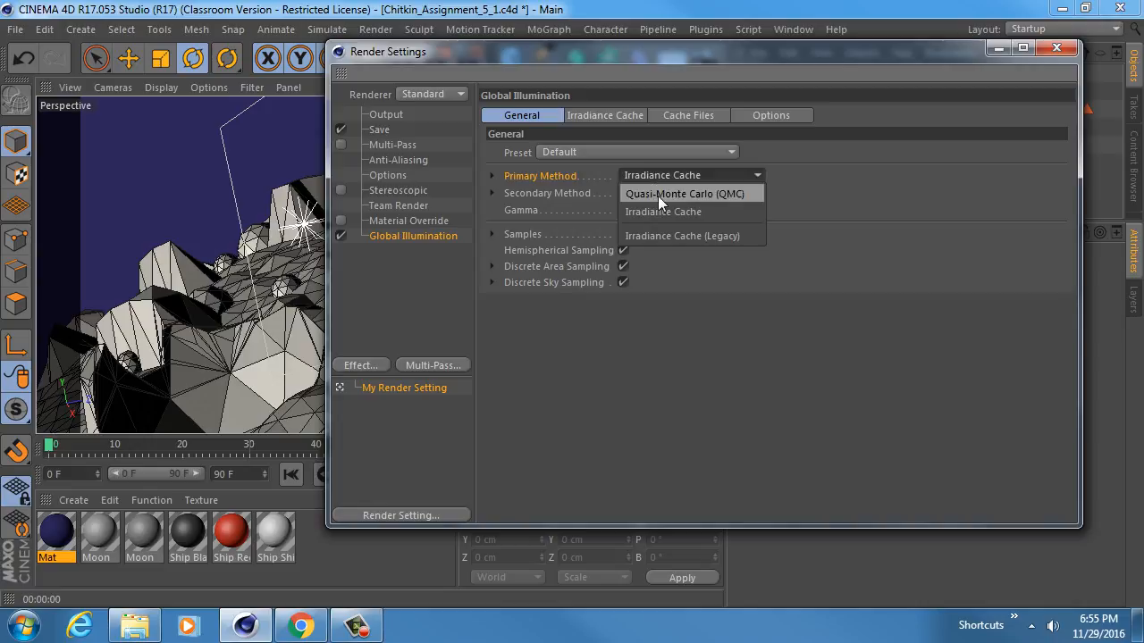
{"action": "left_click", "coordinate": [733, 194]}
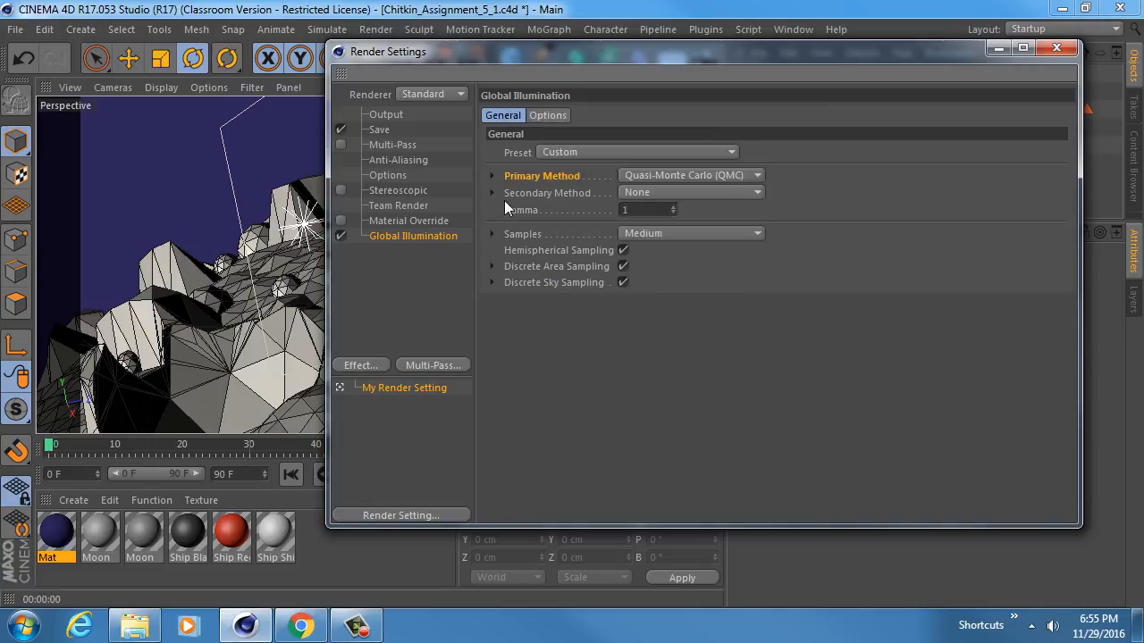
Set the Global Illumination secondary method to Light Mapping with a maximum depth of 4.
{"action": "left_click", "coordinate": [630, 193]}
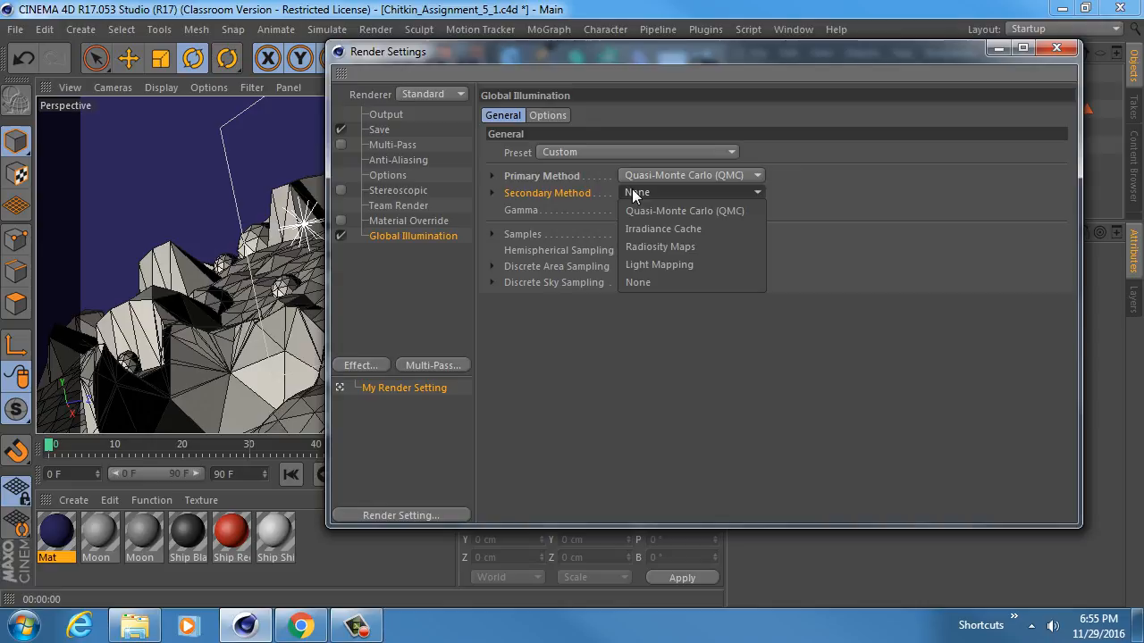
{"action": "left_click", "coordinate": [682, 264]}
{"action": "double_click", "coordinate": [641, 209]}
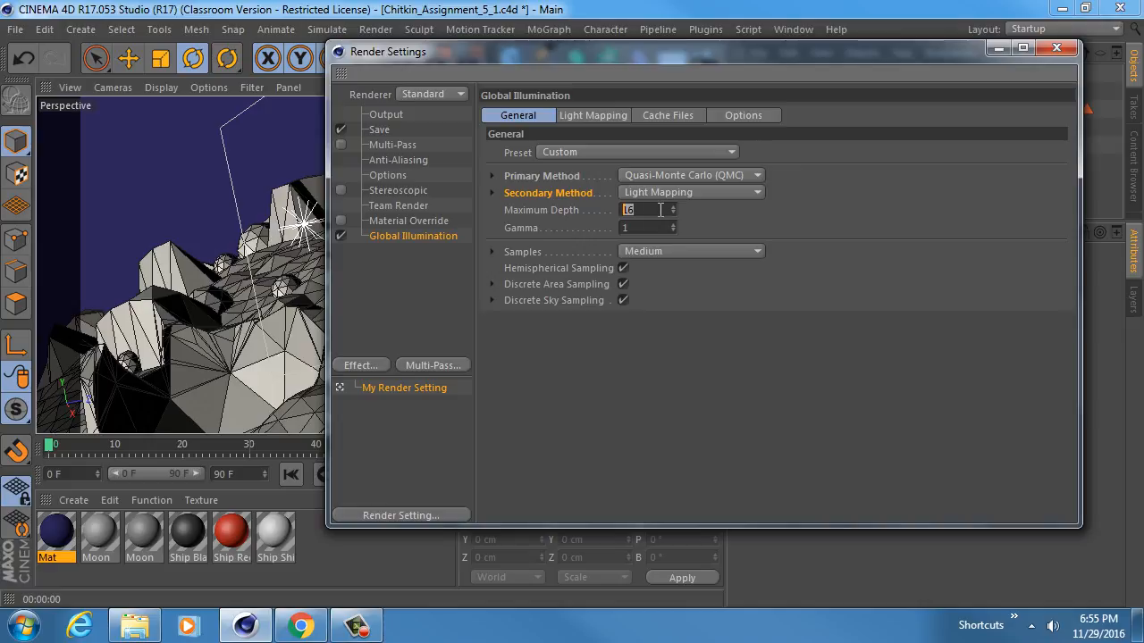
{"action": "type", "text": "4"}
Set the Global Illumination samples to Low.
{"action": "left_click", "coordinate": [490, 252]}
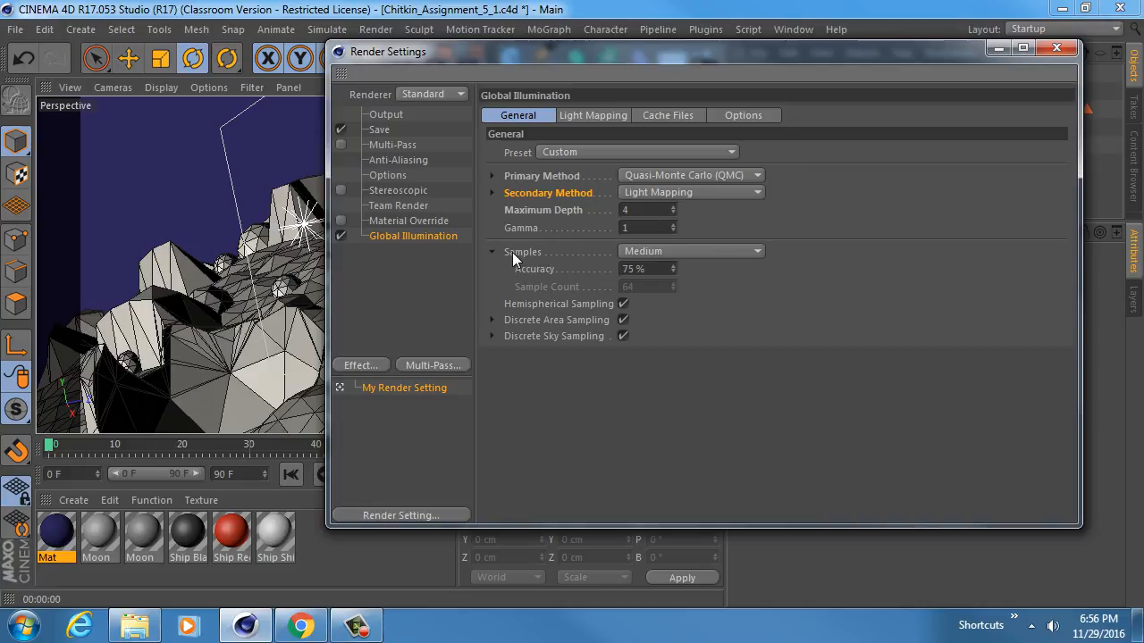
{"action": "left_click", "coordinate": [638, 250]}
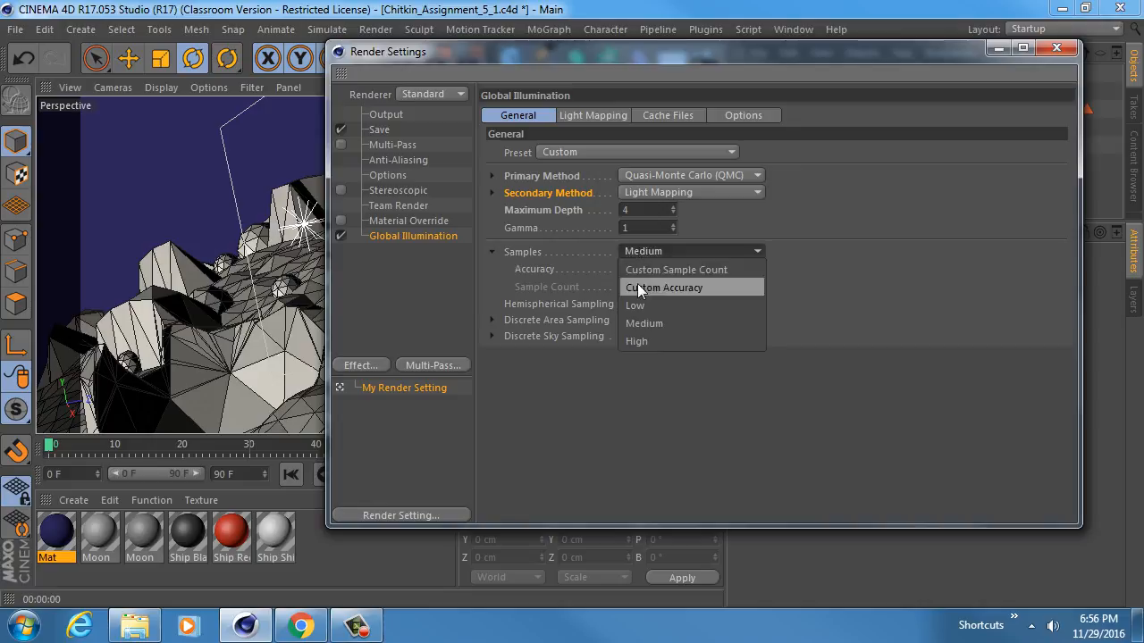
{"action": "left_click", "coordinate": [662, 305]}
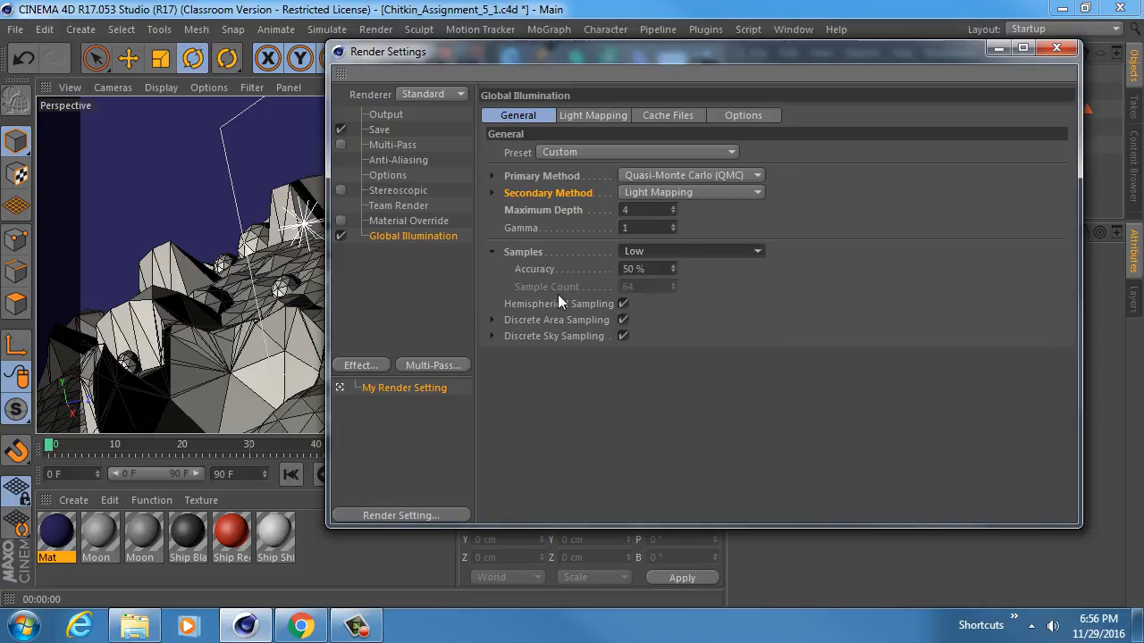
Set the Light Mapping path count (x1000) to 100, and render the view with Global Illumination.
{"action": "left_click", "coordinate": [573, 115]}
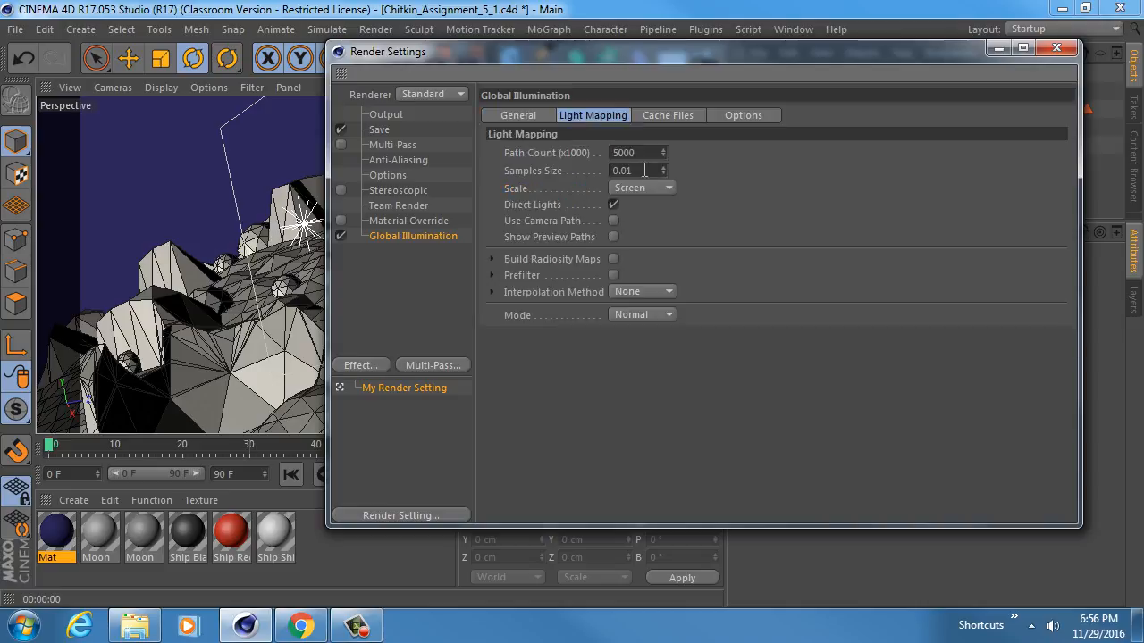
{"action": "double_click", "coordinate": [647, 152]}
{"action": "type", "text": "100"}
{"action": "key", "text": "Return"}
{"action": "left_click", "coordinate": [1057, 49]}
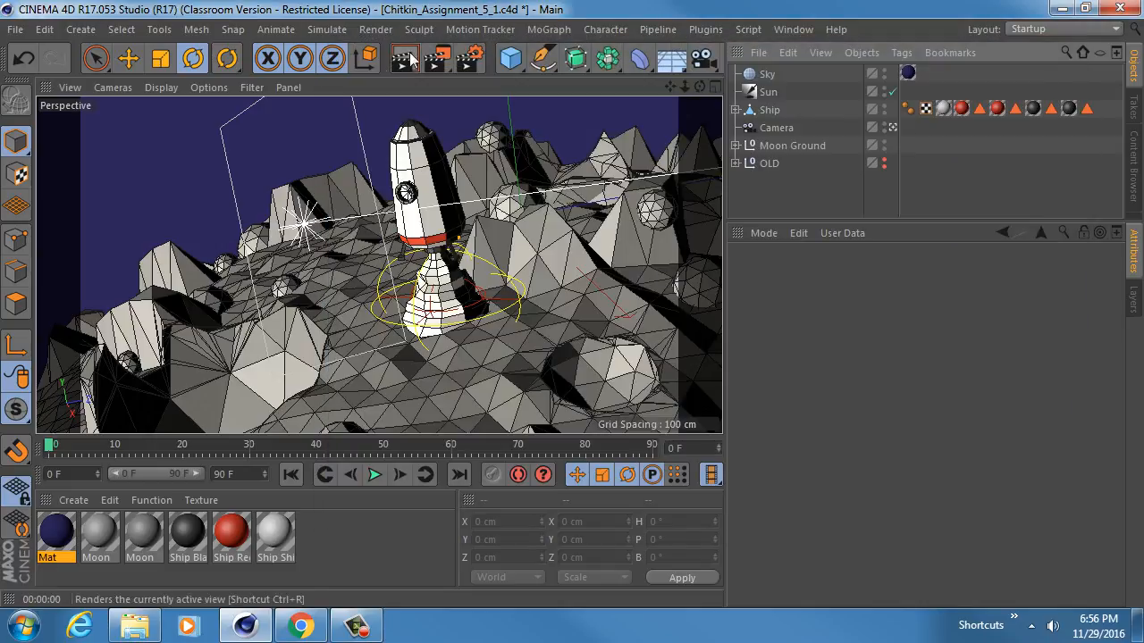
{"action": "left_click", "coordinate": [409, 58]}
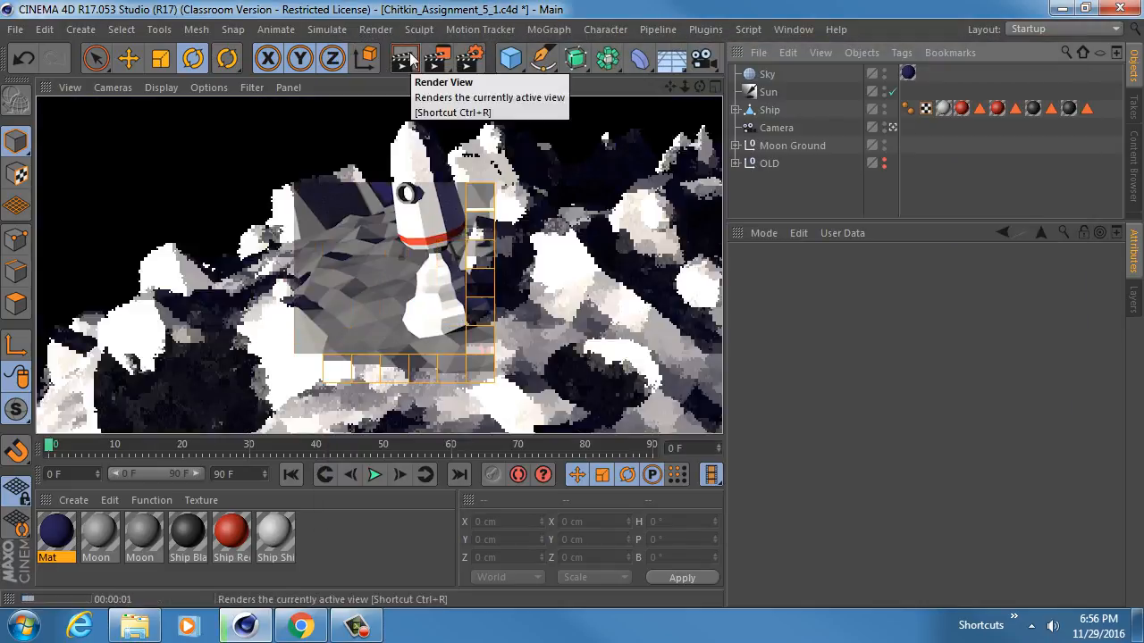
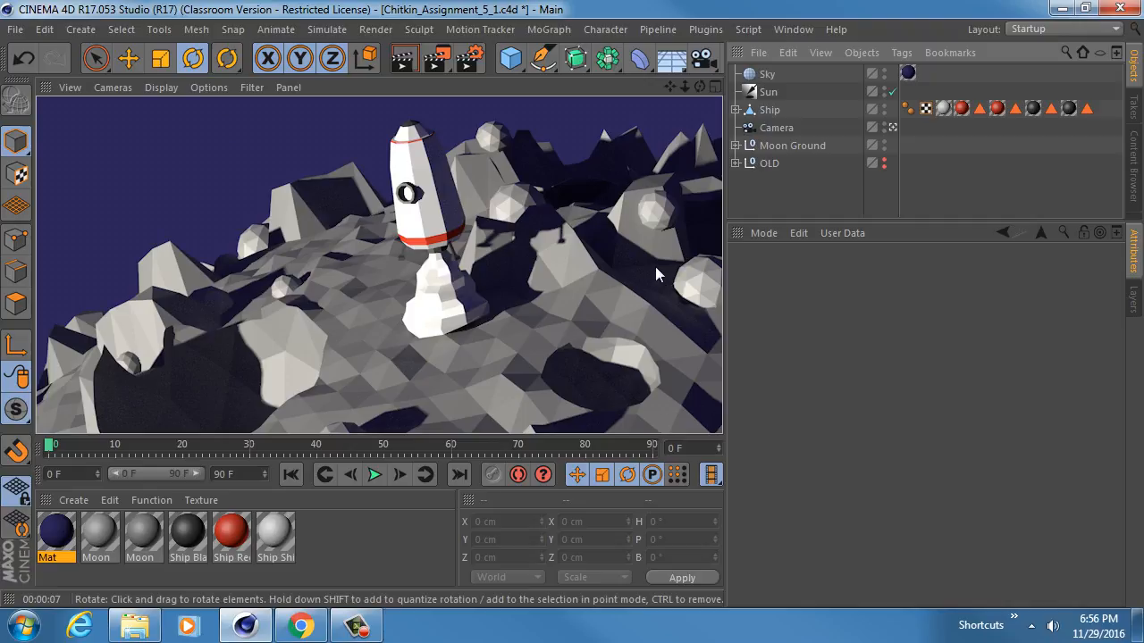
Darken the sky material's color to H 248°, S 36%, V 12%, and render the view.
{"action": "double_click", "coordinate": [56, 530]}
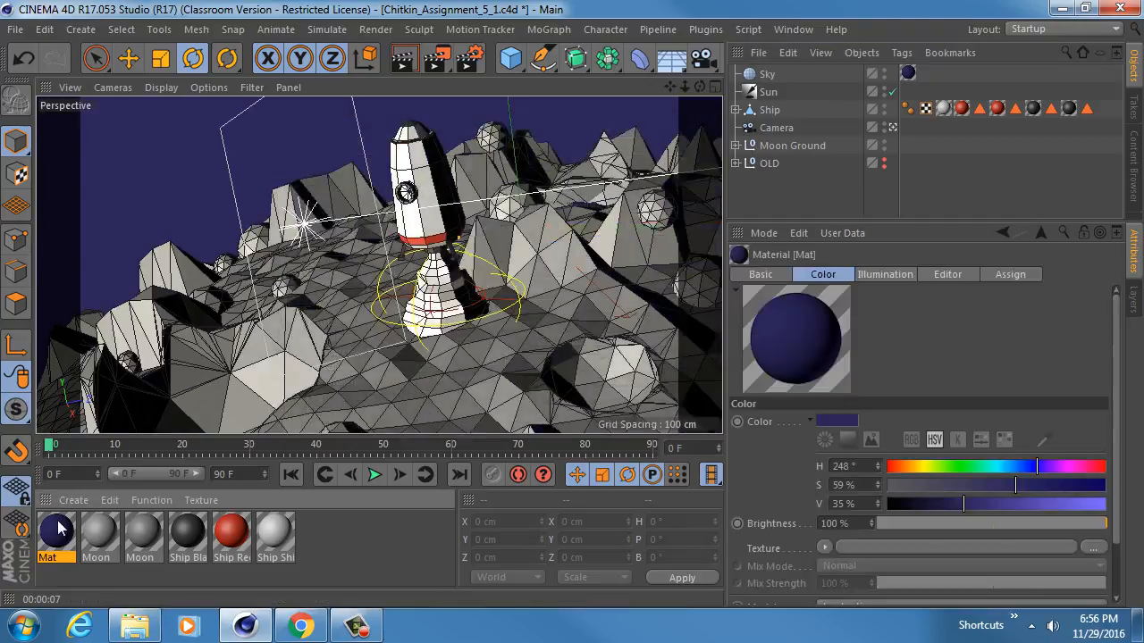
{"action": "left_click_drag", "start_coordinate": [665, 264], "coordinate": [581, 269]}
{"action": "left_click_drag", "start_coordinate": [724, 247], "coordinate": [654, 255]}
{"action": "left_click", "coordinate": [832, 117]}
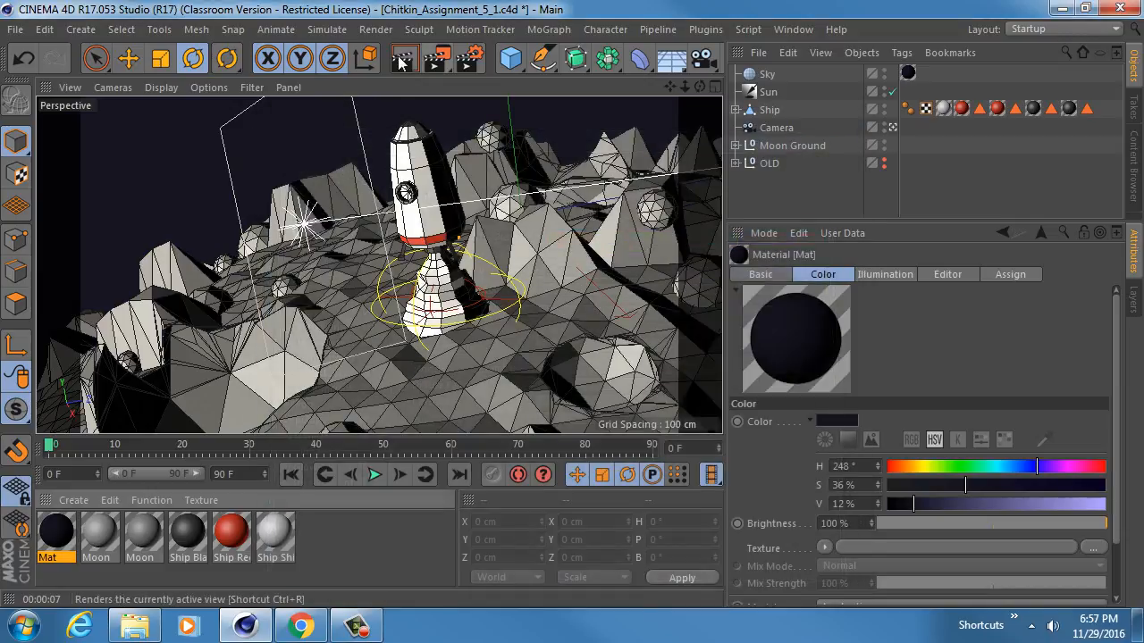
{"action": "left_click", "coordinate": [401, 60]}
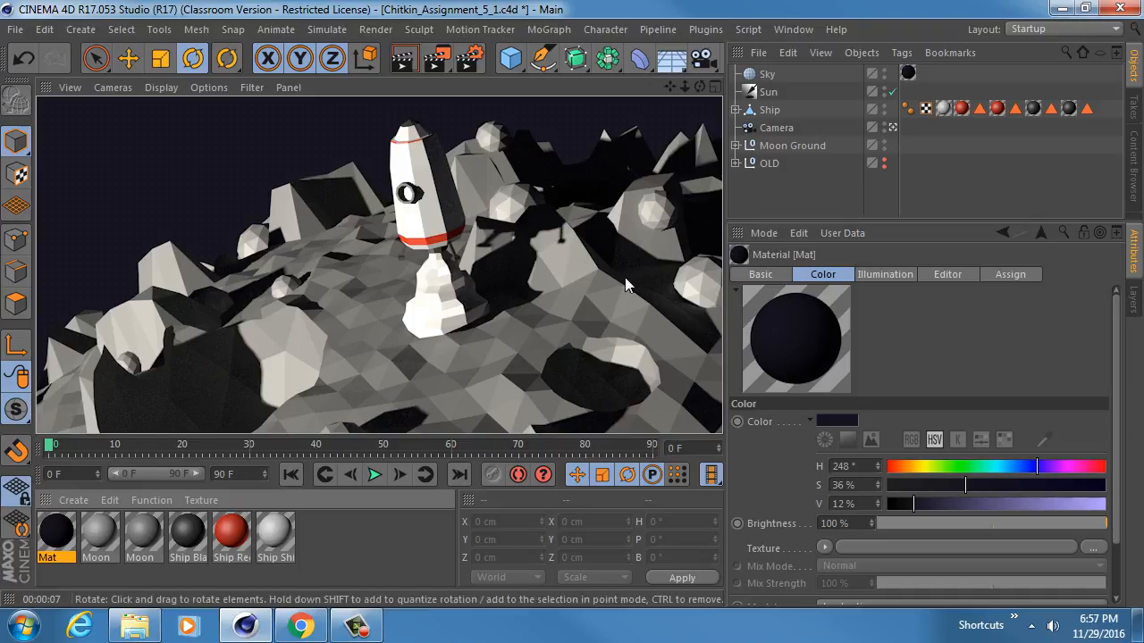
{"action": "left_click", "coordinate": [768, 194]}
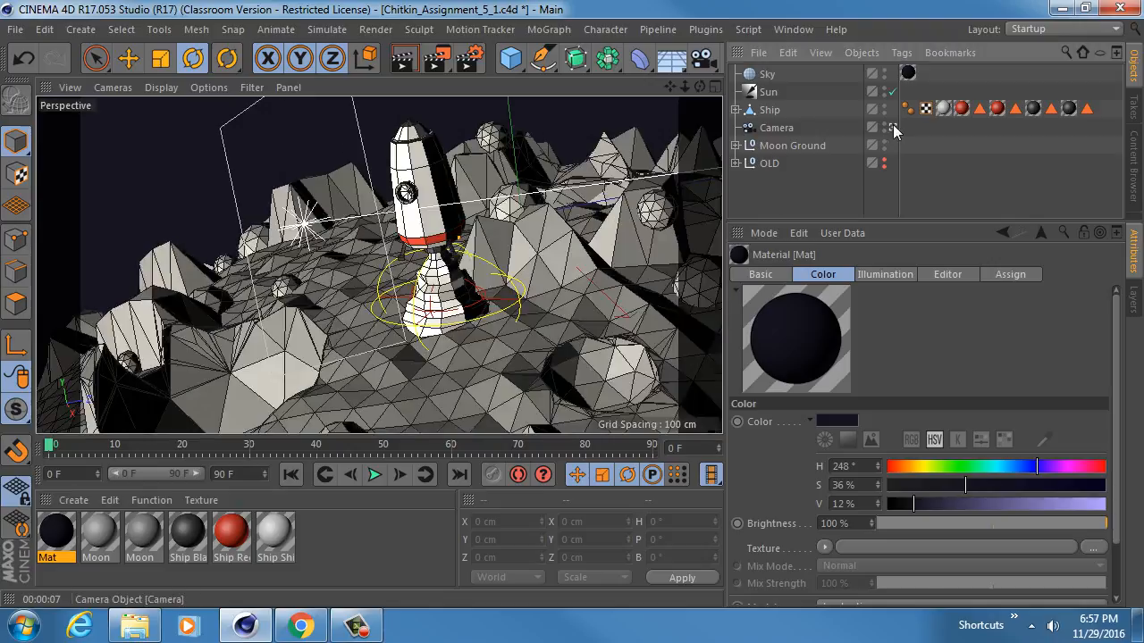
Leave the camera view, select the camera and pull its focus plane back to the rocket, at a focus distance of about 1163 cm.
{"action": "left_click", "coordinate": [892, 128]}
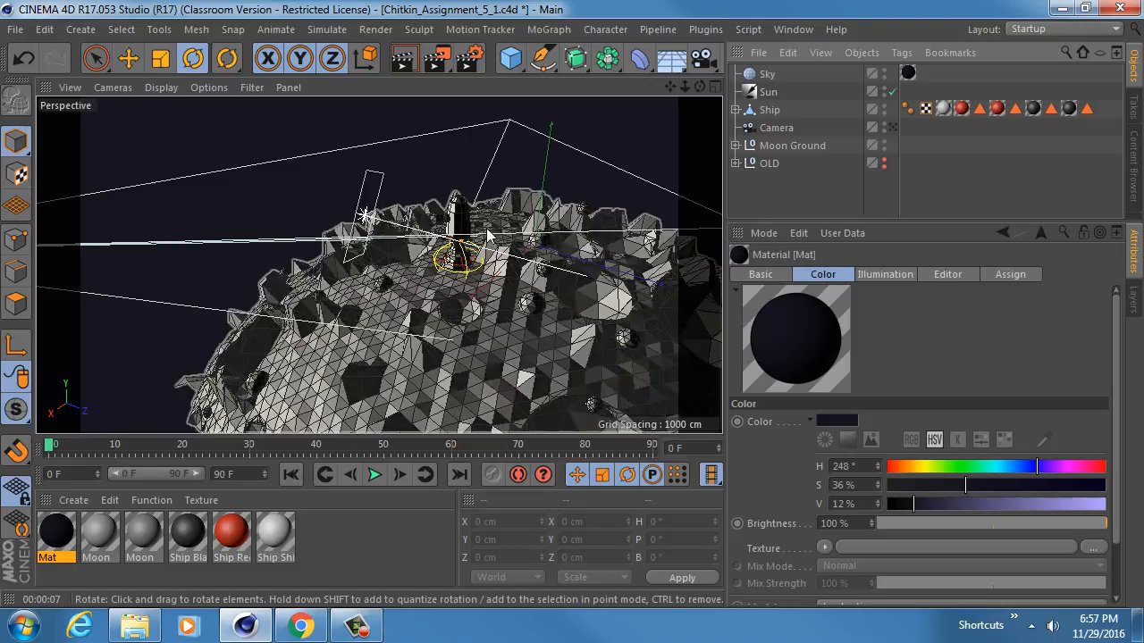
{"action": "left_click_drag", "start_coordinate": [491, 254], "coordinate": [416, 265], "text": "alt"}
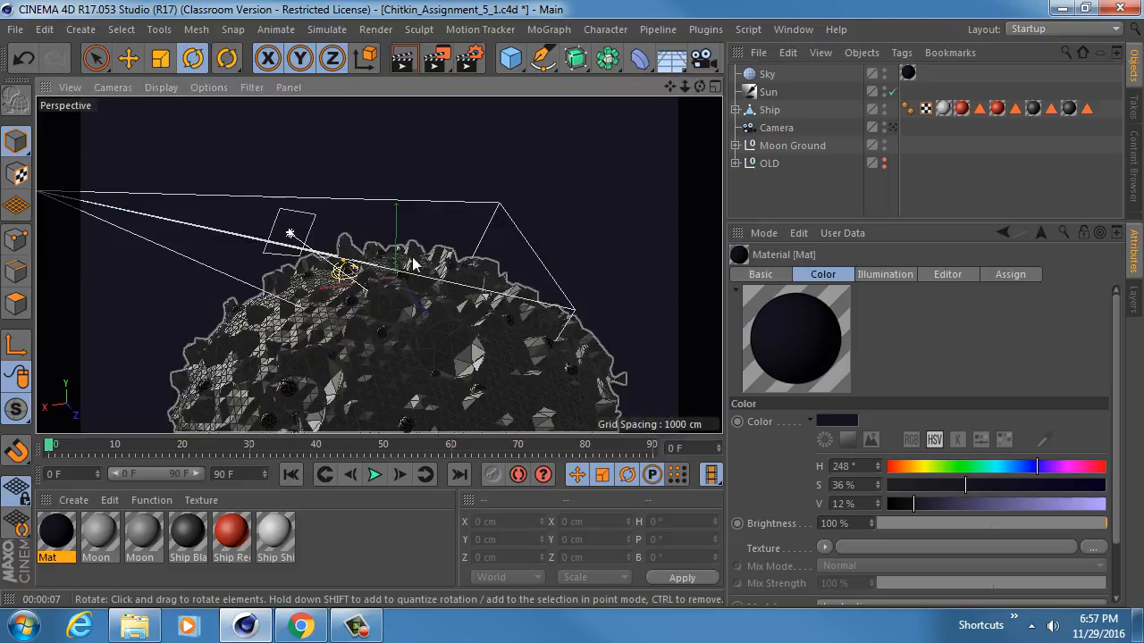
{"action": "left_click", "coordinate": [502, 210]}
{"action": "left_click", "coordinate": [502, 211]}
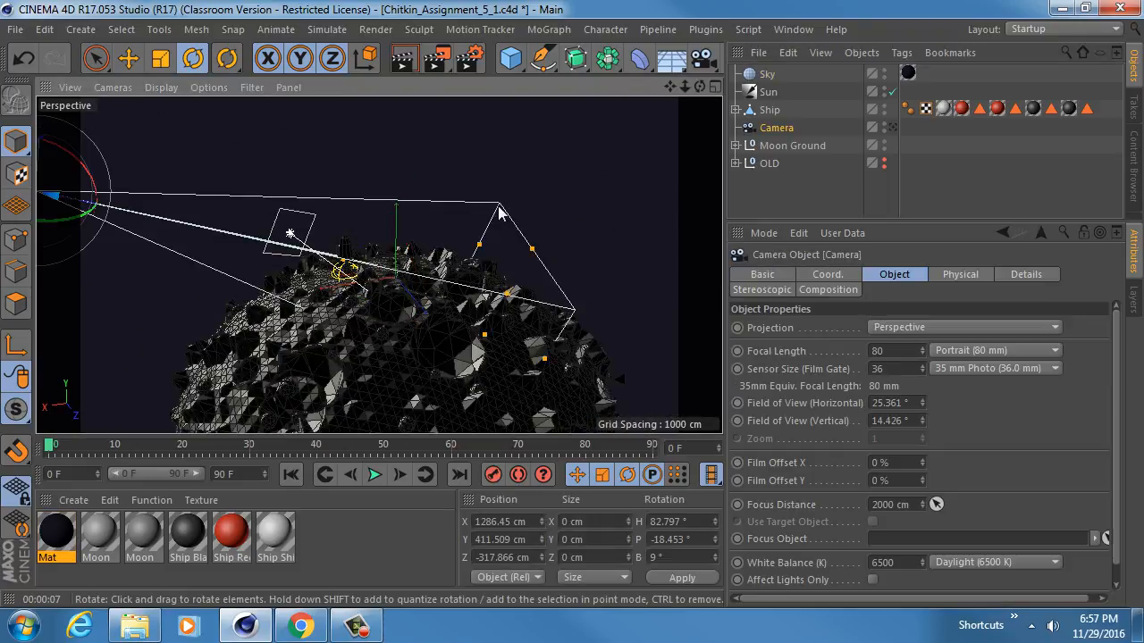
{"action": "left_click_drag", "start_coordinate": [490, 268], "coordinate": [429, 283], "text": "alt"}
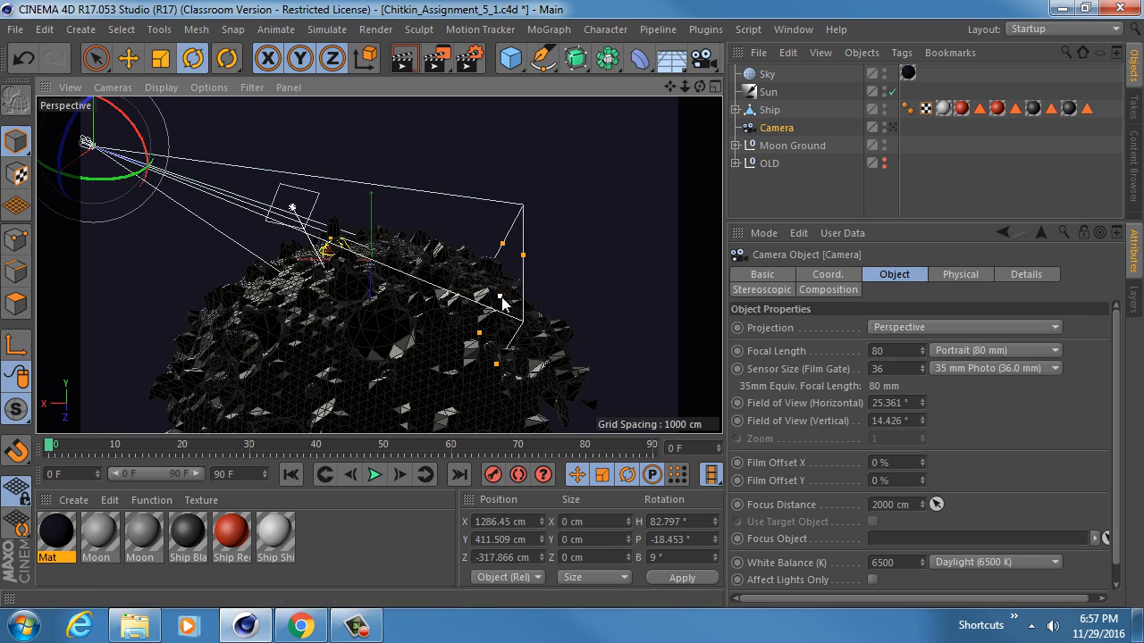
{"action": "left_click_drag", "start_coordinate": [502, 300], "coordinate": [329, 259]}
{"action": "scroll", "coordinate": [442, 244], "scroll_direction": "up", "scroll_amount": 6}
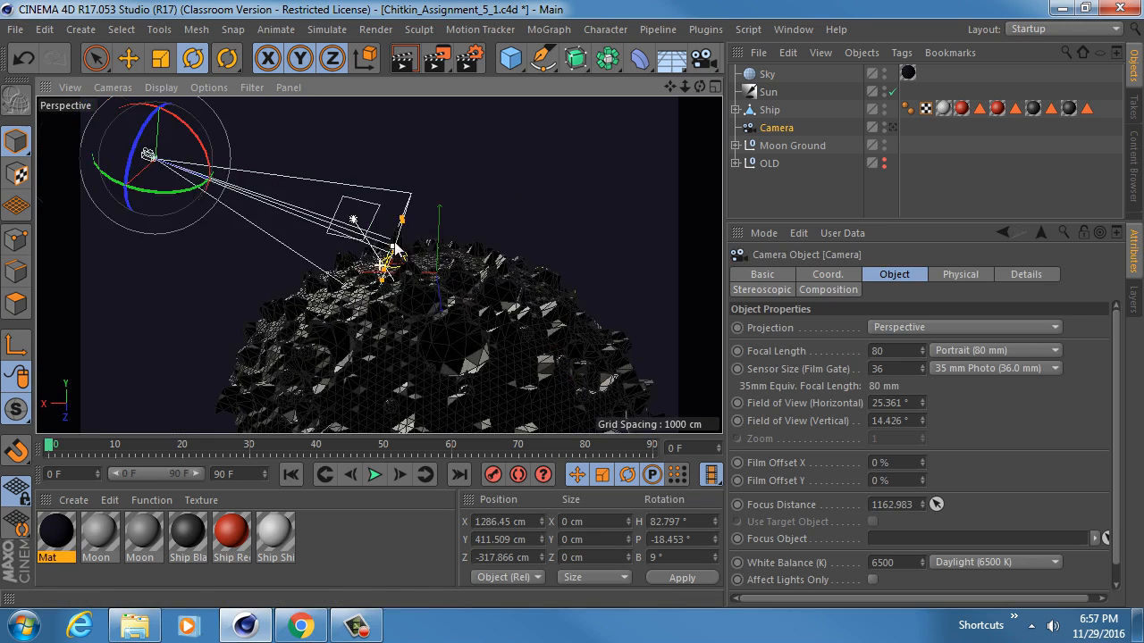
{"action": "left_click_drag", "start_coordinate": [434, 239], "coordinate": [393, 314], "text": "alt"}
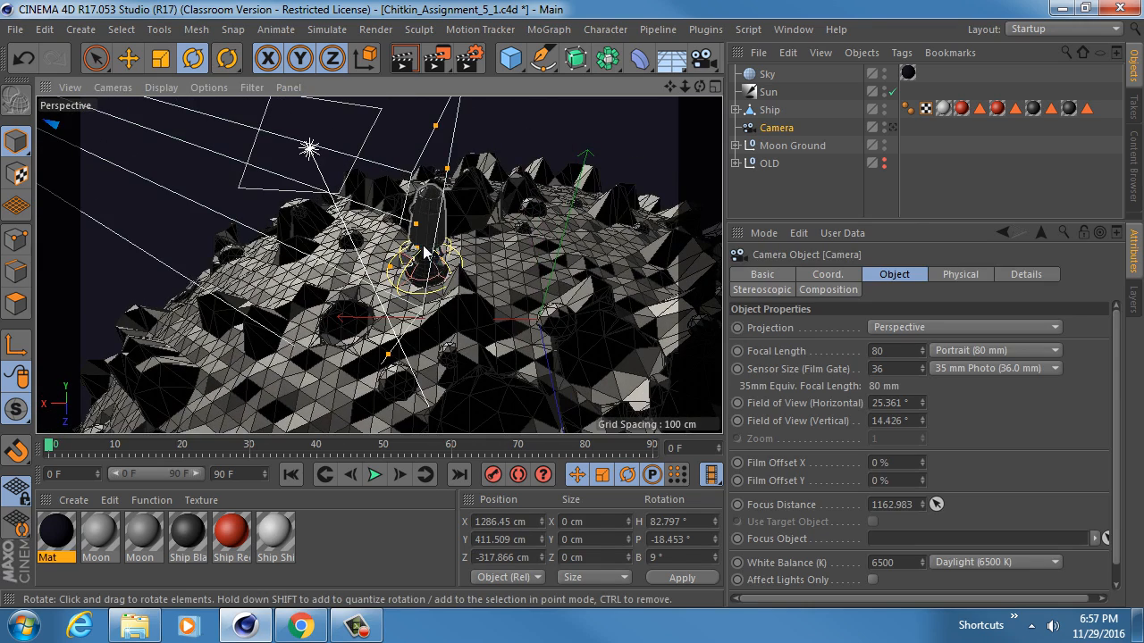
Fine-tune the camera's focus plane on the rocket to a focus distance of about 1150 cm.
{"action": "left_click", "coordinate": [768, 110]}
{"action": "left_click", "coordinate": [779, 128]}
{"action": "left_click_drag", "start_coordinate": [408, 257], "coordinate": [483, 195], "text": "alt"}
{"action": "middle_click", "coordinate": [436, 281]}
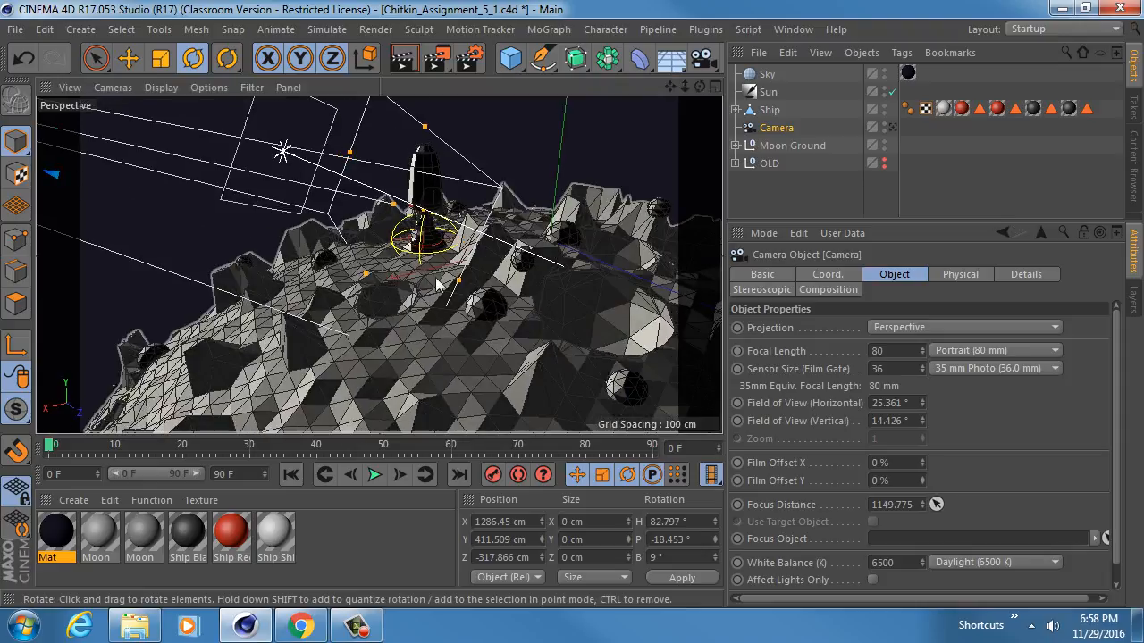
{"action": "middle_click", "coordinate": [354, 214]}
Look through the camera and set its focus distance to about 1144 cm by picking the rocket's body.
{"action": "left_click", "coordinate": [891, 128]}
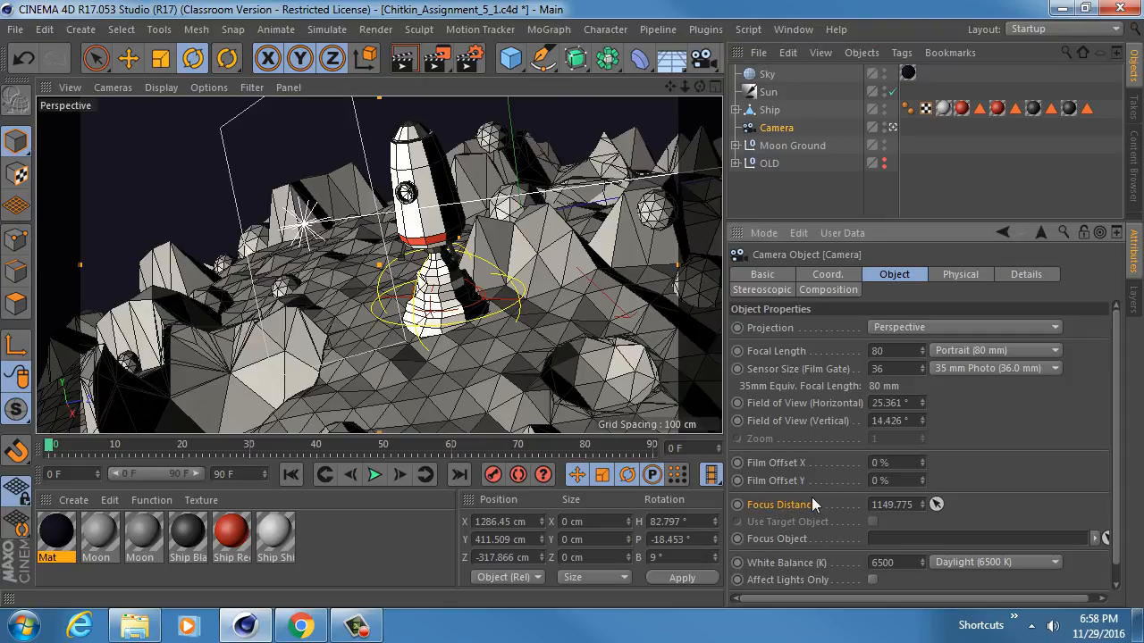
{"action": "left_click", "coordinate": [938, 508]}
{"action": "left_click", "coordinate": [430, 193]}
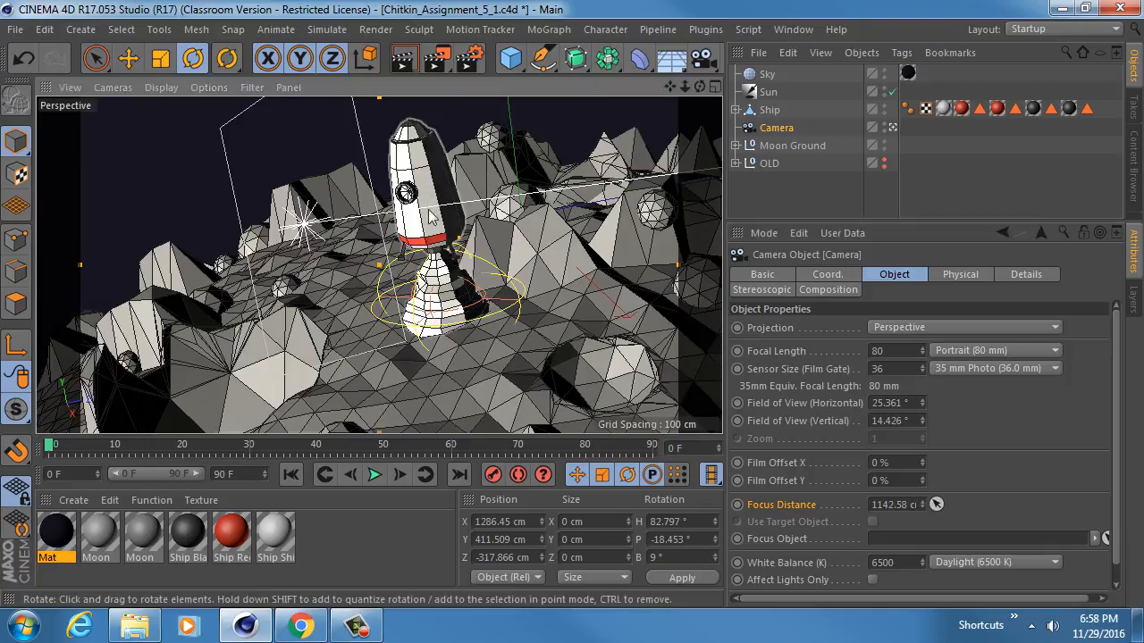
{"action": "left_click", "coordinate": [936, 505]}
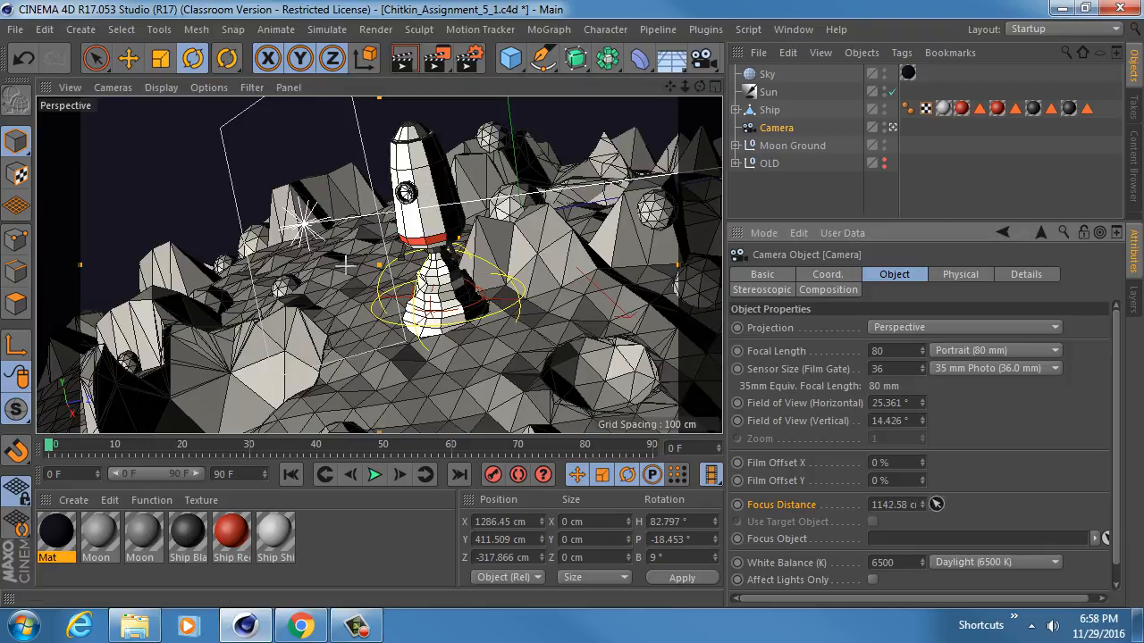
{"action": "left_click", "coordinate": [431, 206]}
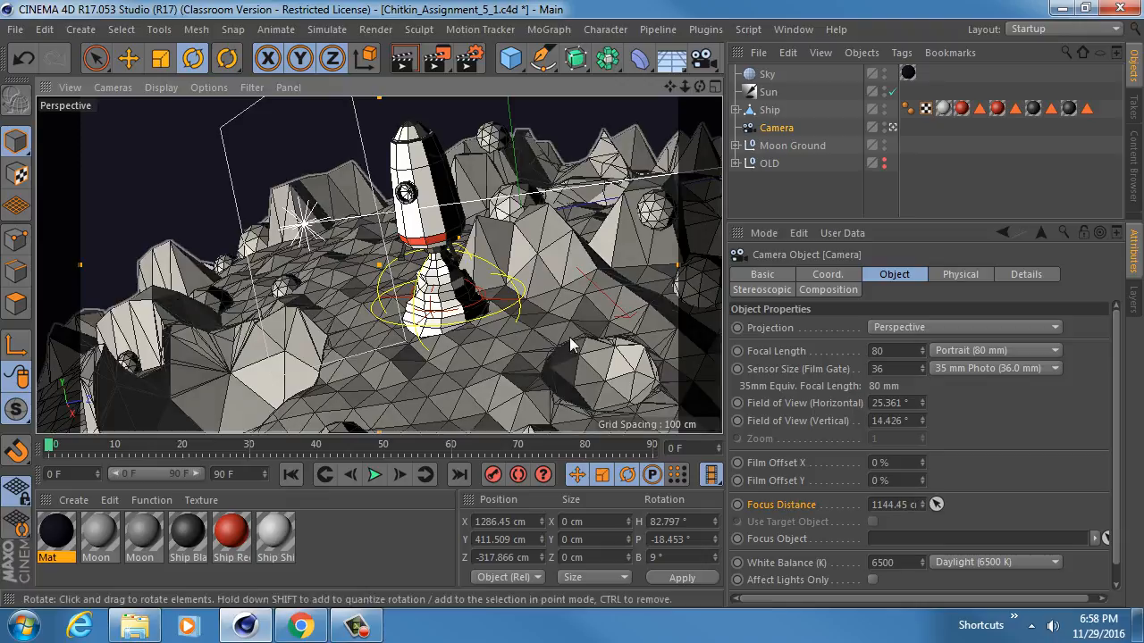
Leave the camera view and enable DOF Map Front Blur and DOF Map Rear Blur for the camera.
{"action": "left_click", "coordinate": [891, 129]}
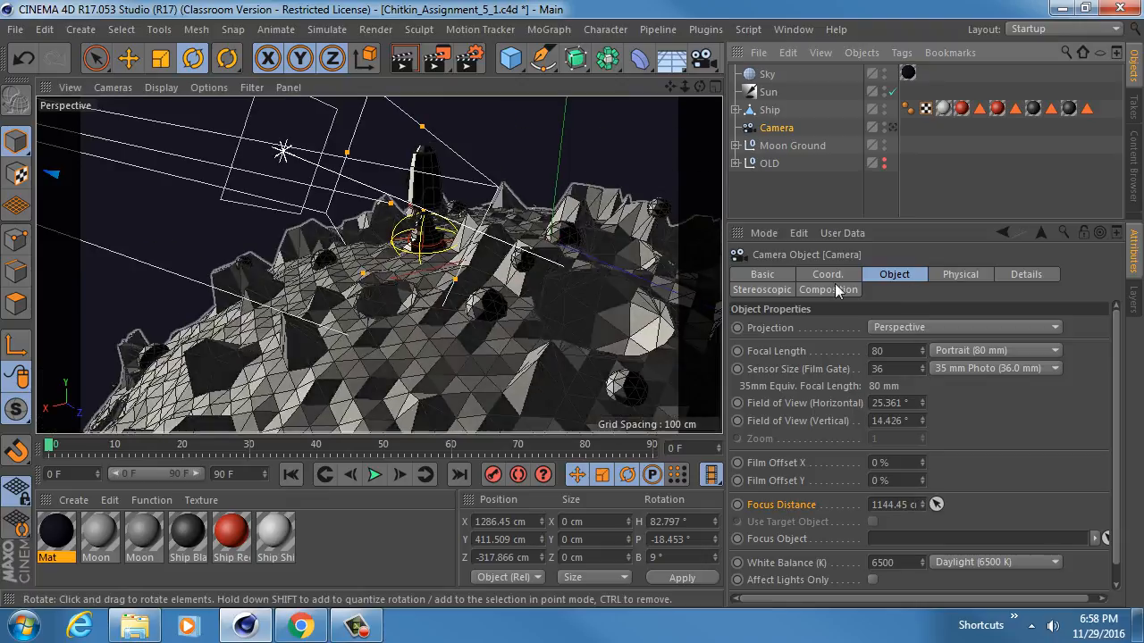
{"action": "left_click", "coordinate": [961, 275]}
{"action": "left_click", "coordinate": [1025, 274]}
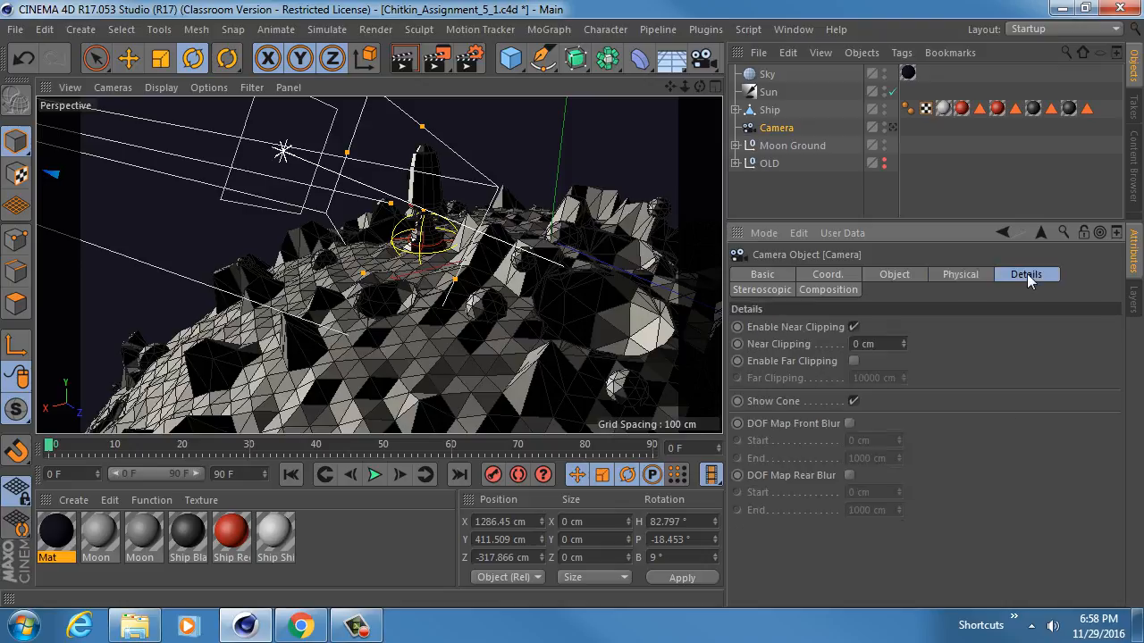
{"action": "left_click", "coordinate": [850, 423]}
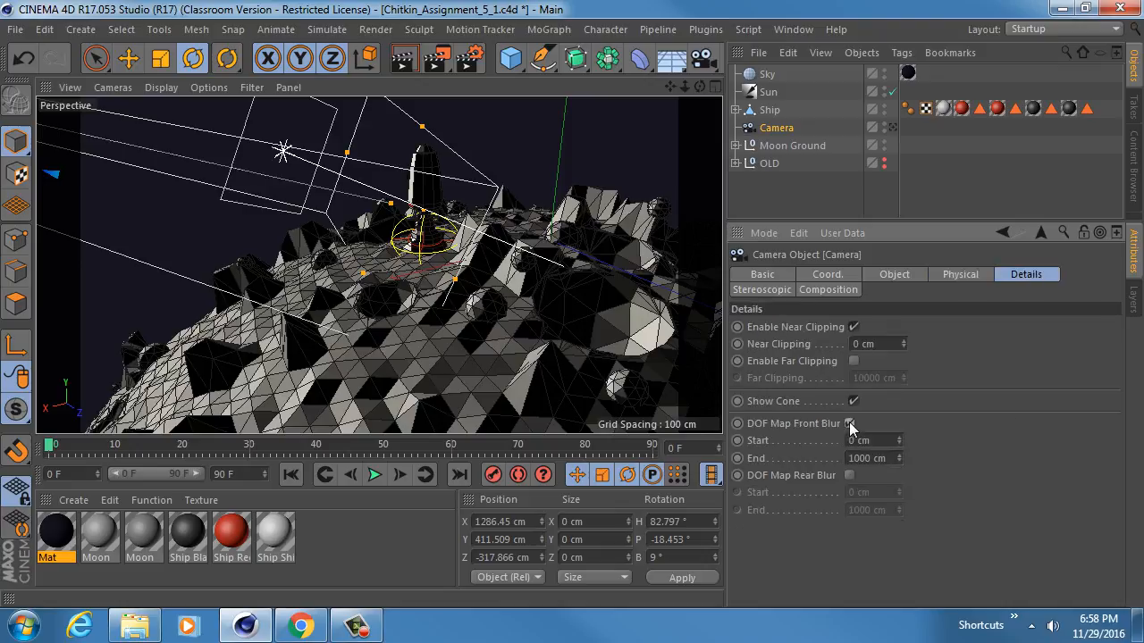
{"action": "left_click", "coordinate": [849, 475]}
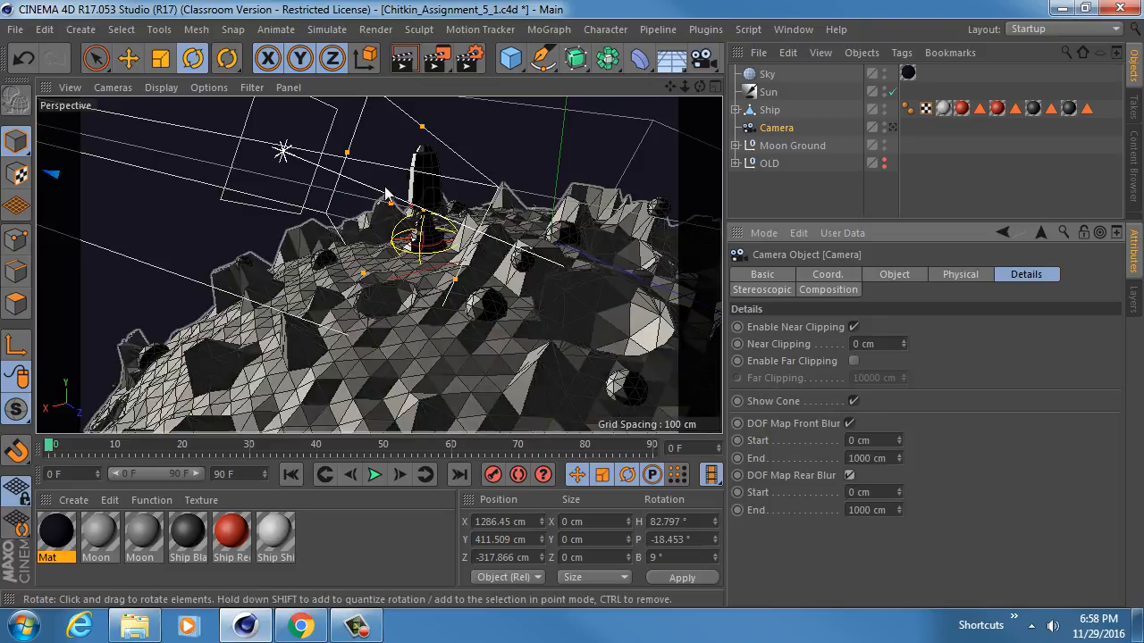
Pull the camera's blur planes toward the rocket, with the front blur end at about 423 cm and rear blur end at about 687 cm.
{"action": "middle_click_drag", "start_coordinate": [455, 223], "coordinate": [431, 261], "text": "alt"}
{"action": "right_click_drag", "start_coordinate": [429, 260], "coordinate": [298, 262], "text": "alt"}
{"action": "left_click_drag", "start_coordinate": [400, 264], "coordinate": [353, 266], "text": "alt"}
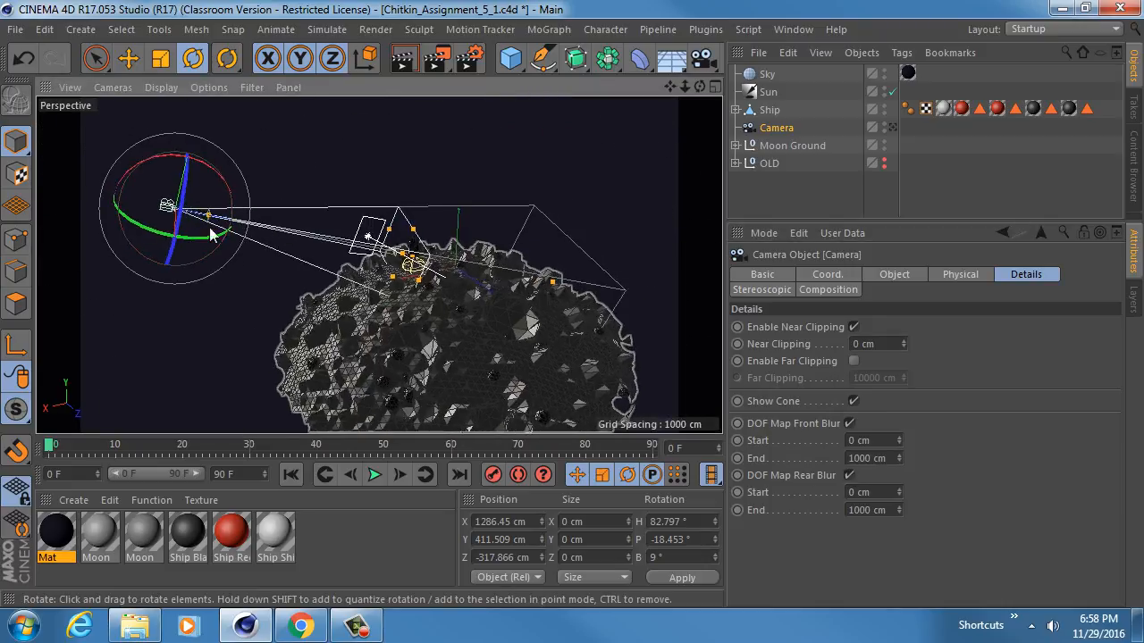
{"action": "right_click_drag", "start_coordinate": [210, 229], "coordinate": [293, 220], "text": "alt"}
{"action": "left_click_drag", "start_coordinate": [208, 205], "coordinate": [404, 281]}
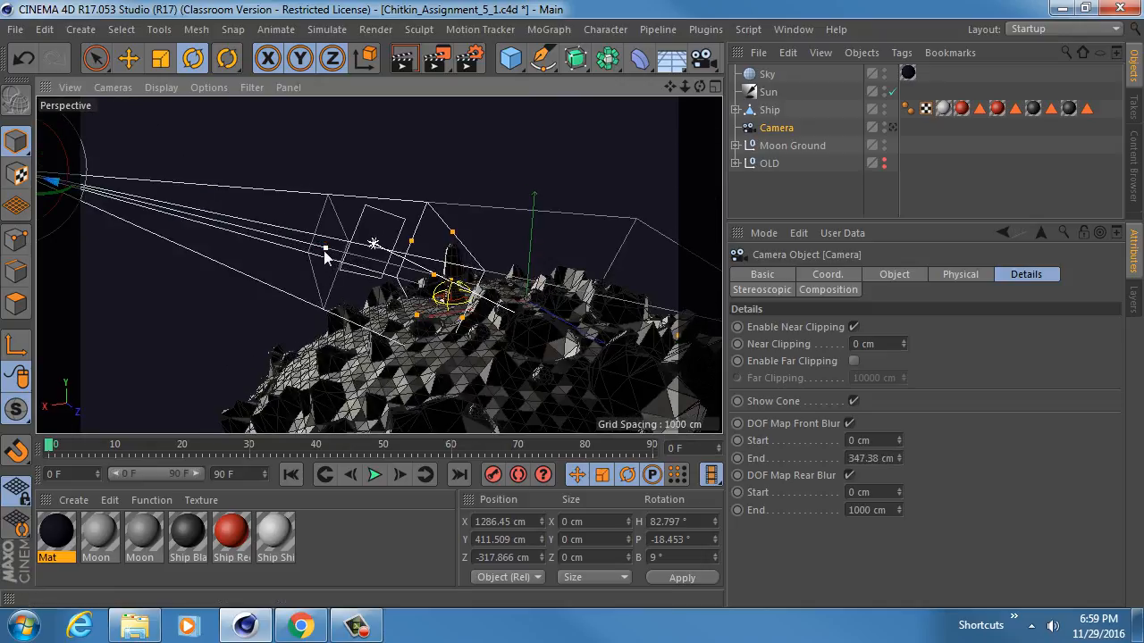
{"action": "left_click_drag", "start_coordinate": [324, 248], "coordinate": [348, 255]}
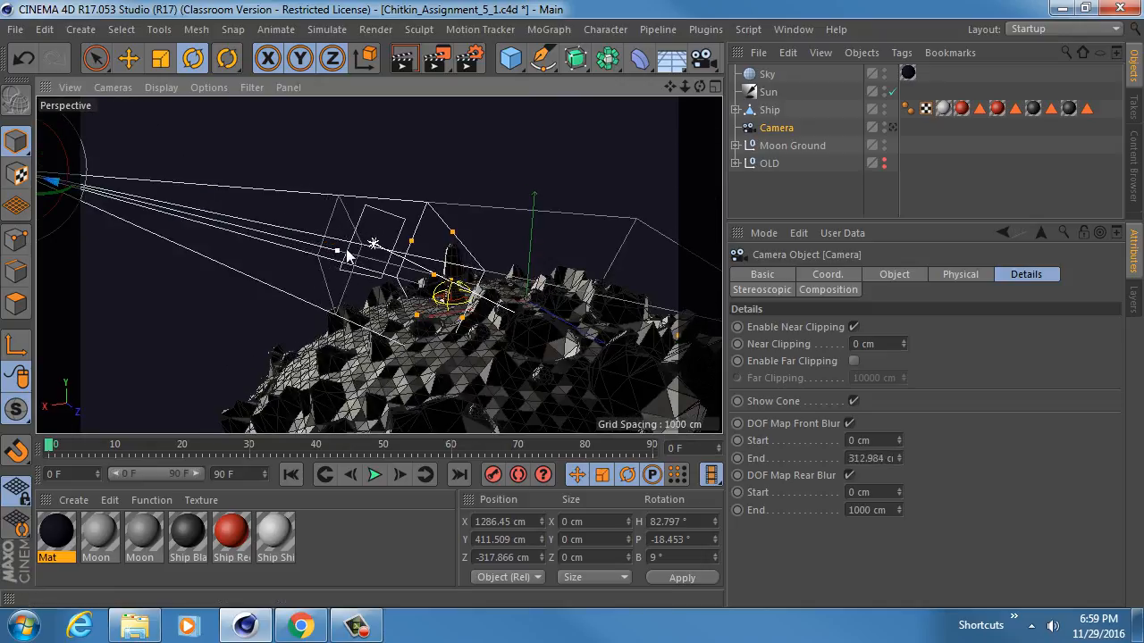
{"action": "left_click_drag", "start_coordinate": [398, 293], "coordinate": [429, 286], "text": "alt"}
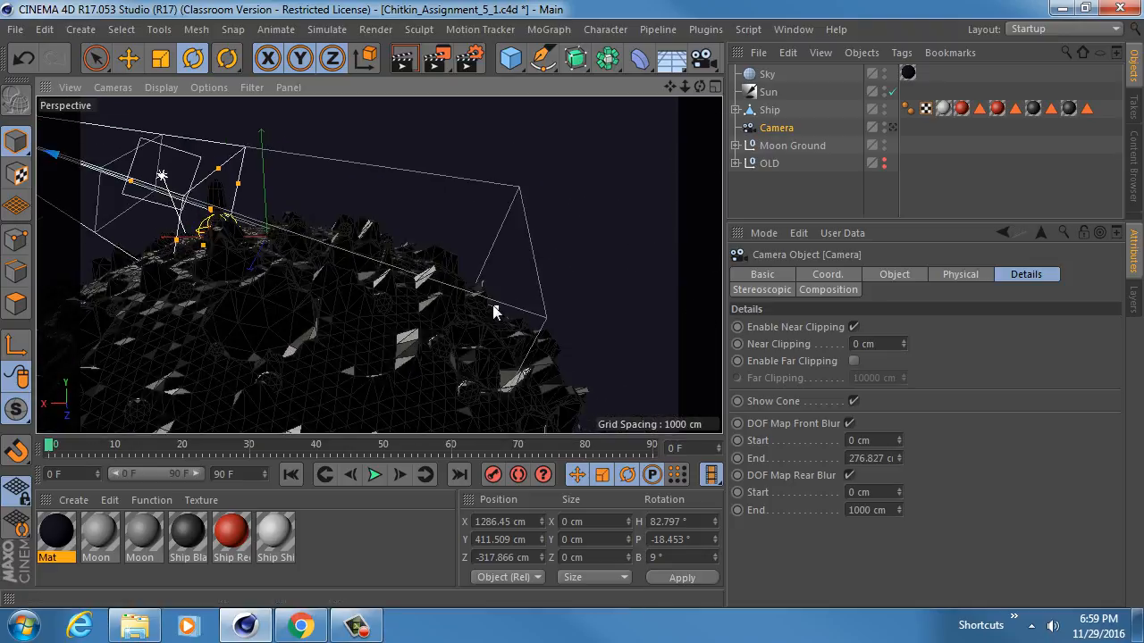
{"action": "left_click_drag", "start_coordinate": [497, 308], "coordinate": [259, 230]}
Switch the renderer to Physical and enable its Depth Of Field option.
{"action": "left_click", "coordinate": [469, 63]}
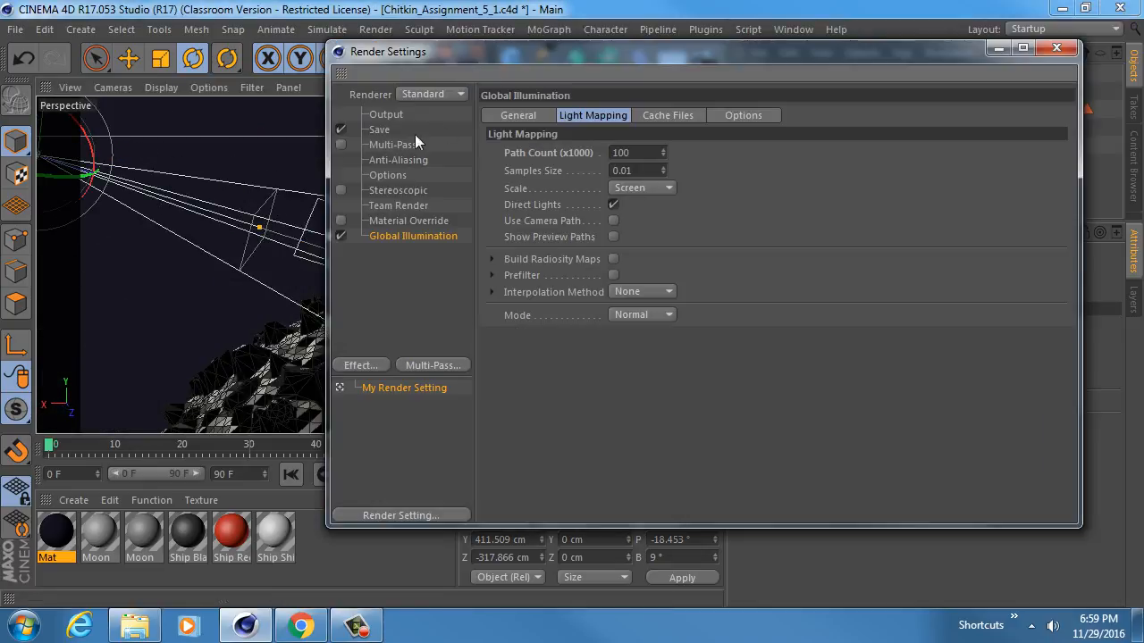
{"action": "left_click", "coordinate": [390, 176]}
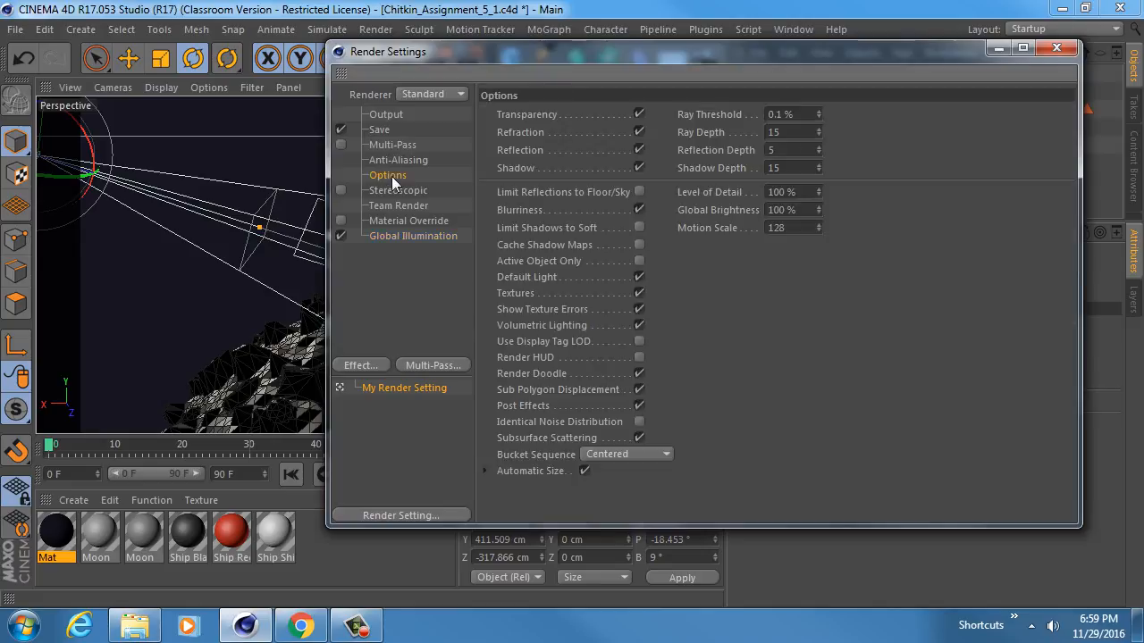
{"action": "left_click", "coordinate": [422, 96]}
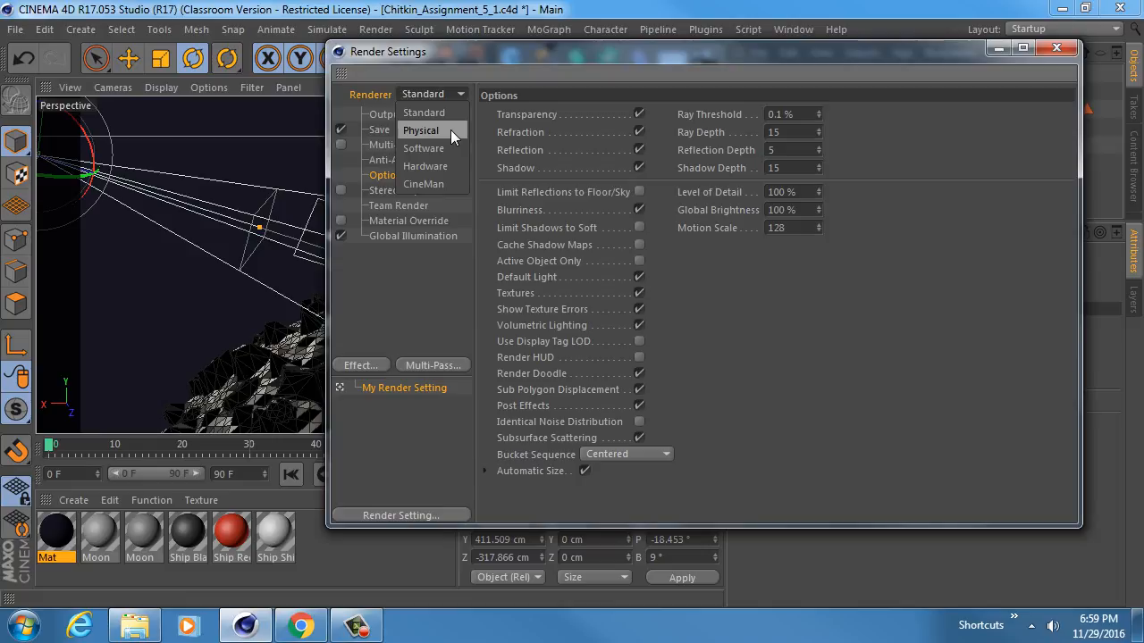
{"action": "left_click", "coordinate": [447, 129]}
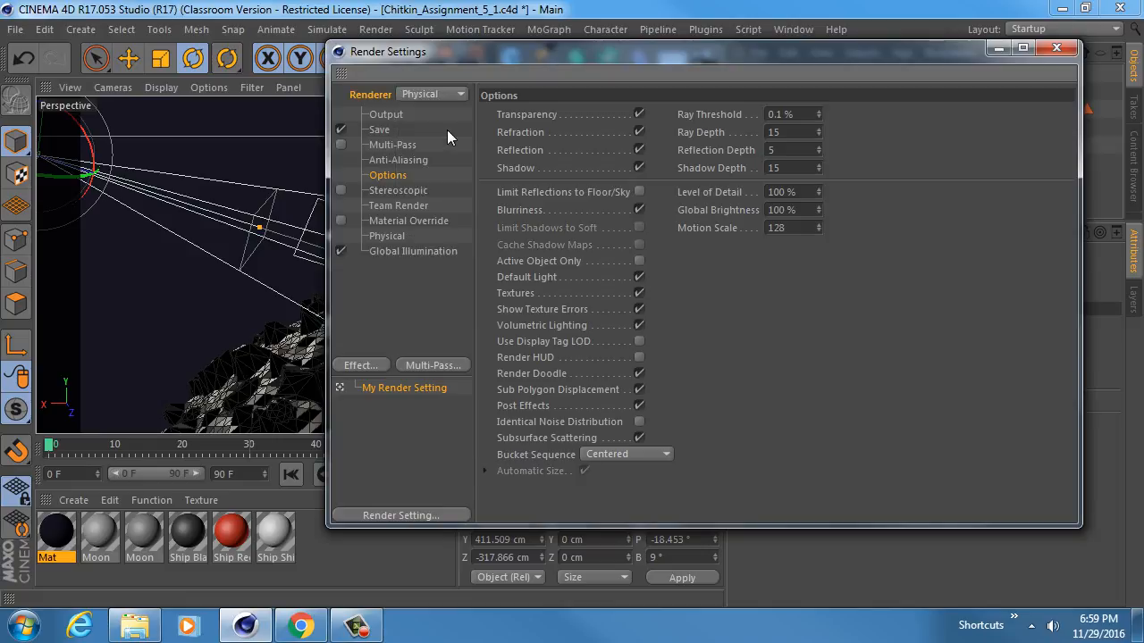
{"action": "left_click", "coordinate": [385, 236]}
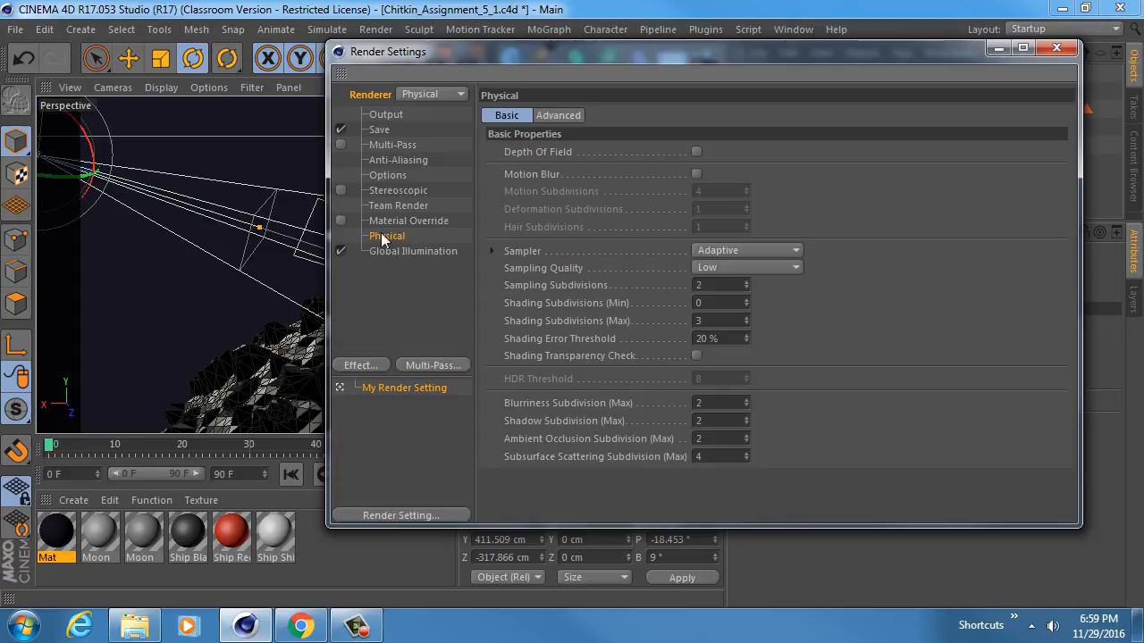
{"action": "left_click", "coordinate": [695, 151]}
{"action": "left_click", "coordinate": [999, 48]}
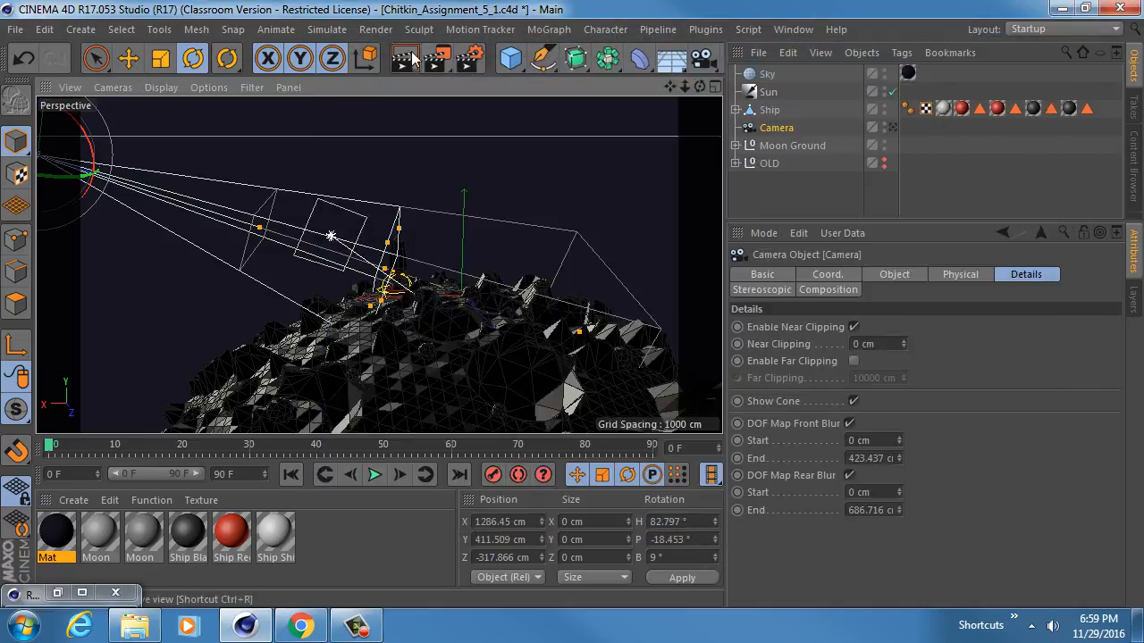
Return to the camera view and render it with the Physical renderer.
{"action": "left_click", "coordinate": [406, 58]}
{"action": "left_click", "coordinate": [893, 127]}
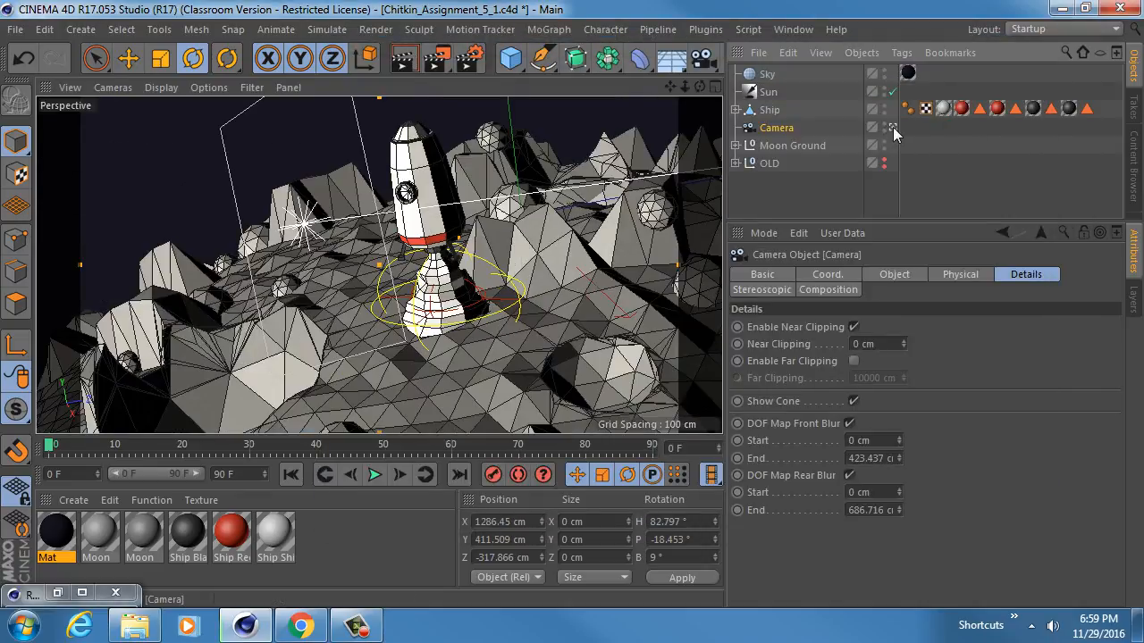
{"action": "left_click", "coordinate": [402, 59]}
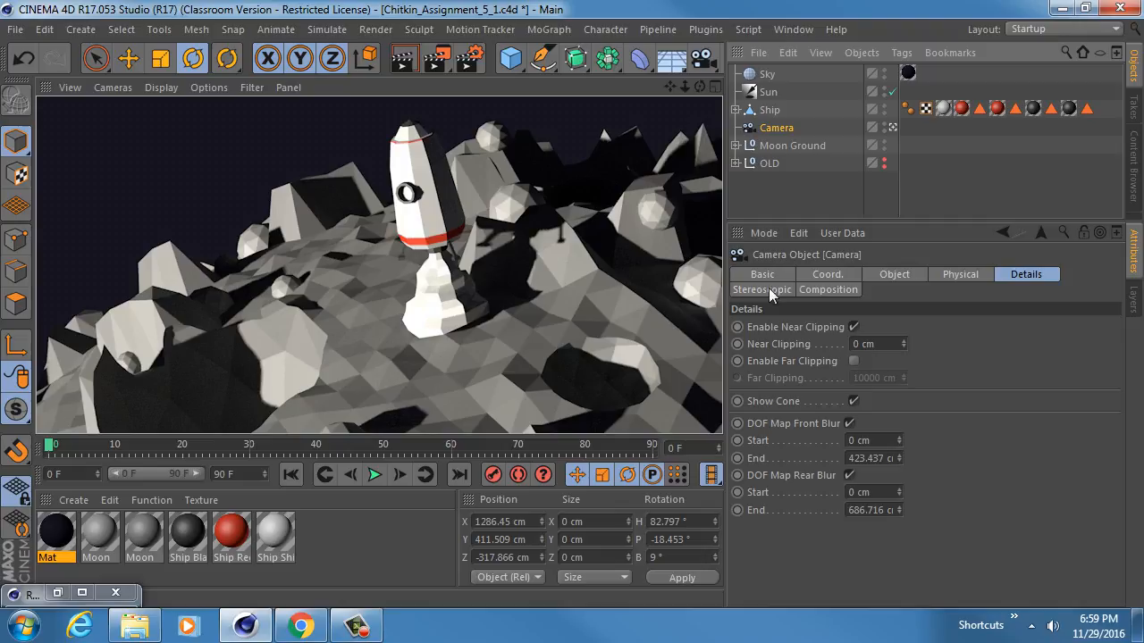
Set the camera's physical F-Stop to 1 and render the view.
{"action": "left_click", "coordinate": [974, 275]}
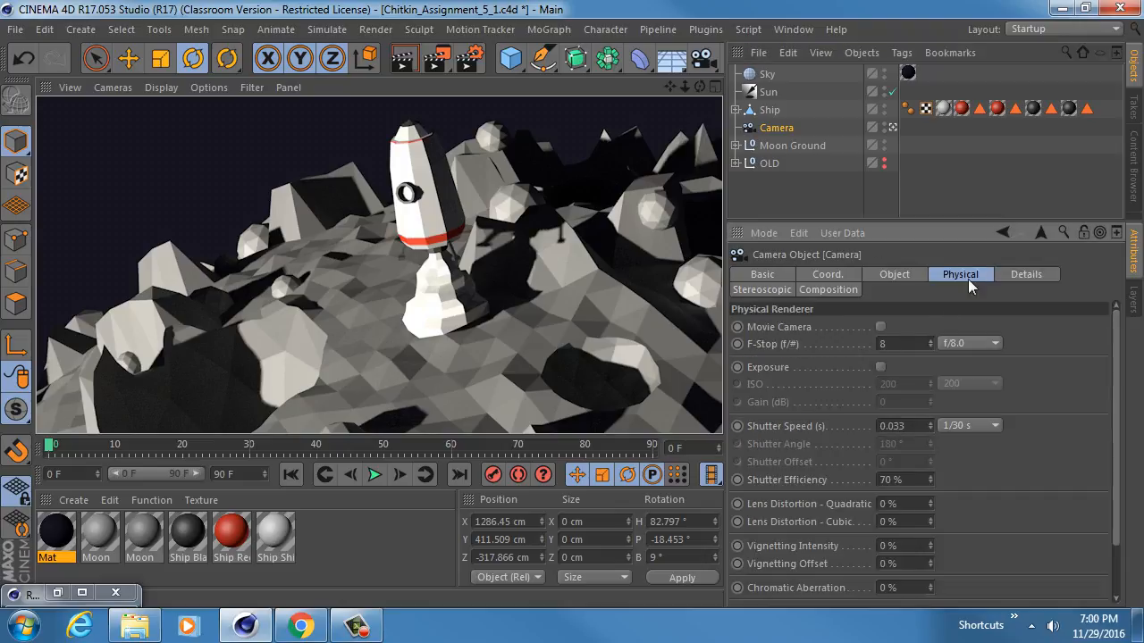
{"action": "left_click", "coordinate": [899, 344]}
{"action": "type", "text": "1"}
{"action": "key", "text": "Return"}
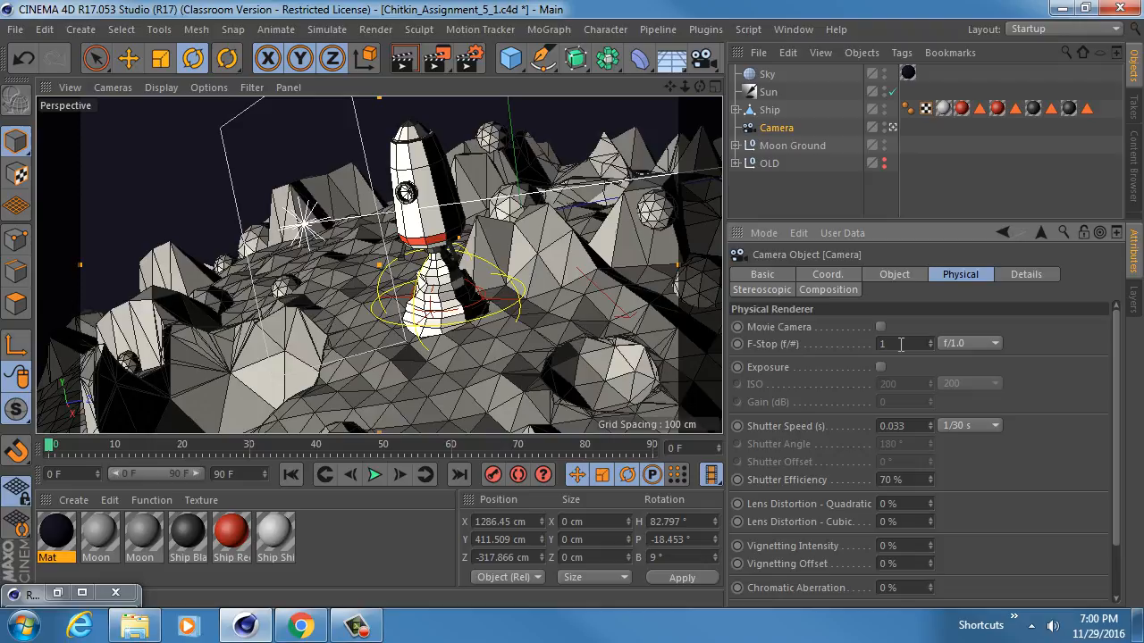
{"action": "left_click", "coordinate": [403, 60]}
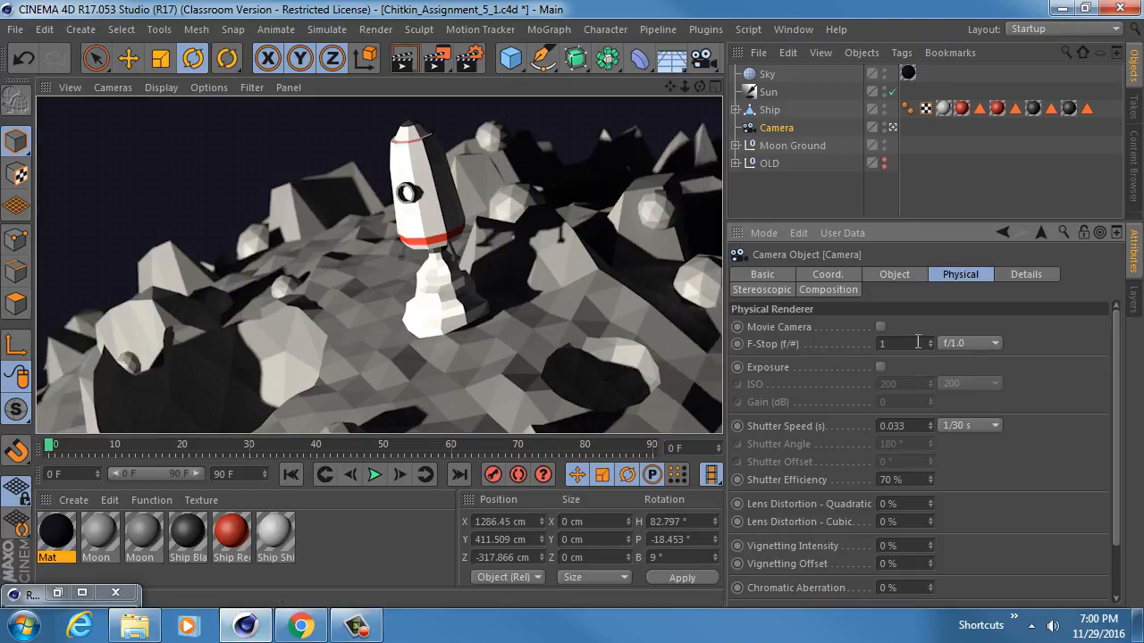
Check the Physical renderer's Depth Of Field option and set the camera's F-Stop to 8.
{"action": "left_click", "coordinate": [468, 59]}
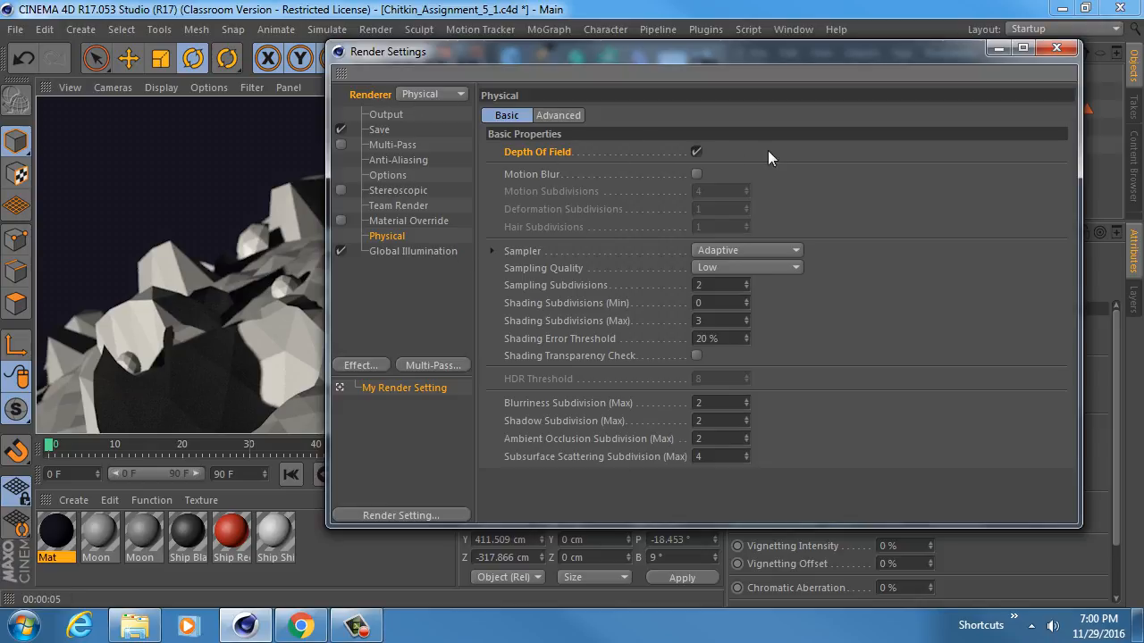
{"action": "left_click", "coordinate": [1056, 47]}
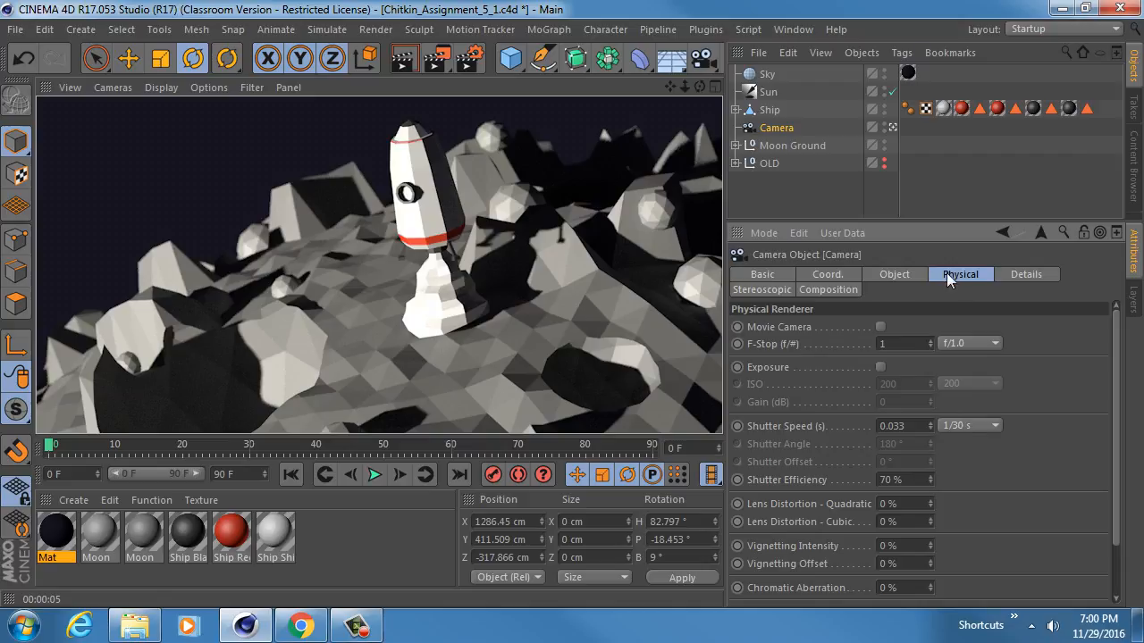
{"action": "double_click", "coordinate": [889, 343]}
{"action": "type", "text": "8"}
{"action": "key", "text": "Return"}
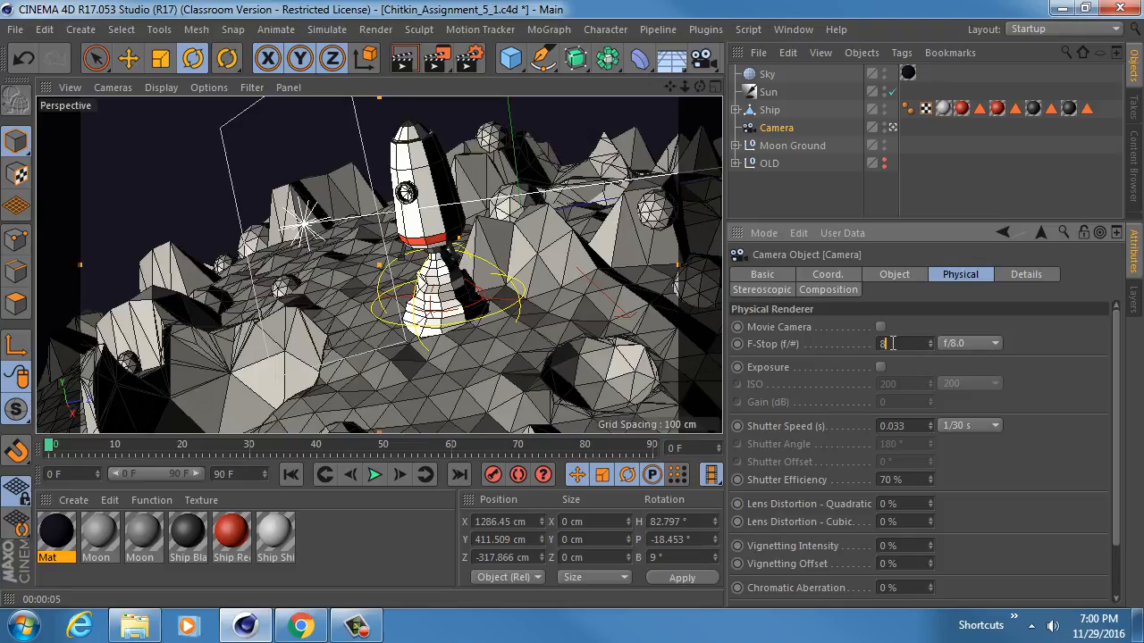
Set the camera's F-Stop to 0.5 and render the view.
{"action": "left_click", "coordinate": [893, 343]}
{"action": "type", "text": "0.5"}
{"action": "key", "text": "Return"}
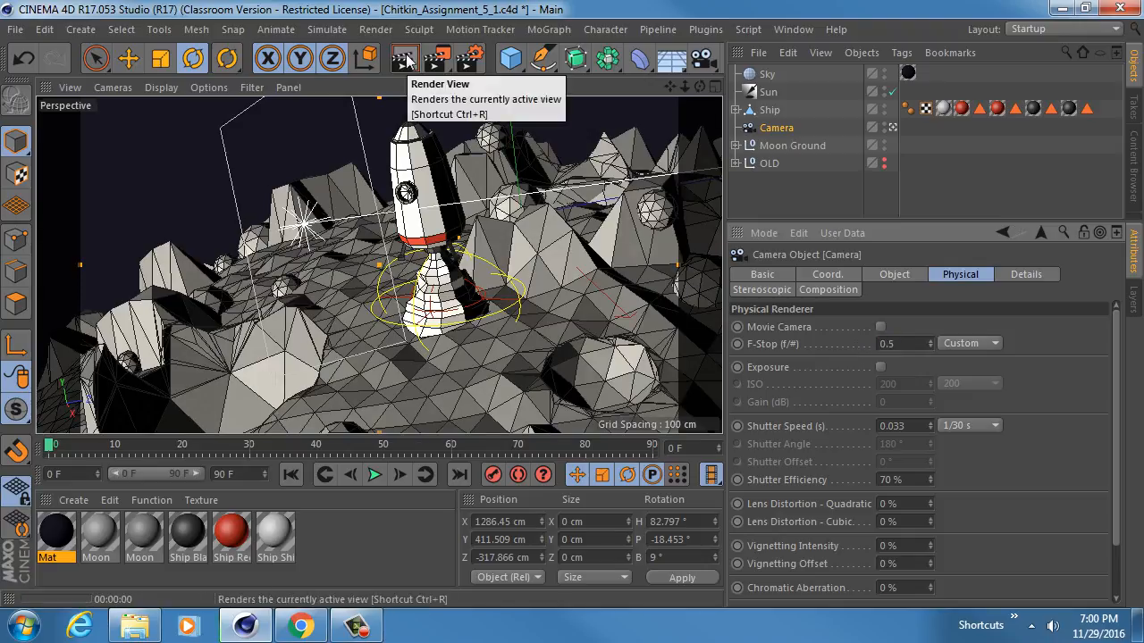
{"action": "left_click", "coordinate": [404, 59]}
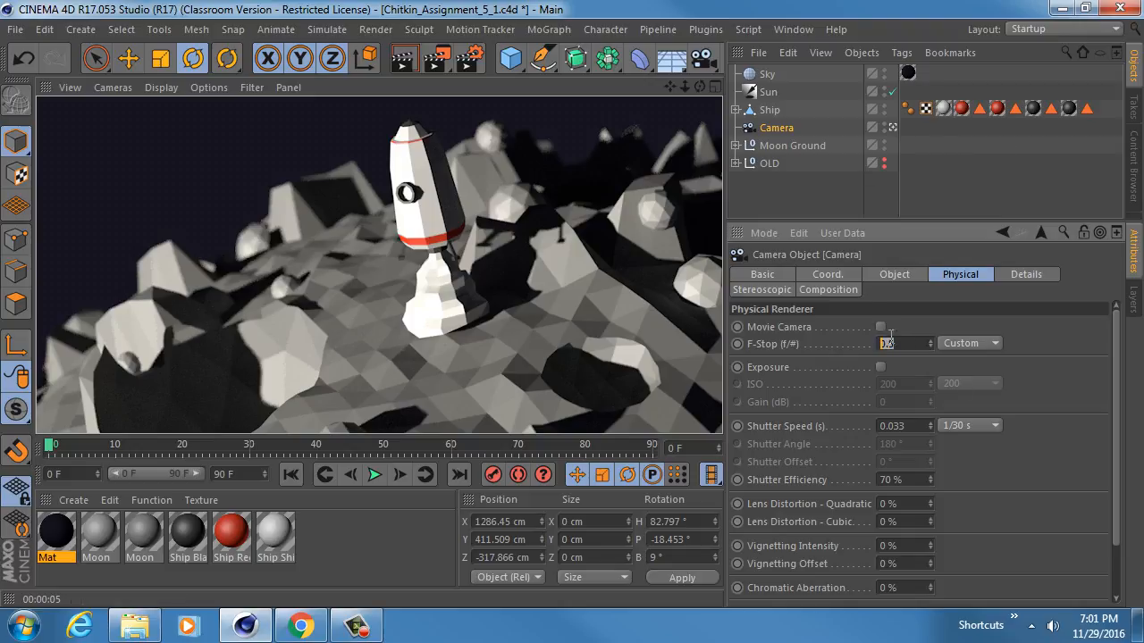
Move the camera's front and rear blur planes closer to the rocket and render the camera view.
{"action": "left_click", "coordinate": [895, 343]}
{"action": "left_click", "coordinate": [795, 343]}
{"action": "left_click", "coordinate": [892, 127]}
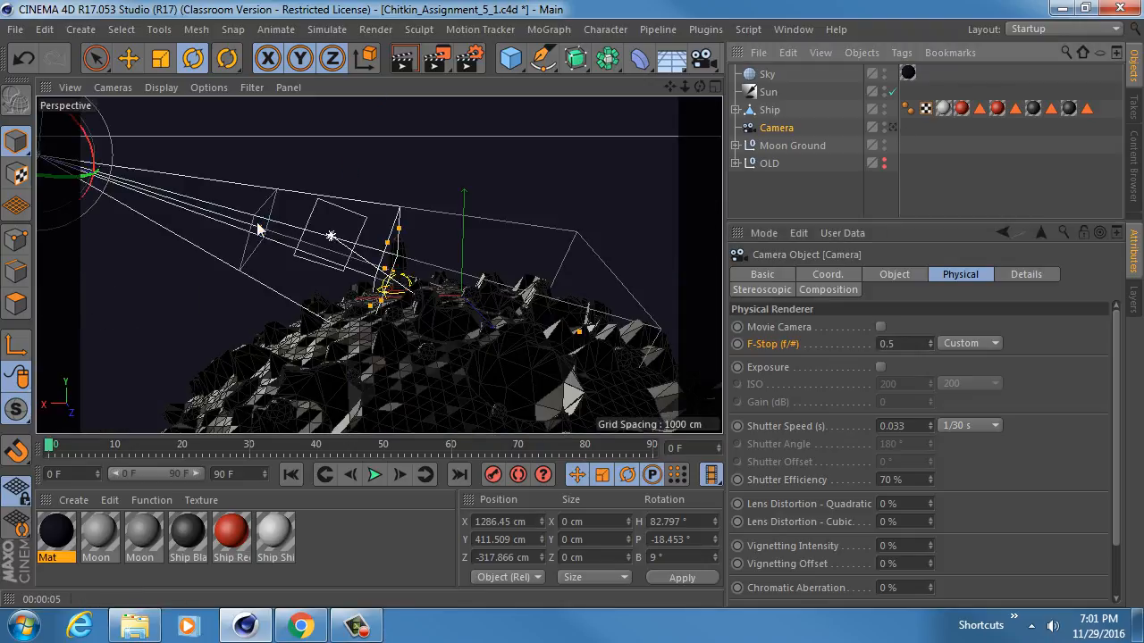
{"action": "left_click_drag", "start_coordinate": [266, 228], "coordinate": [346, 248]}
{"action": "left_click_drag", "start_coordinate": [407, 304], "coordinate": [413, 331], "text": "alt"}
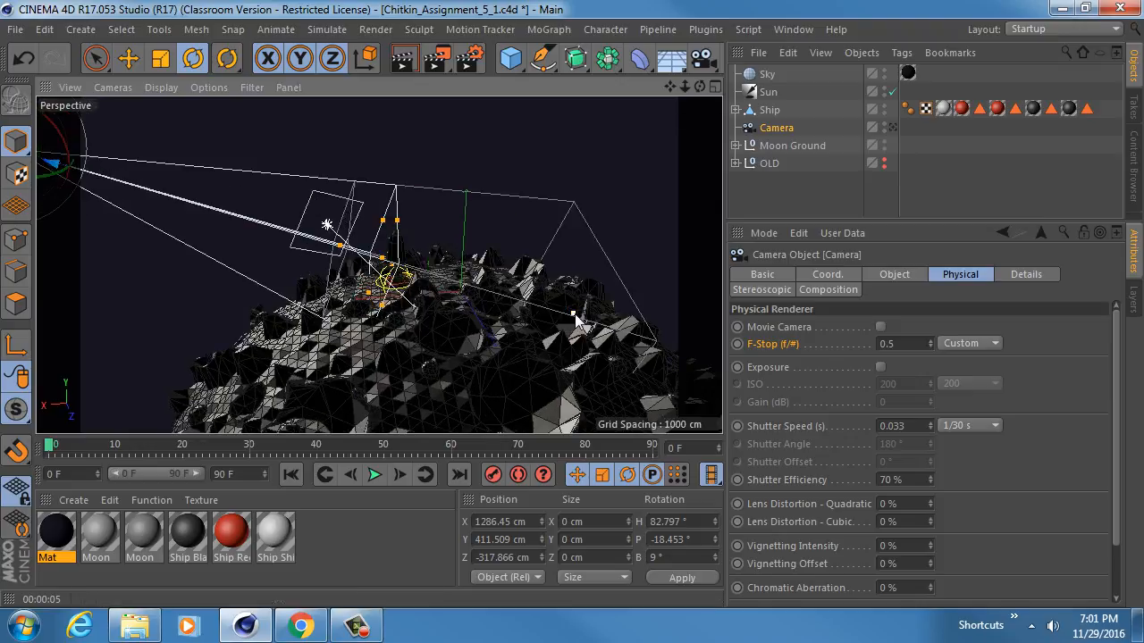
{"action": "left_click", "coordinate": [891, 127]}
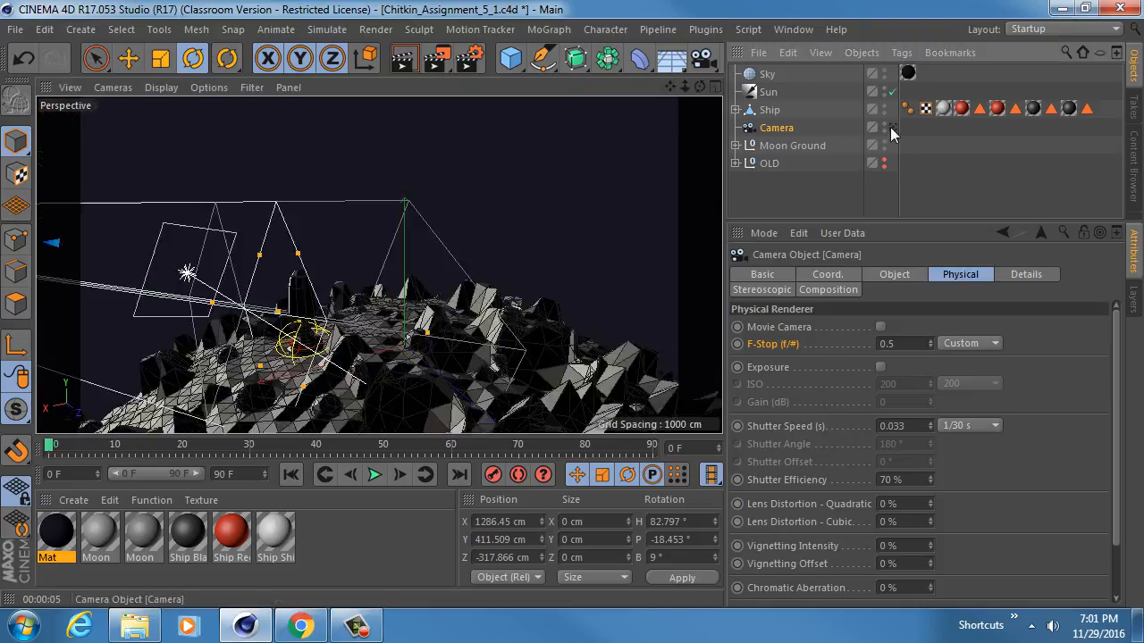
{"action": "left_click", "coordinate": [402, 59]}
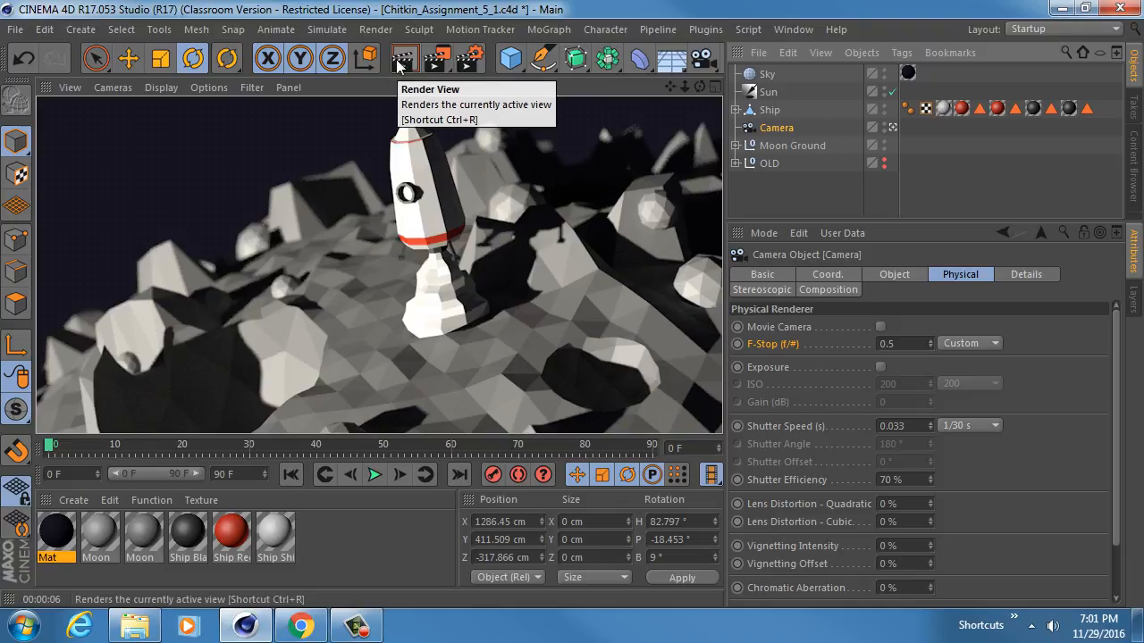
Orbit the active camera lower around the rocket, to a pitch of about -10.5°.
{"action": "left_click", "coordinate": [891, 126]}
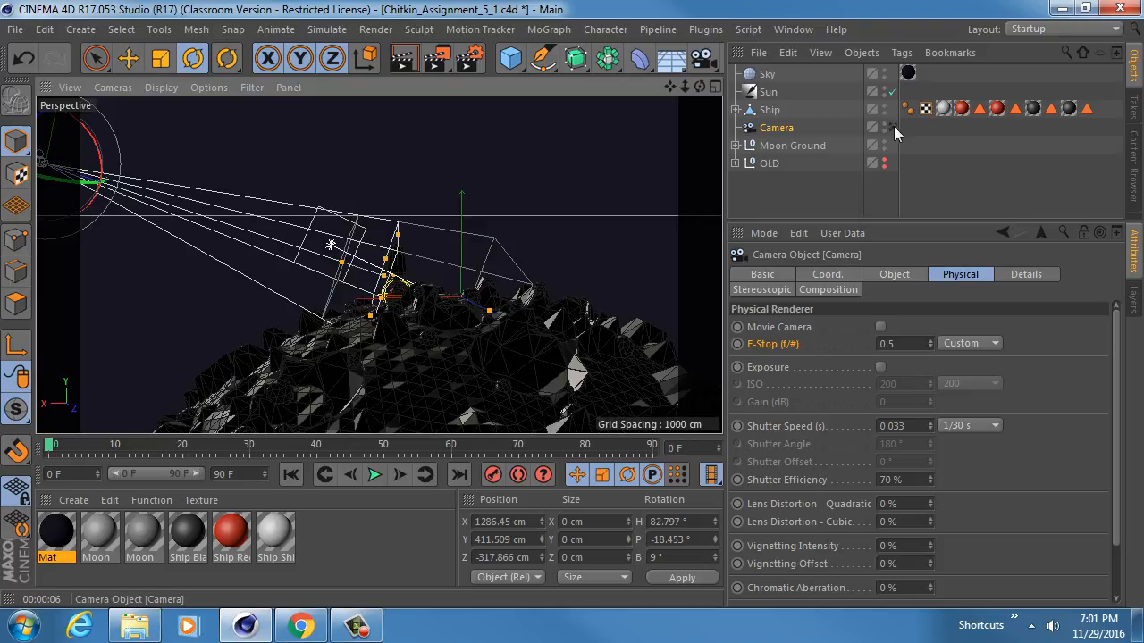
{"action": "left_click", "coordinate": [892, 127]}
{"action": "left_click_drag", "start_coordinate": [425, 196], "coordinate": [418, 180], "text": "alt"}
{"action": "left_click", "coordinate": [892, 127]}
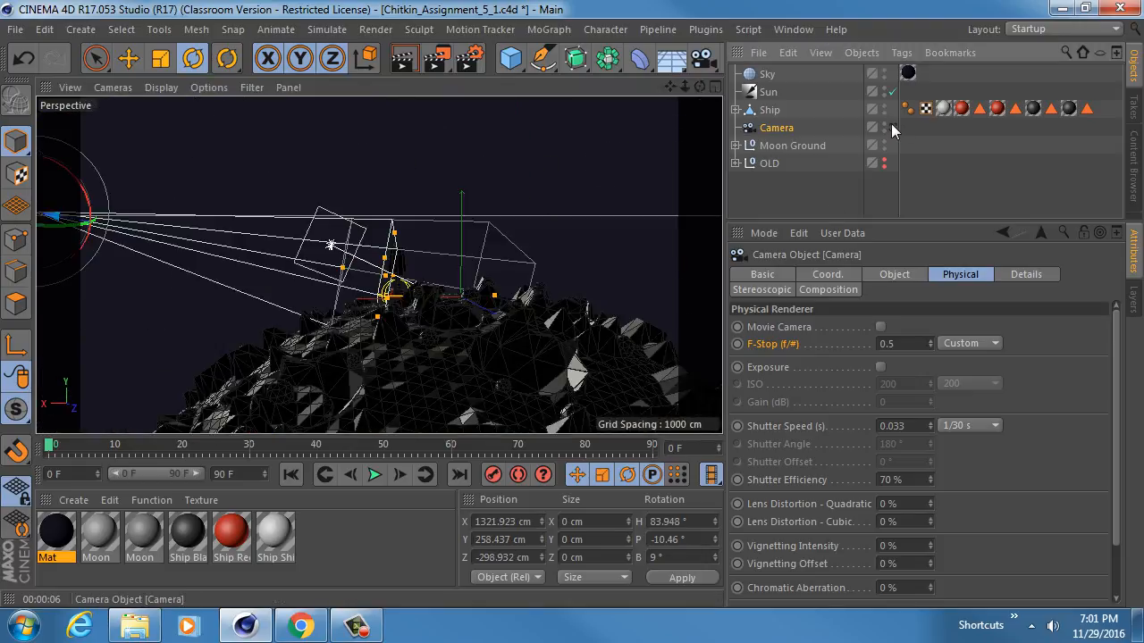
{"action": "left_click", "coordinate": [892, 128]}
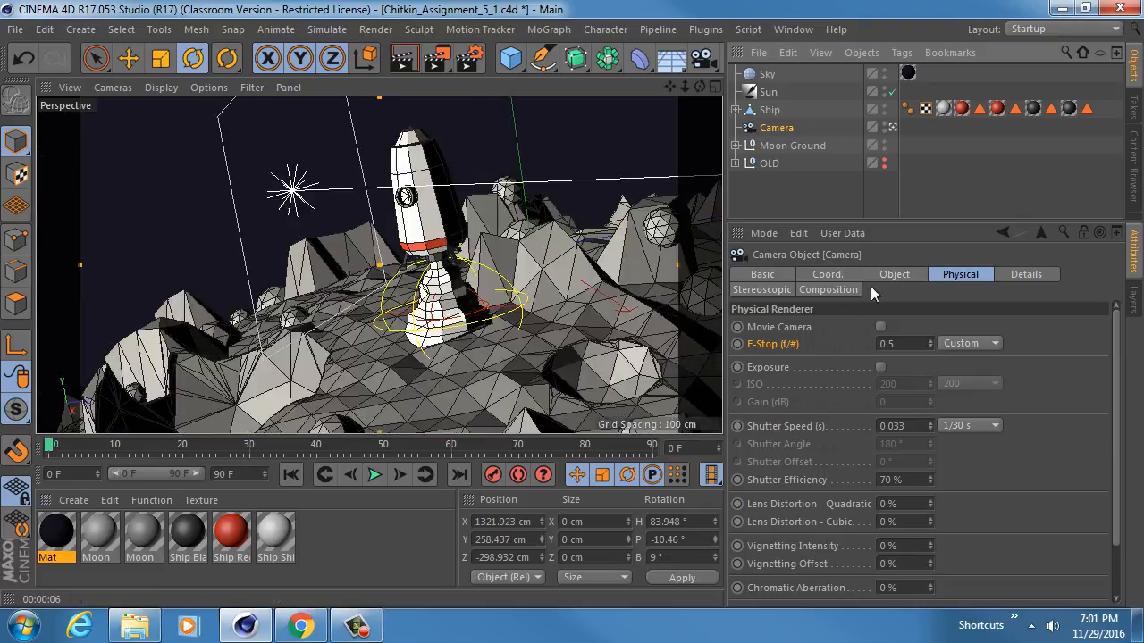
Pick the camera's focus distance on the rocket's body and render the camera view.
{"action": "left_click", "coordinate": [895, 275]}
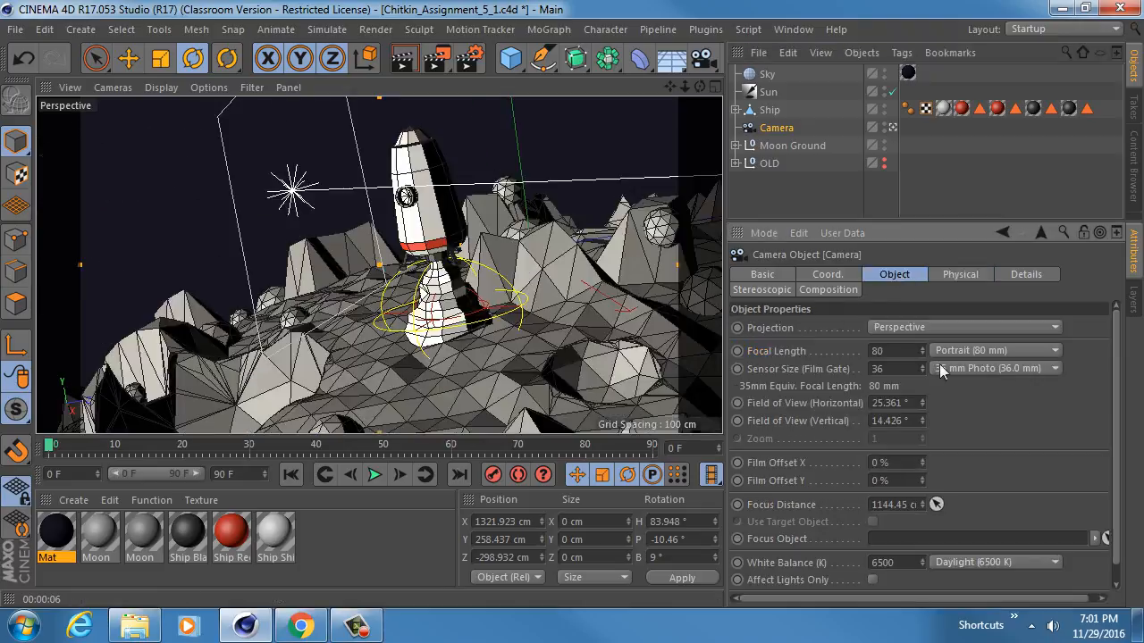
{"action": "left_click", "coordinate": [427, 219]}
{"action": "left_click", "coordinate": [892, 128]}
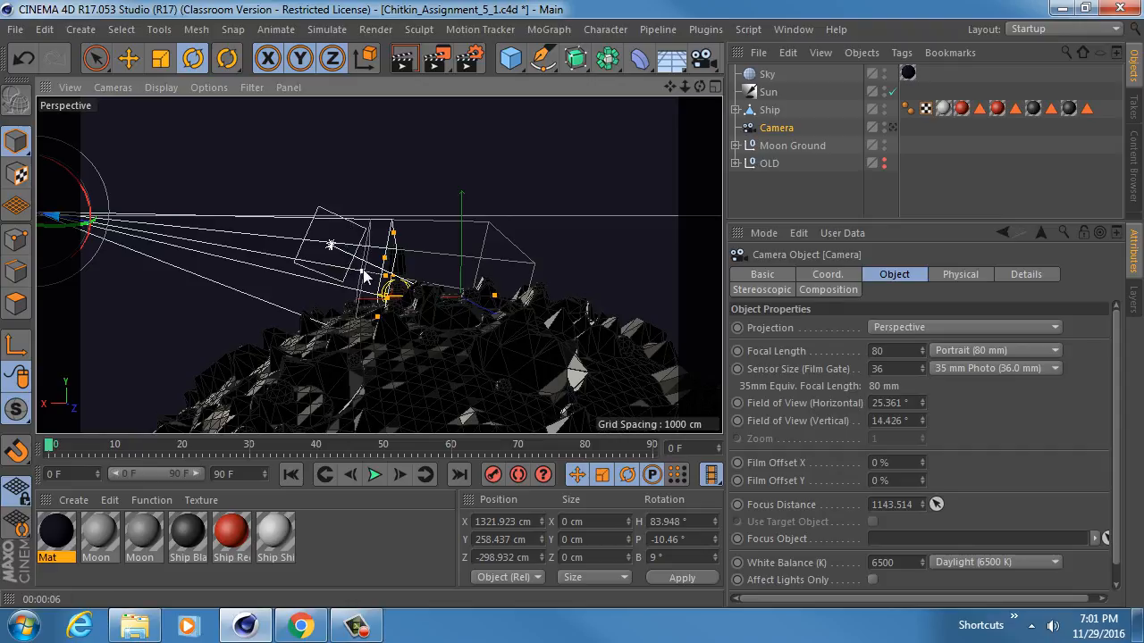
{"action": "left_click_drag", "start_coordinate": [332, 247], "coordinate": [375, 298], "text": "alt"}
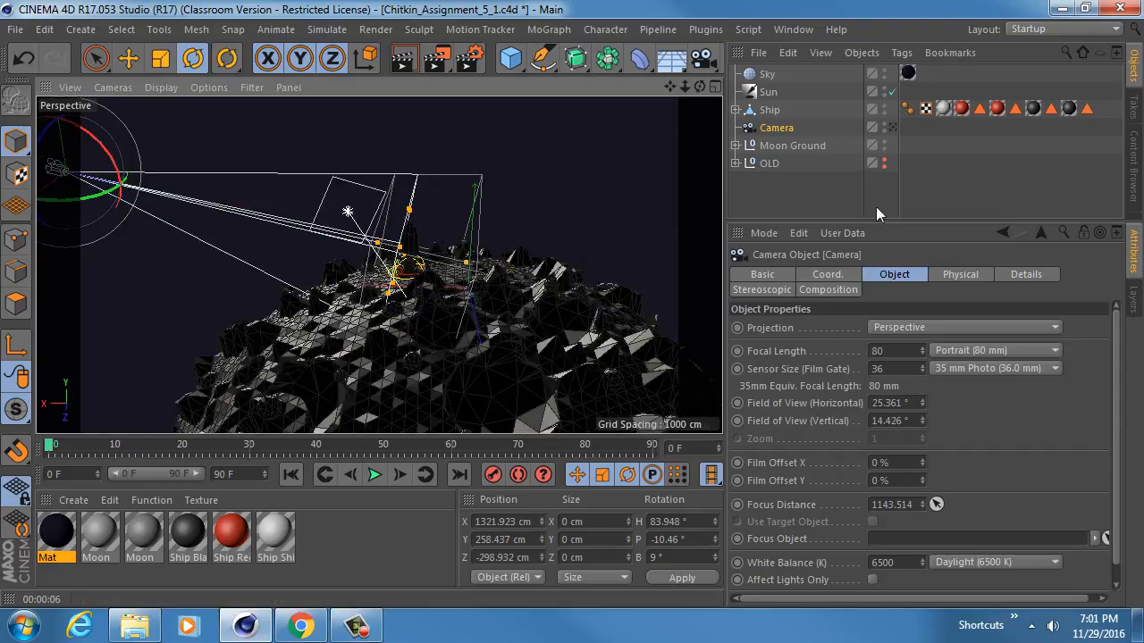
{"action": "left_click", "coordinate": [892, 127]}
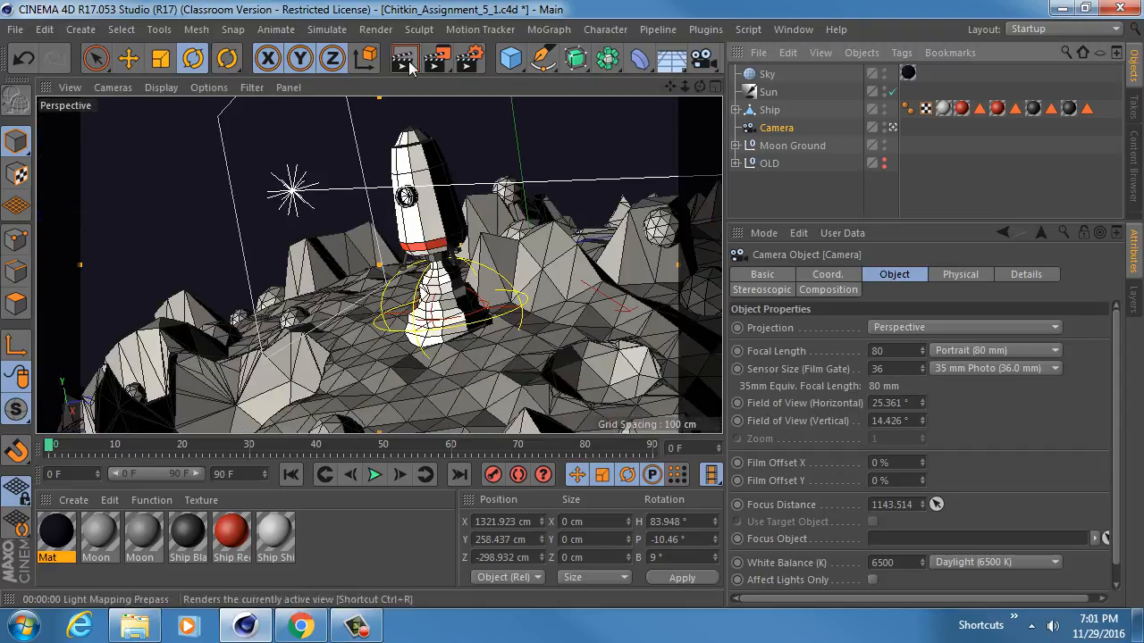
{"action": "left_click", "coordinate": [404, 61]}
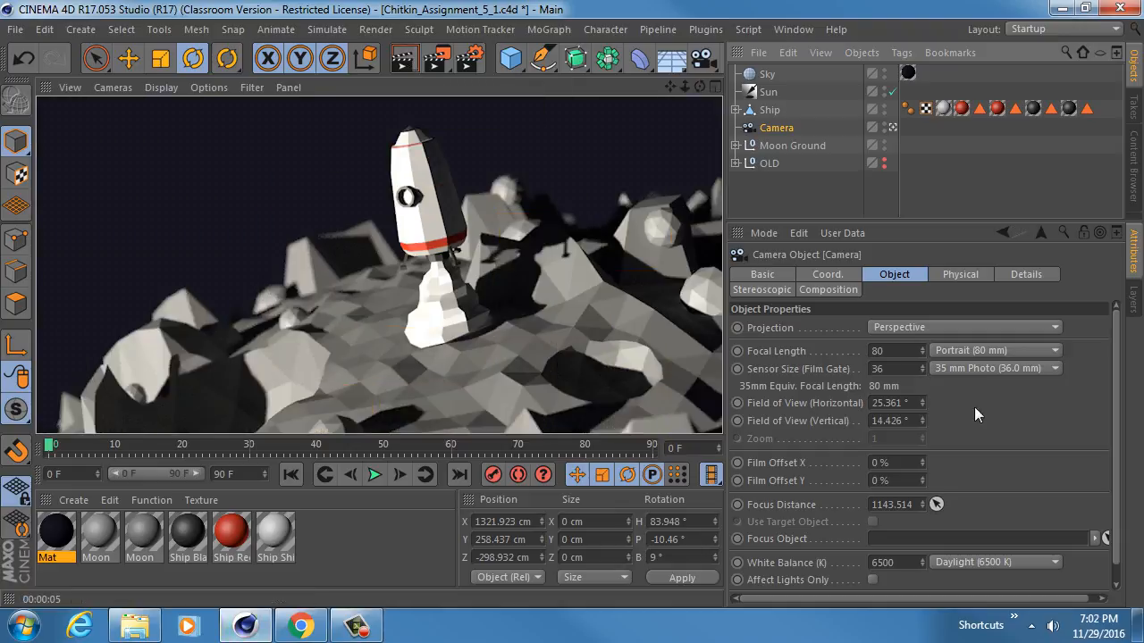
Set the camera's physical F-Stop to 0.1, save the scene and render the view.
{"action": "left_click", "coordinate": [961, 274]}
{"action": "left_click", "coordinate": [907, 343]}
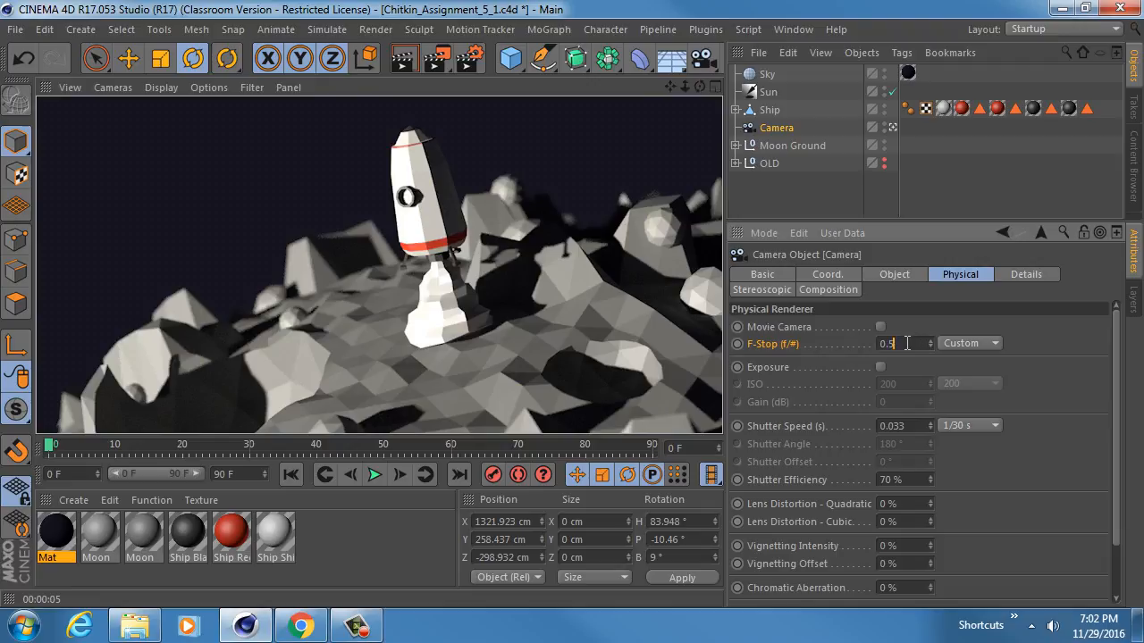
{"action": "key", "text": "BackSpace"}
{"action": "type", "text": "1"}
{"action": "key", "text": "Return"}
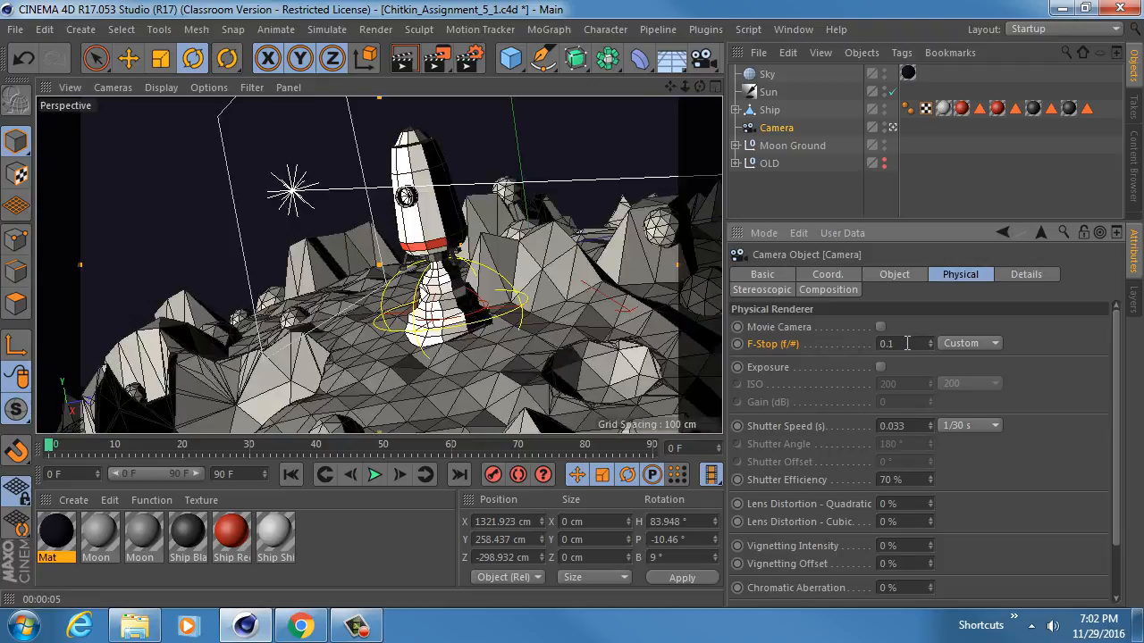
{"action": "key", "text": "ctrl+s"}
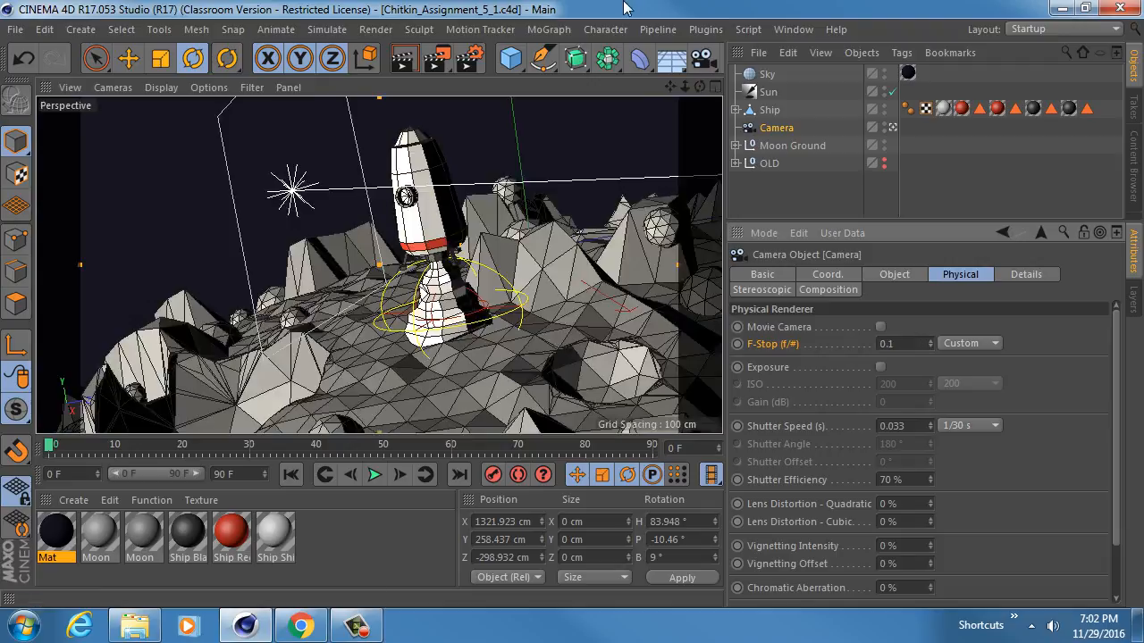
{"action": "left_click", "coordinate": [405, 59]}
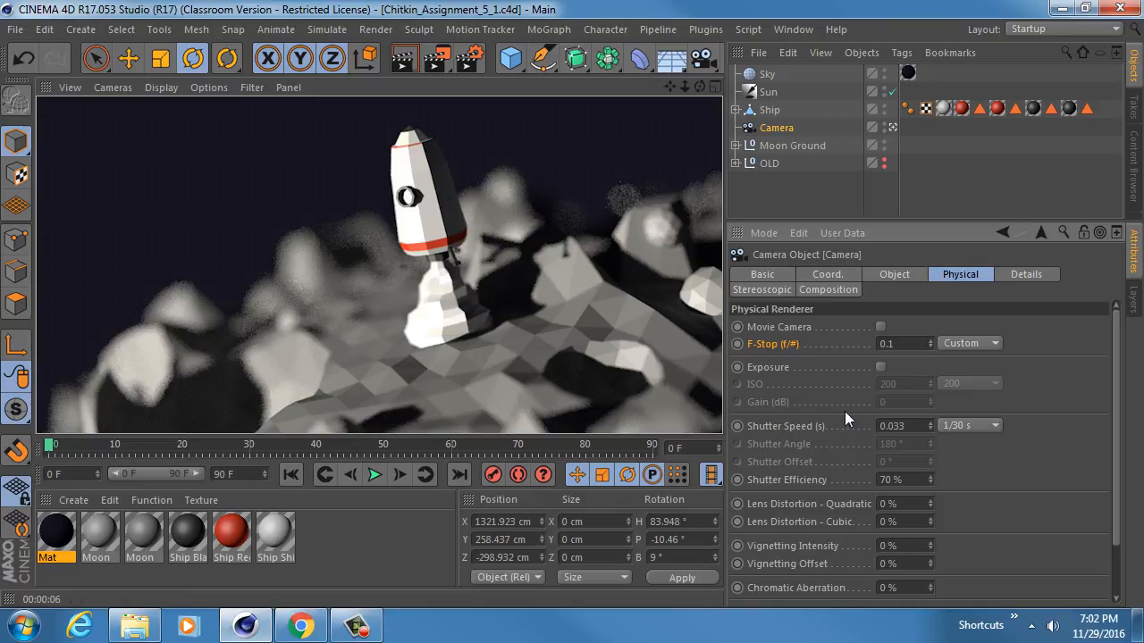
Set the camera's F-Stop to 0.25 and render the view.
{"action": "key", "text": "BackSpace"}
{"action": "type", "text": "25"}
{"action": "key", "text": "Return"}
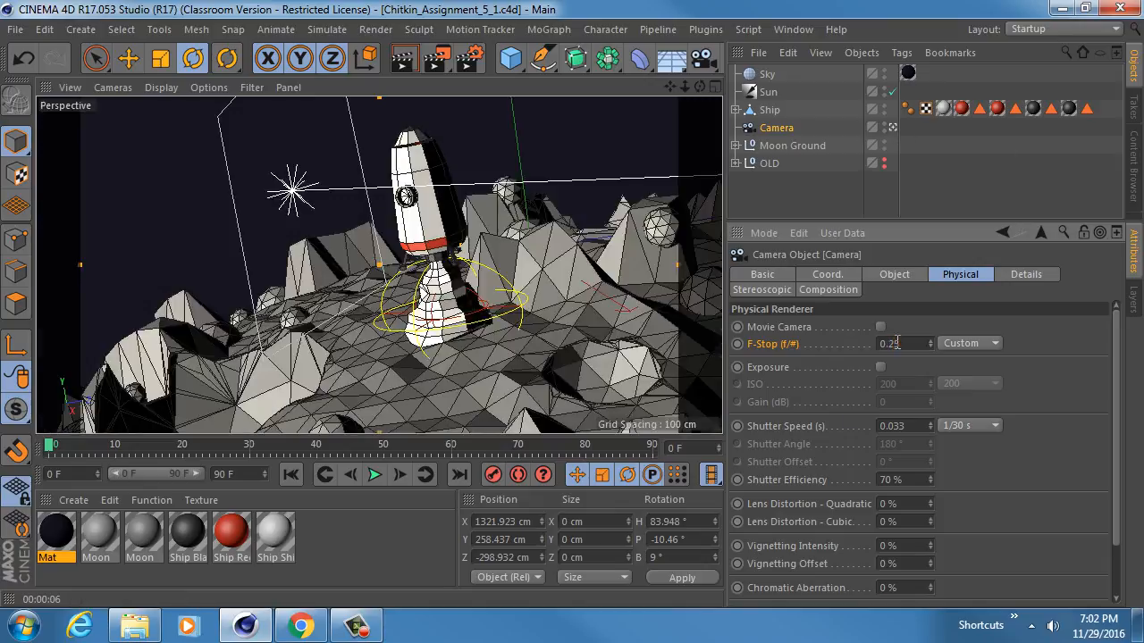
{"action": "left_click", "coordinate": [402, 57]}
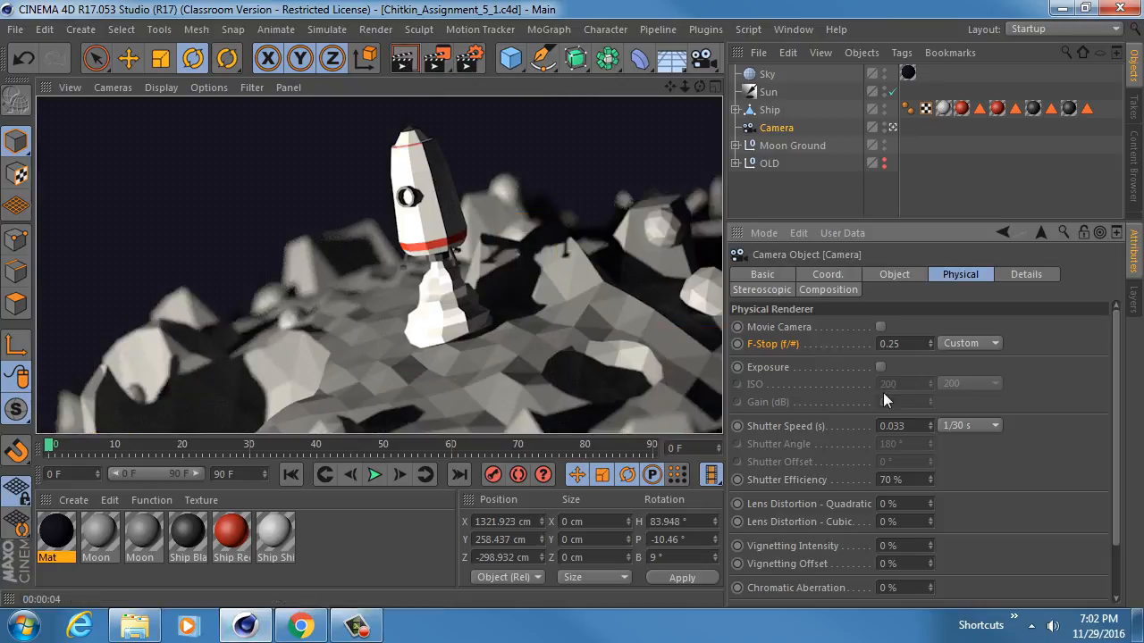
Set the camera's F-Stop to 0.17 and render the view.
{"action": "key", "text": "BackSpace"}
{"action": "key", "text": "BackSpace"}
{"action": "type", "text": "17"}
{"action": "key", "text": "Return"}
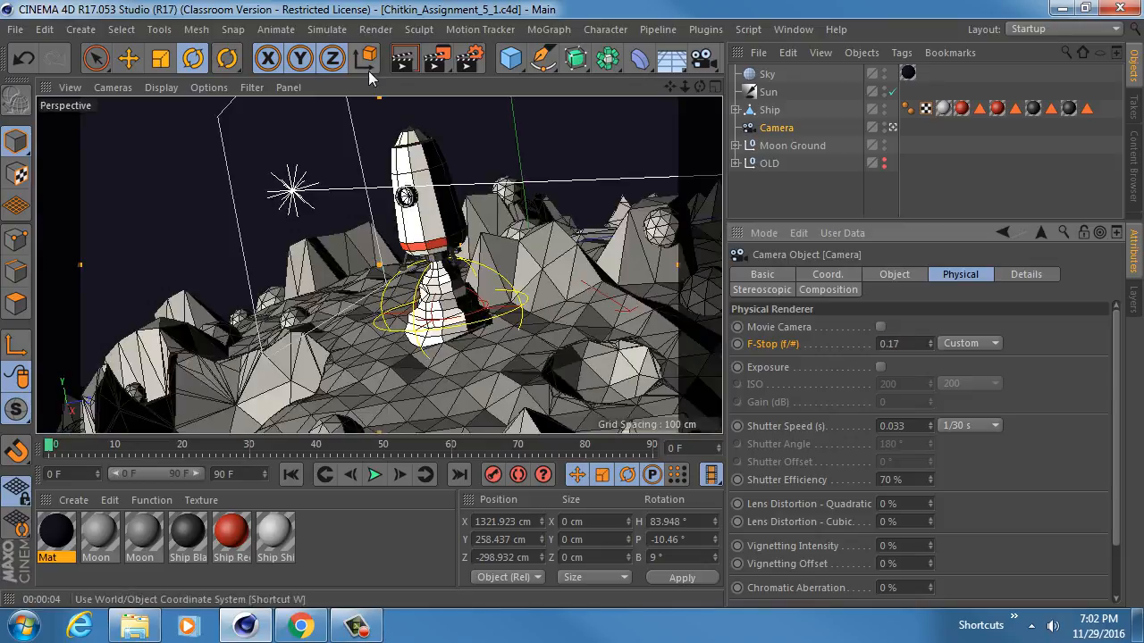
{"action": "left_click", "coordinate": [402, 59]}
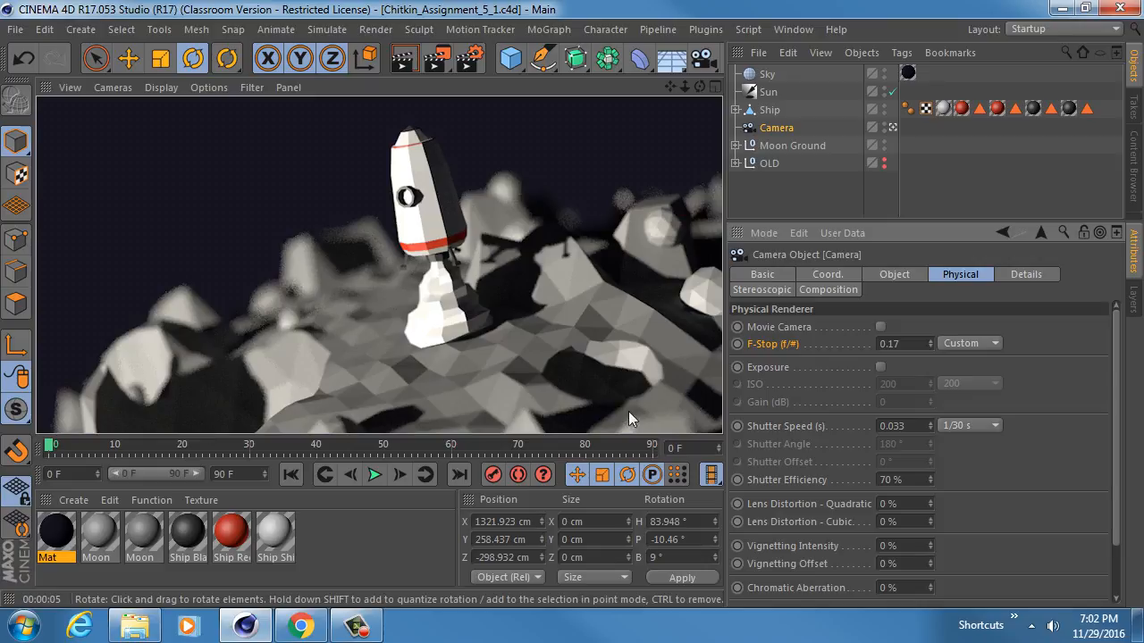
Move the camera's rear blur plane farther back behind the rocket and render the camera view.
{"action": "left_click", "coordinate": [892, 127]}
{"action": "left_click_drag", "start_coordinate": [470, 260], "coordinate": [546, 265]}
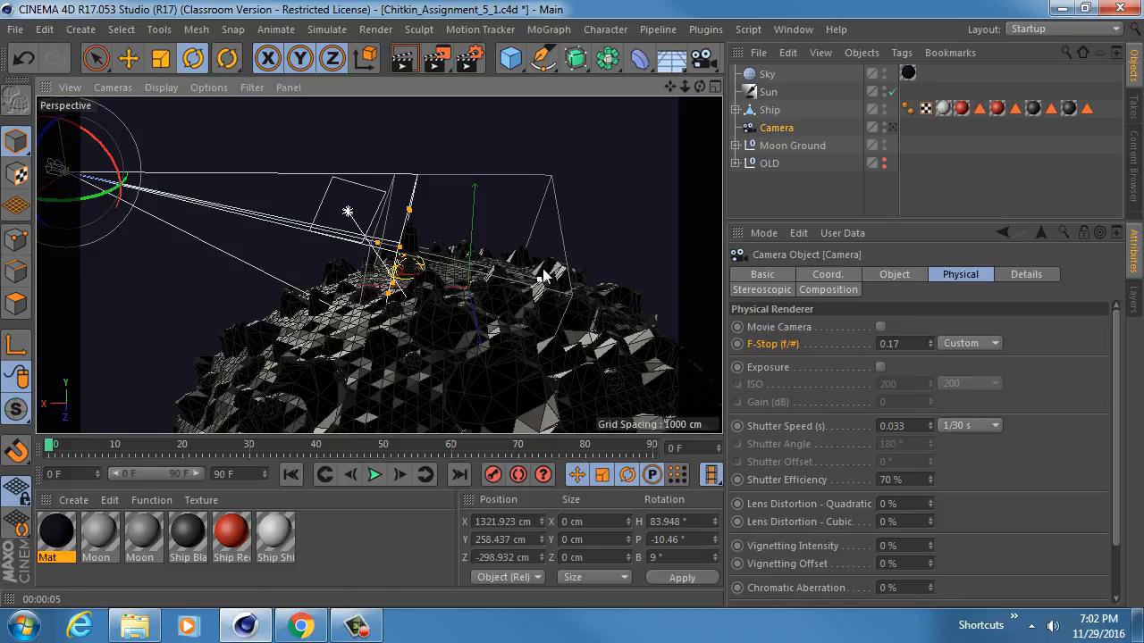
{"action": "left_click", "coordinate": [895, 127]}
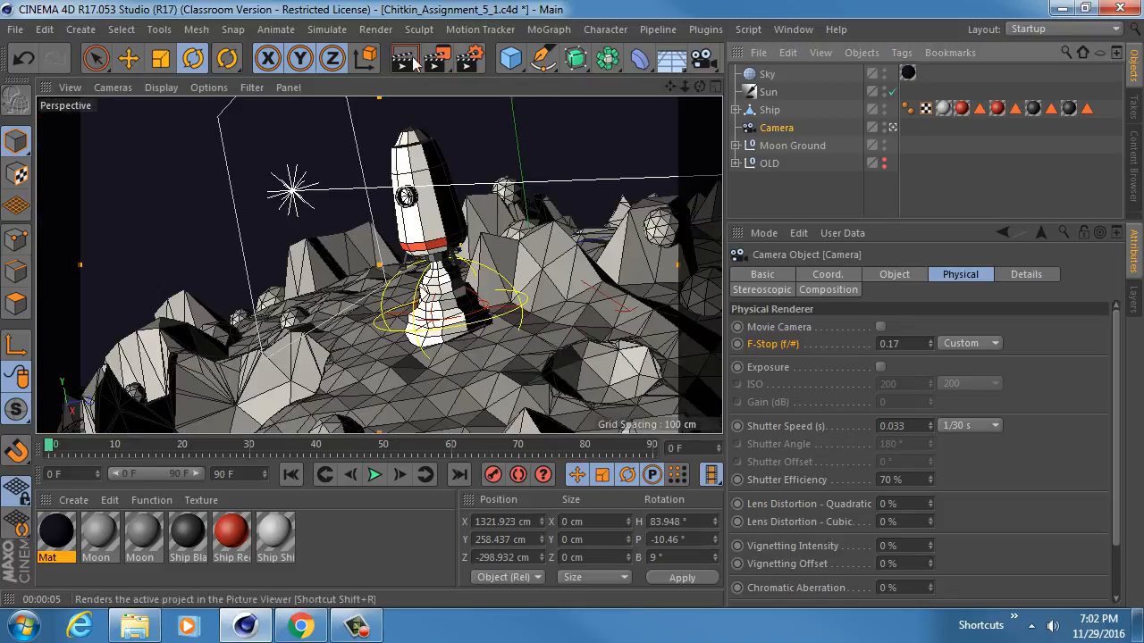
{"action": "left_click", "coordinate": [406, 60]}
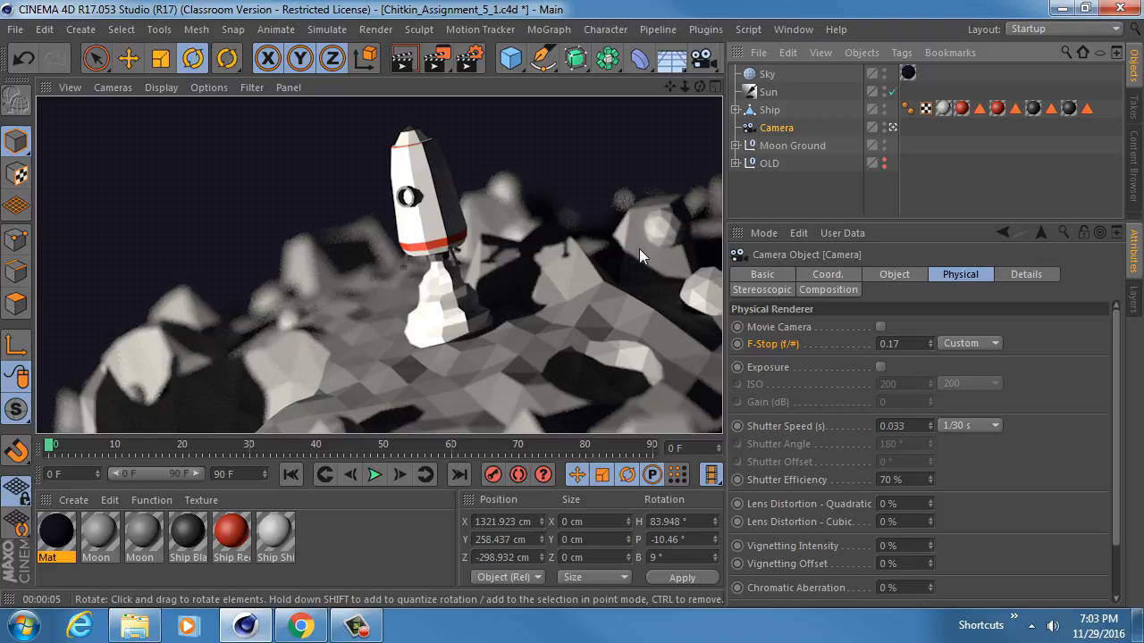
Push the camera's rear blur plane out past the far edge of the moon and render the camera view.
{"action": "left_click", "coordinate": [891, 127]}
{"action": "left_click_drag", "start_coordinate": [540, 280], "coordinate": [591, 292]}
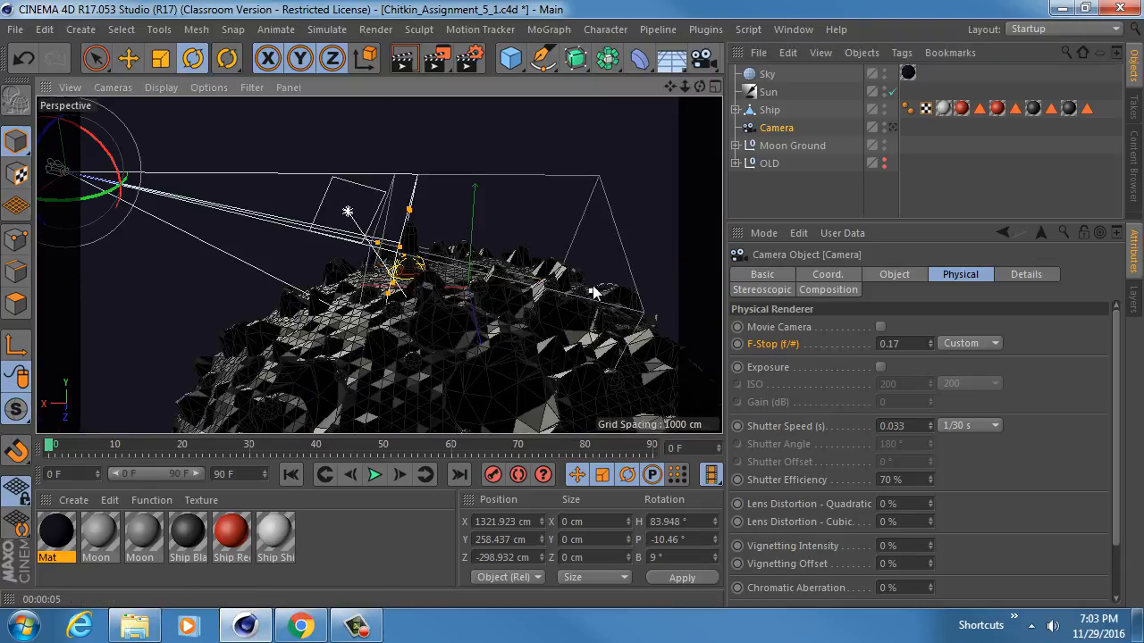
{"action": "left_click", "coordinate": [891, 127]}
{"action": "left_click", "coordinate": [406, 60]}
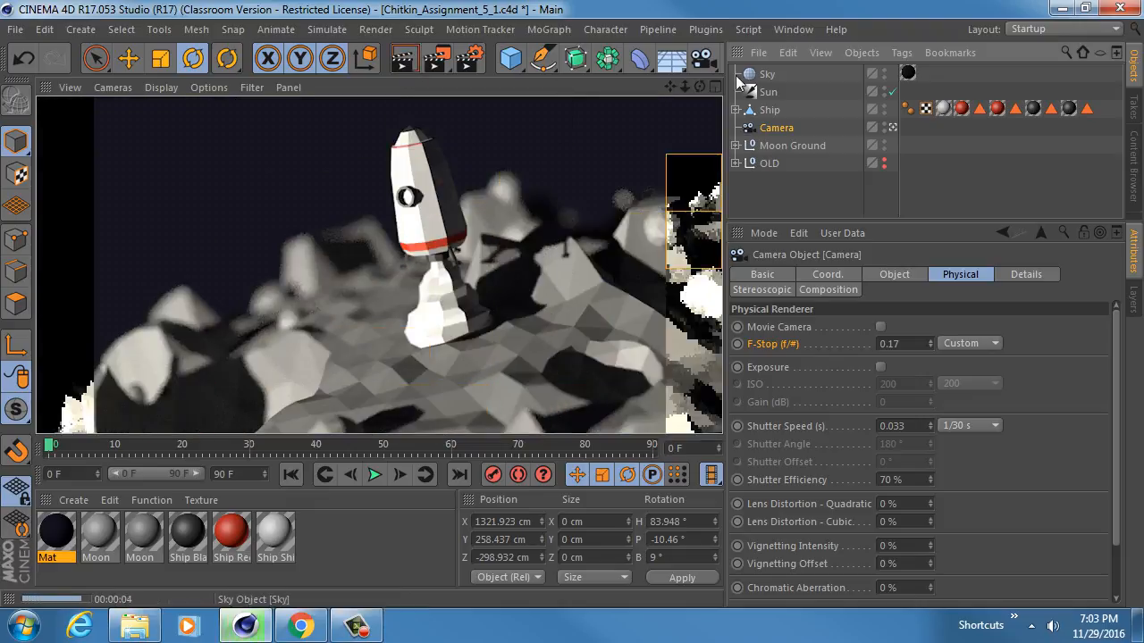
{"action": "left_click", "coordinate": [893, 127]}
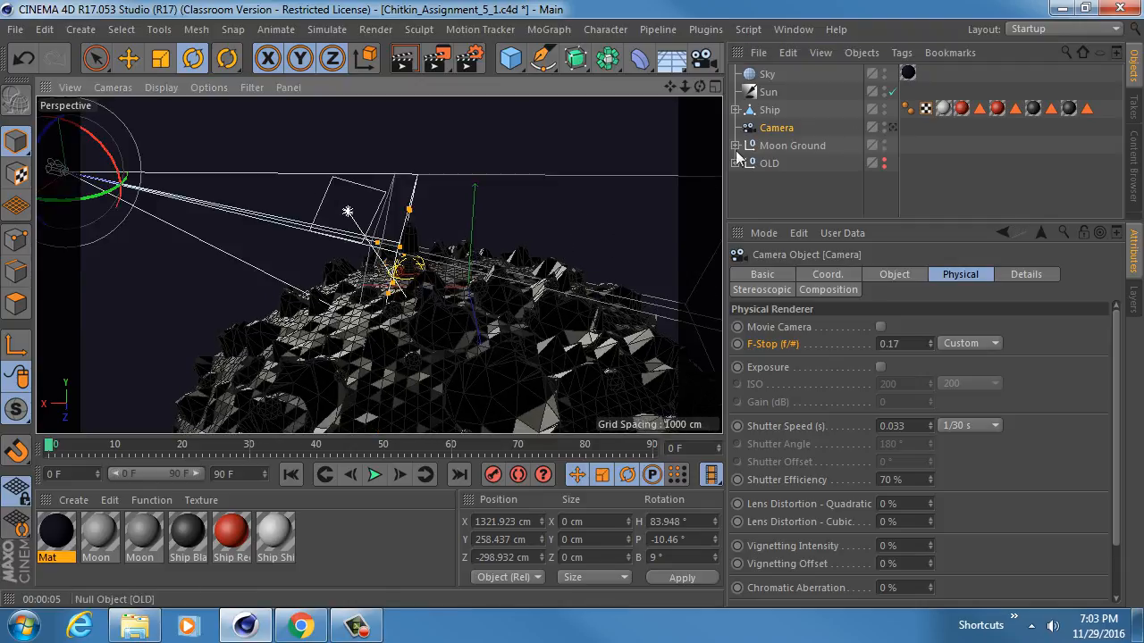
{"action": "left_click", "coordinate": [894, 127]}
{"action": "left_click", "coordinate": [402, 59]}
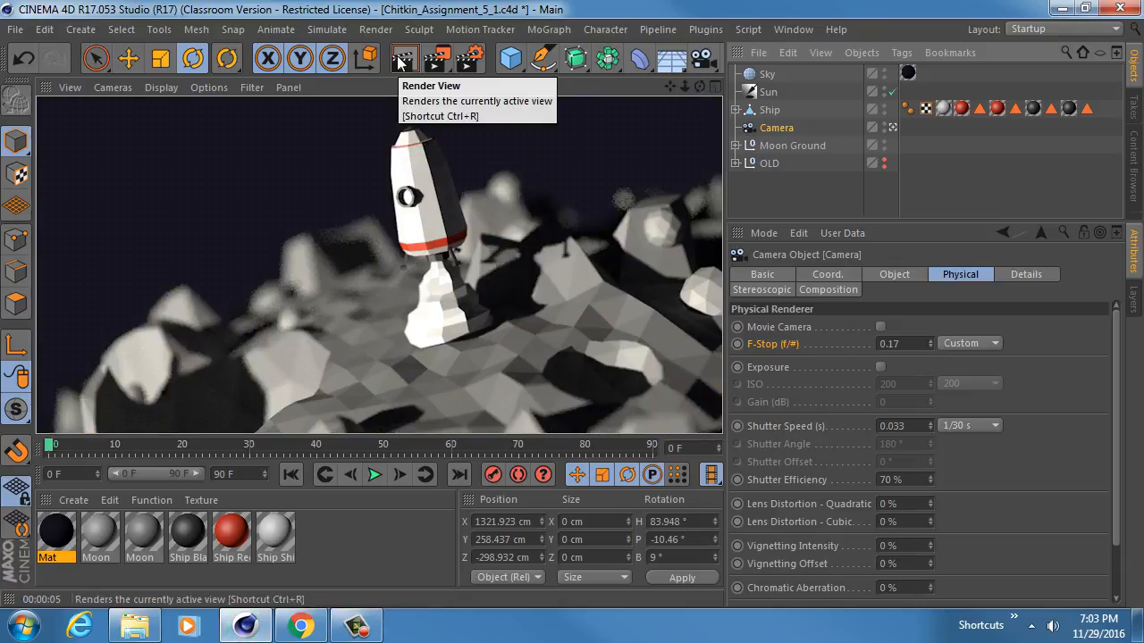
Shift the camera's focus plane slightly farther from the camera and render the camera view.
{"action": "left_click", "coordinate": [892, 127]}
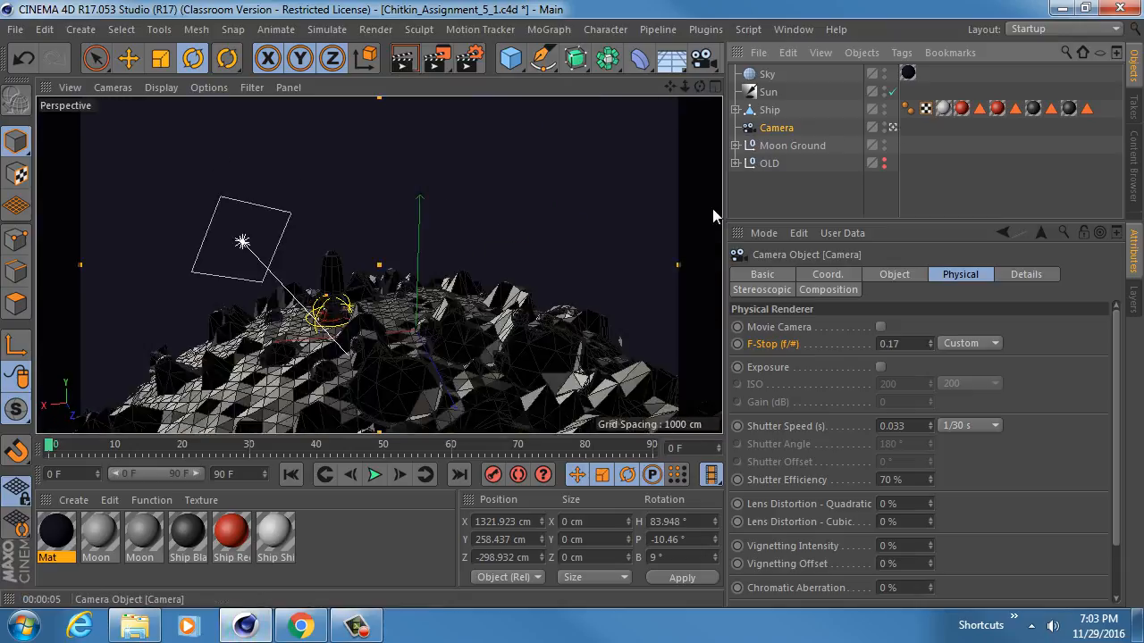
{"action": "left_click_drag", "start_coordinate": [402, 251], "coordinate": [377, 244]}
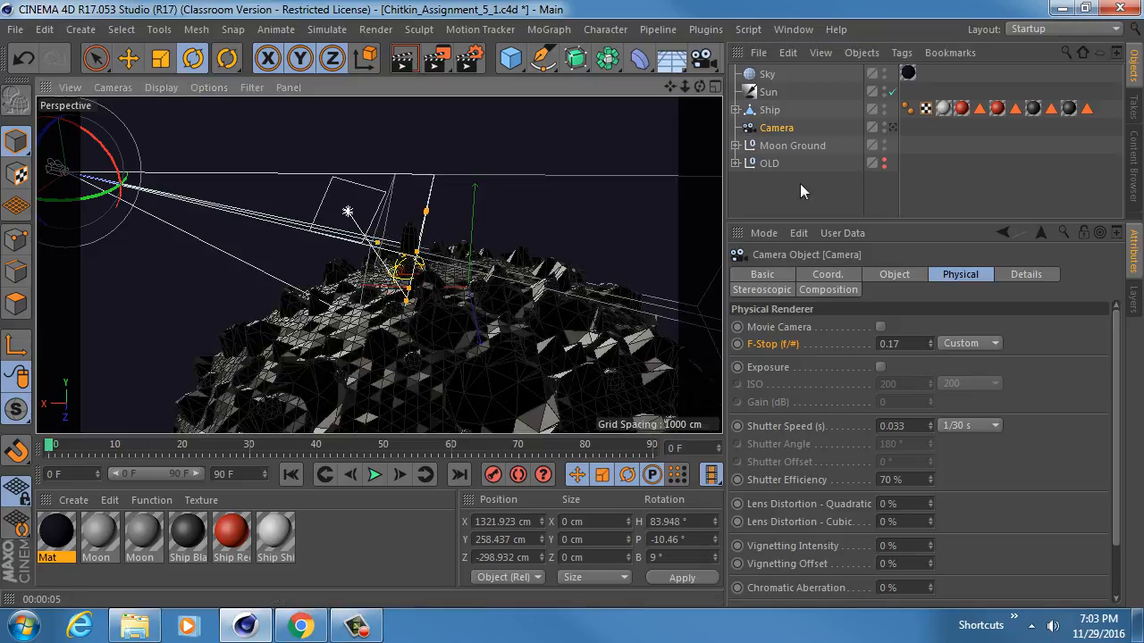
{"action": "left_click", "coordinate": [892, 126]}
{"action": "left_click", "coordinate": [404, 59]}
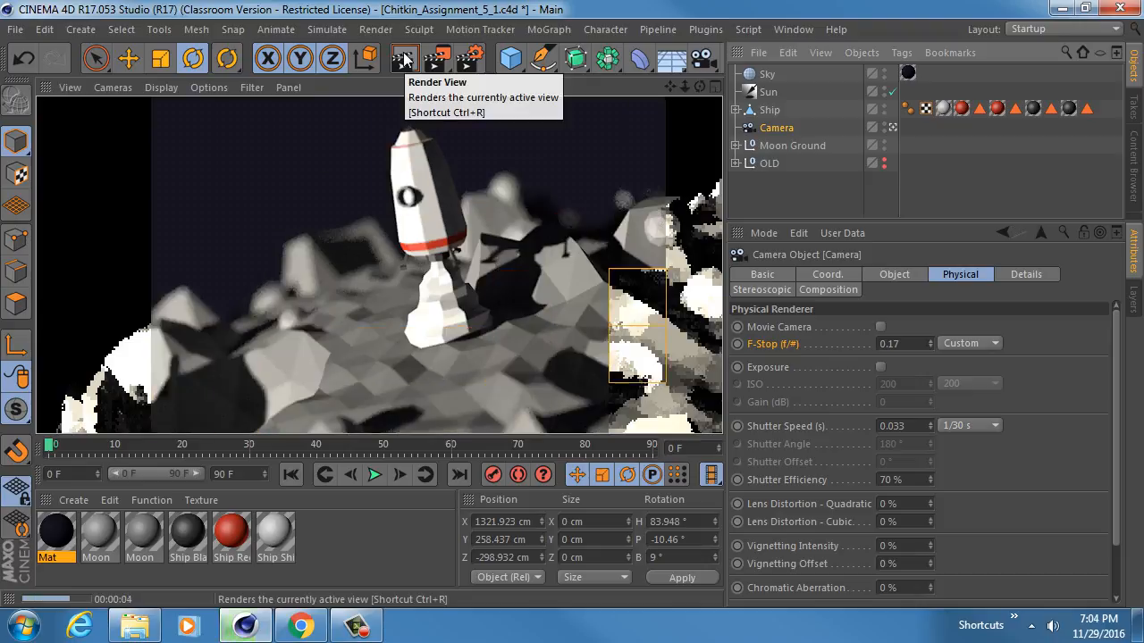
Set the camera's F-Stop to 0.21 and render the view.
{"action": "left_click", "coordinate": [902, 343]}
{"action": "left_click_drag", "start_coordinate": [903, 343], "coordinate": [887, 344]}
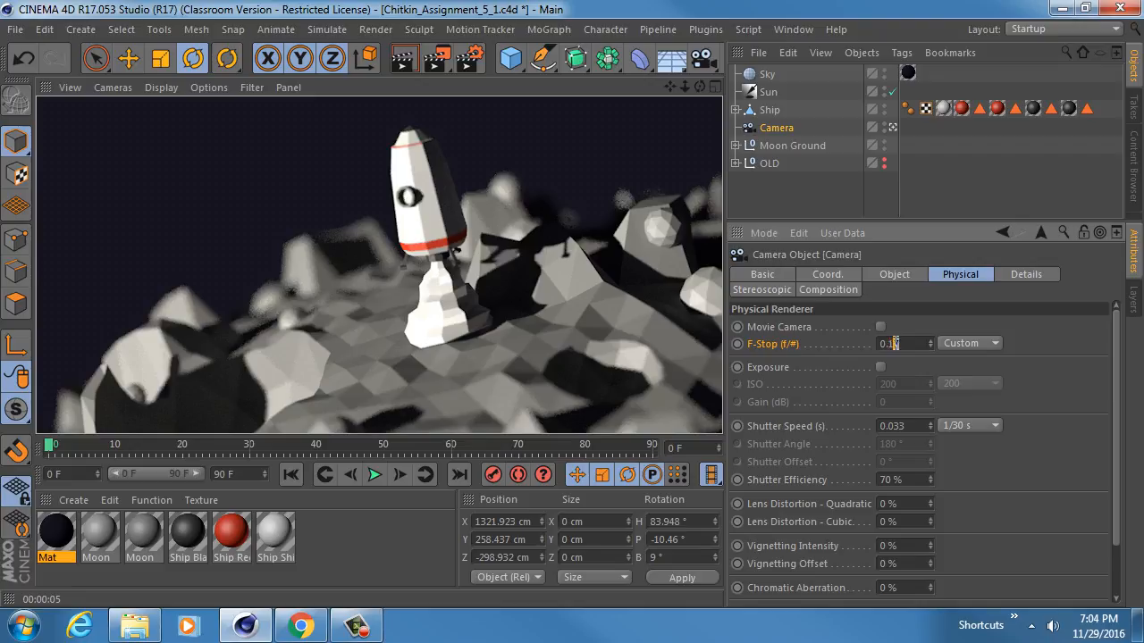
{"action": "type", "text": "21"}
{"action": "key", "text": "Return"}
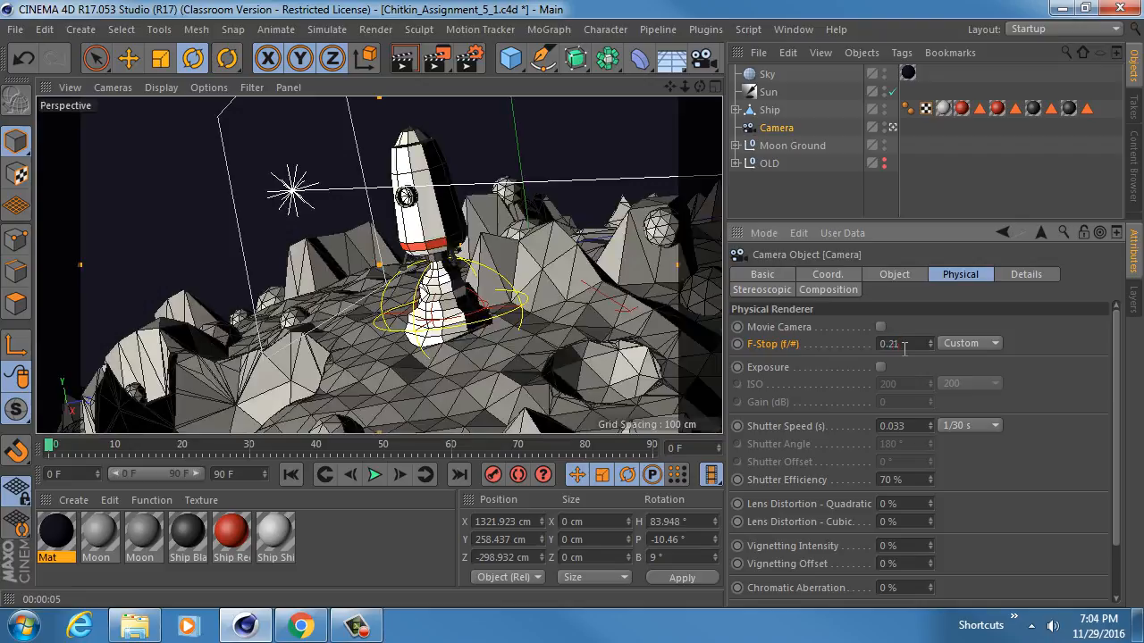
{"action": "left_click", "coordinate": [402, 60]}
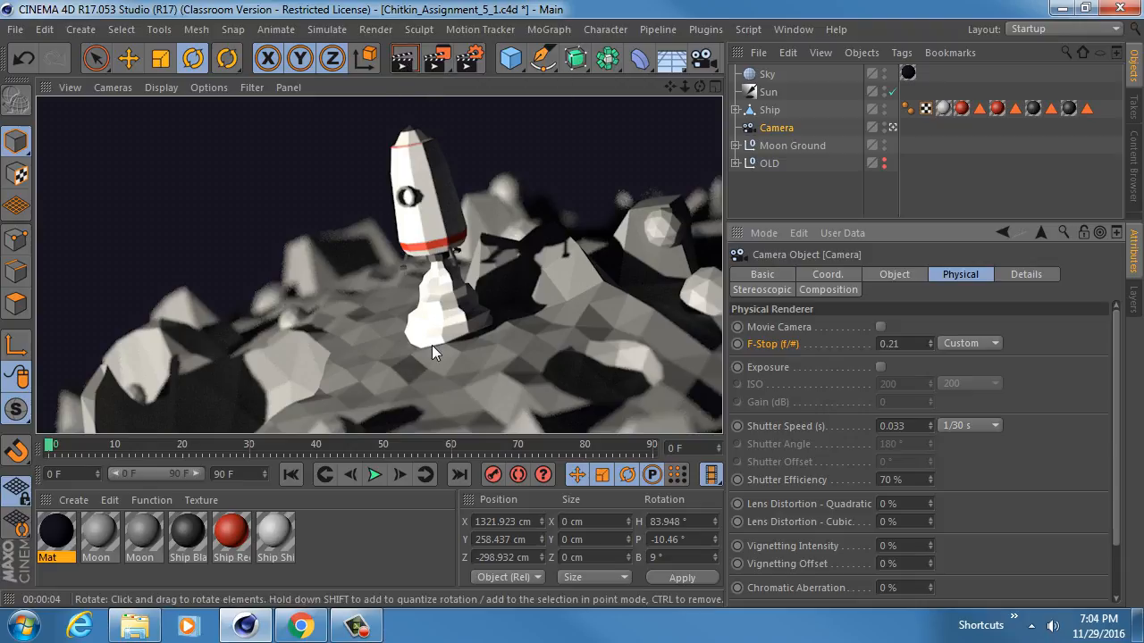
Review the dark sky material's assignment and illumination settings, and render the camera view.
{"action": "double_click", "coordinate": [56, 532]}
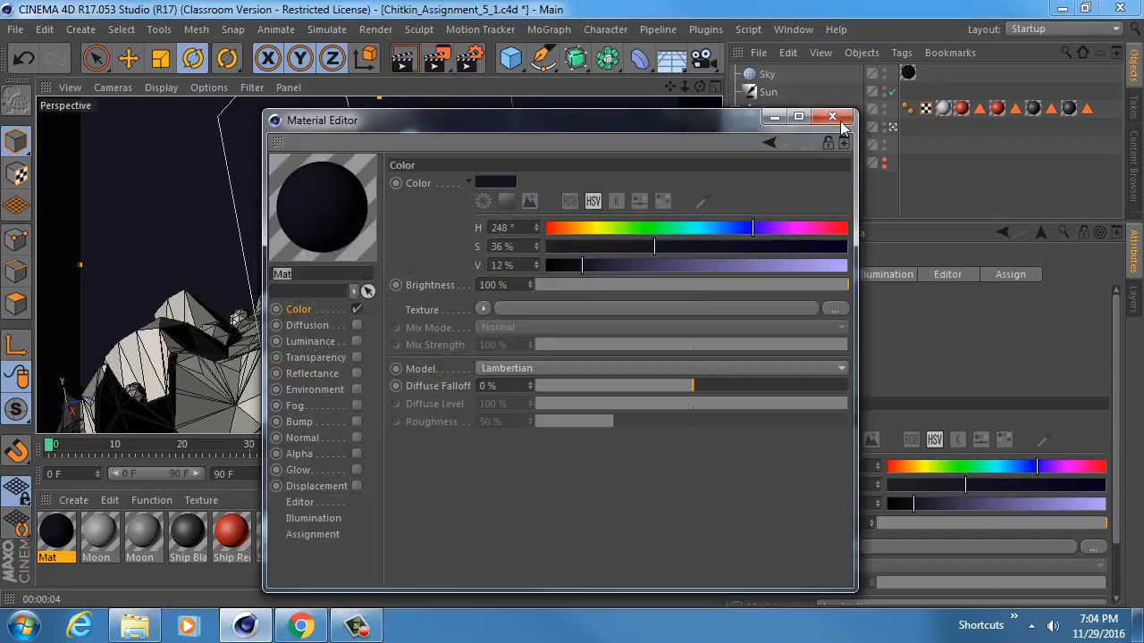
{"action": "left_click", "coordinate": [315, 536]}
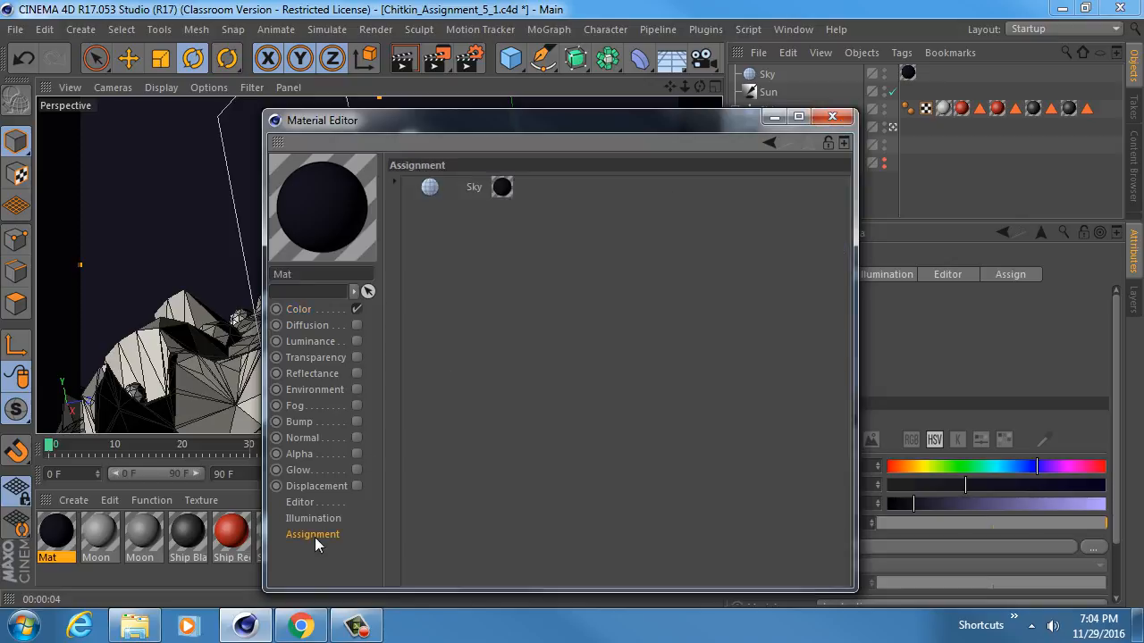
{"action": "left_click", "coordinate": [316, 520]}
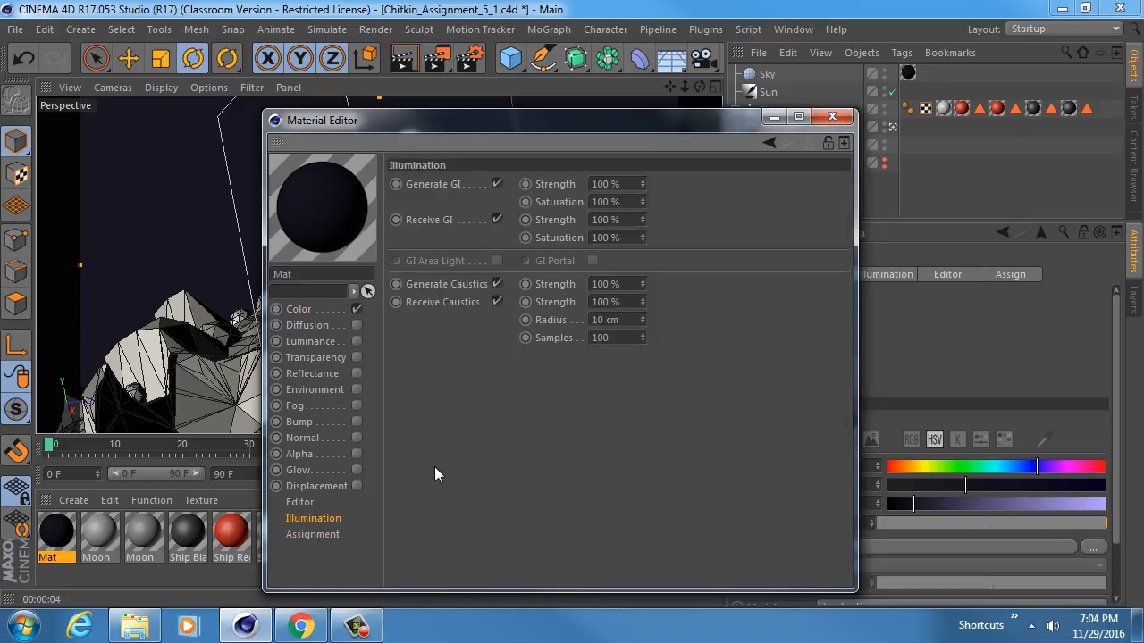
{"action": "left_click", "coordinate": [832, 116]}
{"action": "left_click", "coordinate": [402, 59]}
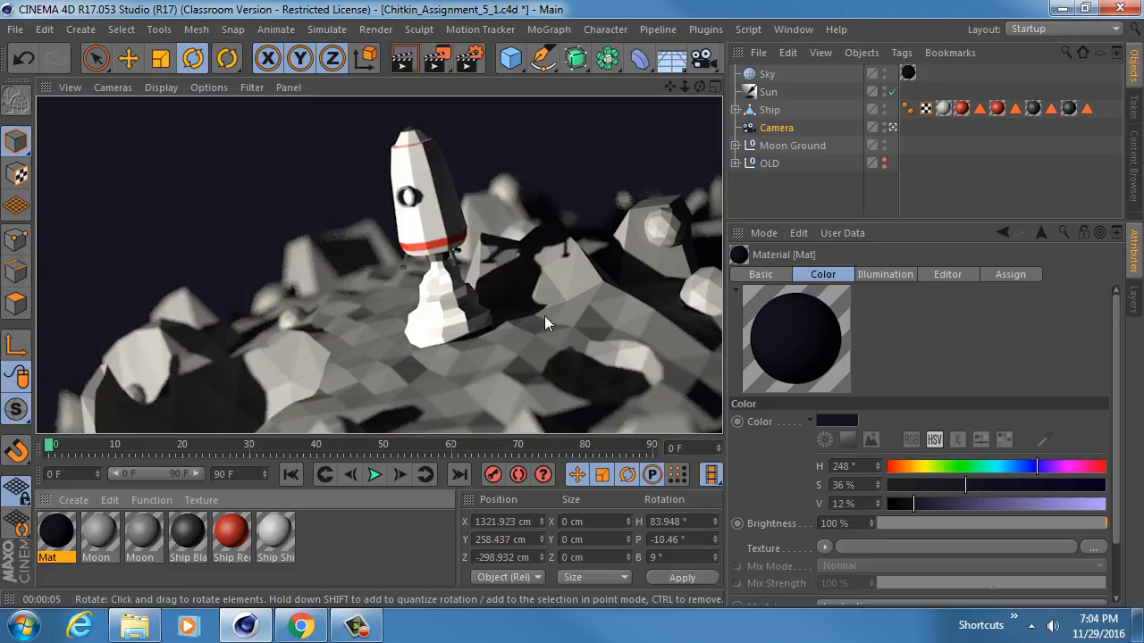
Rename the dark sky material as "Backgroun Sky".
{"action": "double_click", "coordinate": [56, 534]}
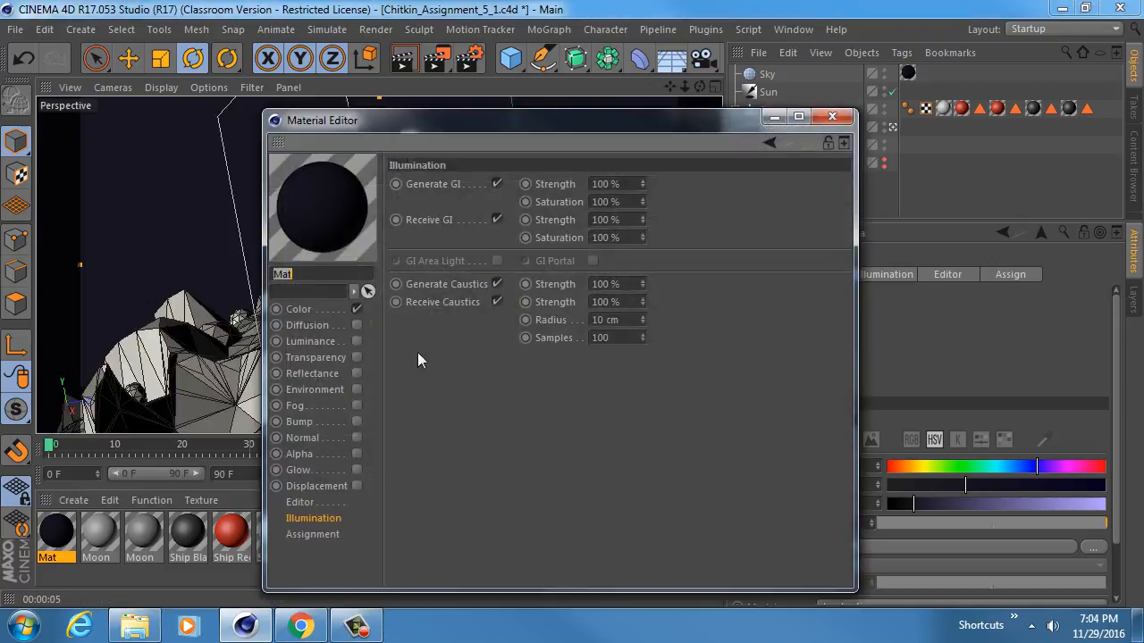
{"action": "left_click", "coordinate": [305, 517]}
{"action": "double_click", "coordinate": [50, 557]}
{"action": "type", "text": "Bak"}
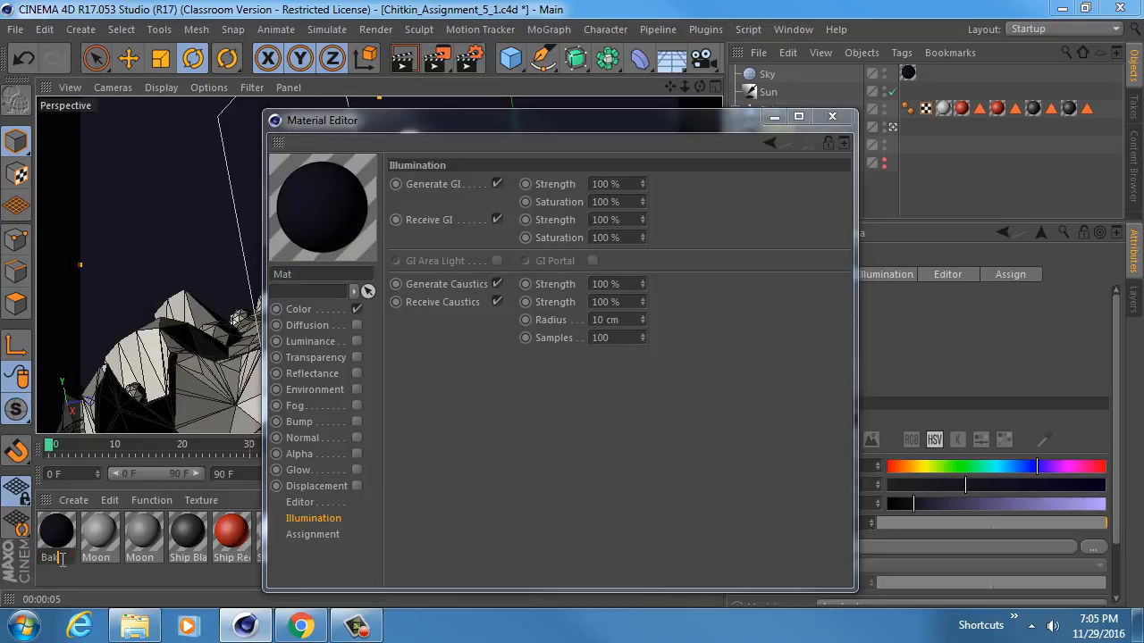
{"action": "key", "text": "BackSpace"}
{"action": "type", "text": "ckgroun Sky"}
{"action": "key", "text": "Return"}
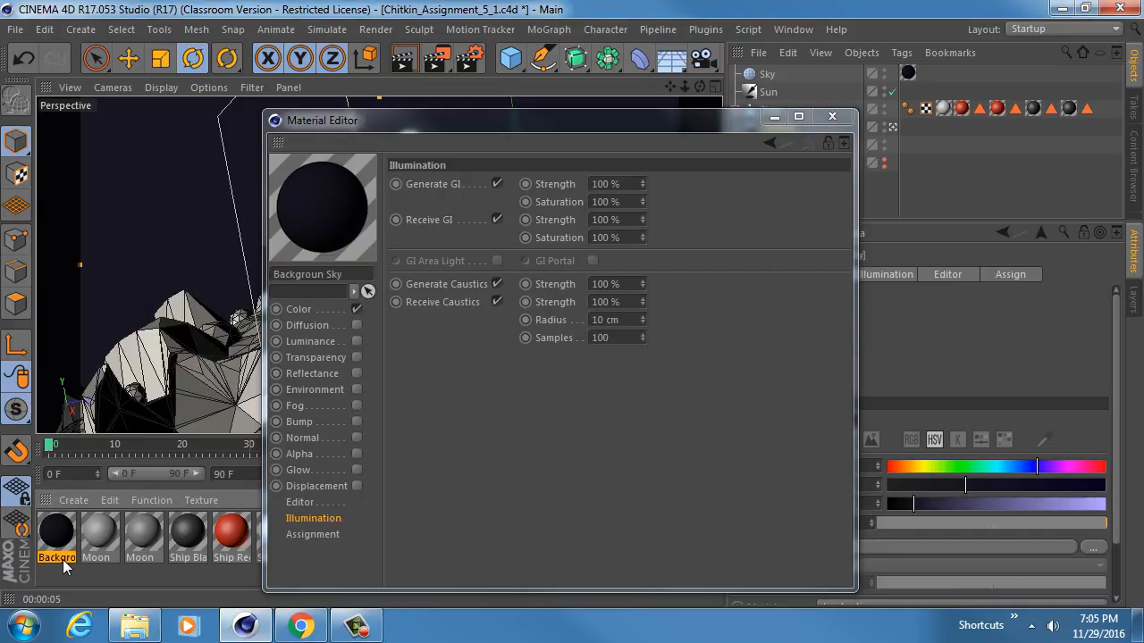
Set the sky material's Generate GI strength and saturation to 300% and render the camera view.
{"action": "left_click", "coordinate": [326, 522]}
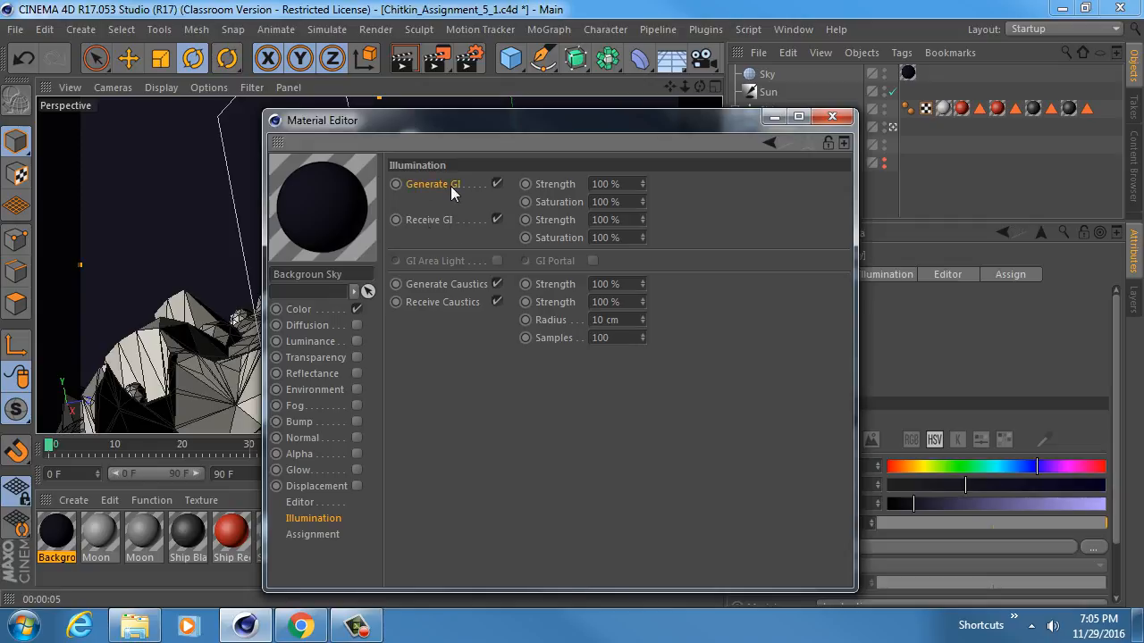
{"action": "left_click", "coordinate": [634, 184]}
{"action": "type", "text": "300"}
{"action": "key", "text": "Tab"}
{"action": "type", "text": "300"}
{"action": "key", "text": "Return"}
{"action": "left_click", "coordinate": [846, 119]}
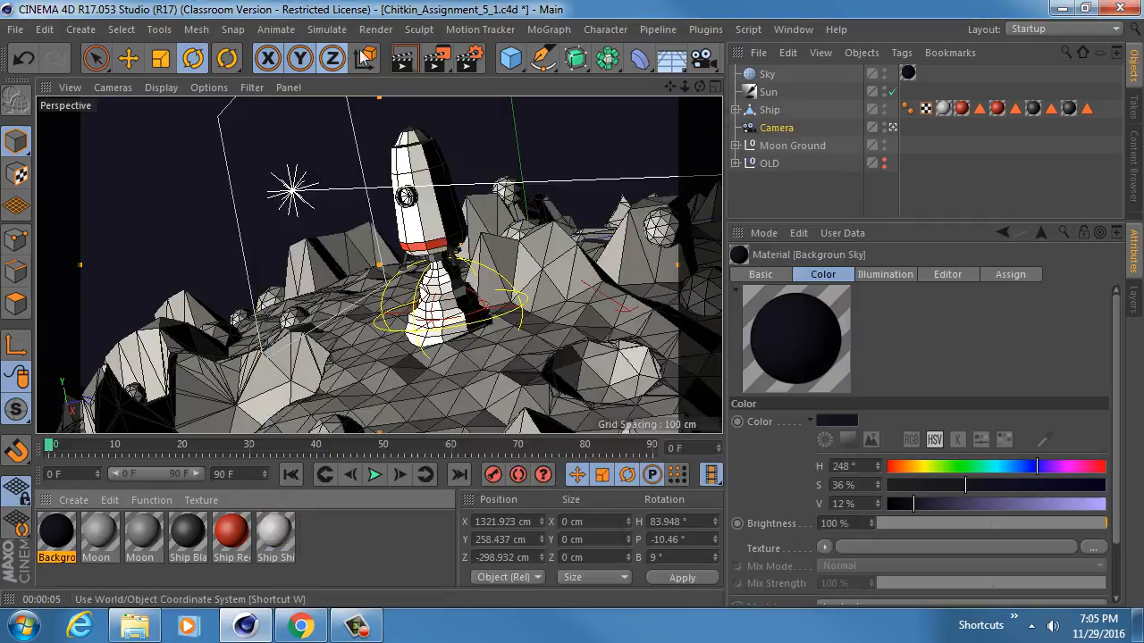
{"action": "left_click", "coordinate": [408, 60]}
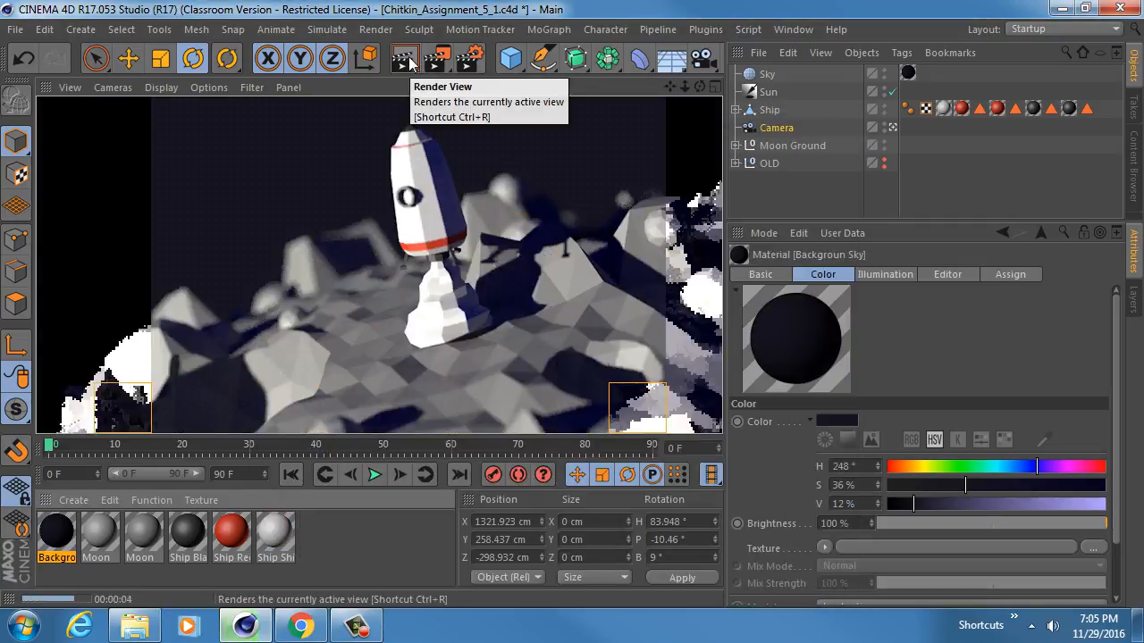
Check the Global Illumination options in the render settings and render the camera view again.
{"action": "left_click", "coordinate": [468, 59]}
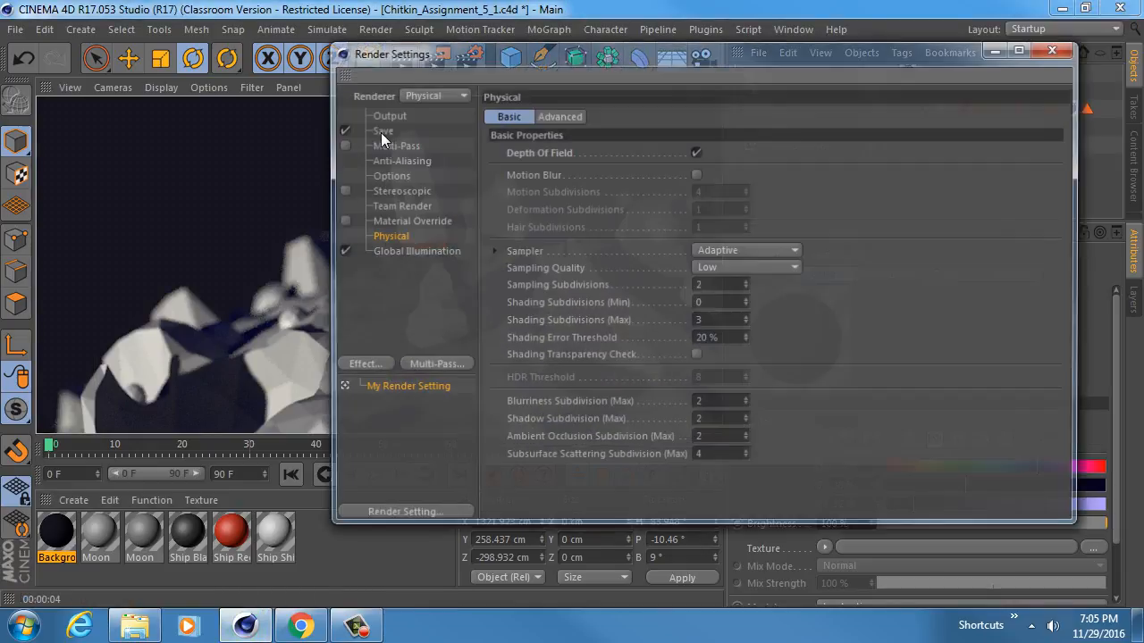
{"action": "left_click", "coordinate": [406, 252]}
{"action": "left_click_drag", "start_coordinate": [632, 56], "coordinate": [1143, 108]}
{"action": "left_click", "coordinate": [403, 59]}
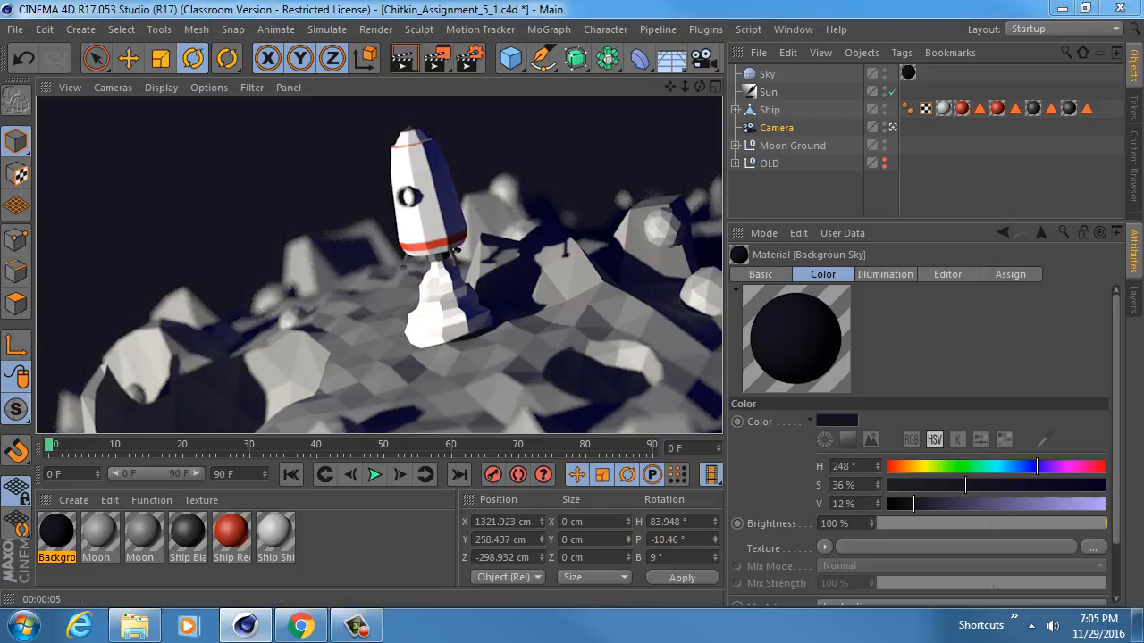
Set the sky material's Generate GI strength to 225%, lower its GI saturation, and render the camera view.
{"action": "double_click", "coordinate": [62, 536]}
{"action": "double_click", "coordinate": [623, 183]}
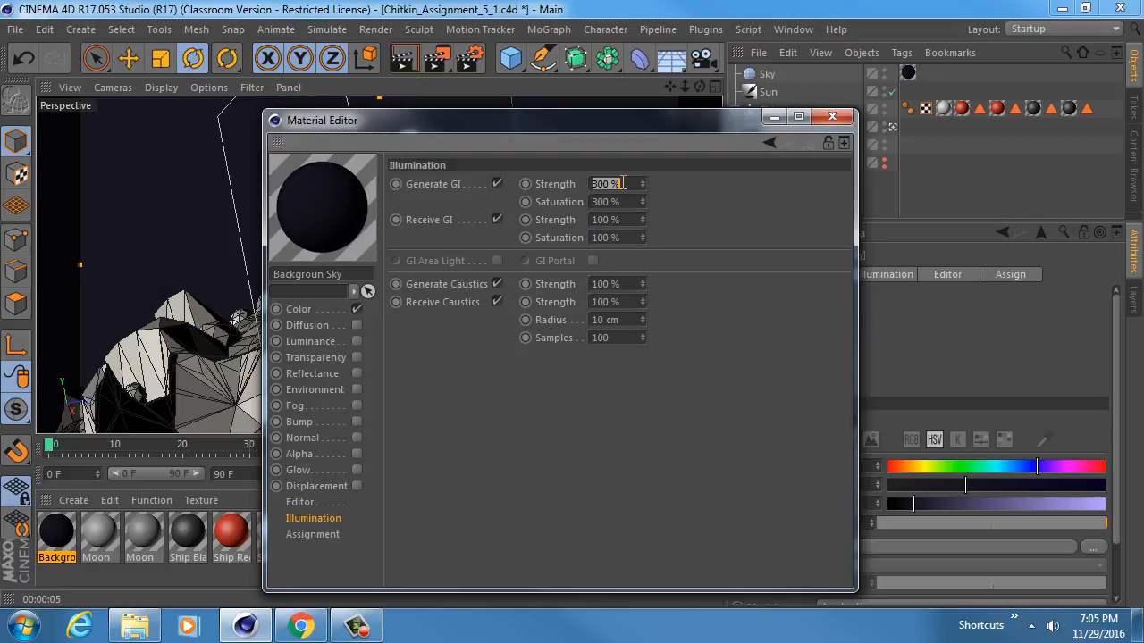
{"action": "type", "text": "225"}
{"action": "key", "text": "Tab"}
{"action": "type", "text": "22"}
{"action": "left_click", "coordinate": [831, 117]}
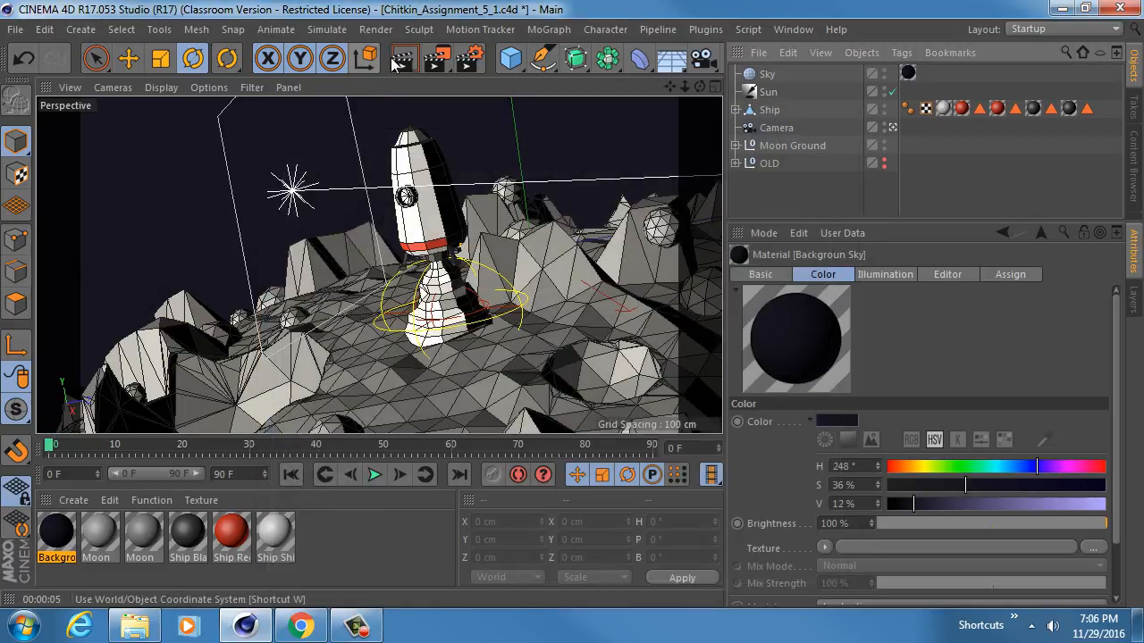
{"action": "left_click", "coordinate": [398, 60]}
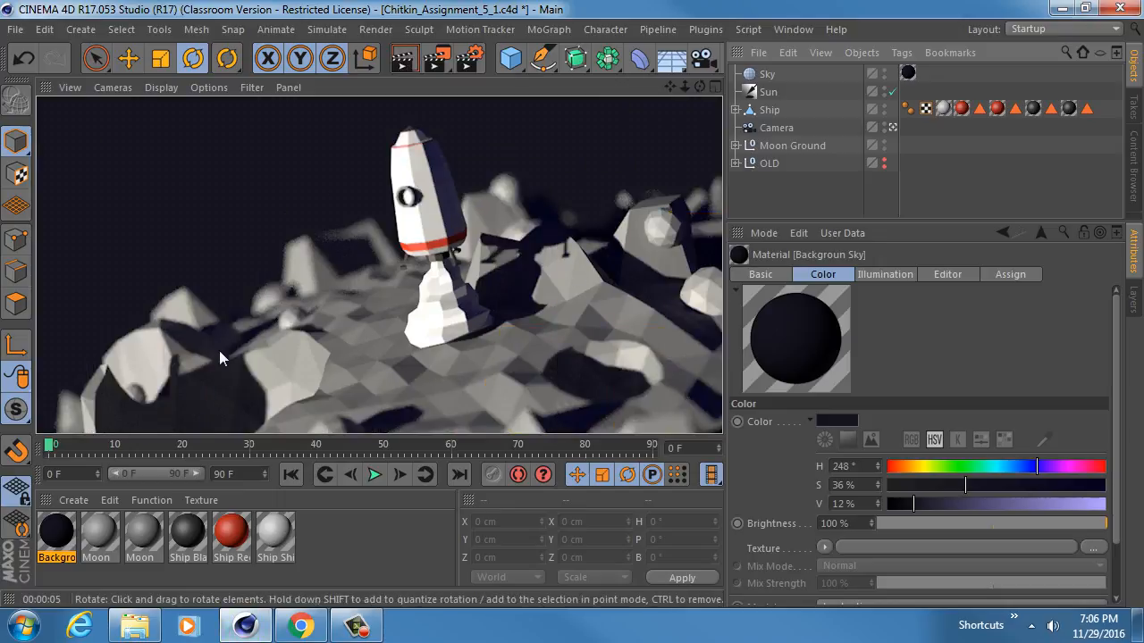
Pull the camera's focus plane slightly closer to the camera and render through the camera.
{"action": "left_click", "coordinate": [892, 127]}
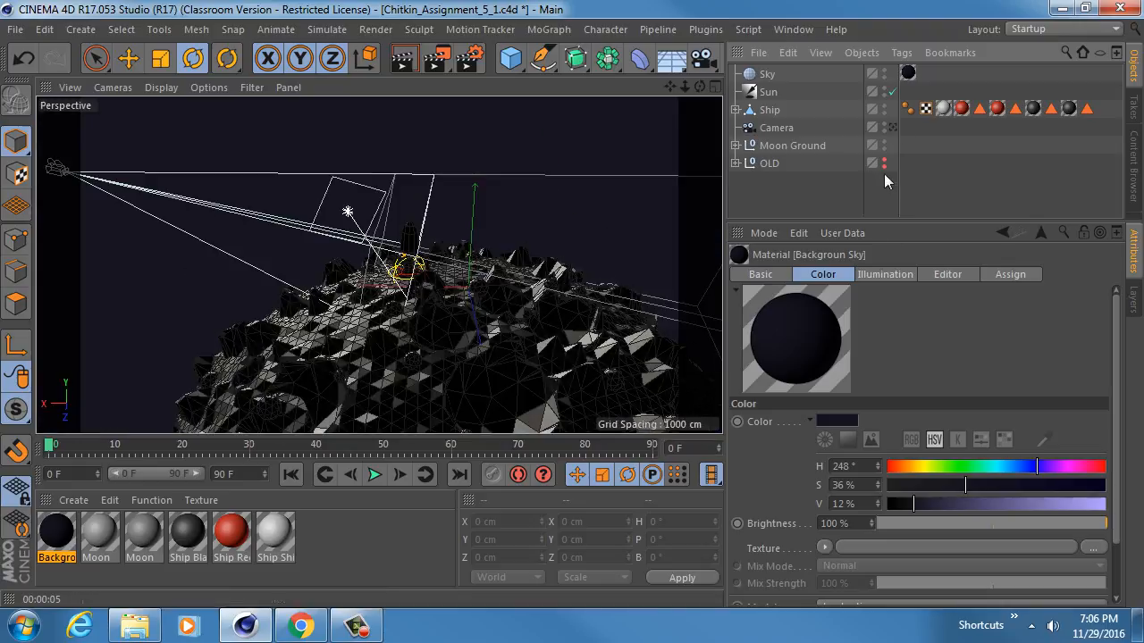
{"action": "left_click", "coordinate": [796, 131]}
{"action": "left_click_drag", "start_coordinate": [417, 251], "coordinate": [410, 250]}
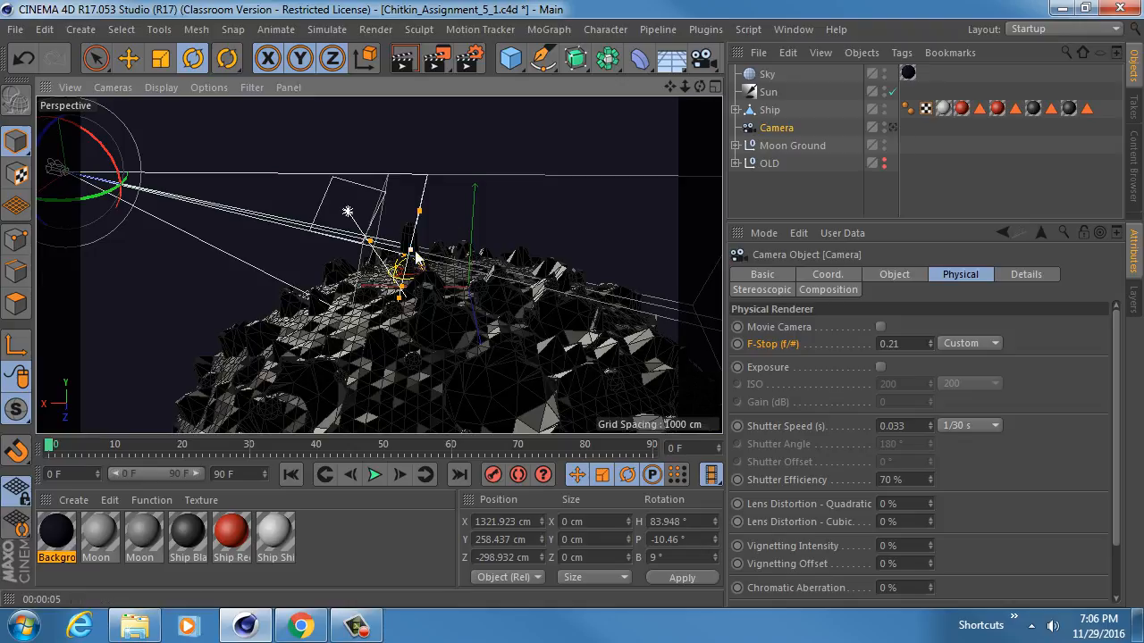
{"action": "left_click", "coordinate": [892, 126]}
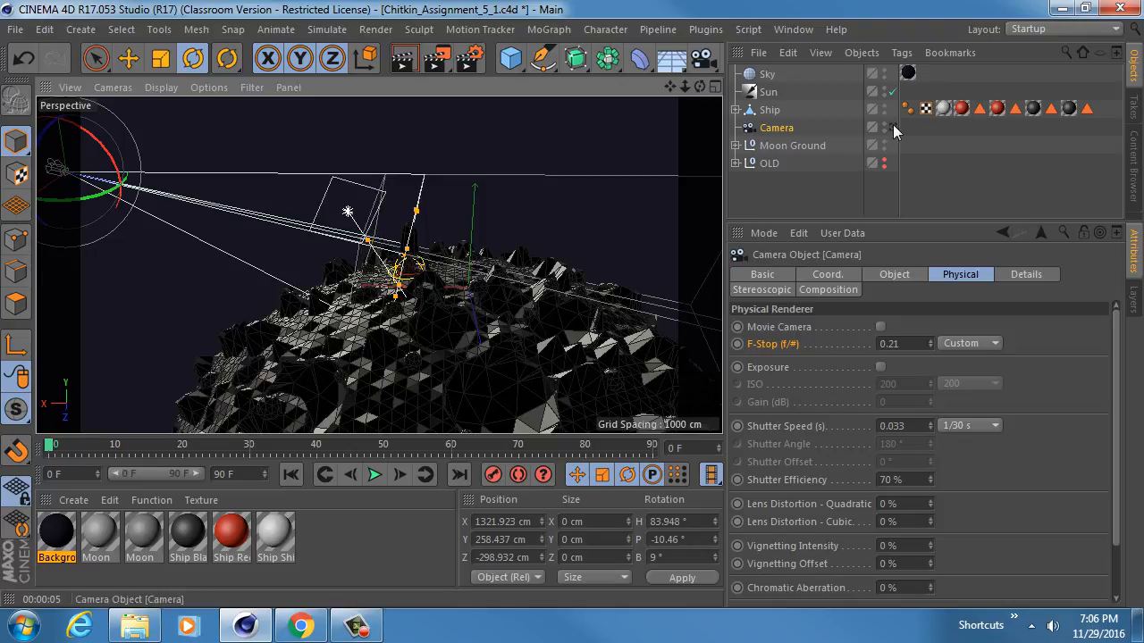
{"action": "left_click", "coordinate": [403, 58]}
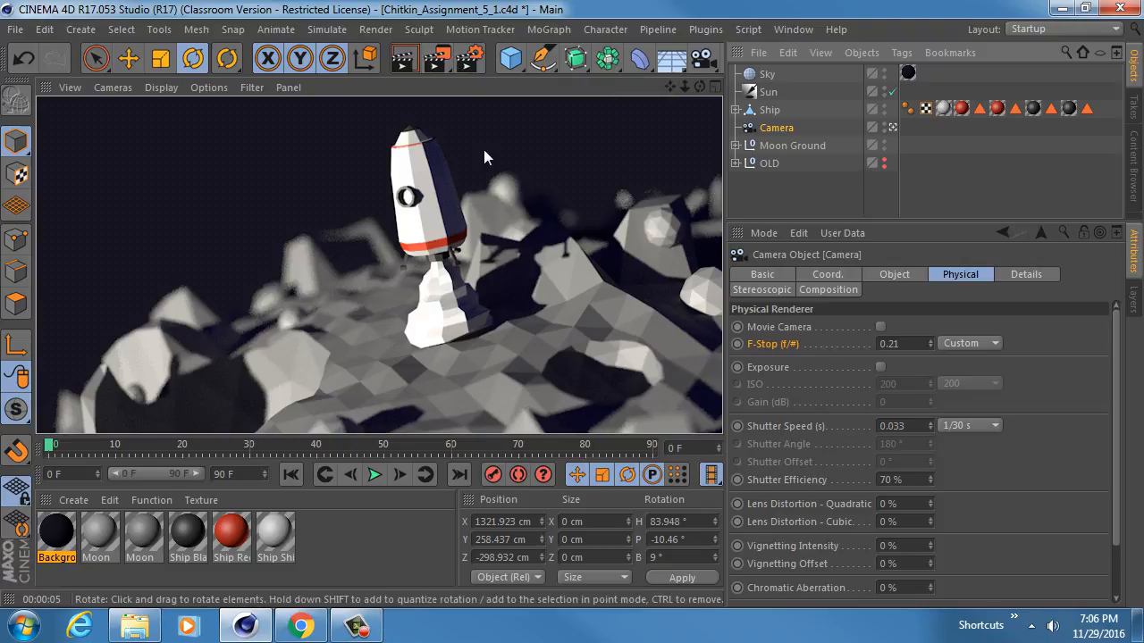
Leave the camera view and hide the Camera object in the editor.
{"action": "left_click", "coordinate": [892, 128]}
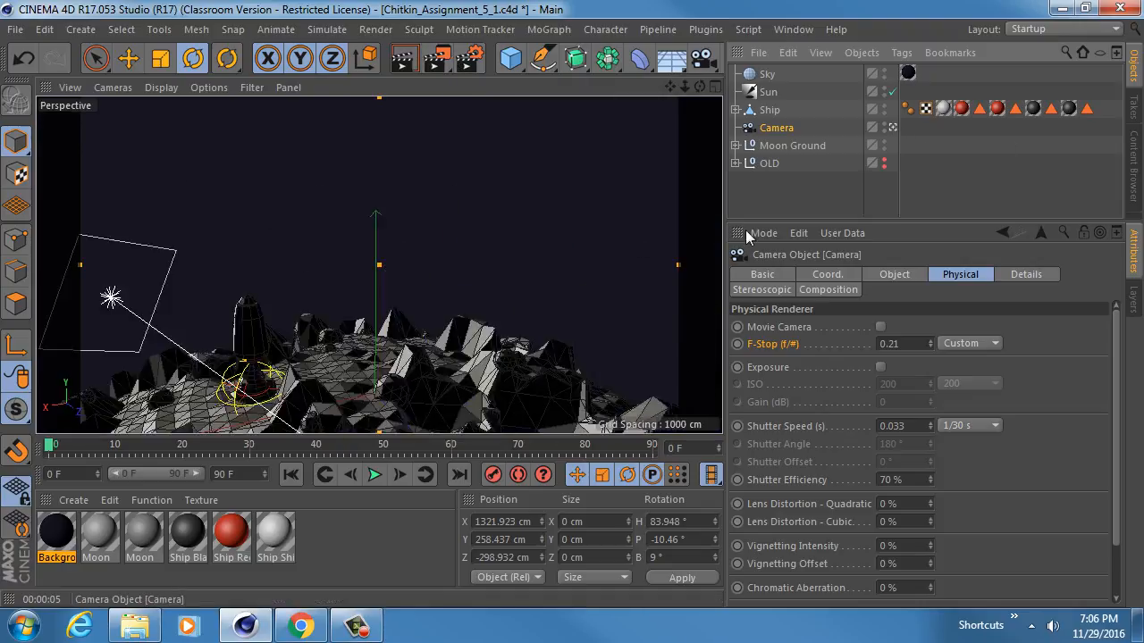
{"action": "mouse_move", "coordinate": [381, 293]}
{"action": "left_mouse_down", "text": "alt"}
{"action": "mouse_move", "coordinate": [489, 254]}
{"action": "mouse_move", "coordinate": [496, 269]}
{"action": "left_mouse_up", "text": "alt"}
{"action": "scroll", "coordinate": [356, 270], "scroll_direction": "up", "scroll_amount": 7}
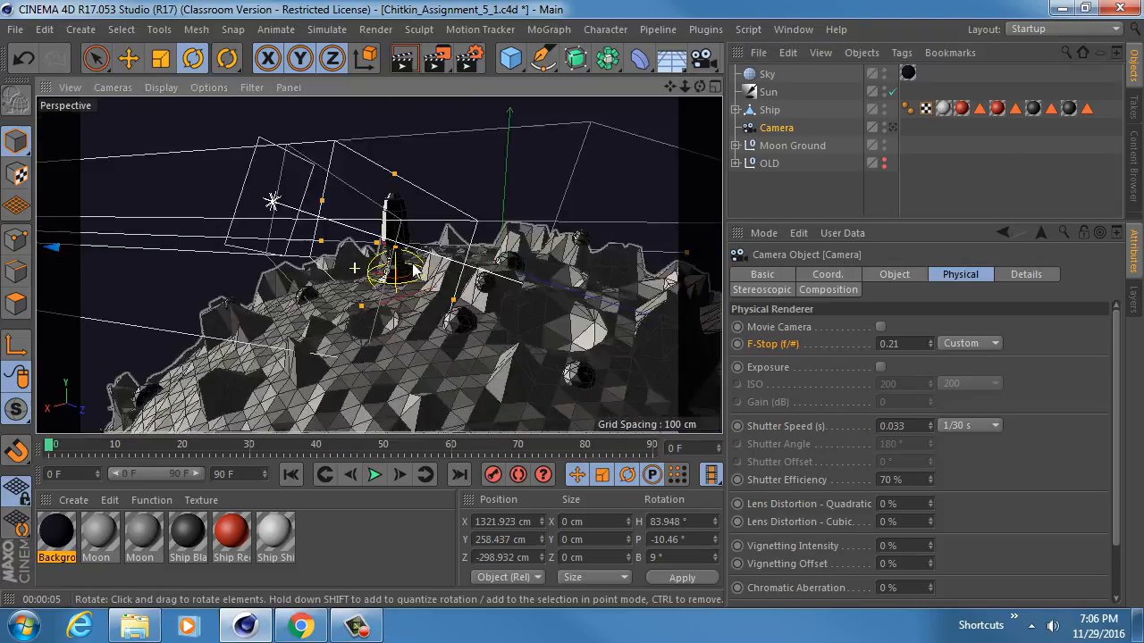
{"action": "mouse_move", "coordinate": [379, 265]}
{"action": "left_mouse_down", "text": "alt"}
{"action": "mouse_move", "coordinate": [438, 230]}
{"action": "mouse_move", "coordinate": [536, 251]}
{"action": "left_mouse_up", "text": "alt"}
{"action": "scroll", "coordinate": [434, 250], "scroll_direction": "down", "scroll_amount": 10}
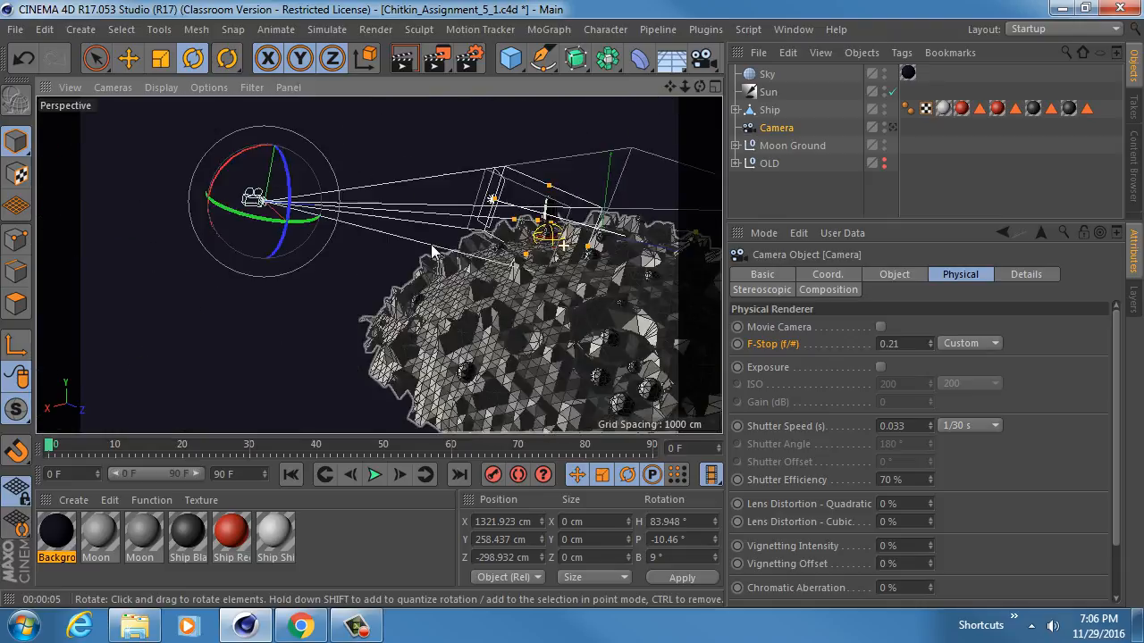
{"action": "left_click_drag", "start_coordinate": [434, 251], "coordinate": [490, 229], "text": "alt"}
{"action": "middle_click_drag", "start_coordinate": [491, 229], "coordinate": [422, 254], "text": "alt"}
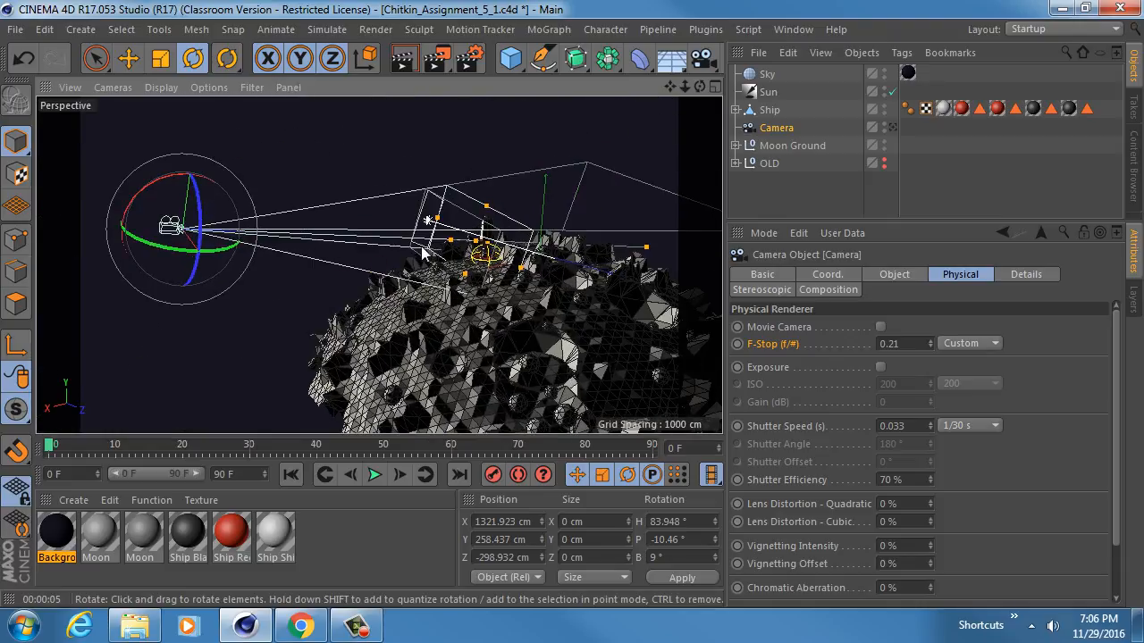
{"action": "mouse_move", "coordinate": [474, 284]}
{"action": "left_mouse_down", "text": "alt"}
{"action": "mouse_move", "coordinate": [536, 291]}
{"action": "mouse_move", "coordinate": [487, 286]}
{"action": "left_mouse_up", "text": "alt"}
{"action": "double_click", "coordinate": [883, 124]}
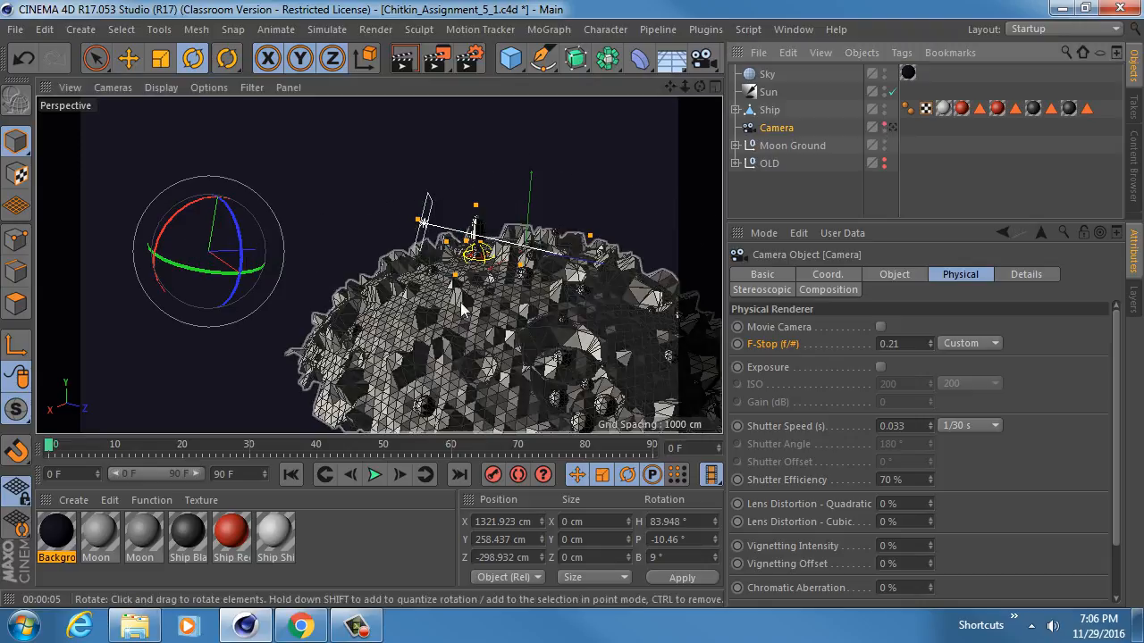
{"action": "middle_click_drag", "start_coordinate": [487, 286], "coordinate": [429, 317], "text": "alt"}
{"action": "scroll", "coordinate": [429, 317], "scroll_direction": "up", "scroll_amount": 1}
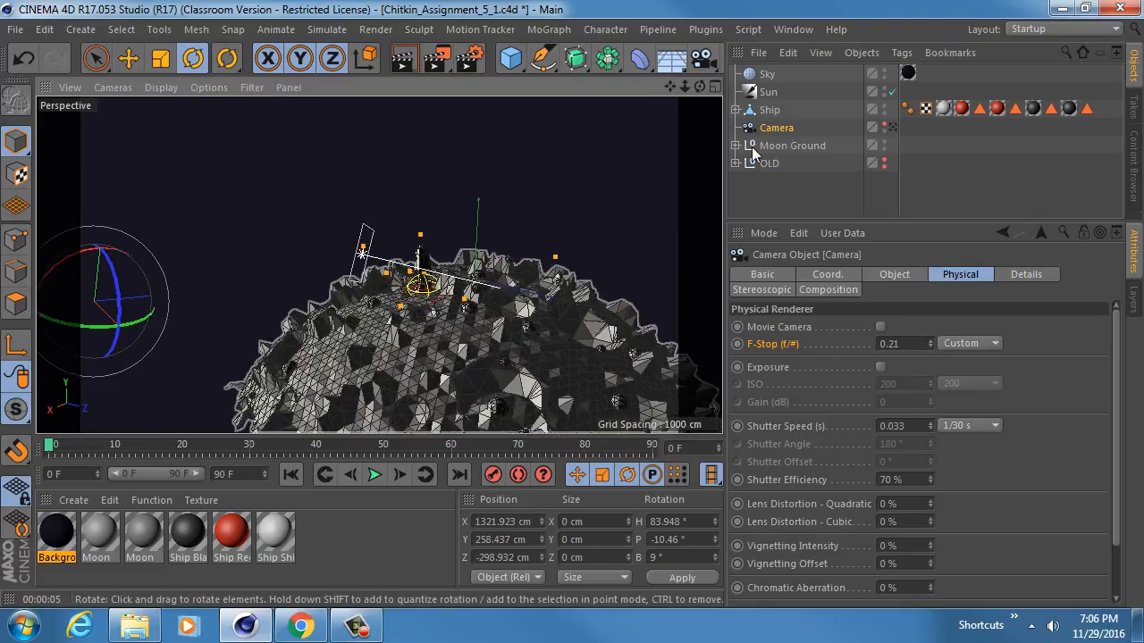
Hide the Sun light in the editor and display the ship and moon with Gouraud shading without wireframe lines.
{"action": "double_click", "coordinate": [882, 89]}
{"action": "middle_click_drag", "start_coordinate": [474, 293], "coordinate": [429, 248], "text": "alt"}
{"action": "left_click_drag", "start_coordinate": [446, 251], "coordinate": [477, 281], "text": "alt"}
{"action": "right_click_drag", "start_coordinate": [353, 260], "coordinate": [410, 259], "text": "alt"}
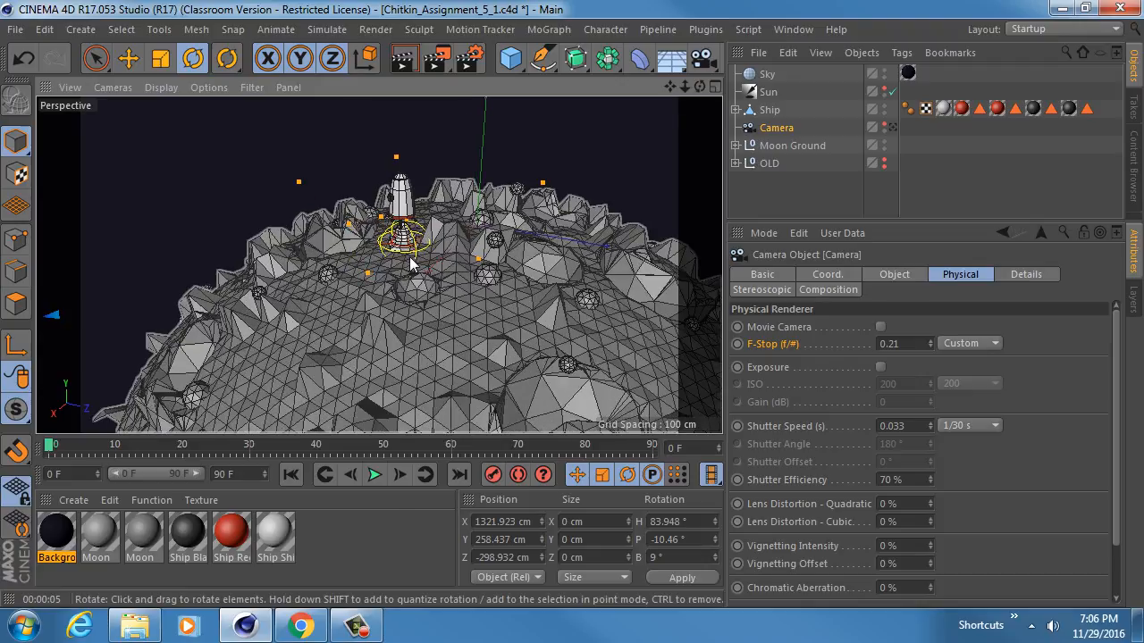
{"action": "key", "text": "n"}
{"action": "key", "text": "a"}
{"action": "middle_click_drag", "start_coordinate": [414, 253], "coordinate": [424, 309], "text": "alt"}
{"action": "right_click_drag", "start_coordinate": [396, 298], "coordinate": [455, 274], "text": "alt"}
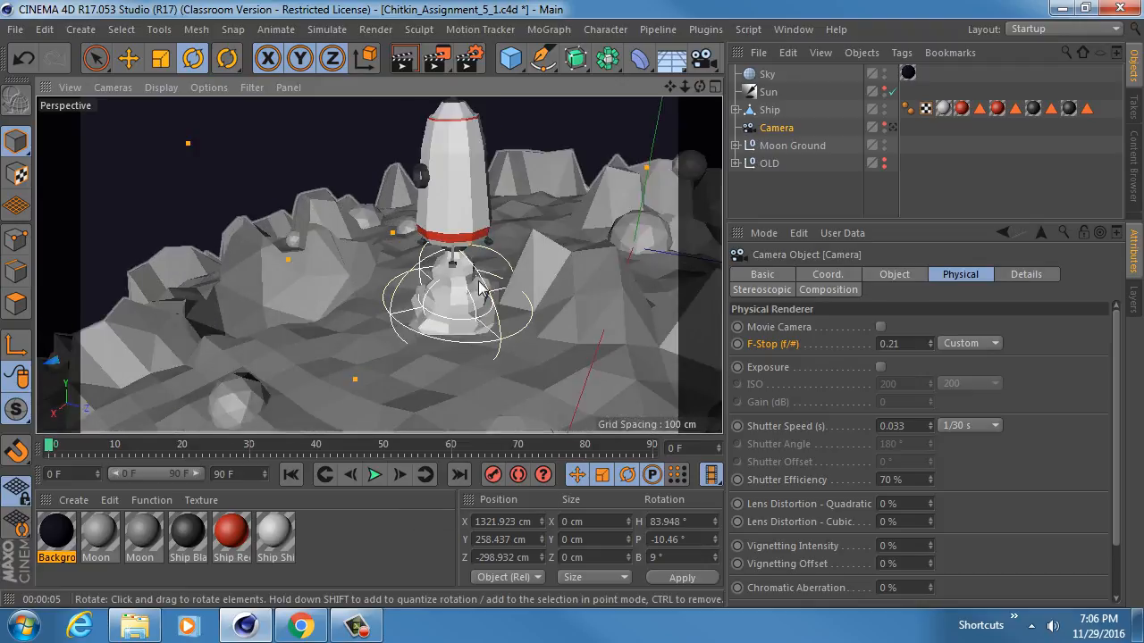
{"action": "left_click_drag", "start_coordinate": [456, 274], "coordinate": [471, 254], "text": "alt"}
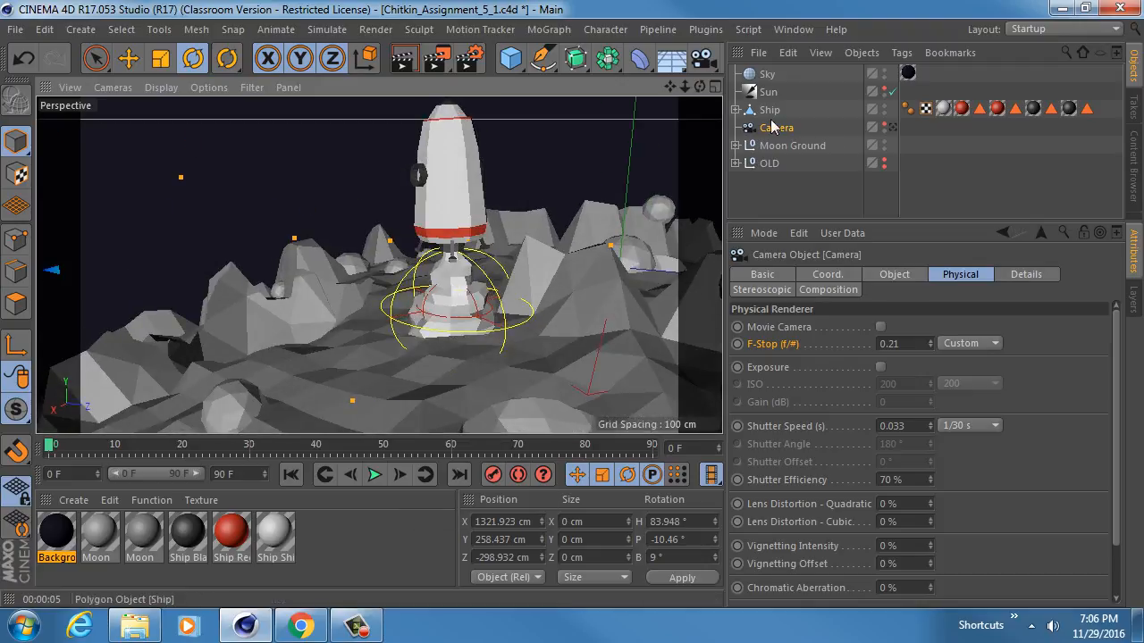
Rename the Cone object inside the Ship hierarchy as "Smoke Cloud".
{"action": "left_click", "coordinate": [734, 109]}
{"action": "left_click", "coordinate": [769, 110]}
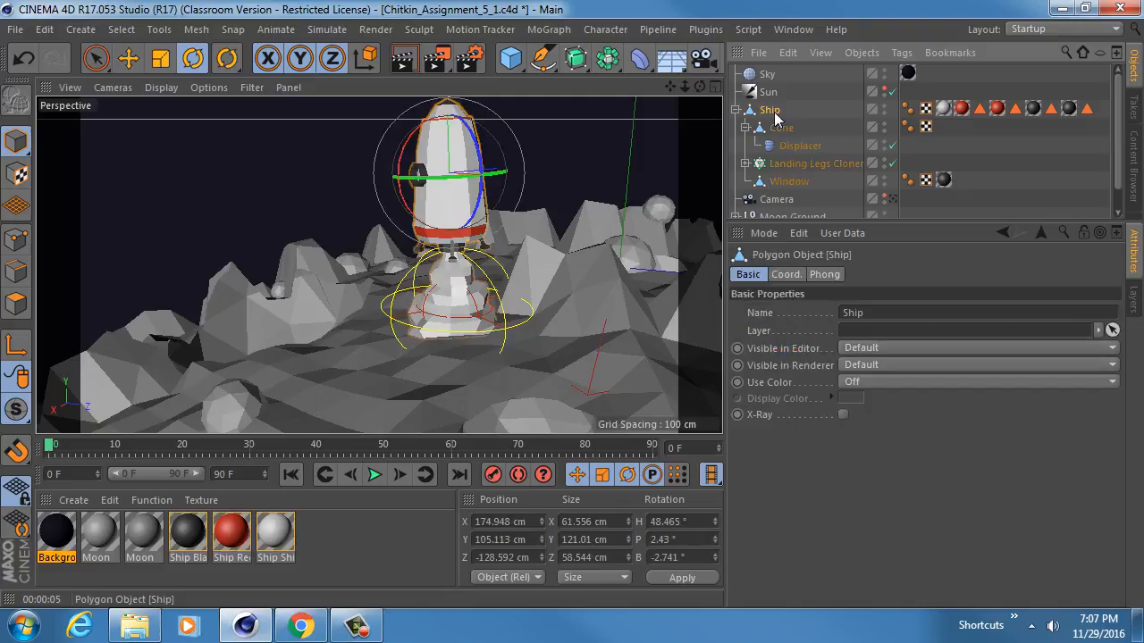
{"action": "double_click", "coordinate": [784, 127]}
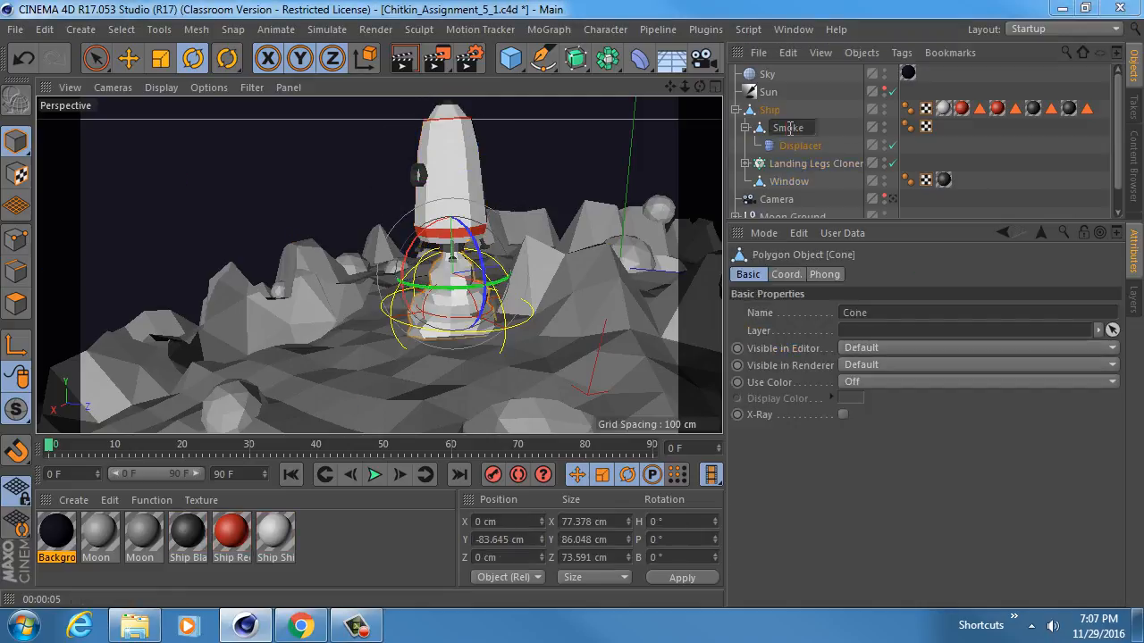
{"action": "type", "text": "Smoke Cloud"}
{"action": "key", "text": "Return"}
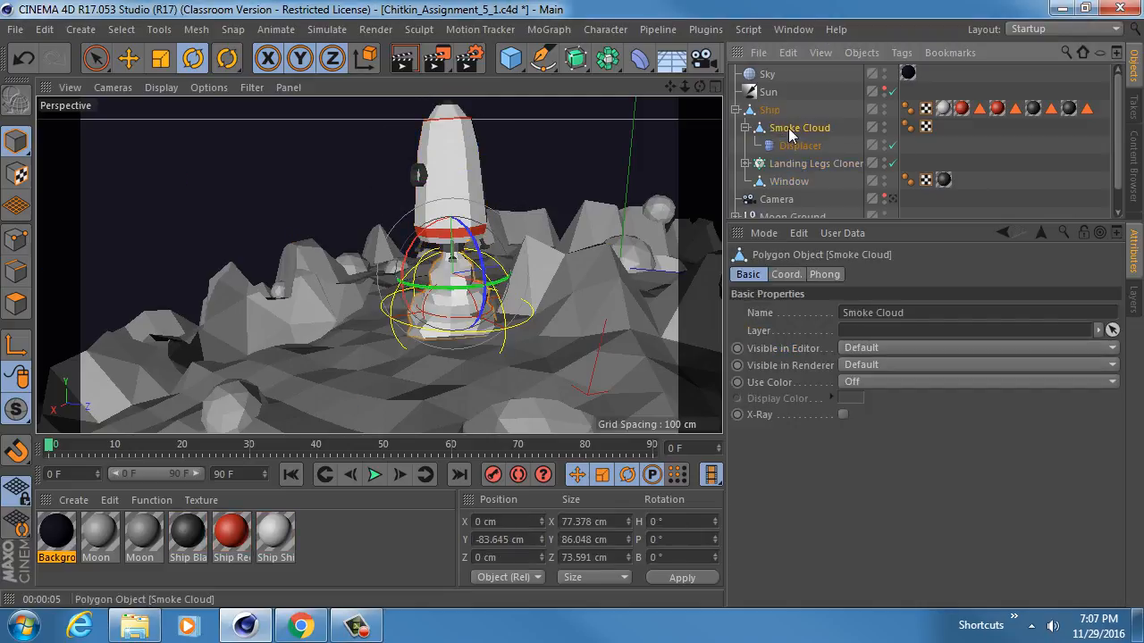
Take the Smoke Cloud out of the Ship hierarchy and place it as a separate top-level object above Ship.
{"action": "left_click", "coordinate": [744, 128]}
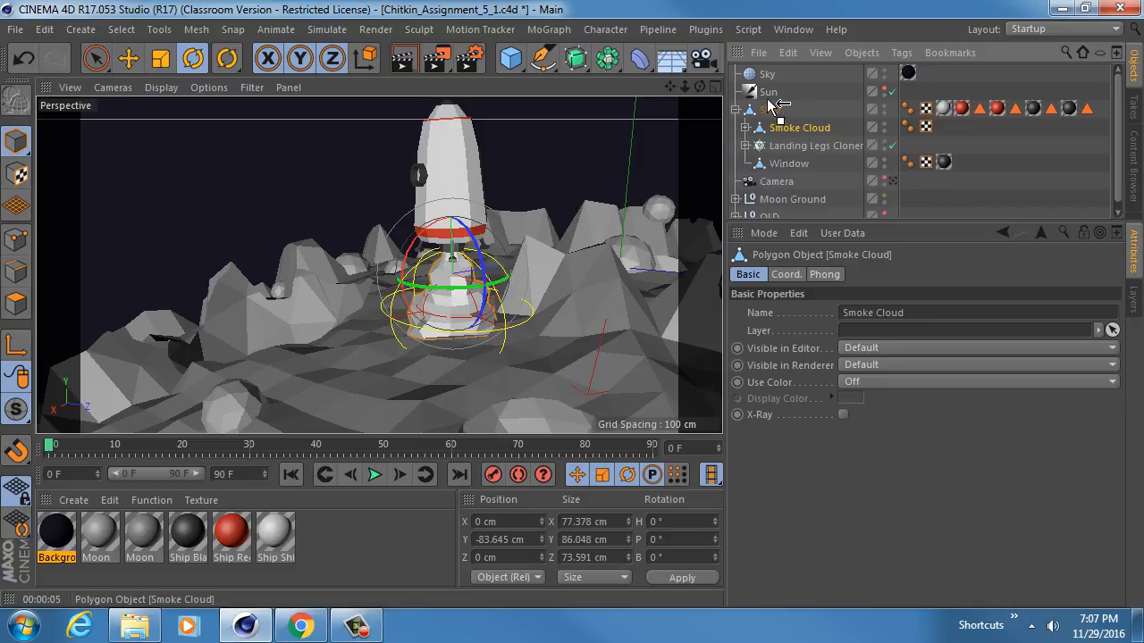
{"action": "left_click_drag", "start_coordinate": [771, 106], "coordinate": [771, 105]}
{"action": "left_click", "coordinate": [735, 128]}
Create a new near-white material with its color value at about 99% and apply it to the Smoke Cloud.
{"action": "left_click", "coordinate": [769, 128]}
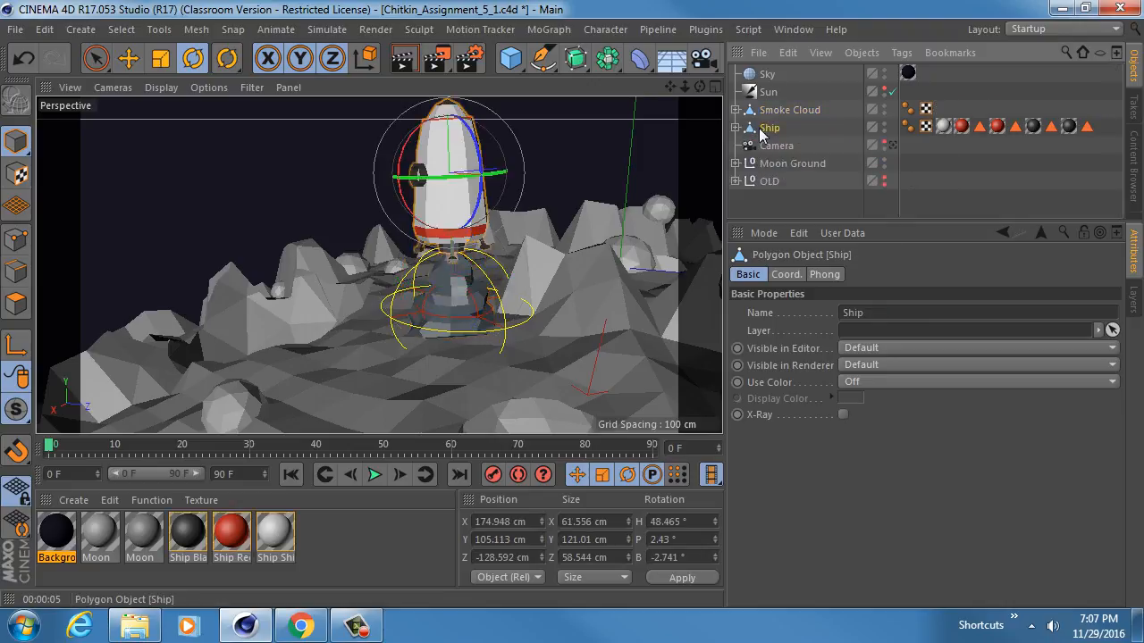
{"action": "key", "text": "e"}
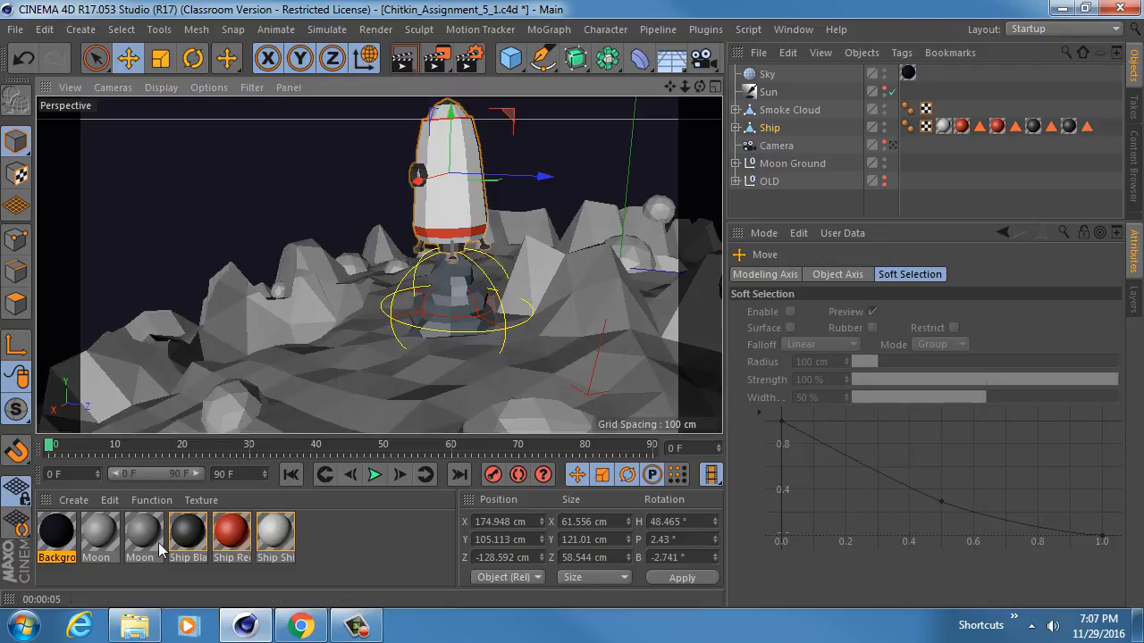
{"action": "left_click", "coordinate": [735, 110]}
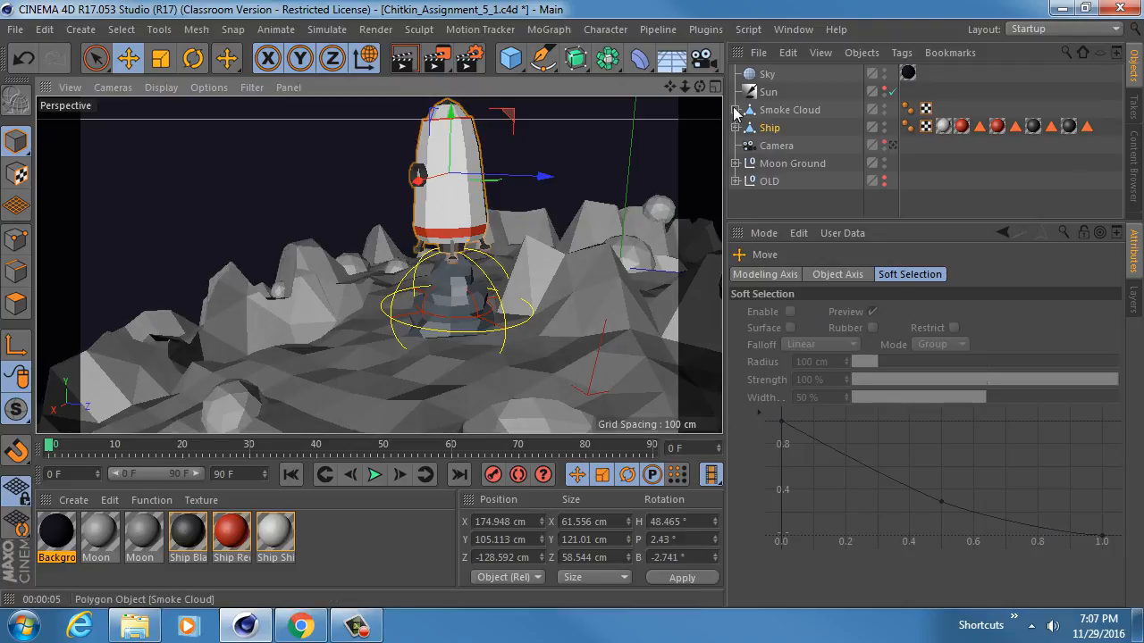
{"action": "double_click", "coordinate": [327, 522]}
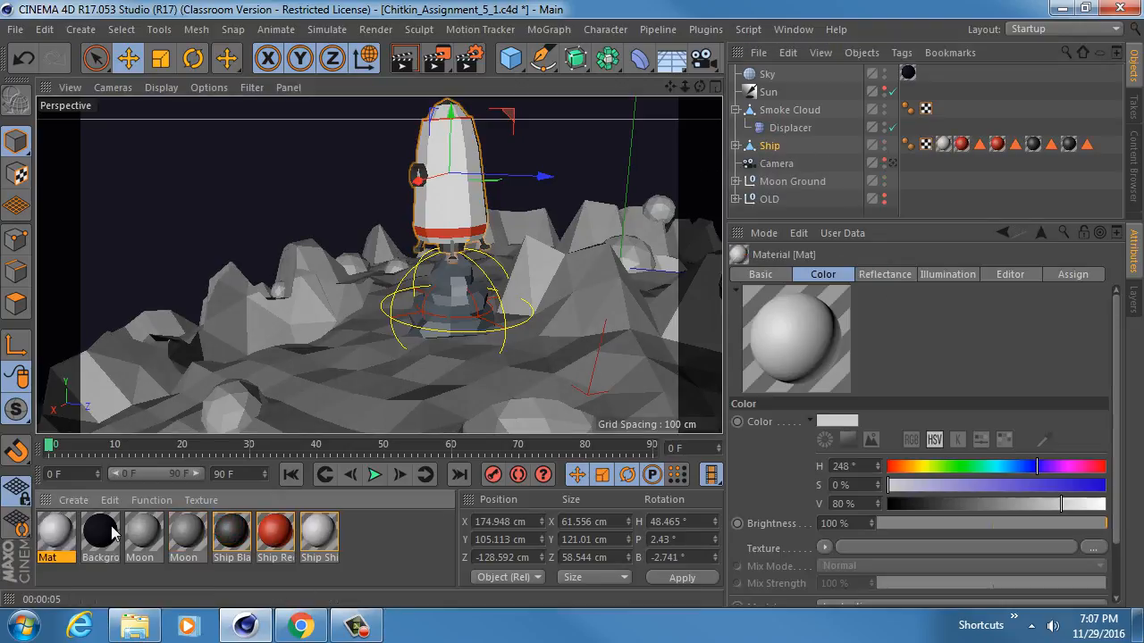
{"action": "double_click", "coordinate": [52, 534]}
{"action": "left_click", "coordinate": [295, 311]}
{"action": "left_click", "coordinate": [360, 371]}
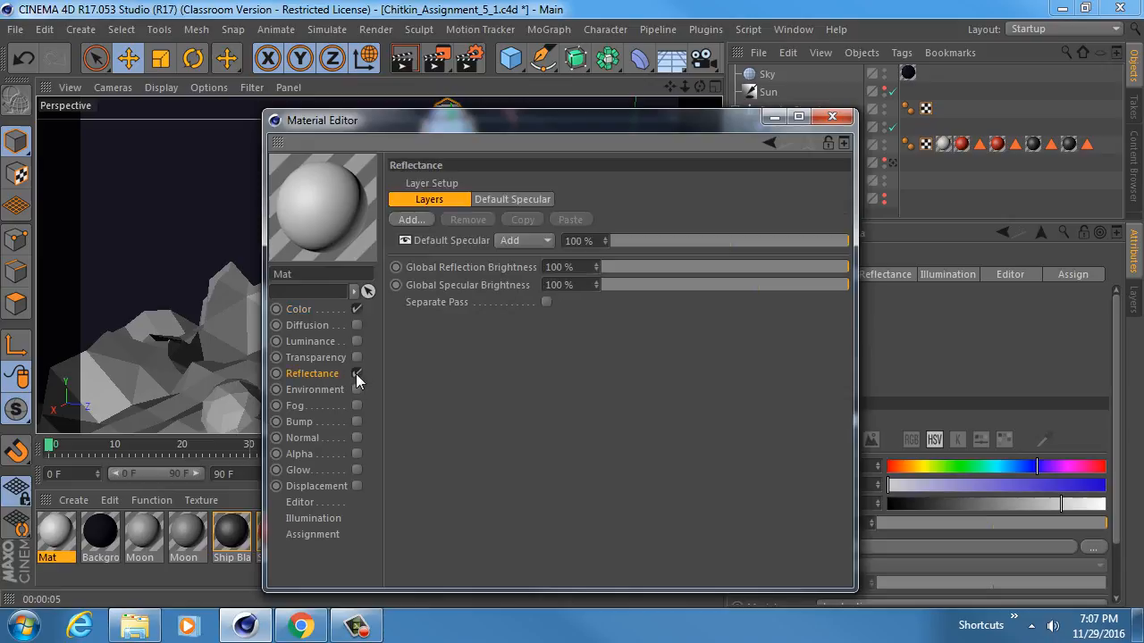
{"action": "left_click", "coordinate": [327, 306]}
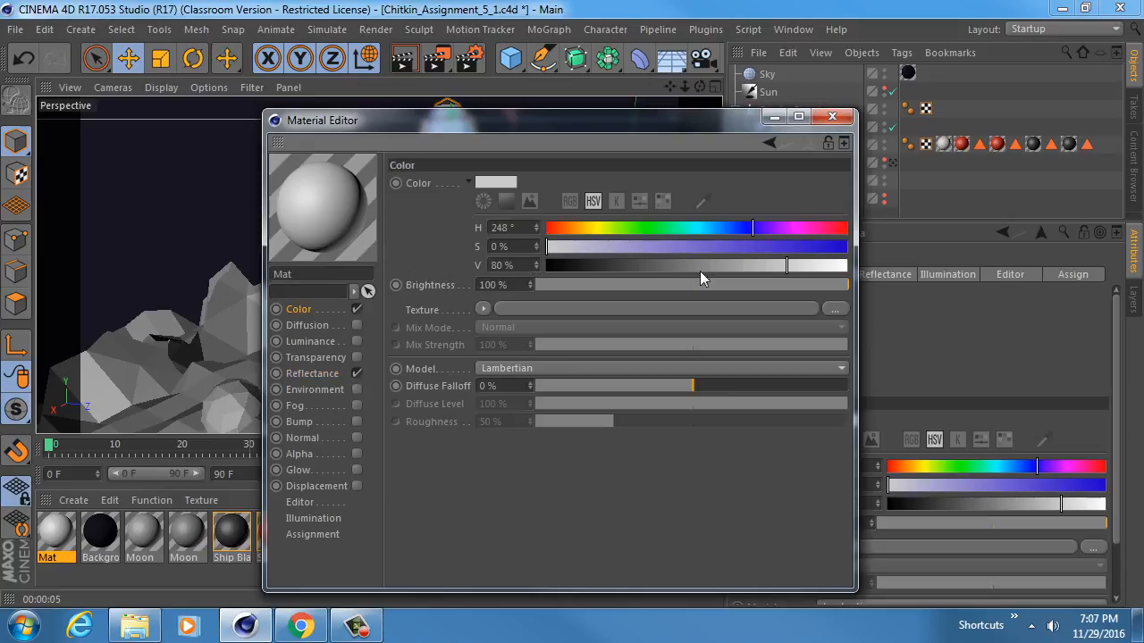
{"action": "left_click_drag", "start_coordinate": [789, 263], "coordinate": [847, 265]}
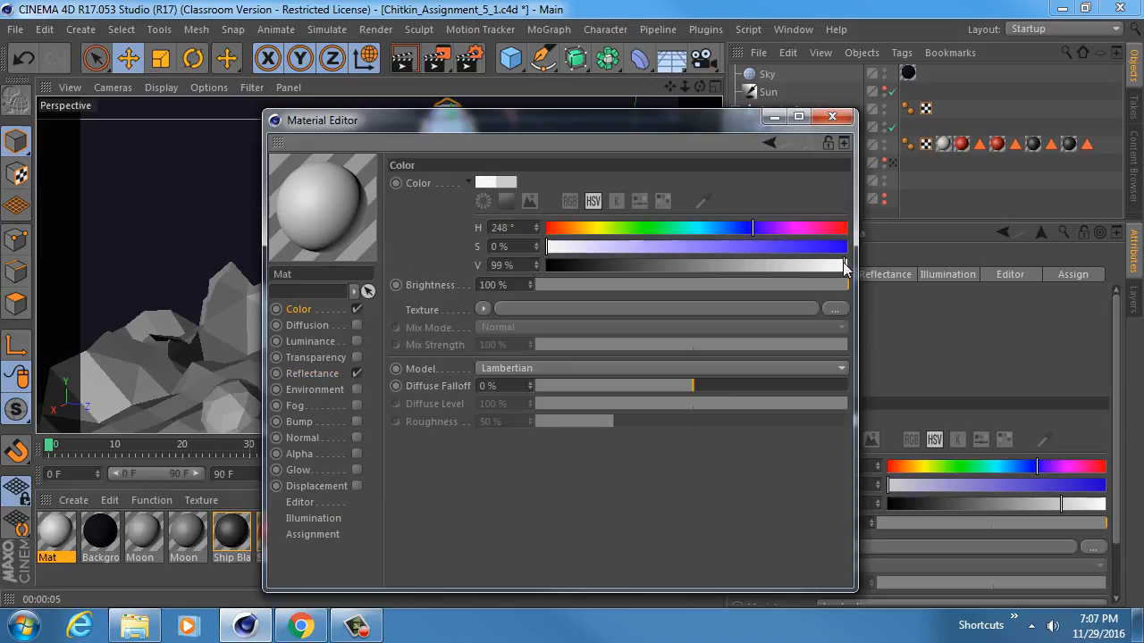
{"action": "left_click", "coordinate": [832, 116]}
{"action": "left_click_drag", "start_coordinate": [243, 455], "coordinate": [459, 295]}
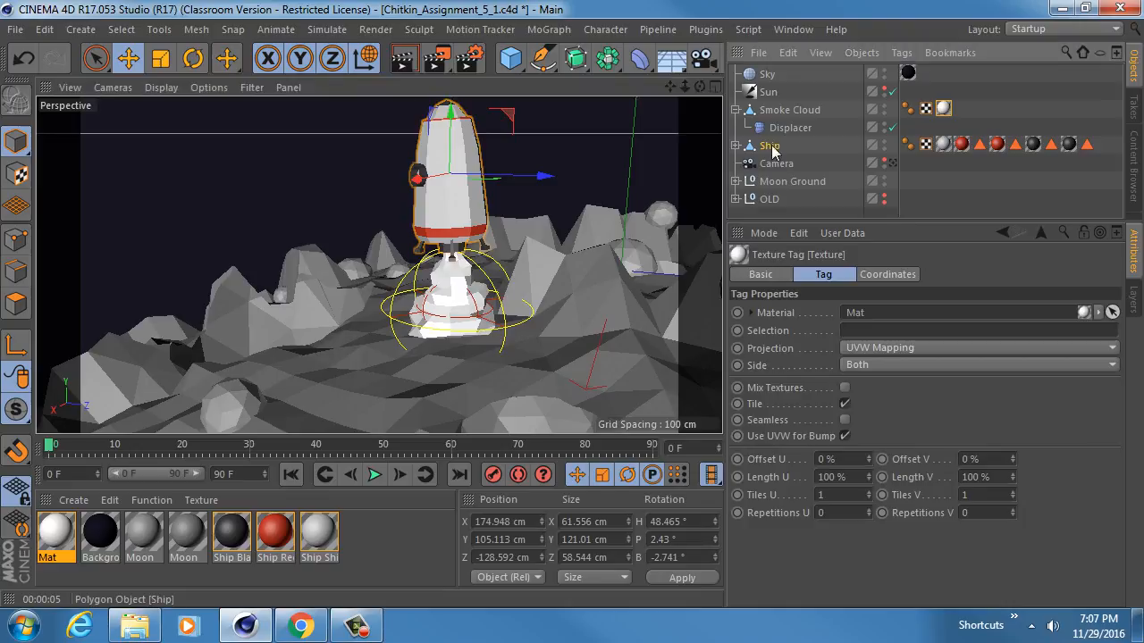
Try moving the Ship away from its current position.
{"action": "left_click", "coordinate": [458, 140]}
{"action": "left_click_drag", "start_coordinate": [457, 139], "coordinate": [474, 157]}
{"action": "key", "text": "ctrl+z"}
Lower only the Smoke Cloud's axis toward the base of the cloud, to about Y -24.5 cm.
{"action": "left_click", "coordinate": [788, 110]}
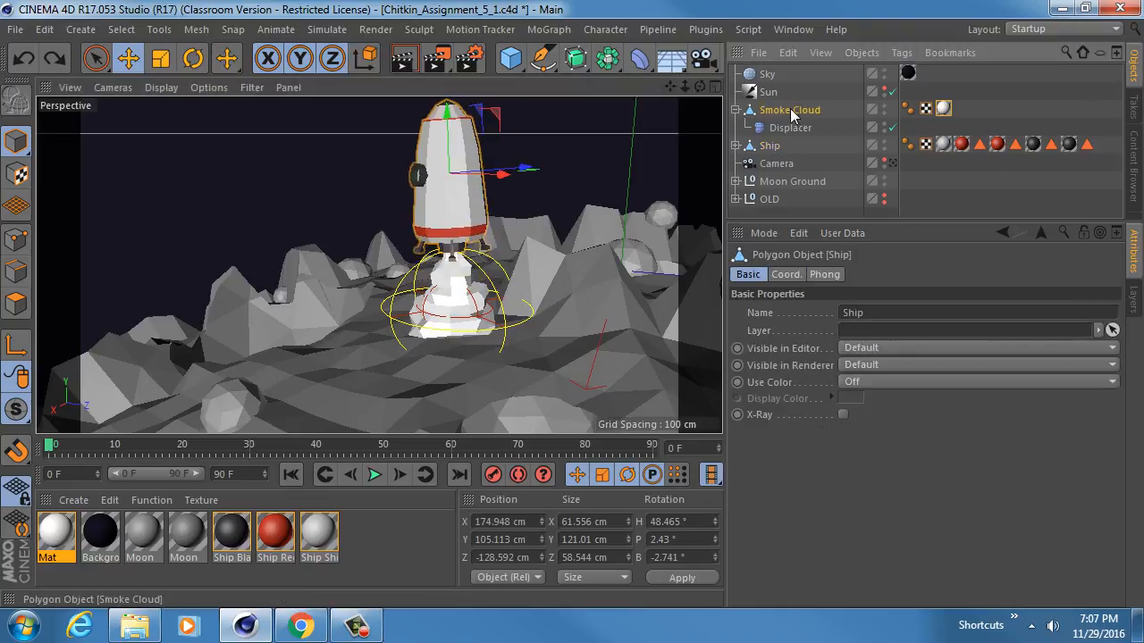
{"action": "left_click", "coordinate": [735, 110]}
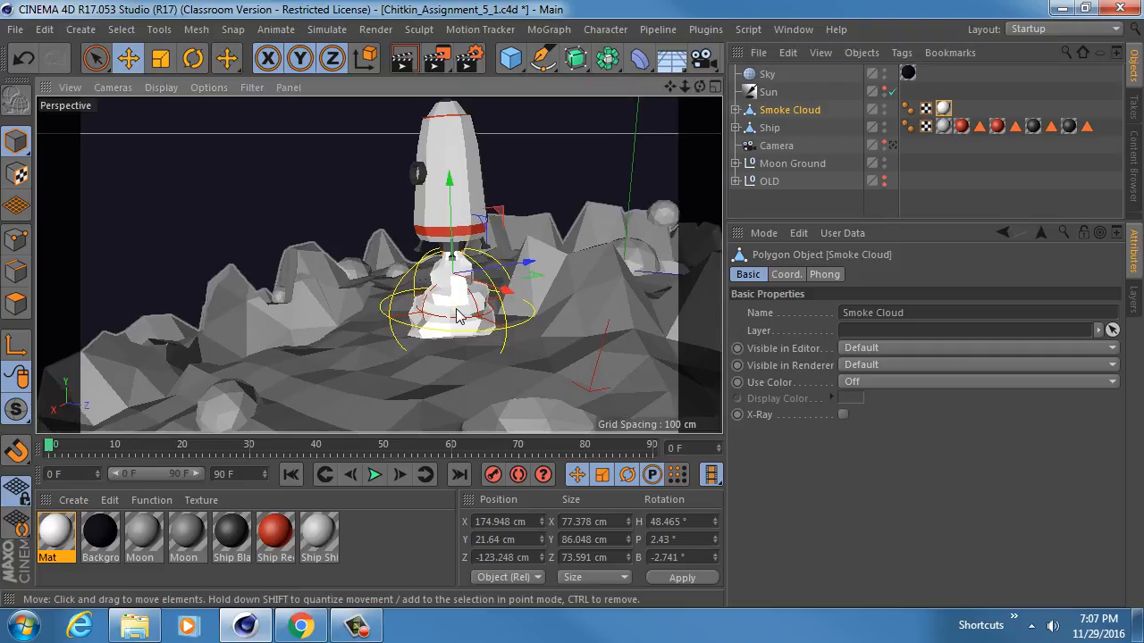
{"action": "left_click_drag", "start_coordinate": [456, 309], "coordinate": [468, 279], "text": "alt"}
{"action": "left_click", "coordinate": [735, 110]}
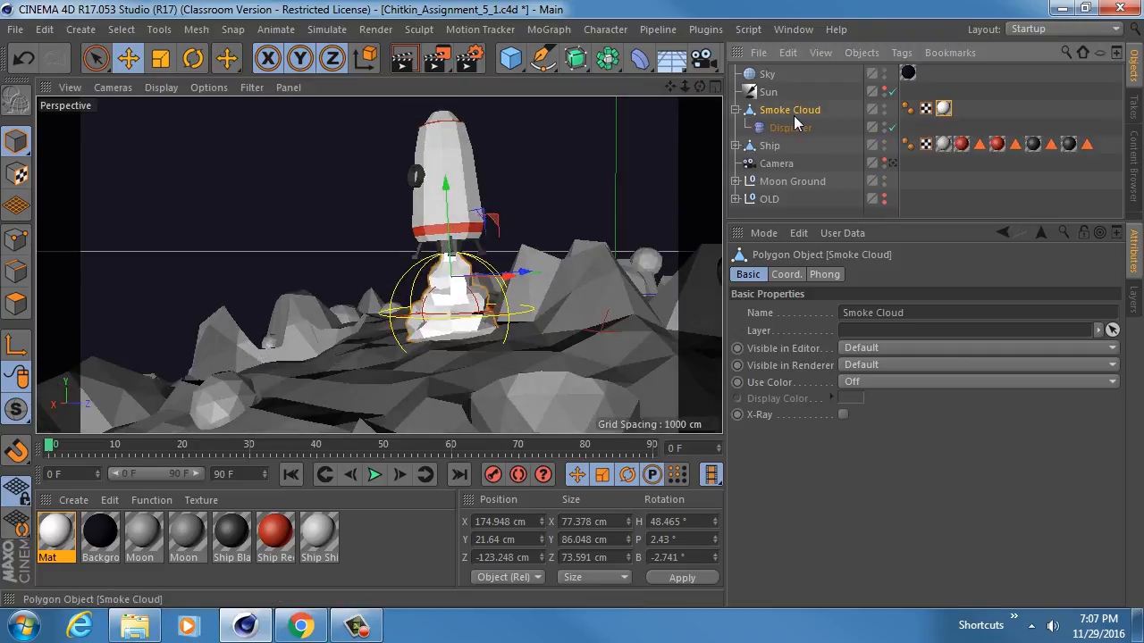
{"action": "scroll", "coordinate": [453, 305], "scroll_direction": "up", "scroll_amount": 5}
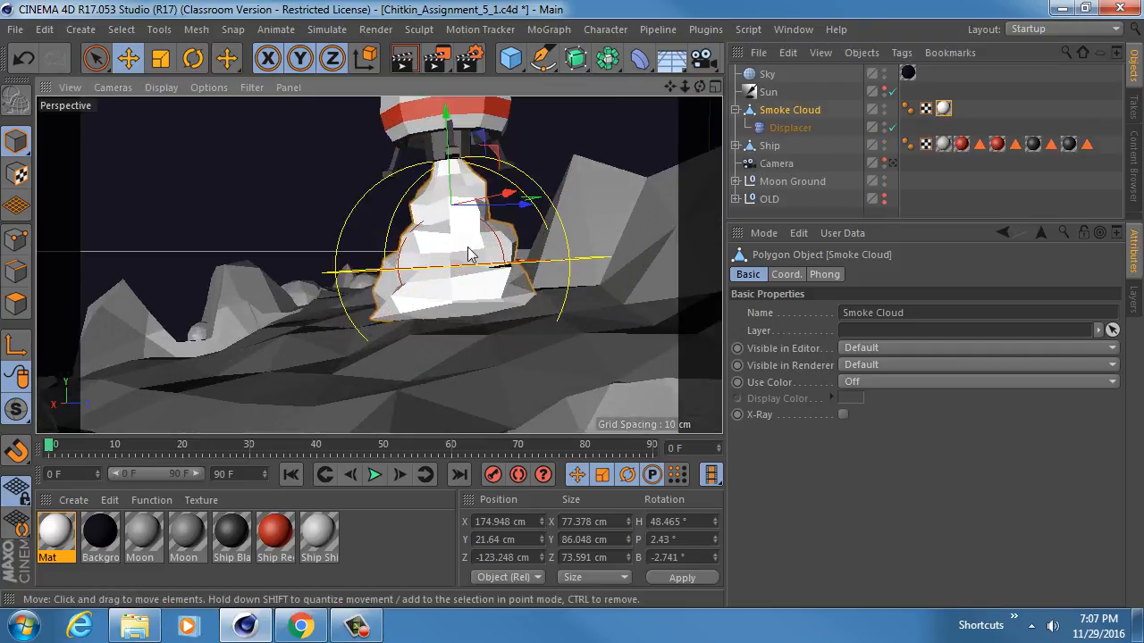
{"action": "key", "text": "e"}
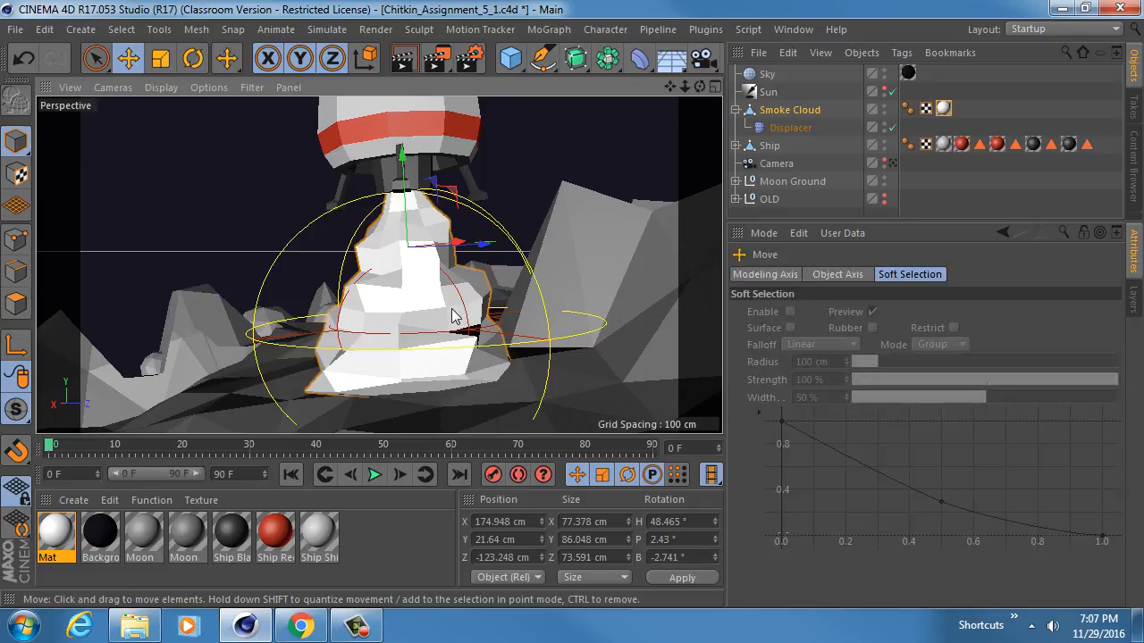
{"action": "key", "text": "l"}
{"action": "left_click_drag", "start_coordinate": [408, 179], "coordinate": [408, 191]}
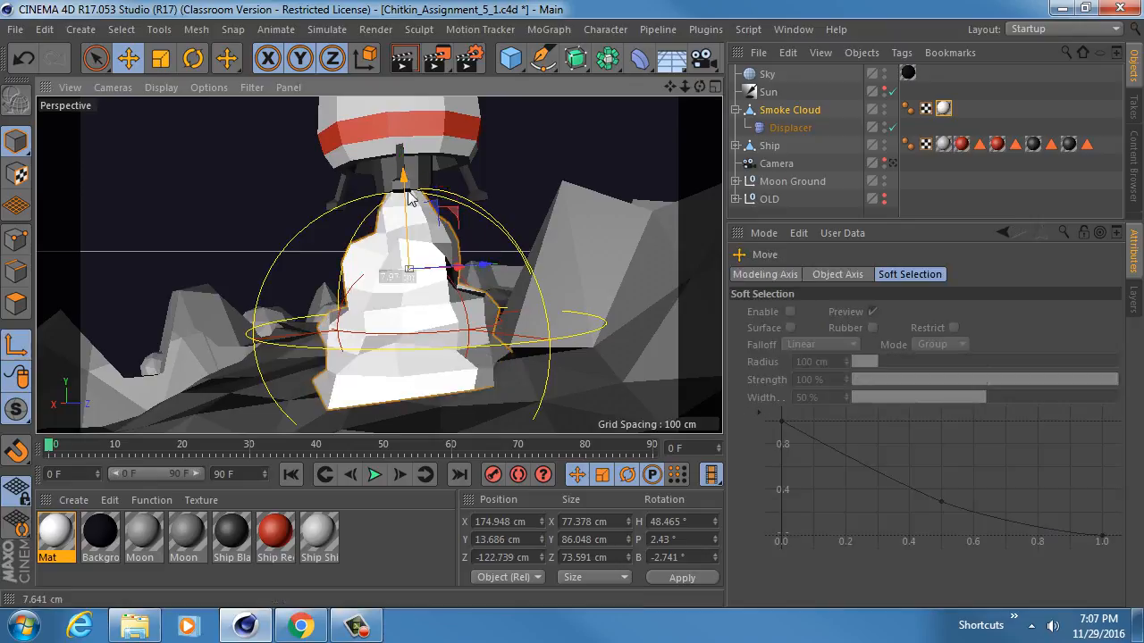
{"action": "key", "text": "ctrl+z"}
{"action": "left_click", "coordinate": [790, 110]}
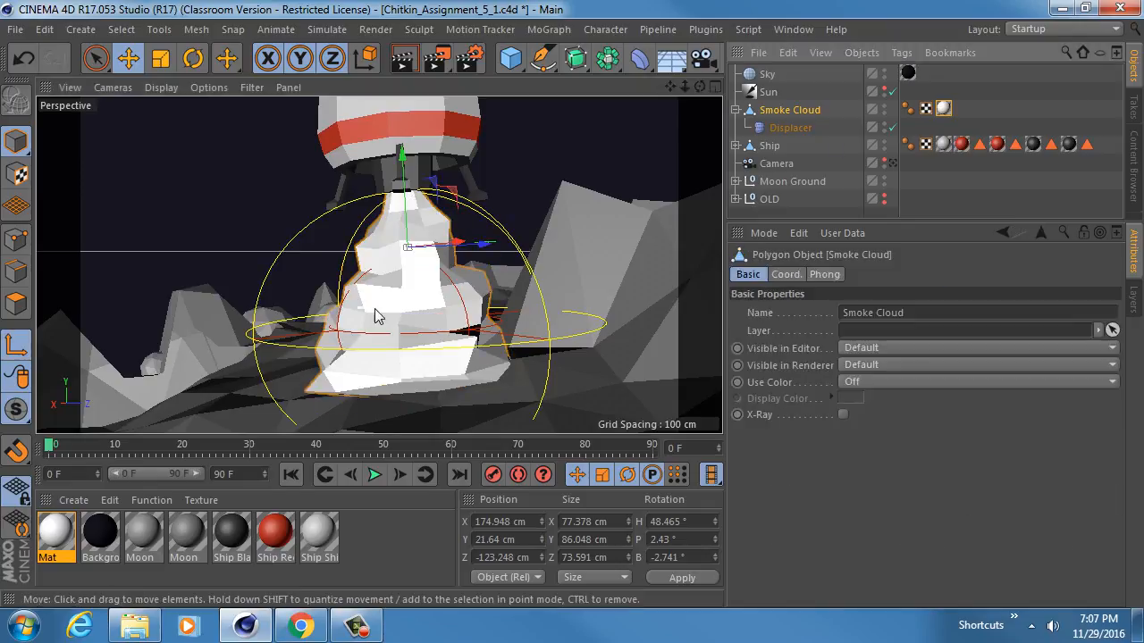
{"action": "left_click_drag", "start_coordinate": [408, 191], "coordinate": [425, 304]}
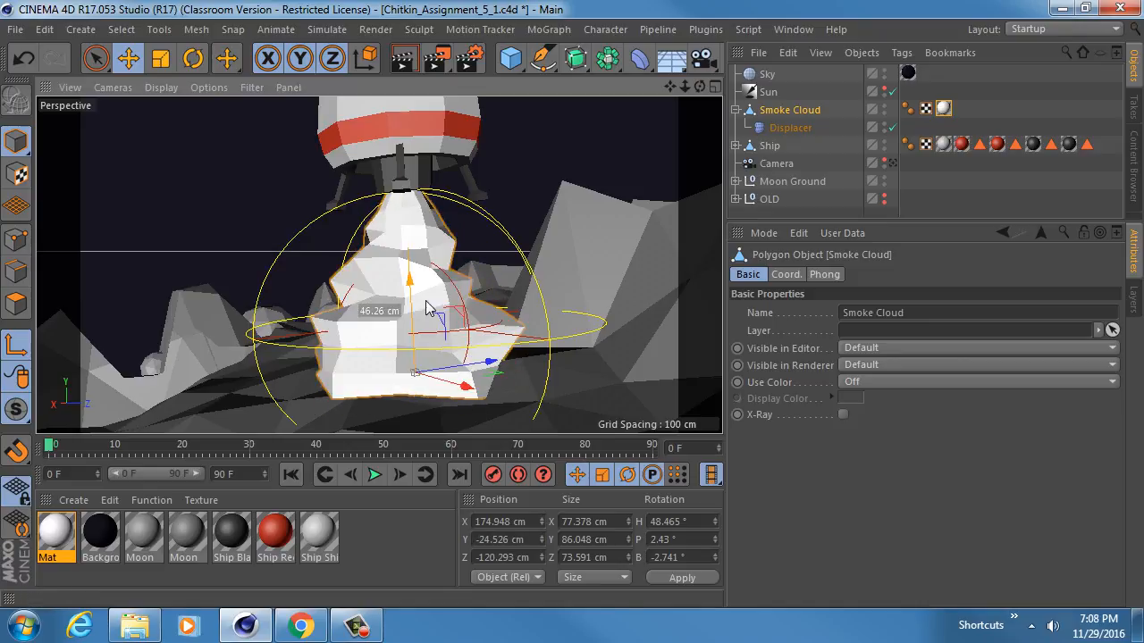
Fine-tune the Smoke Cloud's axis further down to its base at about Y -30.4 cm.
{"action": "middle_click_drag", "start_coordinate": [426, 308], "coordinate": [454, 279], "text": "alt"}
{"action": "left_click_drag", "start_coordinate": [455, 284], "coordinate": [410, 331], "text": "alt"}
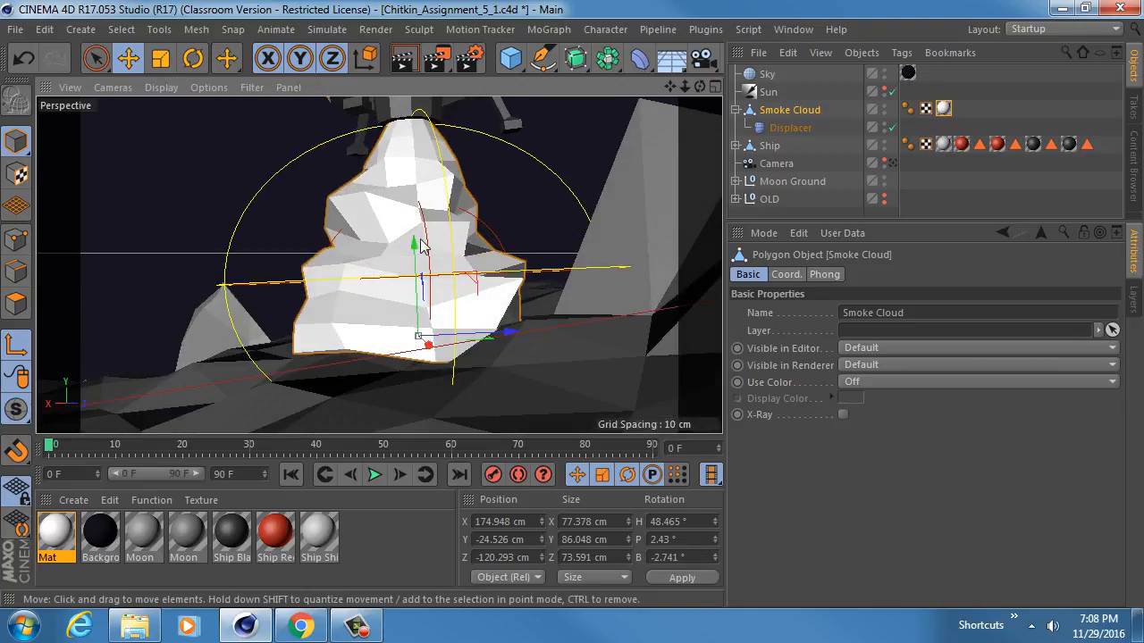
{"action": "left_click_drag", "start_coordinate": [416, 243], "coordinate": [420, 294]}
Try scaling the Smoke Cloud vertically from its lowered axis.
{"action": "scroll", "coordinate": [384, 278], "scroll_direction": "down", "scroll_amount": 2}
{"action": "key", "text": "r"}
{"action": "key", "text": "t"}
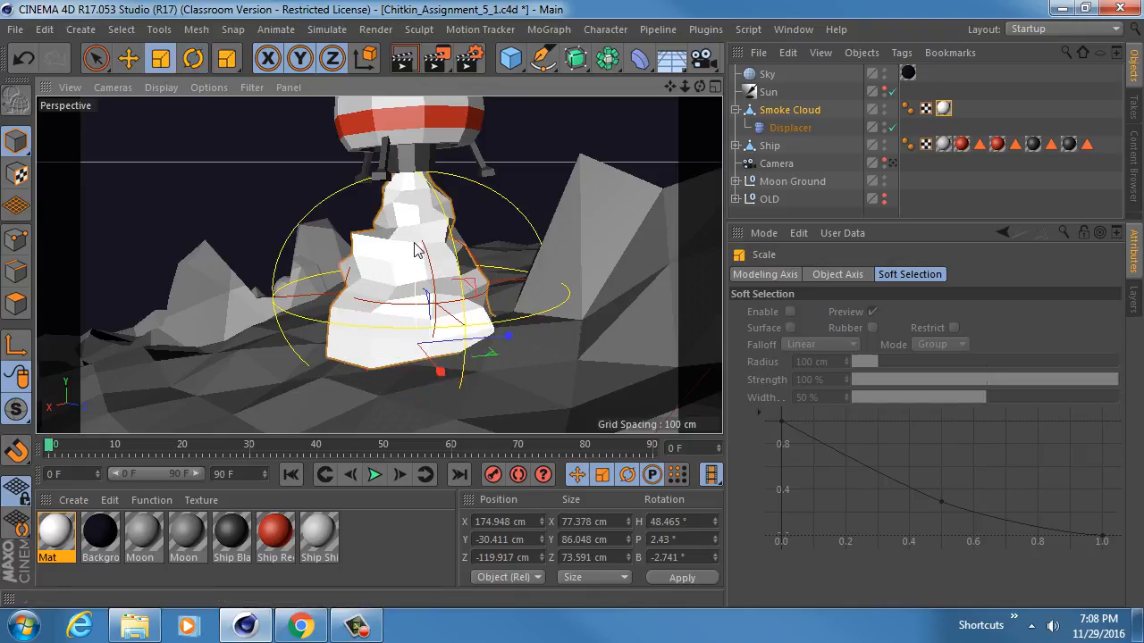
{"action": "mouse_move", "coordinate": [421, 248]}
{"action": "left_mouse_down"}
{"action": "mouse_move", "coordinate": [411, 351]}
{"action": "mouse_move", "coordinate": [412, 256]}
{"action": "left_mouse_up"}
{"action": "key", "text": "ctrl+z"}
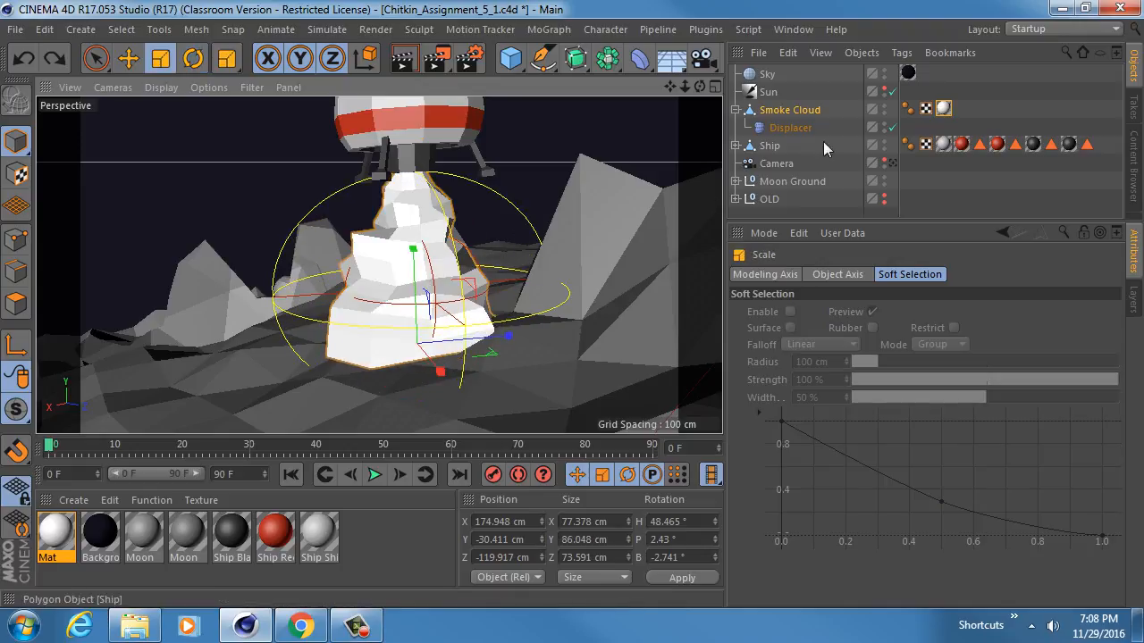
Hide the Smoke Cloud in the editor and renderer, and lower the Ship onto the moon ground at about Y 43 cm.
{"action": "left_click", "coordinate": [734, 111]}
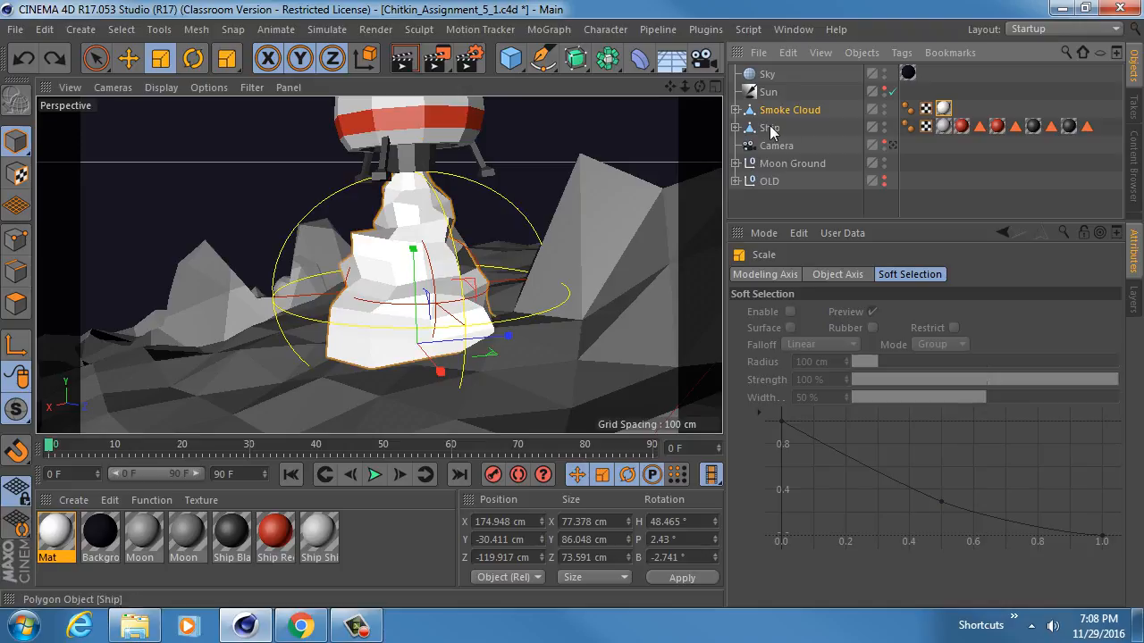
{"action": "key", "text": "ctrl+y"}
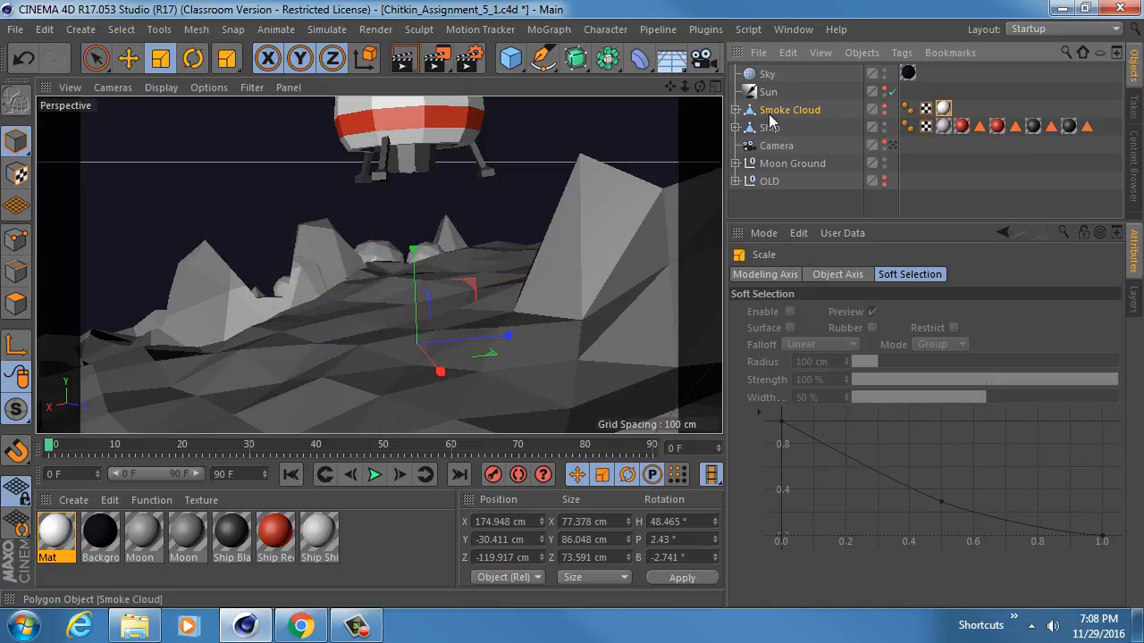
{"action": "left_click", "coordinate": [772, 131]}
{"action": "middle_click_drag", "start_coordinate": [436, 131], "coordinate": [437, 230], "text": "alt"}
{"action": "right_click_drag", "start_coordinate": [436, 231], "coordinate": [355, 219], "text": "alt"}
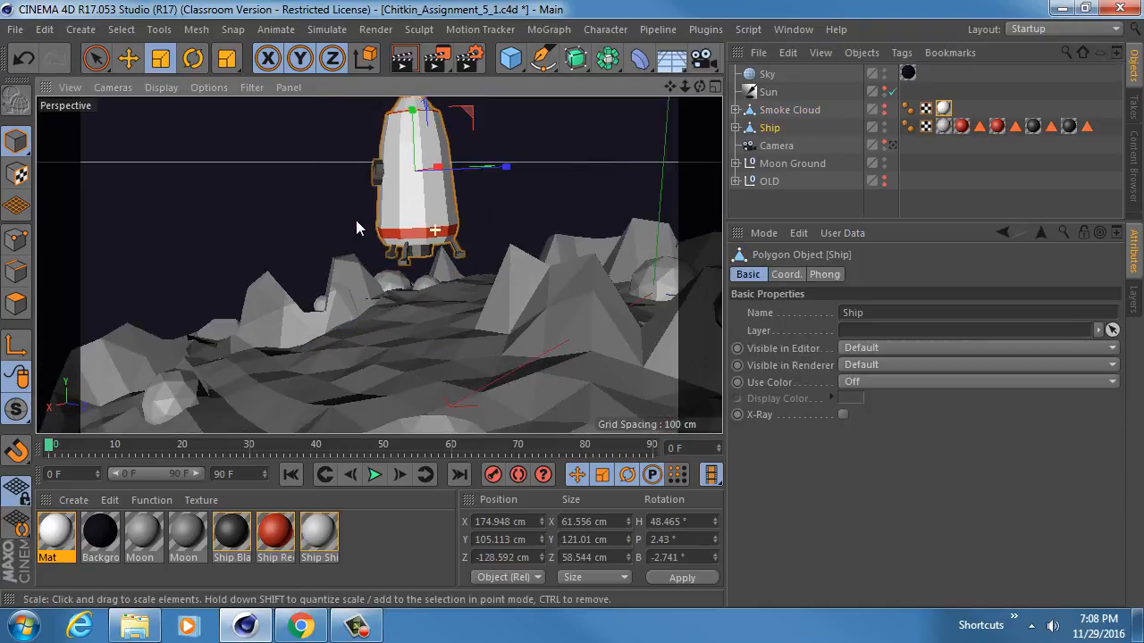
{"action": "middle_click_drag", "start_coordinate": [415, 164], "coordinate": [410, 243], "text": "alt"}
{"action": "key", "text": "e"}
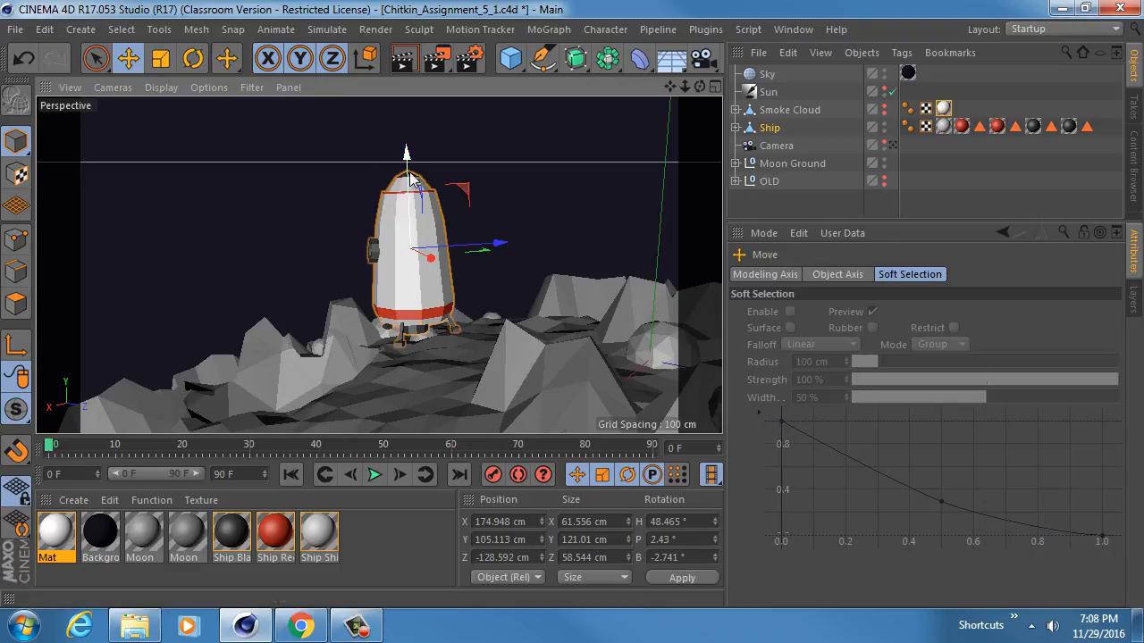
{"action": "left_click_drag", "start_coordinate": [410, 179], "coordinate": [414, 246]}
{"action": "middle_click_drag", "start_coordinate": [434, 393], "coordinate": [426, 319], "text": "alt"}
{"action": "right_click_drag", "start_coordinate": [426, 319], "coordinate": [448, 322], "text": "alt"}
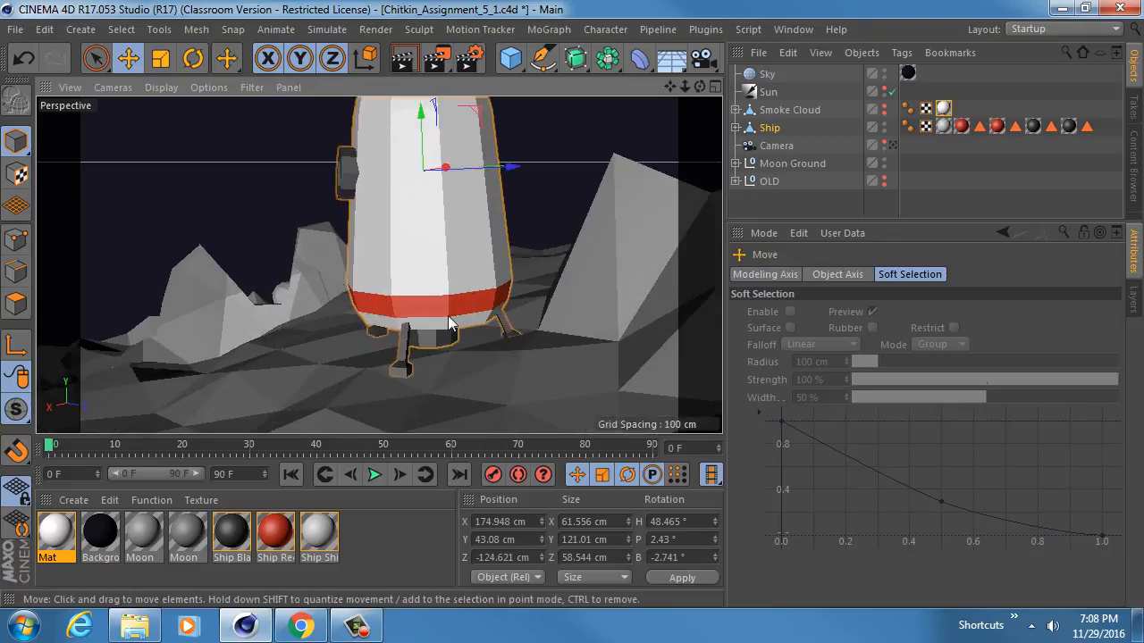
{"action": "left_click_drag", "start_coordinate": [440, 321], "coordinate": [445, 292], "text": "alt"}
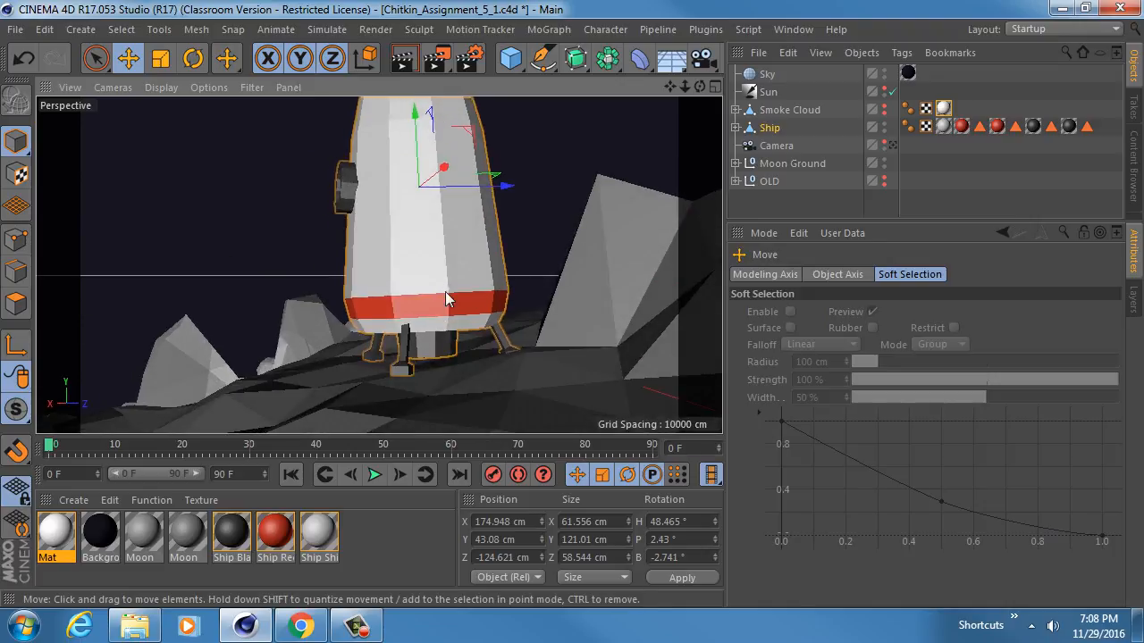
Rotate the Ship's Landing Legs Cloner to a heading of about -78° and lower the legs slightly toward the ground.
{"action": "left_click", "coordinate": [735, 128]}
{"action": "left_click", "coordinate": [809, 145]}
{"action": "key", "text": "r"}
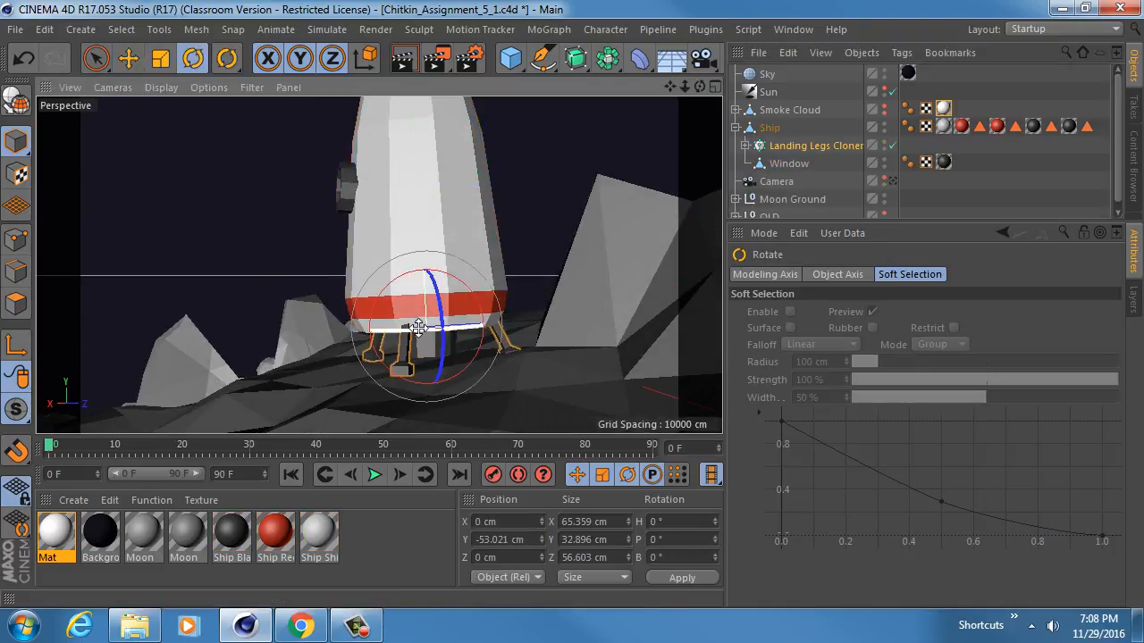
{"action": "left_click_drag", "start_coordinate": [417, 327], "coordinate": [240, 247]}
{"action": "left_click_drag", "start_coordinate": [454, 351], "coordinate": [433, 270], "text": "alt"}
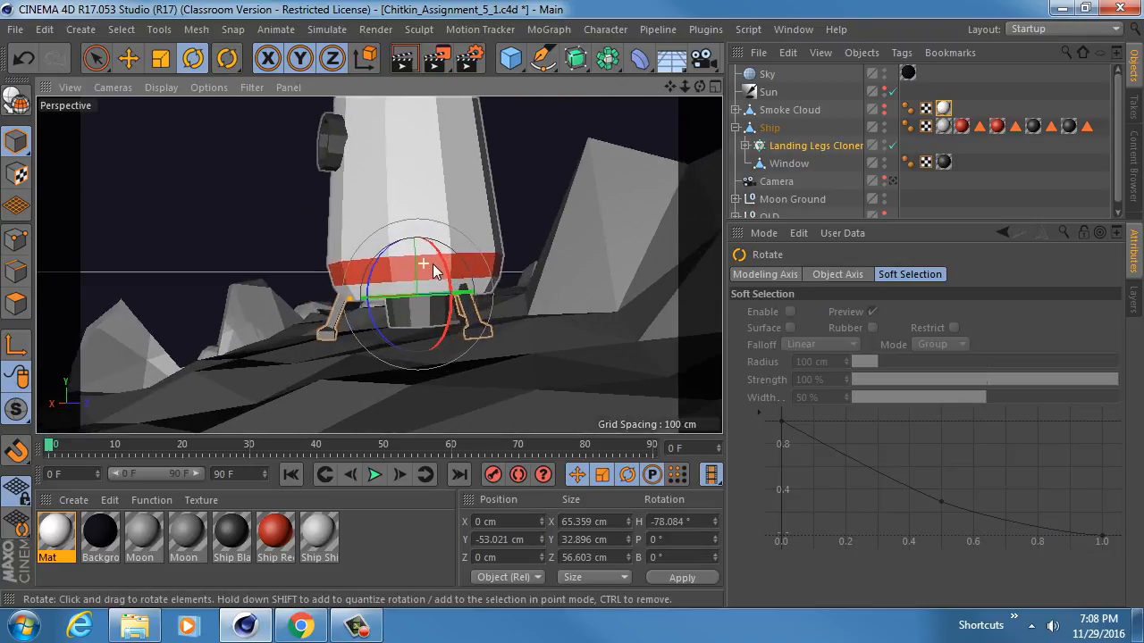
{"action": "key", "text": "e"}
{"action": "left_click_drag", "start_coordinate": [409, 195], "coordinate": [411, 217]}
{"action": "left_click_drag", "start_coordinate": [417, 271], "coordinate": [455, 308], "text": "alt"}
Freeze all of the Ship's position, scale and rotation coordinates at its landed position.
{"action": "left_click", "coordinate": [768, 128]}
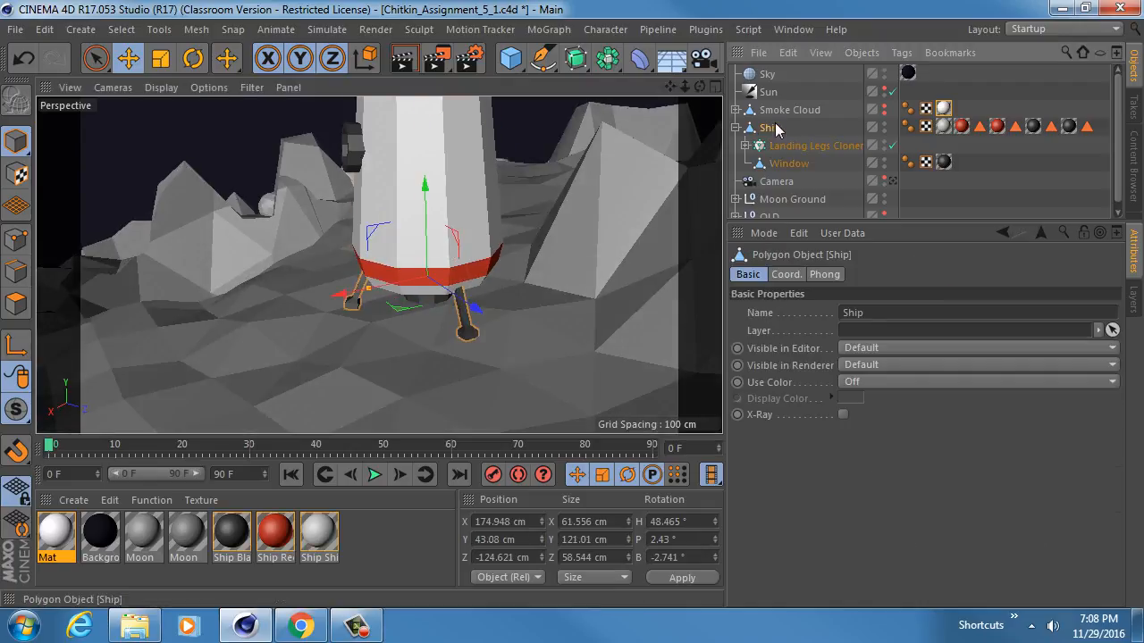
{"action": "left_click", "coordinate": [735, 128]}
{"action": "left_click", "coordinate": [787, 275]}
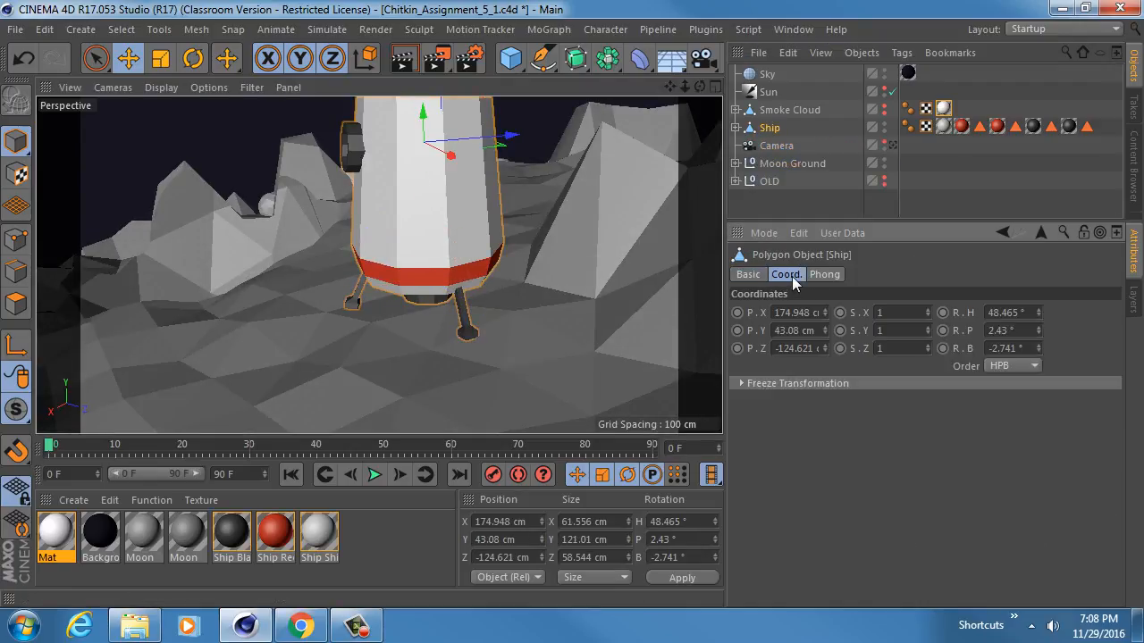
{"action": "middle_click_drag", "start_coordinate": [431, 193], "coordinate": [441, 282], "text": "alt"}
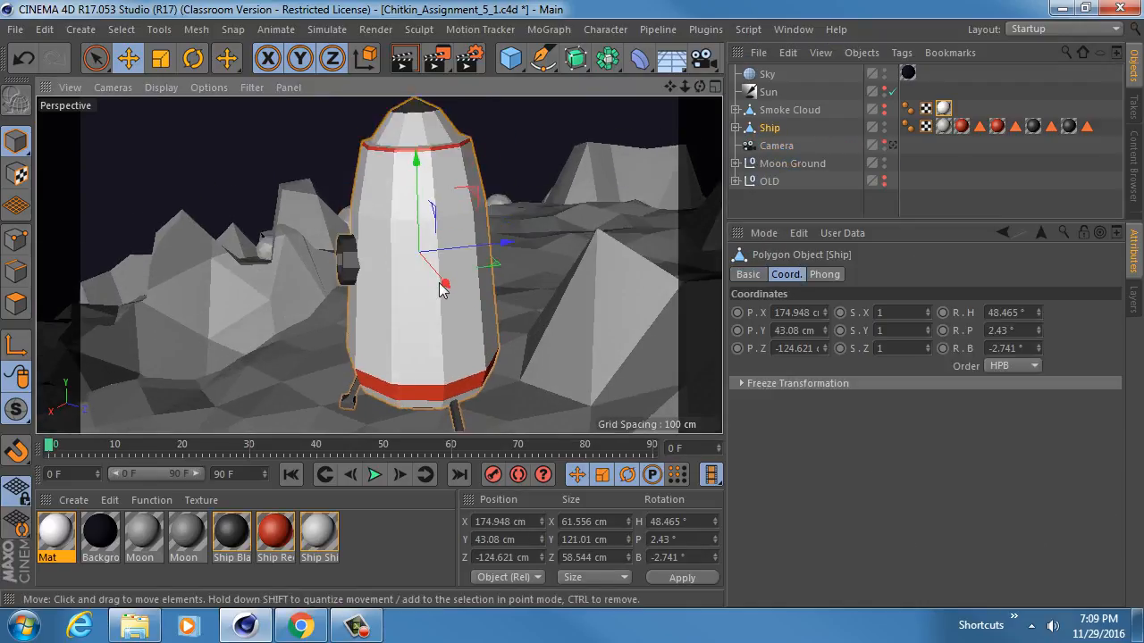
{"action": "right_click_drag", "start_coordinate": [440, 280], "coordinate": [392, 281], "text": "alt"}
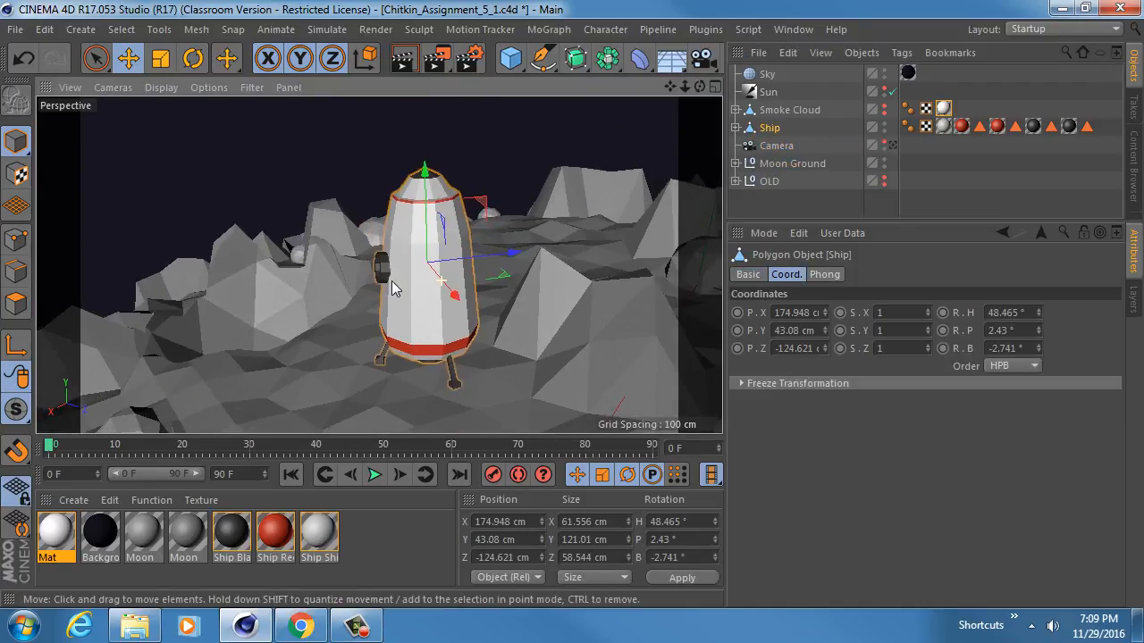
{"action": "left_click", "coordinate": [776, 383]}
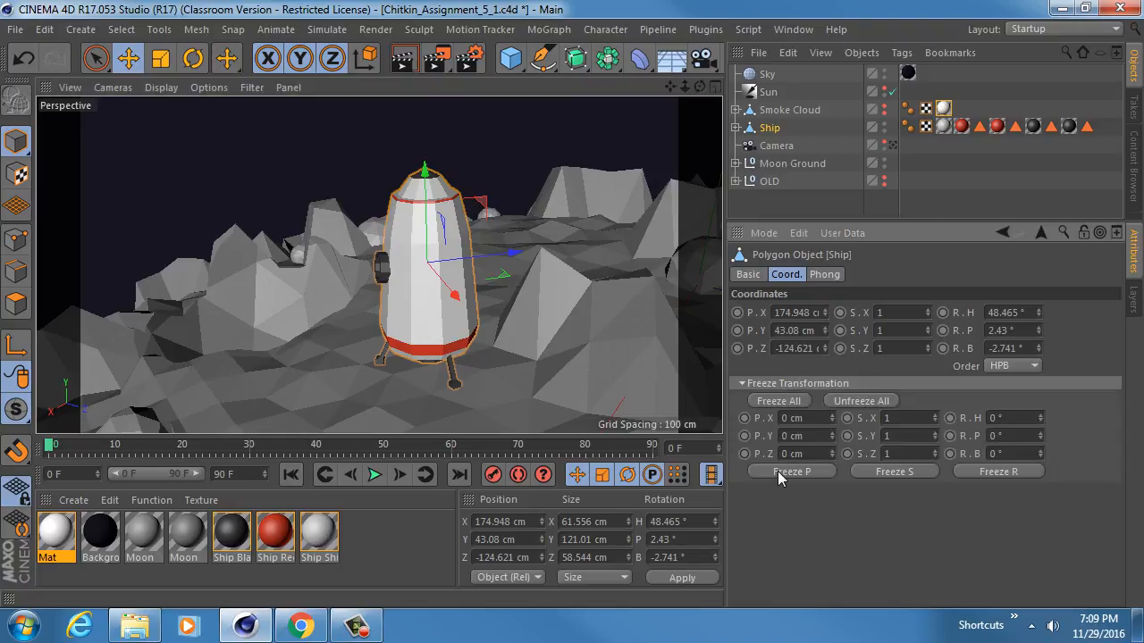
{"action": "left_click", "coordinate": [778, 386]}
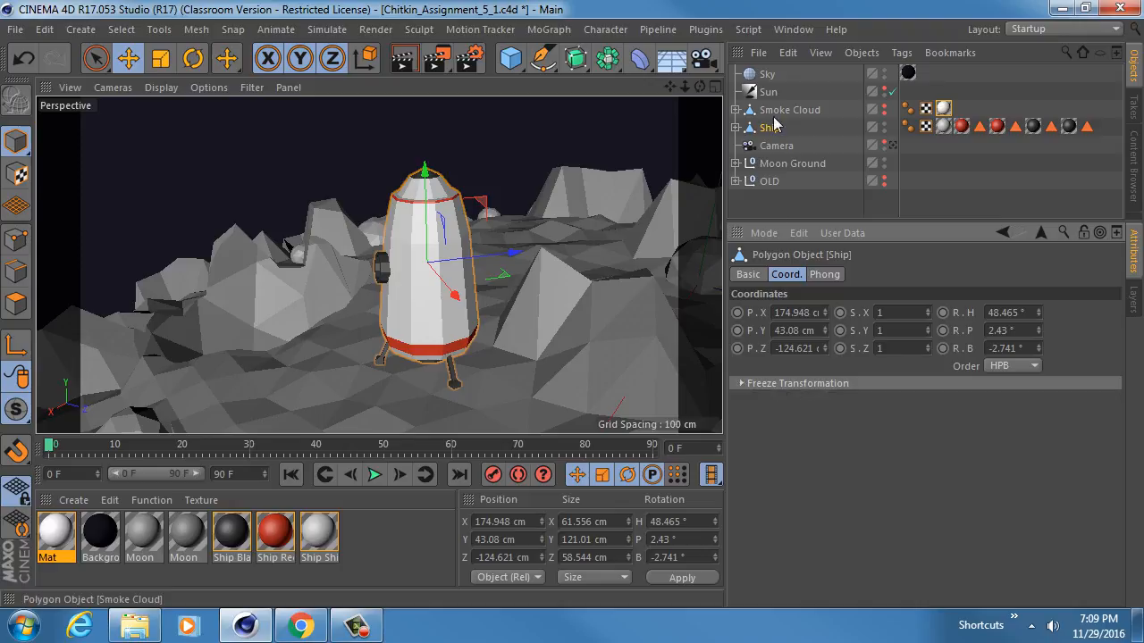
{"action": "left_click", "coordinate": [805, 382]}
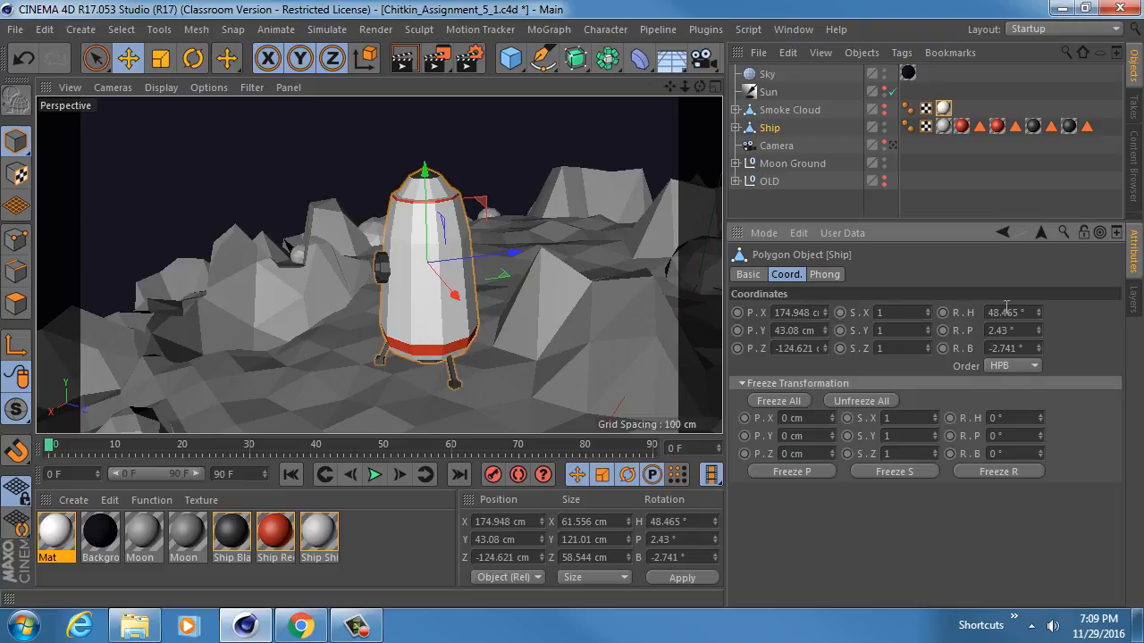
{"action": "left_click", "coordinate": [790, 404]}
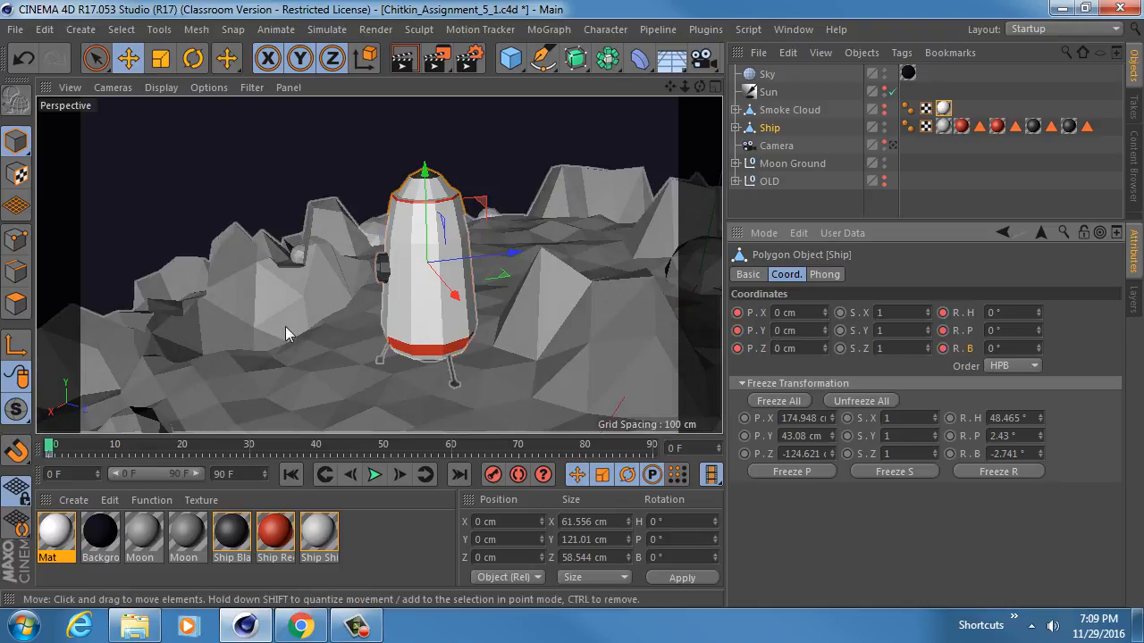
Set the timeline end to 120 F and extend the preview range to 120 F.
{"action": "left_click", "coordinate": [251, 475]}
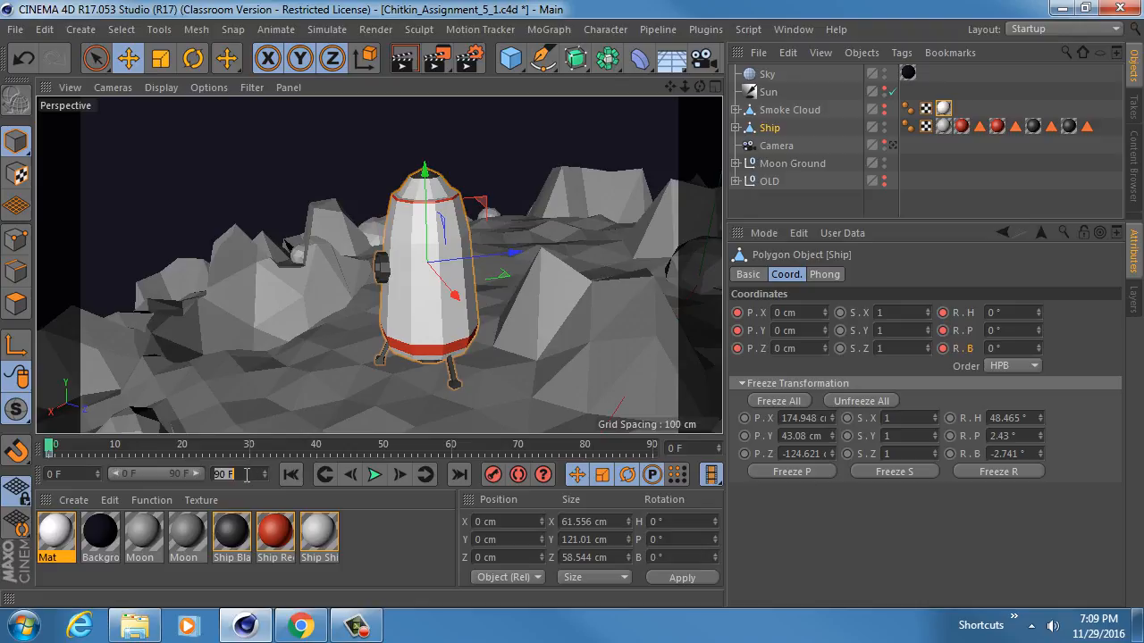
{"action": "type", "text": "120"}
{"action": "key", "text": "Return"}
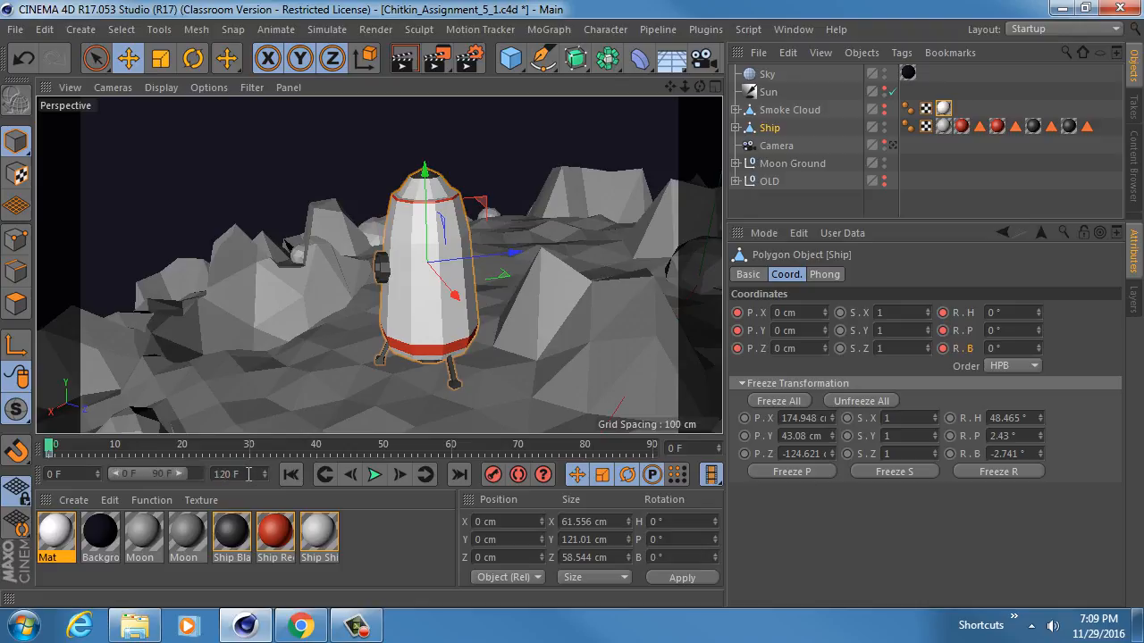
{"action": "left_click_drag", "start_coordinate": [195, 475], "coordinate": [213, 474]}
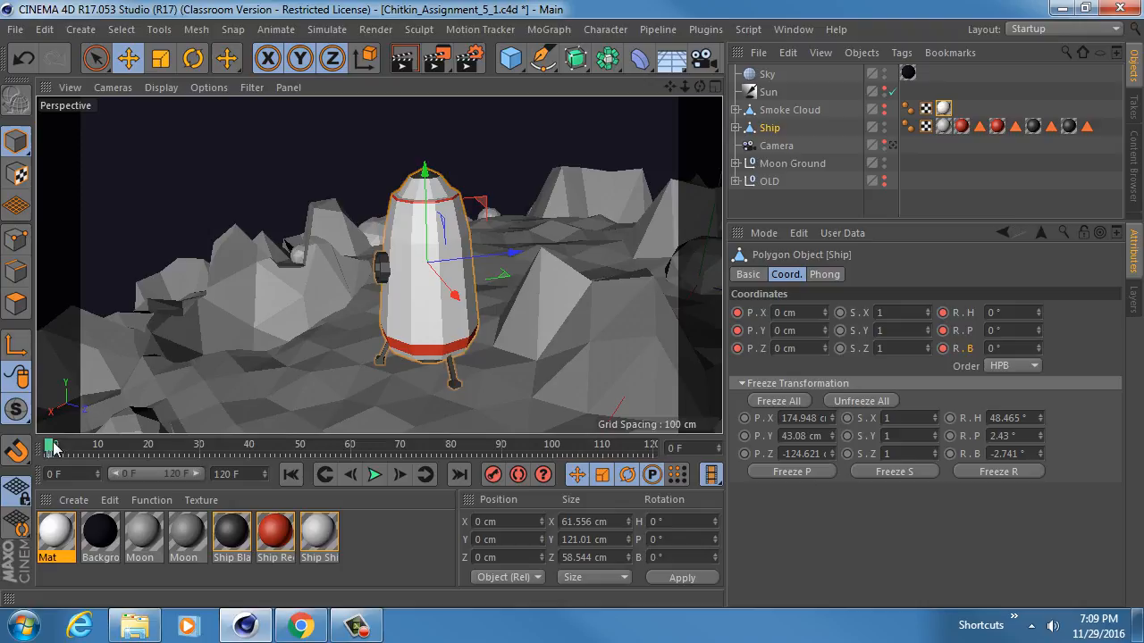
Record position and rotation keyframes for the landed Ship at frame 30.
{"action": "left_click_drag", "start_coordinate": [51, 447], "coordinate": [200, 451]}
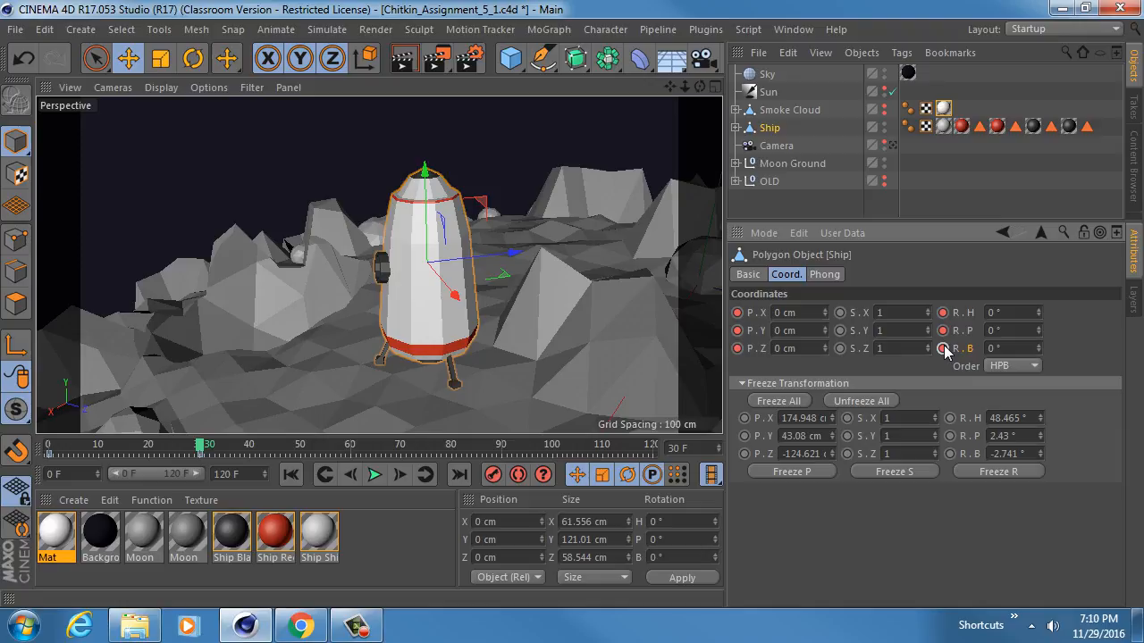
{"action": "left_click_drag", "start_coordinate": [201, 445], "coordinate": [555, 446]}
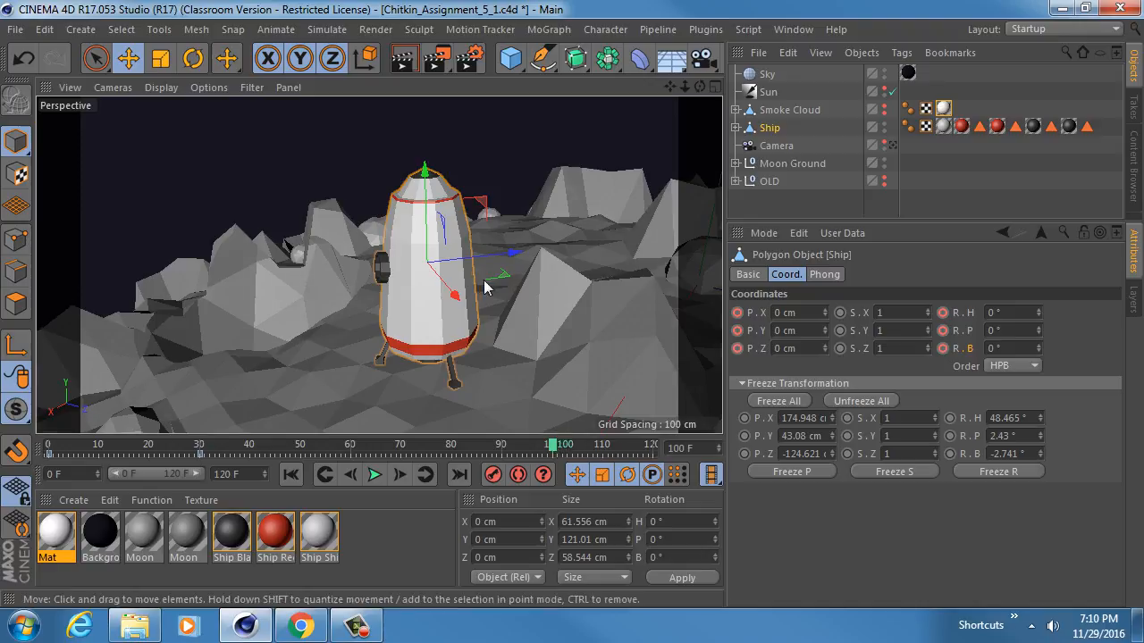
Raise the Ship to about Y 91 cm above its landed position at frame 70.
{"action": "right_click_drag", "start_coordinate": [485, 284], "coordinate": [418, 271], "text": "alt"}
{"action": "middle_click_drag", "start_coordinate": [418, 271], "coordinate": [385, 319], "text": "alt"}
{"action": "left_click_drag", "start_coordinate": [386, 444], "coordinate": [367, 448]}
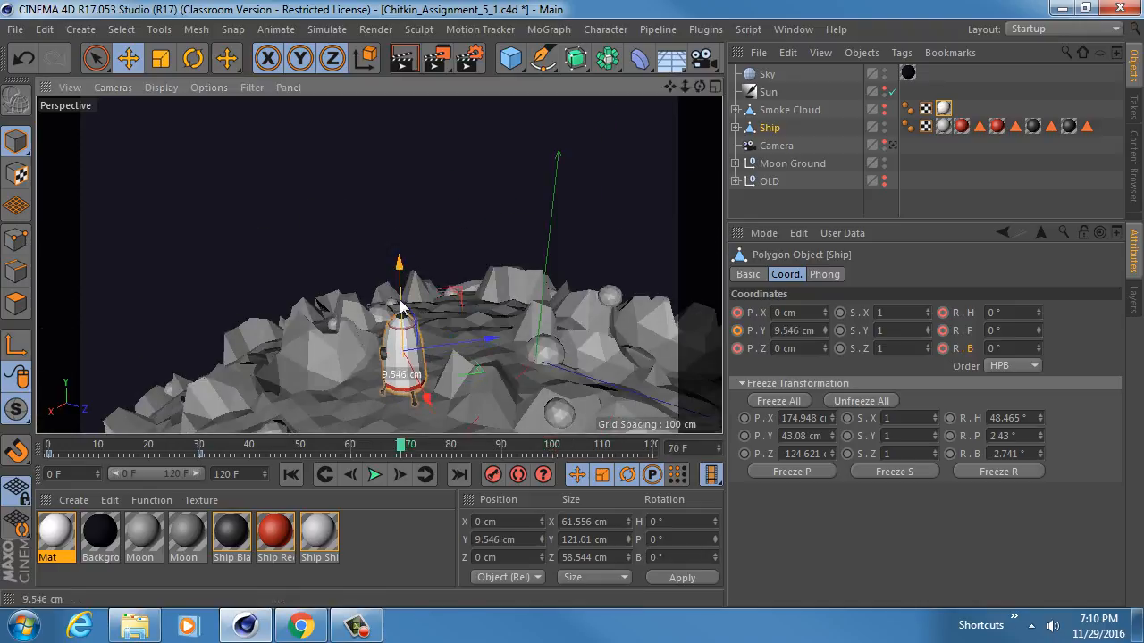
{"action": "left_click_drag", "start_coordinate": [402, 314], "coordinate": [400, 256]}
Tilt the Ship to about H -2°, P 3.3°, B 2.6°, shift it to about Z -7.7 cm, and keyframe position and rotation at frame 70.
{"action": "key", "text": "r"}
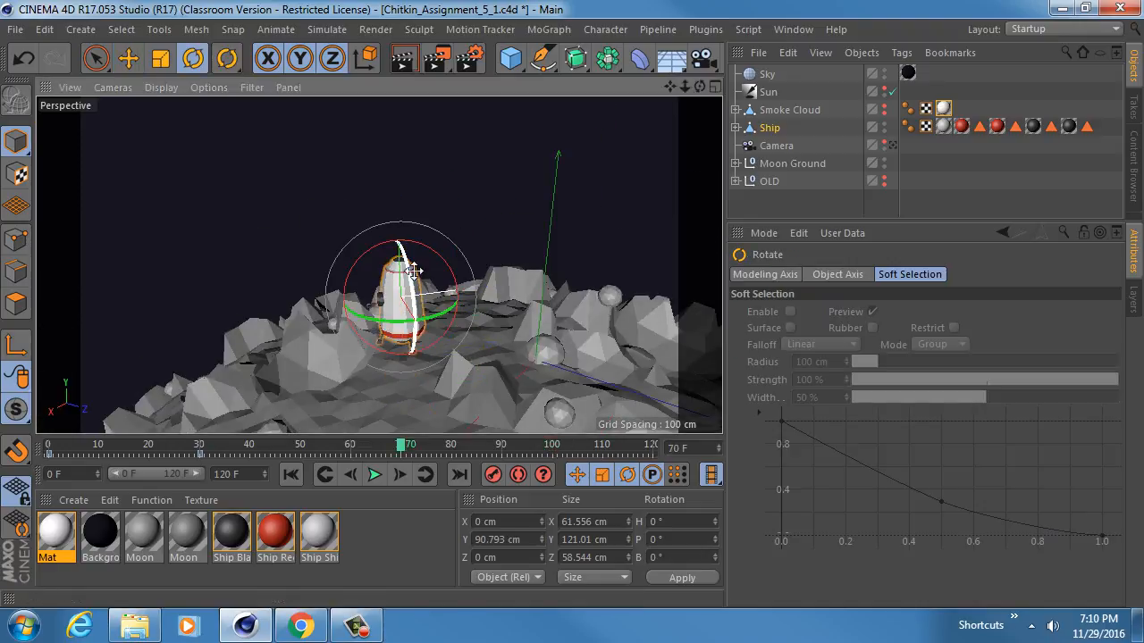
{"action": "left_click", "coordinate": [367, 260]}
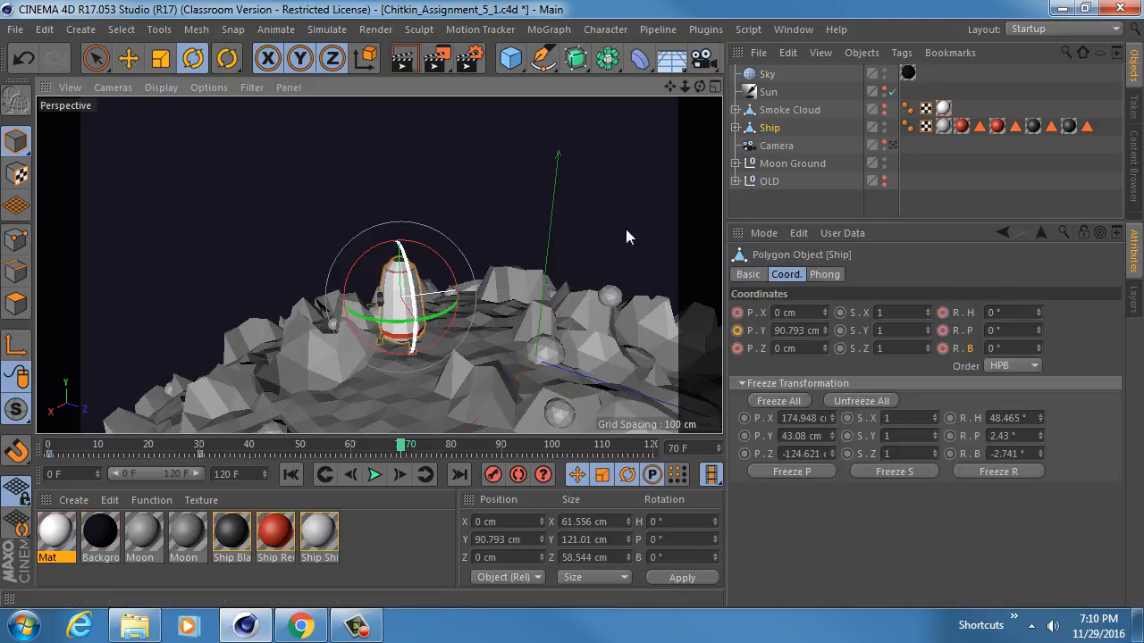
{"action": "left_click", "coordinate": [762, 126]}
{"action": "left_click_drag", "start_coordinate": [375, 263], "coordinate": [378, 220], "text": "alt"}
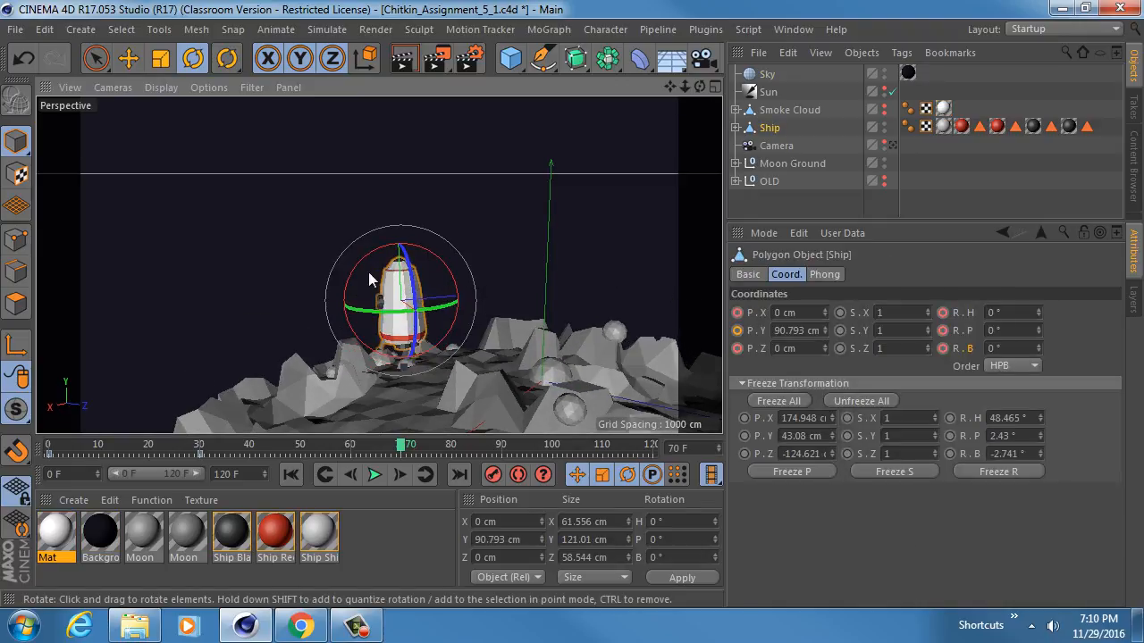
{"action": "left_click_drag", "start_coordinate": [368, 273], "coordinate": [365, 278]}
{"action": "key", "text": "e"}
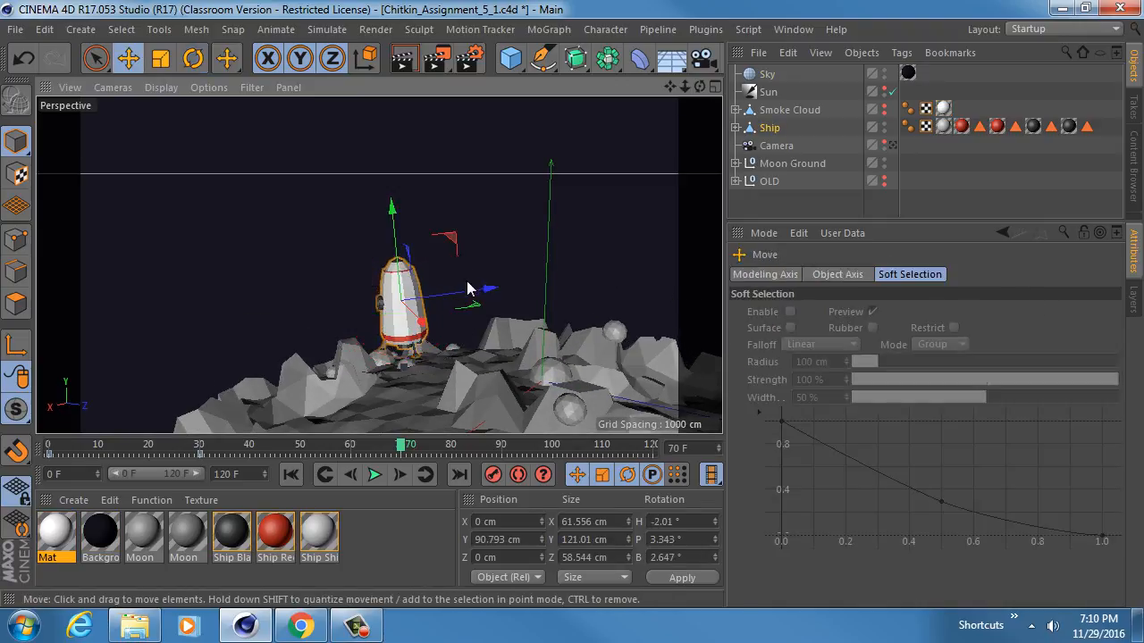
{"action": "left_click_drag", "start_coordinate": [474, 293], "coordinate": [465, 297]}
{"action": "left_click", "coordinate": [768, 128]}
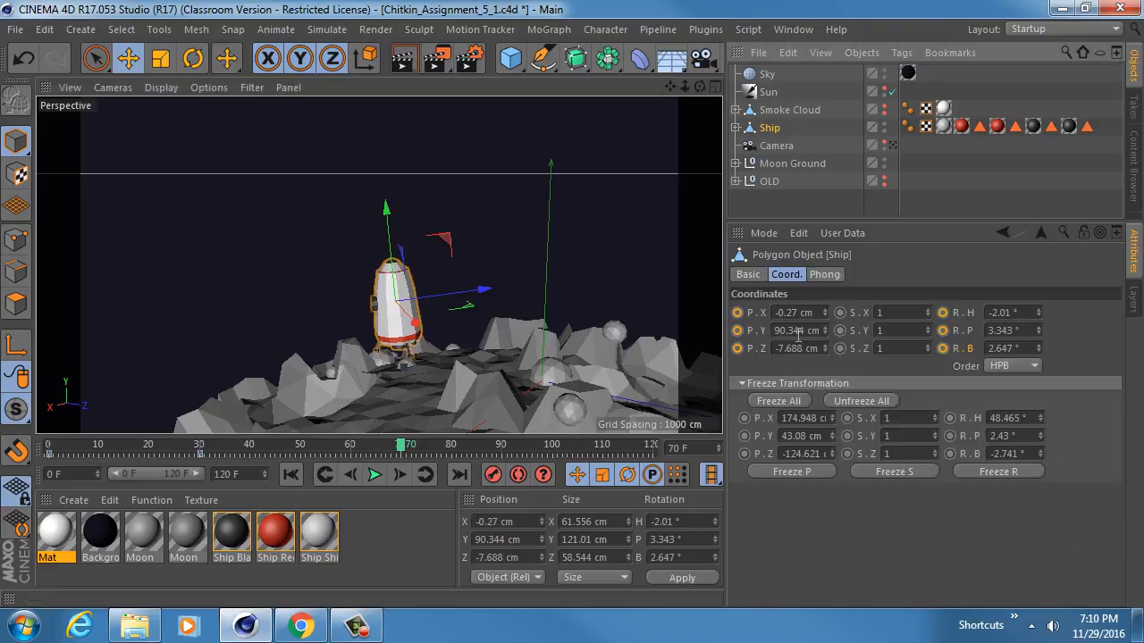
{"action": "left_click_drag", "start_coordinate": [737, 314], "coordinate": [749, 339]}
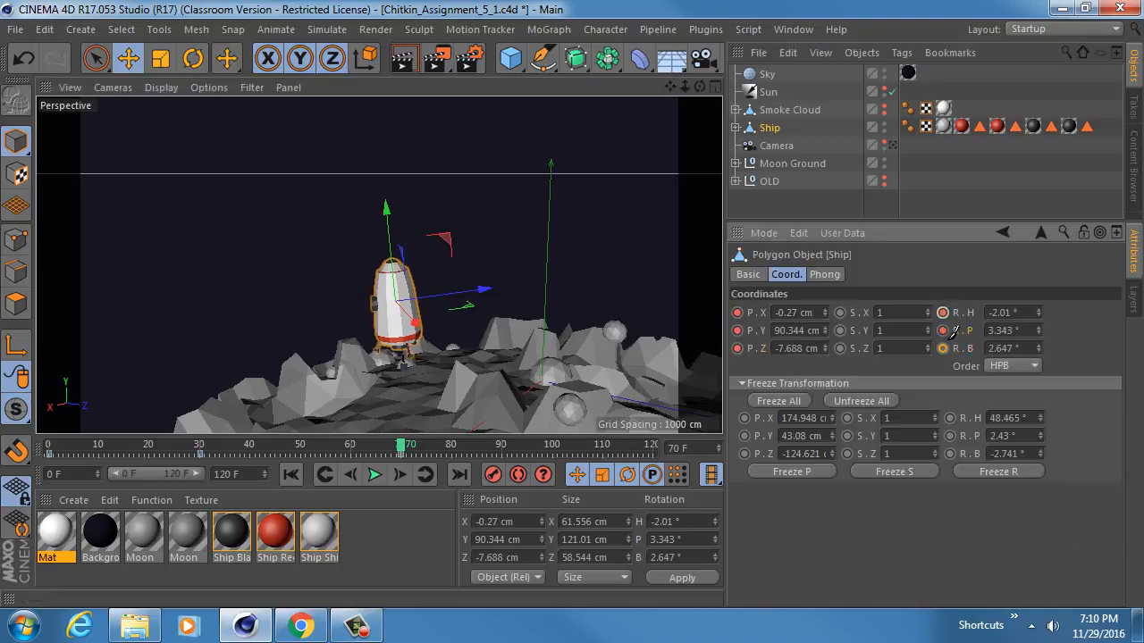
Raise the Ship further to about Y 204 cm at frame 100.
{"action": "left_click", "coordinate": [503, 447]}
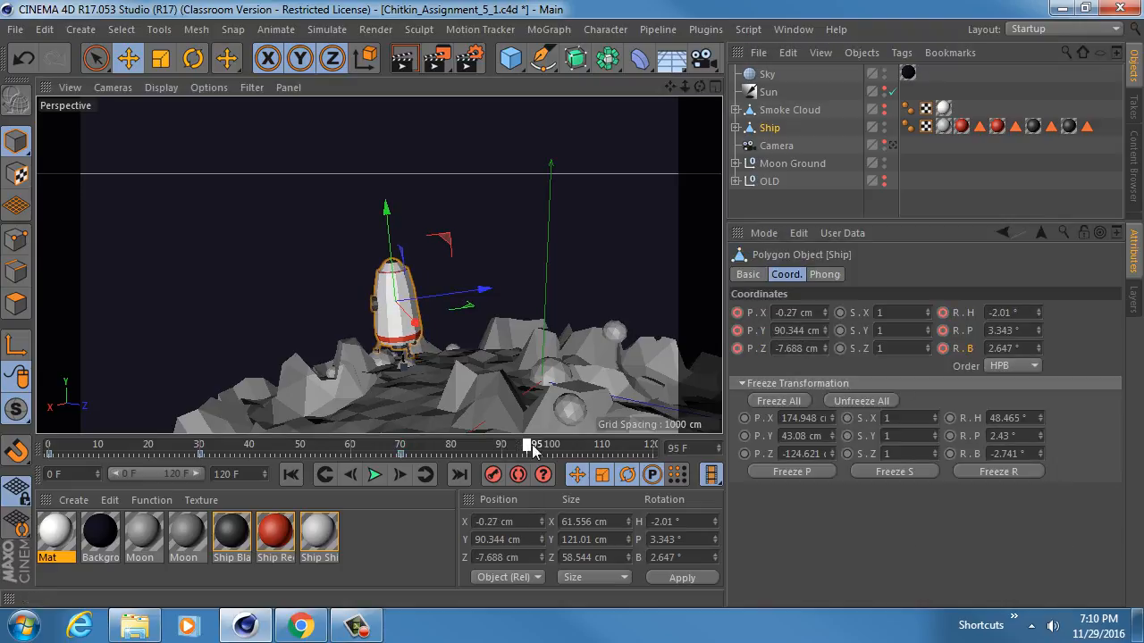
{"action": "left_click", "coordinate": [450, 292]}
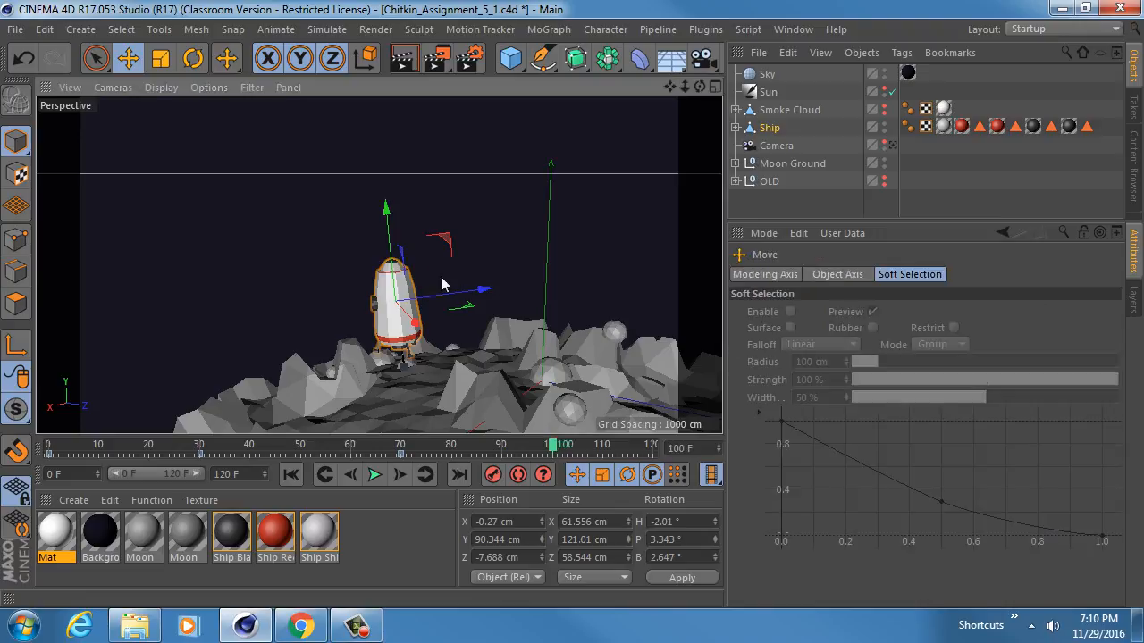
{"action": "left_click_drag", "start_coordinate": [391, 254], "coordinate": [385, 176]}
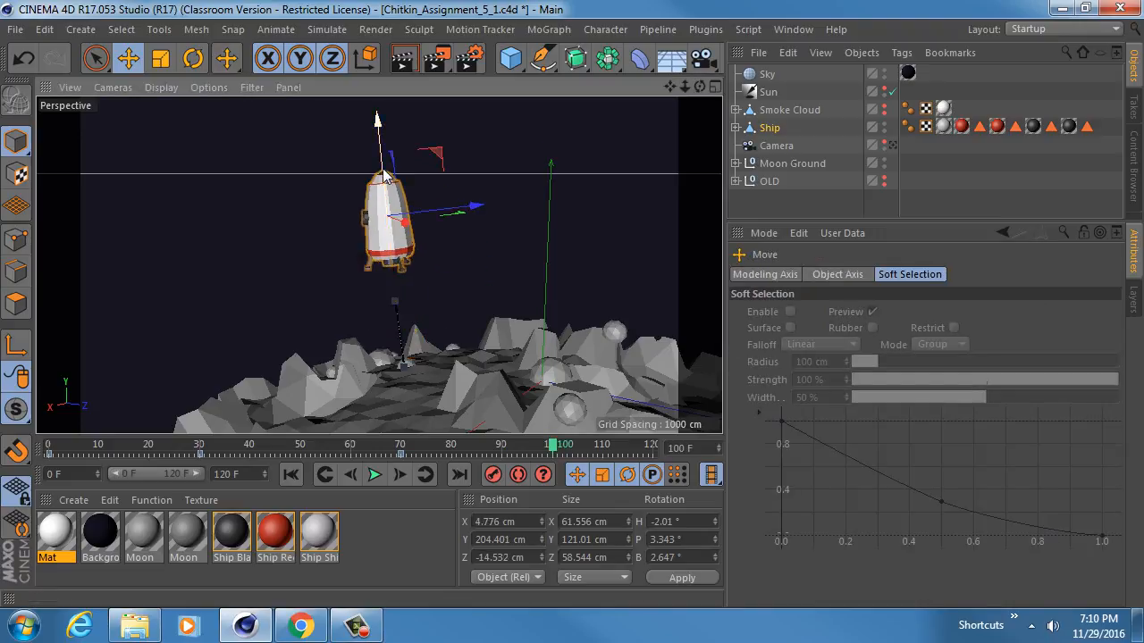
Tilt the Ship to about H -0.8°, P -2°, B -5.7°, move it to about Y 217 cm, and keyframe position and rotation at frame 100.
{"action": "key", "text": "r"}
{"action": "left_click_drag", "start_coordinate": [357, 251], "coordinate": [258, 246]}
{"action": "key", "text": "e"}
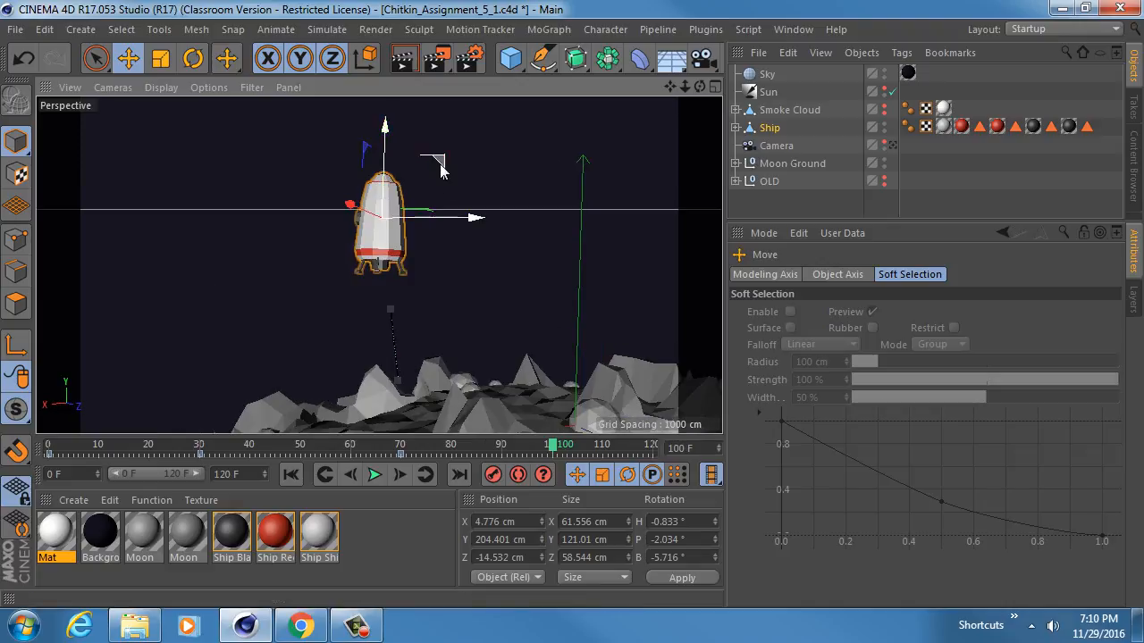
{"action": "left_click_drag", "start_coordinate": [439, 164], "coordinate": [451, 159]}
{"action": "left_click", "coordinate": [769, 127]}
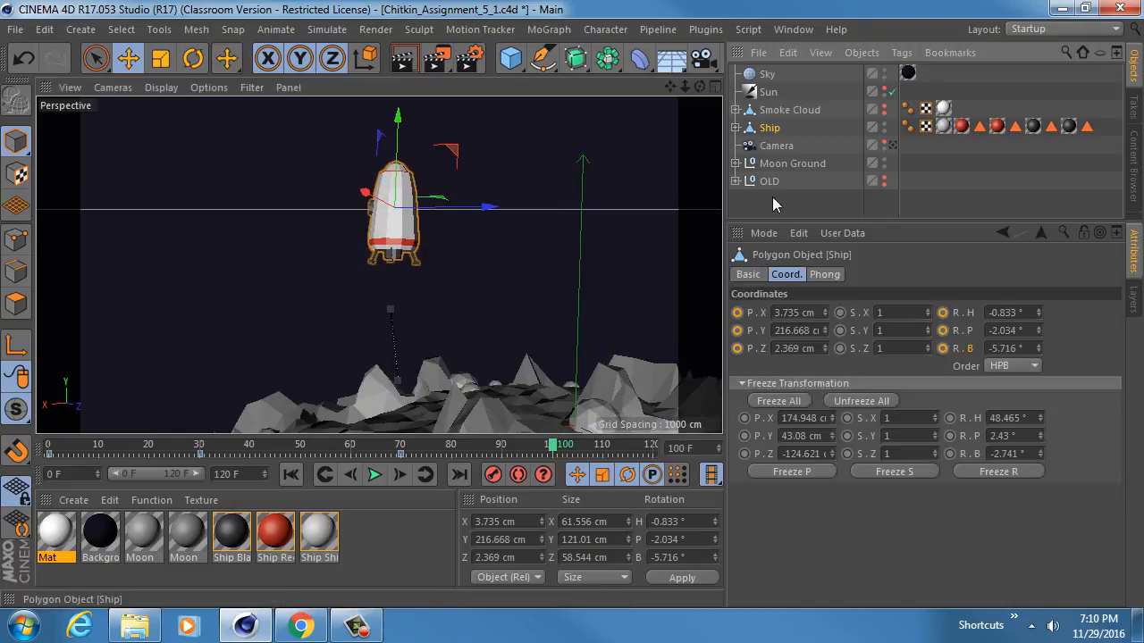
{"action": "left_click", "coordinate": [737, 313]}
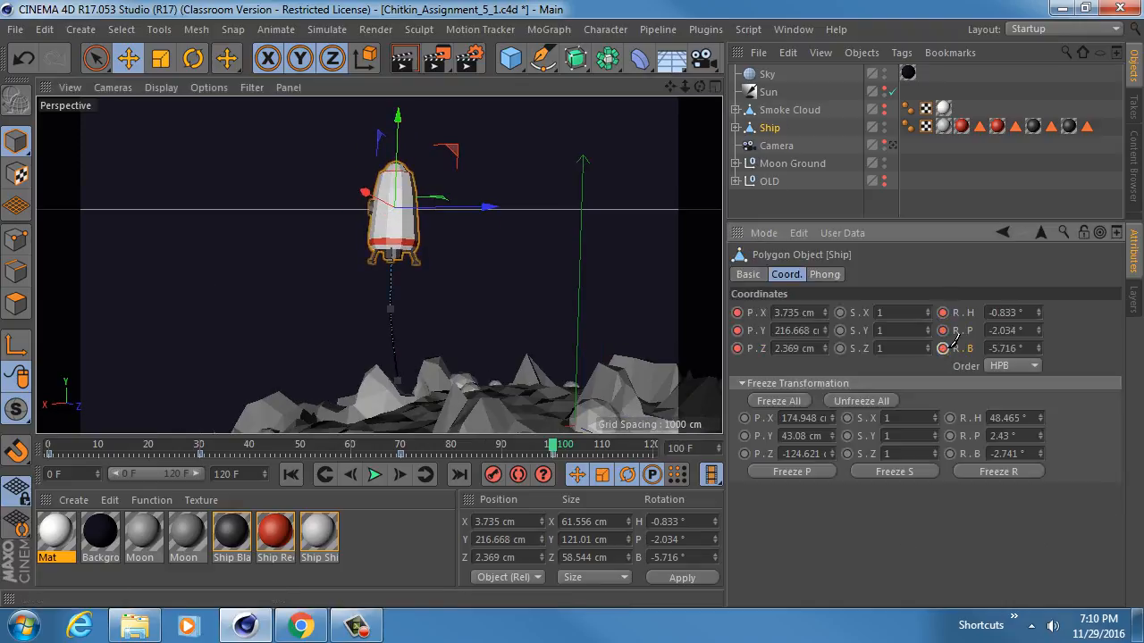
{"action": "left_click_drag", "start_coordinate": [379, 292], "coordinate": [452, 184], "text": "alt"}
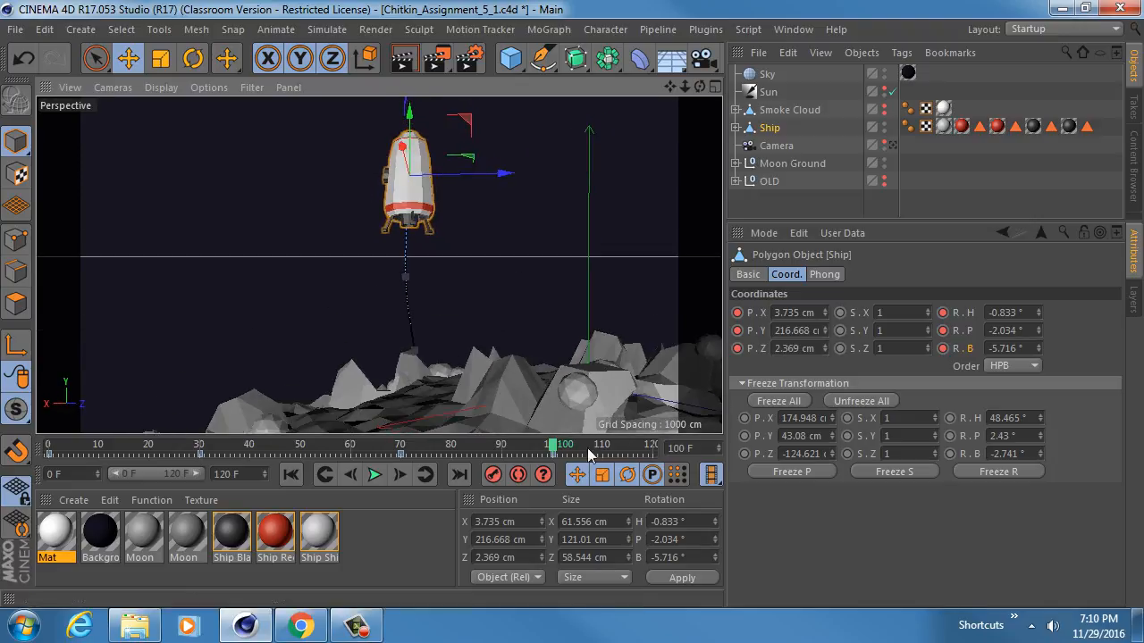
Look through the Camera and raise the Ship's frame 100 Y position to 221.668 cm, updating its keyframe.
{"action": "left_click", "coordinate": [893, 146]}
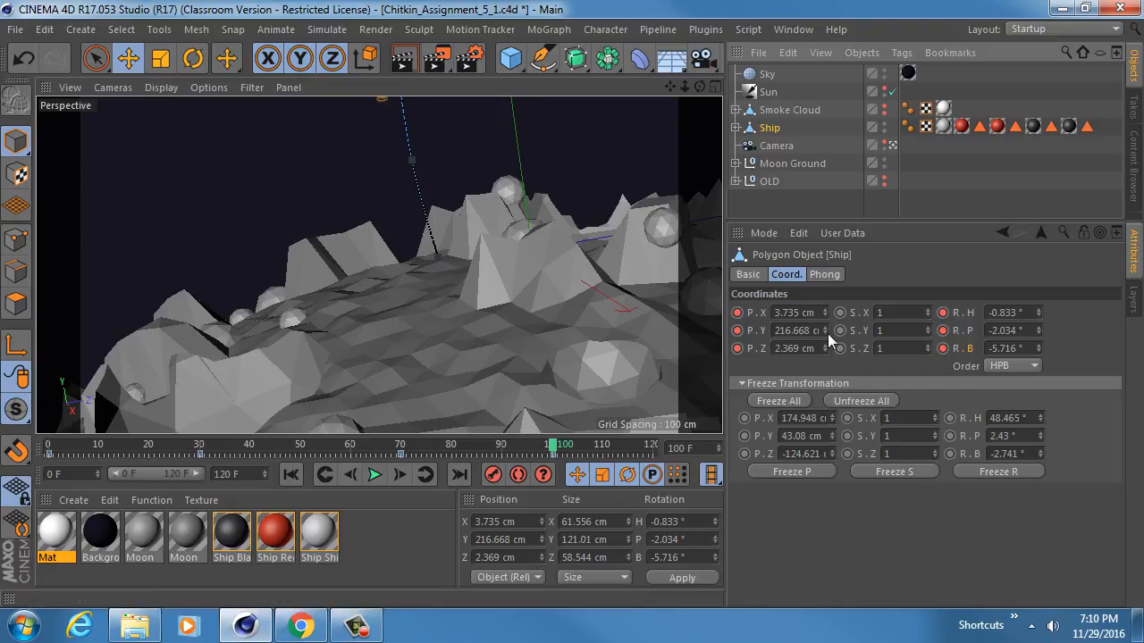
{"action": "left_click_drag", "start_coordinate": [824, 328], "coordinate": [823, 320]}
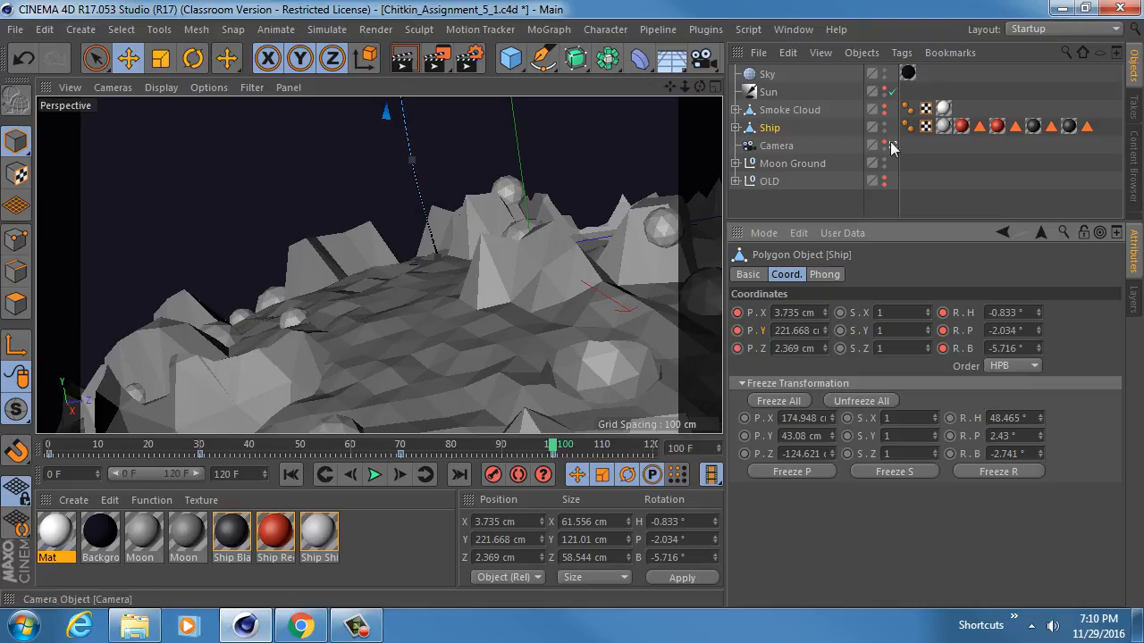
Play the Ship's takeoff animation from frame 0 through the Camera.
{"action": "left_click", "coordinate": [290, 475]}
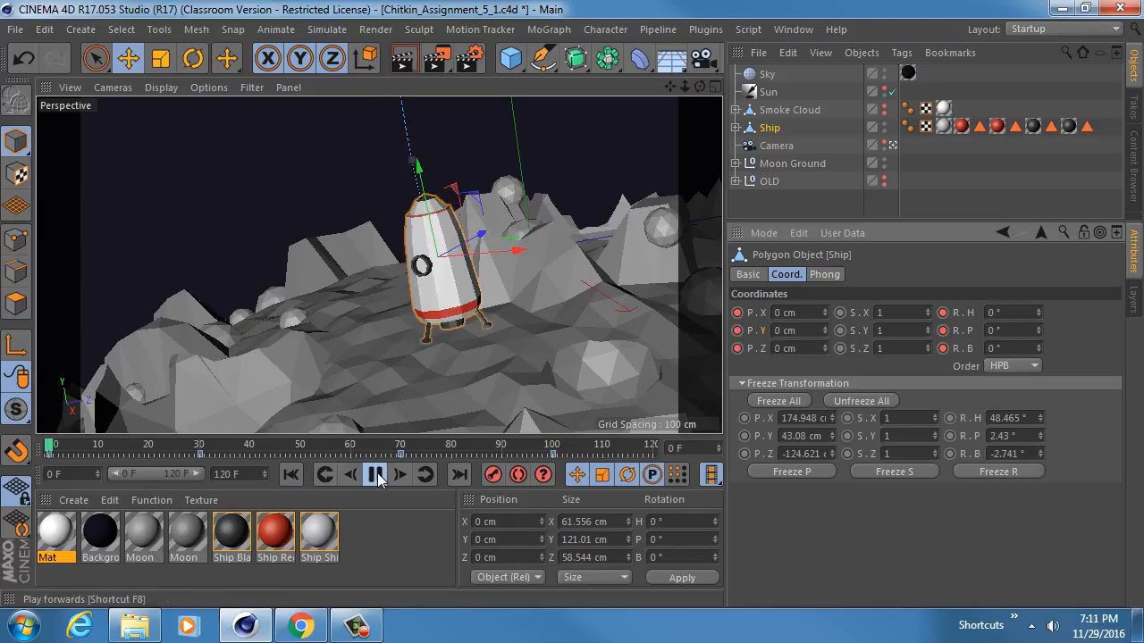
{"action": "left_click", "coordinate": [375, 475]}
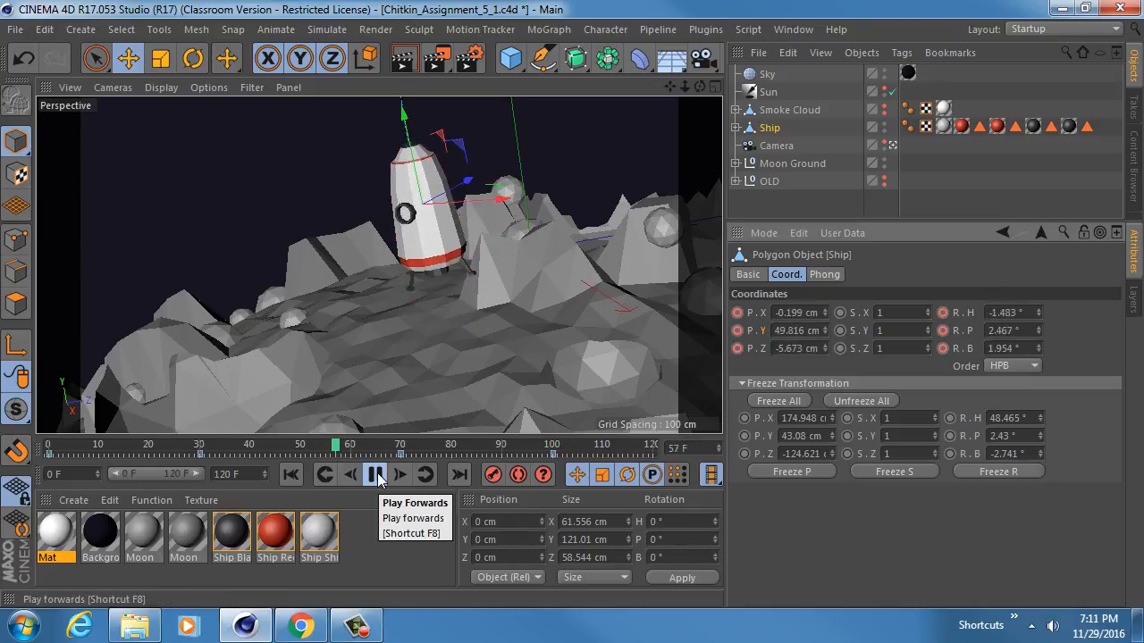
{"action": "left_click", "coordinate": [377, 477]}
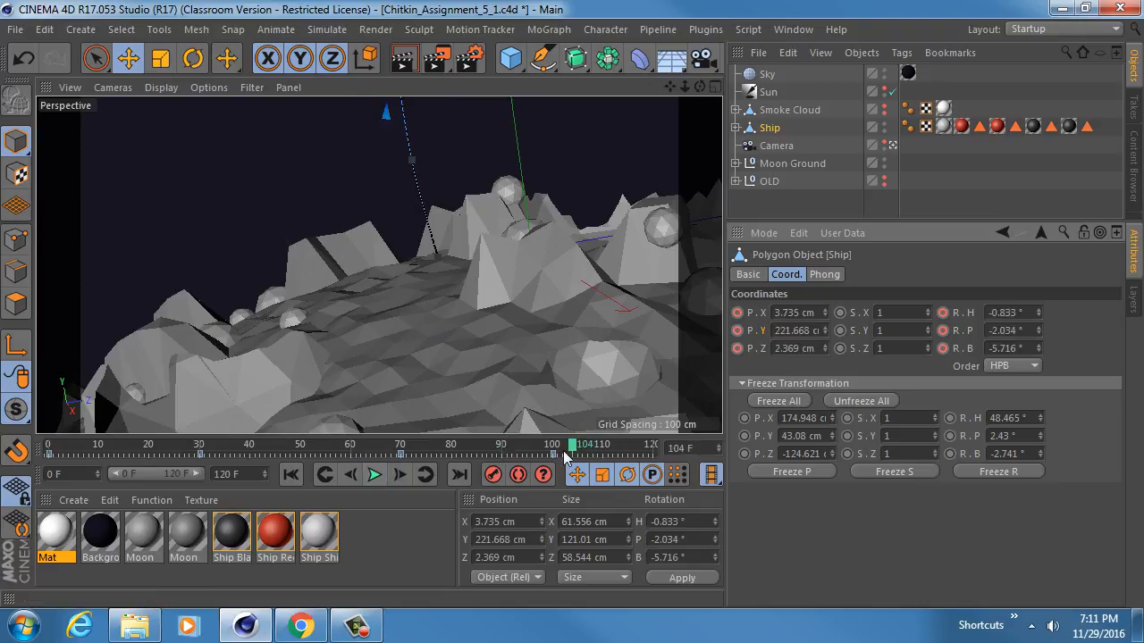
Enable axis editing at frame 30 and lower the Ship's axis to about Y -62.6 cm, near its base.
{"action": "left_click_drag", "start_coordinate": [563, 449], "coordinate": [201, 443]}
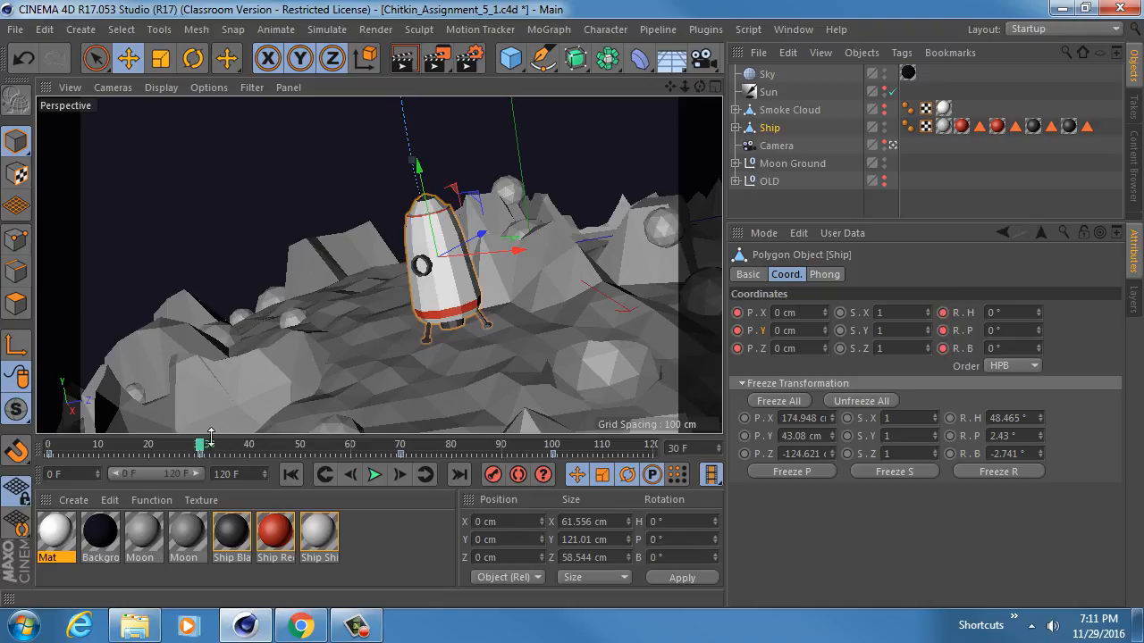
{"action": "left_click", "coordinate": [736, 128]}
{"action": "left_click", "coordinate": [736, 127]}
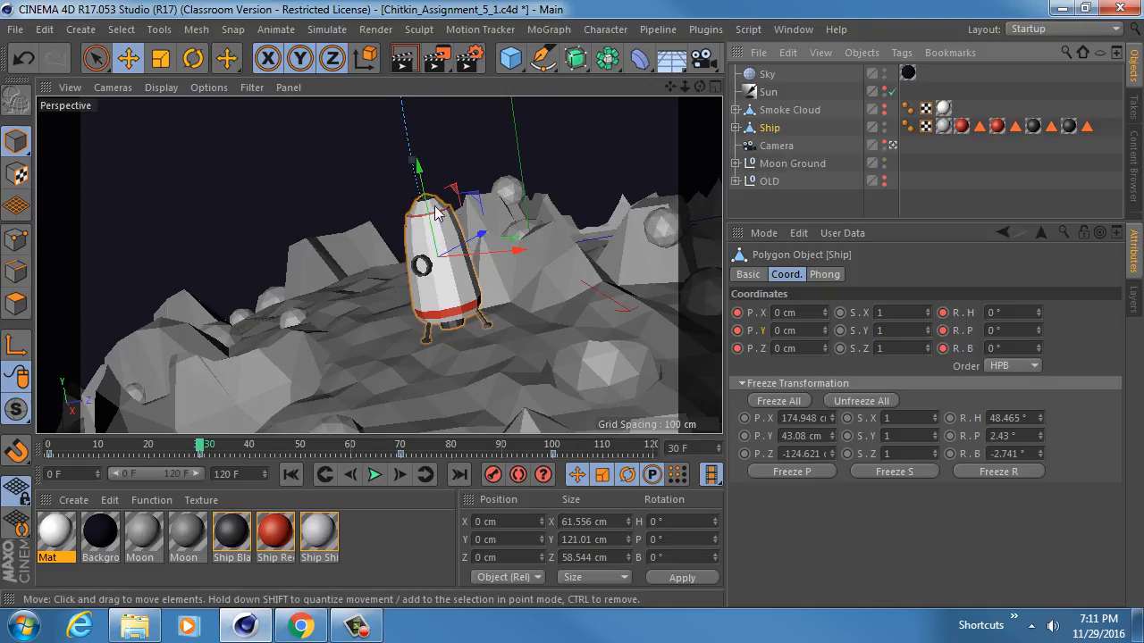
{"action": "key", "text": "l"}
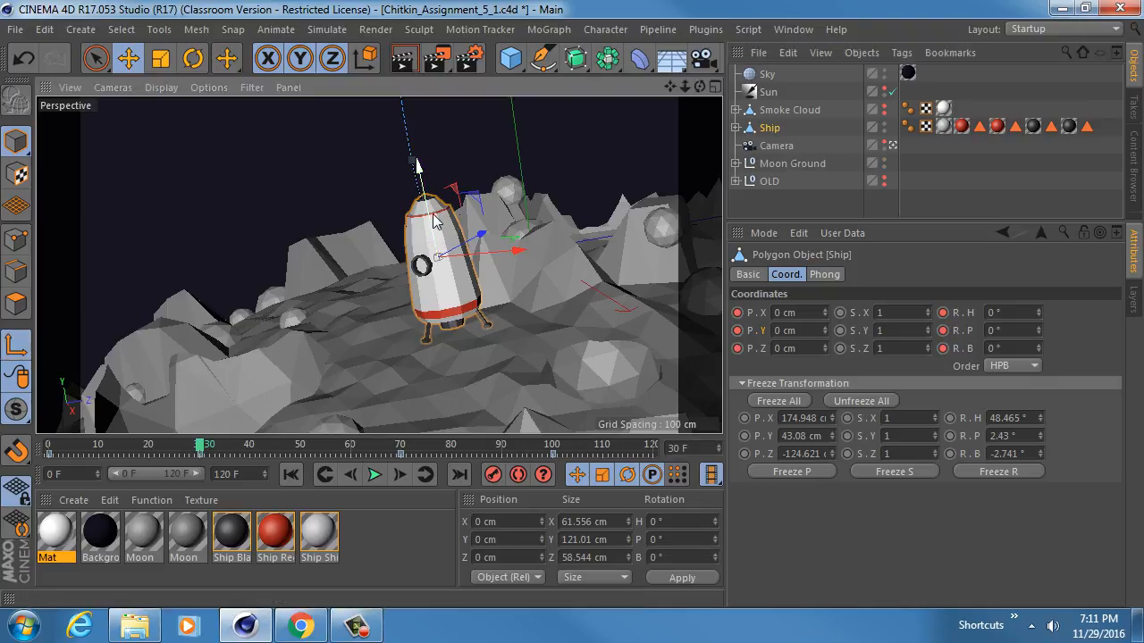
{"action": "left_click", "coordinate": [891, 144]}
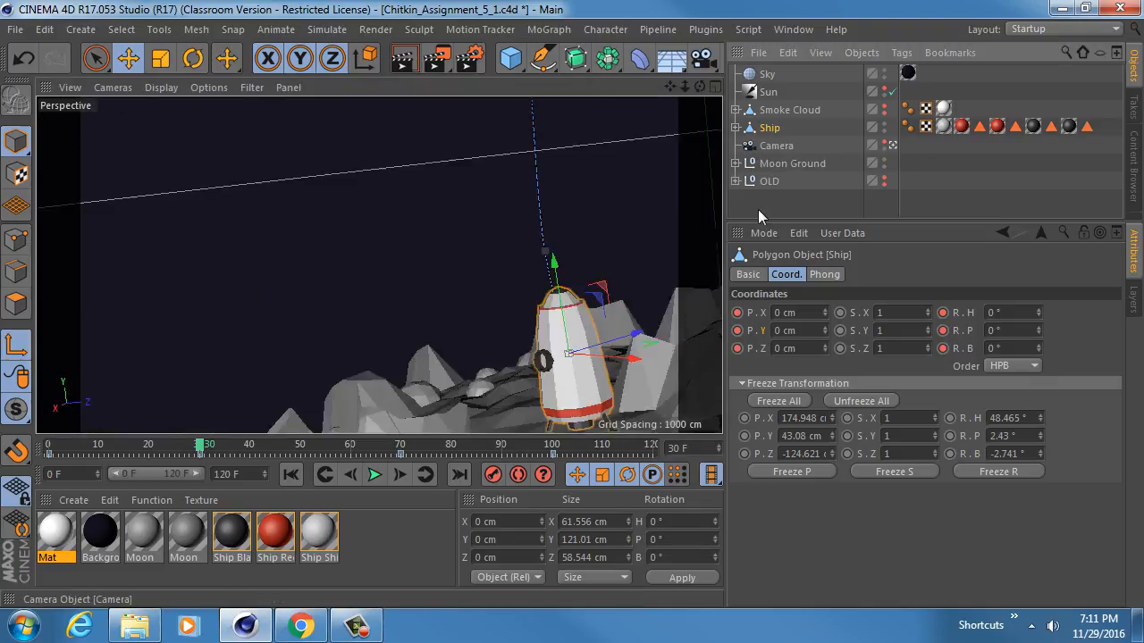
{"action": "middle_click_drag", "start_coordinate": [418, 347], "coordinate": [421, 246], "text": "alt"}
{"action": "right_click_drag", "start_coordinate": [421, 246], "coordinate": [436, 159], "text": "alt"}
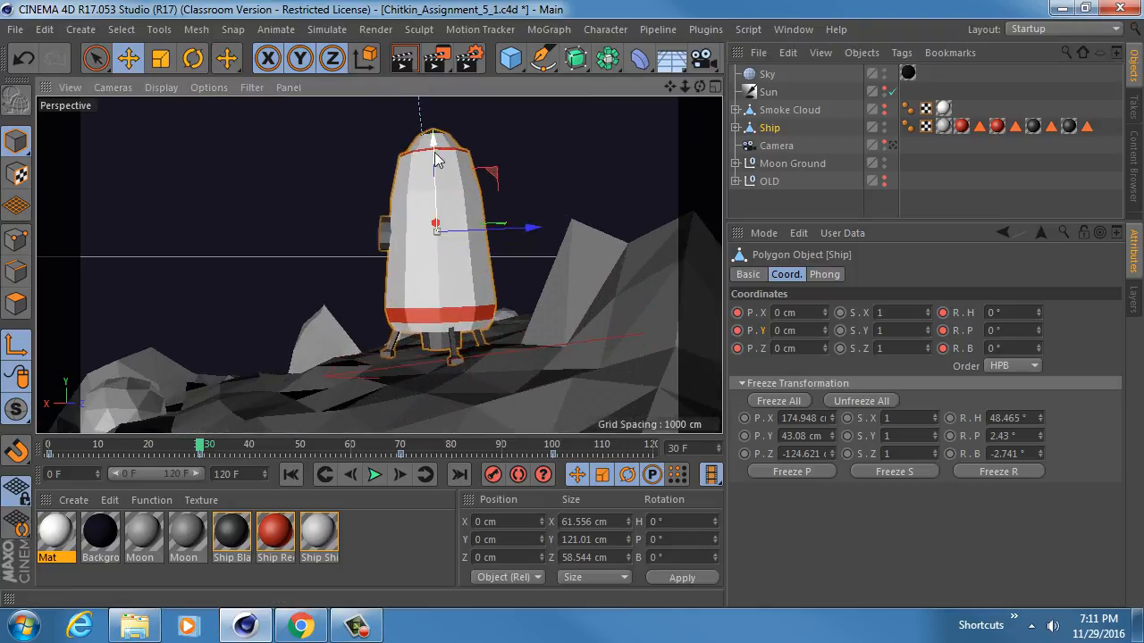
{"action": "left_click_drag", "start_coordinate": [433, 267], "coordinate": [391, 332], "text": "alt"}
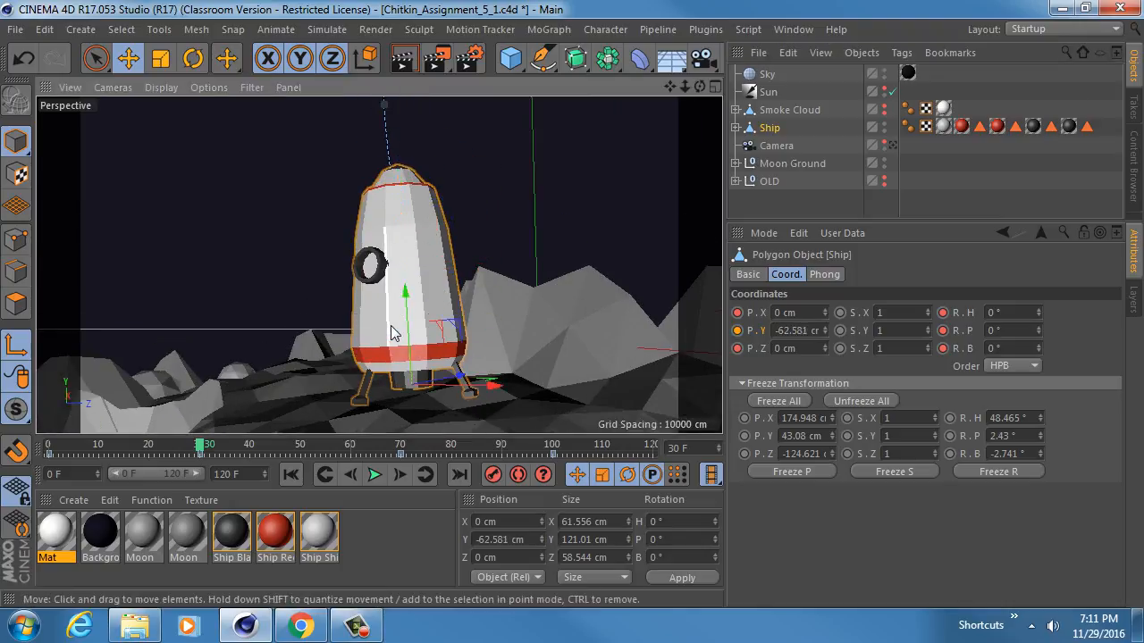
Raise the Ship's axis to about Y -54.1 cm, close to the bottom of the hull.
{"action": "scroll", "coordinate": [390, 333], "scroll_direction": "up", "scroll_amount": 6}
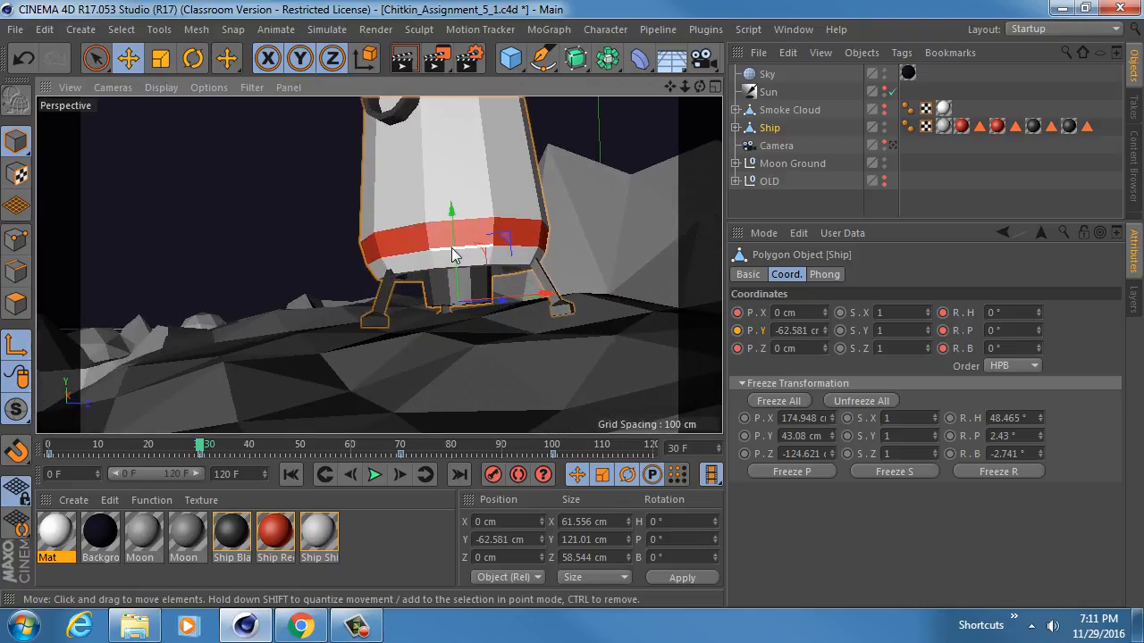
{"action": "left_click_drag", "start_coordinate": [477, 258], "coordinate": [454, 275], "text": "alt"}
{"action": "left_click_drag", "start_coordinate": [449, 235], "coordinate": [444, 206]}
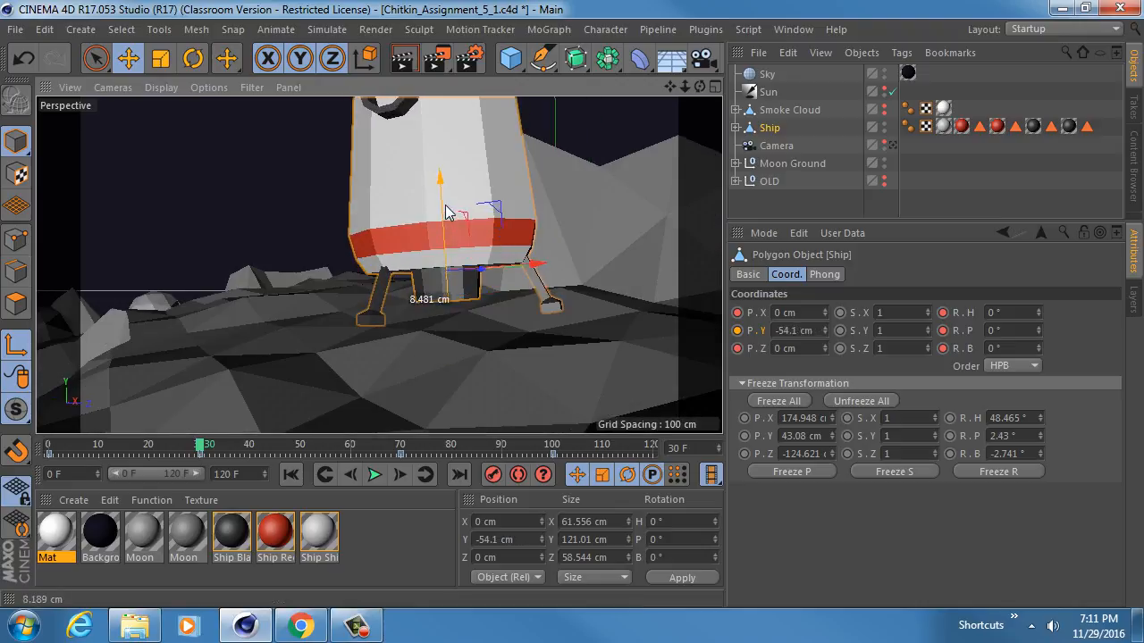
{"action": "left_click_drag", "start_coordinate": [379, 266], "coordinate": [415, 304], "text": "alt"}
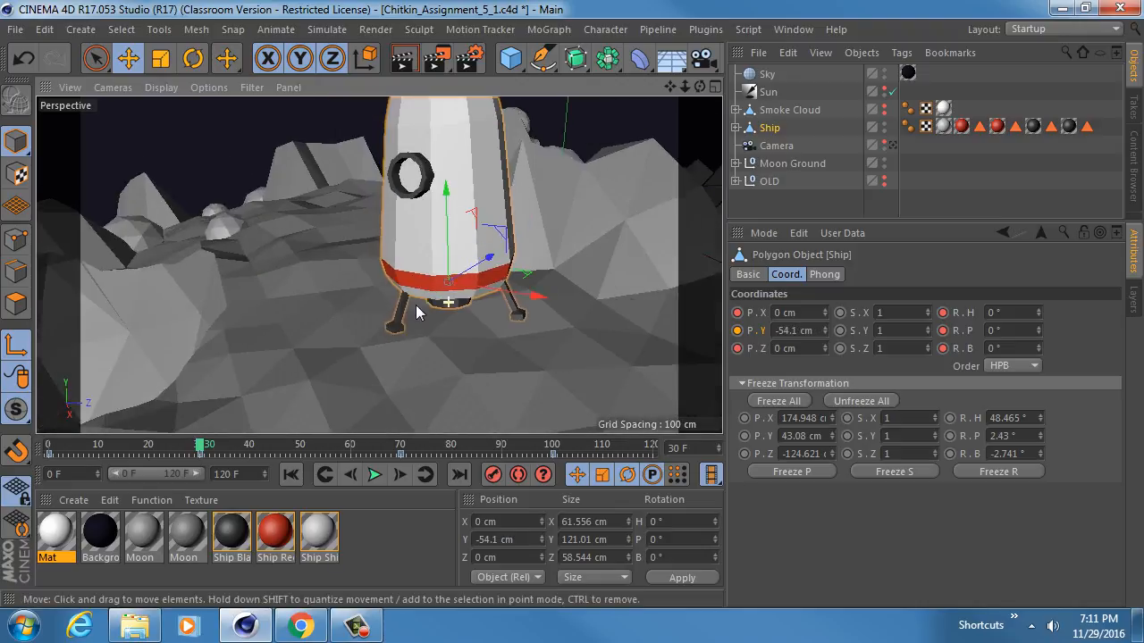
{"action": "scroll", "coordinate": [490, 301], "scroll_direction": "down", "scroll_amount": 4}
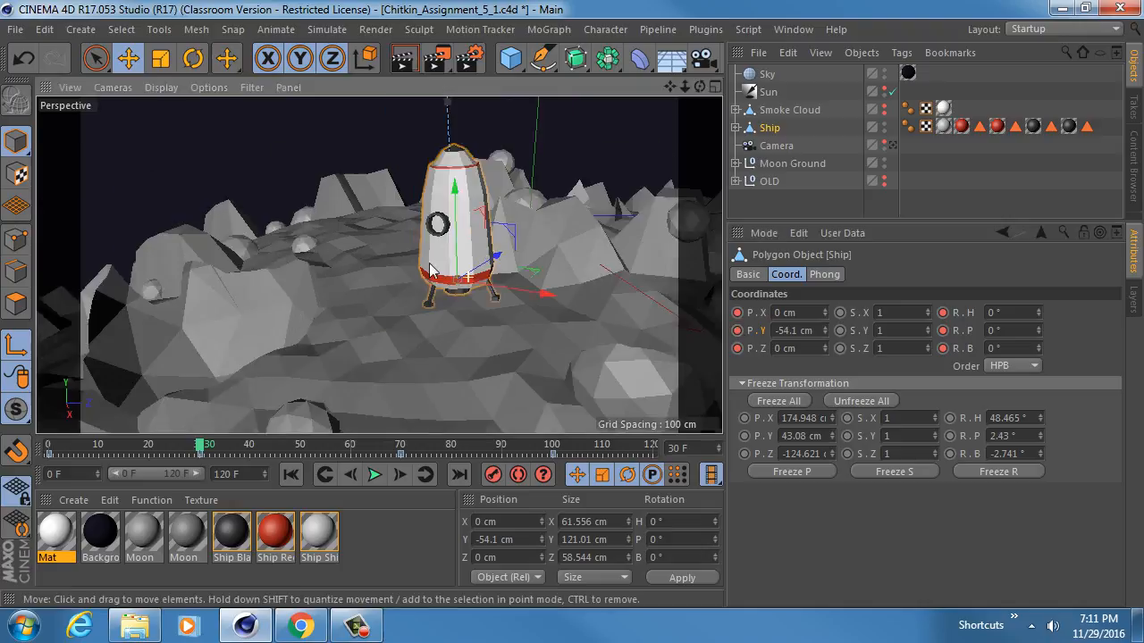
Return to frame 0 and check the Ship's placement through the Camera.
{"action": "left_click_drag", "start_coordinate": [211, 456], "coordinate": [52, 447]}
{"action": "left_click", "coordinate": [892, 145]}
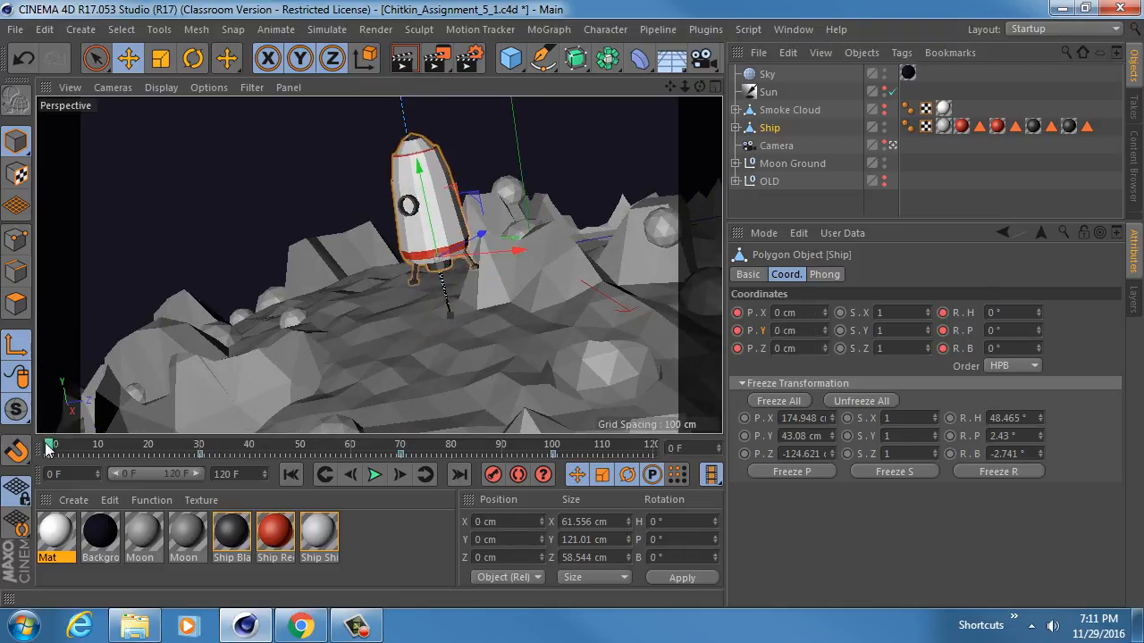
Replace the Ship's frame 0 keyframe so that it sits lower on the moon ground at Y -54.1 cm.
{"action": "left_click_drag", "start_coordinate": [427, 206], "coordinate": [424, 273]}
{"action": "key", "text": "ctrl+z"}
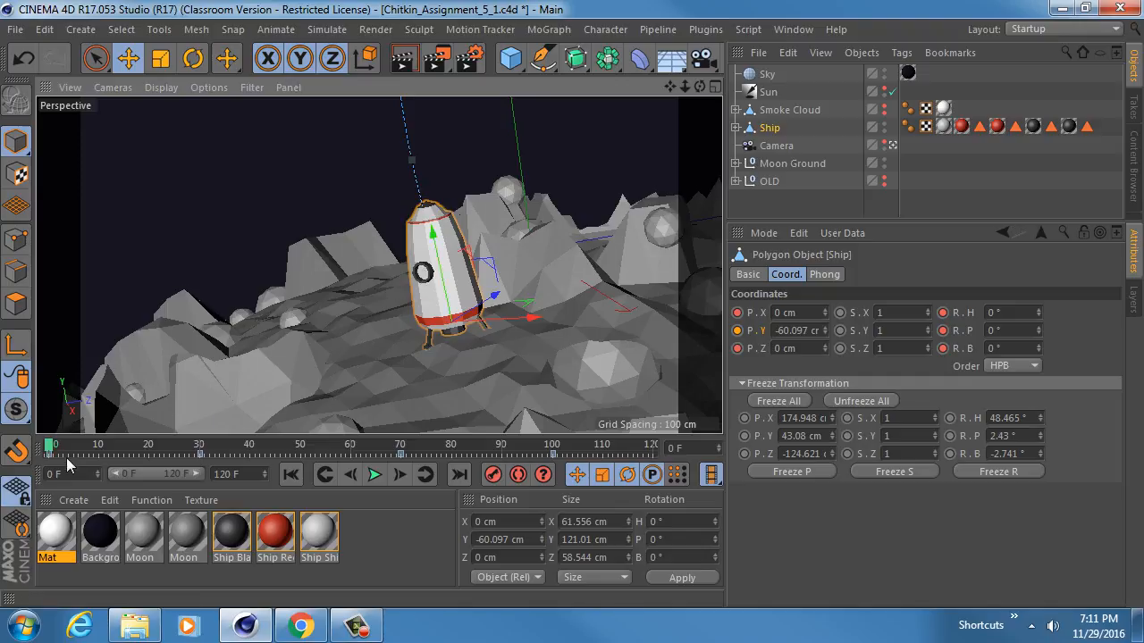
{"action": "left_click", "coordinate": [51, 453]}
{"action": "key", "text": "Delete"}
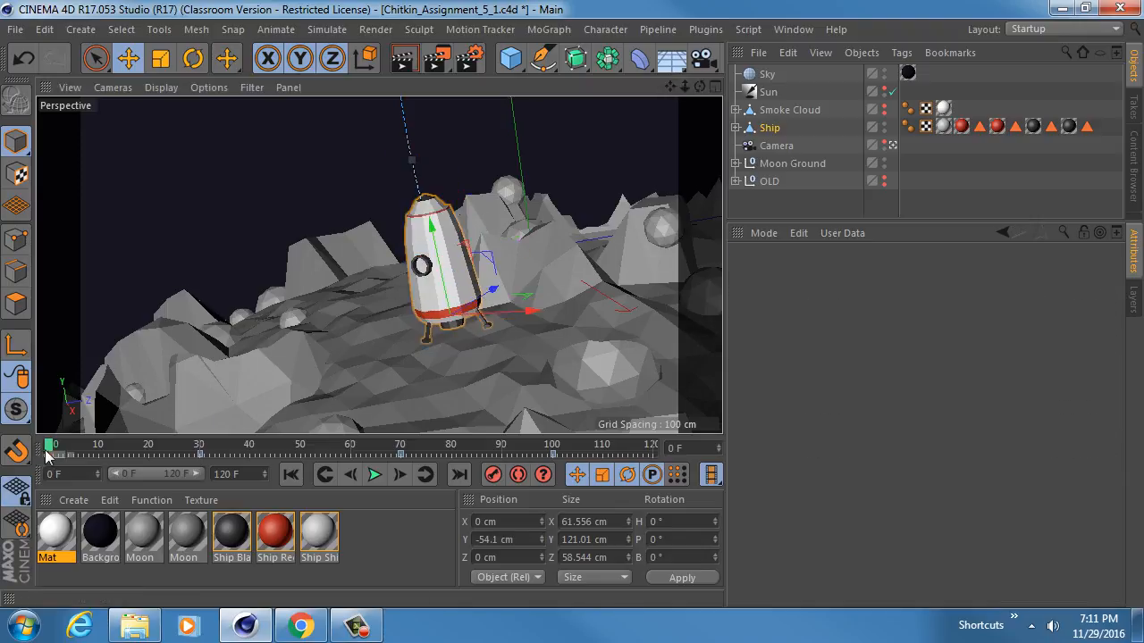
{"action": "left_click", "coordinate": [770, 127]}
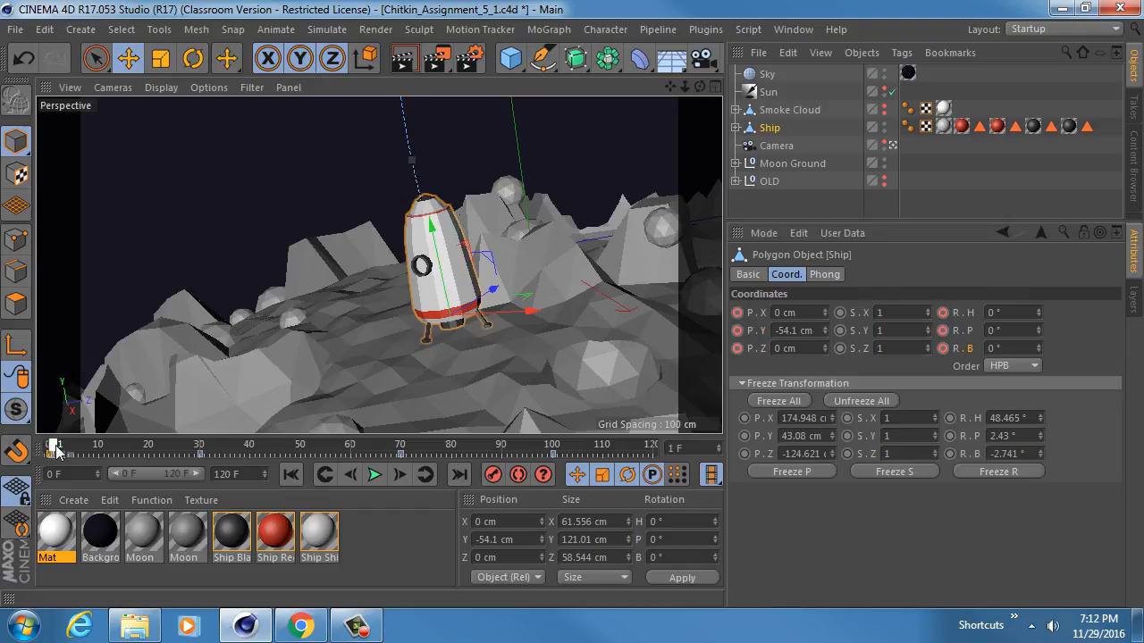
At frame 70, keyframe the Ship rotated to about H -0.1°, P 11.6° and B 5.6°.
{"action": "left_click_drag", "start_coordinate": [50, 447], "coordinate": [399, 445]}
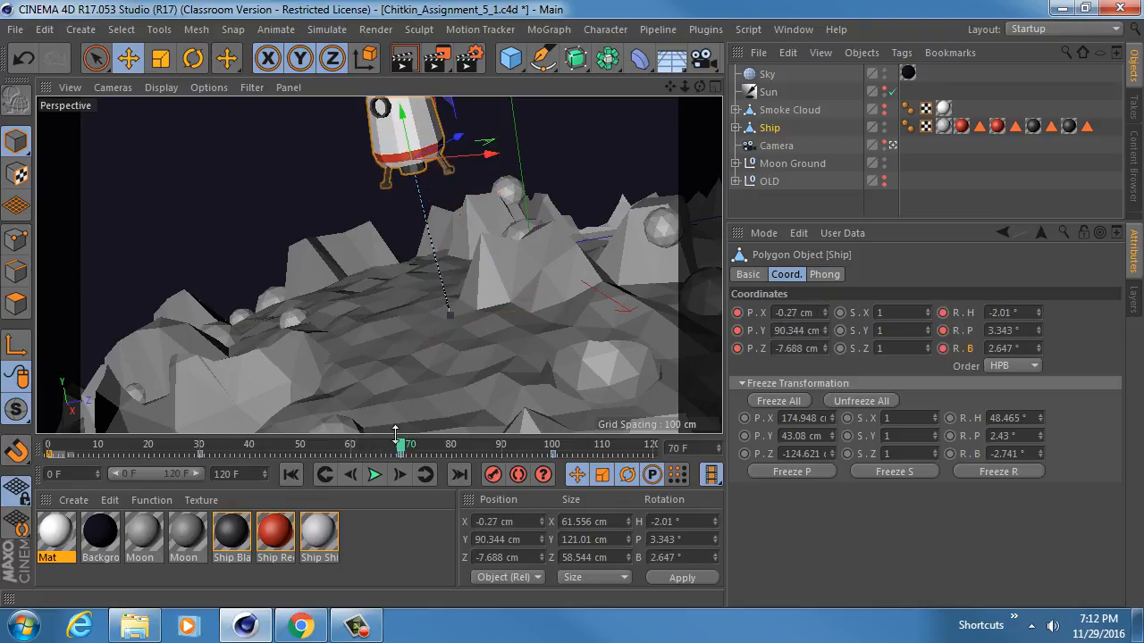
{"action": "key", "text": "r"}
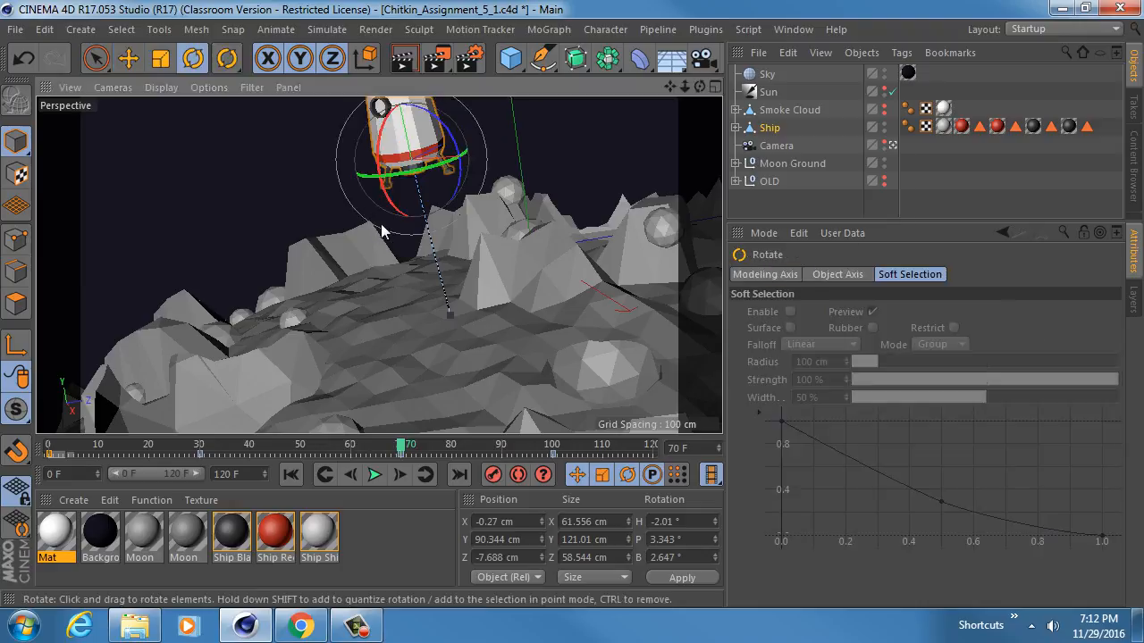
{"action": "mouse_move", "coordinate": [404, 194]}
{"action": "left_mouse_down"}
{"action": "mouse_move", "coordinate": [392, 205]}
{"action": "mouse_move", "coordinate": [410, 200]}
{"action": "left_mouse_up"}
{"action": "left_click", "coordinate": [771, 128]}
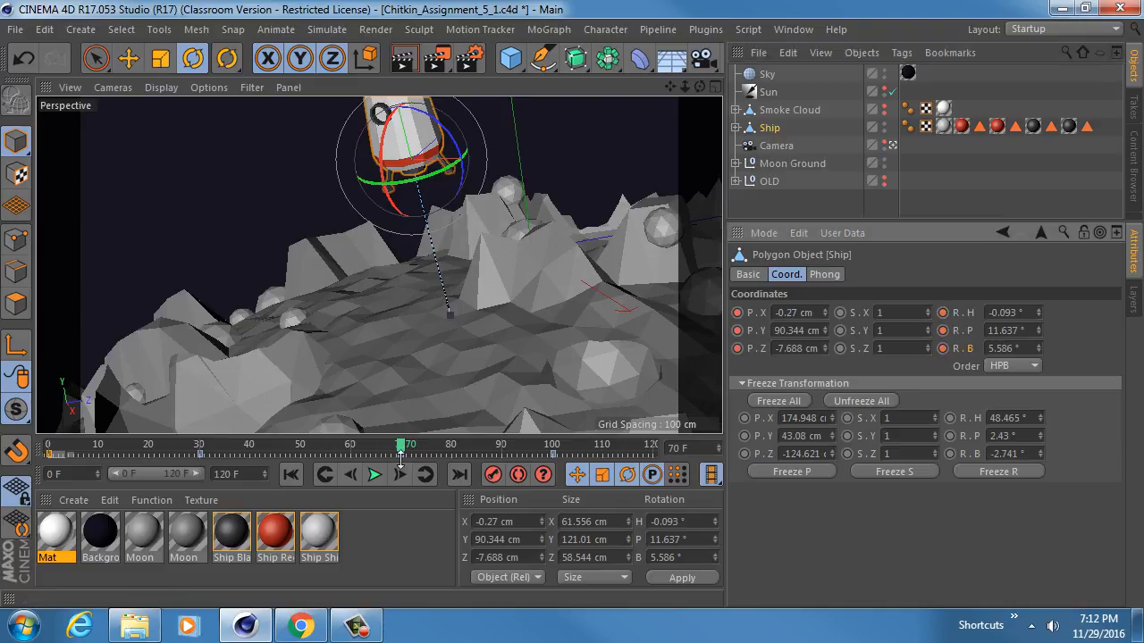
At frame 100, leave the Camera view and keyframe the Ship rotated to about H 6.3°, P -10.4° and B 2.8°.
{"action": "left_click_drag", "start_coordinate": [401, 444], "coordinate": [553, 446]}
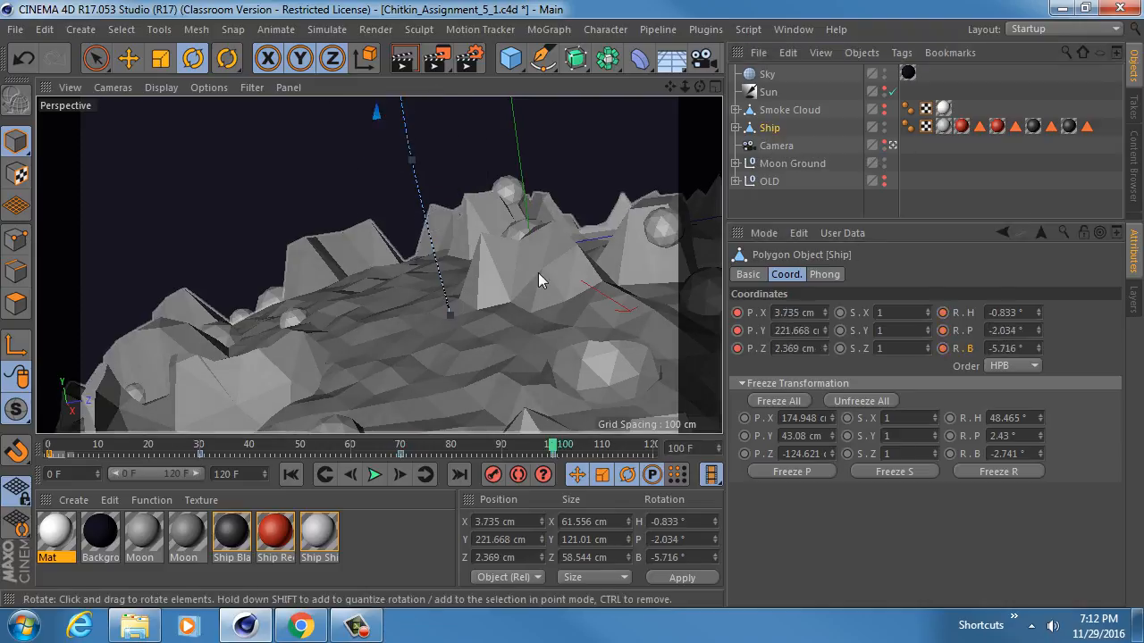
{"action": "left_click", "coordinate": [890, 146]}
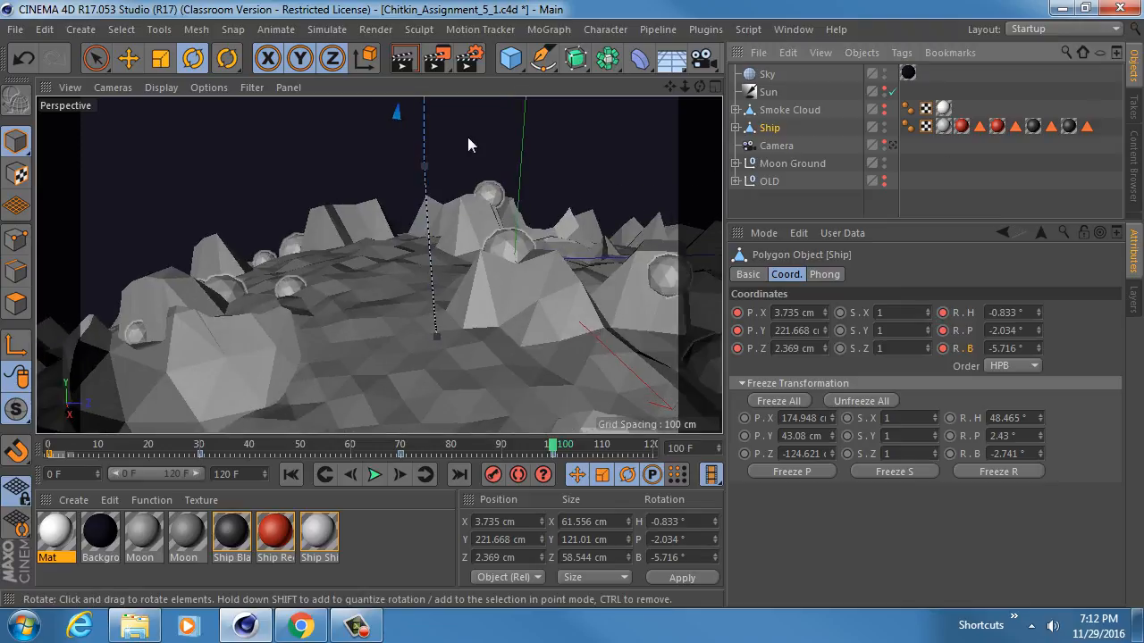
{"action": "left_click_drag", "start_coordinate": [419, 214], "coordinate": [414, 216]}
{"action": "left_click_drag", "start_coordinate": [358, 168], "coordinate": [369, 166]}
{"action": "left_click_drag", "start_coordinate": [947, 343], "coordinate": [944, 348]}
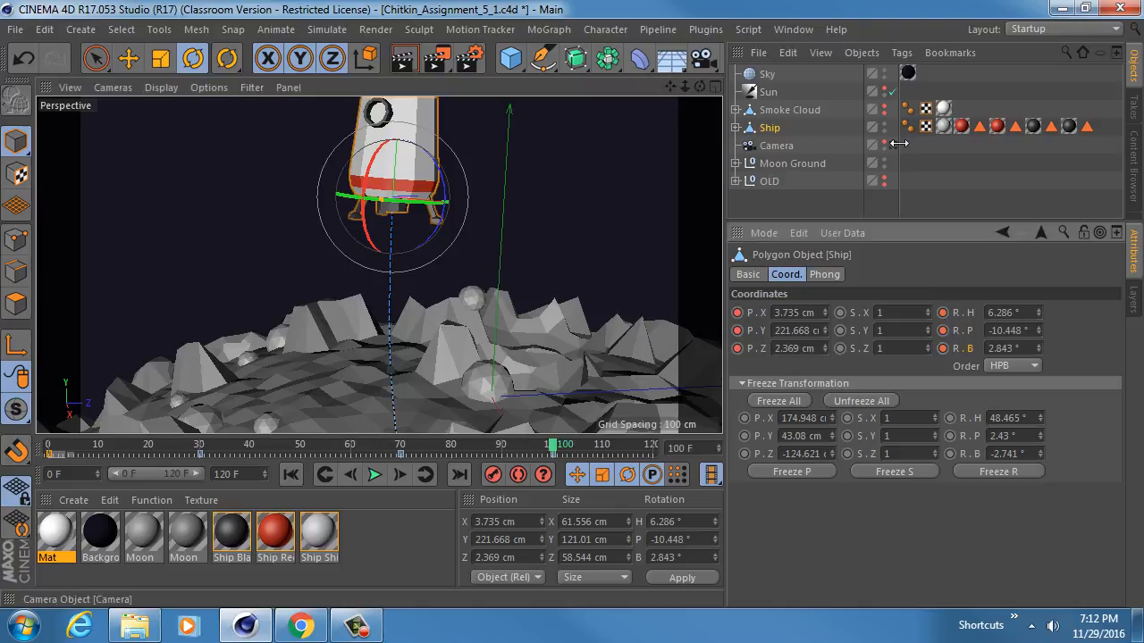
Return to the Camera view and play the Ship's wobbling takeoff from frame 0.
{"action": "left_click", "coordinate": [892, 145]}
{"action": "left_click_drag", "start_coordinate": [556, 445], "coordinate": [50, 447]}
{"action": "left_click", "coordinate": [375, 474]}
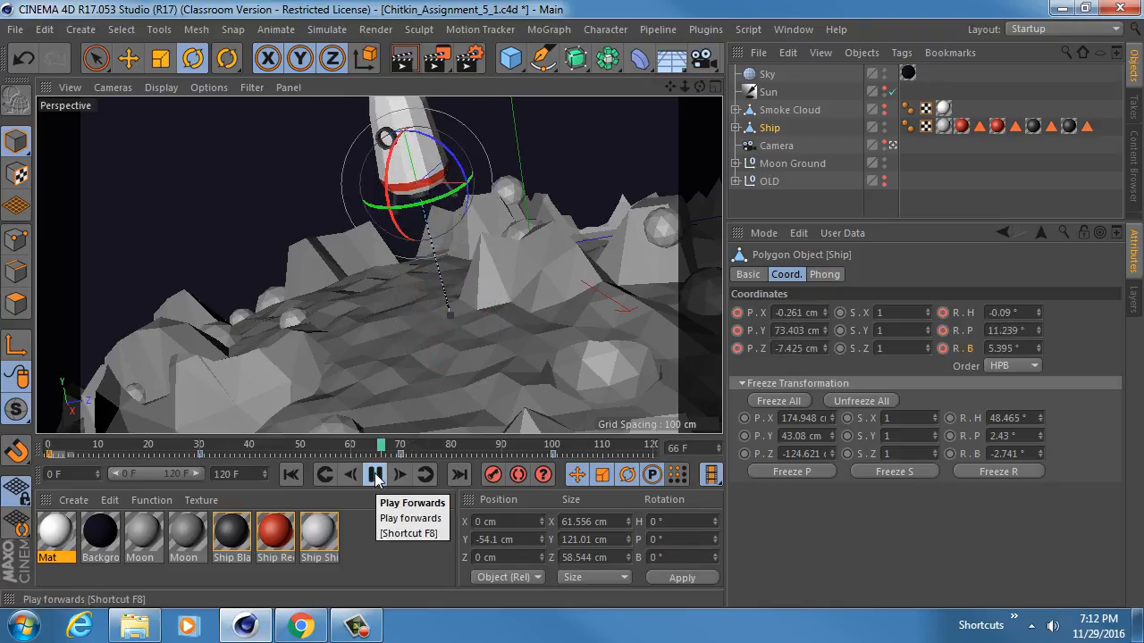
{"action": "left_click", "coordinate": [374, 474]}
Open the Timeline at frame 30 and show the Ship's Position Y curve in an enlarged track.
{"action": "left_click_drag", "start_coordinate": [516, 449], "coordinate": [202, 458]}
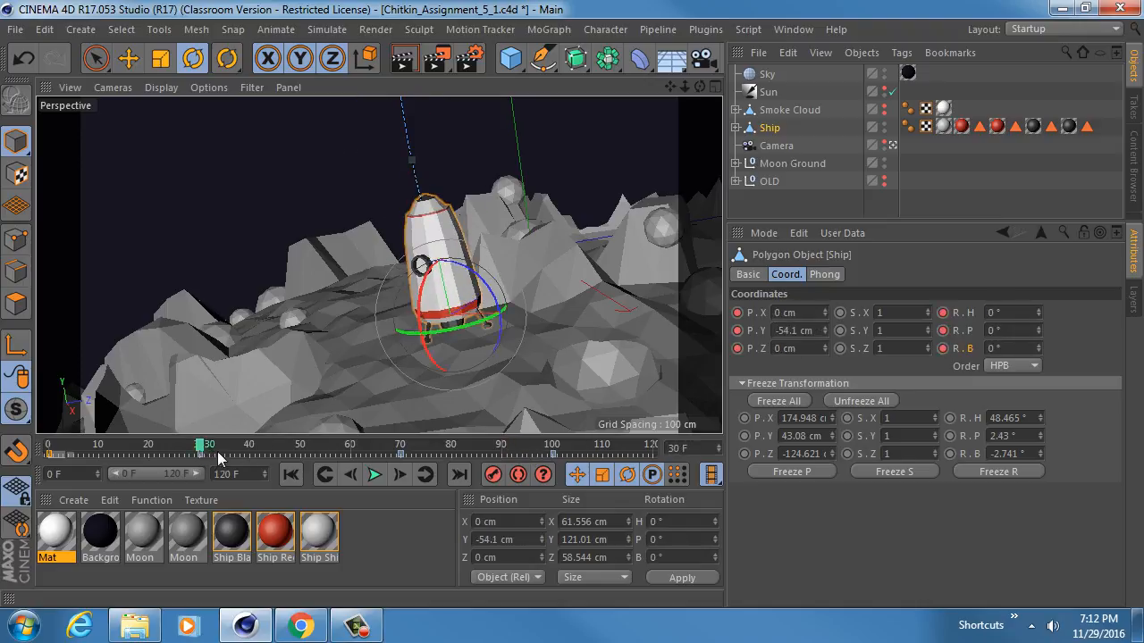
{"action": "key", "text": "shift+F3"}
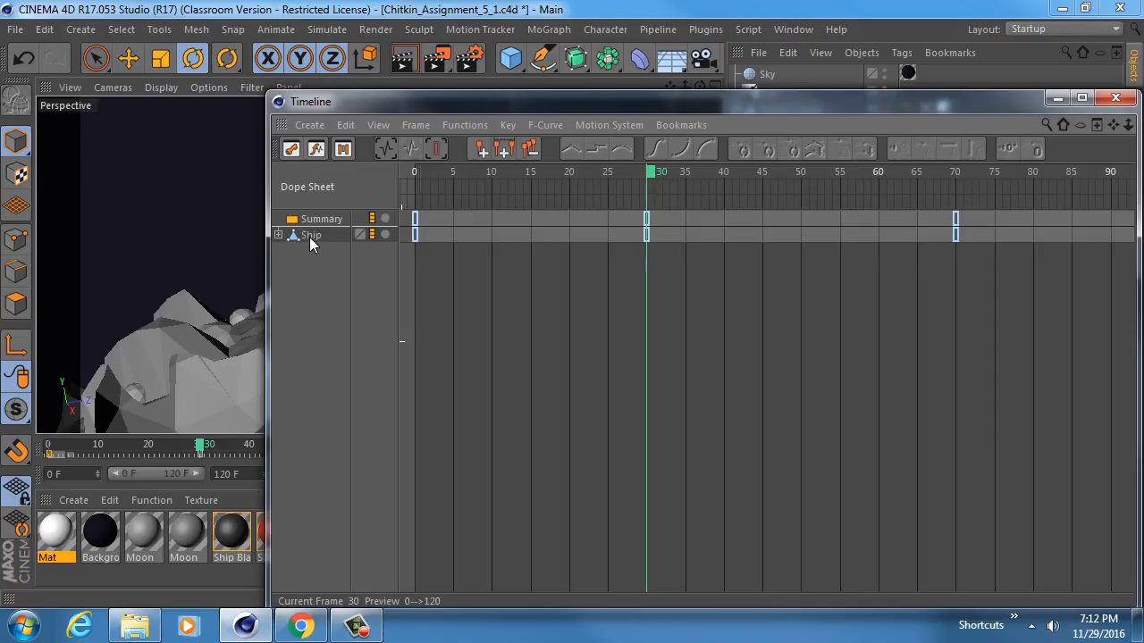
{"action": "left_click_drag", "start_coordinate": [669, 100], "coordinate": [540, 84]}
{"action": "right_click_drag", "start_coordinate": [826, 304], "coordinate": [848, 289], "text": "alt"}
{"action": "middle_click_drag", "start_coordinate": [845, 290], "coordinate": [793, 294], "text": "alt"}
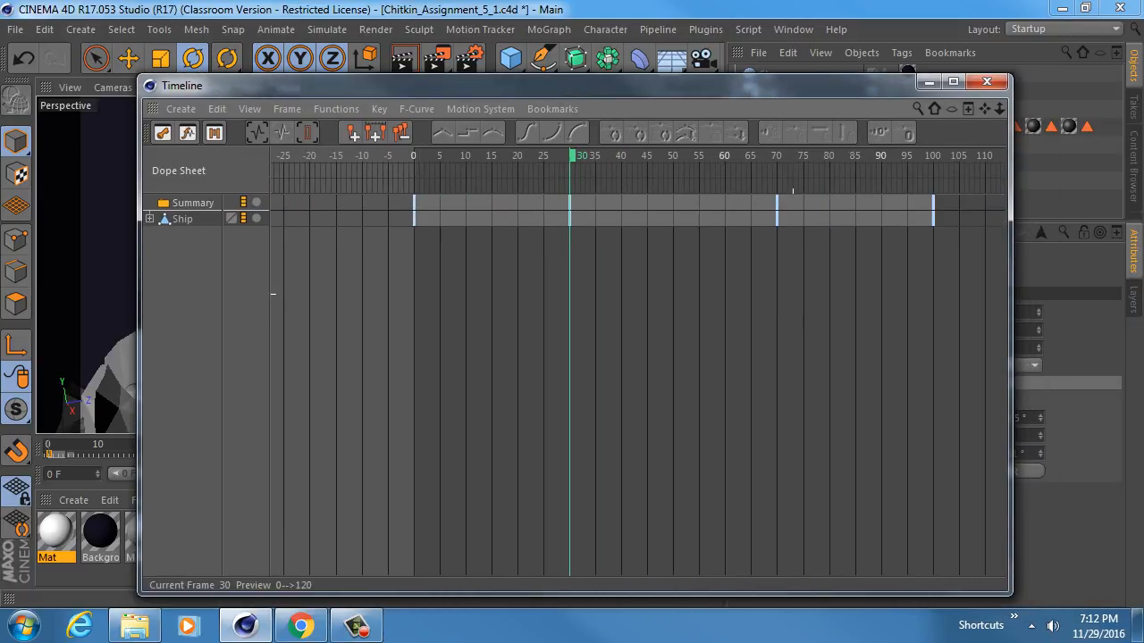
{"action": "left_click", "coordinate": [150, 218]}
{"action": "left_click", "coordinate": [159, 235]}
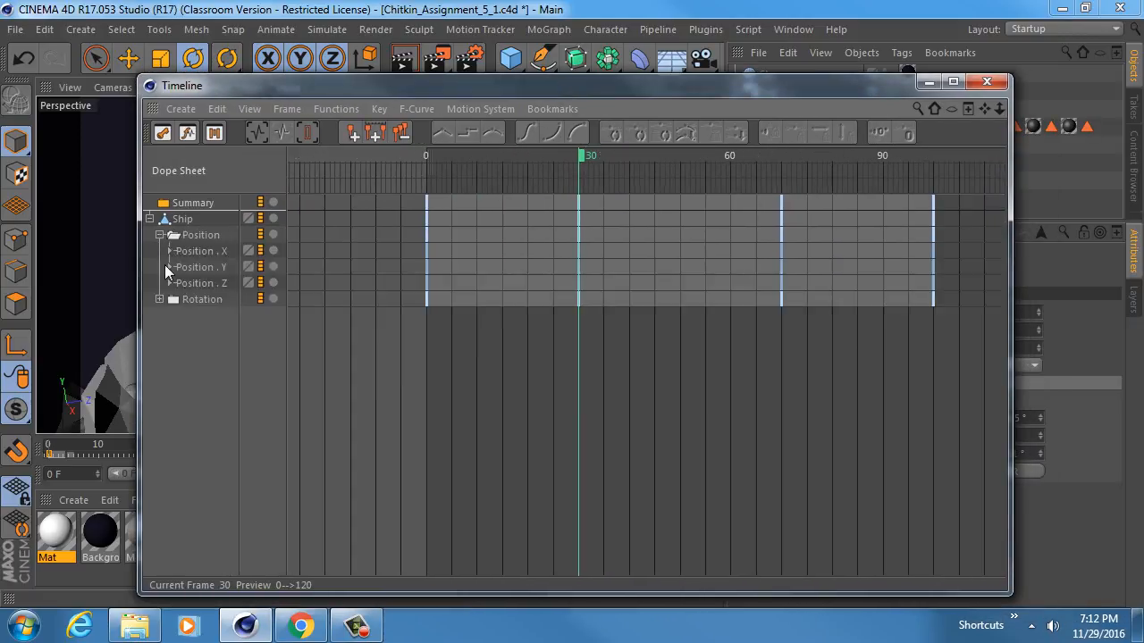
{"action": "left_click", "coordinate": [169, 267]}
{"action": "left_click", "coordinate": [201, 251]}
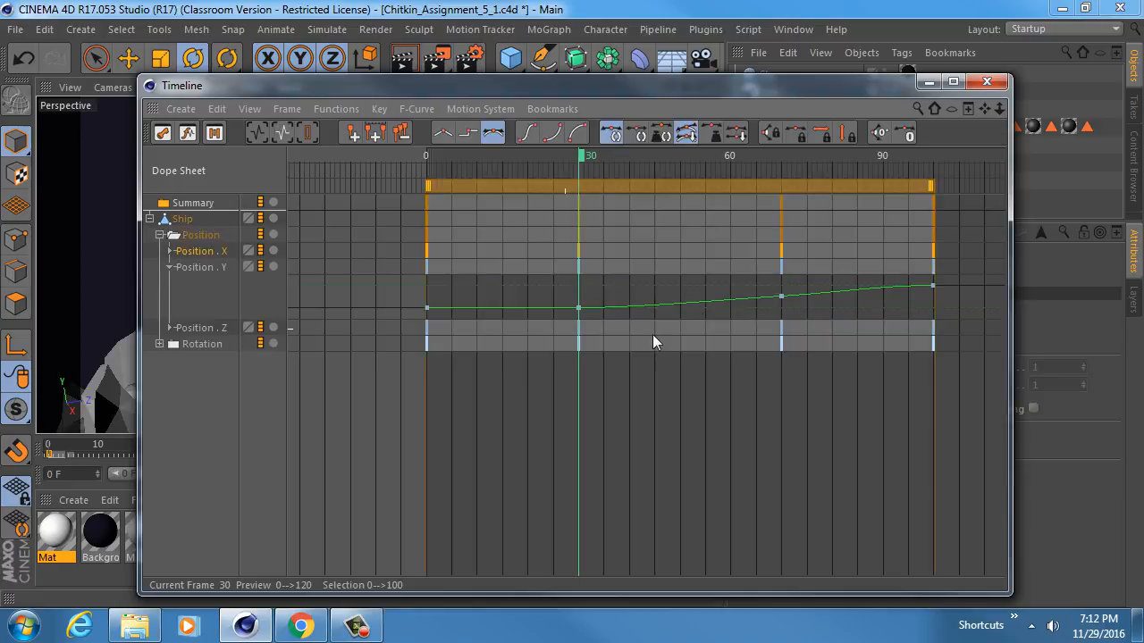
{"action": "left_click", "coordinate": [577, 310]}
{"action": "middle_click_drag", "start_coordinate": [674, 314], "coordinate": [578, 314], "text": "alt"}
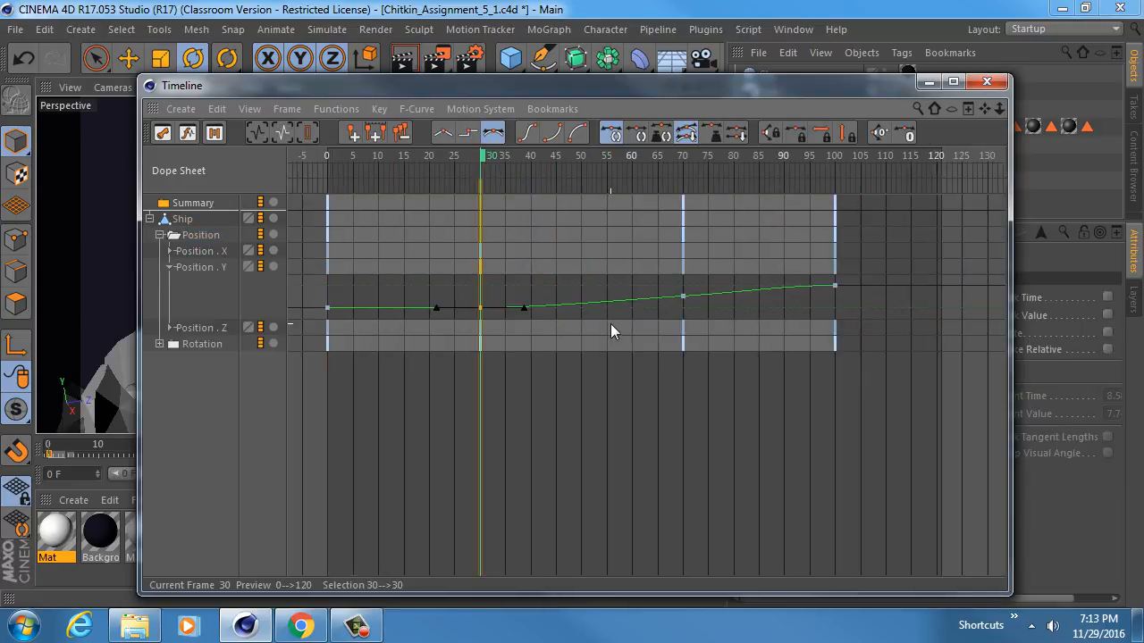
{"action": "left_click_drag", "start_coordinate": [610, 321], "coordinate": [611, 512]}
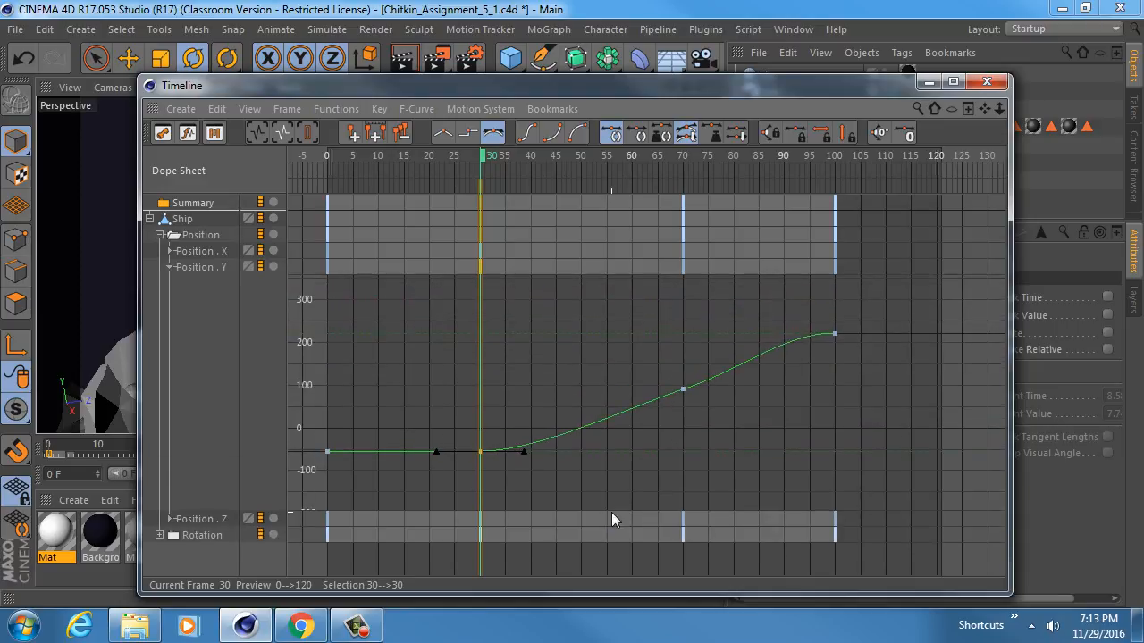
Tilt the tangent of the Position Y curve's frame 100 key so the Ship's rise no longer eases out.
{"action": "left_click", "coordinate": [681, 391]}
{"action": "middle_click_drag", "start_coordinate": [709, 413], "coordinate": [673, 414], "text": "alt"}
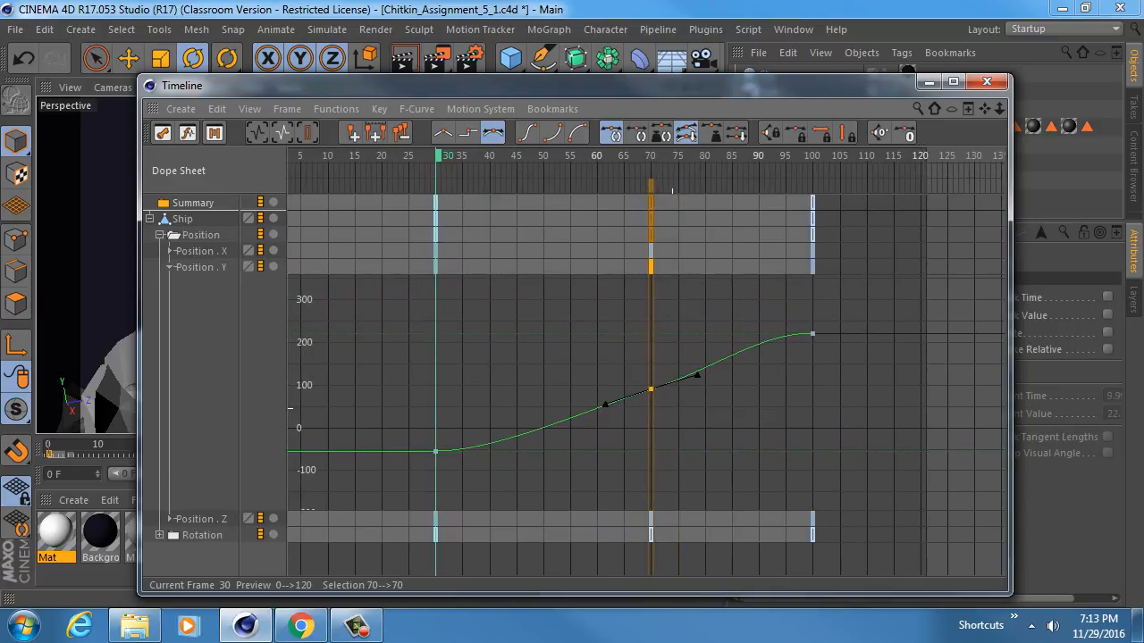
{"action": "scroll", "coordinate": [675, 409], "scroll_direction": "down", "scroll_amount": 1}
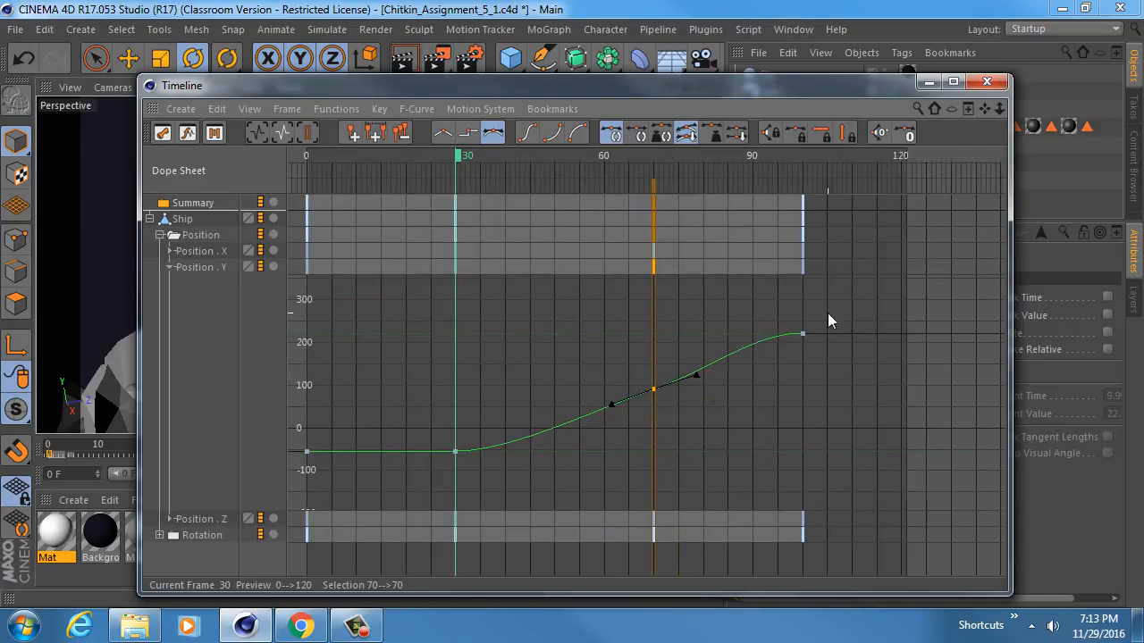
{"action": "left_click", "coordinate": [802, 334]}
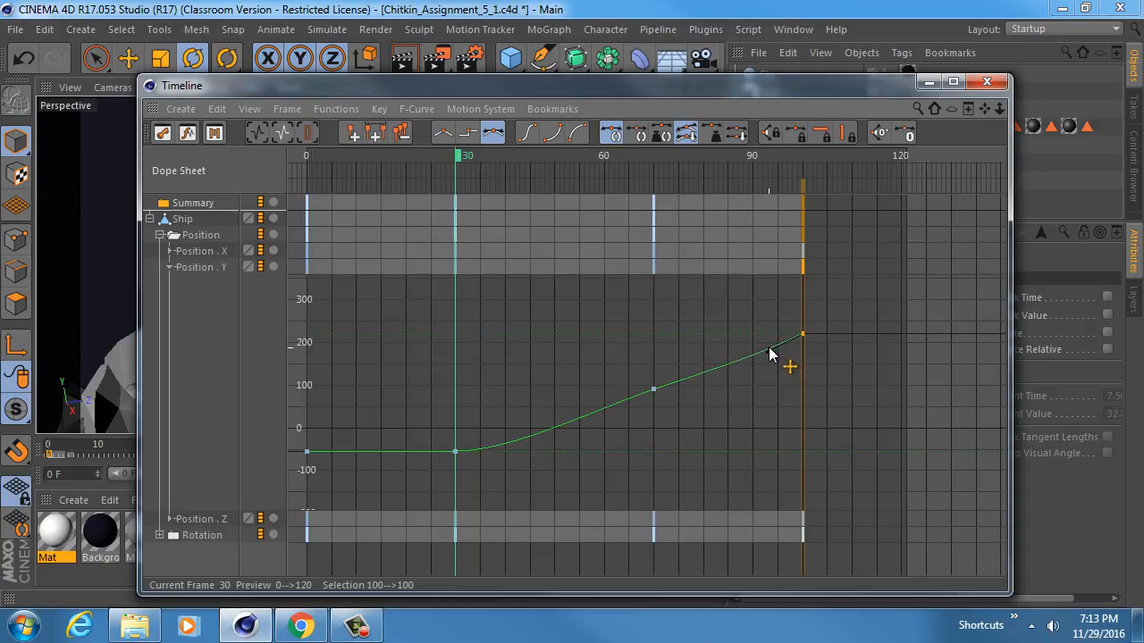
{"action": "left_click_drag", "start_coordinate": [768, 350], "coordinate": [768, 348]}
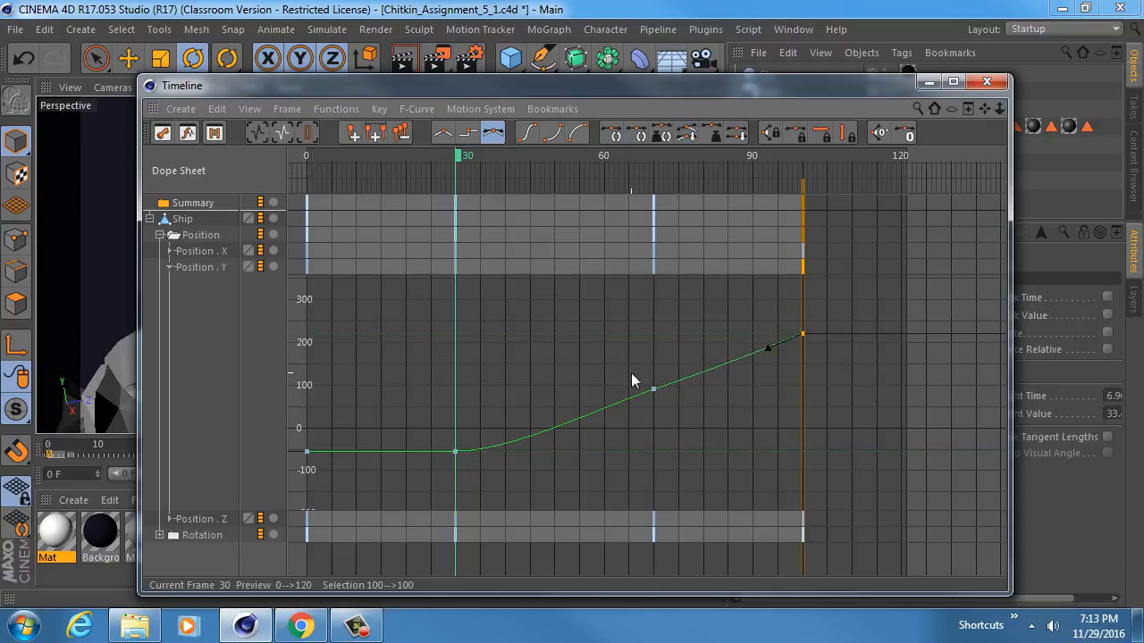
Delete the frame 70 key from the Ship's Position Y curve and close the Timeline.
{"action": "left_click", "coordinate": [653, 389]}
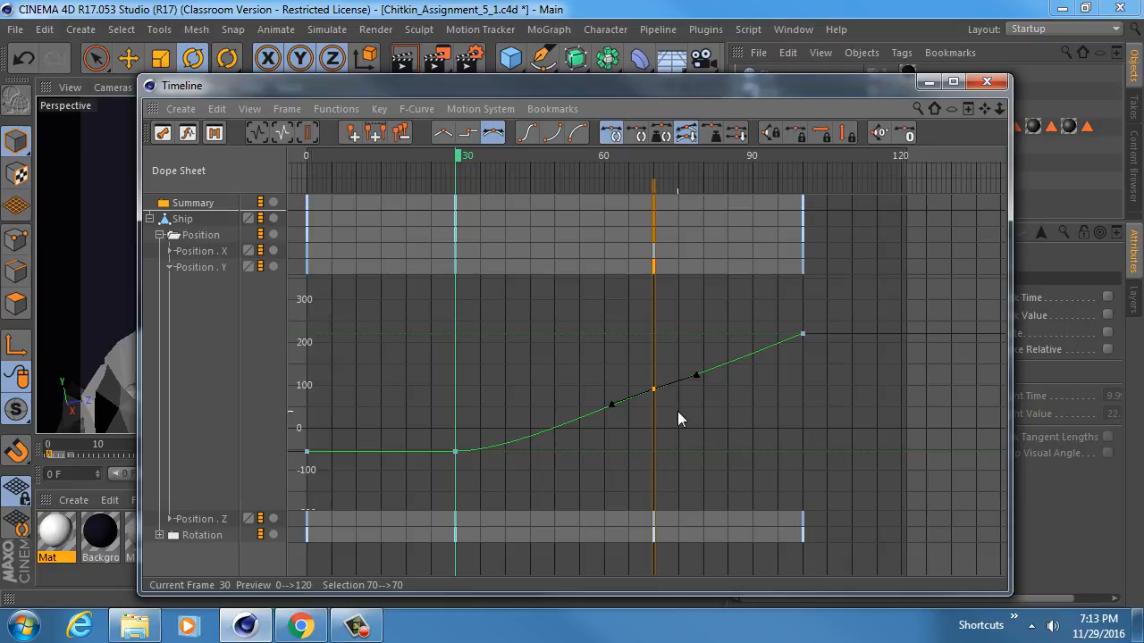
{"action": "key", "text": "Delete"}
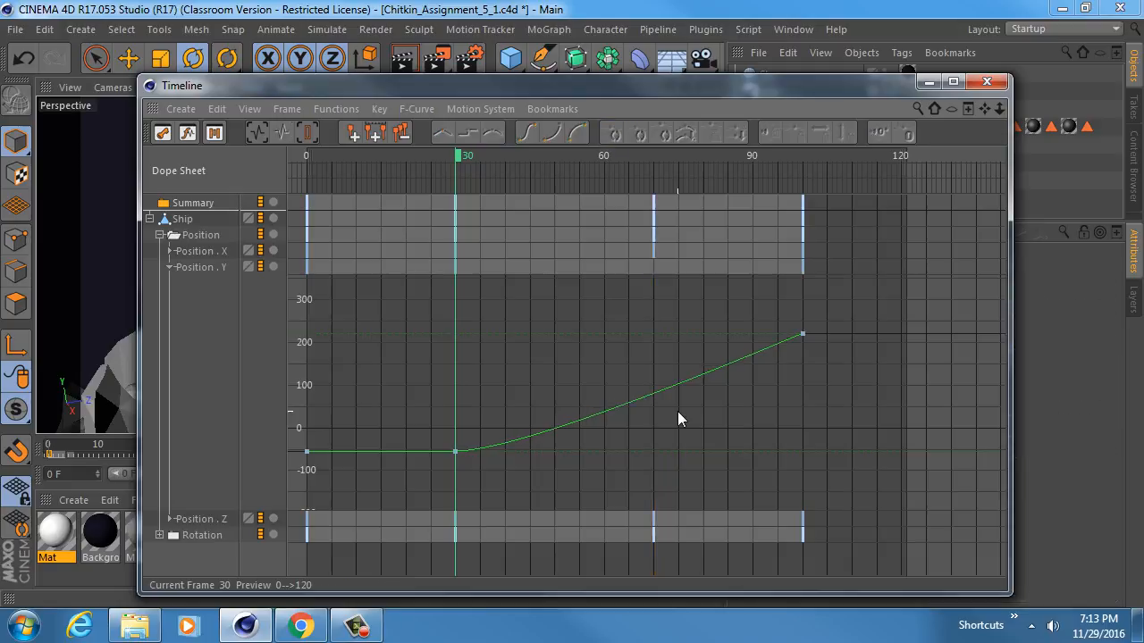
{"action": "left_click_drag", "start_coordinate": [491, 481], "coordinate": [401, 408]}
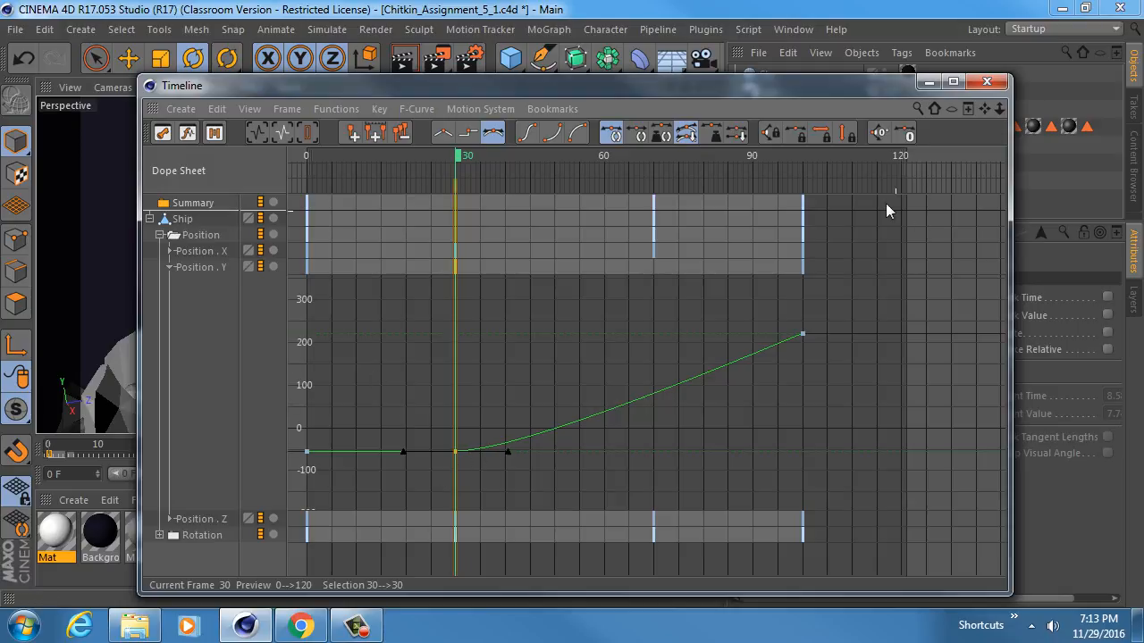
{"action": "left_click", "coordinate": [986, 81]}
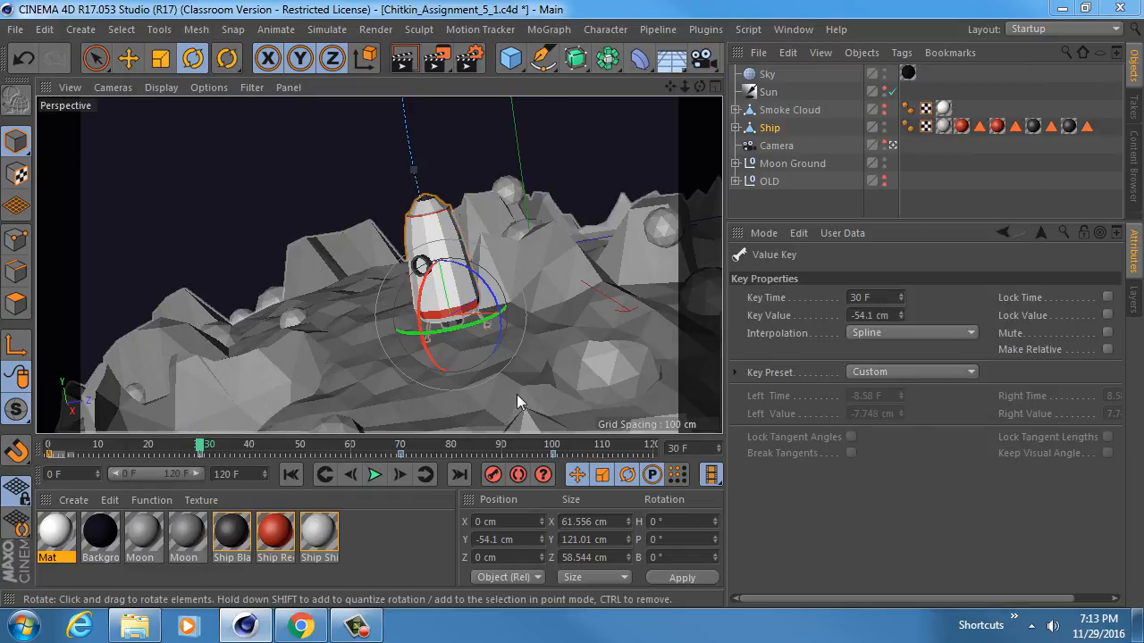
Play the takeoff from frame 0 to check the smoothed rise of the Ship.
{"action": "left_click", "coordinate": [290, 474]}
{"action": "left_click", "coordinate": [375, 475]}
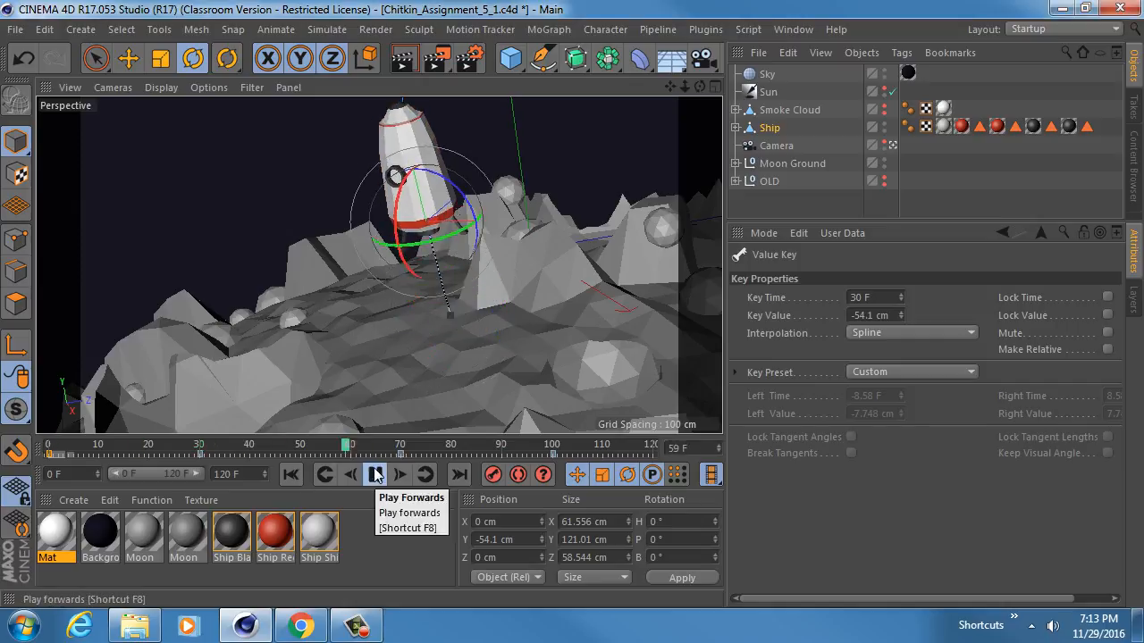
{"action": "left_click", "coordinate": [375, 472]}
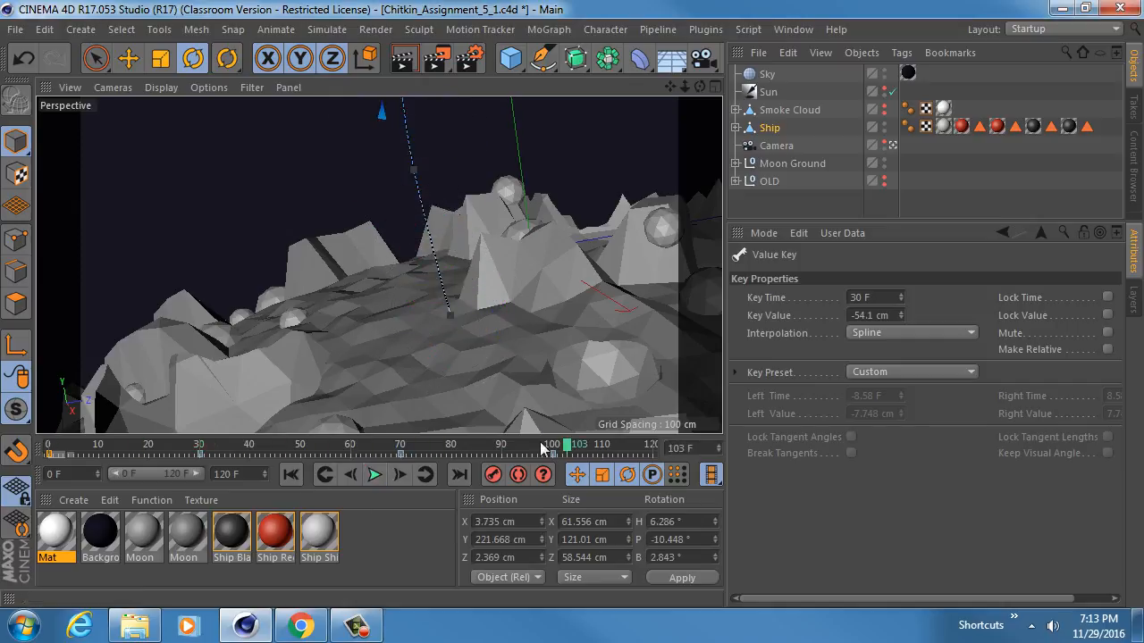
Lengthen the tangents of the frame 30 key on the Ship's Position Y curve to about 29.1 frames for a slower start.
{"action": "mouse_move", "coordinate": [568, 448]}
{"action": "left_mouse_down"}
{"action": "mouse_move", "coordinate": [164, 446]}
{"action": "mouse_move", "coordinate": [265, 451]}
{"action": "mouse_move", "coordinate": [200, 454]}
{"action": "left_mouse_up"}
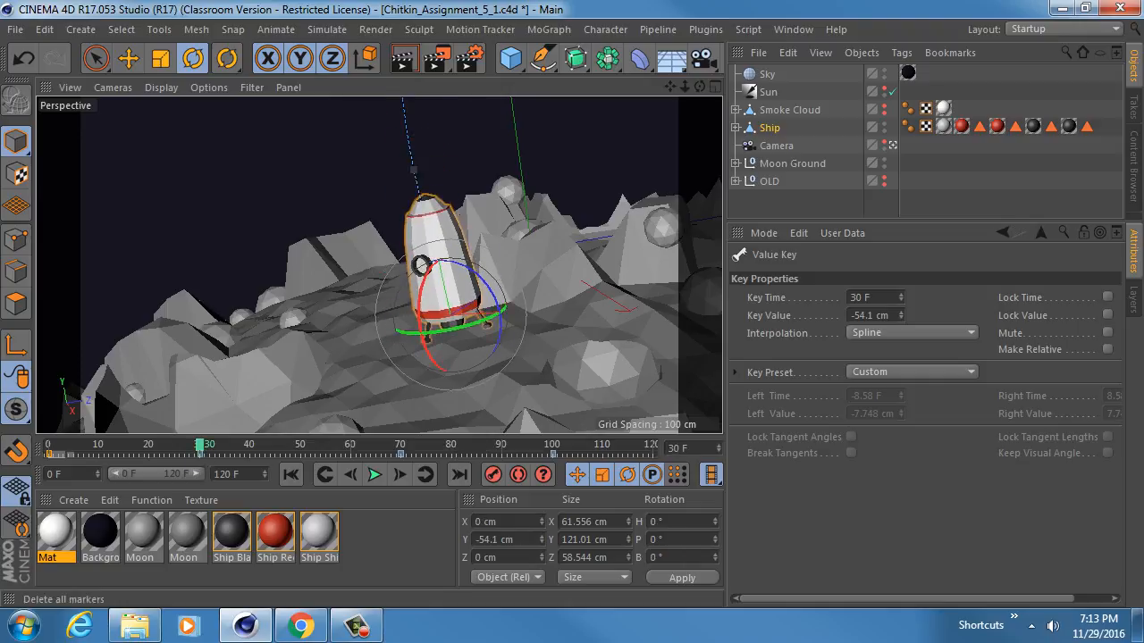
{"action": "key", "text": "shift+F3"}
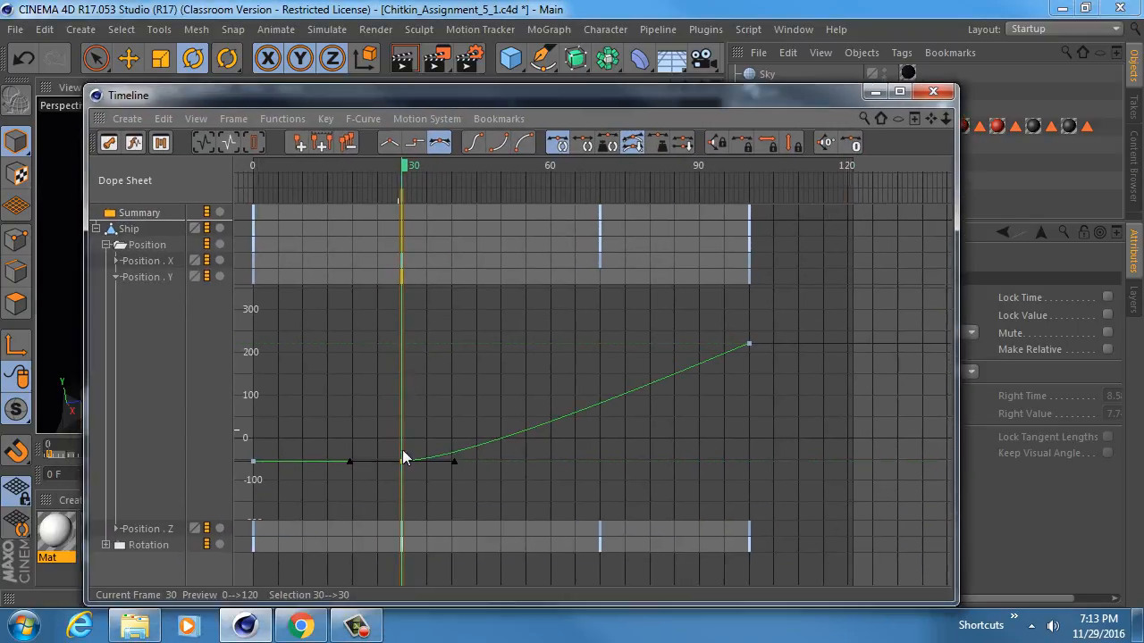
{"action": "left_click_drag", "start_coordinate": [433, 486], "coordinate": [352, 412]}
{"action": "left_click_drag", "start_coordinate": [458, 460], "coordinate": [548, 460]}
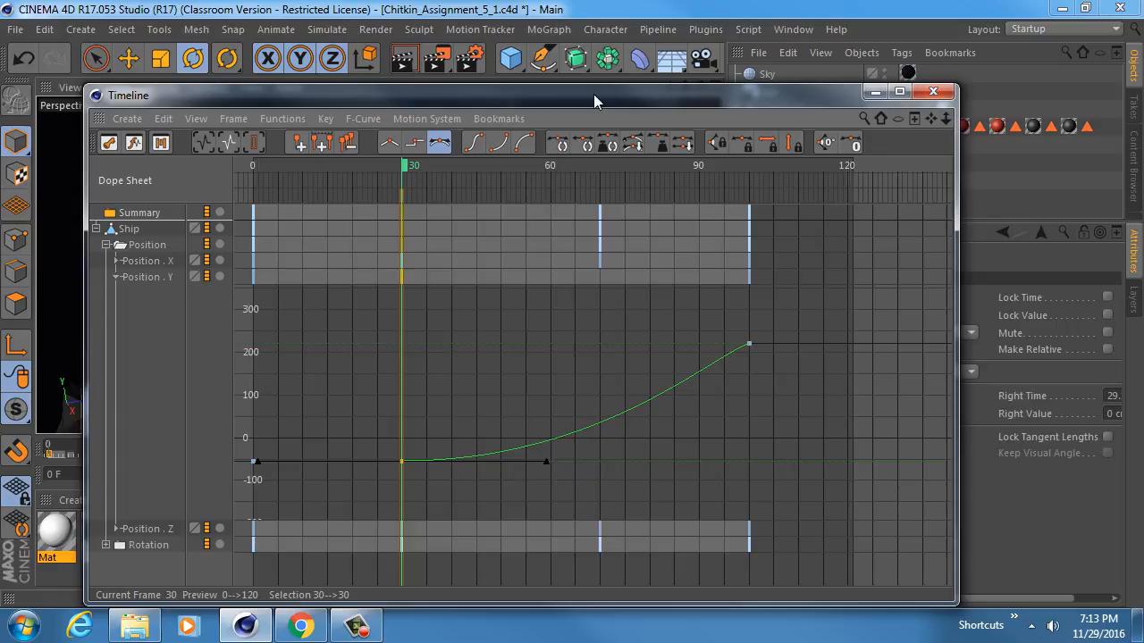
{"action": "left_click_drag", "start_coordinate": [593, 94], "coordinate": [1143, 95]}
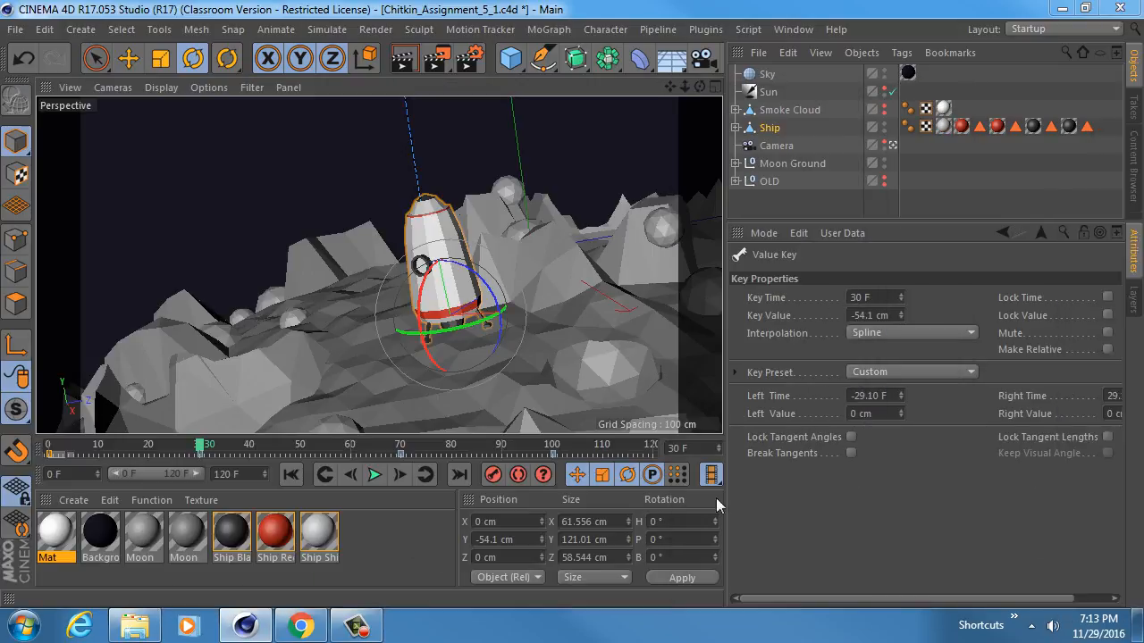
Play the takeoff with the slower start and inspect the Ship at frame 70.
{"action": "left_click", "coordinate": [373, 474]}
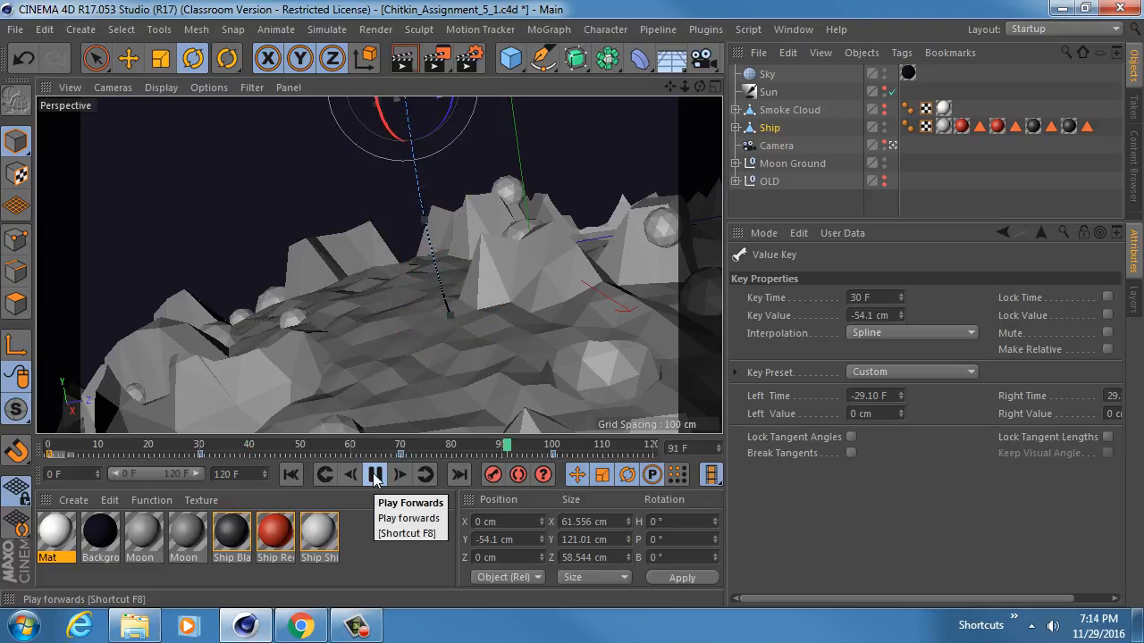
{"action": "left_click", "coordinate": [375, 474]}
{"action": "mouse_move", "coordinate": [564, 450]}
{"action": "left_mouse_down"}
{"action": "mouse_move", "coordinate": [312, 456]}
{"action": "mouse_move", "coordinate": [400, 450]}
{"action": "left_mouse_up"}
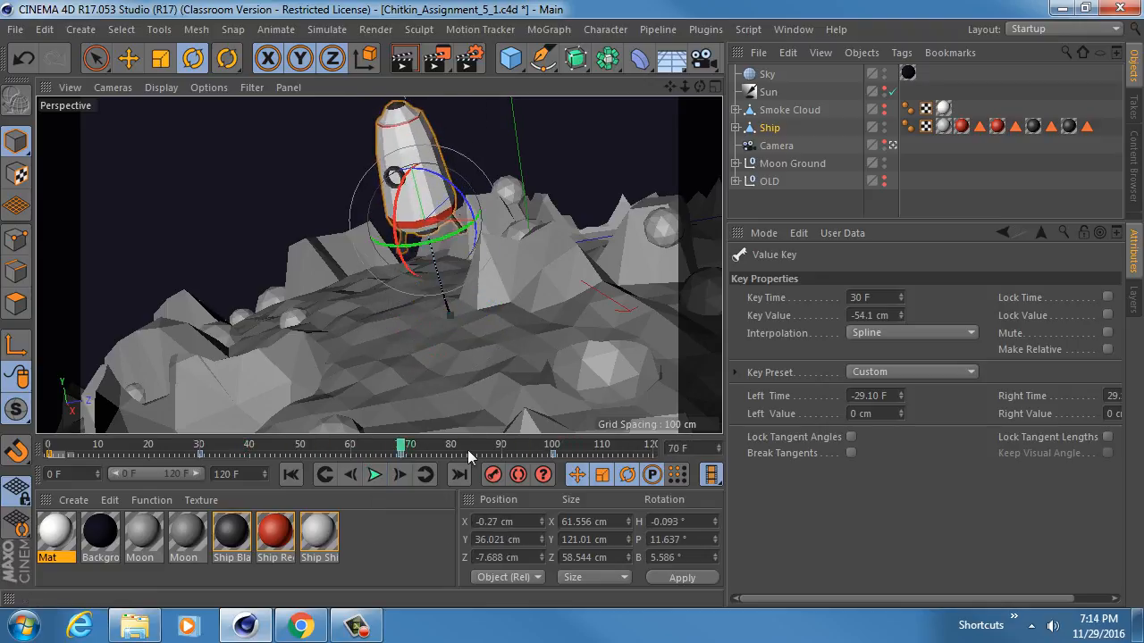
Move the Ship's keyframes at frames 70 and 100 earlier, to frames 60 and 84.
{"action": "left_click_drag", "start_coordinate": [400, 454], "coordinate": [352, 457]}
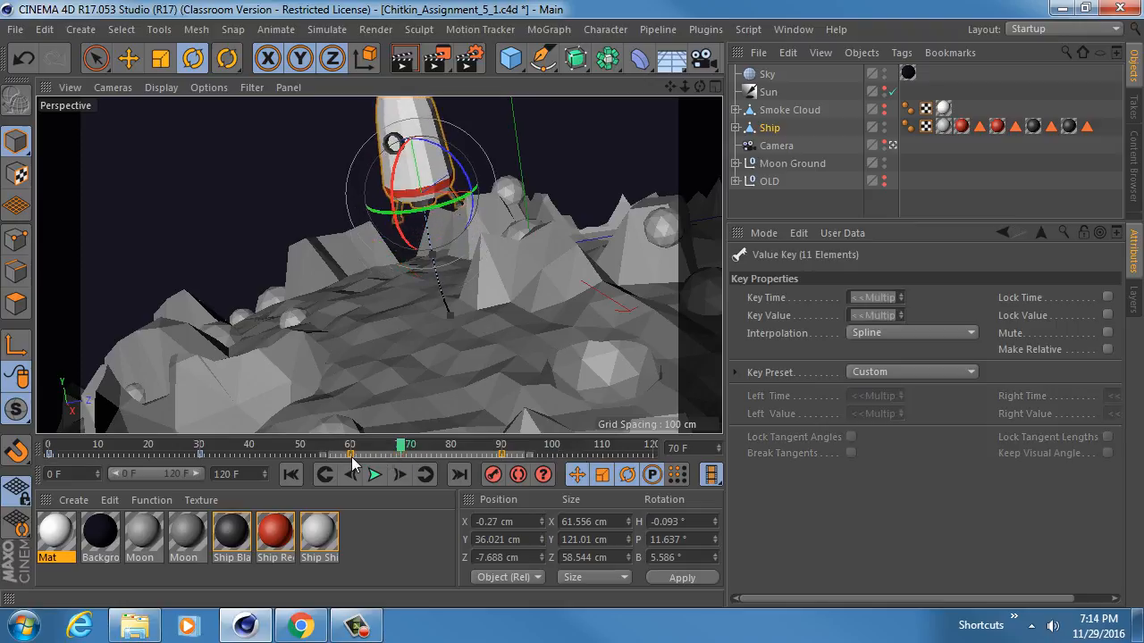
{"action": "left_click_drag", "start_coordinate": [561, 456], "coordinate": [473, 455]}
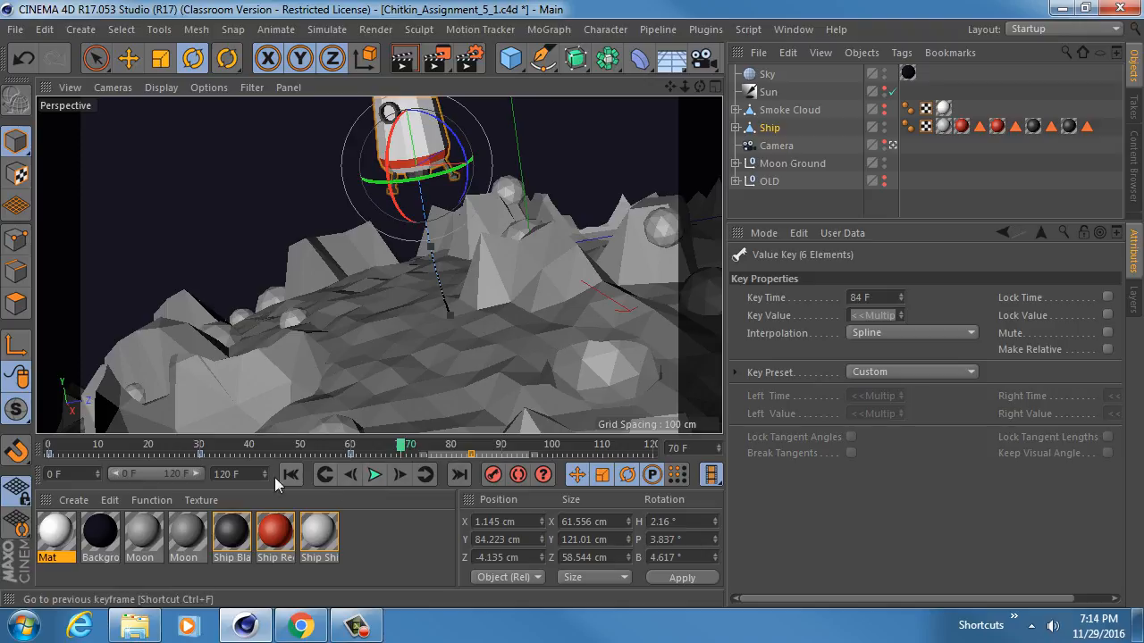
{"action": "double_click", "coordinate": [177, 474]}
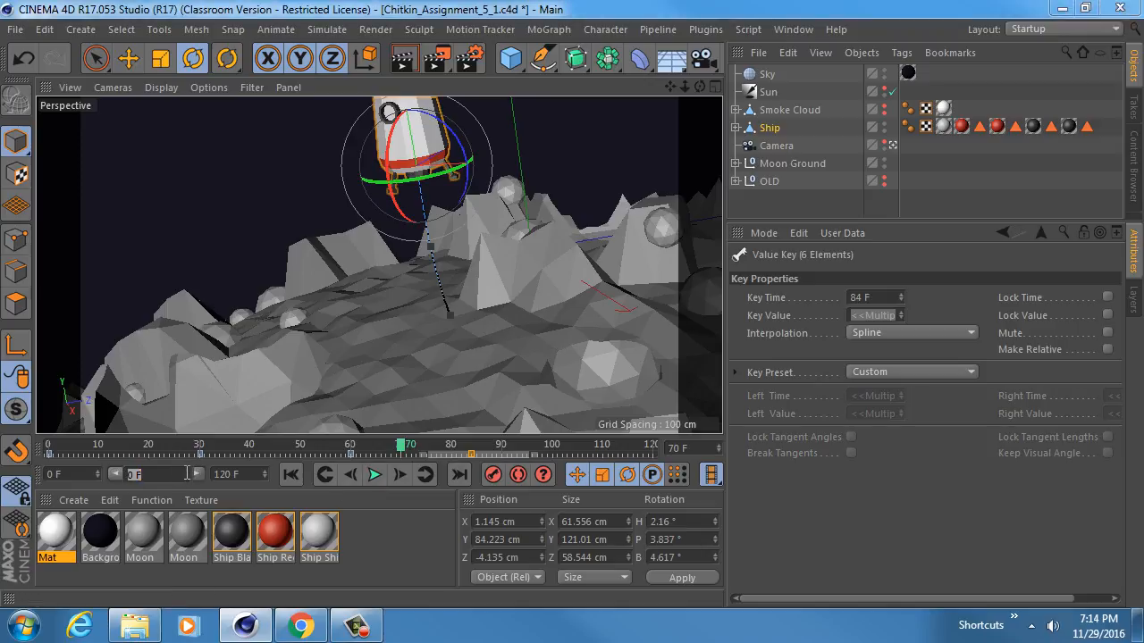
{"action": "type", "text": "90"}
{"action": "key", "text": "Return"}
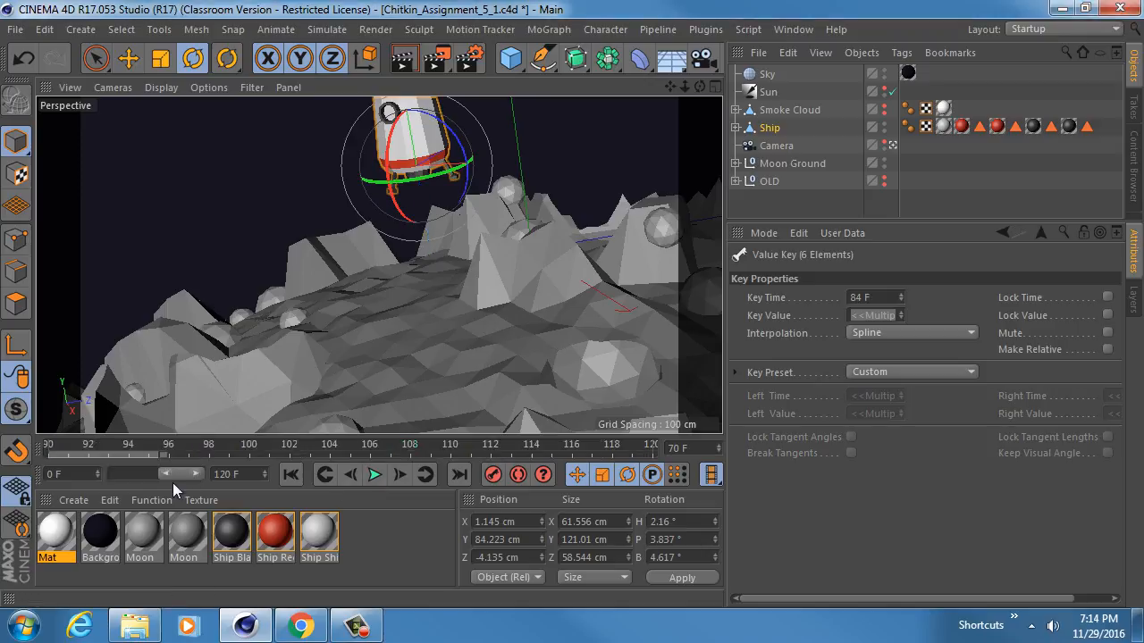
{"action": "left_click", "coordinate": [400, 519]}
{"action": "key", "text": "ctrl+z"}
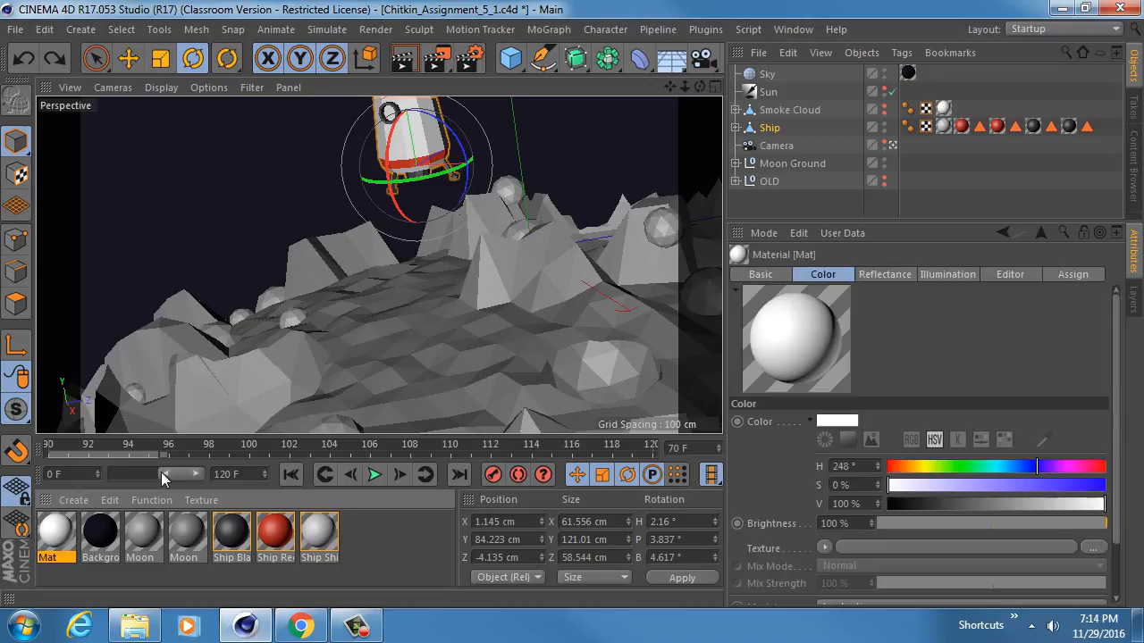
{"action": "key", "text": "ctrl+y"}
{"action": "left_click_drag", "start_coordinate": [161, 471], "coordinate": [98, 470]}
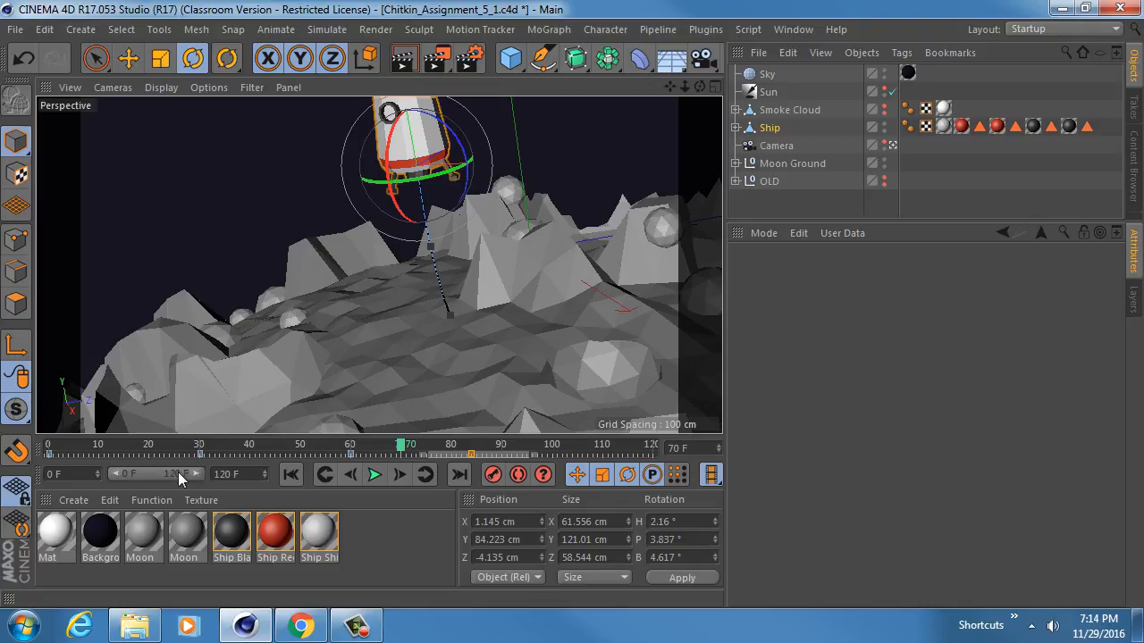
Set the end of the animation timeline to frame 90.
{"action": "left_click", "coordinate": [235, 474]}
{"action": "key", "text": "Return"}
{"action": "type", "text": "90"}
{"action": "key", "text": "Return"}
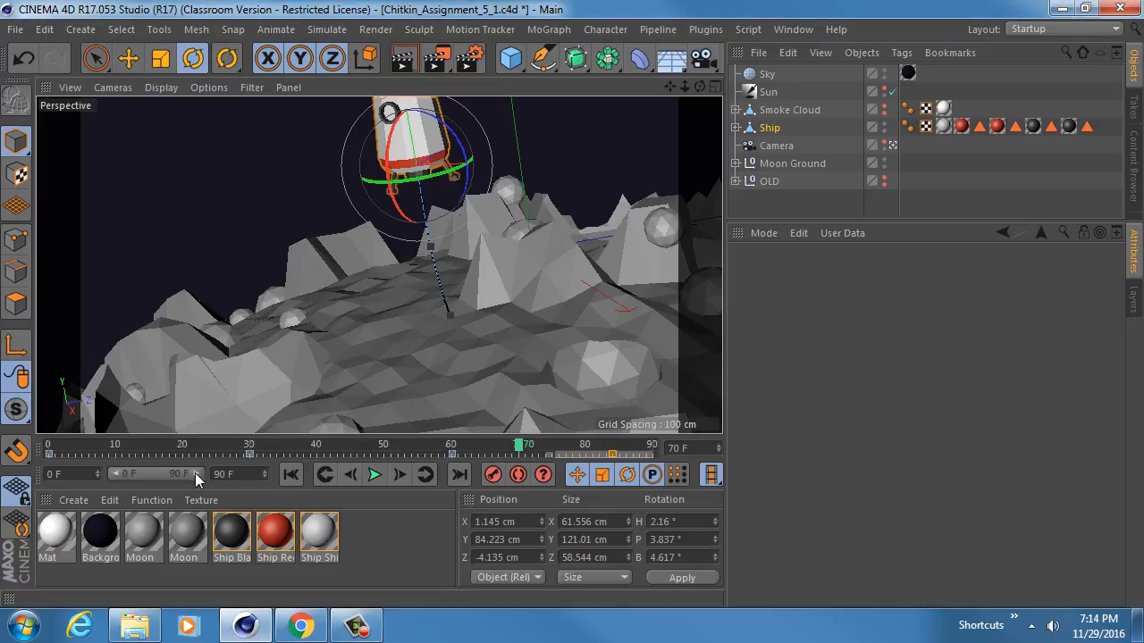
Play the shortened takeoff from frame 0 and inspect the Ship's rise up to frame 30.
{"action": "left_click", "coordinate": [291, 474]}
{"action": "left_click", "coordinate": [375, 474]}
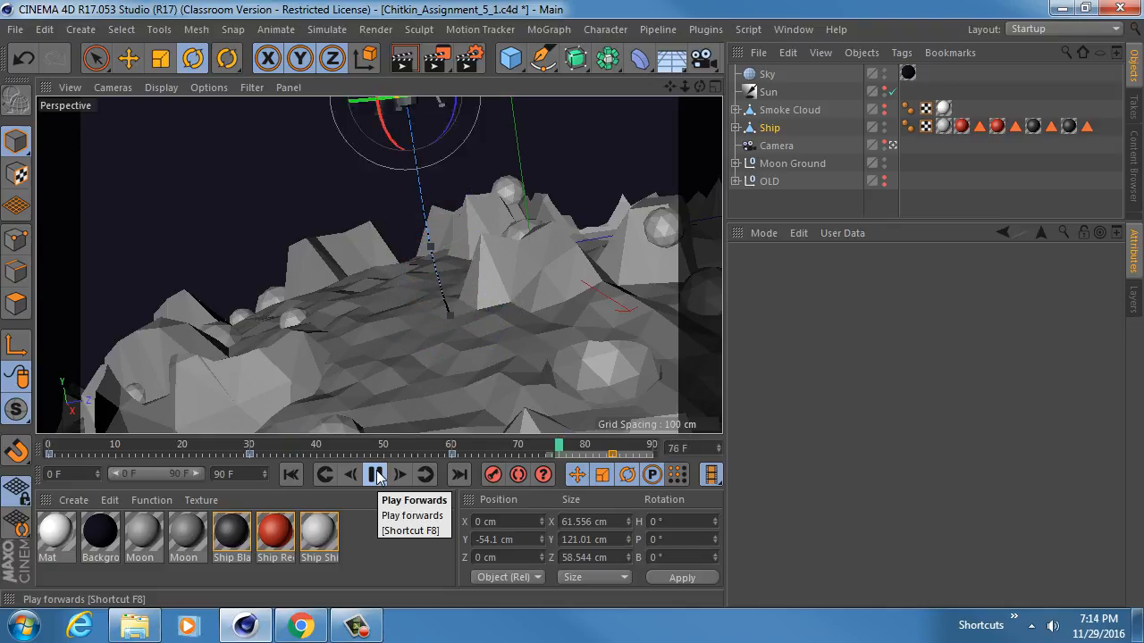
{"action": "left_click", "coordinate": [377, 475]}
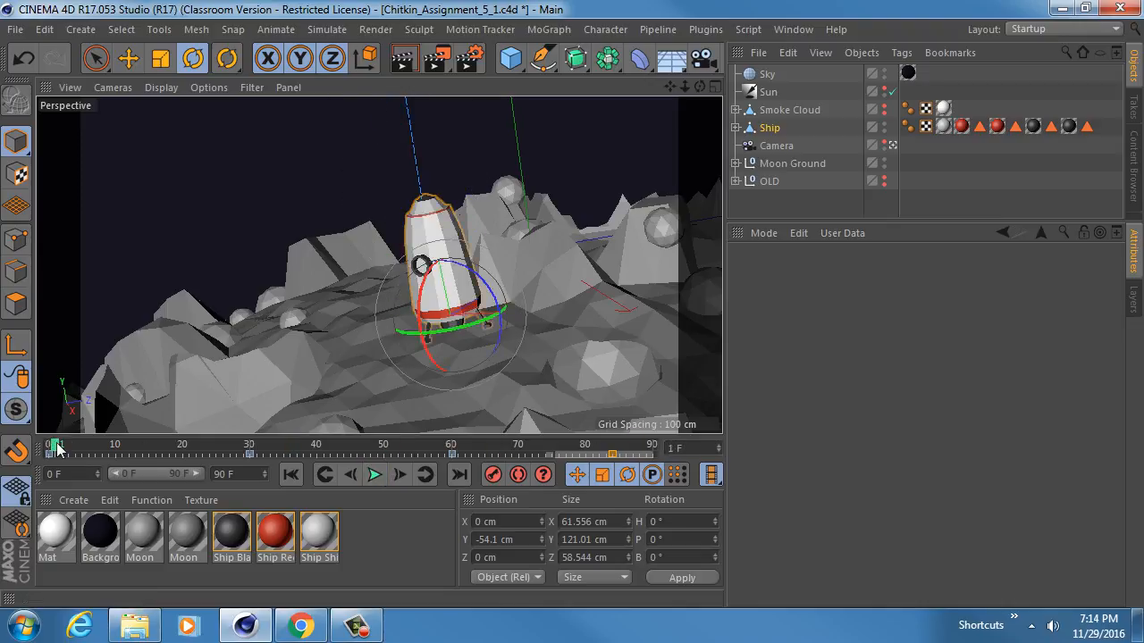
{"action": "left_click_drag", "start_coordinate": [54, 447], "coordinate": [237, 452]}
Leave the scene camera view, make the Smoke Cloud visible beneath the Ship and return to frame 0.
{"action": "left_click", "coordinate": [893, 146]}
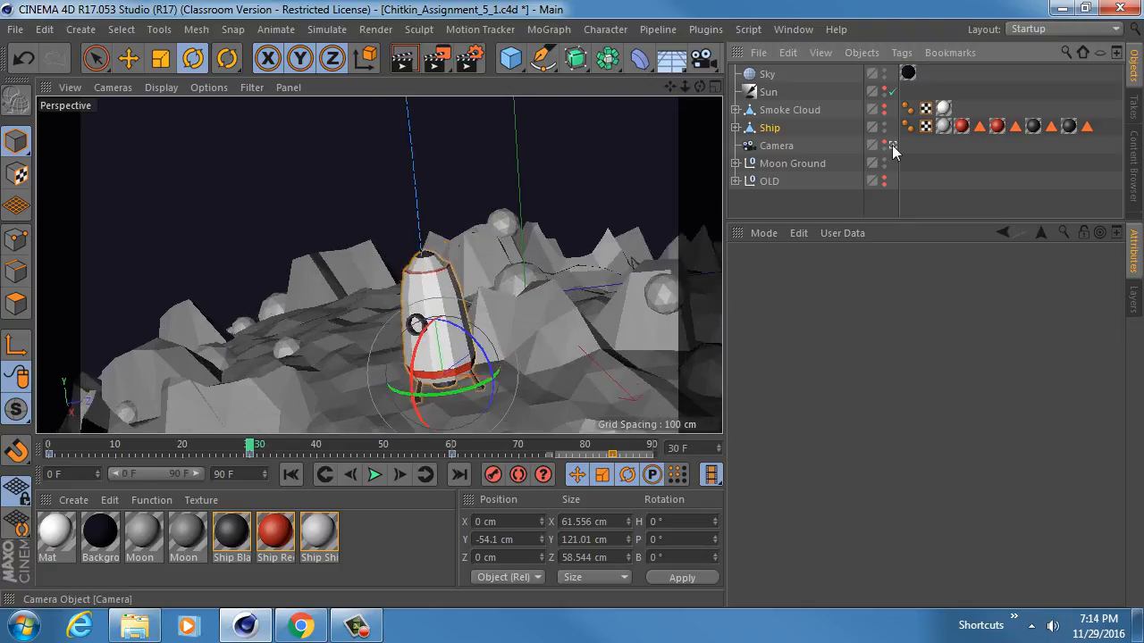
{"action": "left_click_drag", "start_coordinate": [380, 266], "coordinate": [385, 199], "text": "alt"}
{"action": "scroll", "coordinate": [452, 241], "scroll_direction": "up", "scroll_amount": 5}
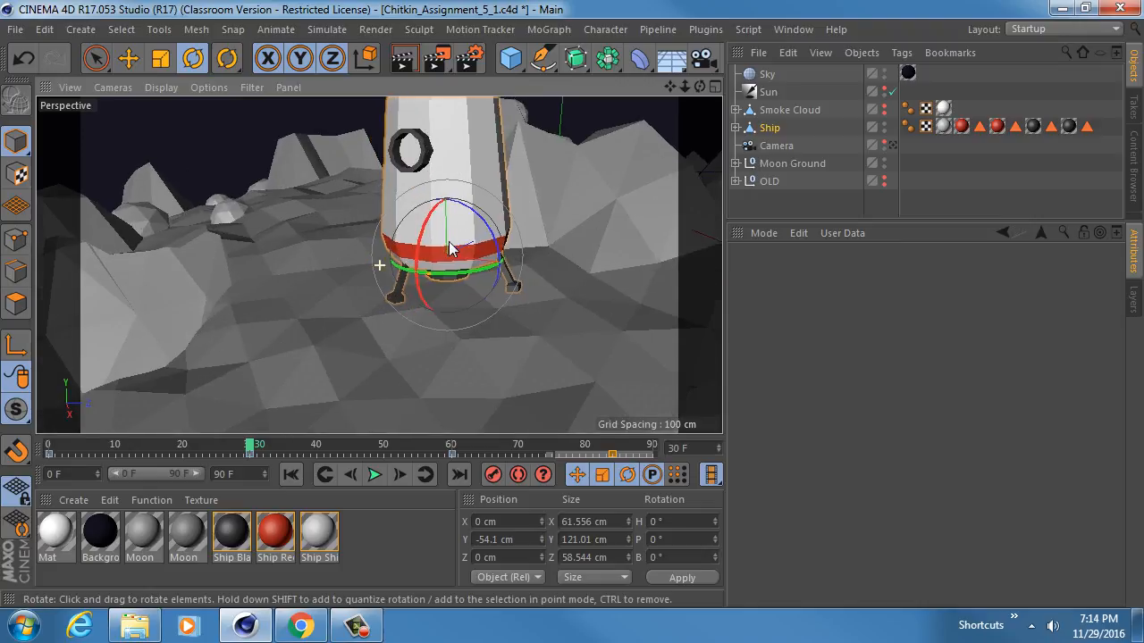
{"action": "middle_click_drag", "start_coordinate": [452, 248], "coordinate": [398, 282], "text": "alt"}
{"action": "left_click", "coordinate": [883, 108]}
{"action": "mouse_move", "coordinate": [398, 282]}
{"action": "left_mouse_down", "text": "alt"}
{"action": "mouse_move", "coordinate": [367, 187]}
{"action": "mouse_move", "coordinate": [311, 261]}
{"action": "mouse_move", "coordinate": [465, 199]}
{"action": "mouse_move", "coordinate": [429, 228]}
{"action": "mouse_move", "coordinate": [411, 268]}
{"action": "left_mouse_up", "text": "alt"}
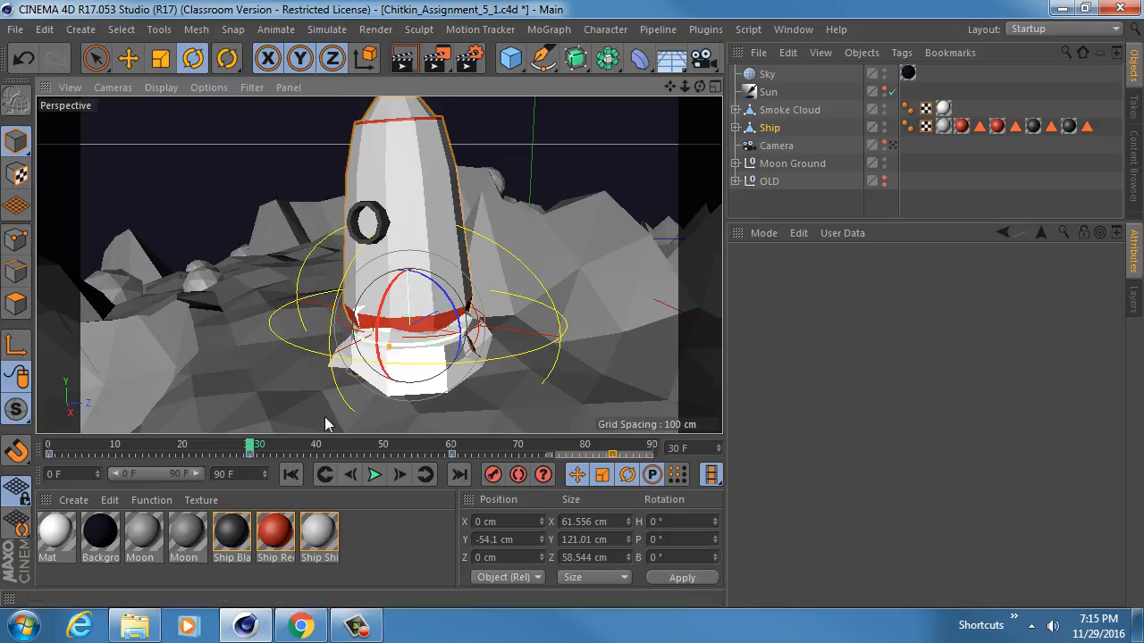
{"action": "left_click_drag", "start_coordinate": [253, 449], "coordinate": [51, 449]}
{"action": "left_click_drag", "start_coordinate": [489, 304], "coordinate": [417, 212], "text": "alt"}
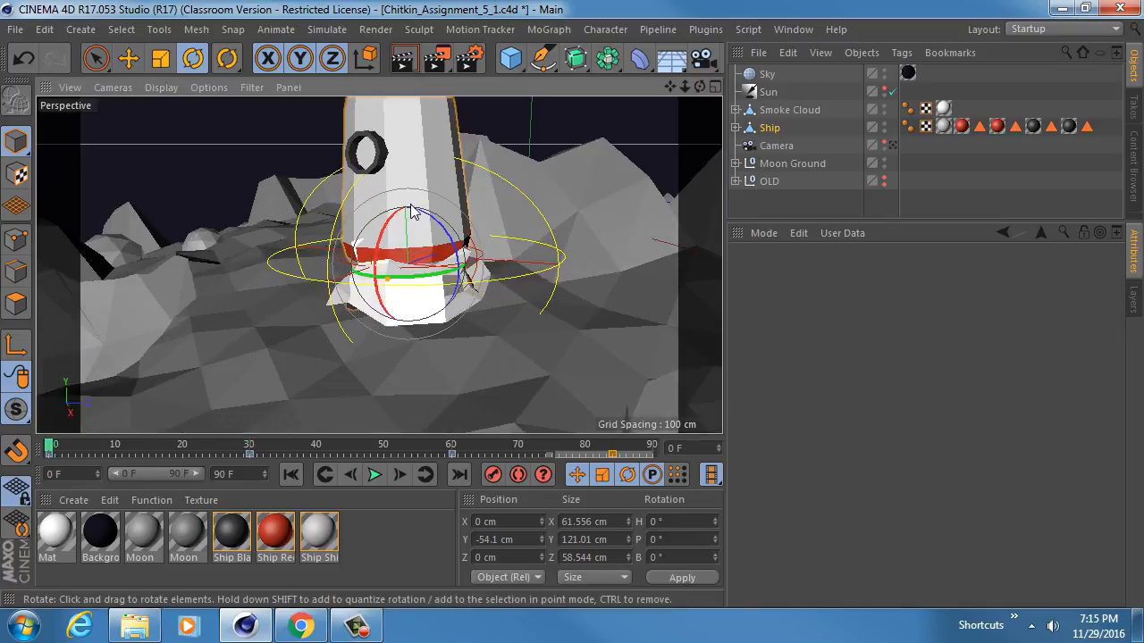
Freeze all of the Smoke Cloud's transformations so its coordinates start from zero.
{"action": "left_click", "coordinate": [795, 127]}
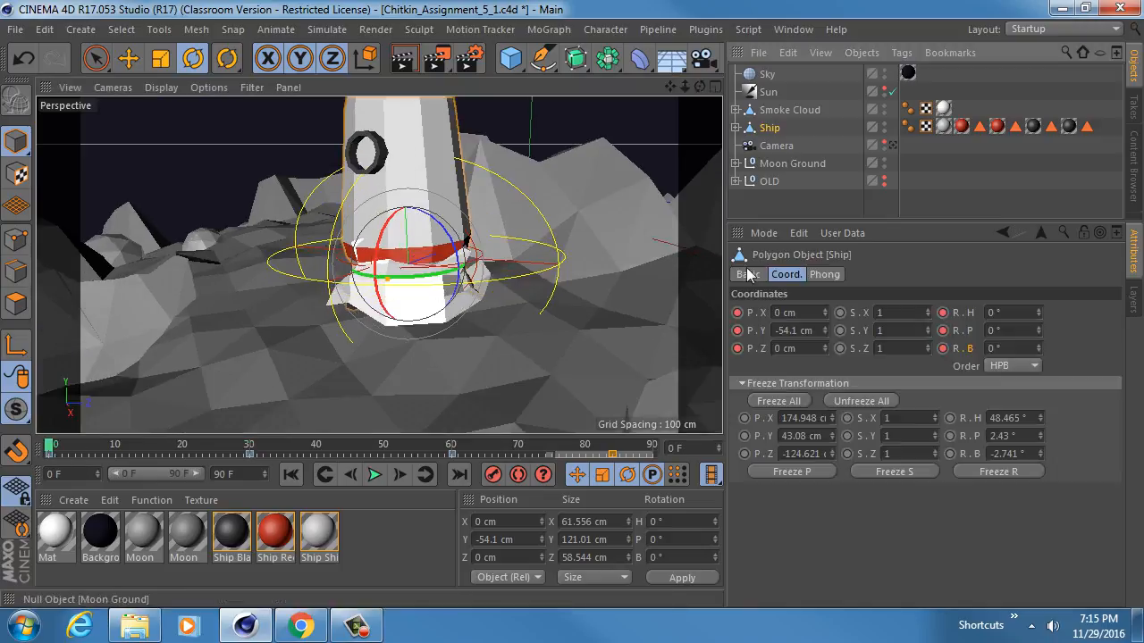
{"action": "left_click", "coordinate": [790, 110]}
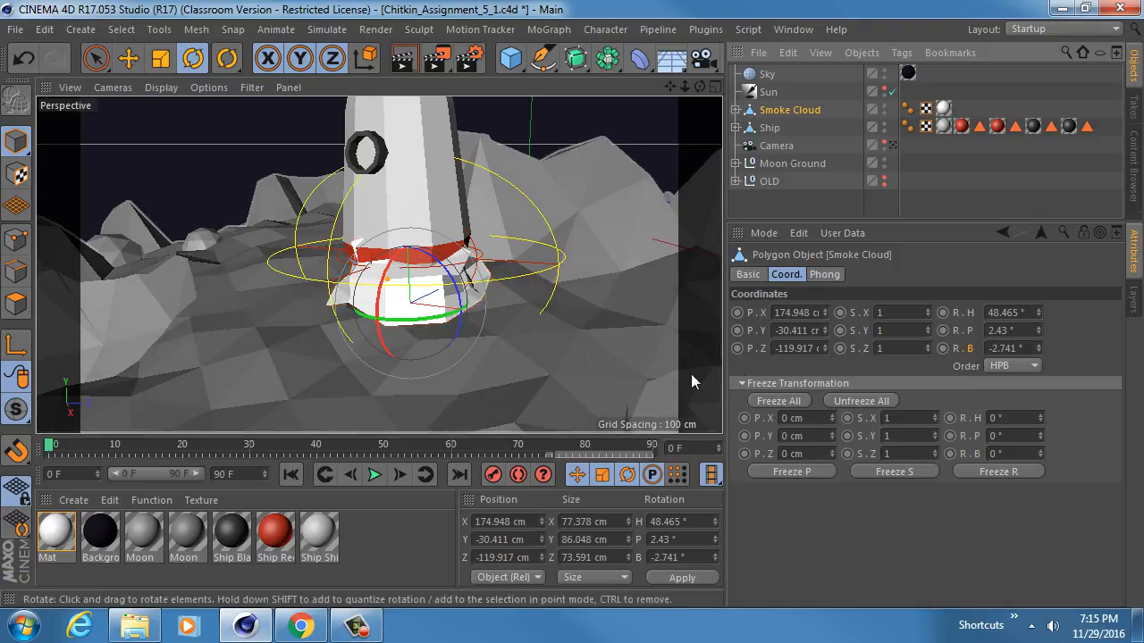
{"action": "left_click", "coordinate": [774, 402]}
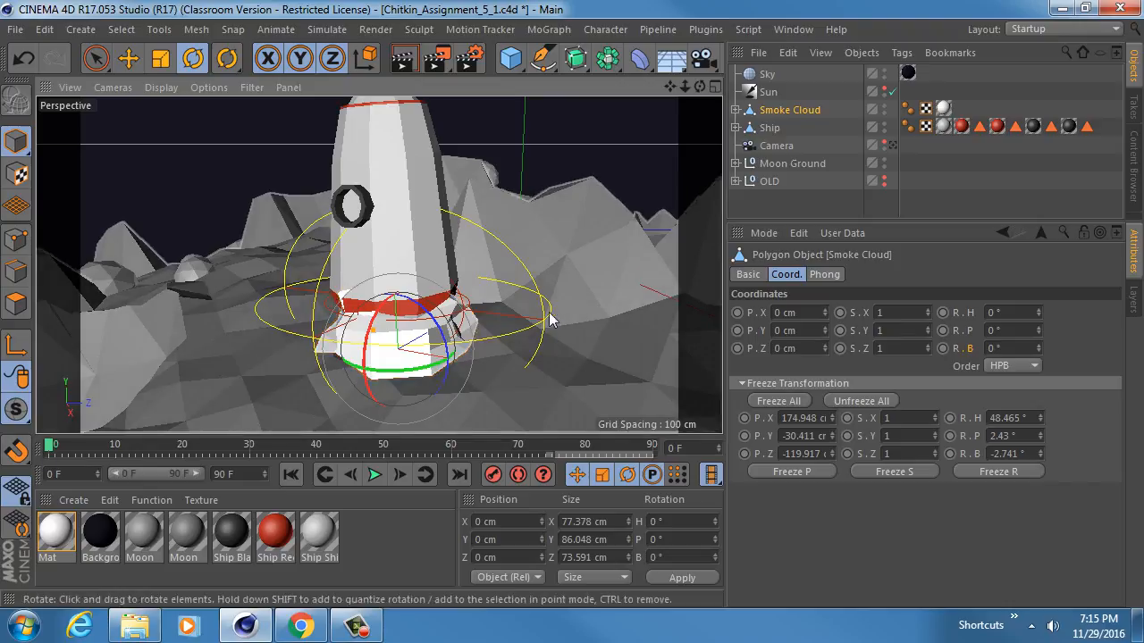
Try to flatten the Smoke Cloud by reducing its Y scale to 0.
{"action": "left_click_drag", "start_coordinate": [928, 332], "coordinate": [928, 412]}
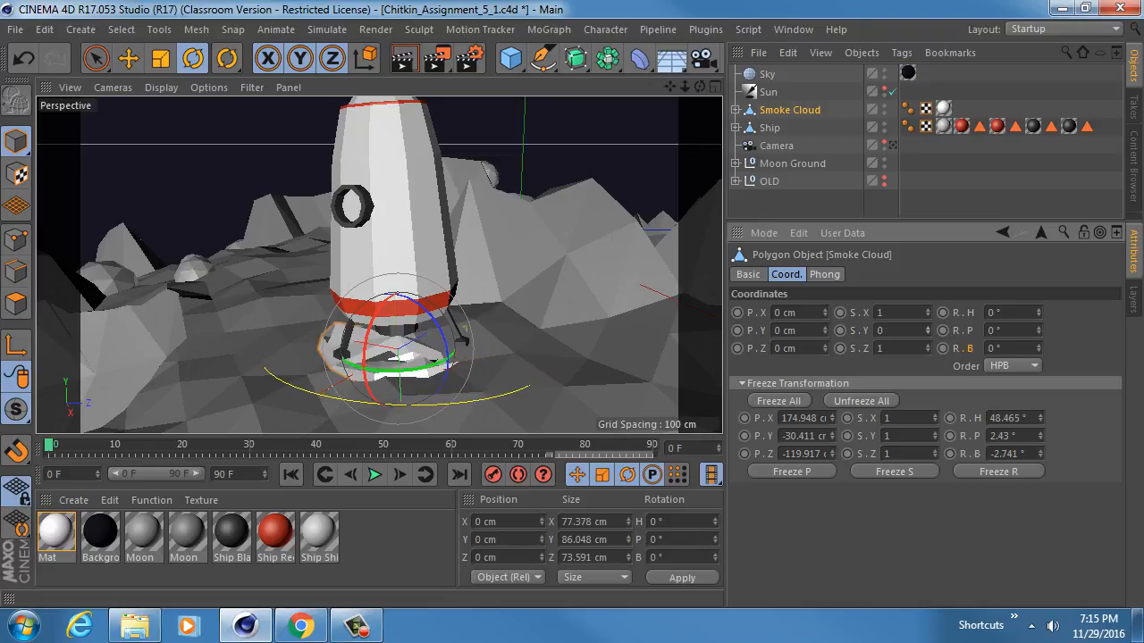
{"action": "left_click", "coordinate": [839, 330]}
{"action": "left_click_drag", "start_coordinate": [347, 348], "coordinate": [319, 337], "text": "alt"}
{"action": "key", "text": "ctrl+z"}
{"action": "key", "text": "ctrl+z"}
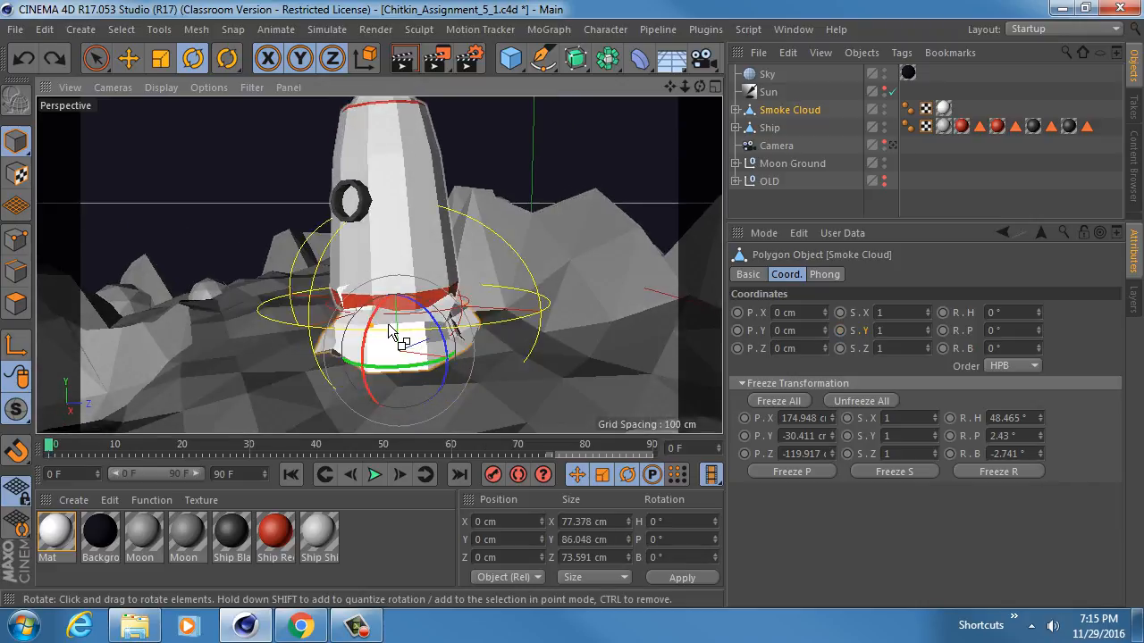
Raise the Smoke Cloud to about 72.4 cm on Y, hiding the Ship while positioning it.
{"action": "middle_click_drag", "start_coordinate": [394, 322], "coordinate": [393, 210], "text": "alt"}
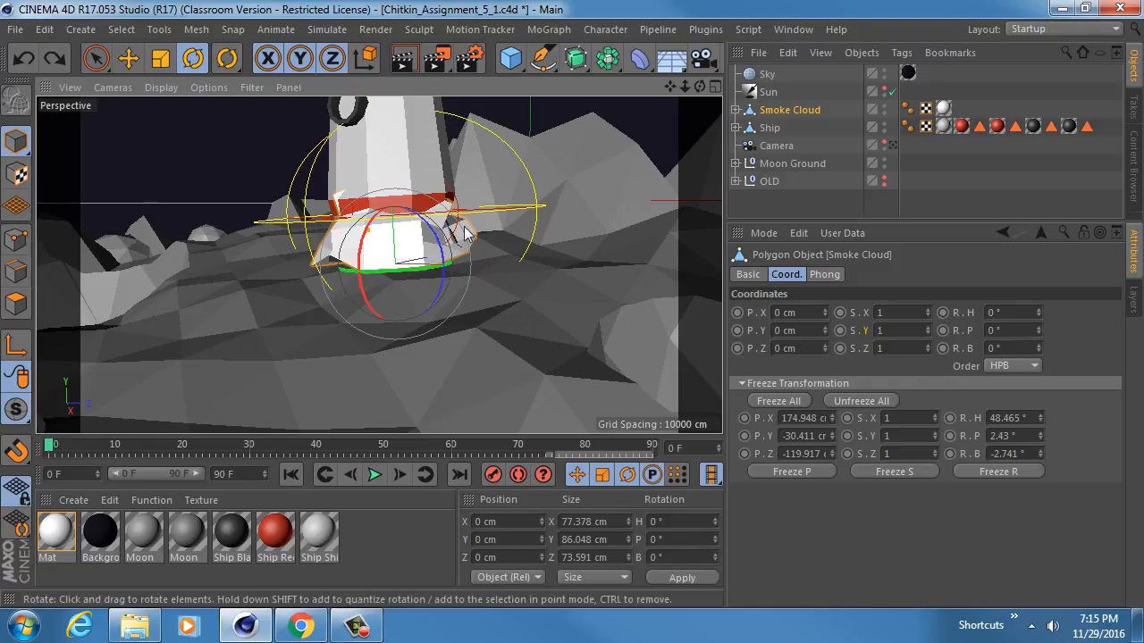
{"action": "left_click", "coordinate": [883, 128], "text": "alt"}
{"action": "left_click", "coordinate": [883, 128], "text": "alt"}
{"action": "middle_click_drag", "start_coordinate": [362, 161], "coordinate": [358, 230], "text": "alt"}
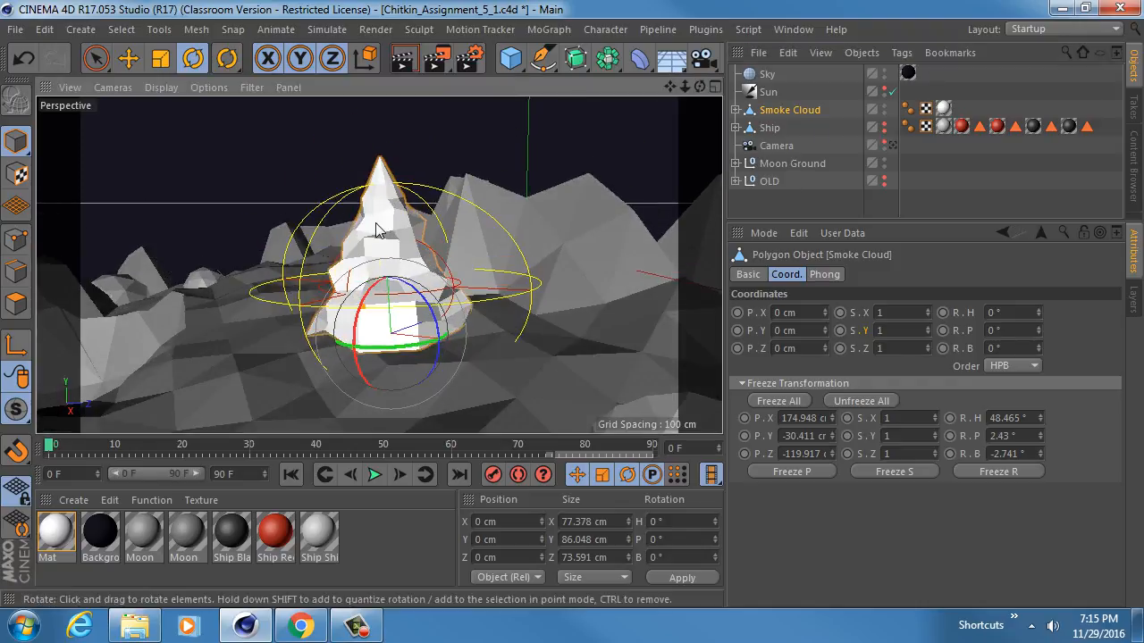
{"action": "key", "text": "e"}
{"action": "left_click_drag", "start_coordinate": [382, 228], "coordinate": [380, 88]}
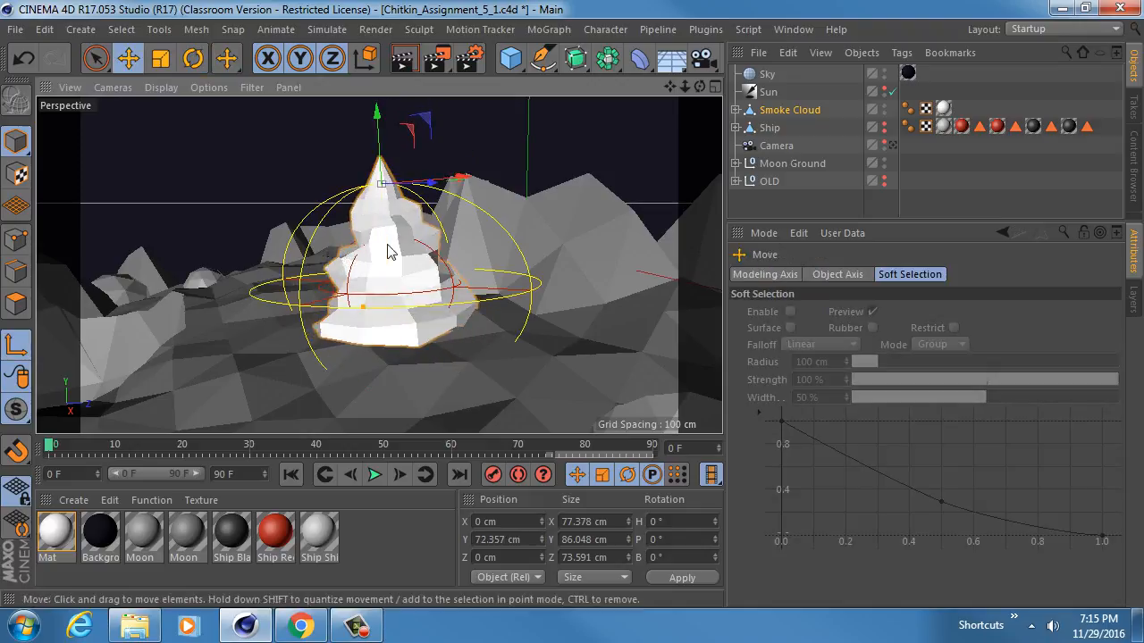
{"action": "left_click", "coordinate": [883, 127]}
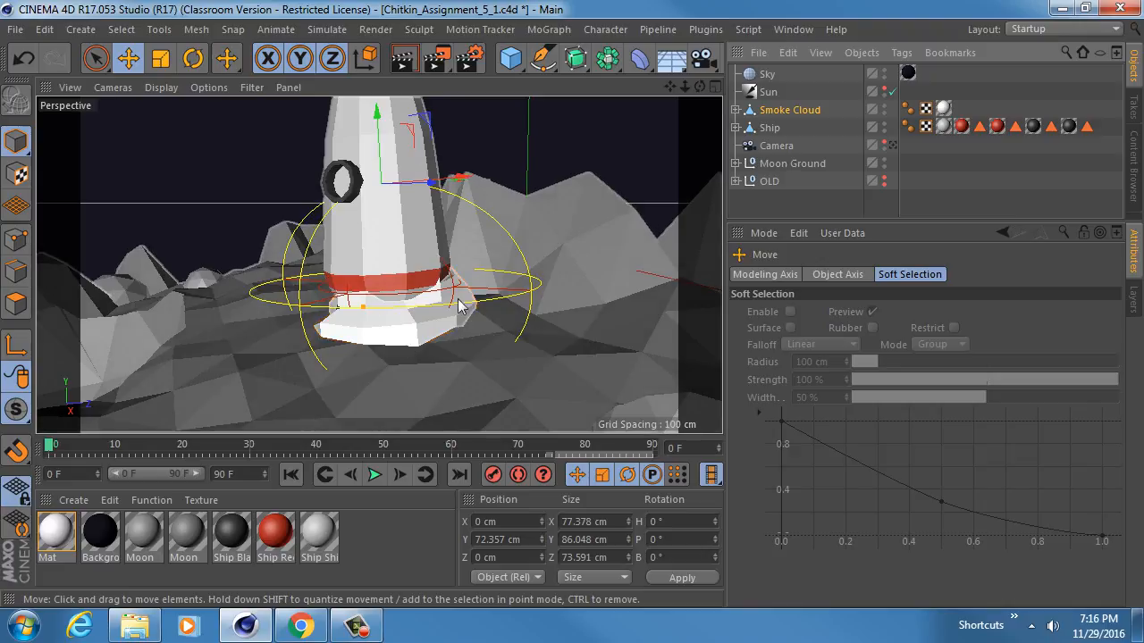
Examine the coordinate and falloff settings of the Displacer under the Smoke Cloud.
{"action": "left_click", "coordinate": [735, 110]}
{"action": "left_click", "coordinate": [789, 127]}
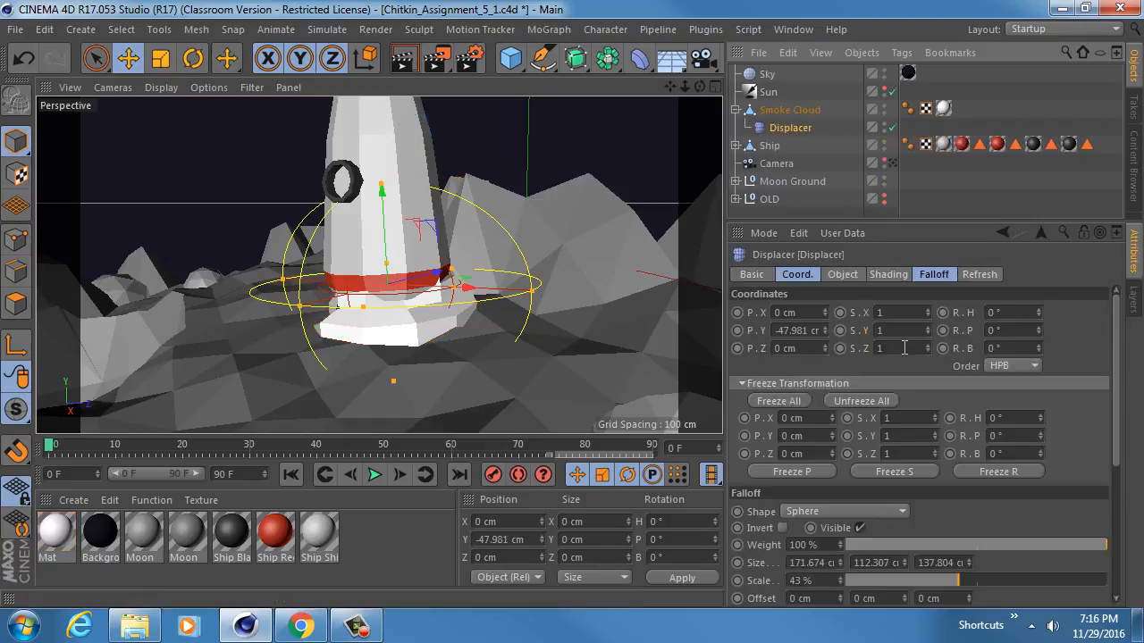
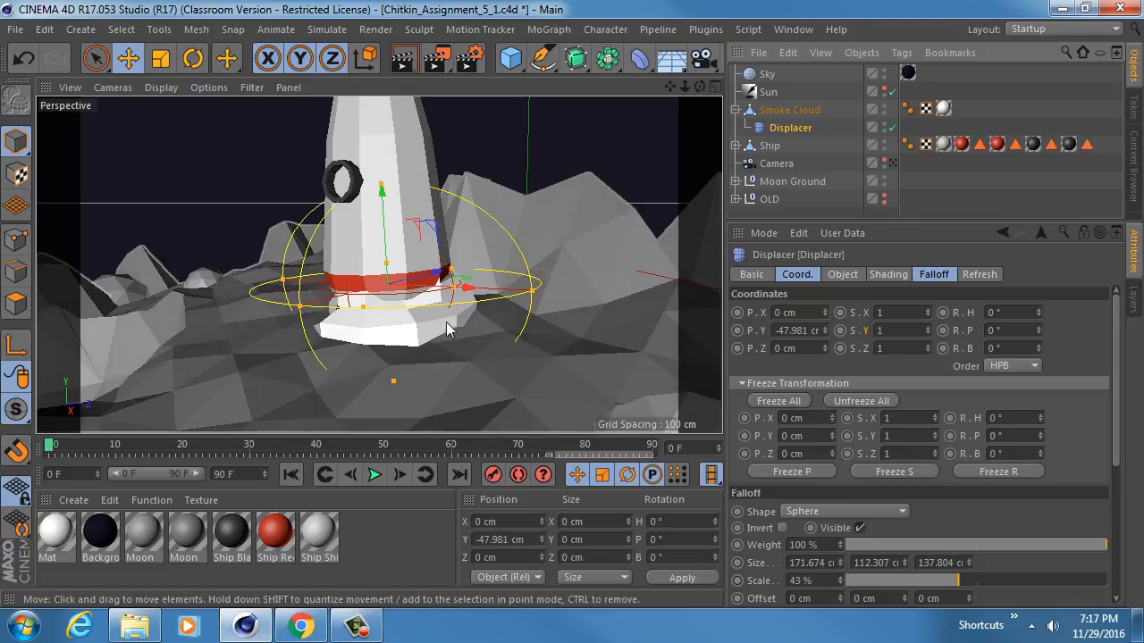
{"action": "left_click", "coordinate": [790, 110]}
{"action": "left_click", "coordinate": [735, 110]}
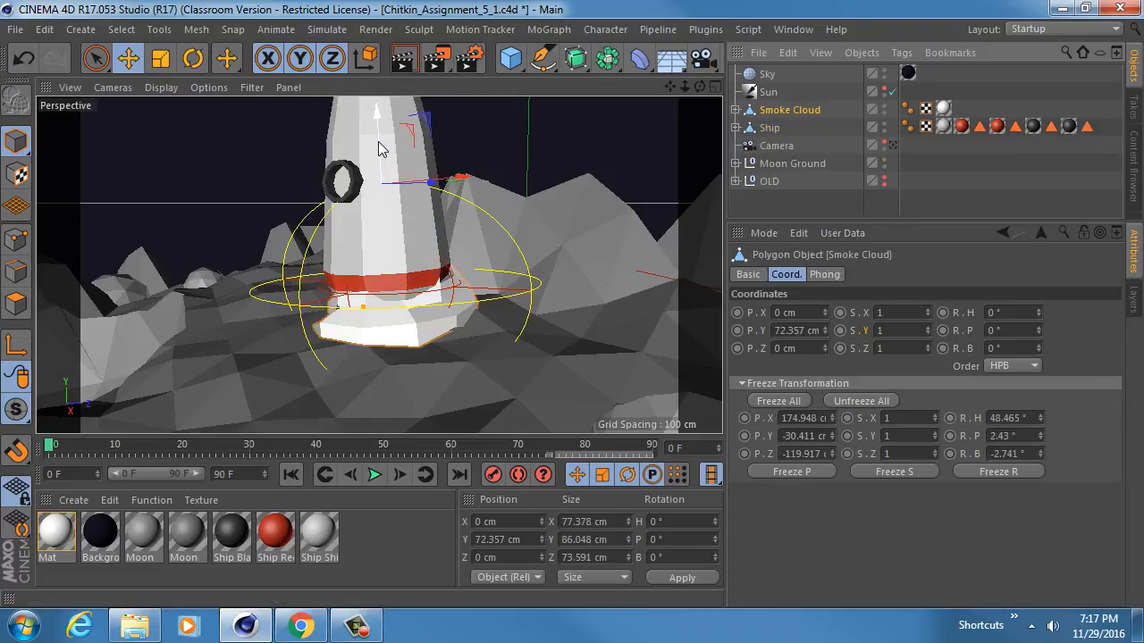
Lower the Smoke Cloud to about 10.4 cm on Y so its tip sits directly under the Ship's nozzle.
{"action": "left_click_drag", "start_coordinate": [378, 148], "coordinate": [404, 279]}
{"action": "scroll", "coordinate": [407, 268], "scroll_direction": "up", "scroll_amount": 6}
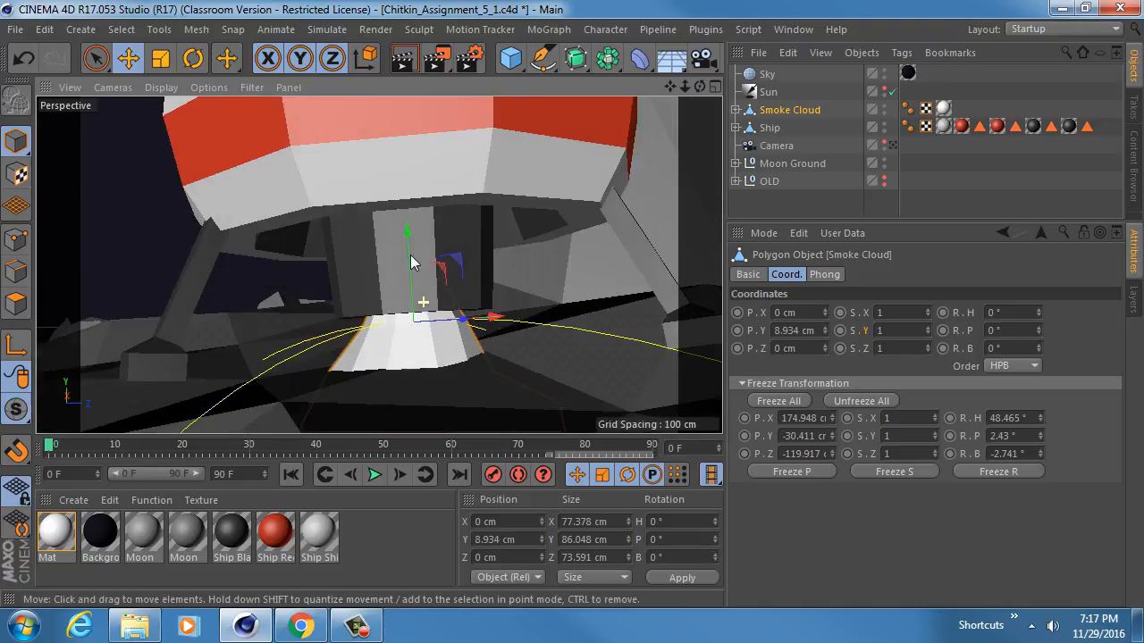
{"action": "scroll", "coordinate": [410, 254], "scroll_direction": "up", "scroll_amount": 2}
{"action": "scroll", "coordinate": [429, 272], "scroll_direction": "up", "scroll_amount": 3}
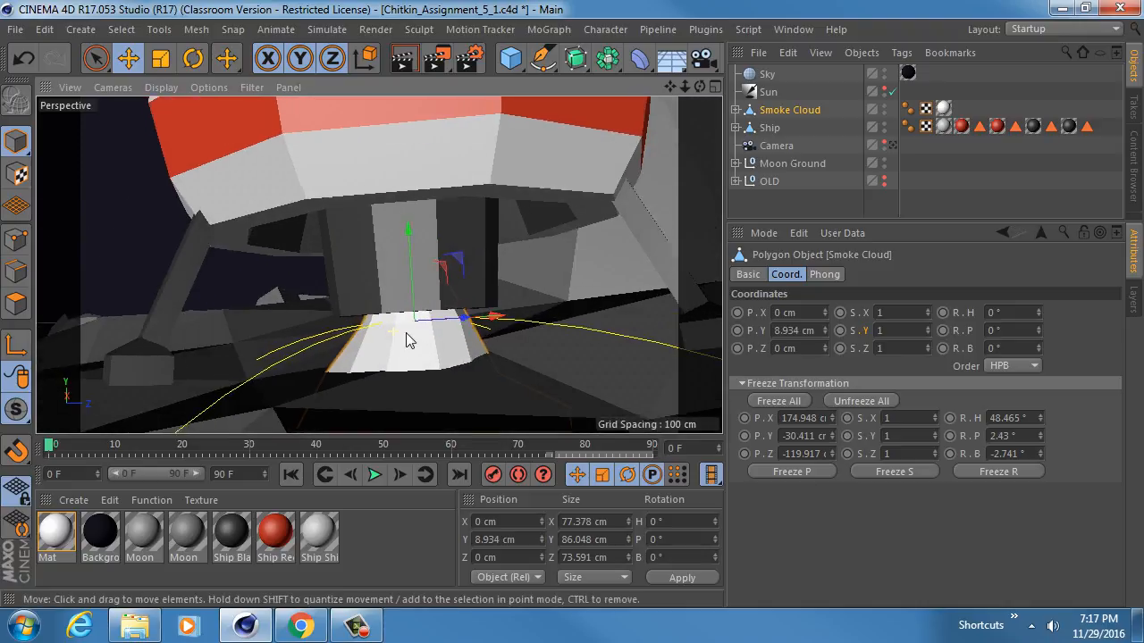
{"action": "left_click_drag", "start_coordinate": [438, 281], "coordinate": [418, 303]}
{"action": "scroll", "coordinate": [394, 312], "scroll_direction": "down", "scroll_amount": 5}
Try to shrink the Smoke Cloud by its Y scale and with the Scale tool.
{"action": "left_click_drag", "start_coordinate": [927, 333], "coordinate": [927, 413]}
{"action": "key", "text": "ctrl+z"}
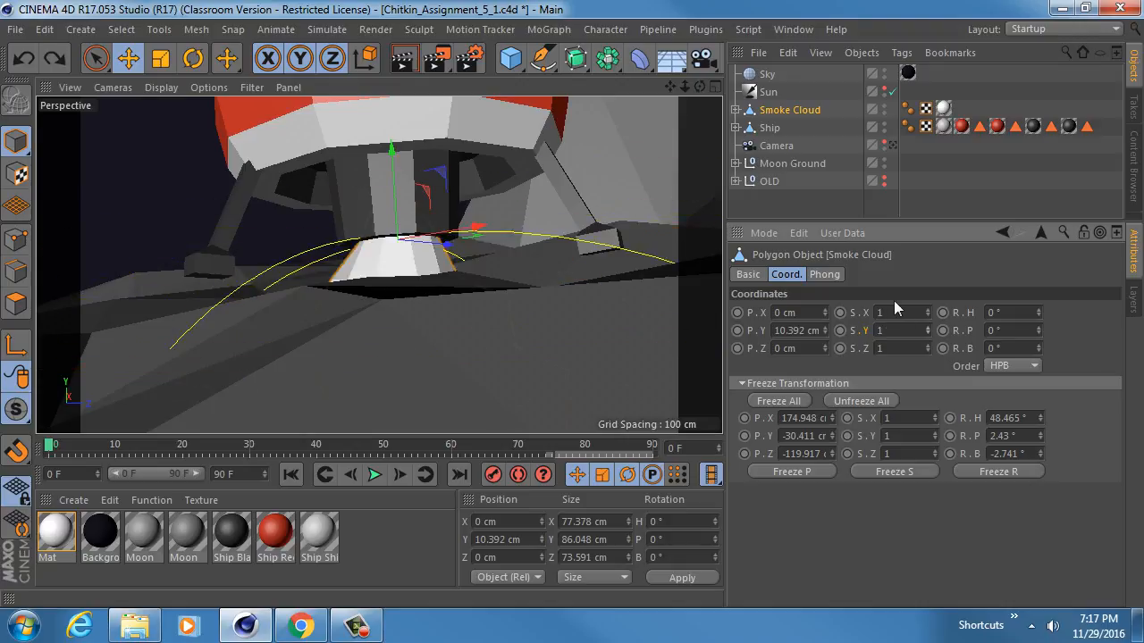
{"action": "key", "text": "t"}
{"action": "left_click_drag", "start_coordinate": [501, 340], "coordinate": [319, 311]}
Try to keyframe the Smoke Cloud's scale at frame 20.
{"action": "left_click_drag", "start_coordinate": [117, 453], "coordinate": [195, 450]}
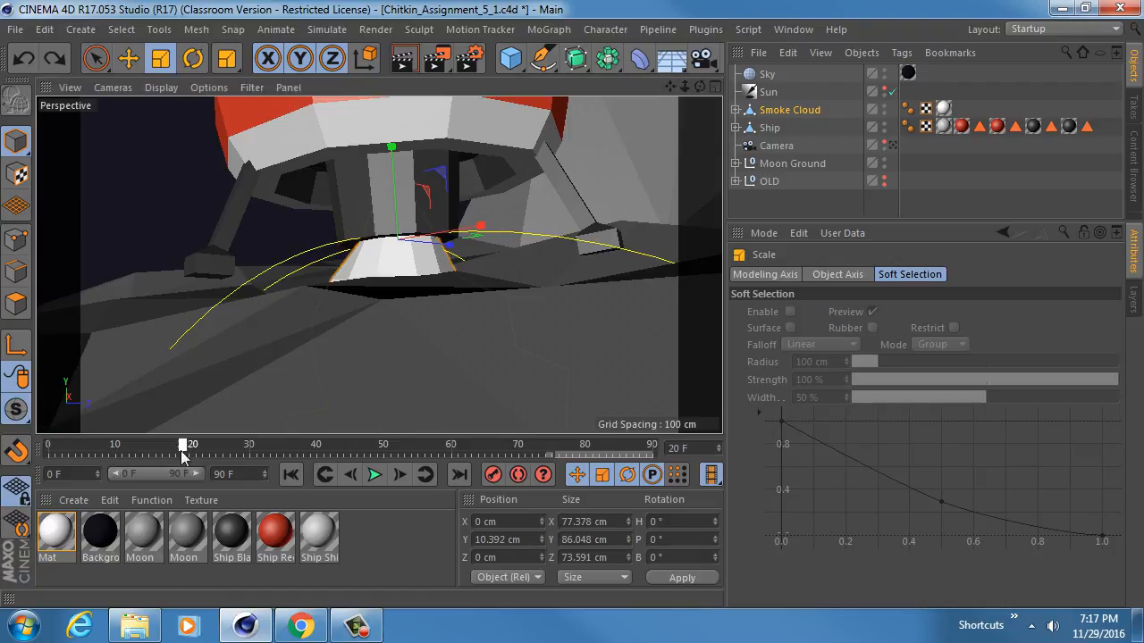
{"action": "left_click", "coordinate": [800, 110]}
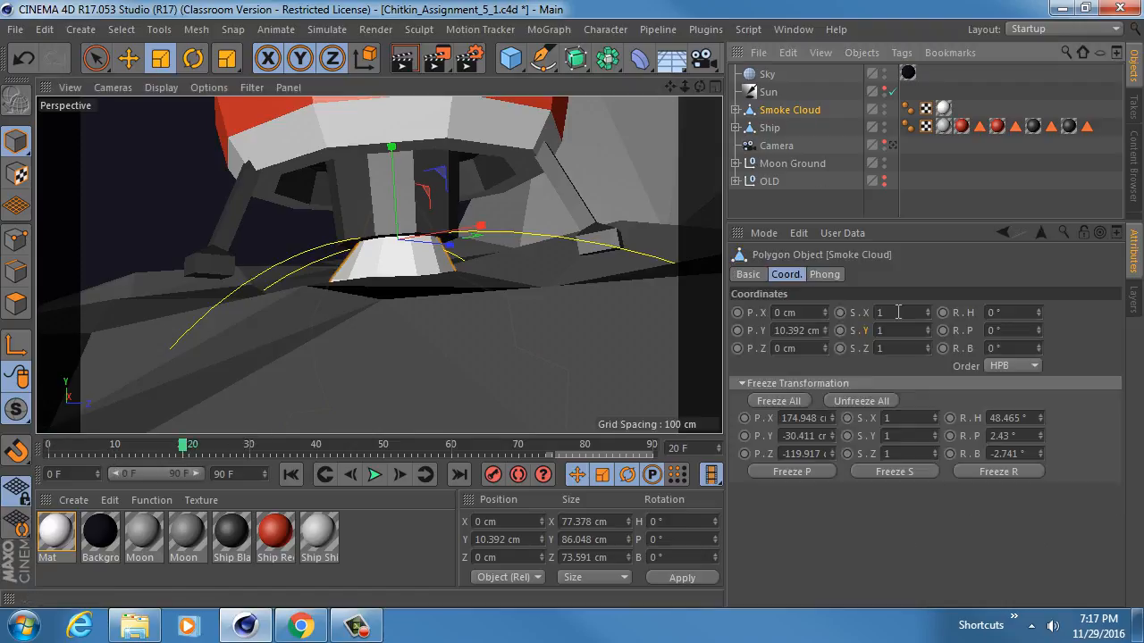
{"action": "left_click", "coordinate": [839, 312], "text": "ctrl"}
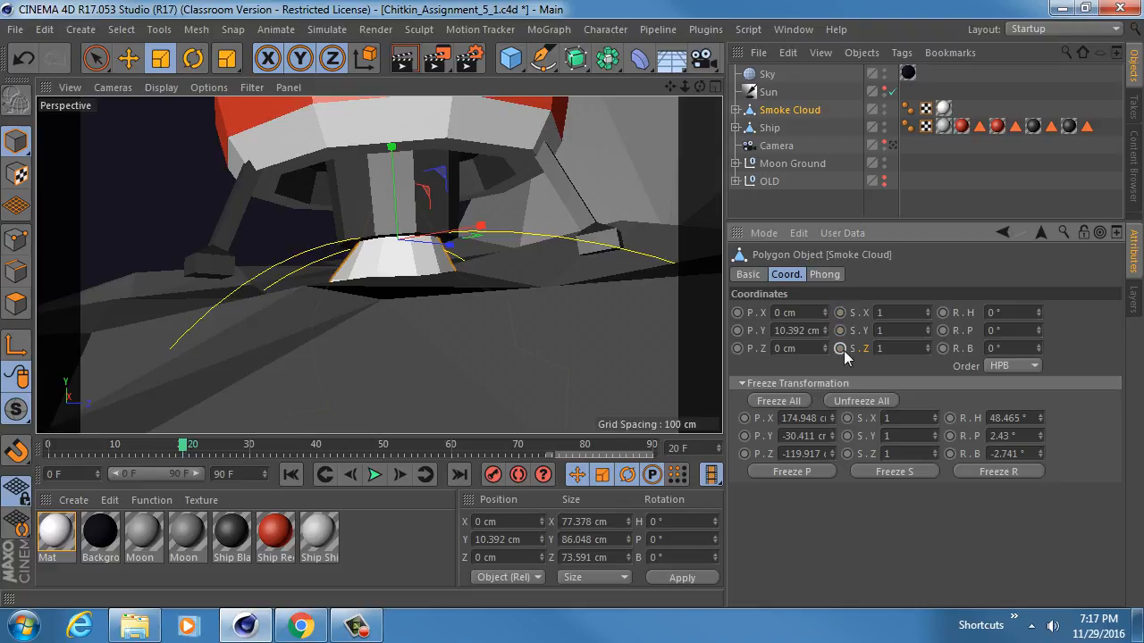
At frame 60, raise the Smoke Cloud to about 63.9 cm on Y so its tip reaches the Ship's nozzle.
{"action": "left_click_drag", "start_coordinate": [184, 446], "coordinate": [382, 445]}
{"action": "middle_click_drag", "start_coordinate": [386, 143], "coordinate": [377, 272], "text": "alt"}
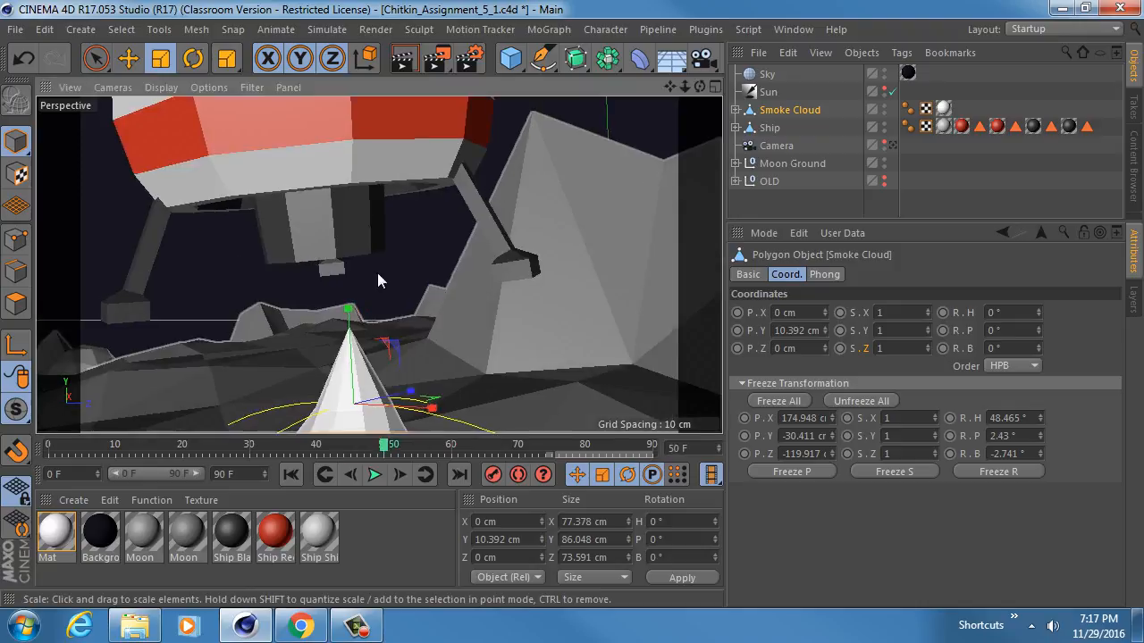
{"action": "right_click_drag", "start_coordinate": [377, 273], "coordinate": [340, 279], "text": "alt"}
{"action": "mouse_move", "coordinate": [341, 278]}
{"action": "middle_mouse_down", "text": "alt"}
{"action": "mouse_move", "coordinate": [365, 226]}
{"action": "mouse_move", "coordinate": [348, 265]}
{"action": "middle_mouse_up", "text": "alt"}
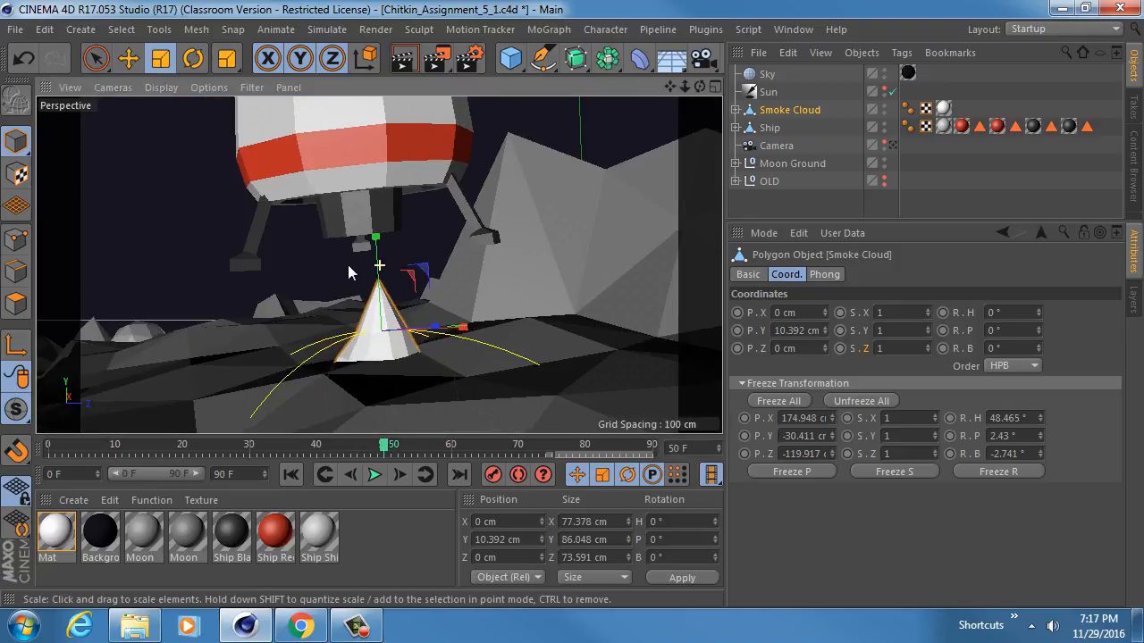
{"action": "key", "text": "e"}
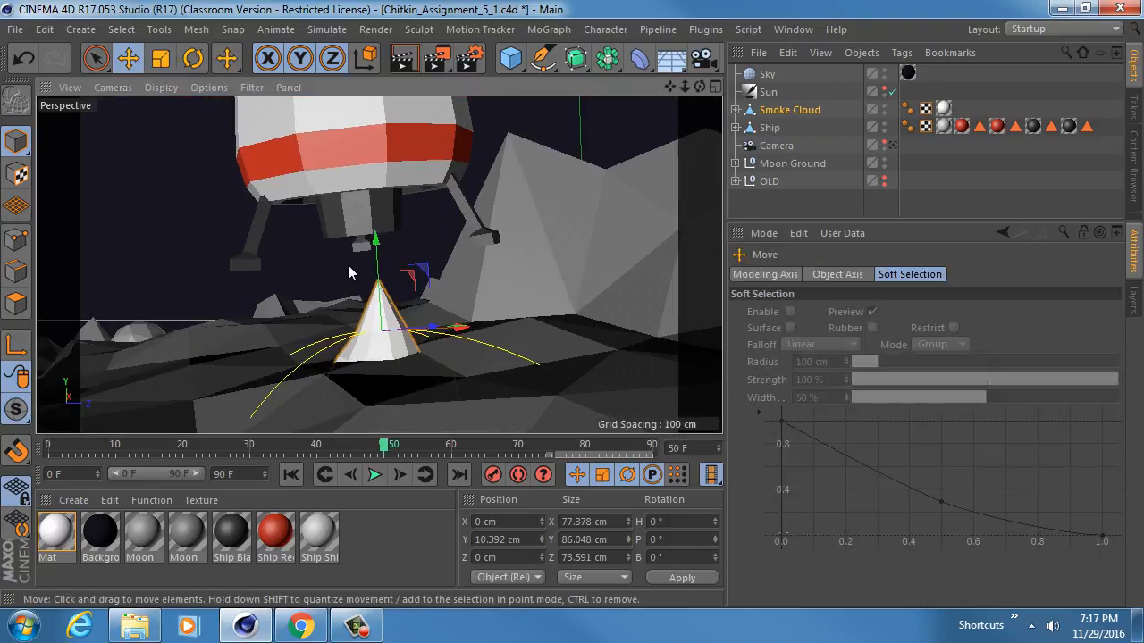
{"action": "left_click", "coordinate": [786, 110]}
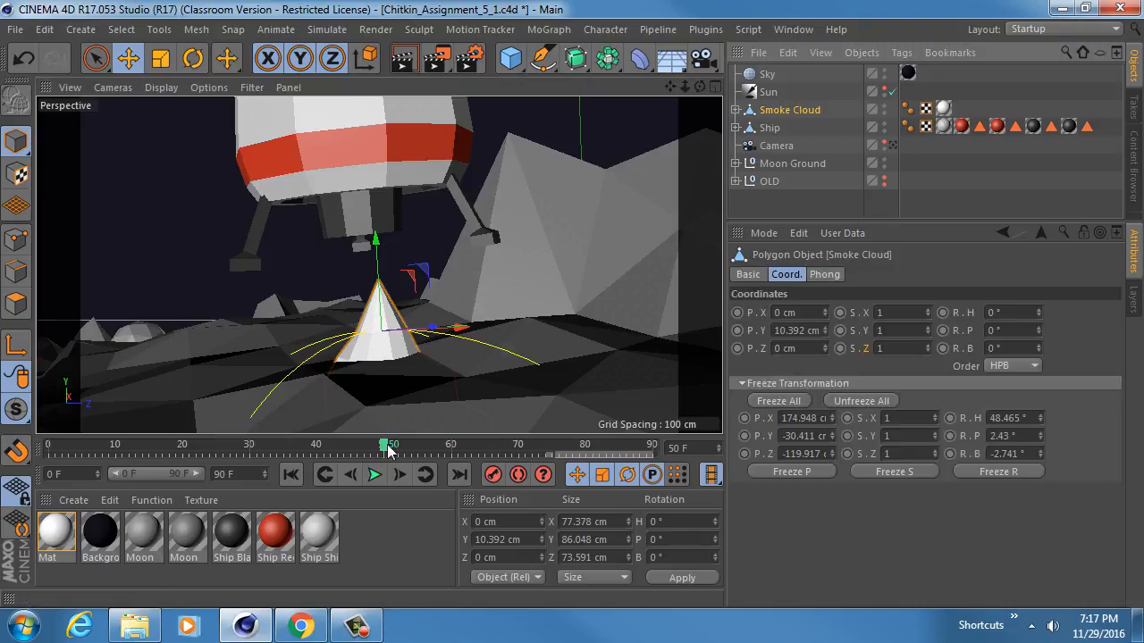
{"action": "left_click_drag", "start_coordinate": [388, 449], "coordinate": [451, 447]}
{"action": "scroll", "coordinate": [331, 303], "scroll_direction": "down", "scroll_amount": 5}
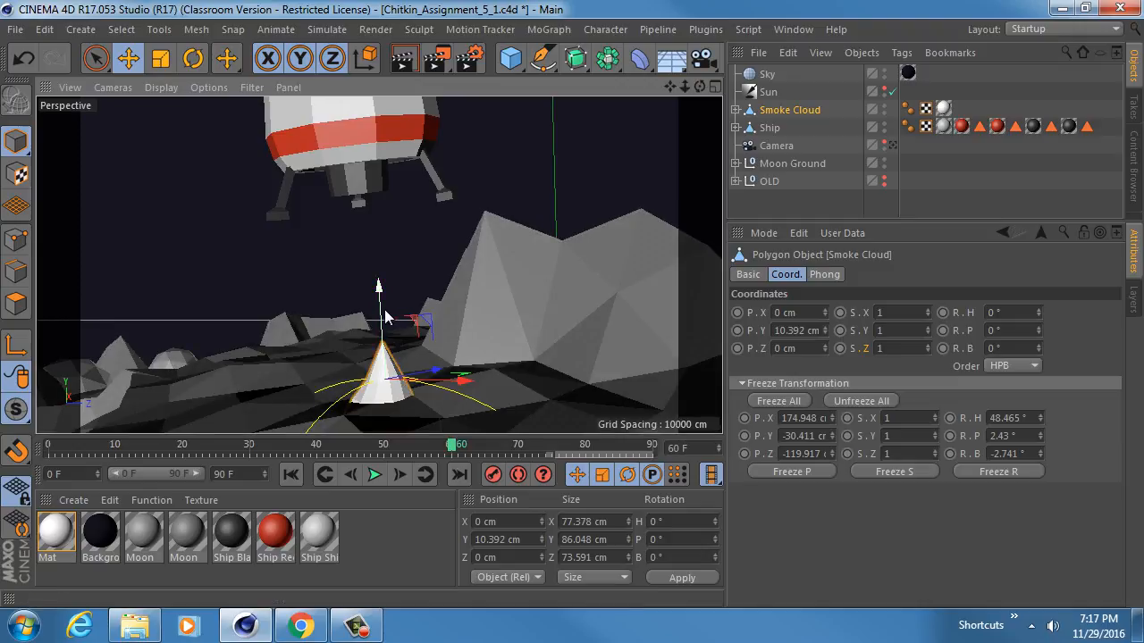
{"action": "left_click_drag", "start_coordinate": [386, 314], "coordinate": [342, 162]}
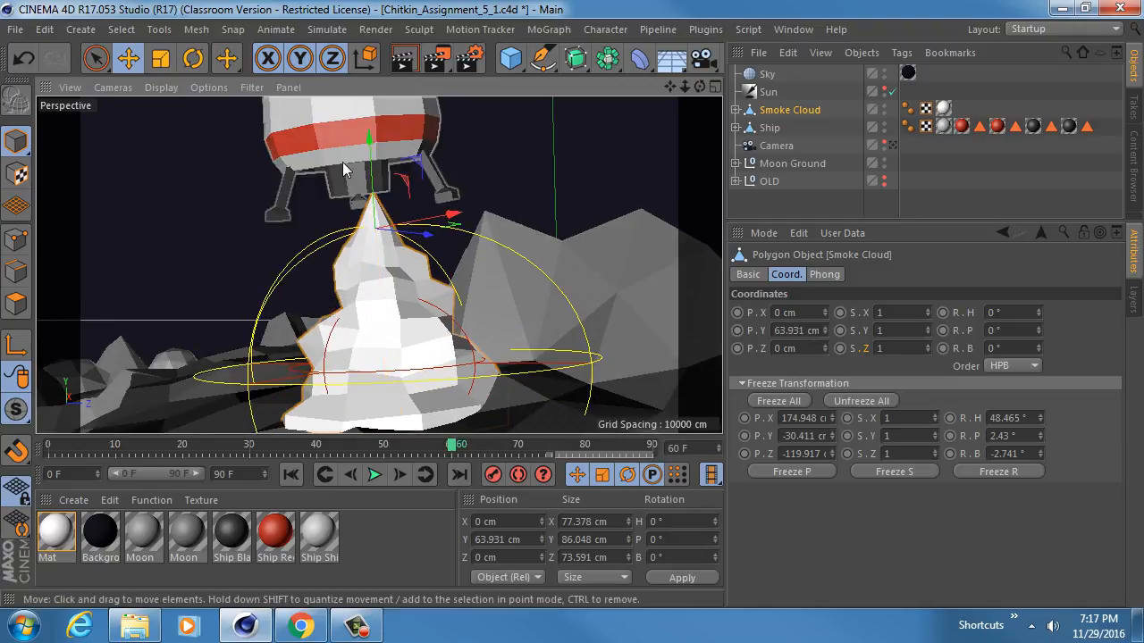
At frame 57, rotate the Smoke Cloud to a pitch of about 11.1° to match the Ship's lean.
{"action": "left_click_drag", "start_coordinate": [452, 450], "coordinate": [433, 443]}
{"action": "left_click_drag", "start_coordinate": [408, 295], "coordinate": [238, 264], "text": "alt"}
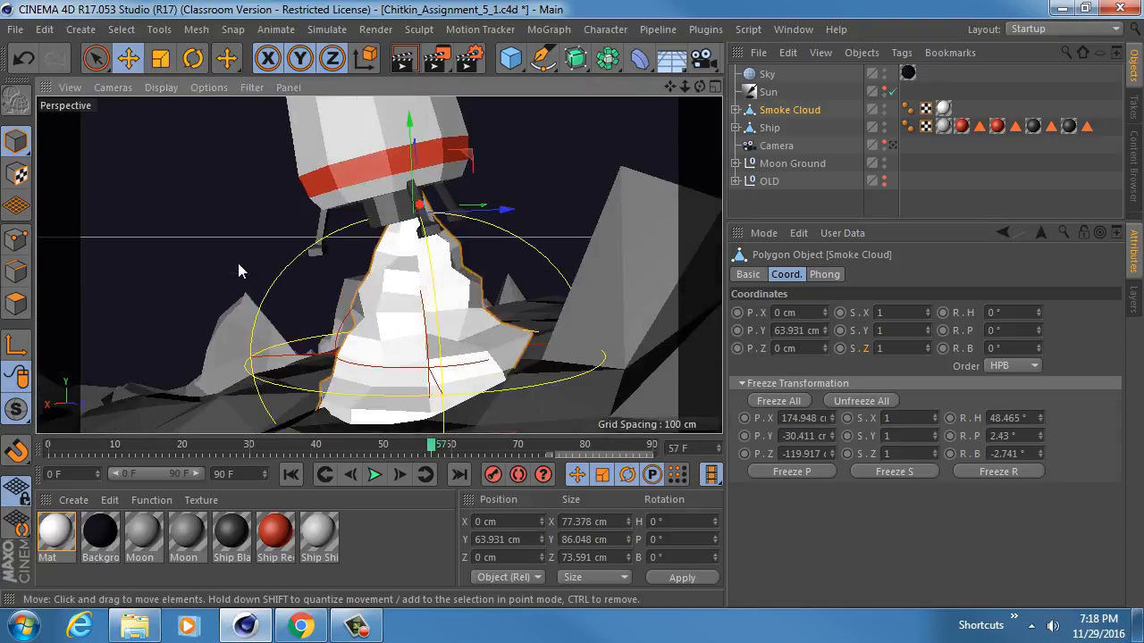
{"action": "key", "text": "r"}
{"action": "left_click_drag", "start_coordinate": [390, 271], "coordinate": [368, 260], "text": "alt"}
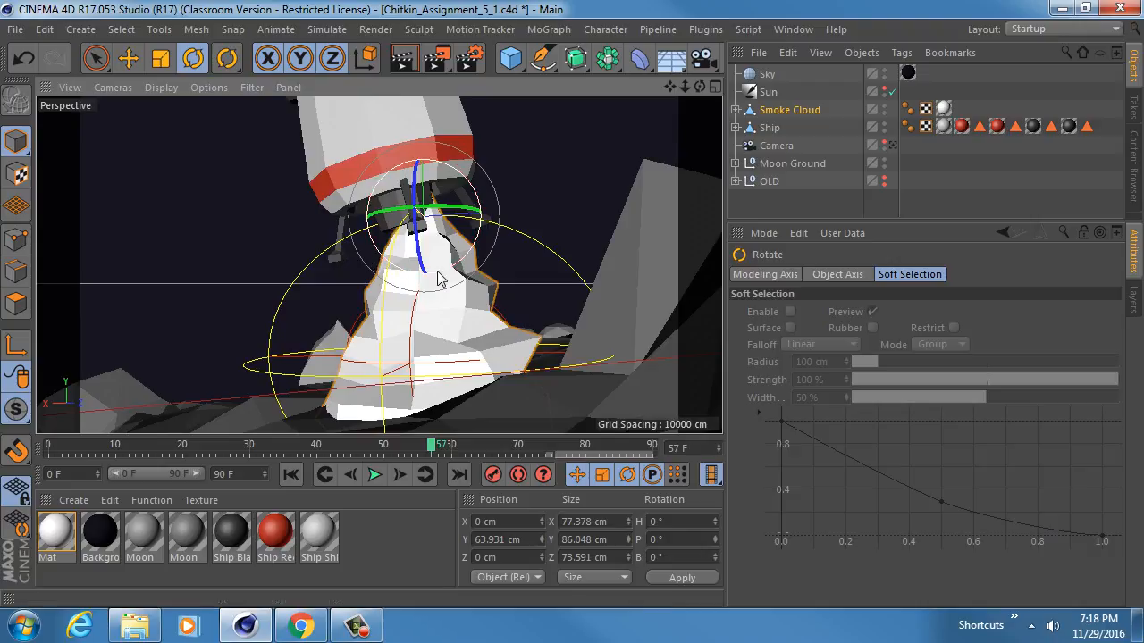
{"action": "mouse_move", "coordinate": [437, 279]}
{"action": "left_mouse_down"}
{"action": "mouse_move", "coordinate": [439, 247]}
{"action": "mouse_move", "coordinate": [449, 264]}
{"action": "left_mouse_up"}
{"action": "key", "text": "e"}
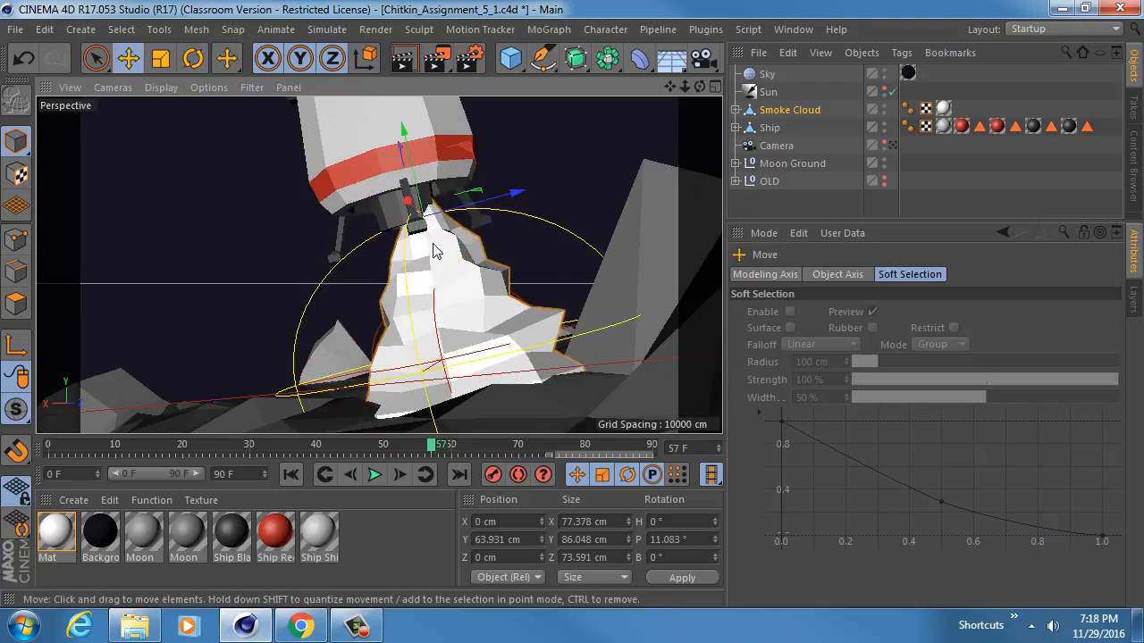
Move the Smoke Cloud to about X -3.0, Y 62.0 and Z -4.9 cm so its tip meets the tilted Ship's nozzle.
{"action": "scroll", "coordinate": [436, 252], "scroll_direction": "up", "scroll_amount": 5}
{"action": "left_click_drag", "start_coordinate": [501, 178], "coordinate": [463, 194]}
{"action": "left_click_drag", "start_coordinate": [279, 257], "coordinate": [426, 259], "text": "alt"}
{"action": "left_click_drag", "start_coordinate": [379, 267], "coordinate": [268, 357], "text": "alt"}
{"action": "scroll", "coordinate": [388, 234], "scroll_direction": "down", "scroll_amount": 4}
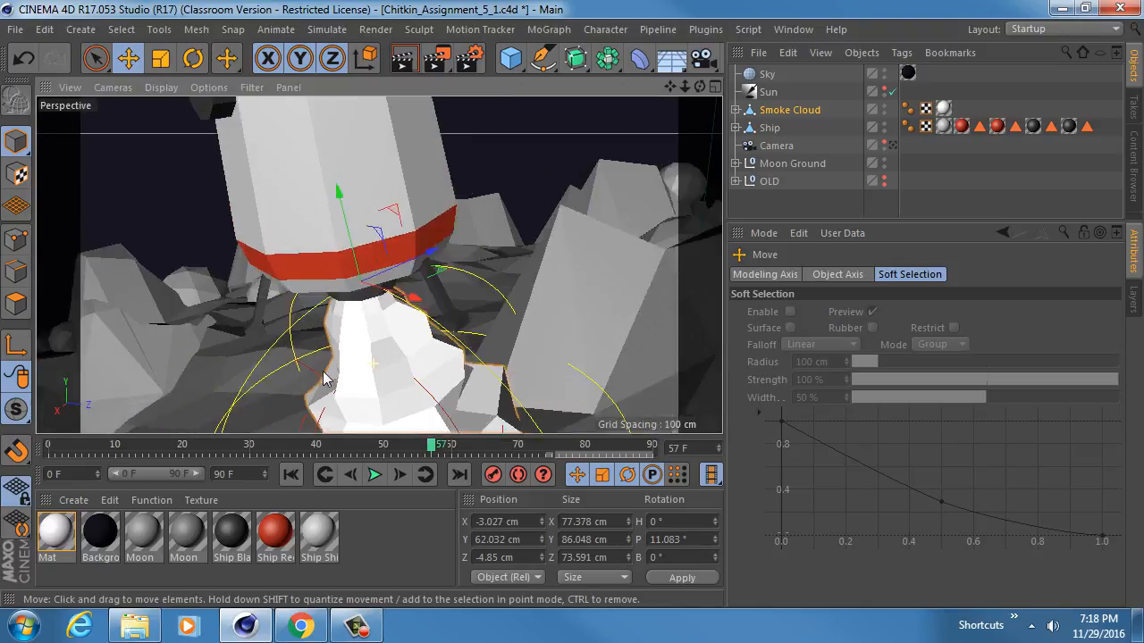
{"action": "left_click_drag", "start_coordinate": [388, 234], "coordinate": [420, 259], "text": "alt"}
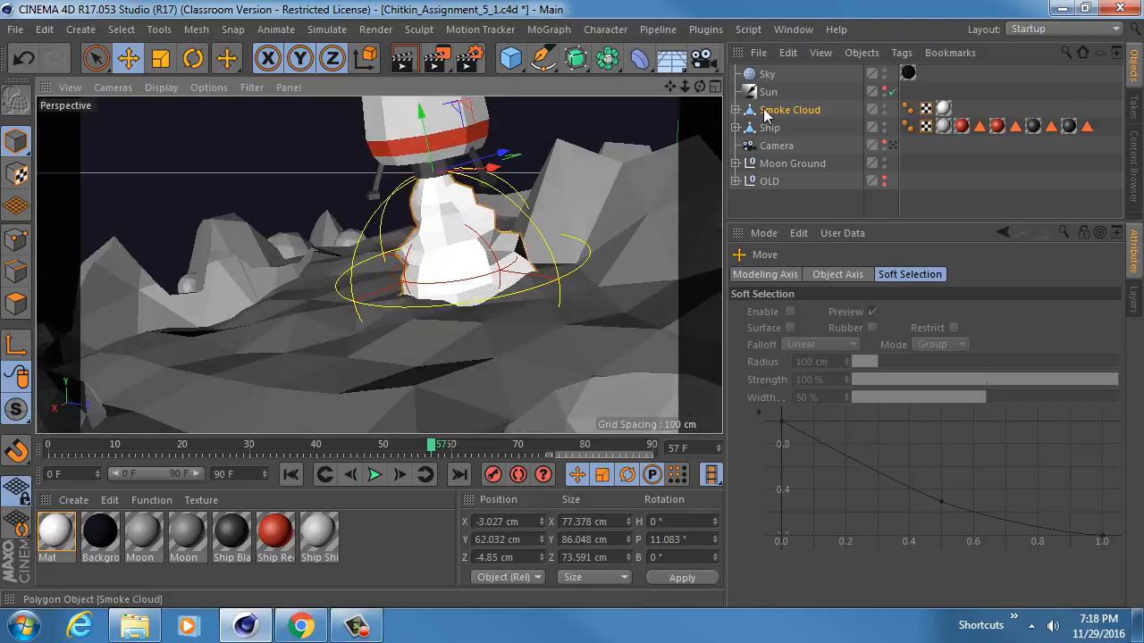
Keyframe the Smoke Cloud's position, scale and pitch at frame 57.
{"action": "left_click", "coordinate": [419, 259]}
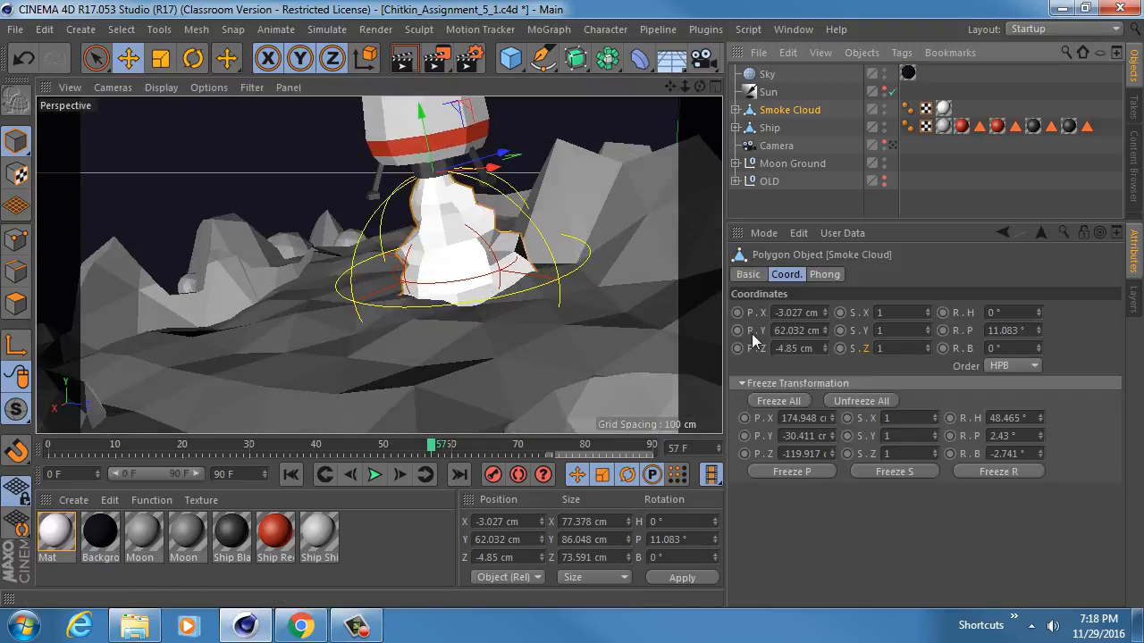
{"action": "left_click_drag", "start_coordinate": [739, 311], "coordinate": [738, 345]}
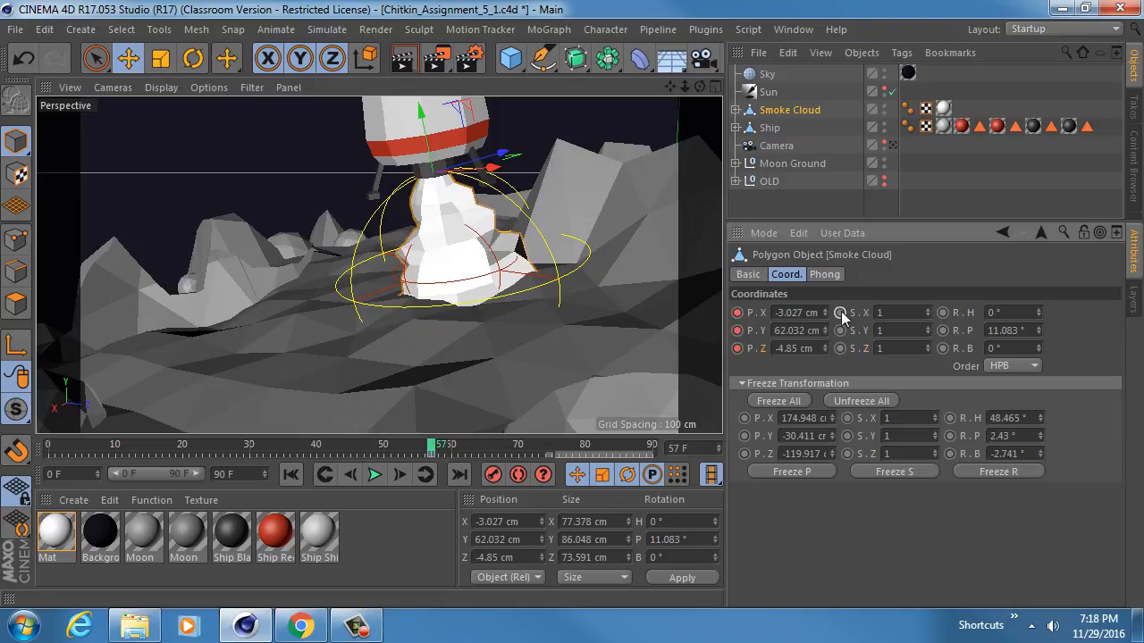
{"action": "left_click", "coordinate": [943, 330]}
{"action": "scroll", "coordinate": [438, 332], "scroll_direction": "up", "scroll_amount": 2}
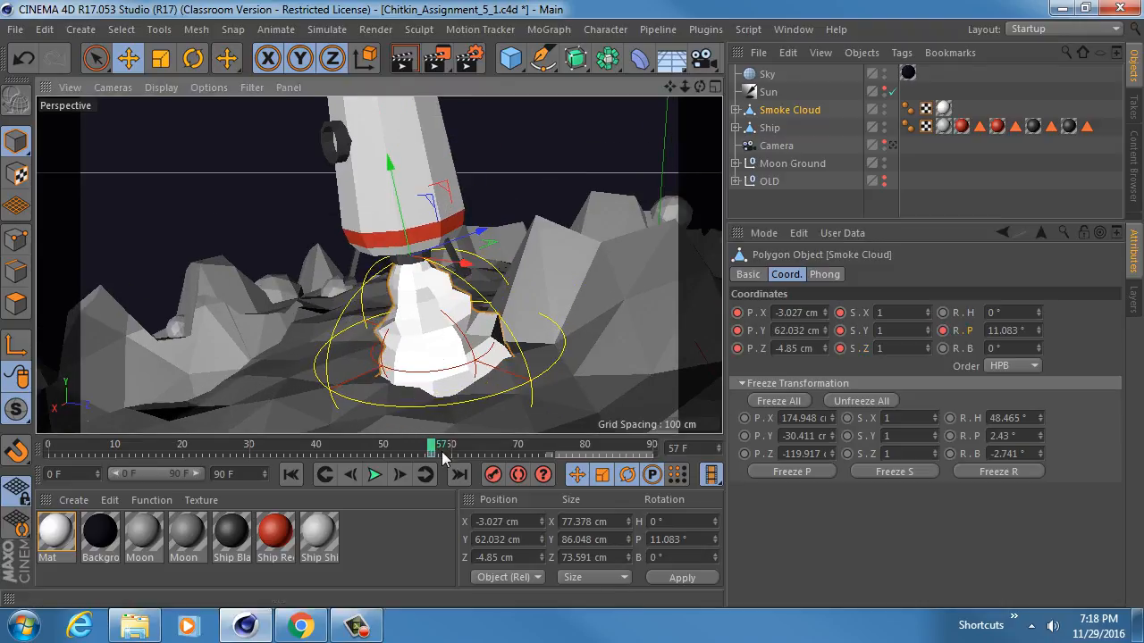
At frame 40, lower the Smoke Cloud to about 19.6 cm on Y and rotate its pitch to about -3.2°.
{"action": "left_click_drag", "start_coordinate": [438, 450], "coordinate": [317, 455]}
{"action": "scroll", "coordinate": [421, 268], "scroll_direction": "up", "scroll_amount": 5}
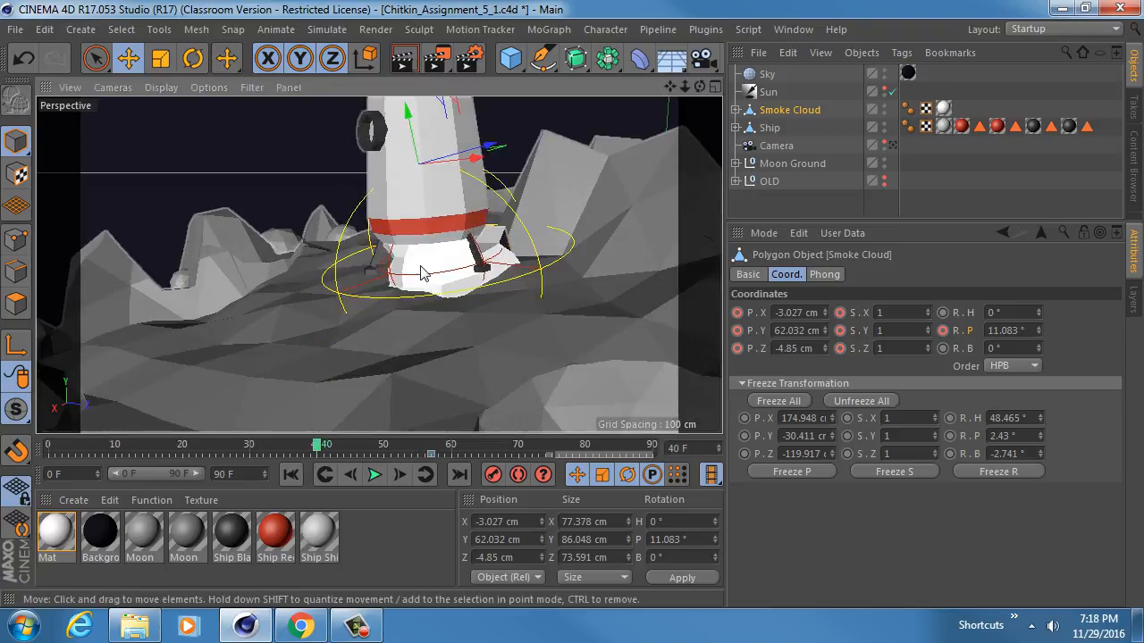
{"action": "scroll", "coordinate": [420, 281], "scroll_direction": "down", "scroll_amount": 5}
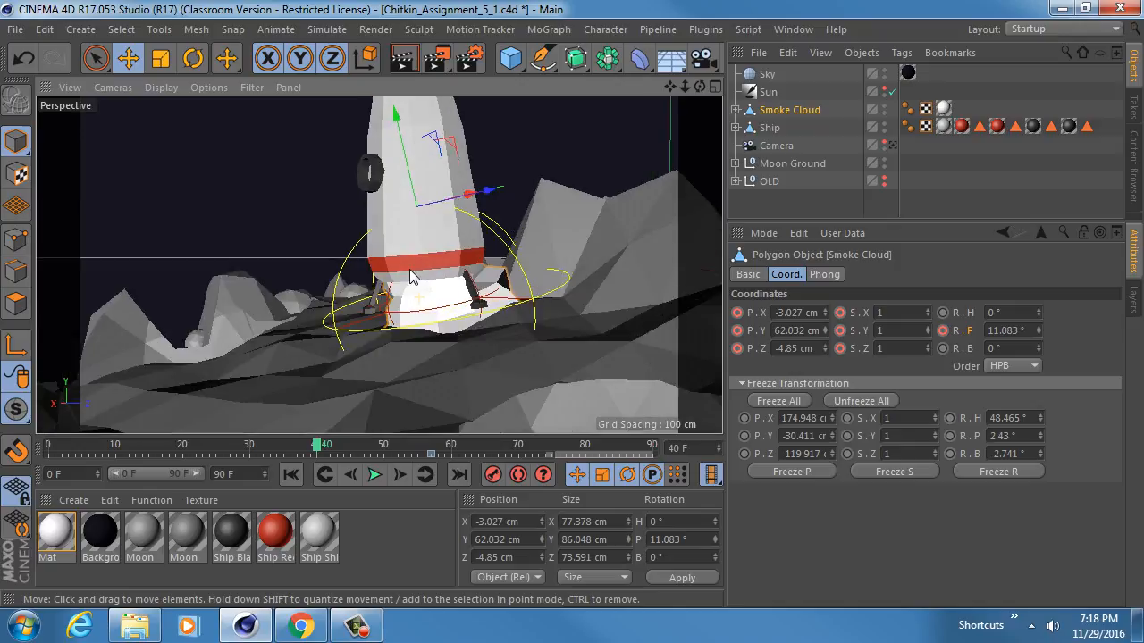
{"action": "left_click_drag", "start_coordinate": [411, 180], "coordinate": [421, 266]}
{"action": "scroll", "coordinate": [418, 295], "scroll_direction": "up", "scroll_amount": 5}
{"action": "left_click_drag", "start_coordinate": [501, 306], "coordinate": [449, 247], "text": "alt"}
{"action": "key", "text": "r"}
{"action": "mouse_move", "coordinate": [423, 313]}
{"action": "left_mouse_down"}
{"action": "mouse_move", "coordinate": [396, 312]}
{"action": "mouse_move", "coordinate": [433, 295]}
{"action": "left_mouse_up"}
{"action": "key", "text": "e"}
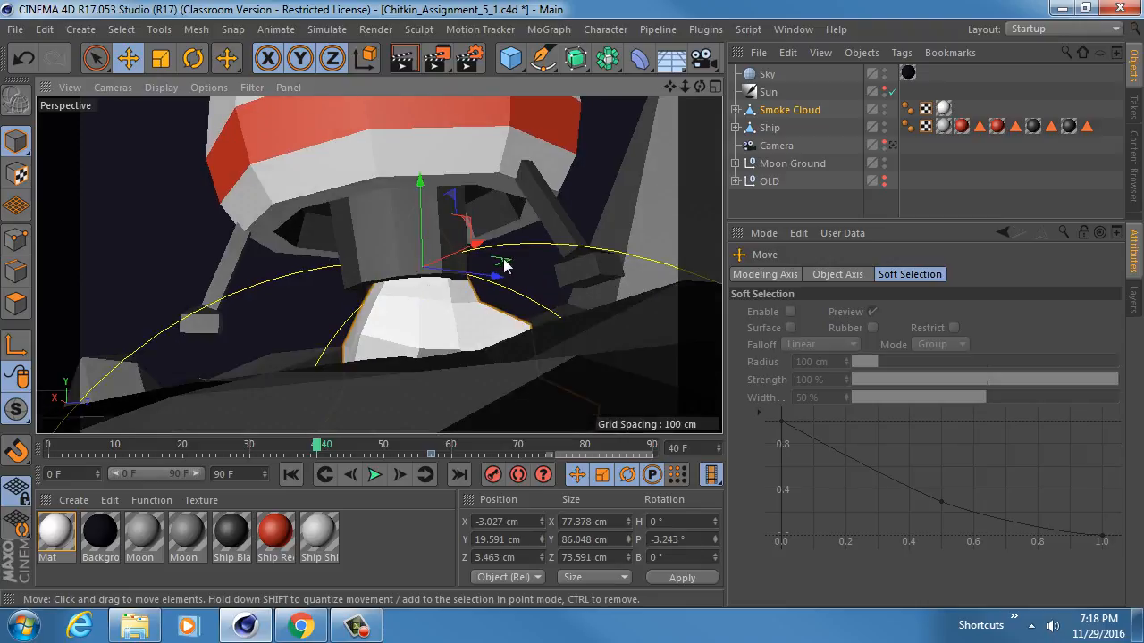
Center the Smoke Cloud under the Ship's nozzle at about X 0.4, Y 16.9 and Z -0.9 cm.
{"action": "mouse_move", "coordinate": [503, 265]}
{"action": "left_mouse_down"}
{"action": "mouse_move", "coordinate": [468, 257]}
{"action": "mouse_move", "coordinate": [485, 258]}
{"action": "left_mouse_up"}
{"action": "left_click_drag", "start_coordinate": [404, 302], "coordinate": [601, 296], "text": "alt"}
{"action": "left_click_drag", "start_coordinate": [357, 220], "coordinate": [355, 239]}
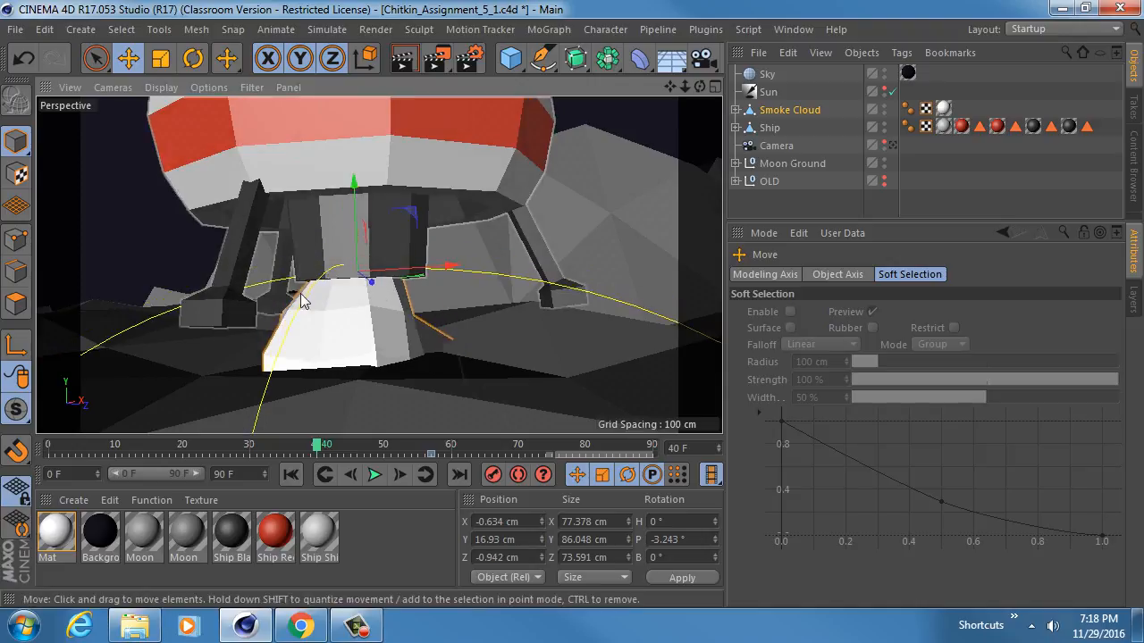
{"action": "left_click_drag", "start_coordinate": [301, 294], "coordinate": [410, 266], "text": "alt"}
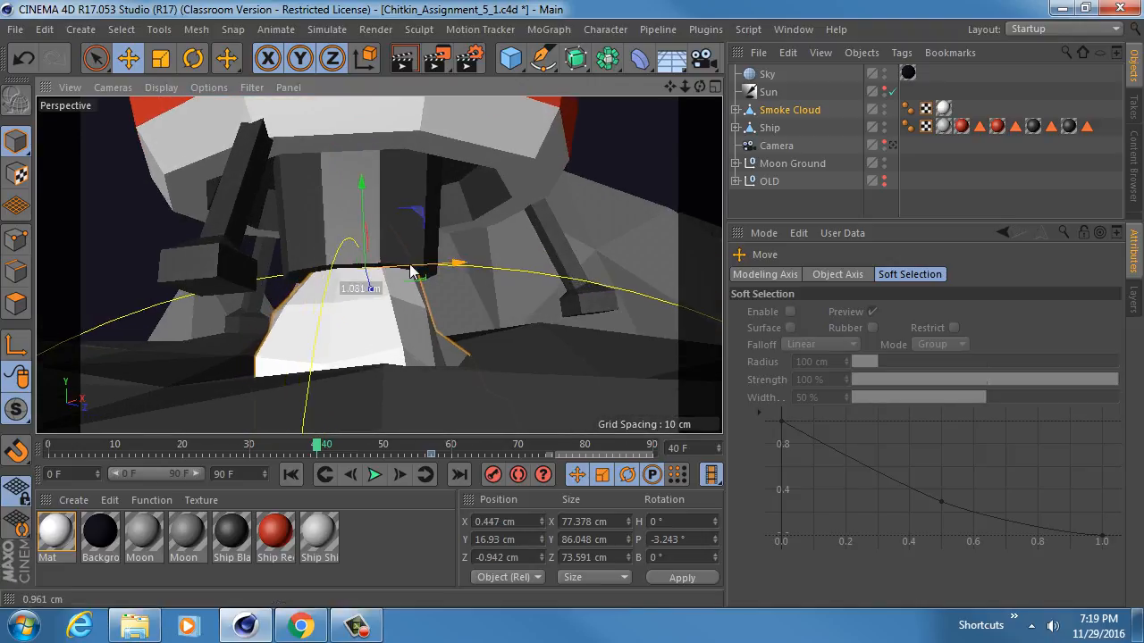
{"action": "left_click_drag", "start_coordinate": [370, 311], "coordinate": [416, 325], "text": "alt"}
{"action": "scroll", "coordinate": [416, 325], "scroll_direction": "down", "scroll_amount": 3}
Flatten the Smoke Cloud vertically to a height of about 40.1 cm with the Scale tool.
{"action": "left_click", "coordinate": [805, 112]}
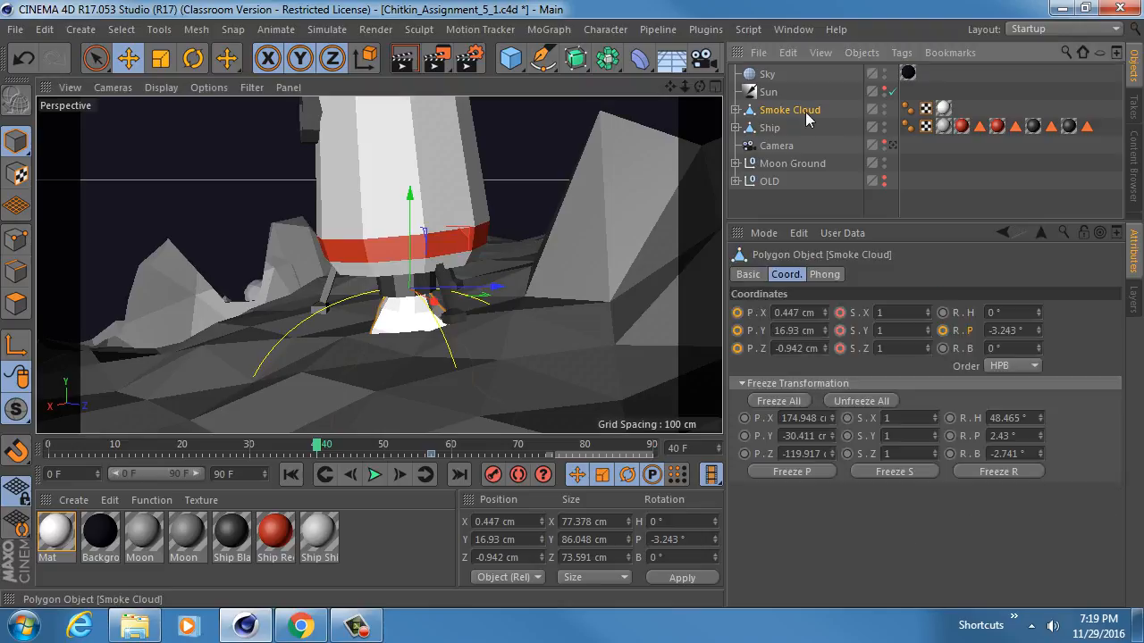
{"action": "left_click_drag", "start_coordinate": [407, 322], "coordinate": [416, 350], "text": "alt"}
{"action": "scroll", "coordinate": [384, 358], "scroll_direction": "down", "scroll_amount": 2}
{"action": "key", "text": "t"}
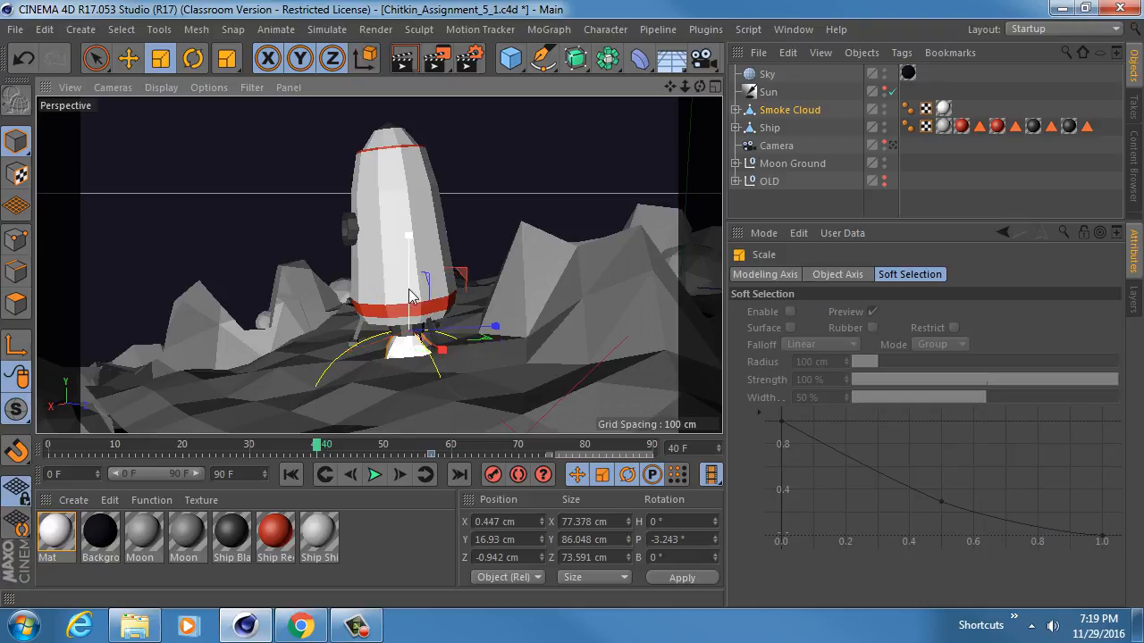
{"action": "mouse_move", "coordinate": [409, 297]}
{"action": "left_mouse_down"}
{"action": "mouse_move", "coordinate": [412, 324]}
{"action": "mouse_move", "coordinate": [414, 311]}
{"action": "left_mouse_up"}
{"action": "middle_click_drag", "start_coordinate": [408, 324], "coordinate": [389, 310], "text": "alt"}
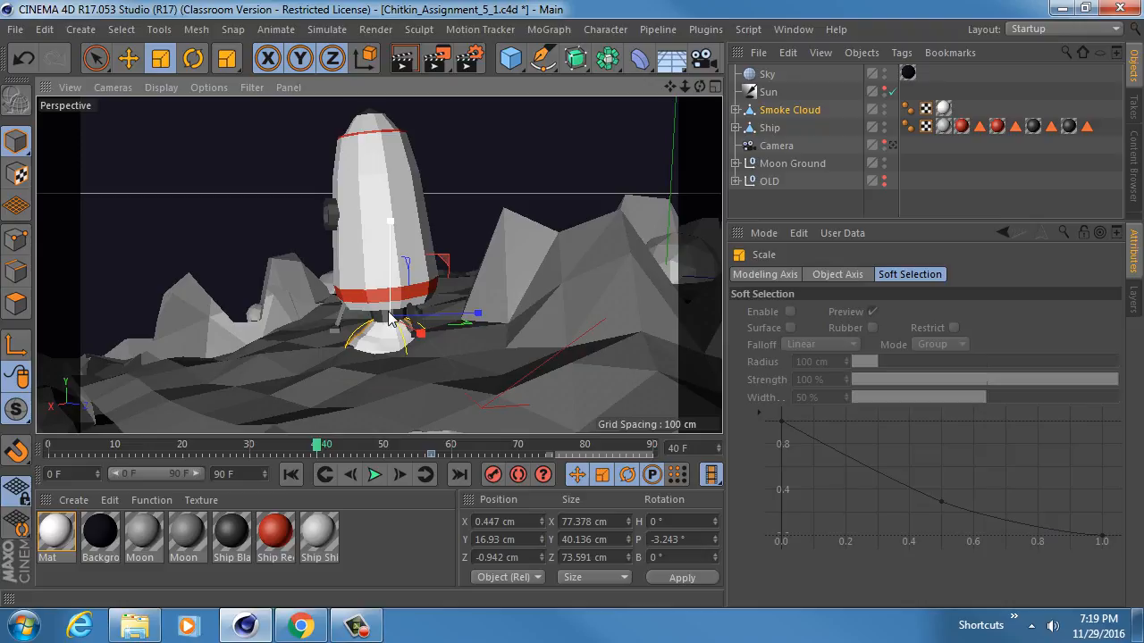
{"action": "scroll", "coordinate": [390, 317], "scroll_direction": "up", "scroll_amount": 5}
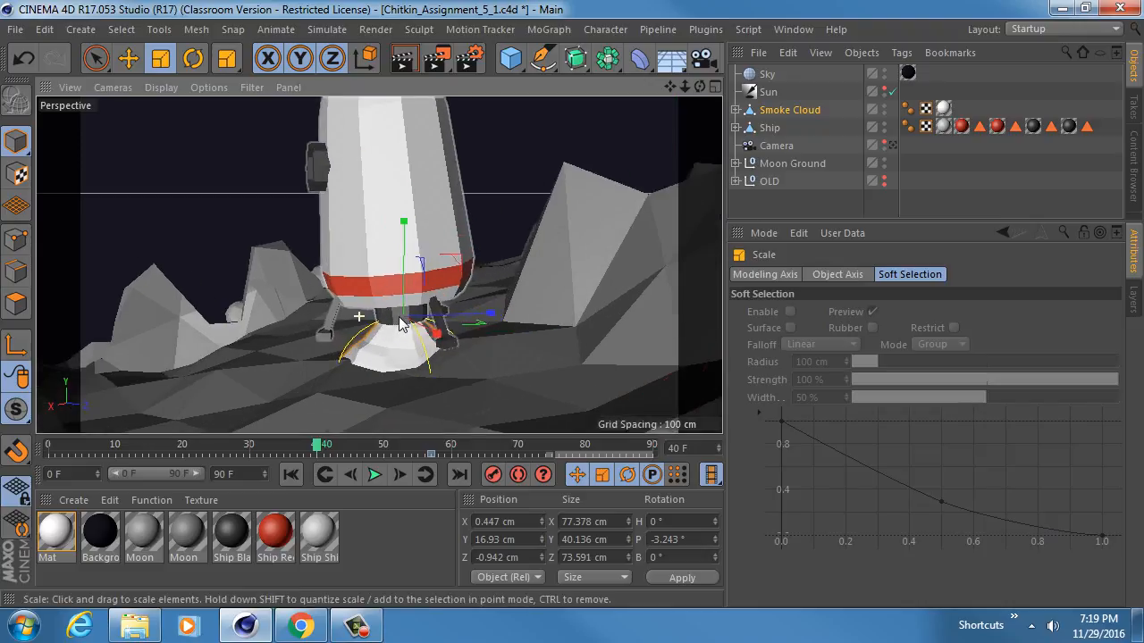
Rotate the Smoke Cloud to a pitch of about 1.6° and keyframe its position, scale and pitch at frame 40.
{"action": "left_click_drag", "start_coordinate": [409, 246], "coordinate": [384, 266], "text": "alt"}
{"action": "key", "text": "e"}
{"action": "key", "text": "r"}
{"action": "key", "text": "e"}
{"action": "scroll", "coordinate": [370, 301], "scroll_direction": "up", "scroll_amount": 2}
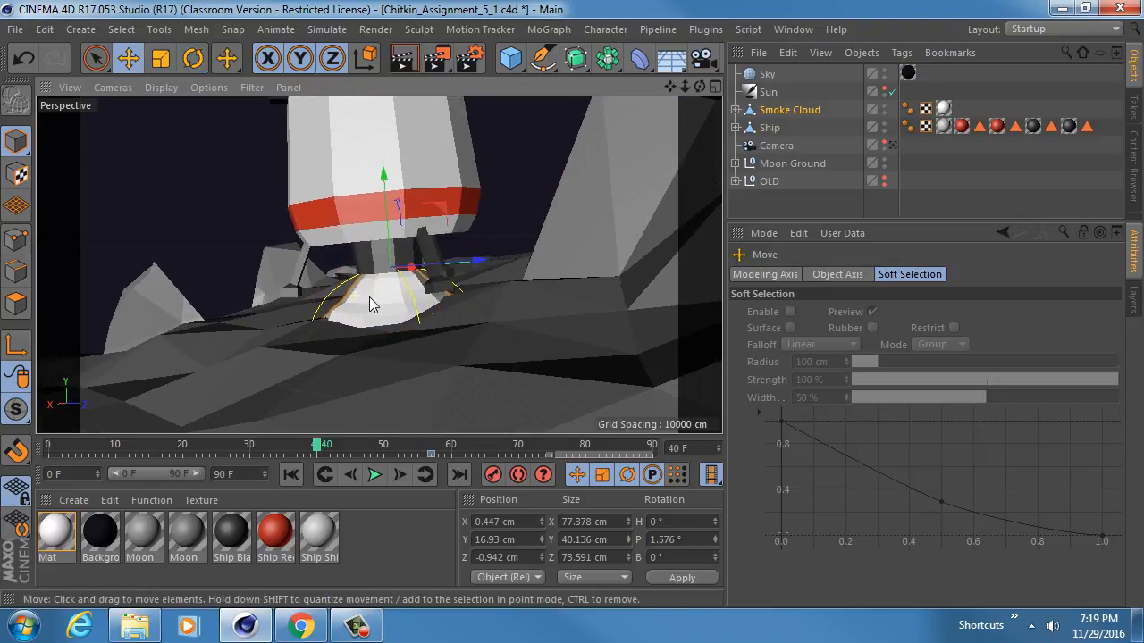
{"action": "left_click", "coordinate": [790, 111]}
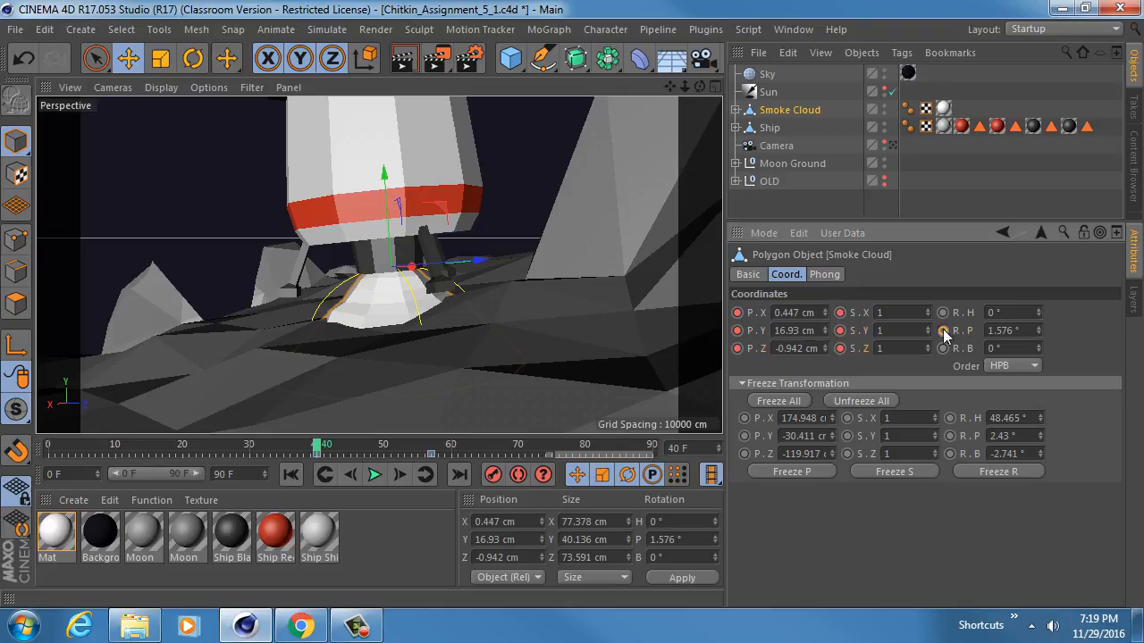
{"action": "left_click", "coordinate": [943, 331]}
At frame 0, shrink the Smoke Cloud uniformly to about 14.9 × 7.7 × 14.2 cm so it hides inside the Ship's nozzle.
{"action": "scroll", "coordinate": [384, 230], "scroll_direction": "down", "scroll_amount": 2}
{"action": "left_click_drag", "start_coordinate": [409, 290], "coordinate": [419, 298], "text": "alt"}
{"action": "left_click_drag", "start_coordinate": [319, 447], "coordinate": [257, 455]}
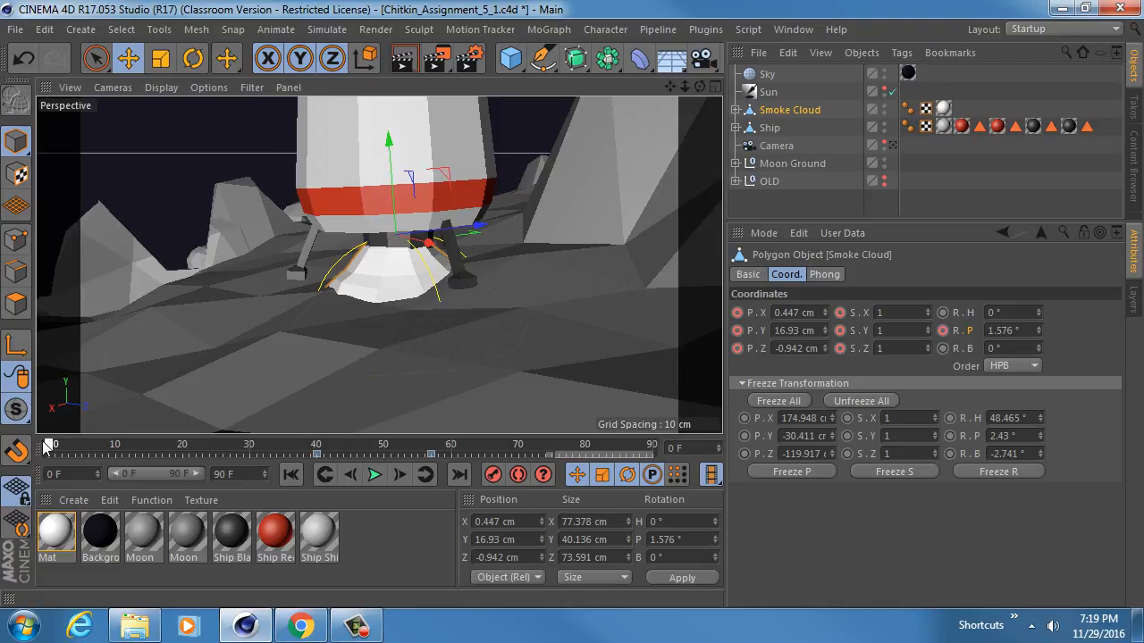
{"action": "key", "text": "t"}
{"action": "left_click_drag", "start_coordinate": [587, 288], "coordinate": [332, 290]}
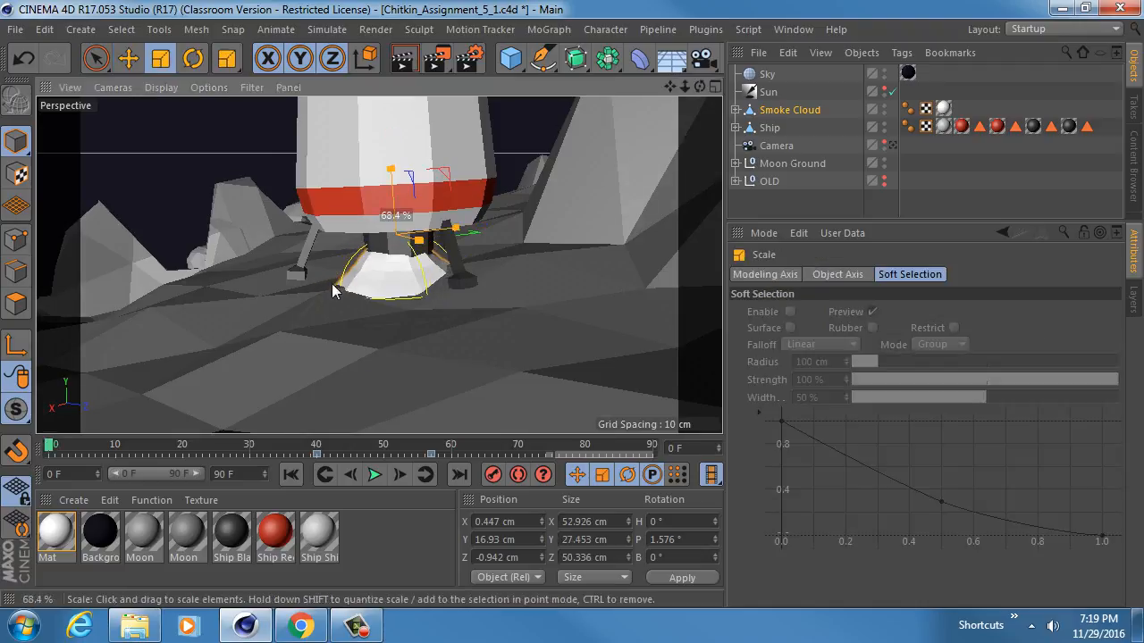
{"action": "left_click_drag", "start_coordinate": [202, 275], "coordinate": [2, 259]}
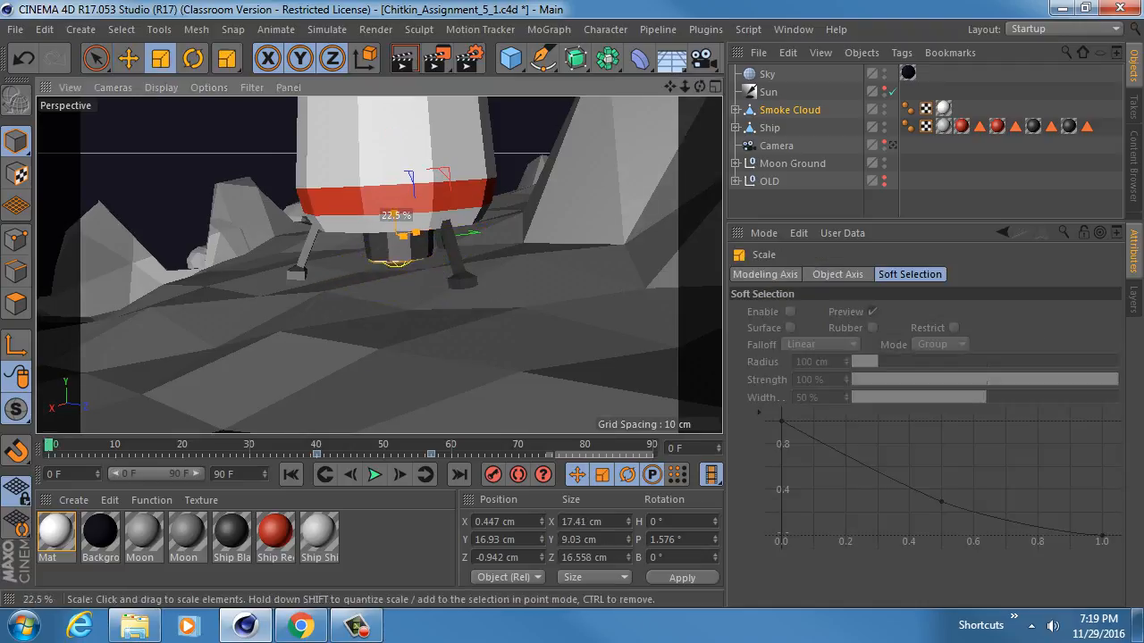
{"action": "left_click_drag", "start_coordinate": [413, 270], "coordinate": [411, 202], "text": "alt"}
Keyframe the Smoke Cloud's position, scale and pitch at frame 0.
{"action": "left_click", "coordinate": [807, 109]}
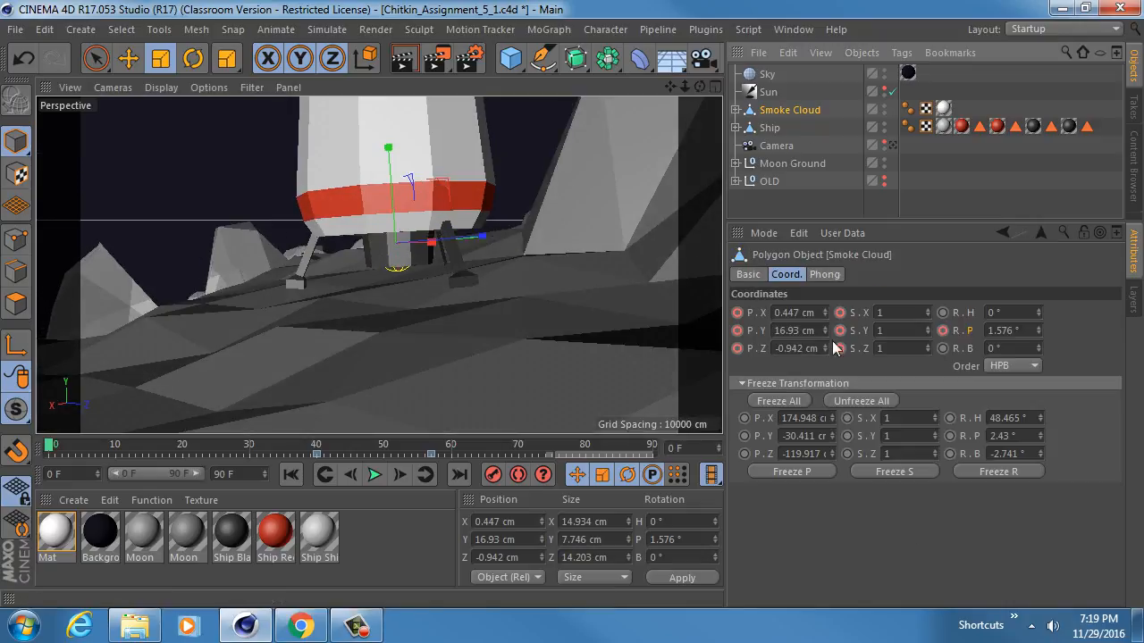
{"action": "left_click", "coordinate": [738, 313]}
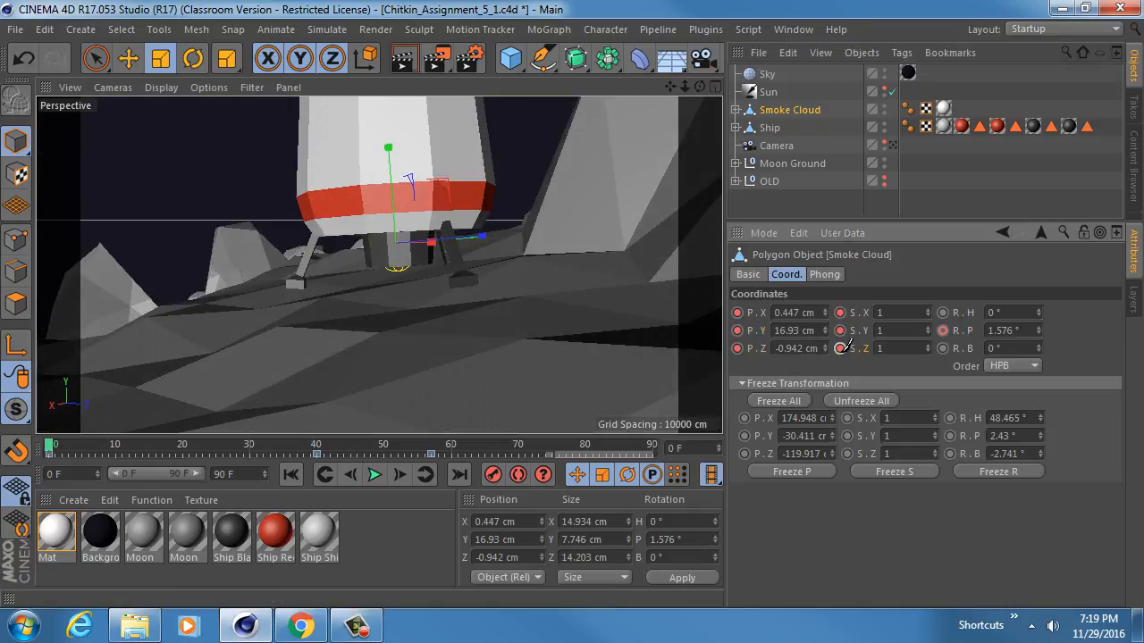
{"action": "left_click", "coordinate": [942, 330]}
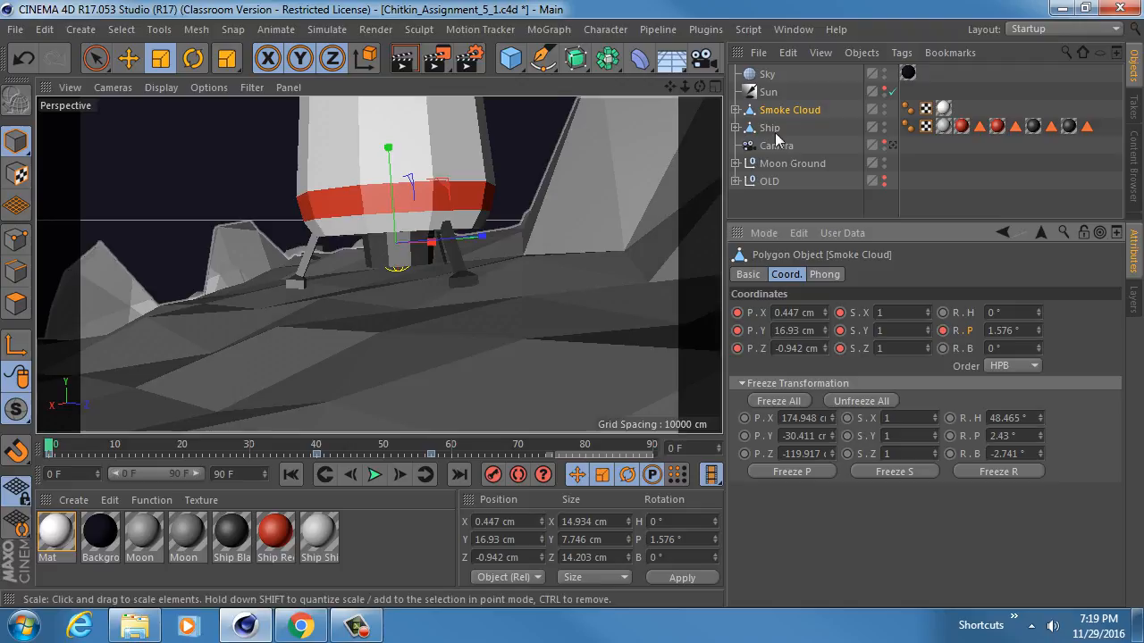
At frame 40, enlarge the Smoke Cloud into a wide, flat shape of about 75.3 × 23.0 × 71.7 cm.
{"action": "right_click_drag", "start_coordinate": [355, 281], "coordinate": [342, 280], "text": "alt"}
{"action": "middle_click_drag", "start_coordinate": [364, 215], "coordinate": [359, 241], "text": "alt"}
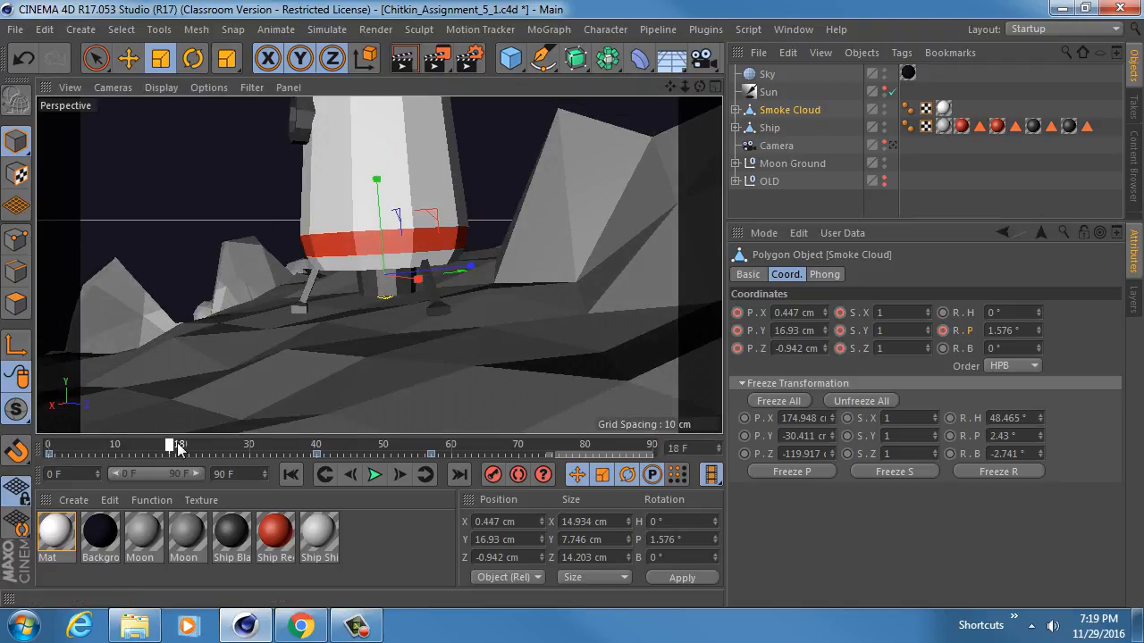
{"action": "left_click_drag", "start_coordinate": [251, 447], "coordinate": [319, 456]}
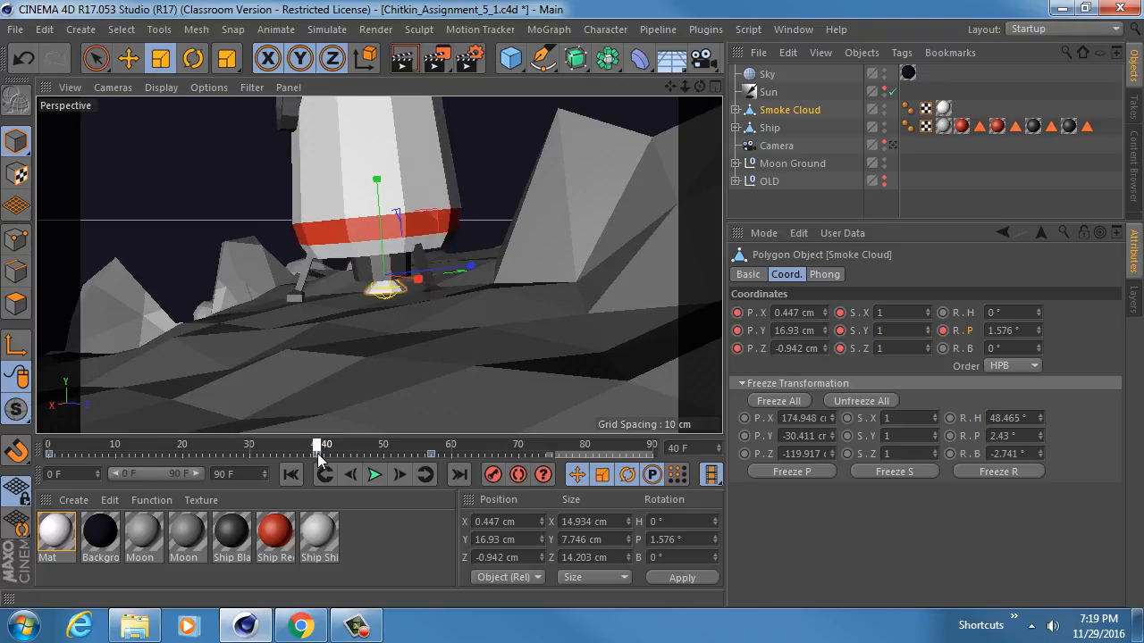
{"action": "scroll", "coordinate": [367, 297], "scroll_direction": "up", "scroll_amount": 5}
{"action": "key", "text": "t"}
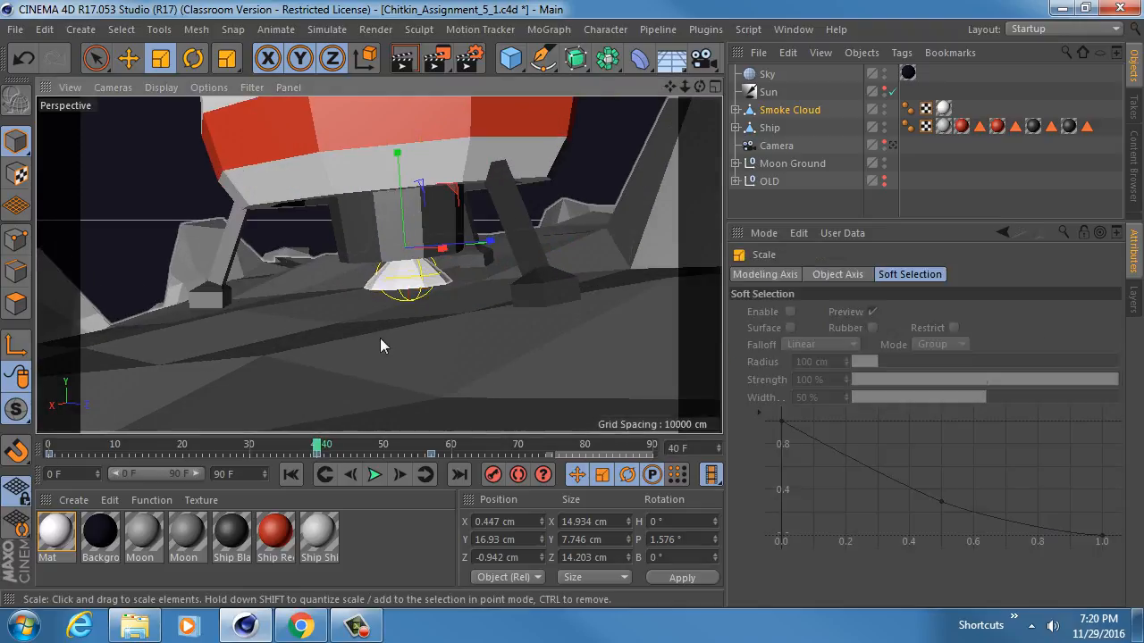
{"action": "left_click_drag", "start_coordinate": [384, 340], "coordinate": [738, 350]}
{"action": "left_click_drag", "start_coordinate": [429, 234], "coordinate": [560, 251], "text": "alt"}
{"action": "left_click_drag", "start_coordinate": [483, 237], "coordinate": [517, 235]}
Move the Smoke Cloud to about 15.2 cm on Y and -0.9 cm on Z, and keyframe both position values at frame 40.
{"action": "left_click_drag", "start_coordinate": [388, 312], "coordinate": [407, 266], "text": "alt"}
{"action": "key", "text": "e"}
{"action": "left_click", "coordinate": [792, 111]}
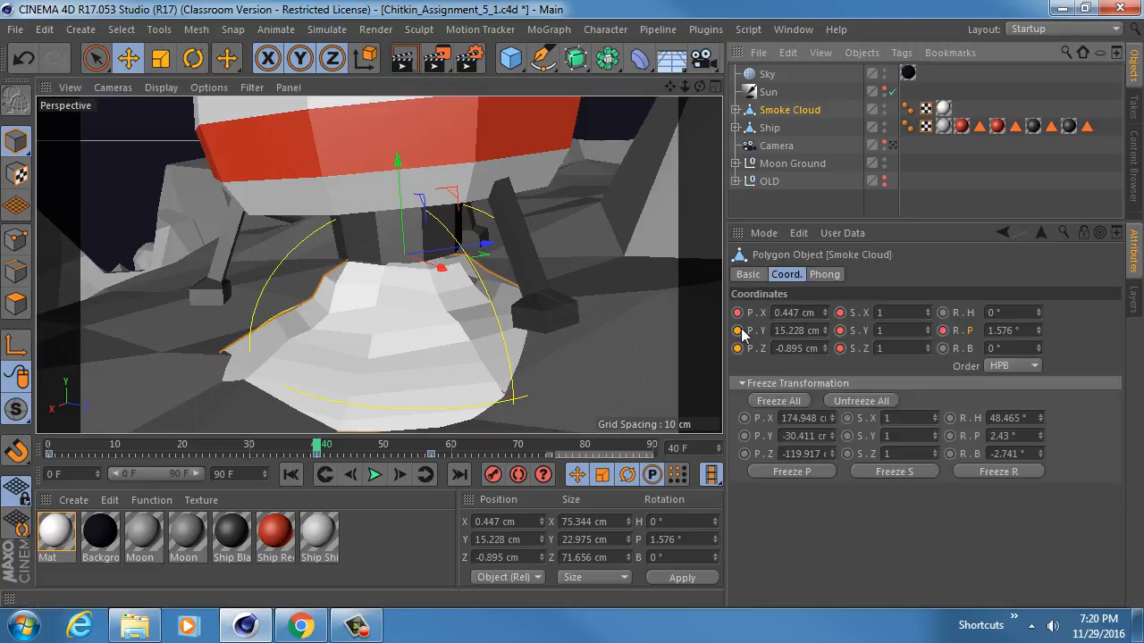
{"action": "left_click", "coordinate": [737, 330]}
{"action": "left_click", "coordinate": [737, 349]}
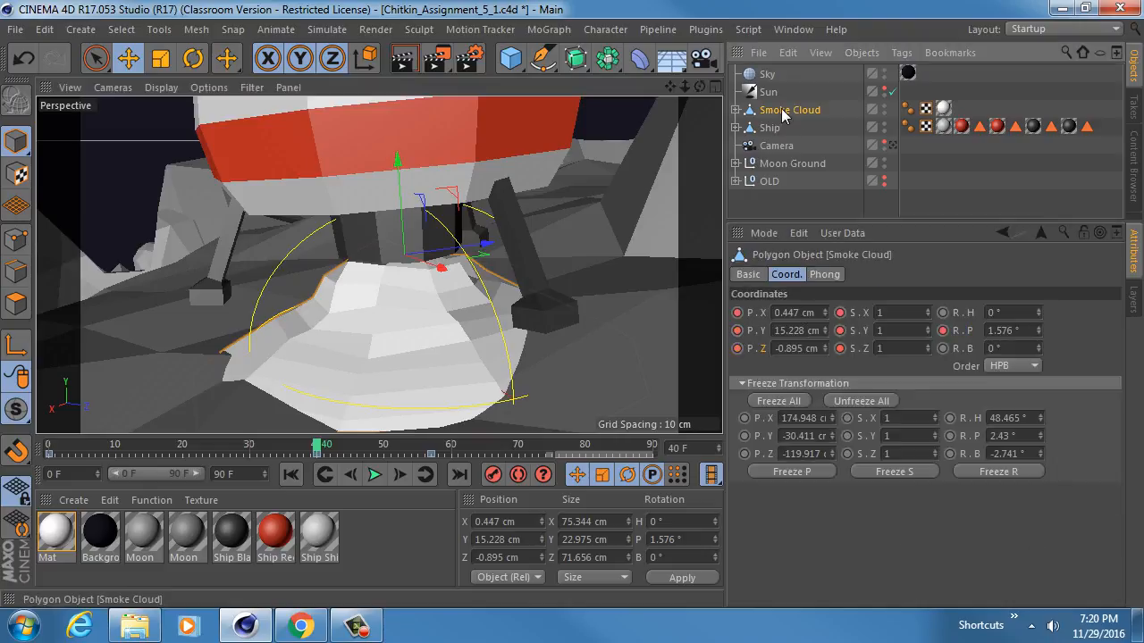
Examine how the Smoke Cloud sits beneath the Ship's nozzle at frame 57.
{"action": "scroll", "coordinate": [452, 335], "scroll_direction": "down", "scroll_amount": 5}
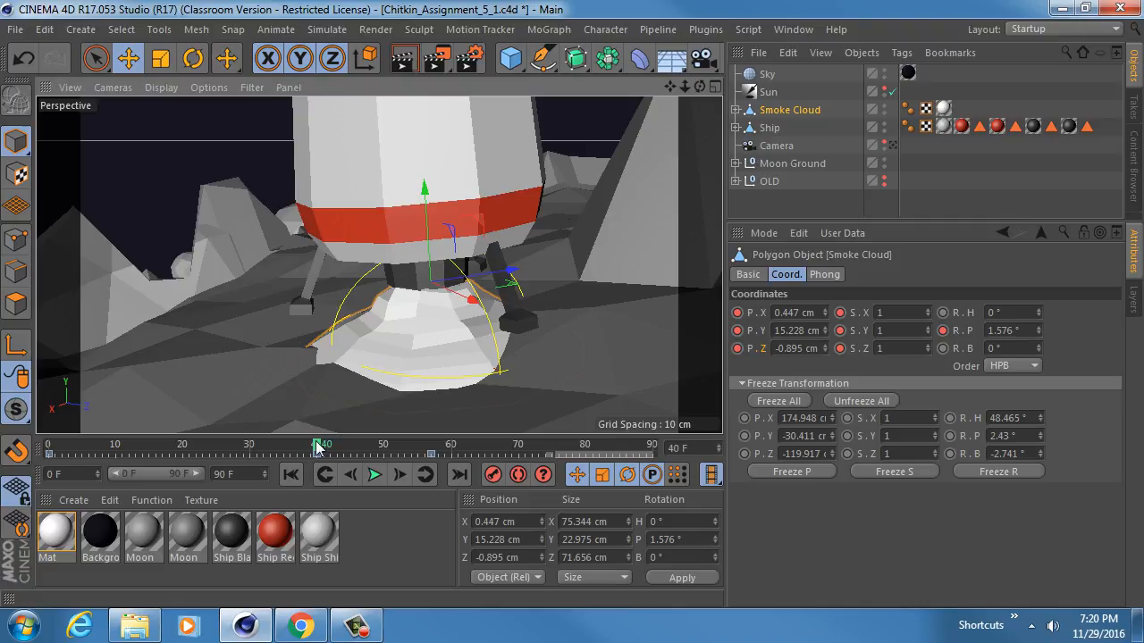
{"action": "left_click_drag", "start_coordinate": [318, 444], "coordinate": [431, 444]}
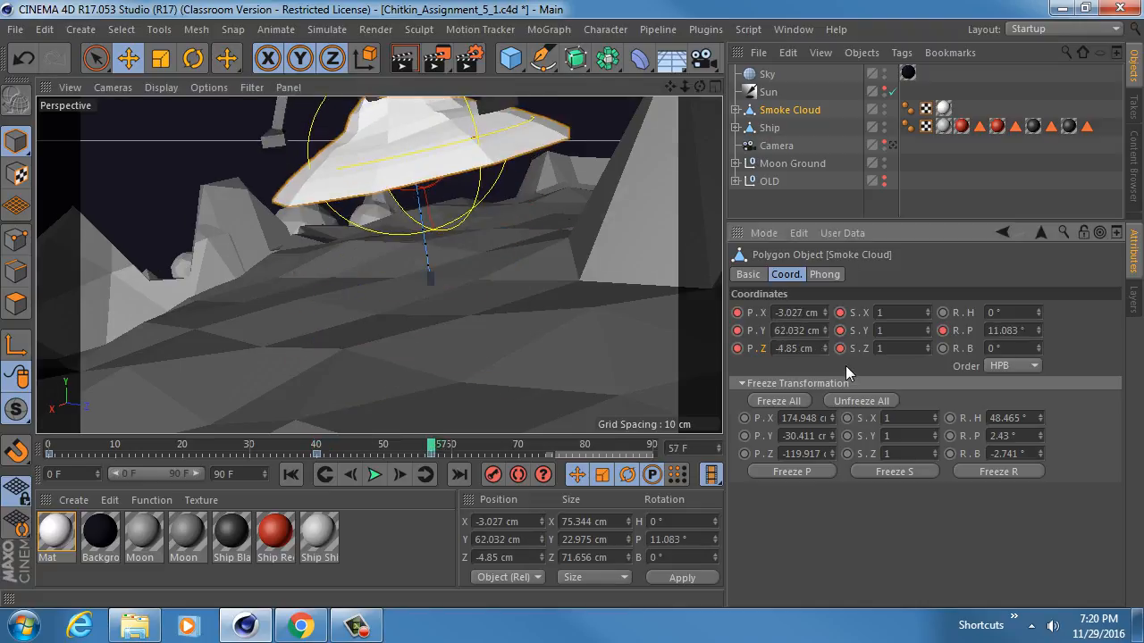
{"action": "middle_click_drag", "start_coordinate": [295, 170], "coordinate": [265, 256], "text": "alt"}
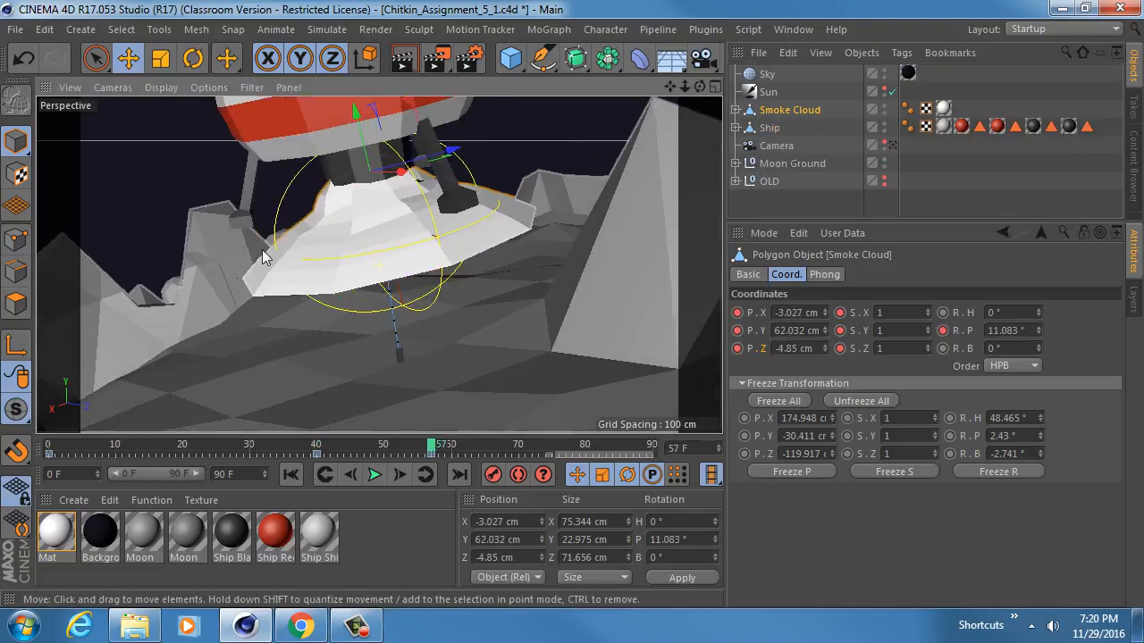
{"action": "scroll", "coordinate": [286, 259], "scroll_direction": "down", "scroll_amount": 2}
{"action": "middle_click_drag", "start_coordinate": [355, 273], "coordinate": [372, 250], "text": "alt"}
{"action": "key", "text": "t"}
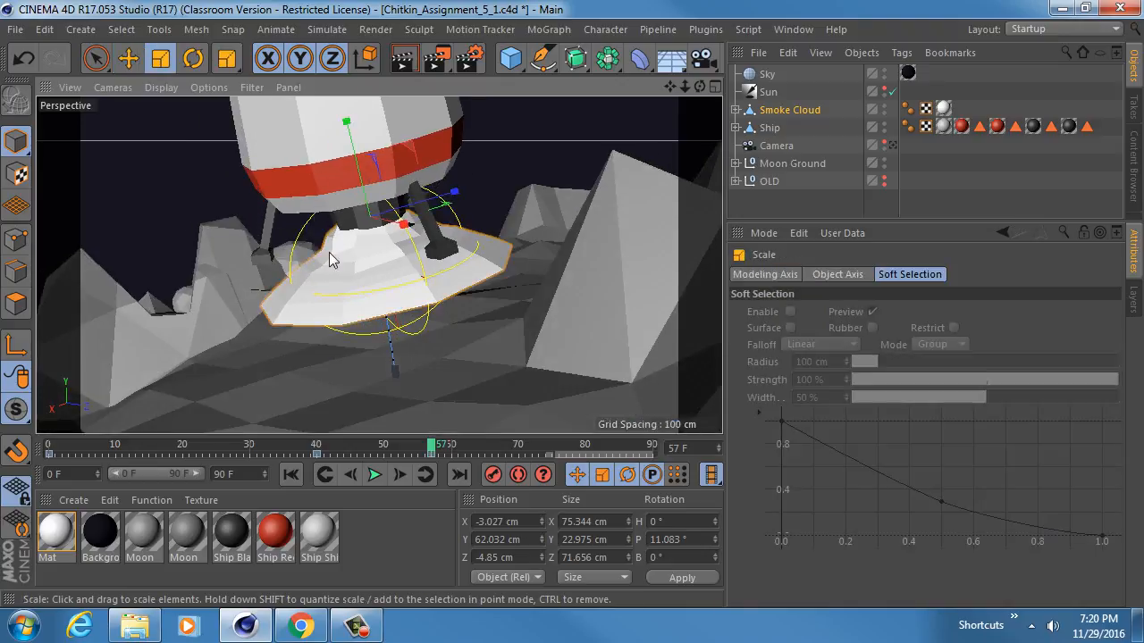
{"action": "left_click", "coordinate": [816, 107]}
{"action": "middle_click_drag", "start_coordinate": [375, 244], "coordinate": [393, 229], "text": "alt"}
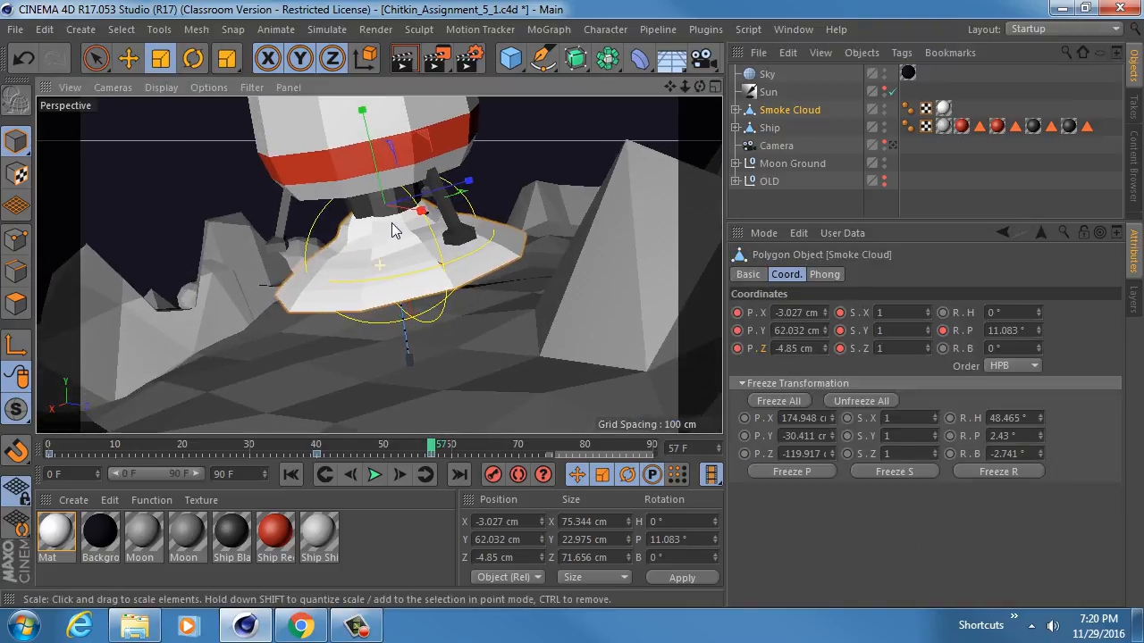
At frame 0, scale the Smoke Cloud to 0.17 on X, 0.33 on Y and 0.16 on Z, and keyframe all three scale values.
{"action": "left_click_drag", "start_coordinate": [433, 445], "coordinate": [72, 457]}
{"action": "middle_click_drag", "start_coordinate": [361, 331], "coordinate": [372, 228], "text": "alt"}
{"action": "right_click_drag", "start_coordinate": [386, 320], "coordinate": [417, 324], "text": "alt"}
{"action": "left_click_drag", "start_coordinate": [417, 323], "coordinate": [416, 291], "text": "alt"}
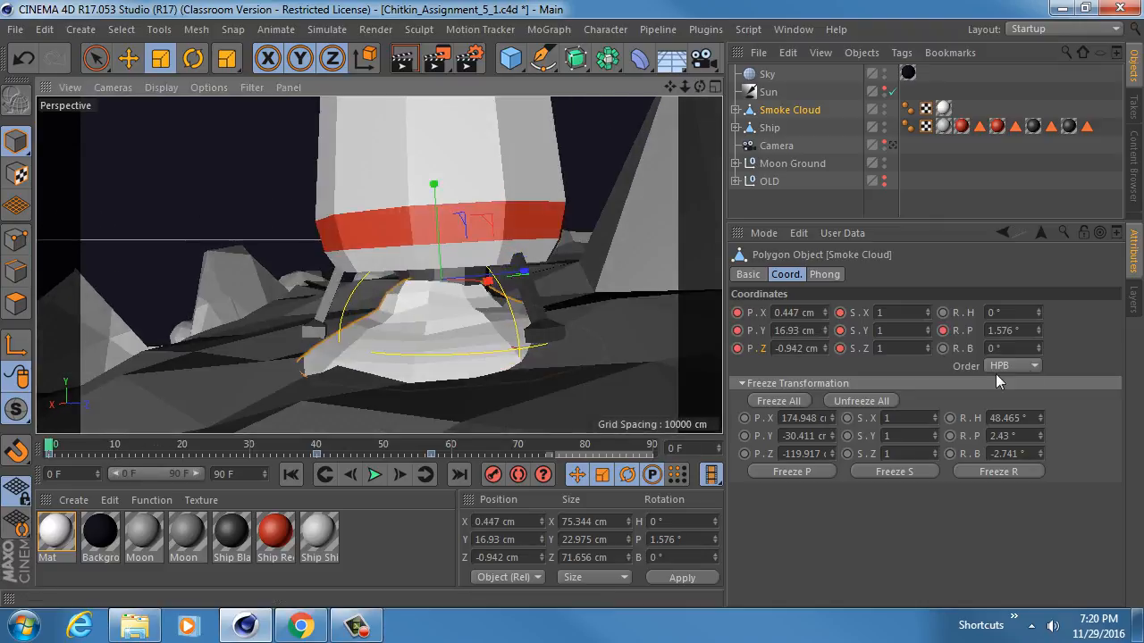
{"action": "left_click_drag", "start_coordinate": [929, 315], "coordinate": [928, 368]}
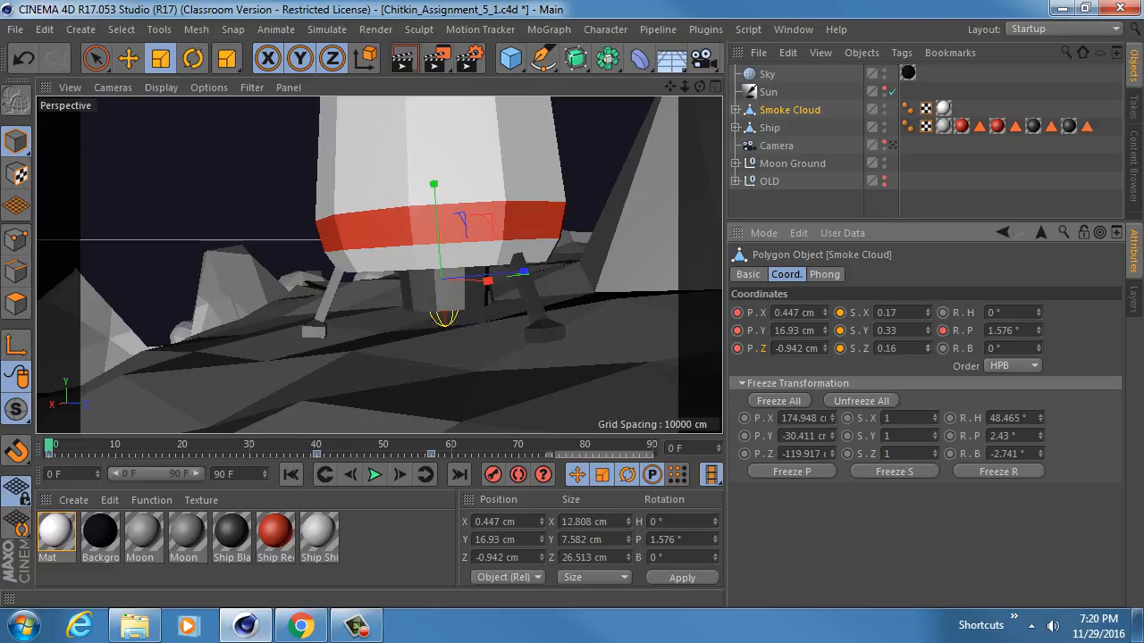
{"action": "left_click", "coordinate": [840, 312]}
{"action": "left_click", "coordinate": [840, 330]}
{"action": "left_click", "coordinate": [840, 348]}
At frame 56, try stretching the Smoke Cloud to a Y scale of 2.99 and shifting it to about -1.1 cm on X.
{"action": "left_click_drag", "start_coordinate": [53, 451], "coordinate": [427, 441]}
{"action": "middle_click_drag", "start_coordinate": [421, 143], "coordinate": [428, 201], "text": "alt"}
{"action": "scroll", "coordinate": [428, 201], "scroll_direction": "down", "scroll_amount": 3}
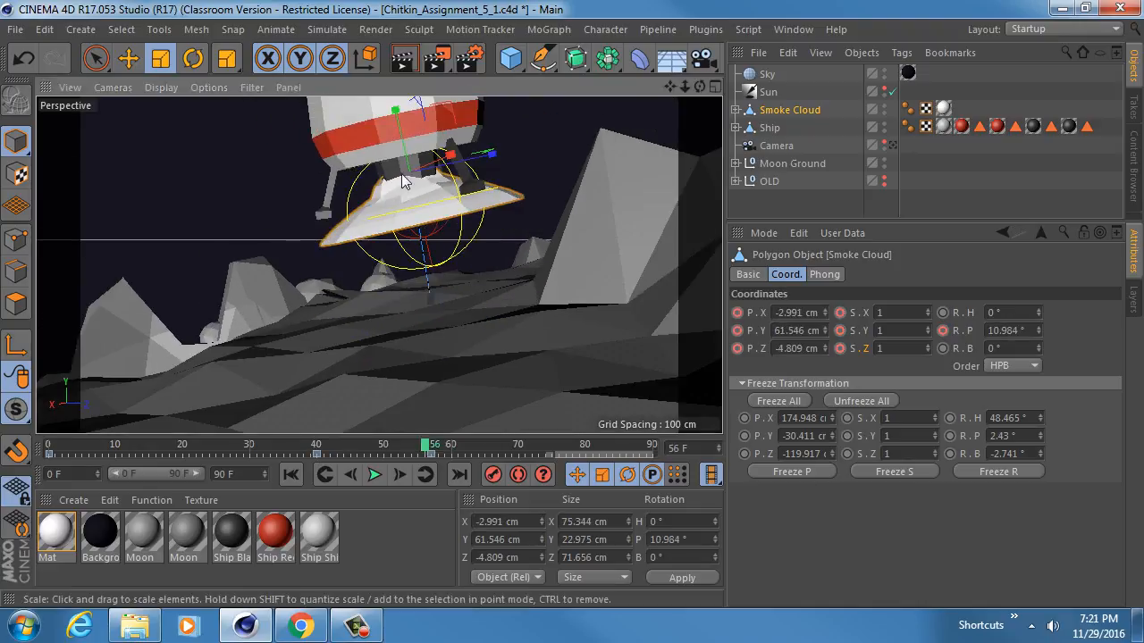
{"action": "left_click_drag", "start_coordinate": [402, 181], "coordinate": [409, 228], "text": "alt"}
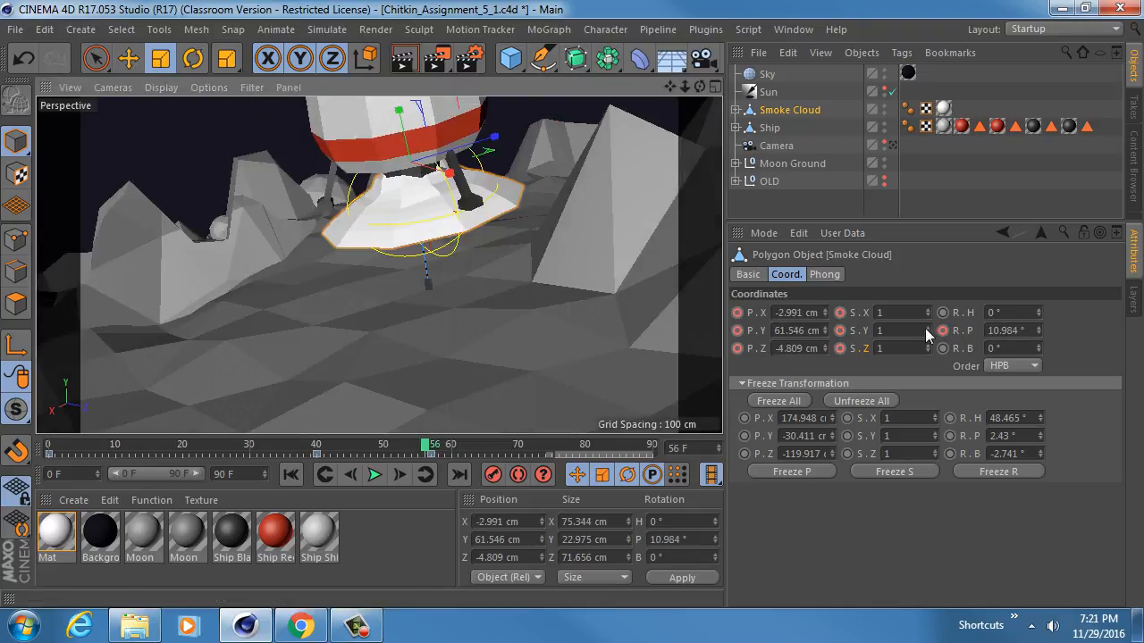
{"action": "mouse_move", "coordinate": [928, 330]}
{"action": "left_mouse_down"}
{"action": "mouse_move", "coordinate": [930, 291]}
{"action": "mouse_move", "coordinate": [927, 334]}
{"action": "left_mouse_up"}
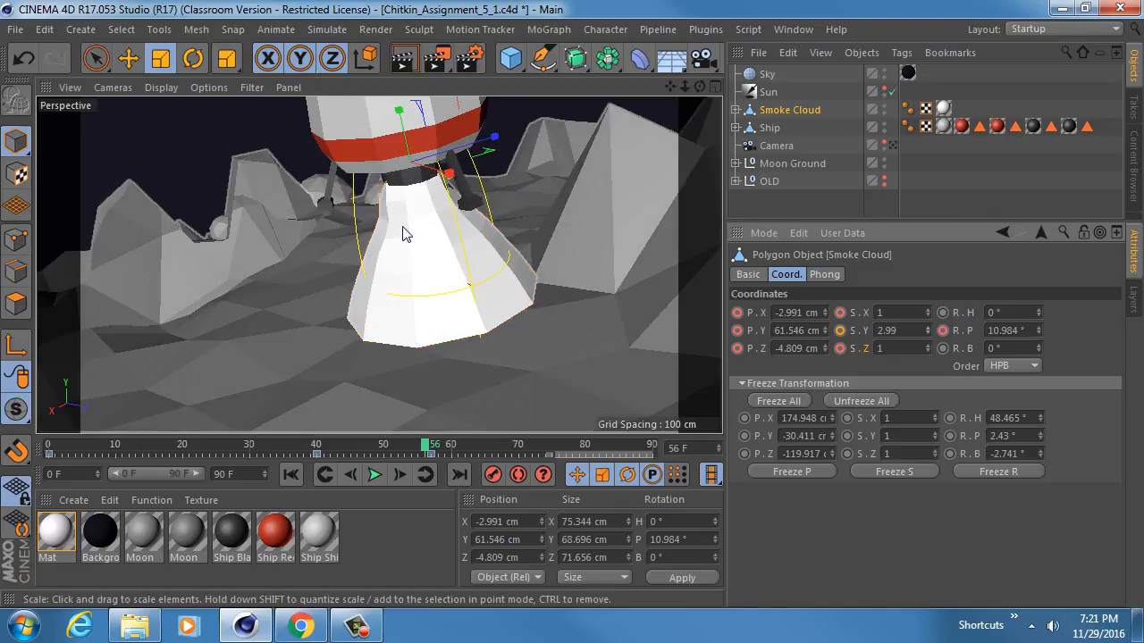
{"action": "middle_click_drag", "start_coordinate": [400, 229], "coordinate": [428, 305], "text": "alt"}
{"action": "left_click_drag", "start_coordinate": [425, 302], "coordinate": [561, 214], "text": "alt"}
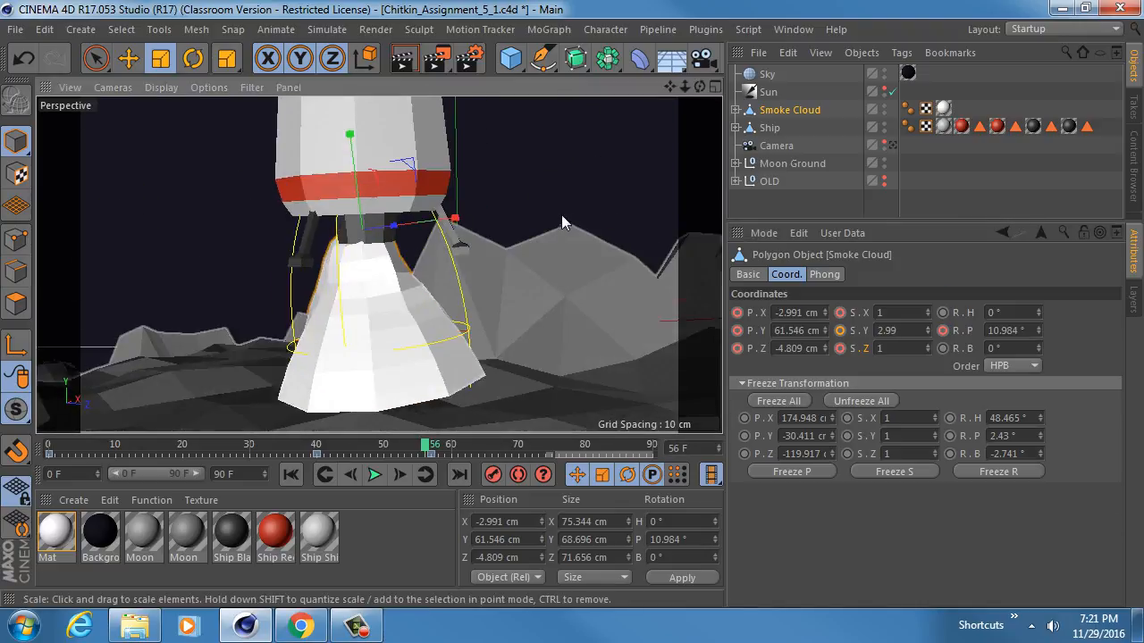
{"action": "key", "text": "e"}
{"action": "mouse_move", "coordinate": [437, 223]}
{"action": "left_mouse_down"}
{"action": "mouse_move", "coordinate": [451, 219]}
{"action": "mouse_move", "coordinate": [441, 224]}
{"action": "left_mouse_up"}
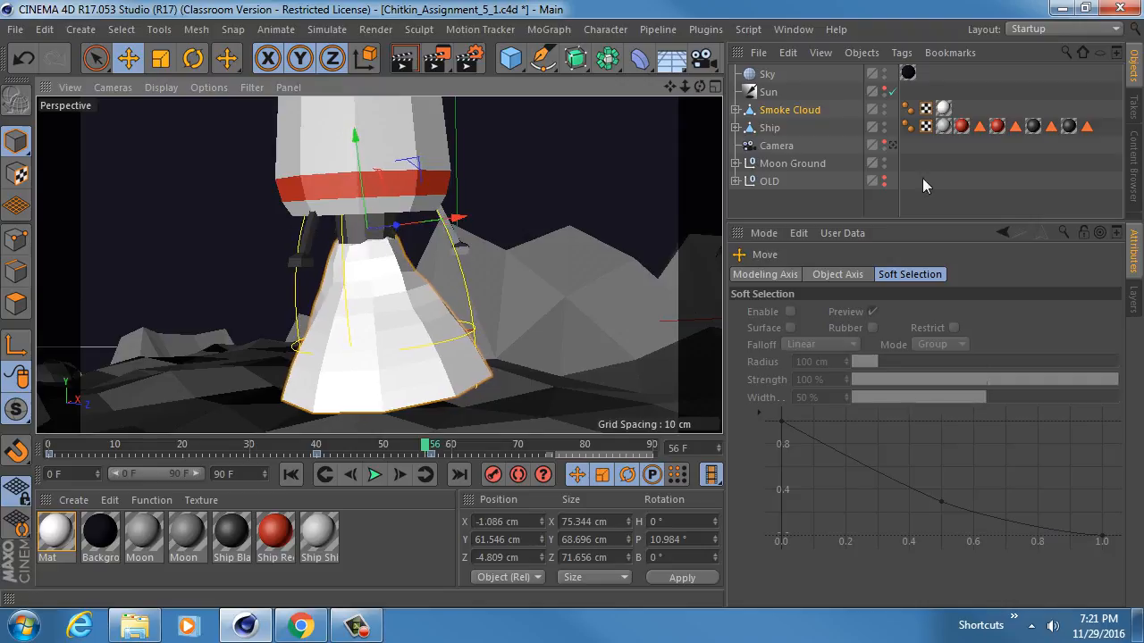
{"action": "left_click", "coordinate": [783, 113]}
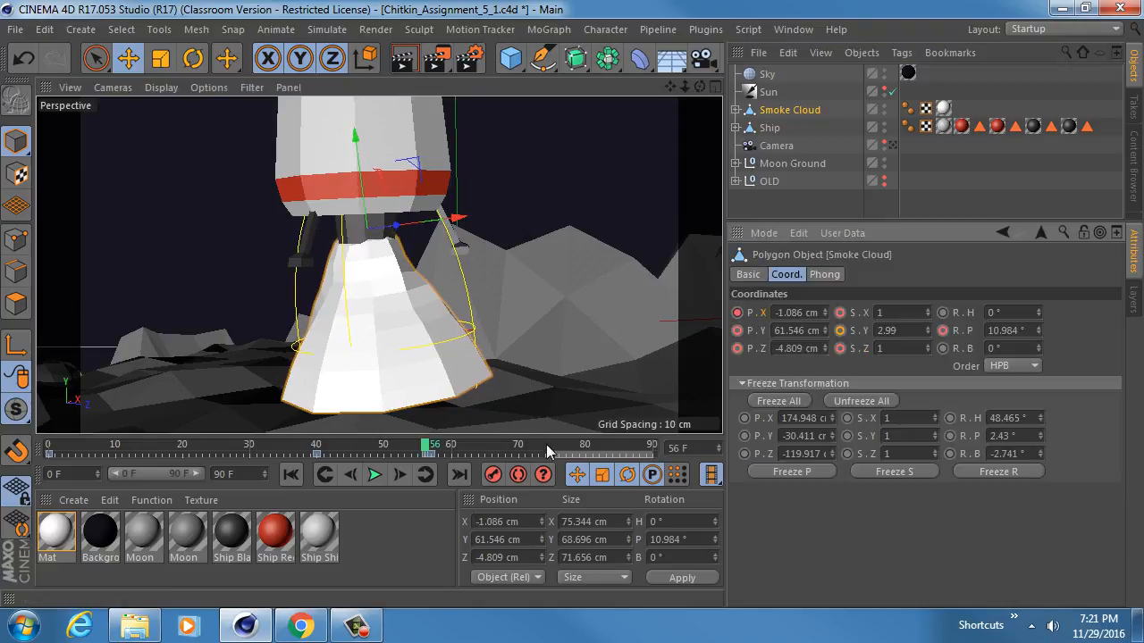
{"action": "key", "text": "ctrl+z"}
At frame 57, move the Smoke Cloud to about -0.7 cm on X and scale it to 1.34 on X, 2.58 on Y and 1.24 on Z.
{"action": "left_click", "coordinate": [426, 478]}
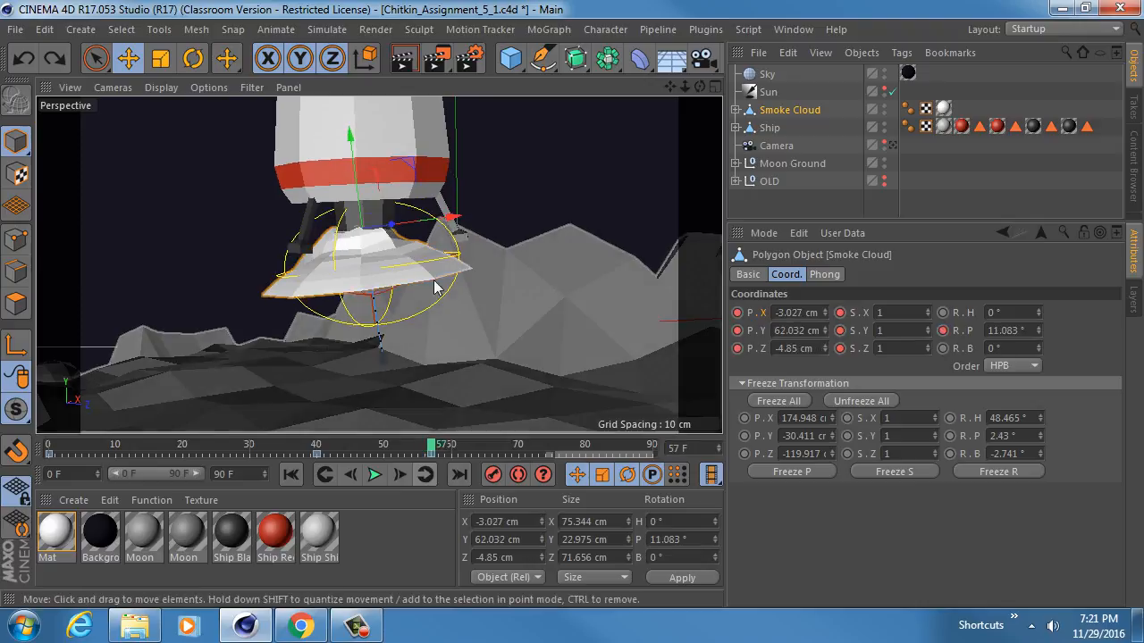
{"action": "left_click_drag", "start_coordinate": [442, 222], "coordinate": [184, 307]}
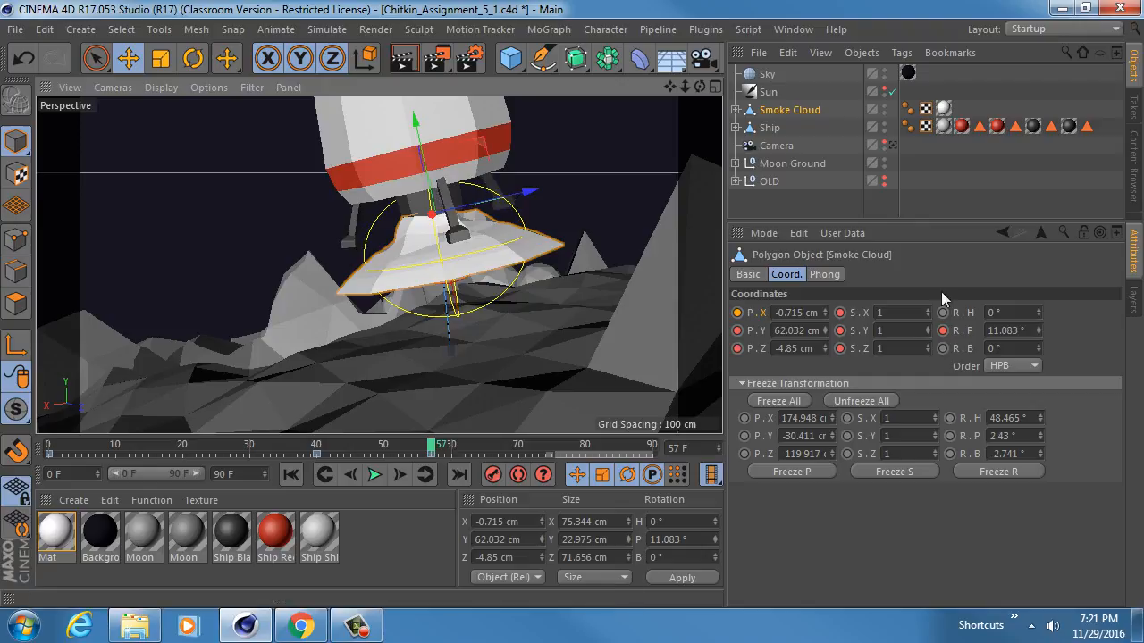
{"action": "left_click_drag", "start_coordinate": [928, 332], "coordinate": [928, 191]}
{"action": "left_click_drag", "start_coordinate": [449, 288], "coordinate": [461, 336], "text": "alt"}
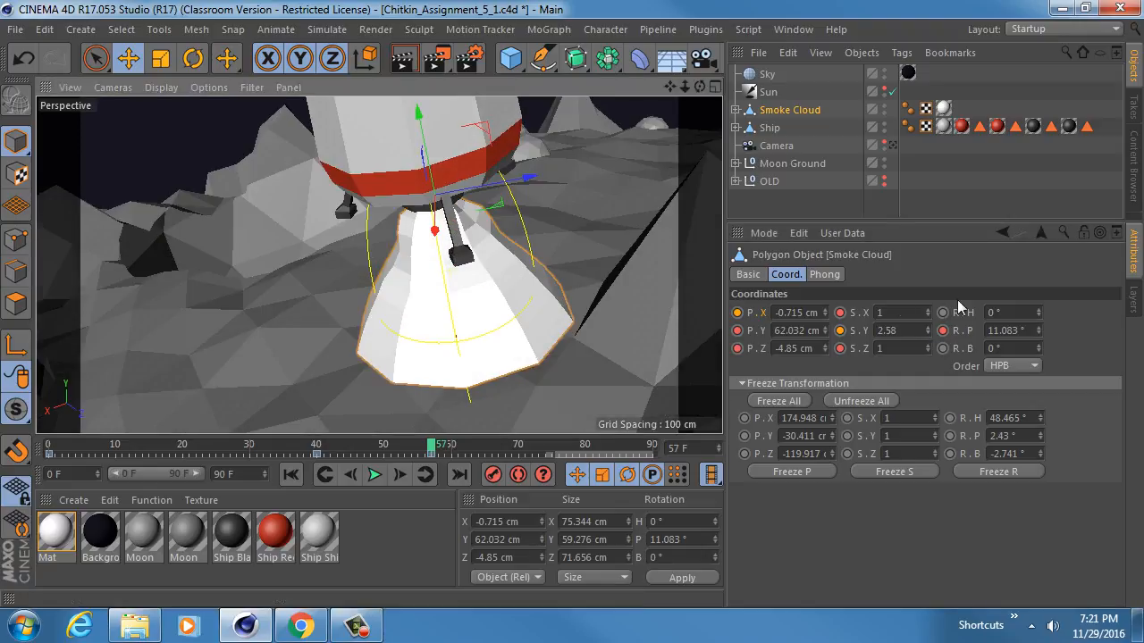
{"action": "left_click_drag", "start_coordinate": [929, 312], "coordinate": [924, 355]}
{"action": "left_click_drag", "start_coordinate": [536, 234], "coordinate": [511, 243], "text": "alt"}
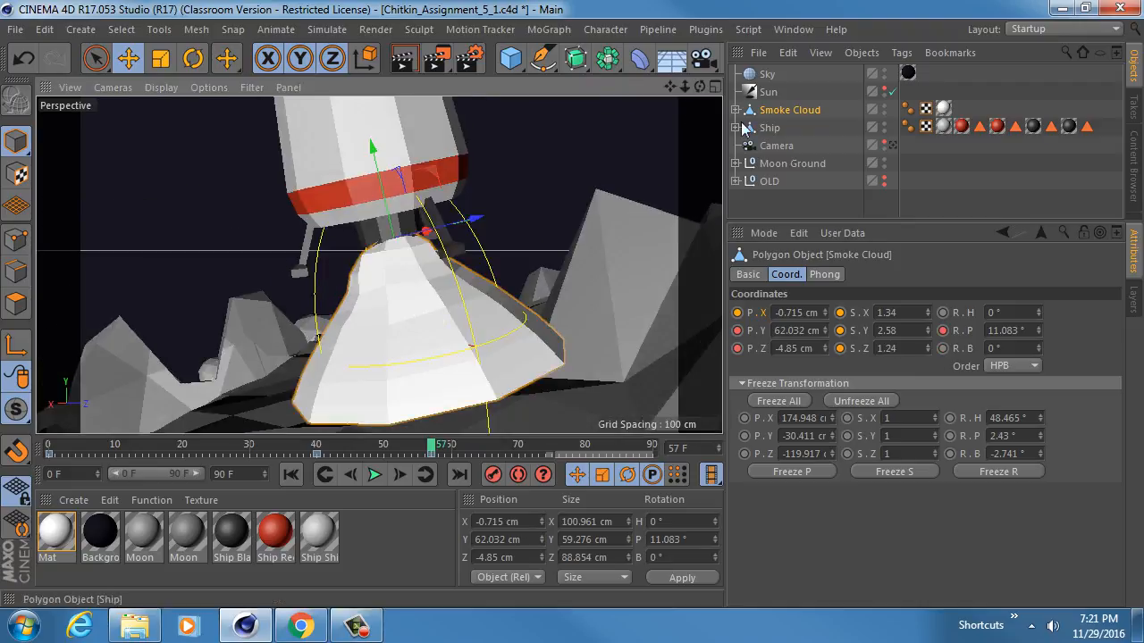
Keyframe the Smoke Cloud's X position and its X, Y and Z scale at frame 57.
{"action": "left_click", "coordinate": [734, 110]}
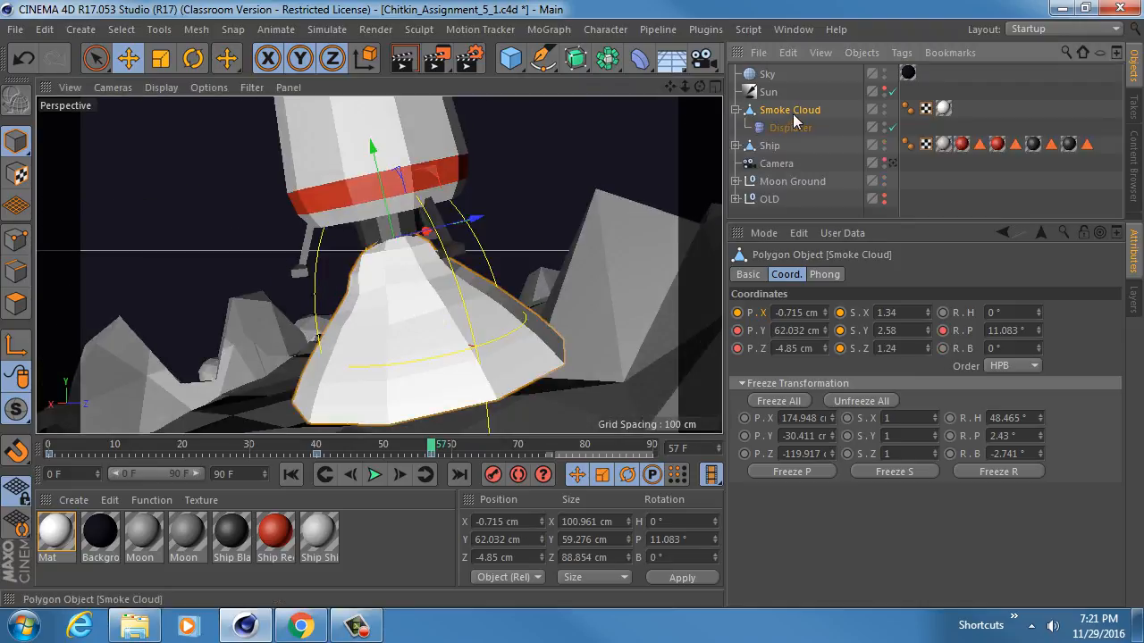
{"action": "mouse_move", "coordinate": [383, 288]}
{"action": "left_mouse_down", "text": "alt"}
{"action": "mouse_move", "coordinate": [480, 235]}
{"action": "mouse_move", "coordinate": [398, 284]}
{"action": "left_mouse_up", "text": "alt"}
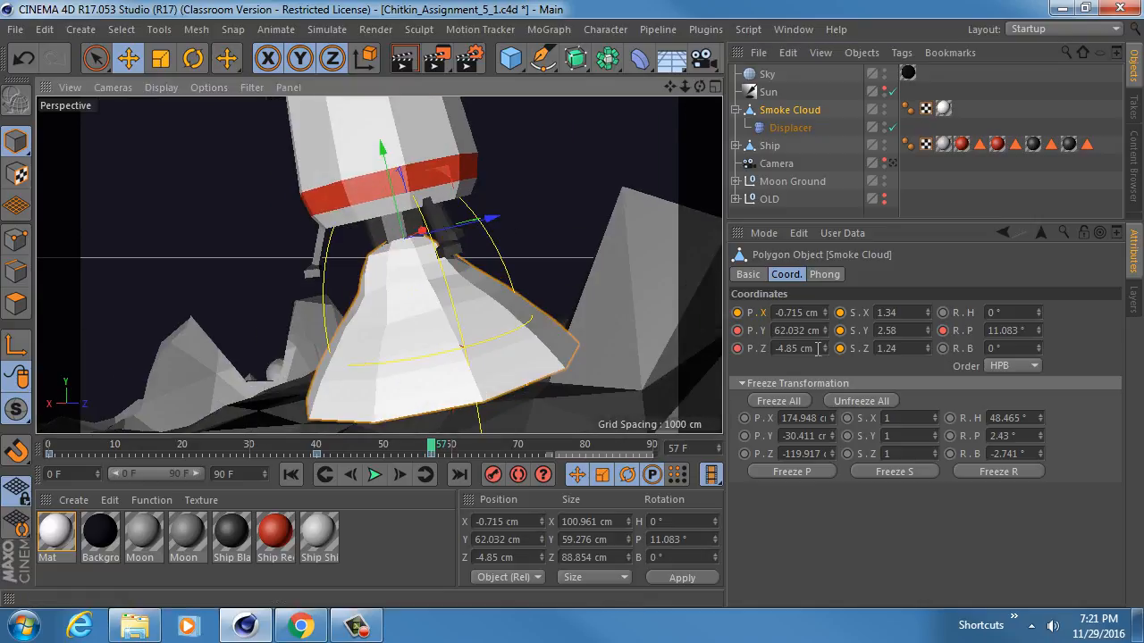
{"action": "left_click", "coordinate": [738, 313]}
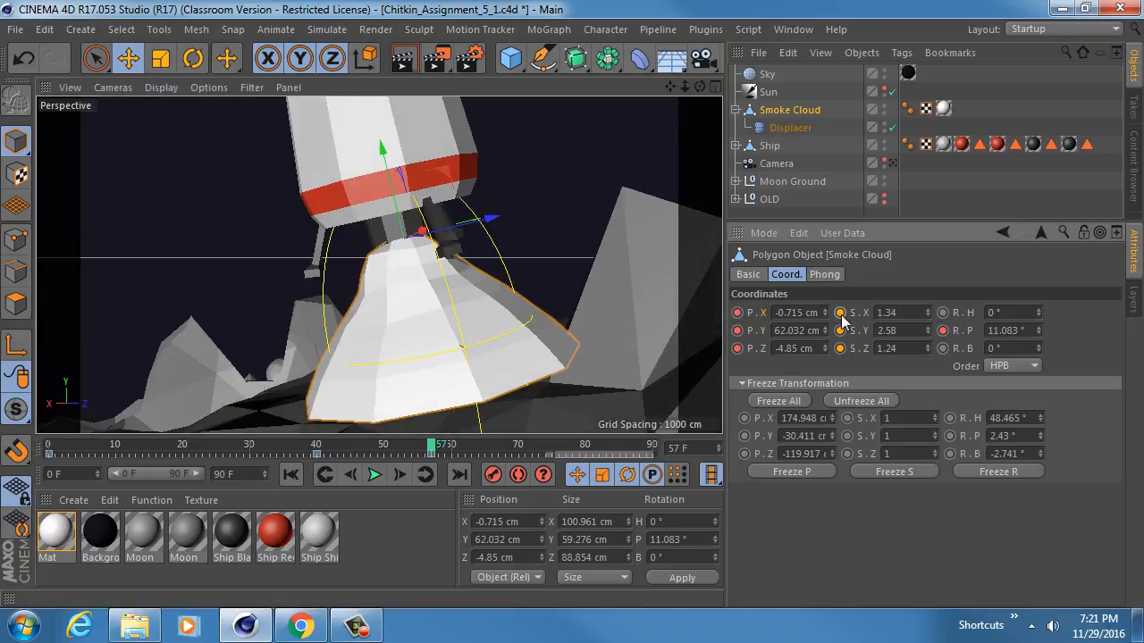
{"action": "left_click_drag", "start_coordinate": [840, 313], "coordinate": [840, 349]}
{"action": "scroll", "coordinate": [438, 293], "scroll_direction": "up", "scroll_amount": 3}
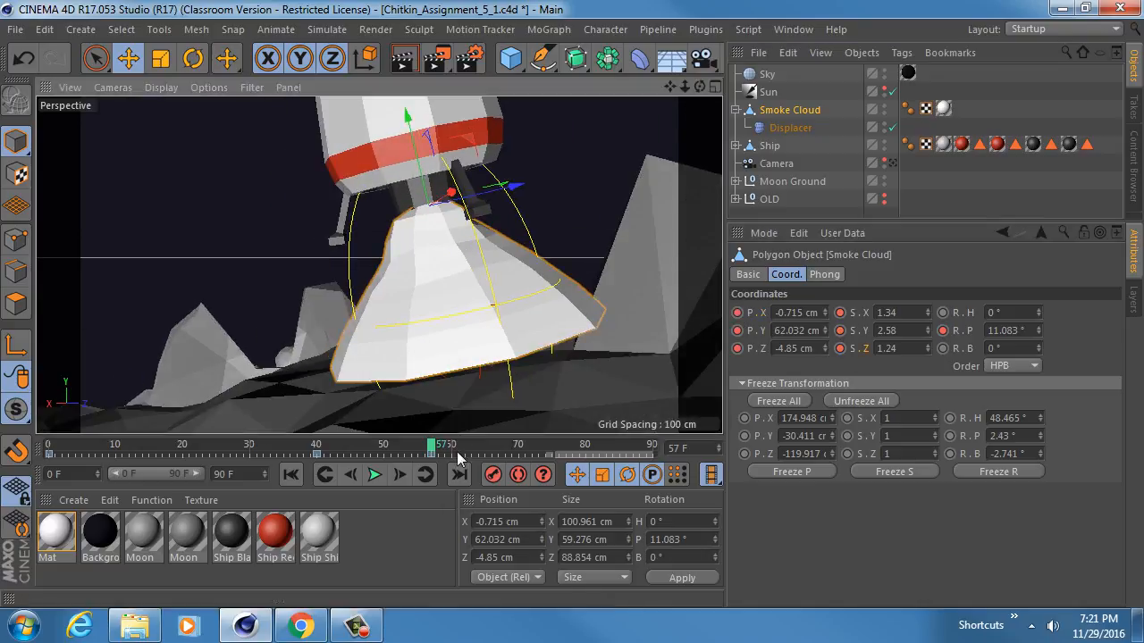
Keyframe the Smoke Cloud's Y position at frame 30 and return to frame 57.
{"action": "left_click_drag", "start_coordinate": [432, 449], "coordinate": [251, 450]}
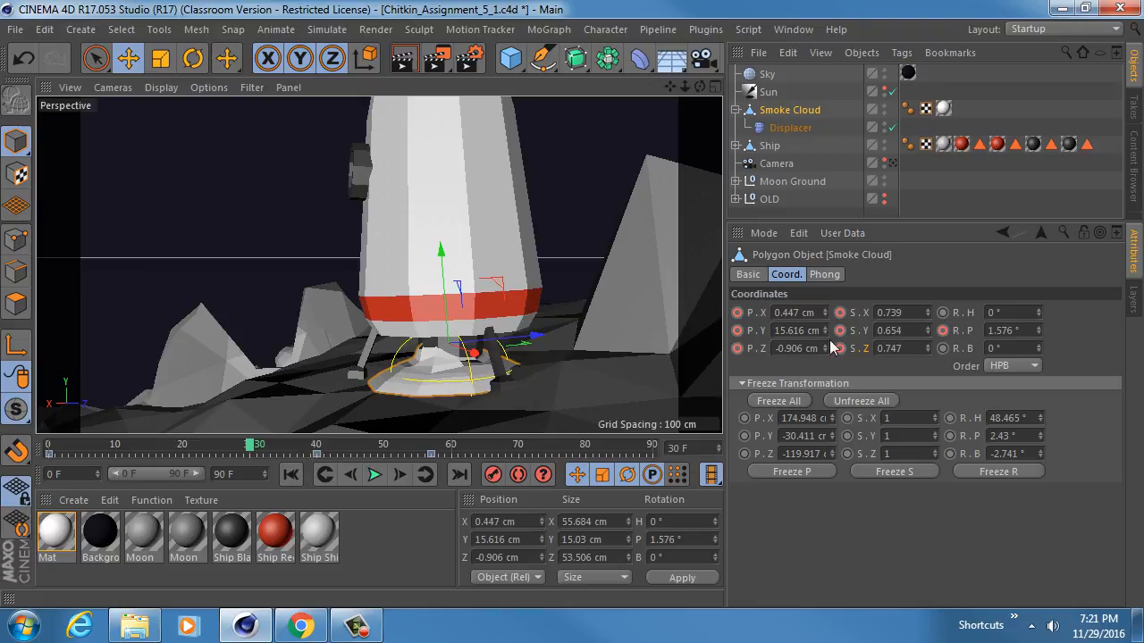
{"action": "left_click", "coordinate": [738, 332]}
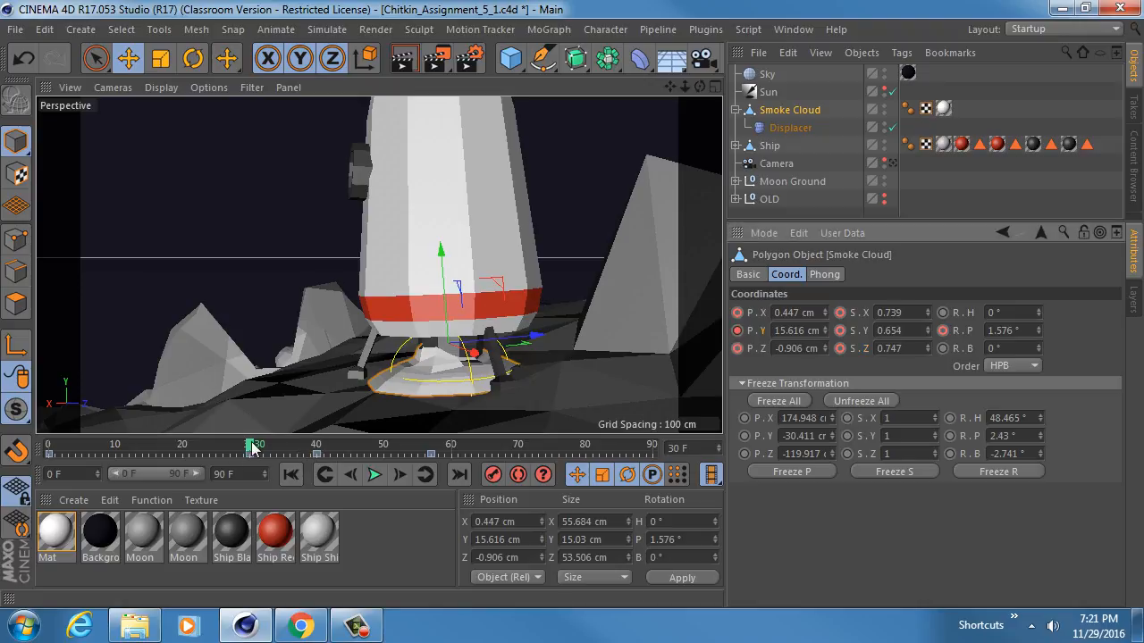
{"action": "left_click_drag", "start_coordinate": [253, 450], "coordinate": [429, 449]}
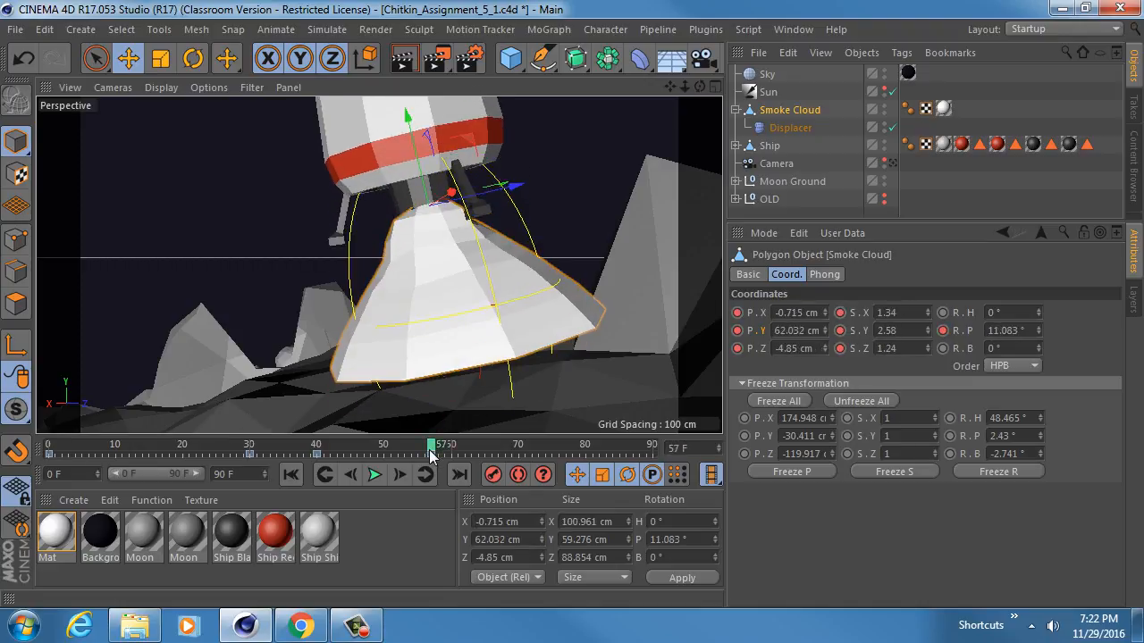